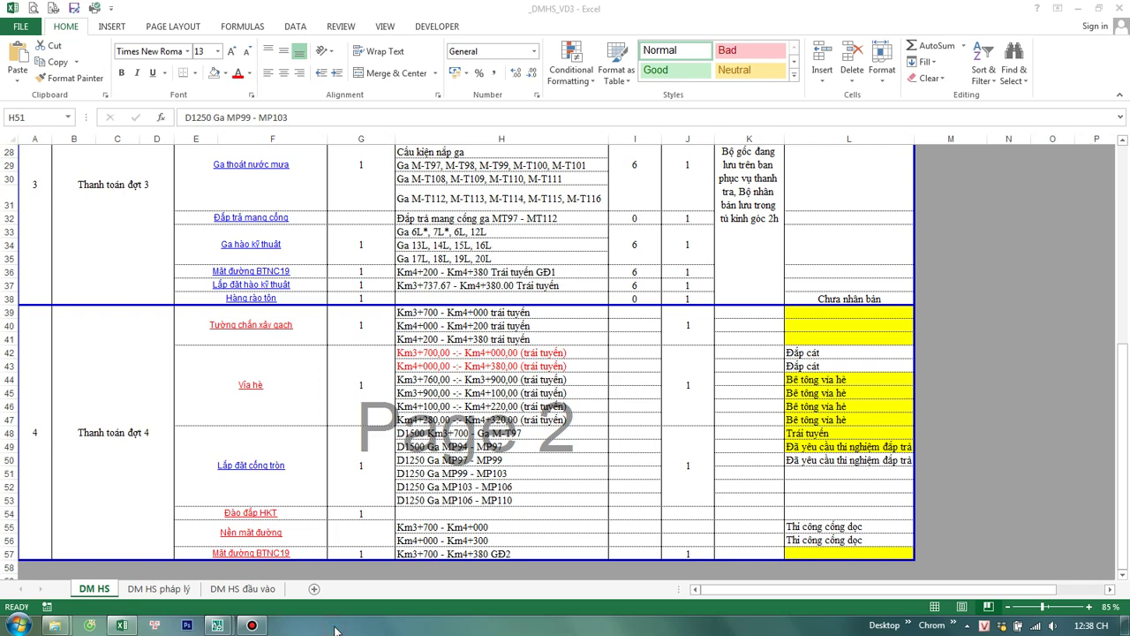
Step: From the D1500 culvert folder, open the workbook _Cong D1250 Ga MP94 - Km4+380 in Excel
{"action": "mouse_move", "coordinate": [60, 625]}
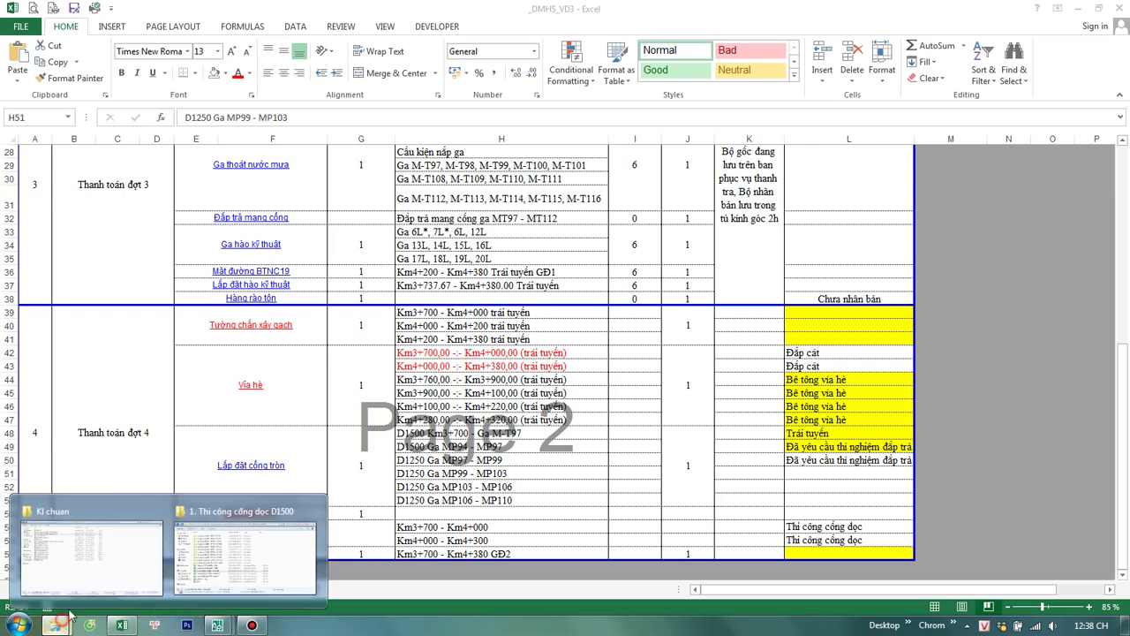
{"action": "left_click", "coordinate": [236, 576]}
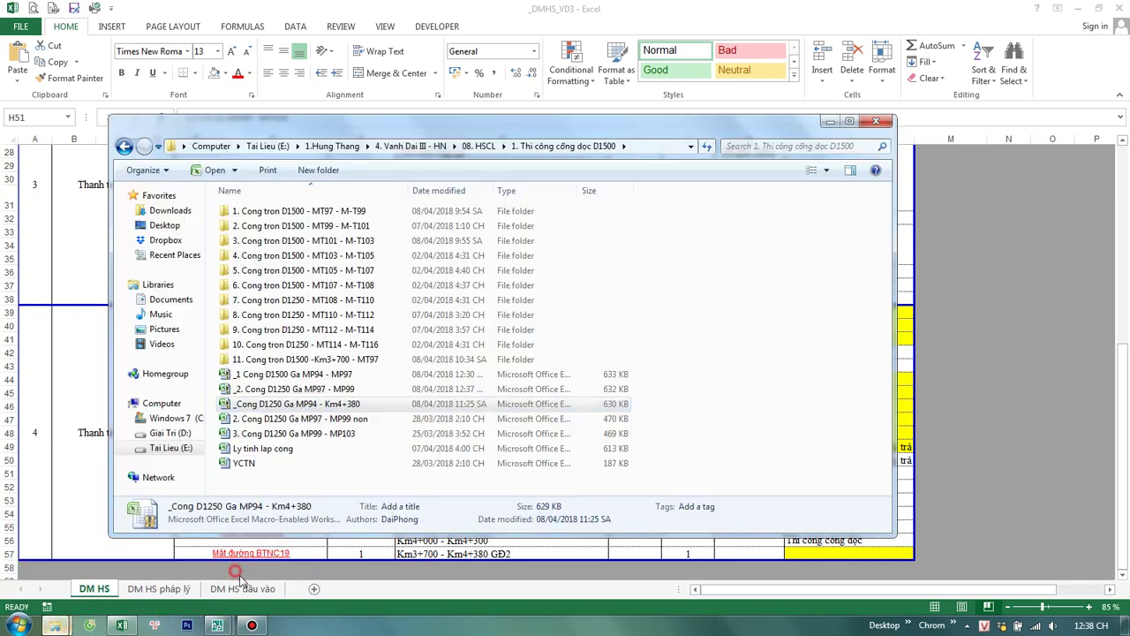
{"action": "double_click", "coordinate": [344, 405]}
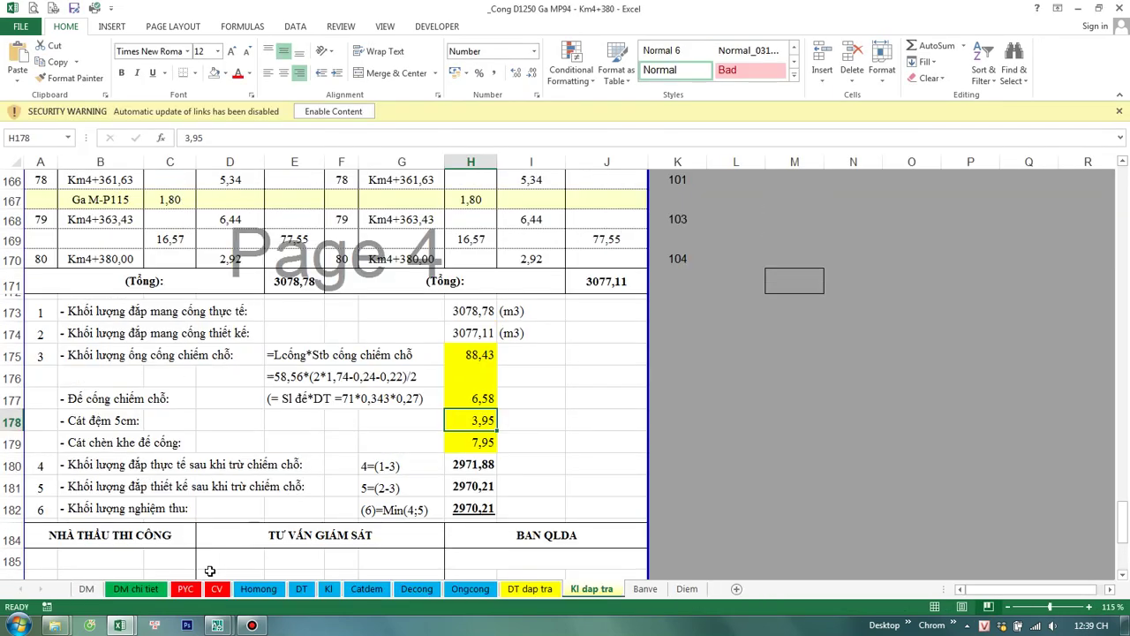
Step: Go to the top of the Homong sheet, check G12's chainage formula, and select N12
{"action": "left_click", "coordinate": [255, 589]}
{"action": "scroll", "coordinate": [416, 482], "scroll_direction": "up", "scroll_amount": 2}
{"action": "scroll", "coordinate": [416, 481], "scroll_direction": "up", "scroll_amount": 5}
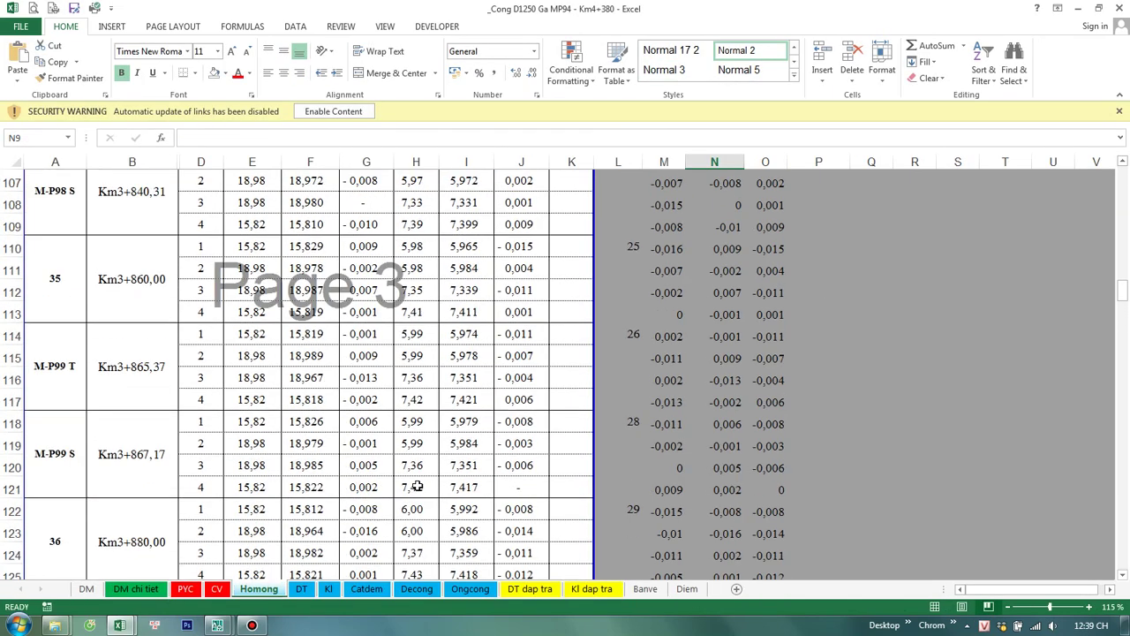
{"action": "scroll", "coordinate": [416, 481], "scroll_direction": "up", "scroll_amount": 6}
{"action": "scroll", "coordinate": [415, 481], "scroll_direction": "up", "scroll_amount": 10}
{"action": "scroll", "coordinate": [664, 479], "scroll_direction": "up", "scroll_amount": 20}
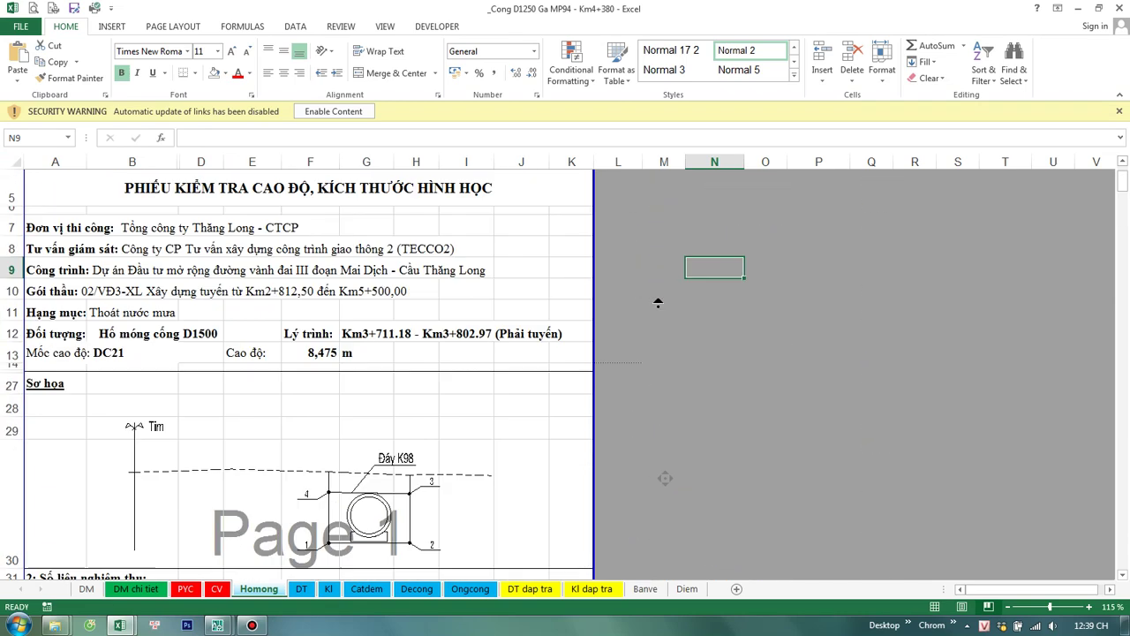
{"action": "left_click", "coordinate": [373, 408]}
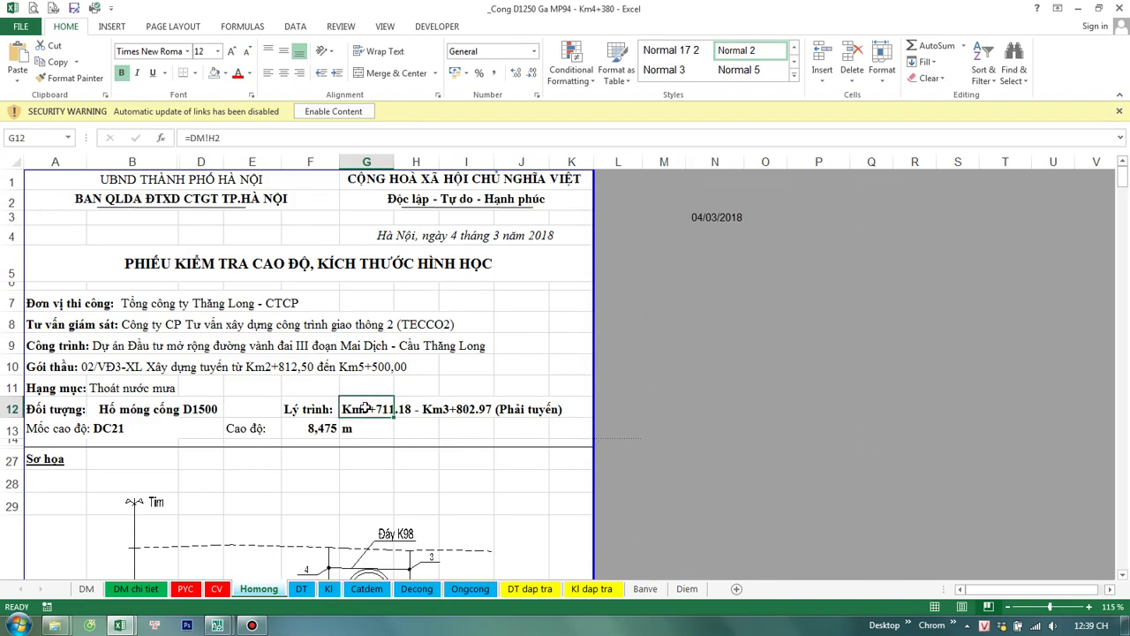
{"action": "left_click", "coordinate": [715, 408]}
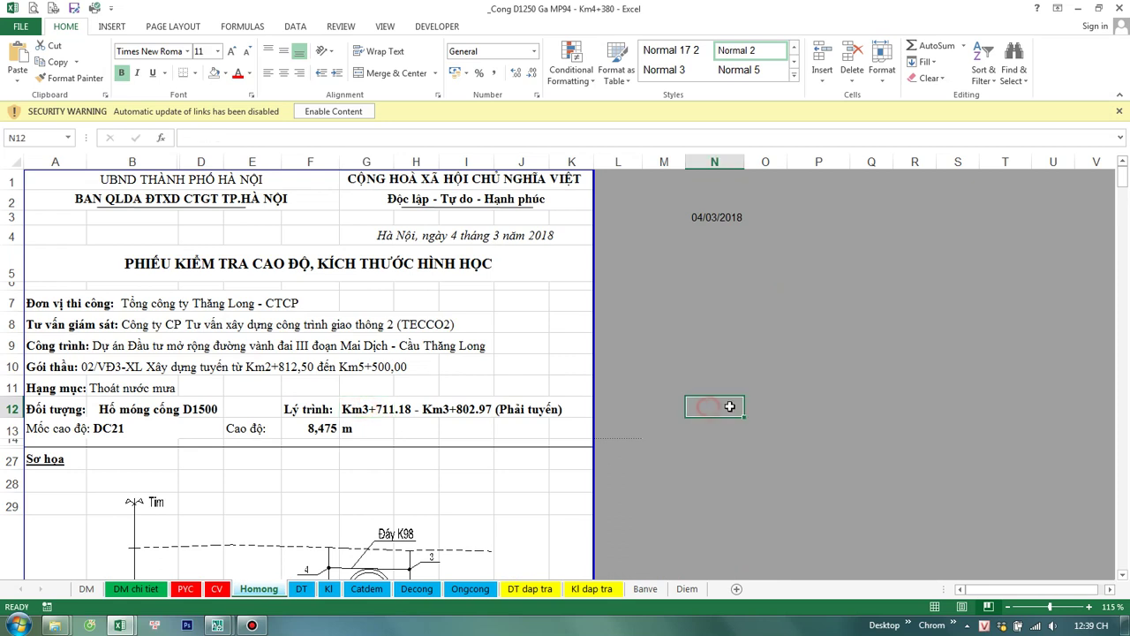
Step: Enter =MID(G12;3;1) in N12 to extract the kilometre digit
{"action": "type", "text": "="}
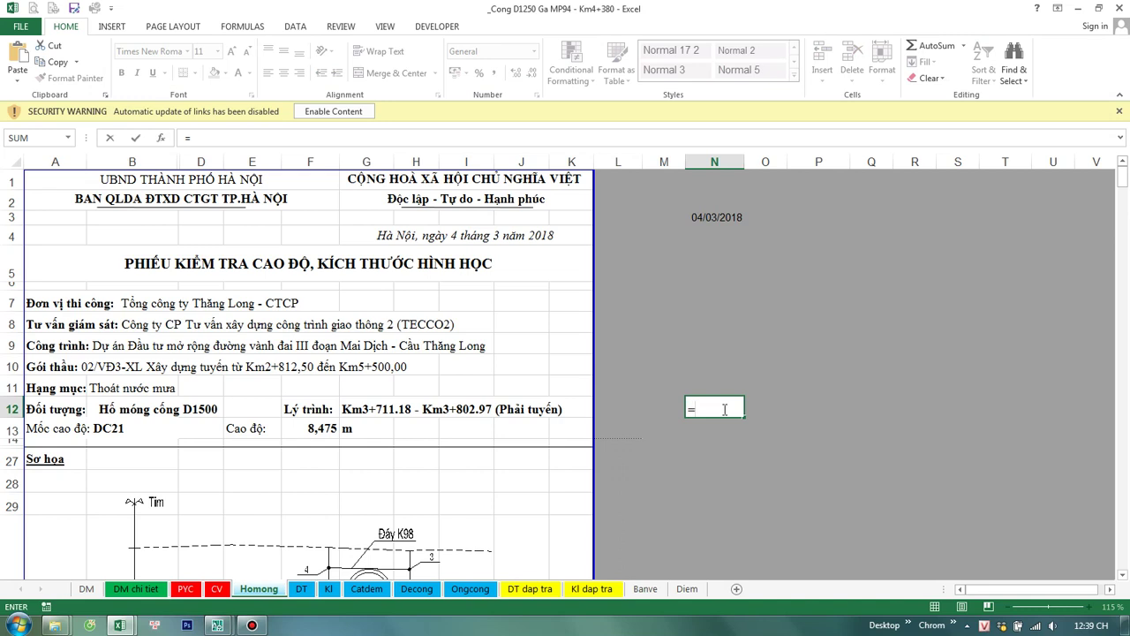
{"action": "type", "text": "mid"}
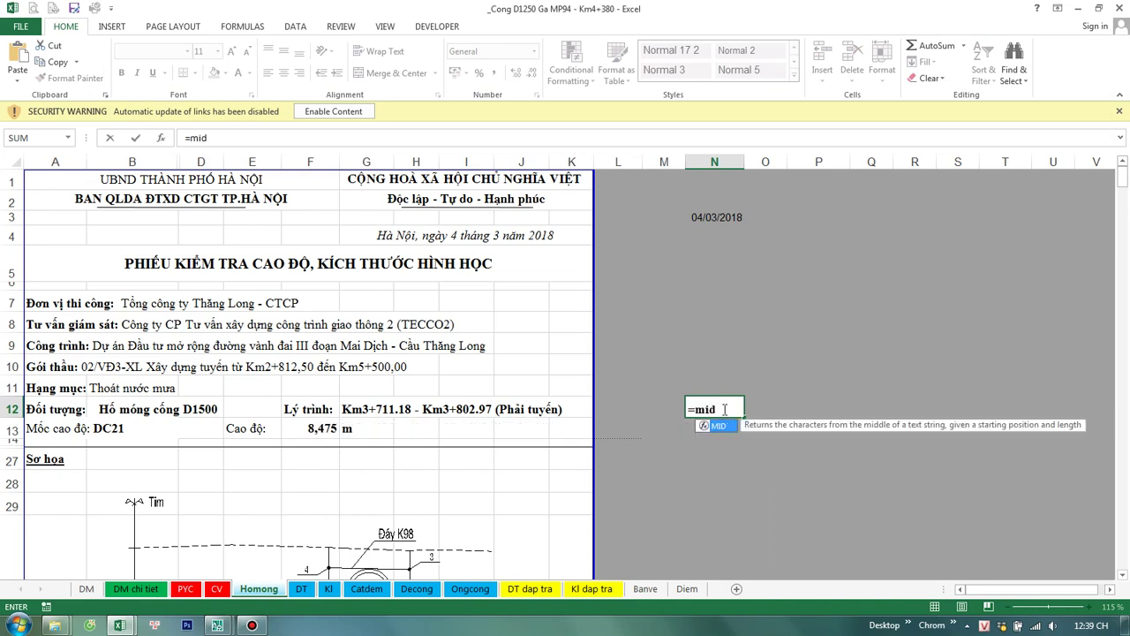
{"action": "key", "text": "Tab"}
{"action": "left_click", "coordinate": [347, 409]}
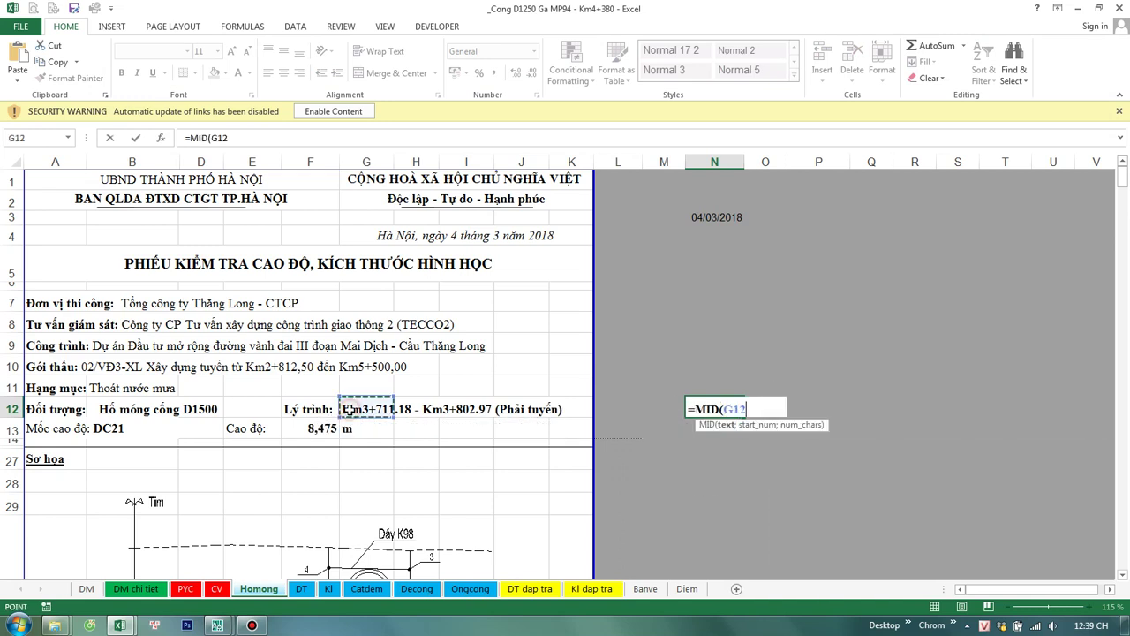
{"action": "type", "text": ";3"}
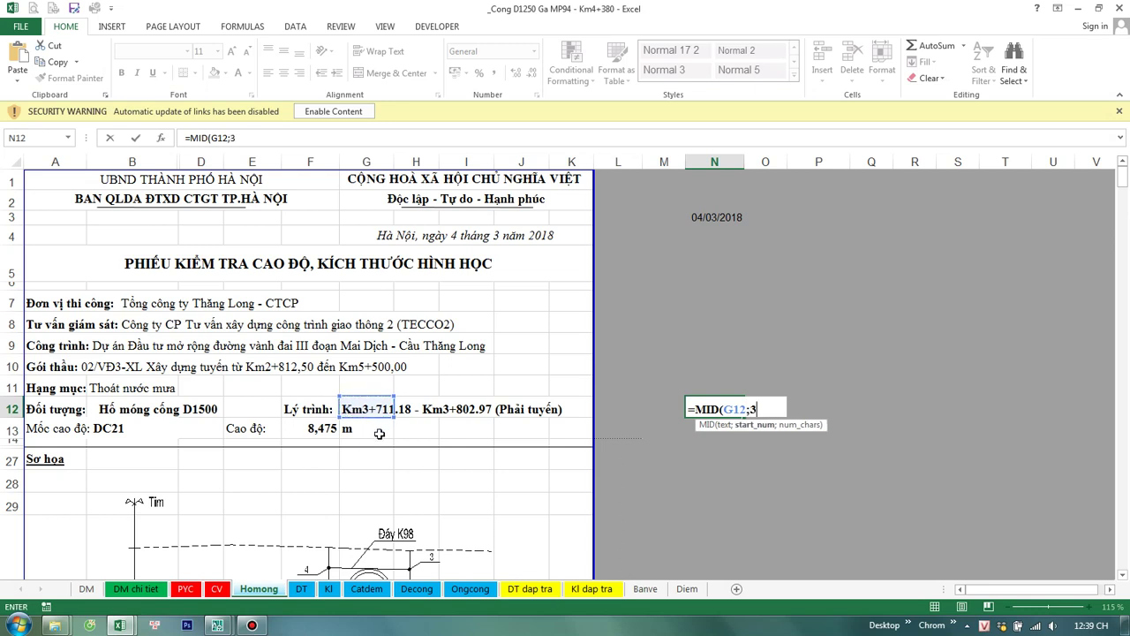
{"action": "type", "text": ";1"}
{"action": "key", "text": "Return"}
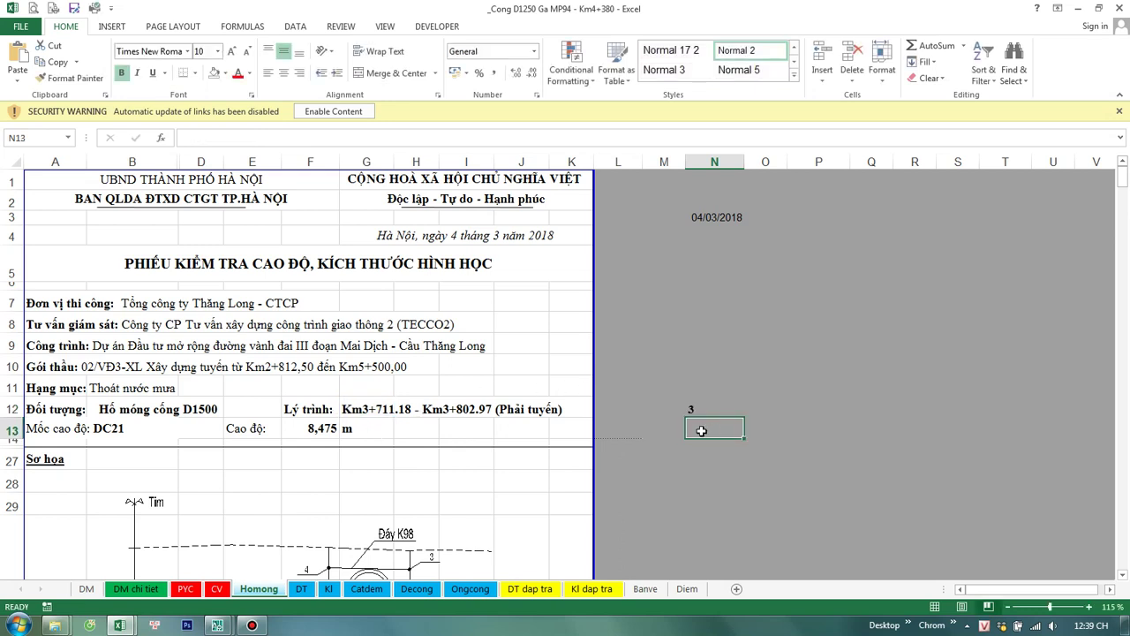
Step: Test =MID(G12;5;6) in N13 so it returns the metres value 711.18
{"action": "type", "text": "=mid"}
{"action": "key", "text": "Tab"}
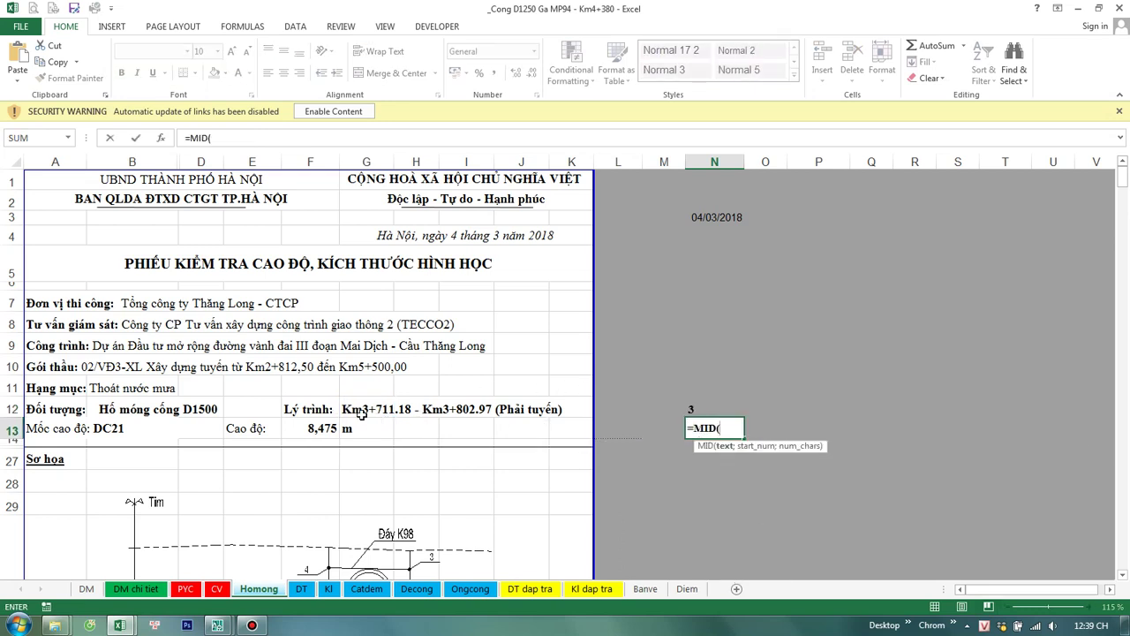
{"action": "left_click", "coordinate": [347, 410]}
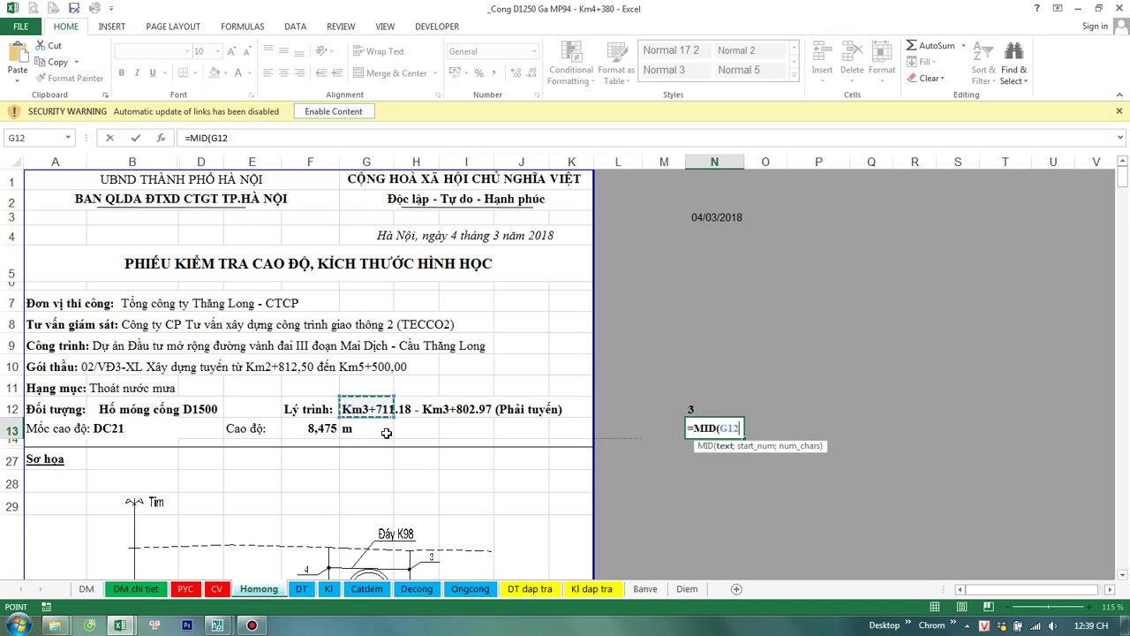
{"action": "type", "text": ";"}
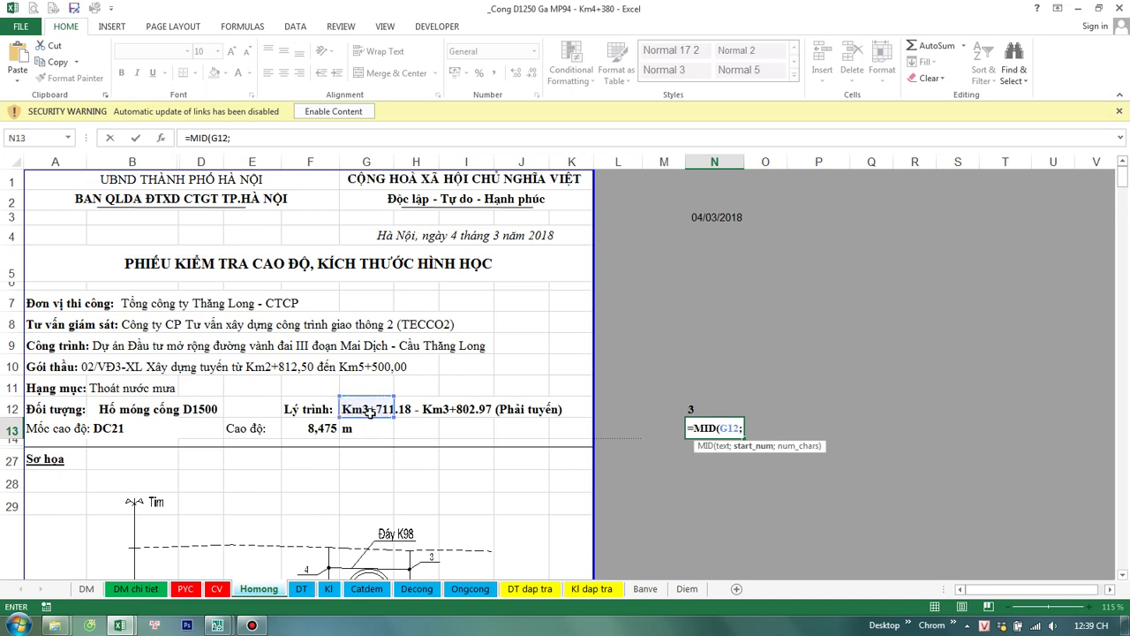
{"action": "type", "text": "6"}
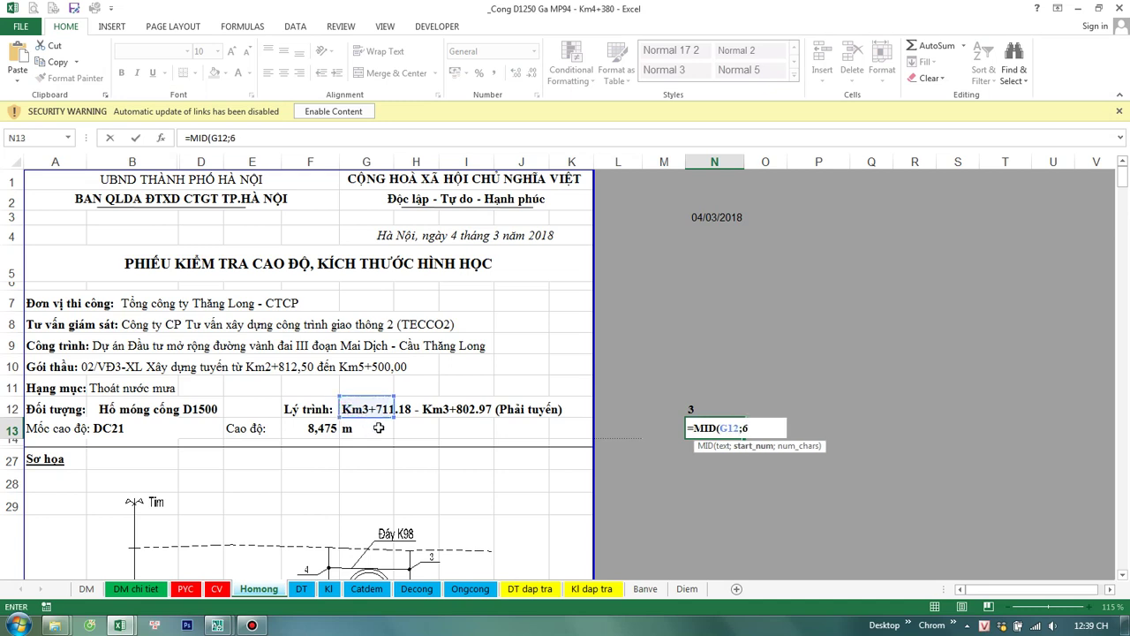
{"action": "type", "text": ";"}
{"action": "type", "text": "6"}
{"action": "key", "text": "Return"}
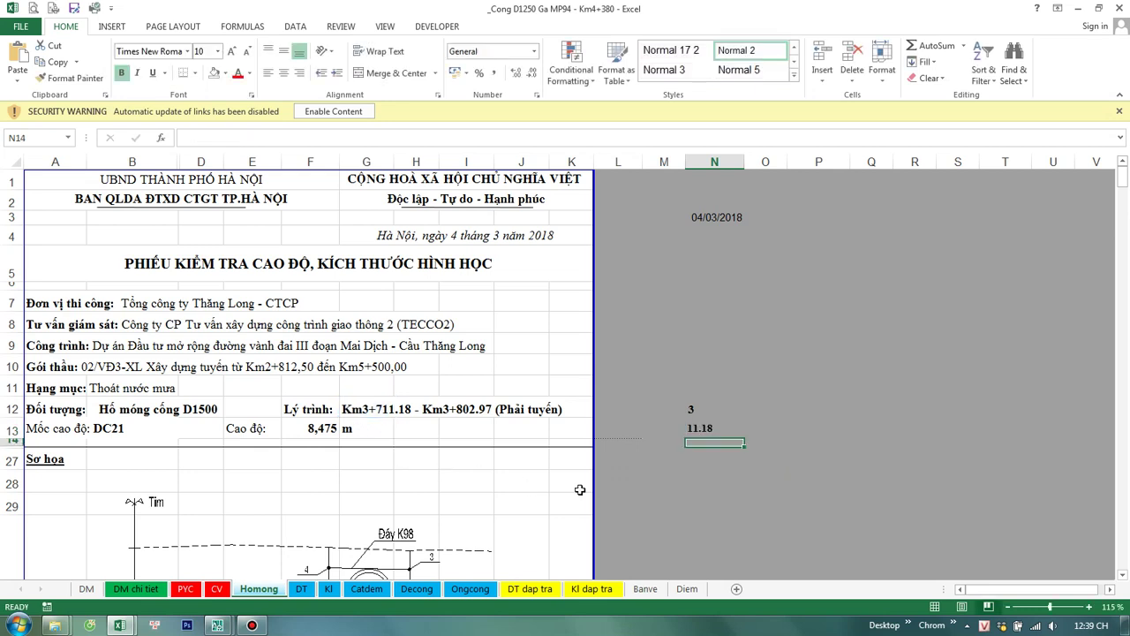
{"action": "left_click", "coordinate": [698, 429]}
{"action": "double_click", "coordinate": [699, 429]}
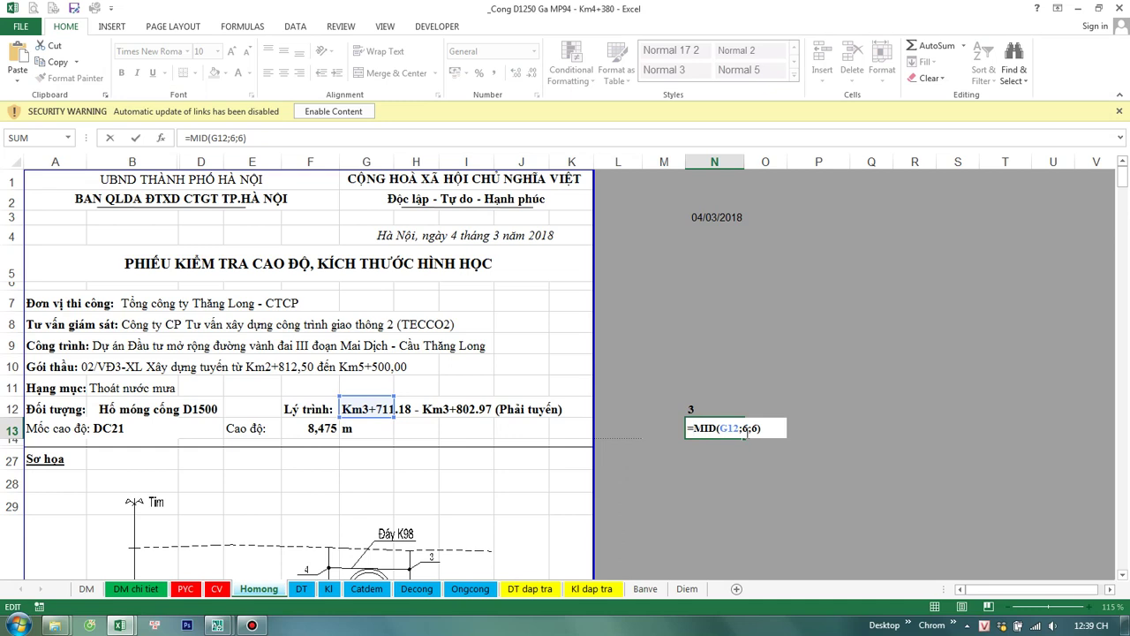
{"action": "left_click", "coordinate": [745, 429]}
{"action": "key", "text": "BackSpace"}
{"action": "type", "text": "5"}
{"action": "key", "text": "ctrl+Return"}
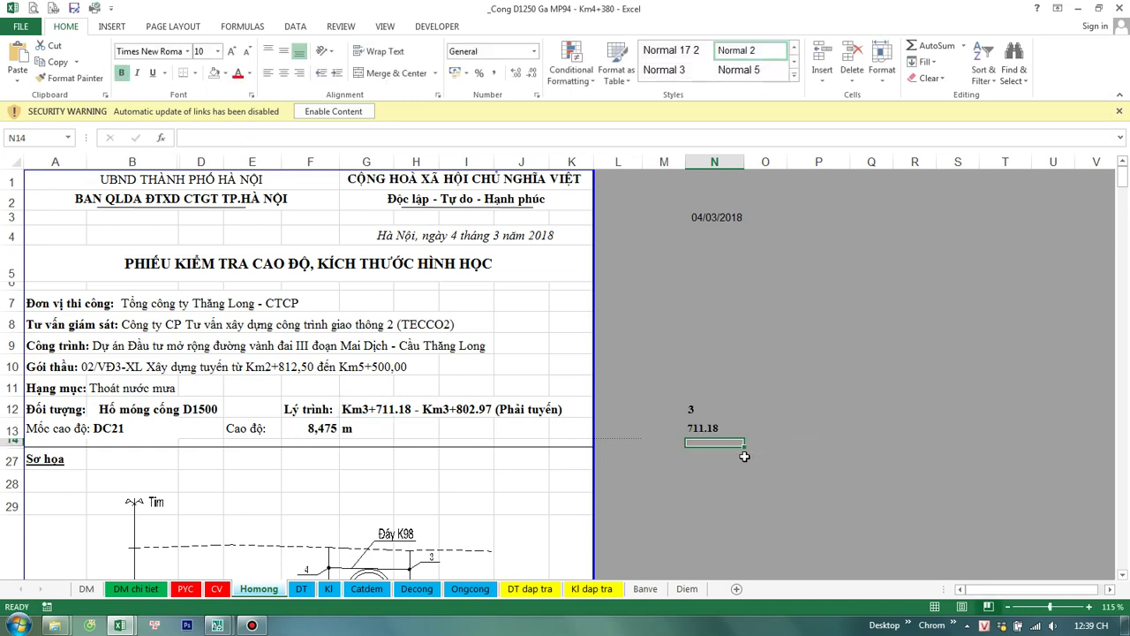
Step: Extend N12 to the km digit times 1000 plus MID(G12;5;6), then clear N13
{"action": "left_click", "coordinate": [695, 408]}
{"action": "left_click", "coordinate": [306, 137]}
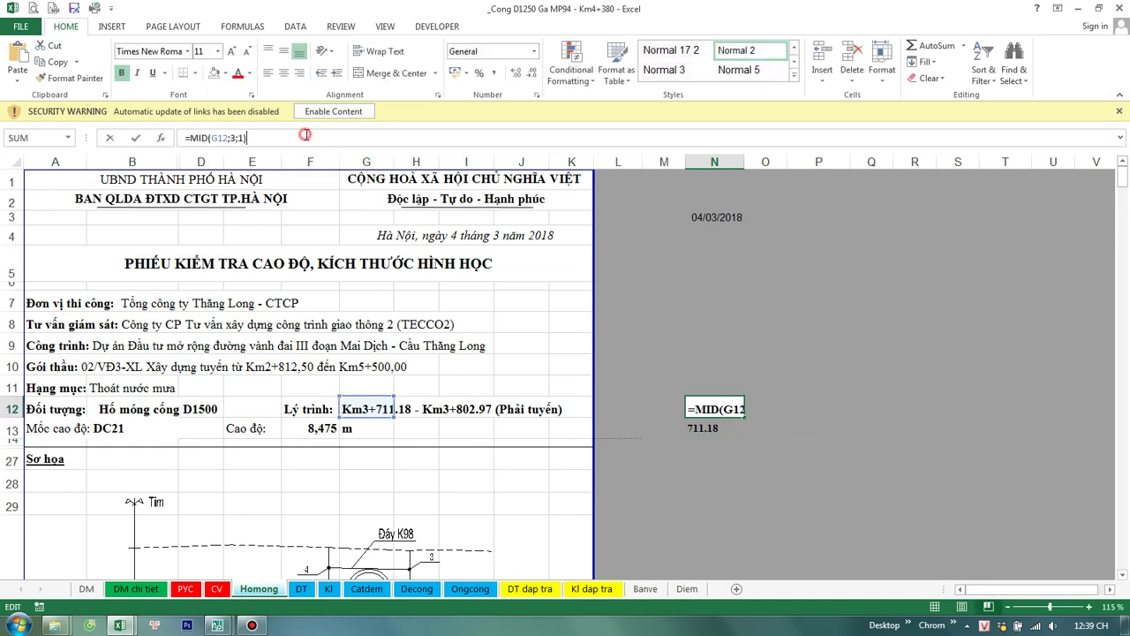
{"action": "type", "text": "*1000"}
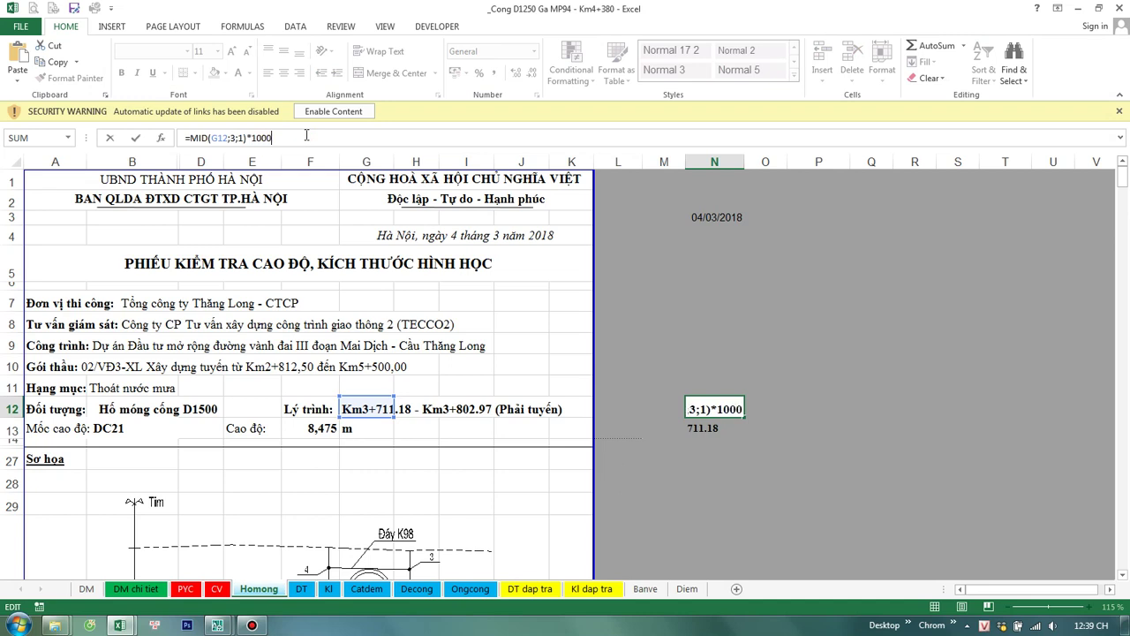
{"action": "key", "text": "Return"}
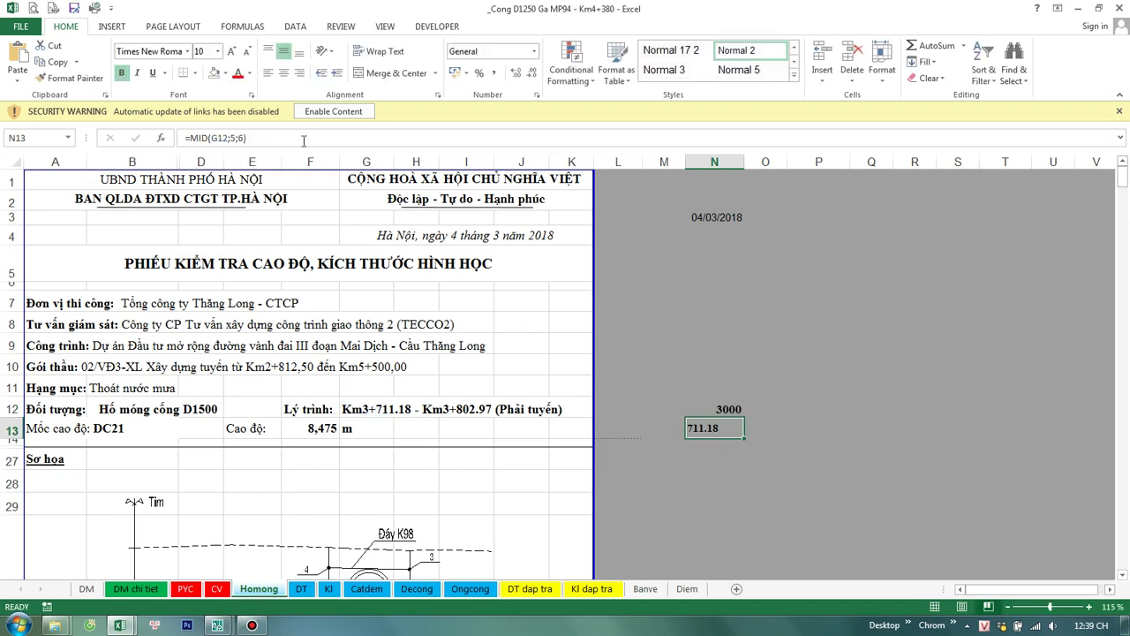
{"action": "left_click", "coordinate": [303, 138]}
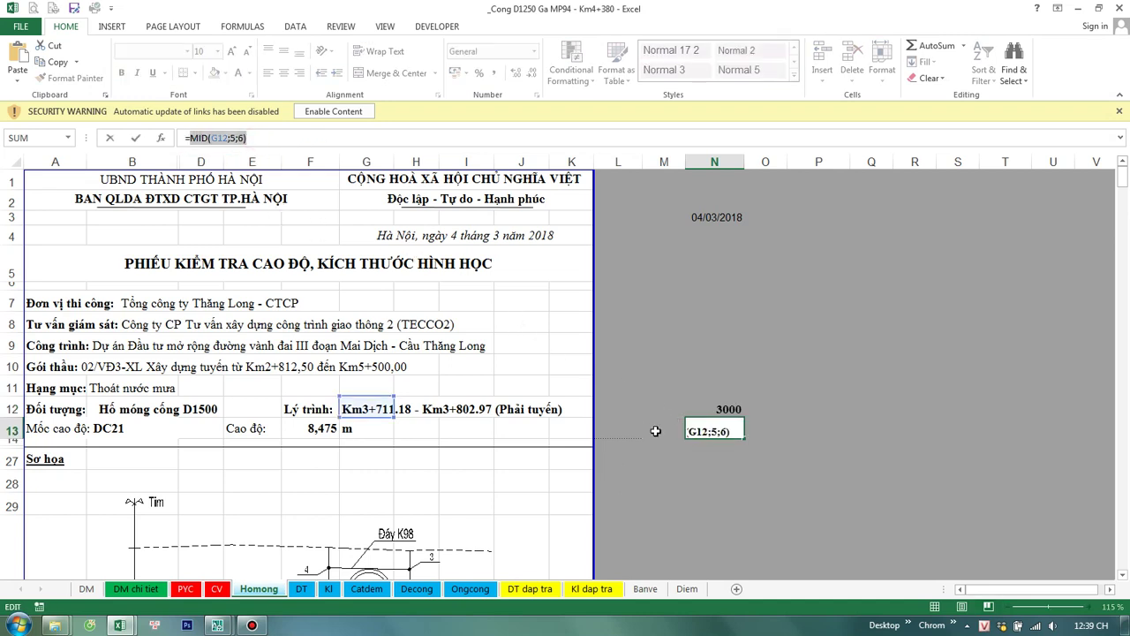
{"action": "key", "text": "shift+Return"}
{"action": "left_click", "coordinate": [293, 137]}
{"action": "type", "text": "+"}
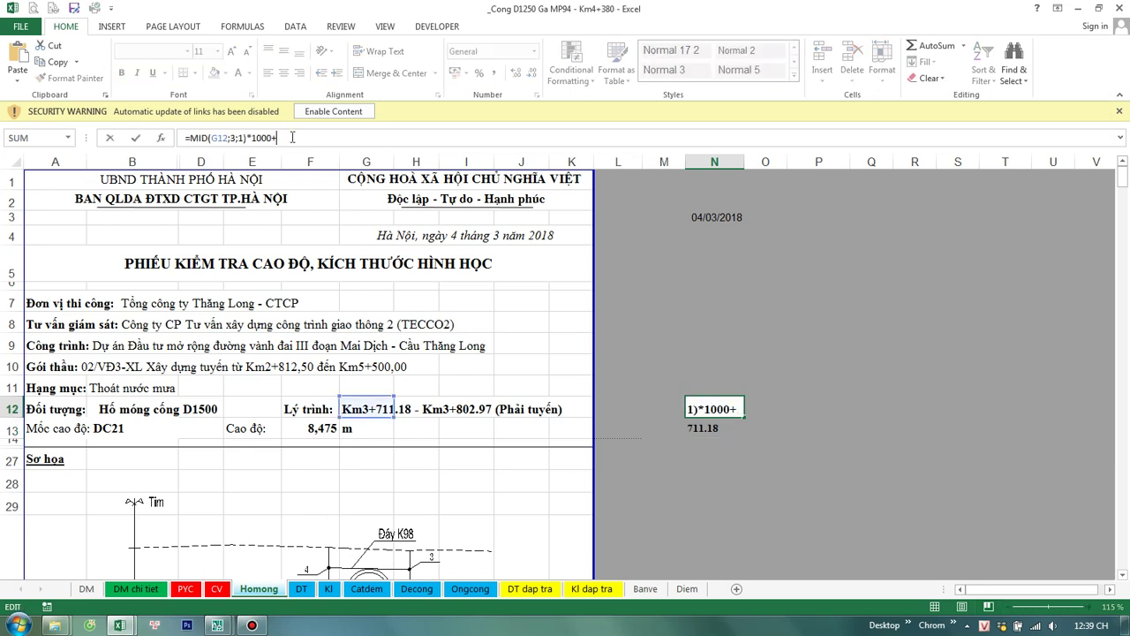
{"action": "type", "text": "MID(G12;5;6)"}
{"action": "key", "text": "Return"}
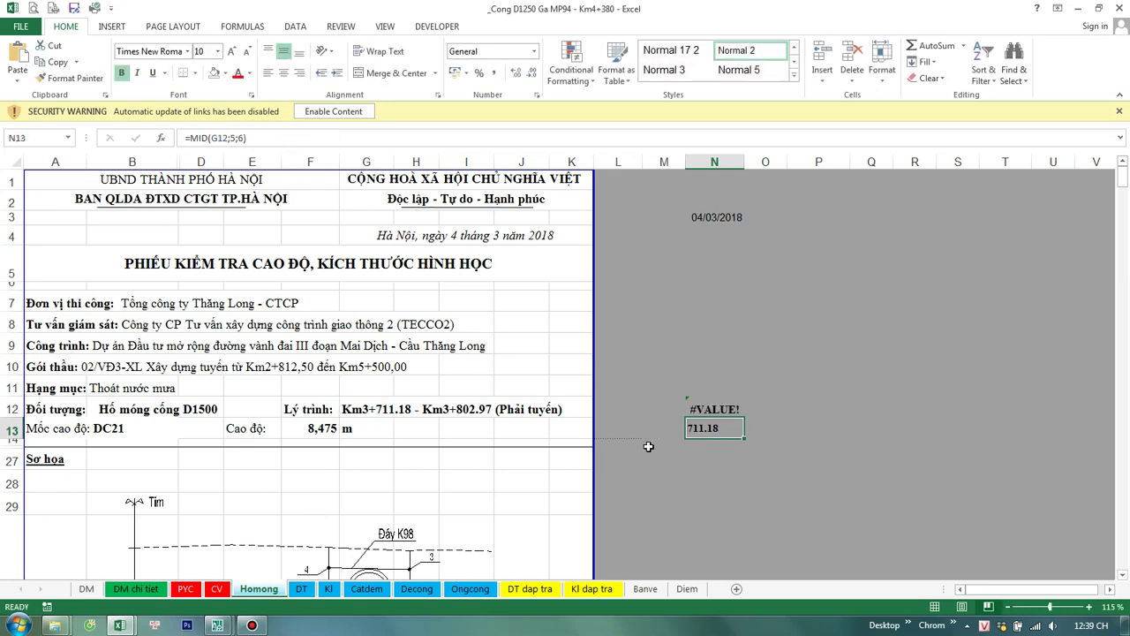
{"action": "key", "text": "Delete"}
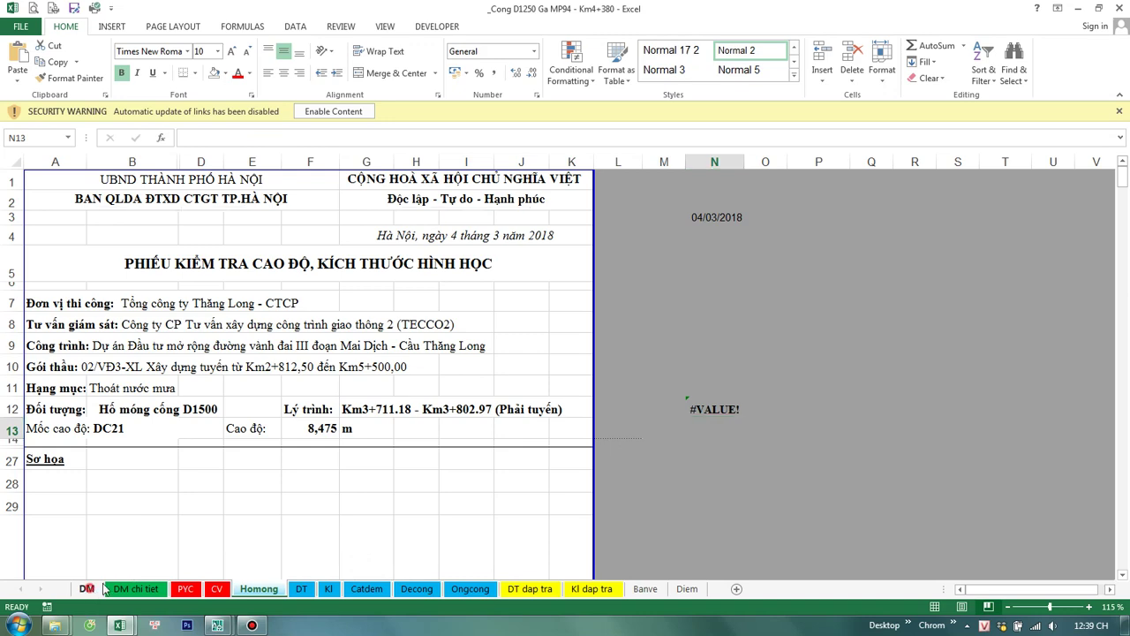
Step: On the DM sheet, change H2's decimal points to commas: Km3+711,18 - Km3+802,97
{"action": "left_click", "coordinate": [86, 588]}
{"action": "double_click", "coordinate": [781, 217]}
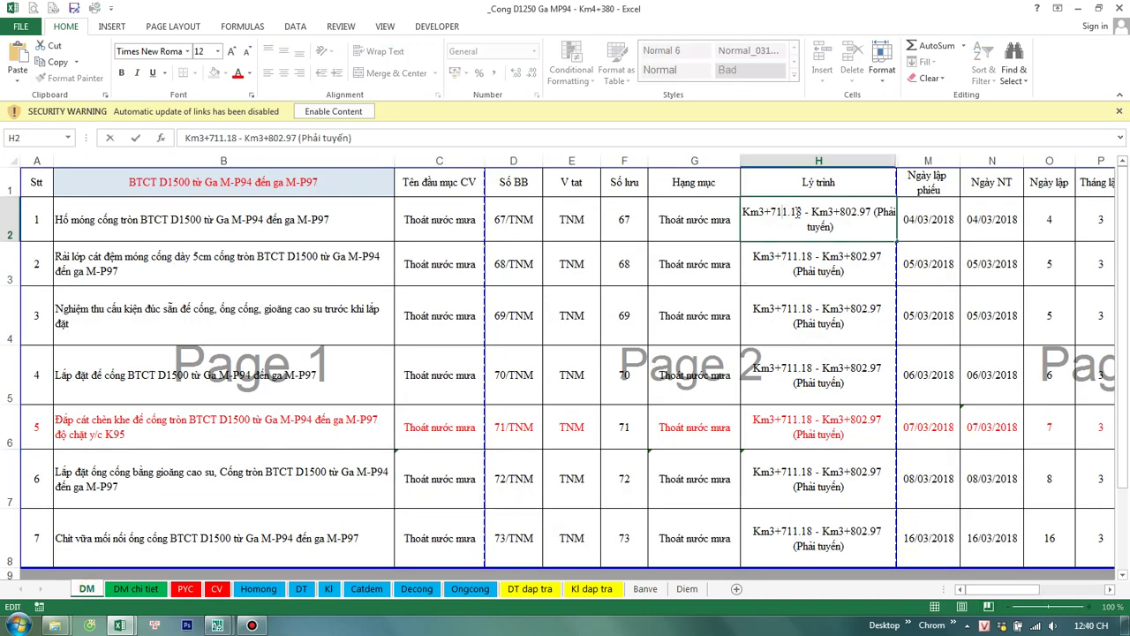
{"action": "left_click", "coordinate": [791, 212]}
{"action": "key", "text": "BackSpace"}
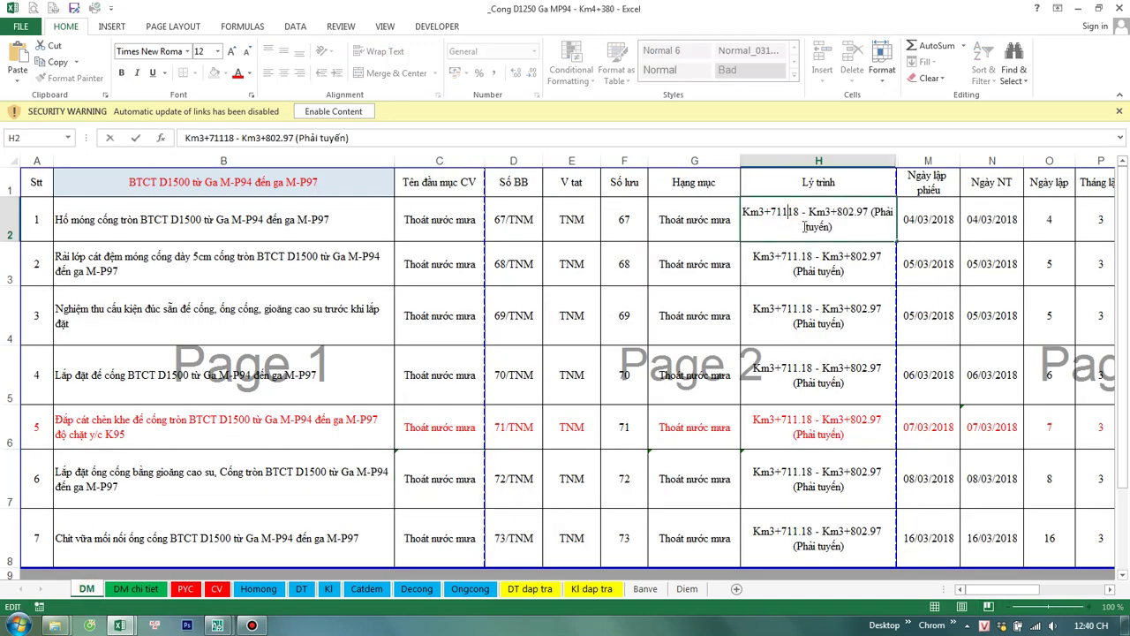
{"action": "type", "text": ","}
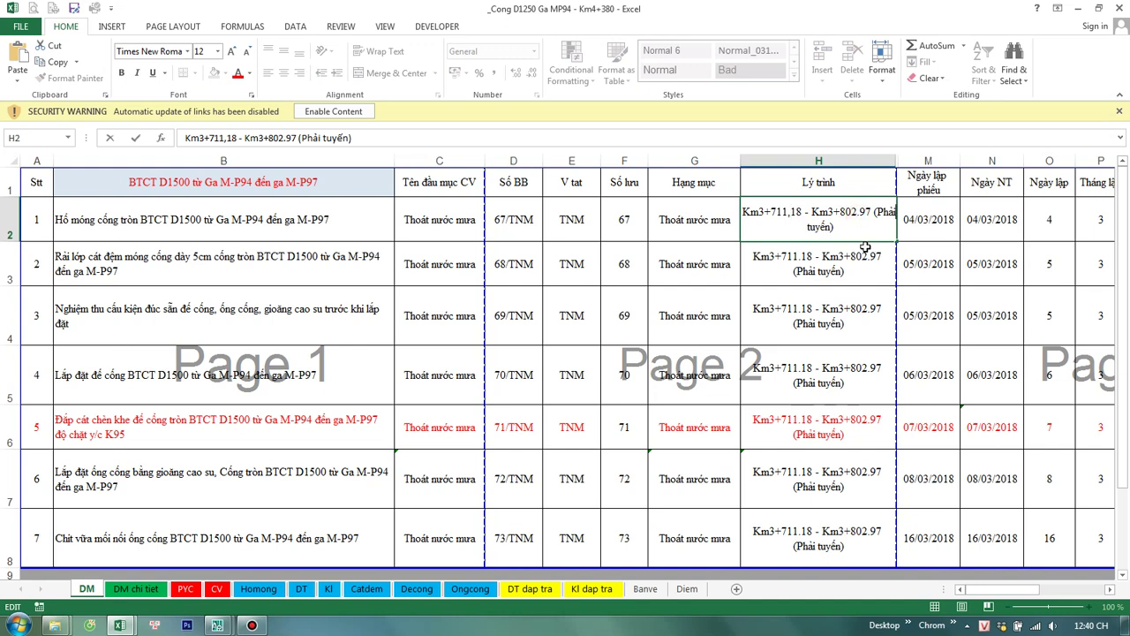
{"action": "left_click", "coordinate": [857, 212]}
{"action": "key", "text": "BackSpace"}
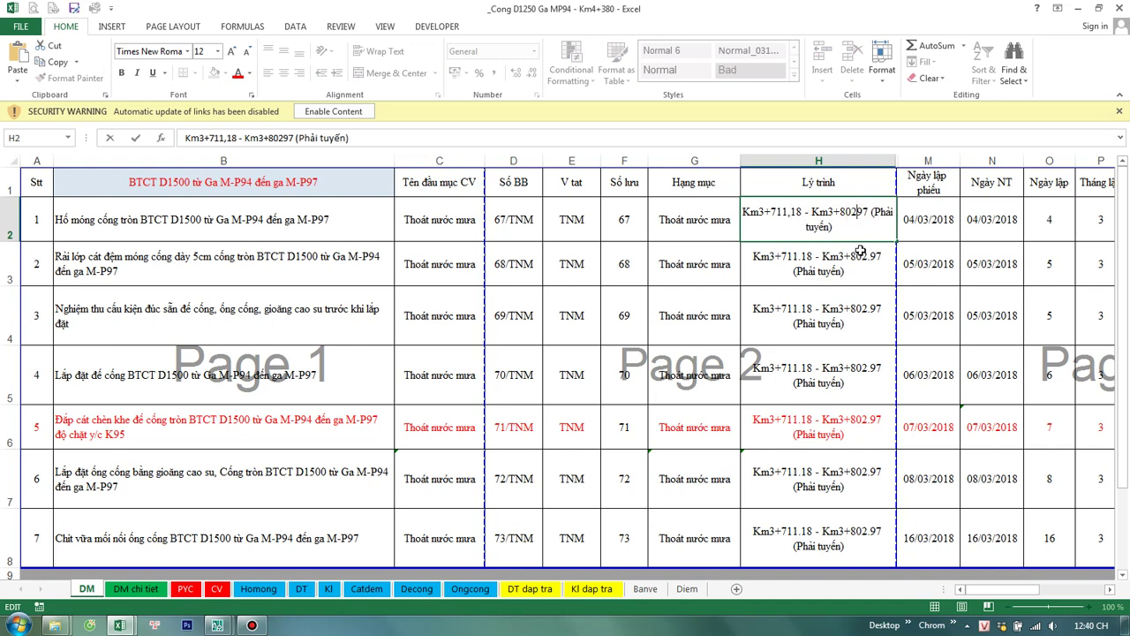
{"action": "type", "text": ","}
{"action": "key", "text": "Return"}
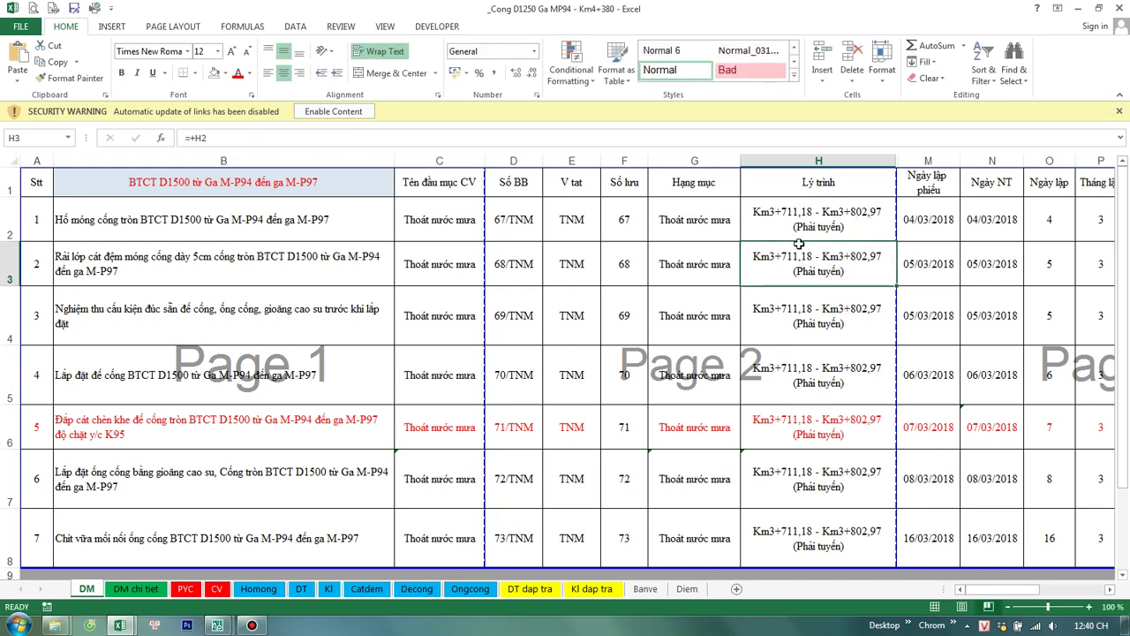
Step: On the Homong sheet, review N12's MID formula without changes and leave O12 empty
{"action": "left_click", "coordinate": [260, 590]}
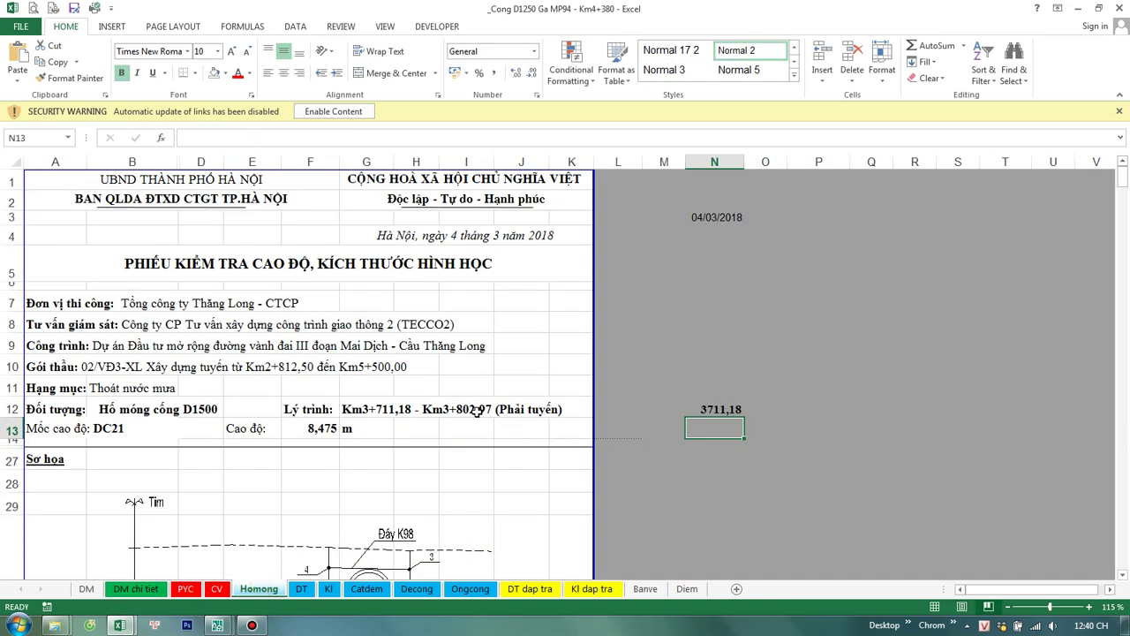
{"action": "double_click", "coordinate": [713, 409]}
{"action": "key", "text": "Escape"}
{"action": "left_click", "coordinate": [783, 407]}
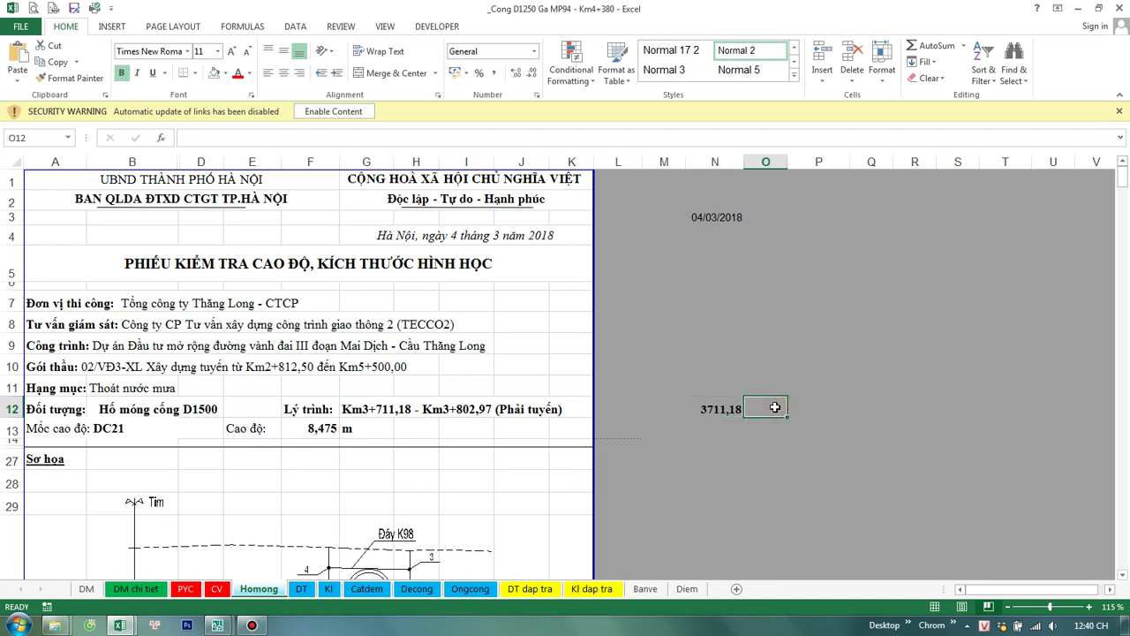
{"action": "type", "text": "="}
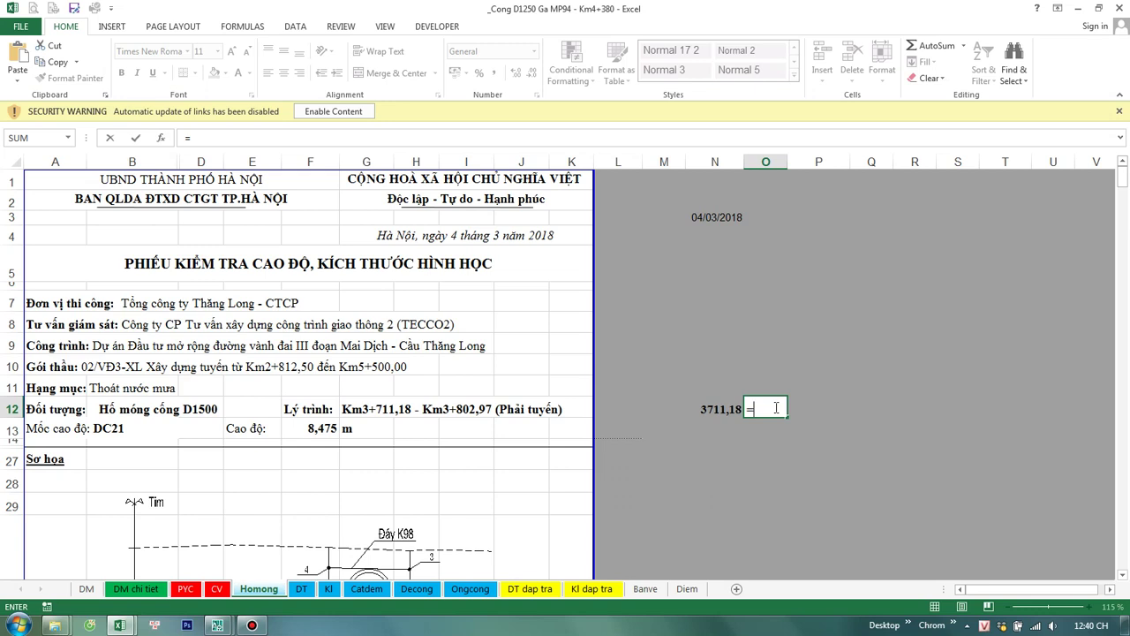
{"action": "key", "text": "Escape"}
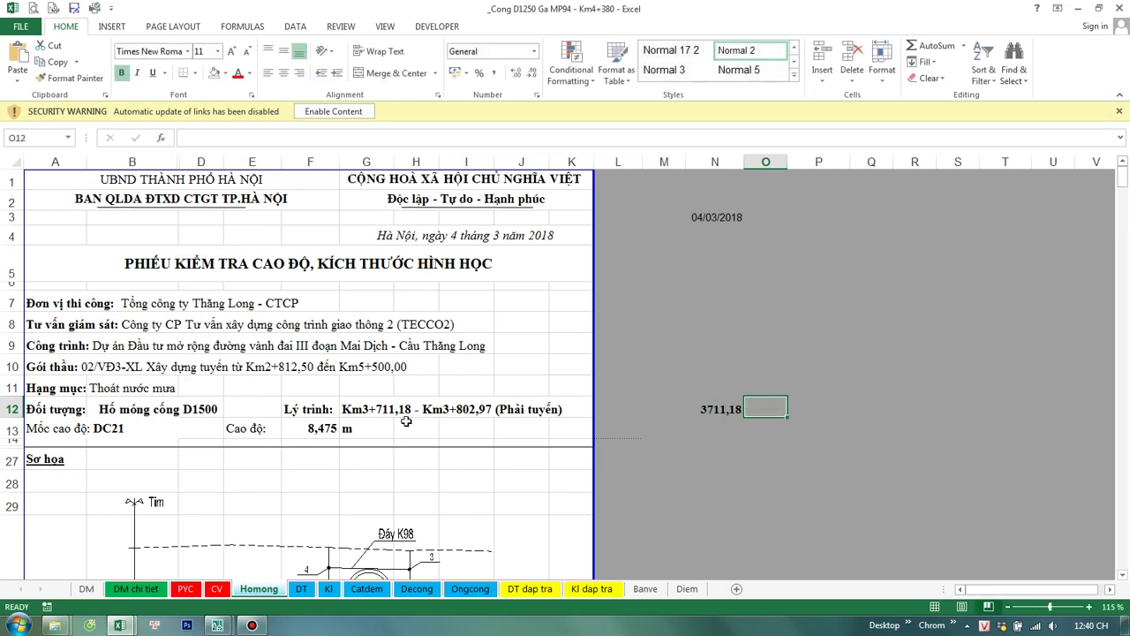
Step: Paste G12's chainage text into P12 and trim it to Km3+711,18 - Km3
{"action": "left_click", "coordinate": [368, 408]}
{"action": "key", "text": "ctrl+c"}
{"action": "left_click", "coordinate": [839, 408]}
{"action": "right_click", "coordinate": [840, 408]}
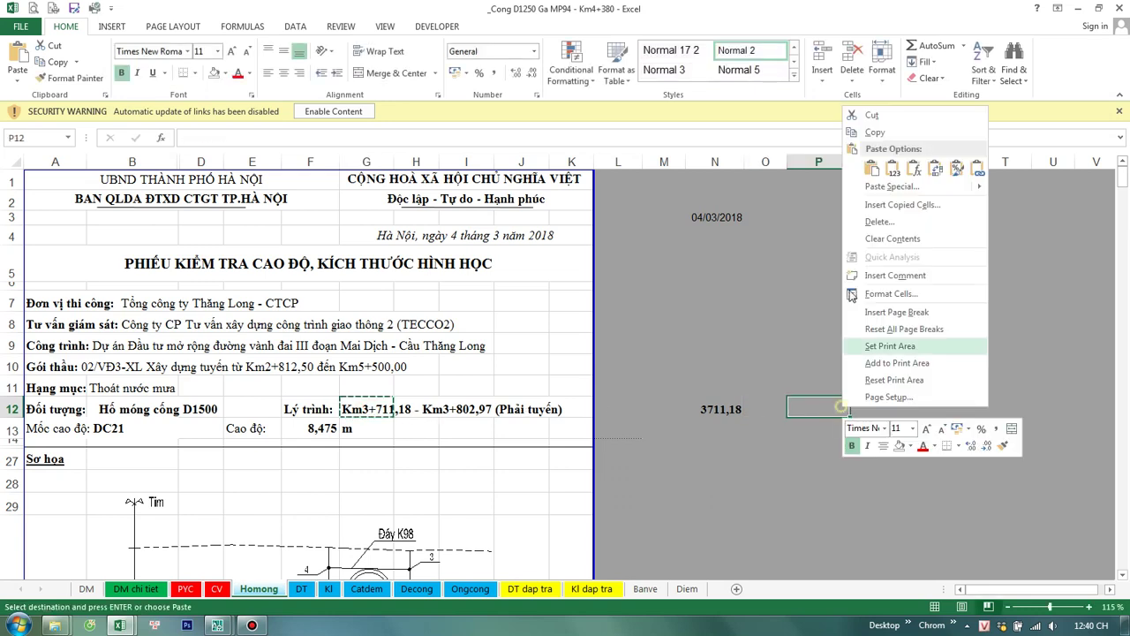
{"action": "left_click", "coordinate": [890, 176]}
{"action": "double_click", "coordinate": [810, 412]}
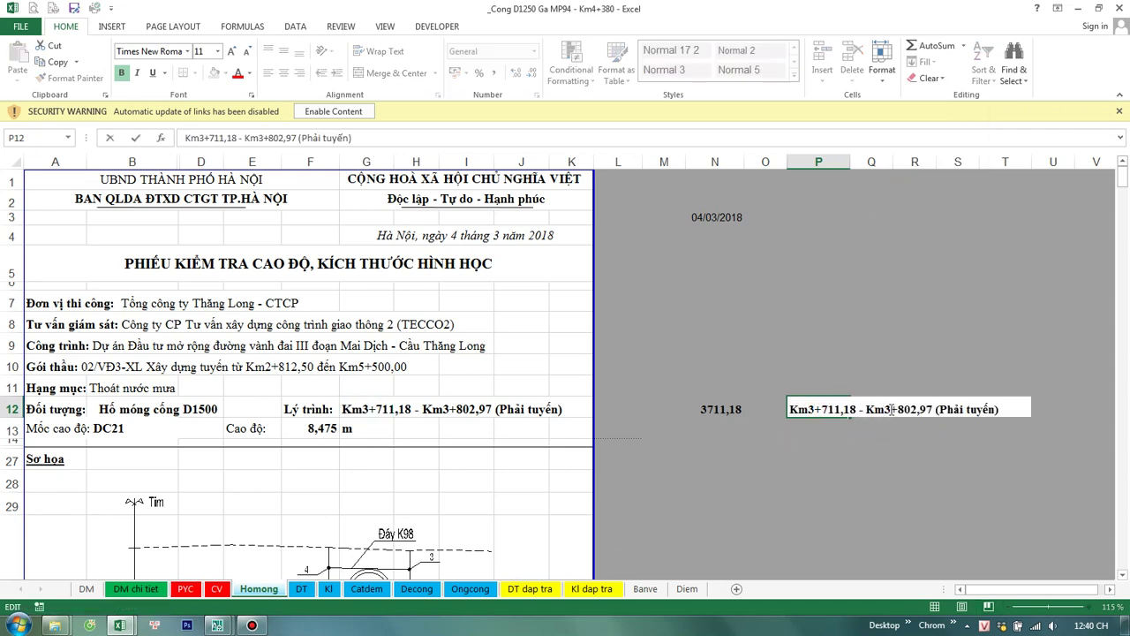
{"action": "left_click_drag", "start_coordinate": [891, 408], "coordinate": [1002, 411]}
{"action": "key", "text": "Delete"}
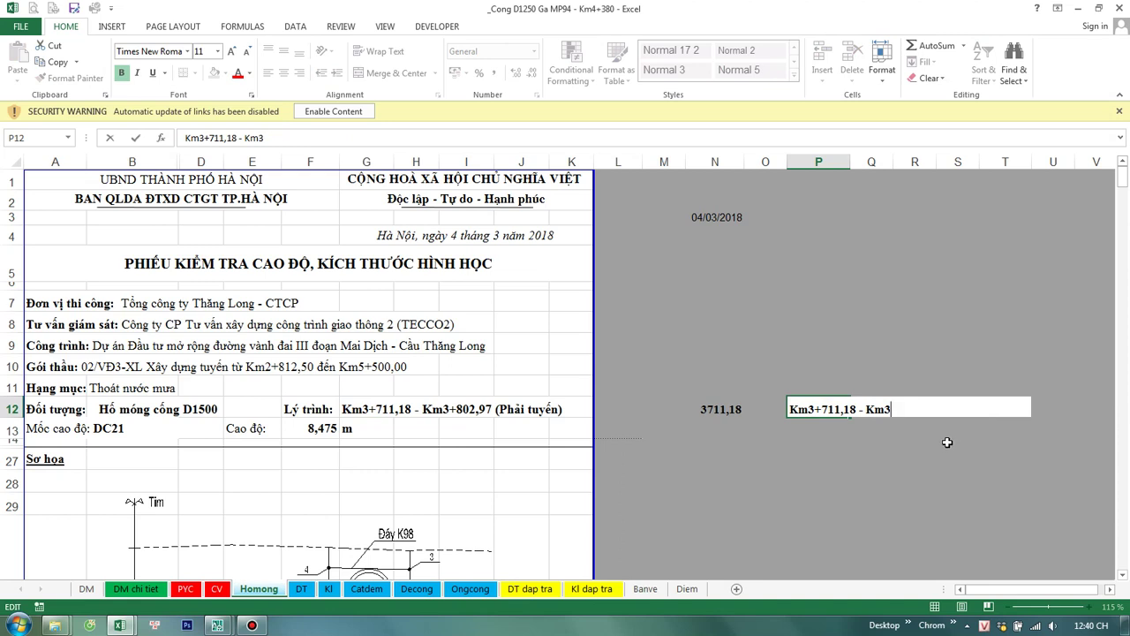
{"action": "key", "text": "Return"}
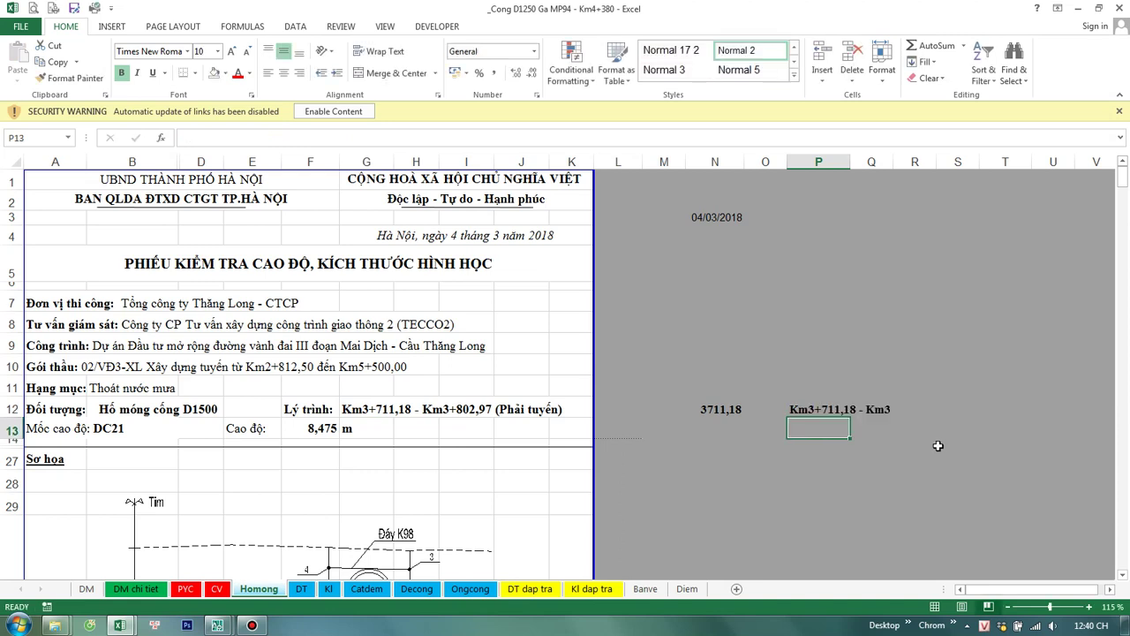
Step: Count P12's characters with a LEN formula, then review N12's formula
{"action": "type", "text": "=len("}
{"action": "key", "text": "Up"}
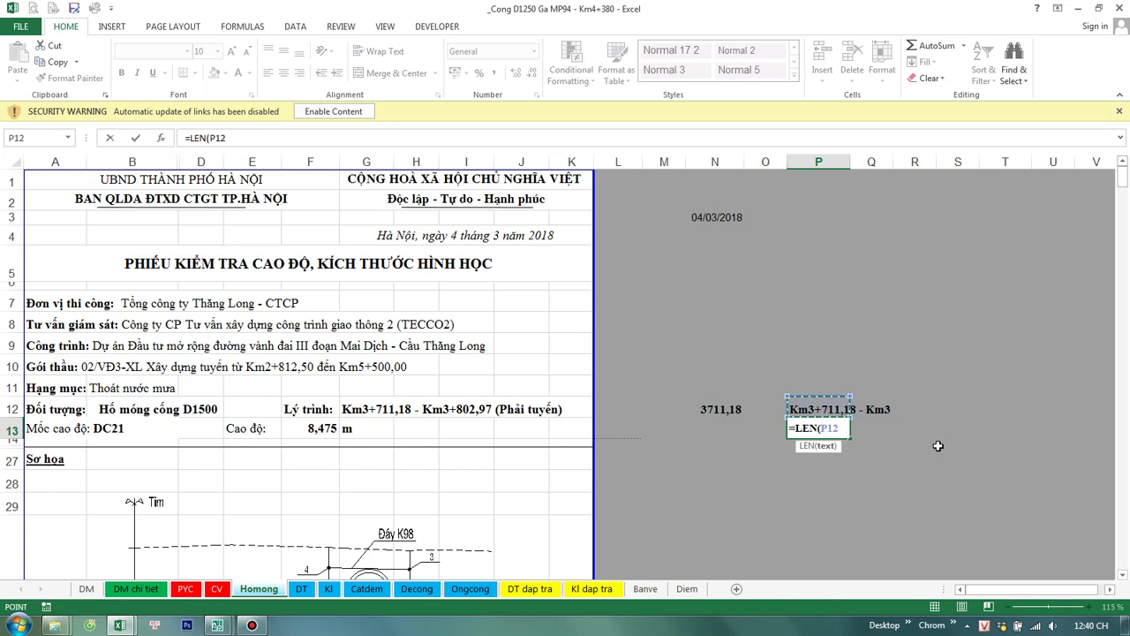
{"action": "key", "text": "Return"}
{"action": "left_click", "coordinate": [737, 411]}
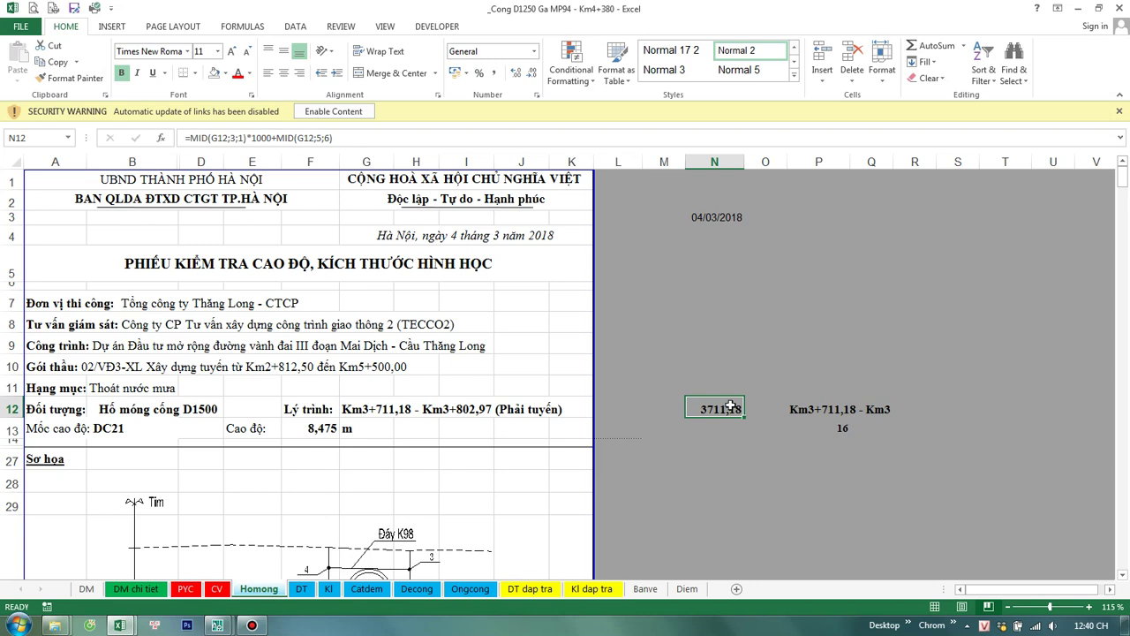
Step: Start O12's end-chainage formula as a MID of G12 with the kilometre digit times 1000
{"action": "left_click", "coordinate": [767, 410]}
{"action": "type", "text": "="}
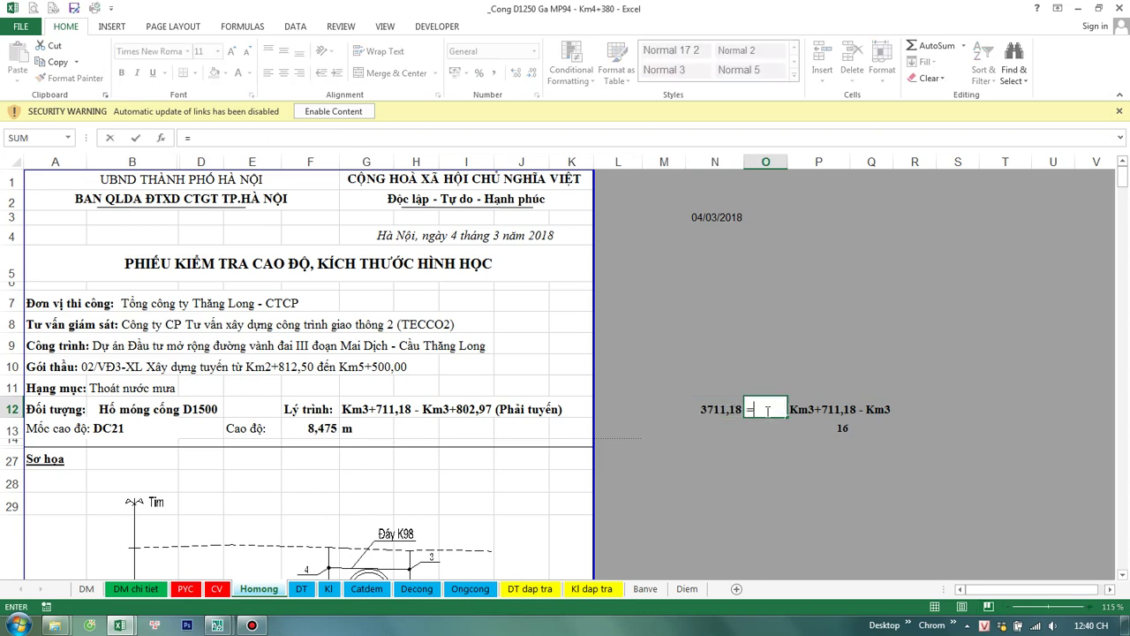
{"action": "type", "text": "mid("}
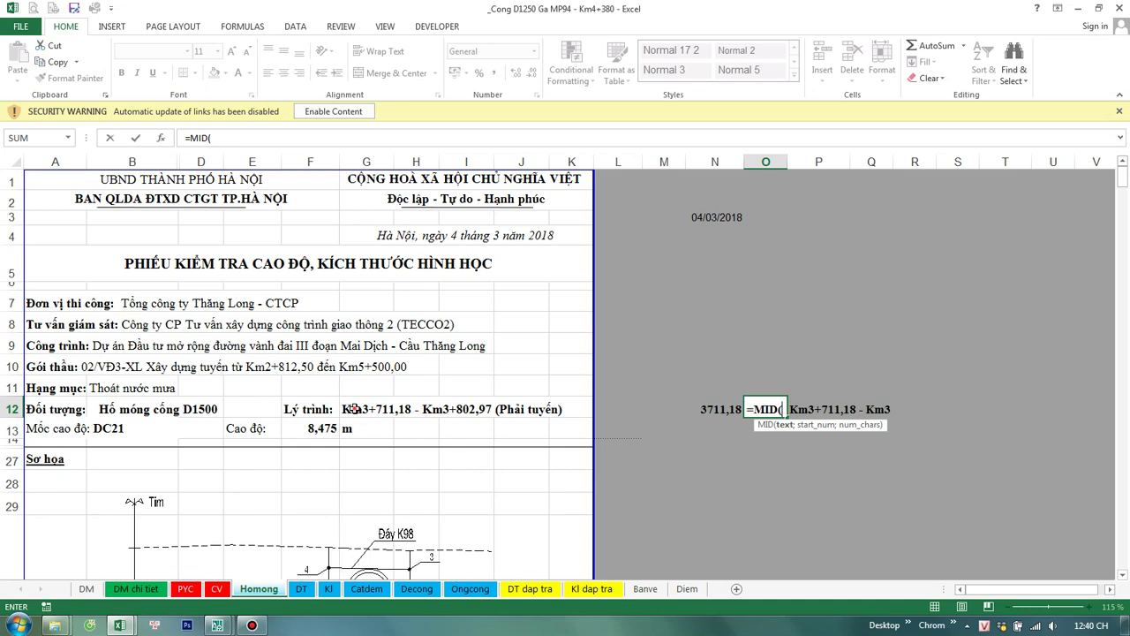
{"action": "left_click", "coordinate": [357, 410]}
{"action": "type", "text": ";16"}
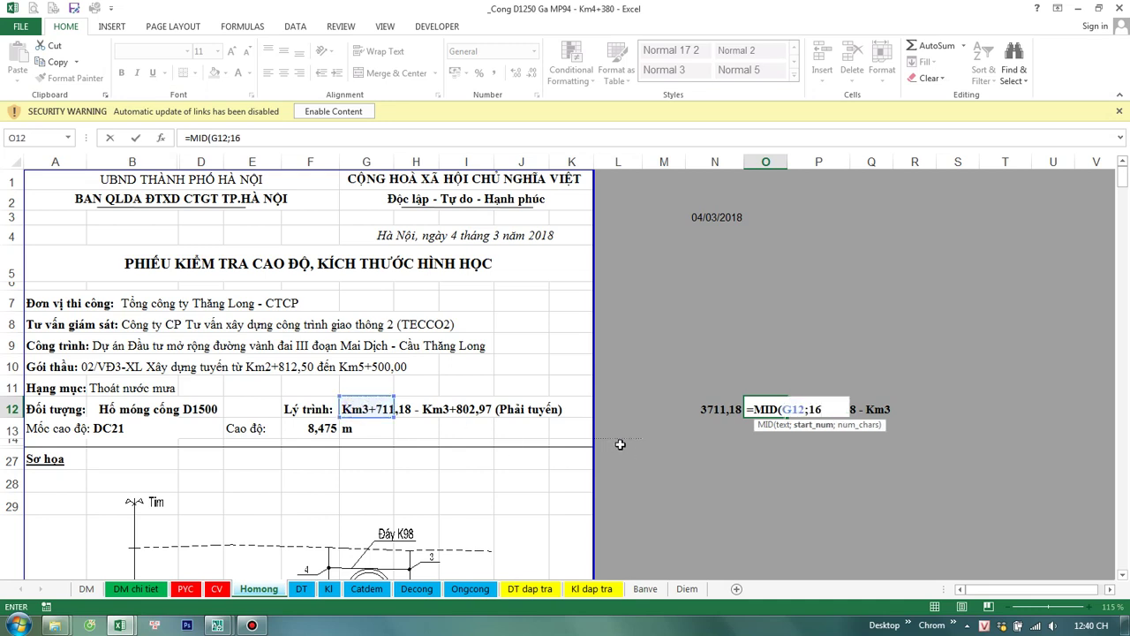
{"action": "type", "text": ";"}
{"action": "type", "text": ")"}
{"action": "key", "text": "Return"}
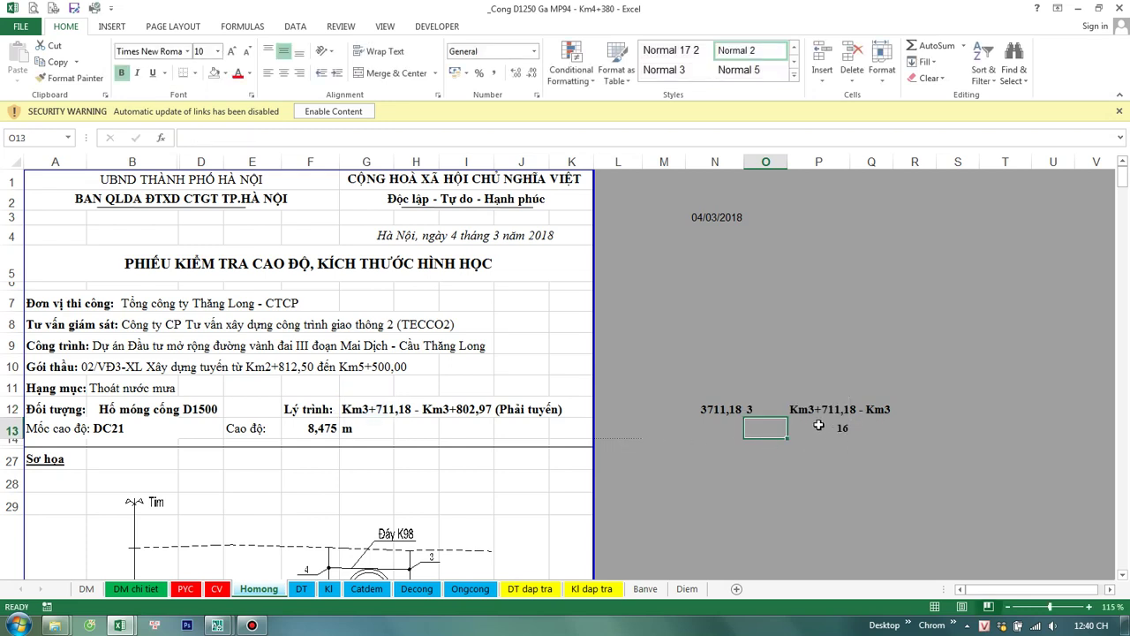
{"action": "left_click", "coordinate": [802, 415]}
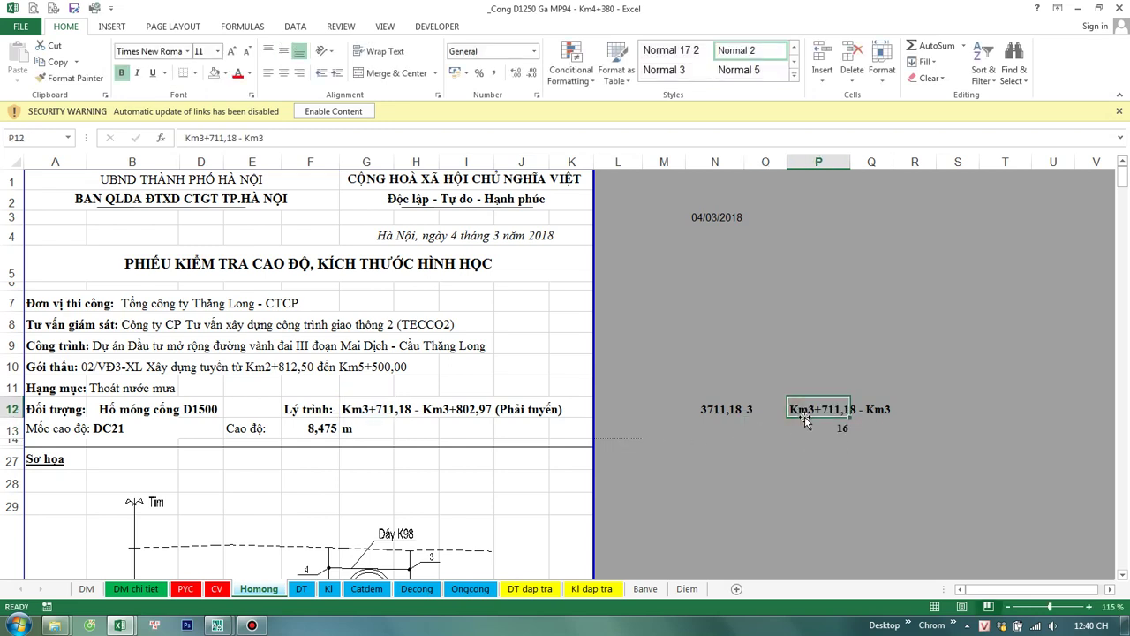
{"action": "left_click", "coordinate": [763, 409]}
{"action": "type", "text": "=MID(G12;16;1"}
{"action": "left_click", "coordinate": [331, 140]}
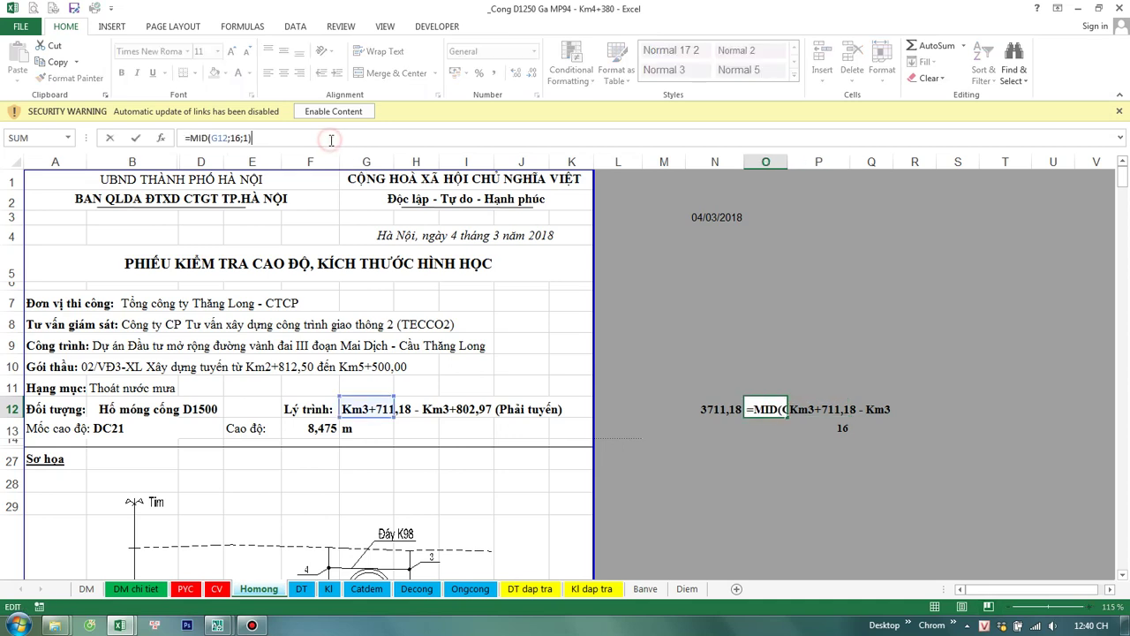
{"action": "type", "text": "*1000"}
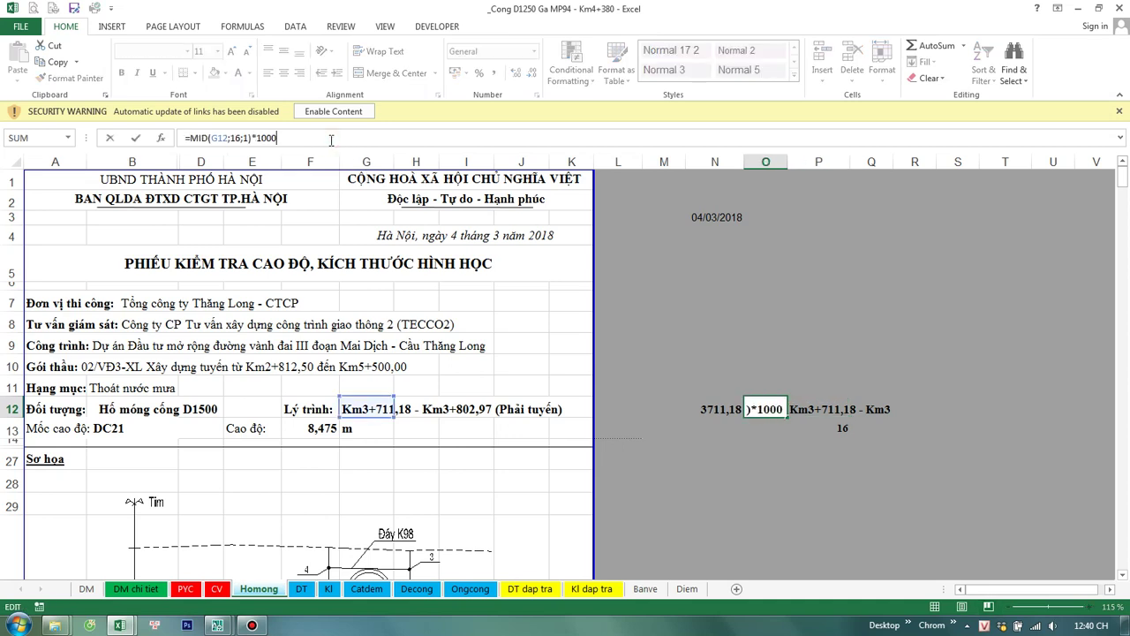
{"action": "key", "text": "Return"}
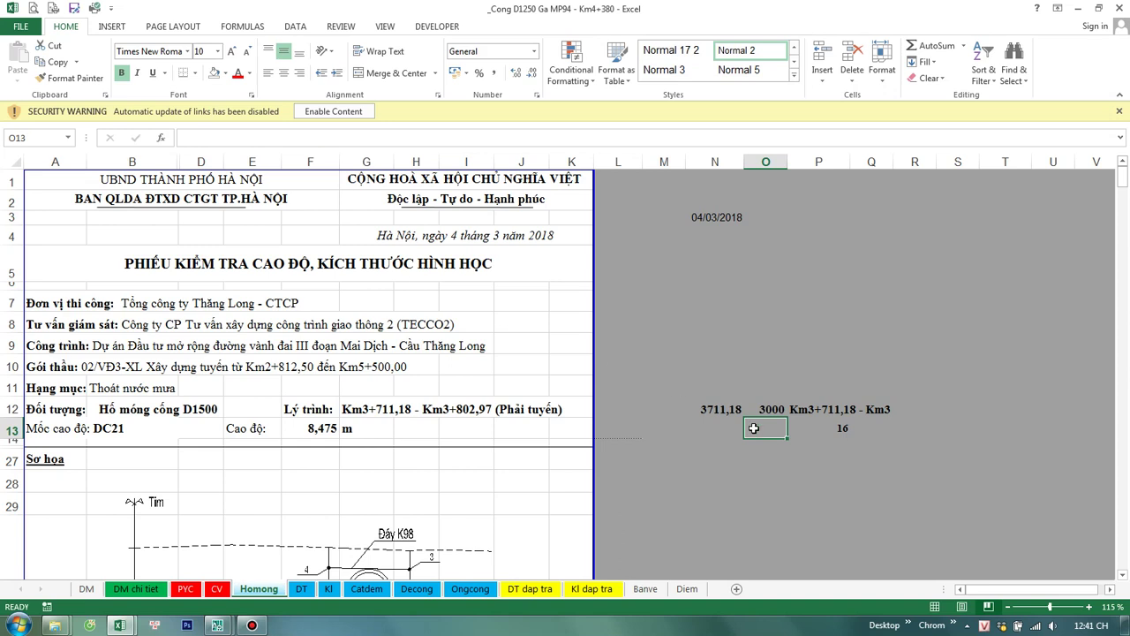
Step: Re-paste G12 into P12, trim it after Km3+8 to locate positions, then clear P12:P13
{"action": "left_click", "coordinate": [820, 408]}
{"action": "key", "text": "Delete"}
{"action": "left_click", "coordinate": [346, 408]}
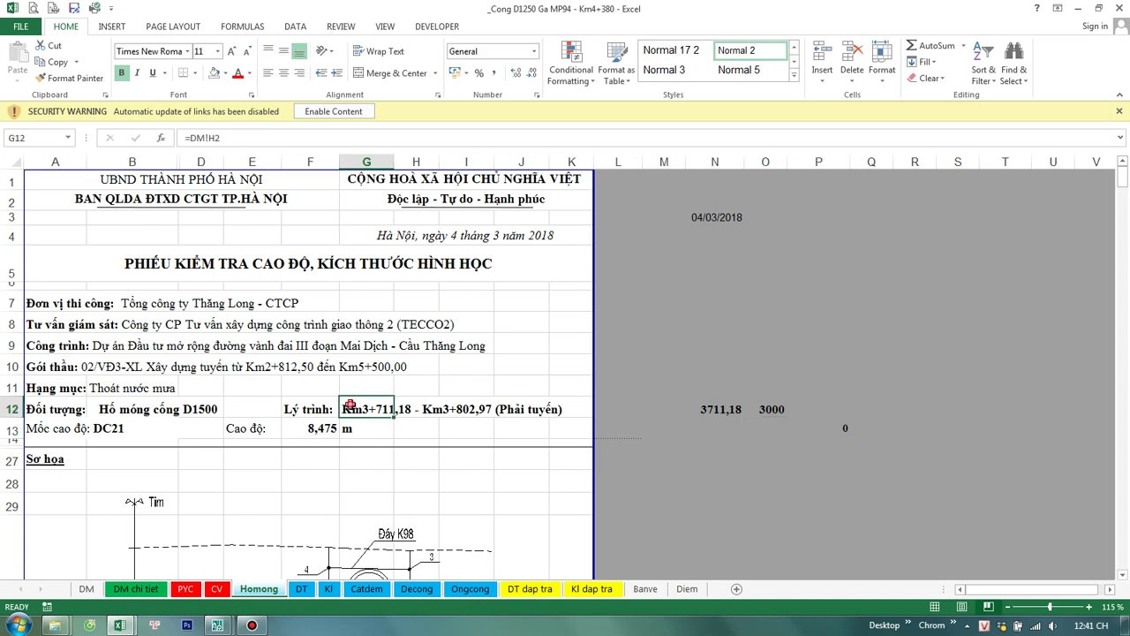
{"action": "key", "text": "ctrl+c"}
{"action": "right_click", "coordinate": [828, 408]}
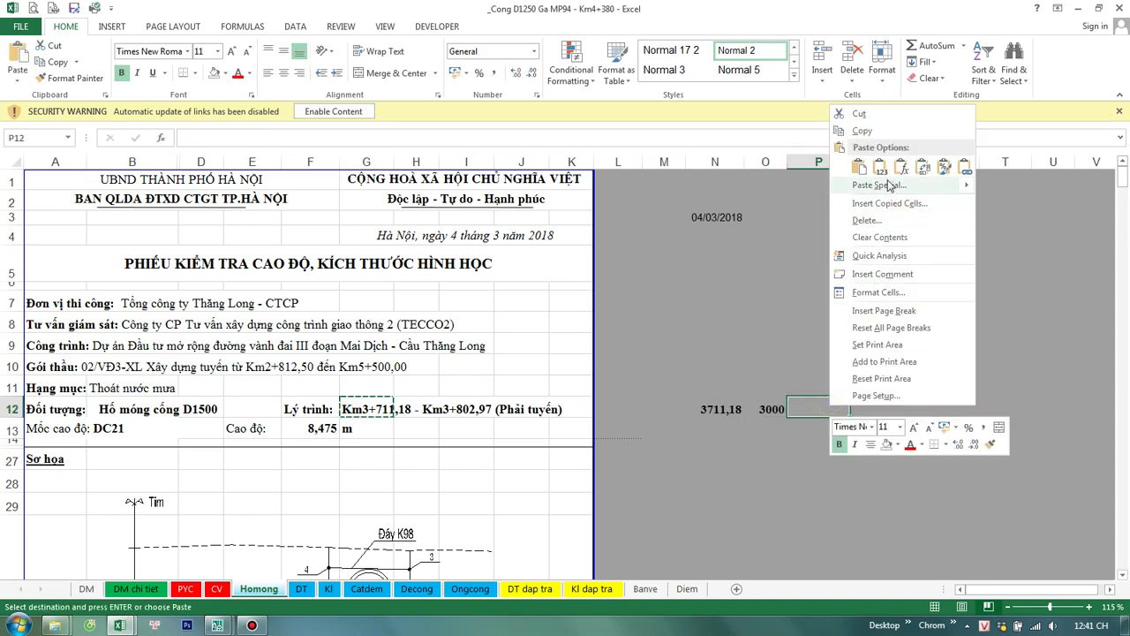
{"action": "left_click", "coordinate": [859, 167]}
{"action": "double_click", "coordinate": [824, 408]}
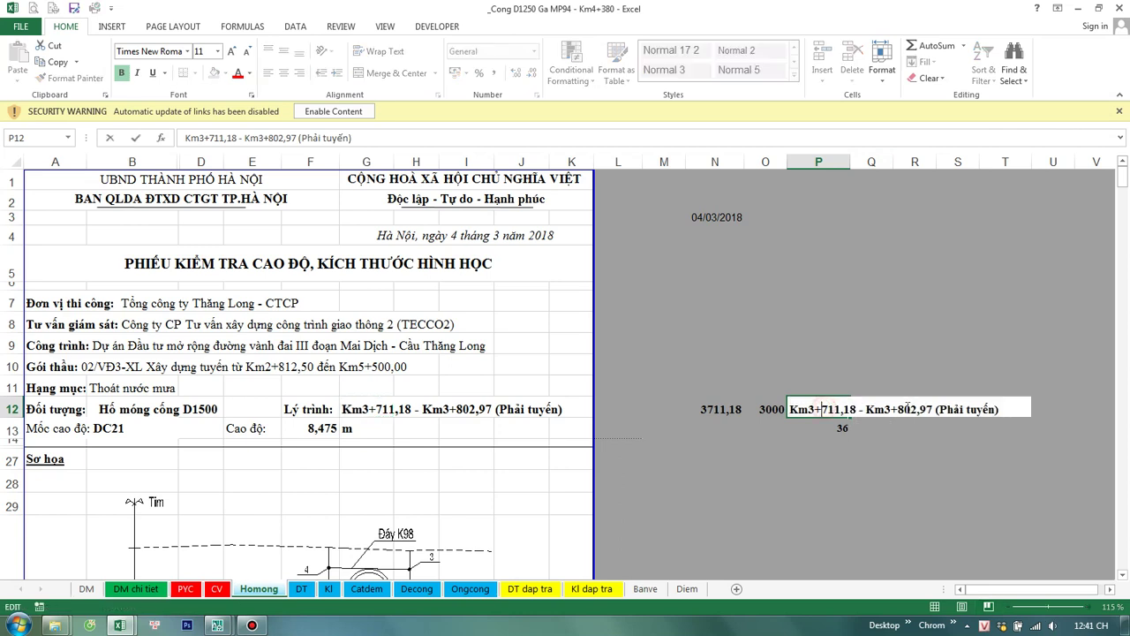
{"action": "left_click_drag", "start_coordinate": [900, 408], "coordinate": [1042, 410]}
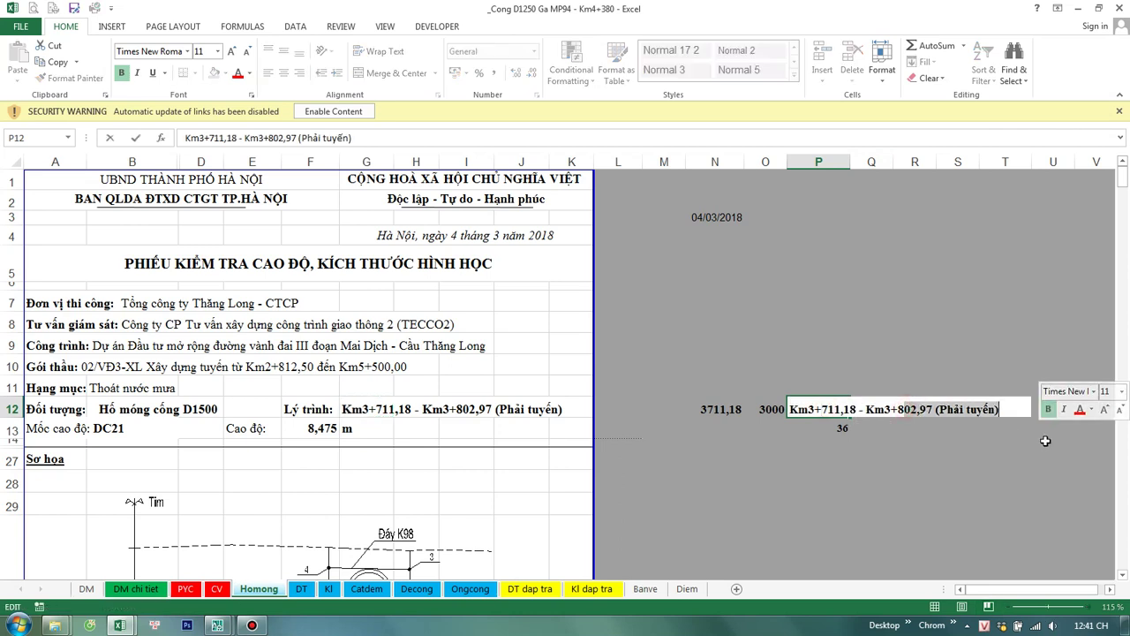
{"action": "key", "text": "Delete"}
{"action": "key", "text": "Return"}
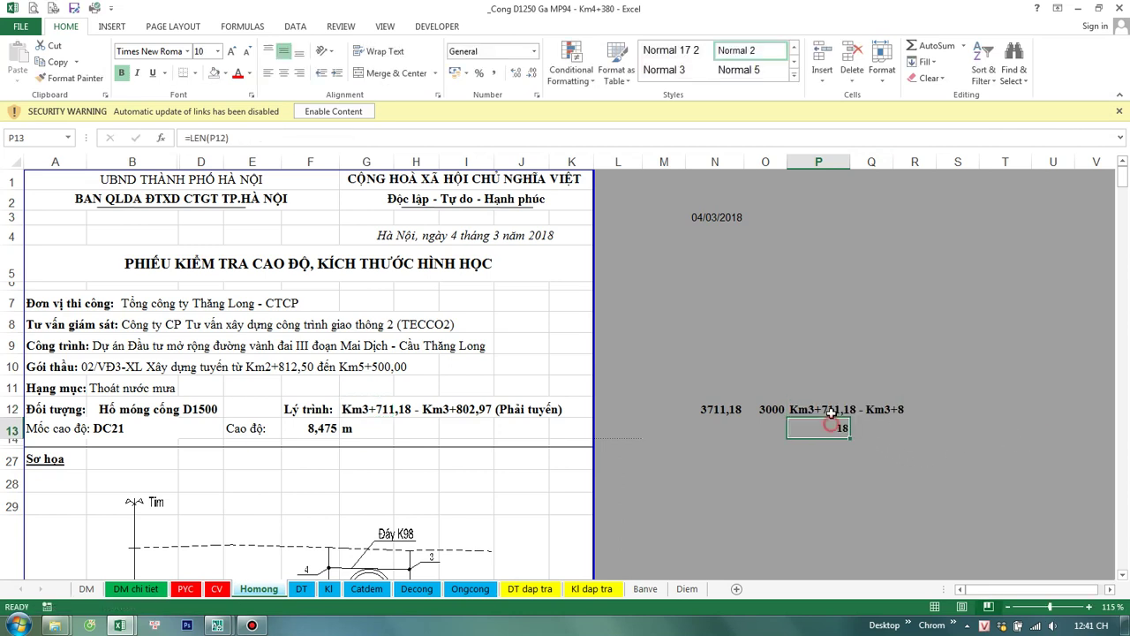
{"action": "left_click_drag", "start_coordinate": [799, 408], "coordinate": [834, 431]}
{"action": "key", "text": "Delete"}
Step: Finish O12 as =MID(G12;16;1)*1000+MID(G12;18;6), returning 3803, then check N12
{"action": "left_click", "coordinate": [776, 410]}
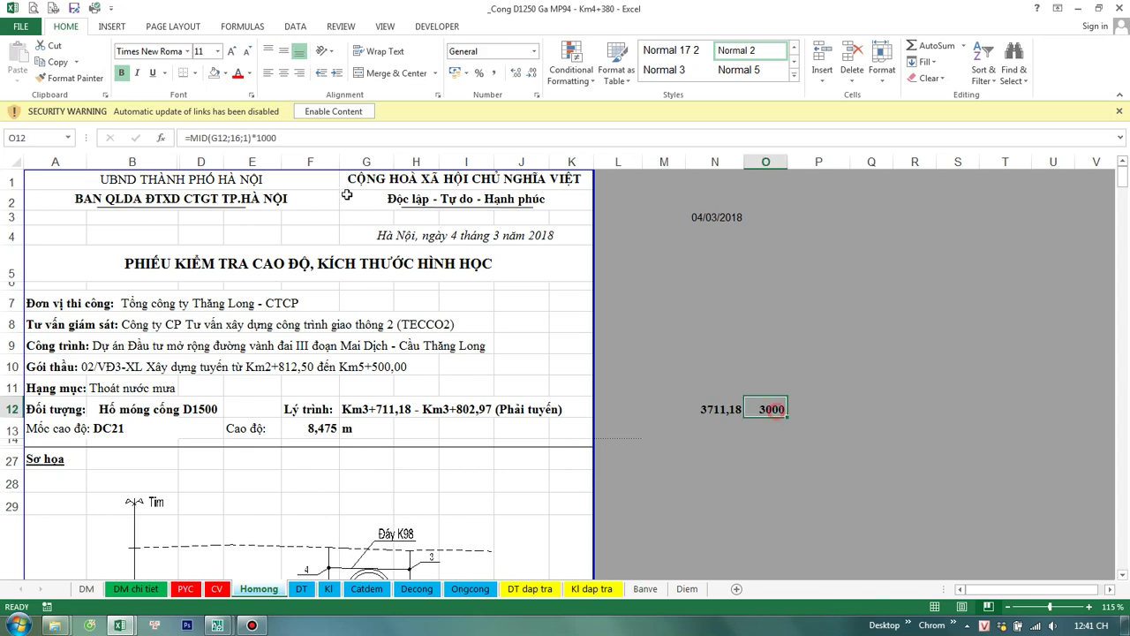
{"action": "left_click_drag", "start_coordinate": [226, 138], "coordinate": [189, 138]}
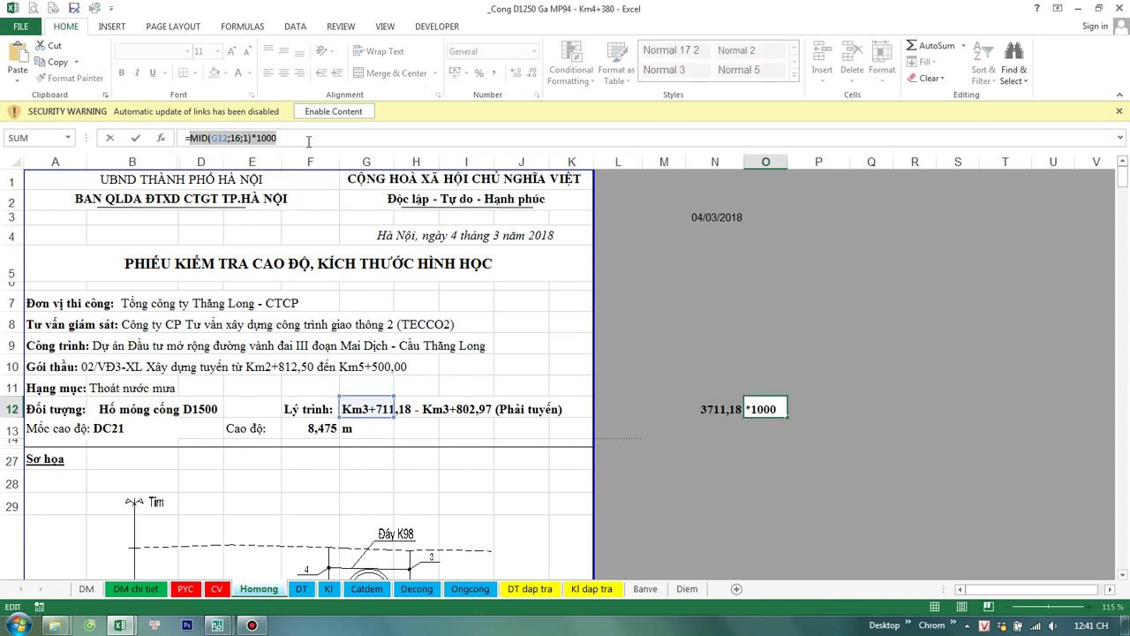
{"action": "left_click", "coordinate": [309, 141]}
{"action": "key", "text": "ctrl+v"}
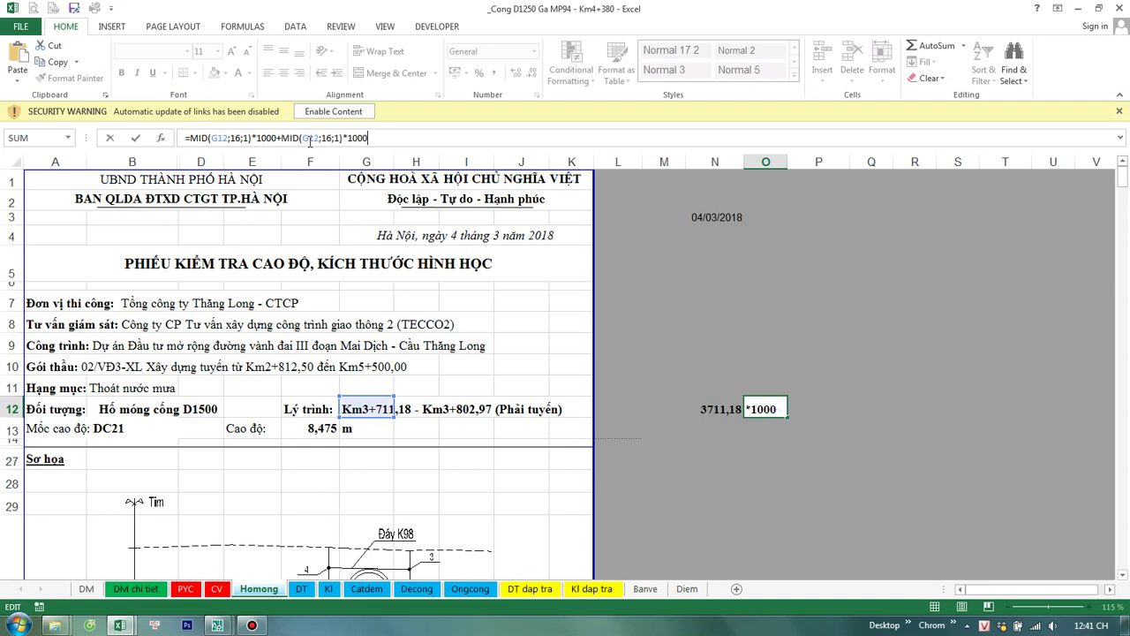
{"action": "double_click", "coordinate": [326, 137]}
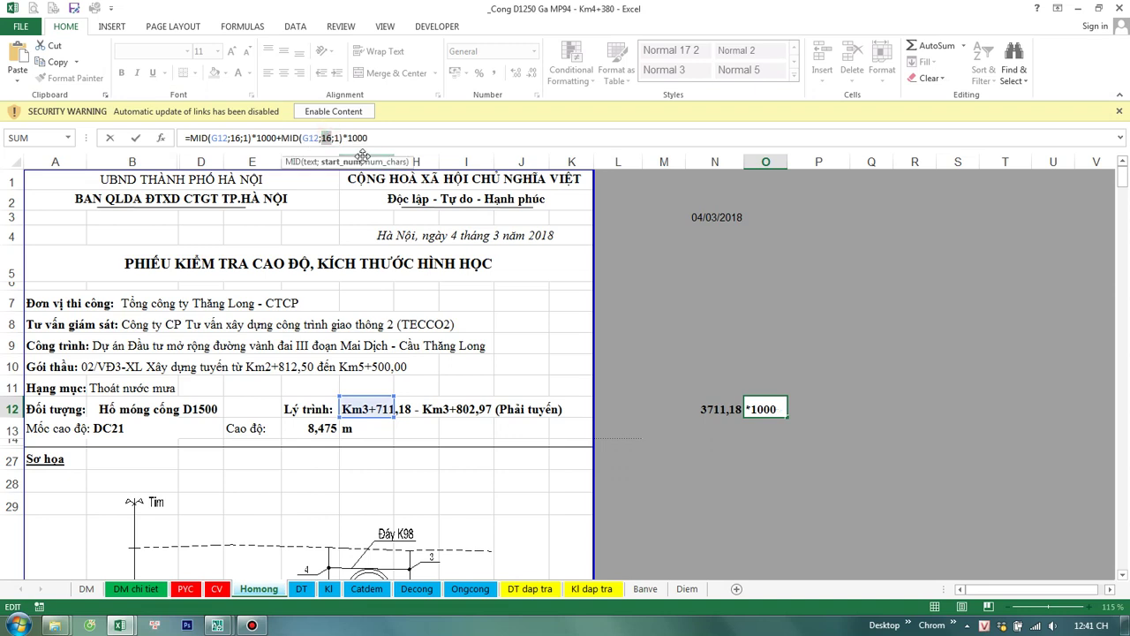
{"action": "type", "text": "18"}
{"action": "key", "text": "Right"}
{"action": "key", "text": "Right"}
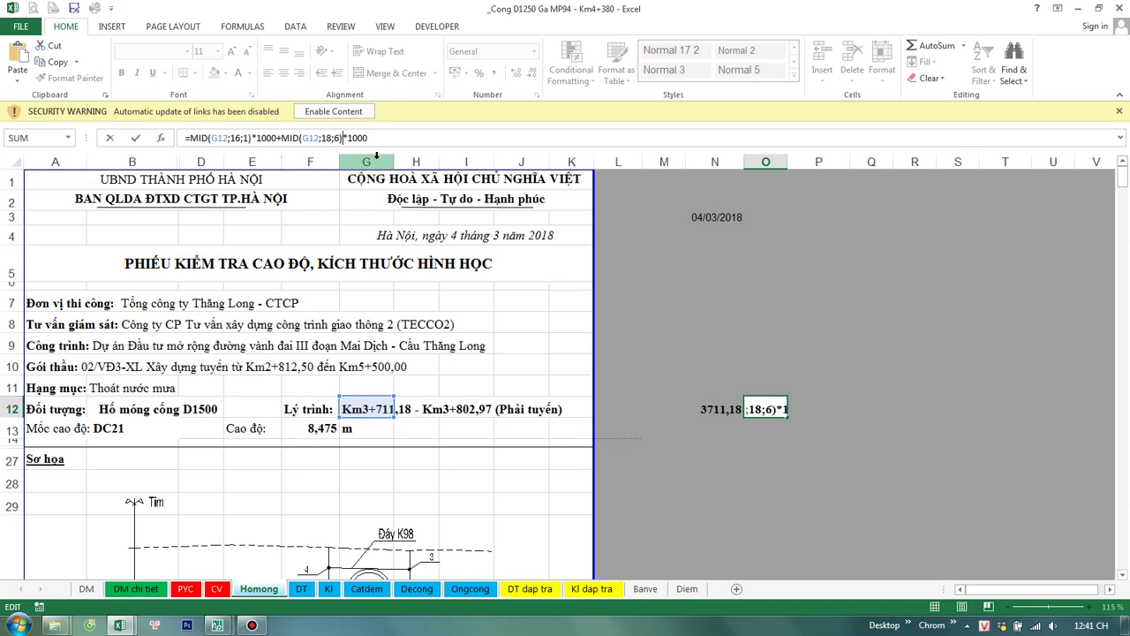
{"action": "key", "text": "shift+End"}
{"action": "key", "text": "Delete"}
{"action": "key", "text": "Return"}
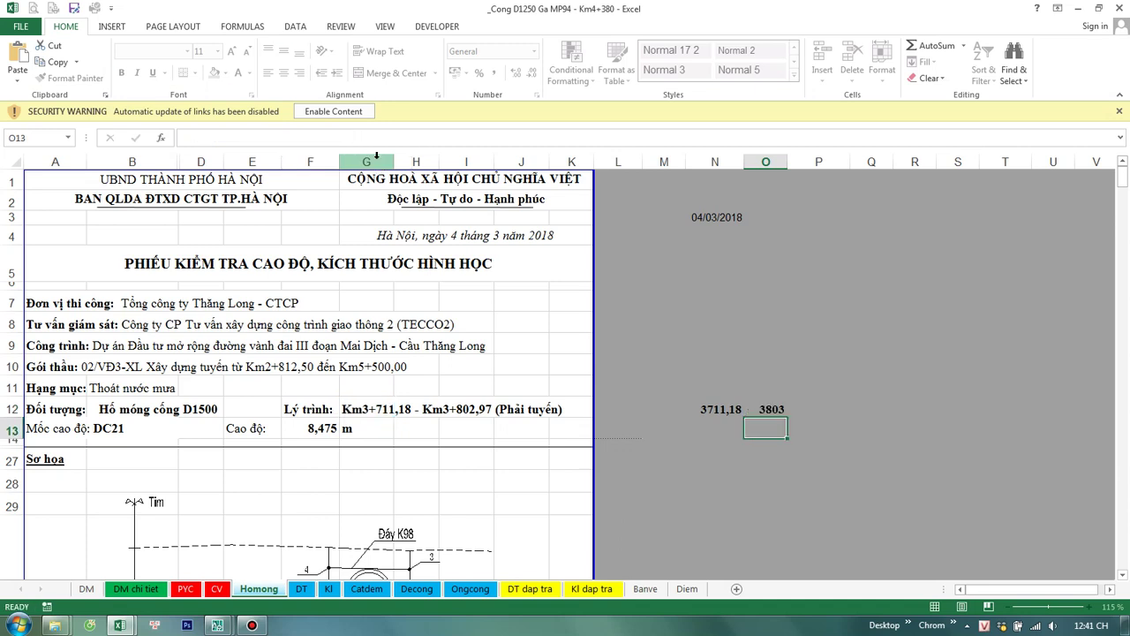
{"action": "left_click", "coordinate": [715, 409]}
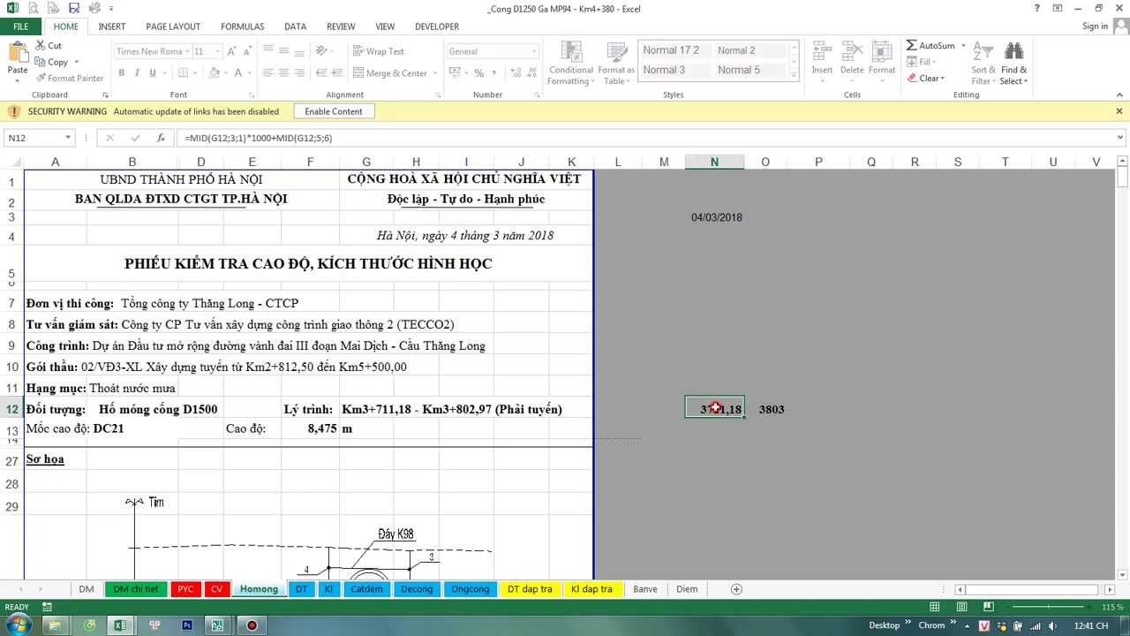
Step: Inspect the custom Km chainage number format used by cell B36
{"action": "scroll", "coordinate": [559, 411], "scroll_direction": "down", "scroll_amount": 4}
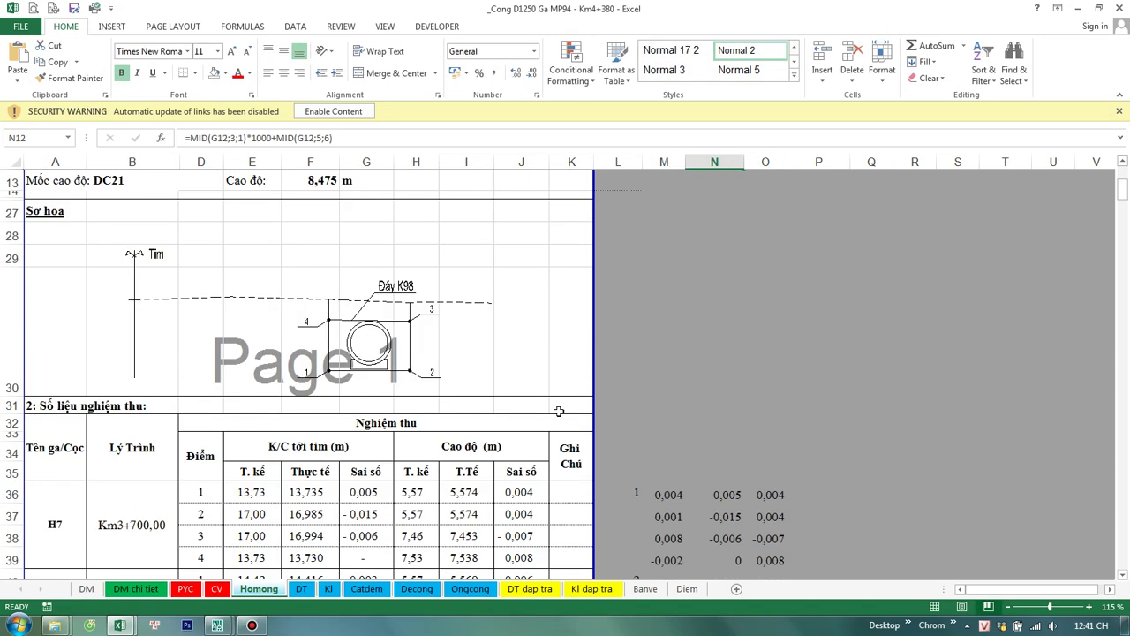
{"action": "left_click", "coordinate": [157, 525]}
{"action": "key", "text": "ctrl+1"}
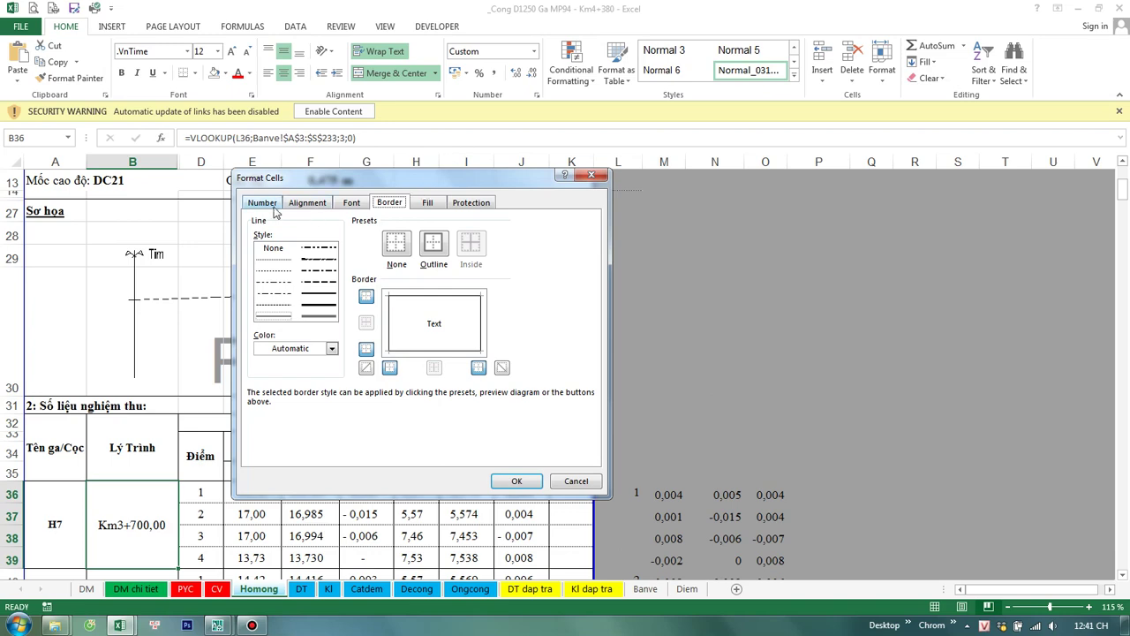
{"action": "left_click", "coordinate": [261, 202]}
{"action": "left_click", "coordinate": [408, 275]}
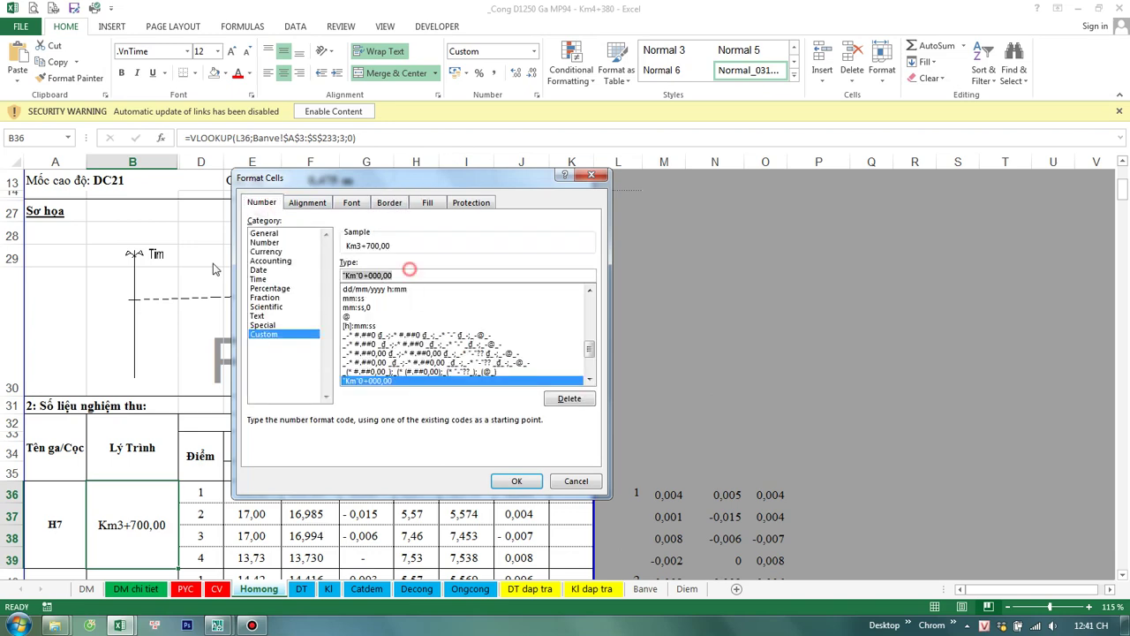
{"action": "left_click", "coordinate": [517, 480]}
Step: Apply the custom number format "Km"0+000,00 to N12:O12
{"action": "scroll", "coordinate": [757, 406], "scroll_direction": "up", "scroll_amount": 2}
{"action": "left_click", "coordinate": [750, 404]}
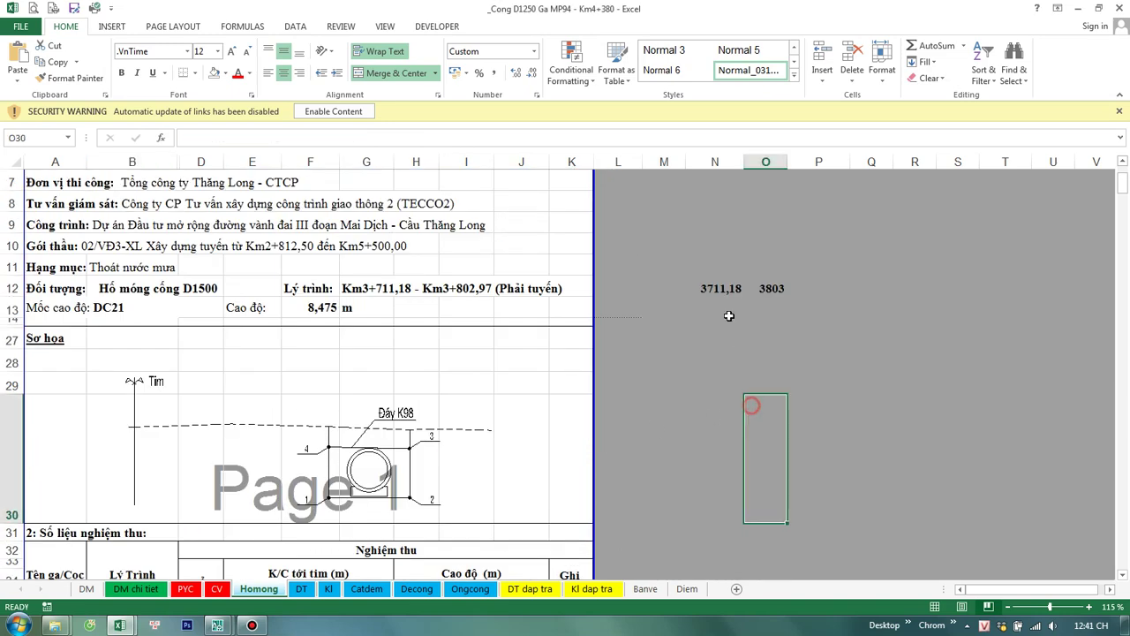
{"action": "left_click_drag", "start_coordinate": [719, 288], "coordinate": [756, 289]}
{"action": "key", "text": "ctrl+q"}
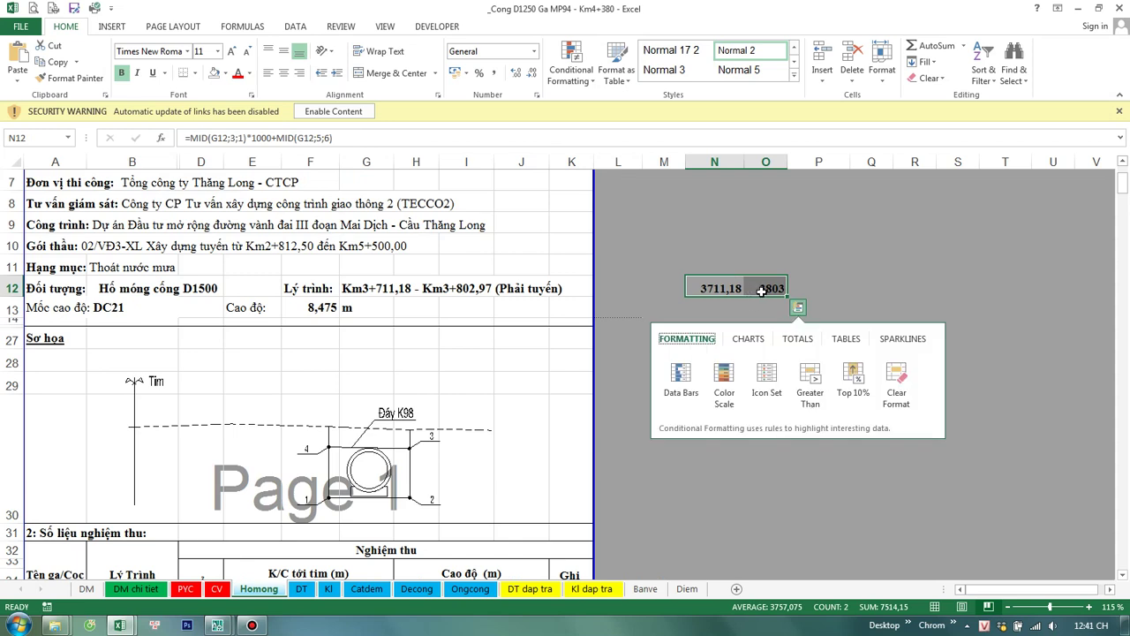
{"action": "key", "text": "Escape"}
{"action": "key", "text": "ctrl+1"}
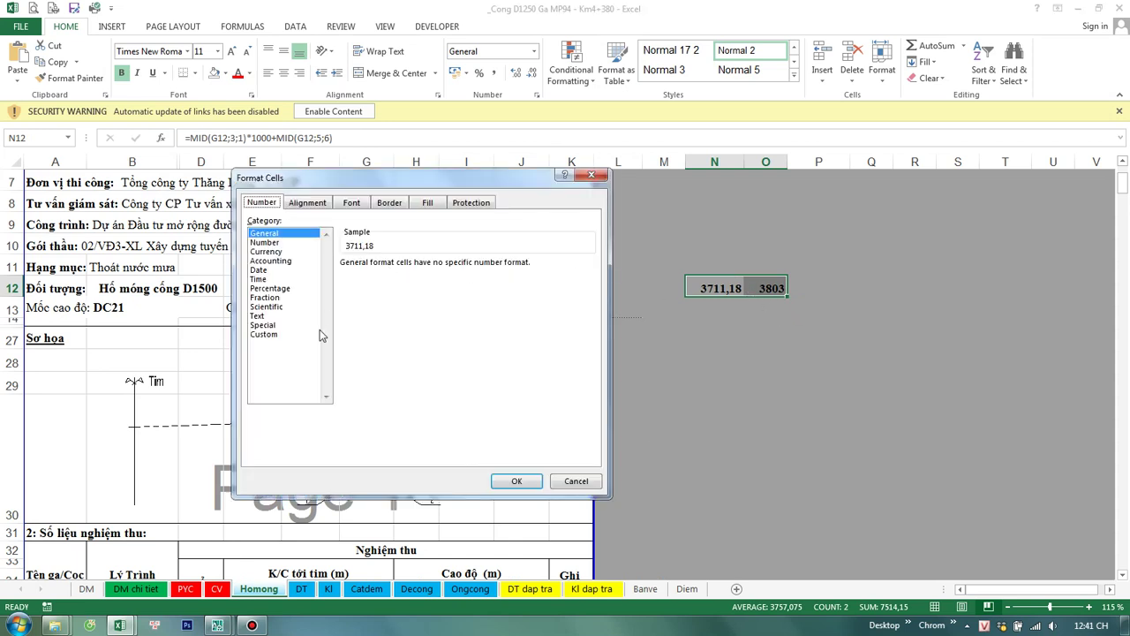
{"action": "left_click", "coordinate": [265, 333]}
{"action": "double_click", "coordinate": [382, 275]}
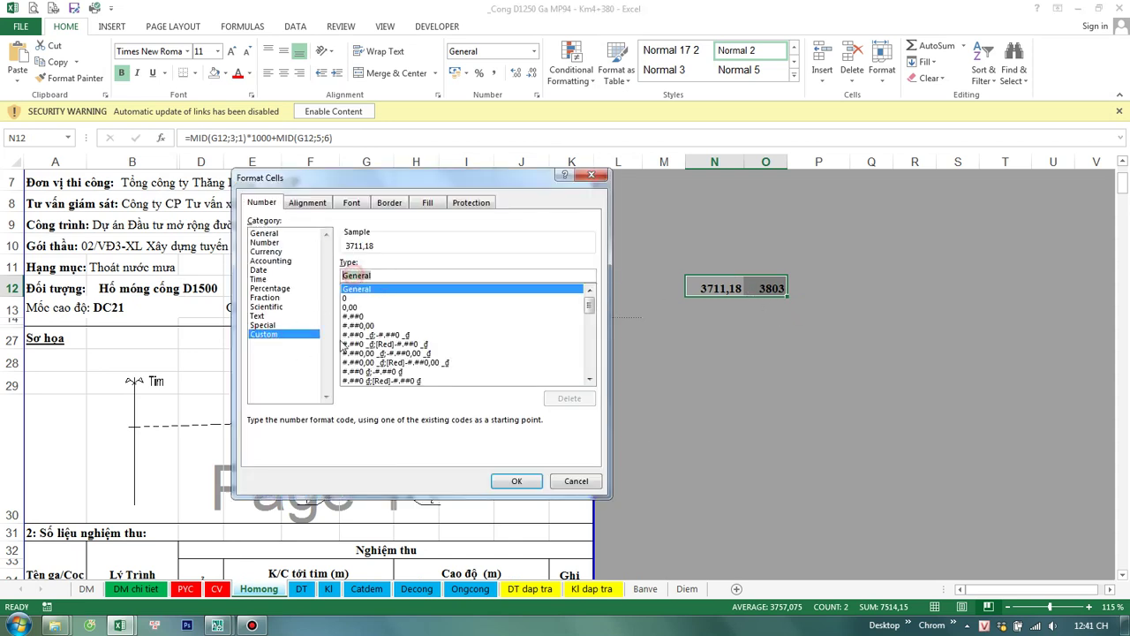
{"action": "type", "text": "\"Km\"0+000,00"}
{"action": "left_click", "coordinate": [517, 480]}
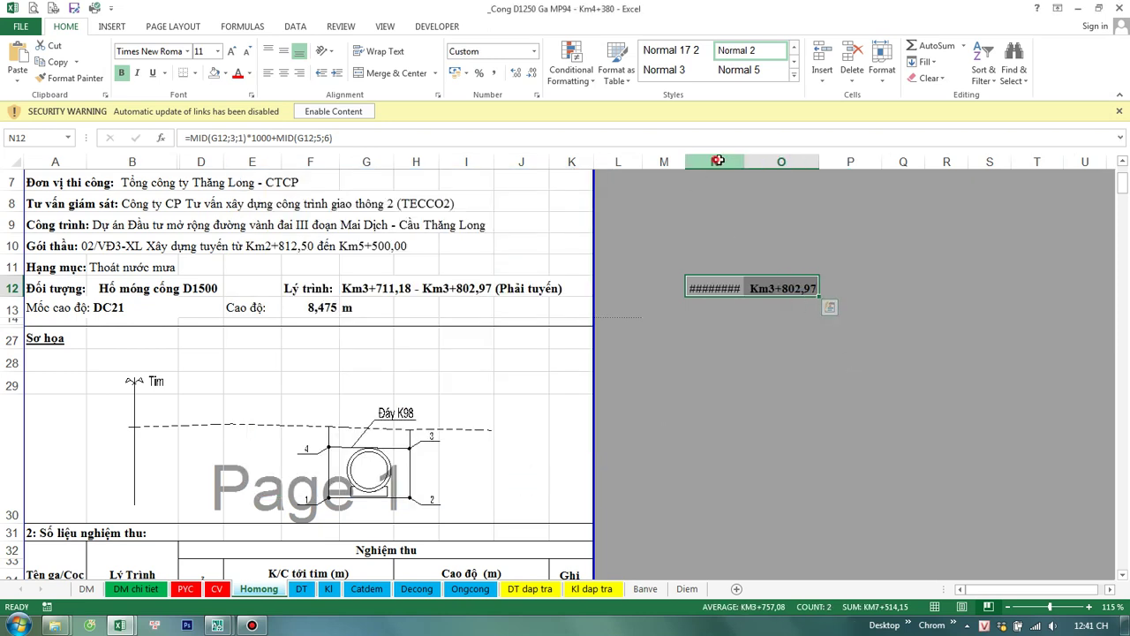
Step: Widen columns N and O so Km3+711,18 and Km3+802,97 display fully
{"action": "left_click_drag", "start_coordinate": [715, 162], "coordinate": [817, 161]}
{"action": "left_click", "coordinate": [804, 161]}
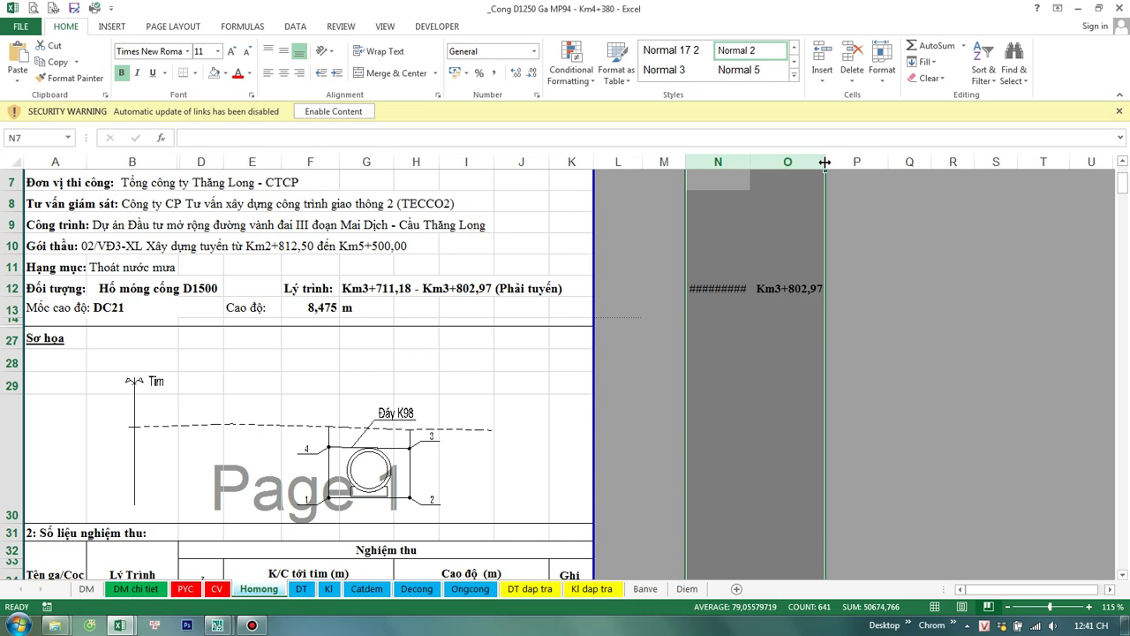
{"action": "double_click", "coordinate": [817, 161]}
{"action": "left_click", "coordinate": [930, 344]}
{"action": "left_click", "coordinate": [734, 284]}
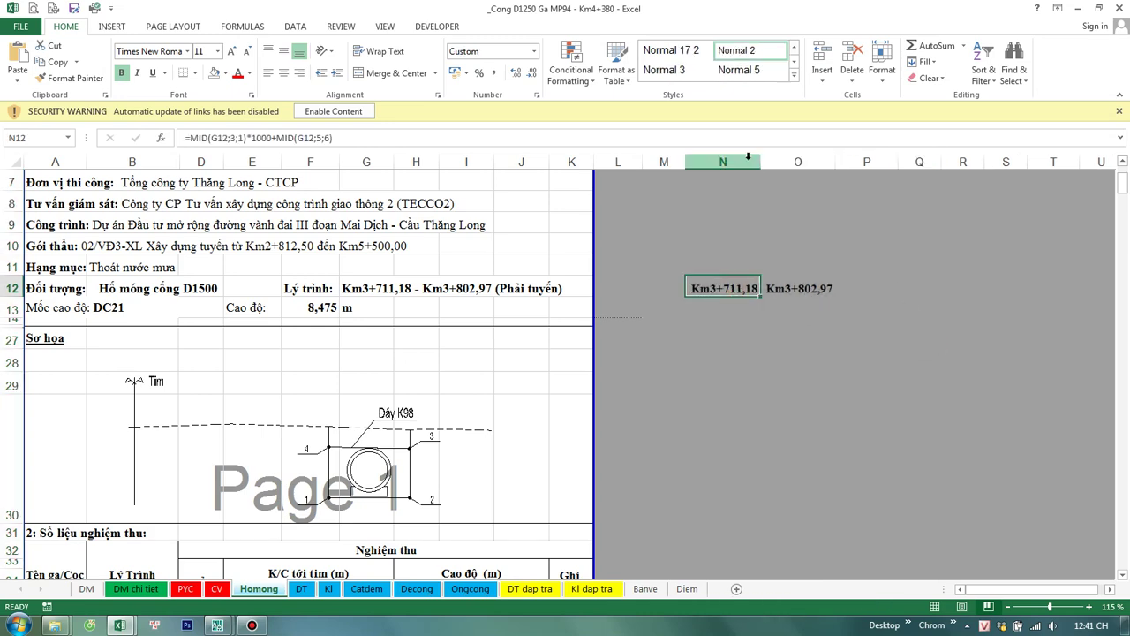
{"action": "left_click_drag", "start_coordinate": [723, 161], "coordinate": [870, 162]}
Step: In P36, begin =IF(AND(B36>=$N$12 to test the lower chainage bound
{"action": "left_click", "coordinate": [900, 382]}
{"action": "scroll", "coordinate": [789, 386], "scroll_direction": "down", "scroll_amount": 1}
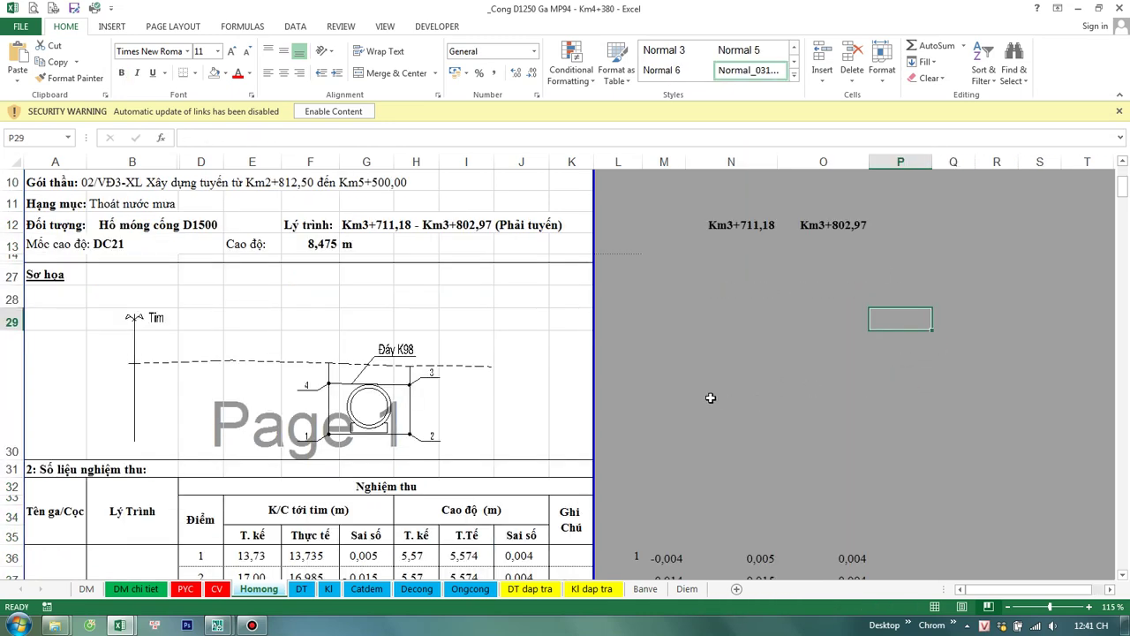
{"action": "scroll", "coordinate": [683, 391], "scroll_direction": "down", "scroll_amount": 1}
{"action": "scroll", "coordinate": [683, 391], "scroll_direction": "down", "scroll_amount": 1}
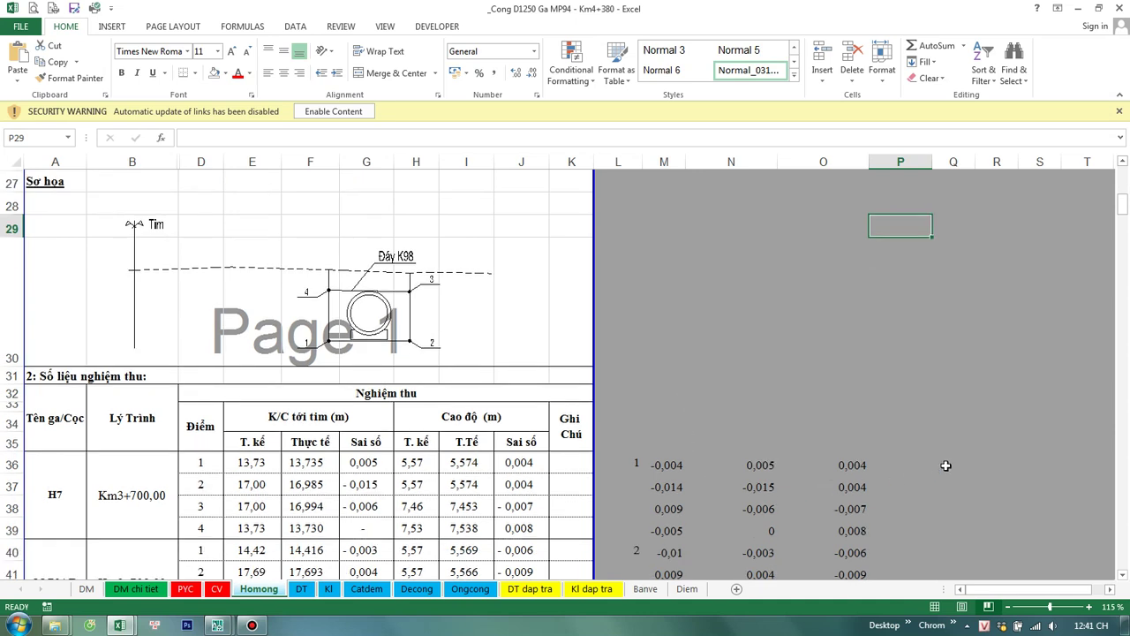
{"action": "left_click", "coordinate": [904, 465]}
{"action": "type", "text": "="}
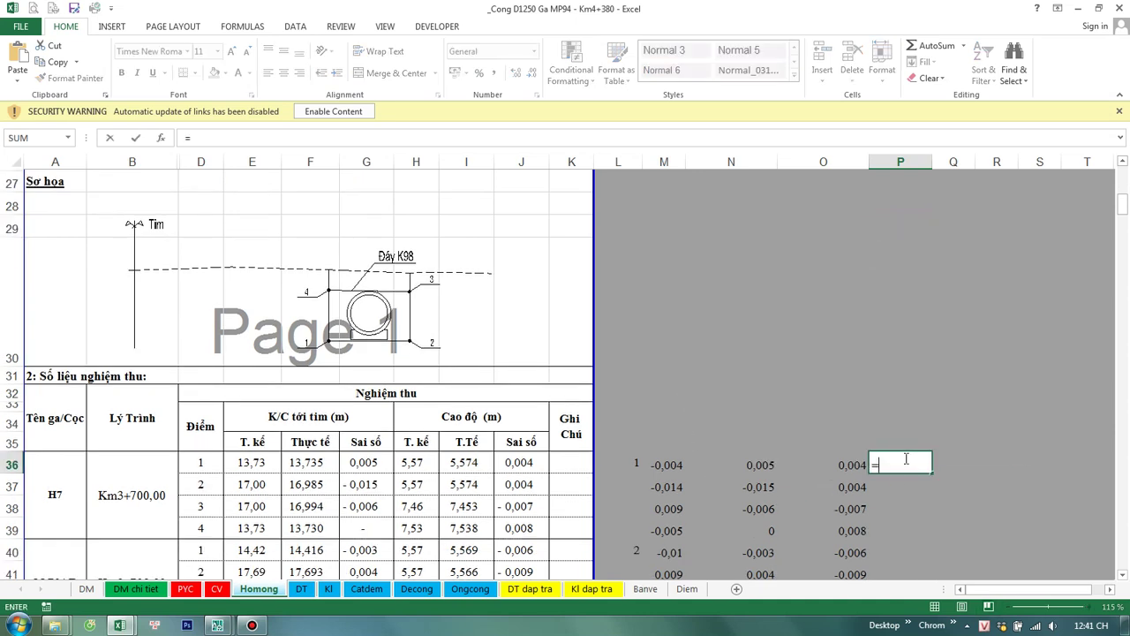
{"action": "type", "text": "if"}
{"action": "key", "text": "Tab"}
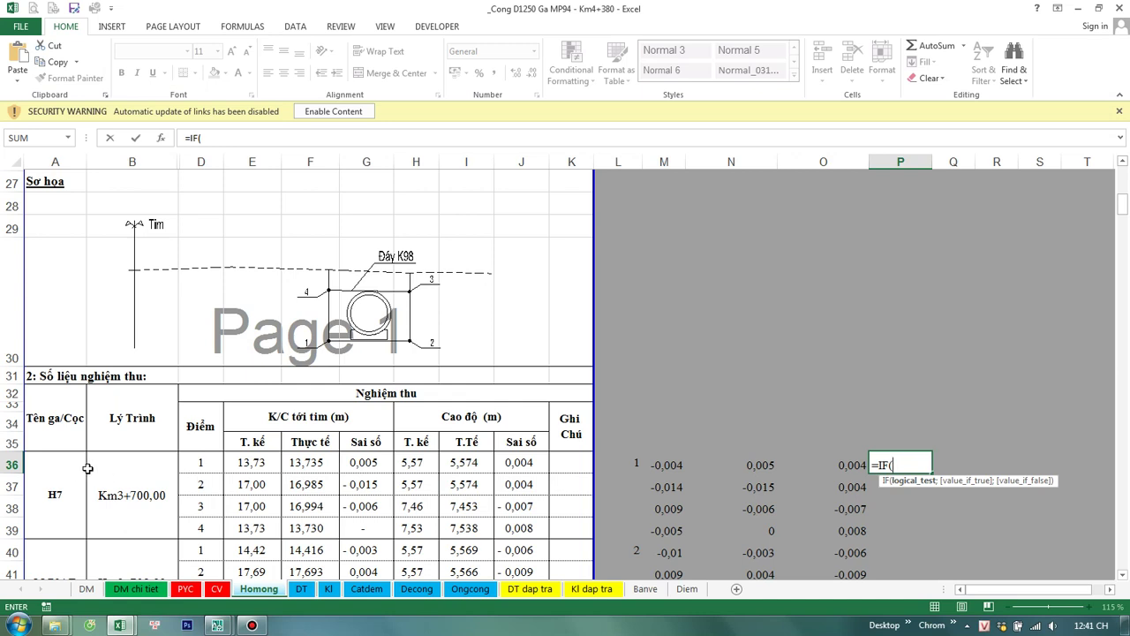
{"action": "type", "text": "and"}
{"action": "key", "text": "Tab"}
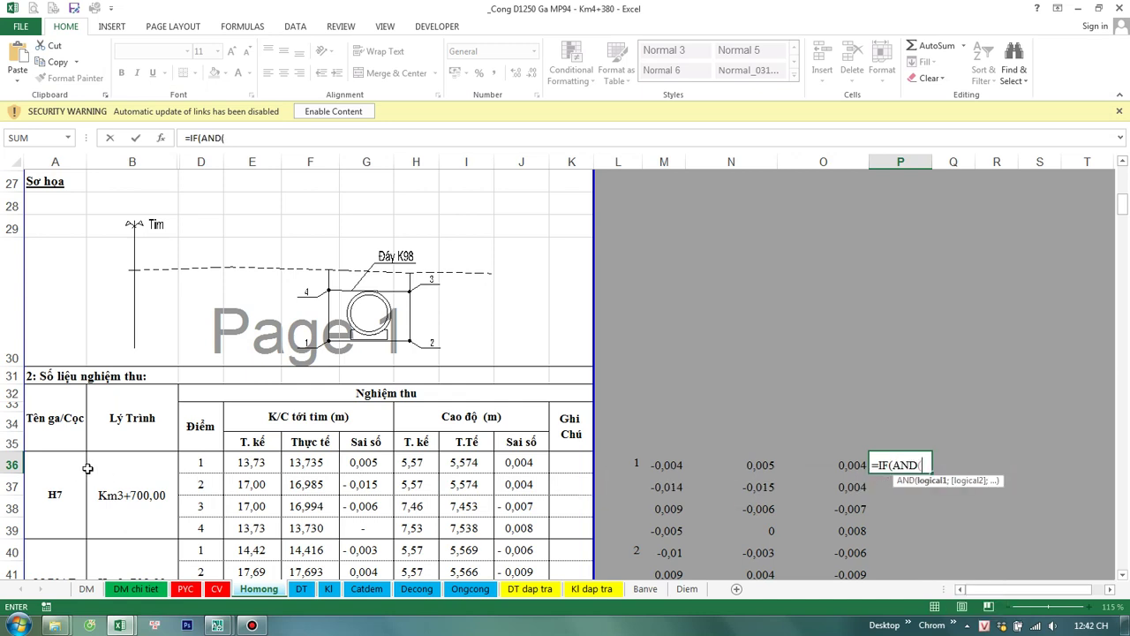
{"action": "left_click", "coordinate": [112, 485]}
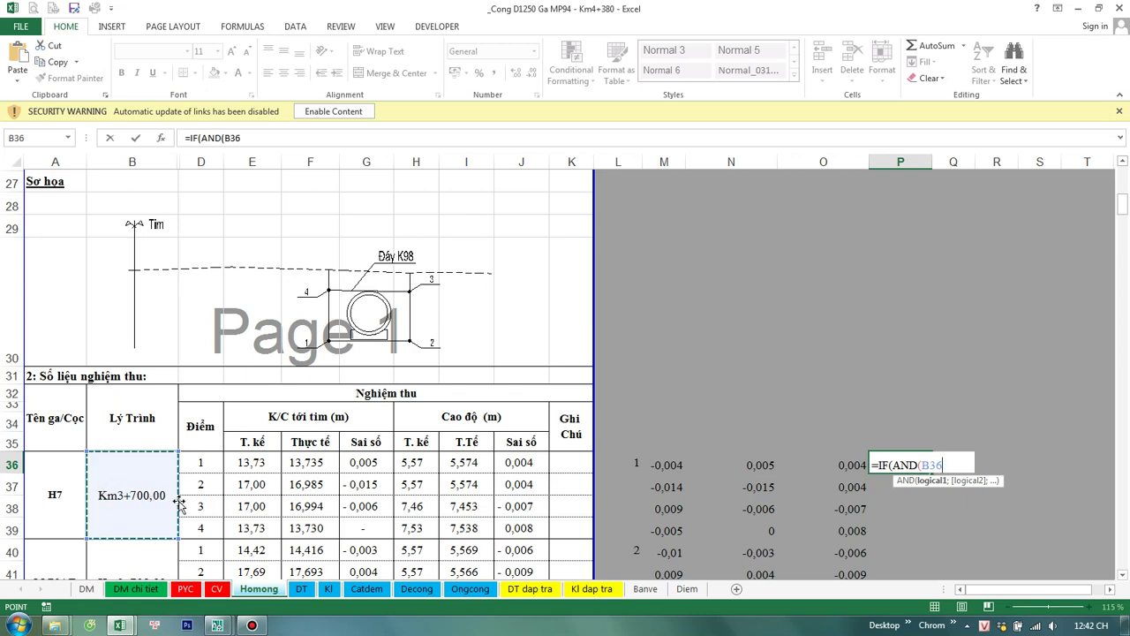
{"action": "type", "text": ">"}
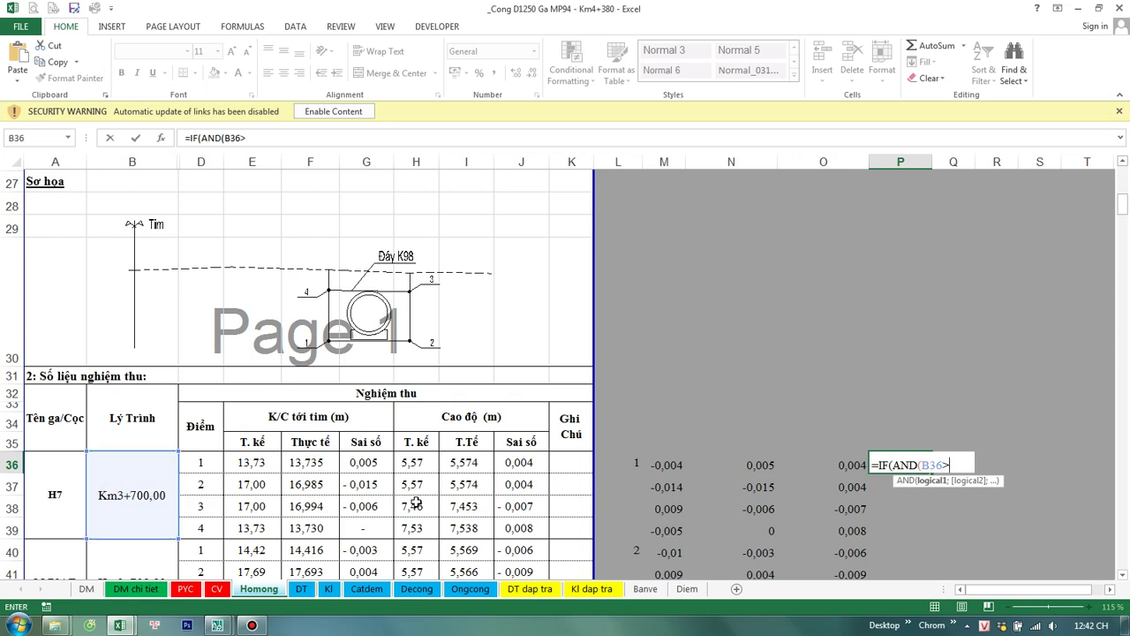
{"action": "type", "text": "="}
{"action": "scroll", "coordinate": [819, 331], "scroll_direction": "up", "scroll_amount": 1}
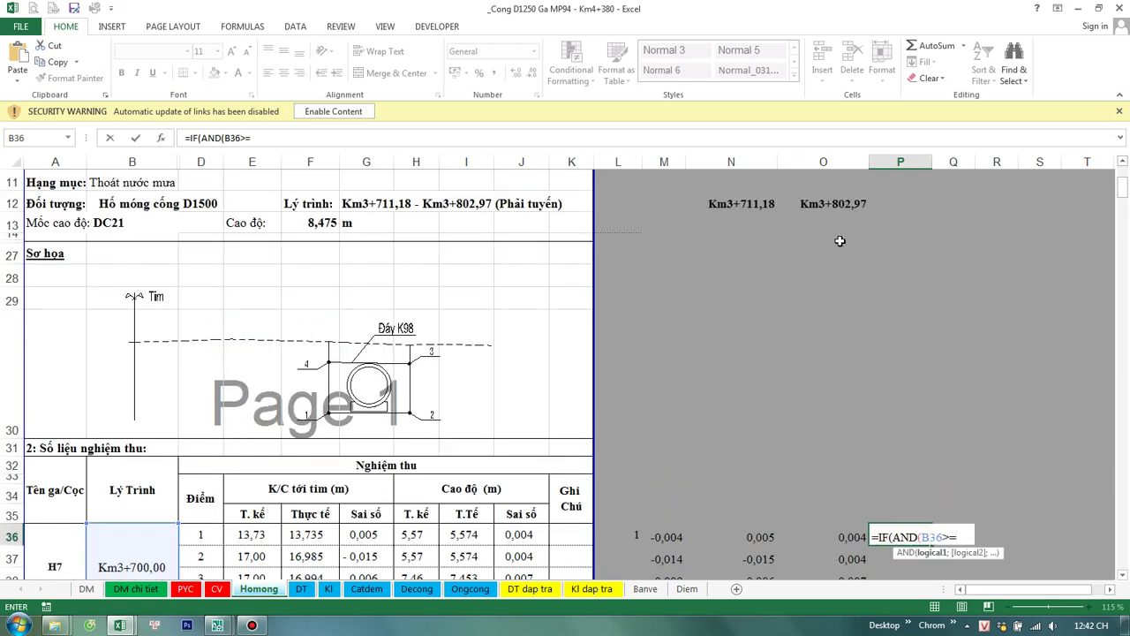
{"action": "left_click", "coordinate": [742, 205]}
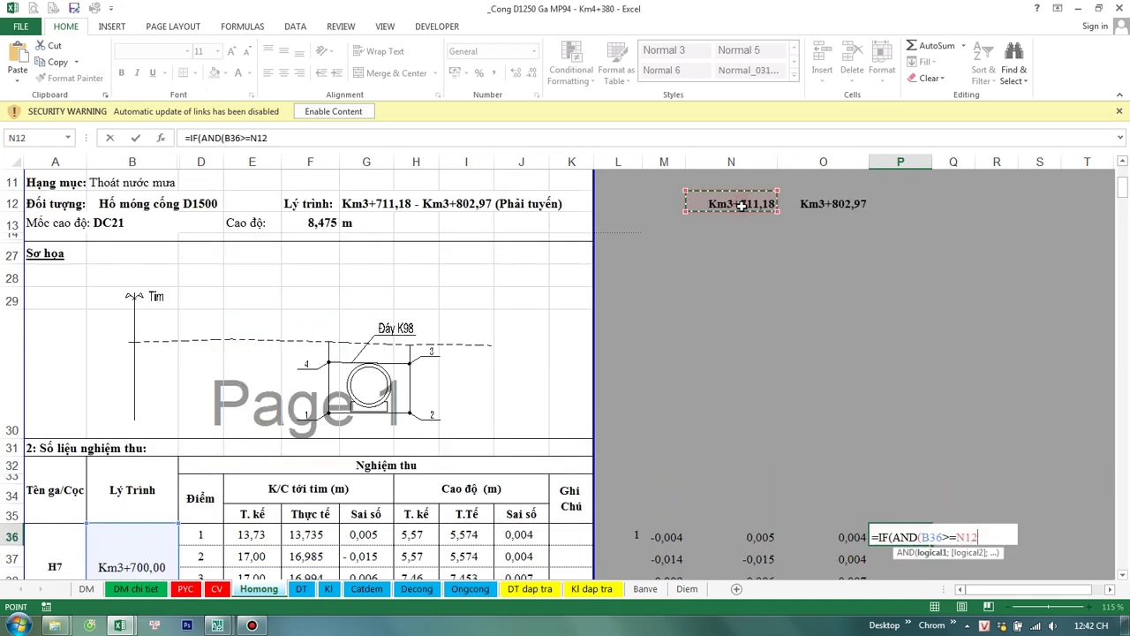
{"action": "key", "text": "F4"}
Step: Add the upper bound test B36<=$O$12 with results 1 and 0
{"action": "type", "text": "$N$12;"}
{"action": "scroll", "coordinate": [550, 492], "scroll_direction": "down", "scroll_amount": 1}
{"action": "left_click", "coordinate": [144, 486]}
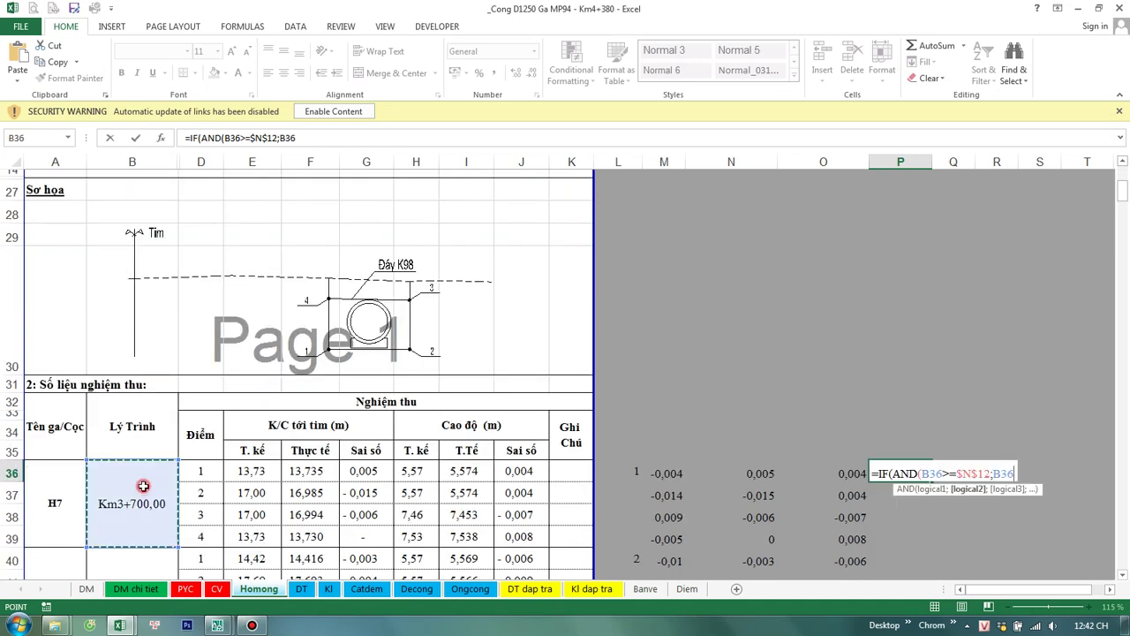
{"action": "type", "text": "<="}
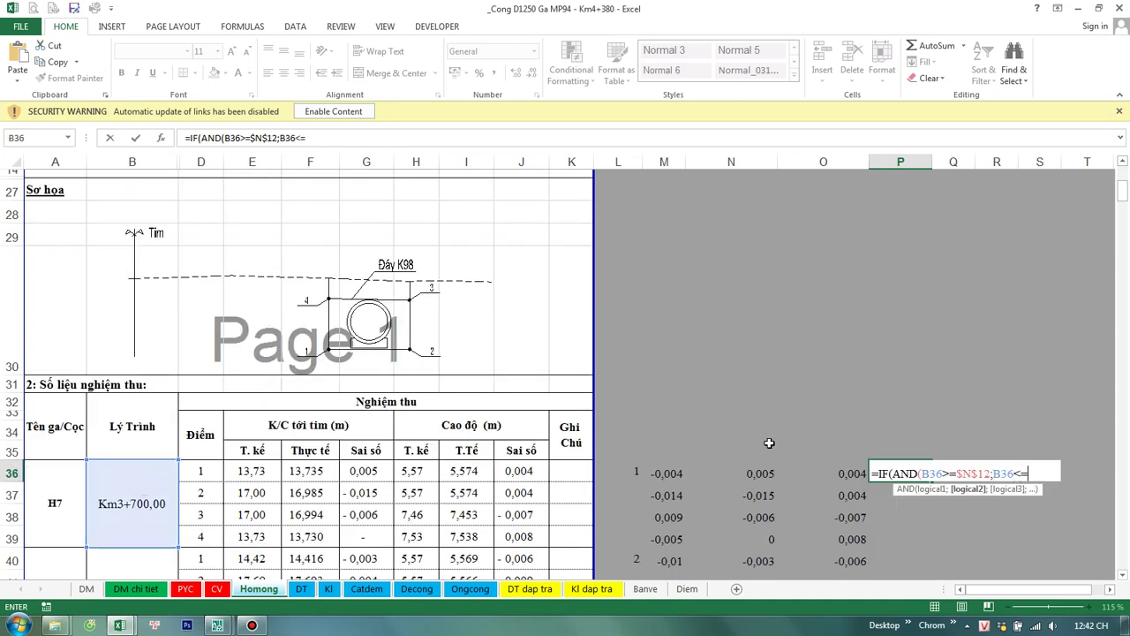
{"action": "scroll", "coordinate": [777, 424], "scroll_direction": "up", "scroll_amount": 1}
{"action": "scroll", "coordinate": [797, 389], "scroll_direction": "up", "scroll_amount": 1}
{"action": "left_click", "coordinate": [814, 265]}
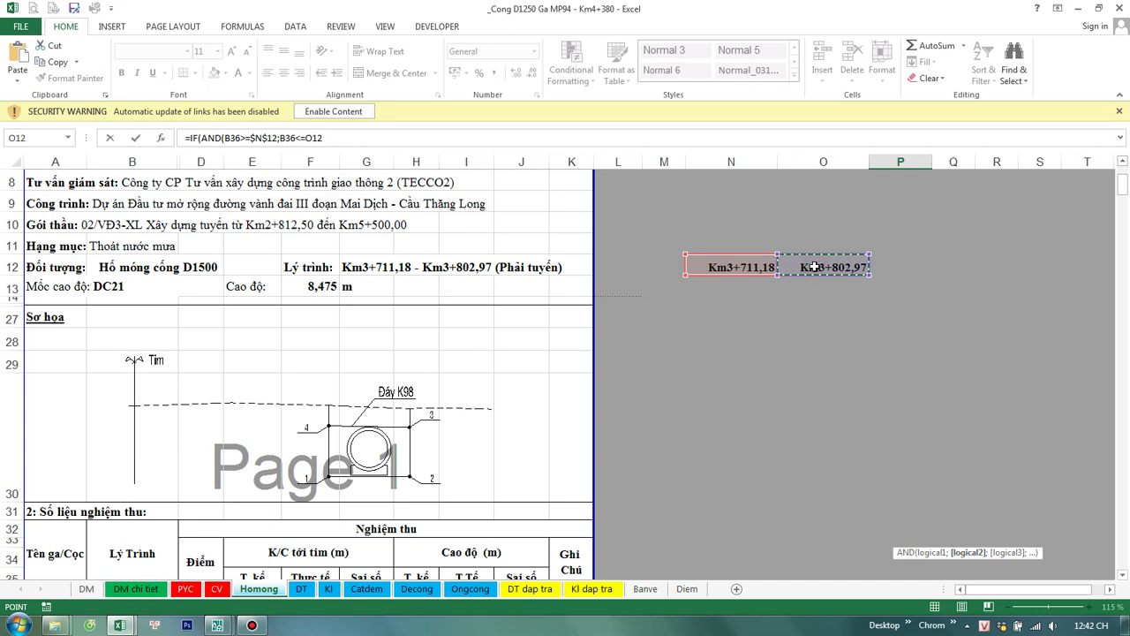
{"action": "key", "text": "F4"}
{"action": "type", "text": ";1;0"}
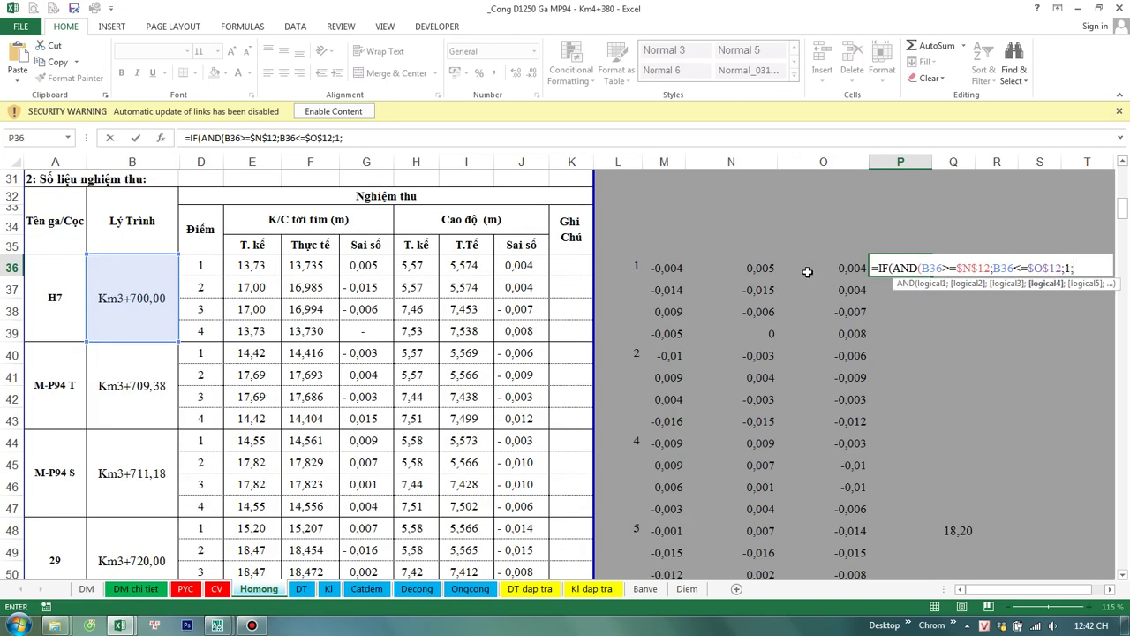
{"action": "type", "text": ")"}
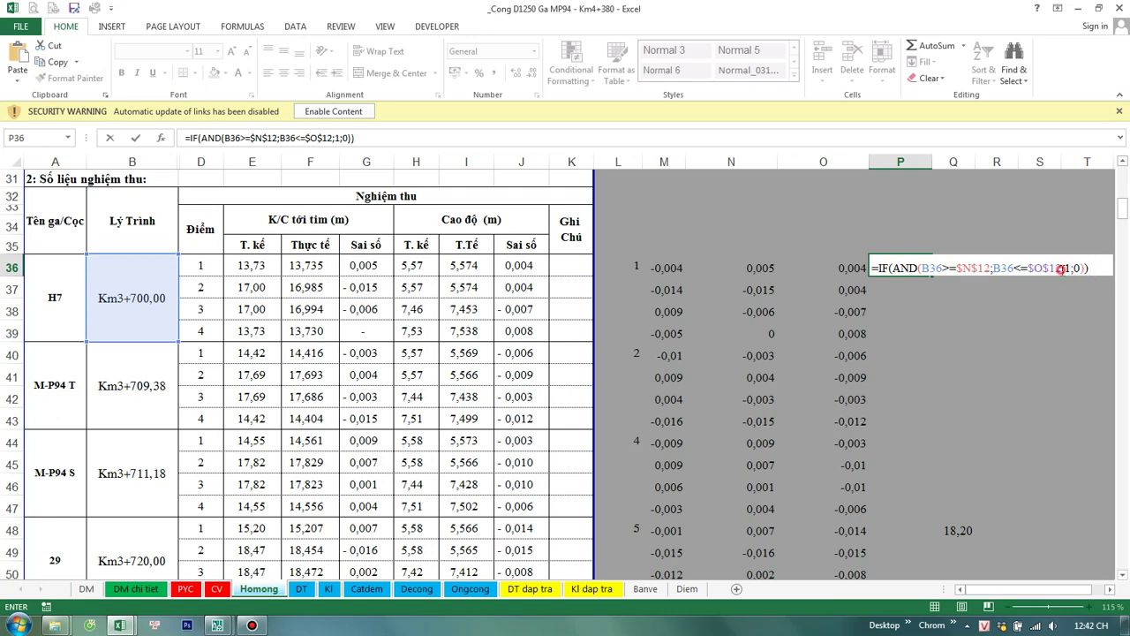
{"action": "left_click", "coordinate": [1060, 268]}
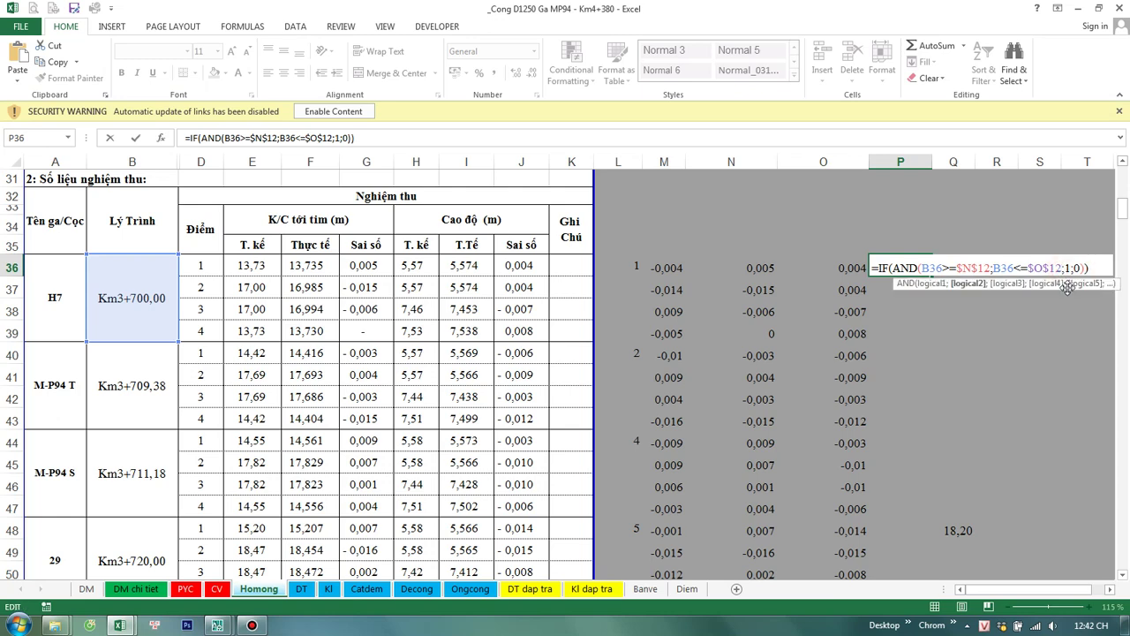
Step: Close the parenthesis and commit P36's IF(AND) flag formula
{"action": "type", "text": ")"}
{"action": "key", "text": "Return"}
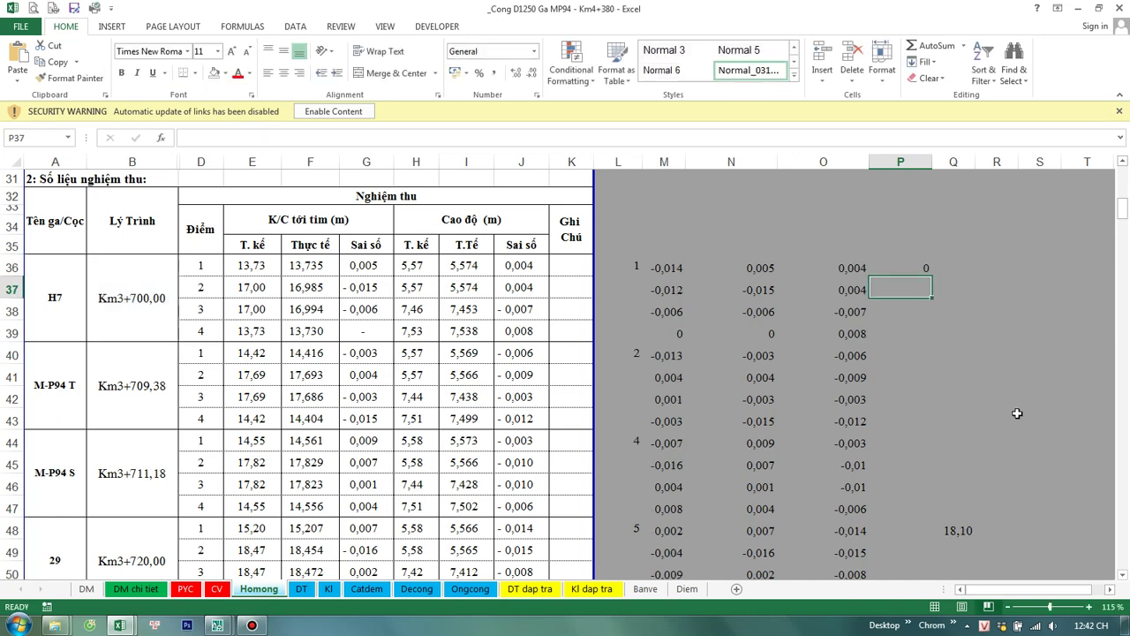
{"action": "double_click", "coordinate": [923, 267]}
{"action": "key", "text": "Return"}
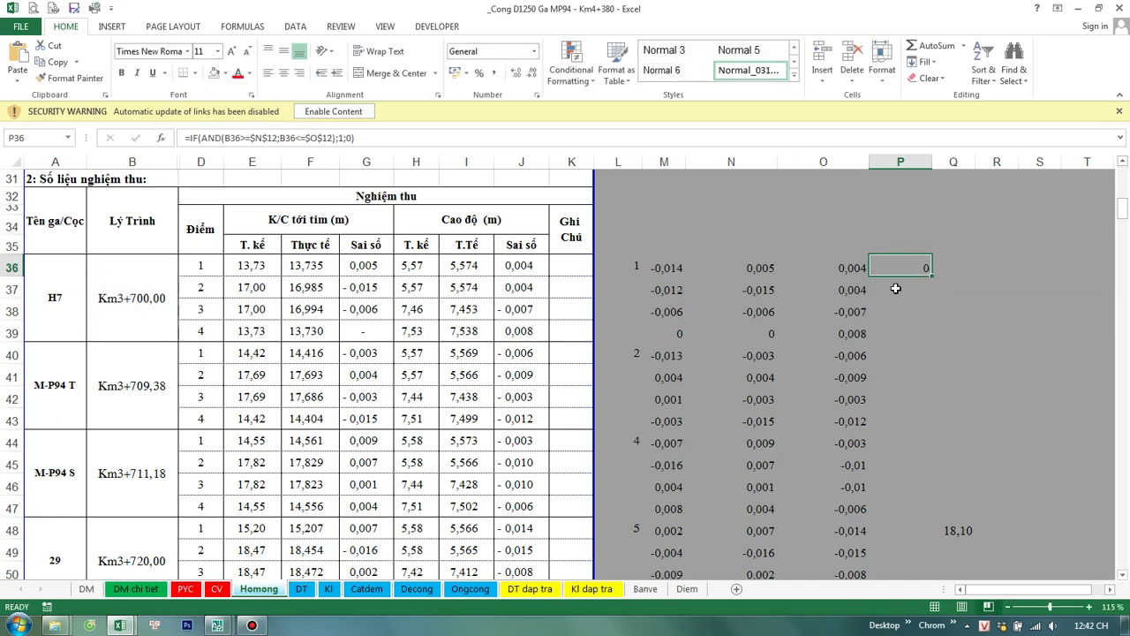
Step: Commit P37 as =P36, then inspect the Q48 and P37 formulas without changing them
{"action": "double_click", "coordinate": [904, 284]}
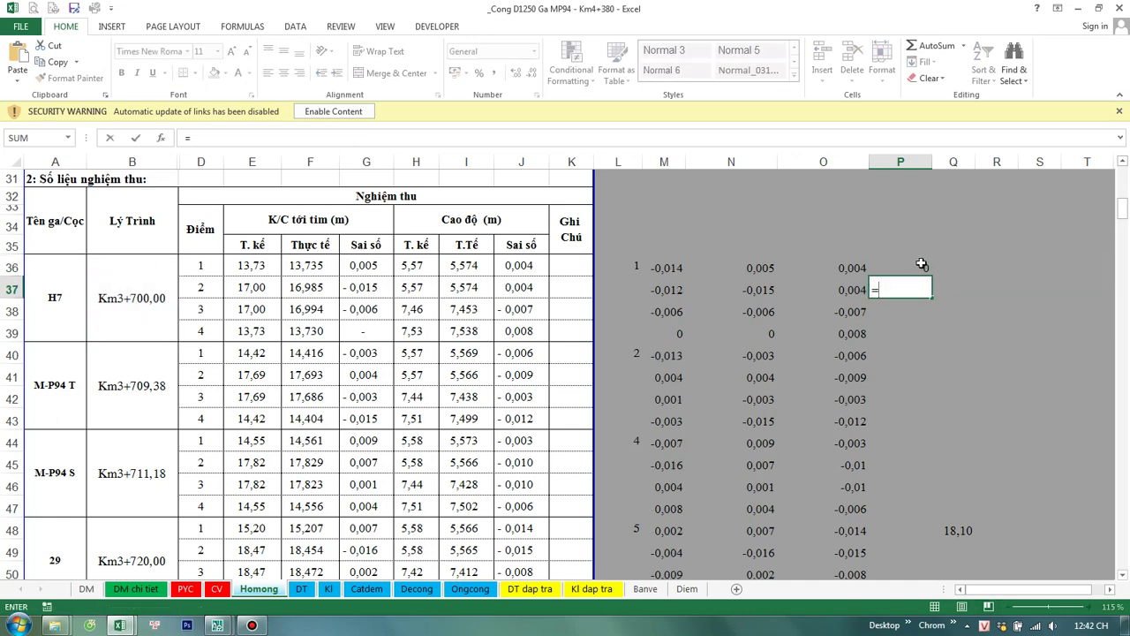
{"action": "key", "text": "Return"}
{"action": "scroll", "coordinate": [947, 398], "scroll_direction": "down", "scroll_amount": 1}
{"action": "double_click", "coordinate": [954, 484]}
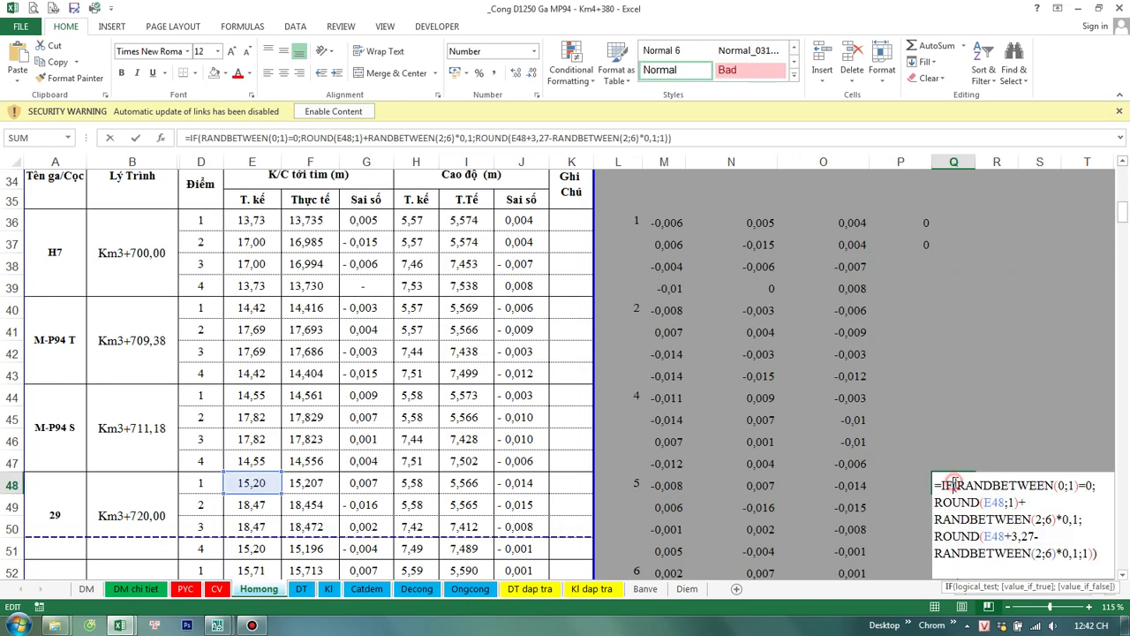
{"action": "scroll", "coordinate": [954, 397], "scroll_direction": "down", "scroll_amount": 2}
{"action": "scroll", "coordinate": [955, 340], "scroll_direction": "up", "scroll_amount": 2}
{"action": "key", "text": "Escape"}
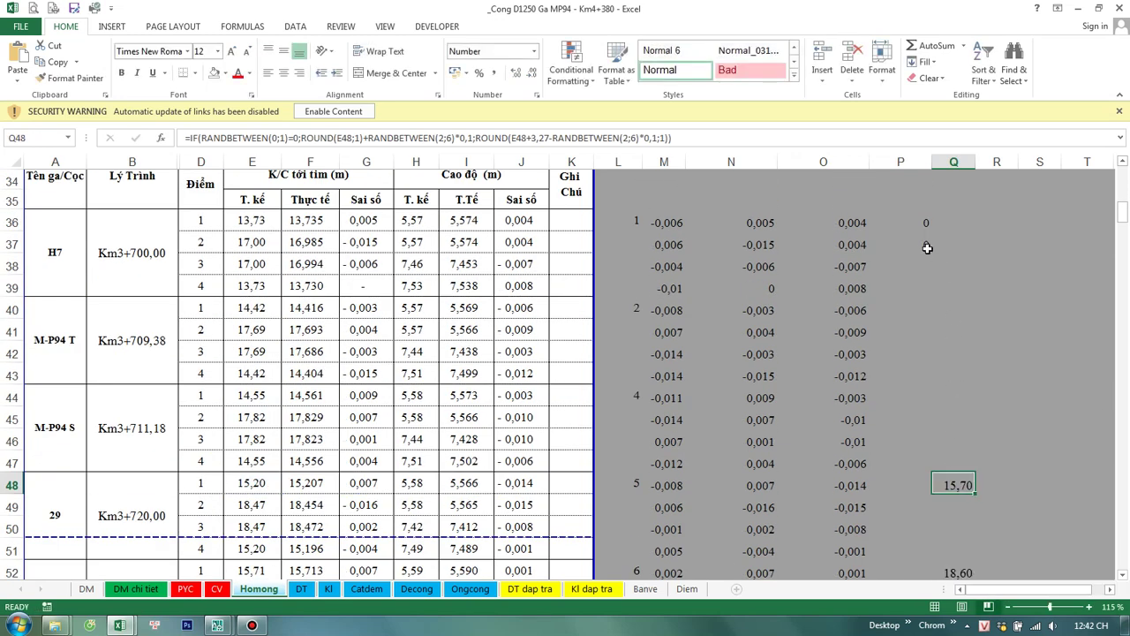
{"action": "double_click", "coordinate": [922, 247]}
{"action": "key", "text": "Escape"}
{"action": "type", "text": "0"}
Step: Give P38 and P39 formulas that repeat the flag from the cell above
{"action": "left_click", "coordinate": [918, 276]}
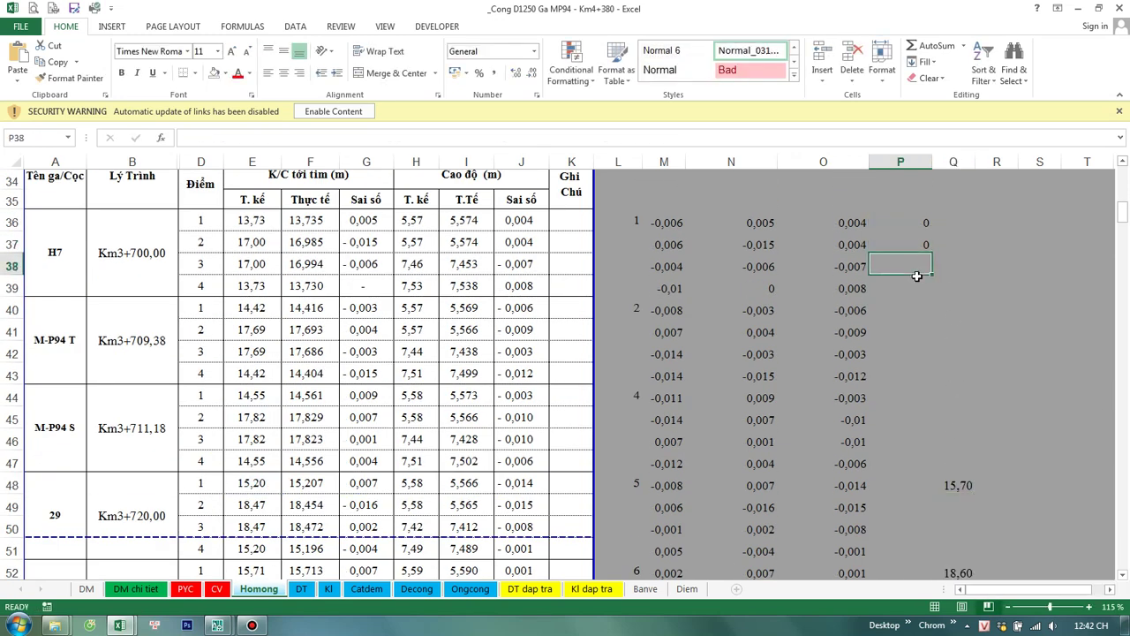
{"action": "type", "text": "="}
{"action": "left_click", "coordinate": [919, 246]}
{"action": "key", "text": "Return"}
{"action": "type", "text": "="}
{"action": "left_click", "coordinate": [919, 246]}
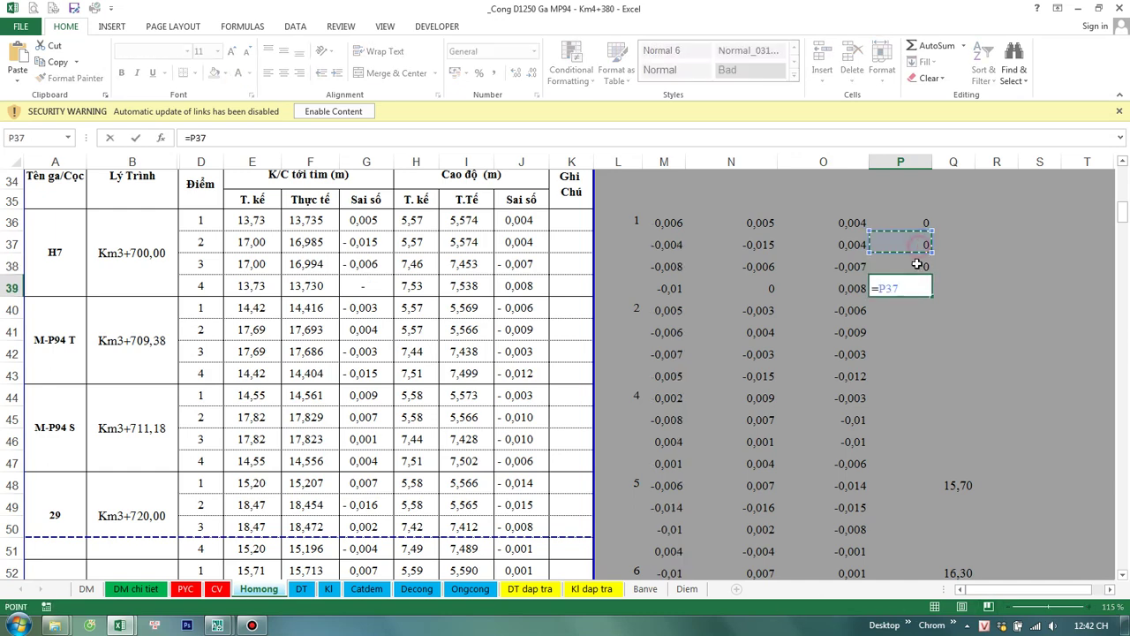
{"action": "left_click", "coordinate": [919, 266]}
{"action": "key", "text": "Return"}
Step: Copy the P36:P39 flag formulas down to row 360 and check results such as P76
{"action": "mouse_move", "coordinate": [918, 228]}
{"action": "left_mouse_down"}
{"action": "mouse_move", "coordinate": [923, 288]}
{"action": "mouse_move", "coordinate": [861, 632]}
{"action": "left_mouse_up"}
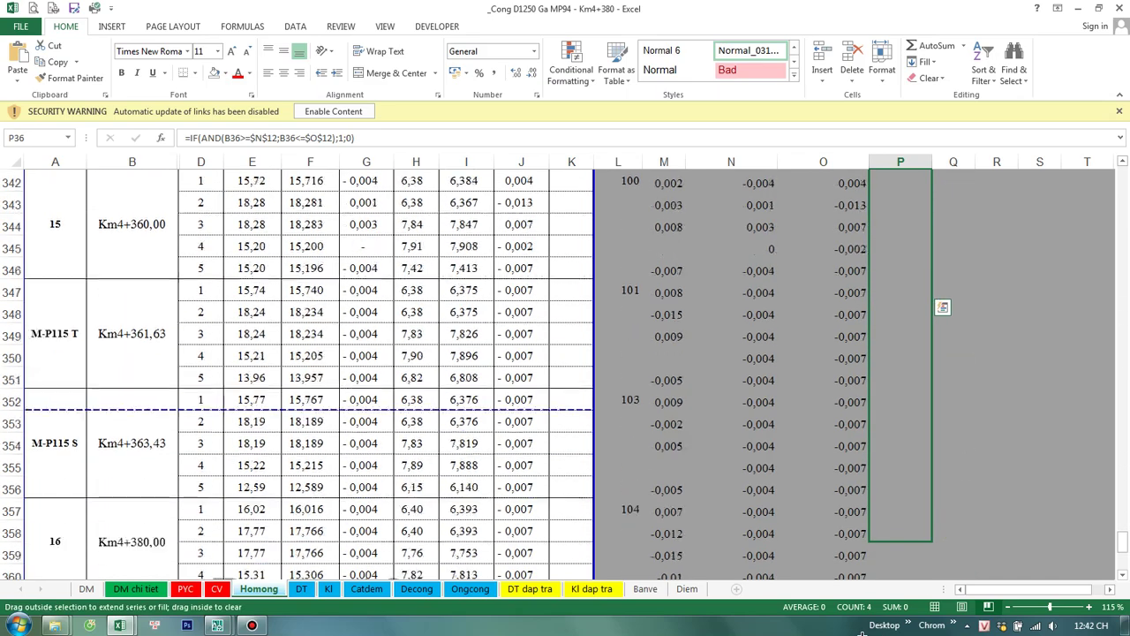
{"action": "mouse_move", "coordinate": [862, 633]}
{"action": "left_mouse_down"}
{"action": "mouse_move", "coordinate": [927, 463]}
{"action": "mouse_move", "coordinate": [923, 505]}
{"action": "left_mouse_up"}
{"action": "scroll", "coordinate": [918, 503], "scroll_direction": "up", "scroll_amount": 7}
{"action": "scroll", "coordinate": [915, 500], "scroll_direction": "up", "scroll_amount": 8}
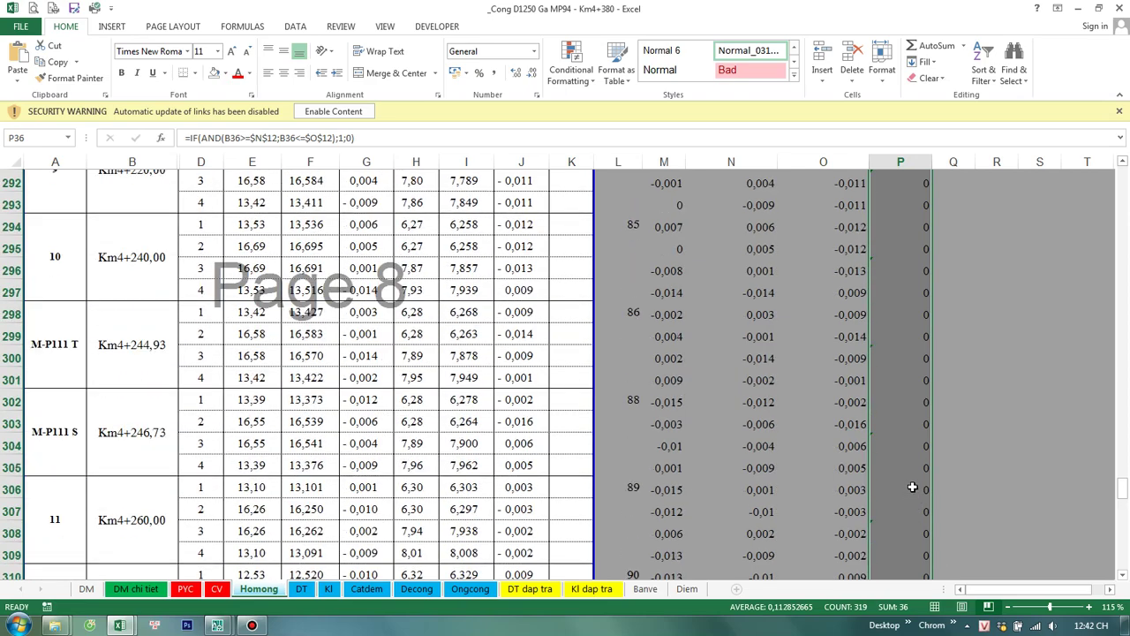
{"action": "scroll", "coordinate": [913, 477], "scroll_direction": "up", "scroll_amount": 15}
{"action": "scroll", "coordinate": [913, 473], "scroll_direction": "up", "scroll_amount": 4}
{"action": "scroll", "coordinate": [911, 476], "scroll_direction": "up", "scroll_amount": 6}
{"action": "scroll", "coordinate": [911, 476], "scroll_direction": "up", "scroll_amount": 6}
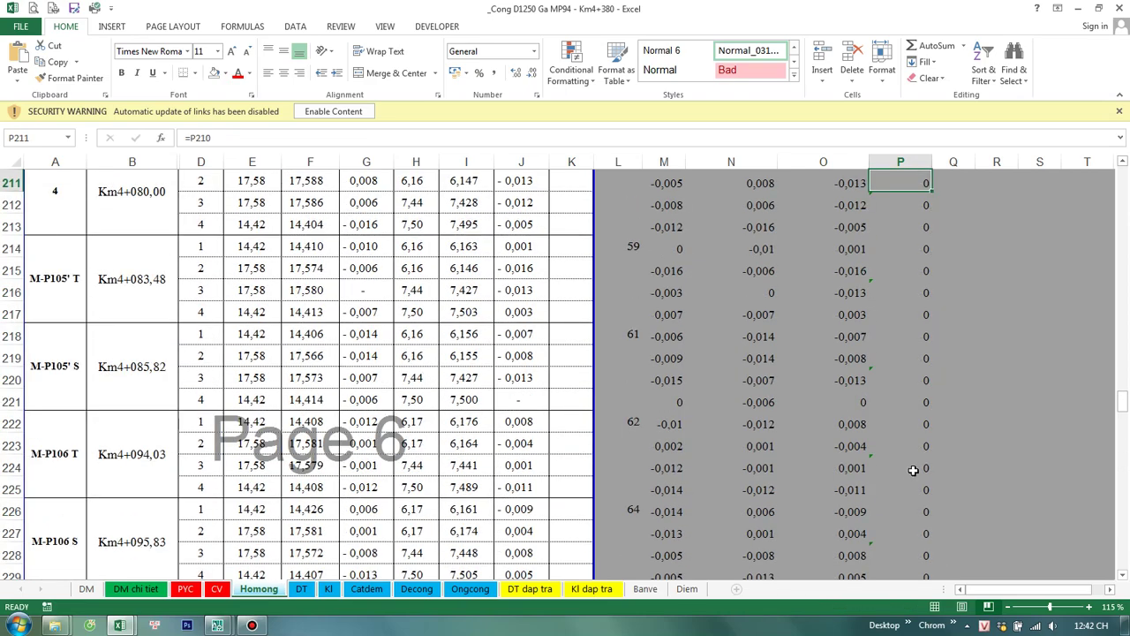
{"action": "scroll", "coordinate": [913, 466], "scroll_direction": "down", "scroll_amount": 7}
{"action": "scroll", "coordinate": [913, 468], "scroll_direction": "down", "scroll_amount": 8}
{"action": "scroll", "coordinate": [913, 470], "scroll_direction": "down", "scroll_amount": 7}
{"action": "scroll", "coordinate": [913, 470], "scroll_direction": "down", "scroll_amount": 6}
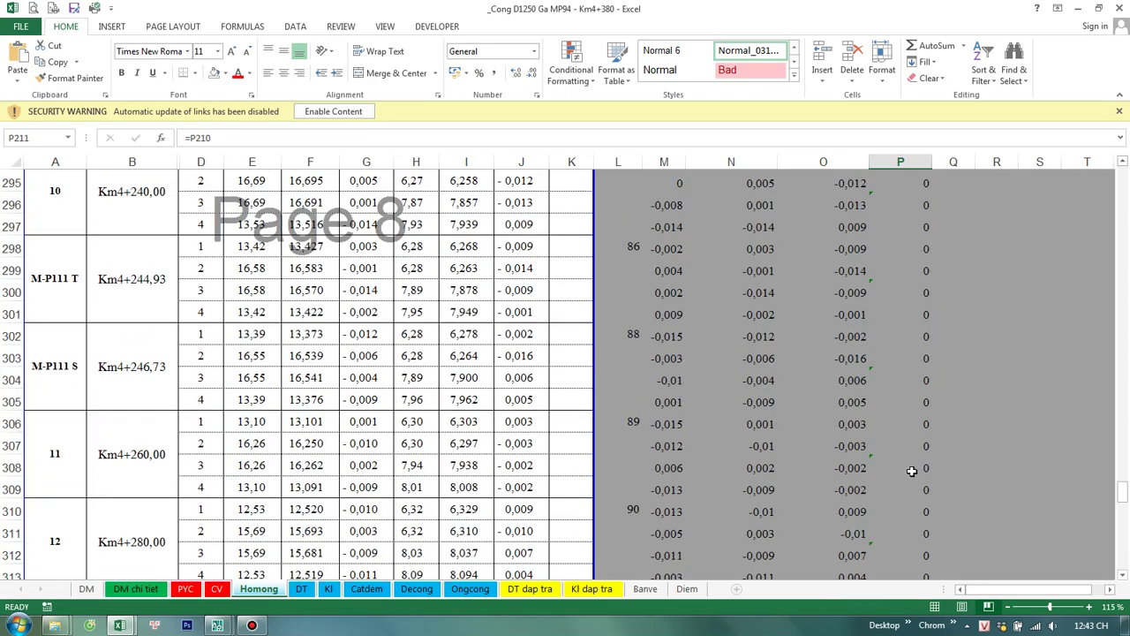
{"action": "scroll", "coordinate": [913, 468], "scroll_direction": "down", "scroll_amount": 5}
{"action": "scroll", "coordinate": [913, 468], "scroll_direction": "down", "scroll_amount": 3}
{"action": "scroll", "coordinate": [916, 450], "scroll_direction": "up", "scroll_amount": 5}
{"action": "scroll", "coordinate": [916, 450], "scroll_direction": "up", "scroll_amount": 11}
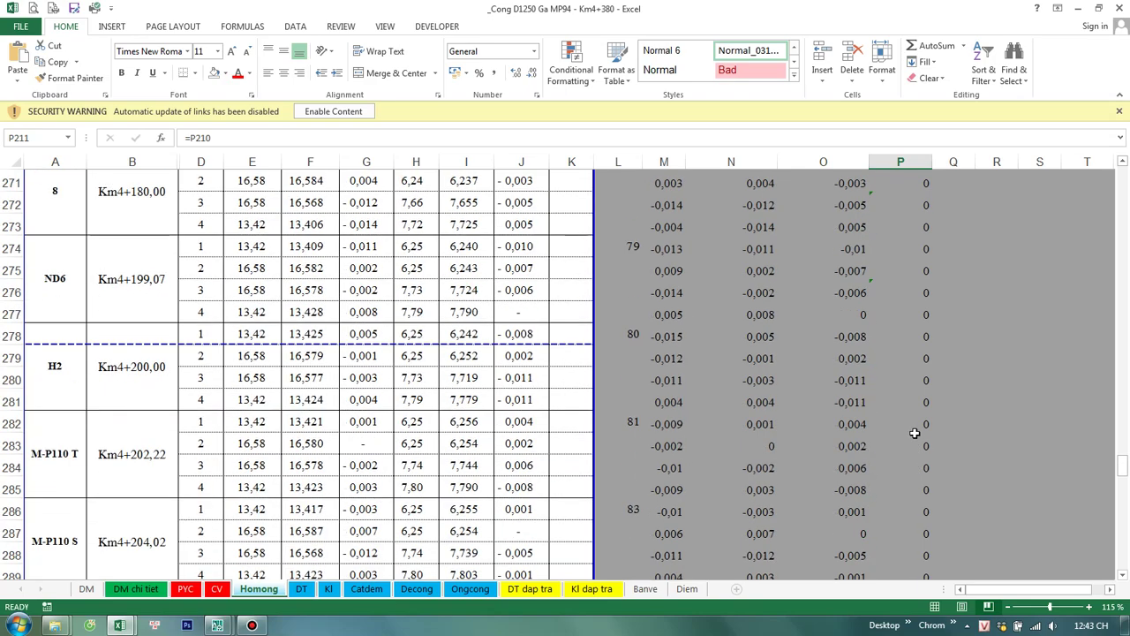
{"action": "scroll", "coordinate": [914, 434], "scroll_direction": "up", "scroll_amount": 7}
{"action": "scroll", "coordinate": [914, 435], "scroll_direction": "up", "scroll_amount": 8}
{"action": "scroll", "coordinate": [914, 437], "scroll_direction": "up", "scroll_amount": 9}
{"action": "scroll", "coordinate": [914, 434], "scroll_direction": "up", "scroll_amount": 5}
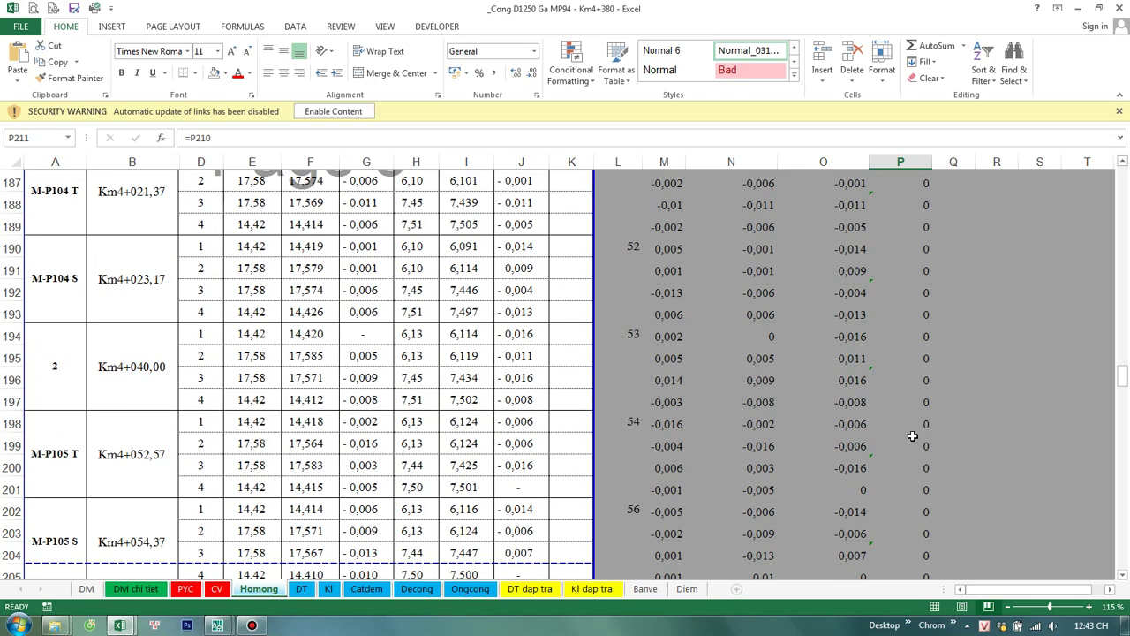
{"action": "scroll", "coordinate": [913, 434], "scroll_direction": "up", "scroll_amount": 8}
{"action": "scroll", "coordinate": [913, 435], "scroll_direction": "up", "scroll_amount": 6}
{"action": "scroll", "coordinate": [912, 436], "scroll_direction": "up", "scroll_amount": 5}
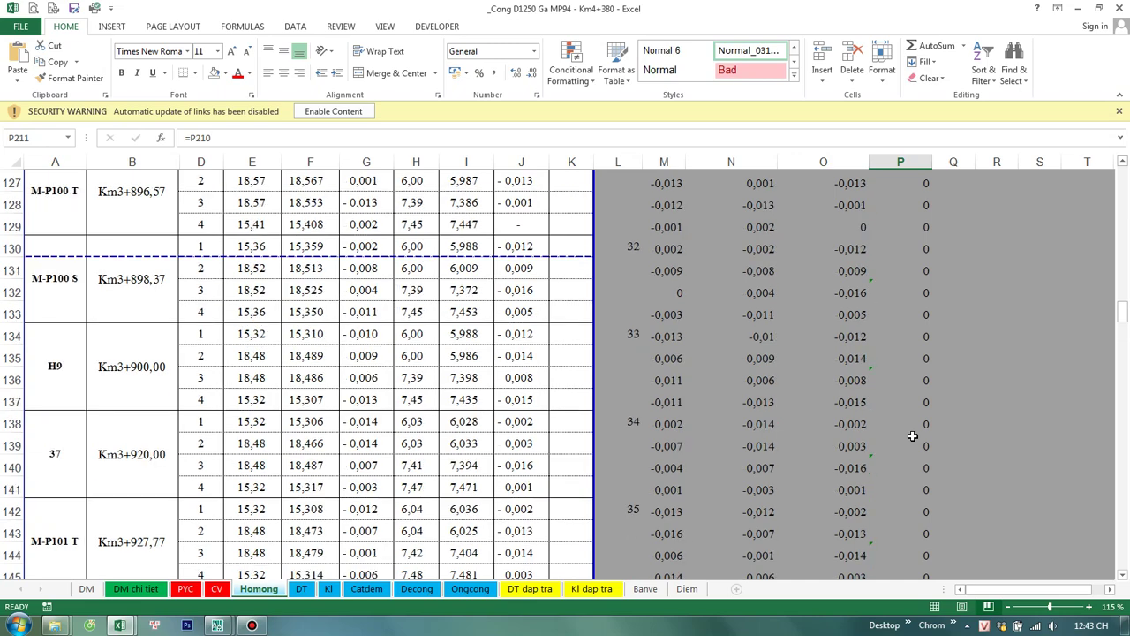
{"action": "scroll", "coordinate": [912, 436], "scroll_direction": "up", "scroll_amount": 7}
{"action": "scroll", "coordinate": [909, 437], "scroll_direction": "up", "scroll_amount": 11}
{"action": "left_click", "coordinate": [922, 372]}
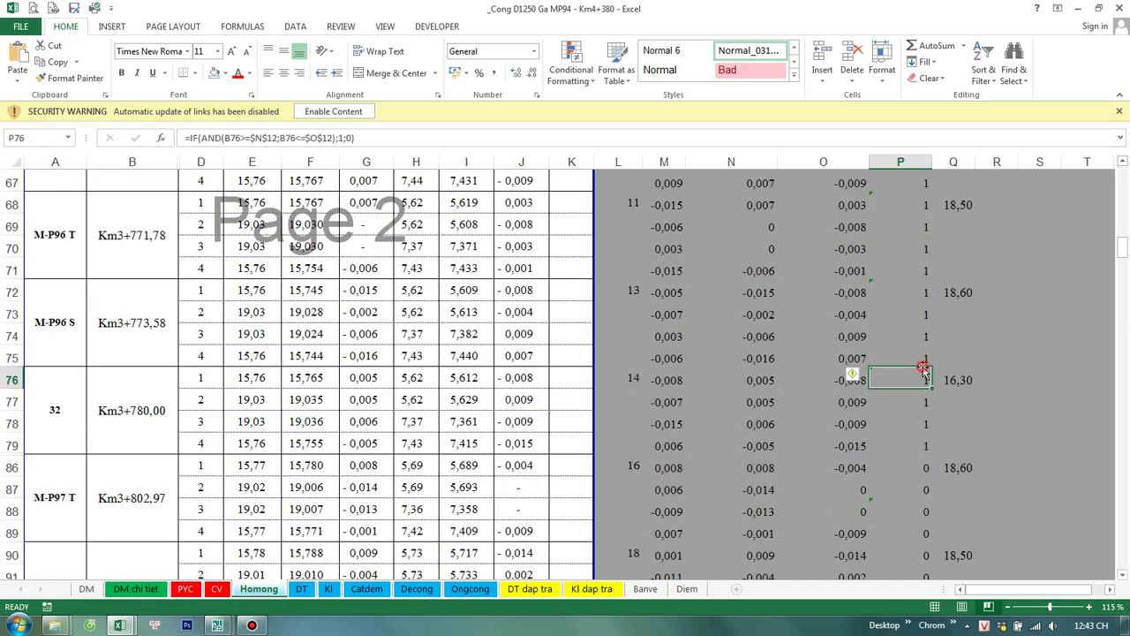
Step: Select the flag column from P34 down to P360
{"action": "scroll", "coordinate": [922, 364], "scroll_direction": "up", "scroll_amount": 2}
{"action": "scroll", "coordinate": [922, 365], "scroll_direction": "up", "scroll_amount": 6}
{"action": "scroll", "coordinate": [921, 363], "scroll_direction": "up", "scroll_amount": 5}
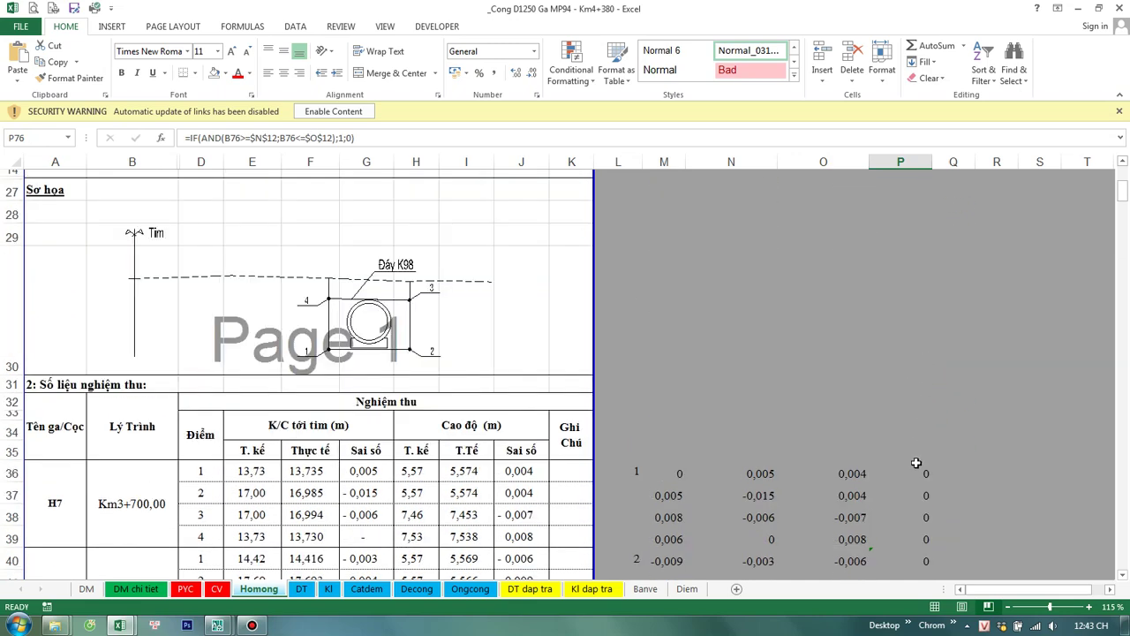
{"action": "left_click", "coordinate": [924, 432]}
{"action": "left_click_drag", "start_coordinate": [1123, 192], "coordinate": [1084, 569]}
{"action": "left_click", "coordinate": [910, 337], "text": "shift"}
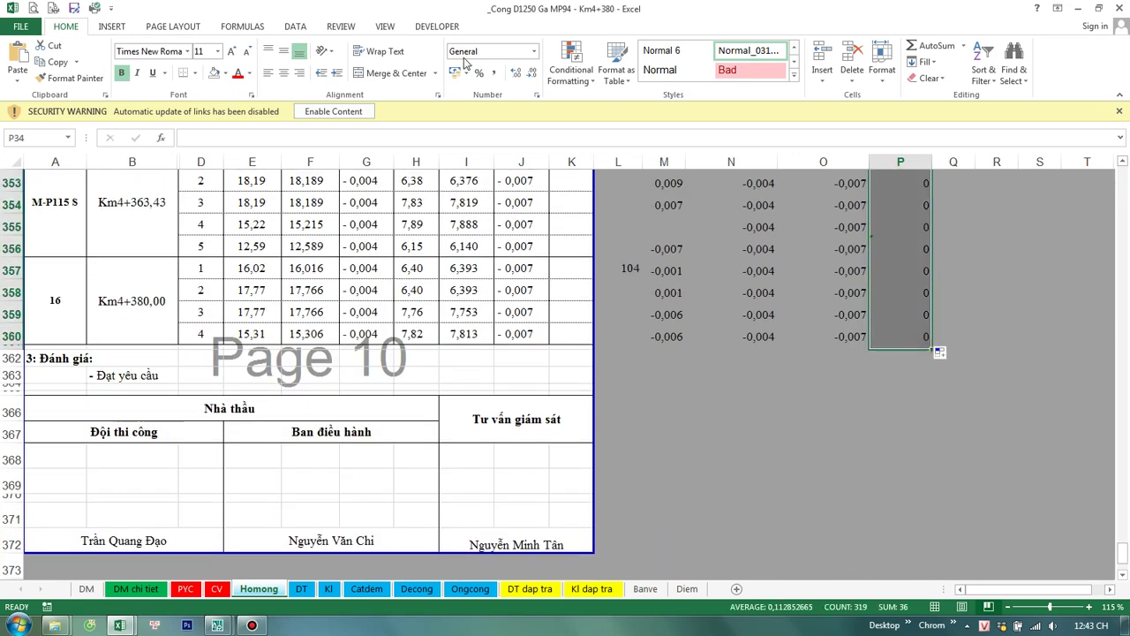
Step: Turn on Data > Filter and filter column P to exclude the 0 flags
{"action": "left_click", "coordinate": [297, 25]}
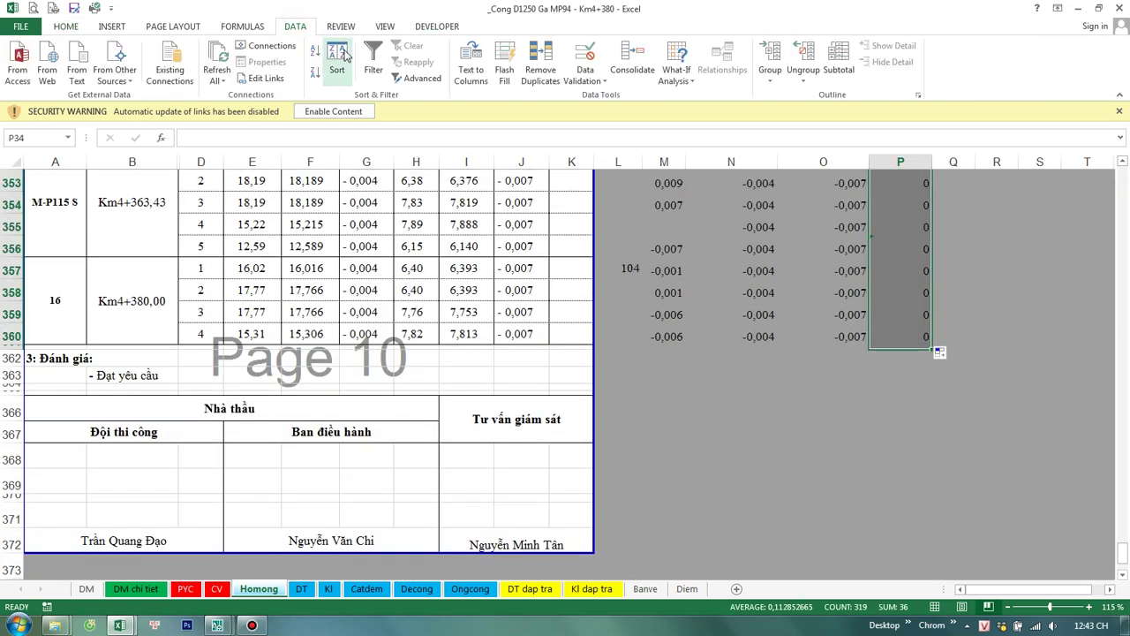
{"action": "left_click", "coordinate": [372, 56]}
{"action": "left_click", "coordinate": [998, 237]}
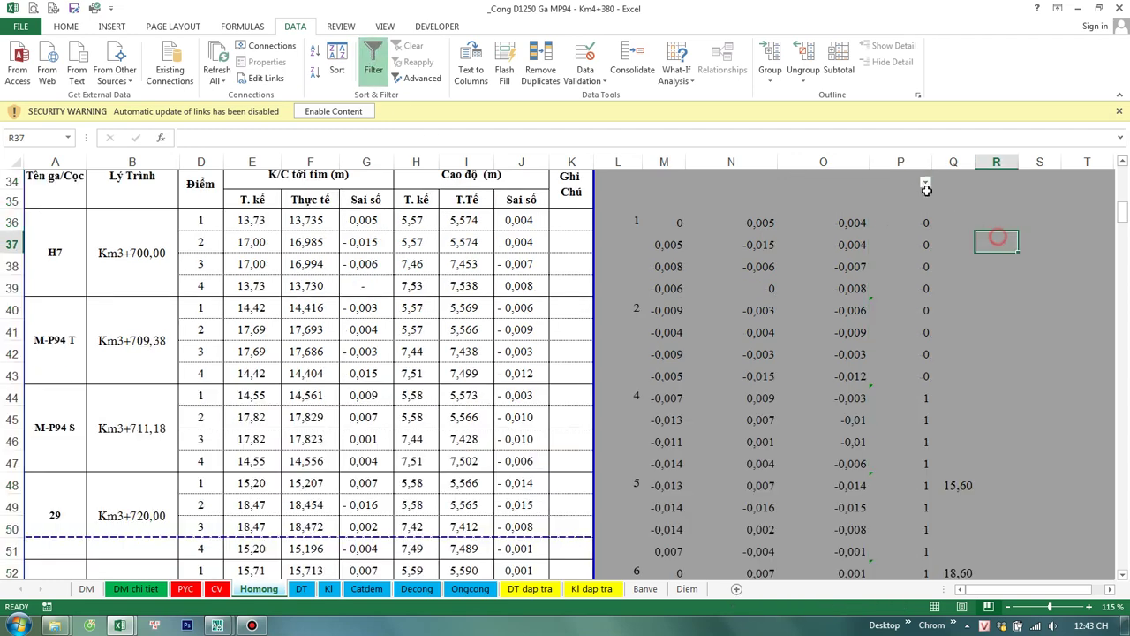
{"action": "left_click", "coordinate": [919, 179]}
{"action": "left_click", "coordinate": [922, 180]}
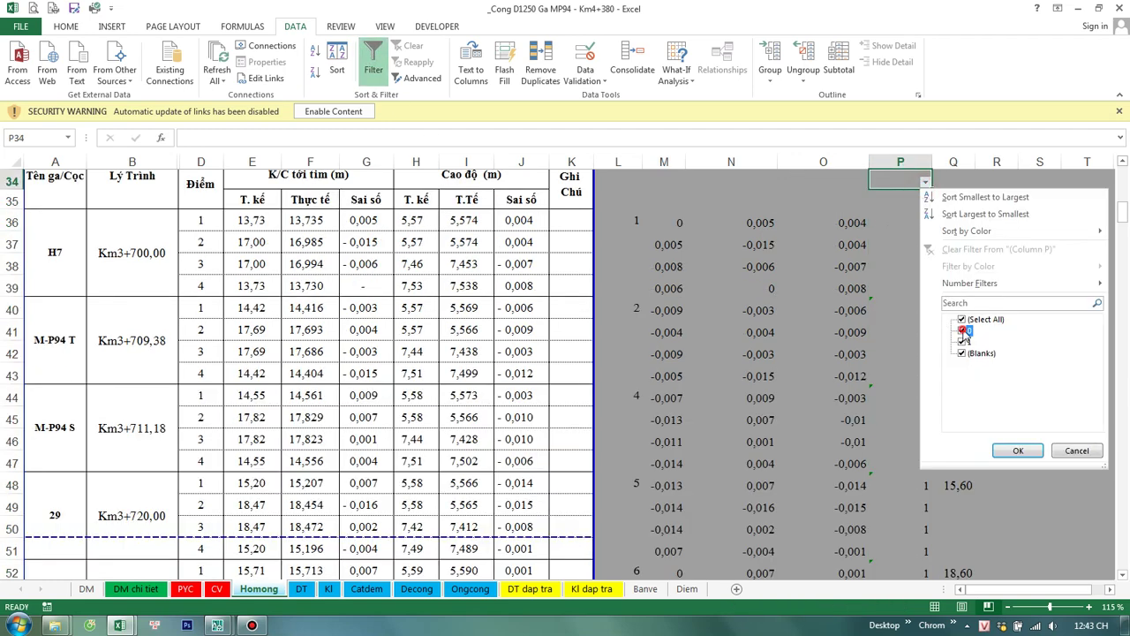
{"action": "left_click", "coordinate": [964, 331]}
{"action": "left_click", "coordinate": [1018, 450]}
Step: Review the 44 filtered rows, selecting the chainage cells of the first flagged points
{"action": "left_click", "coordinate": [997, 351]}
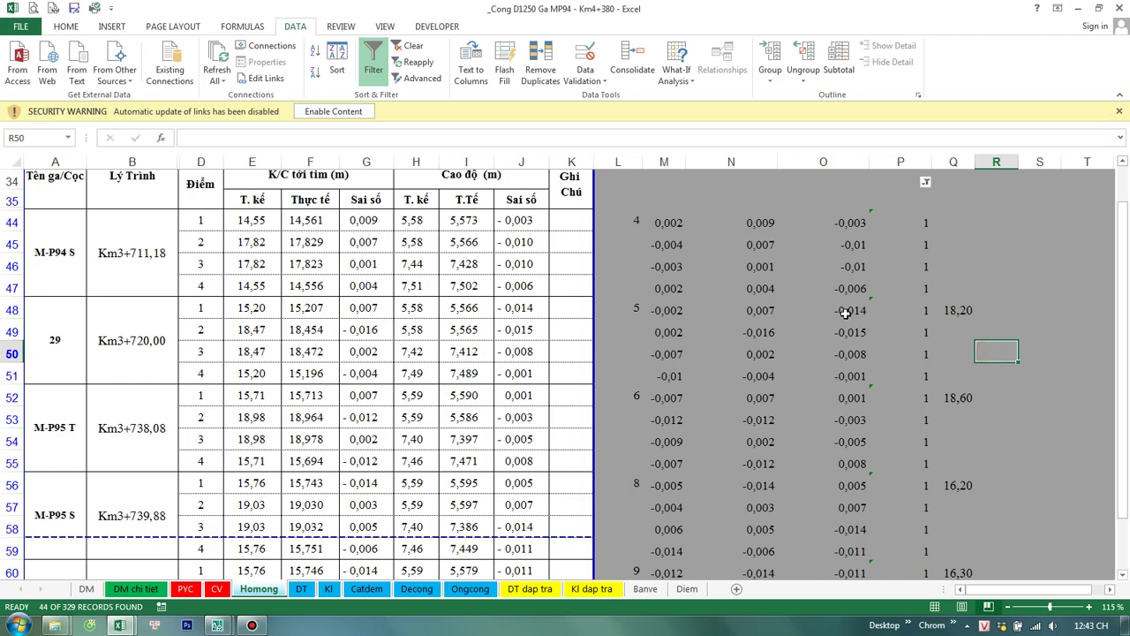
{"action": "scroll", "coordinate": [444, 372], "scroll_direction": "up", "scroll_amount": 1}
{"action": "left_click_drag", "start_coordinate": [151, 299], "coordinate": [143, 377]}
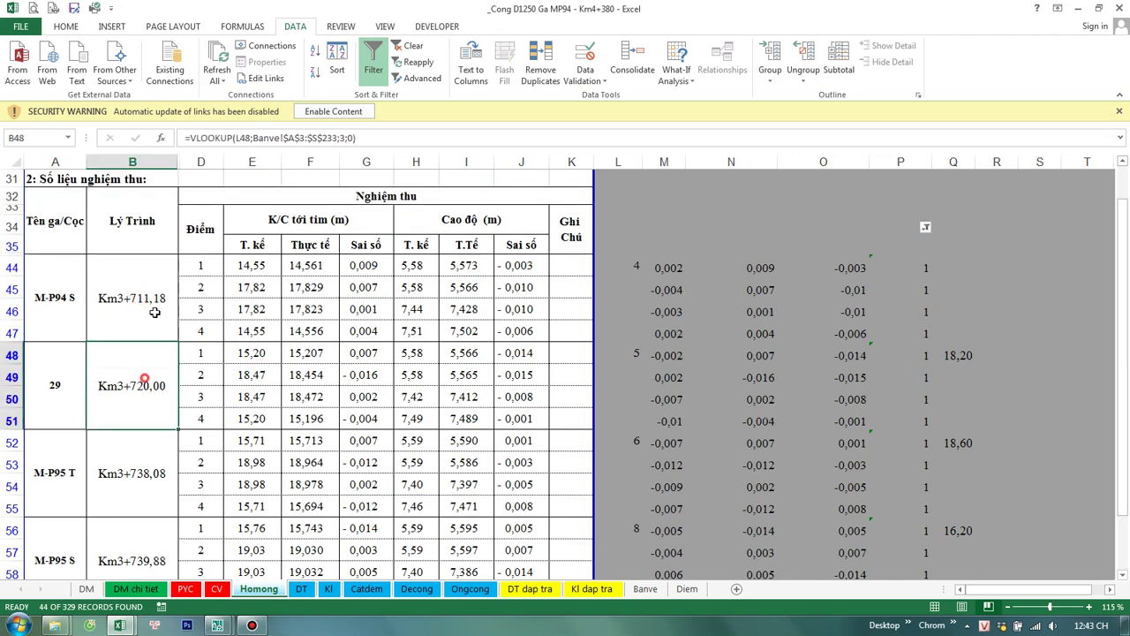
{"action": "scroll", "coordinate": [141, 388], "scroll_direction": "down", "scroll_amount": 1}
{"action": "scroll", "coordinate": [132, 447], "scroll_direction": "down", "scroll_amount": 4}
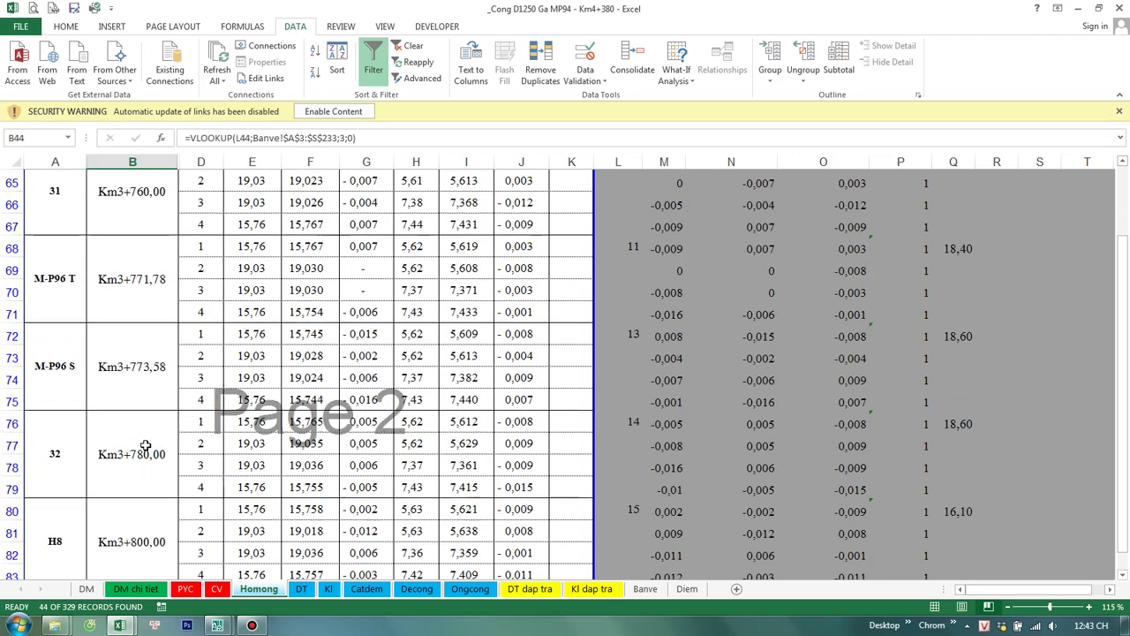
{"action": "scroll", "coordinate": [131, 446], "scroll_direction": "down", "scroll_amount": 5}
{"action": "scroll", "coordinate": [143, 440], "scroll_direction": "up", "scroll_amount": 2}
{"action": "scroll", "coordinate": [144, 440], "scroll_direction": "up", "scroll_amount": 5}
{"action": "scroll", "coordinate": [330, 421], "scroll_direction": "up", "scroll_amount": 4}
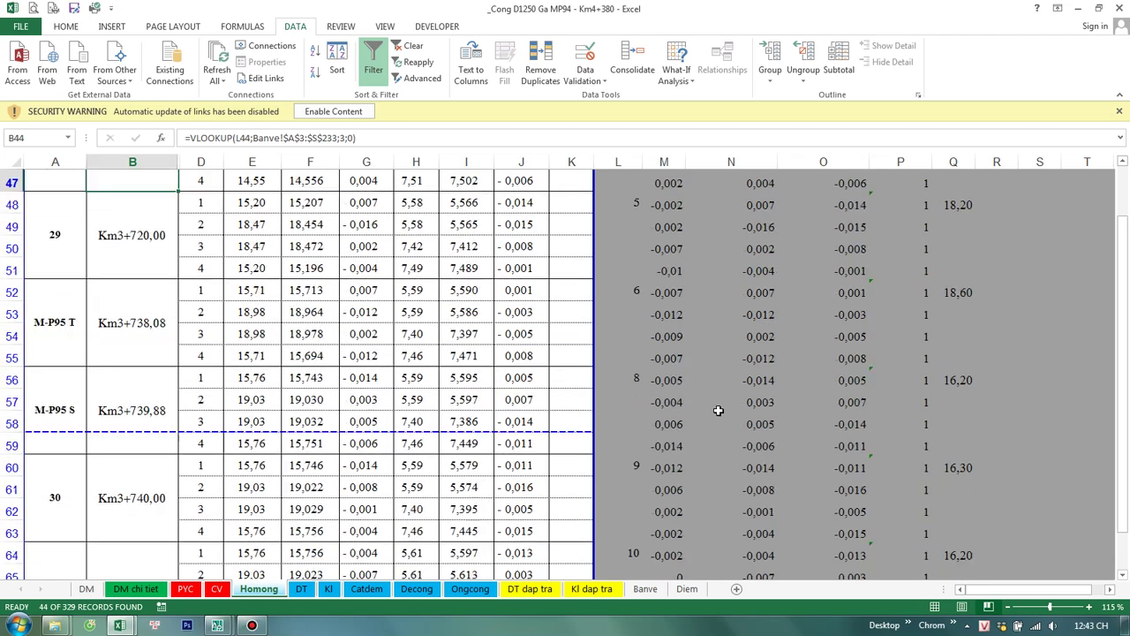
{"action": "scroll", "coordinate": [718, 408], "scroll_direction": "up", "scroll_amount": 5}
{"action": "left_click", "coordinate": [981, 306]}
{"action": "left_click", "coordinate": [924, 348]}
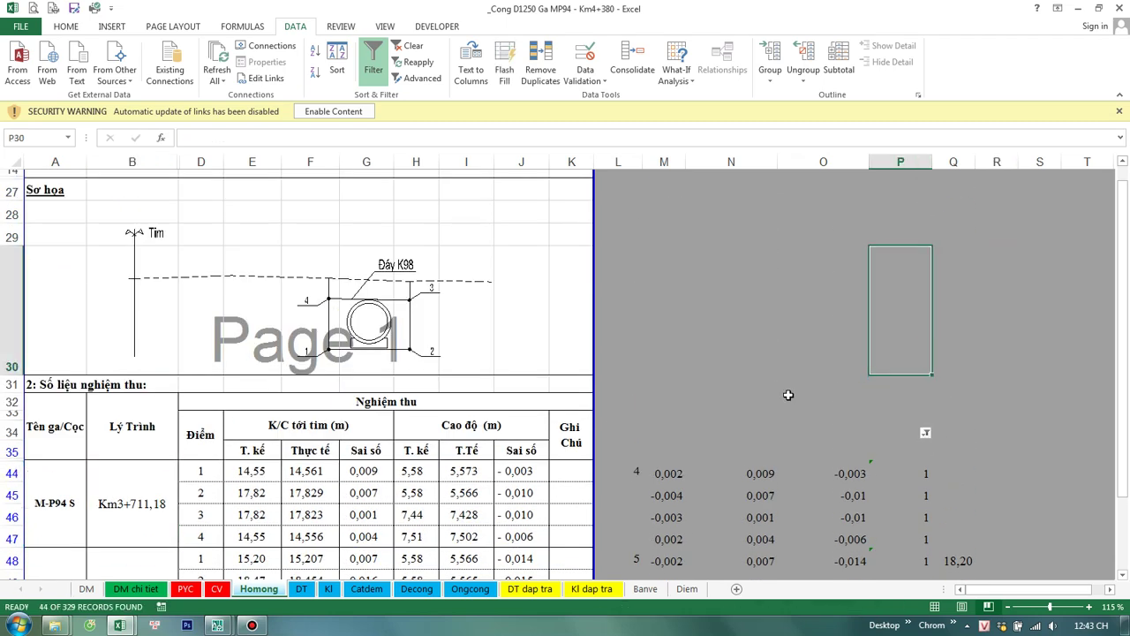
Step: On the DT sheet, enter =Homong!G12 in M8 to link the chainage range text
{"action": "scroll", "coordinate": [763, 396], "scroll_direction": "up", "scroll_amount": 3}
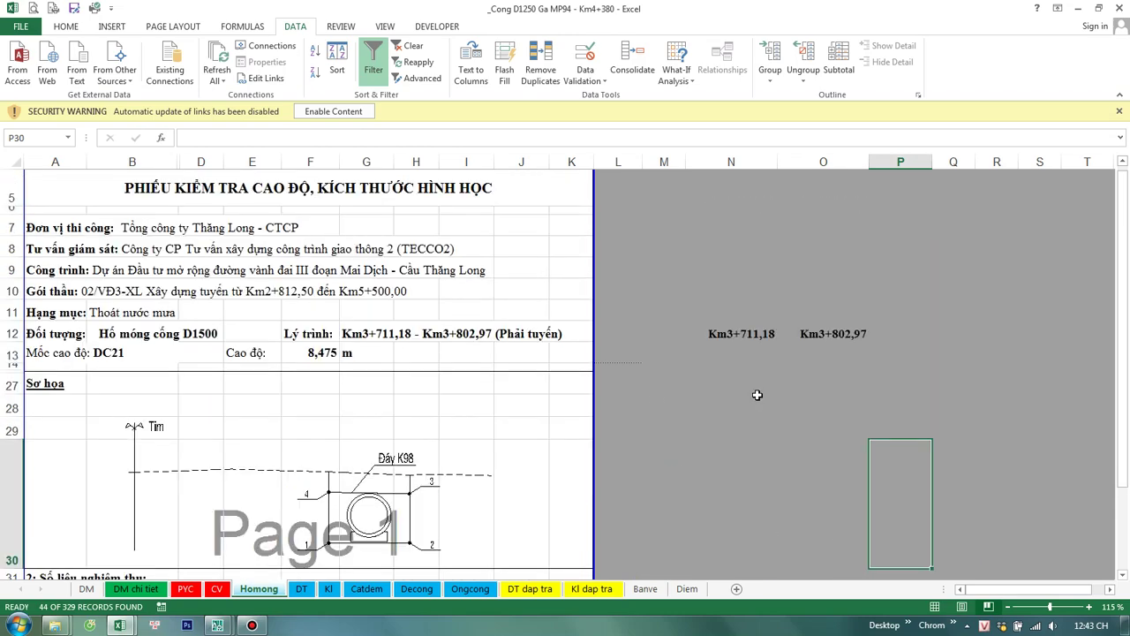
{"action": "left_click", "coordinate": [301, 588]}
{"action": "middle_click", "coordinate": [676, 495]}
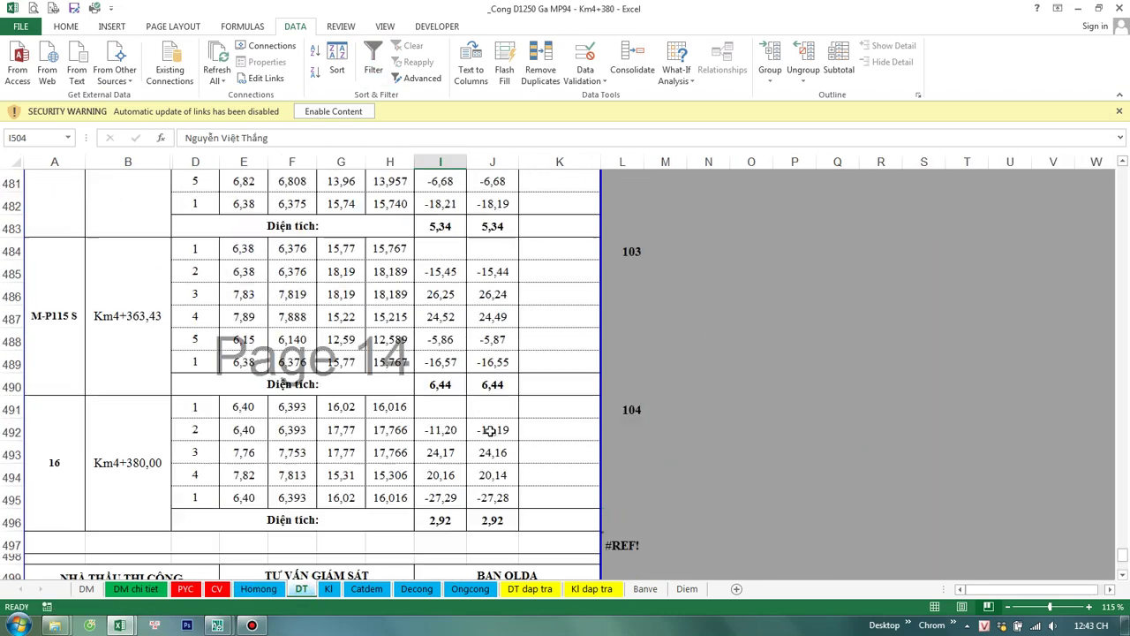
{"action": "left_click", "coordinate": [666, 254]}
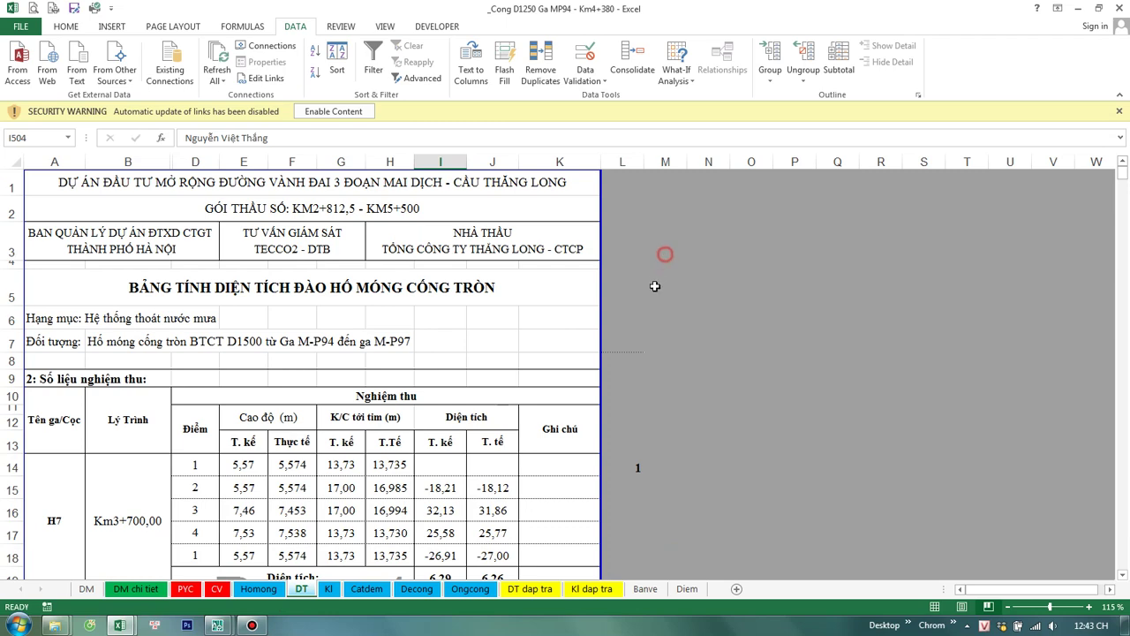
{"action": "left_click", "coordinate": [742, 350]}
{"action": "left_click", "coordinate": [666, 357]}
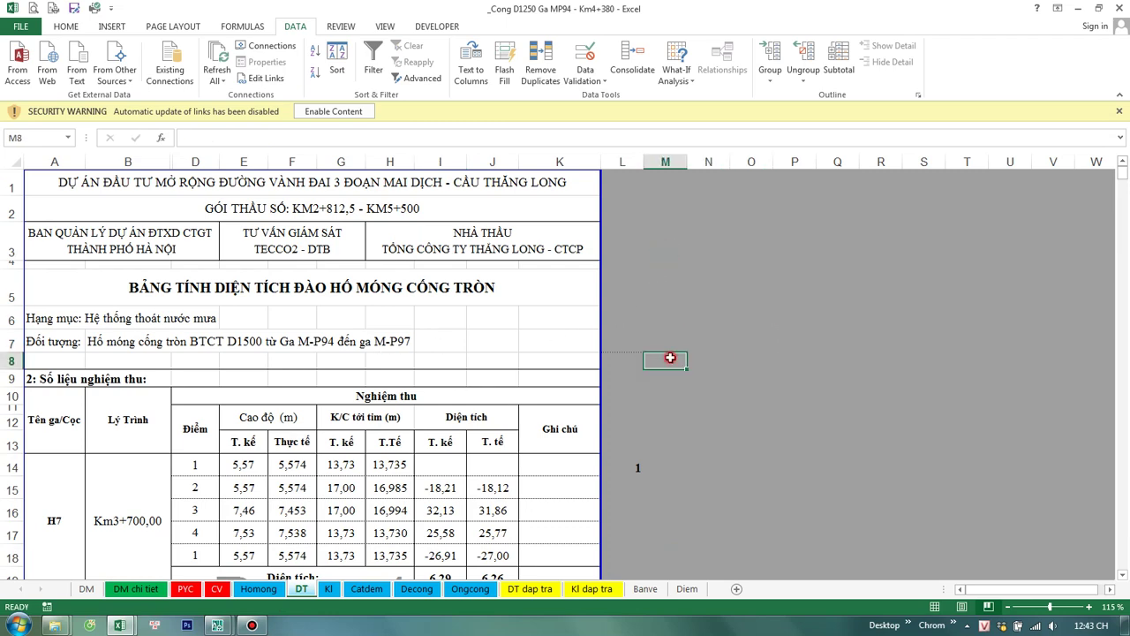
{"action": "type", "text": "="}
{"action": "left_click", "coordinate": [281, 588]}
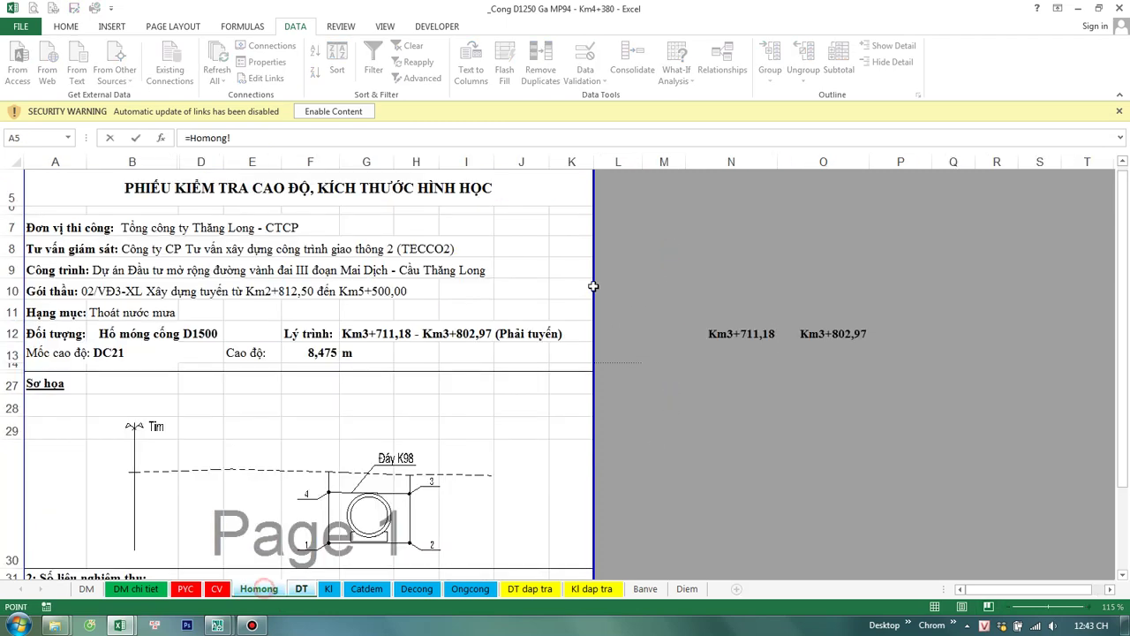
{"action": "left_click", "coordinate": [354, 407]}
{"action": "key", "text": "Return"}
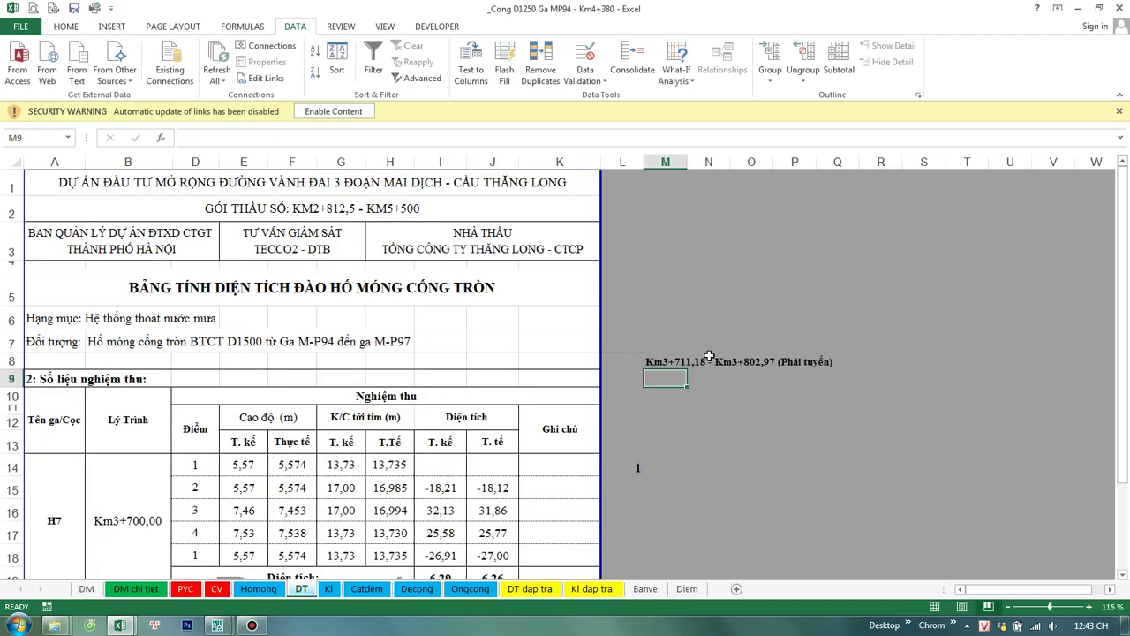
Step: Check M8's linked formula, then go back to the Homong sheet
{"action": "left_click", "coordinate": [662, 360]}
{"action": "key", "text": "ctrl+c"}
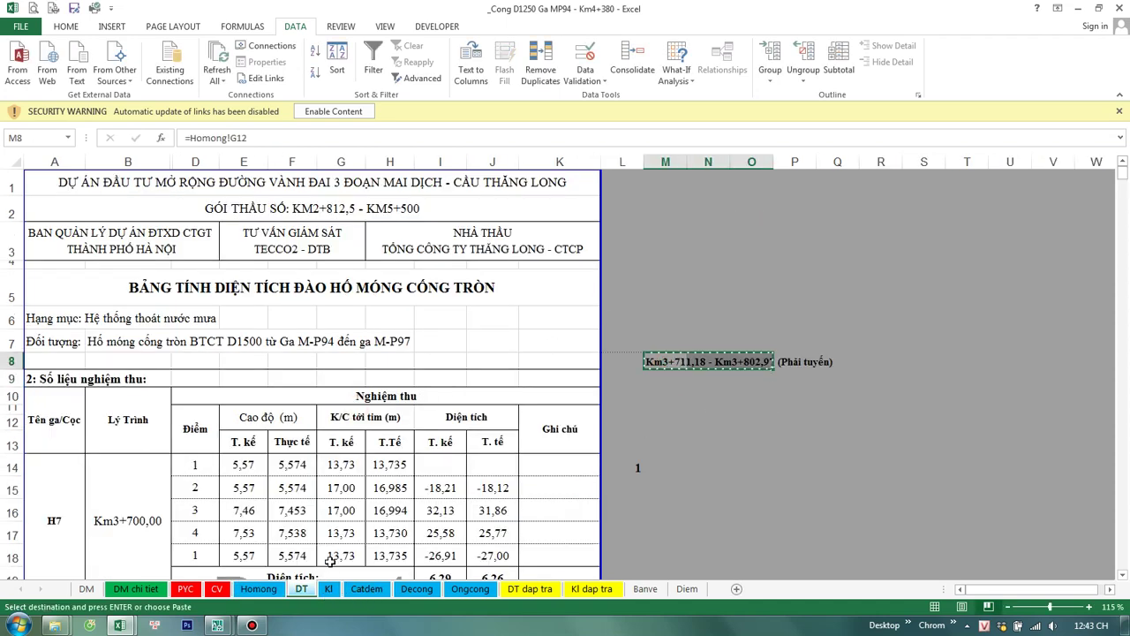
{"action": "key", "text": "Escape"}
{"action": "double_click", "coordinate": [670, 356]}
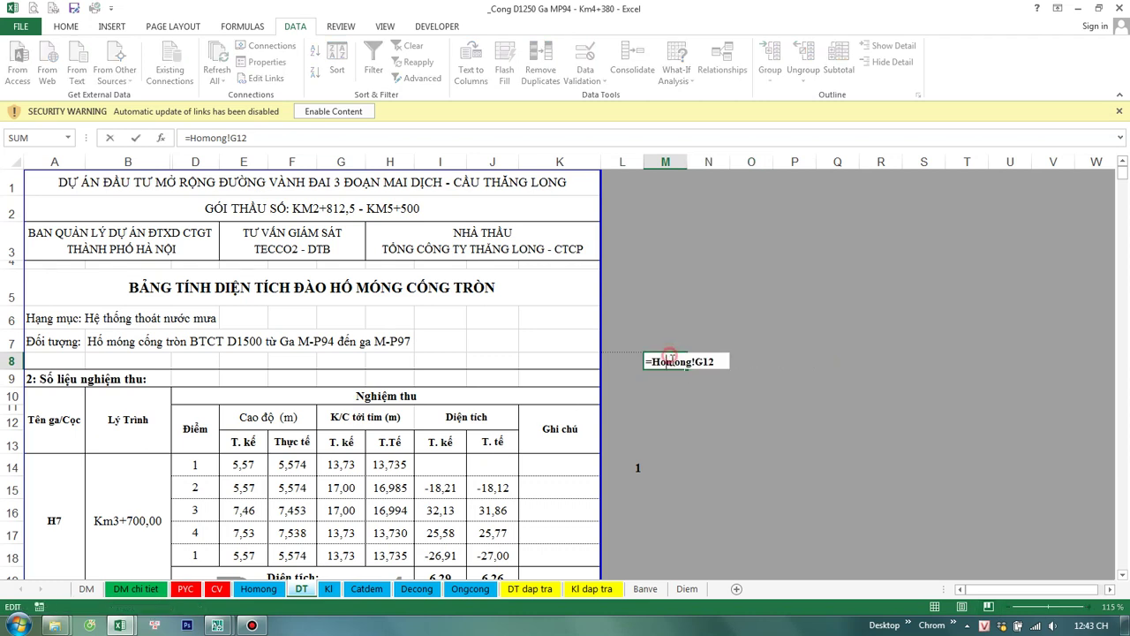
{"action": "key", "text": "Escape"}
{"action": "left_click", "coordinate": [670, 384]}
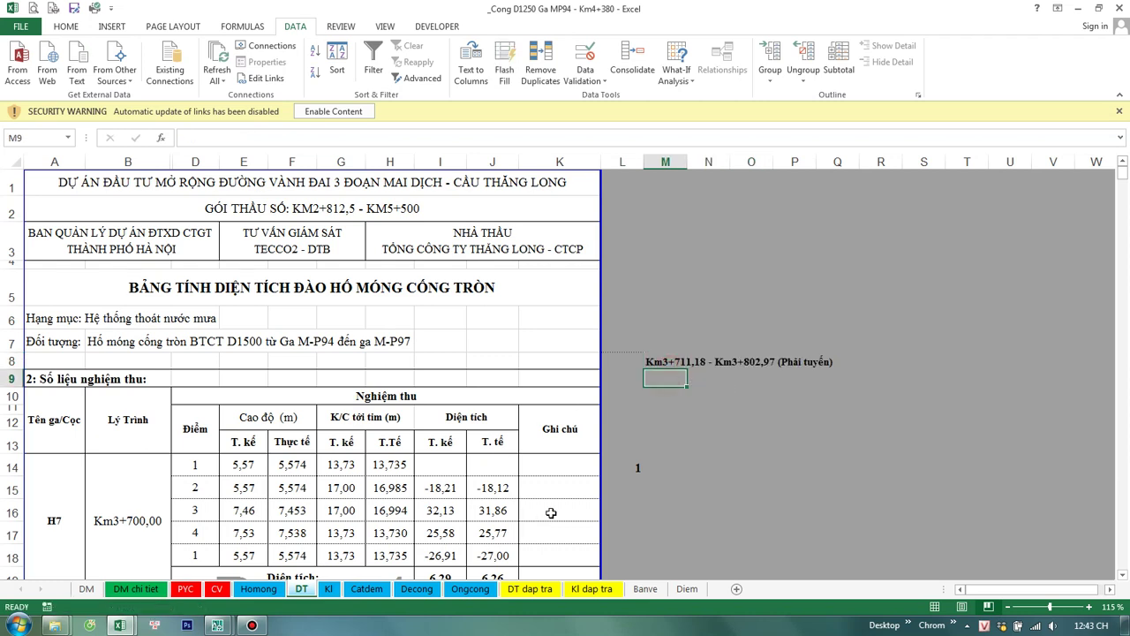
{"action": "left_click", "coordinate": [258, 589]}
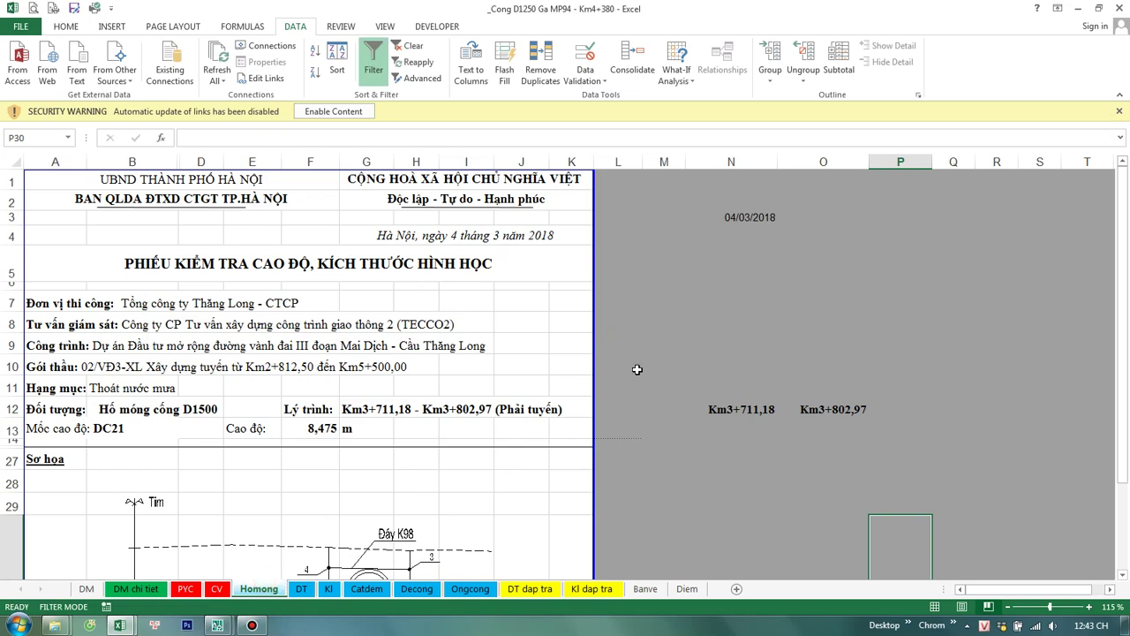
Step: Paste Homong's N12:O12 extraction formulas into DT!M9, pointing both F9 references at M8
{"action": "left_click_drag", "start_coordinate": [719, 413], "coordinate": [821, 409]}
{"action": "key", "text": "ctrl+c"}
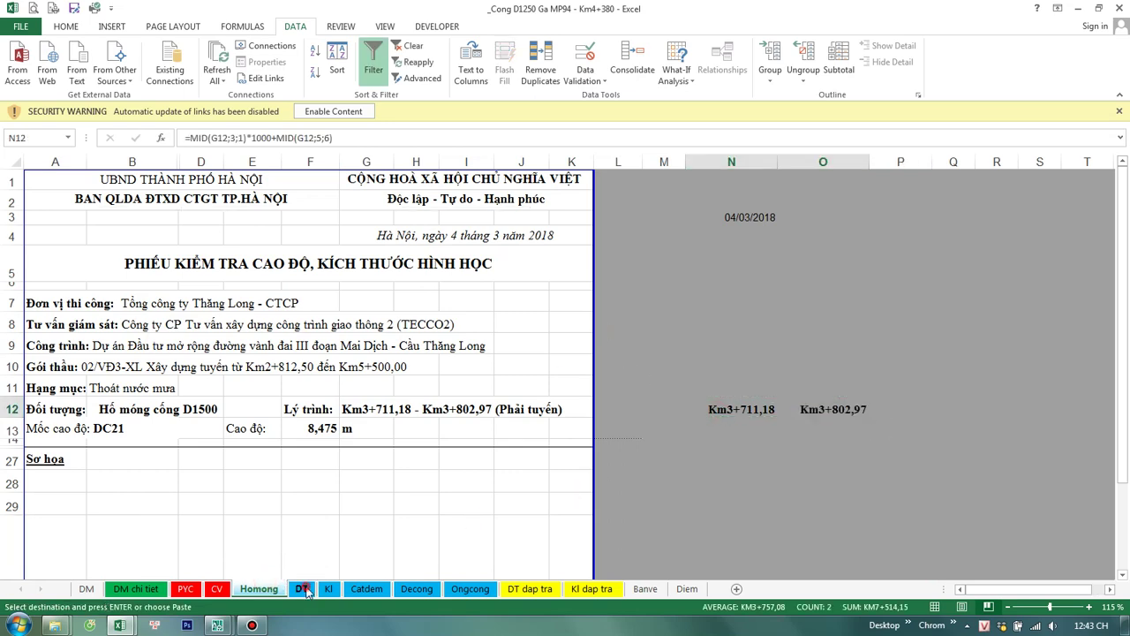
{"action": "left_click", "coordinate": [301, 589]}
{"action": "double_click", "coordinate": [666, 377]}
{"action": "key", "text": "ctrl+v"}
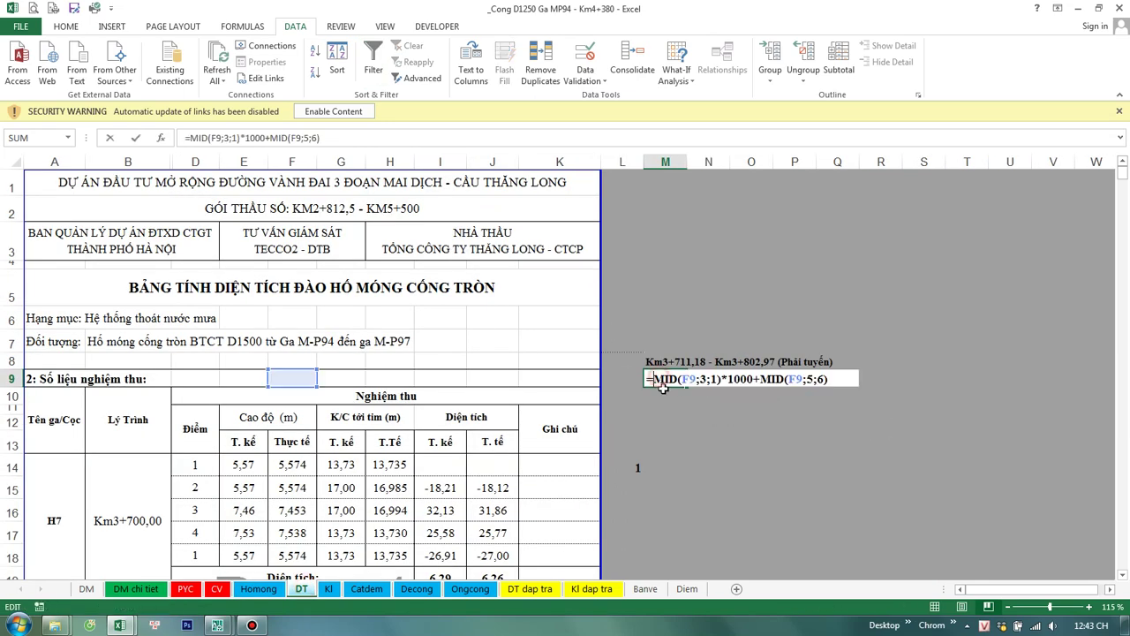
{"action": "double_click", "coordinate": [688, 379]}
{"action": "left_click", "coordinate": [658, 361]}
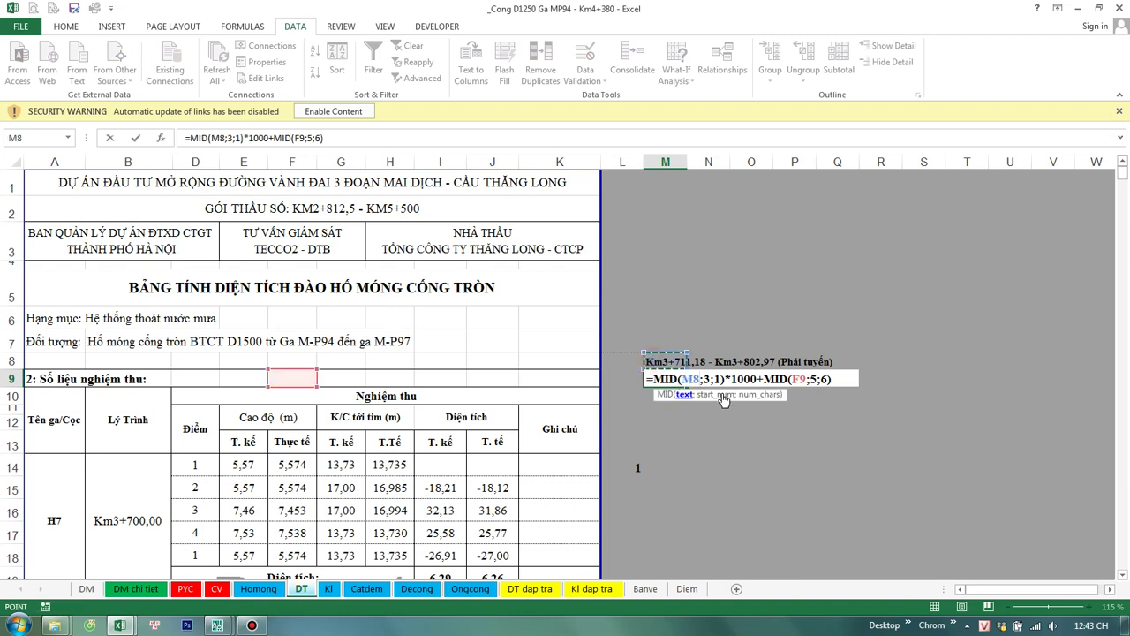
{"action": "double_click", "coordinate": [797, 379]}
{"action": "left_click", "coordinate": [666, 362]}
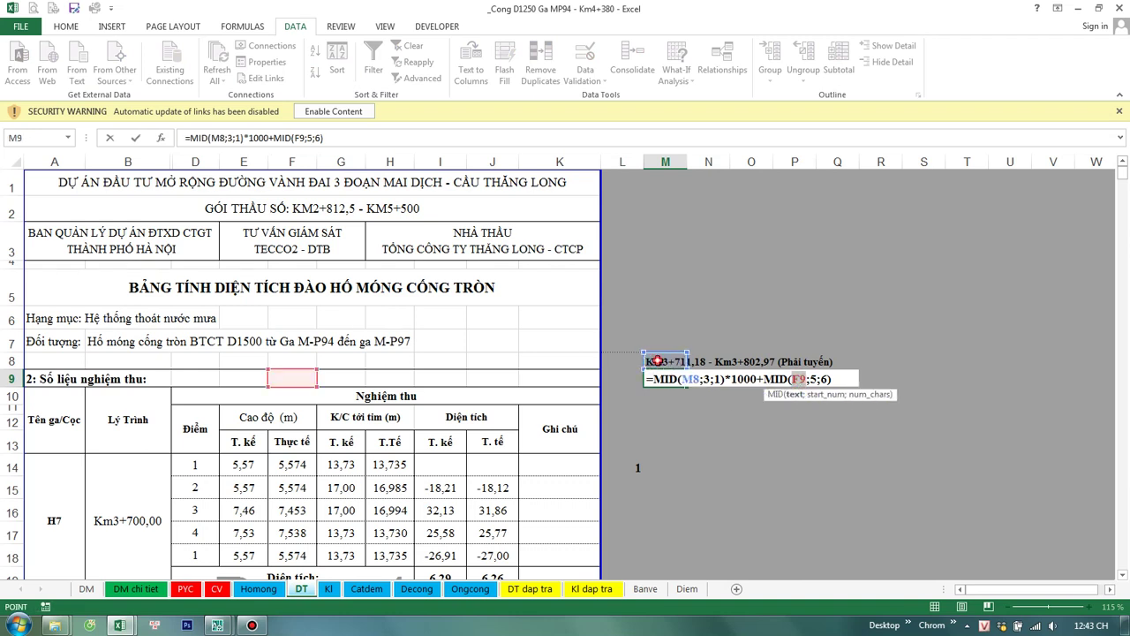
{"action": "key", "text": "Return"}
Step: Replace both F9 references in N9's end chainage formula with M8
{"action": "double_click", "coordinate": [729, 379]}
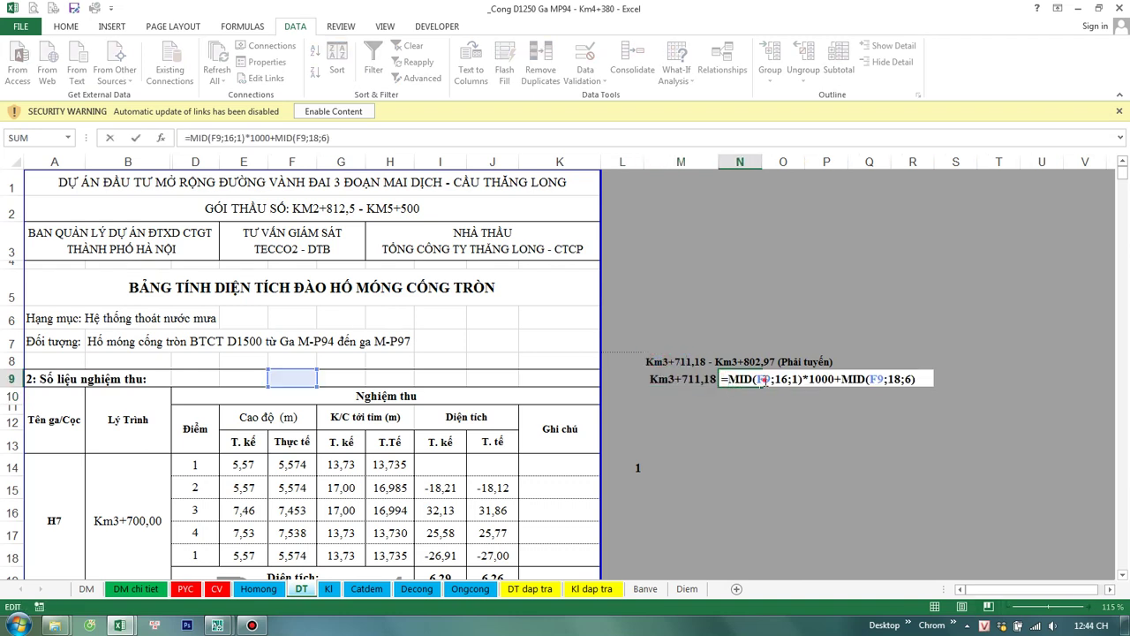
{"action": "left_click", "coordinate": [741, 379]}
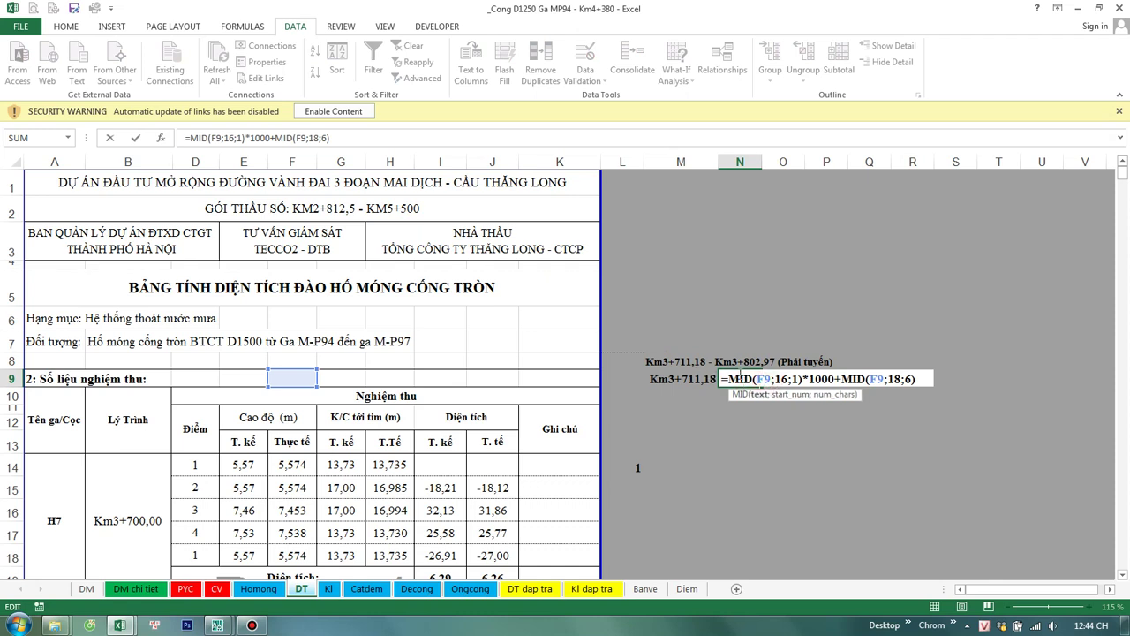
{"action": "double_click", "coordinate": [761, 379]}
{"action": "left_click", "coordinate": [664, 361]}
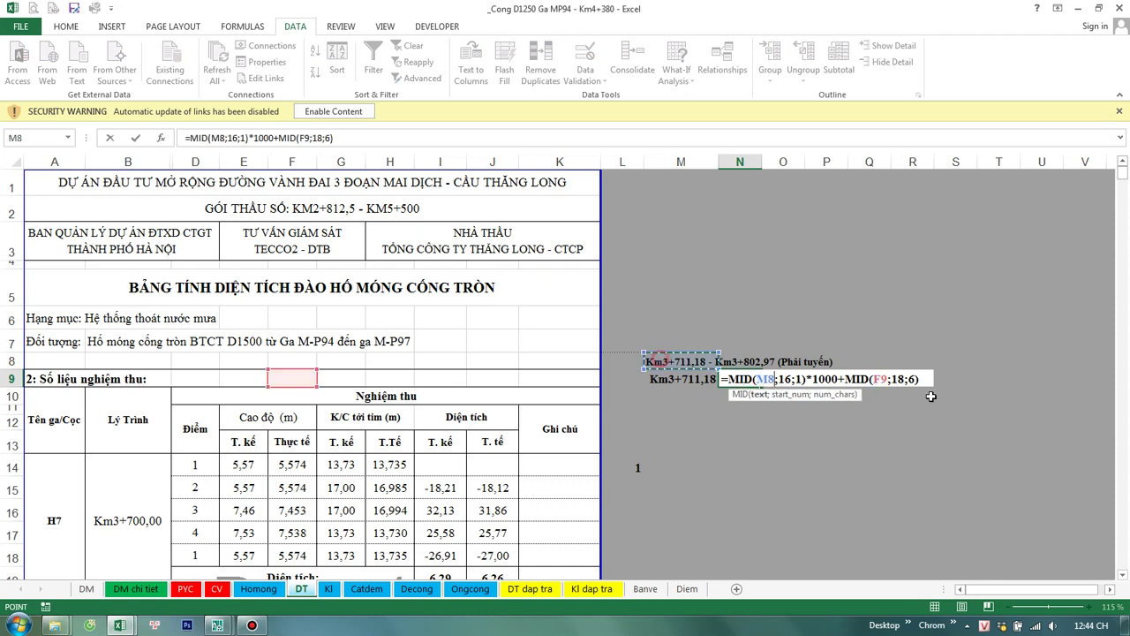
{"action": "double_click", "coordinate": [884, 379]}
{"action": "left_click", "coordinate": [664, 361]}
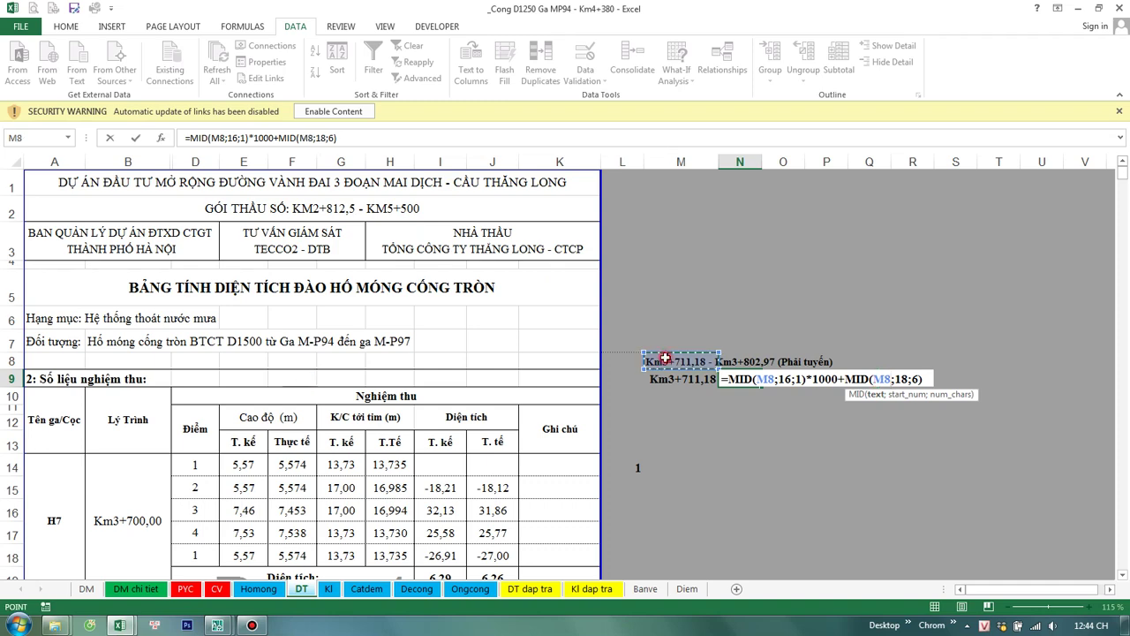
{"action": "key", "text": "Return"}
Step: Check the new Km3+711,18 and Km3+802,97 cells, then return to the Homong sheet
{"action": "left_click", "coordinate": [664, 361]}
{"action": "left_click", "coordinate": [757, 379]}
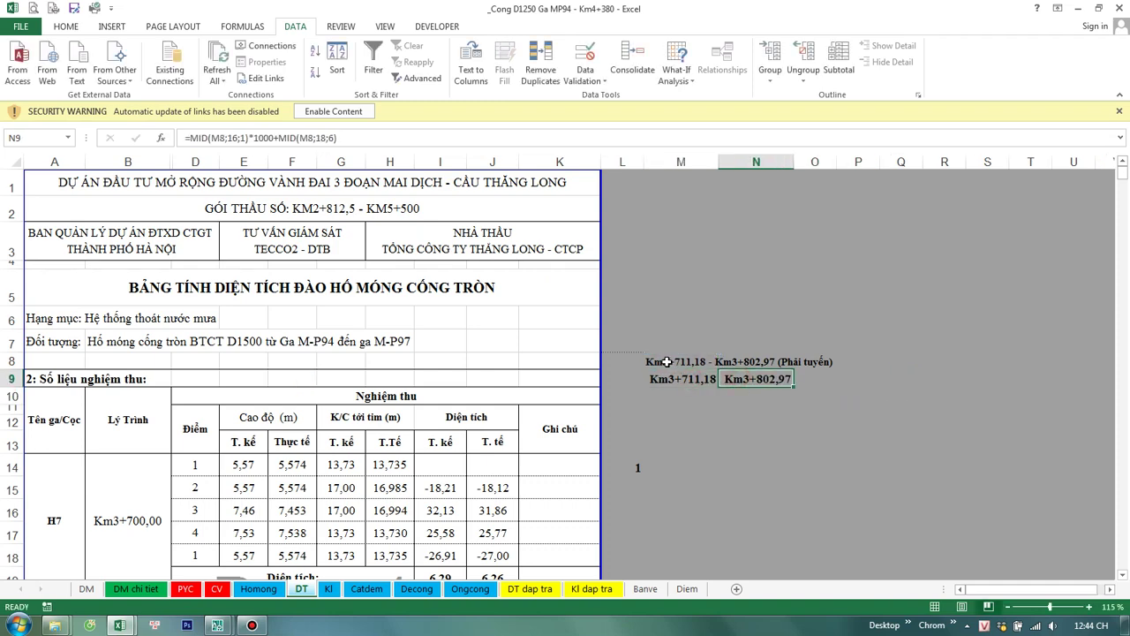
{"action": "left_click", "coordinate": [664, 361]}
{"action": "scroll", "coordinate": [664, 361], "scroll_direction": "down", "scroll_amount": 1}
{"action": "left_click", "coordinate": [701, 376]}
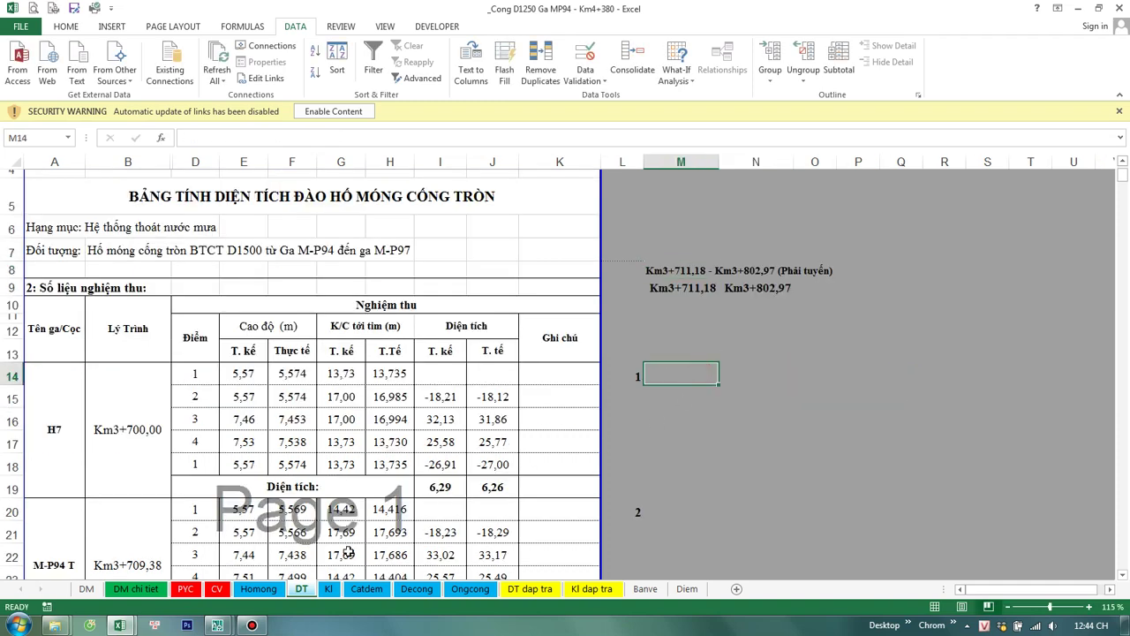
{"action": "left_click", "coordinate": [259, 589]}
{"action": "scroll", "coordinate": [604, 450], "scroll_direction": "down", "scroll_amount": 8}
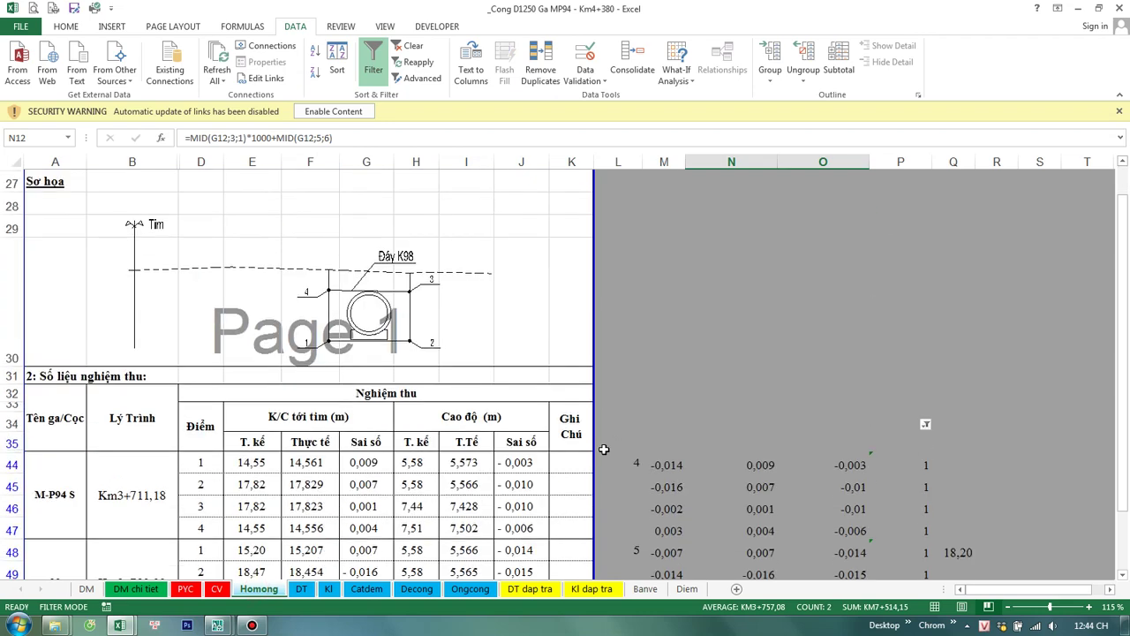
Step: Paste Homong's P44 flag formula into DT M14, replacing its #REF! references with M9 and N9
{"action": "left_click", "coordinate": [883, 463]}
{"action": "key", "text": "ctrl+c"}
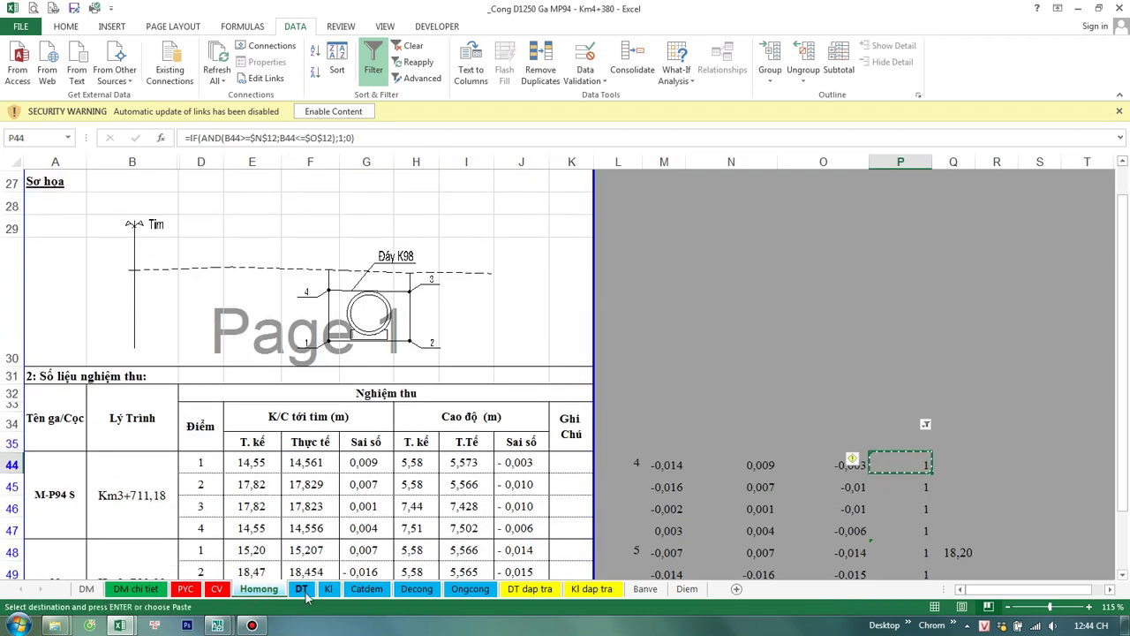
{"action": "left_click", "coordinate": [302, 589]}
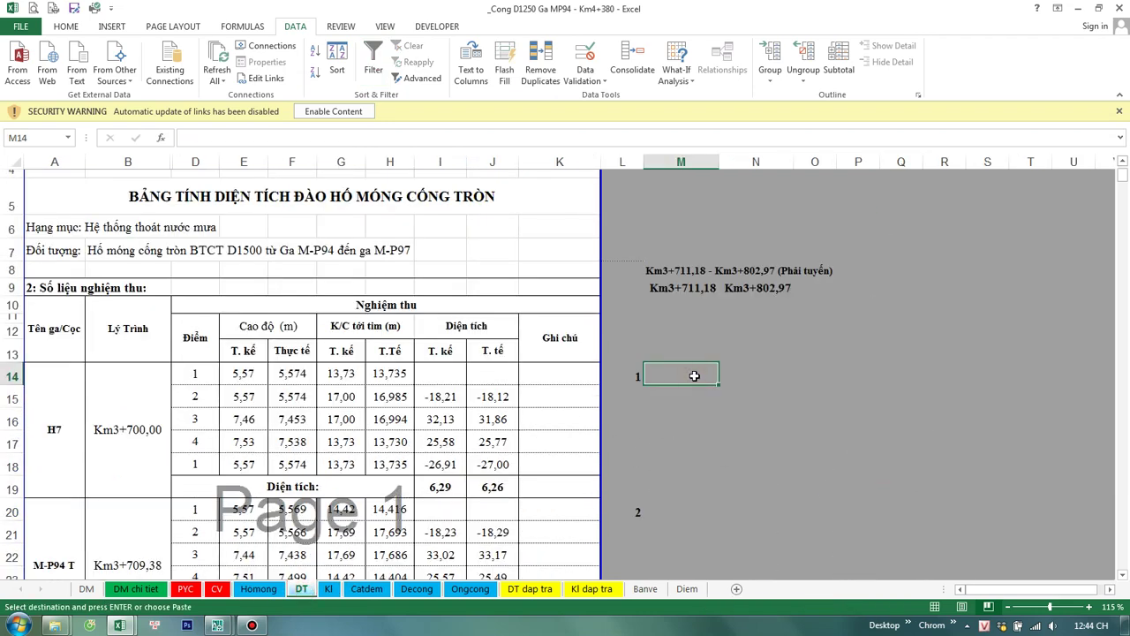
{"action": "key", "text": "ctrl+v"}
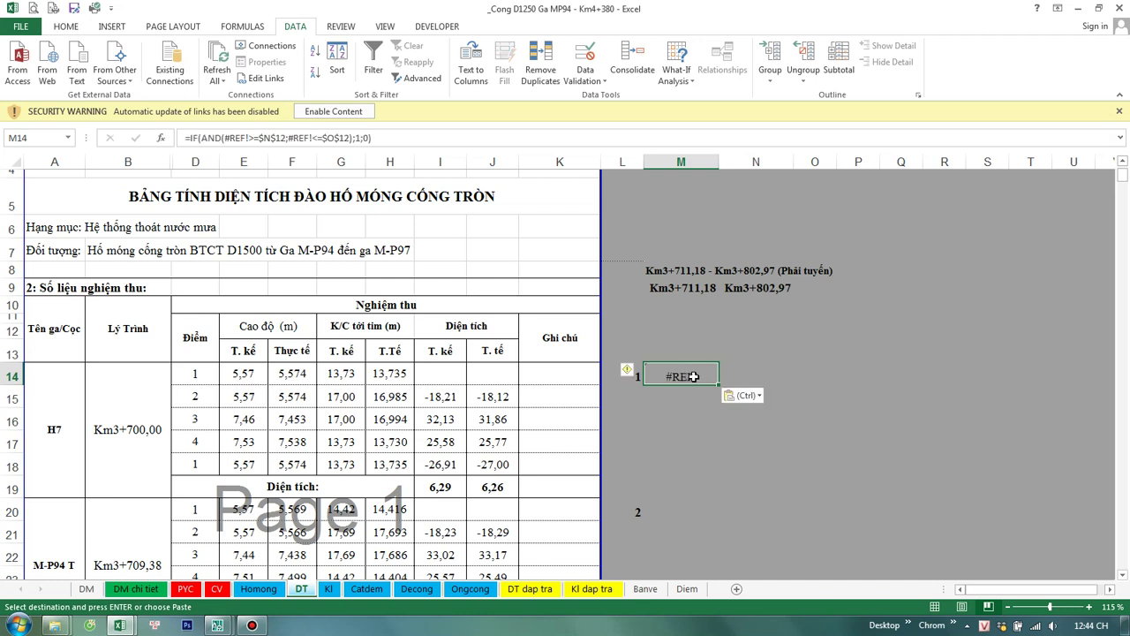
{"action": "double_click", "coordinate": [695, 377]}
{"action": "double_click", "coordinate": [715, 374]}
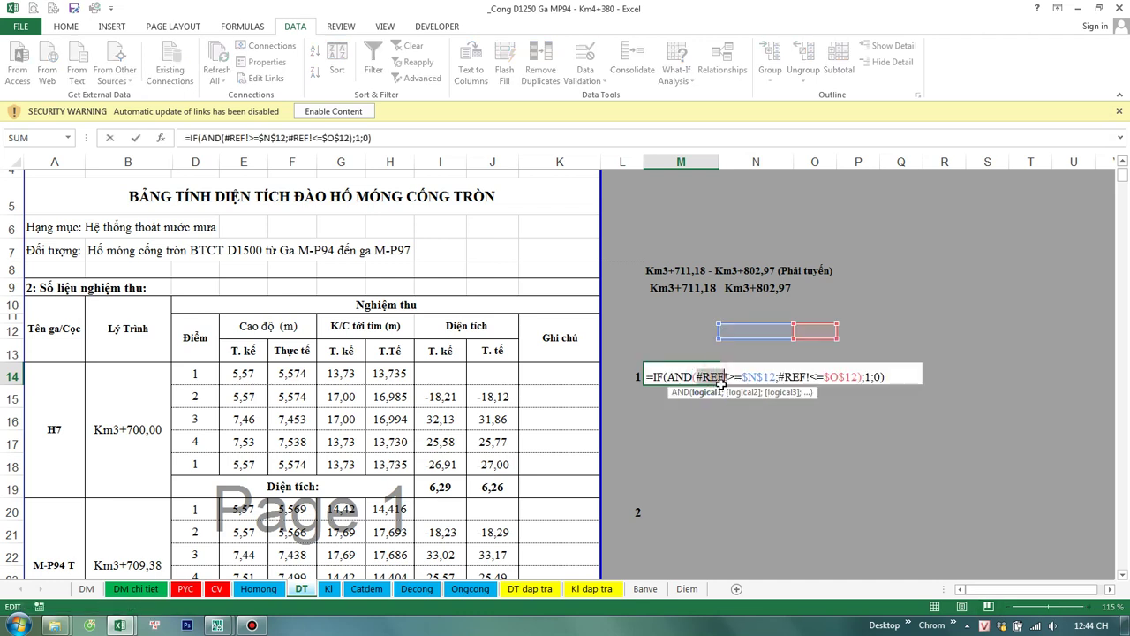
{"action": "key", "text": "BackSpace"}
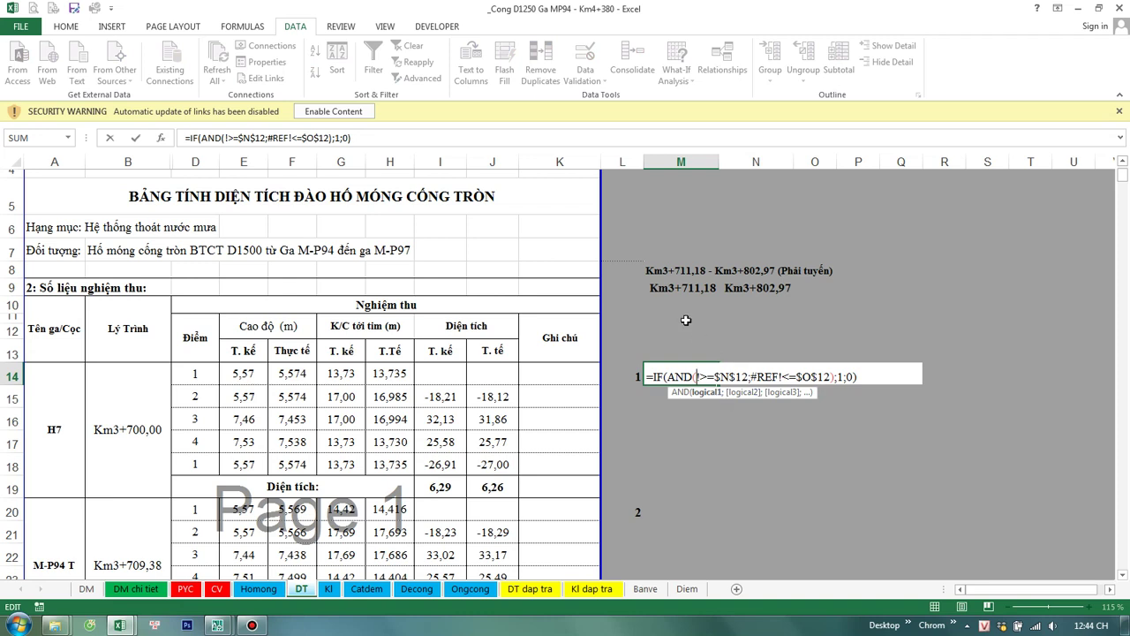
{"action": "left_click", "coordinate": [670, 283]}
{"action": "double_click", "coordinate": [776, 376]}
{"action": "key", "text": "Delete"}
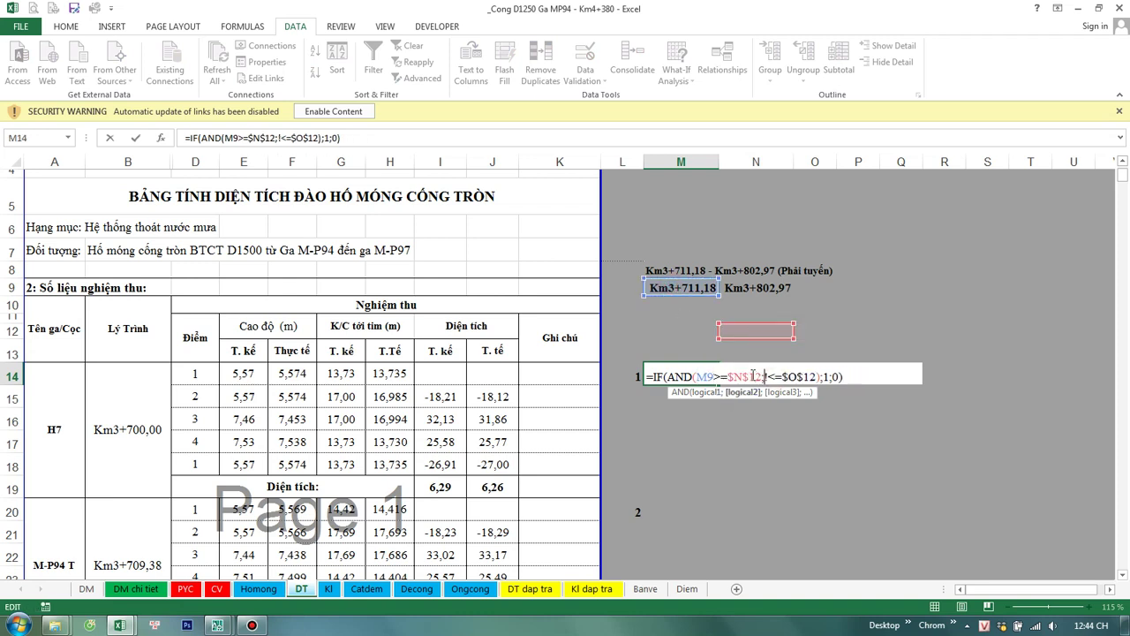
{"action": "key", "text": "Delete"}
{"action": "left_click", "coordinate": [744, 288]}
{"action": "key", "text": "Return"}
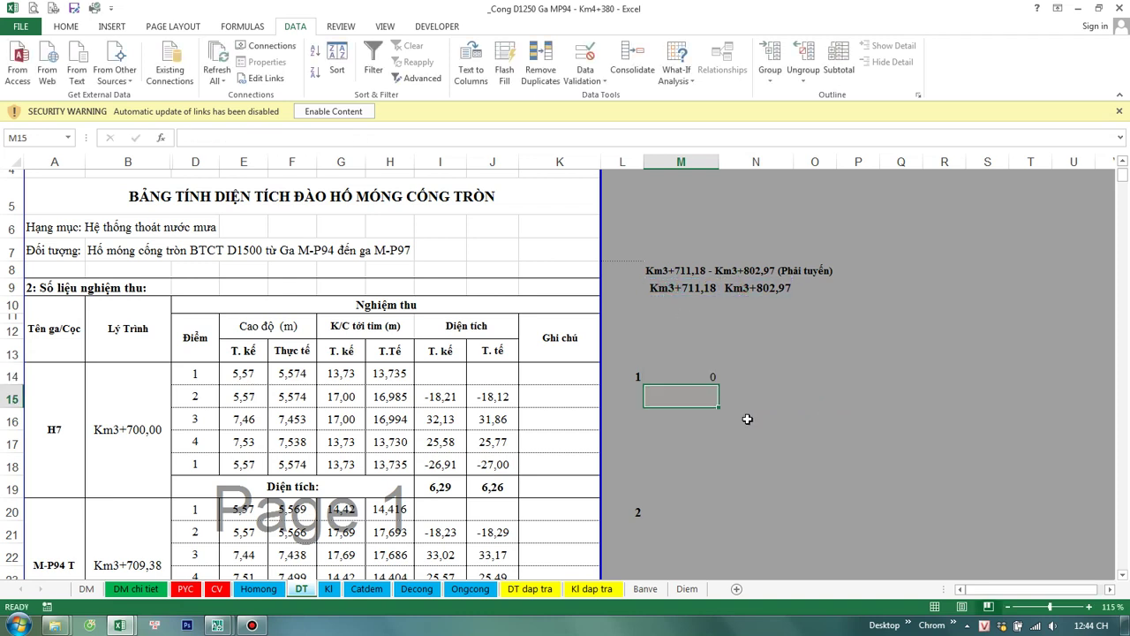
Step: Fill M15:M19 with links to the cell above, so M14:M19 all show 0
{"action": "left_click", "coordinate": [707, 378]}
{"action": "left_click", "coordinate": [702, 392]}
{"action": "type", "text": "="}
{"action": "left_click", "coordinate": [702, 377]}
{"action": "key", "text": "Return"}
{"action": "type", "text": "="}
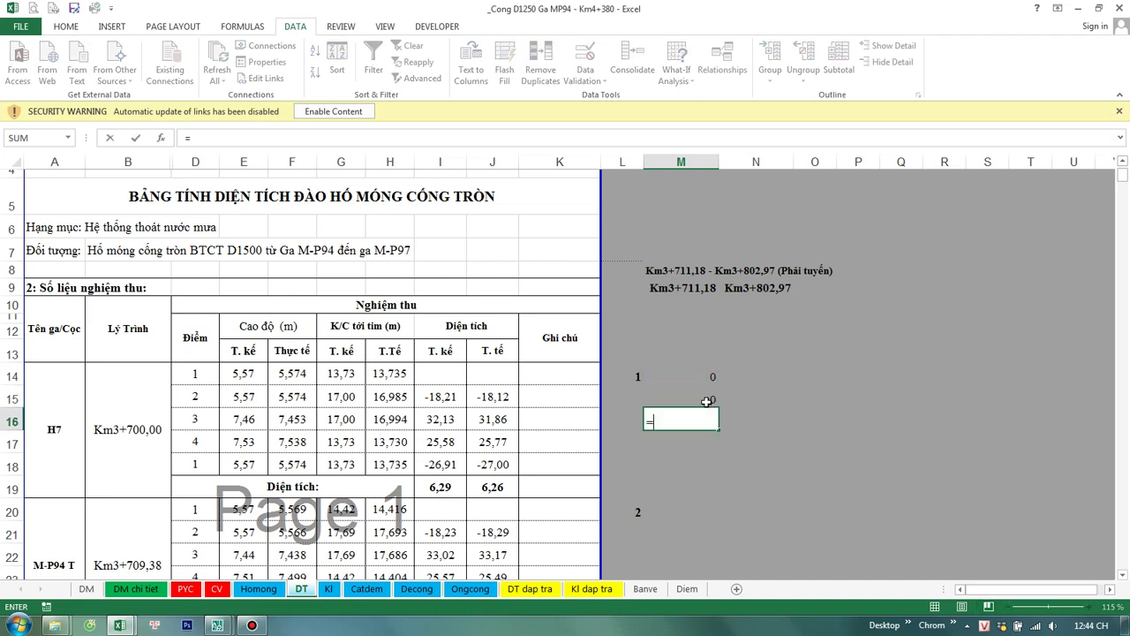
{"action": "left_click", "coordinate": [705, 399]}
{"action": "key", "text": "Return"}
{"action": "type", "text": "="}
{"action": "left_click", "coordinate": [707, 422]}
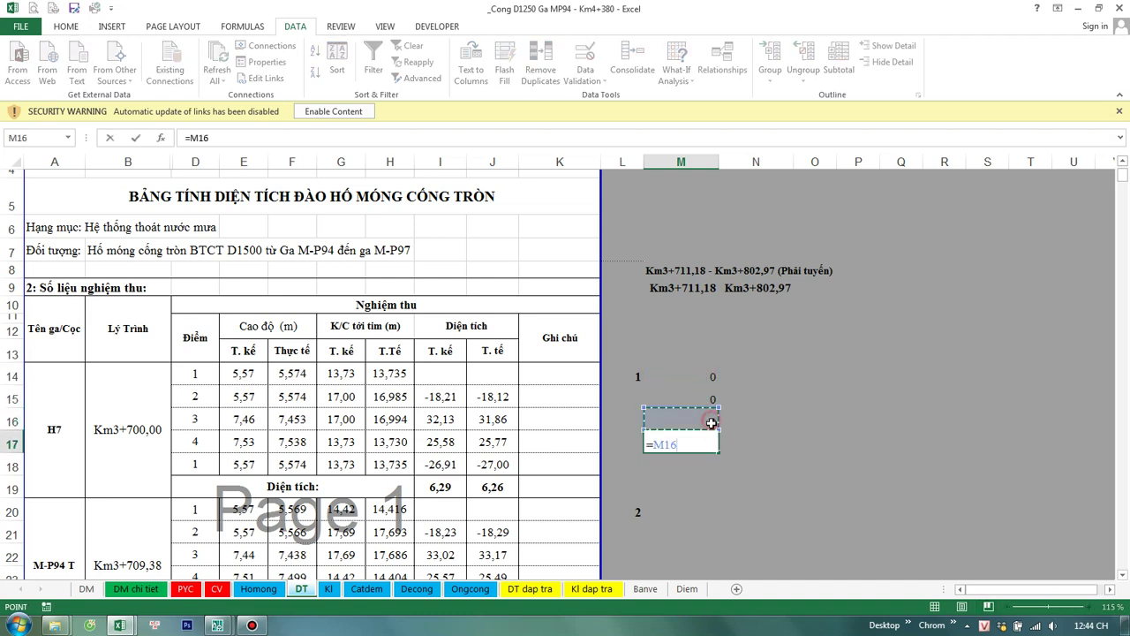
{"action": "key", "text": "Return"}
{"action": "type", "text": "="}
{"action": "left_click", "coordinate": [704, 446]}
{"action": "key", "text": "Return"}
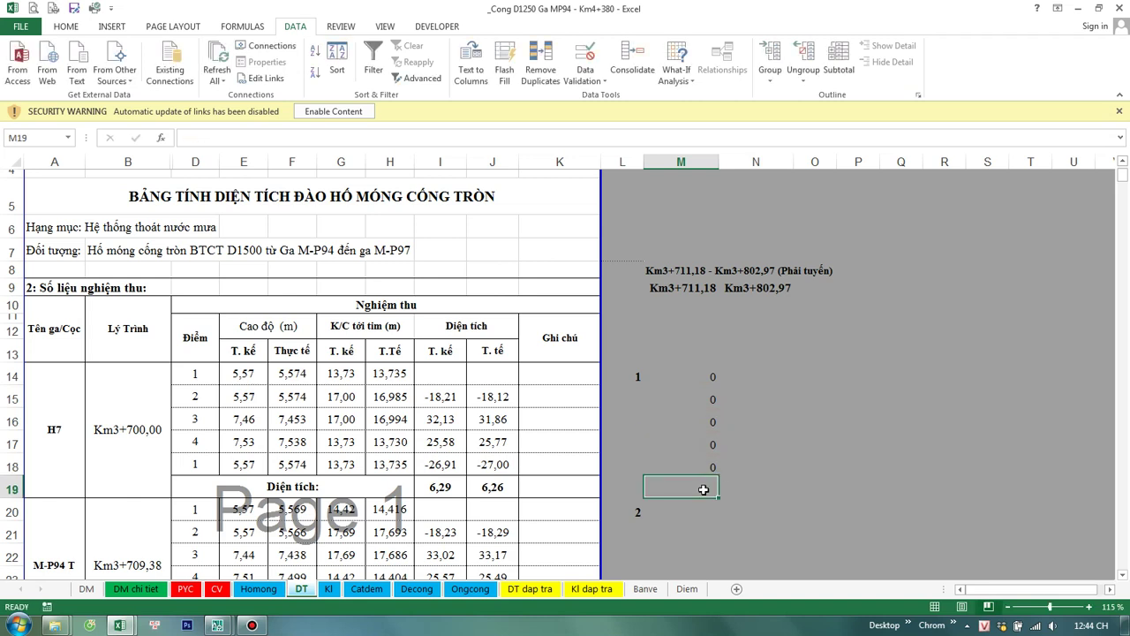
{"action": "type", "text": "="}
{"action": "left_click", "coordinate": [703, 466]}
{"action": "key", "text": "Return"}
{"action": "left_click", "coordinate": [858, 442]}
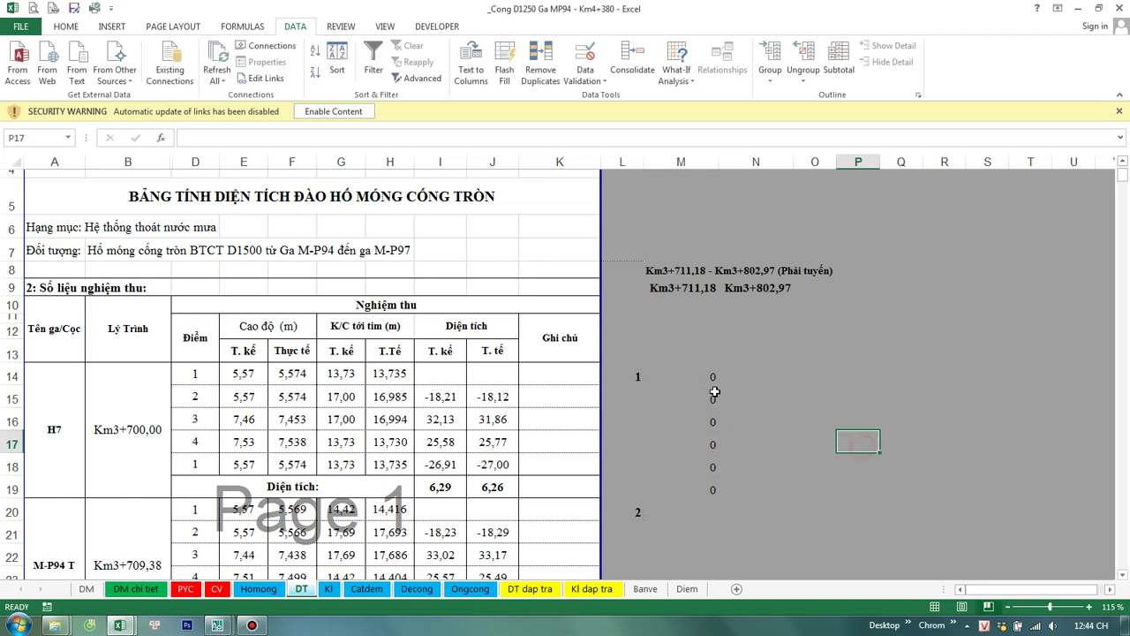
{"action": "double_click", "coordinate": [704, 376]}
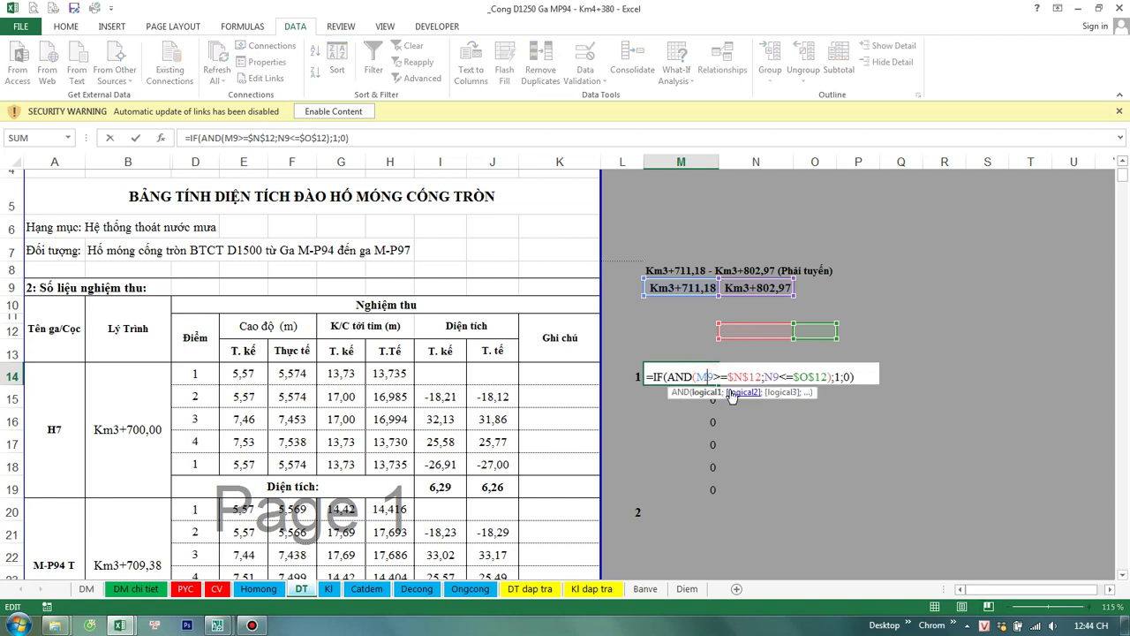
Step: Rewrite M14 as =IF(AND(B14>=$M$9;B14<=$N$9);1;0) with absolute limit references
{"action": "double_click", "coordinate": [706, 377]}
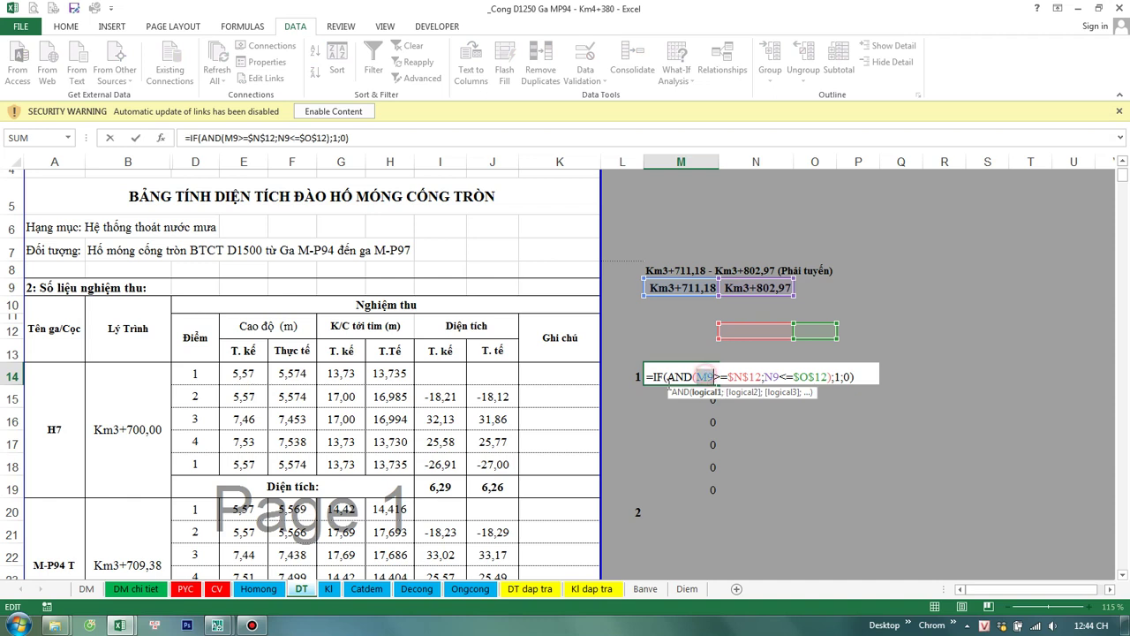
{"action": "left_click", "coordinate": [139, 407]}
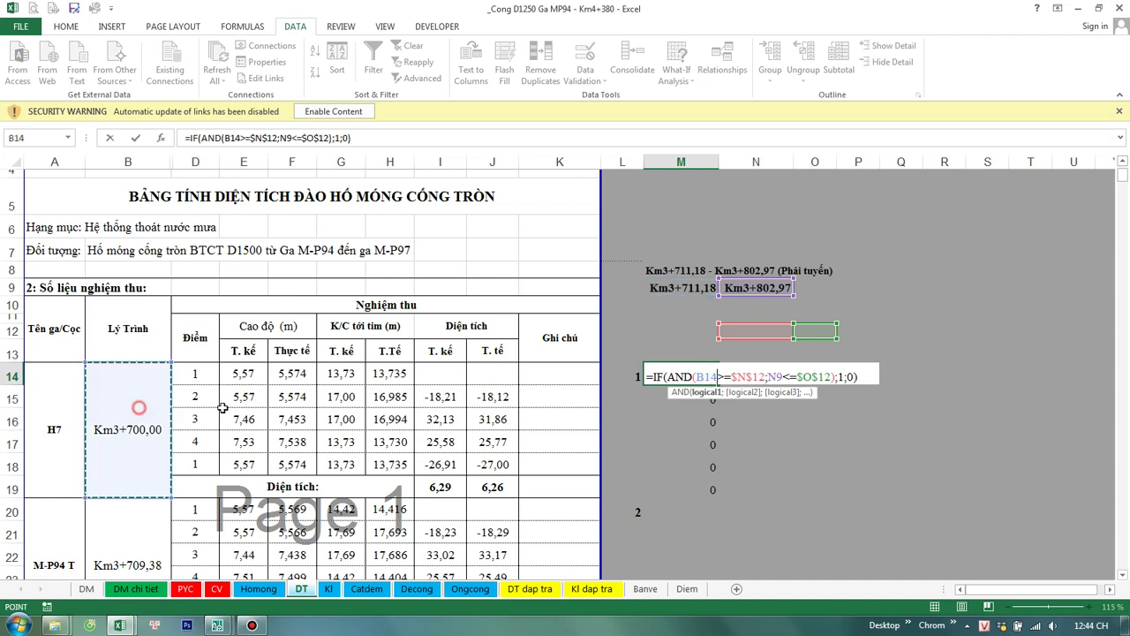
{"action": "double_click", "coordinate": [775, 377]}
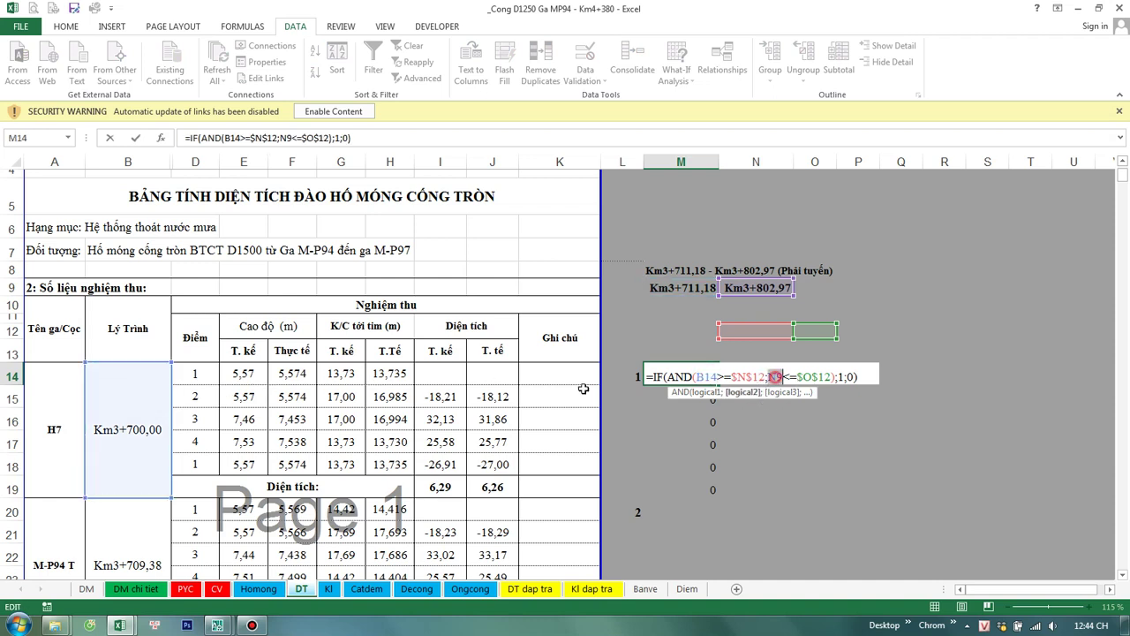
{"action": "left_click", "coordinate": [137, 417]}
{"action": "double_click", "coordinate": [743, 376]}
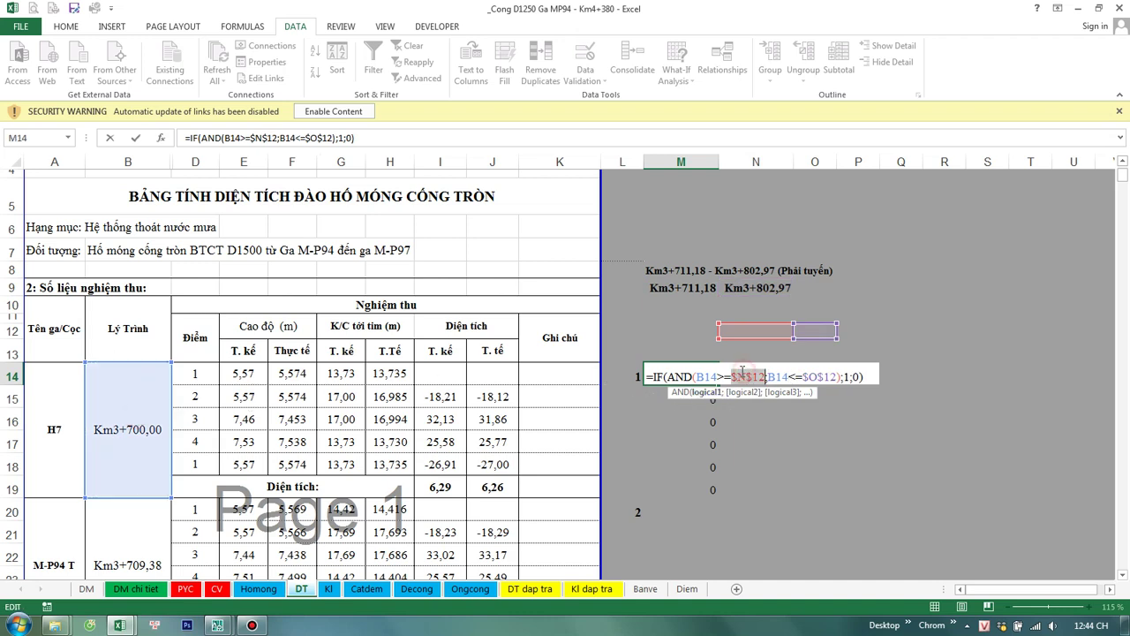
{"action": "left_click", "coordinate": [658, 295]}
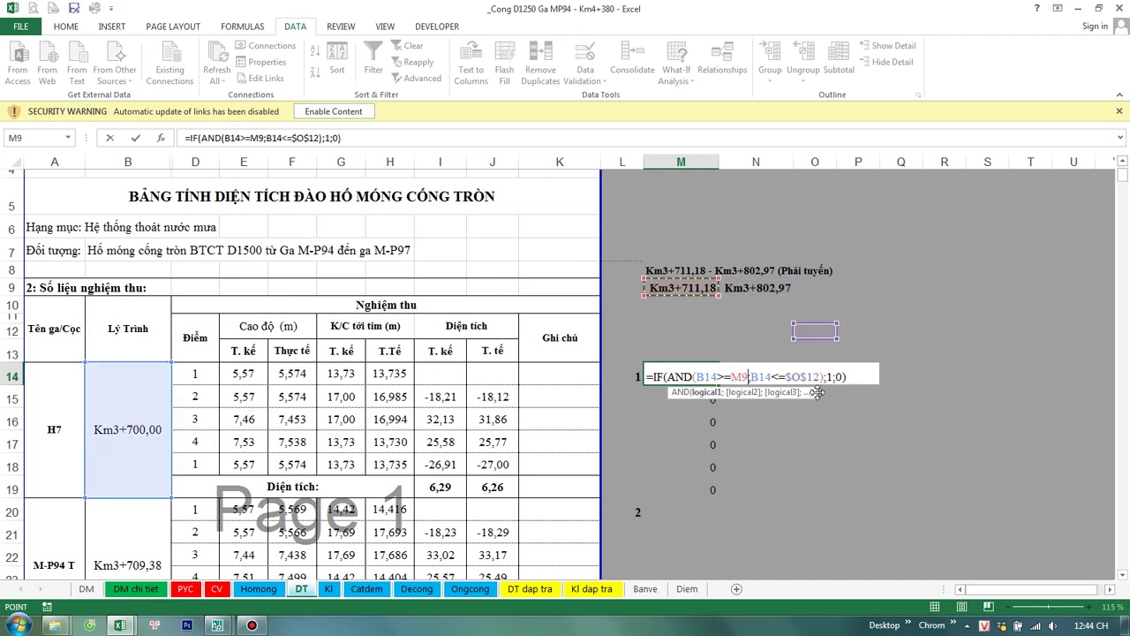
{"action": "key", "text": "F4"}
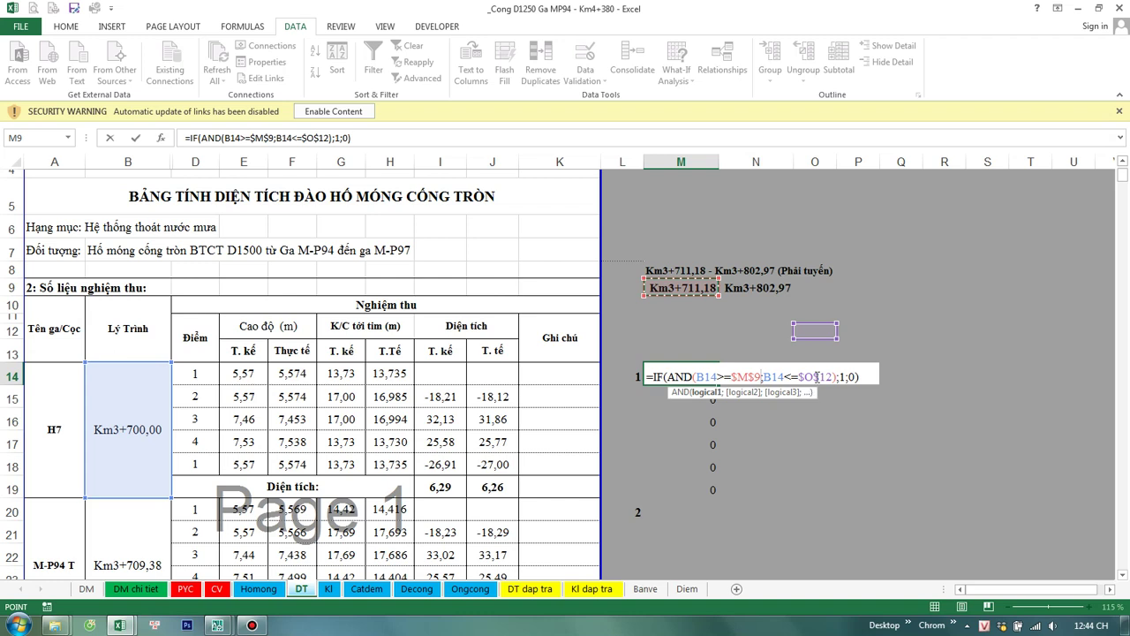
{"action": "double_click", "coordinate": [817, 377]}
{"action": "left_click", "coordinate": [735, 288]}
{"action": "key", "text": "F4"}
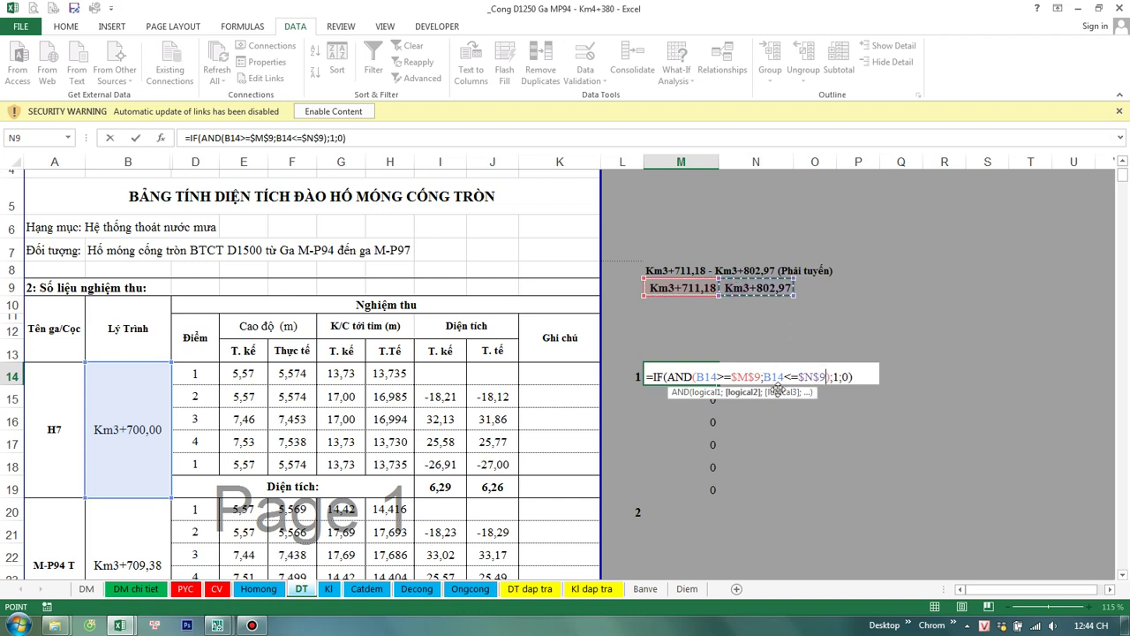
{"action": "key", "text": "Return"}
{"action": "double_click", "coordinate": [707, 375]}
Step: Fill the flag formula from M14 down column M to row 497
{"action": "key", "text": "Escape"}
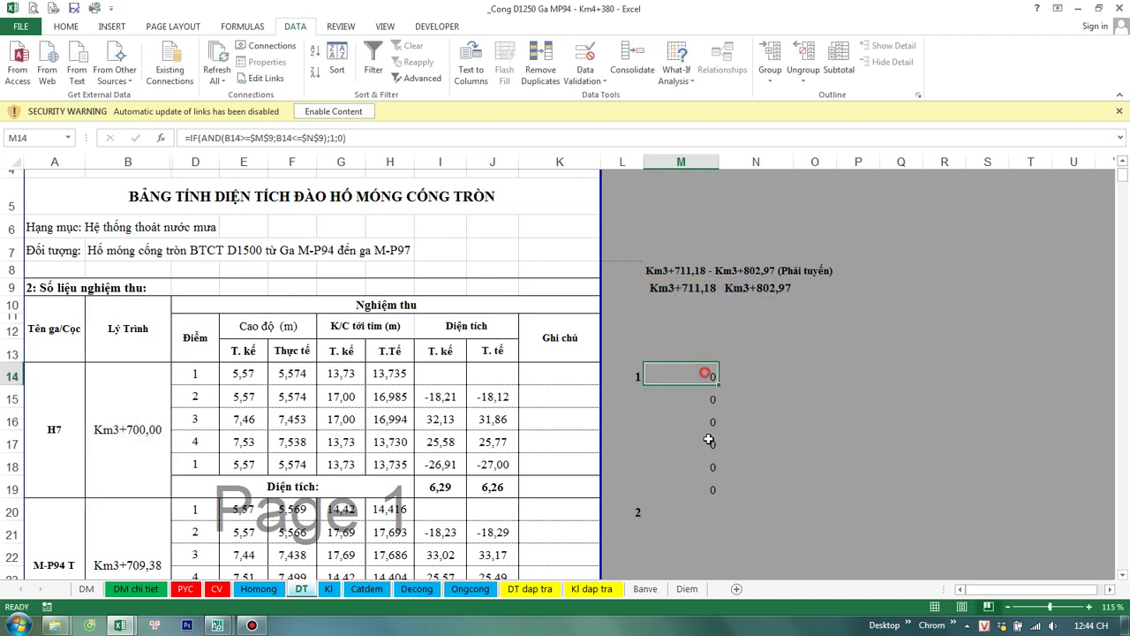
{"action": "left_click_drag", "start_coordinate": [718, 385], "coordinate": [724, 497]}
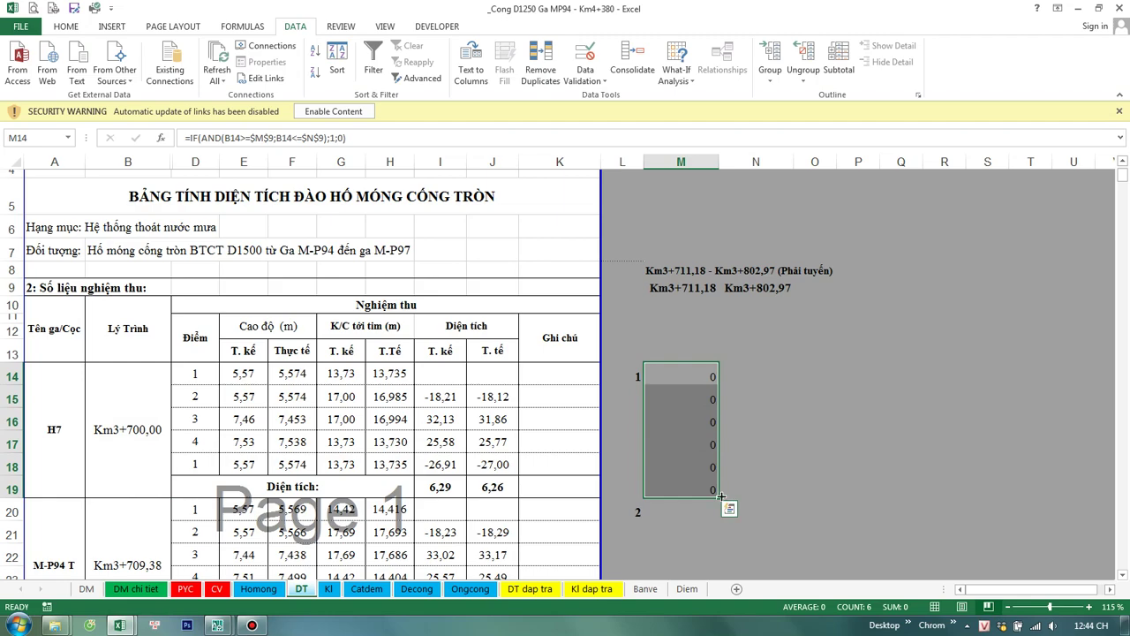
{"action": "double_click", "coordinate": [721, 497]}
{"action": "scroll", "coordinate": [719, 503], "scroll_direction": "down", "scroll_amount": 5}
{"action": "scroll", "coordinate": [719, 508], "scroll_direction": "down", "scroll_amount": 3}
{"action": "scroll", "coordinate": [722, 512], "scroll_direction": "down", "scroll_amount": 9}
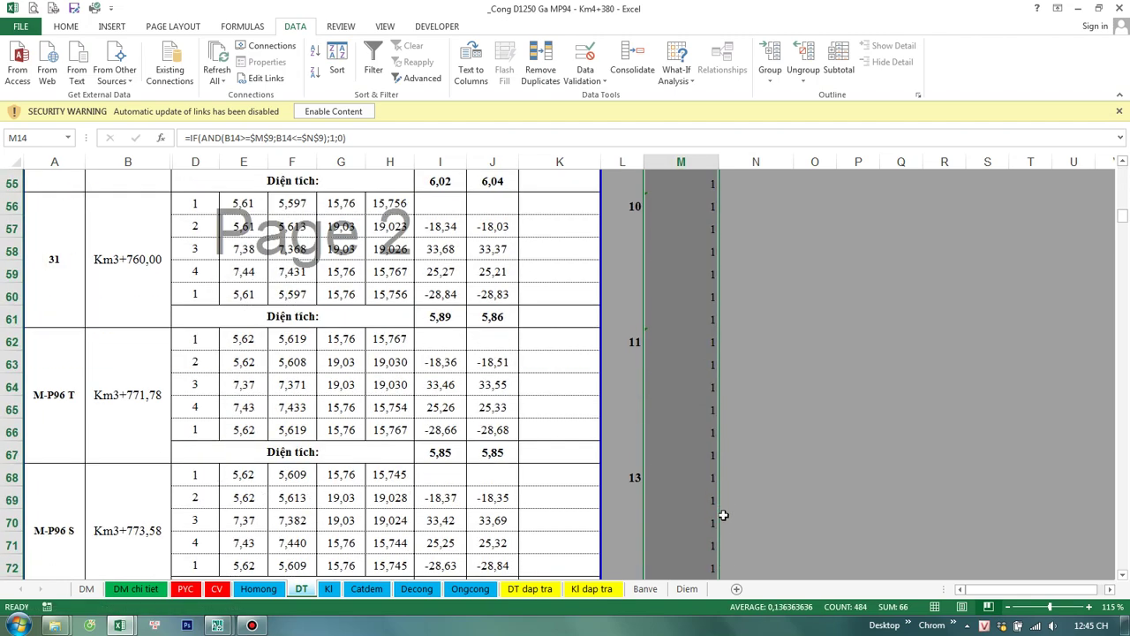
{"action": "scroll", "coordinate": [722, 514], "scroll_direction": "down", "scroll_amount": 5}
{"action": "mouse_move", "coordinate": [1124, 240]}
{"action": "left_mouse_down"}
{"action": "mouse_move", "coordinate": [1124, 563]}
{"action": "mouse_move", "coordinate": [1111, 560]}
{"action": "left_mouse_up"}
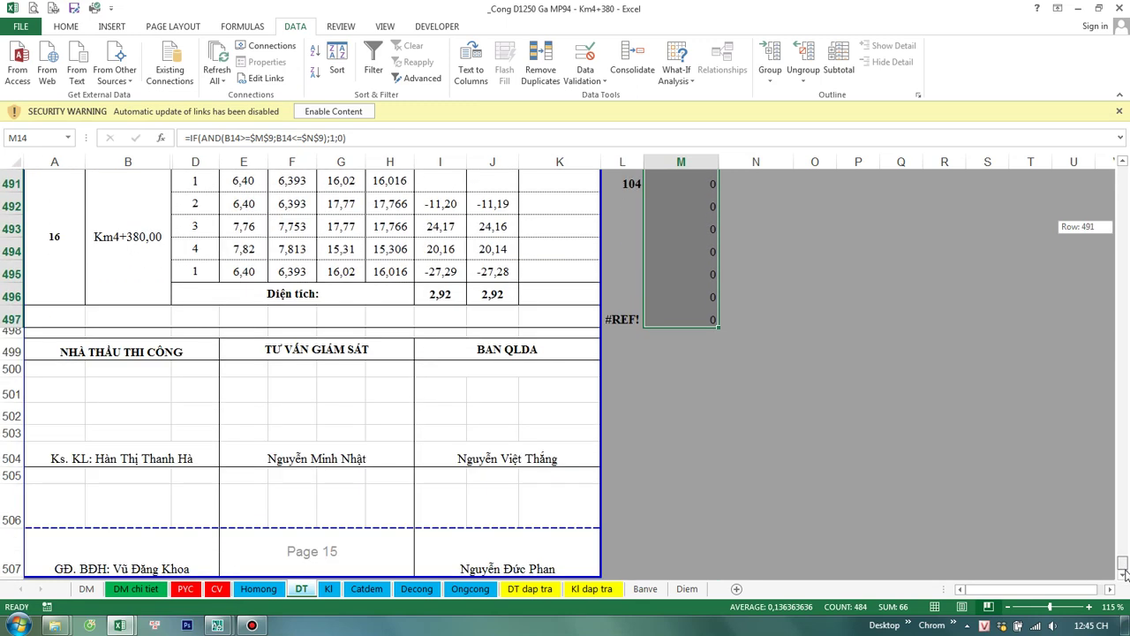
Step: Clear the #REF! error in L497 and select column M from M12 to the bottom
{"action": "left_click", "coordinate": [622, 320]}
{"action": "key", "text": "Delete"}
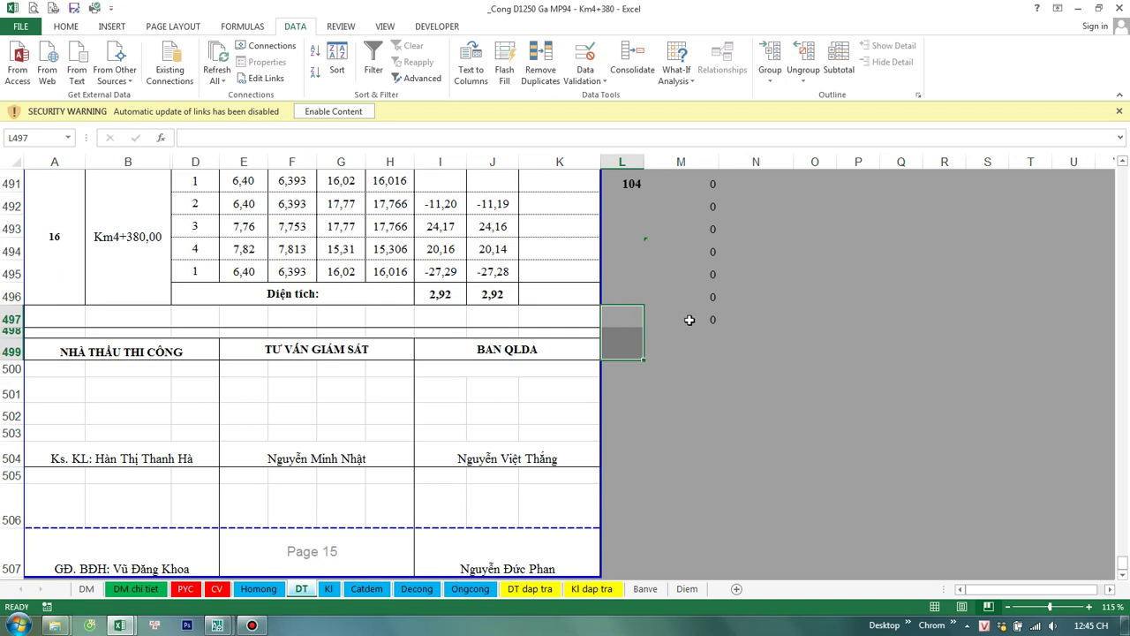
{"action": "left_click", "coordinate": [689, 319]}
{"action": "middle_click", "coordinate": [742, 437]}
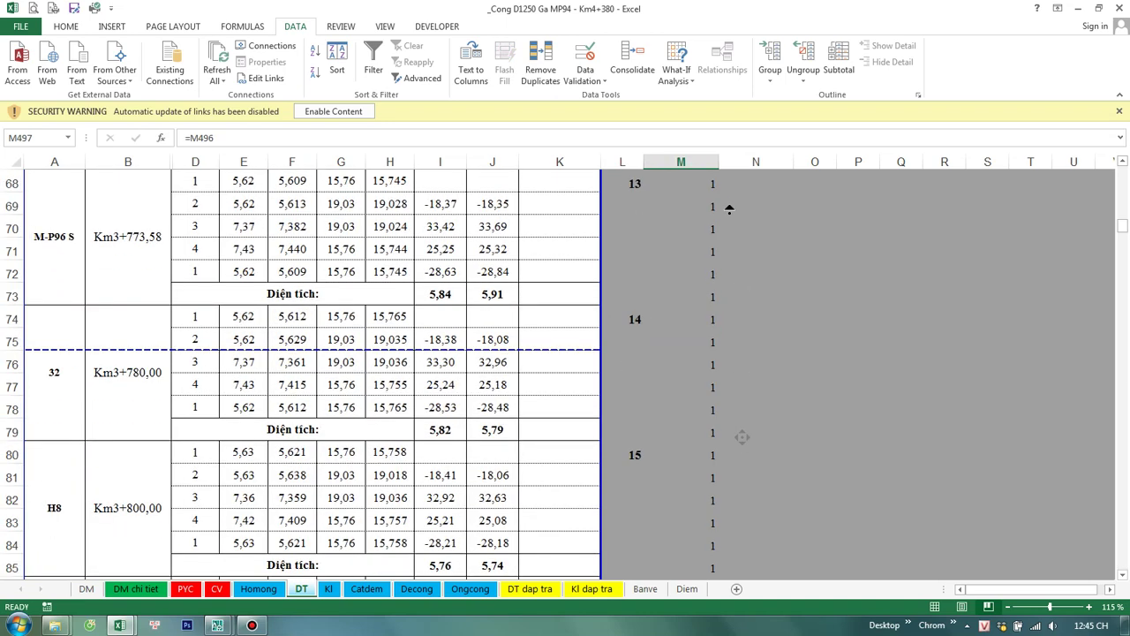
{"action": "left_click_drag", "start_coordinate": [713, 442], "coordinate": [707, 414]}
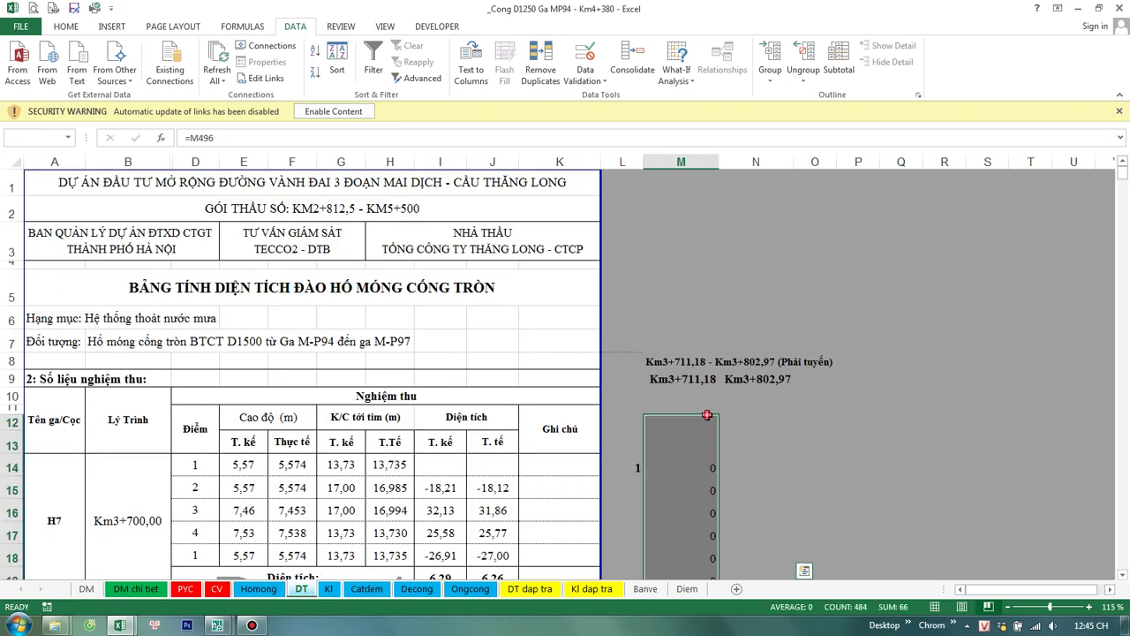
Step: Filter column M to keep only rows flagged 1 (67 of 485), then switch to Kl
{"action": "left_click", "coordinate": [373, 64]}
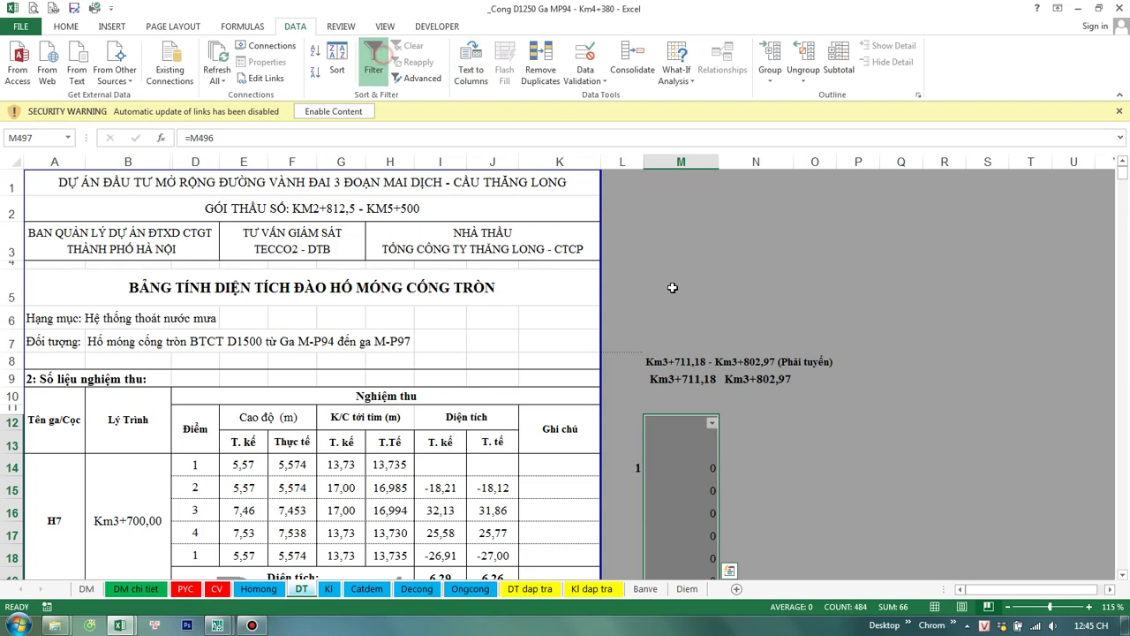
{"action": "scroll", "coordinate": [672, 287], "scroll_direction": "down", "scroll_amount": 1}
{"action": "left_click", "coordinate": [755, 398]}
{"action": "left_click", "coordinate": [712, 331]}
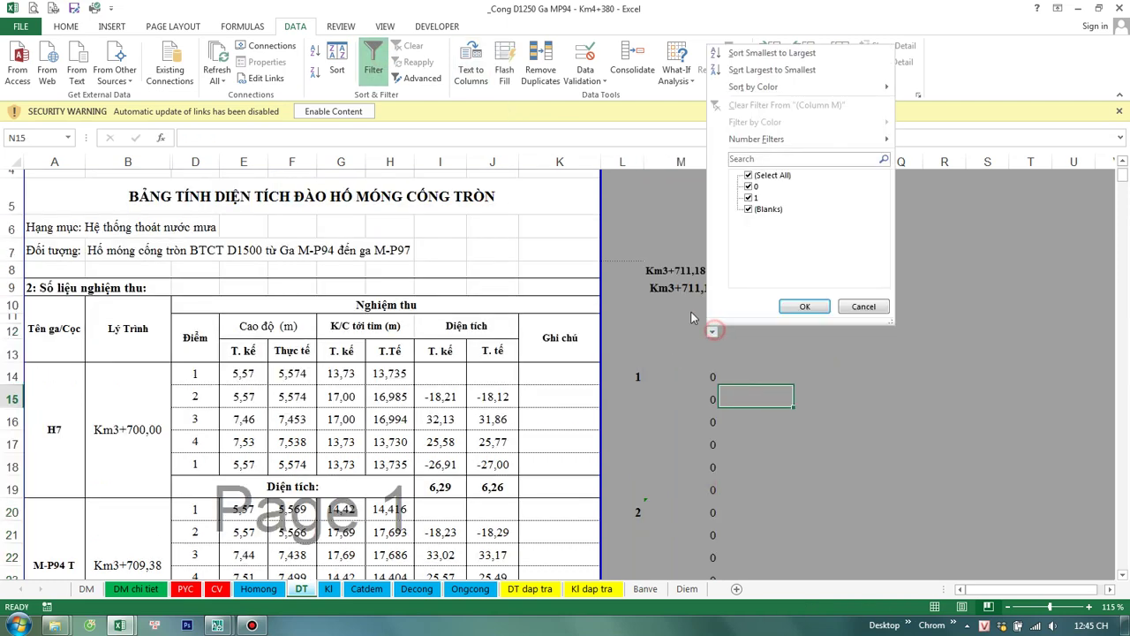
{"action": "left_click", "coordinate": [750, 187]}
{"action": "left_click", "coordinate": [804, 306]}
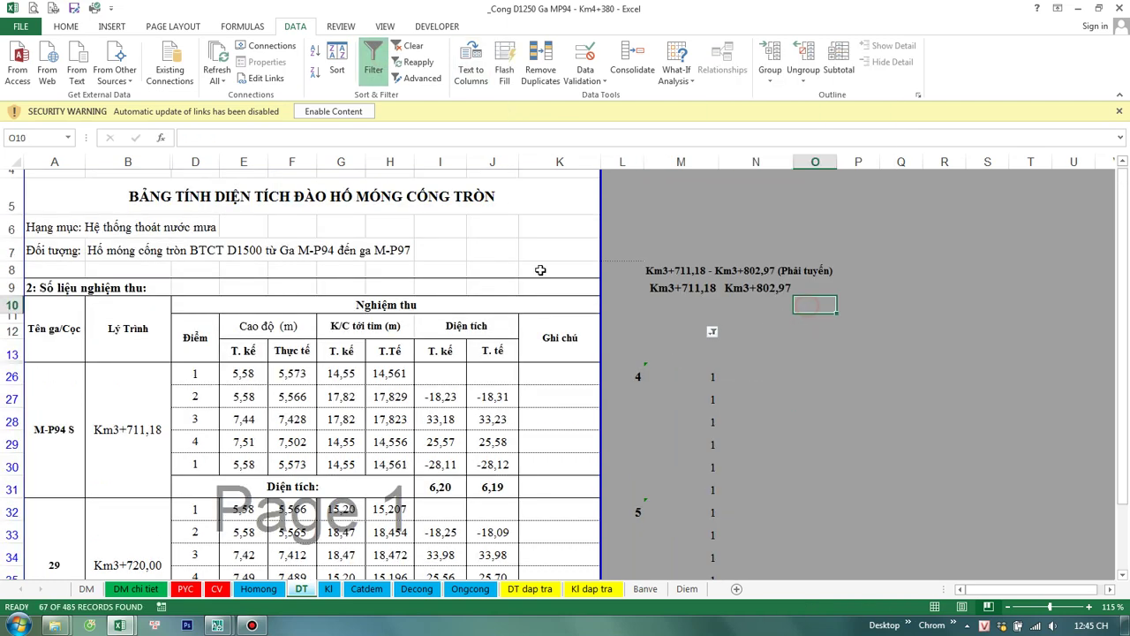
{"action": "scroll", "coordinate": [540, 269], "scroll_direction": "down", "scroll_amount": 3}
{"action": "scroll", "coordinate": [545, 329], "scroll_direction": "down", "scroll_amount": 3}
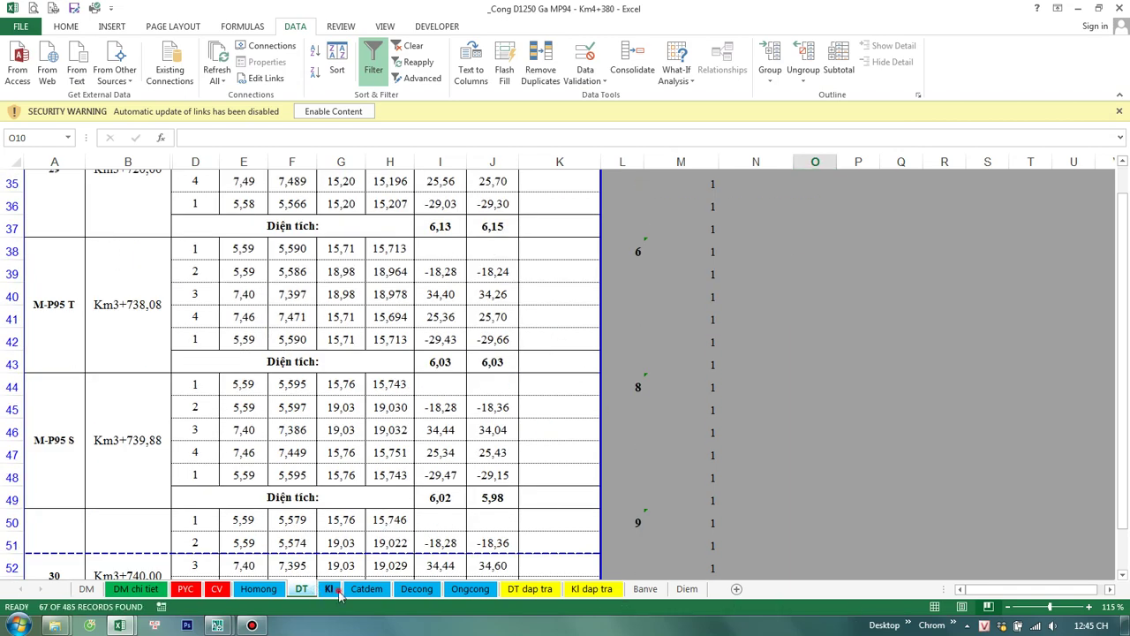
{"action": "left_click", "coordinate": [329, 589]}
{"action": "scroll", "coordinate": [764, 487], "scroll_direction": "up", "scroll_amount": 4}
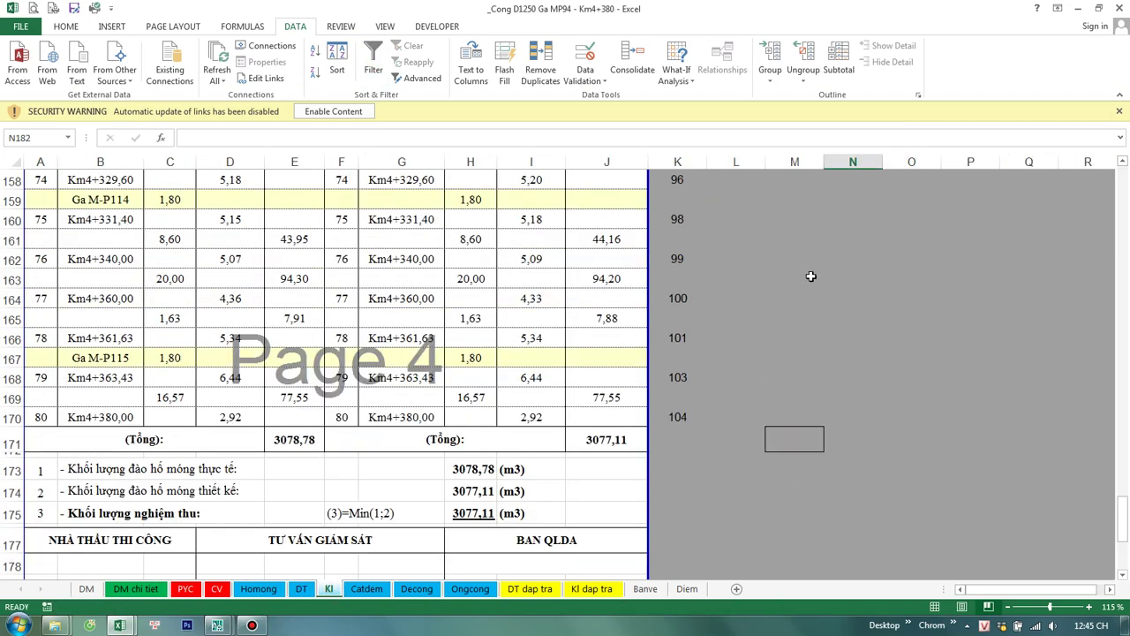
Step: Link Kl cell L7 to DT's chainage range text with =DT!M8
{"action": "left_click", "coordinate": [750, 313]}
{"action": "type", "text": "="}
{"action": "left_click", "coordinate": [310, 590]}
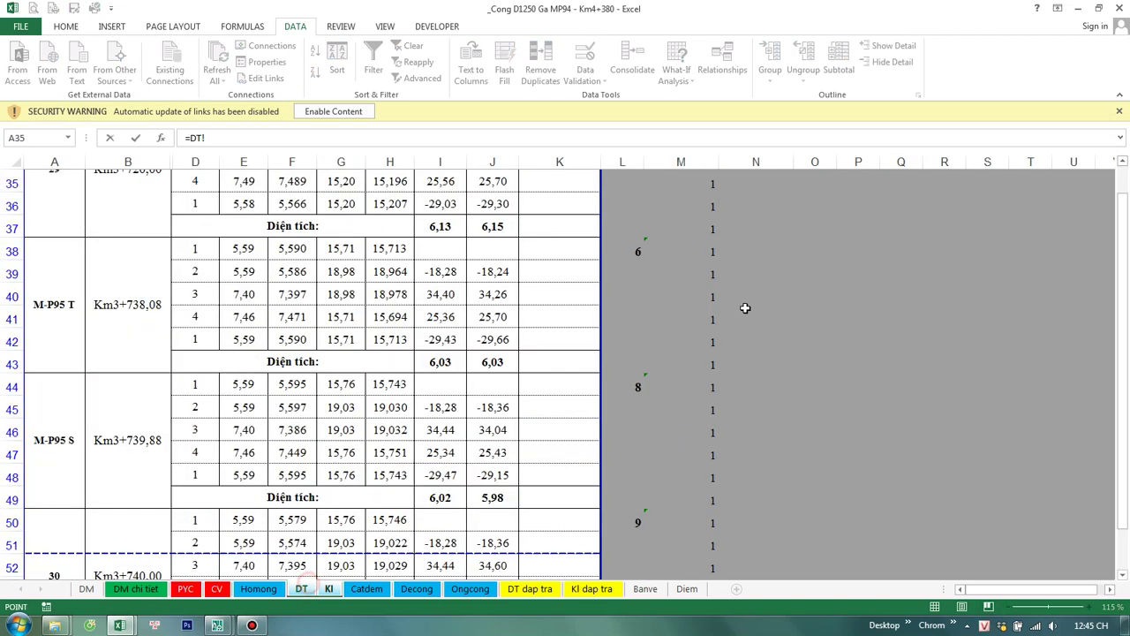
{"action": "scroll", "coordinate": [745, 308], "scroll_direction": "up", "scroll_amount": 10}
{"action": "left_click", "coordinate": [656, 272]}
{"action": "key", "text": "Return"}
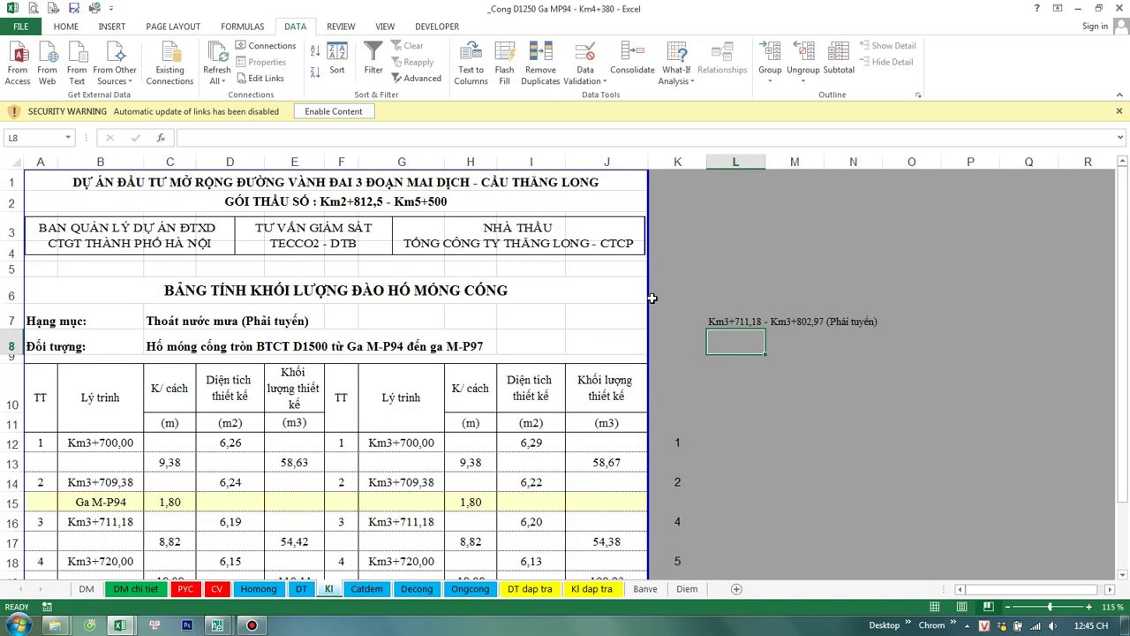
Step: Copy DT's start/end chainage formulas into Kl L8:M8 and widen columns L and M
{"action": "left_click", "coordinate": [301, 589]}
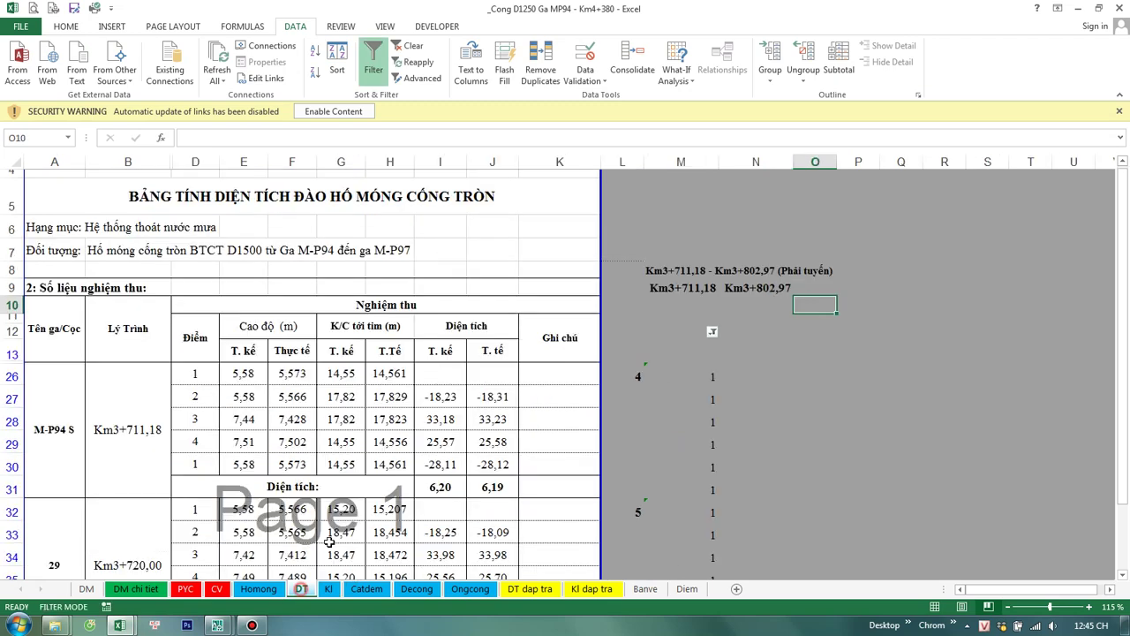
{"action": "scroll", "coordinate": [724, 331], "scroll_direction": "up", "scroll_amount": 5}
{"action": "mouse_move", "coordinate": [654, 381]}
{"action": "left_mouse_down"}
{"action": "mouse_move", "coordinate": [761, 400]}
{"action": "mouse_move", "coordinate": [758, 385]}
{"action": "left_mouse_up"}
{"action": "key", "text": "ctrl+c"}
{"action": "left_click", "coordinate": [329, 588]}
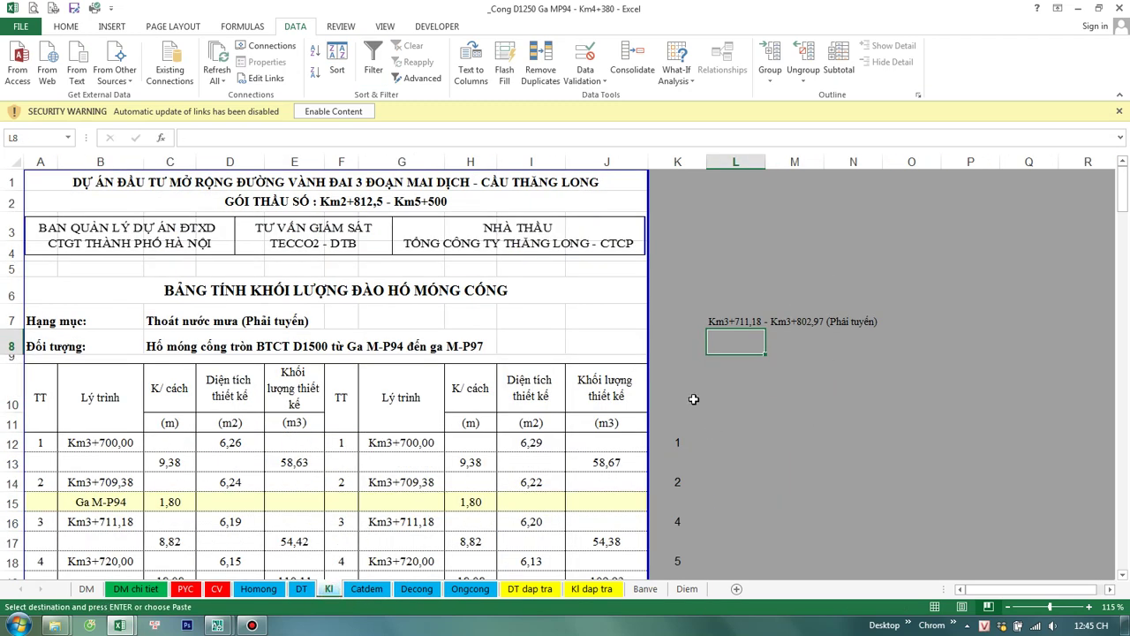
{"action": "key", "text": "ctrl+v"}
{"action": "double_click", "coordinate": [731, 346]}
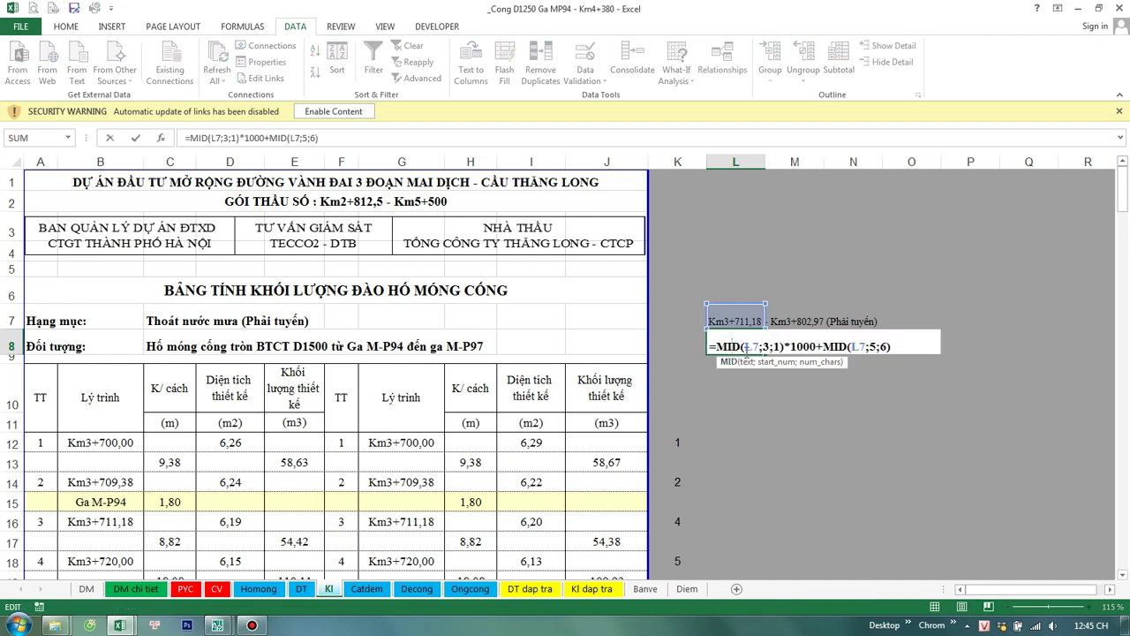
{"action": "key", "text": "Escape"}
{"action": "left_click_drag", "start_coordinate": [765, 162], "coordinate": [865, 162]}
{"action": "left_click", "coordinate": [803, 347]}
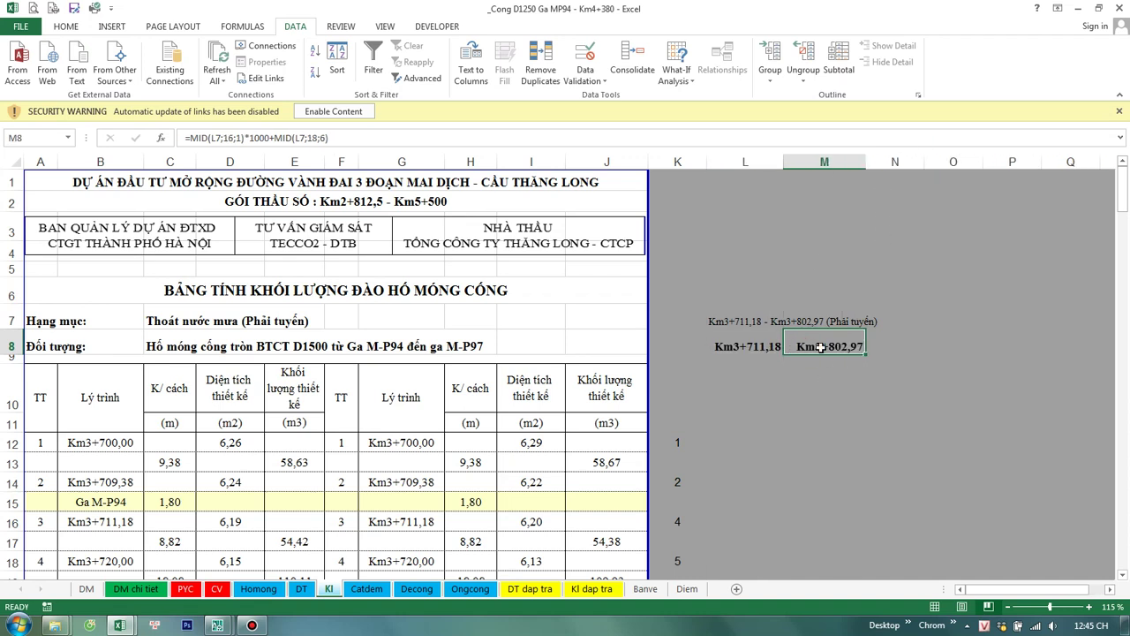
{"action": "double_click", "coordinate": [821, 346]}
{"action": "key", "text": "Escape"}
{"action": "left_click", "coordinate": [755, 439]}
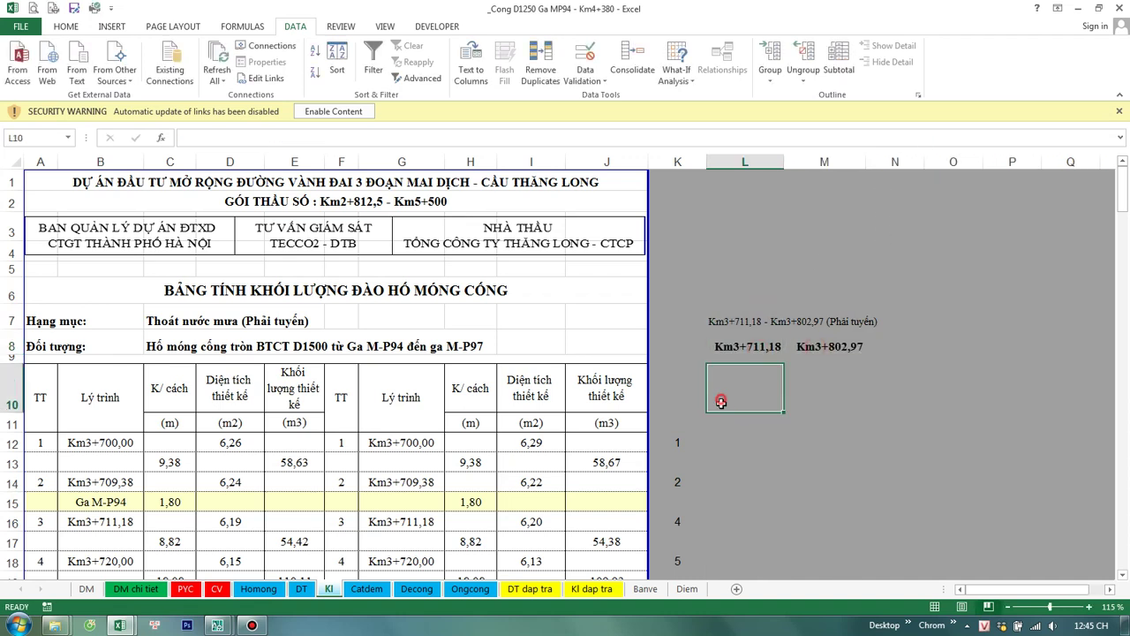
Step: Copy DT's in-range flag formula and paste it into Kl cell M12
{"action": "left_click", "coordinate": [303, 589]}
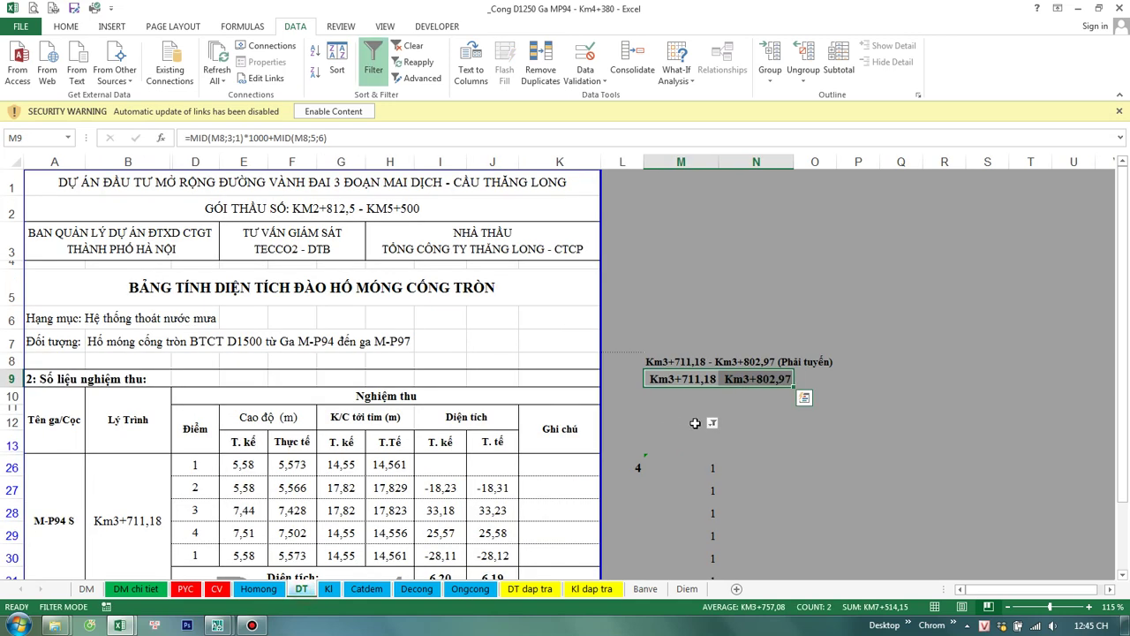
{"action": "left_click", "coordinate": [708, 466]}
{"action": "key", "text": "ctrl+c"}
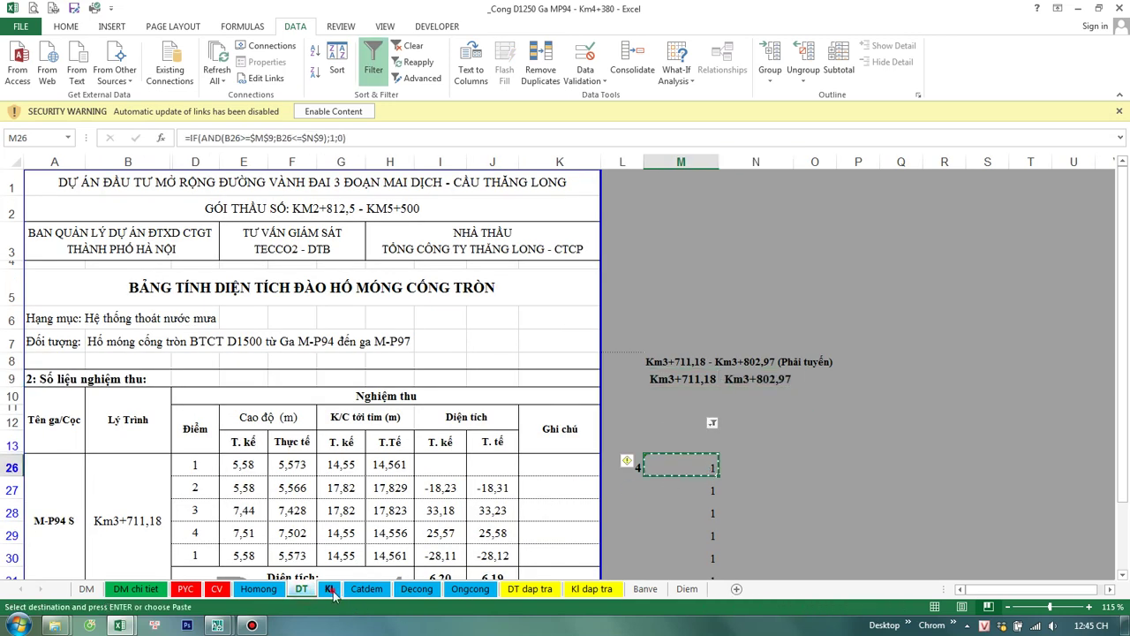
{"action": "left_click", "coordinate": [329, 590]}
{"action": "left_click", "coordinate": [303, 590]}
{"action": "left_click", "coordinate": [332, 591]}
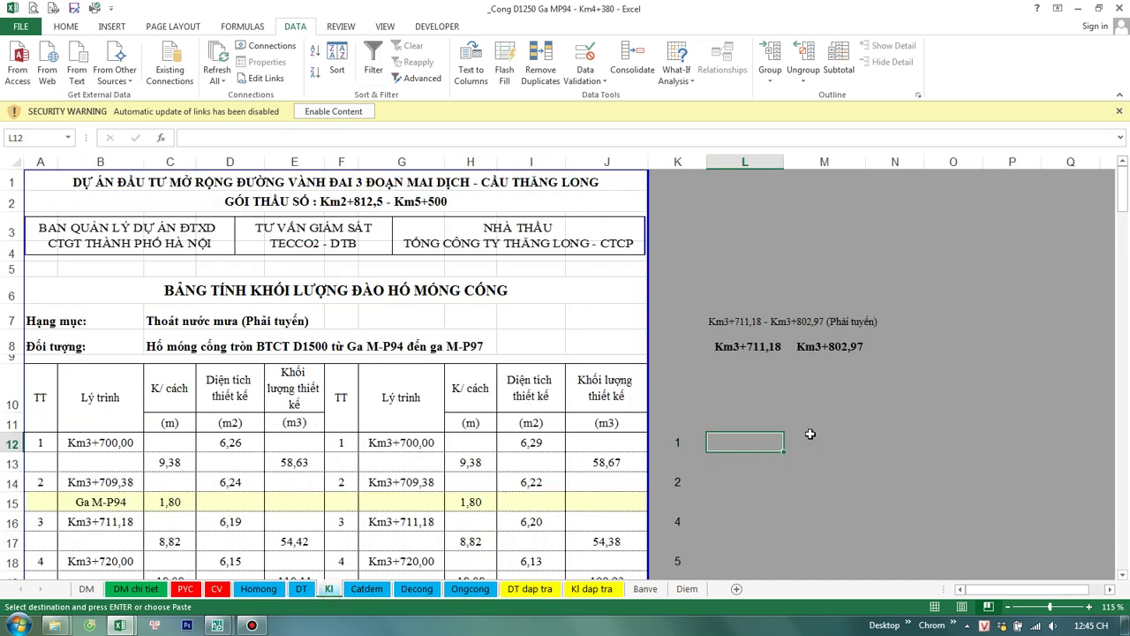
{"action": "left_click", "coordinate": [810, 439]}
{"action": "key", "text": "ctrl+v"}
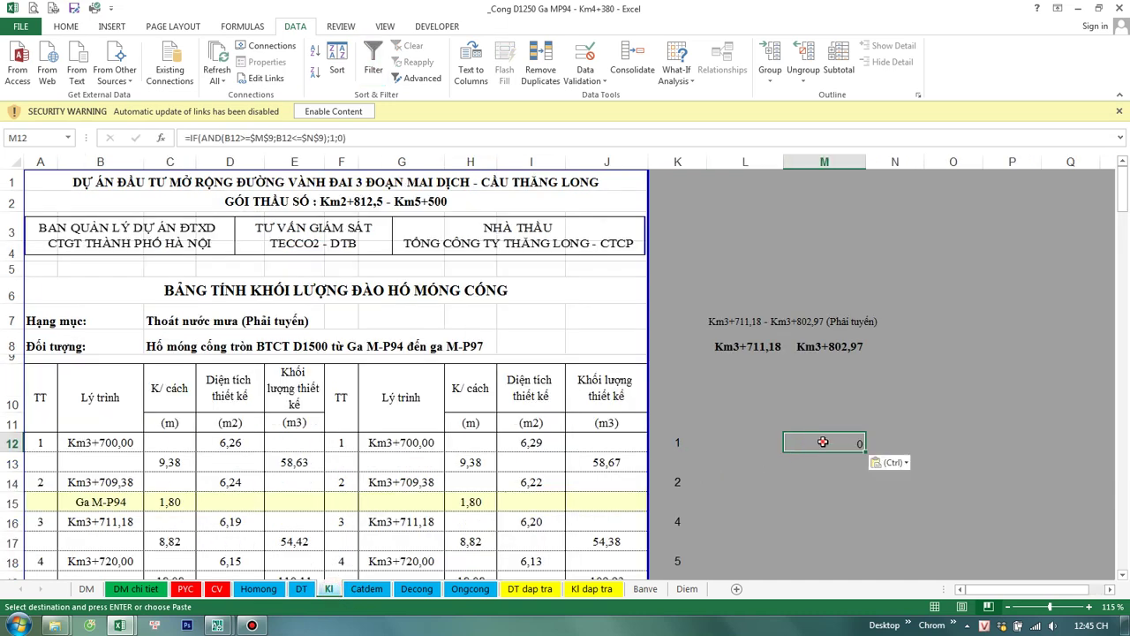
Step: Repoint M12's limits to L8 and M8, giving =IF(AND(B12>=$L$8;B12<=$M$8);1;0)
{"action": "double_click", "coordinate": [824, 444]}
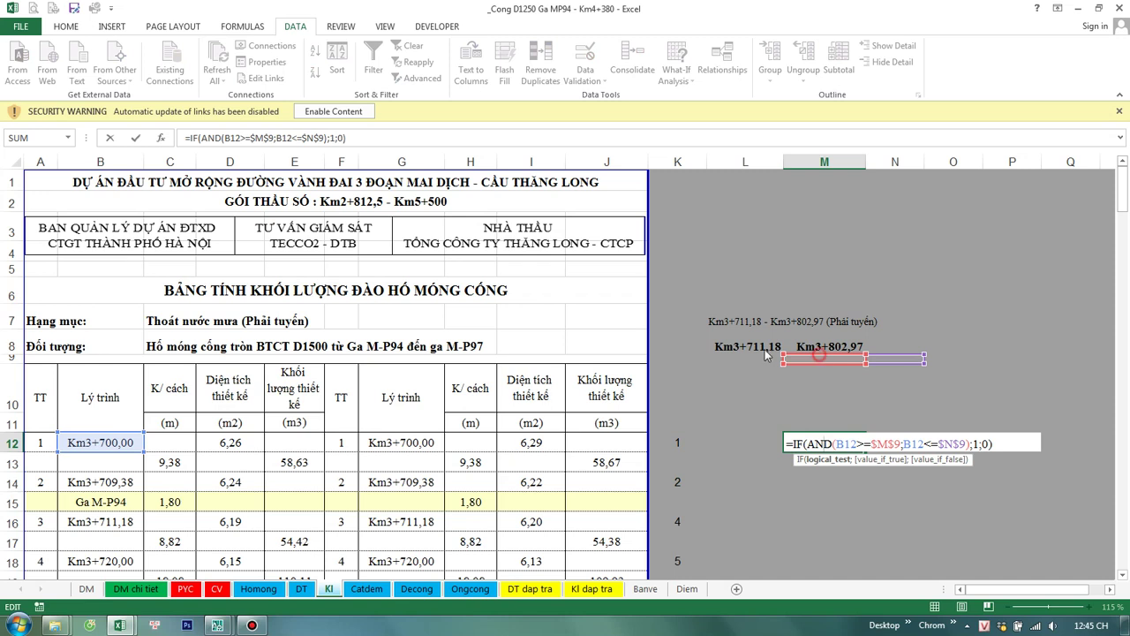
{"action": "left_click_drag", "start_coordinate": [821, 358], "coordinate": [744, 347]}
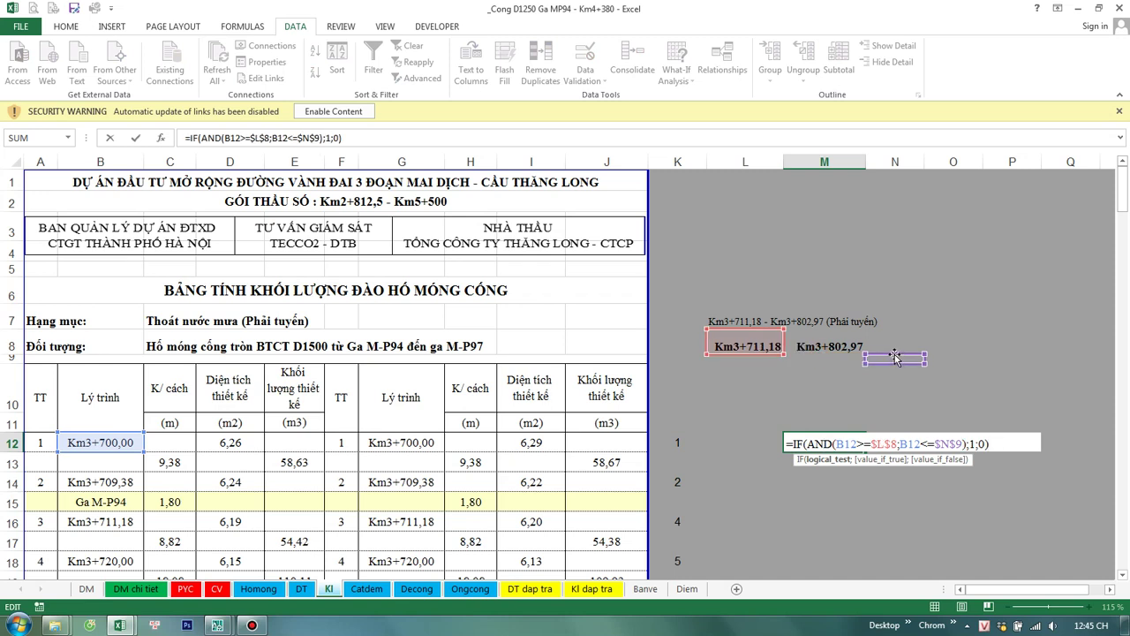
{"action": "left_click_drag", "start_coordinate": [894, 356], "coordinate": [824, 348]}
{"action": "key", "text": "Return"}
{"action": "double_click", "coordinate": [846, 442]}
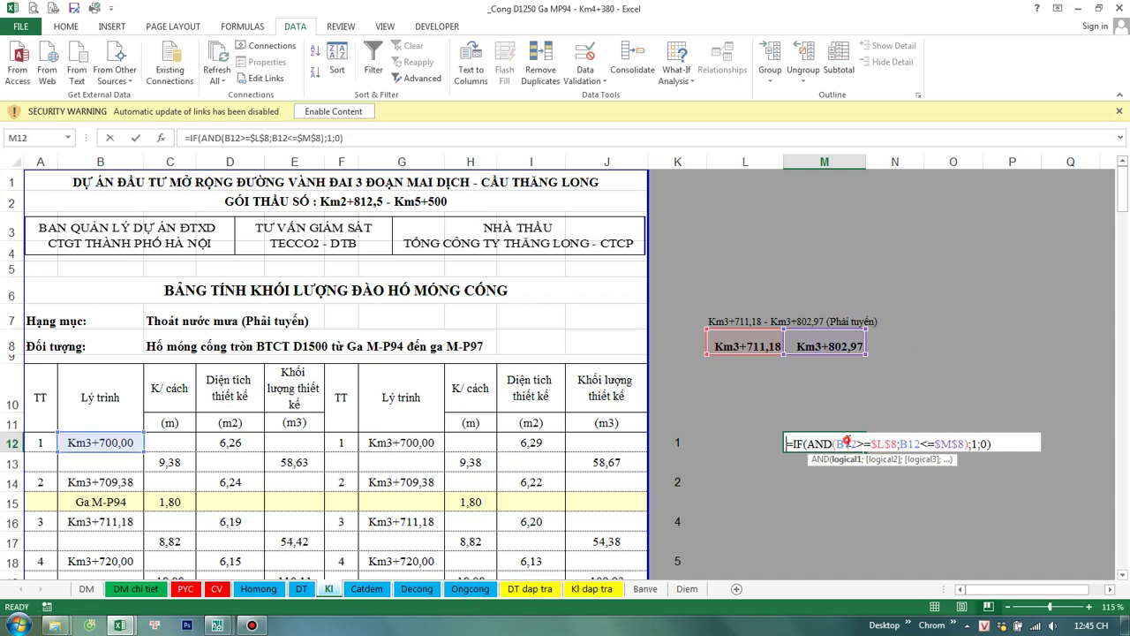
{"action": "key", "text": "ctrl+Return"}
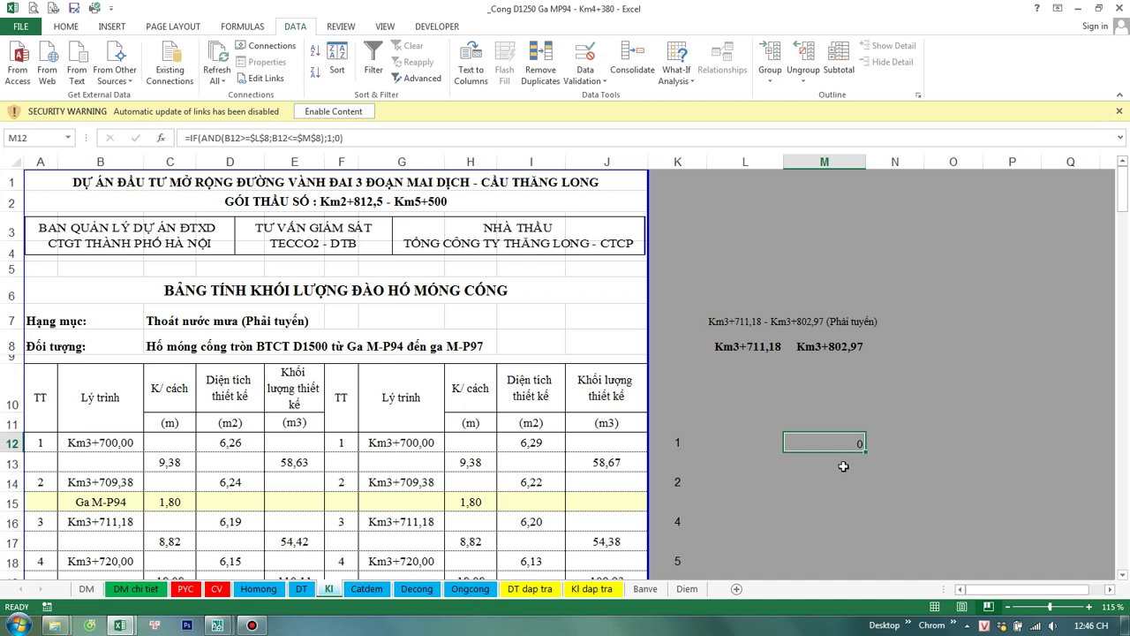
{"action": "double_click", "coordinate": [857, 442]}
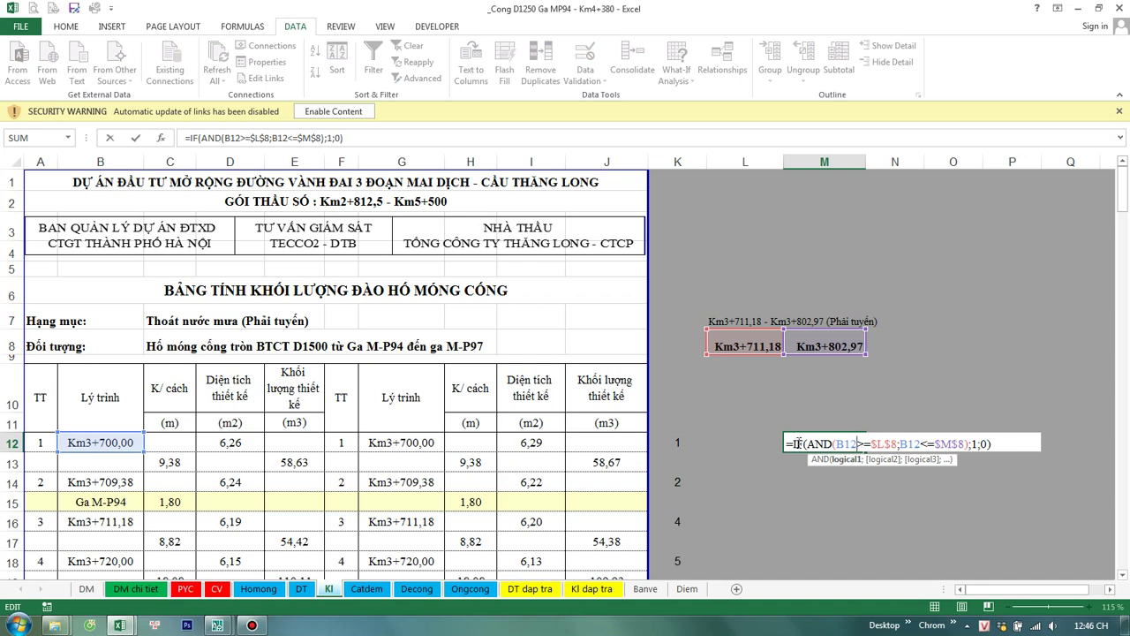
{"action": "key", "text": "Escape"}
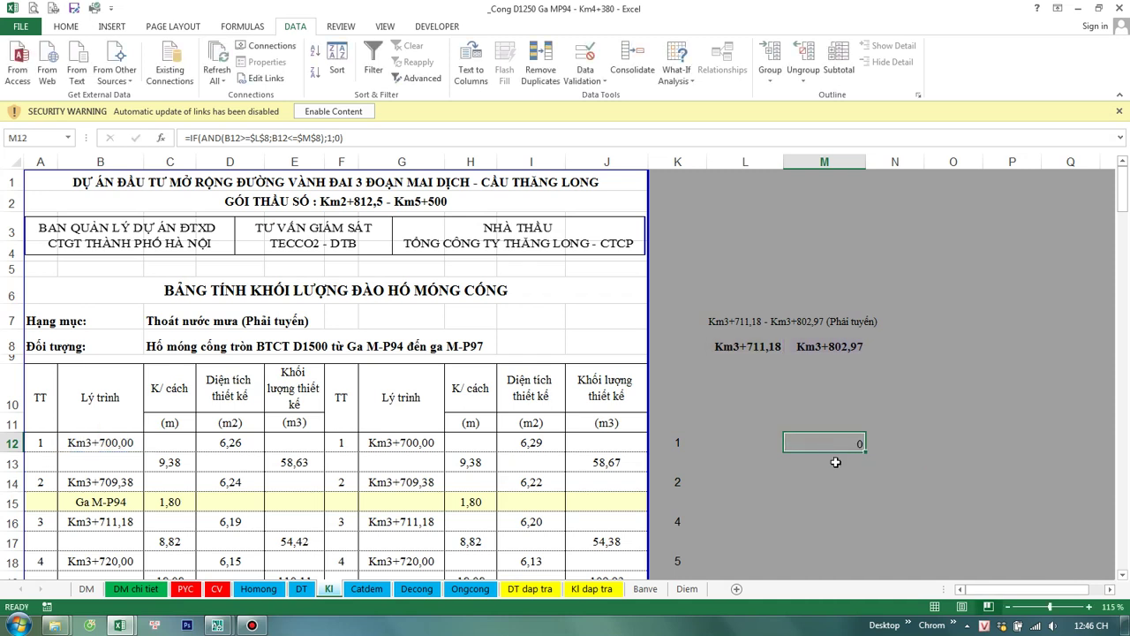
Step: Copy M12's flag formula into M11 and check its references there
{"action": "left_click", "coordinate": [835, 463]}
{"action": "type", "text": "="}
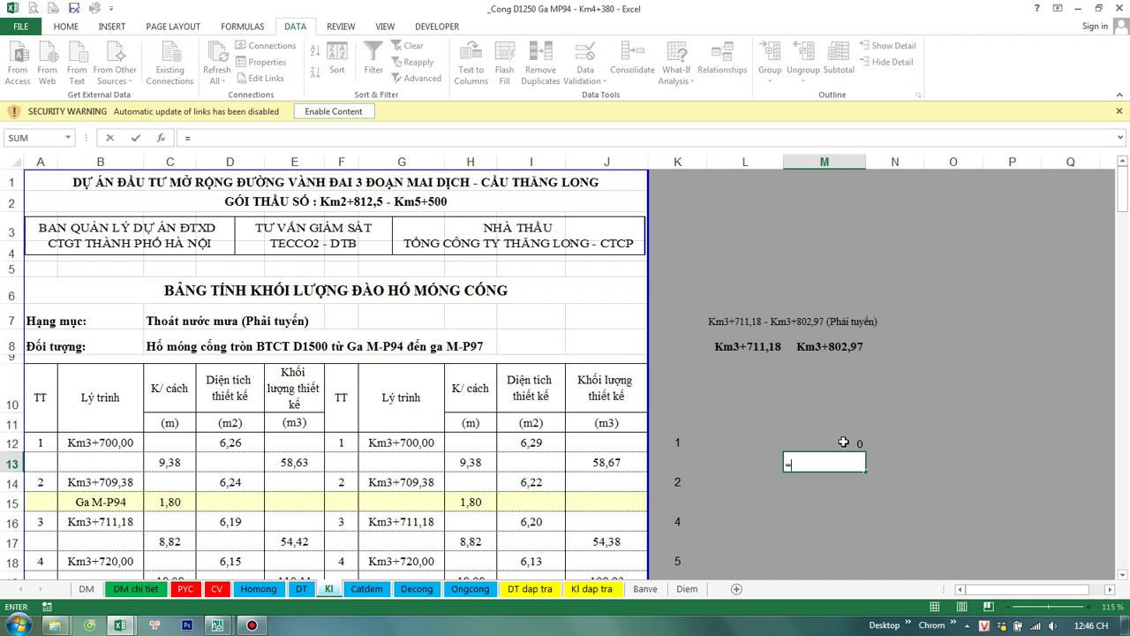
{"action": "key", "text": "Escape"}
{"action": "double_click", "coordinate": [843, 442]}
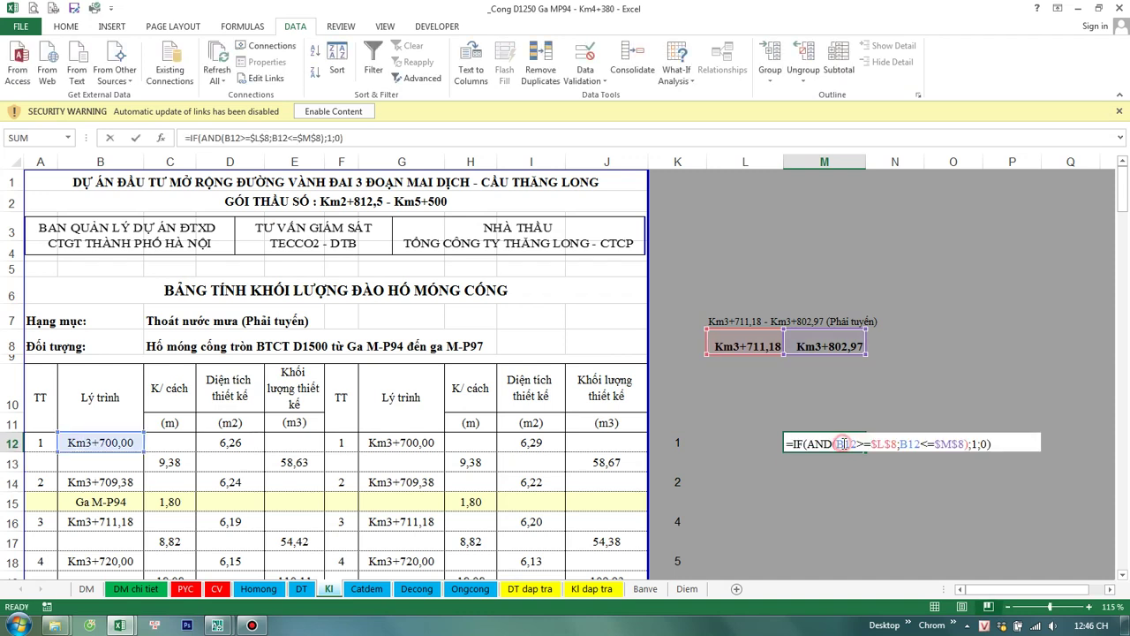
{"action": "key", "text": "Escape"}
{"action": "double_click", "coordinate": [843, 443]}
{"action": "key", "text": "Escape"}
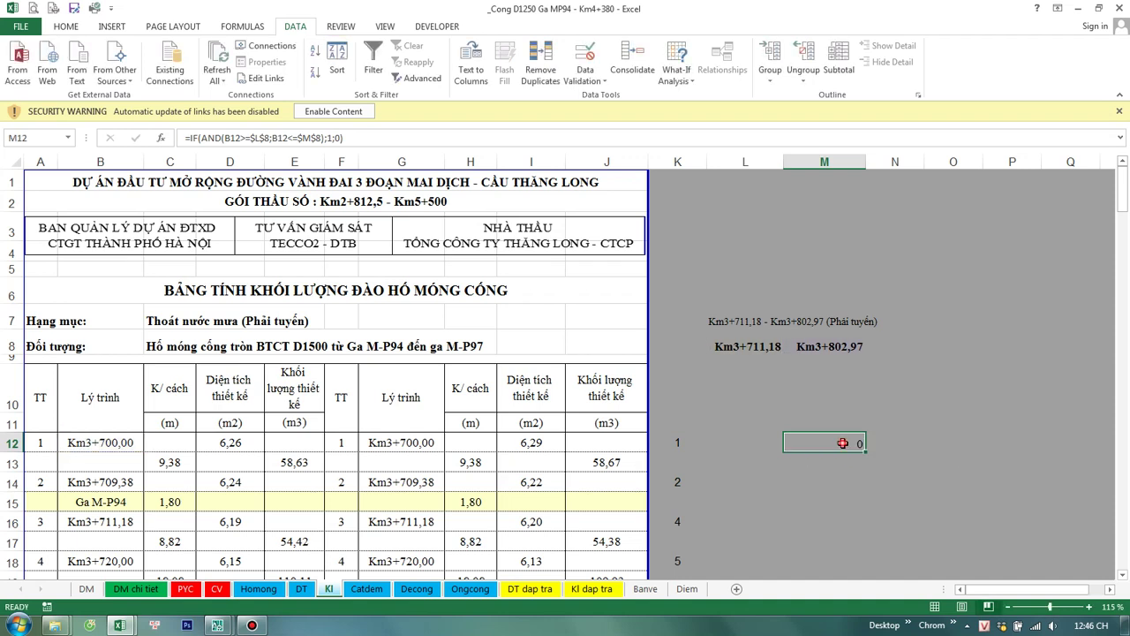
{"action": "key", "text": "ctrl+c"}
{"action": "left_click", "coordinate": [841, 423]}
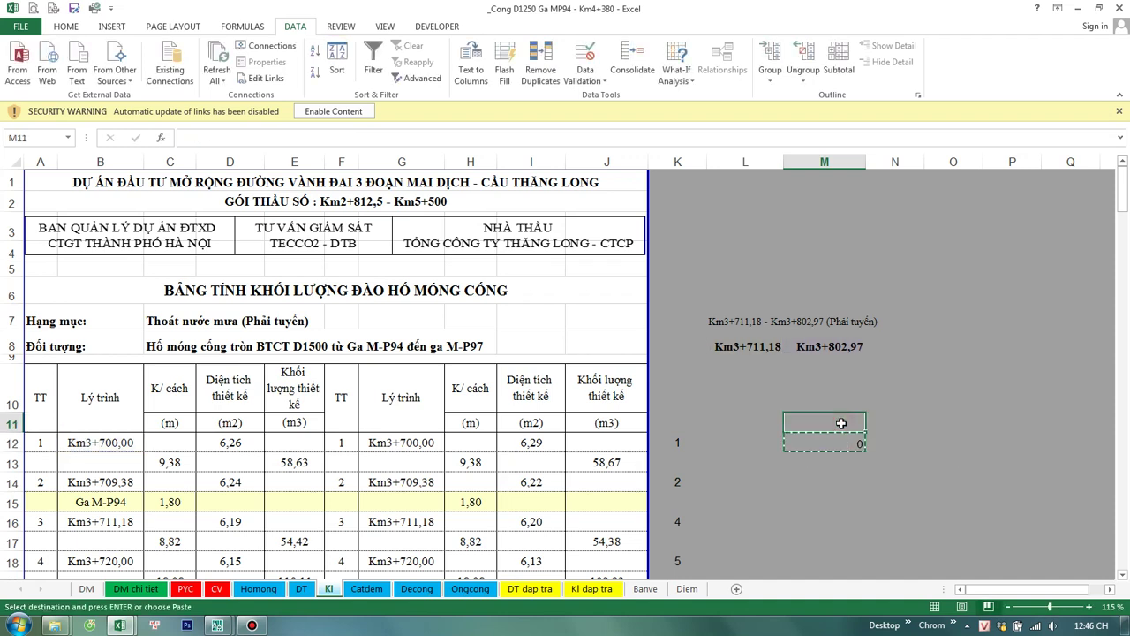
{"action": "key", "text": "Return"}
{"action": "left_click", "coordinate": [845, 442]}
{"action": "type", "text": "="}
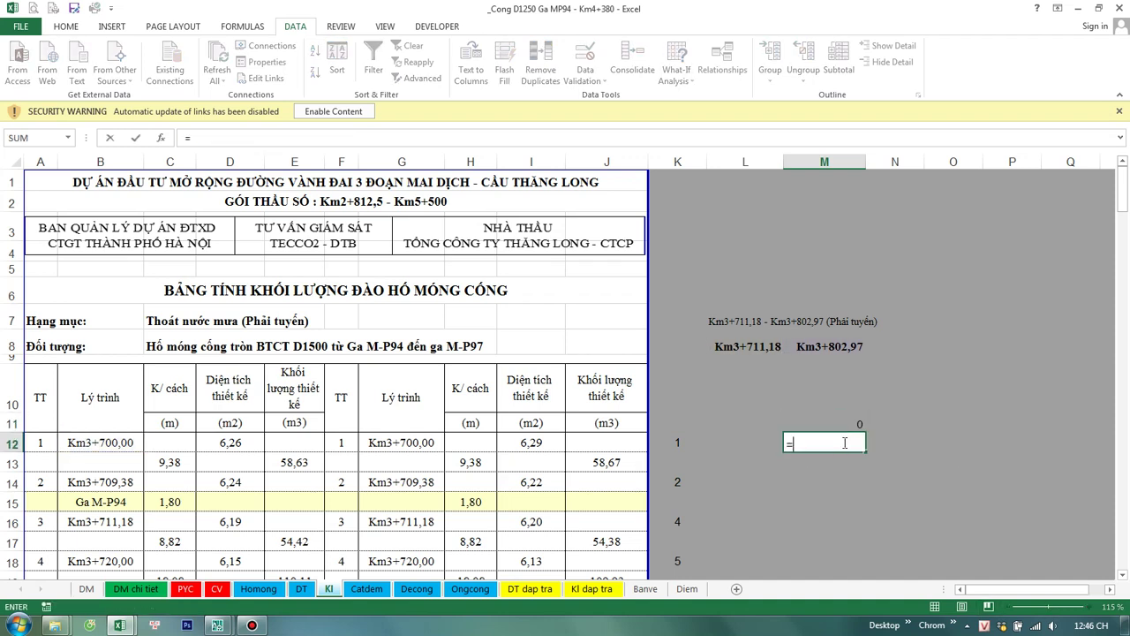
{"action": "left_click", "coordinate": [850, 425]}
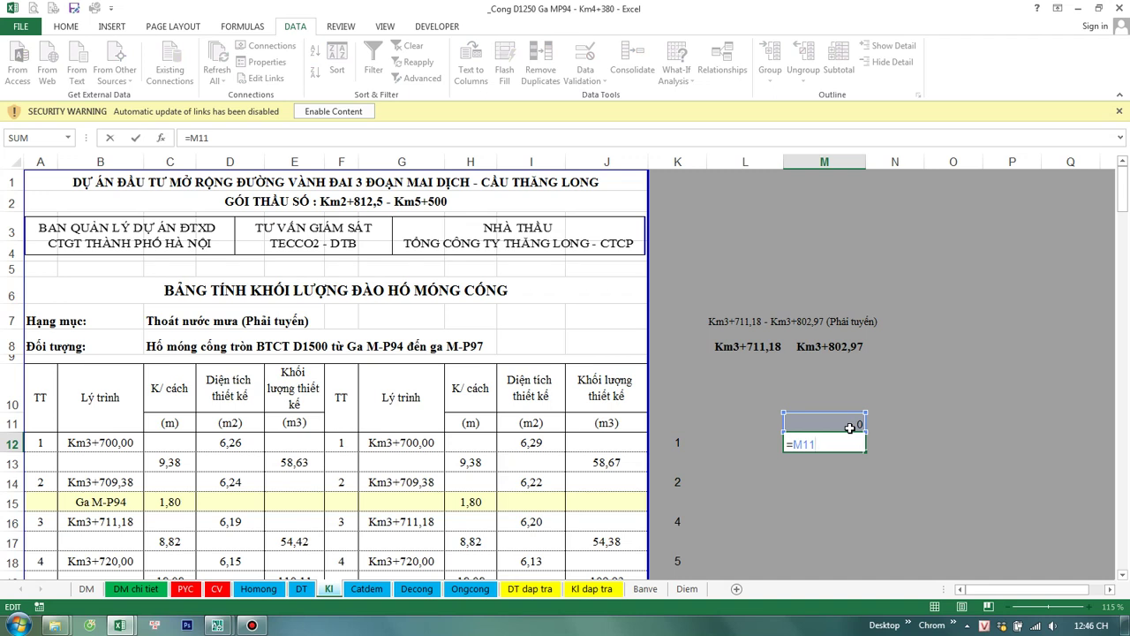
{"action": "key", "text": "Escape"}
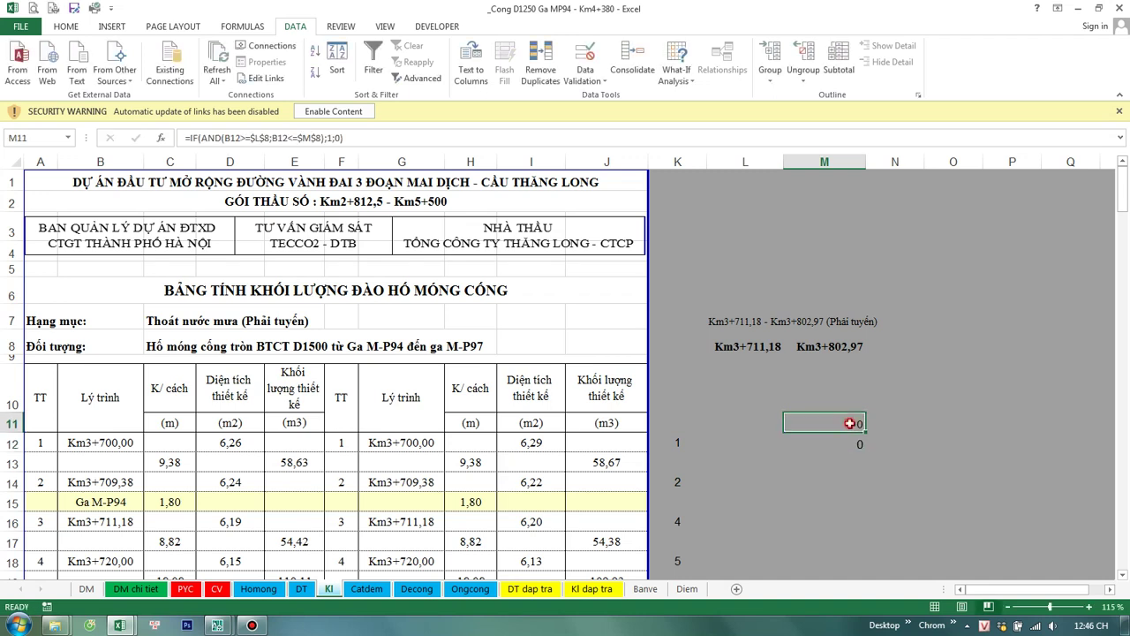
{"action": "double_click", "coordinate": [845, 424]}
{"action": "key", "text": "Escape"}
{"action": "double_click", "coordinate": [852, 425]}
{"action": "key", "text": "Escape"}
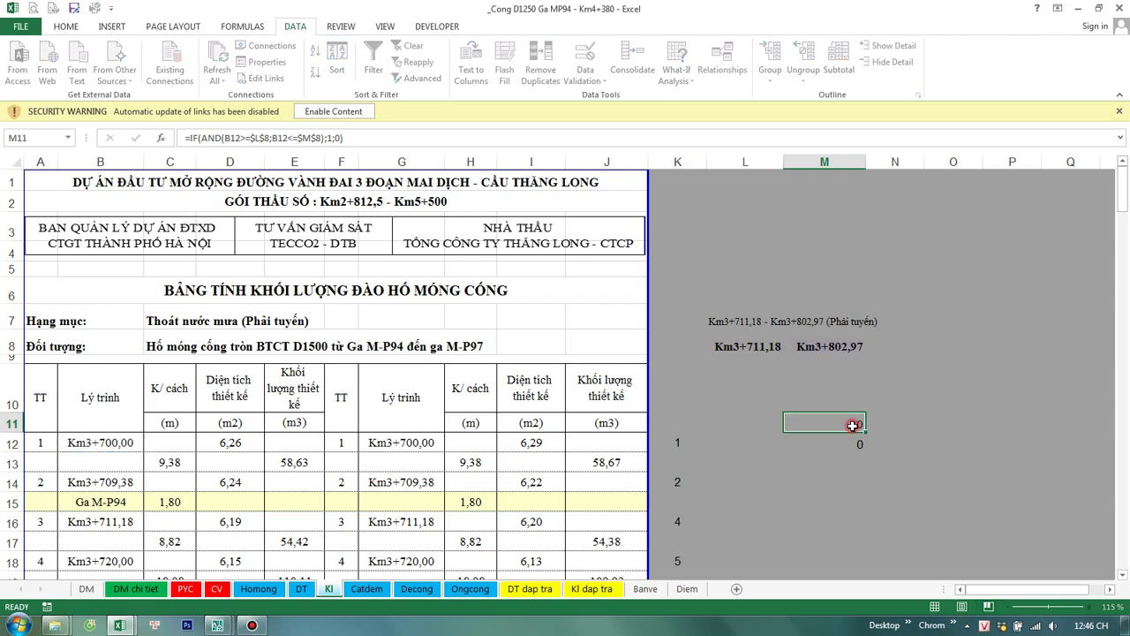
Step: Paste M11's flag formula back into M12, verify it, and copy M12's formula
{"action": "key", "text": "ctrl+c"}
{"action": "left_click", "coordinate": [847, 439]}
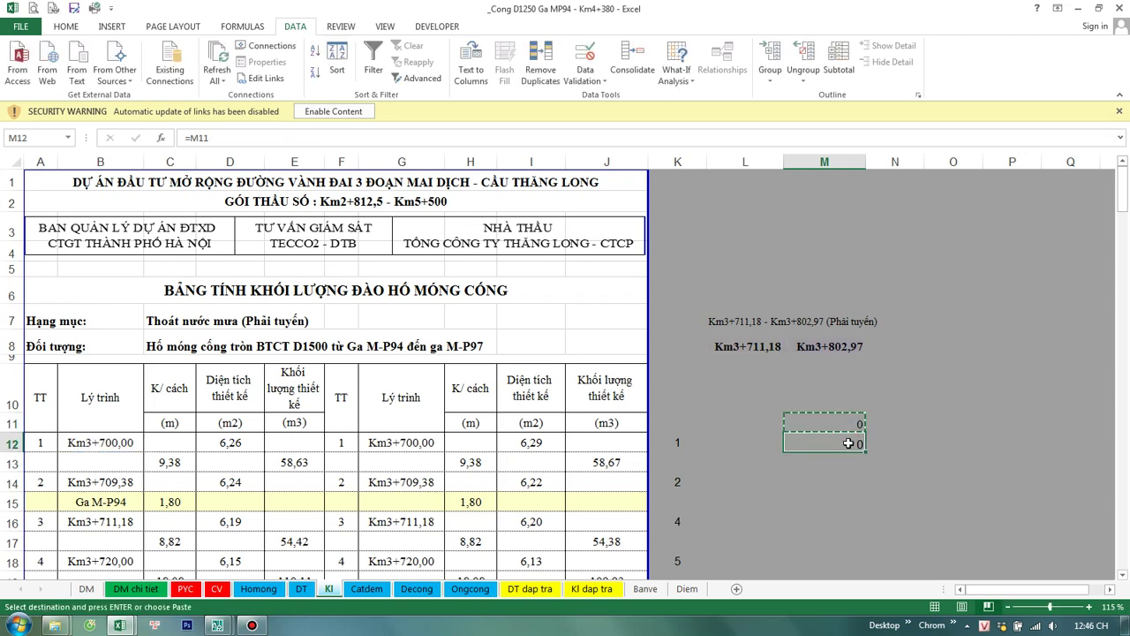
{"action": "key", "text": "Return"}
{"action": "double_click", "coordinate": [841, 443]}
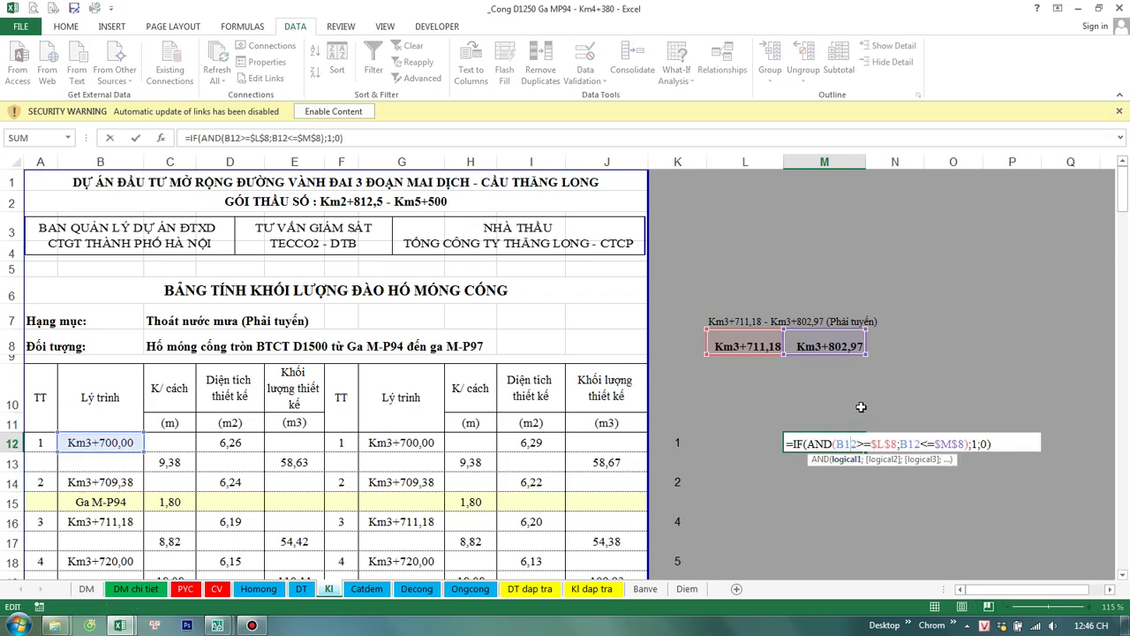
{"action": "scroll", "coordinate": [861, 407], "scroll_direction": "down", "scroll_amount": 2}
{"action": "key", "text": "Escape"}
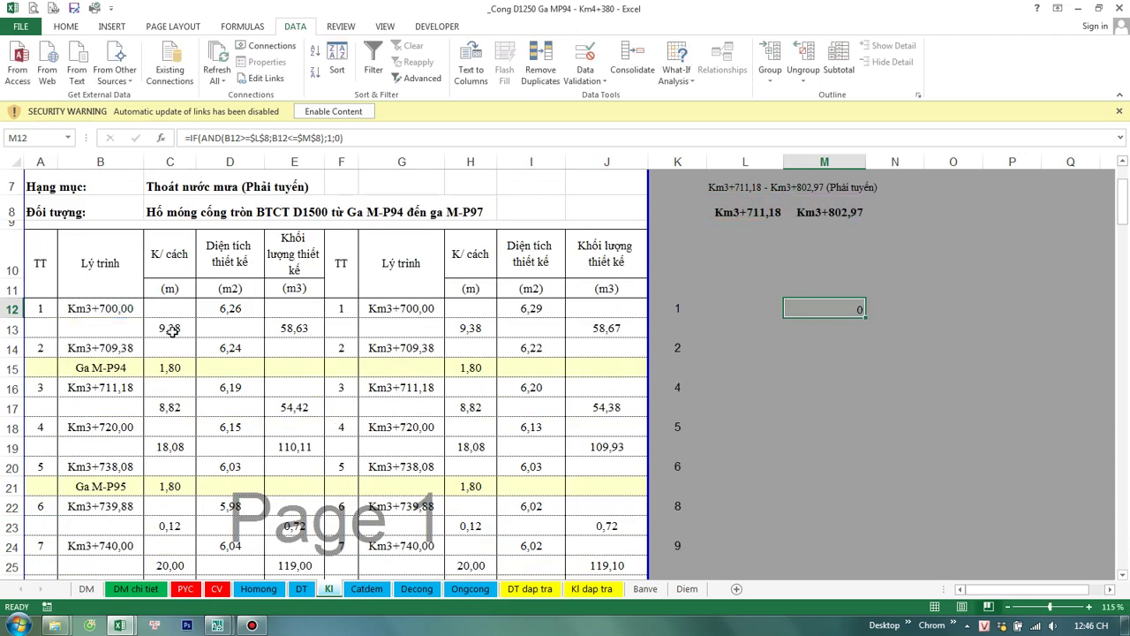
{"action": "left_click_drag", "start_coordinate": [172, 329], "coordinate": [856, 326]}
{"action": "left_click", "coordinate": [856, 327]}
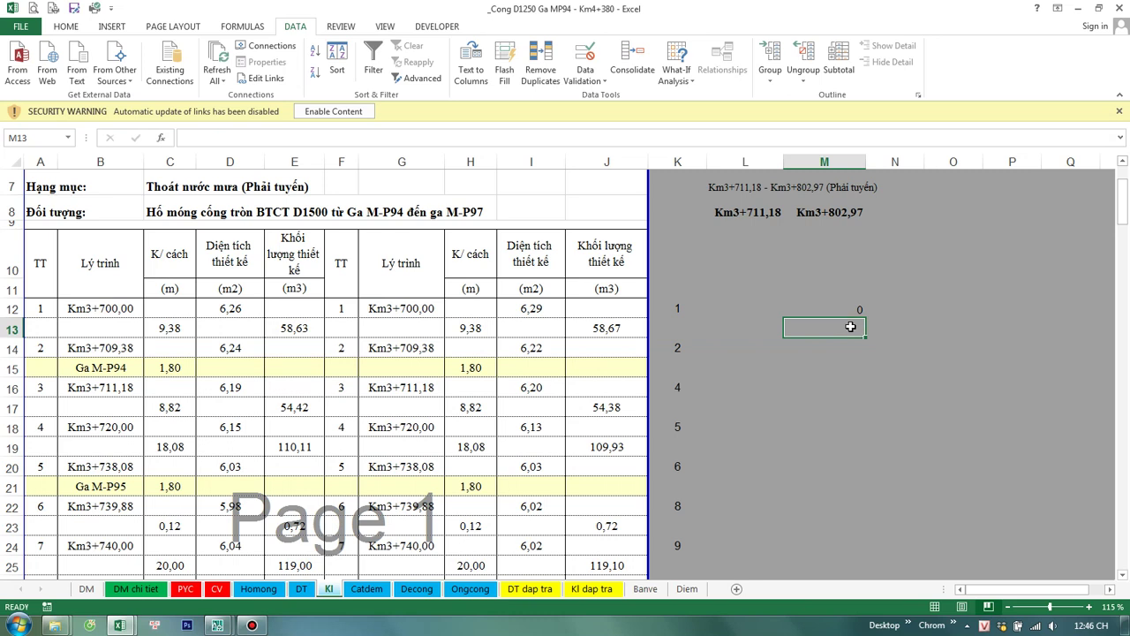
{"action": "left_click", "coordinate": [853, 308]}
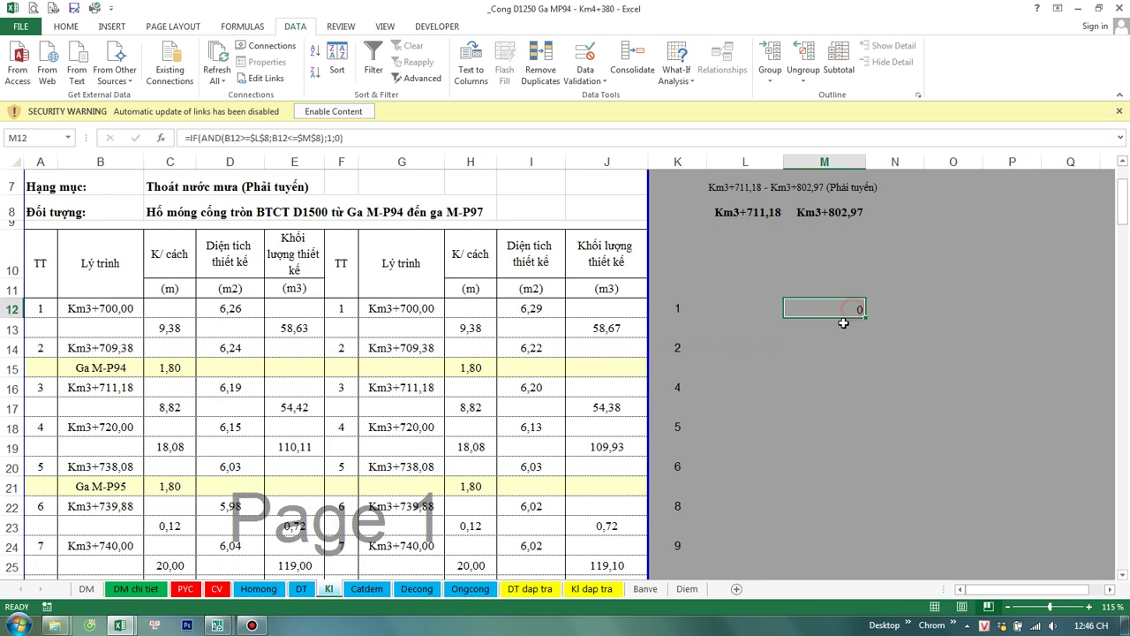
{"action": "key", "text": "ctrl+c"}
{"action": "left_click", "coordinate": [13, 348]}
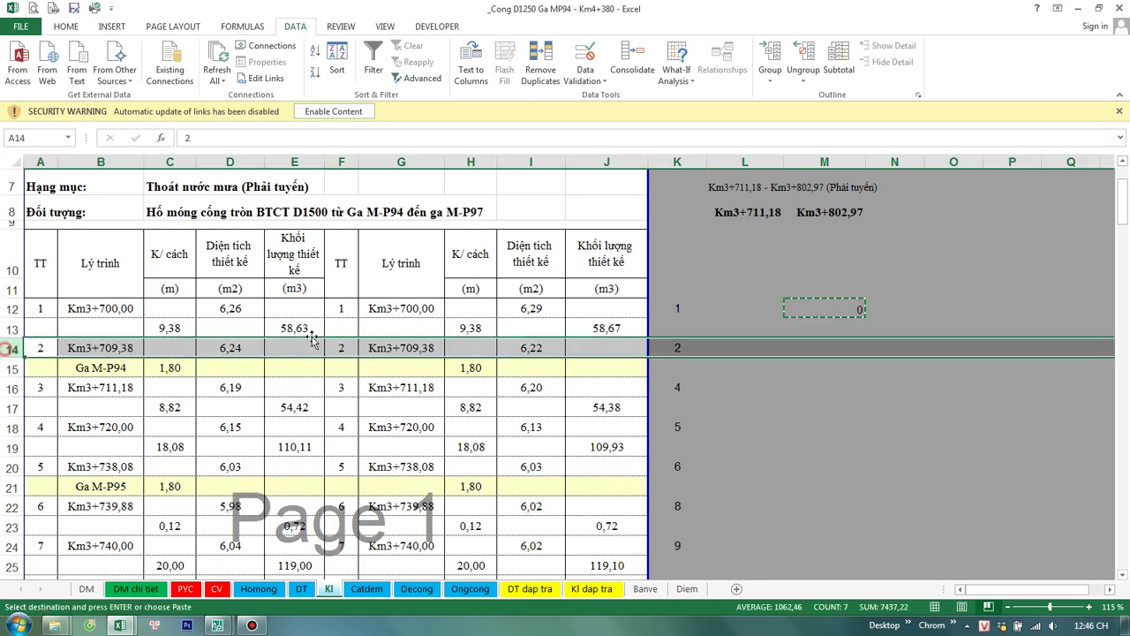
Step: Paste the flag formula into M14 and M13 on the Kl sheet and check their references
{"action": "left_click", "coordinate": [836, 350]}
{"action": "key", "text": "ctrl+v"}
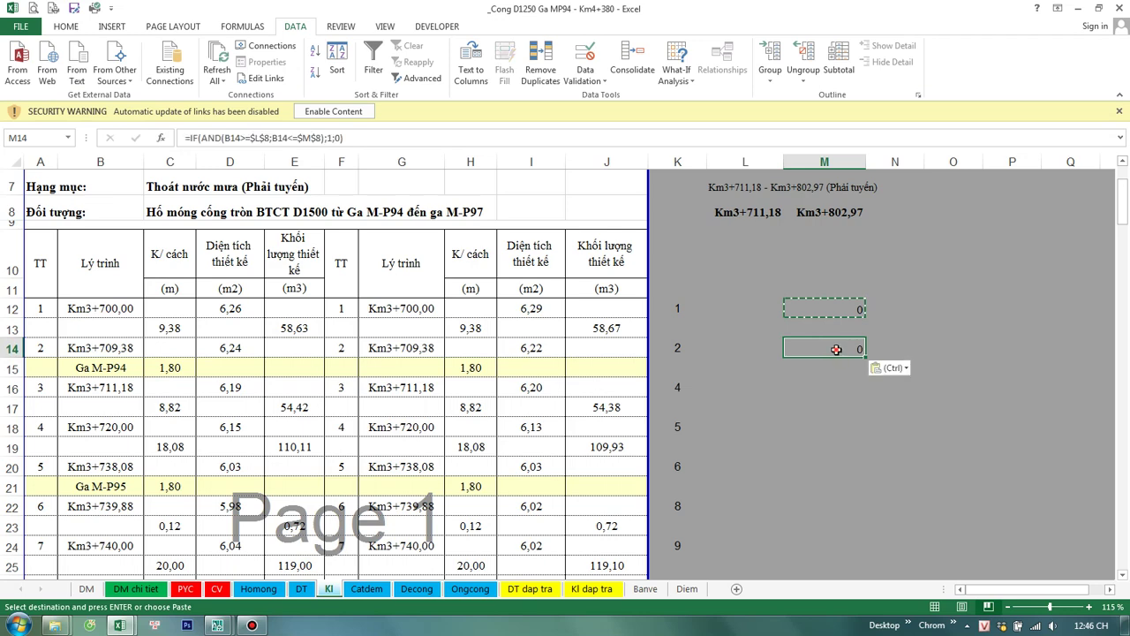
{"action": "key", "text": "Escape"}
{"action": "left_click", "coordinate": [844, 331]}
{"action": "key", "text": "ctrl+v"}
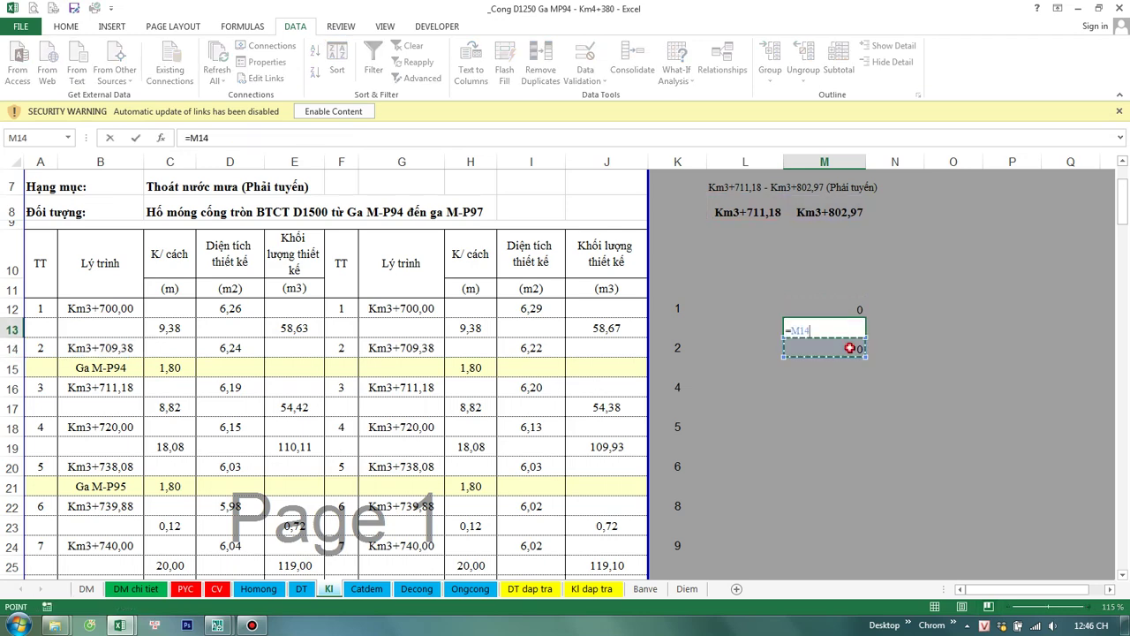
{"action": "double_click", "coordinate": [847, 349]}
{"action": "key", "text": "Escape"}
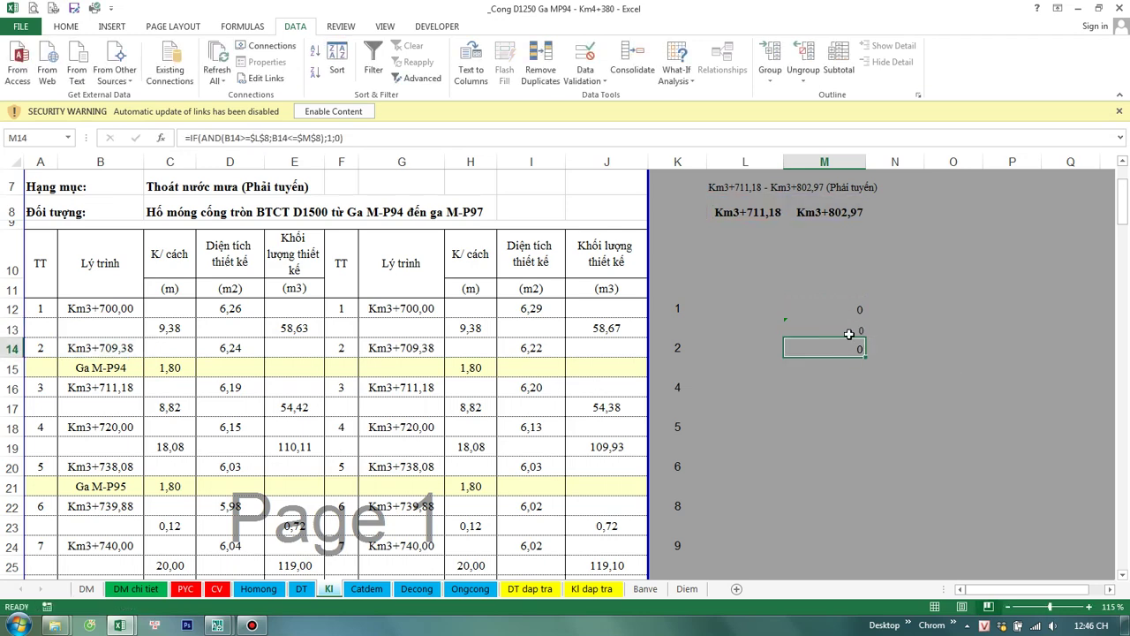
{"action": "left_click", "coordinate": [849, 328]}
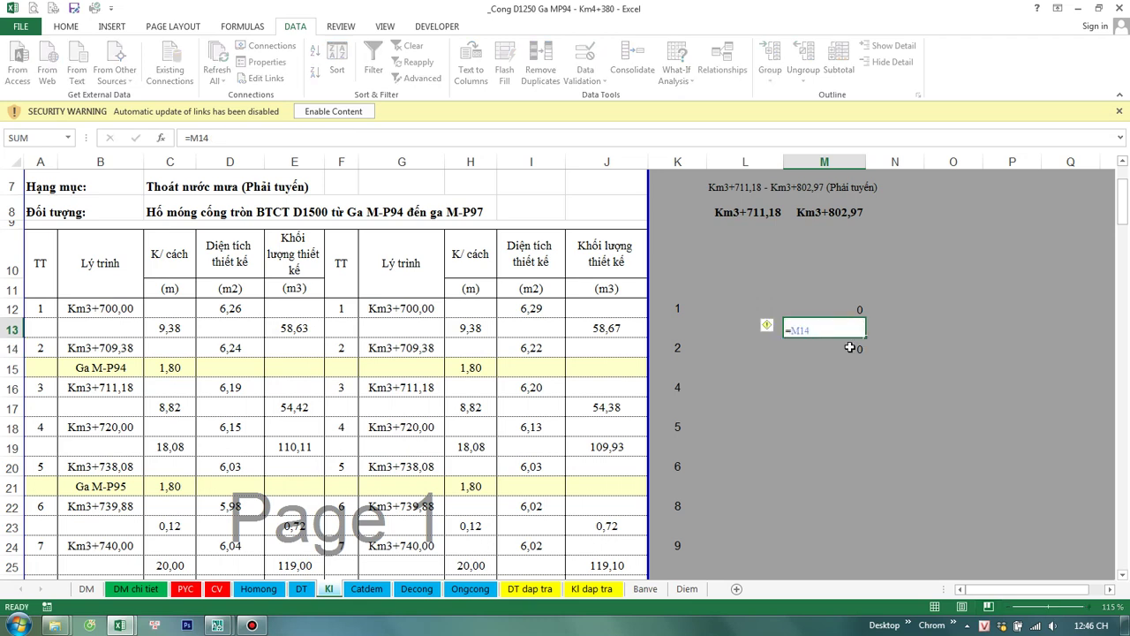
{"action": "double_click", "coordinate": [847, 349]}
{"action": "key", "text": "Escape"}
Step: Fill M13:M14 down column M to row 170 and clear the overfilled M171
{"action": "left_click_drag", "start_coordinate": [851, 326], "coordinate": [852, 346]}
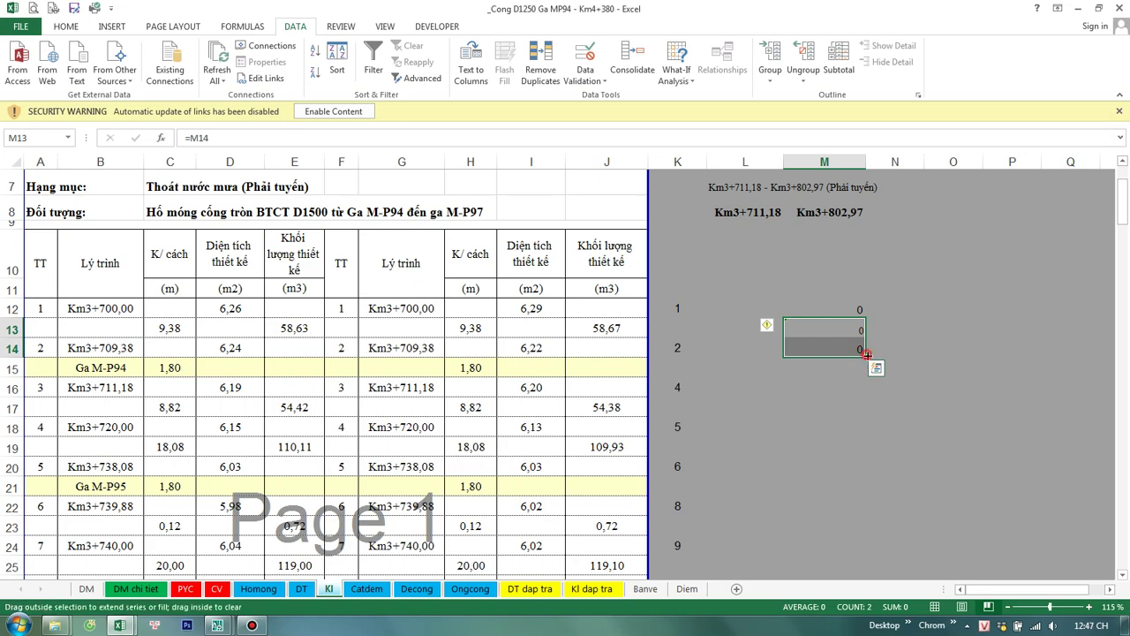
{"action": "mouse_move", "coordinate": [863, 356]}
{"action": "left_mouse_down"}
{"action": "mouse_move", "coordinate": [822, 131]}
{"action": "mouse_move", "coordinate": [794, 263]}
{"action": "left_mouse_up"}
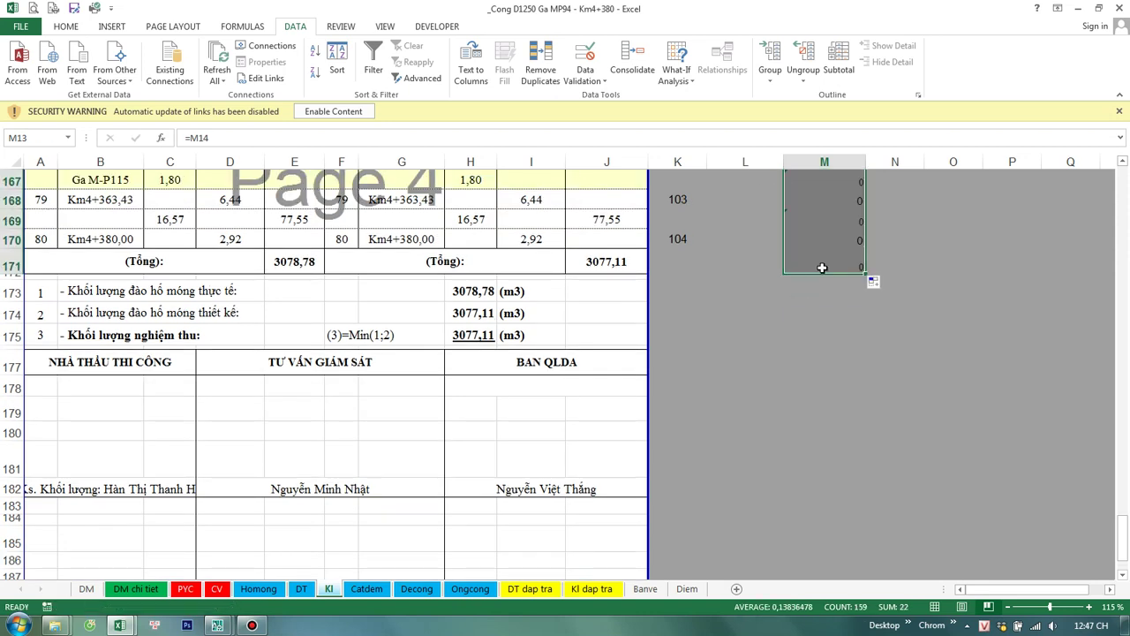
{"action": "left_click", "coordinate": [822, 272]}
{"action": "key", "text": "Delete"}
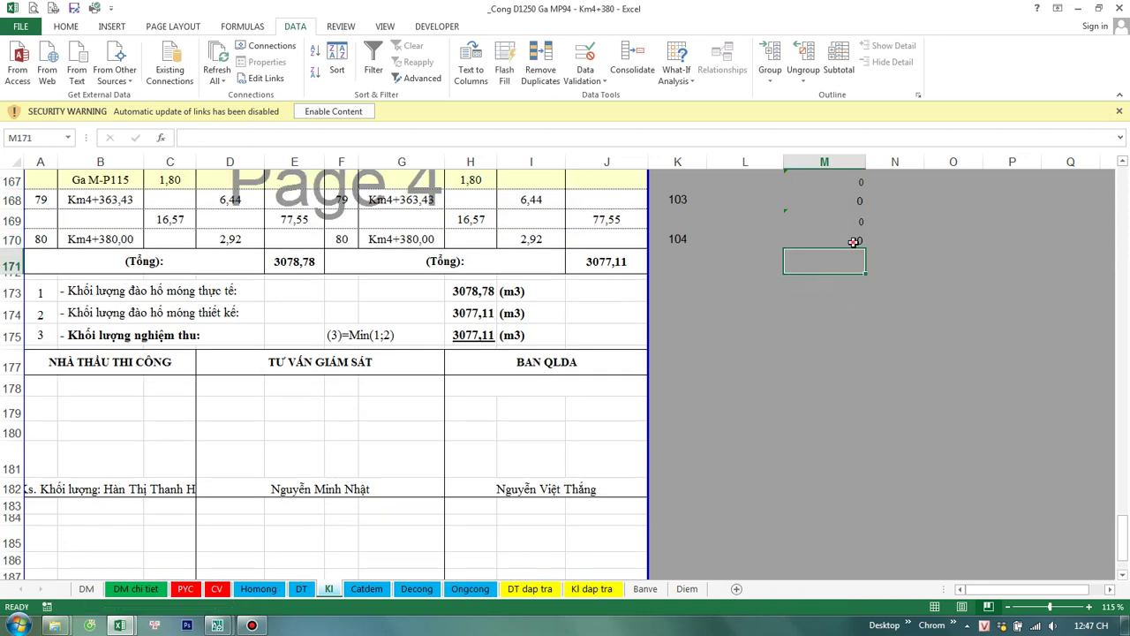
{"action": "left_click", "coordinate": [854, 241]}
Step: Select the flag range M10:M170 on the Kl sheet
{"action": "scroll", "coordinate": [823, 382], "scroll_direction": "up", "scroll_amount": 20}
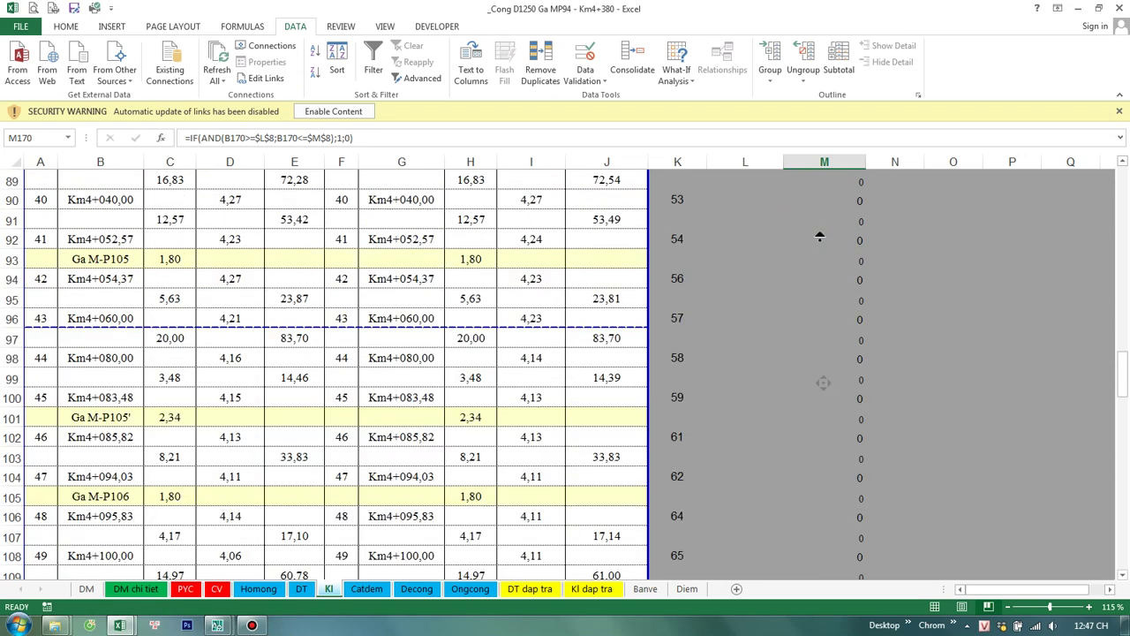
{"action": "scroll", "coordinate": [825, 232], "scroll_direction": "up", "scroll_amount": 20}
{"action": "scroll", "coordinate": [830, 291], "scroll_direction": "down", "scroll_amount": 1}
{"action": "left_click", "coordinate": [830, 366], "text": "shift"}
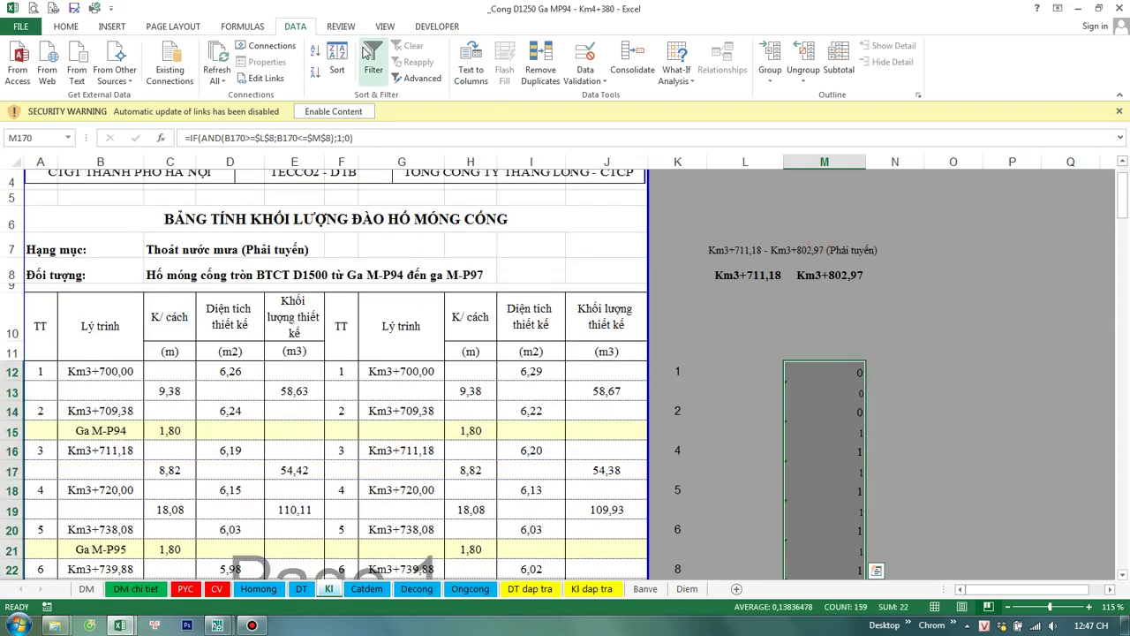
{"action": "left_click", "coordinate": [374, 66]}
{"action": "left_click", "coordinate": [839, 351]}
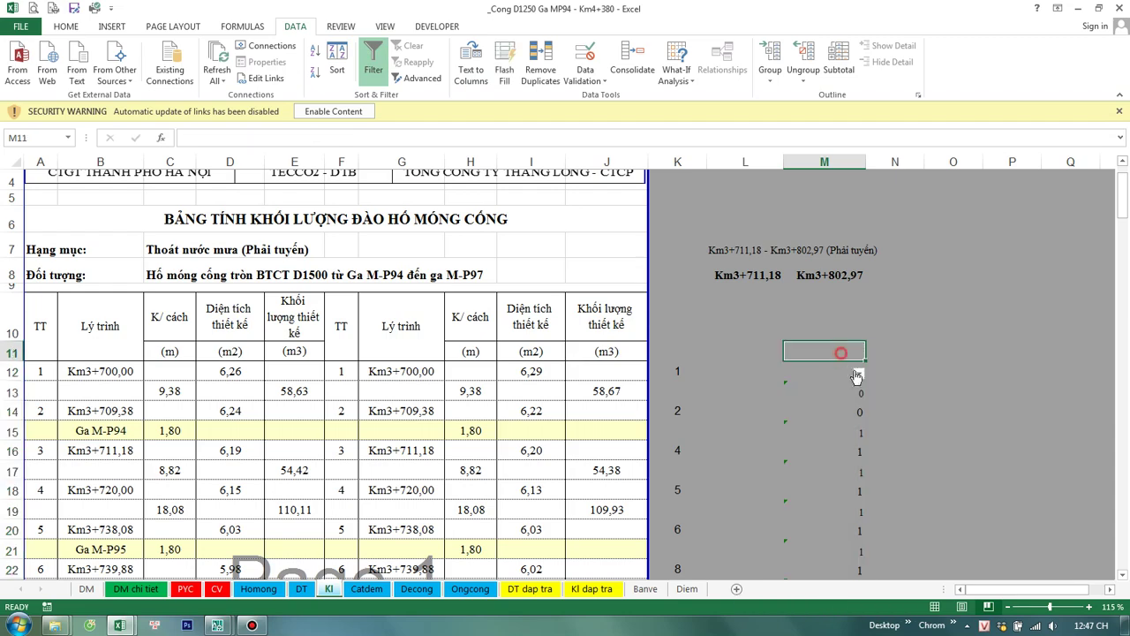
{"action": "left_click", "coordinate": [843, 329]}
{"action": "scroll", "coordinate": [856, 444], "scroll_direction": "down", "scroll_amount": 9}
{"action": "scroll", "coordinate": [856, 444], "scroll_direction": "down", "scroll_amount": 9}
{"action": "scroll", "coordinate": [857, 454], "scroll_direction": "down", "scroll_amount": 10}
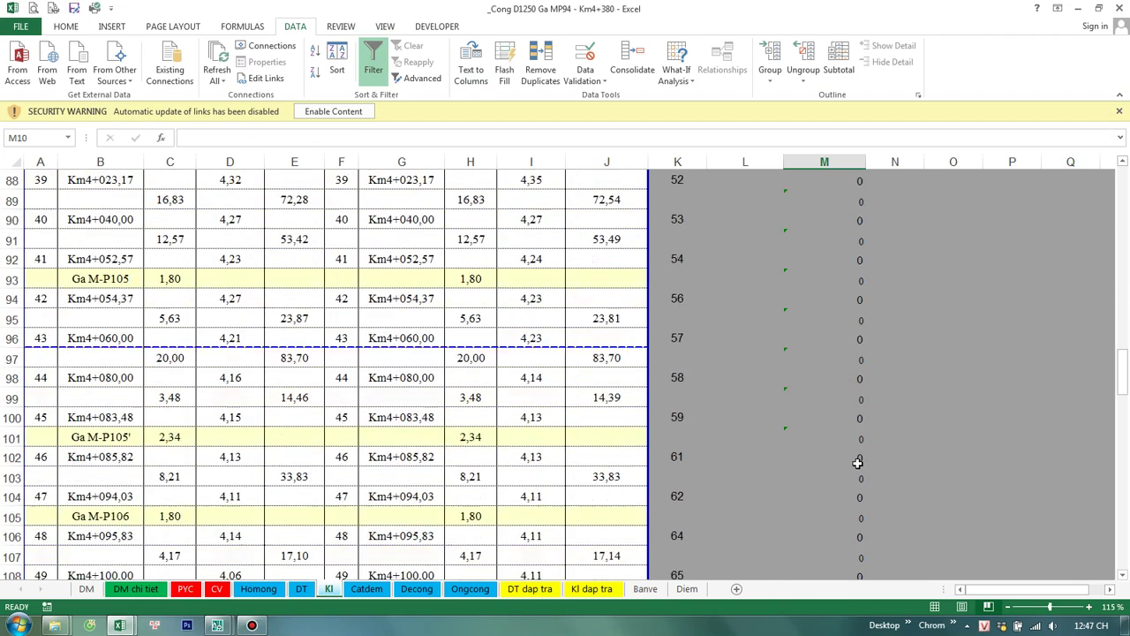
{"action": "scroll", "coordinate": [857, 462], "scroll_direction": "down", "scroll_amount": 9}
{"action": "scroll", "coordinate": [857, 464], "scroll_direction": "down", "scroll_amount": 8}
{"action": "scroll", "coordinate": [846, 473], "scroll_direction": "down", "scroll_amount": 10}
{"action": "scroll", "coordinate": [848, 474], "scroll_direction": "up", "scroll_amount": 3}
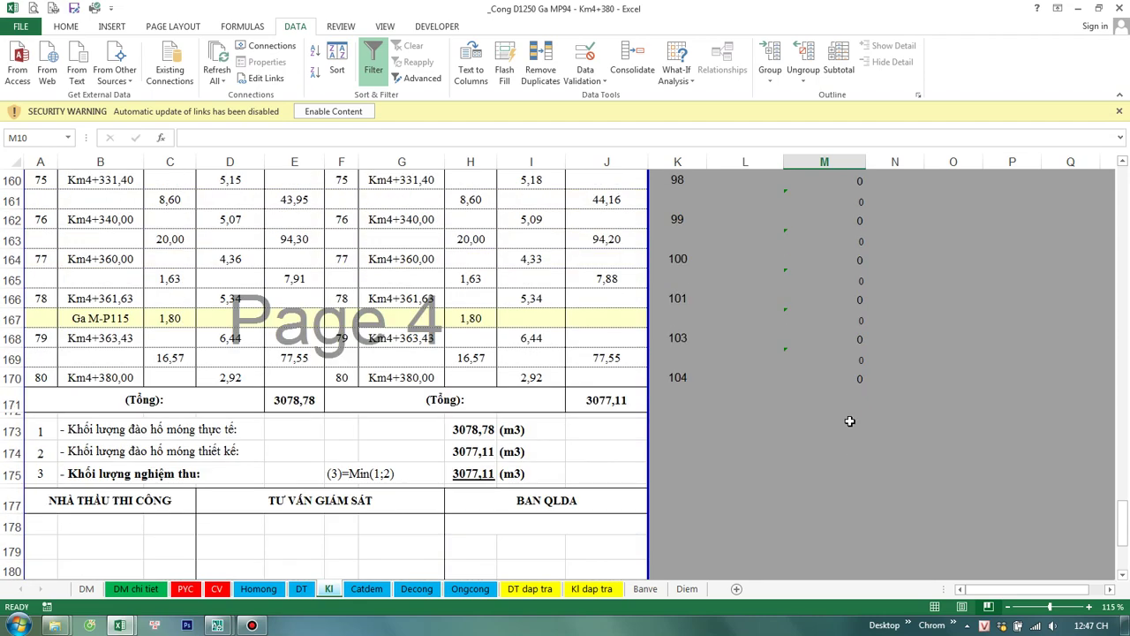
{"action": "left_click", "coordinate": [848, 378], "text": "shift"}
Step: Filter column M to exclude 0, leaving only rows flagged 1 (23 of 160)
{"action": "left_click", "coordinate": [374, 62]}
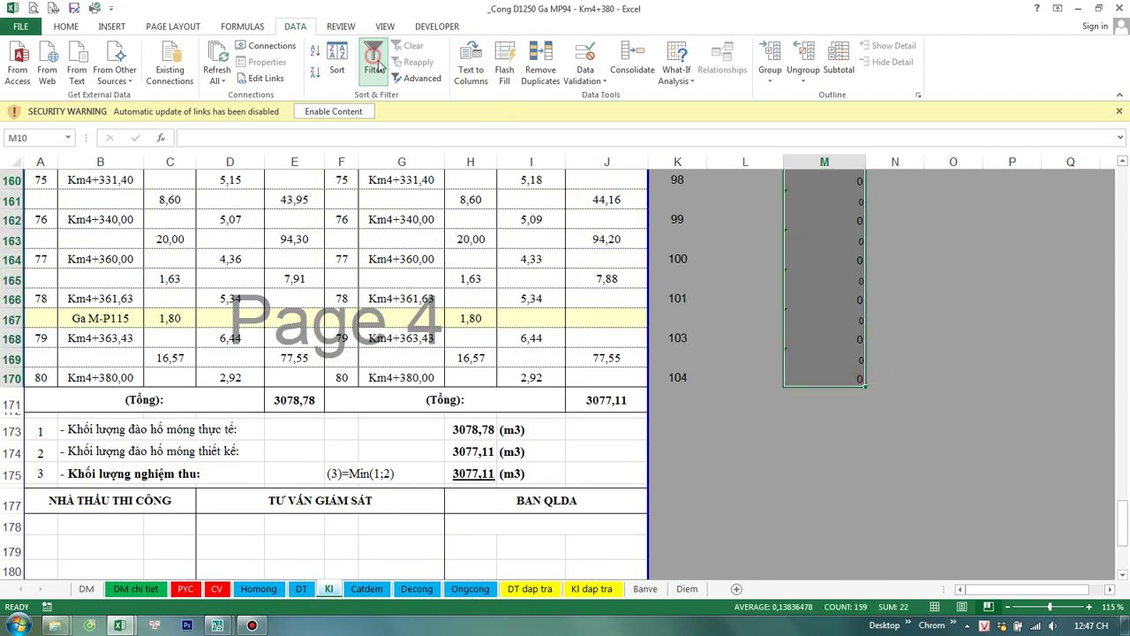
{"action": "left_click", "coordinate": [860, 212]}
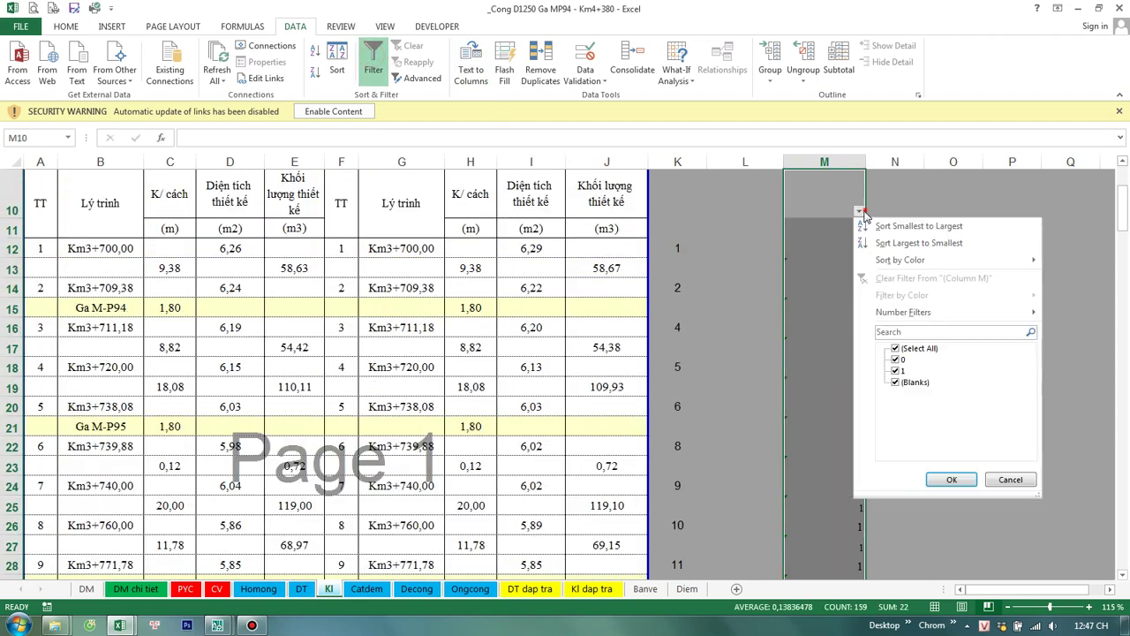
{"action": "left_click", "coordinate": [896, 360]}
{"action": "left_click", "coordinate": [950, 479]}
{"action": "left_click", "coordinate": [950, 423]}
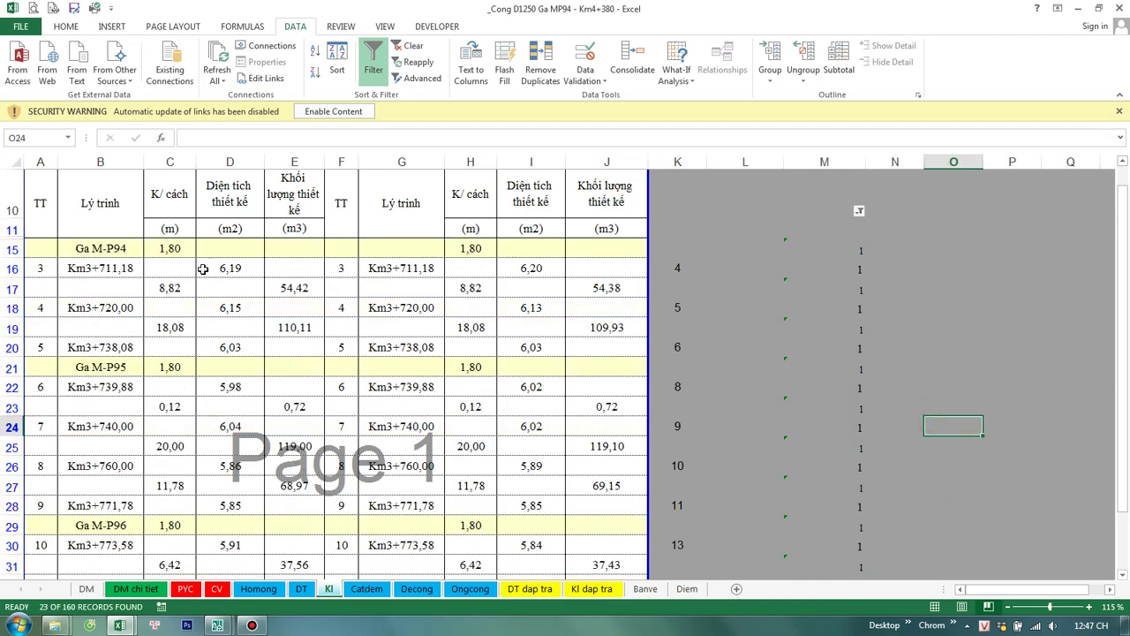
{"action": "left_click", "coordinate": [126, 250]}
Step: Inspect the flag formulas in M36 and M15 on the Kl sheet
{"action": "left_click", "coordinate": [855, 247]}
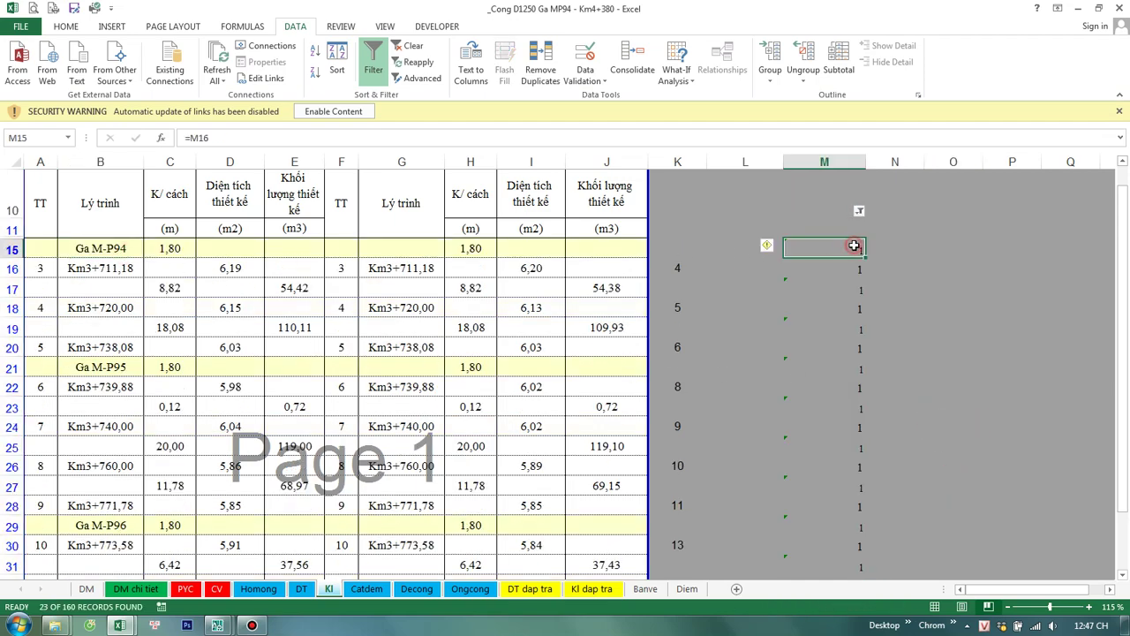
{"action": "scroll", "coordinate": [808, 300], "scroll_direction": "down", "scroll_amount": 3}
{"action": "scroll", "coordinate": [802, 315], "scroll_direction": "down", "scroll_amount": 2}
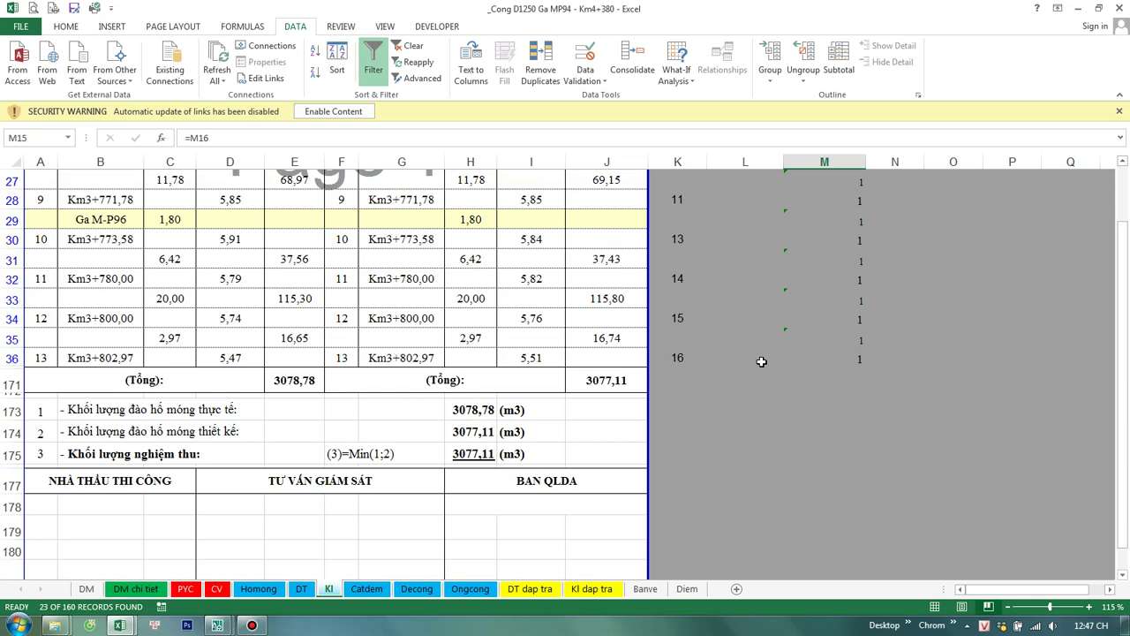
{"action": "left_click", "coordinate": [272, 359]}
{"action": "left_click", "coordinate": [408, 362]}
{"action": "double_click", "coordinate": [853, 358]}
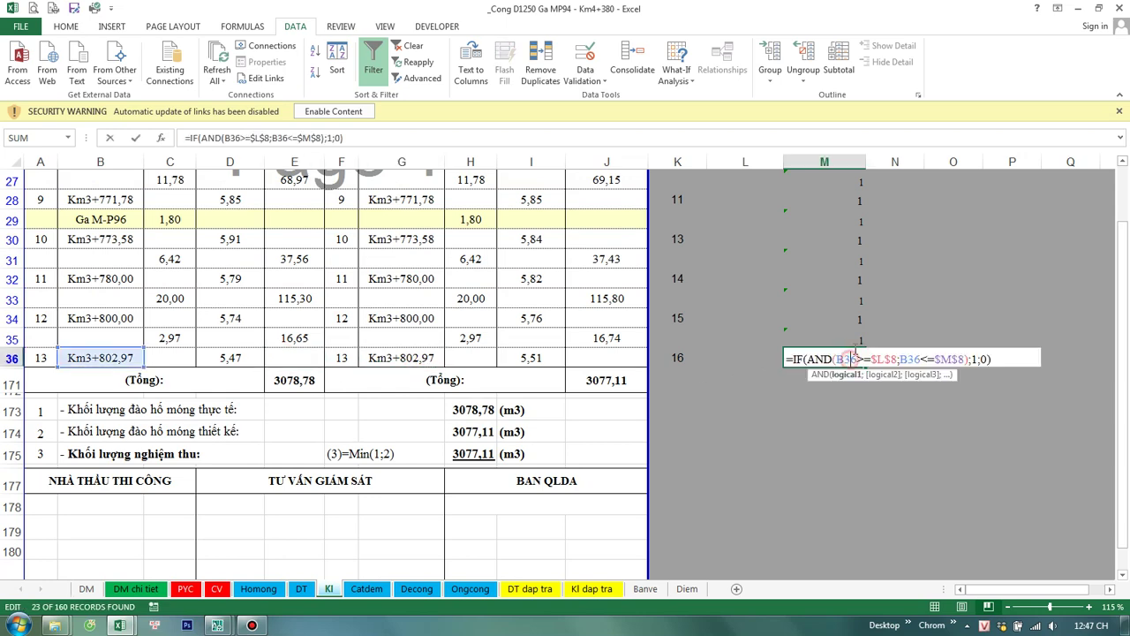
{"action": "key", "text": "Escape"}
{"action": "key", "text": "ctrl+Up"}
{"action": "double_click", "coordinate": [838, 370]}
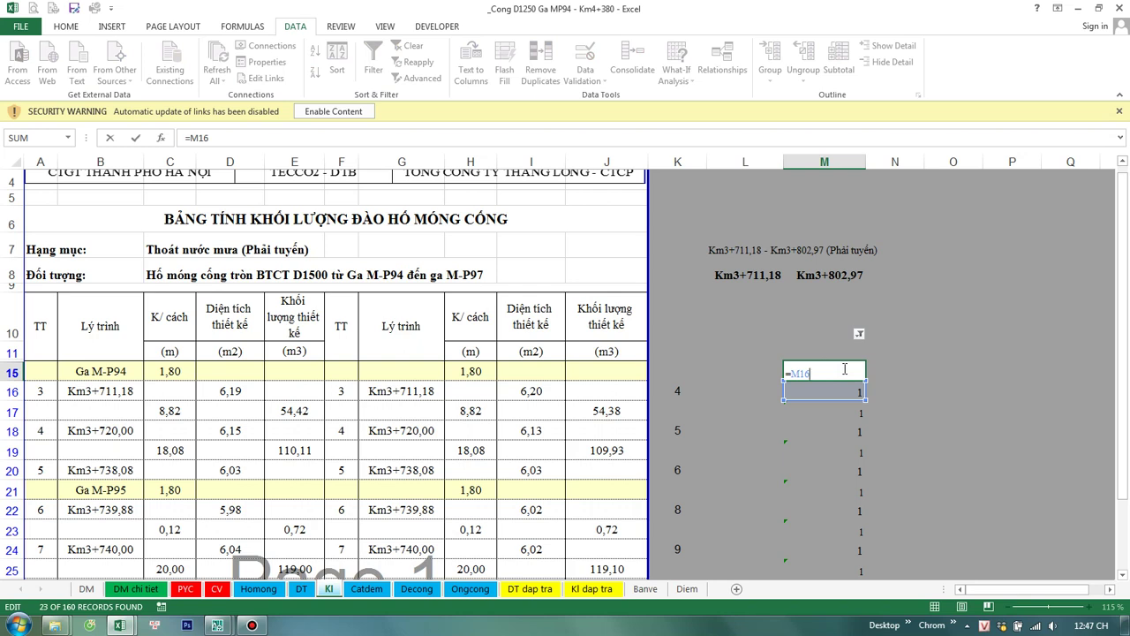
{"action": "key", "text": "Escape"}
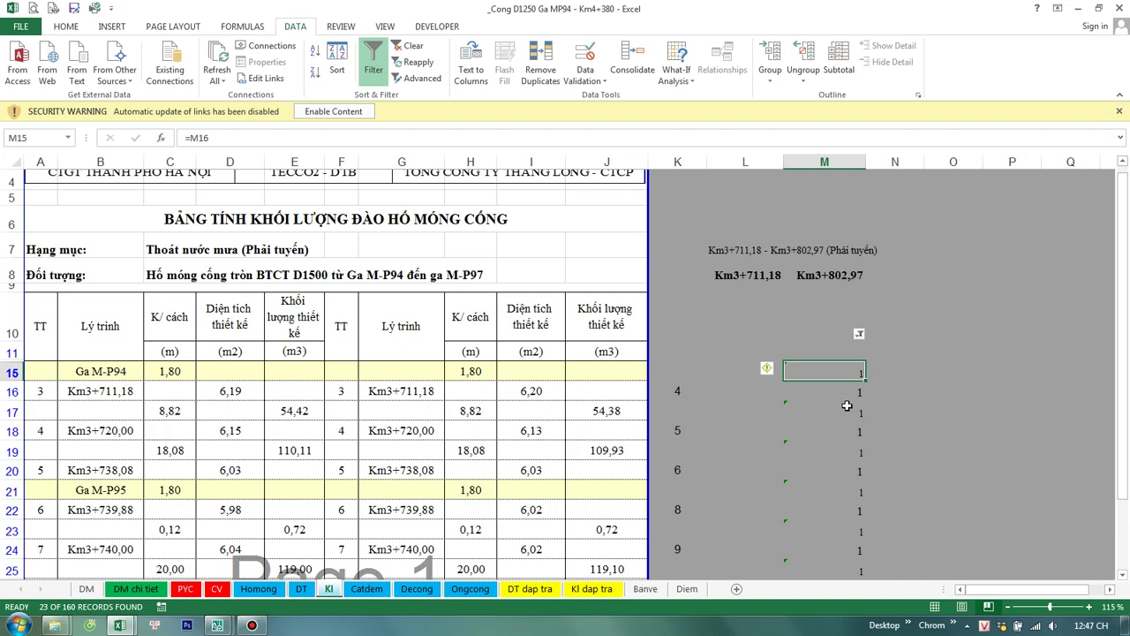
Step: Recheck the M16 and M15 flag formulas, then open column M's filter choices
{"action": "left_click", "coordinate": [846, 405]}
{"action": "left_click", "coordinate": [848, 393]}
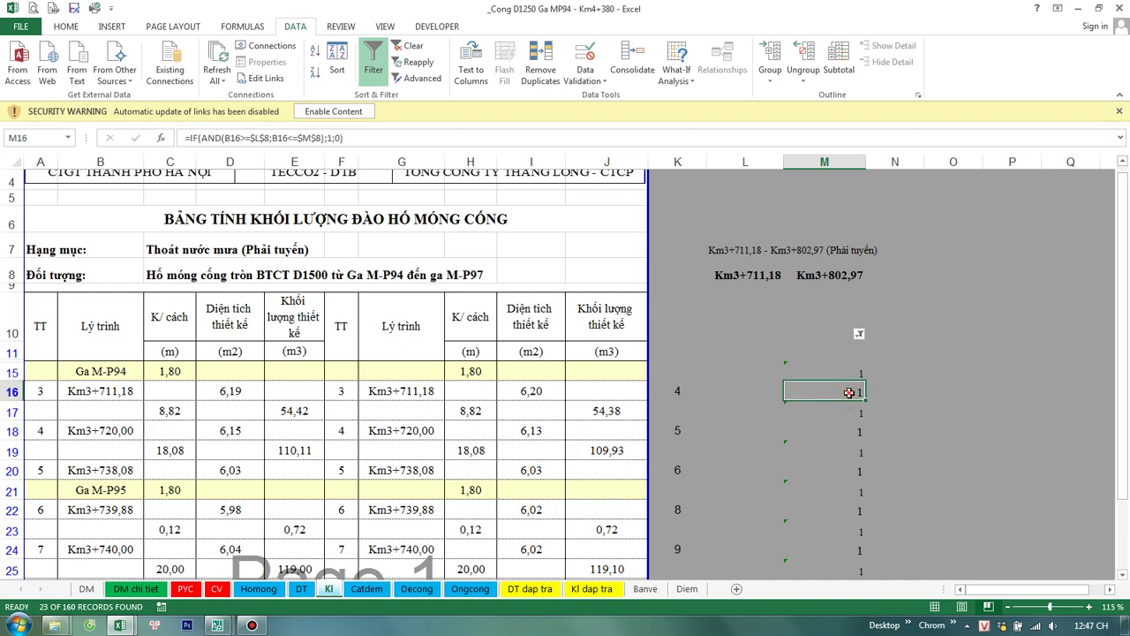
{"action": "double_click", "coordinate": [849, 393]}
{"action": "key", "text": "Escape"}
{"action": "left_click", "coordinate": [848, 373]}
{"action": "double_click", "coordinate": [848, 373]}
{"action": "key", "text": "Escape"}
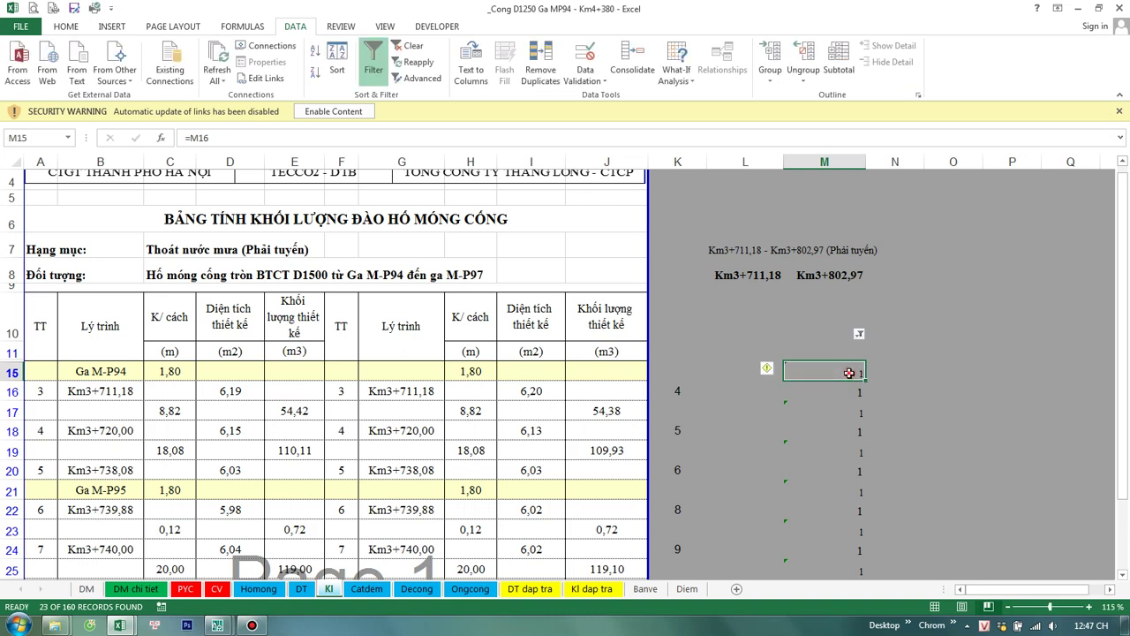
{"action": "double_click", "coordinate": [849, 372]}
{"action": "key", "text": "Escape"}
{"action": "left_click", "coordinate": [859, 333]}
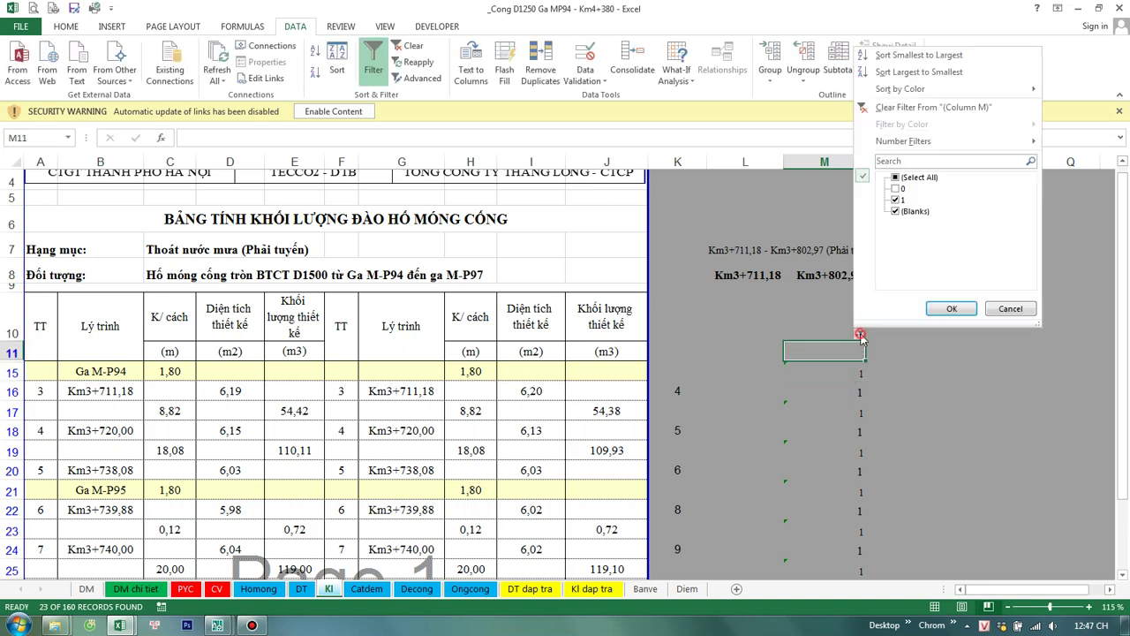
Step: Choose (Select All) in column M's filter to show every row, then review M12's formula
{"action": "left_click", "coordinate": [897, 177]}
{"action": "left_click", "coordinate": [950, 308]}
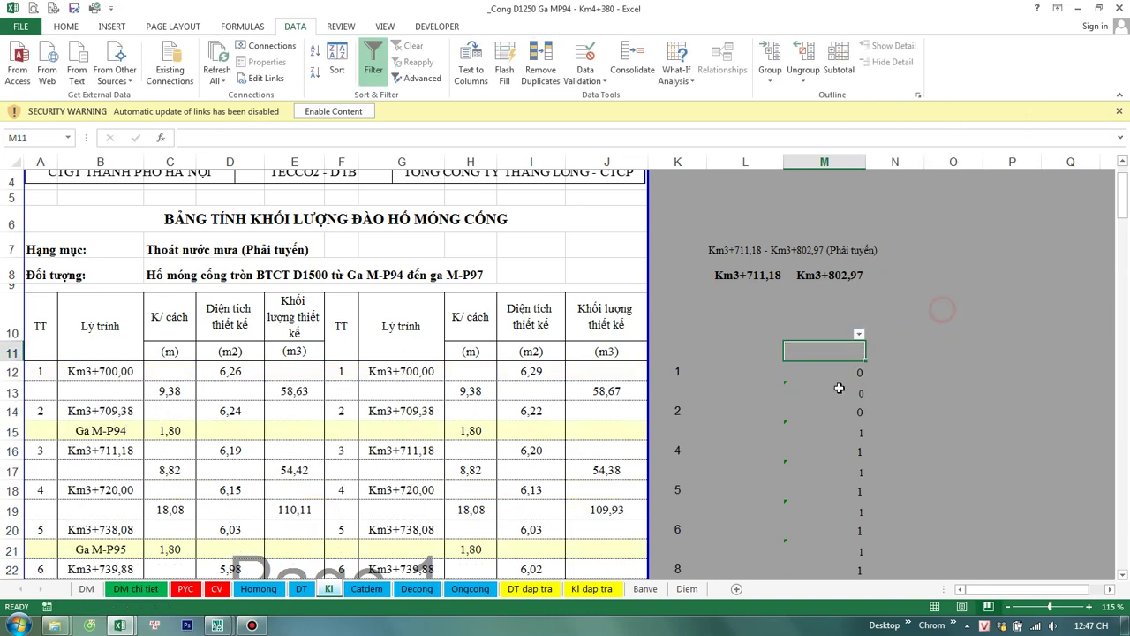
{"action": "left_click", "coordinate": [847, 365]}
{"action": "scroll", "coordinate": [847, 368], "scroll_direction": "down", "scroll_amount": 1}
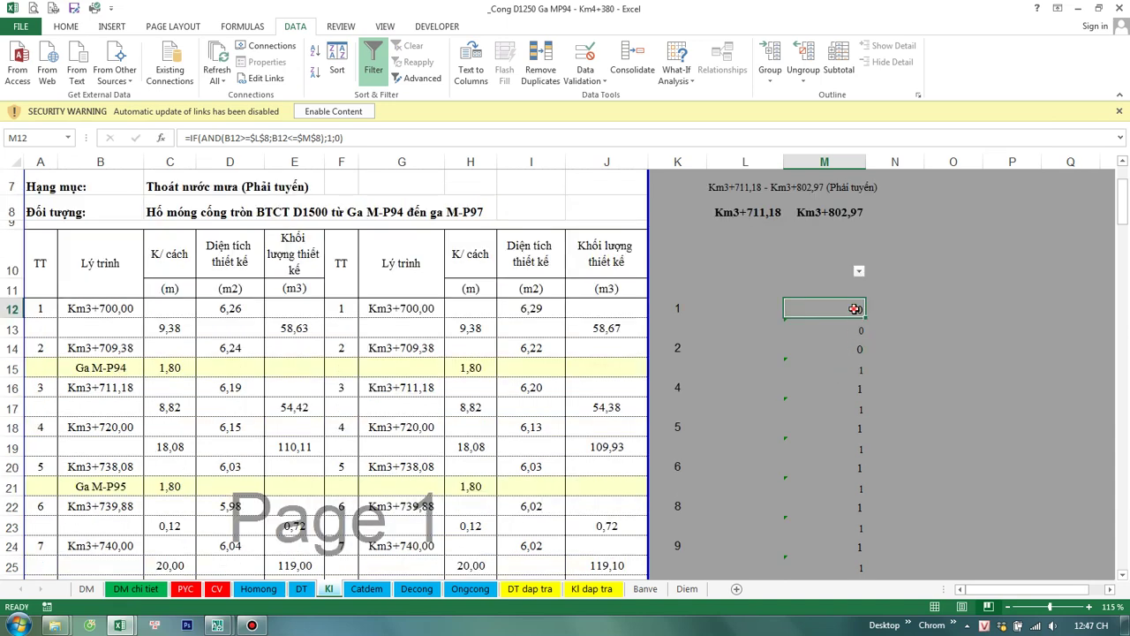
{"action": "double_click", "coordinate": [852, 308]}
{"action": "key", "text": "Escape"}
Step: Review the M13 flag formula and open M12's IF/AND formula for editing
{"action": "double_click", "coordinate": [848, 327]}
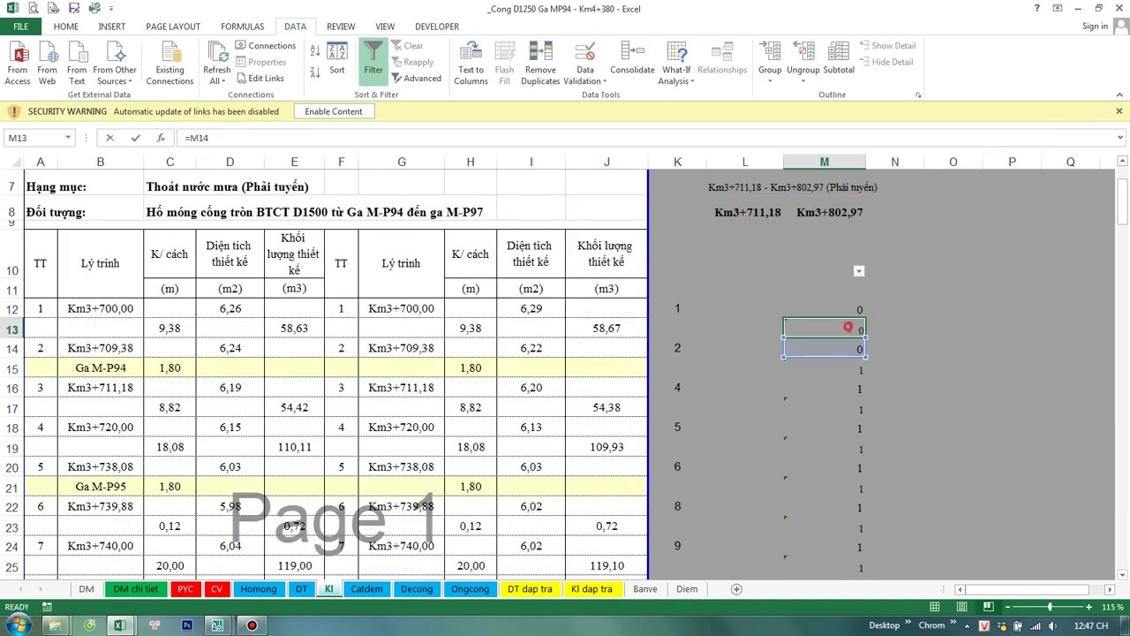
{"action": "double_click", "coordinate": [848, 328]}
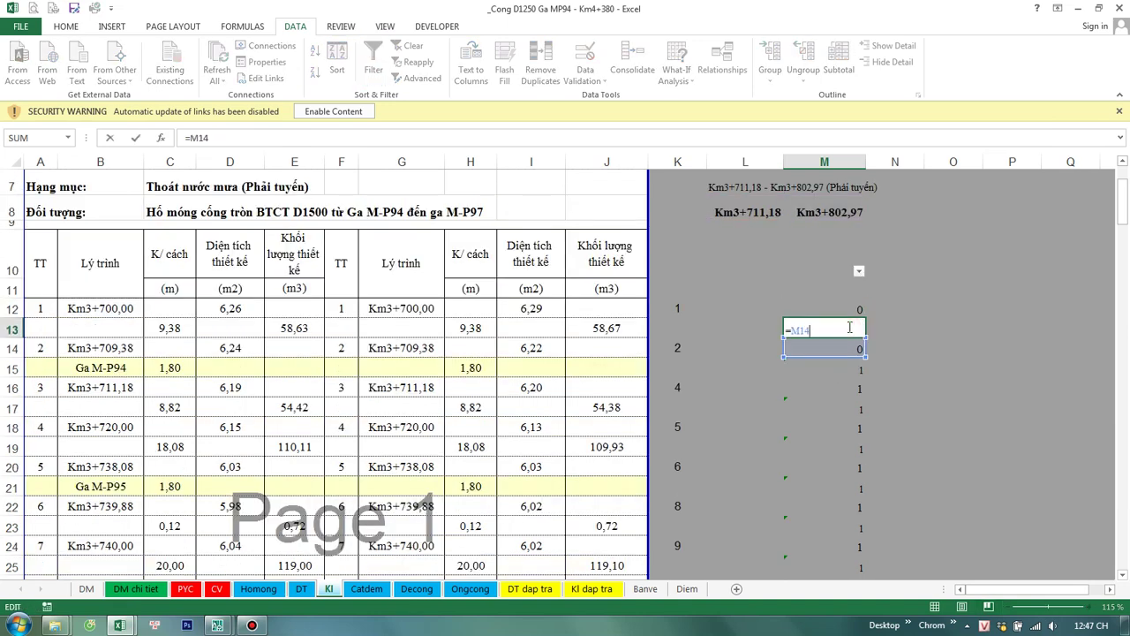
{"action": "key", "text": "Escape"}
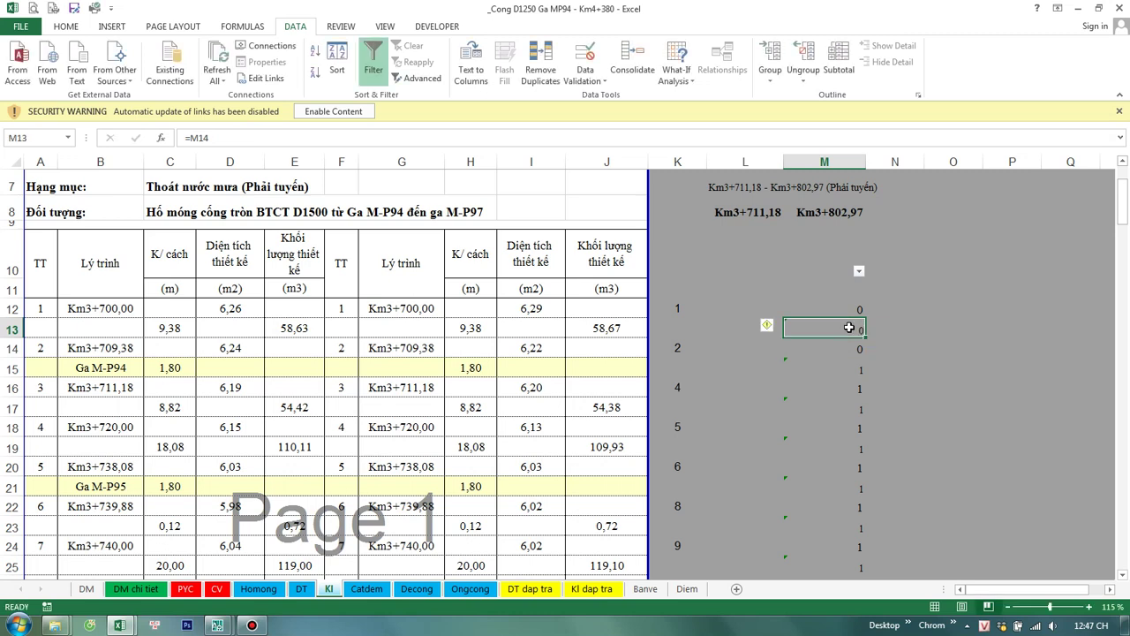
{"action": "double_click", "coordinate": [849, 328]}
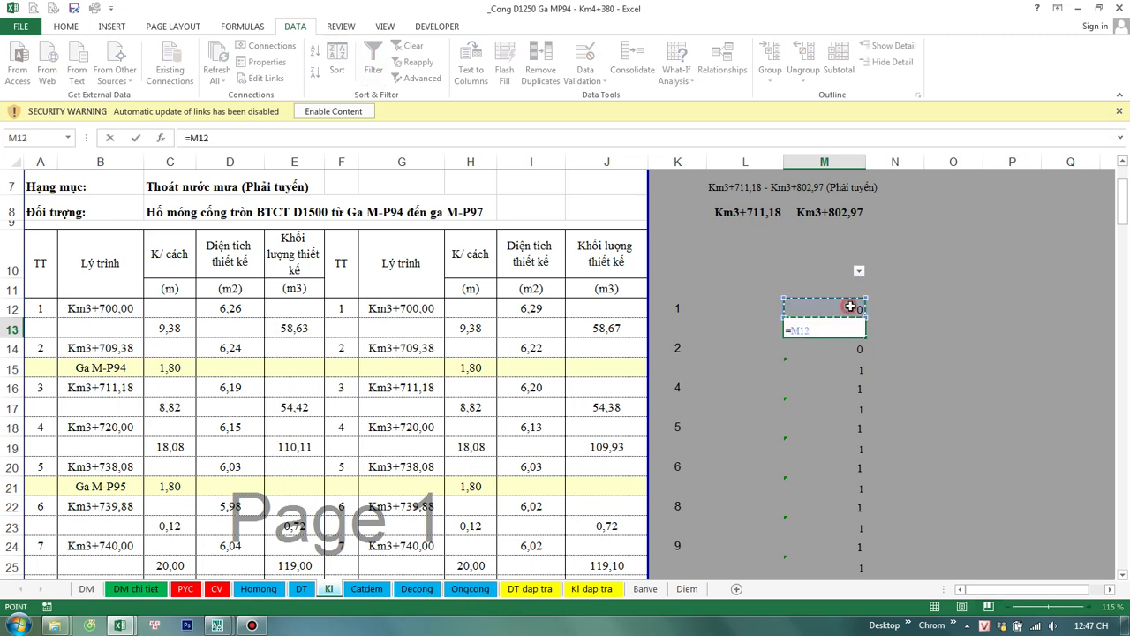
{"action": "left_click", "coordinate": [850, 308]}
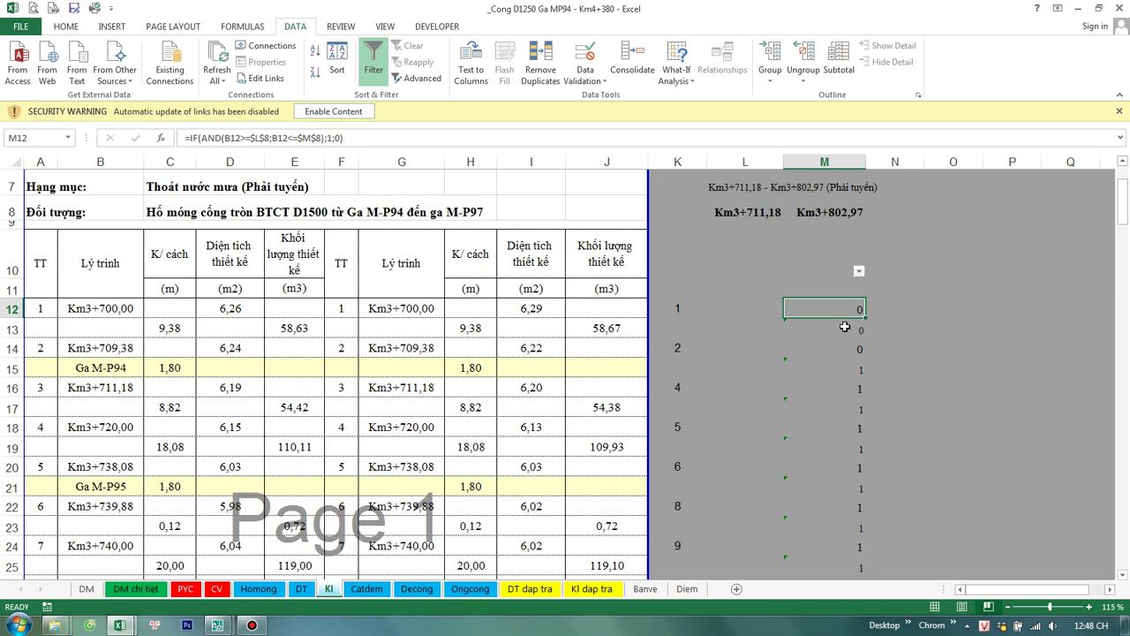
{"action": "double_click", "coordinate": [856, 309]}
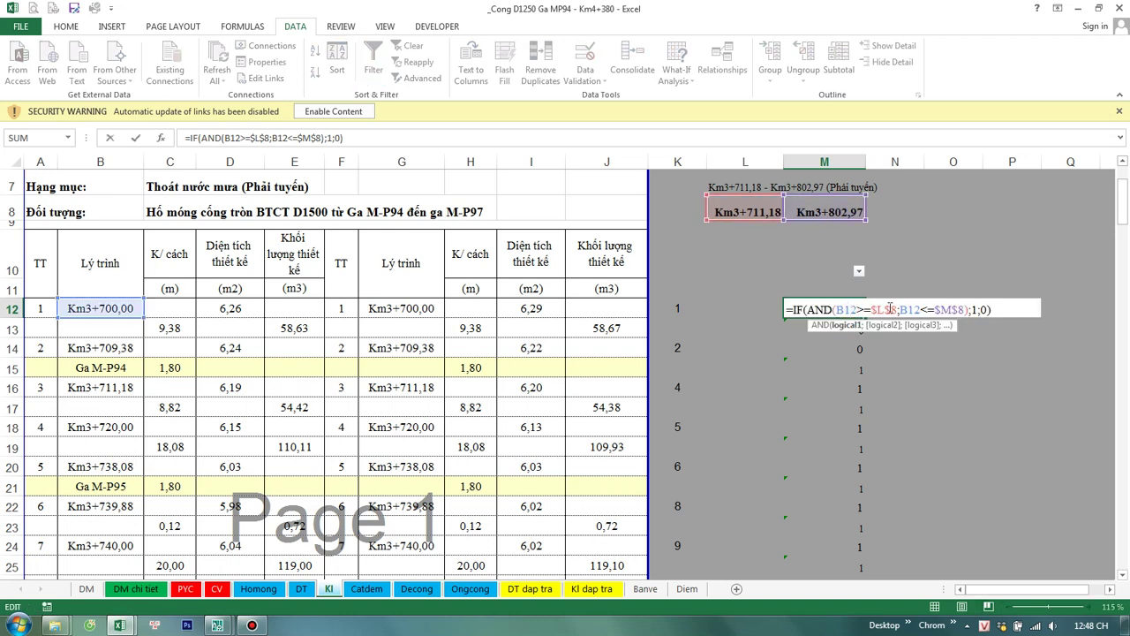
Step: Review the M12 flag formula and the chainage in B14 before changing M13
{"action": "left_click_drag", "start_coordinate": [996, 309], "coordinate": [707, 306]}
{"action": "key", "text": "ctrl+c"}
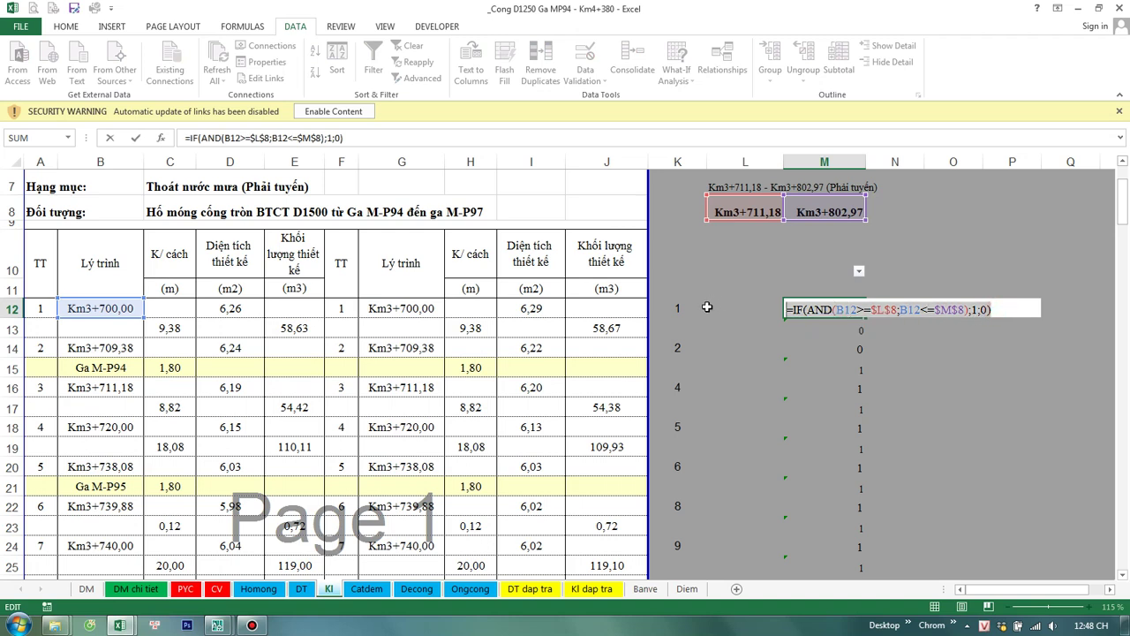
{"action": "key", "text": "Escape"}
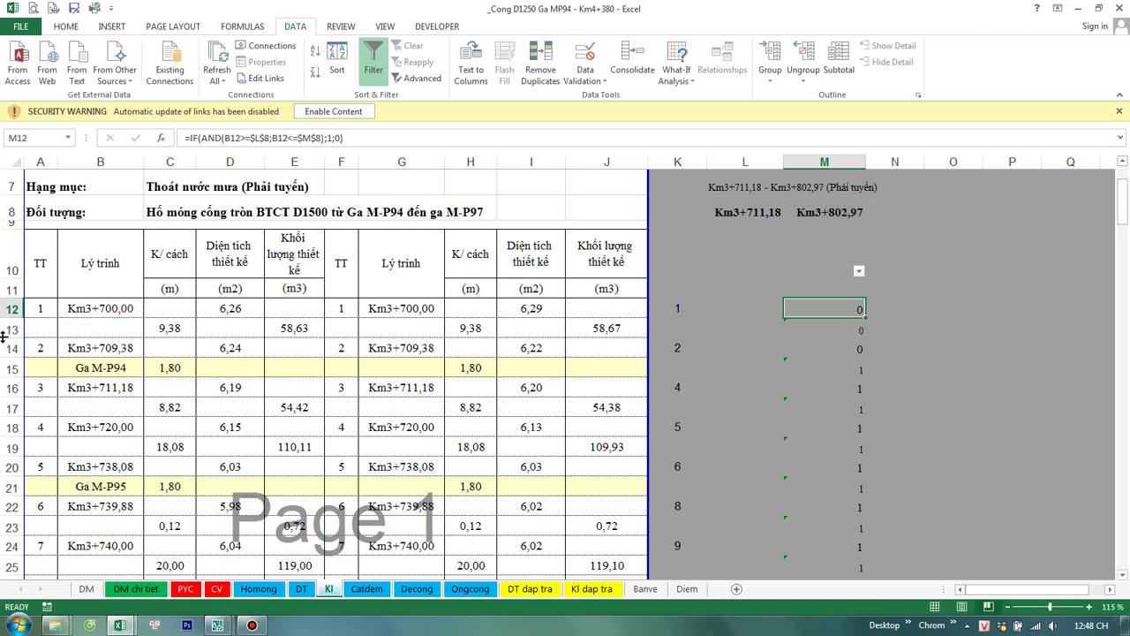
{"action": "left_click", "coordinate": [10, 328]}
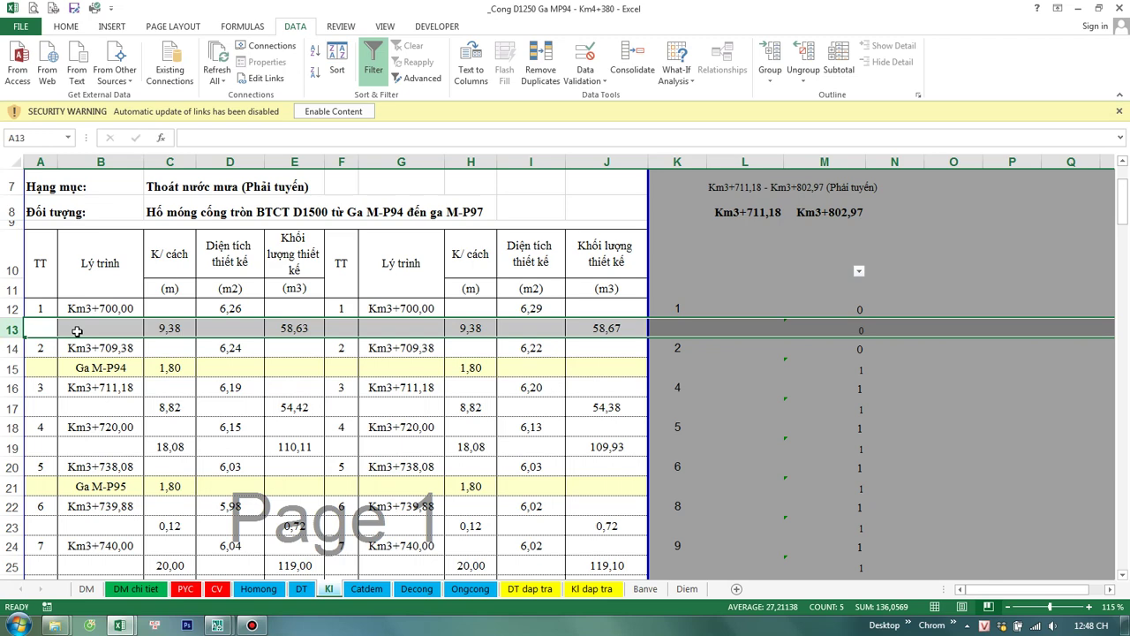
{"action": "left_click", "coordinate": [78, 347]}
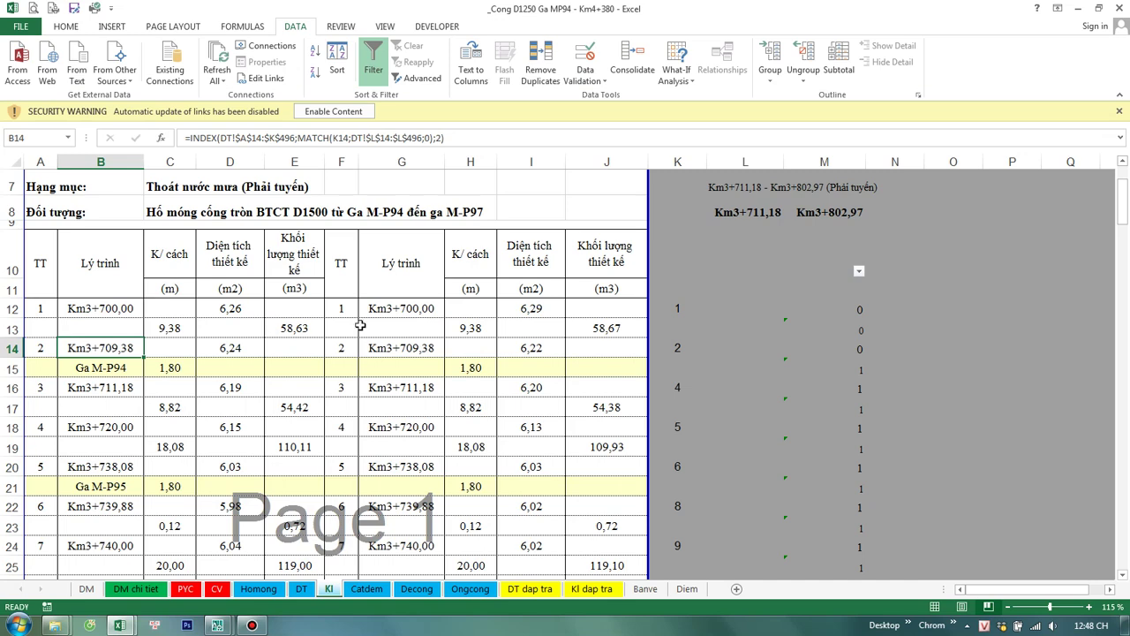
{"action": "left_click", "coordinate": [839, 328]}
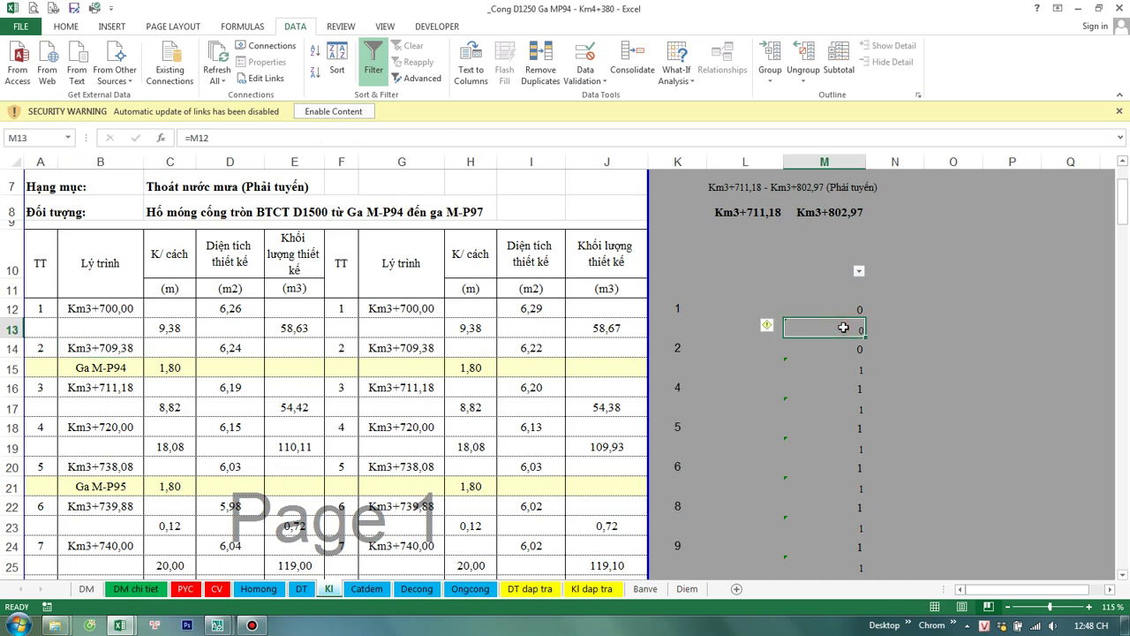
Step: Paste M12's IF formula into M13, testing B14 and returning M12 when true
{"action": "left_click", "coordinate": [846, 311]}
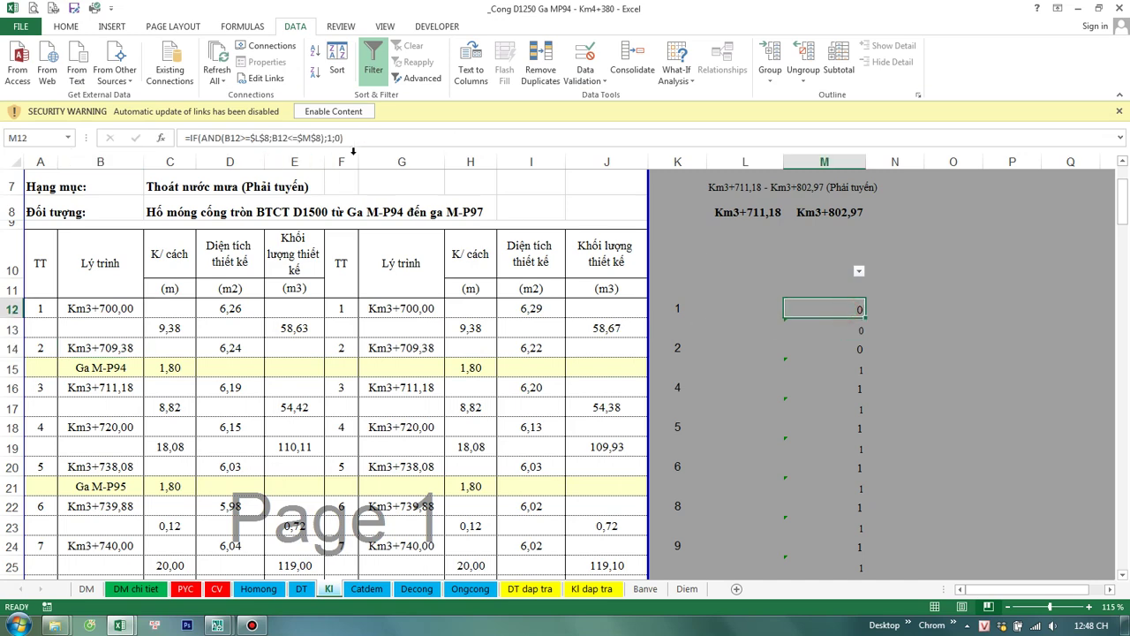
{"action": "left_click", "coordinate": [362, 138]}
{"action": "key", "text": "Return"}
{"action": "triple_click", "coordinate": [203, 137]}
{"action": "key", "text": "ctrl+v"}
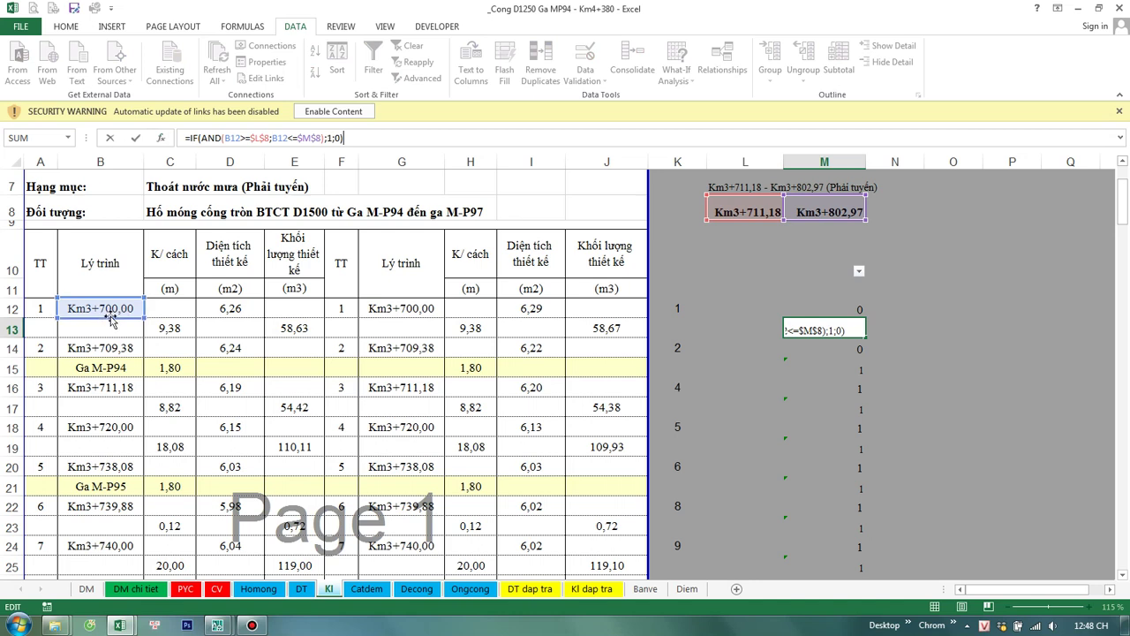
{"action": "mouse_move", "coordinate": [112, 316]}
{"action": "left_mouse_down"}
{"action": "mouse_move", "coordinate": [113, 355]}
{"action": "mouse_move", "coordinate": [124, 349]}
{"action": "left_mouse_up"}
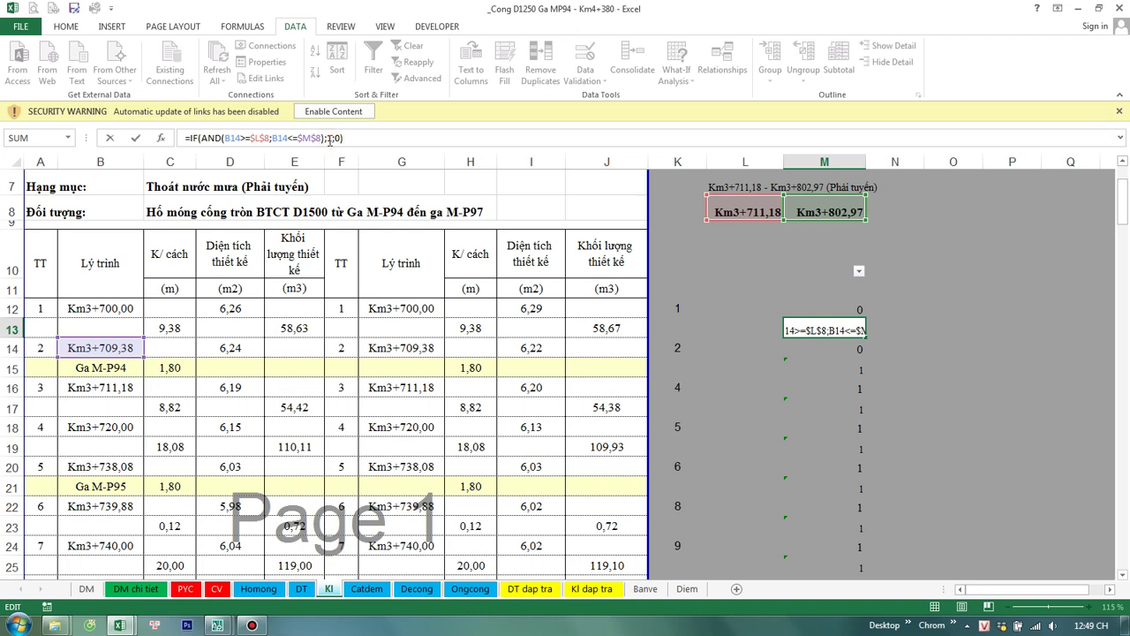
{"action": "left_click", "coordinate": [330, 138]}
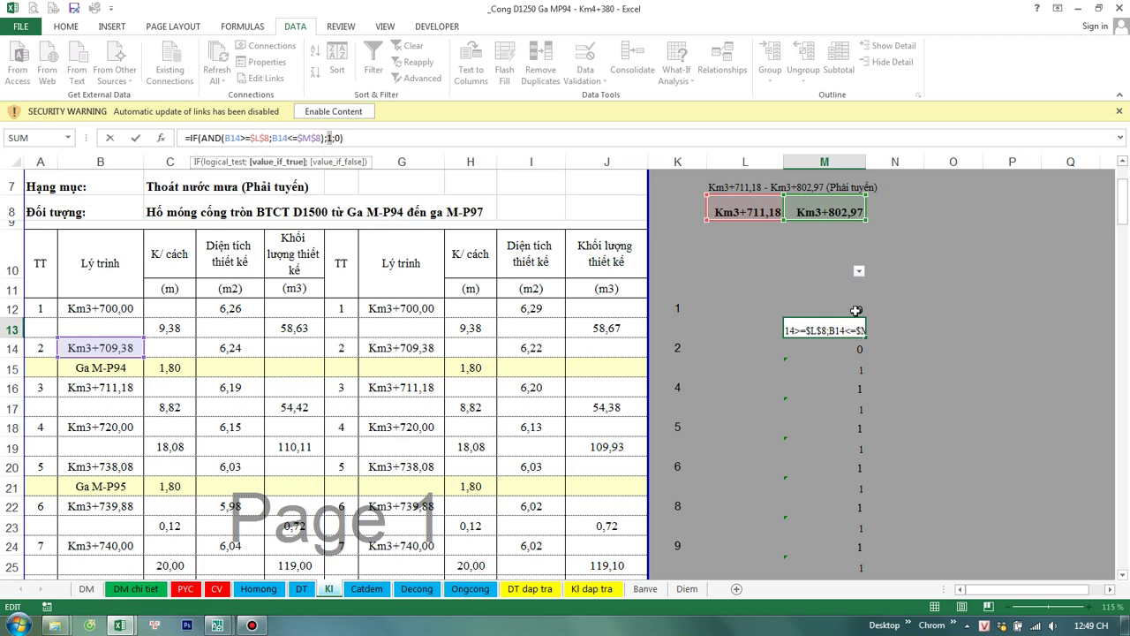
{"action": "left_click", "coordinate": [856, 311]}
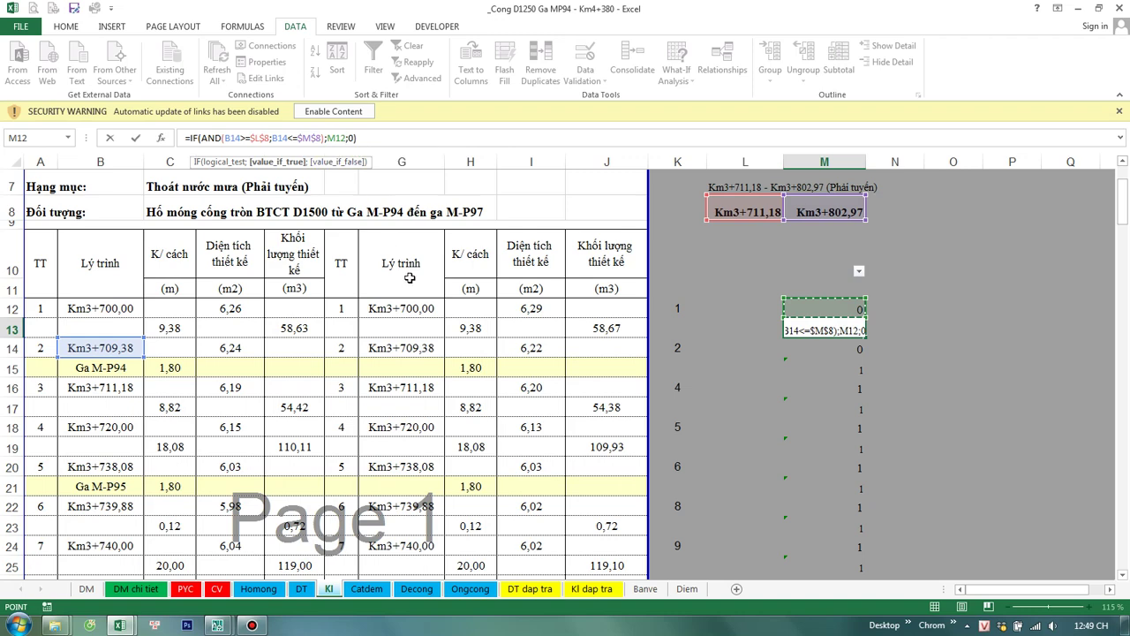
Step: Commit M13 and fill the M12:M13 flag formulas down column M
{"action": "key", "text": "Return"}
{"action": "left_click_drag", "start_coordinate": [841, 313], "coordinate": [843, 328]}
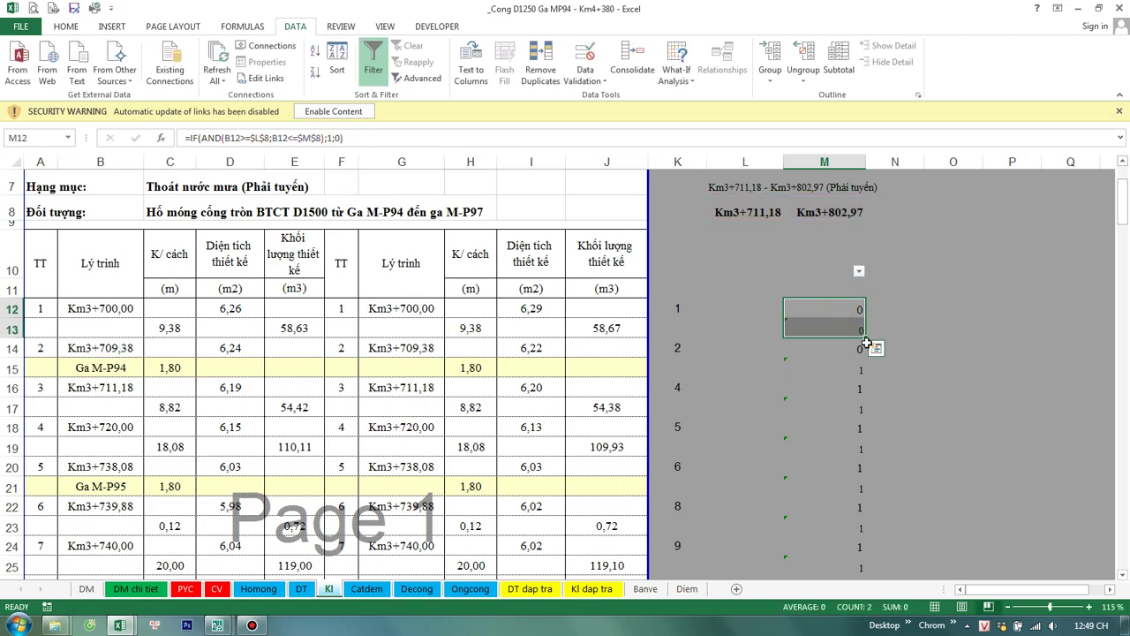
{"action": "double_click", "coordinate": [863, 339]}
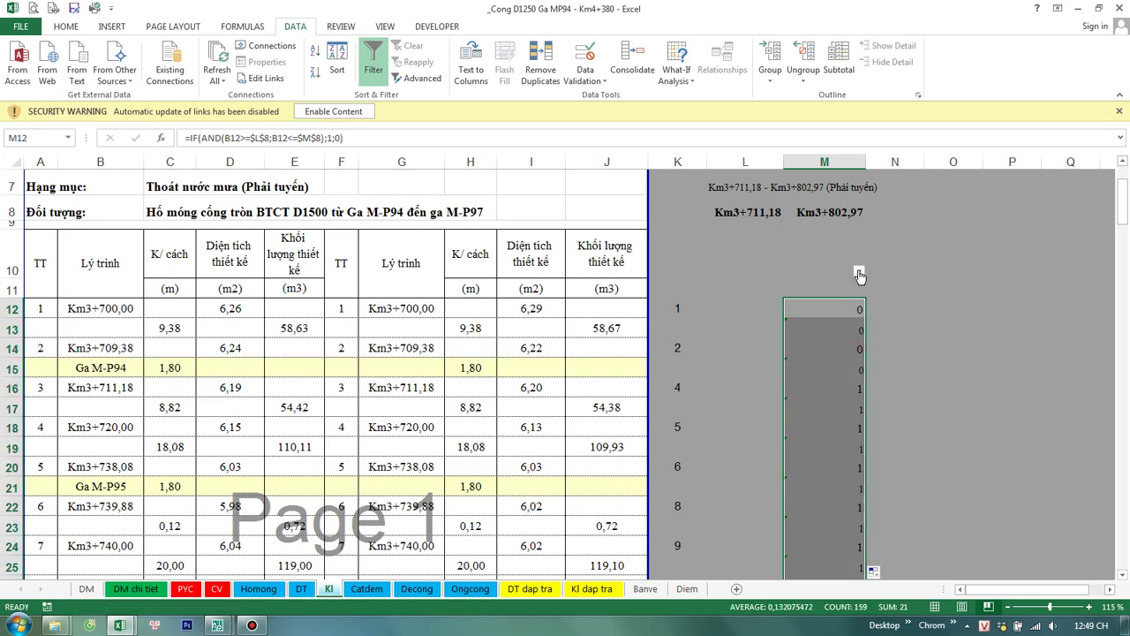
Step: Filter column M to hide 0 flags, then check the visible flags M16:M36
{"action": "left_click", "coordinate": [859, 271]}
{"action": "left_click", "coordinate": [895, 420]}
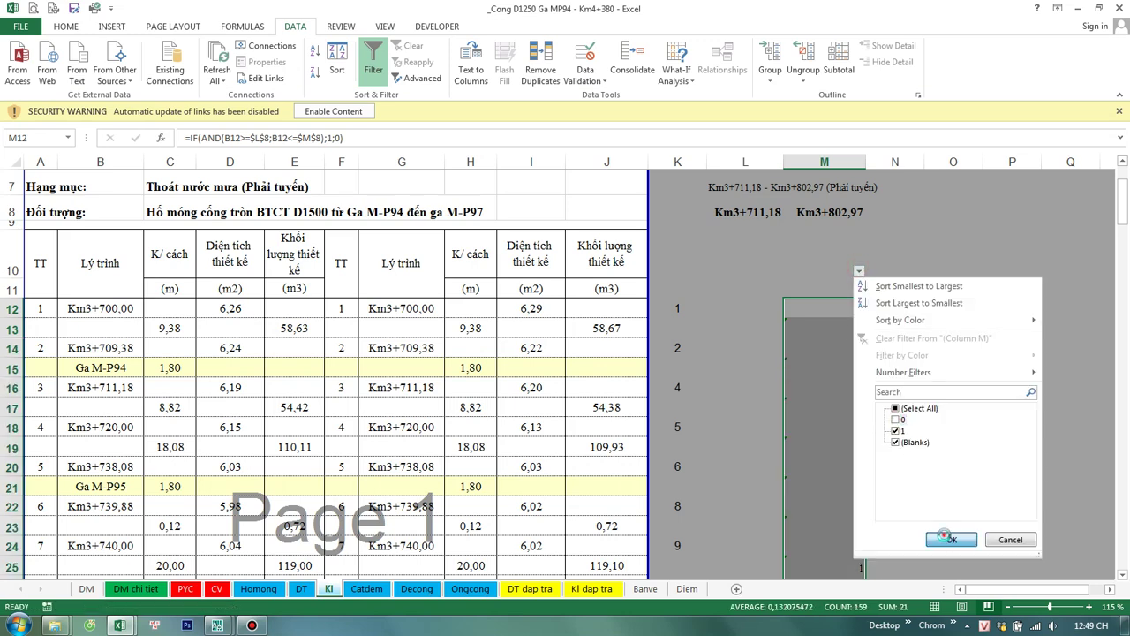
{"action": "left_click", "coordinate": [951, 538]}
{"action": "left_click", "coordinate": [921, 407]}
{"action": "scroll", "coordinate": [883, 410], "scroll_direction": "down", "scroll_amount": 5}
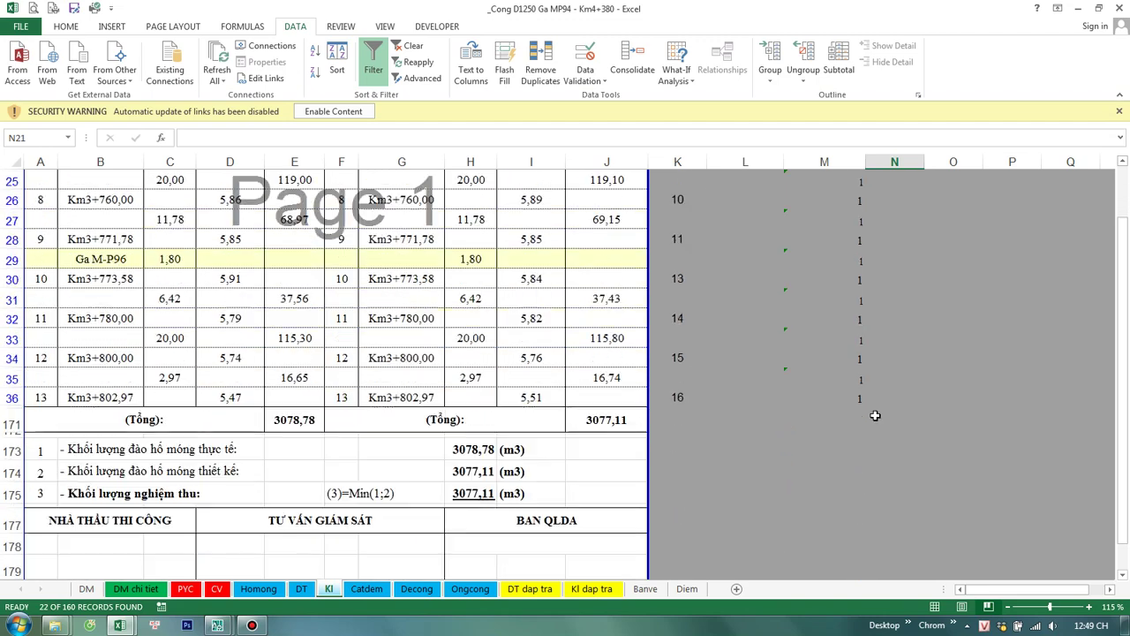
{"action": "left_click", "coordinate": [852, 393]}
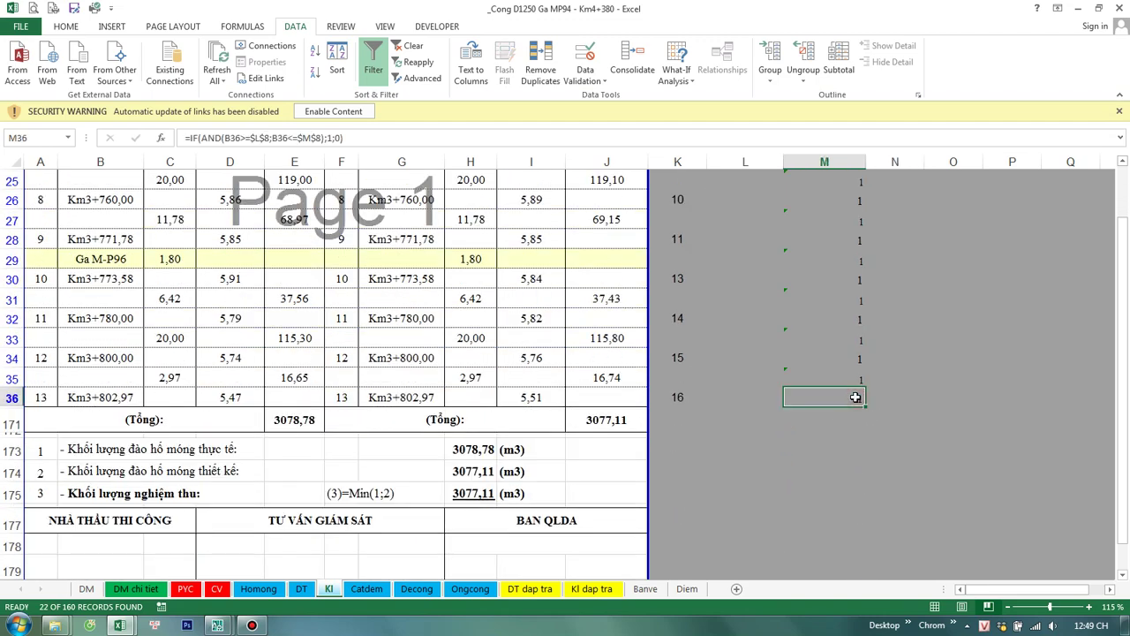
{"action": "scroll", "coordinate": [852, 397], "scroll_direction": "up", "scroll_amount": 3}
{"action": "scroll", "coordinate": [853, 327], "scroll_direction": "up", "scroll_amount": 3}
{"action": "key", "text": "ctrl+shift+Up"}
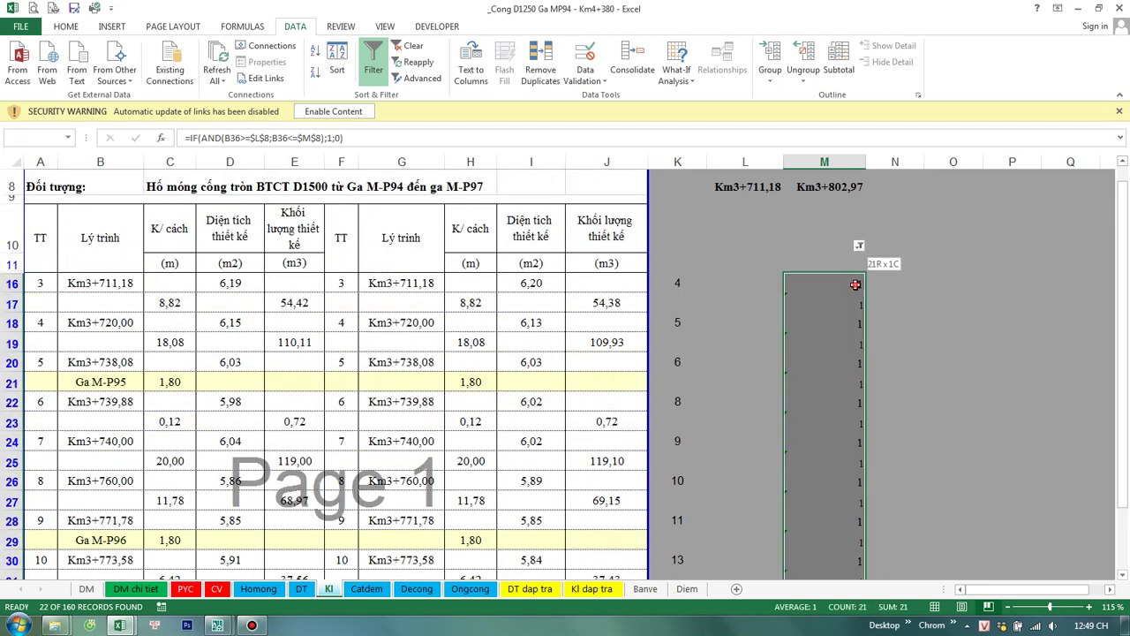
{"action": "left_click", "coordinate": [67, 26]}
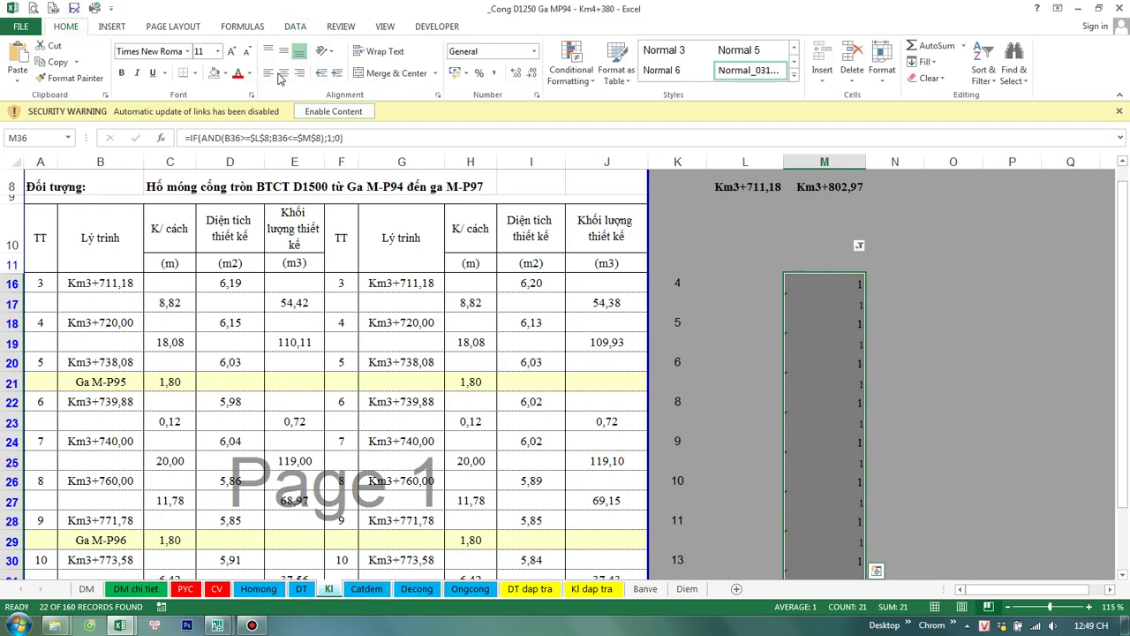
Step: Clear the column M selection and pick cell O24 on the Catdem sheet
{"action": "scroll", "coordinate": [362, 115], "scroll_direction": "down", "scroll_amount": 4}
{"action": "left_click", "coordinate": [953, 337]}
{"action": "scroll", "coordinate": [859, 372], "scroll_direction": "up", "scroll_amount": 3}
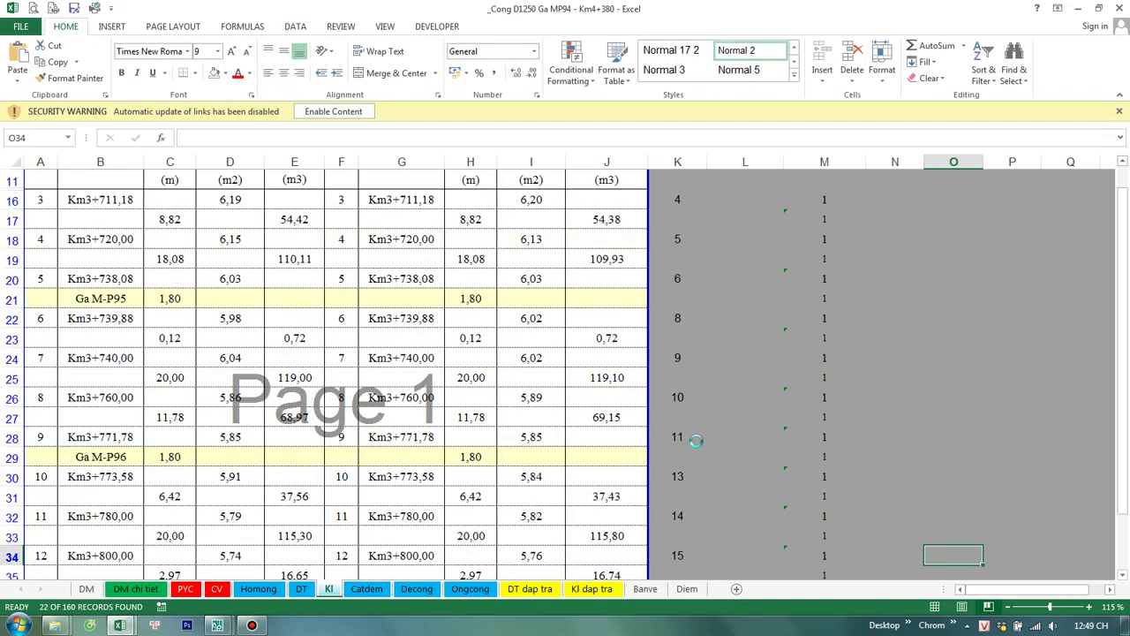
{"action": "left_click", "coordinate": [367, 588]}
{"action": "scroll", "coordinate": [625, 420], "scroll_direction": "down", "scroll_amount": 3}
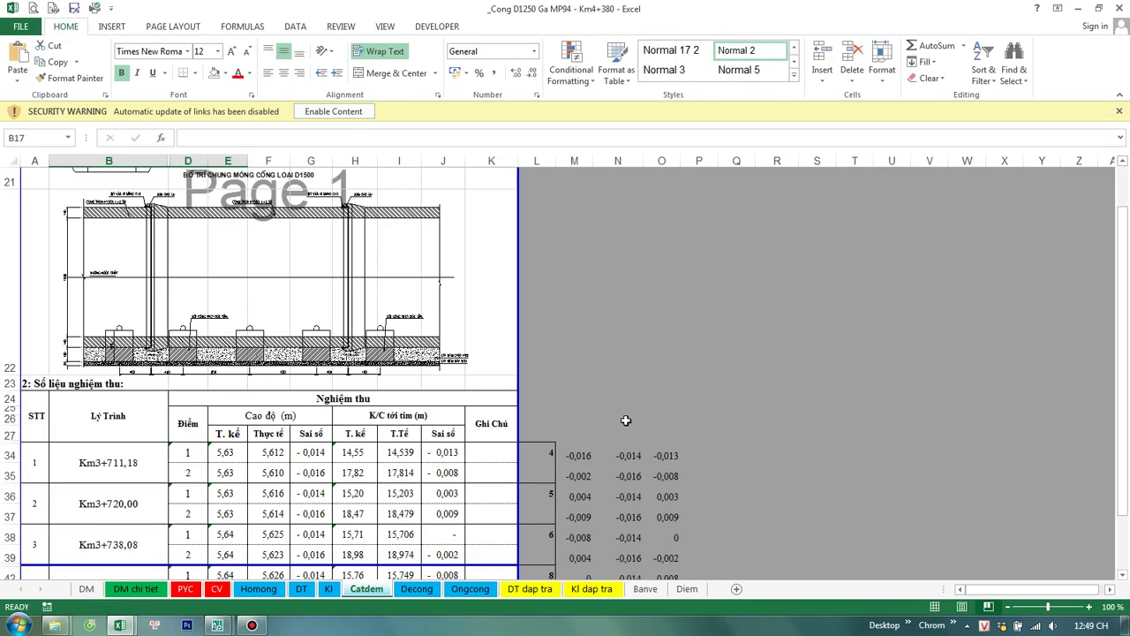
{"action": "left_click", "coordinate": [586, 346]}
{"action": "left_click", "coordinate": [628, 328]}
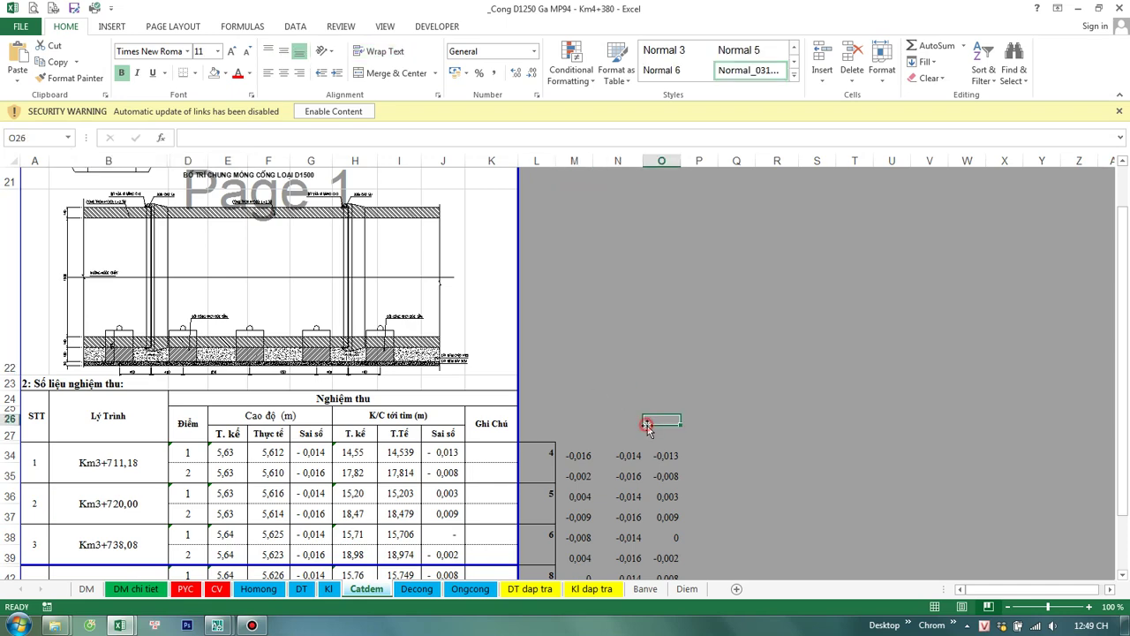
{"action": "left_click", "coordinate": [667, 403]}
Step: Link O24 to Kl!L7, accepting Excel's corrected formula, to show the range label
{"action": "type", "text": "=="}
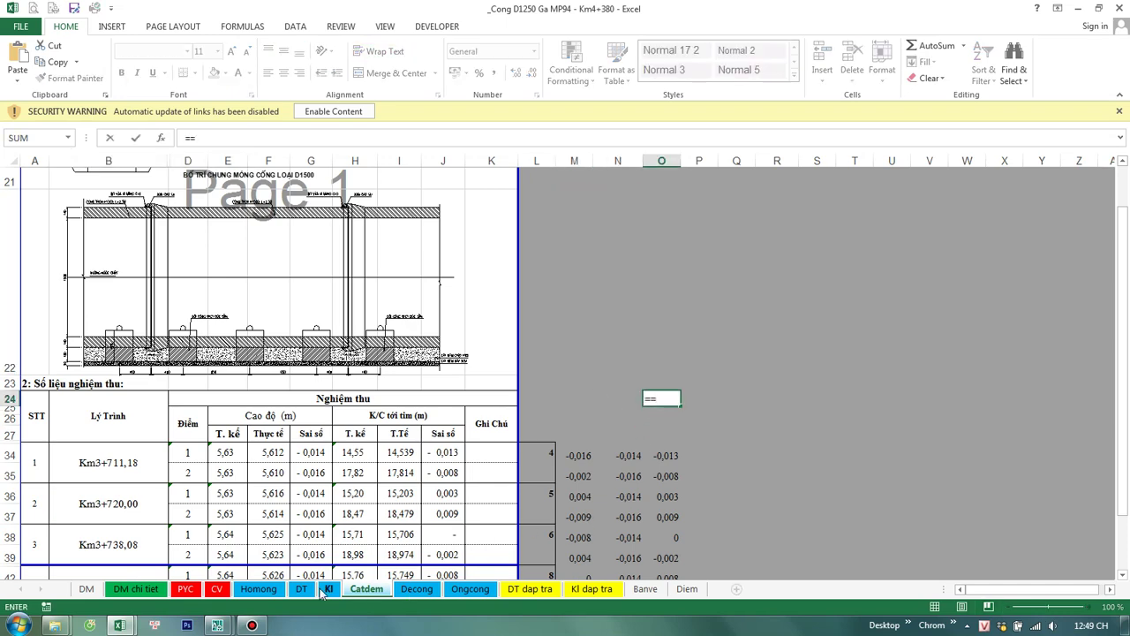
{"action": "left_click", "coordinate": [327, 588]}
{"action": "left_click", "coordinate": [720, 323]}
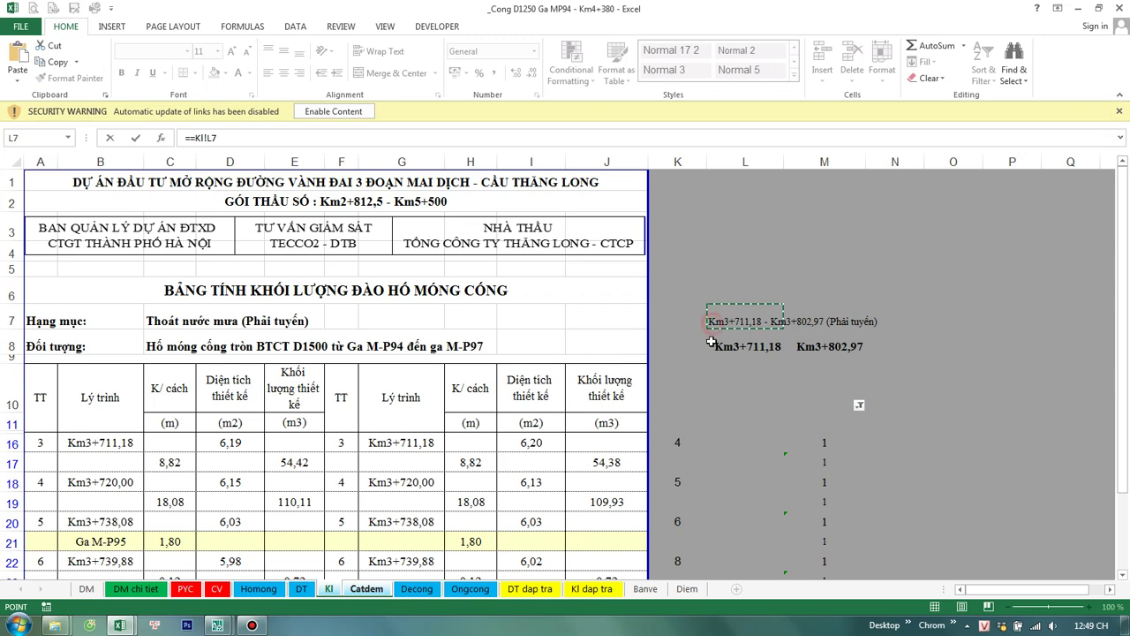
{"action": "key", "text": "Return"}
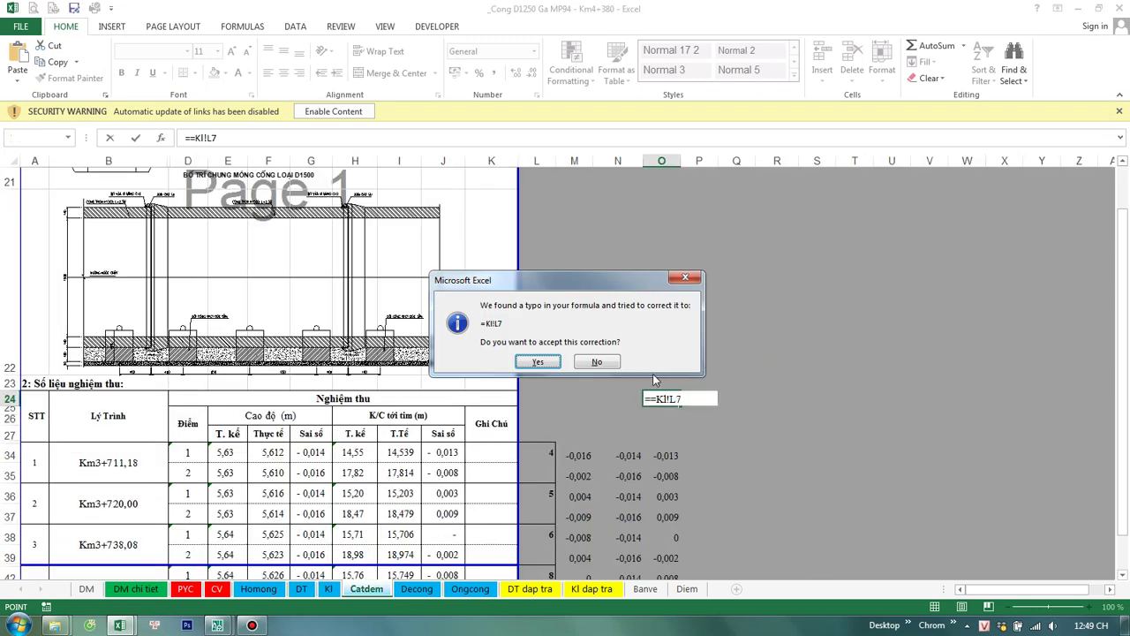
{"action": "left_click", "coordinate": [536, 361]}
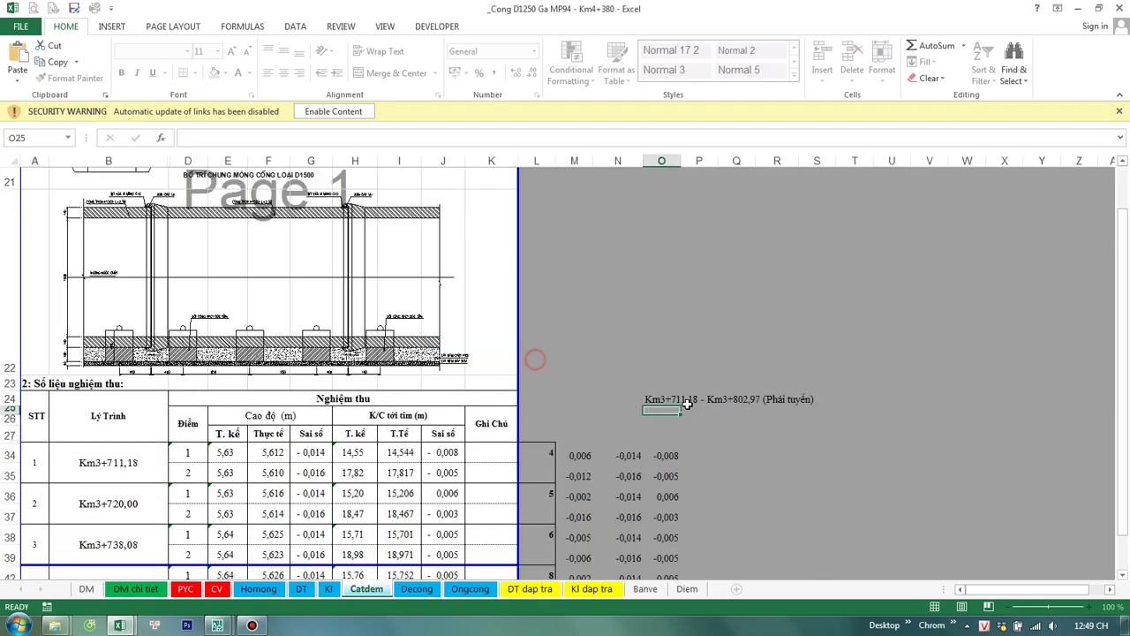
{"action": "left_click", "coordinate": [654, 417]}
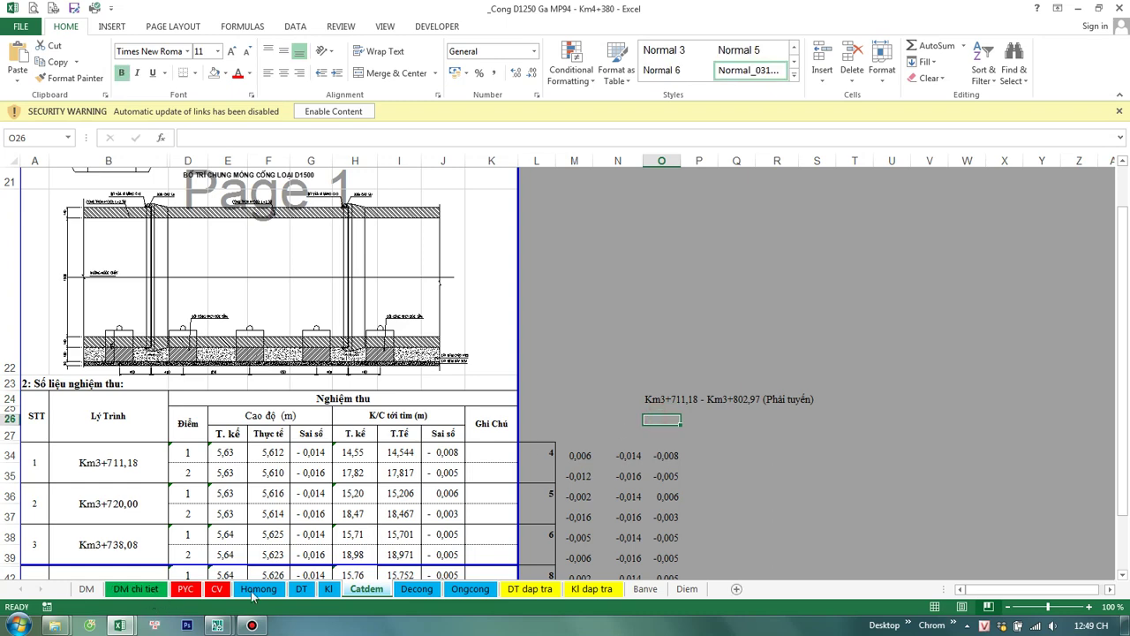
Step: Copy the range bound formulas L8:M8 from Kl into Catdem O26:P26
{"action": "left_click", "coordinate": [330, 589]}
{"action": "left_click_drag", "start_coordinate": [730, 346], "coordinate": [814, 340]}
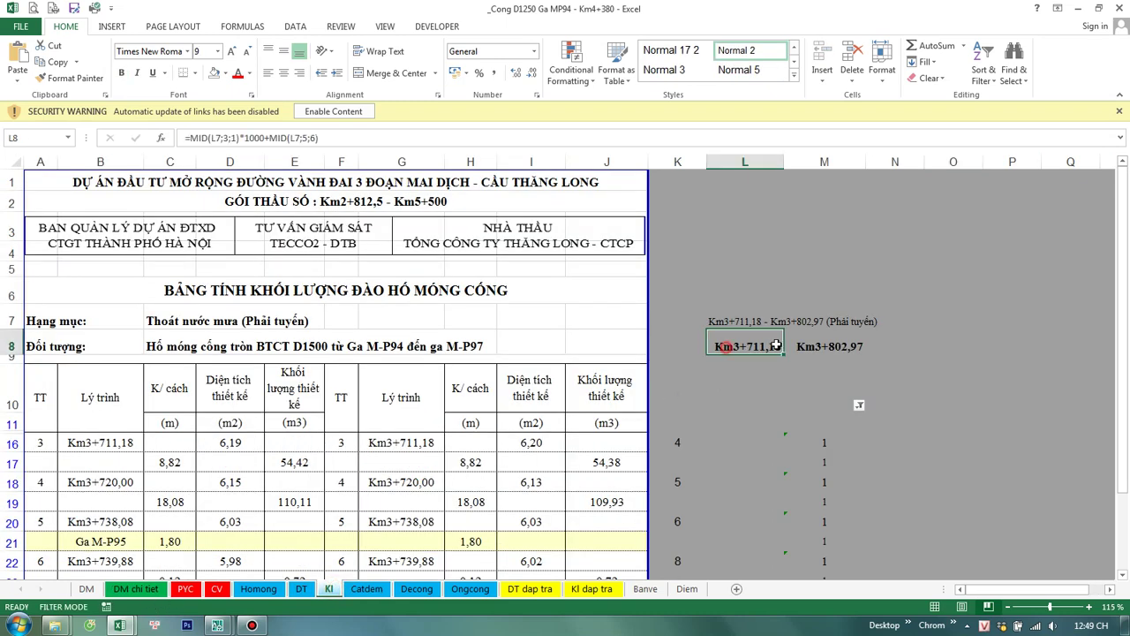
{"action": "key", "text": "ctrl+c"}
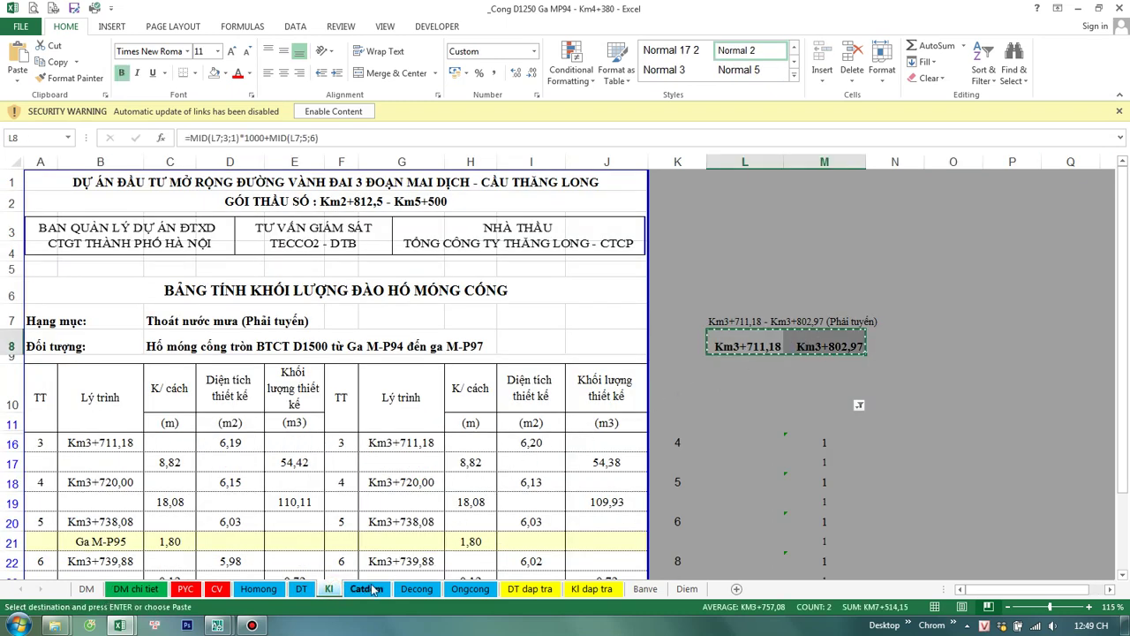
{"action": "left_click", "coordinate": [367, 589]}
{"action": "key", "text": "ctrl+v"}
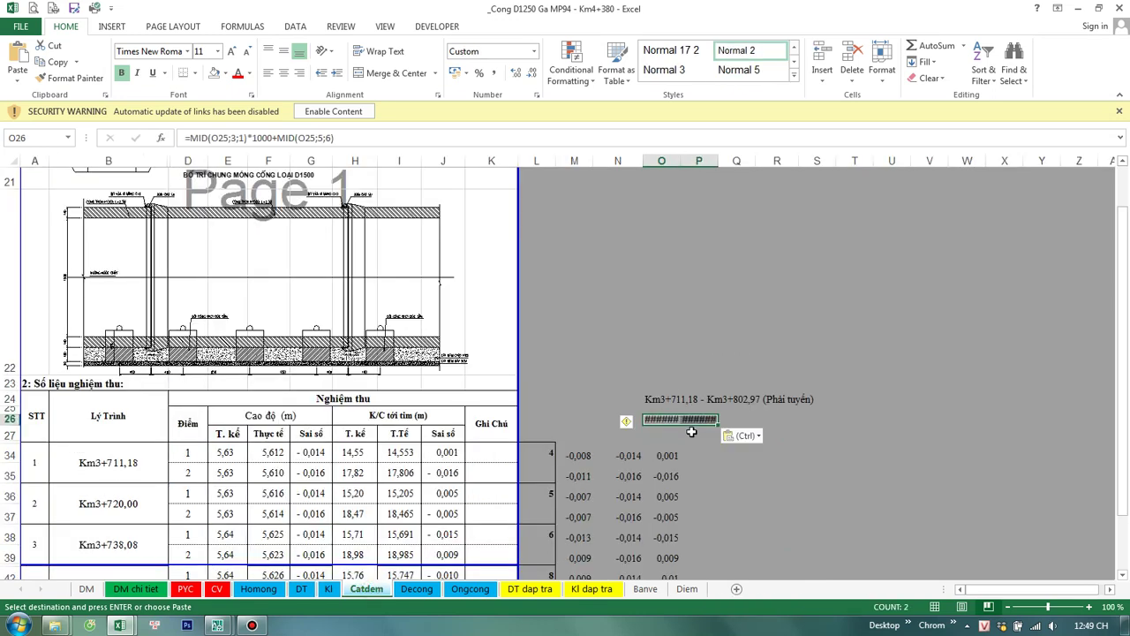
{"action": "mouse_move", "coordinate": [664, 161]}
{"action": "left_mouse_down"}
{"action": "mouse_move", "coordinate": [707, 168]}
{"action": "mouse_move", "coordinate": [731, 265]}
{"action": "left_mouse_up"}
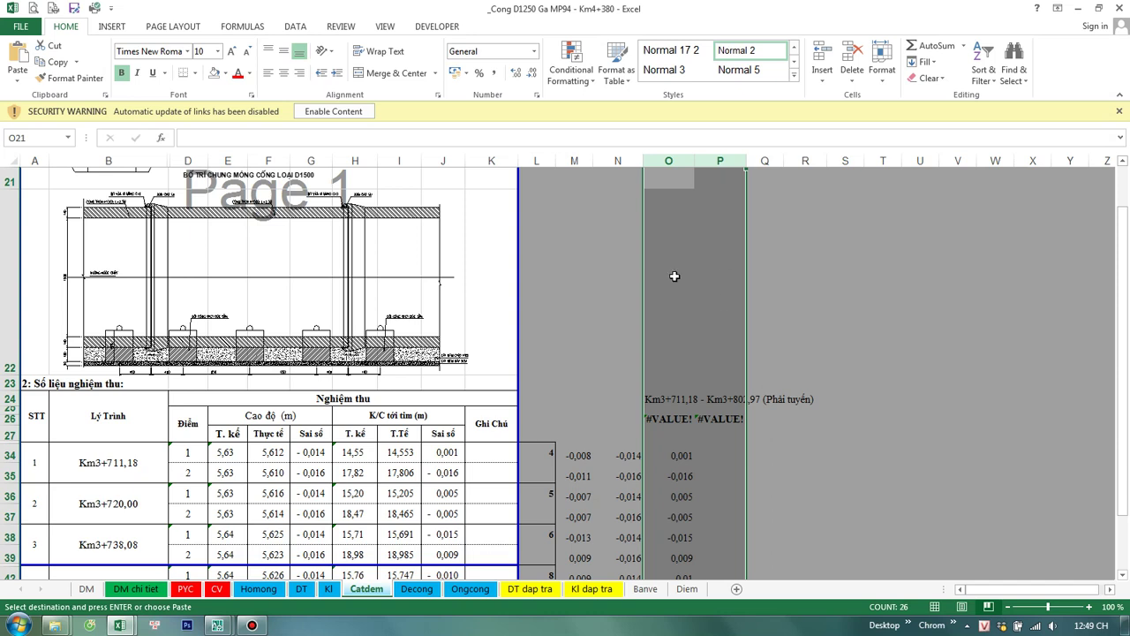
Step: Move the O26:P26 chainage formulas up into row 25, clearing the originals
{"action": "double_click", "coordinate": [662, 420]}
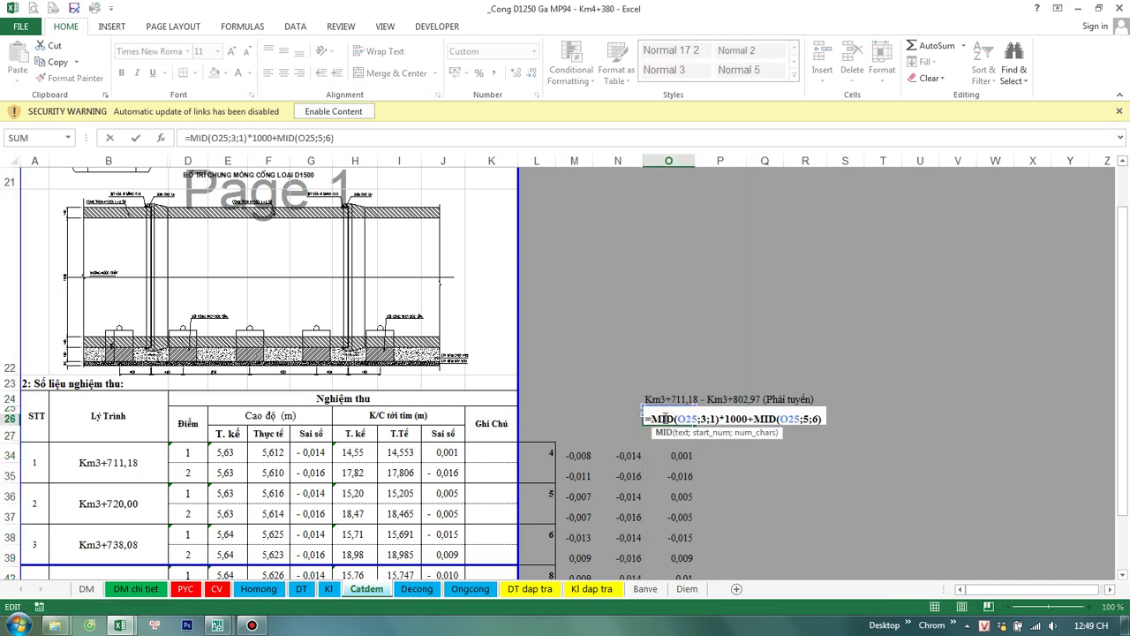
{"action": "key", "text": "Escape"}
{"action": "key", "text": "shift+Right"}
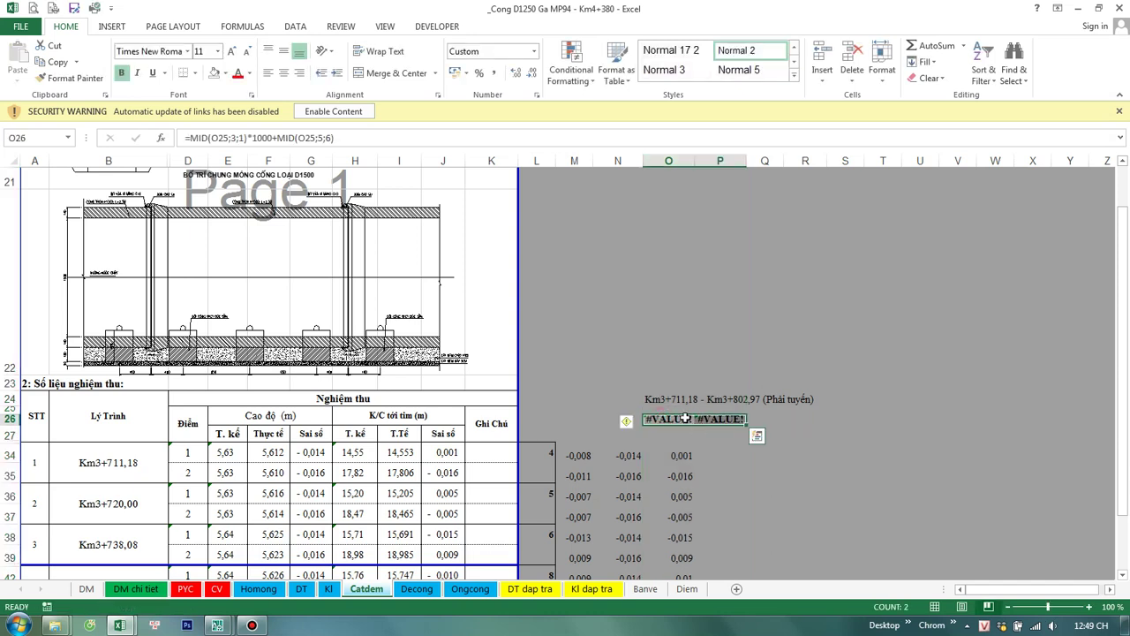
{"action": "key", "text": "ctrl+c"}
{"action": "left_click", "coordinate": [657, 410]}
{"action": "key", "text": "ctrl+v"}
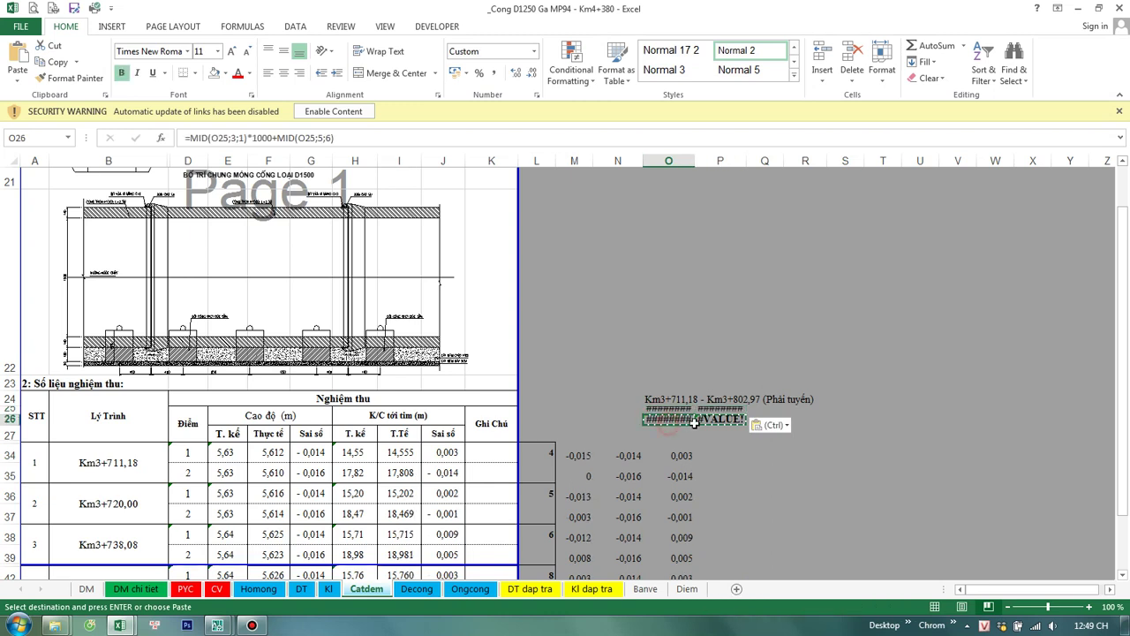
{"action": "key", "text": "Delete"}
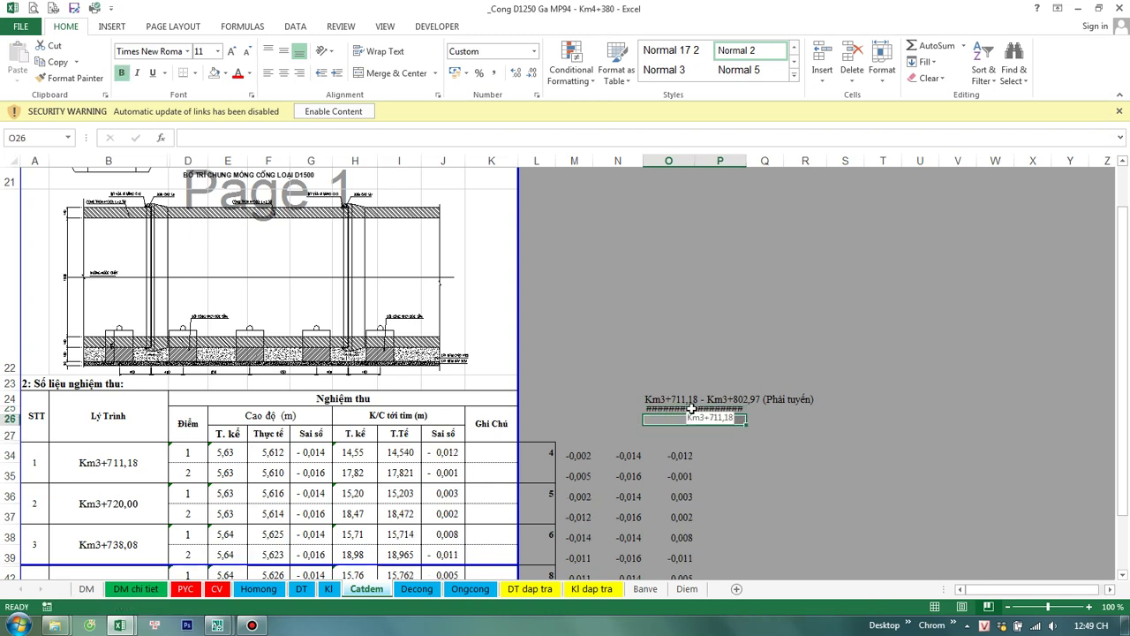
Step: Fill the O25 formula across into P25 and widen columns O and P
{"action": "left_click", "coordinate": [668, 409]}
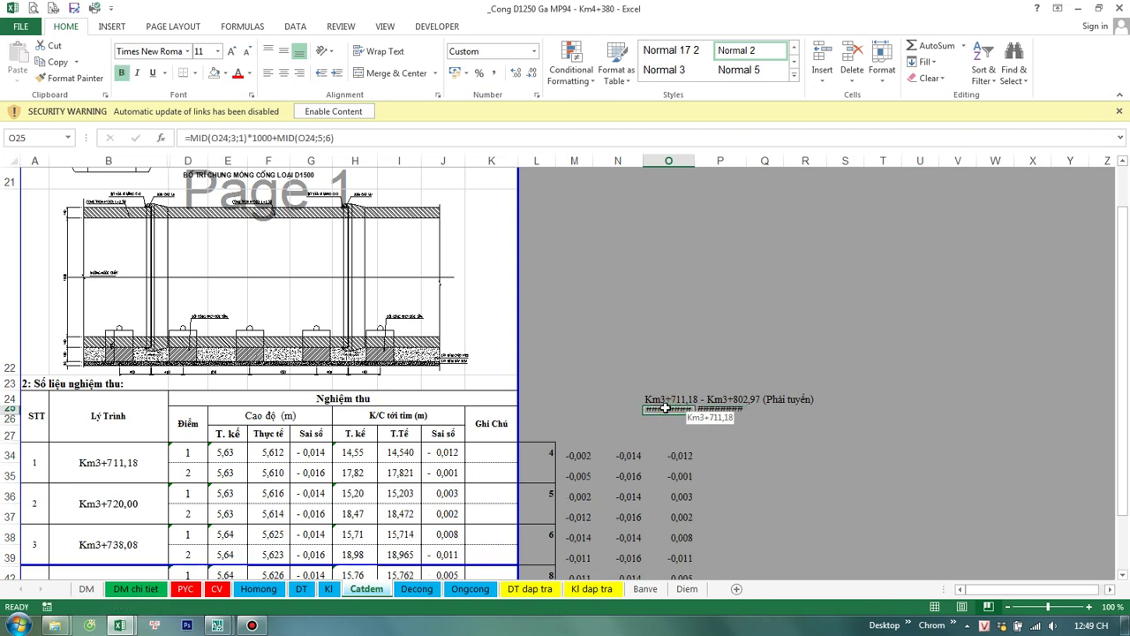
{"action": "double_click", "coordinate": [666, 408]}
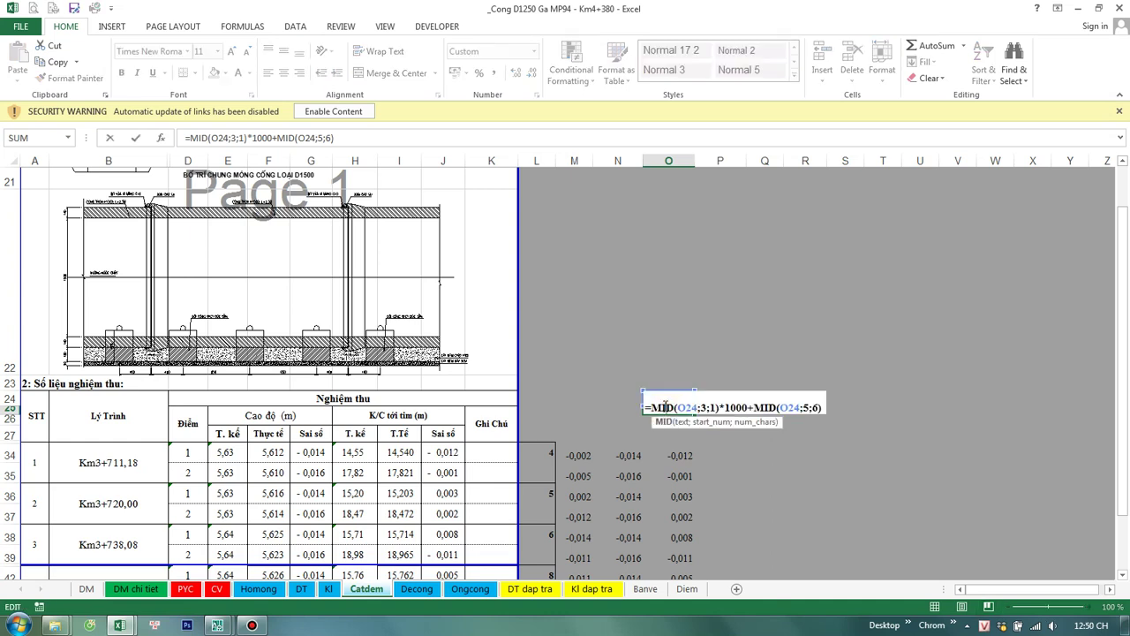
{"action": "key", "text": "Escape"}
{"action": "mouse_move", "coordinate": [690, 409]}
{"action": "left_mouse_down"}
{"action": "mouse_move", "coordinate": [707, 417]}
{"action": "mouse_move", "coordinate": [671, 424]}
{"action": "left_mouse_up"}
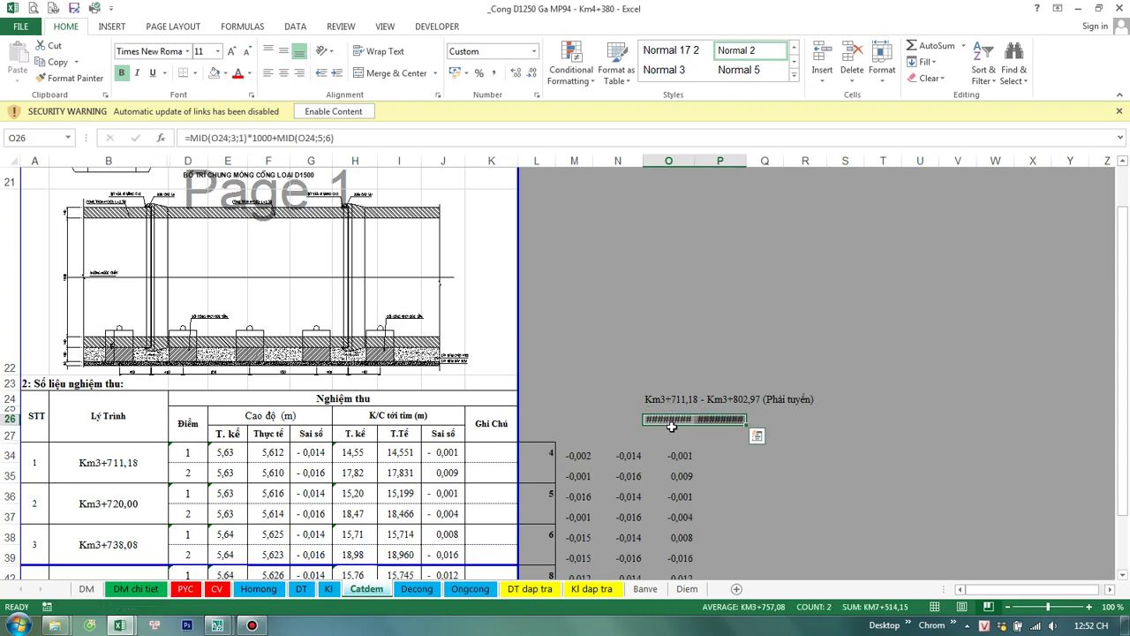
{"action": "left_click_drag", "start_coordinate": [671, 162], "coordinate": [823, 166]}
{"action": "left_click", "coordinate": [843, 435]}
Step: Check the O24 range title and the start and end chainages in O26 and P26
{"action": "scroll", "coordinate": [747, 385], "scroll_direction": "down", "scroll_amount": 1}
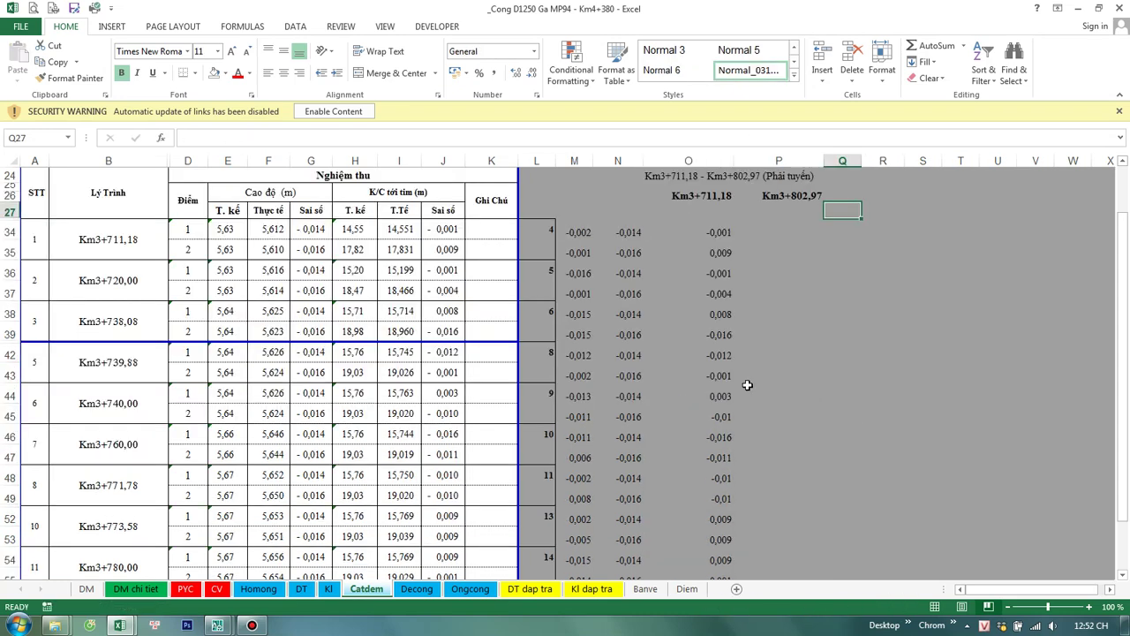
{"action": "scroll", "coordinate": [752, 339], "scroll_direction": "up", "scroll_amount": 1}
{"action": "left_click", "coordinate": [671, 399]}
{"action": "left_click", "coordinate": [767, 419]}
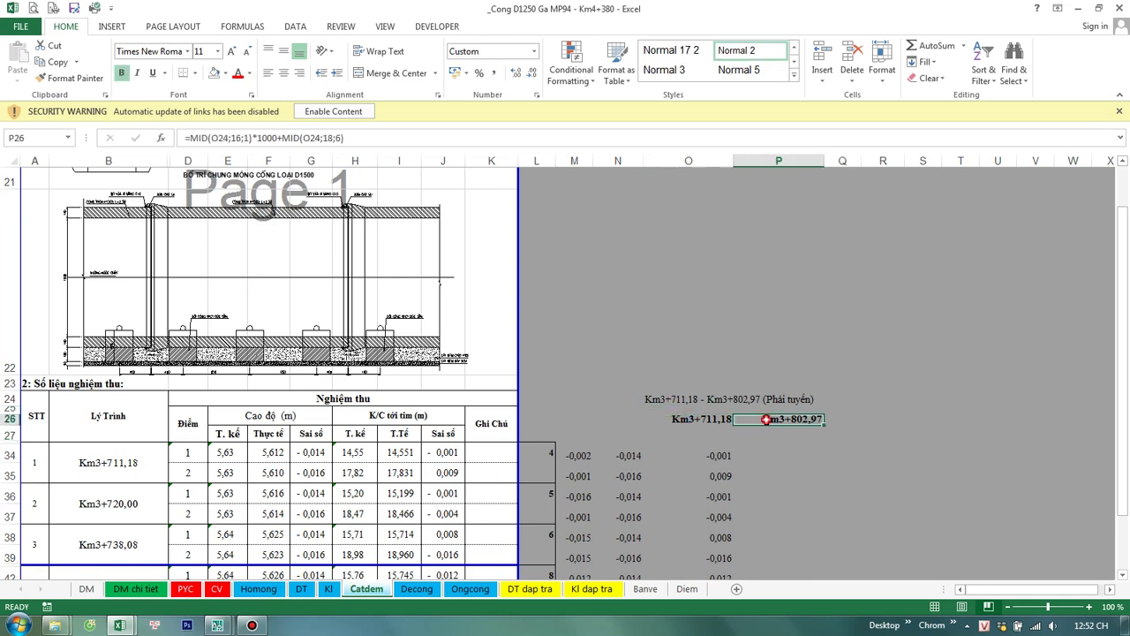
{"action": "left_click", "coordinate": [671, 399]}
{"action": "left_click", "coordinate": [724, 421]}
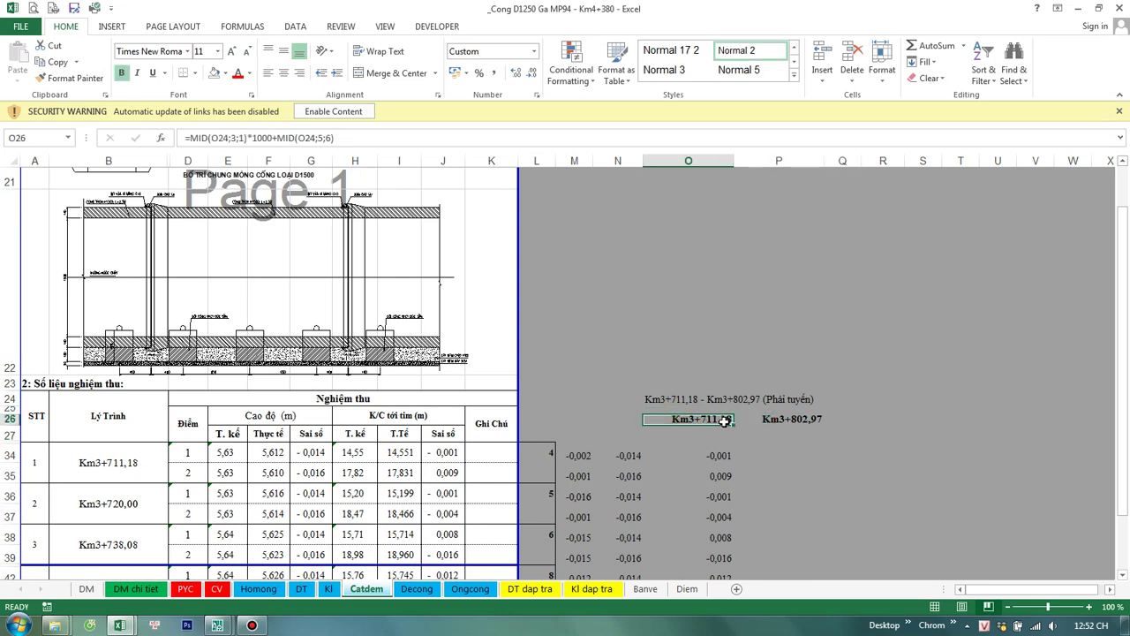
{"action": "left_click", "coordinate": [800, 436]}
{"action": "left_click", "coordinate": [834, 452]}
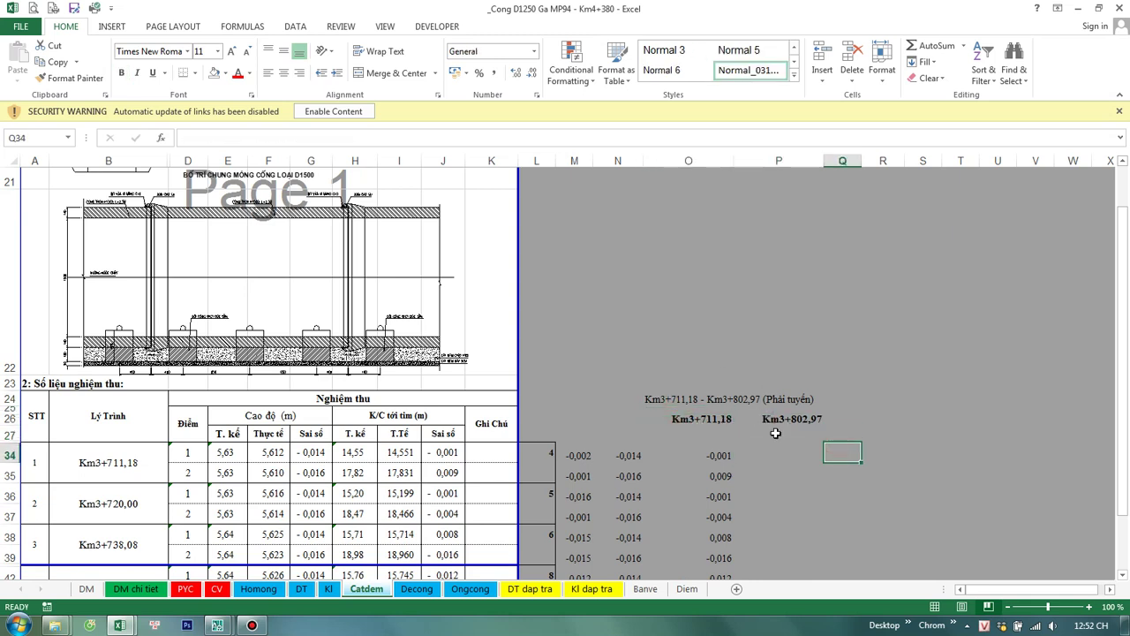
Step: Unhide rows 28 to 33 in the Catdem table
{"action": "scroll", "coordinate": [473, 439], "scroll_direction": "down", "scroll_amount": 2}
{"action": "scroll", "coordinate": [11, 322], "scroll_direction": "up", "scroll_amount": 1}
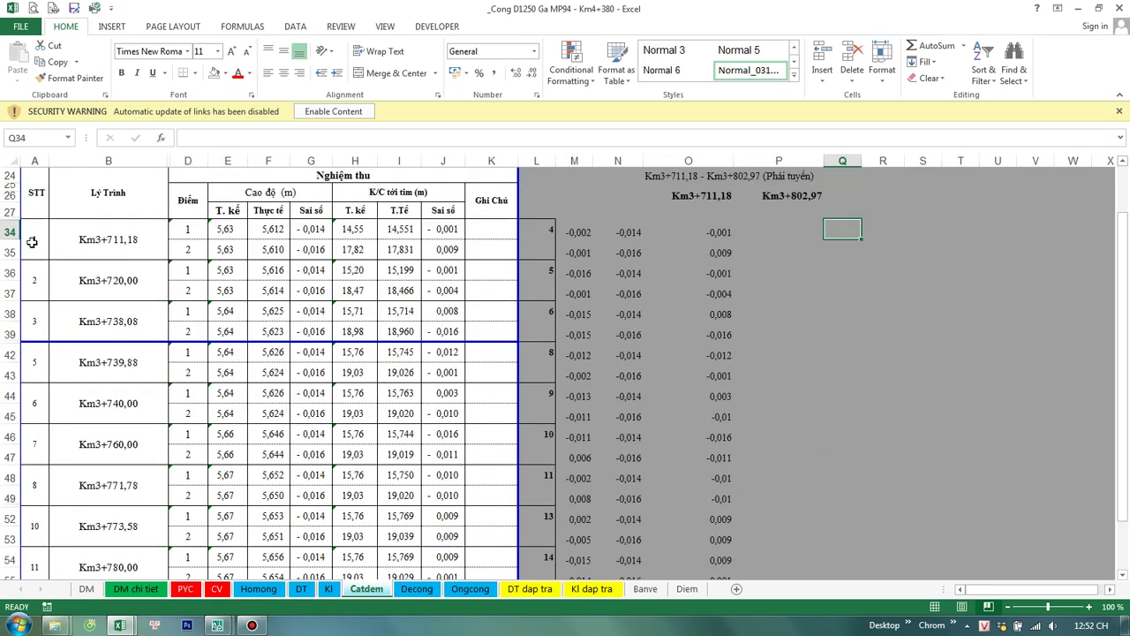
{"action": "left_click", "coordinate": [10, 228]}
{"action": "right_click", "coordinate": [10, 227]}
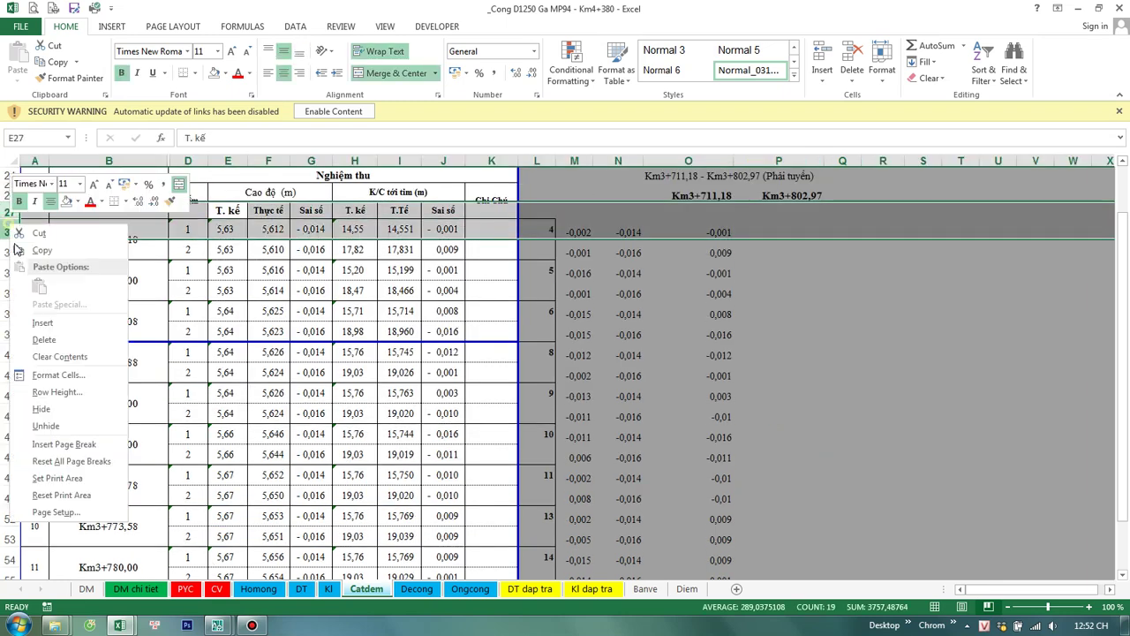
{"action": "left_click", "coordinate": [44, 426]}
Step: Unhide the hidden row between rows 39 and 42
{"action": "left_click_drag", "start_coordinate": [8, 459], "coordinate": [9, 477]}
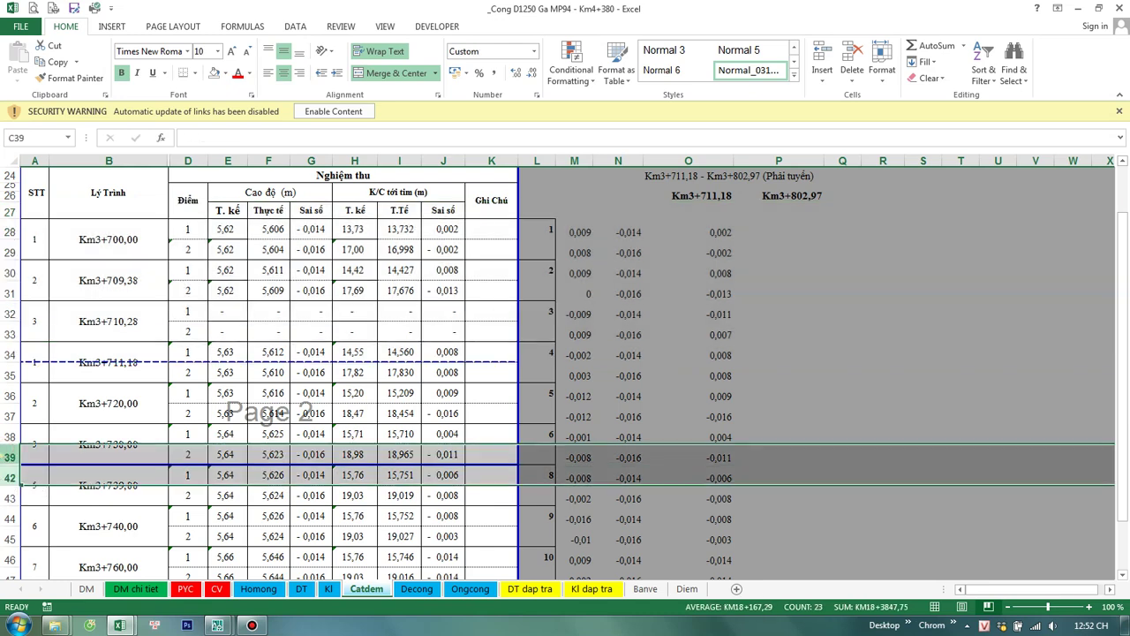
{"action": "right_click", "coordinate": [9, 477]}
{"action": "left_click", "coordinate": [39, 361]}
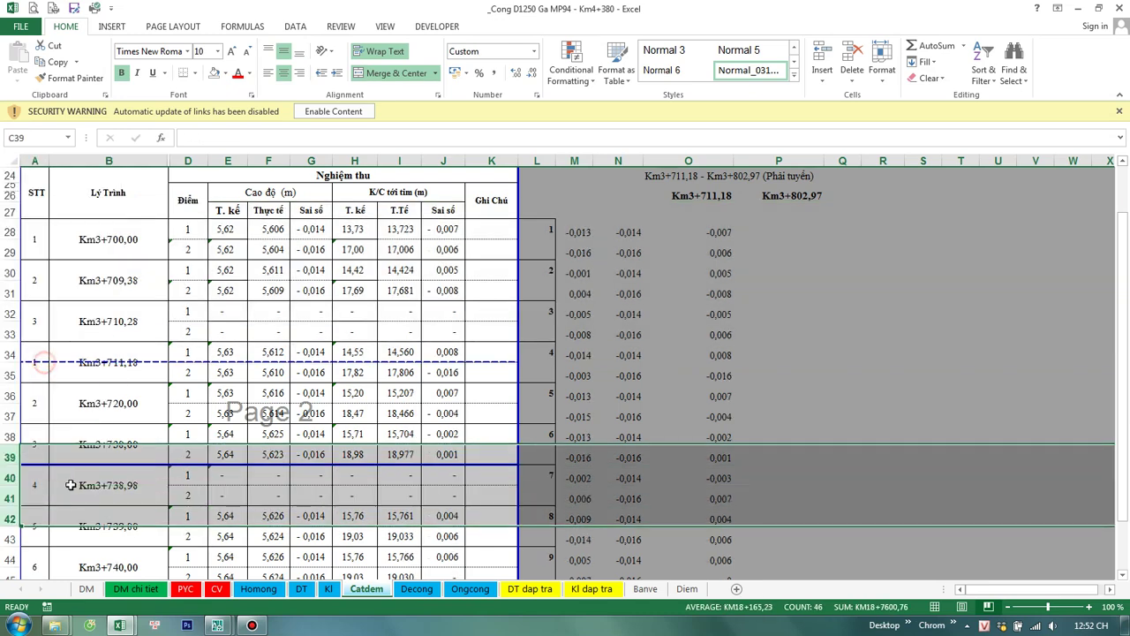
{"action": "left_click", "coordinate": [10, 476]}
{"action": "right_click", "coordinate": [10, 477]}
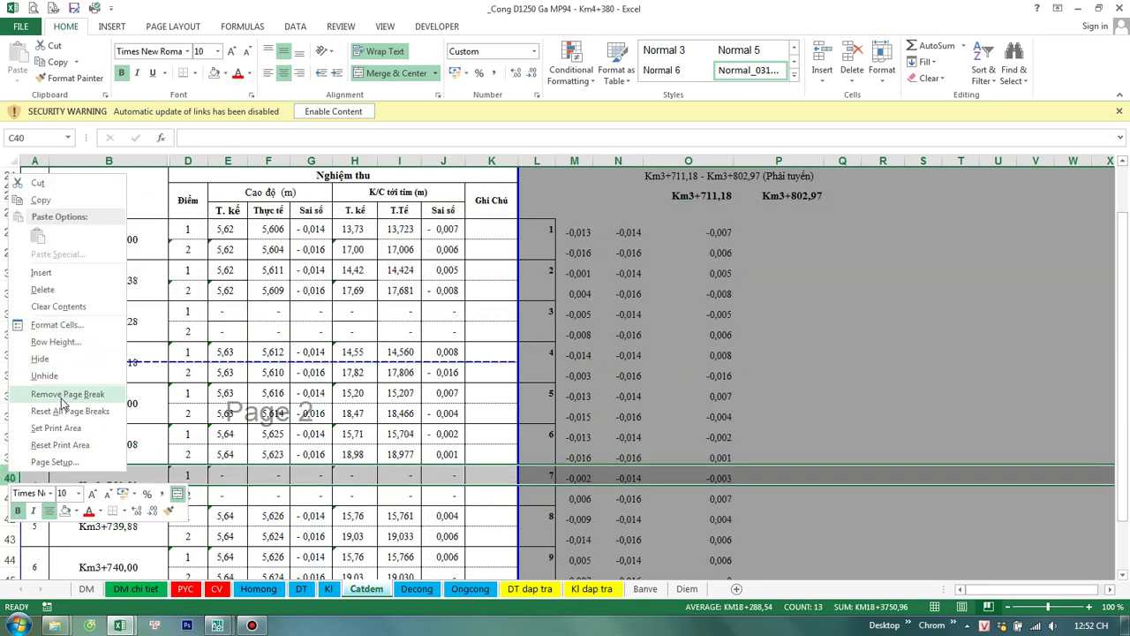
{"action": "key", "text": "Escape"}
{"action": "left_click", "coordinate": [883, 495]}
Step: Select rows 59 through 192 surrounding the large hidden block for unhiding
{"action": "scroll", "coordinate": [181, 492], "scroll_direction": "down", "scroll_amount": 4}
{"action": "scroll", "coordinate": [181, 493], "scroll_direction": "down", "scroll_amount": 5}
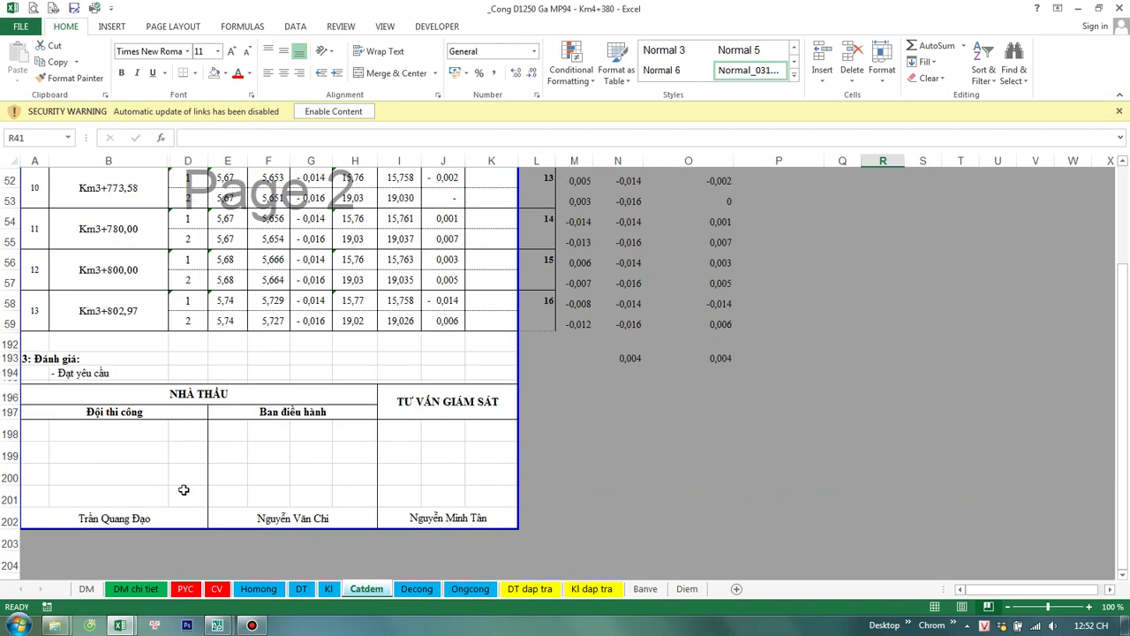
{"action": "left_click_drag", "start_coordinate": [10, 321], "coordinate": [10, 344]}
{"action": "right_click", "coordinate": [10, 344]}
Step: Unhide rows 60 through 191 and review the chainage formulas in rows 24–26
{"action": "left_click", "coordinate": [59, 238]}
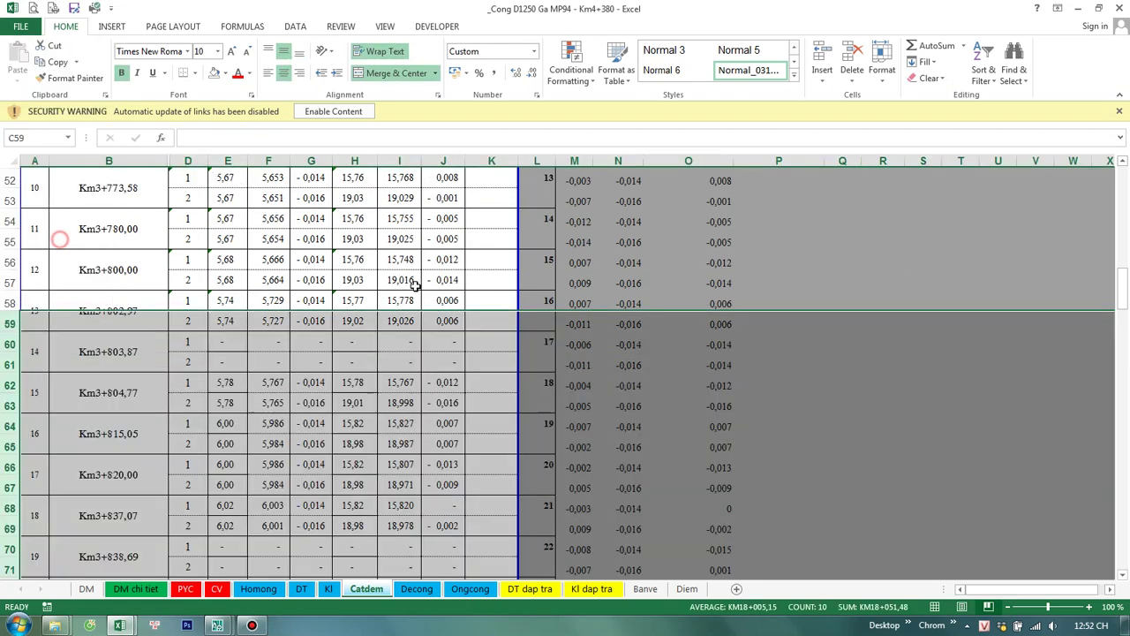
{"action": "left_click", "coordinate": [662, 408]}
{"action": "scroll", "coordinate": [739, 396], "scroll_direction": "up", "scroll_amount": 8}
{"action": "scroll", "coordinate": [732, 411], "scroll_direction": "up", "scroll_amount": 4}
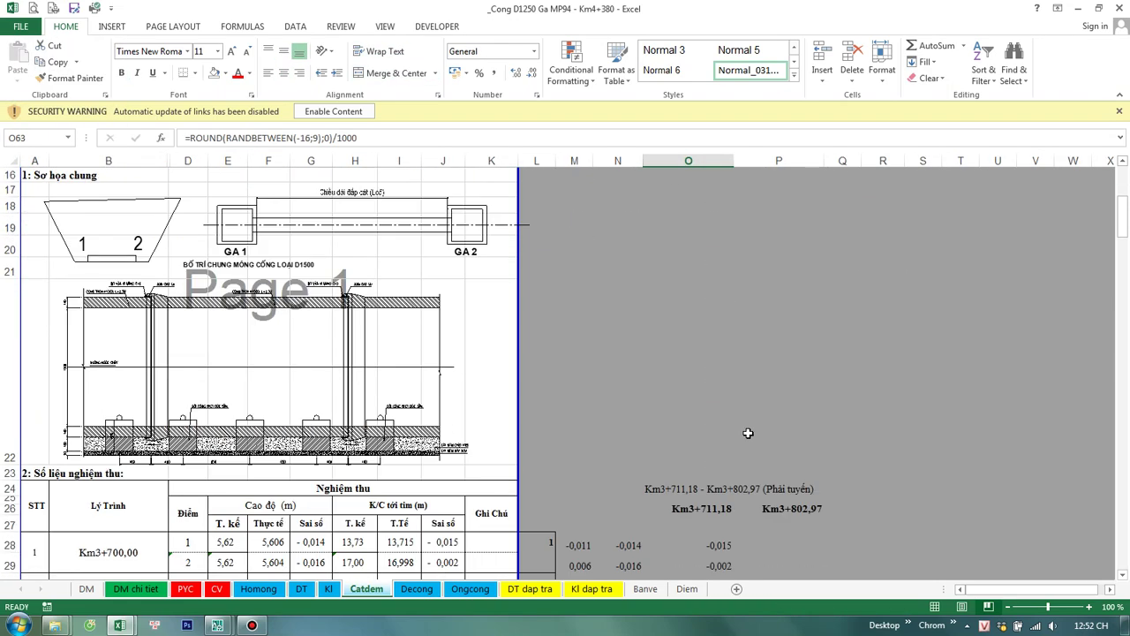
{"action": "scroll", "coordinate": [748, 433], "scroll_direction": "down", "scroll_amount": 2}
{"action": "double_click", "coordinate": [709, 401]}
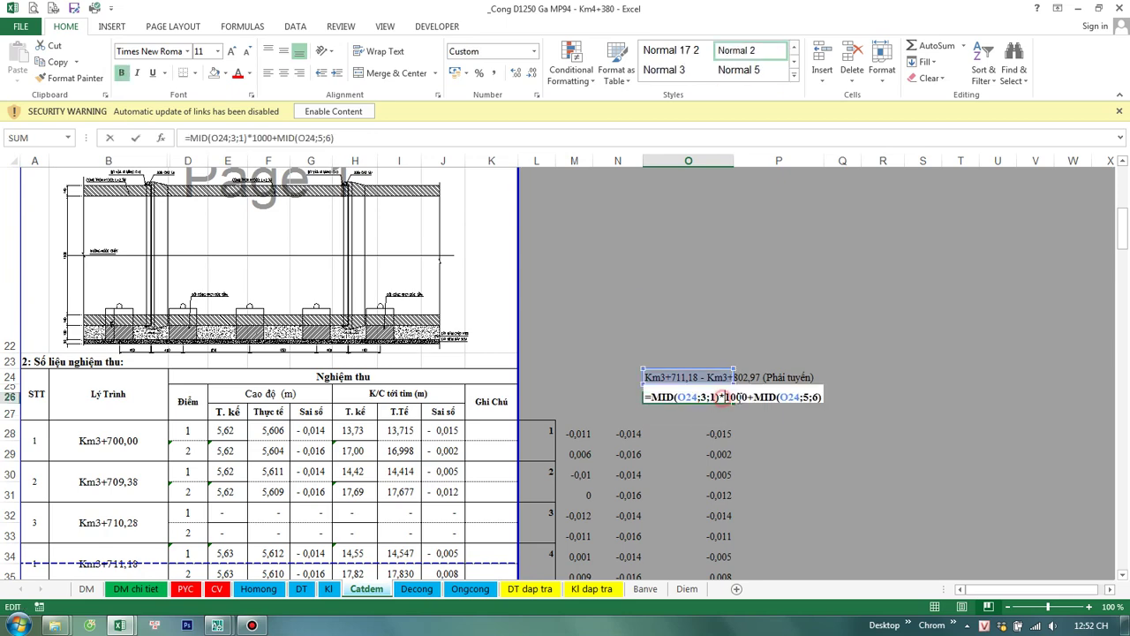
{"action": "left_click", "coordinate": [728, 377]}
{"action": "left_click", "coordinate": [906, 402]}
{"action": "left_click", "coordinate": [830, 417]}
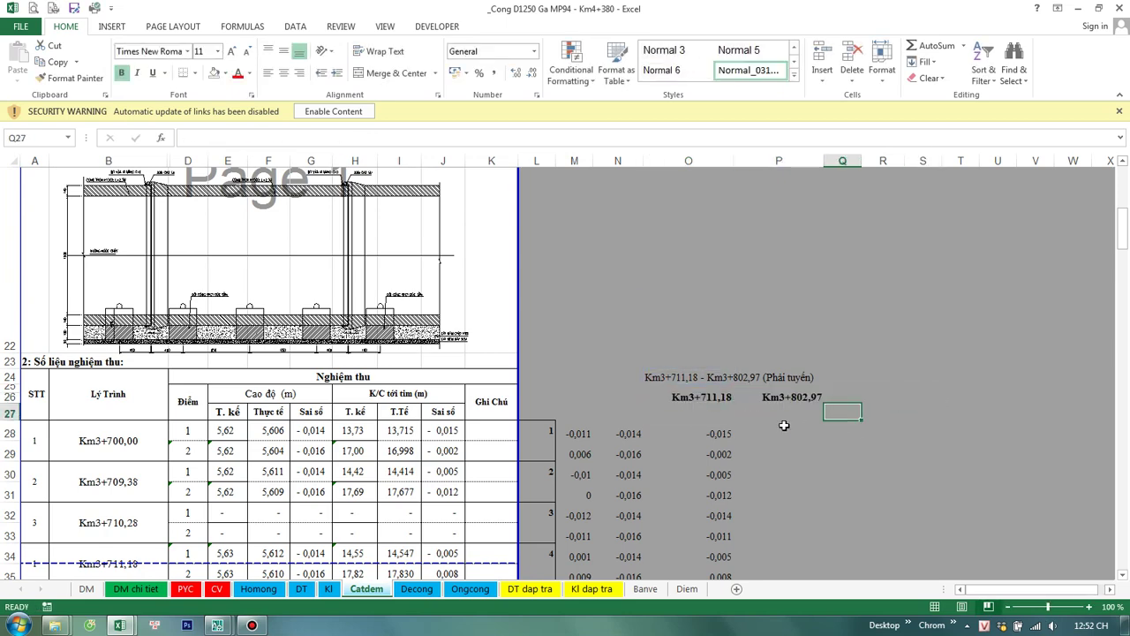
Step: Copy the range-flag formula from Kl M16 into Catdem Q28
{"action": "left_click", "coordinate": [334, 589]}
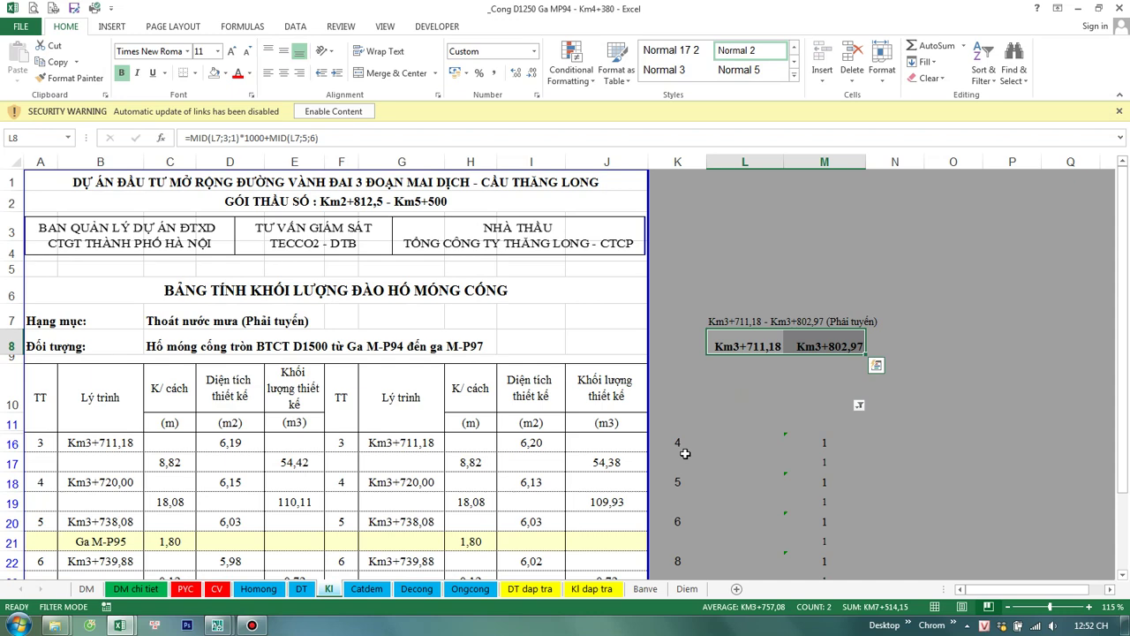
{"action": "left_click", "coordinate": [823, 443]}
{"action": "key", "text": "ctrl+c"}
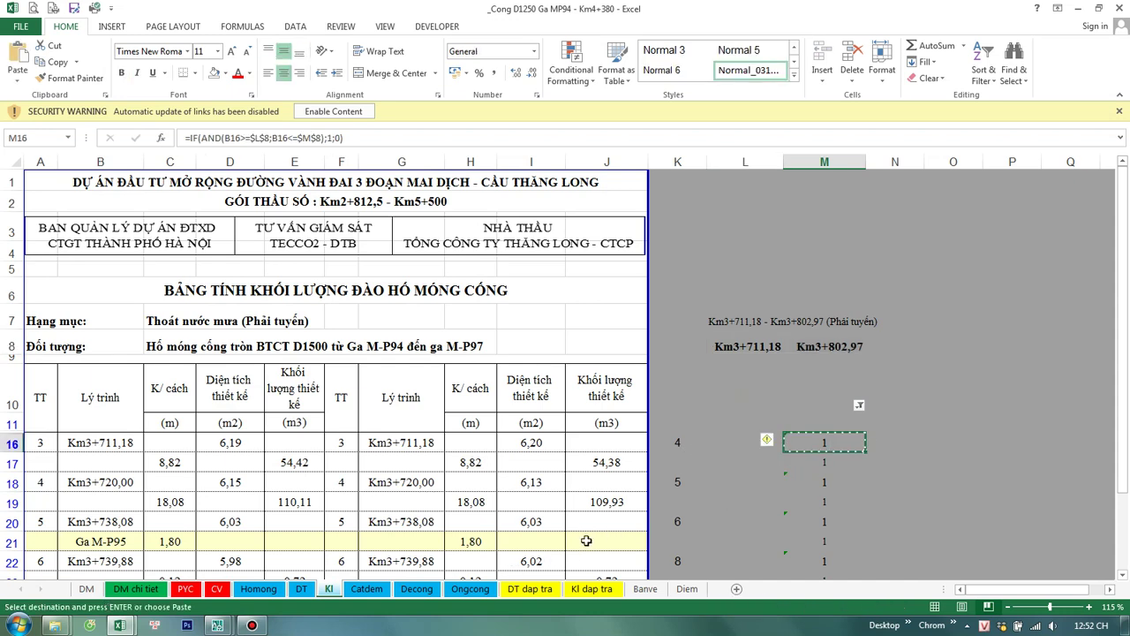
{"action": "left_click", "coordinate": [366, 589]}
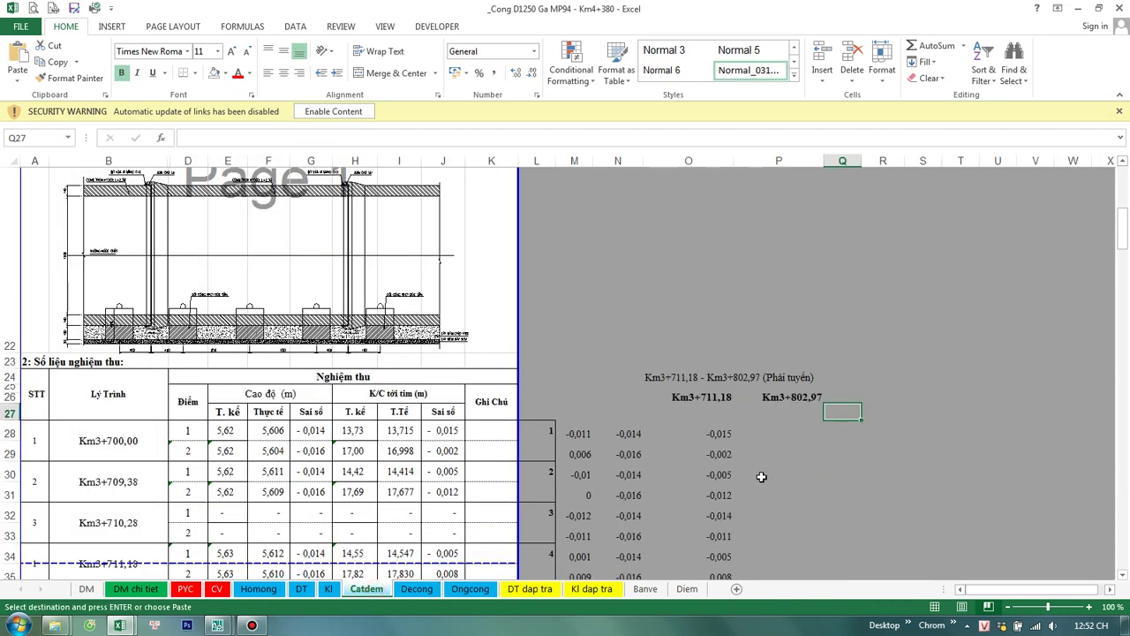
{"action": "left_click", "coordinate": [837, 425]}
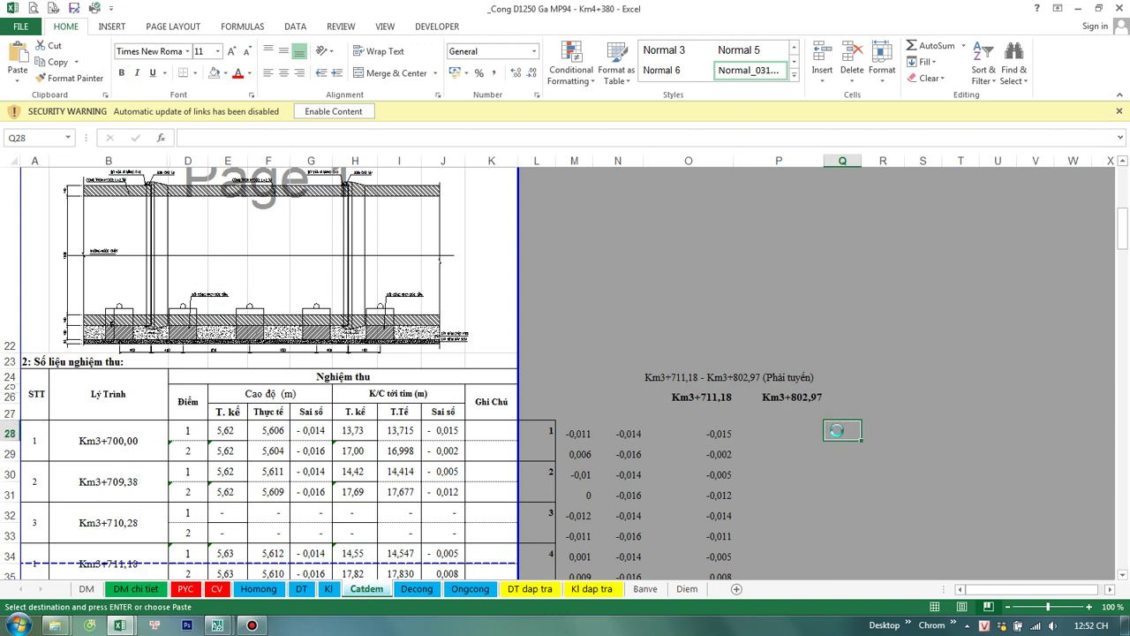
{"action": "key", "text": "ctrl+v"}
Step: Change both chainage references in Q28's formula from F28 to B28
{"action": "double_click", "coordinate": [837, 430]}
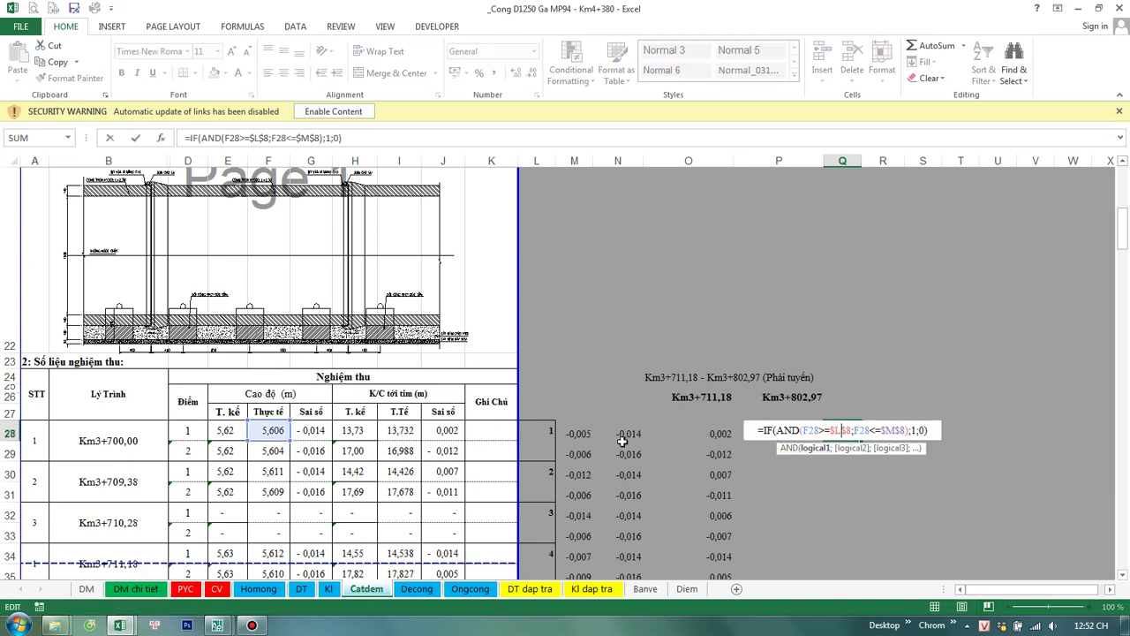
{"action": "left_click", "coordinate": [91, 428]}
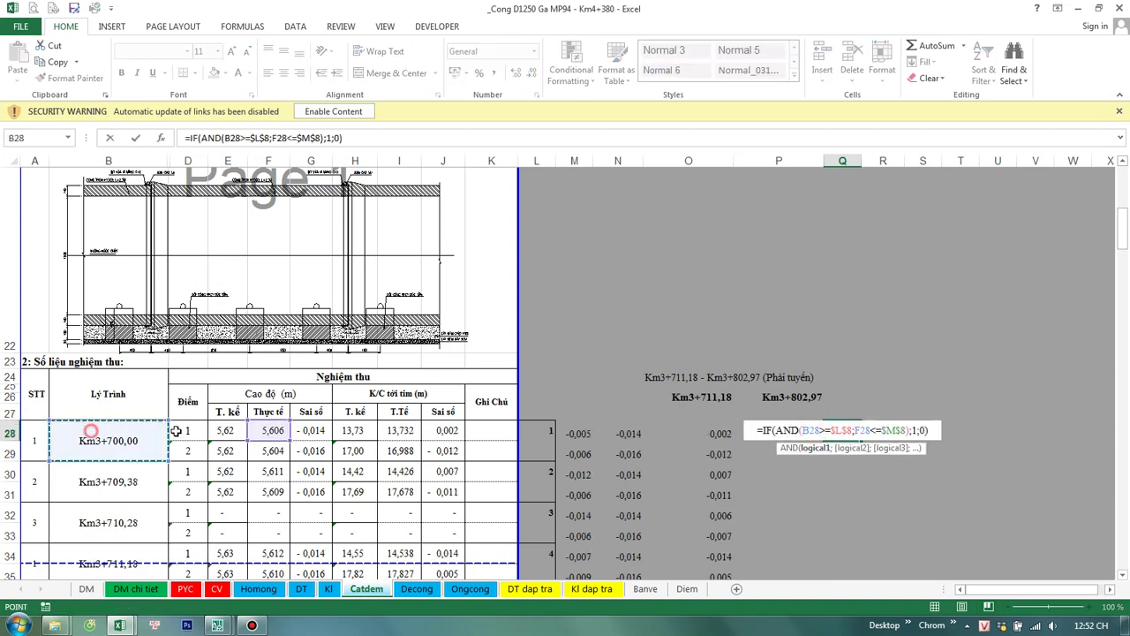
{"action": "double_click", "coordinate": [859, 430]}
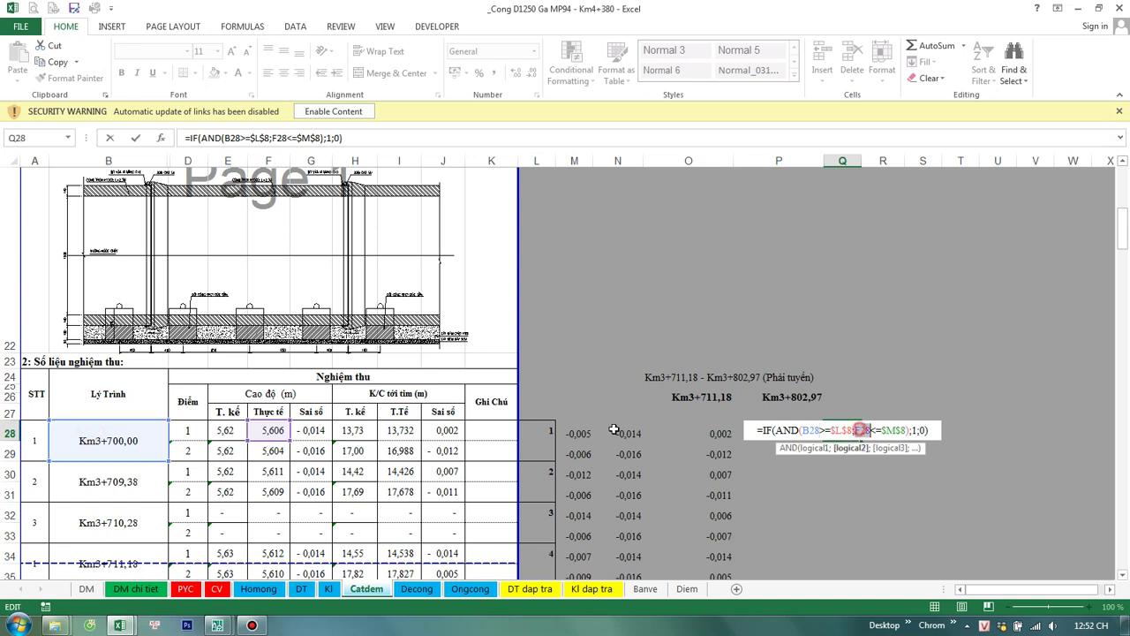
{"action": "left_click", "coordinate": [168, 434]}
Step: Set Q28's bounds to absolute $O$26 and $P$26, then select Q28:Q29 for filling
{"action": "double_click", "coordinate": [833, 430]}
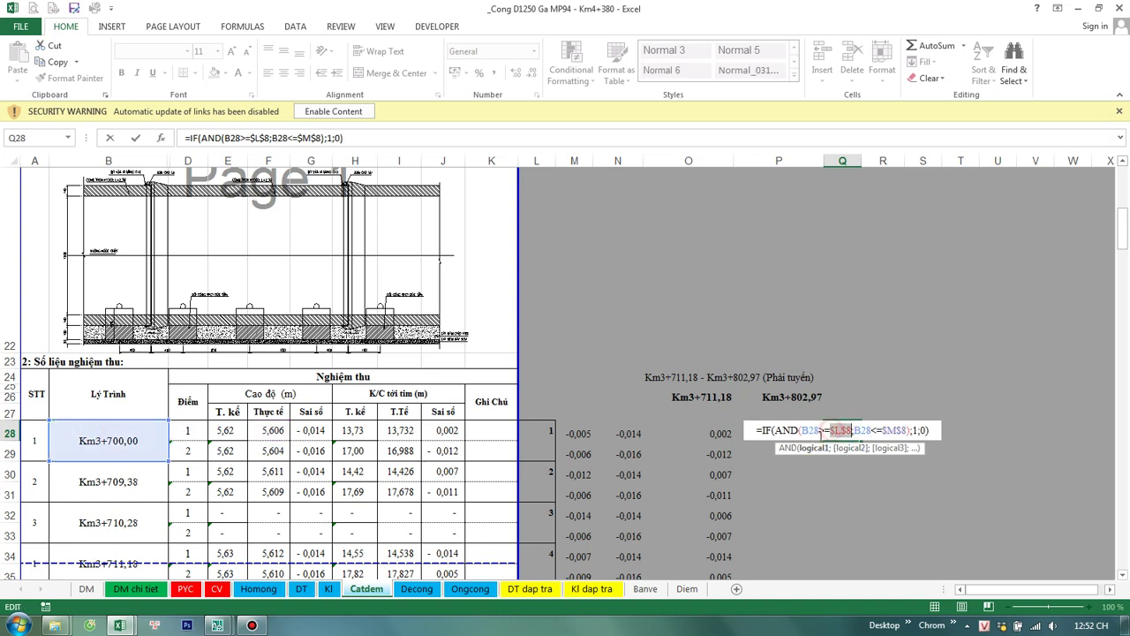
{"action": "left_click", "coordinate": [701, 399]}
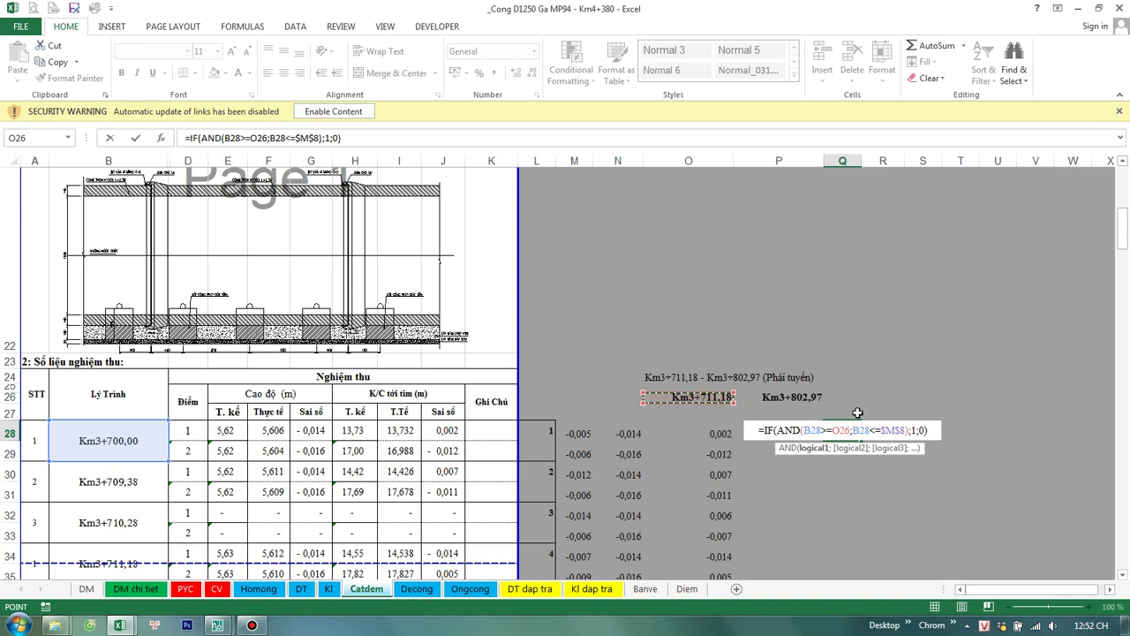
{"action": "key", "text": "F4"}
{"action": "double_click", "coordinate": [900, 430]}
{"action": "left_click", "coordinate": [774, 399]}
{"action": "key", "text": "F4"}
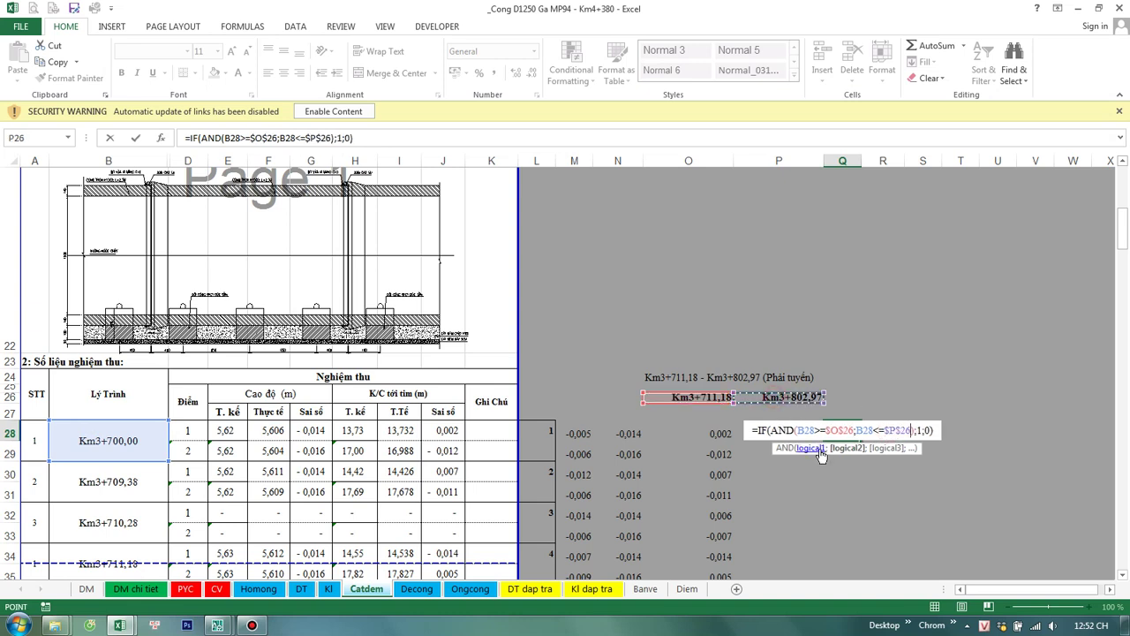
{"action": "key", "text": "ctrl+Return"}
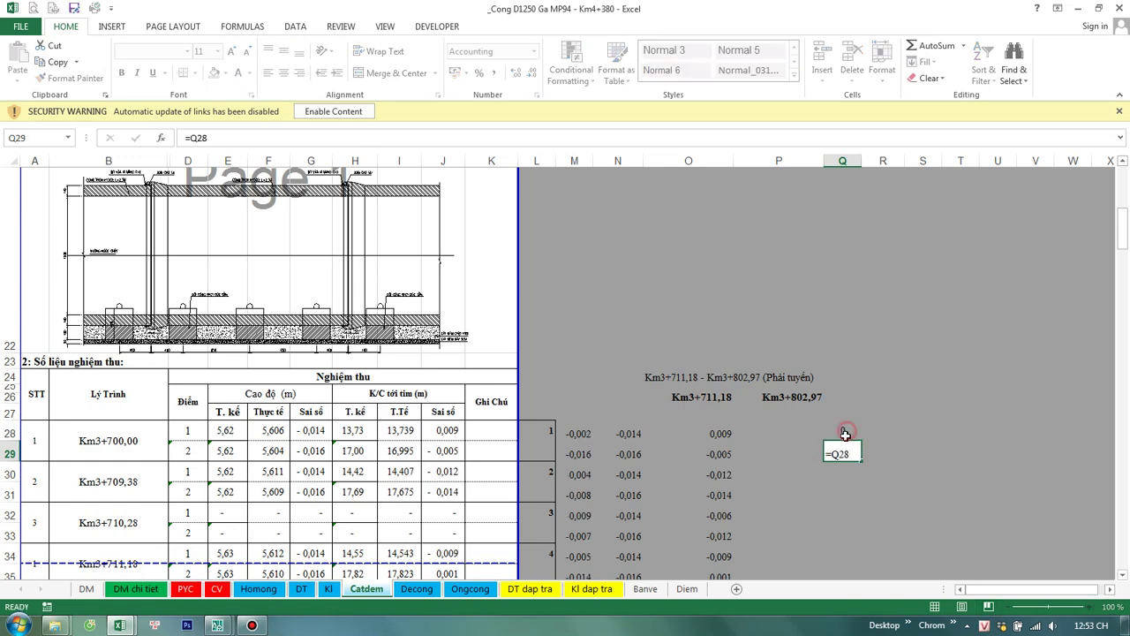
{"action": "mouse_move", "coordinate": [839, 433]}
{"action": "left_mouse_down"}
{"action": "mouse_move", "coordinate": [867, 629]}
{"action": "mouse_move", "coordinate": [861, 392]}
{"action": "left_mouse_up"}
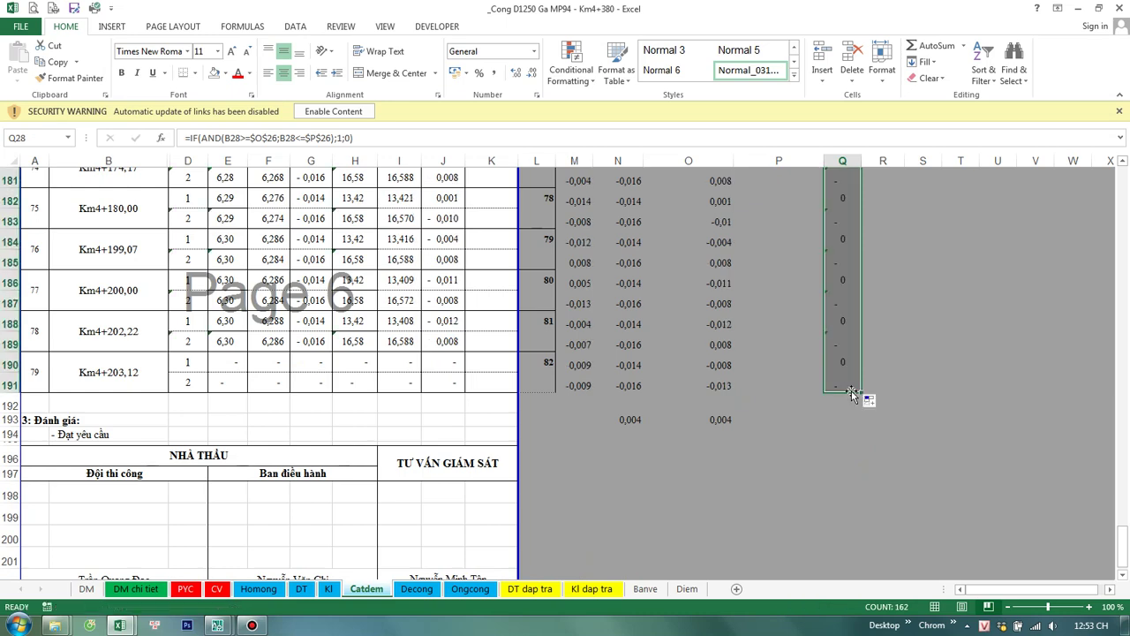
Step: Inspect the filled flags down to Q191, finding the #N/A error in Q74
{"action": "left_click", "coordinate": [850, 386]}
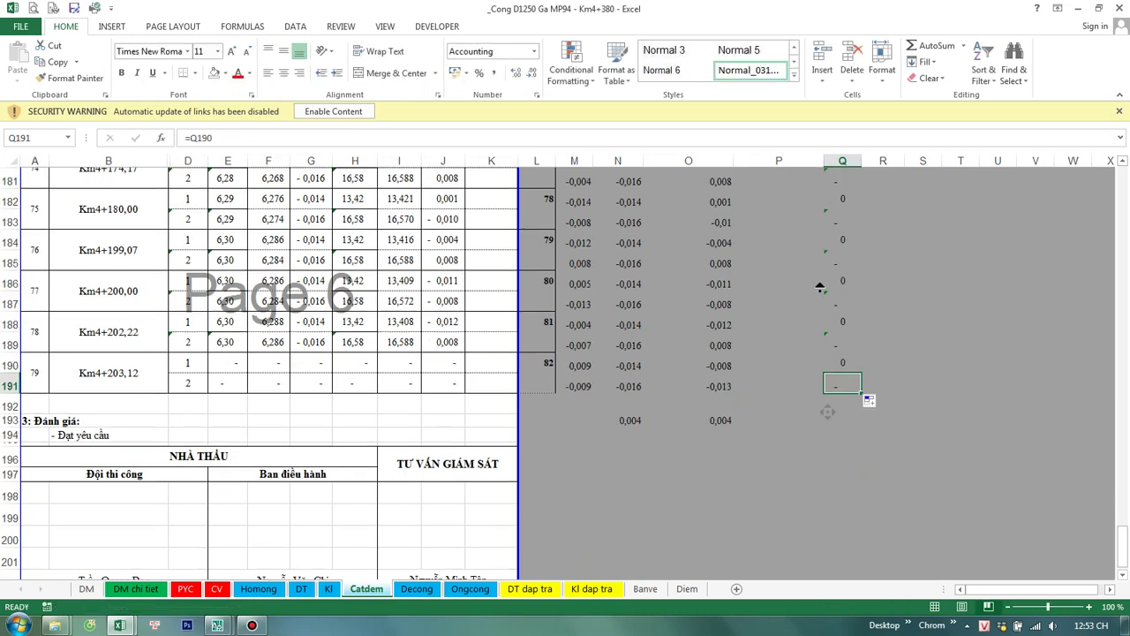
{"action": "scroll", "coordinate": [820, 288], "scroll_direction": "up", "scroll_amount": 20}
{"action": "scroll", "coordinate": [847, 280], "scroll_direction": "up", "scroll_amount": 17}
{"action": "left_click", "coordinate": [844, 345]}
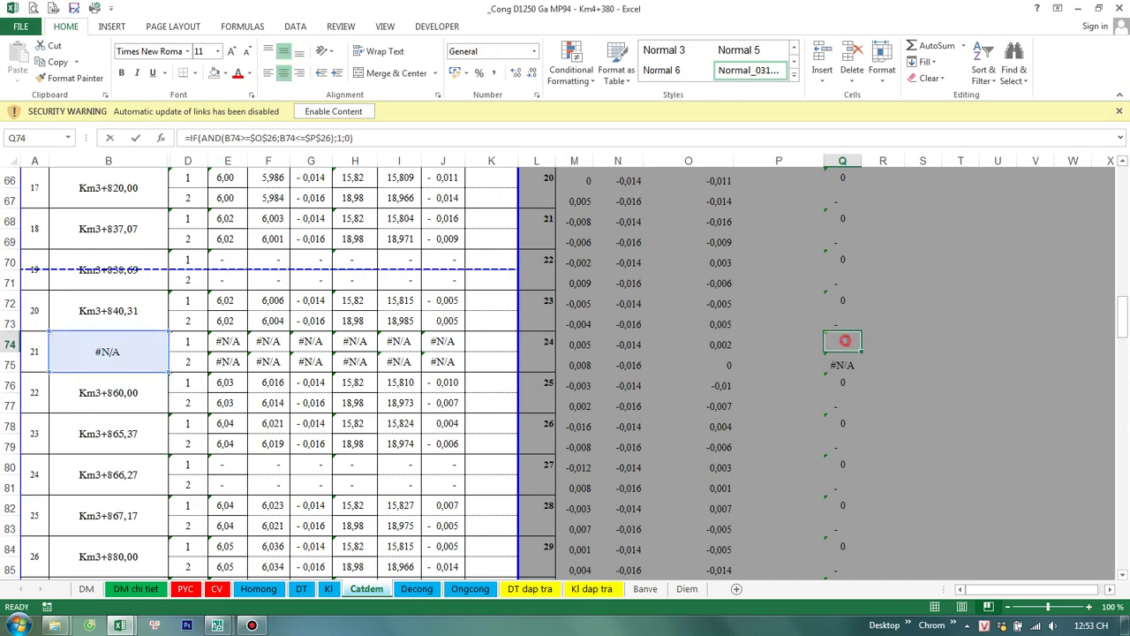
{"action": "double_click", "coordinate": [851, 341]}
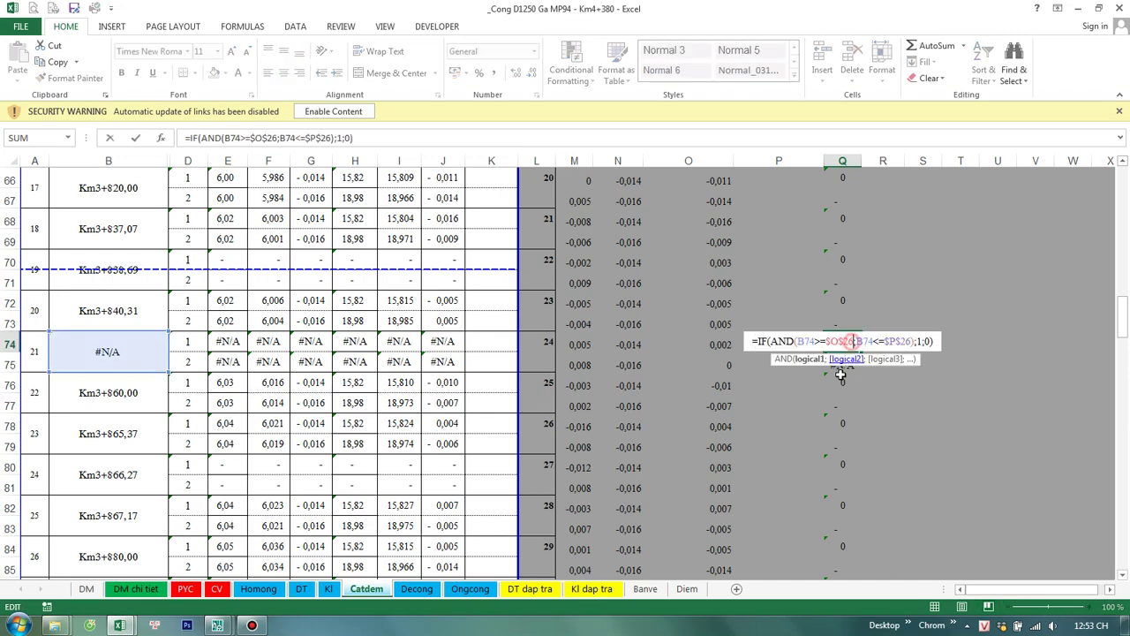
{"action": "key", "text": "Escape"}
{"action": "scroll", "coordinate": [834, 317], "scroll_direction": "up", "scroll_amount": 16}
{"action": "scroll", "coordinate": [837, 316], "scroll_direction": "down", "scroll_amount": 2}
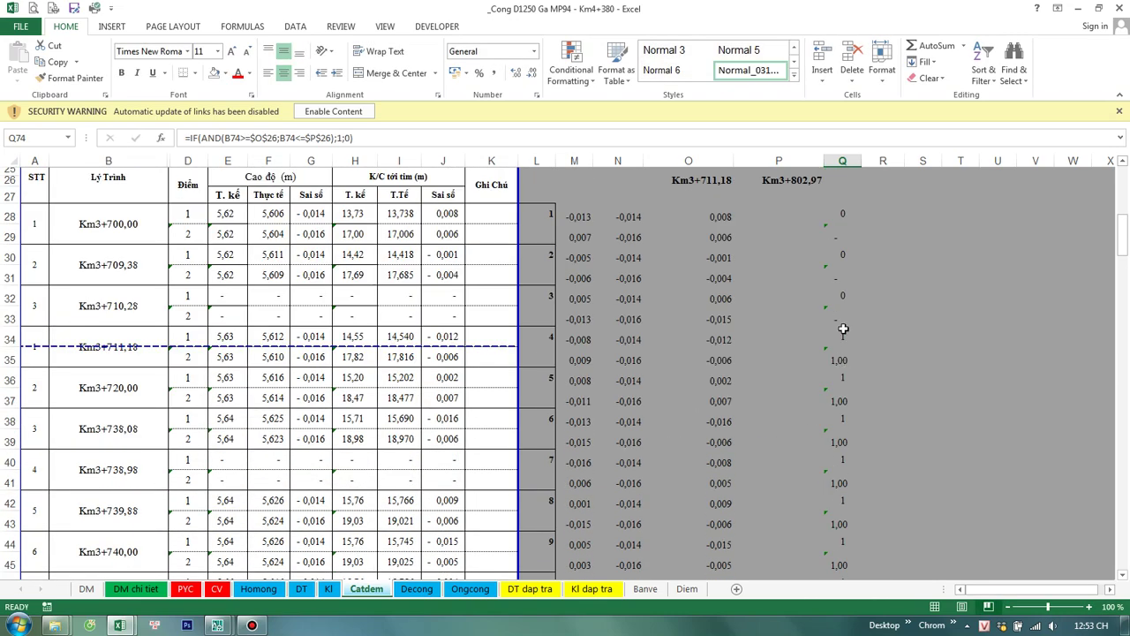
Step: Wrap Q28's flag in IFERROR(...;0) and copy Q28:Q29 to paste from Q30
{"action": "double_click", "coordinate": [843, 214]}
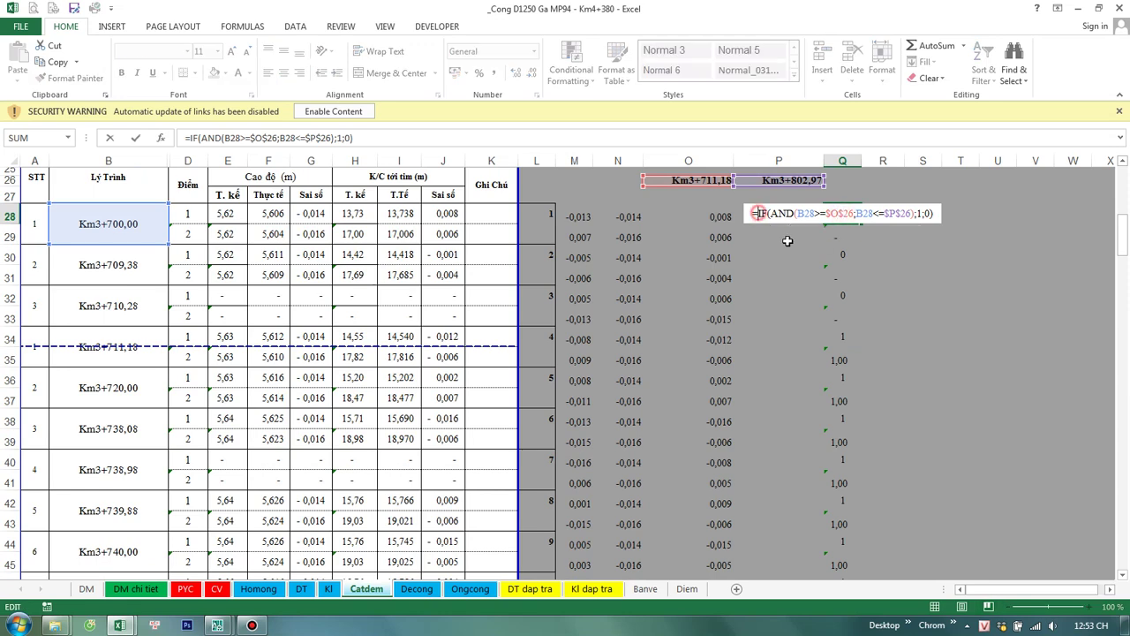
{"action": "type", "text": "IFERROR("}
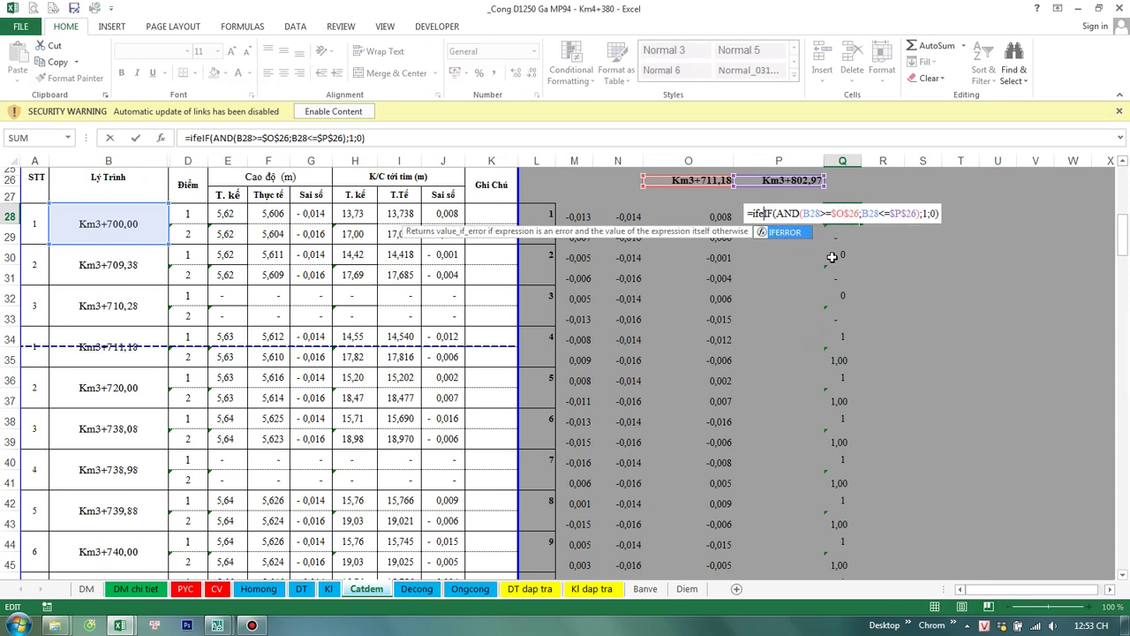
{"action": "left_click", "coordinate": [957, 213]}
{"action": "type", "text": ";"}
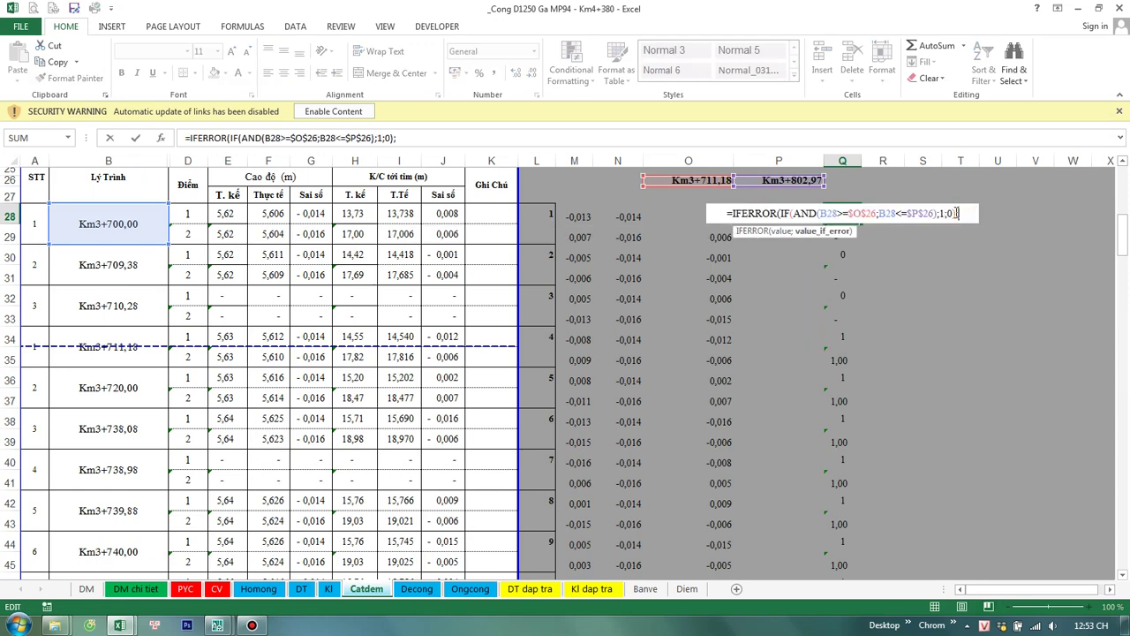
{"action": "type", "text": "0)"}
{"action": "key", "text": "Return"}
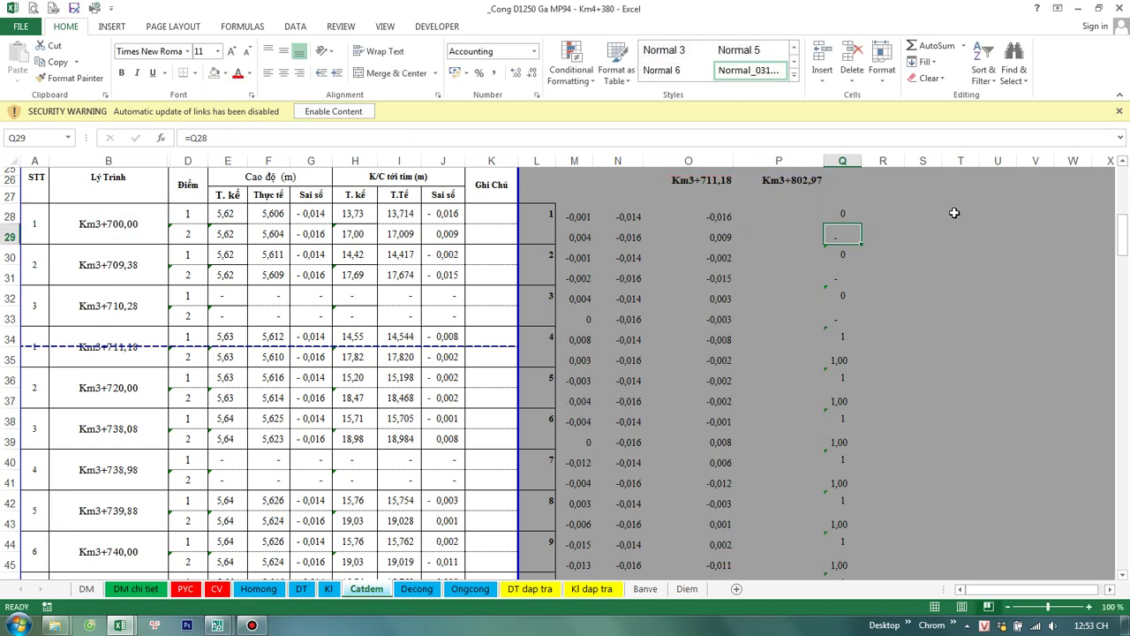
{"action": "key", "text": "Up"}
{"action": "key", "text": "ctrl+c"}
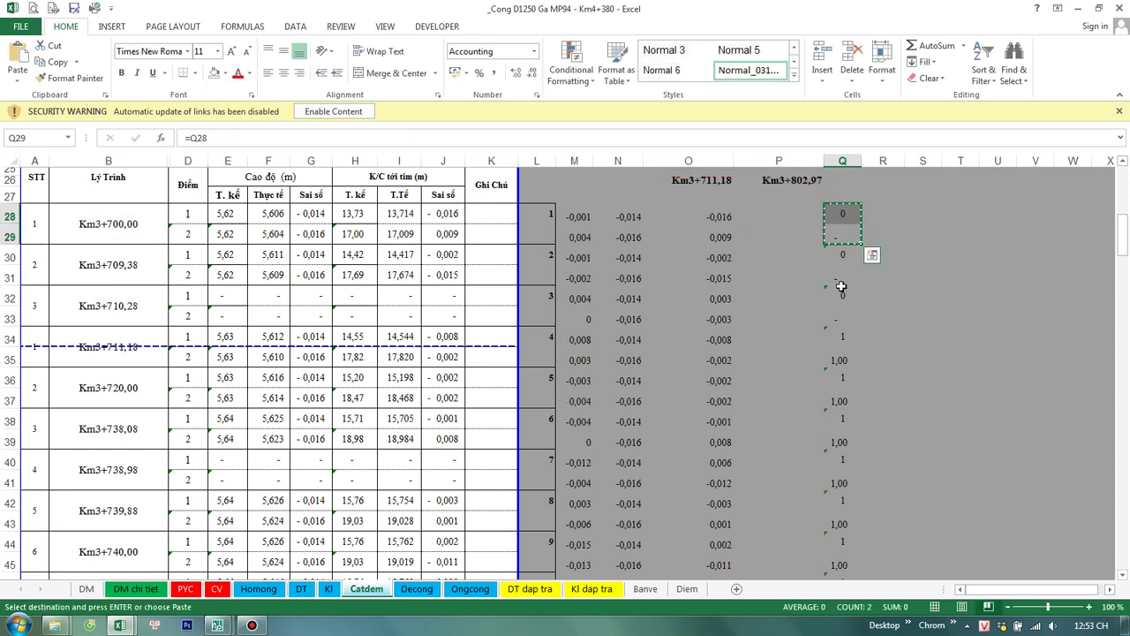
{"action": "left_click", "coordinate": [842, 256]}
Step: Paste the IFERROR flag formulas down column Q to row 191 and spot-check Q35 and Q28
{"action": "scroll", "coordinate": [843, 478], "scroll_direction": "down", "scroll_amount": 10}
{"action": "scroll", "coordinate": [843, 478], "scroll_direction": "down", "scroll_amount": 8}
{"action": "scroll", "coordinate": [843, 482], "scroll_direction": "down", "scroll_amount": 12}
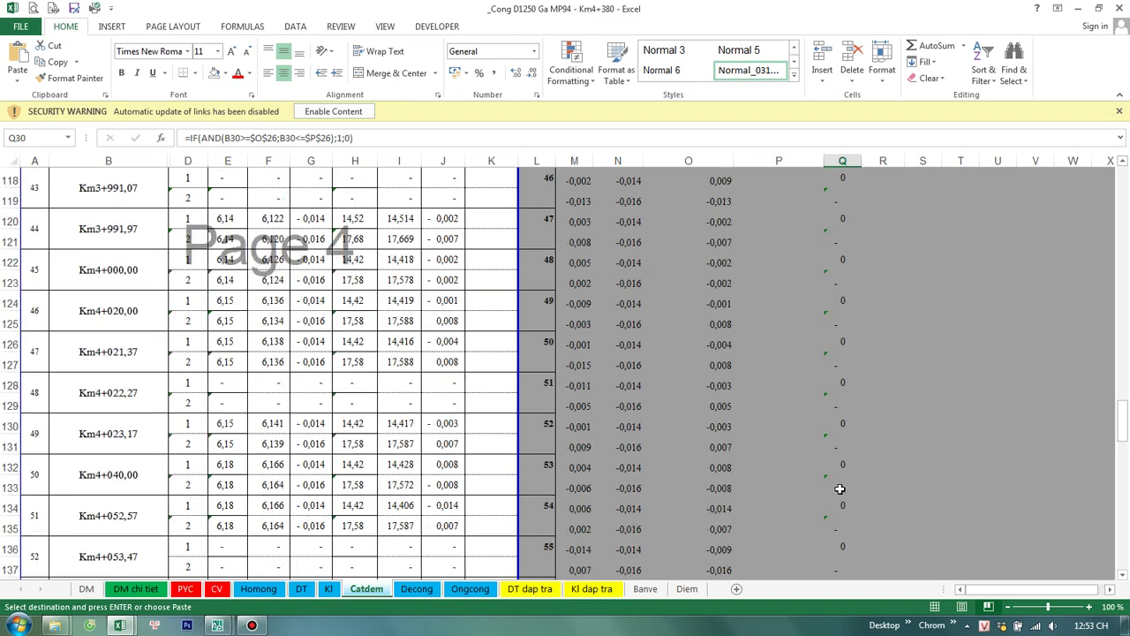
{"action": "scroll", "coordinate": [840, 485], "scroll_direction": "down", "scroll_amount": 4}
{"action": "scroll", "coordinate": [839, 488], "scroll_direction": "down", "scroll_amount": 7}
{"action": "scroll", "coordinate": [838, 487], "scroll_direction": "down", "scroll_amount": 9}
{"action": "scroll", "coordinate": [838, 484], "scroll_direction": "down", "scroll_amount": 3}
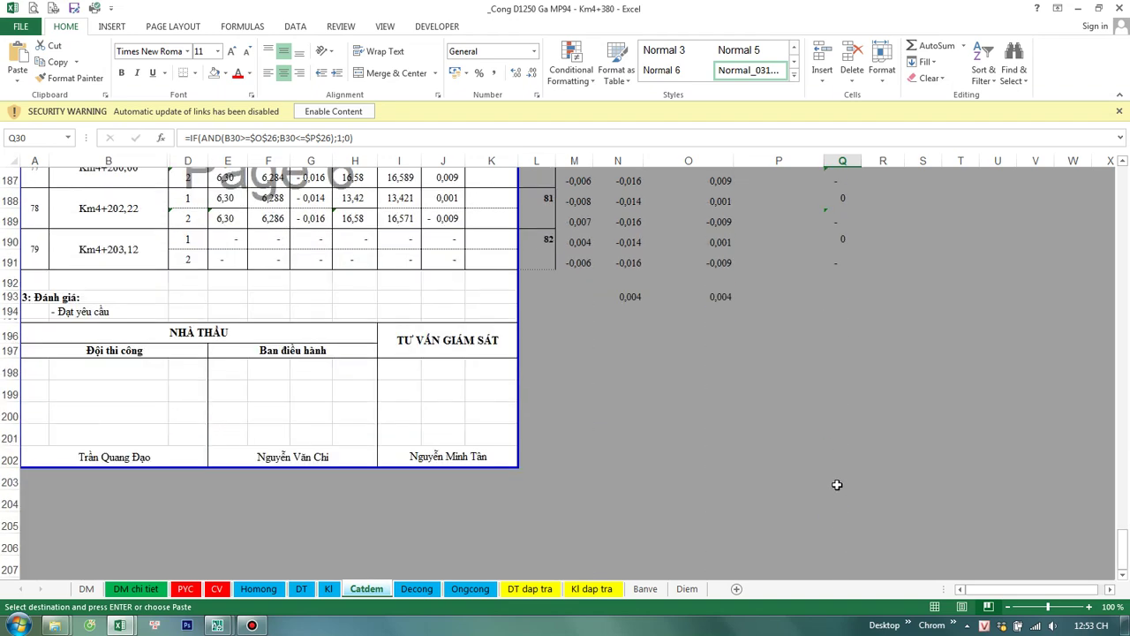
{"action": "scroll", "coordinate": [838, 482], "scroll_direction": "up", "scroll_amount": 2}
{"action": "left_click", "coordinate": [841, 383], "text": "shift"}
{"action": "key", "text": "ctrl+v"}
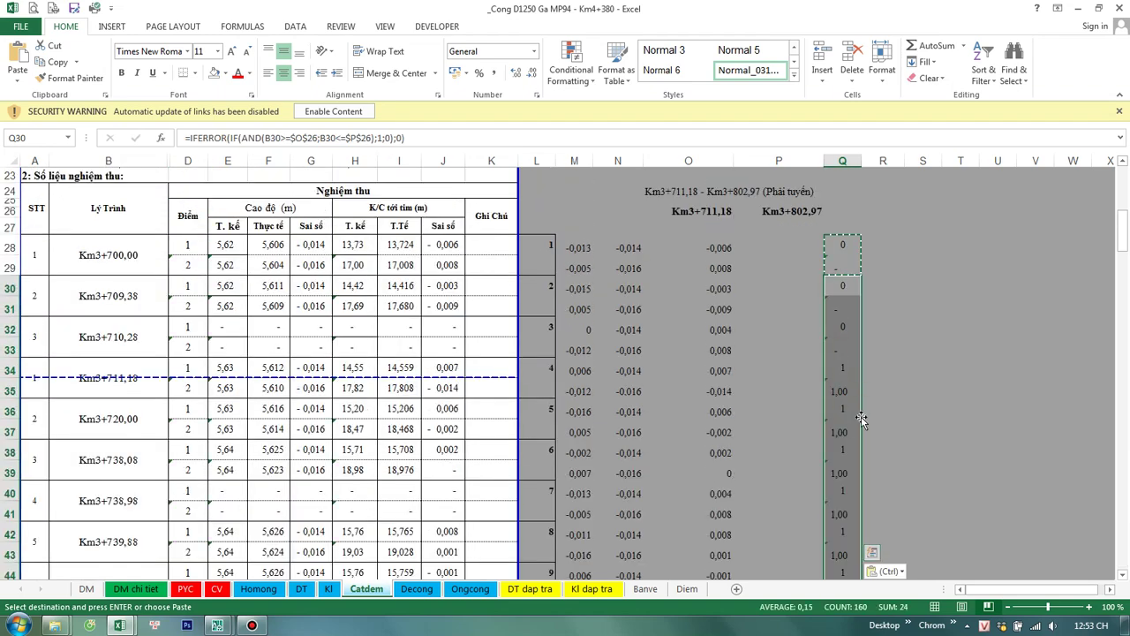
{"action": "left_click", "coordinate": [845, 385]}
{"action": "left_click", "coordinate": [843, 247]}
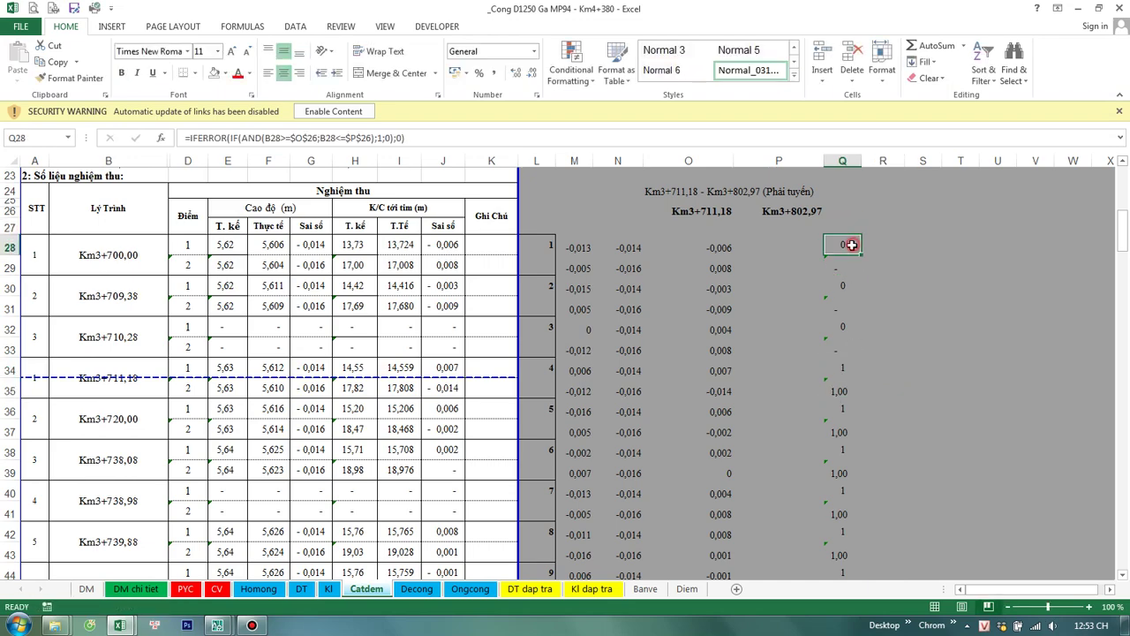
Step: Select the flag column range Q27:Q191
{"action": "scroll", "coordinate": [841, 253], "scroll_direction": "up", "scroll_amount": 1}
{"action": "left_click", "coordinate": [839, 450]}
{"action": "scroll", "coordinate": [839, 521], "scroll_direction": "down", "scroll_amount": 11}
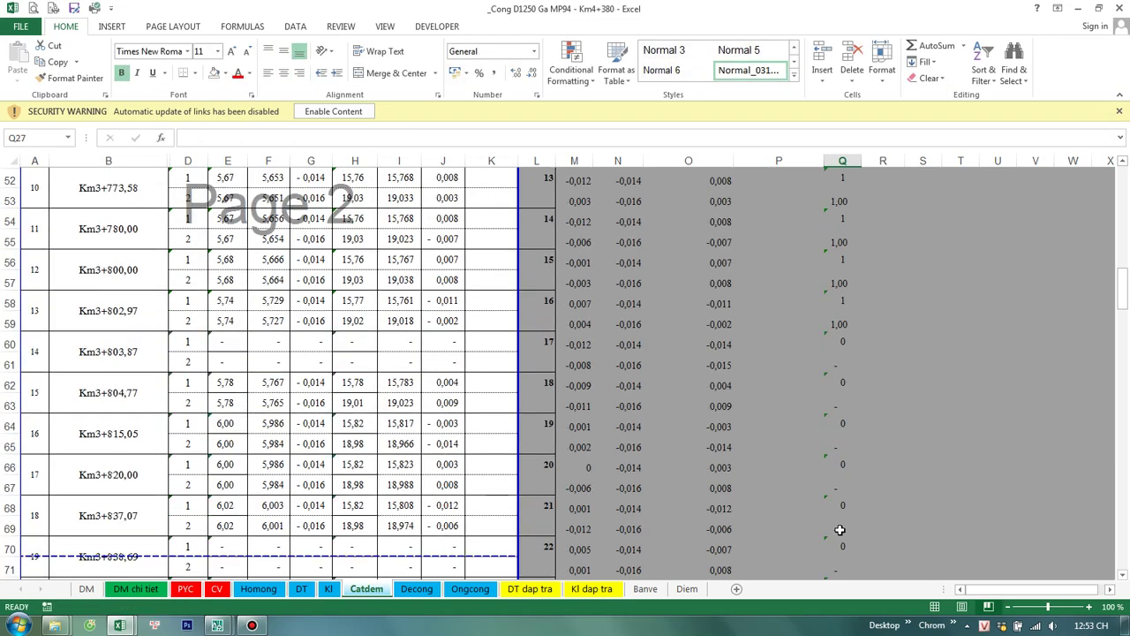
{"action": "scroll", "coordinate": [839, 525], "scroll_direction": "down", "scroll_amount": 12}
{"action": "scroll", "coordinate": [838, 529], "scroll_direction": "down", "scroll_amount": 12}
{"action": "scroll", "coordinate": [838, 530], "scroll_direction": "down", "scroll_amount": 8}
{"action": "scroll", "coordinate": [835, 527], "scroll_direction": "down", "scroll_amount": 7}
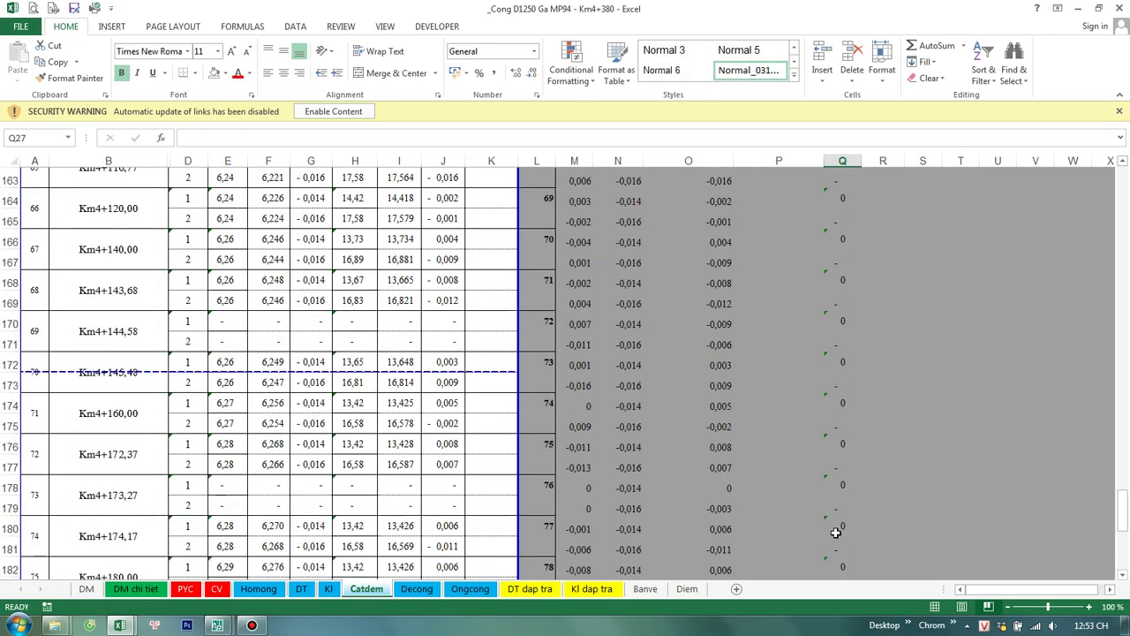
{"action": "scroll", "coordinate": [836, 534], "scroll_direction": "down", "scroll_amount": 8}
{"action": "scroll", "coordinate": [838, 477], "scroll_direction": "up", "scroll_amount": 3}
{"action": "left_click", "coordinate": [842, 385], "text": "shift"}
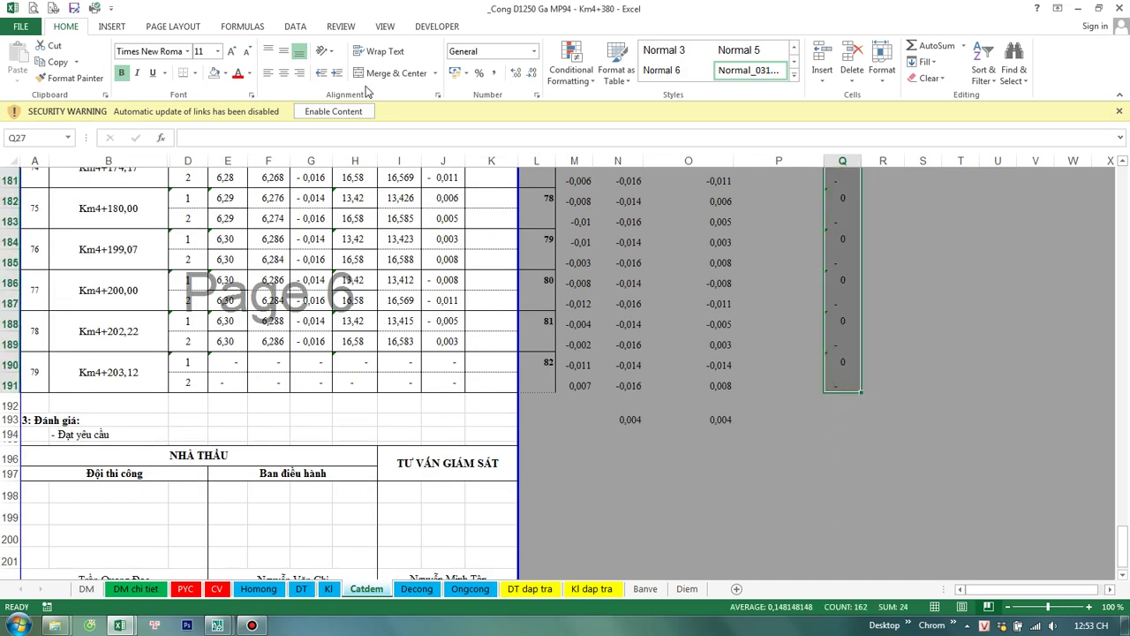
Step: Turn on filtering and filter column Q to exclude the dash entries, keeping flagged rows
{"action": "left_click", "coordinate": [296, 26]}
{"action": "left_click", "coordinate": [373, 64]}
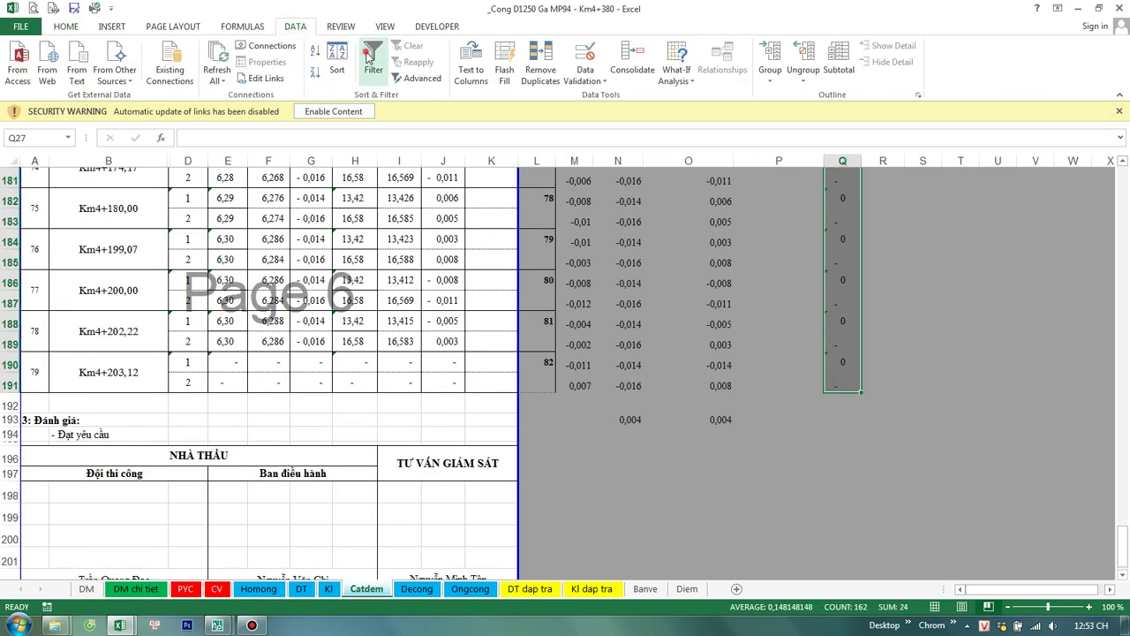
{"action": "left_click", "coordinate": [852, 179]}
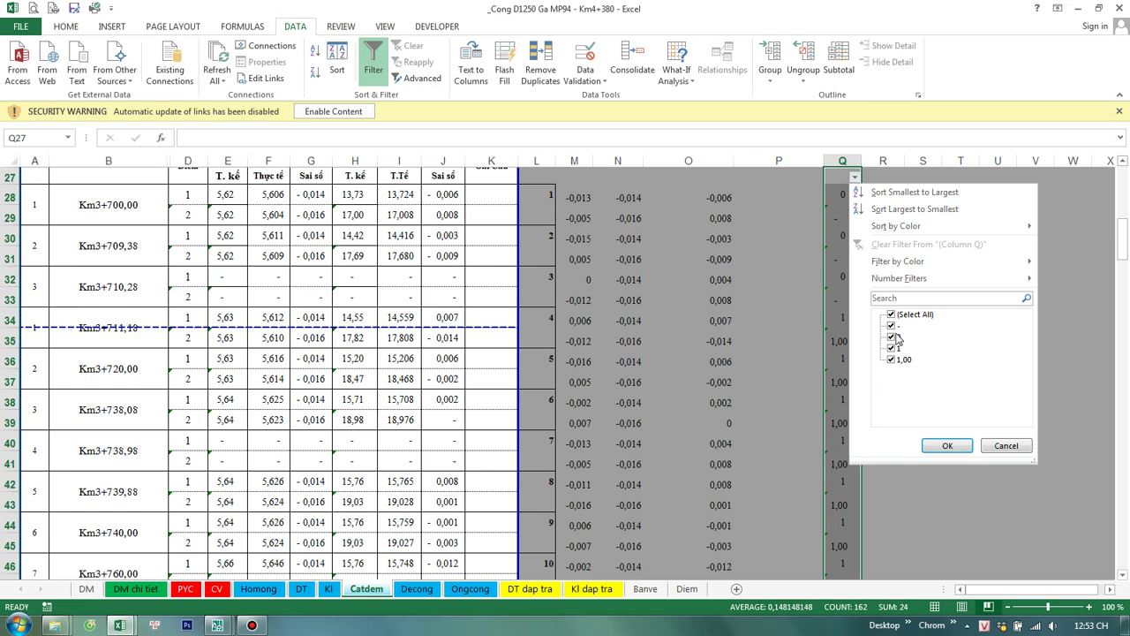
{"action": "left_click", "coordinate": [891, 325]}
{"action": "left_click", "coordinate": [950, 444]}
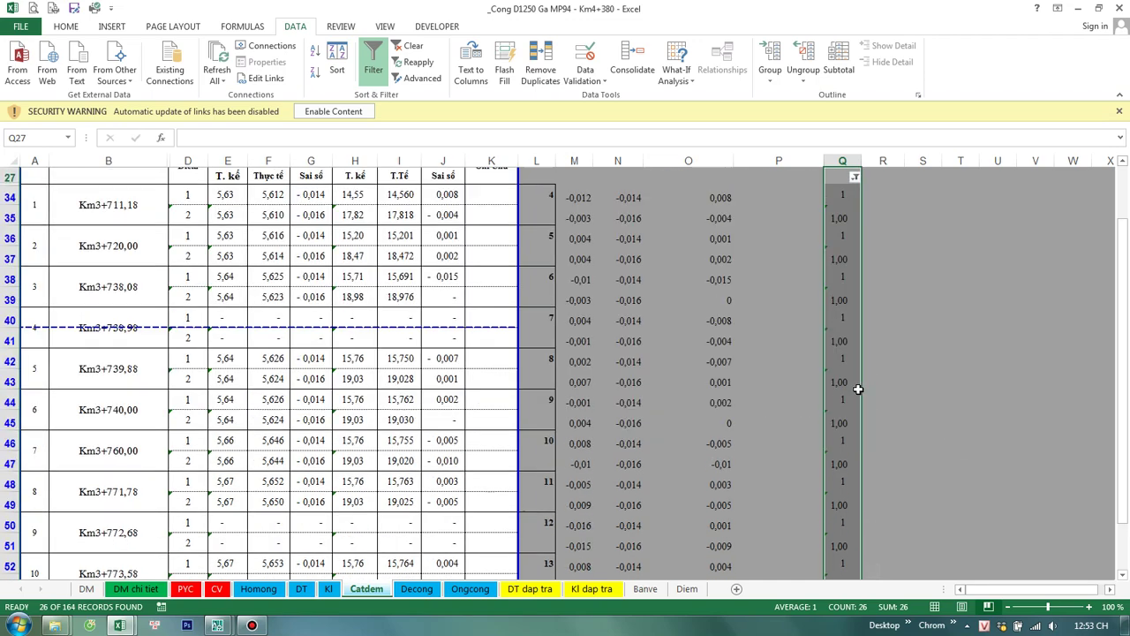
Step: Try to unhide the hidden rows between rows 59 and 192
{"action": "scroll", "coordinate": [858, 389], "scroll_direction": "up", "scroll_amount": 4}
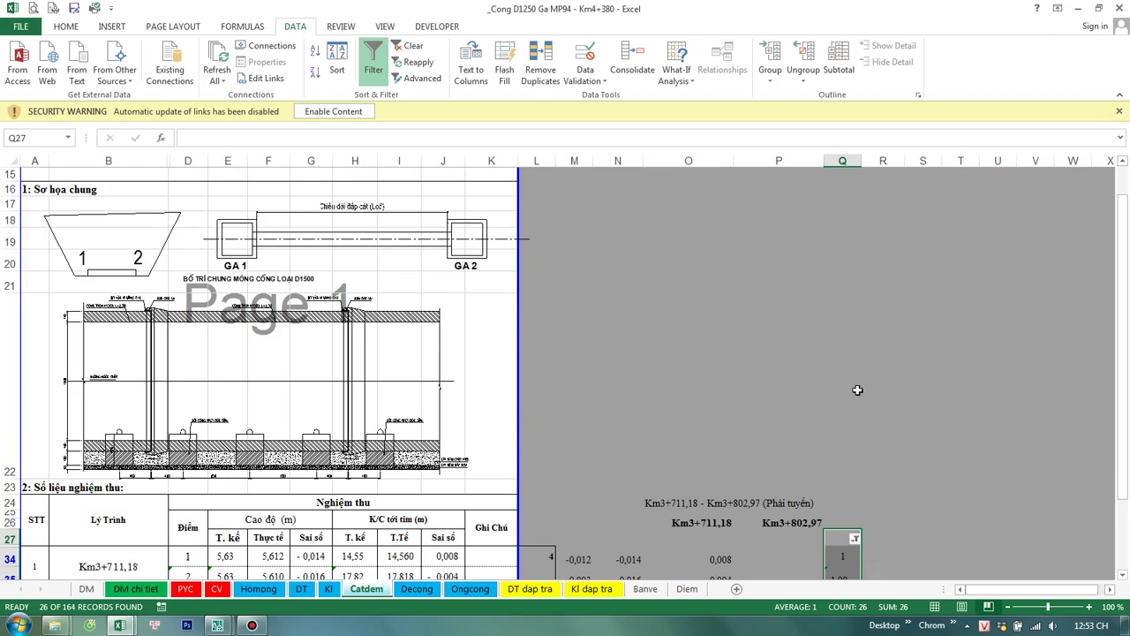
{"action": "scroll", "coordinate": [855, 390], "scroll_direction": "down", "scroll_amount": 4}
{"action": "scroll", "coordinate": [855, 392], "scroll_direction": "up", "scroll_amount": 1}
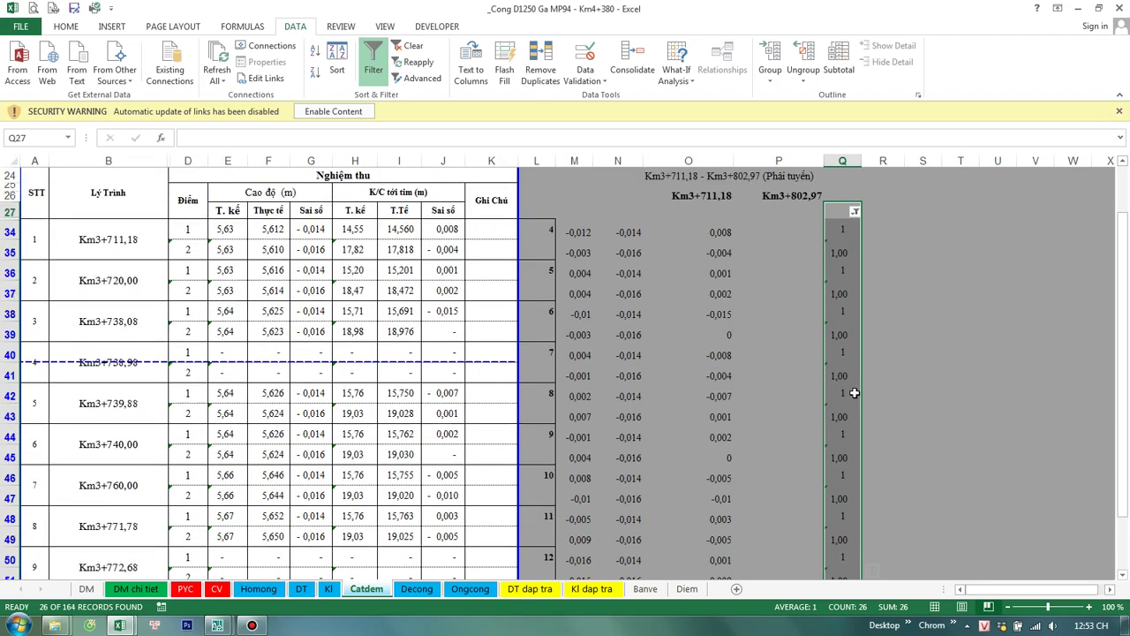
{"action": "scroll", "coordinate": [855, 392], "scroll_direction": "down", "scroll_amount": 2}
{"action": "scroll", "coordinate": [855, 393], "scroll_direction": "down", "scroll_amount": 6}
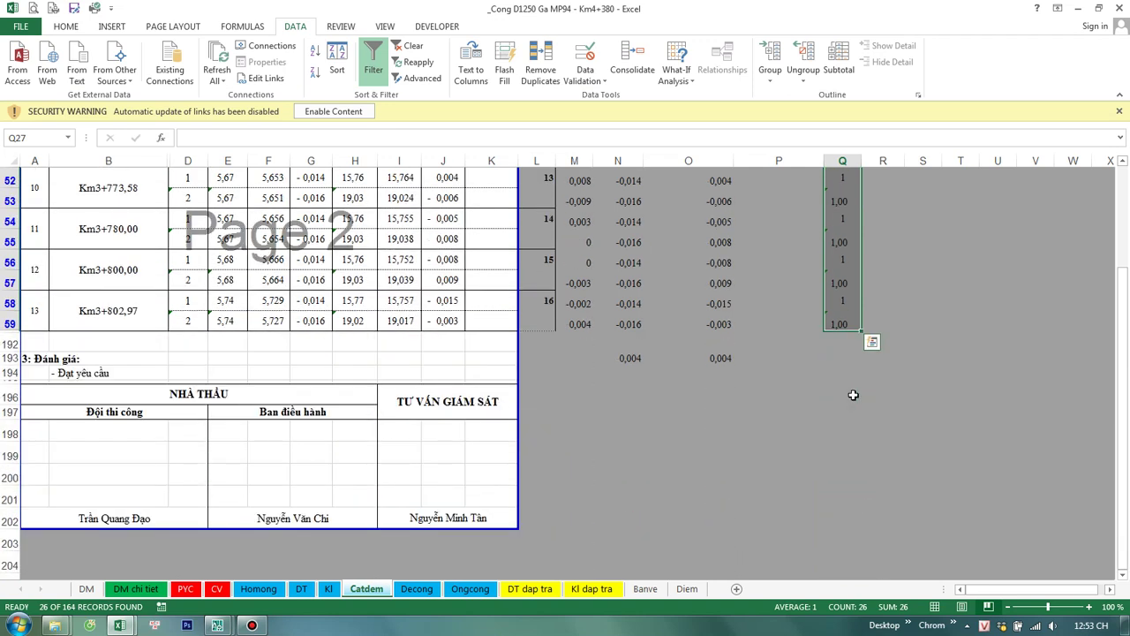
{"action": "left_click_drag", "start_coordinate": [11, 322], "coordinate": [10, 343]}
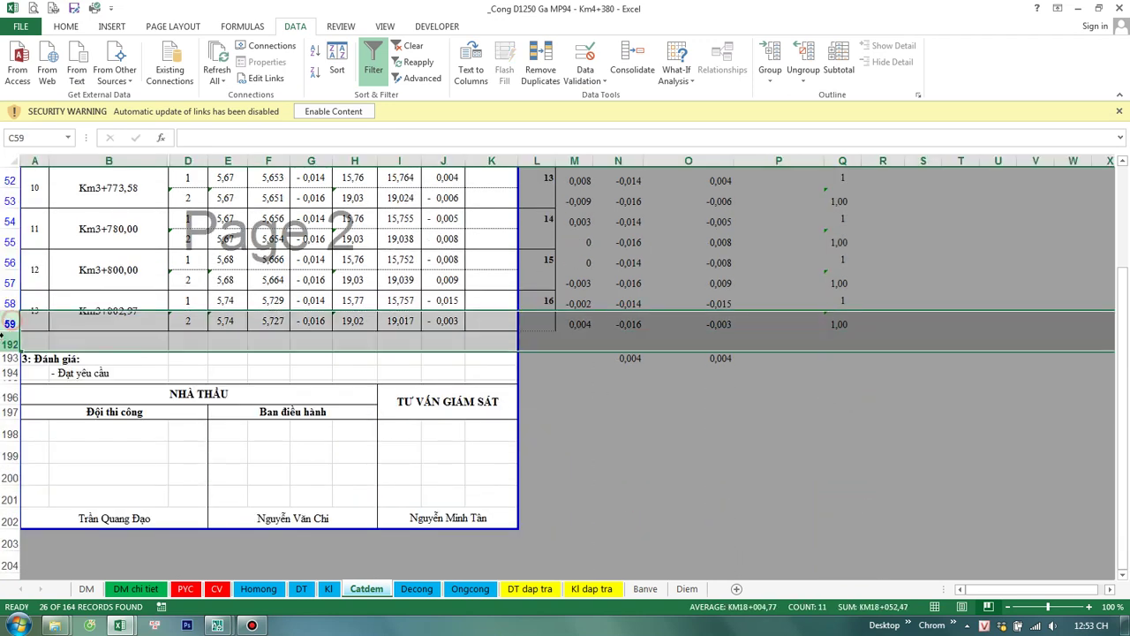
{"action": "right_click", "coordinate": [8, 343]}
{"action": "left_click", "coordinate": [50, 242]}
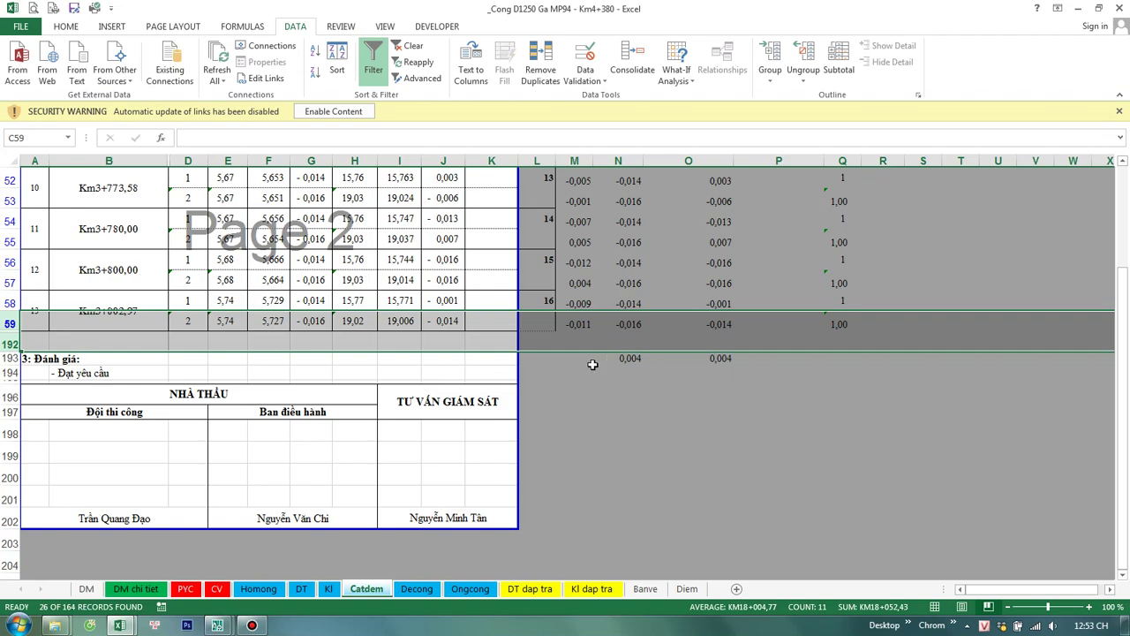
Step: Select column Q
{"action": "scroll", "coordinate": [806, 423], "scroll_direction": "up", "scroll_amount": 4}
{"action": "scroll", "coordinate": [805, 424], "scroll_direction": "up", "scroll_amount": 7}
{"action": "scroll", "coordinate": [806, 424], "scroll_direction": "down", "scroll_amount": 2}
{"action": "scroll", "coordinate": [805, 424], "scroll_direction": "down", "scroll_amount": 1}
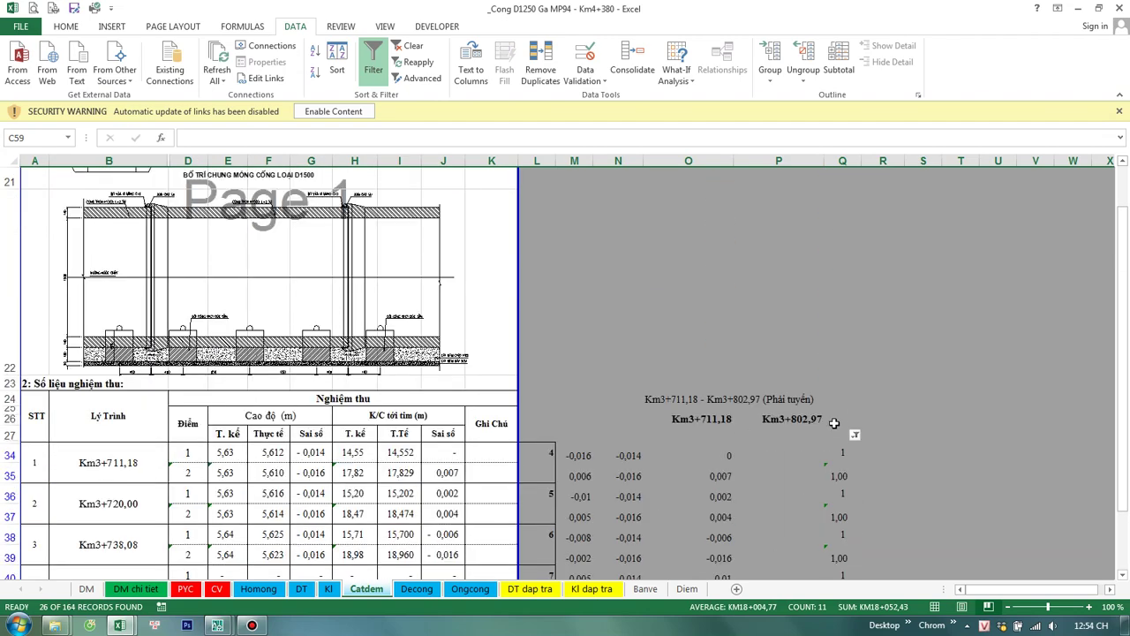
{"action": "left_click", "coordinate": [843, 163]}
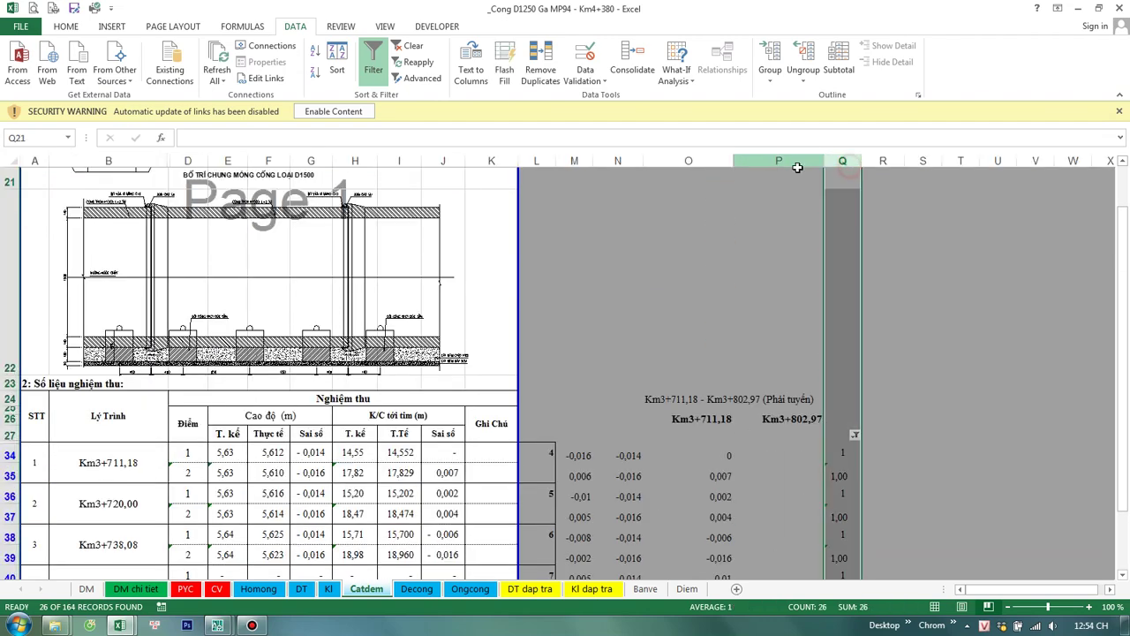
Step: Format column Q's flags as General and centre them
{"action": "left_click", "coordinate": [69, 25]}
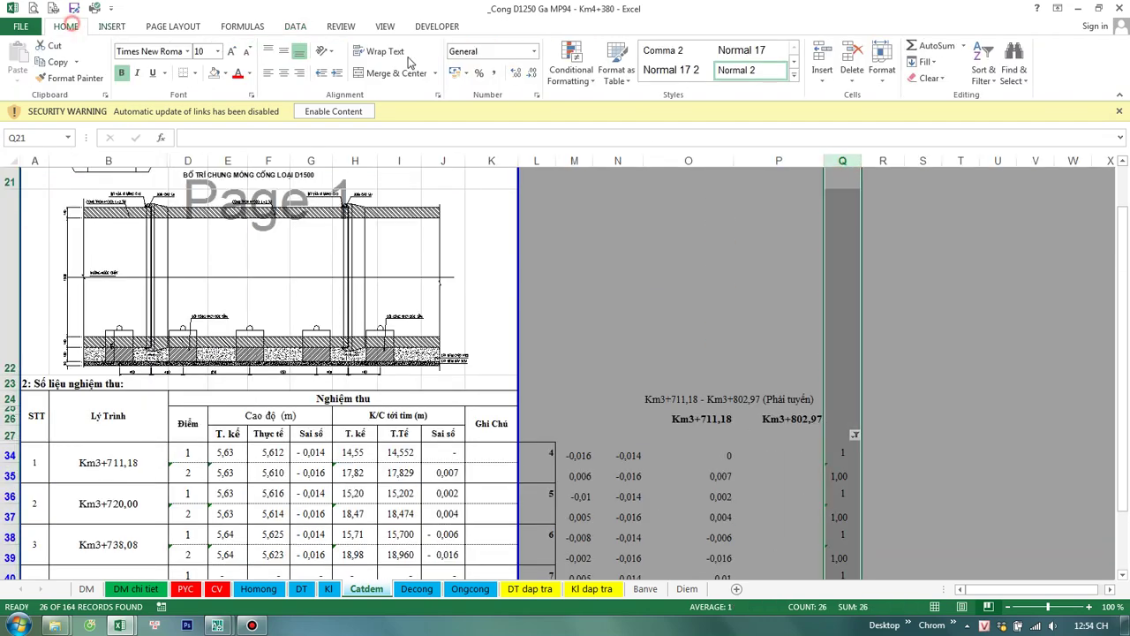
{"action": "left_click", "coordinate": [534, 52]}
{"action": "left_click", "coordinate": [512, 79]}
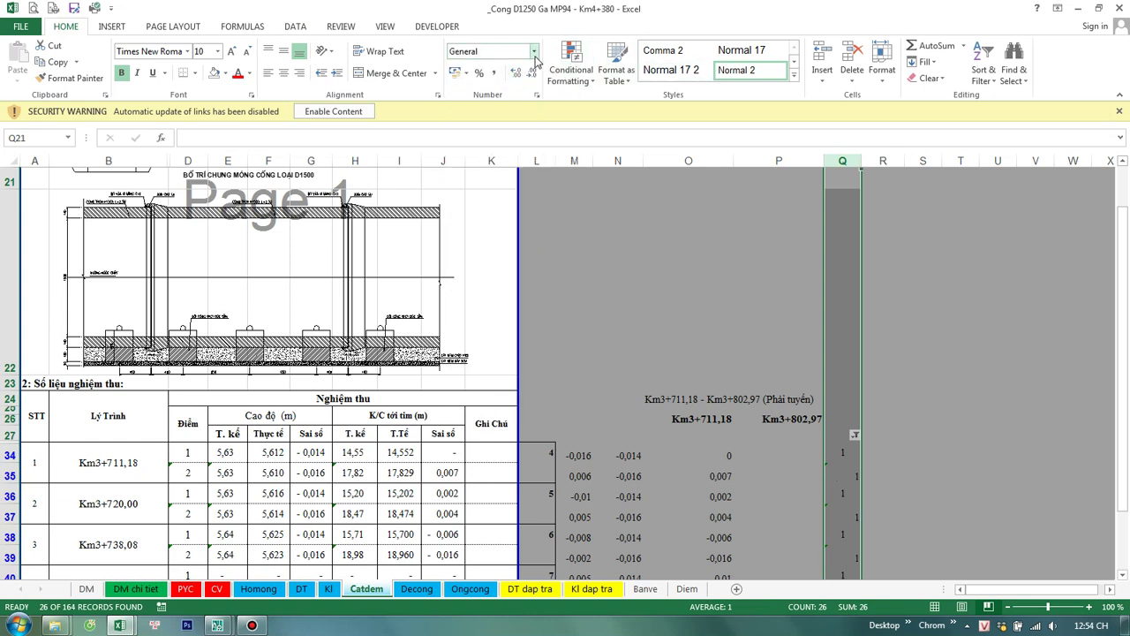
{"action": "left_click", "coordinate": [284, 73]}
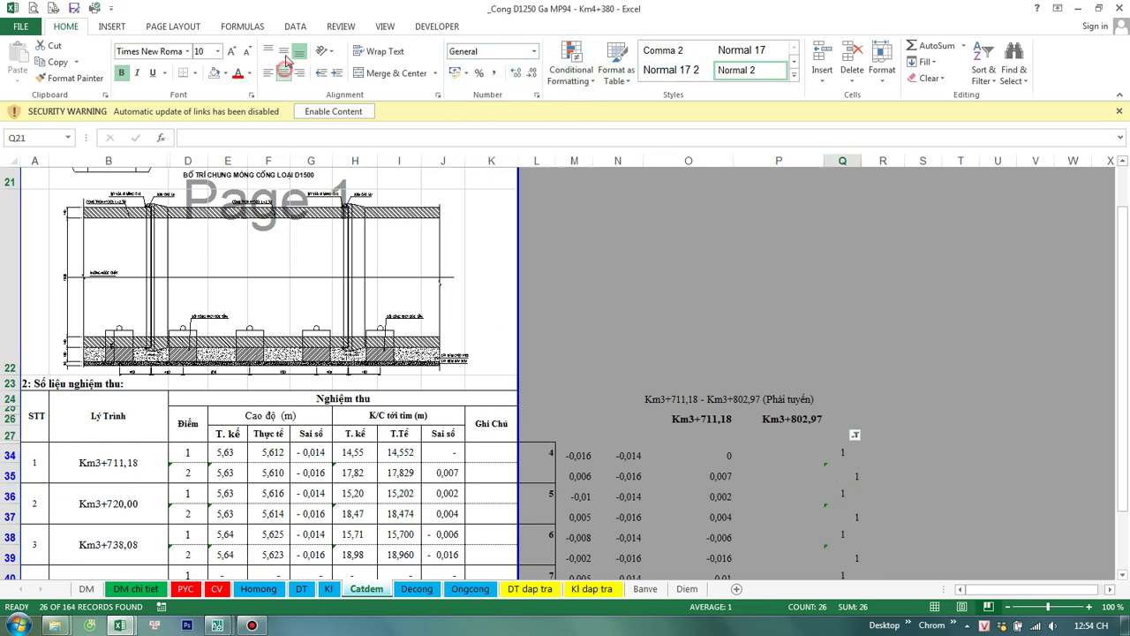
Step: Re-include the 0-flagged rows in the column Q filter so all rows show
{"action": "scroll", "coordinate": [697, 252], "scroll_direction": "down", "scroll_amount": 2}
{"action": "scroll", "coordinate": [809, 279], "scroll_direction": "up", "scroll_amount": 1}
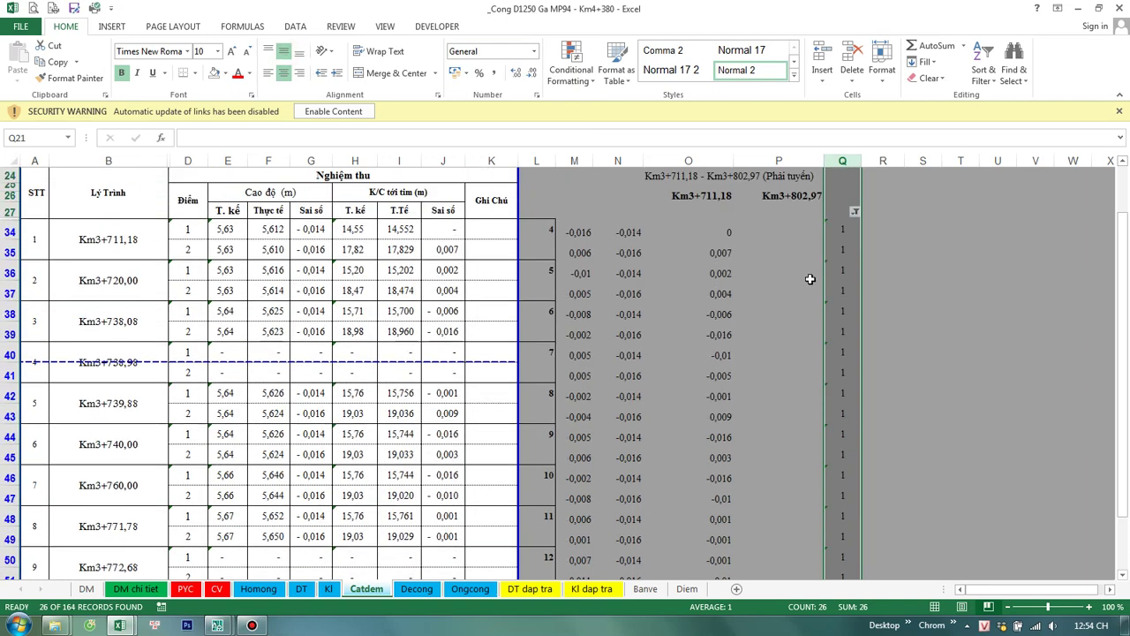
{"action": "left_click", "coordinate": [854, 211]}
{"action": "left_click", "coordinate": [900, 371]}
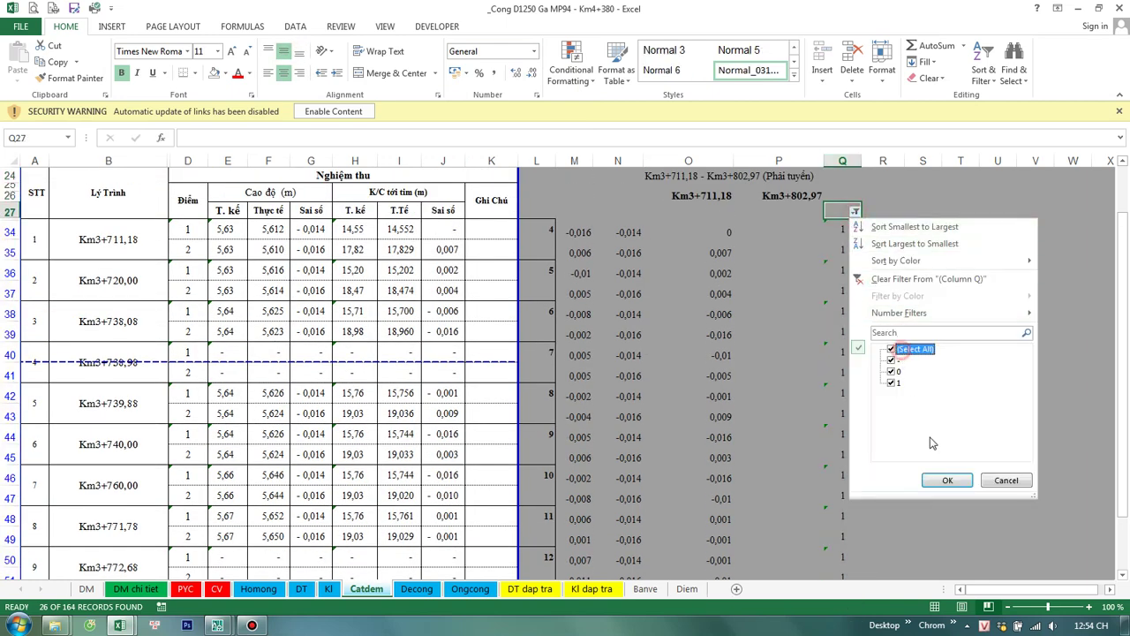
{"action": "left_click", "coordinate": [945, 479]}
Step: Format the flags from Q57 down with two decimals, then revert them to General
{"action": "scroll", "coordinate": [924, 471], "scroll_direction": "down", "scroll_amount": 5}
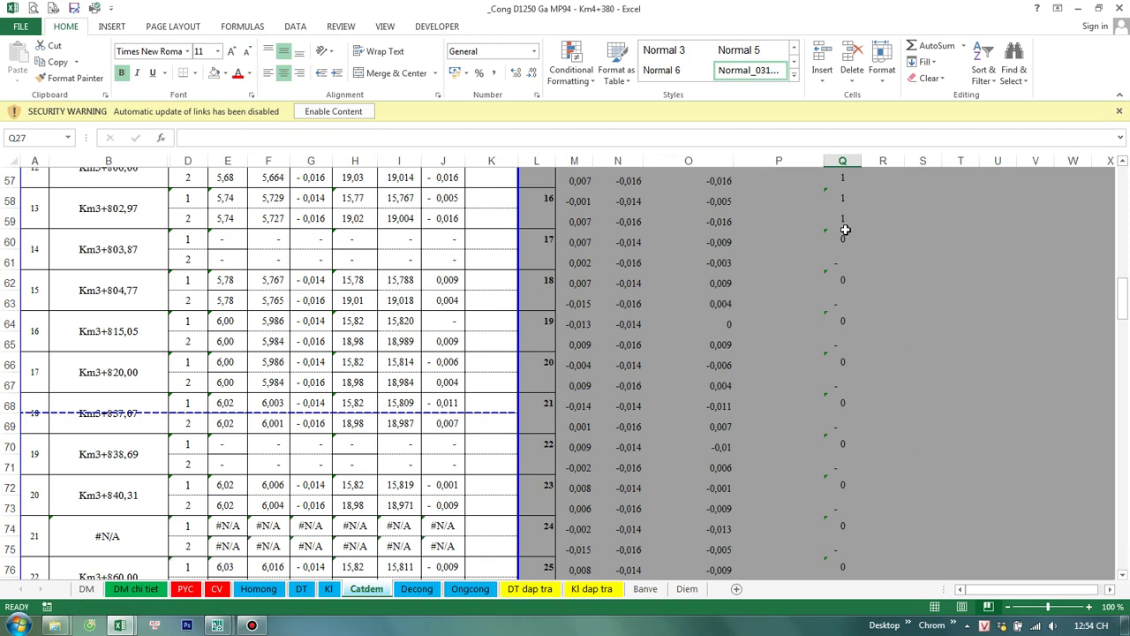
{"action": "left_click", "coordinate": [842, 178]}
{"action": "key", "text": "ctrl+shift+Down"}
{"action": "left_click", "coordinate": [534, 53]}
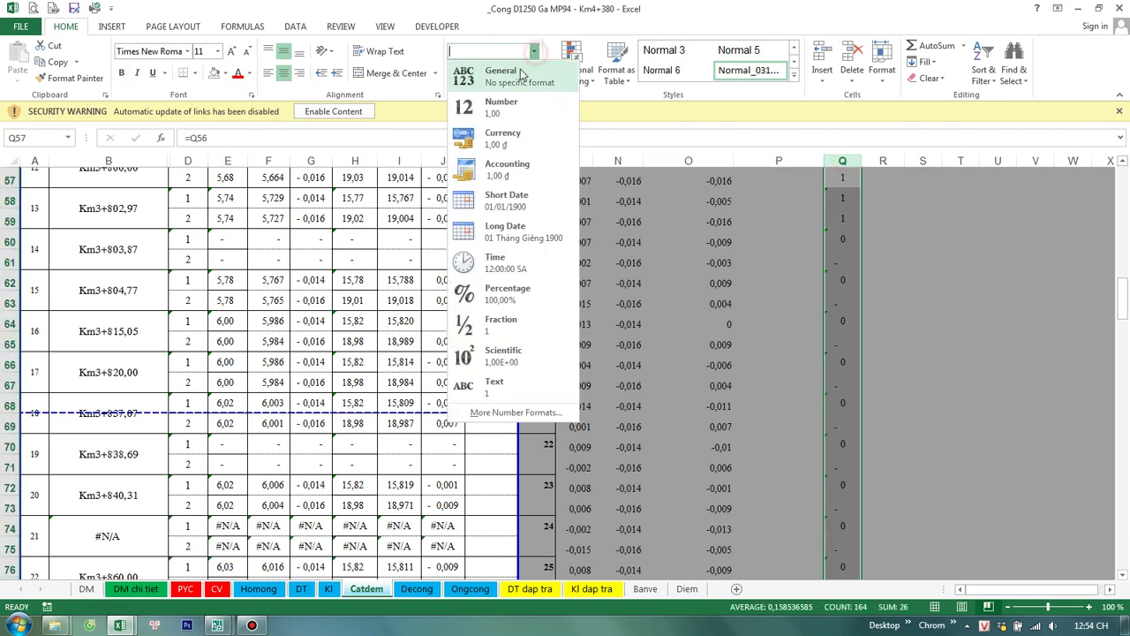
{"action": "left_click", "coordinate": [508, 107]}
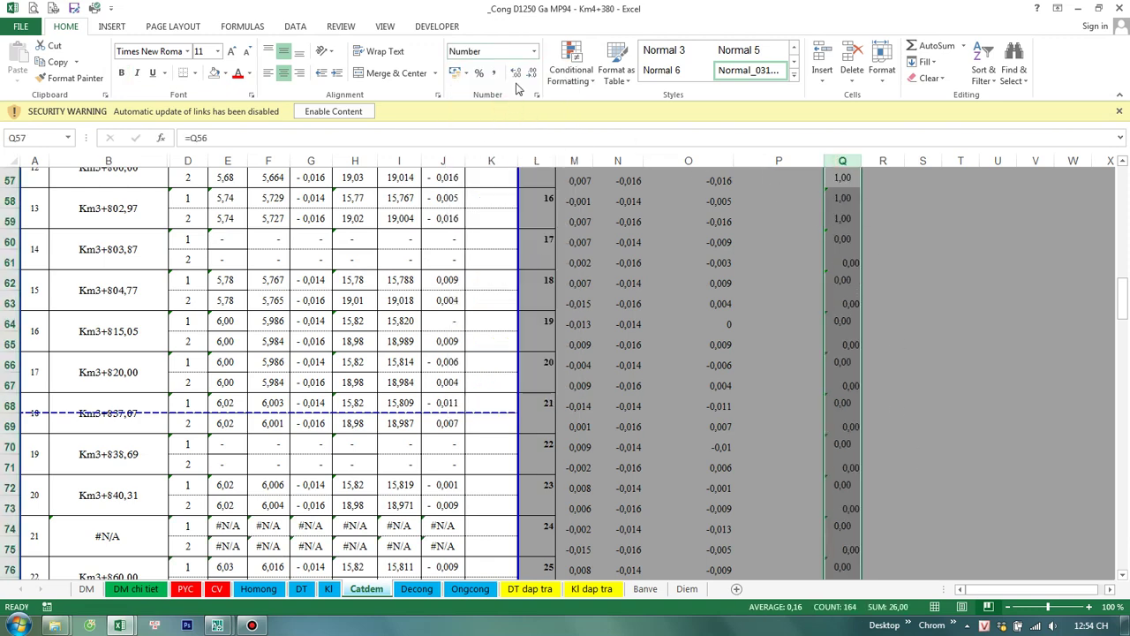
{"action": "left_click", "coordinate": [535, 53]}
{"action": "left_click", "coordinate": [490, 75]}
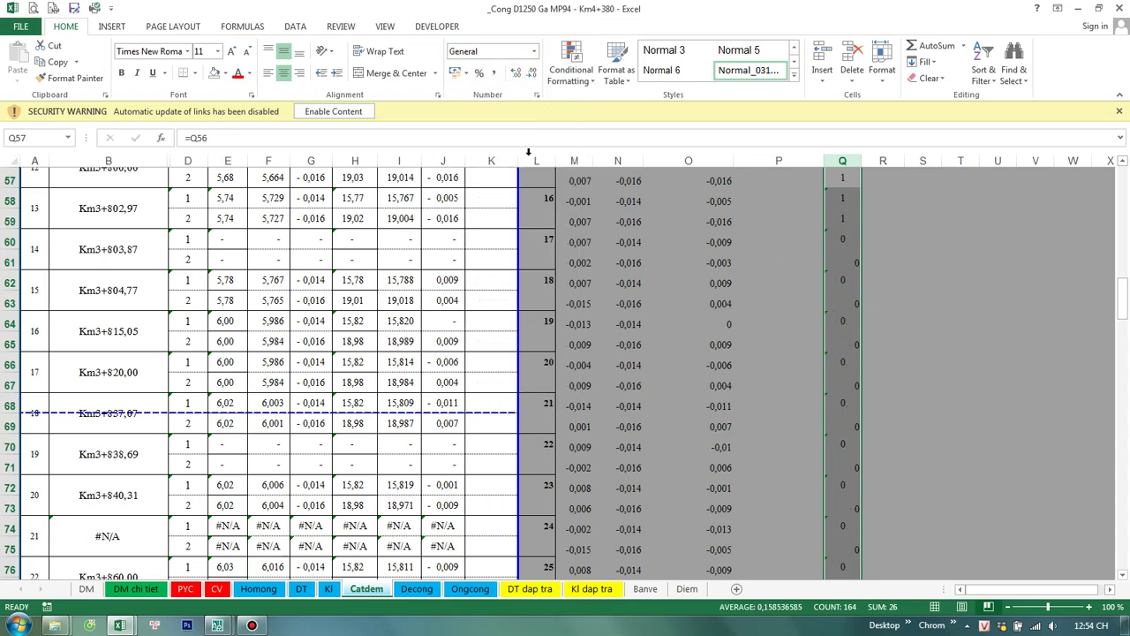
{"action": "key", "text": "ctrl+Up"}
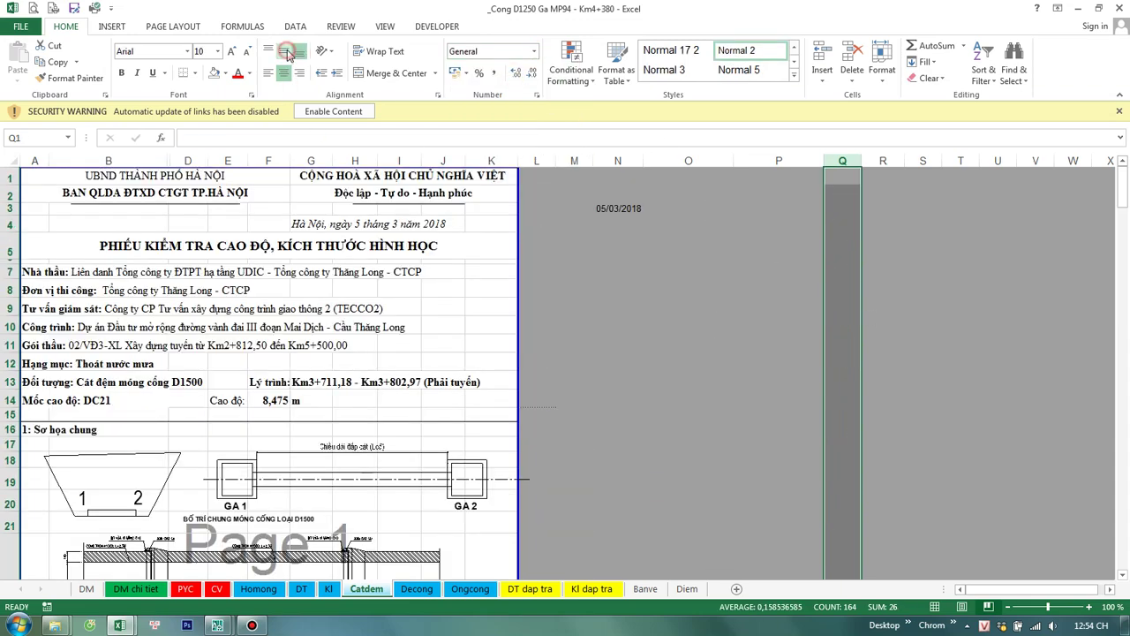
Step: Filter column Q to exclude 0, leaving the 26 flagged rows
{"action": "scroll", "coordinate": [571, 315], "scroll_direction": "down", "scroll_amount": 6}
{"action": "scroll", "coordinate": [571, 315], "scroll_direction": "down", "scroll_amount": 2}
{"action": "scroll", "coordinate": [571, 315], "scroll_direction": "down", "scroll_amount": 5}
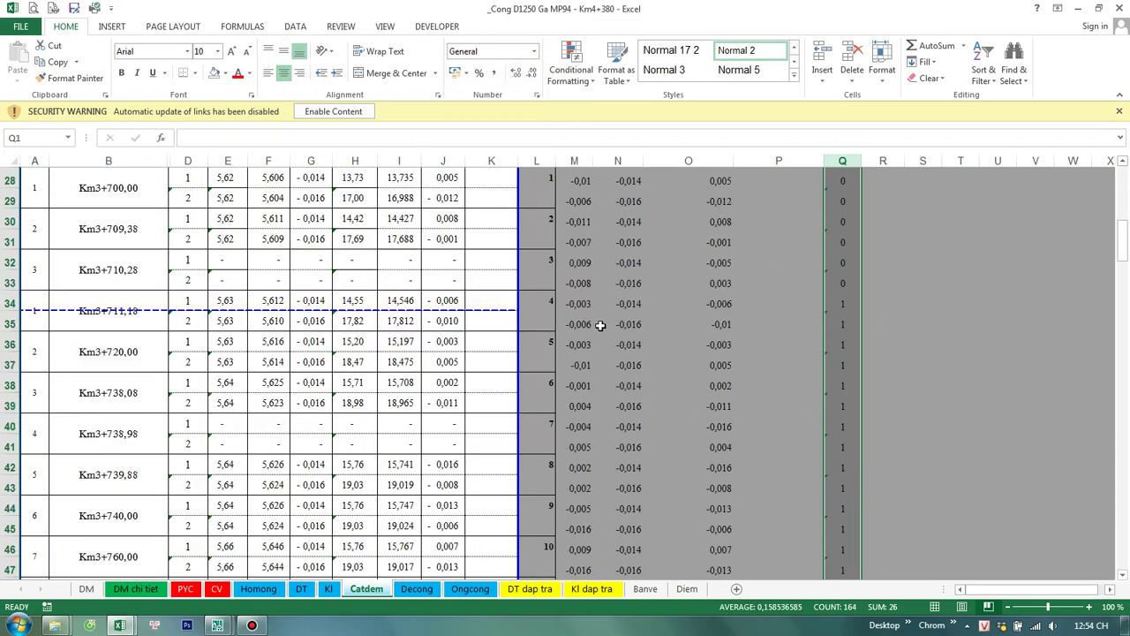
{"action": "scroll", "coordinate": [789, 410], "scroll_direction": "down", "scroll_amount": 3}
{"action": "scroll", "coordinate": [802, 430], "scroll_direction": "down", "scroll_amount": 8}
{"action": "scroll", "coordinate": [807, 429], "scroll_direction": "down", "scroll_amount": 11}
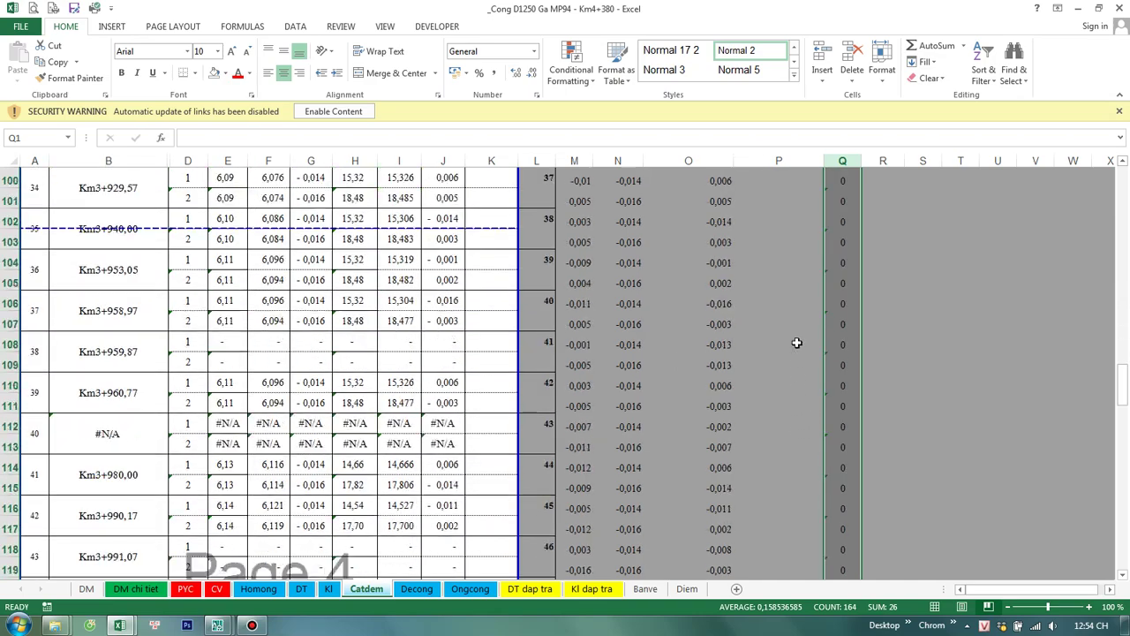
{"action": "scroll", "coordinate": [798, 343], "scroll_direction": "up", "scroll_amount": 8}
{"action": "scroll", "coordinate": [841, 279], "scroll_direction": "up", "scroll_amount": 10}
{"action": "scroll", "coordinate": [872, 330], "scroll_direction": "up", "scroll_amount": 12}
{"action": "scroll", "coordinate": [869, 335], "scroll_direction": "up", "scroll_amount": 3}
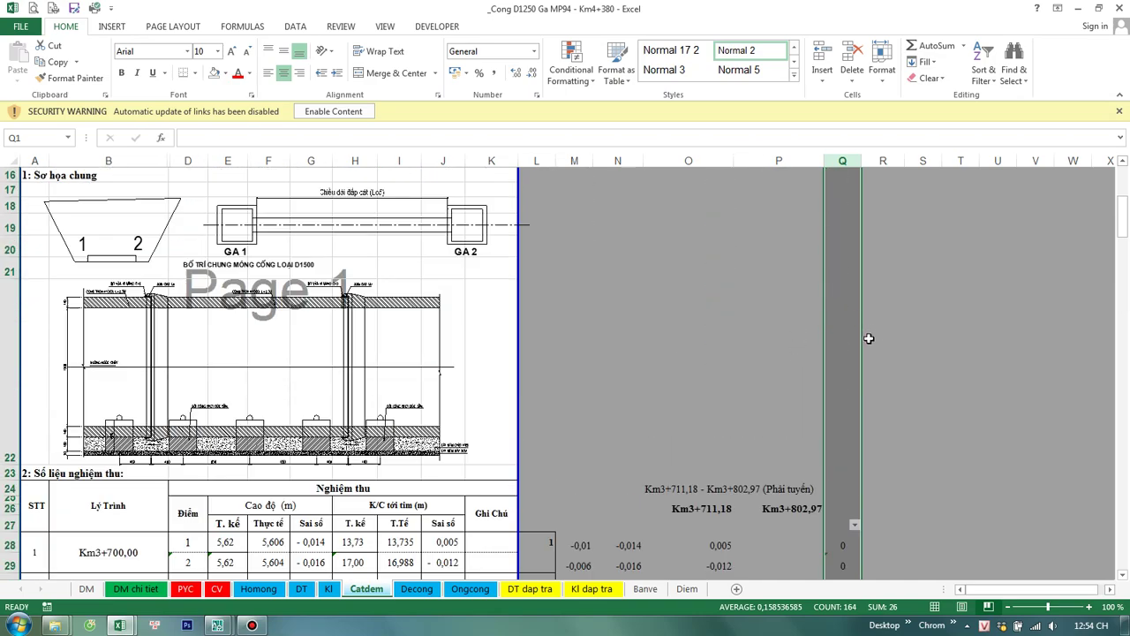
{"action": "scroll", "coordinate": [861, 437], "scroll_direction": "down", "scroll_amount": 7}
{"action": "left_click", "coordinate": [855, 196]}
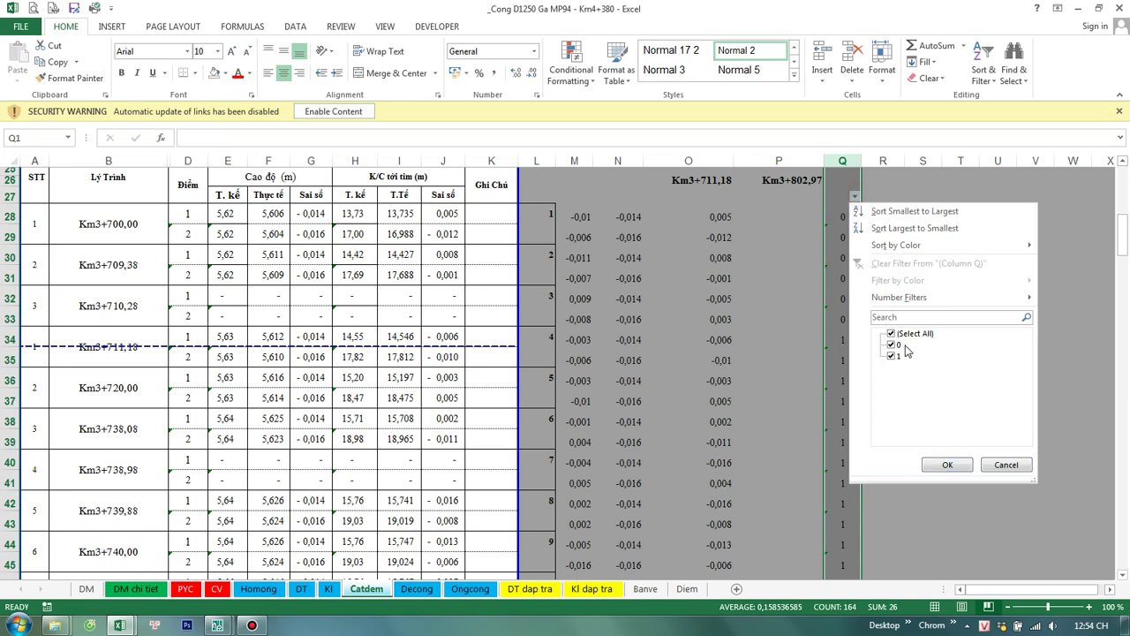
{"action": "left_click", "coordinate": [891, 345]}
{"action": "left_click", "coordinate": [947, 465]}
Step: Select P59 below the filtered rows and open the Decong sheet
{"action": "scroll", "coordinate": [833, 391], "scroll_direction": "down", "scroll_amount": 3}
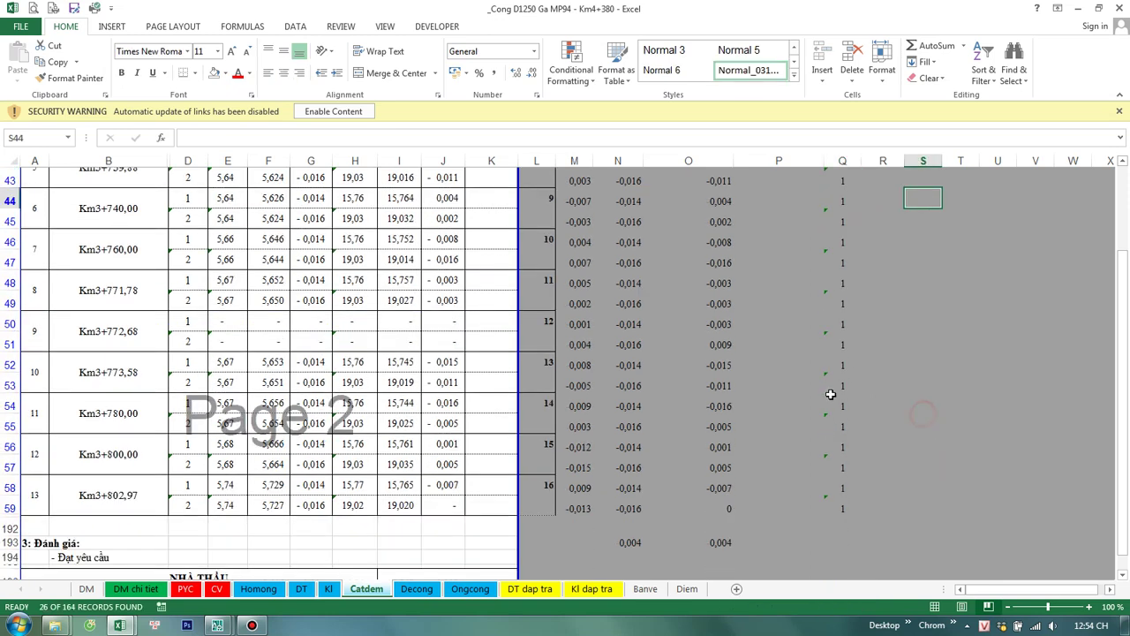
{"action": "scroll", "coordinate": [781, 394], "scroll_direction": "down", "scroll_amount": 10}
{"action": "scroll", "coordinate": [781, 394], "scroll_direction": "up", "scroll_amount": 4}
{"action": "left_click", "coordinate": [810, 362]}
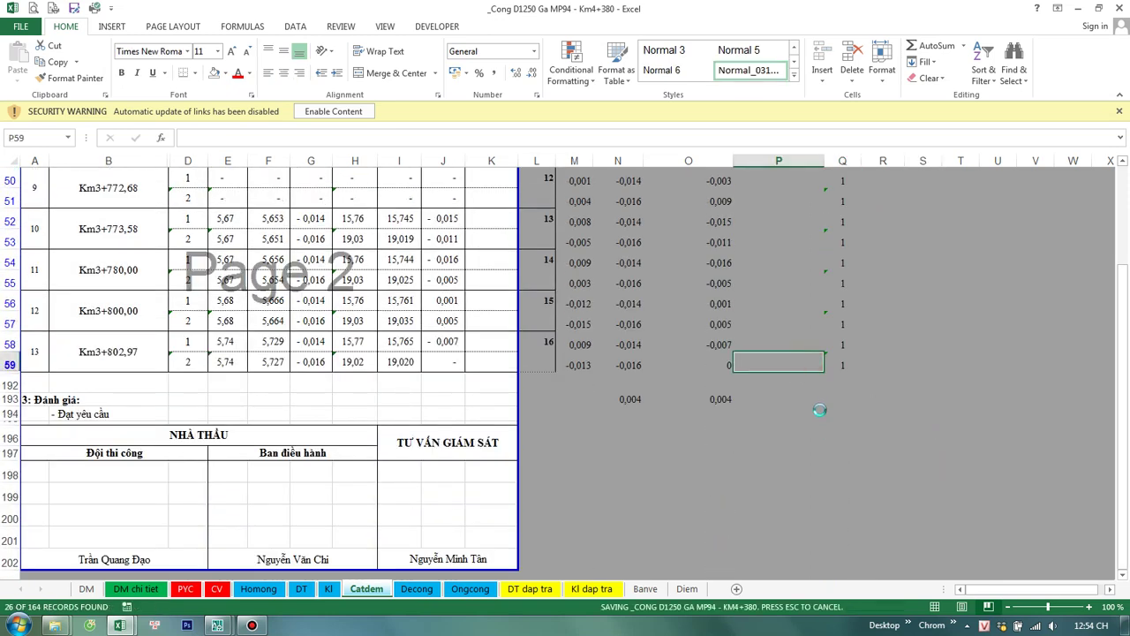
{"action": "left_click", "coordinate": [415, 589]}
Step: Clear the leftover C dài label and 3,34 helper cells
{"action": "scroll", "coordinate": [635, 439], "scroll_direction": "up", "scroll_amount": 5}
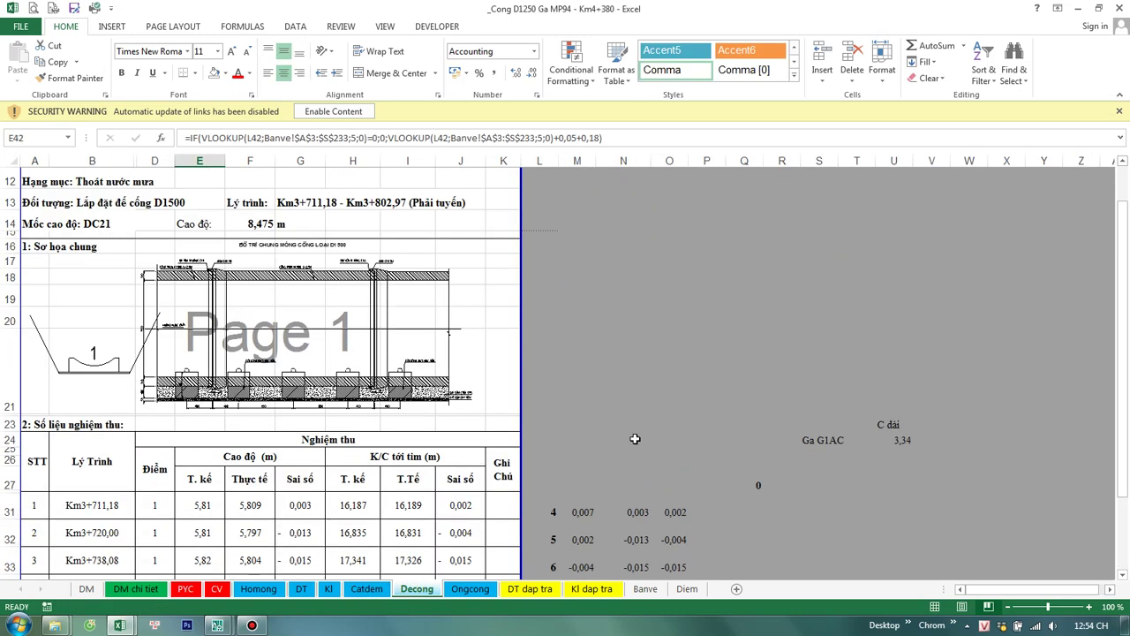
{"action": "left_click", "coordinate": [769, 446]}
{"action": "left_click_drag", "start_coordinate": [817, 353], "coordinate": [996, 525]}
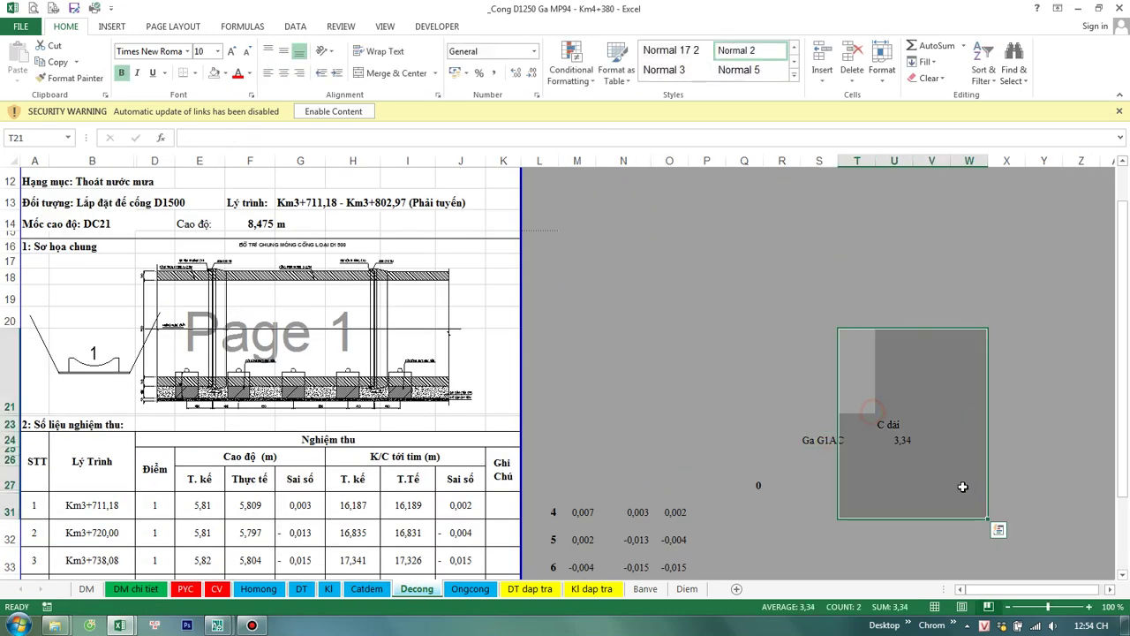
{"action": "key", "text": "Delete"}
{"action": "left_click", "coordinate": [779, 358]}
Step: Inspect Q27's ROUND formula on Decong, then cancel the unfinished entry
{"action": "left_click", "coordinate": [760, 484]}
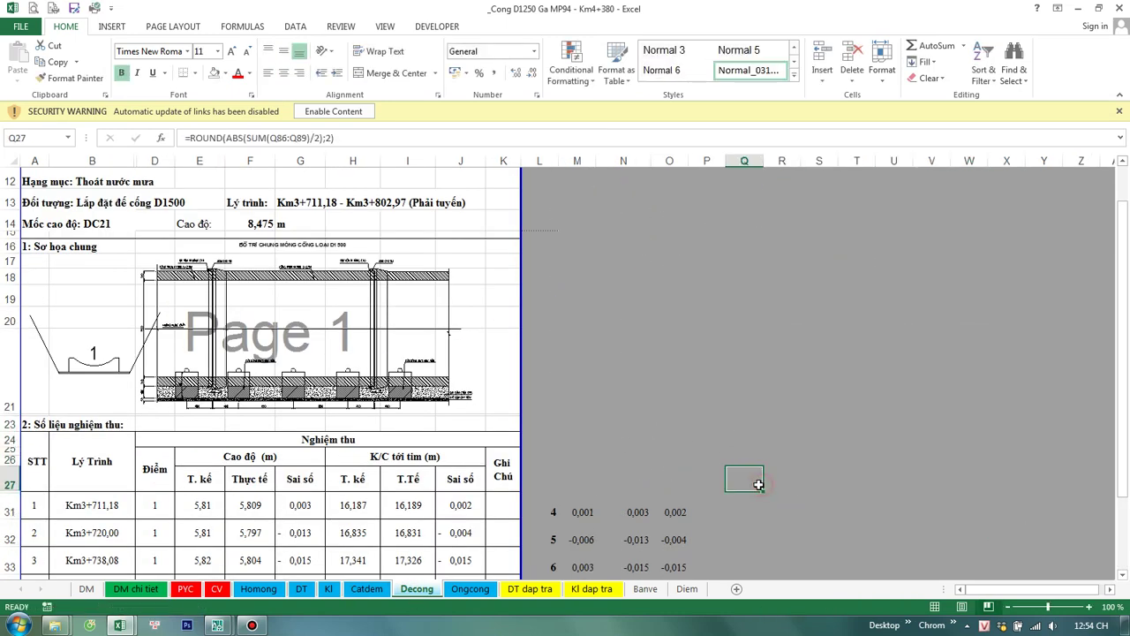
{"action": "double_click", "coordinate": [759, 485]}
{"action": "scroll", "coordinate": [759, 482], "scroll_direction": "down", "scroll_amount": 2}
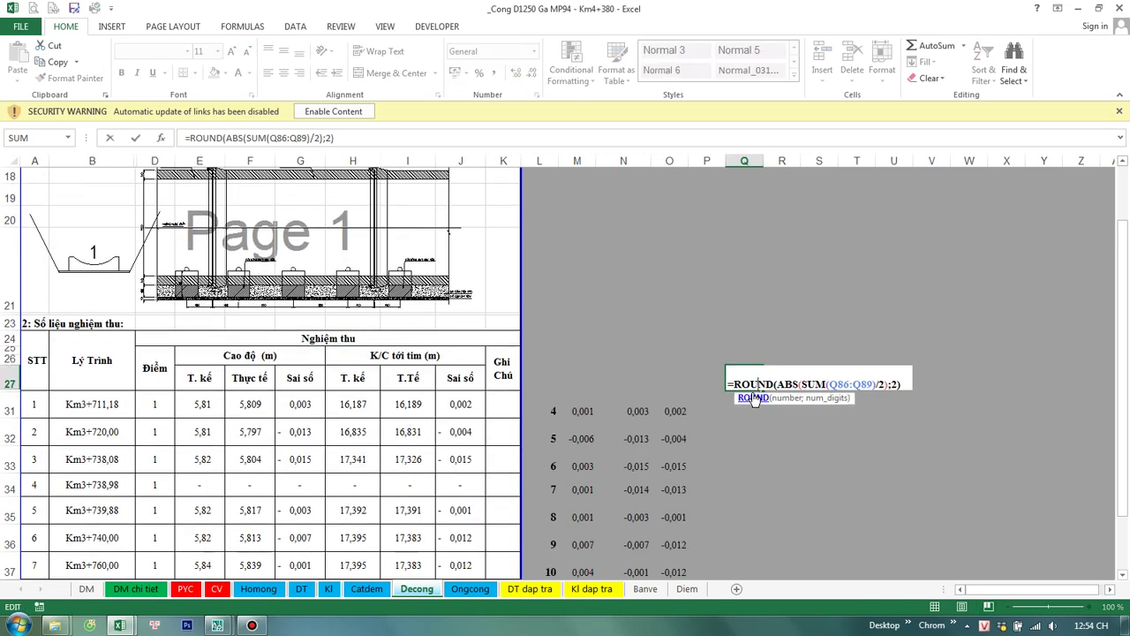
{"action": "scroll", "coordinate": [753, 393], "scroll_direction": "down", "scroll_amount": 3}
{"action": "scroll", "coordinate": [753, 392], "scroll_direction": "up", "scroll_amount": 3}
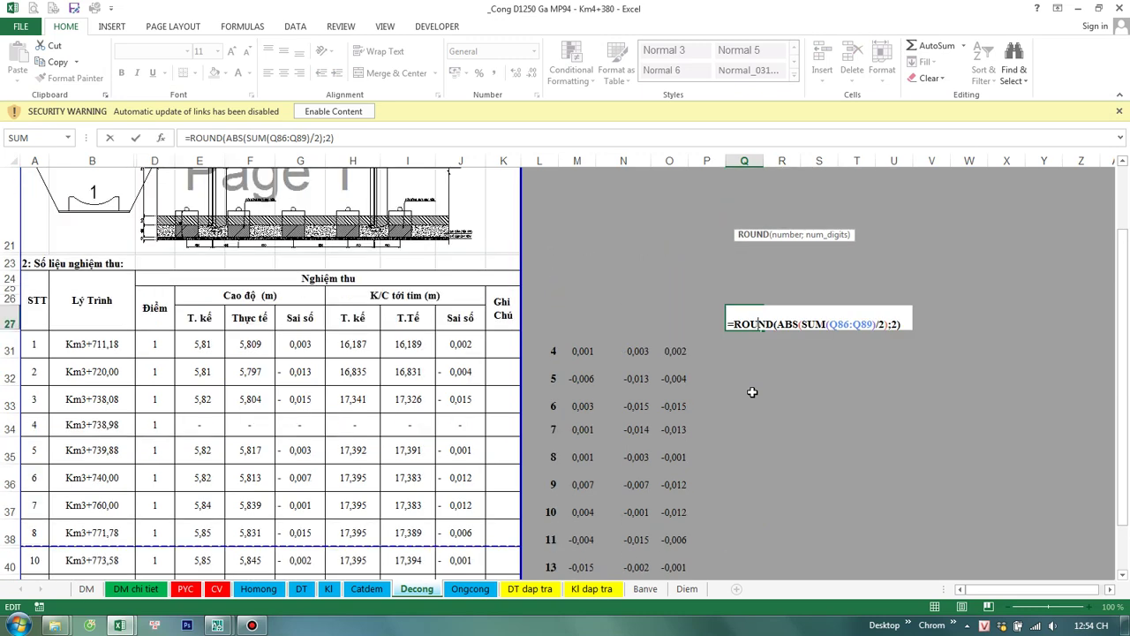
{"action": "key", "text": "Escape"}
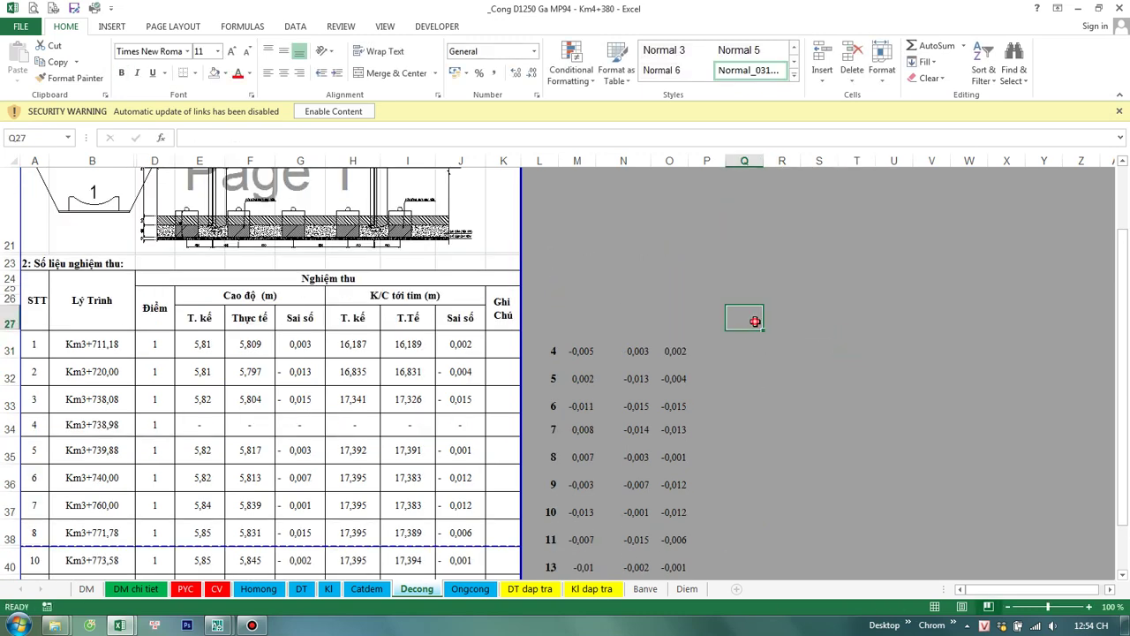
{"action": "scroll", "coordinate": [745, 359], "scroll_direction": "up", "scroll_amount": 1}
{"action": "type", "text": "="}
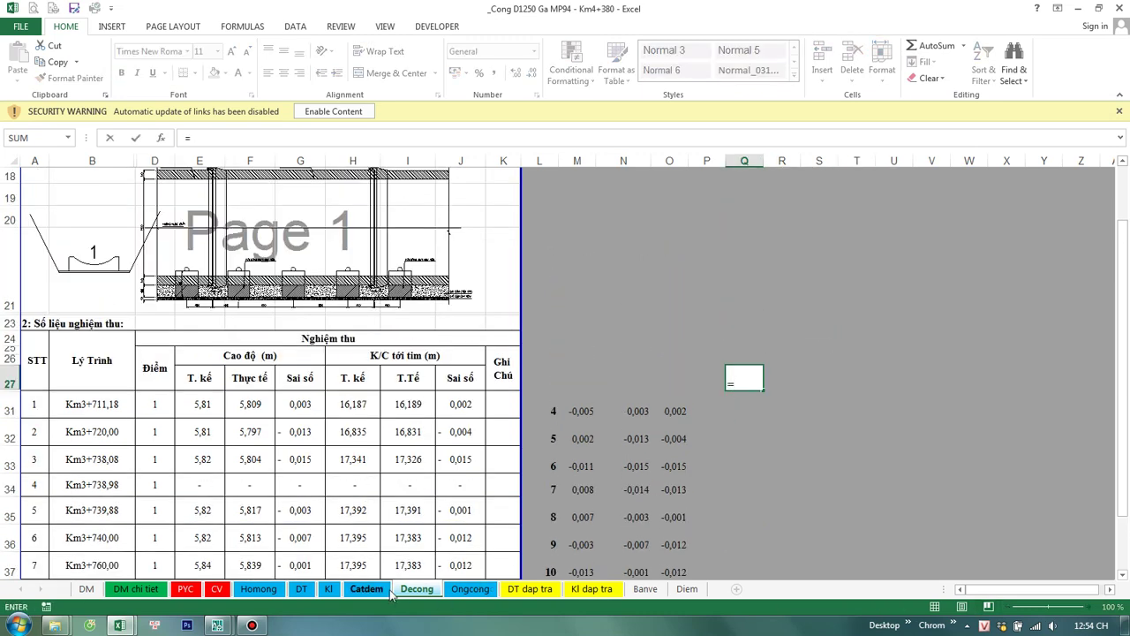
{"action": "key", "text": "Escape"}
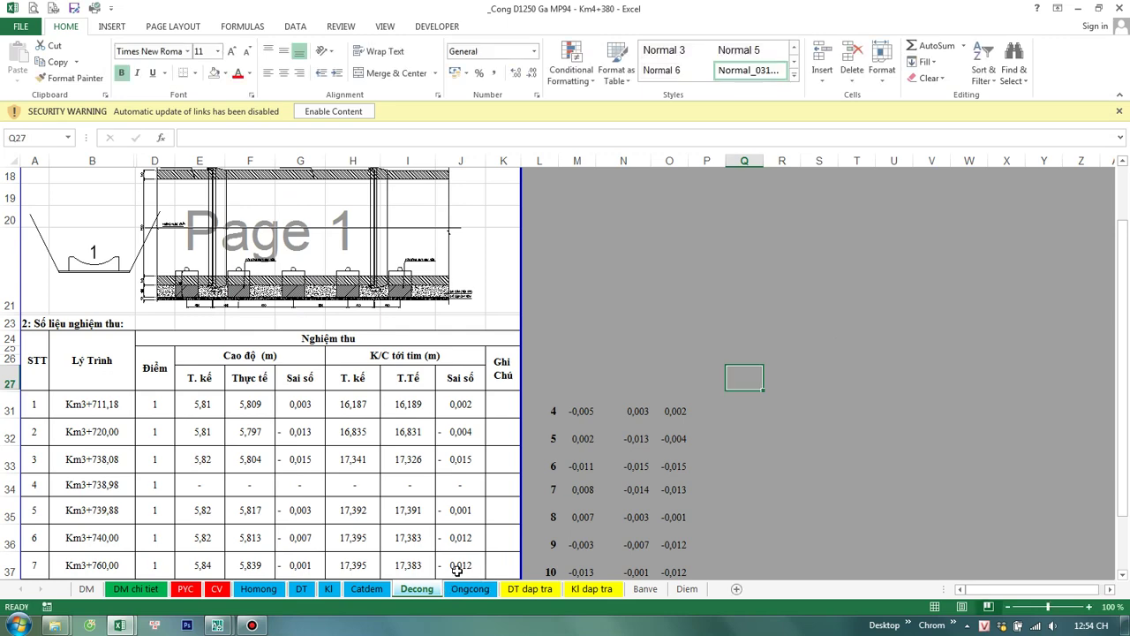
Step: Switch back and forth between the Catdem and Decong sheets
{"action": "key", "text": "ctrl+Page_Up"}
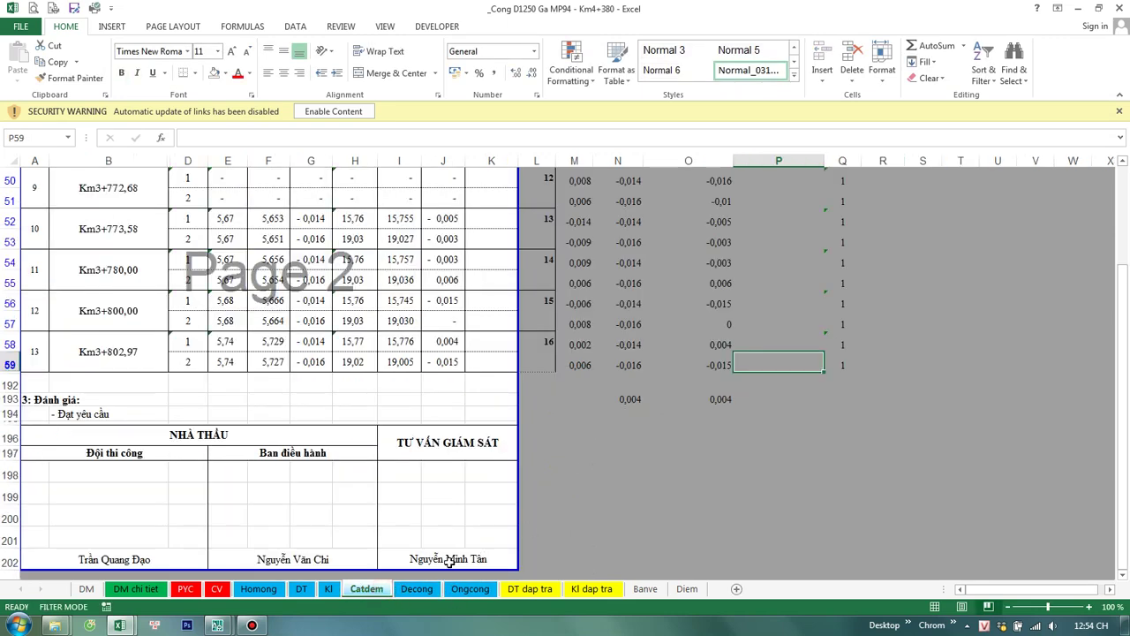
{"action": "left_click", "coordinate": [415, 589]}
{"action": "left_click", "coordinate": [470, 589]}
{"action": "left_click", "coordinate": [415, 589]}
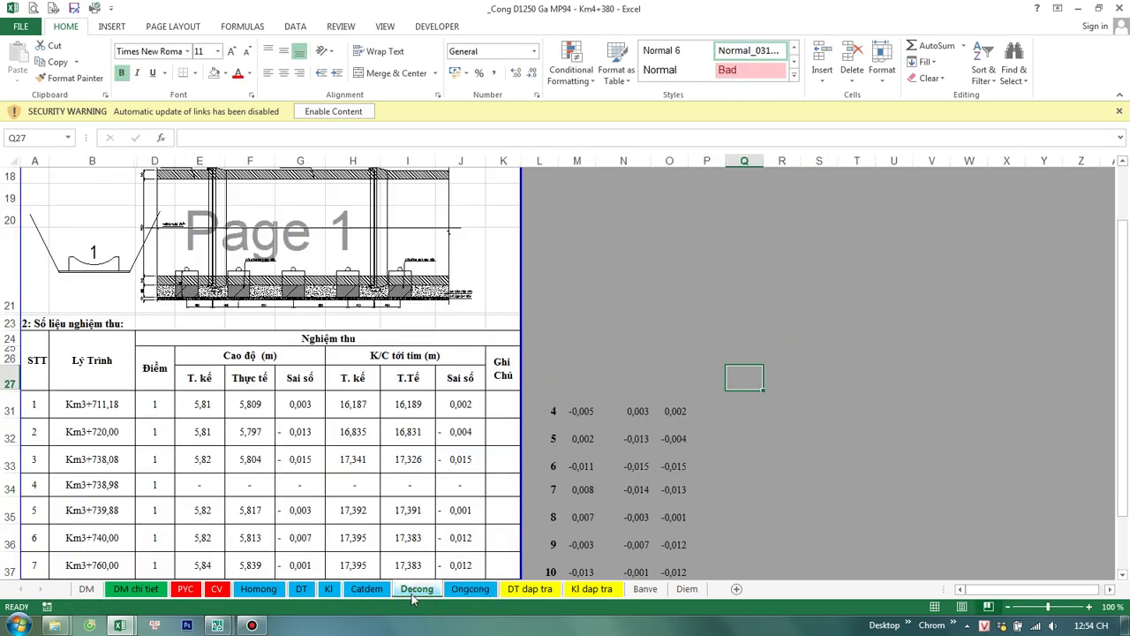
{"action": "left_click", "coordinate": [380, 590]}
{"action": "scroll", "coordinate": [816, 424], "scroll_direction": "up", "scroll_amount": 12}
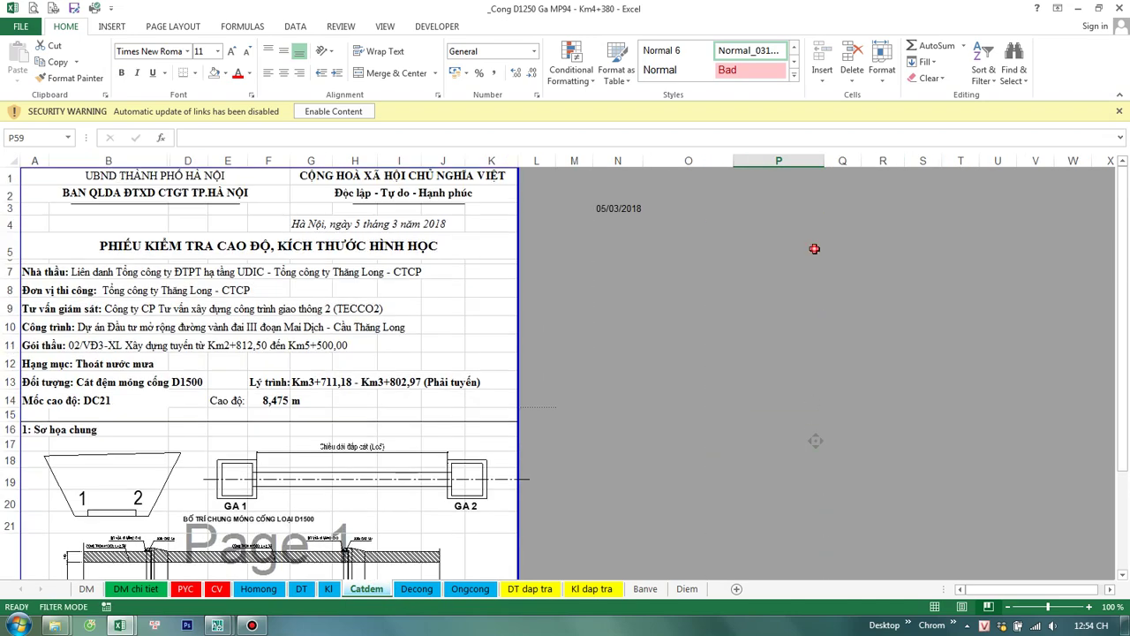
{"action": "scroll", "coordinate": [707, 386], "scroll_direction": "down", "scroll_amount": 2}
{"action": "scroll", "coordinate": [433, 563], "scroll_direction": "down", "scroll_amount": 3}
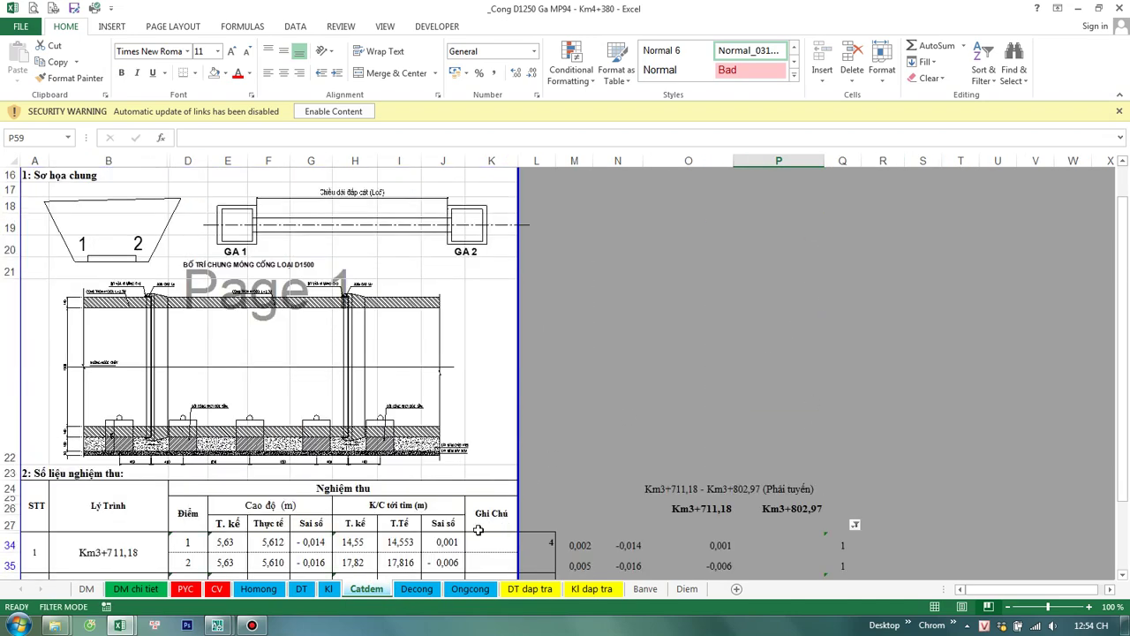
Step: Link Decong's Q27 to Catdem's chainage-range heading cell O24
{"action": "left_click", "coordinate": [404, 590]}
{"action": "scroll", "coordinate": [663, 429], "scroll_direction": "up", "scroll_amount": 2}
{"action": "type", "text": "="}
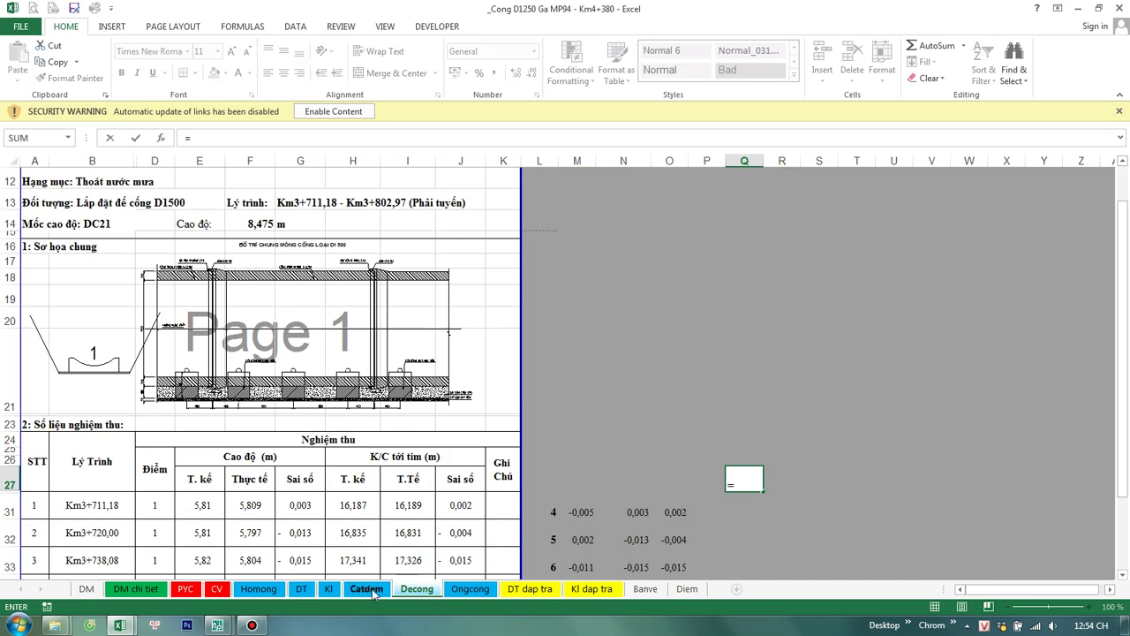
{"action": "left_click", "coordinate": [370, 591]}
{"action": "scroll", "coordinate": [706, 415], "scroll_direction": "down", "scroll_amount": 2}
{"action": "left_click", "coordinate": [650, 439]}
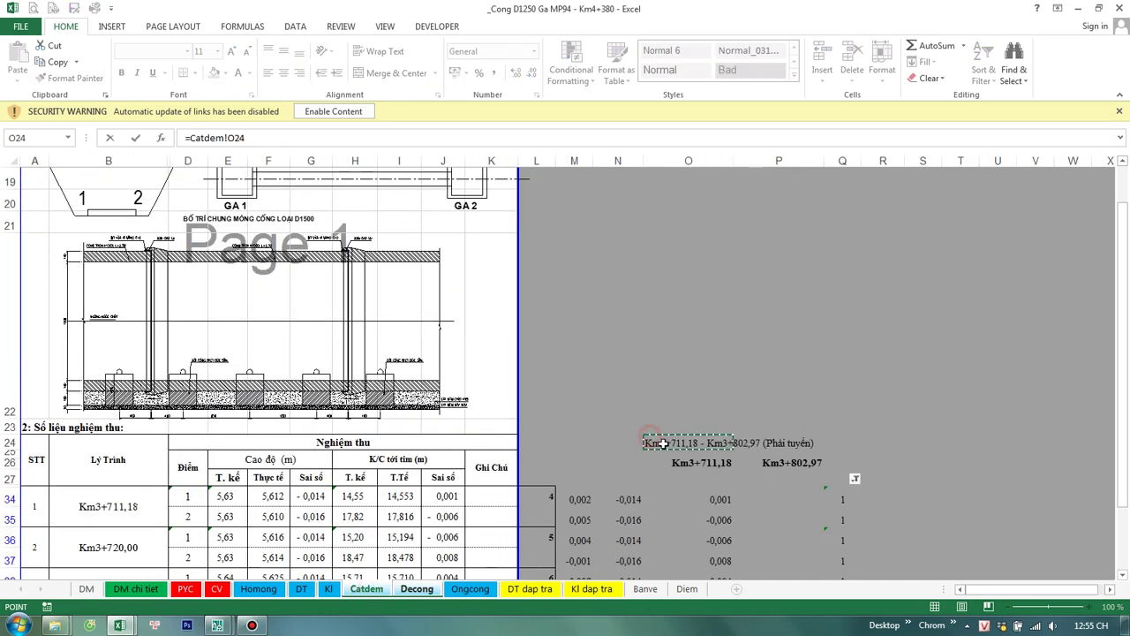
{"action": "key", "text": "Return"}
Step: Copy the start and end chainages in Catdem's row 26
{"action": "left_click", "coordinate": [375, 589]}
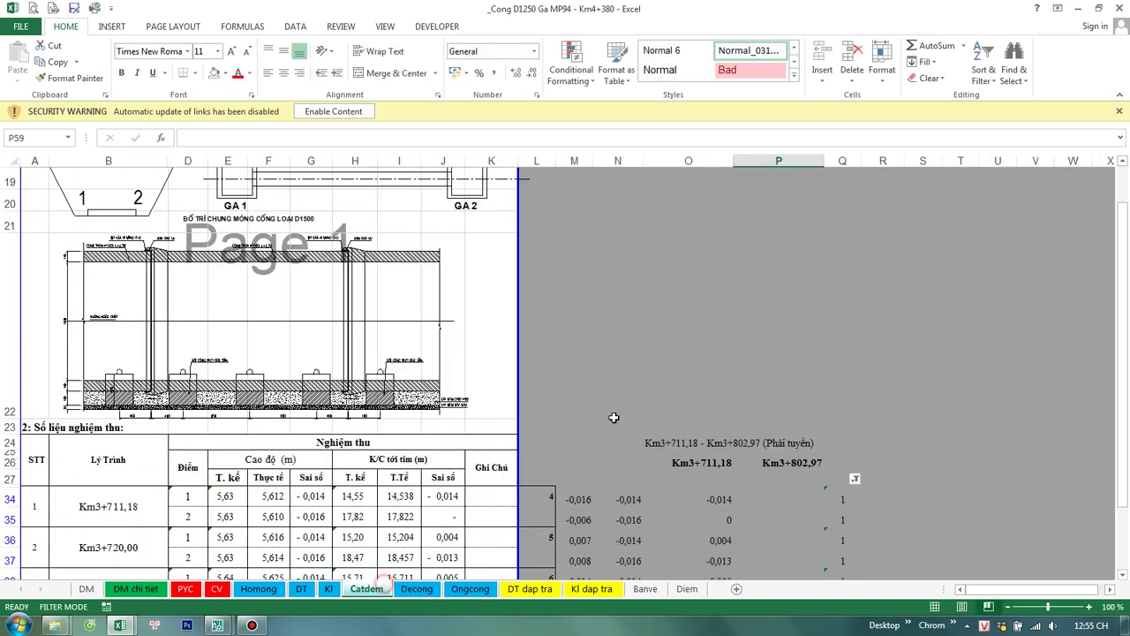
{"action": "left_click_drag", "start_coordinate": [686, 461], "coordinate": [795, 463]}
{"action": "key", "text": "ctrl+c"}
Step: Paste the chainage-bound formulas into Decong's Q24:R24
{"action": "key", "text": "ctrl+Page_Down"}
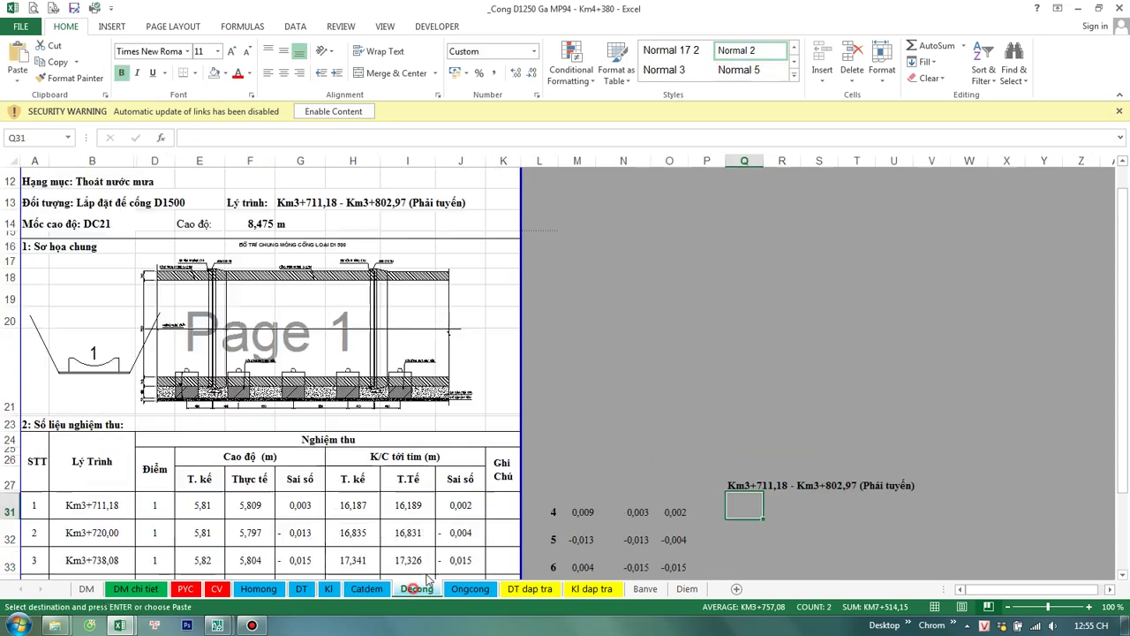
{"action": "left_click", "coordinate": [764, 417]}
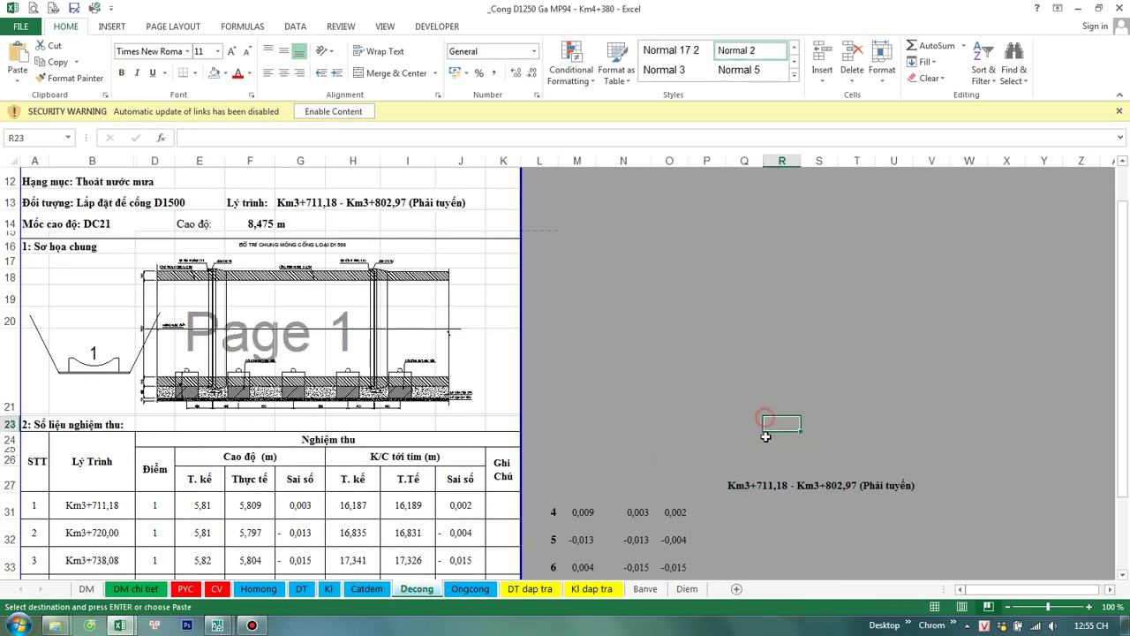
{"action": "left_click", "coordinate": [761, 450]}
{"action": "key", "text": "Up"}
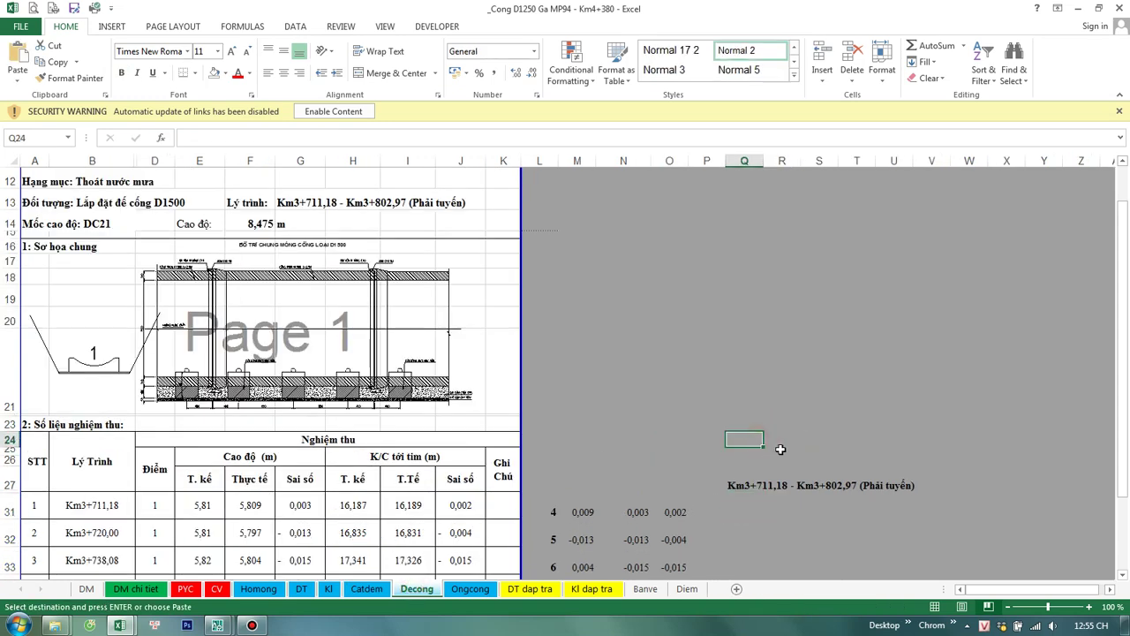
{"action": "key", "text": "ctrl+v"}
Step: Repoint the MID formulas in Q24 and R24 from Q22 to the range label in Q27
{"action": "double_click", "coordinate": [737, 441]}
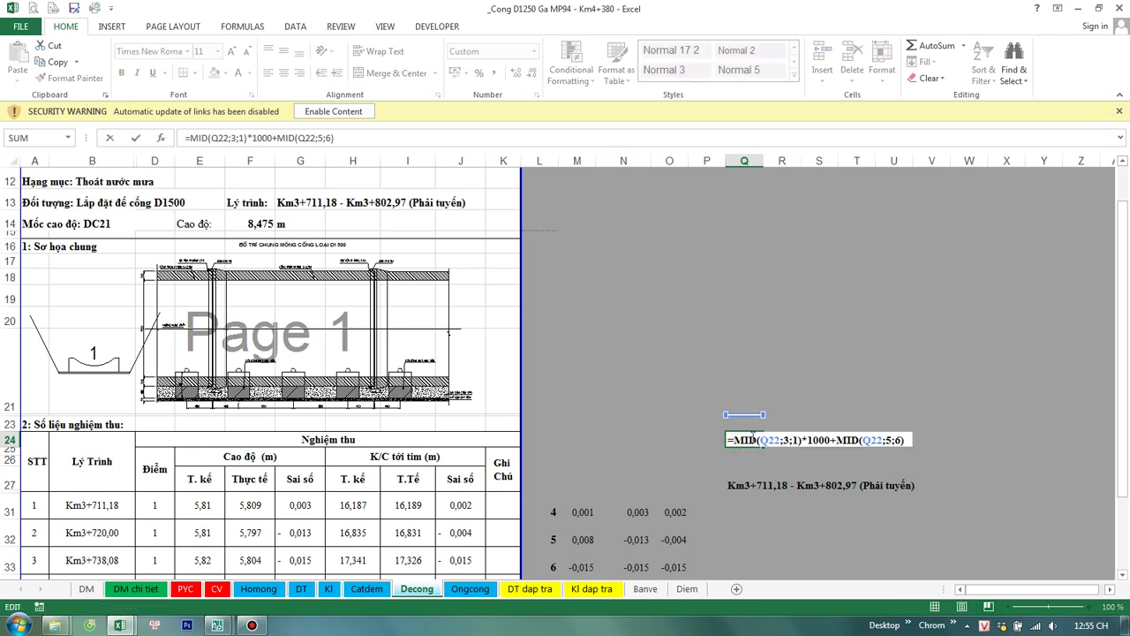
{"action": "left_click", "coordinate": [740, 486]}
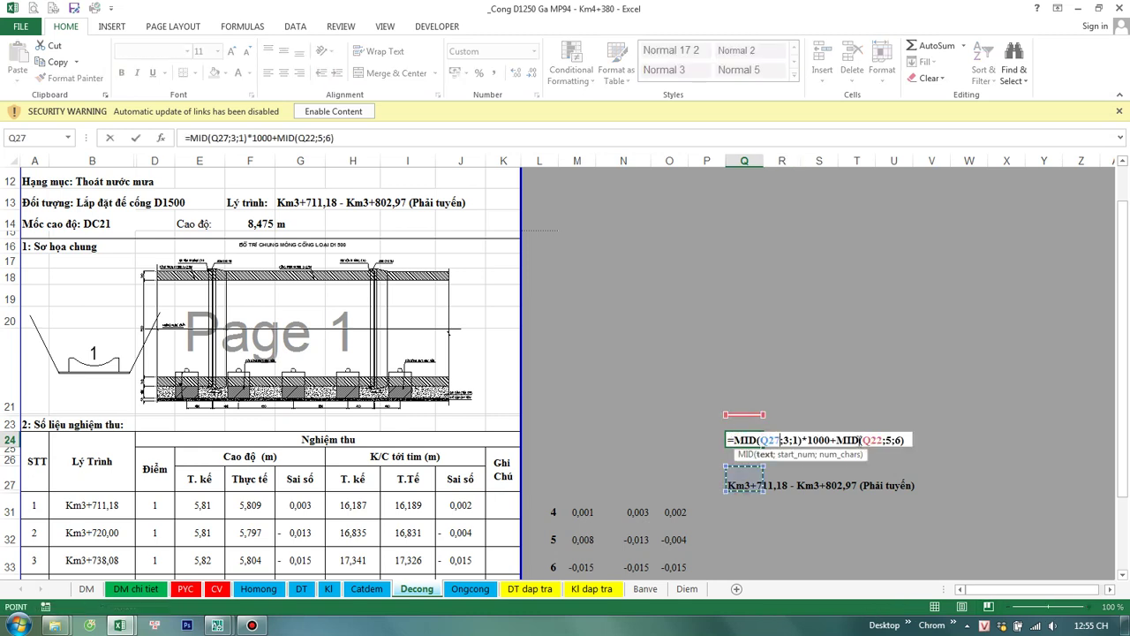
{"action": "double_click", "coordinate": [868, 440]}
{"action": "left_click", "coordinate": [731, 481]}
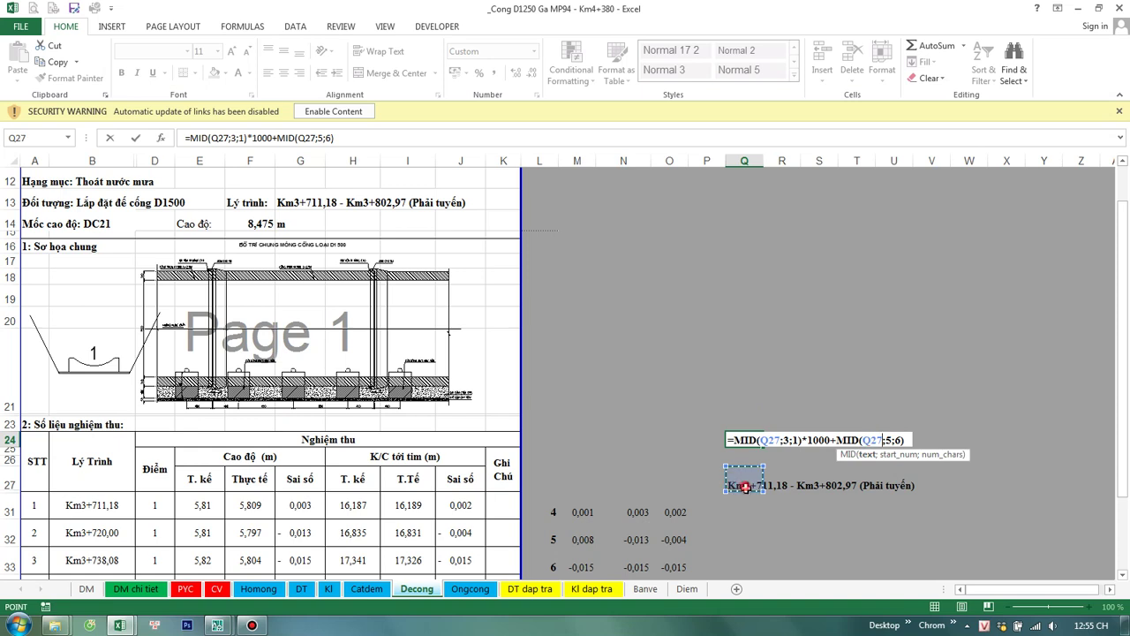
{"action": "key", "text": "ctrl+Return"}
{"action": "double_click", "coordinate": [799, 437]}
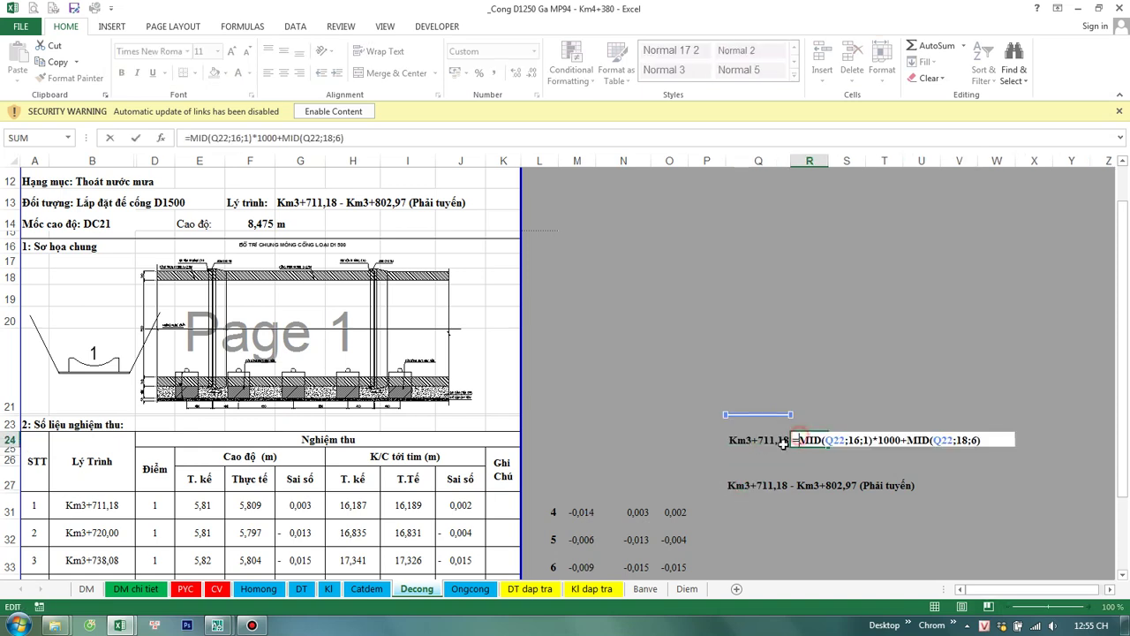
{"action": "double_click", "coordinate": [834, 439]}
{"action": "left_click", "coordinate": [742, 486]}
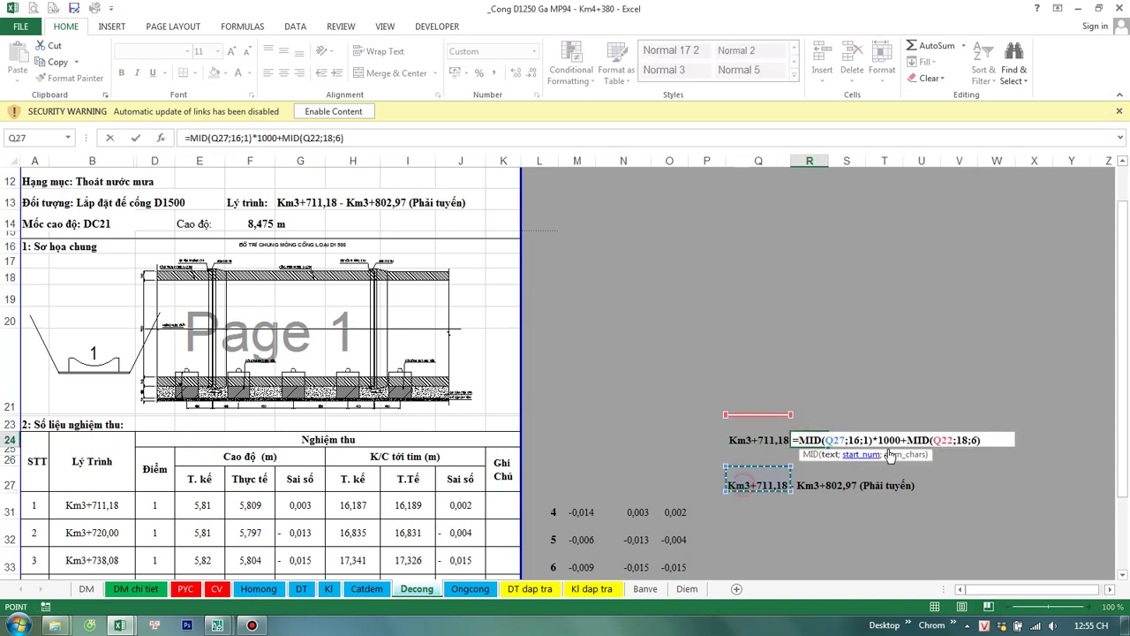
{"action": "double_click", "coordinate": [942, 440]}
{"action": "left_click", "coordinate": [750, 484]}
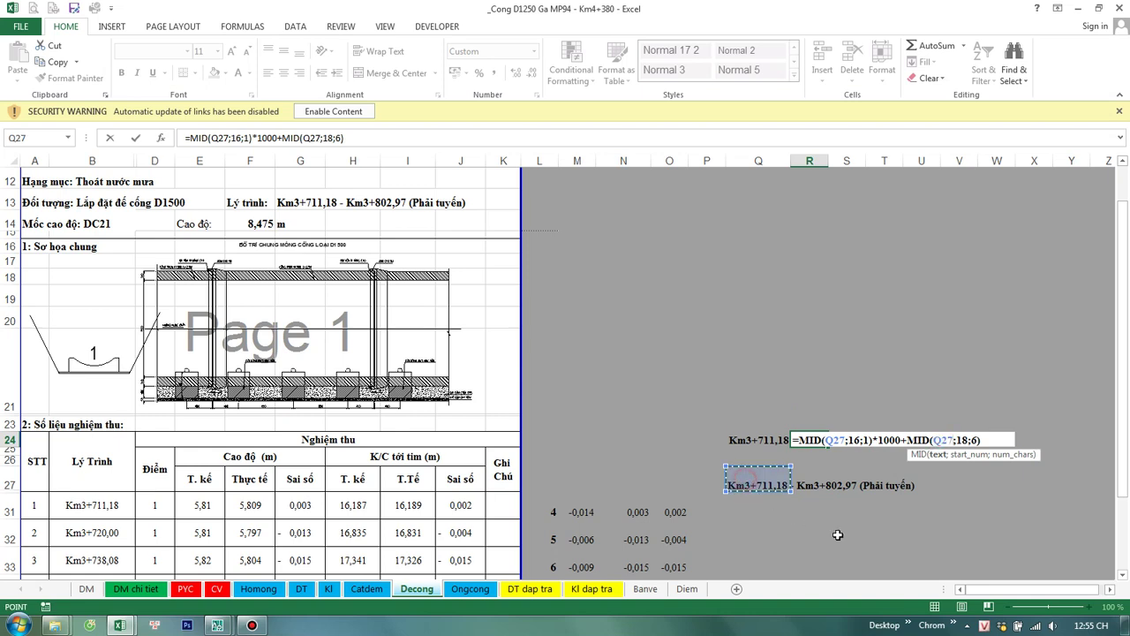
{"action": "key", "text": "Return"}
Step: Move the range label from Q27 to Q21 and confirm R24 now references Q21
{"action": "left_click", "coordinate": [754, 484]}
{"action": "key", "text": "ctrl+c"}
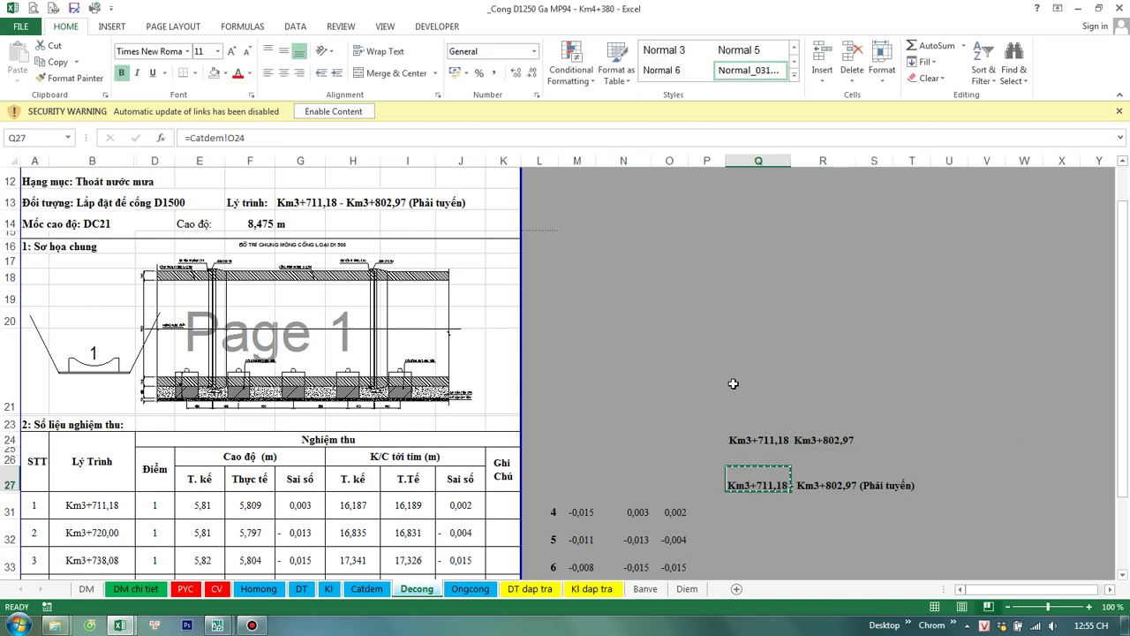
{"action": "left_click", "coordinate": [732, 374]}
{"action": "key", "text": "Return"}
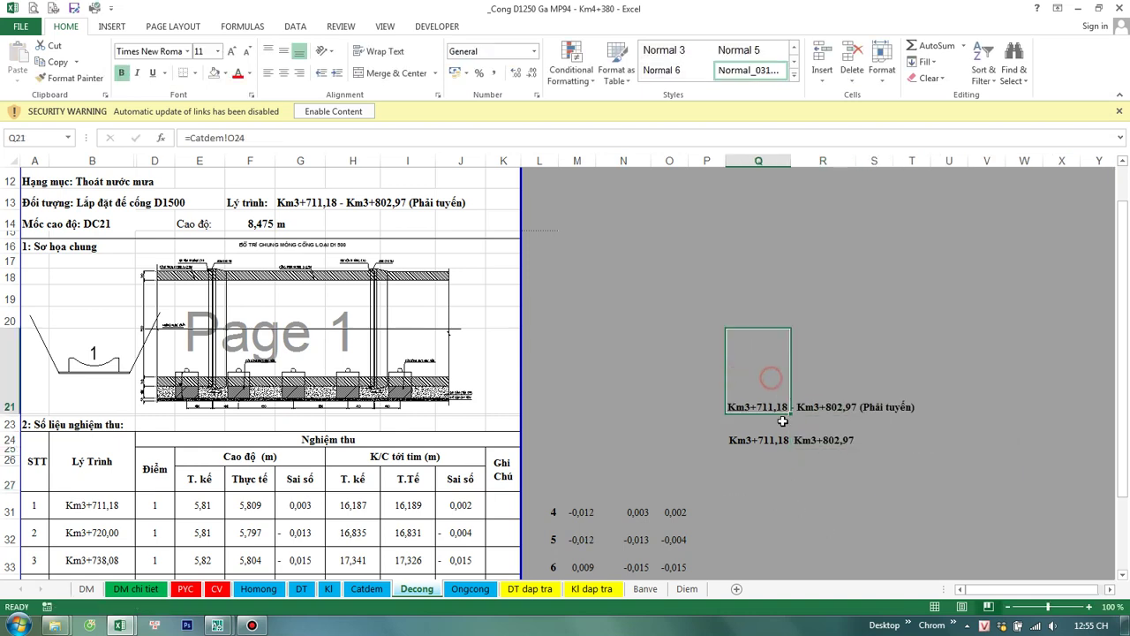
{"action": "scroll", "coordinate": [782, 421], "scroll_direction": "down", "scroll_amount": 1}
{"action": "double_click", "coordinate": [821, 377]}
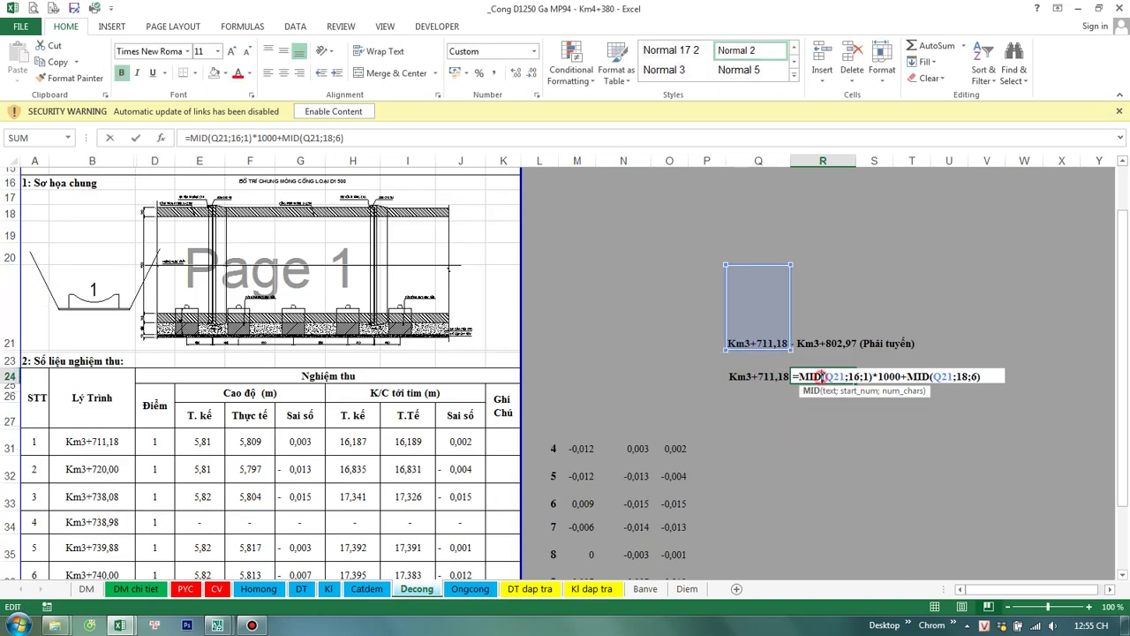
{"action": "left_click", "coordinate": [770, 452]}
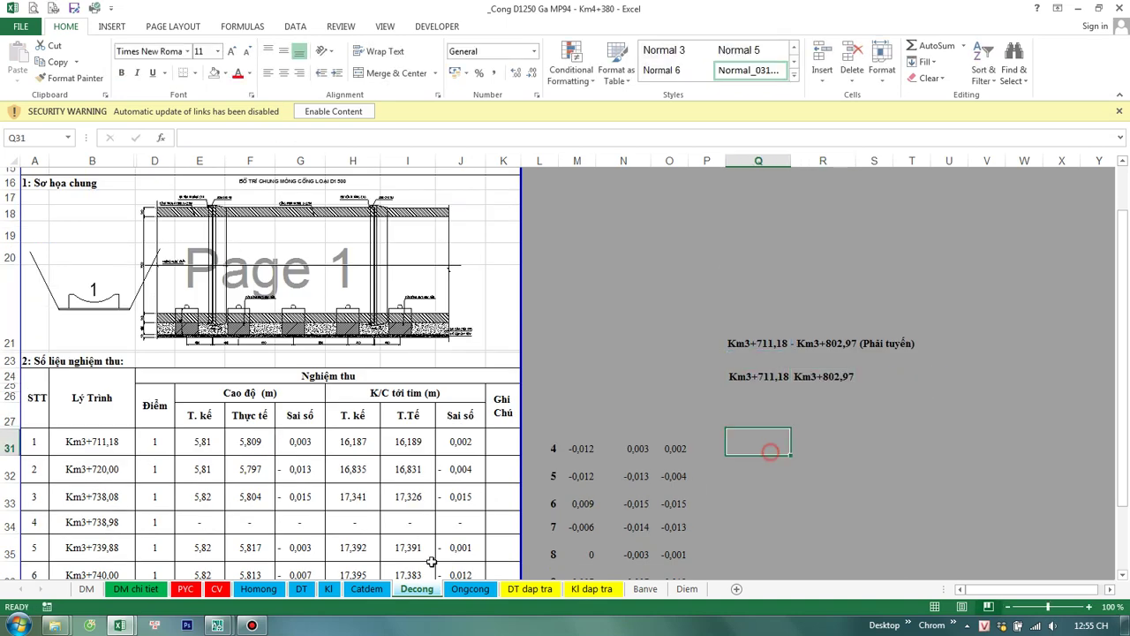
Step: Copy the in-range flag formula from Catdem Q34 into Decong Q31
{"action": "left_click", "coordinate": [378, 593]}
{"action": "left_click", "coordinate": [838, 497]}
{"action": "key", "text": "ctrl+c"}
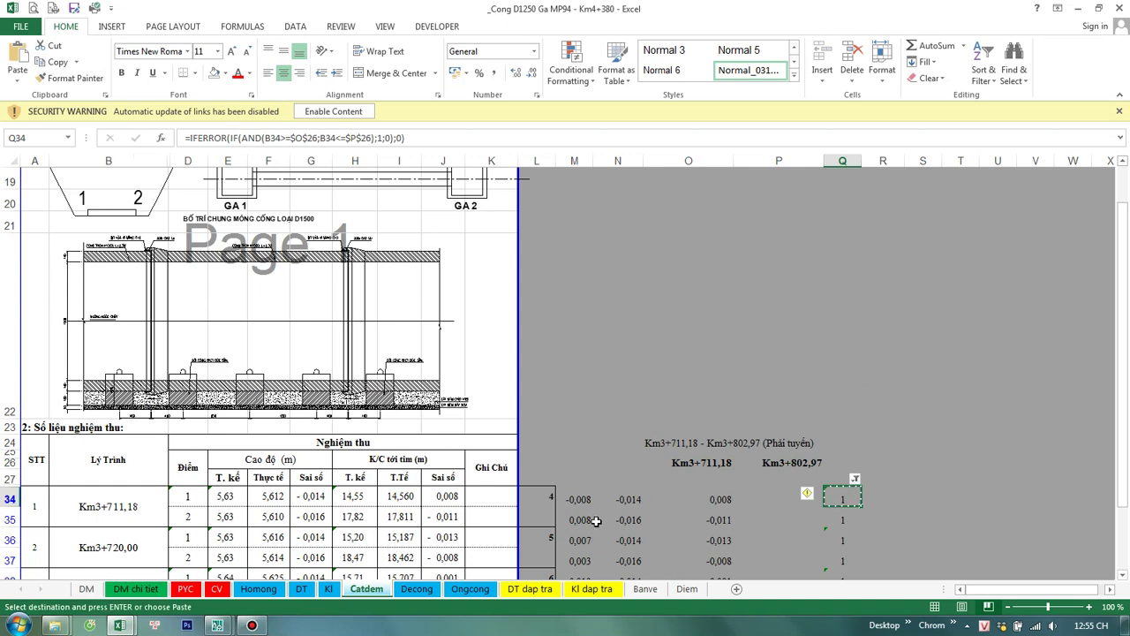
{"action": "left_click", "coordinate": [419, 589]}
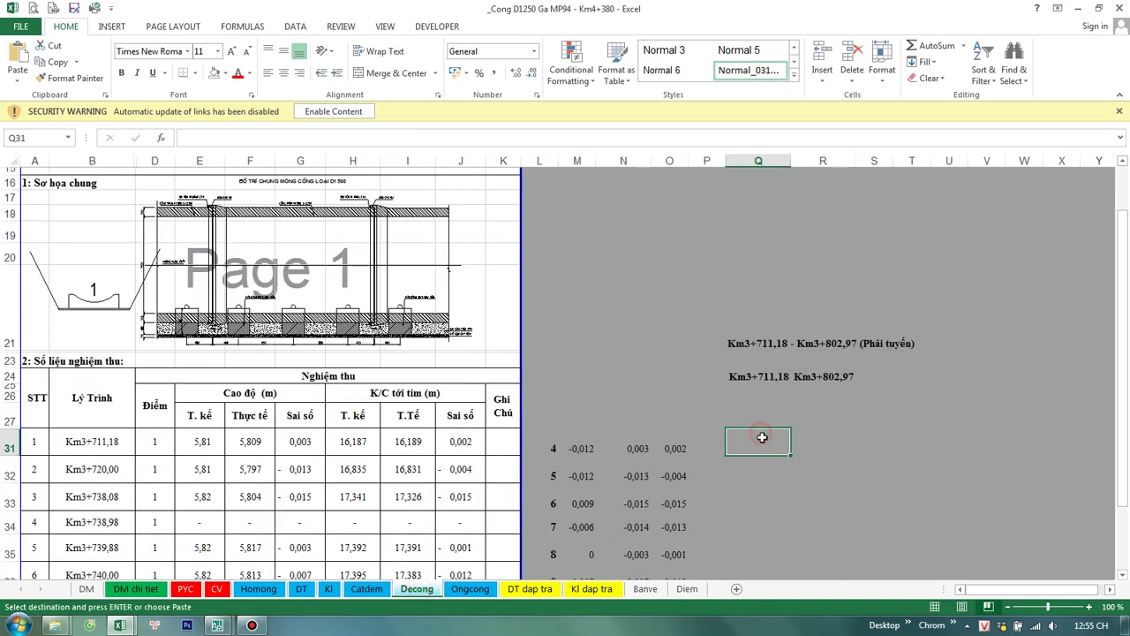
{"action": "key", "text": "ctrl+v"}
Step: Change the Q31 flag formula's bounds from $O$26/$P$26 to $Q$24 and $R$24
{"action": "double_click", "coordinate": [762, 437]}
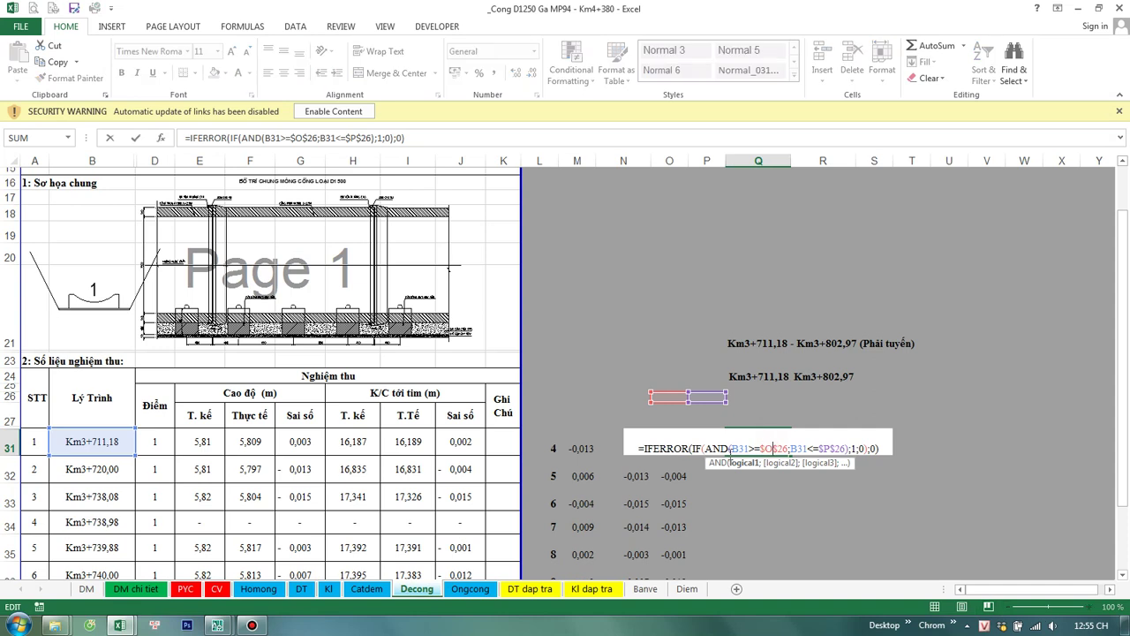
{"action": "left_click", "coordinate": [737, 450]}
{"action": "double_click", "coordinate": [773, 449]}
{"action": "left_click", "coordinate": [745, 378]}
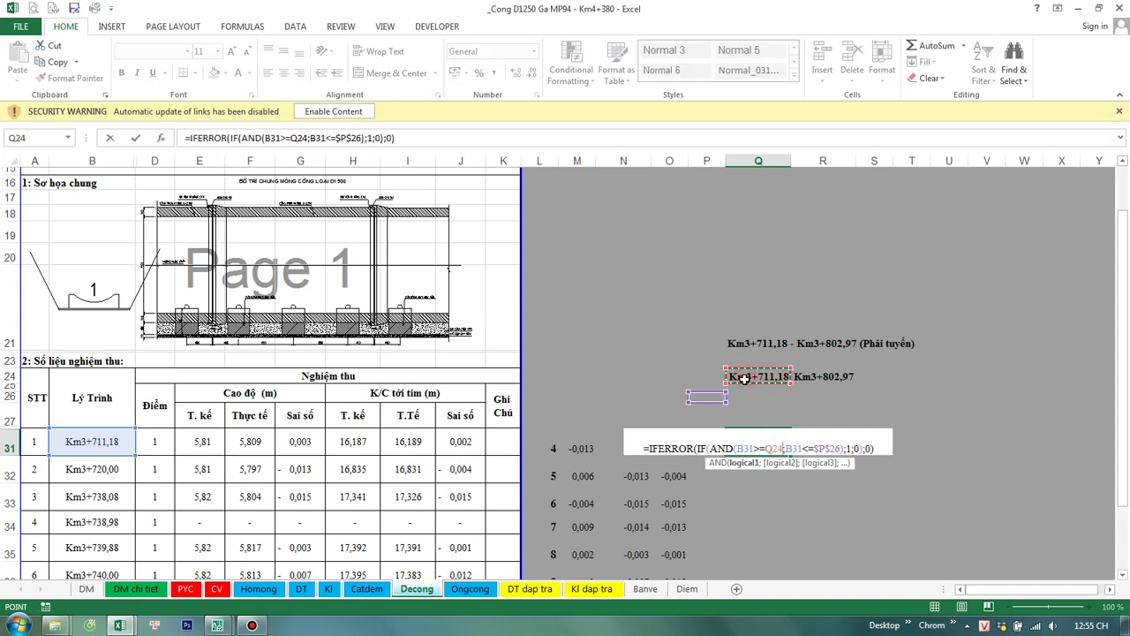
{"action": "key", "text": "F4"}
{"action": "double_click", "coordinate": [826, 448]}
{"action": "left_click", "coordinate": [758, 376]}
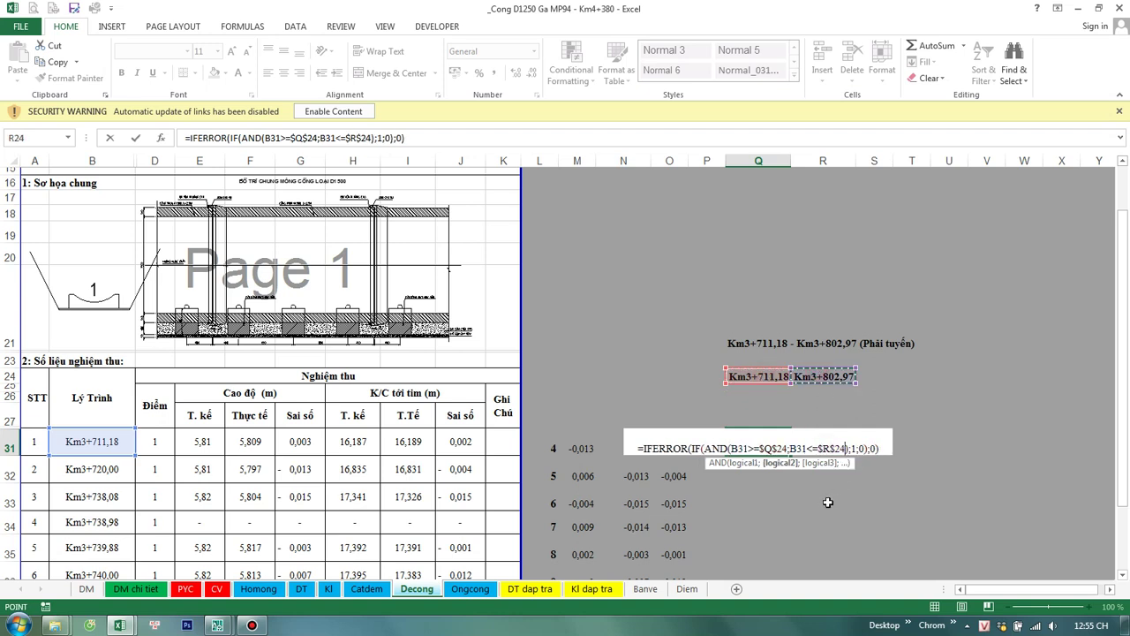
{"action": "key", "text": "Return"}
Step: Fill the Q31 flag formula down column Q to row 42
{"action": "left_click", "coordinate": [757, 449]}
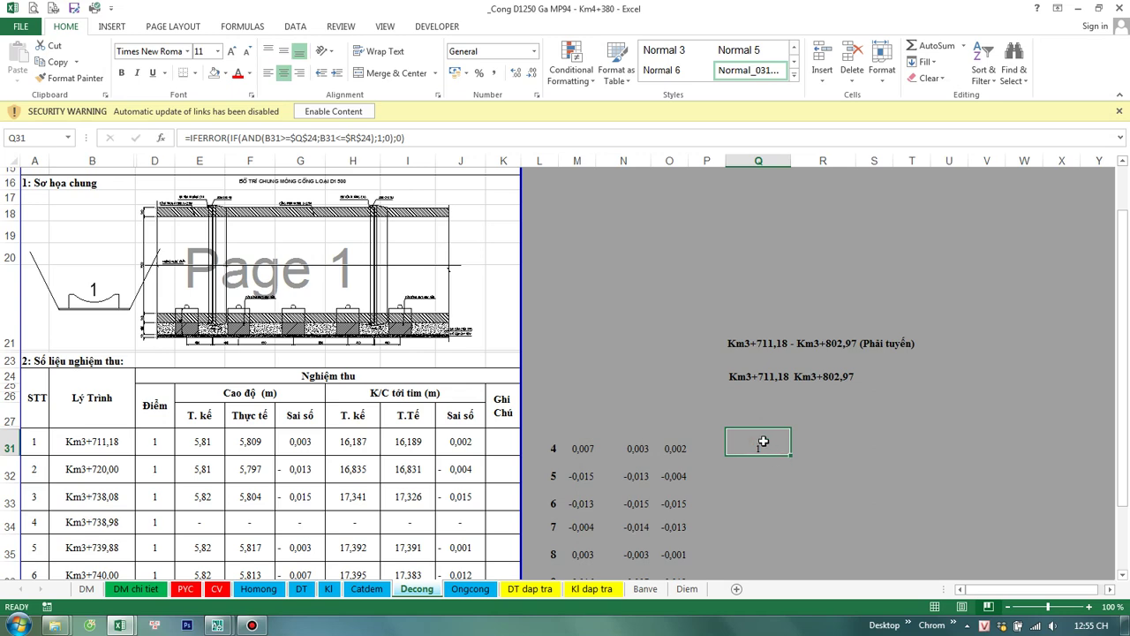
{"action": "double_click", "coordinate": [763, 442]}
{"action": "key", "text": "Escape"}
{"action": "mouse_move", "coordinate": [785, 455]}
{"action": "left_mouse_down"}
{"action": "mouse_move", "coordinate": [761, 494]}
{"action": "mouse_move", "coordinate": [759, 353]}
{"action": "left_mouse_up"}
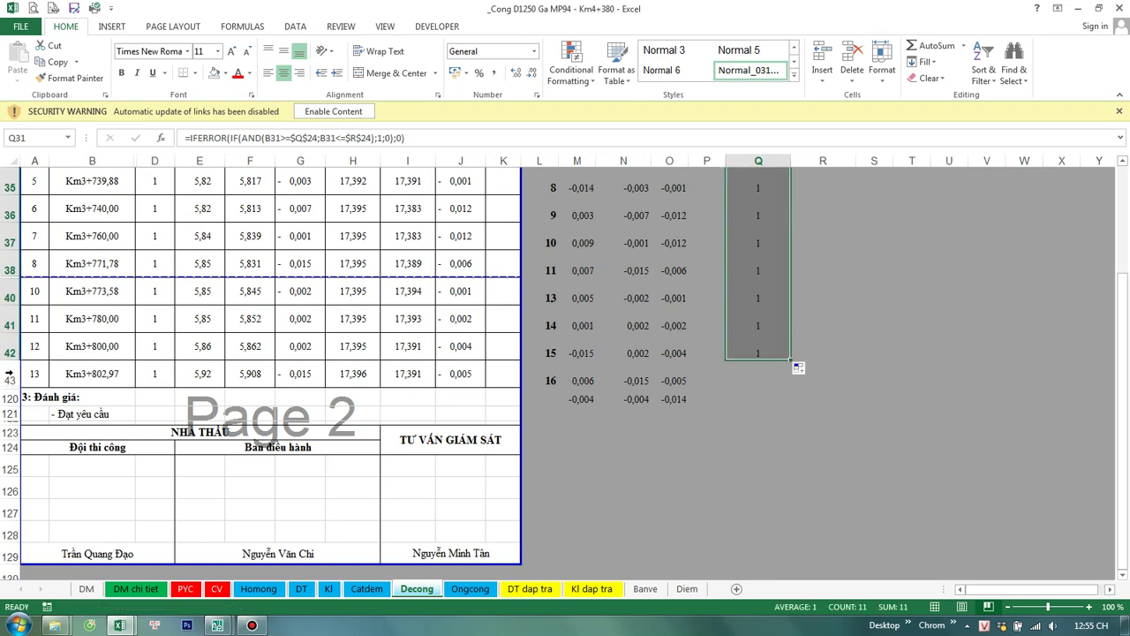
Step: Unhide the hidden rows from row 43 down and inside the table, such as row 39
{"action": "left_click_drag", "start_coordinate": [10, 380], "coordinate": [10, 396]}
{"action": "right_click", "coordinate": [10, 396]}
{"action": "left_click", "coordinate": [36, 298]}
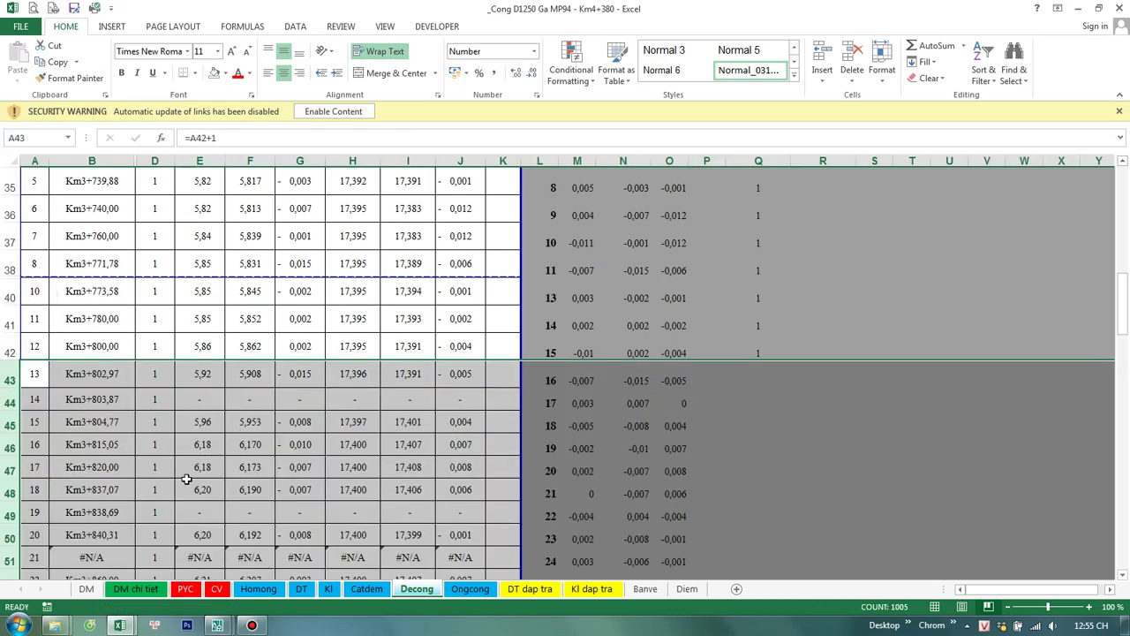
{"action": "scroll", "coordinate": [186, 478], "scroll_direction": "up", "scroll_amount": 4}
{"action": "scroll", "coordinate": [187, 473], "scroll_direction": "up", "scroll_amount": 2}
{"action": "scroll", "coordinate": [132, 451], "scroll_direction": "down", "scroll_amount": 1}
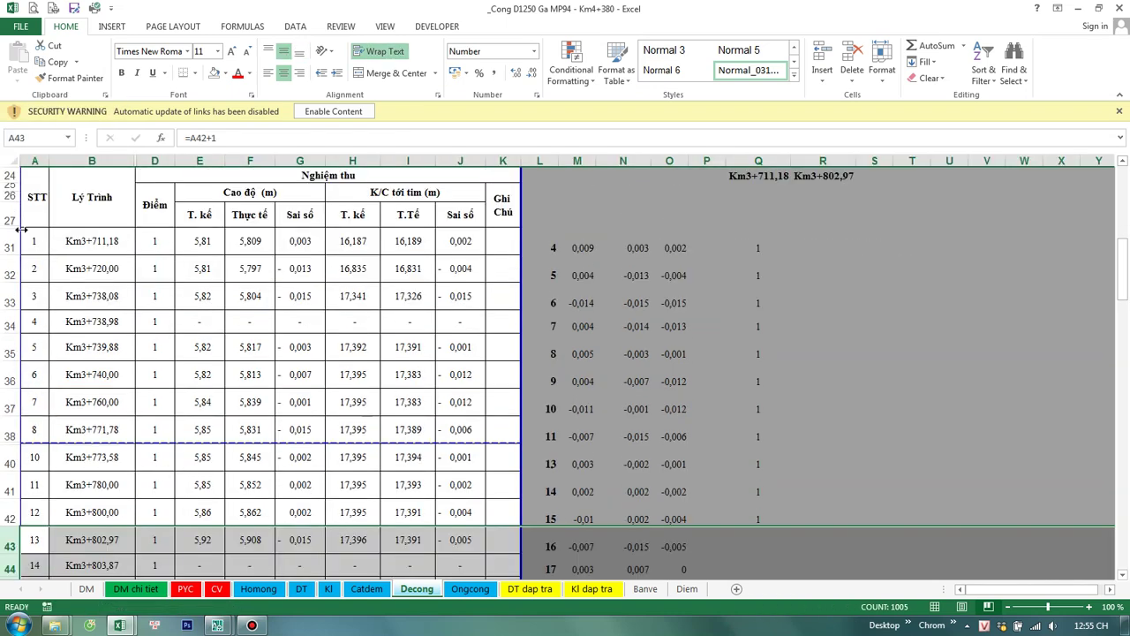
{"action": "left_click_drag", "start_coordinate": [9, 241], "coordinate": [9, 540]}
{"action": "right_click", "coordinate": [27, 408]}
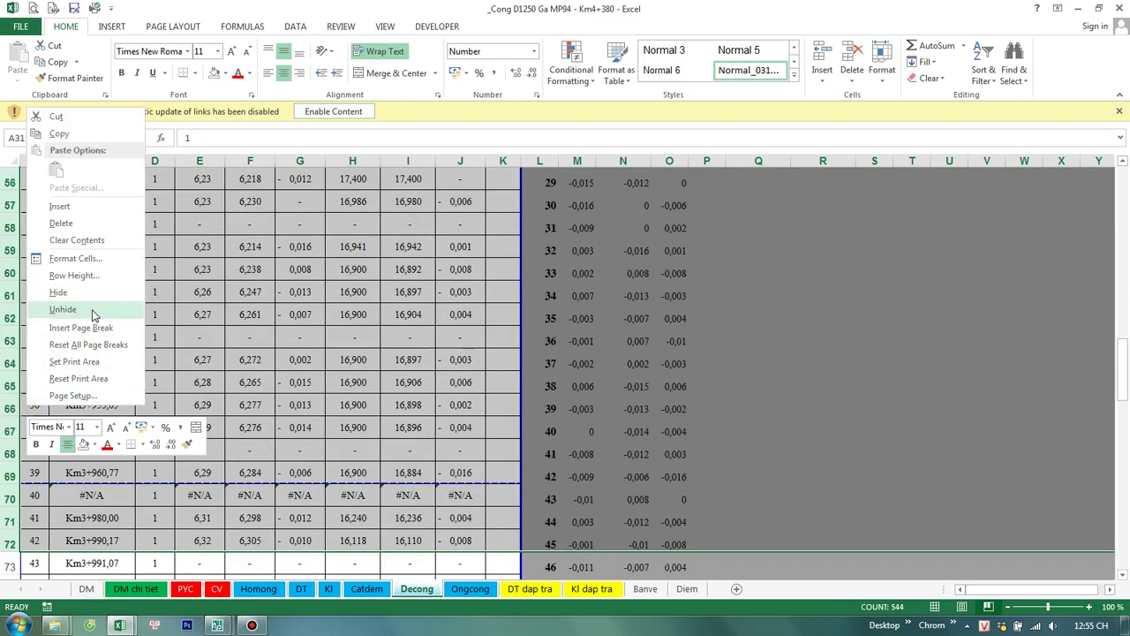
{"action": "left_click", "coordinate": [94, 315]}
{"action": "scroll", "coordinate": [714, 429], "scroll_direction": "down", "scroll_amount": 3}
{"action": "scroll", "coordinate": [732, 429], "scroll_direction": "down", "scroll_amount": 5}
{"action": "scroll", "coordinate": [756, 417], "scroll_direction": "up", "scroll_amount": 2}
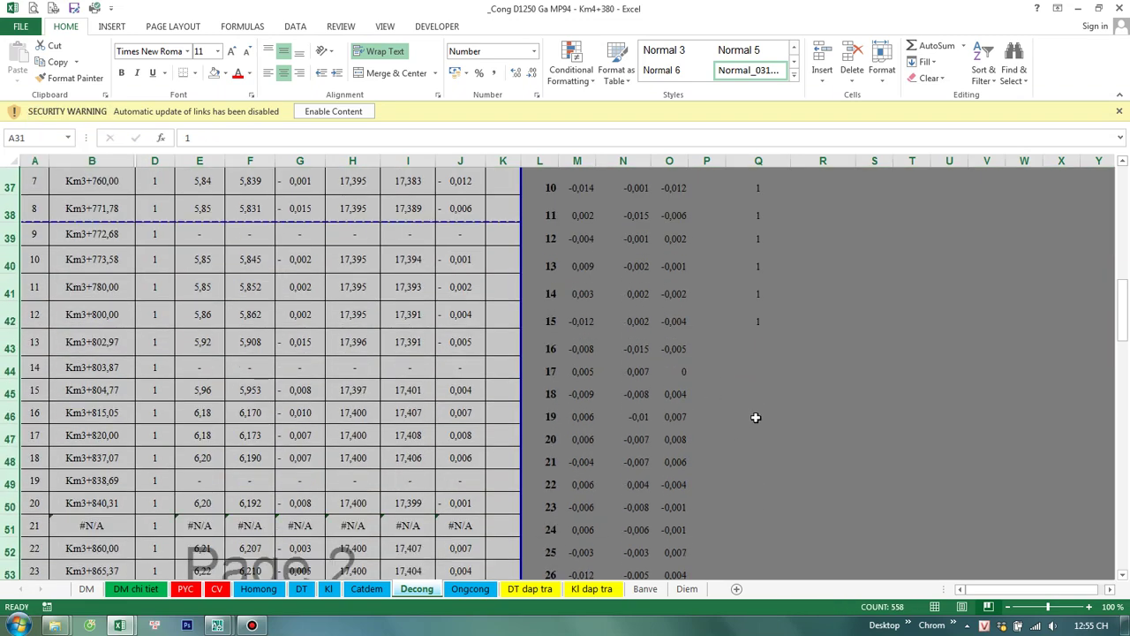
Step: Extend the flag formula from Q42 down column Q to row 119
{"action": "left_click", "coordinate": [756, 417]}
{"action": "left_click", "coordinate": [756, 320]}
{"action": "left_click", "coordinate": [792, 325]}
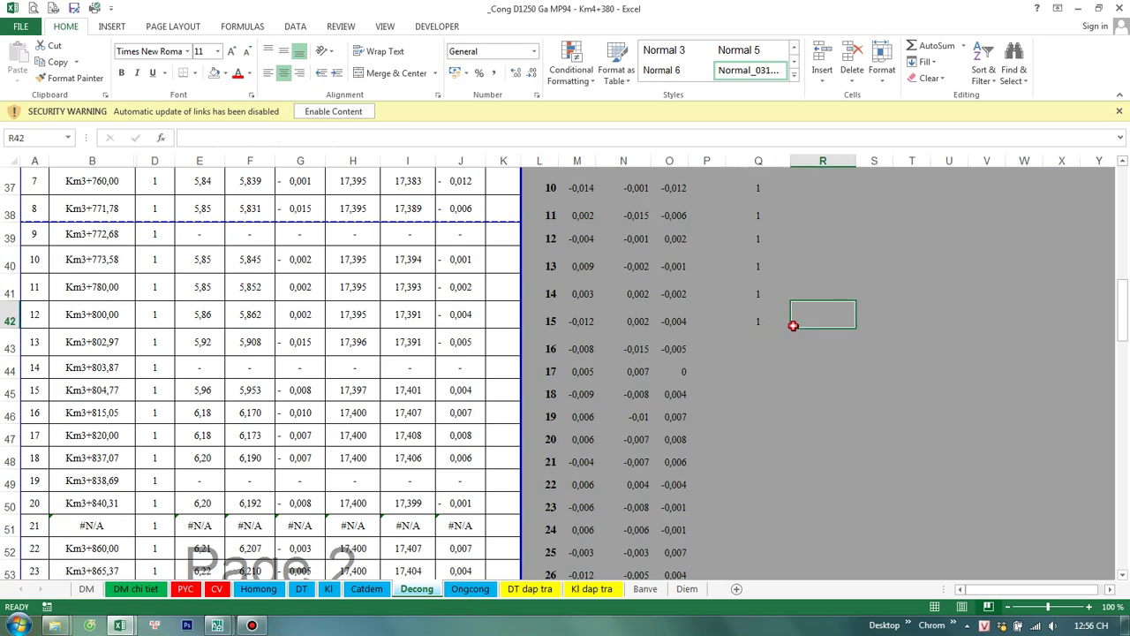
{"action": "left_click", "coordinate": [766, 318]}
{"action": "left_click_drag", "start_coordinate": [790, 326], "coordinate": [764, 519]}
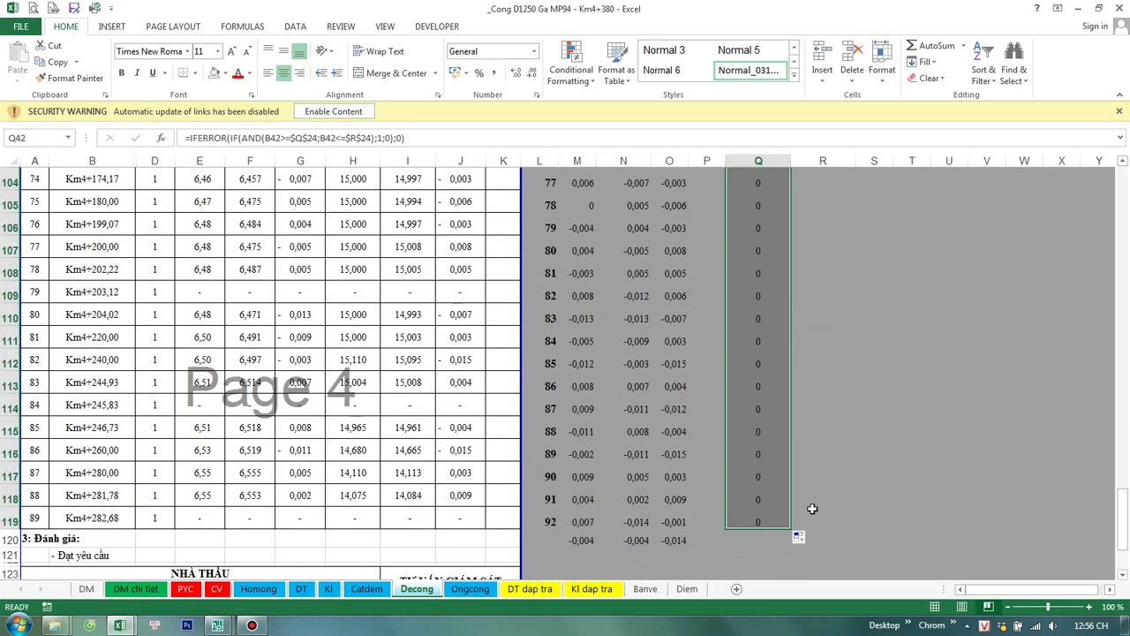
Step: Verify the flag formula in Q32 at the top of column Q, then go to Ongcong
{"action": "scroll", "coordinate": [820, 500], "scroll_direction": "up", "scroll_amount": 12}
{"action": "scroll", "coordinate": [820, 500], "scroll_direction": "up", "scroll_amount": 5}
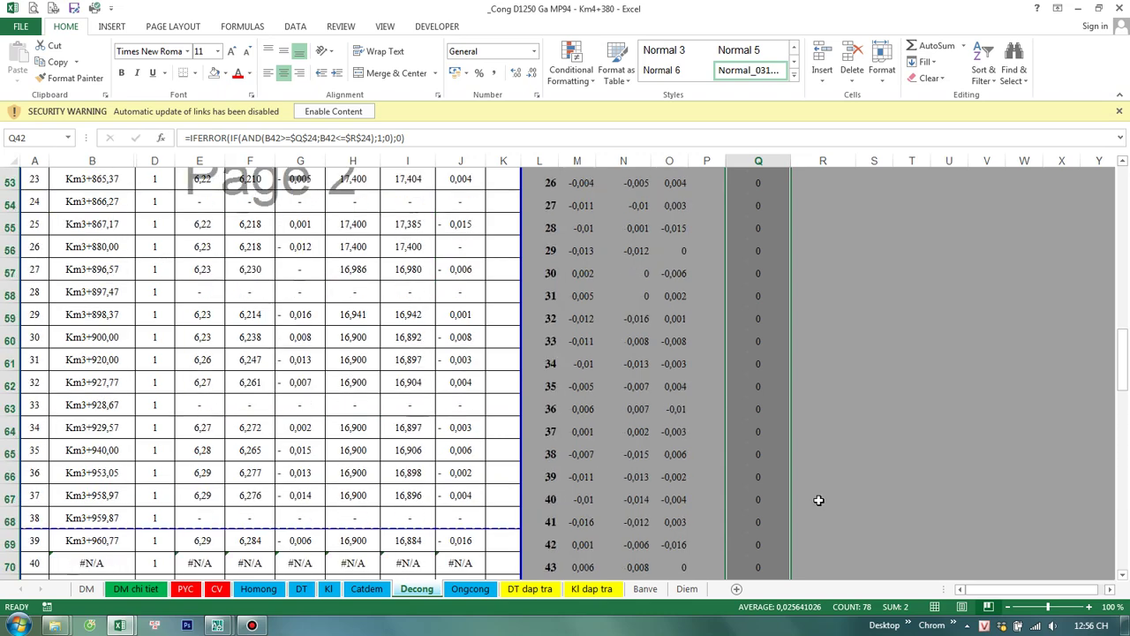
{"action": "scroll", "coordinate": [817, 497], "scroll_direction": "up", "scroll_amount": 4}
{"action": "scroll", "coordinate": [817, 497], "scroll_direction": "up", "scroll_amount": 6}
{"action": "scroll", "coordinate": [807, 491], "scroll_direction": "up", "scroll_amount": 2}
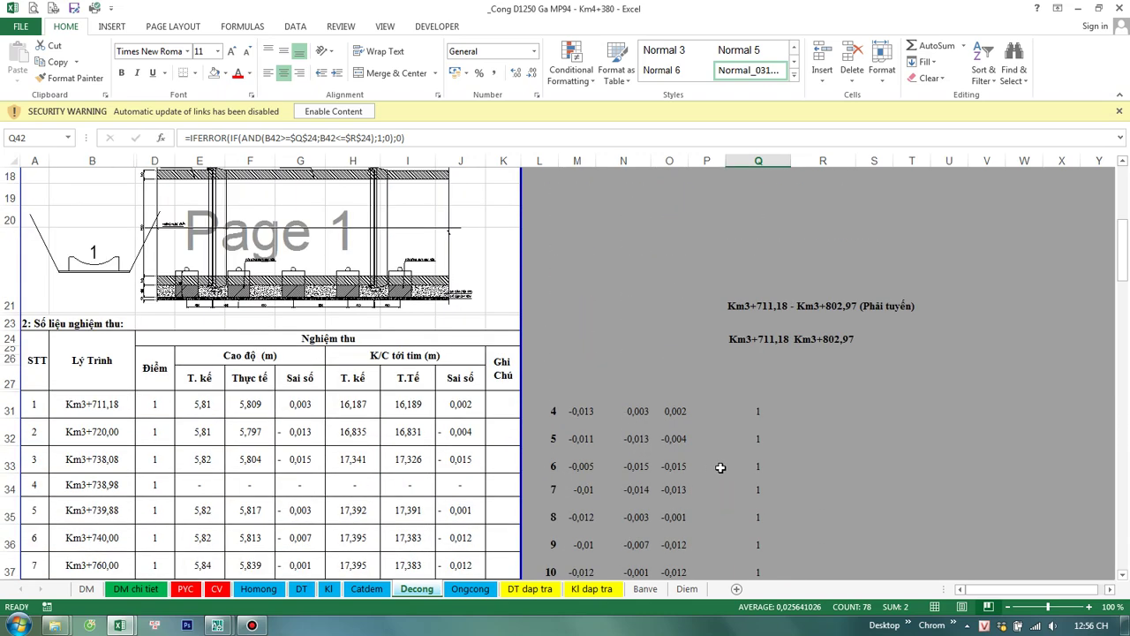
{"action": "left_click", "coordinate": [758, 410]}
{"action": "double_click", "coordinate": [756, 436]}
{"action": "left_click", "coordinate": [760, 406]}
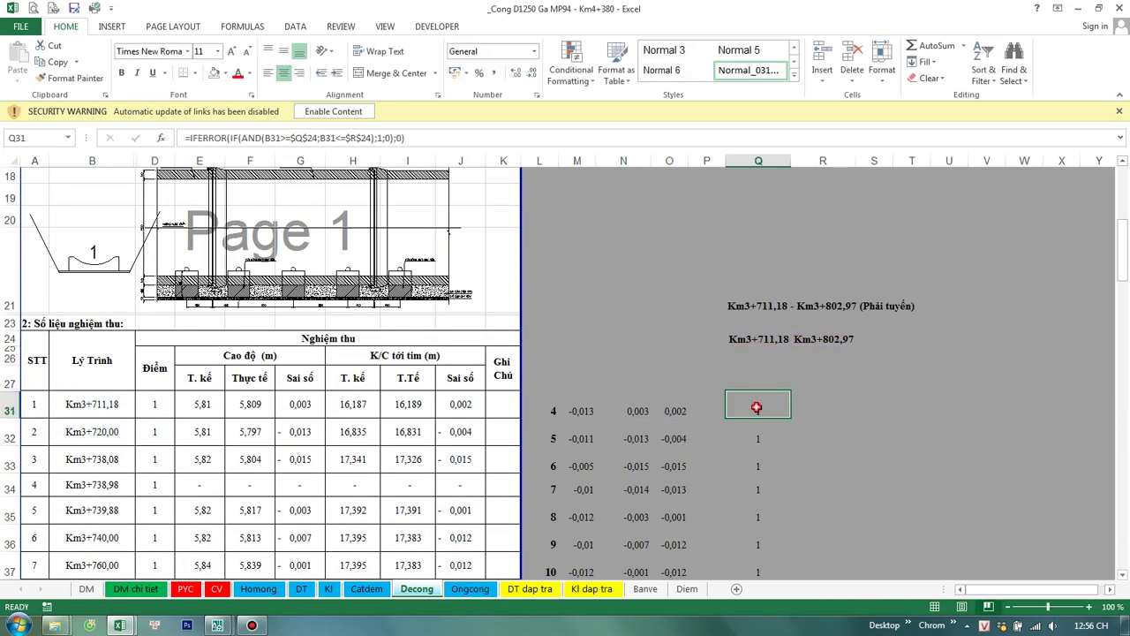
{"action": "left_click", "coordinate": [483, 588]}
Step: Unhide the hidden rows from row 43 onward on Ongcong
{"action": "scroll", "coordinate": [777, 485], "scroll_direction": "up", "scroll_amount": 1}
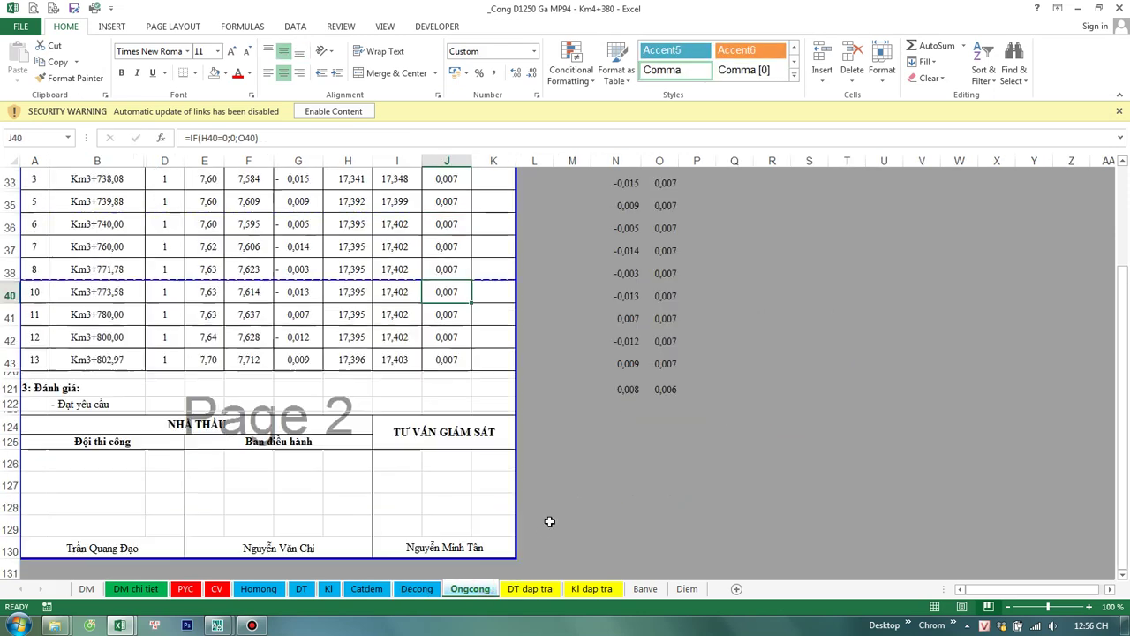
{"action": "scroll", "coordinate": [779, 486], "scroll_direction": "up", "scroll_amount": 3}
{"action": "scroll", "coordinate": [751, 468], "scroll_direction": "up", "scroll_amount": 1}
{"action": "scroll", "coordinate": [702, 455], "scroll_direction": "down", "scroll_amount": 3}
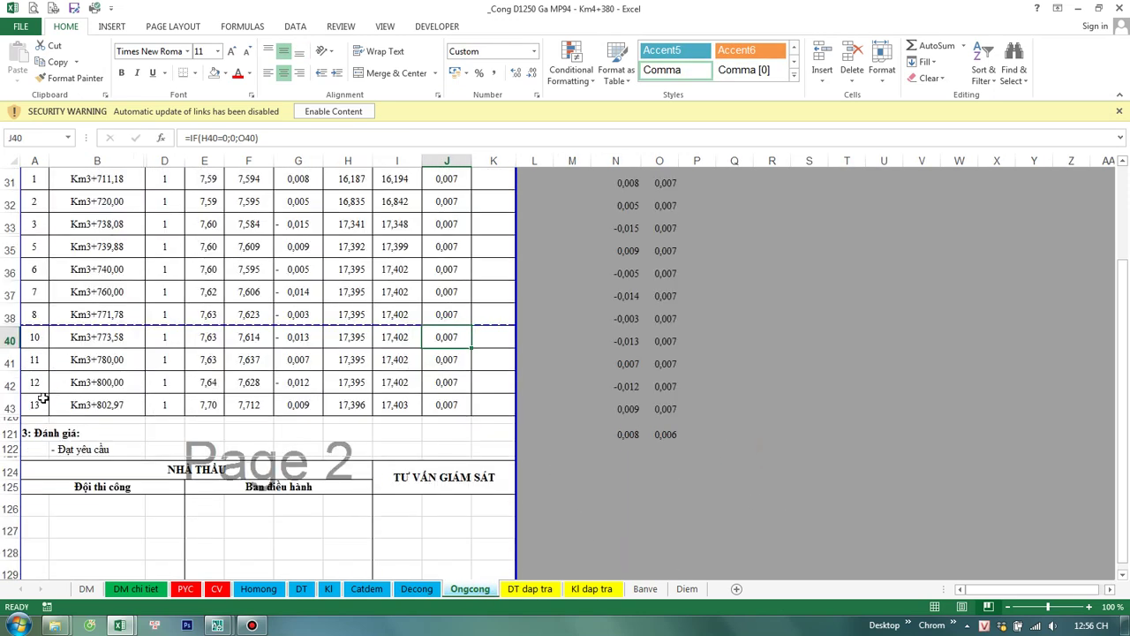
{"action": "left_click_drag", "start_coordinate": [11, 405], "coordinate": [10, 433]}
{"action": "right_click", "coordinate": [10, 415]}
{"action": "left_click", "coordinate": [40, 318]}
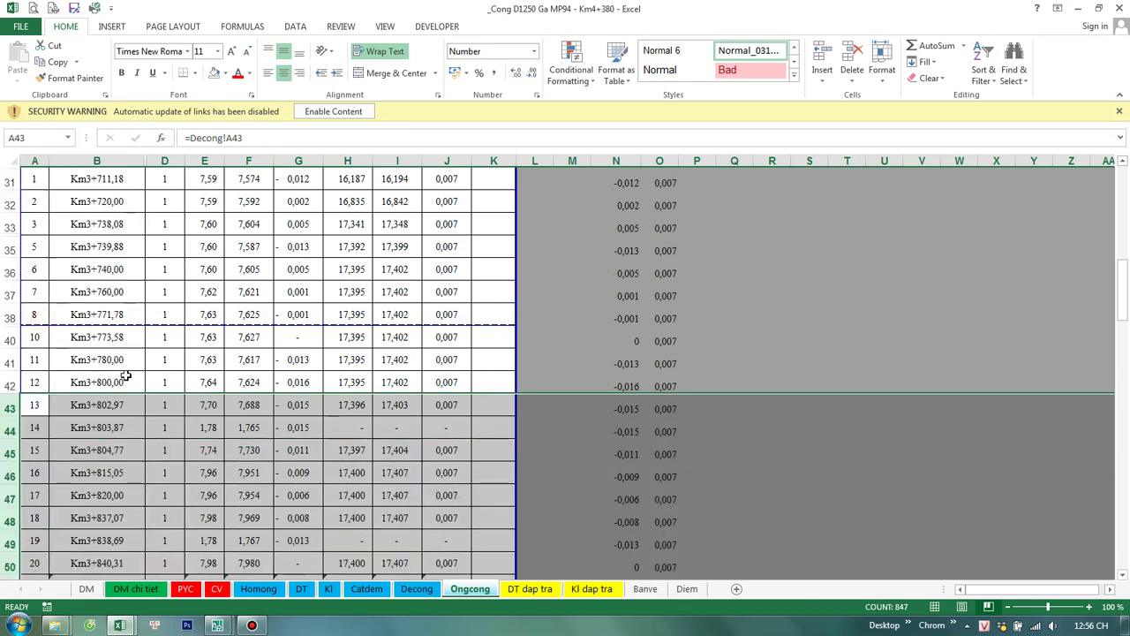
Step: Unhide the hidden rows 34 and 39 within rows 31–42
{"action": "scroll", "coordinate": [63, 391], "scroll_direction": "up", "scroll_amount": 1}
{"action": "left_click", "coordinate": [9, 399]}
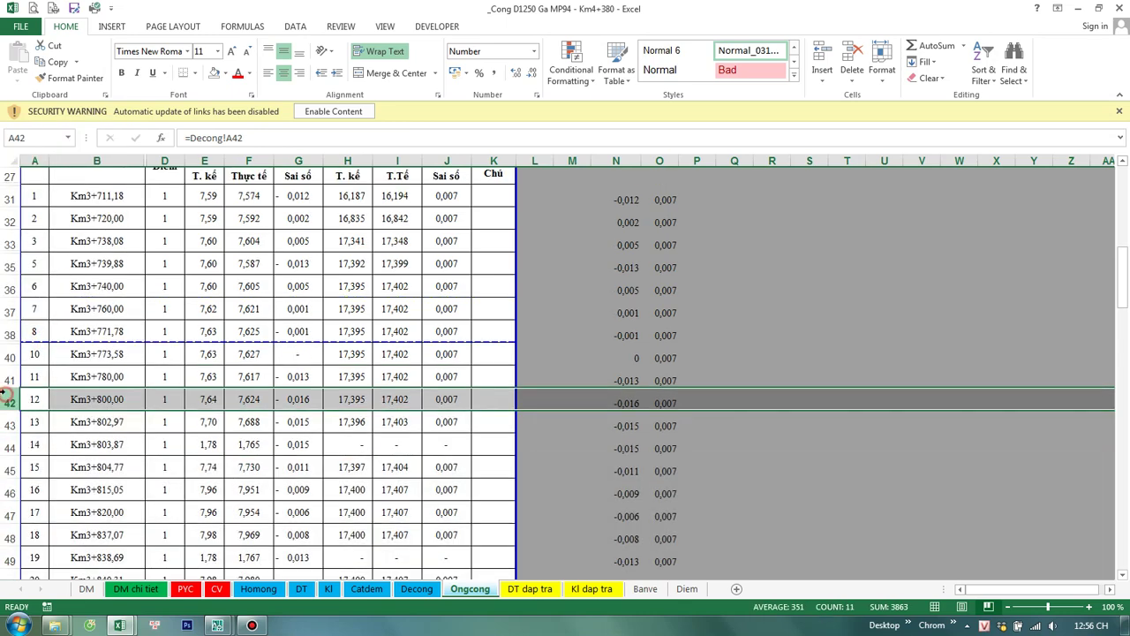
{"action": "scroll", "coordinate": [7, 414], "scroll_direction": "up", "scroll_amount": 2}
{"action": "left_click", "coordinate": [5, 434], "text": "shift"}
{"action": "right_click", "coordinate": [4, 435]}
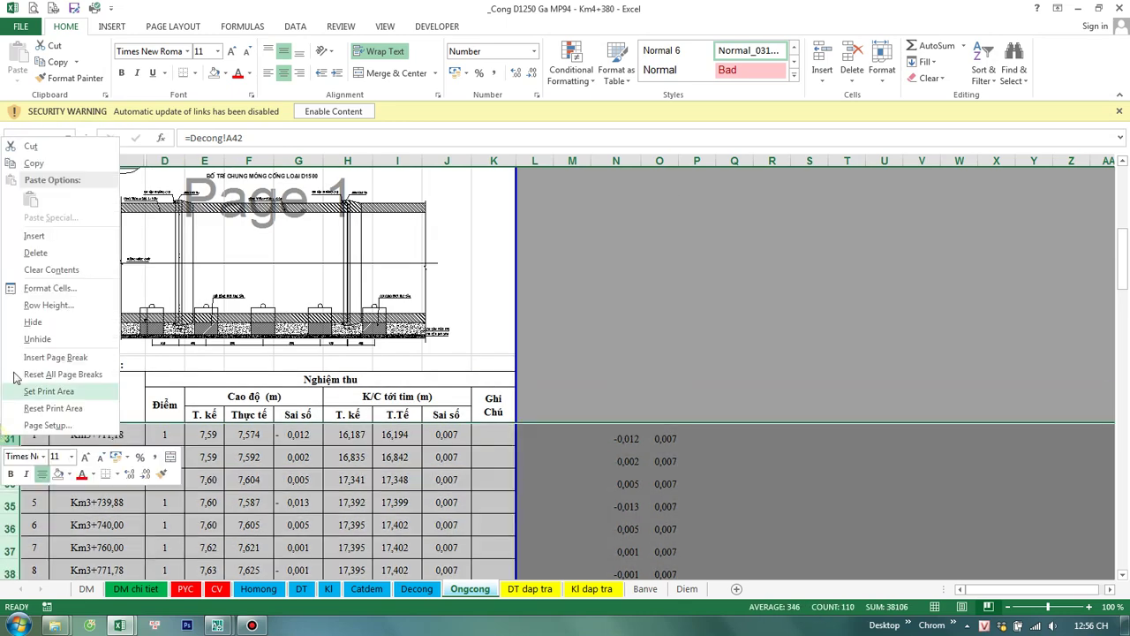
{"action": "left_click", "coordinate": [37, 334]}
Step: Unhide the hidden rows 28 to 30
{"action": "scroll", "coordinate": [47, 399], "scroll_direction": "up", "scroll_amount": 3}
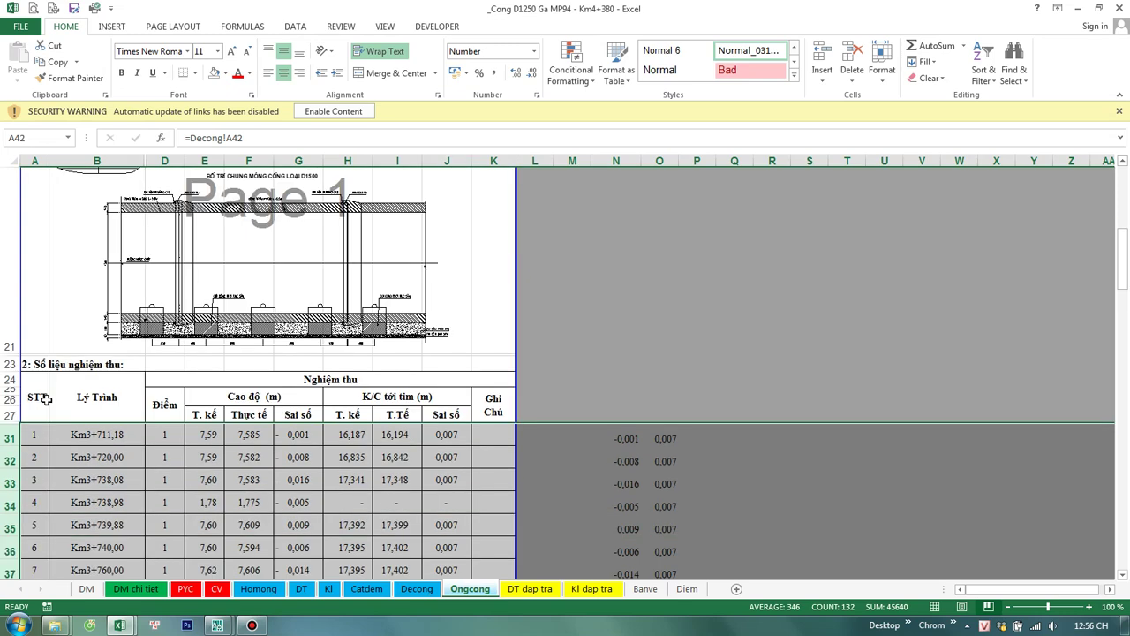
{"action": "left_click_drag", "start_coordinate": [9, 434], "coordinate": [11, 411]}
{"action": "right_click", "coordinate": [8, 424]}
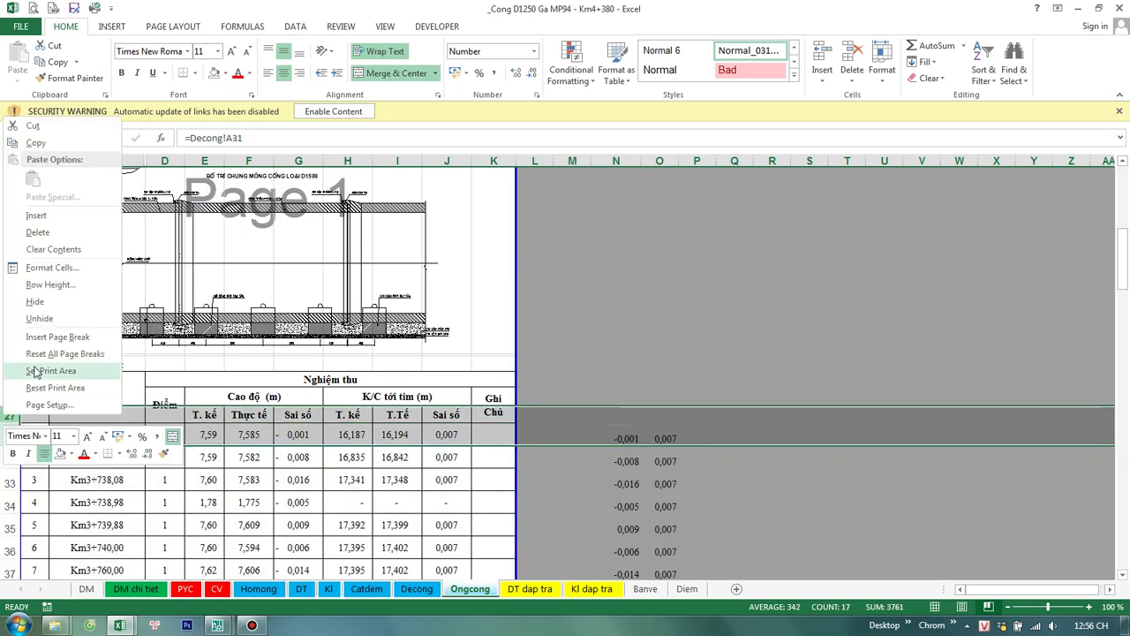
{"action": "left_click", "coordinate": [35, 320]}
{"action": "left_click", "coordinate": [711, 415]}
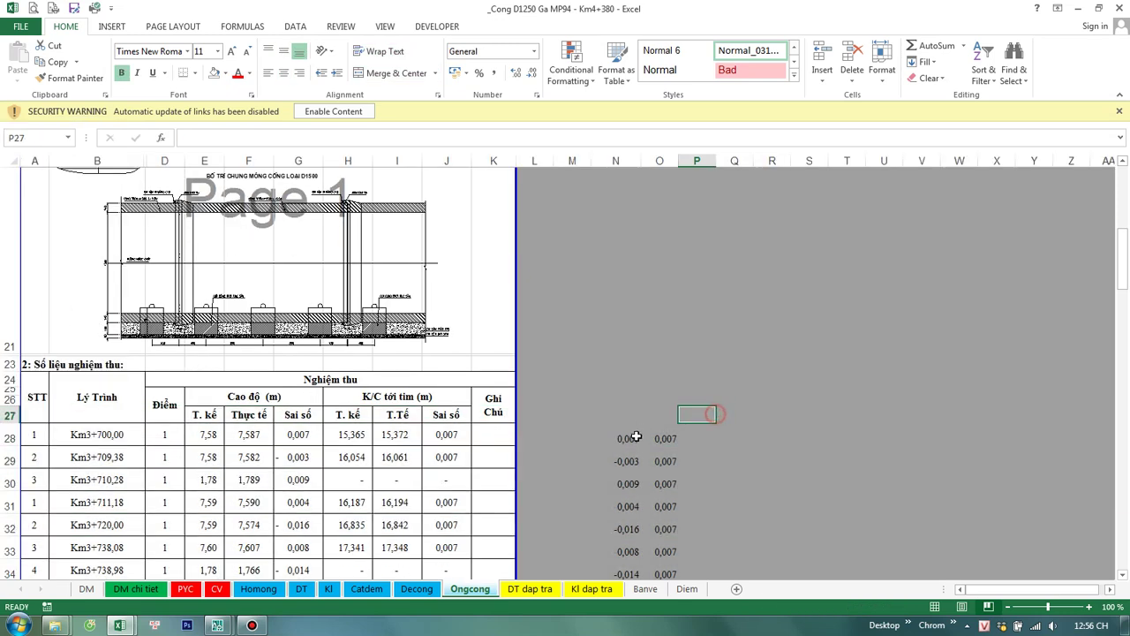
Step: Link Ongcong Q24 to Decong's range heading with =Decong!Q21
{"action": "left_click", "coordinate": [417, 589]}
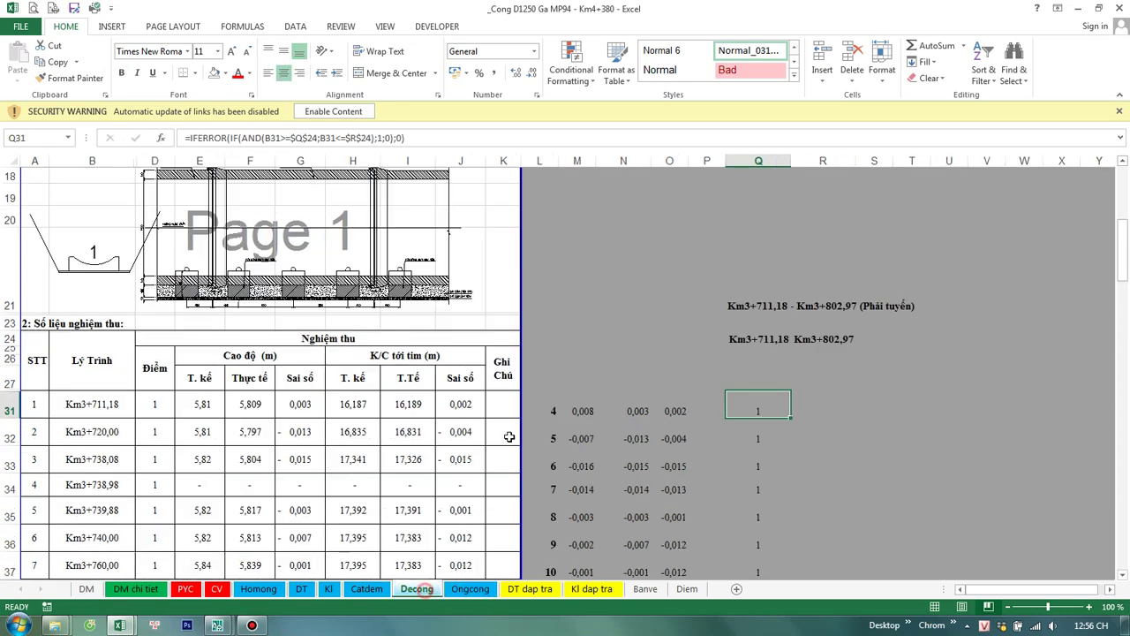
{"action": "left_click", "coordinate": [742, 303]}
{"action": "left_click", "coordinate": [497, 594]}
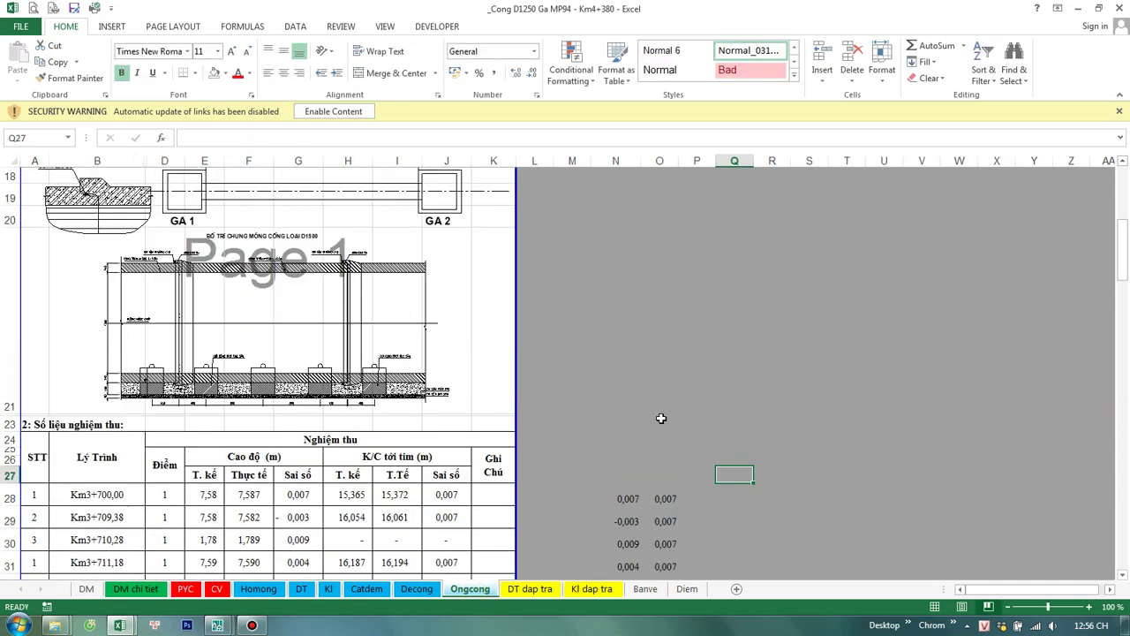
{"action": "left_click", "coordinate": [695, 421]}
{"action": "left_click", "coordinate": [724, 446]}
{"action": "type", "text": "="}
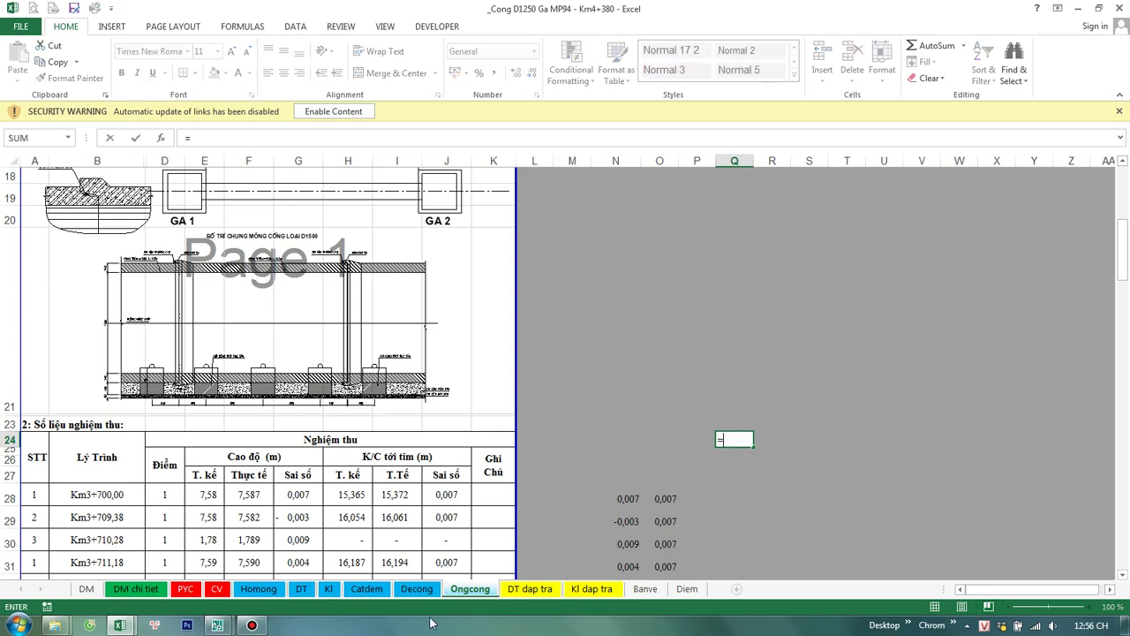
{"action": "left_click", "coordinate": [415, 590]}
{"action": "left_click", "coordinate": [746, 307]}
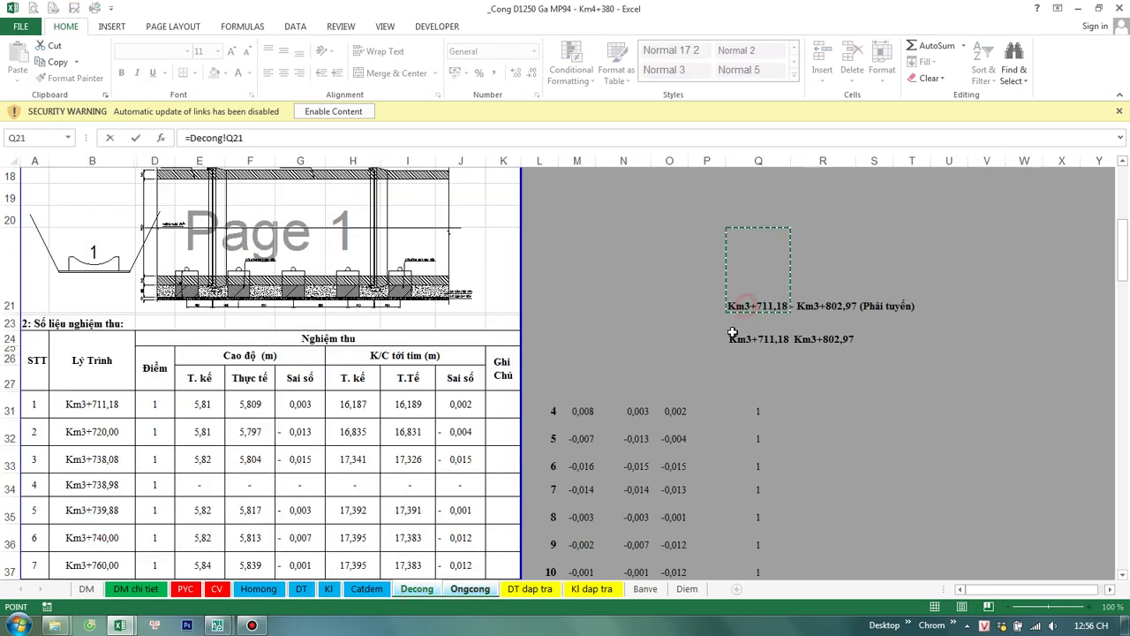
{"action": "key", "text": "Return"}
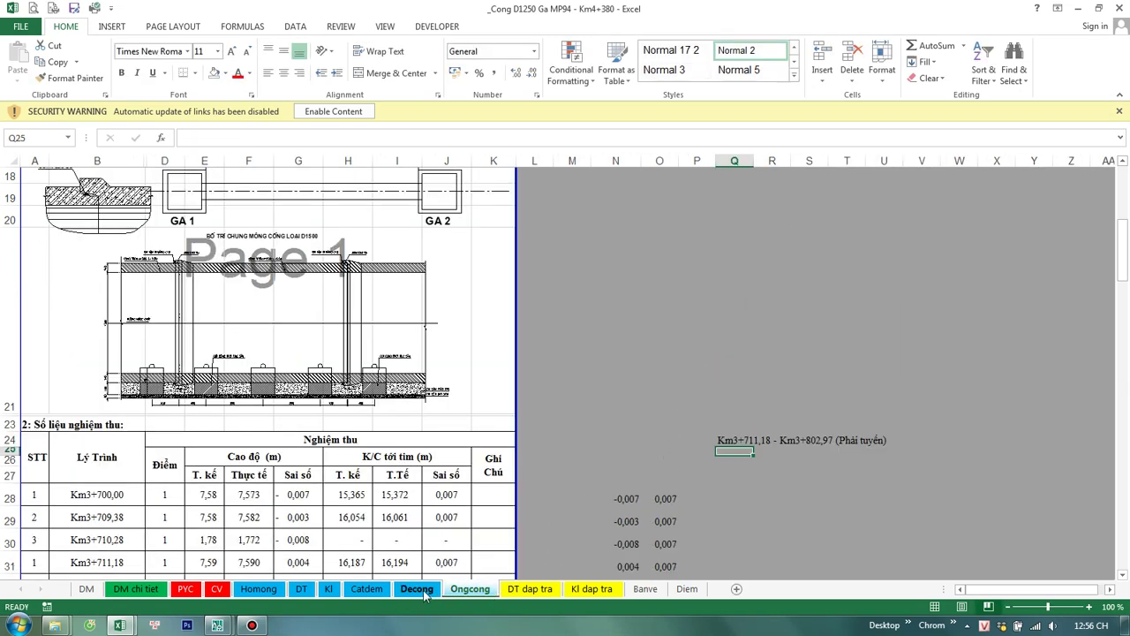
Step: Link Q25:R25 to Decong's start and end chainages in Q24:R24 and copy them to Q27:R27
{"action": "left_click", "coordinate": [425, 589]}
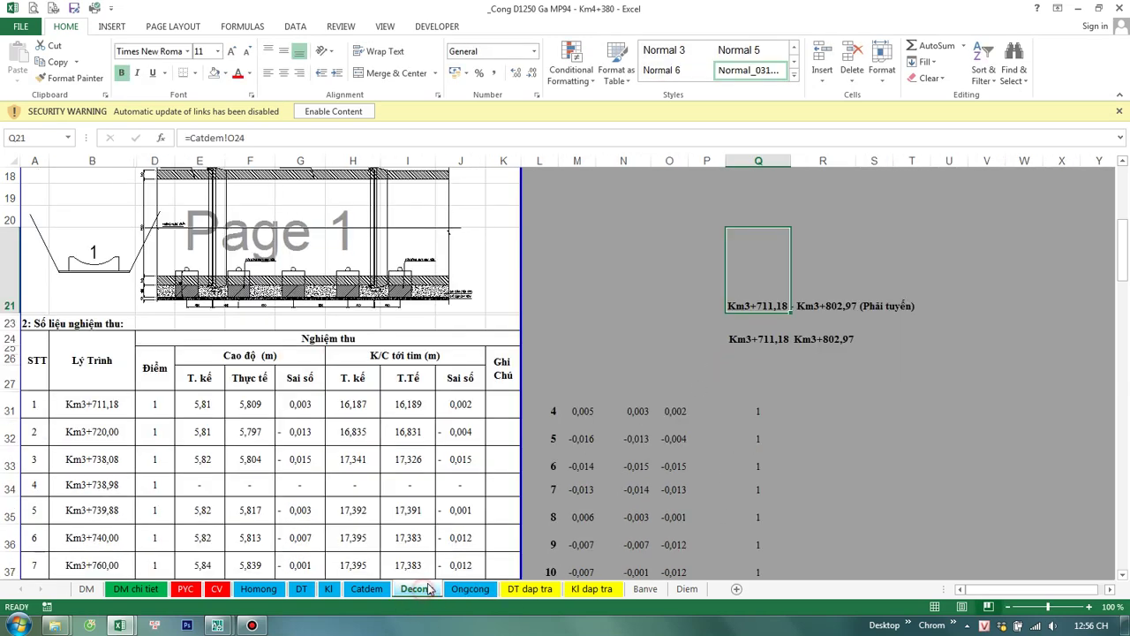
{"action": "left_click", "coordinate": [482, 592]}
{"action": "type", "text": "="}
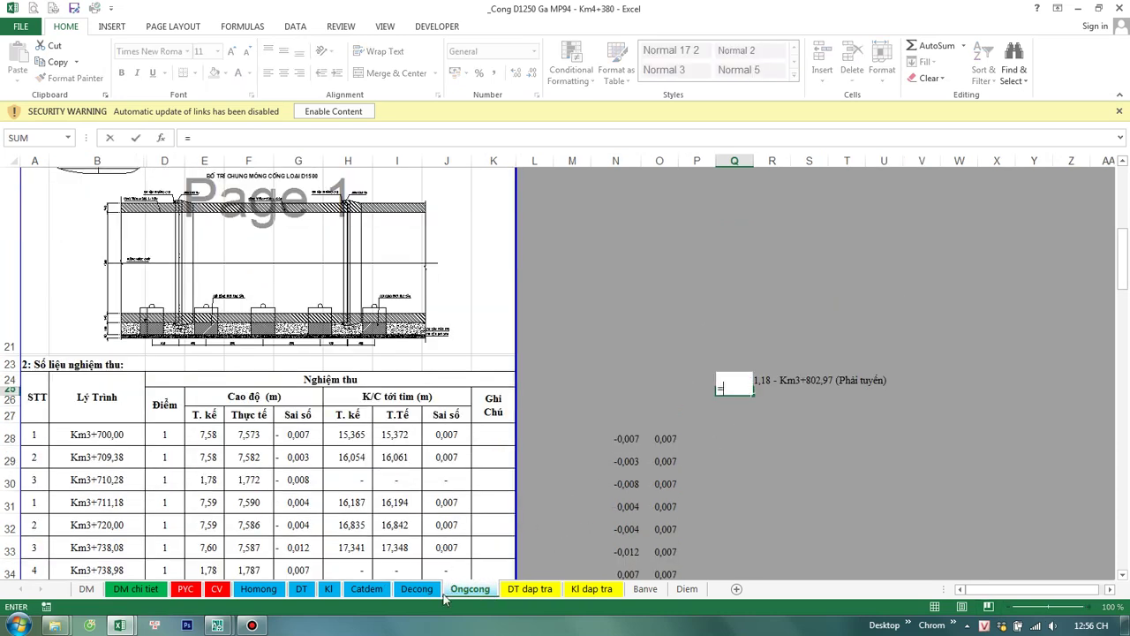
{"action": "left_click", "coordinate": [424, 589]}
{"action": "left_click", "coordinate": [740, 343]}
{"action": "key", "text": "Return"}
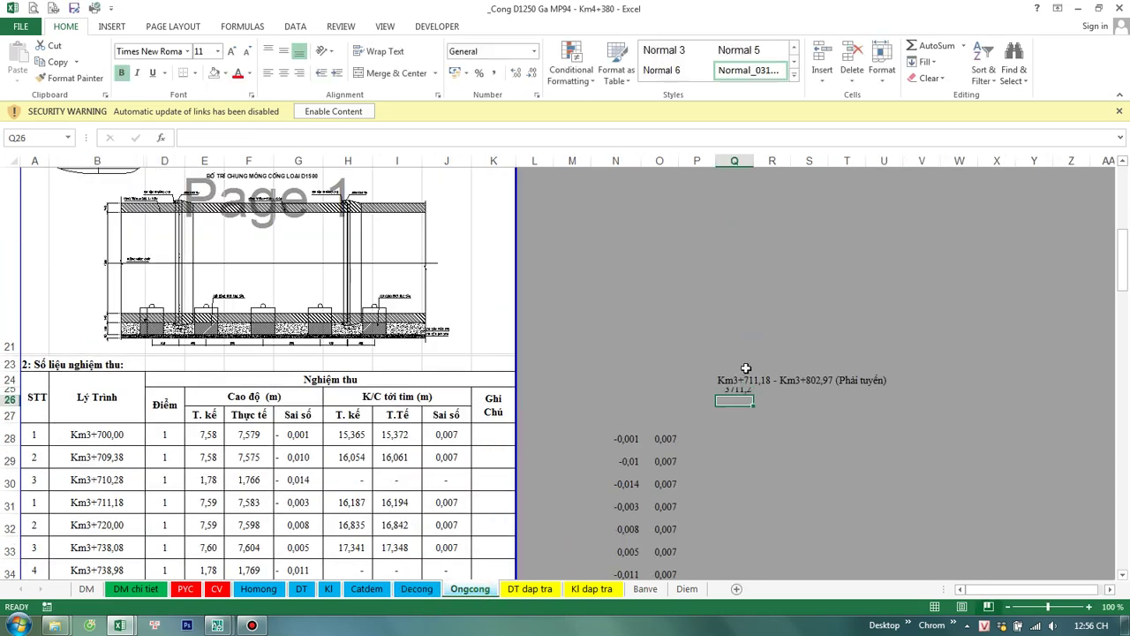
{"action": "left_click_drag", "start_coordinate": [752, 394], "coordinate": [784, 396]}
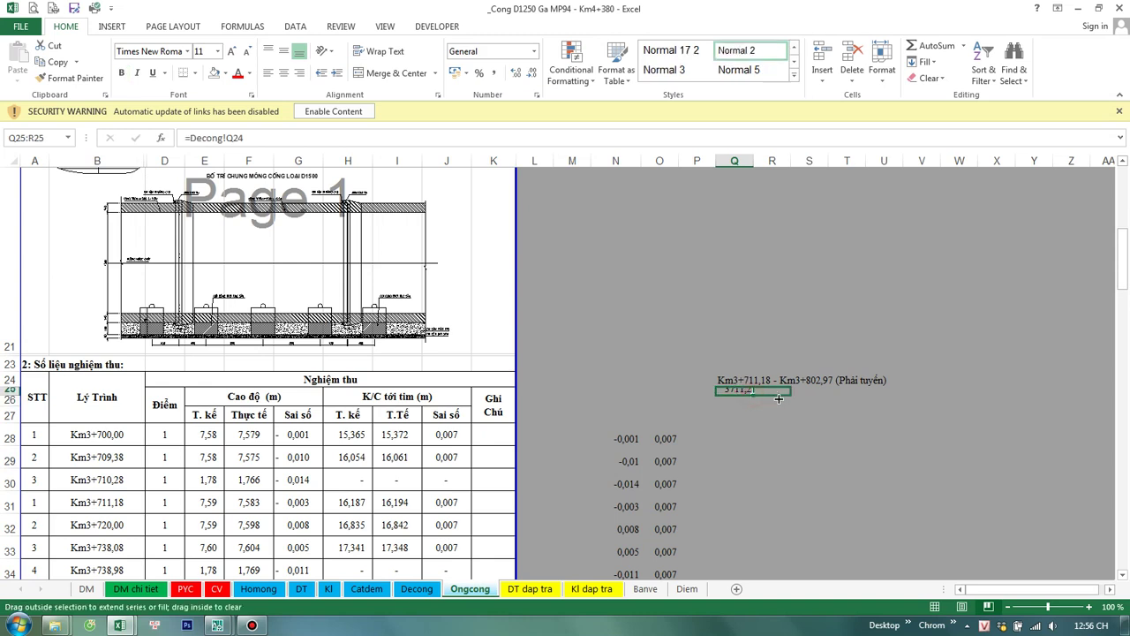
{"action": "key", "text": "ctrl+c"}
{"action": "left_click", "coordinate": [735, 417]}
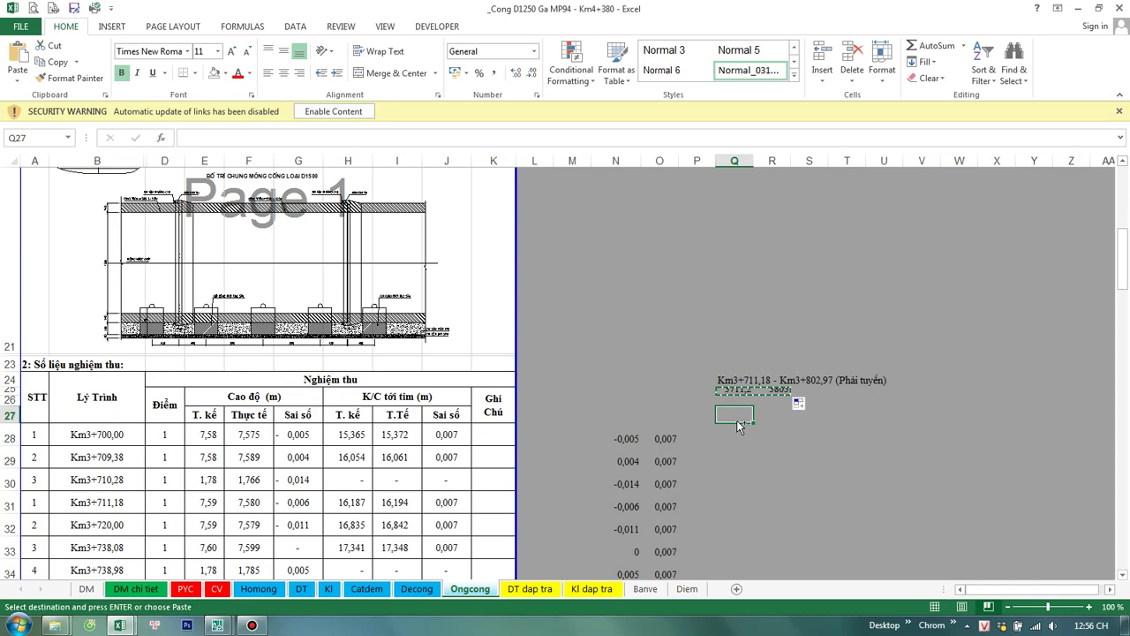
{"action": "key", "text": "Return"}
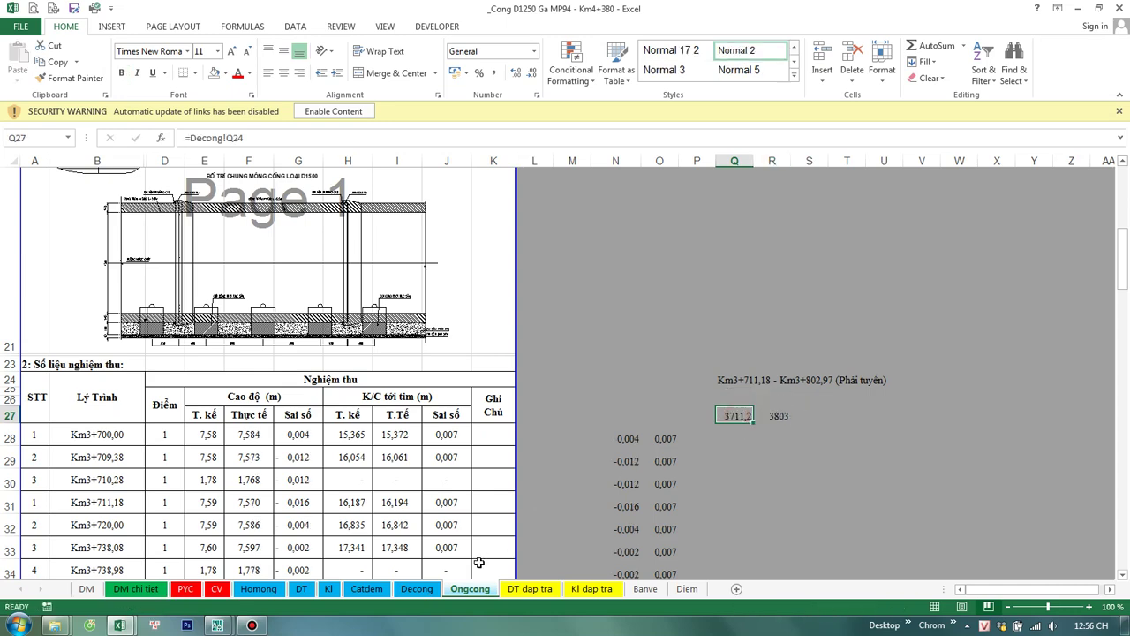
Step: Copy Decong Q24:R24 formatting onto Q27:R27 with Format Painter and autofit columns Q and R
{"action": "left_click", "coordinate": [418, 590]}
{"action": "left_click_drag", "start_coordinate": [758, 339], "coordinate": [823, 339]}
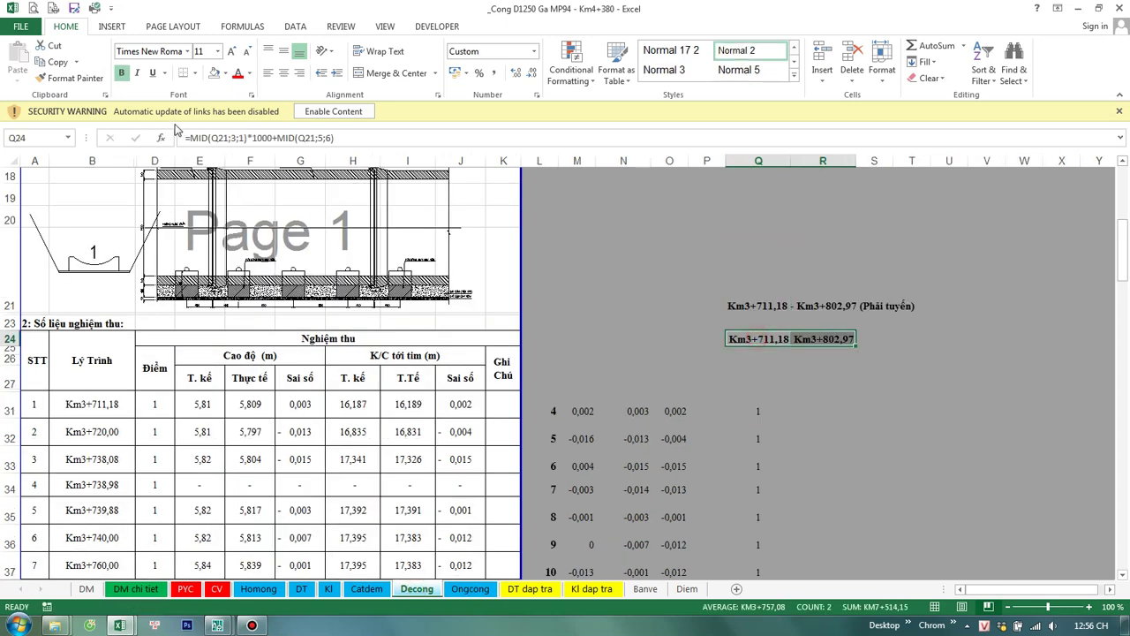
{"action": "left_click", "coordinate": [75, 78]}
{"action": "left_click", "coordinate": [470, 589]}
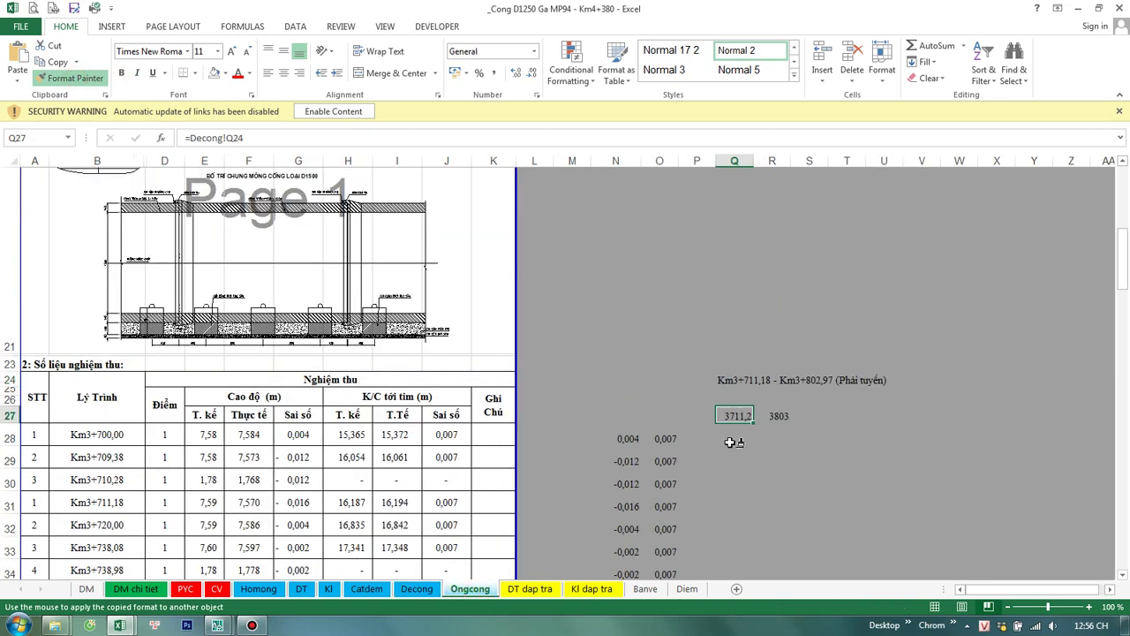
{"action": "left_click", "coordinate": [739, 414]}
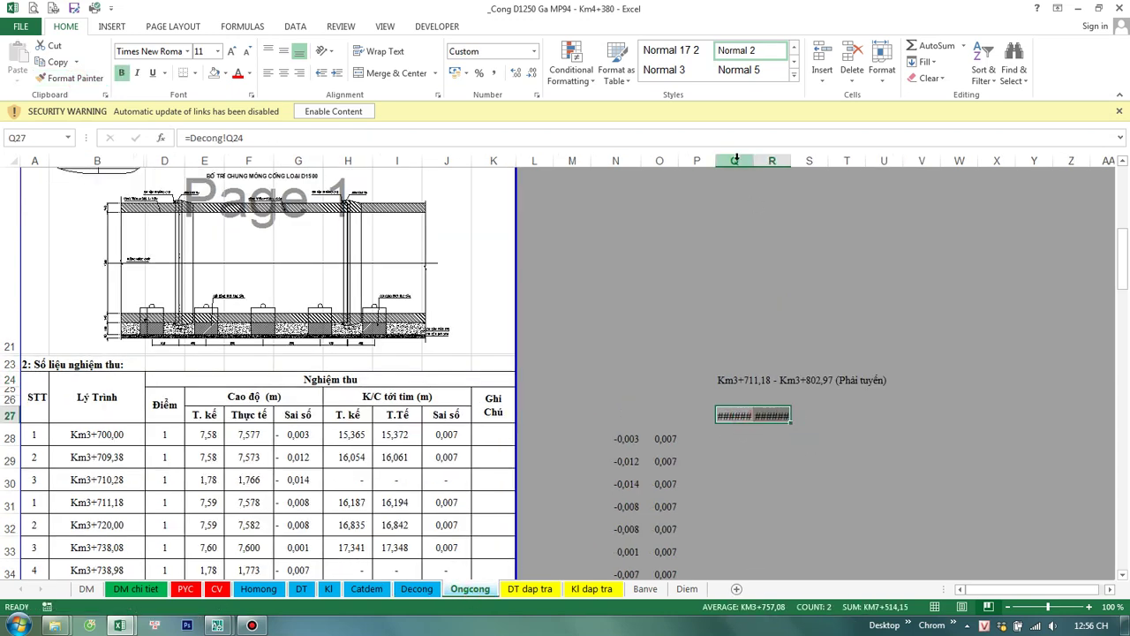
{"action": "left_click_drag", "start_coordinate": [739, 346], "coordinate": [773, 565]}
{"action": "key", "text": "alt+h"}
{"action": "key", "text": "o"}
{"action": "key", "text": "i"}
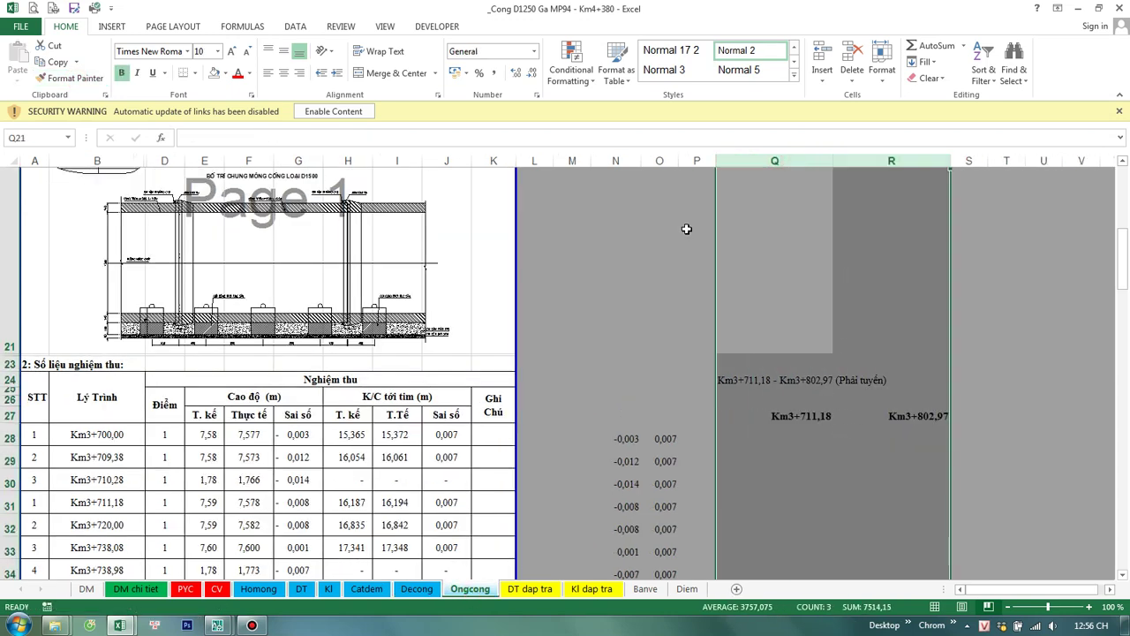
Step: Try centering the Q24 range heading, revert it, and check the start chainage in Q27
{"action": "left_click", "coordinate": [782, 387]}
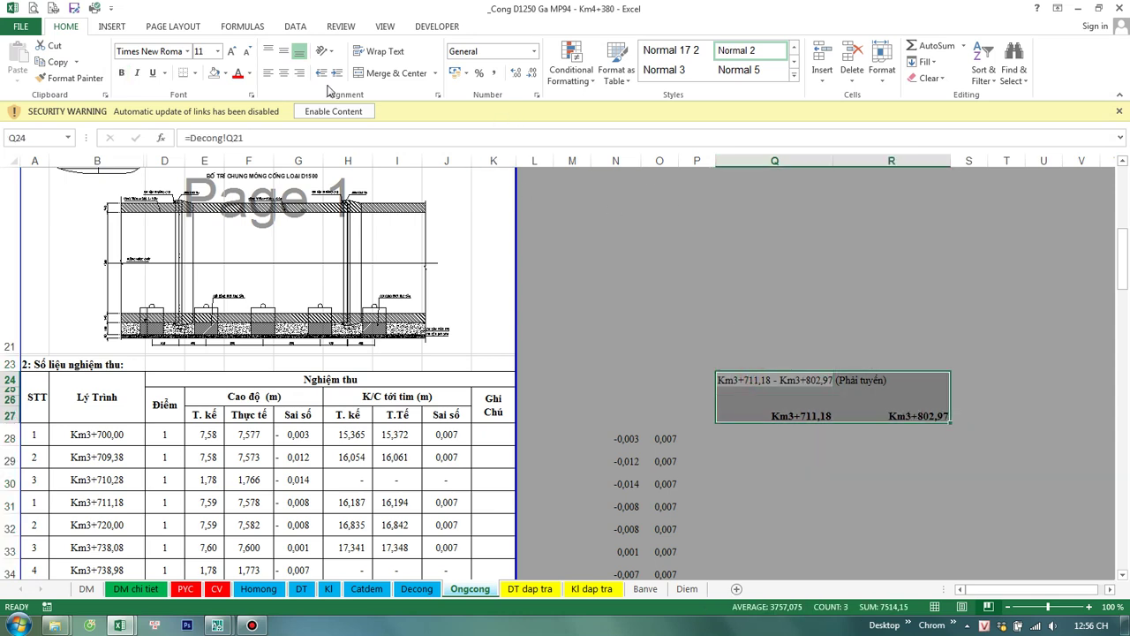
{"action": "left_click", "coordinate": [285, 73]}
{"action": "left_click", "coordinate": [802, 475]}
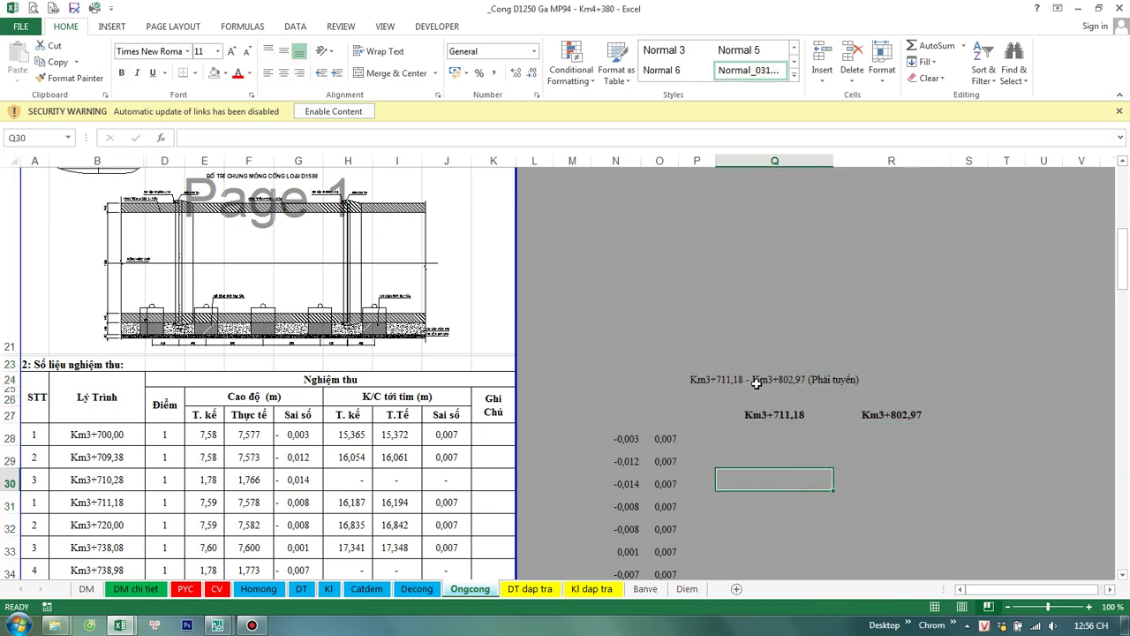
{"action": "left_click", "coordinate": [756, 384]}
{"action": "left_click", "coordinate": [283, 72]}
{"action": "left_click", "coordinate": [904, 496]}
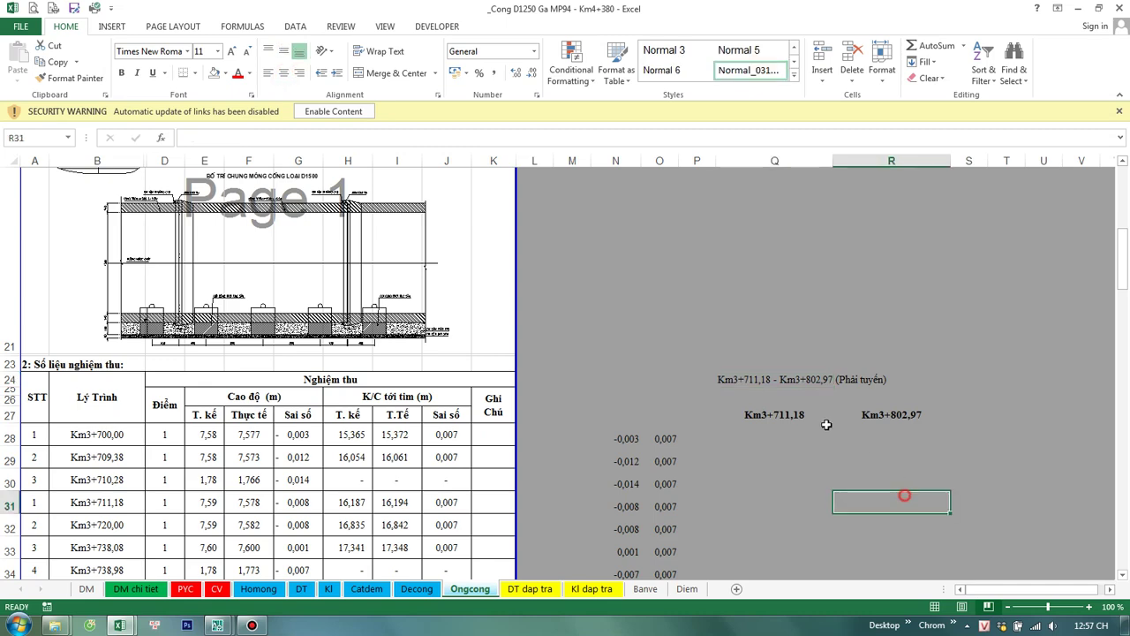
{"action": "left_click", "coordinate": [776, 418]}
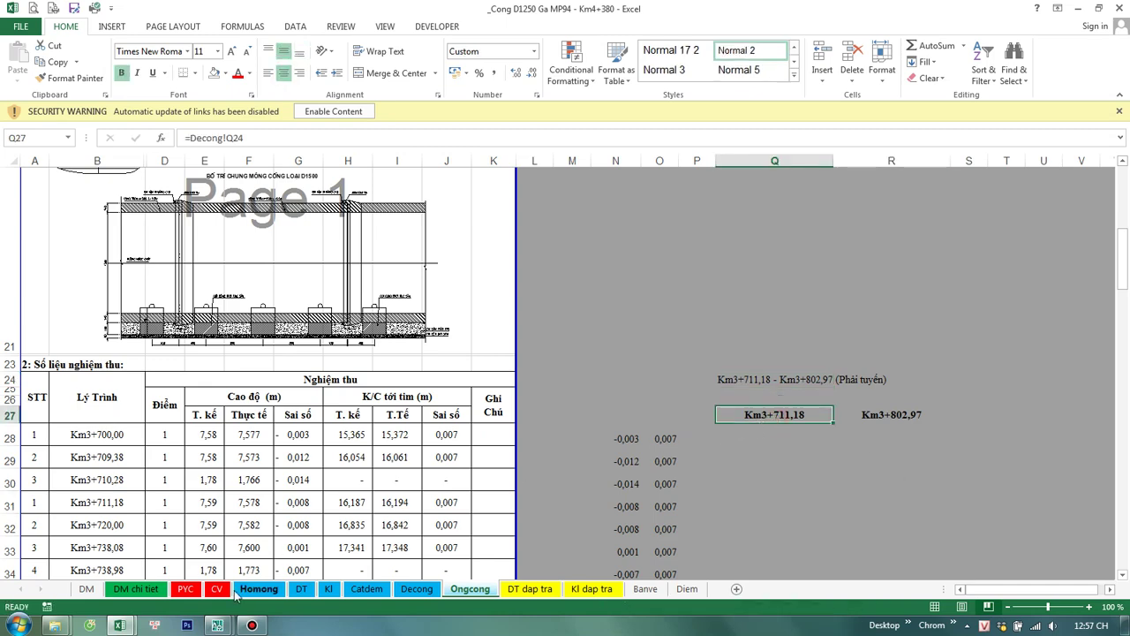
Step: Copy Decong's Q31 in-range flag formula into Ongcong Q28
{"action": "left_click", "coordinate": [420, 592]}
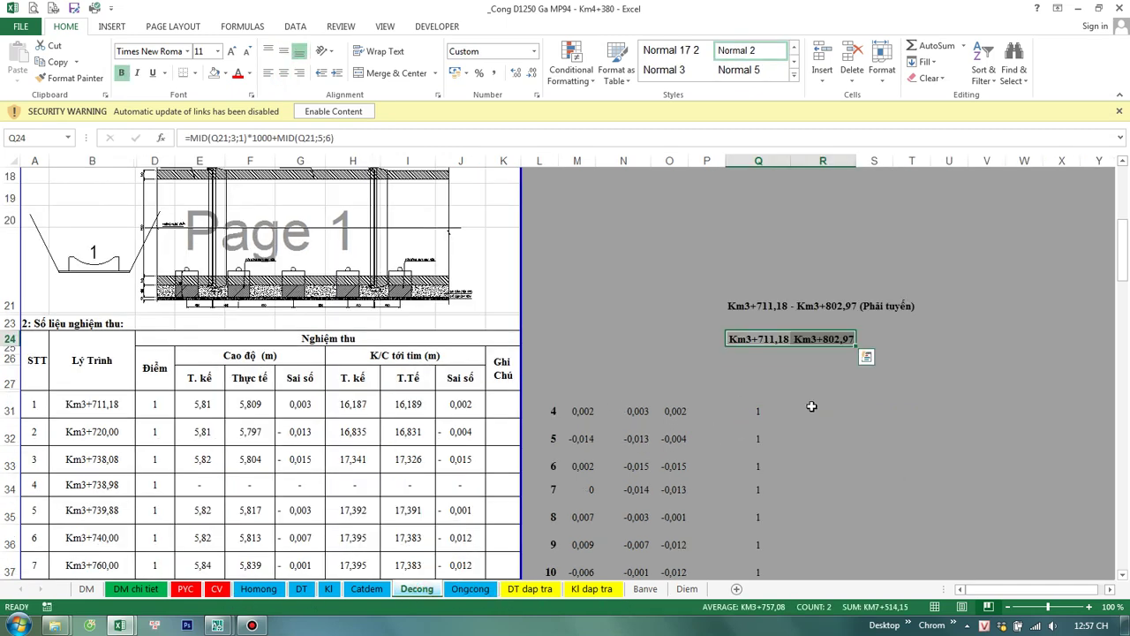
{"action": "double_click", "coordinate": [745, 409]}
{"action": "key", "text": "Escape"}
{"action": "key", "text": "ctrl+c"}
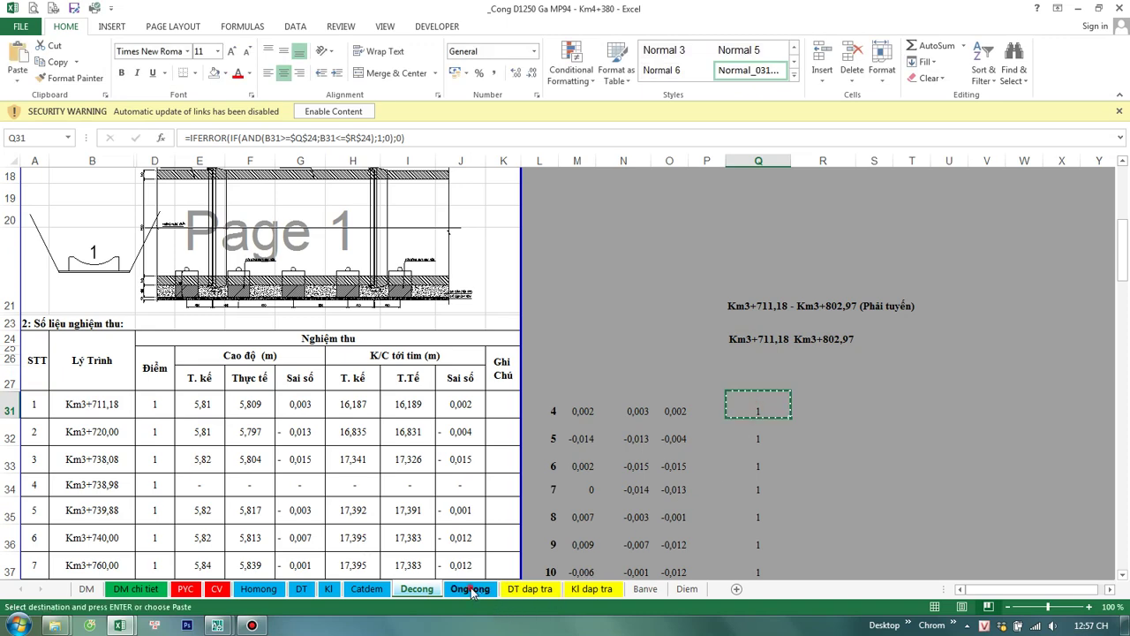
{"action": "left_click", "coordinate": [472, 591]}
{"action": "left_click", "coordinate": [746, 438]}
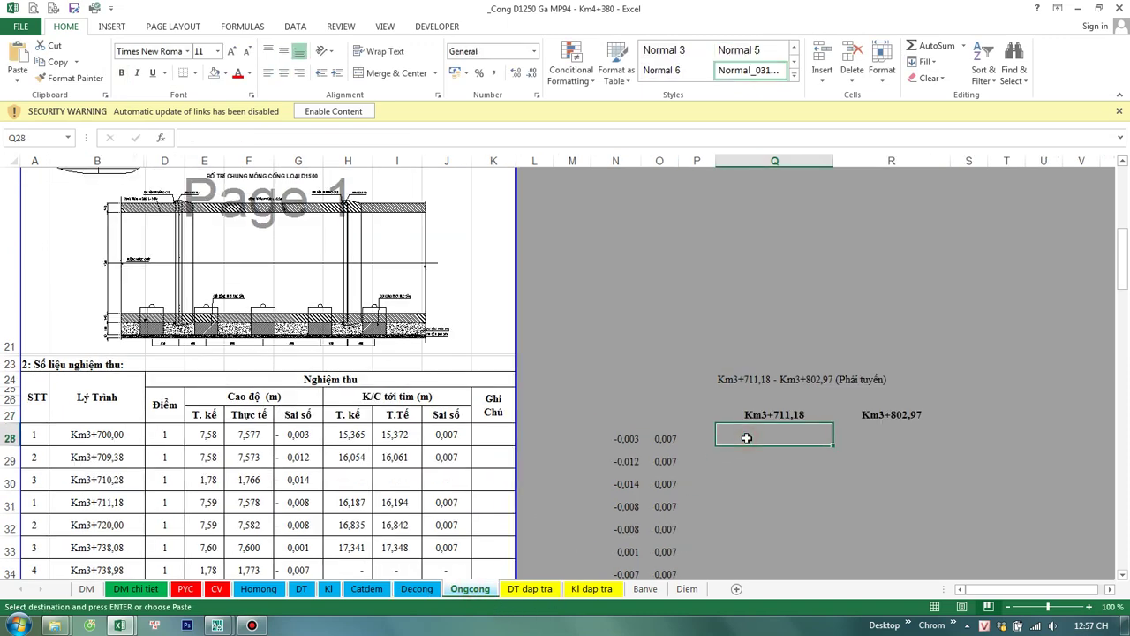
{"action": "key", "text": "ctrl+v"}
Step: Make Q28 read =IFERROR(IF(AND(B28>=$Q$27;B28<=$R$27);1;0);0)
{"action": "double_click", "coordinate": [777, 434]}
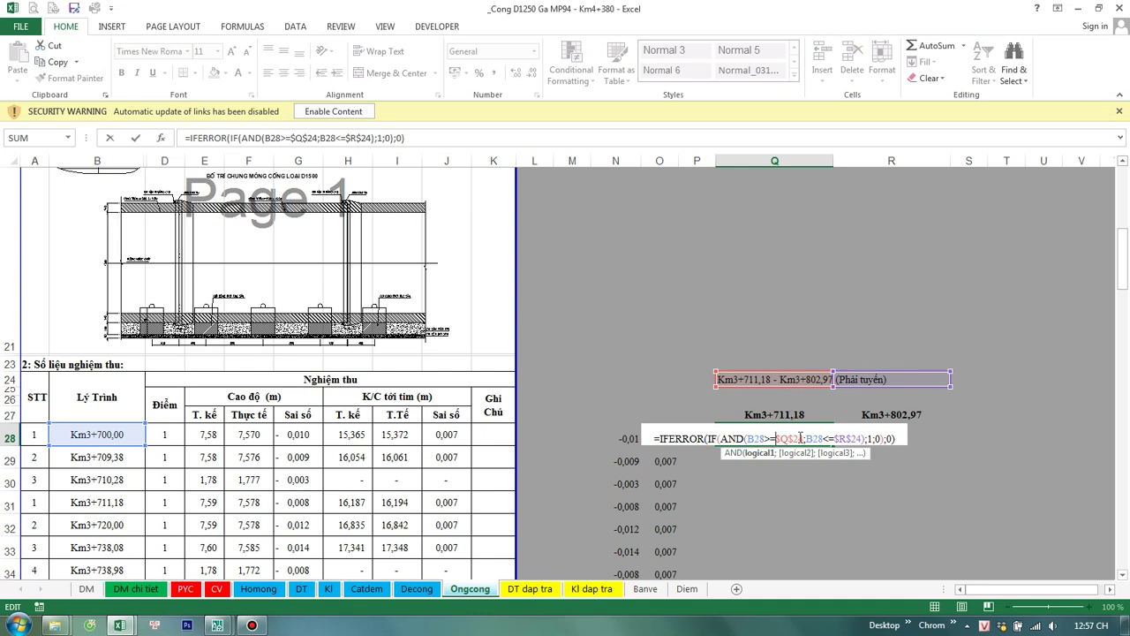
{"action": "left_click_drag", "start_coordinate": [800, 436], "coordinate": [776, 436]}
{"action": "left_click", "coordinate": [778, 415]}
{"action": "key", "text": "F4"}
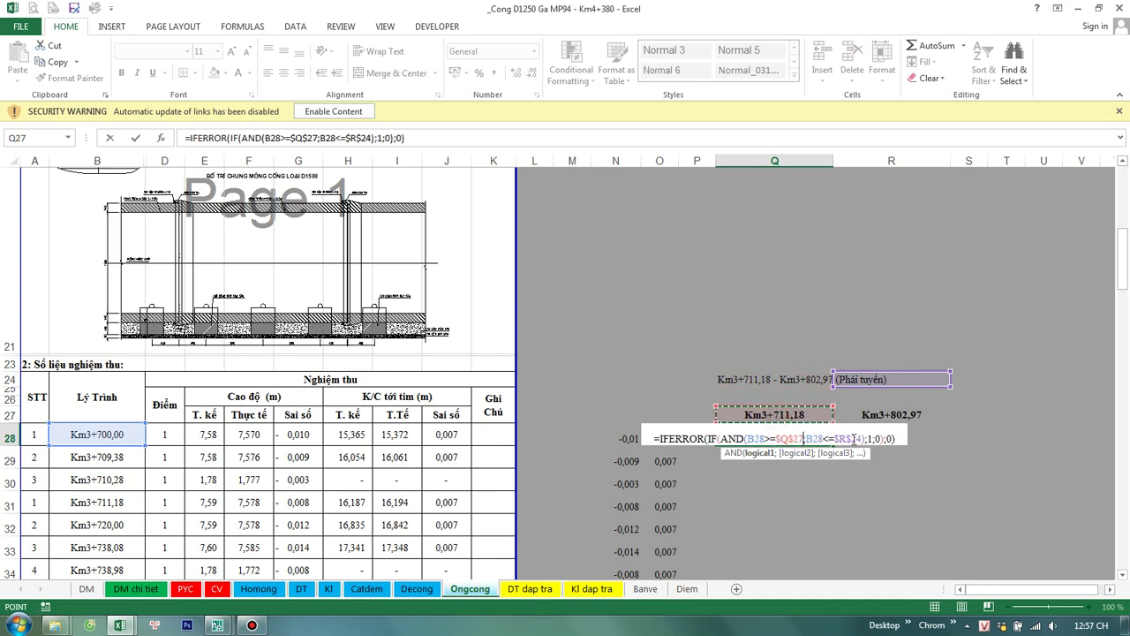
{"action": "left_click_drag", "start_coordinate": [858, 438], "coordinate": [834, 438]}
{"action": "left_click", "coordinate": [891, 415]}
{"action": "key", "text": "F4"}
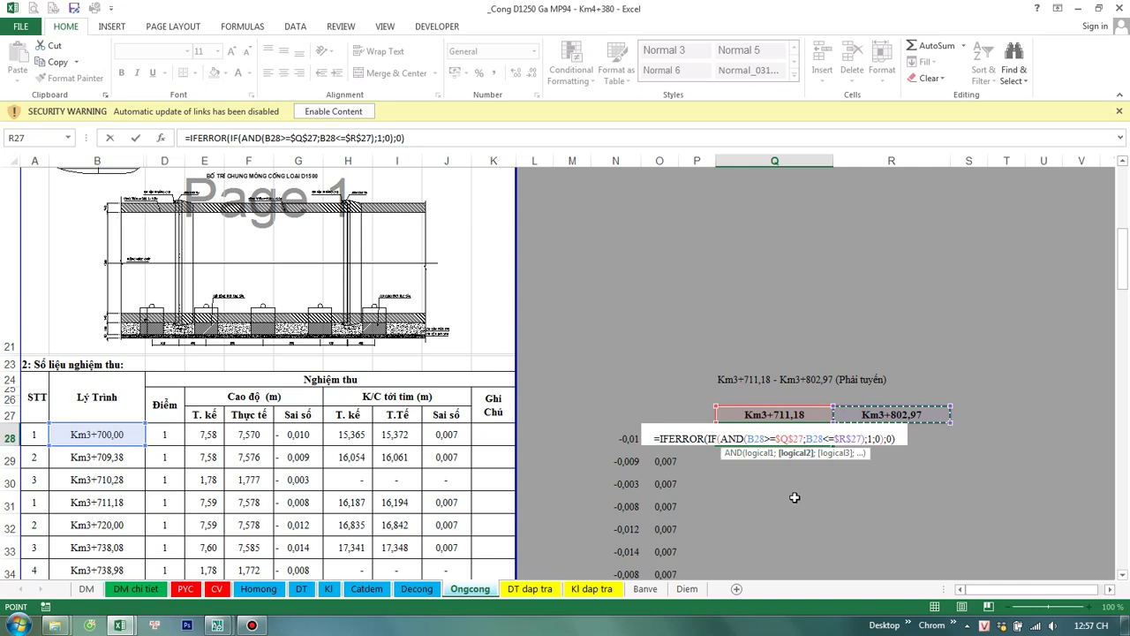
{"action": "key", "text": "Return"}
{"action": "double_click", "coordinate": [749, 438]}
{"action": "key", "text": "Escape"}
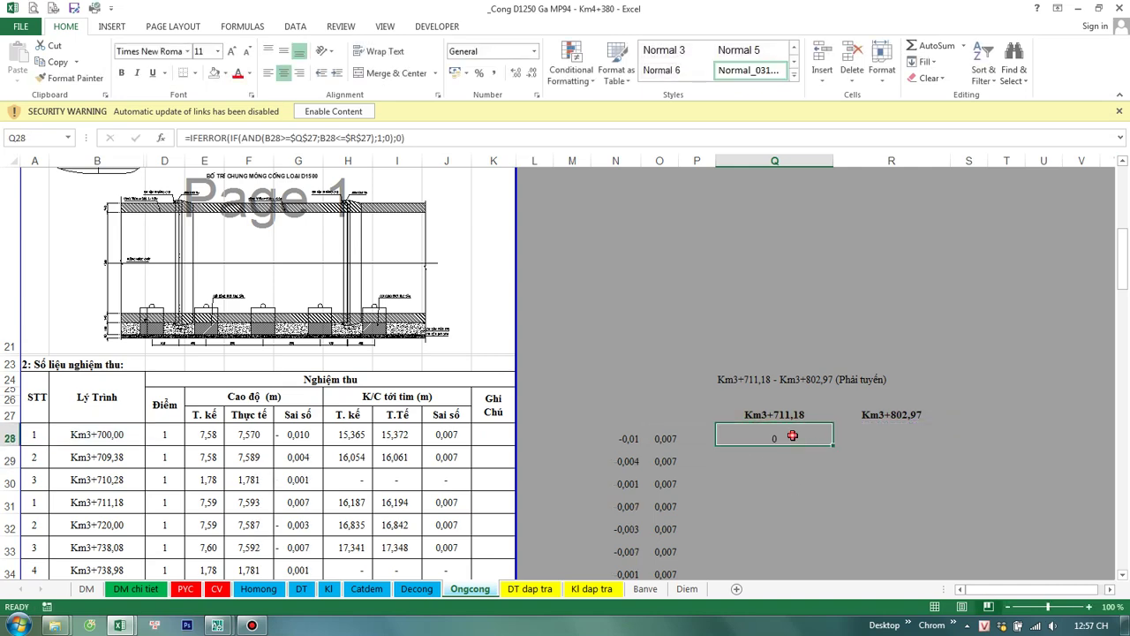
Step: Fill the Q28 flag formula down to Q119 and unhide the rows around row 119
{"action": "left_click_drag", "start_coordinate": [838, 448], "coordinate": [842, 392]}
{"action": "left_click", "coordinate": [11, 386]}
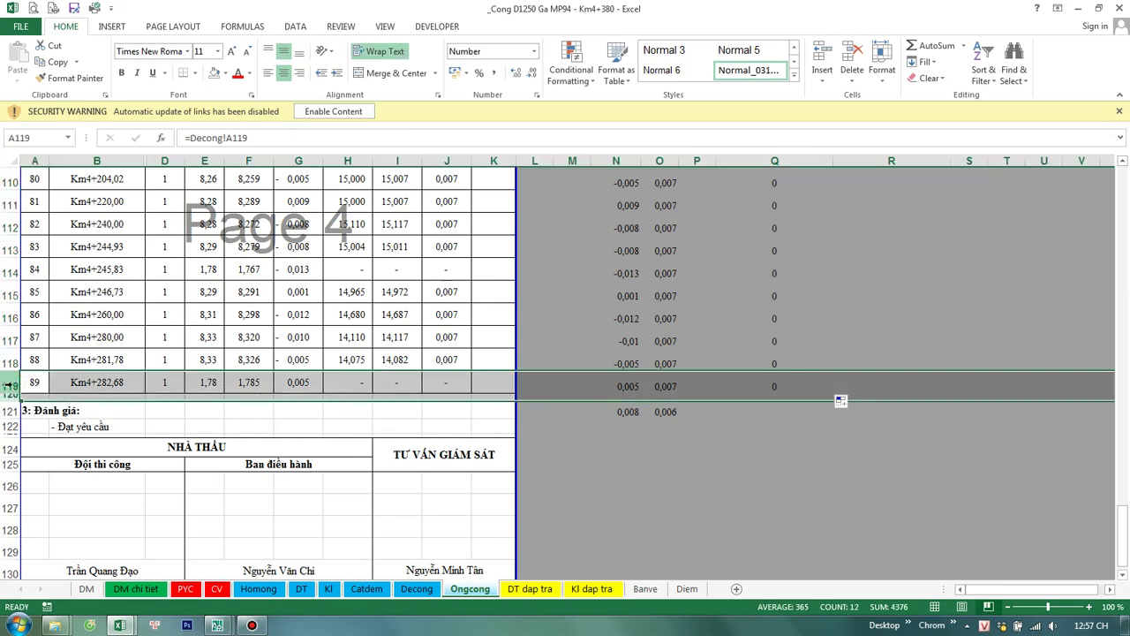
{"action": "right_click", "coordinate": [10, 386]}
{"action": "left_click", "coordinate": [53, 289]}
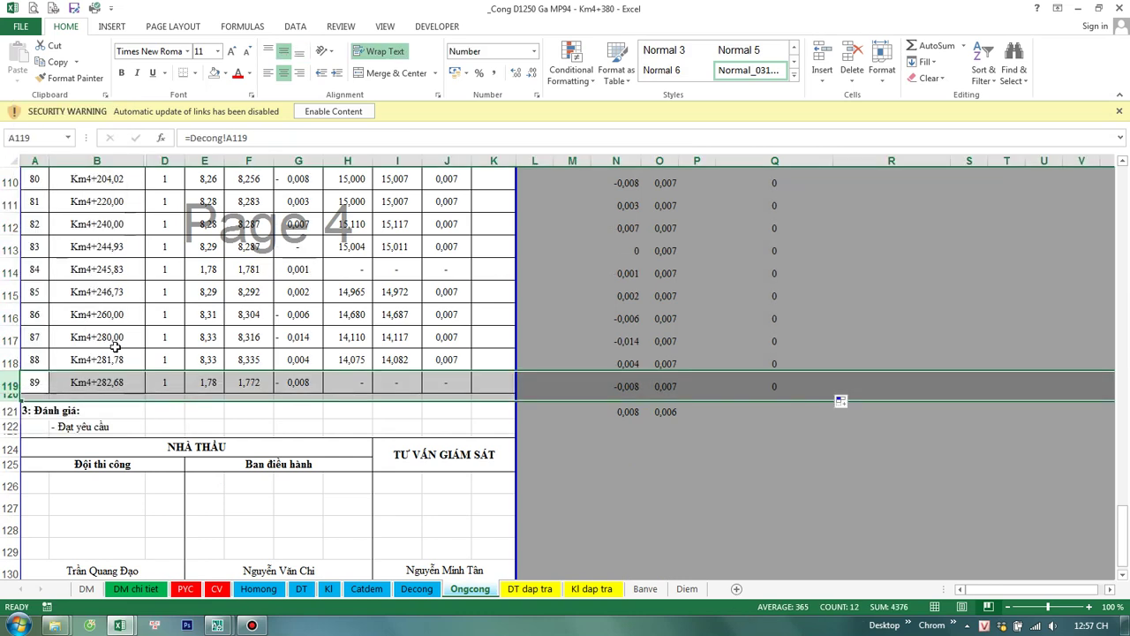
{"action": "left_click", "coordinate": [664, 427]}
{"action": "left_click", "coordinate": [751, 381]}
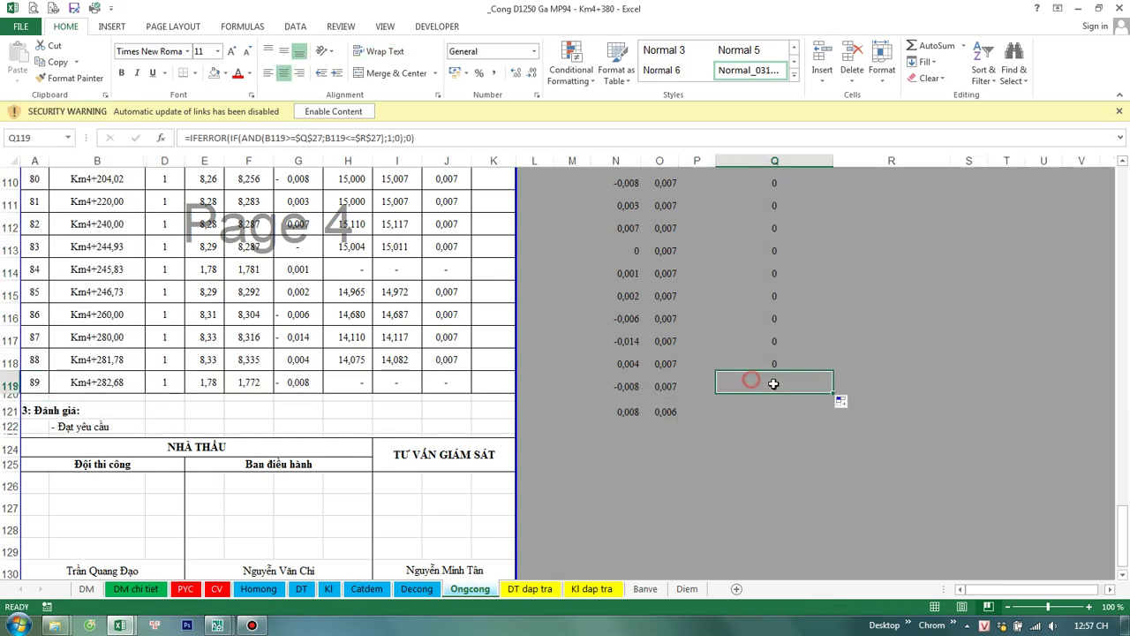
Step: Check the chainage formula in B119
{"action": "scroll", "coordinate": [730, 406], "scroll_direction": "up", "scroll_amount": 1}
{"action": "scroll", "coordinate": [725, 407], "scroll_direction": "up", "scroll_amount": 1}
{"action": "scroll", "coordinate": [724, 407], "scroll_direction": "up", "scroll_amount": 6}
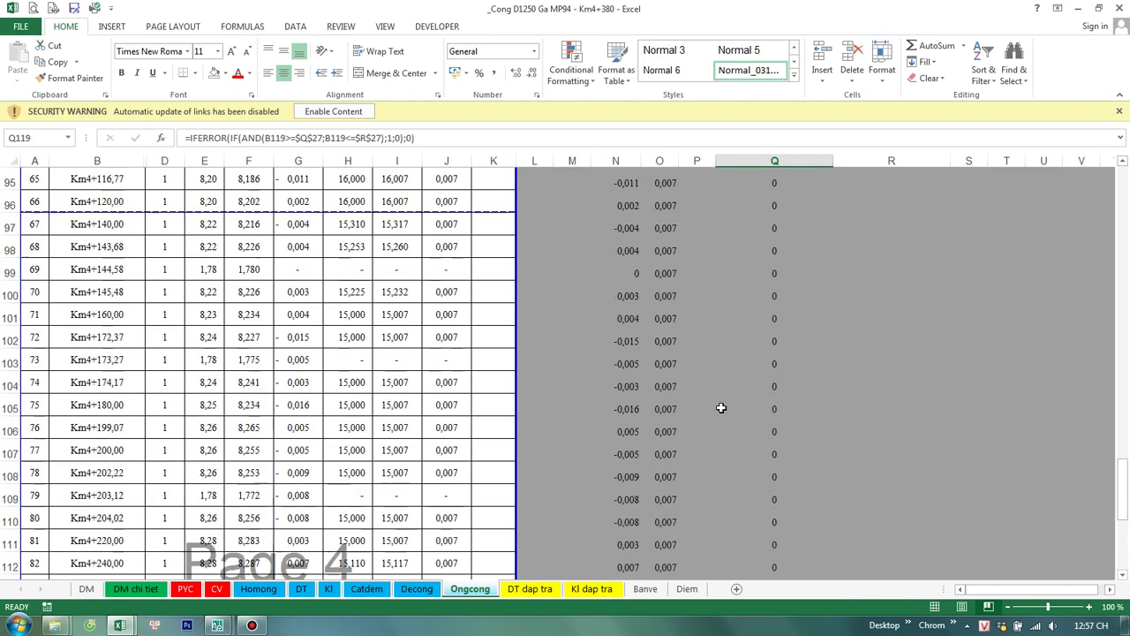
{"action": "scroll", "coordinate": [720, 408], "scroll_direction": "up", "scroll_amount": 1}
{"action": "scroll", "coordinate": [720, 408], "scroll_direction": "down", "scroll_amount": 7}
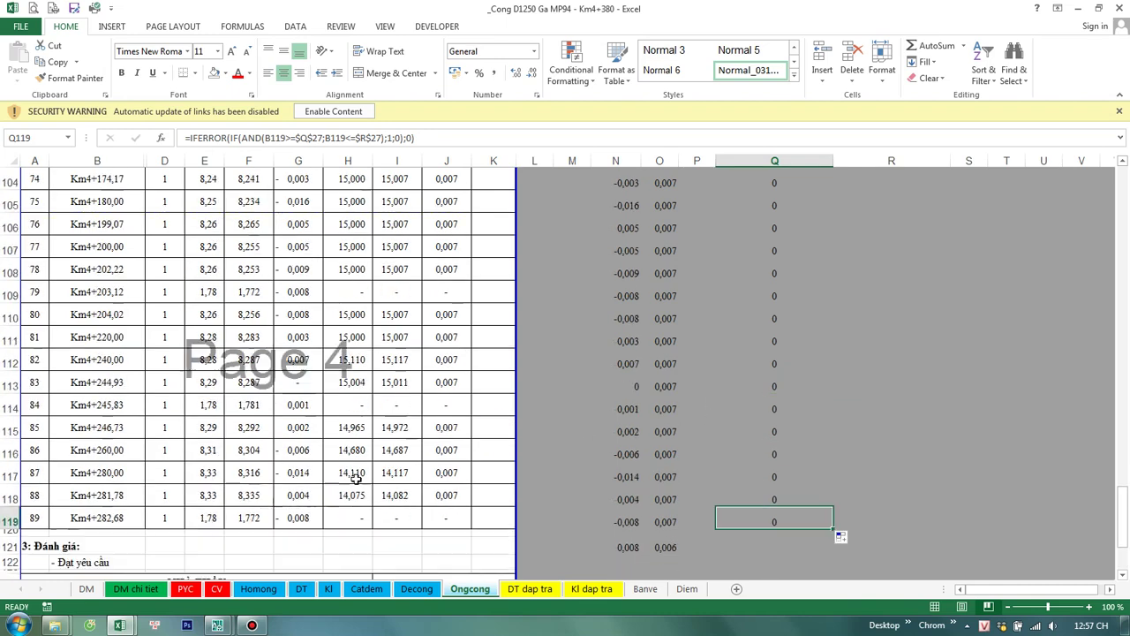
{"action": "double_click", "coordinate": [71, 516]}
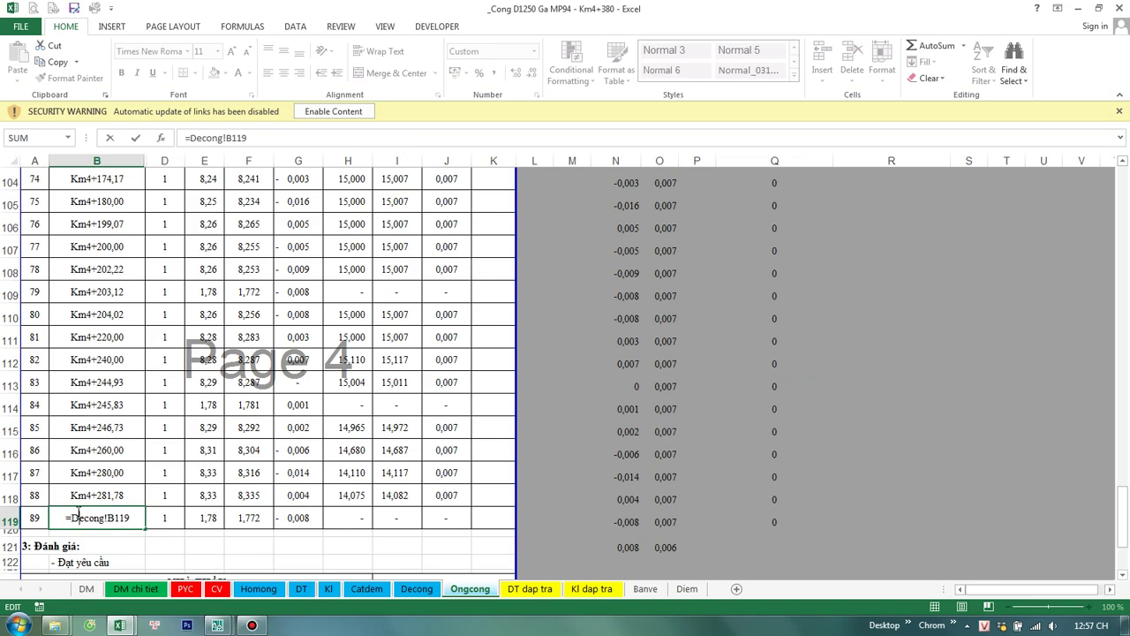
{"action": "left_click", "coordinate": [76, 495]}
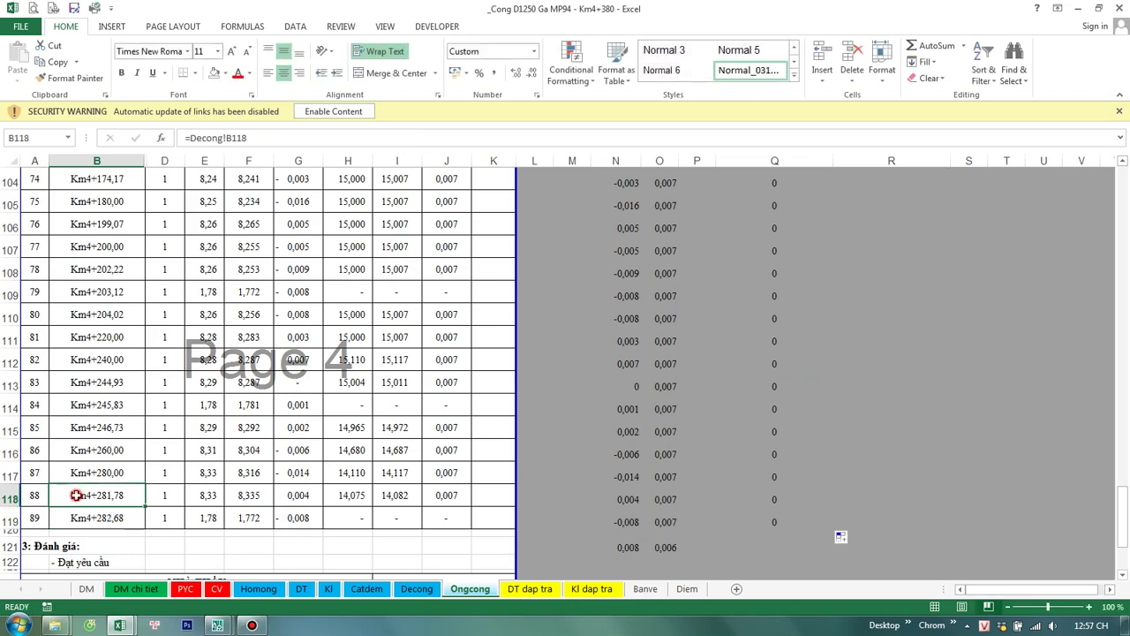
Step: Go to the Decong sheet and scroll down through its table
{"action": "left_click", "coordinate": [417, 589]}
{"action": "scroll", "coordinate": [399, 557], "scroll_direction": "down", "scroll_amount": 8}
{"action": "scroll", "coordinate": [397, 554], "scroll_direction": "down", "scroll_amount": 6}
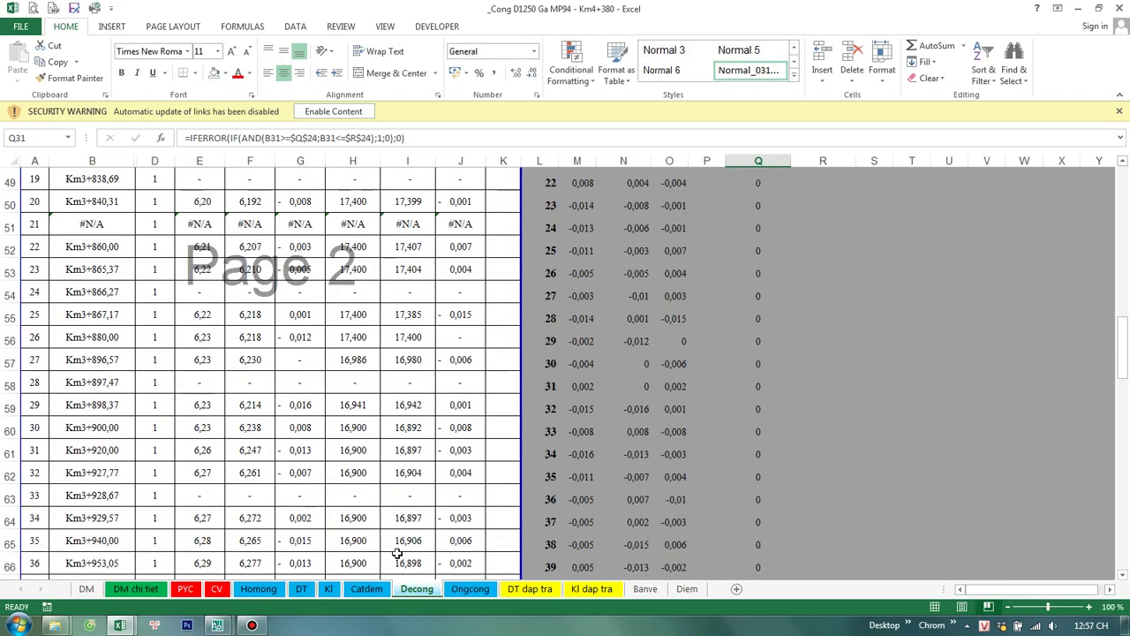
{"action": "scroll", "coordinate": [397, 554], "scroll_direction": "down", "scroll_amount": 3}
{"action": "scroll", "coordinate": [396, 552], "scroll_direction": "down", "scroll_amount": 7}
{"action": "scroll", "coordinate": [388, 547], "scroll_direction": "down", "scroll_amount": 5}
Step: Inspect the chainage lookup formula in B119 on the Decong sheet without changing it
{"action": "scroll", "coordinate": [382, 543], "scroll_direction": "down", "scroll_amount": 5}
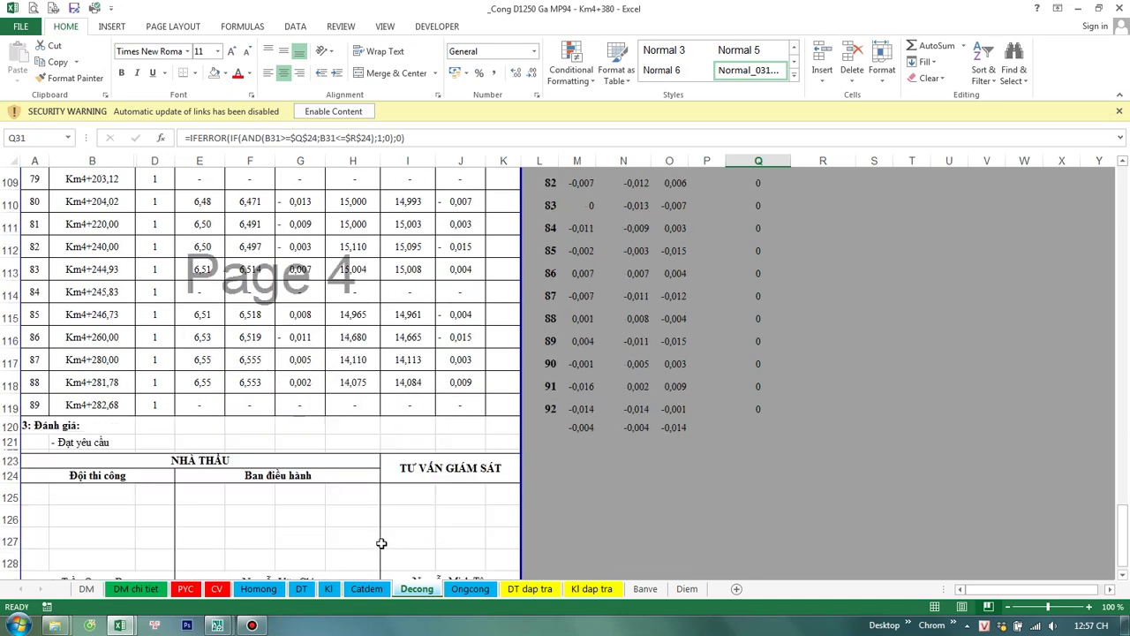
{"action": "left_click", "coordinate": [73, 404]}
{"action": "double_click", "coordinate": [72, 404]}
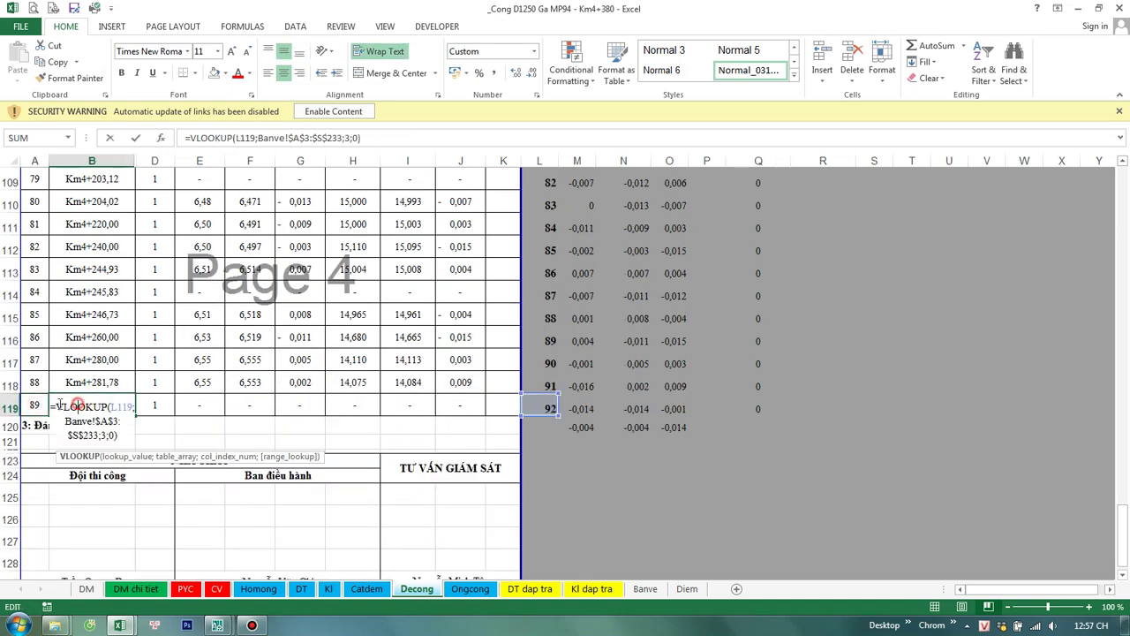
{"action": "key", "text": "Escape"}
{"action": "key", "text": "Escape"}
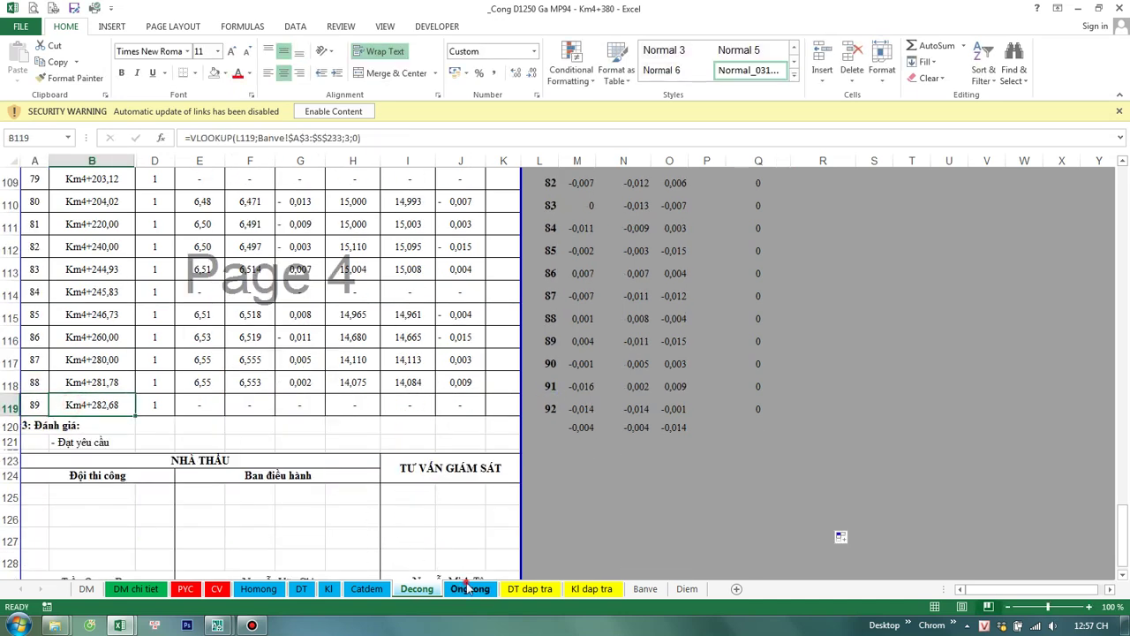
Step: On the Ongcong sheet, check the flag values in Q119 and Q118 and the Q28 flag formula
{"action": "left_click", "coordinate": [470, 589]}
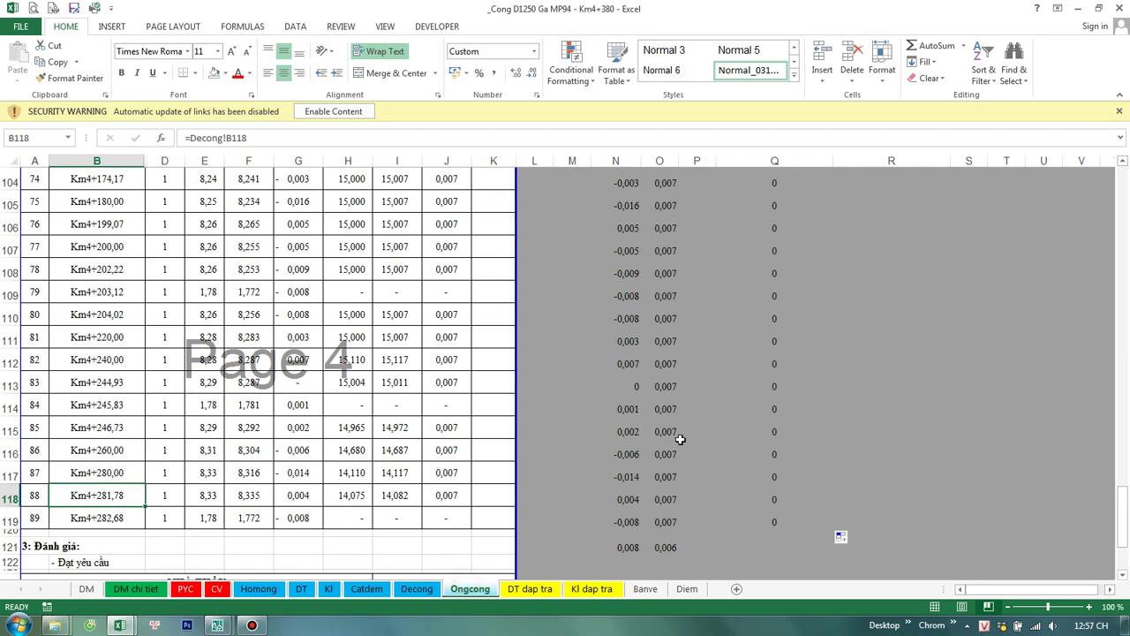
{"action": "left_click", "coordinate": [777, 519]}
{"action": "left_click", "coordinate": [777, 497]}
{"action": "left_click", "coordinate": [907, 454]}
{"action": "scroll", "coordinate": [777, 453], "scroll_direction": "up", "scroll_amount": 5}
{"action": "scroll", "coordinate": [778, 450], "scroll_direction": "up", "scroll_amount": 5}
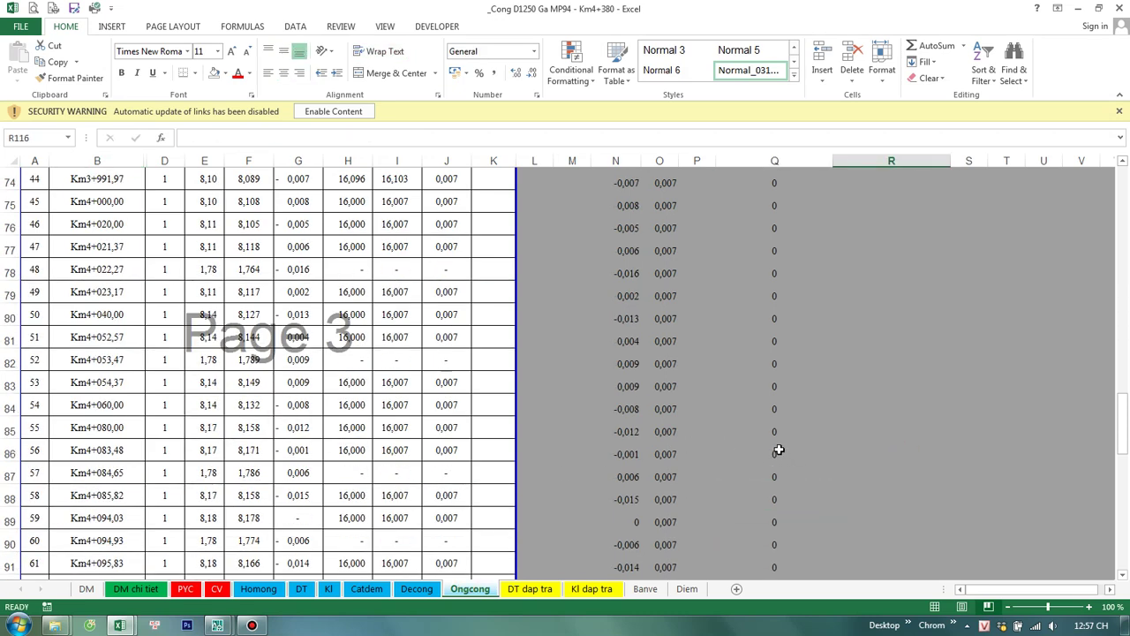
{"action": "scroll", "coordinate": [779, 451], "scroll_direction": "up", "scroll_amount": 6}
{"action": "scroll", "coordinate": [778, 445], "scroll_direction": "up", "scroll_amount": 6}
{"action": "scroll", "coordinate": [777, 441], "scroll_direction": "up", "scroll_amount": 5}
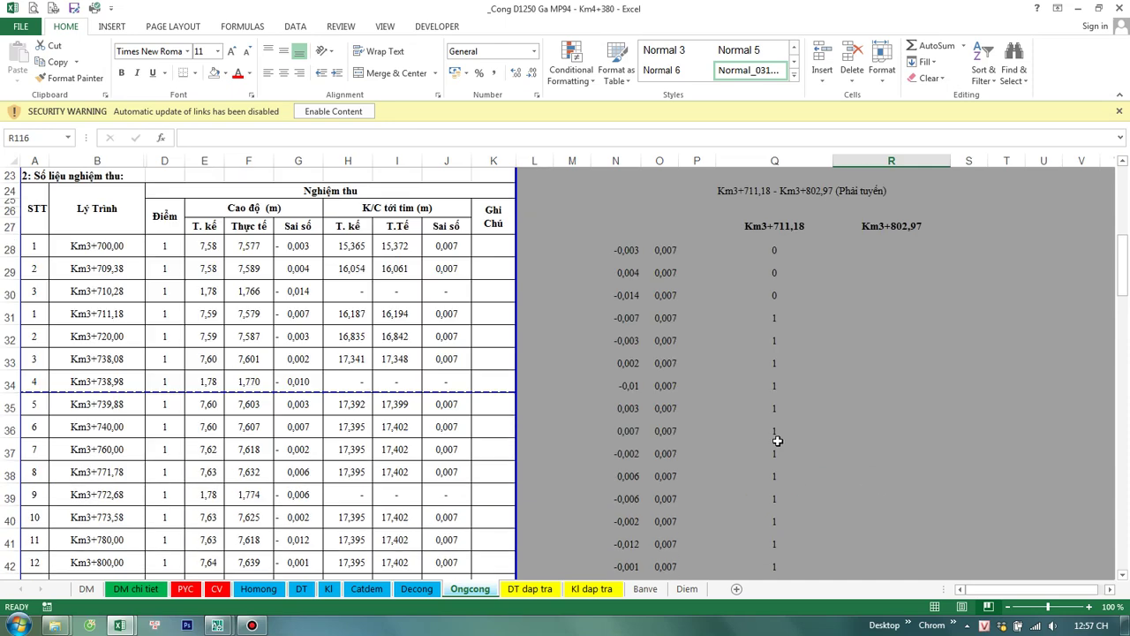
{"action": "left_click", "coordinate": [775, 245]}
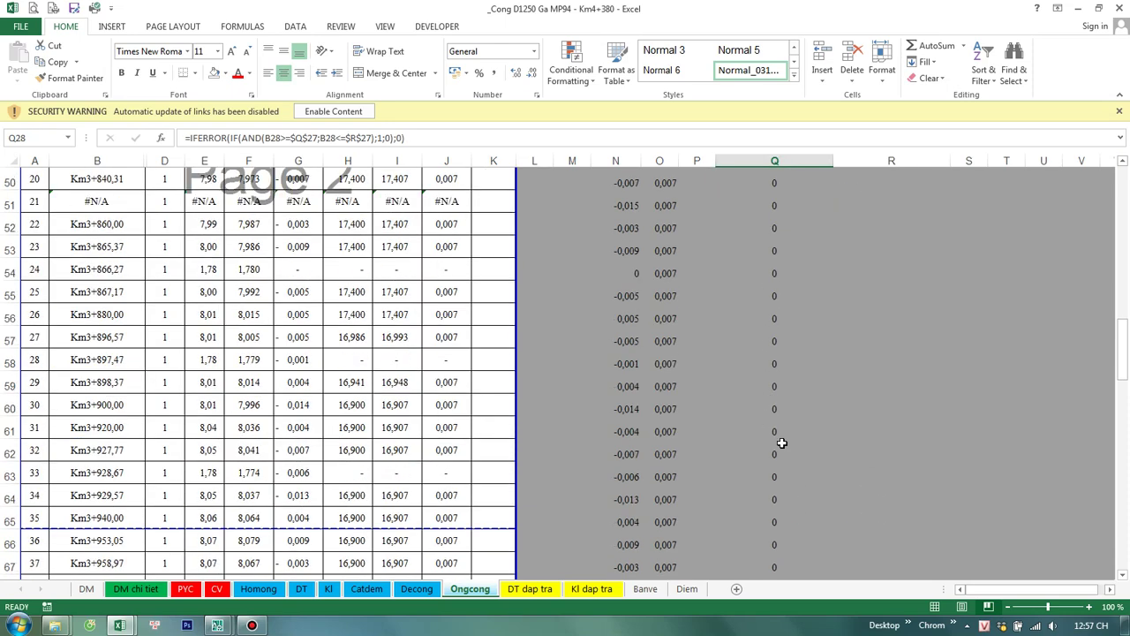
Step: Select the Ongcong flag range Q27:Q119
{"action": "left_click", "coordinate": [787, 220]}
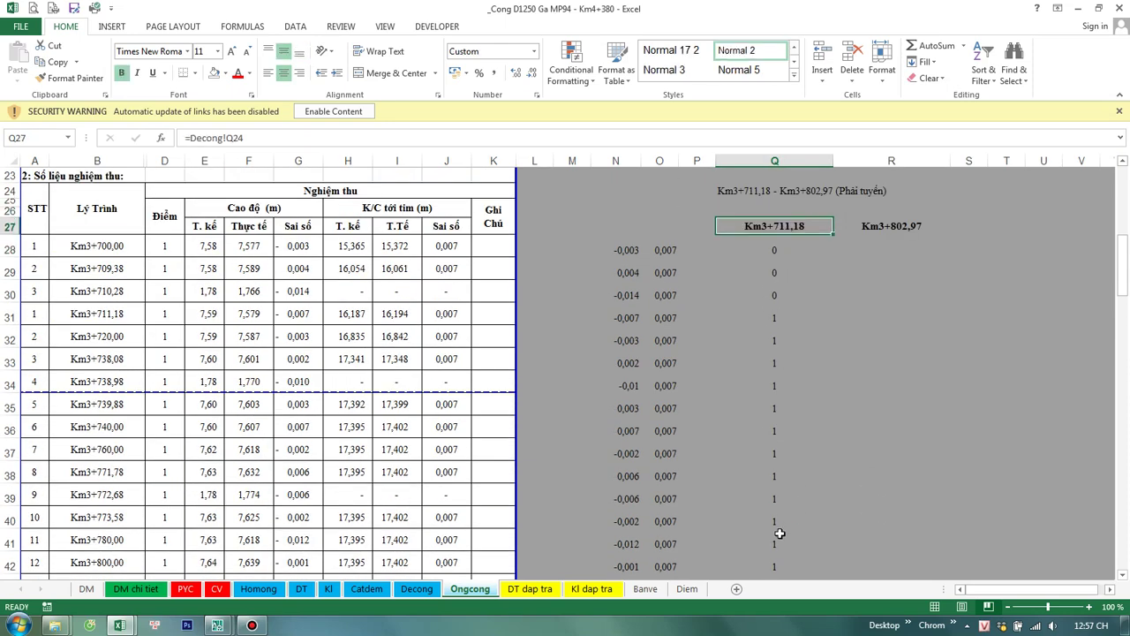
{"action": "scroll", "coordinate": [777, 529], "scroll_direction": "down", "scroll_amount": 12}
{"action": "scroll", "coordinate": [788, 534], "scroll_direction": "down", "scroll_amount": 5}
{"action": "scroll", "coordinate": [786, 533], "scroll_direction": "down", "scroll_amount": 10}
{"action": "scroll", "coordinate": [785, 521], "scroll_direction": "down", "scroll_amount": 3}
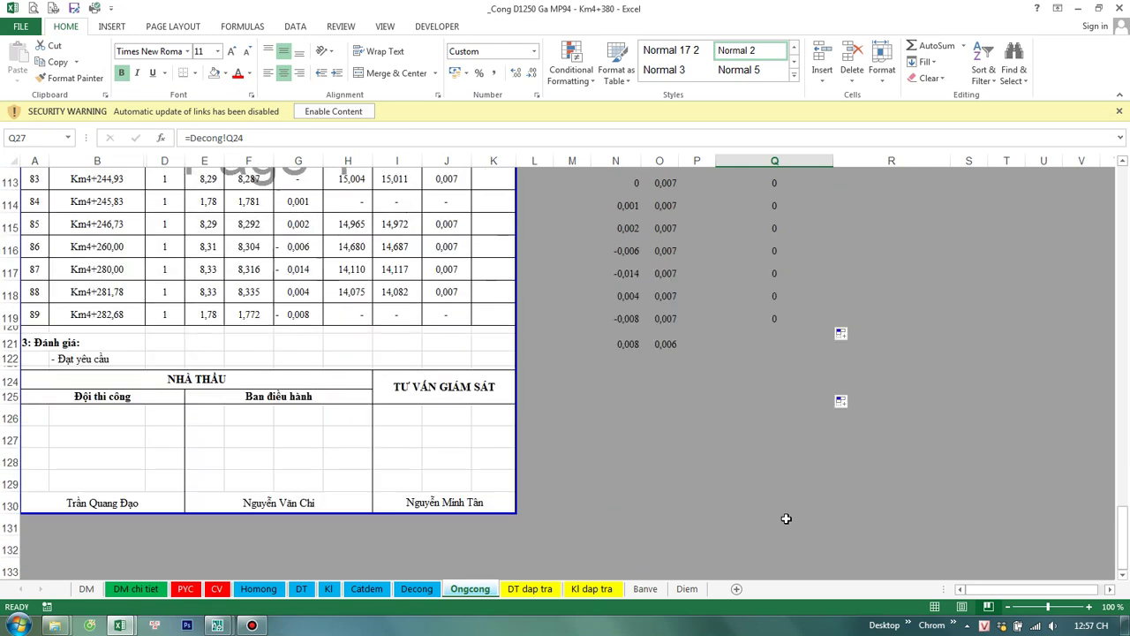
{"action": "scroll", "coordinate": [781, 486], "scroll_direction": "up", "scroll_amount": 3}
{"action": "left_click", "coordinate": [774, 454], "text": "shift"}
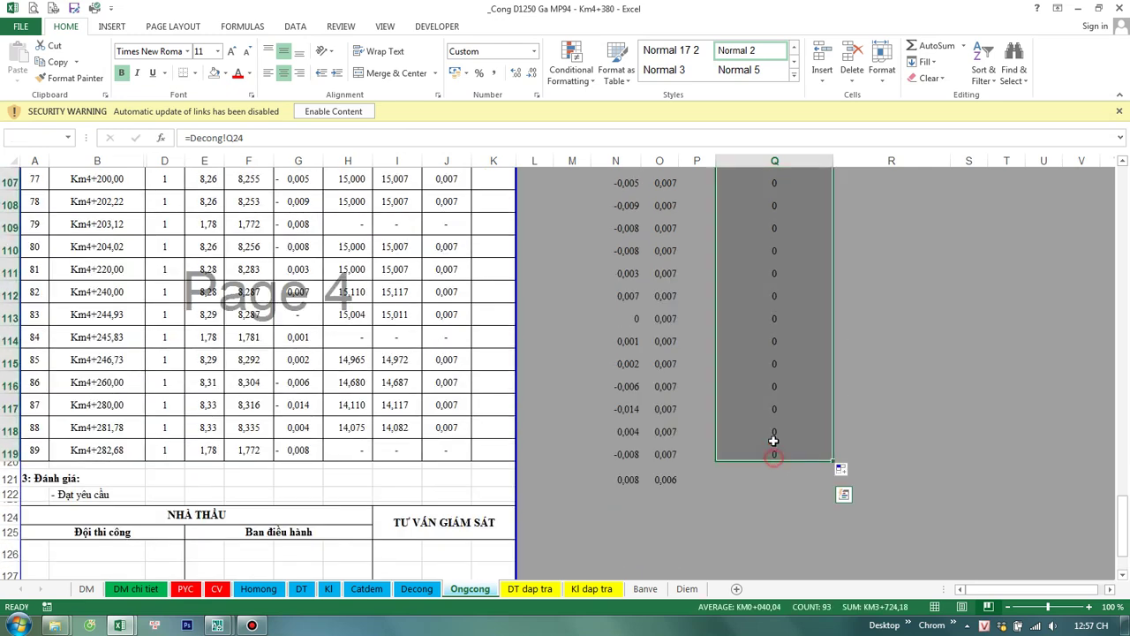
{"action": "left_click", "coordinate": [296, 27]}
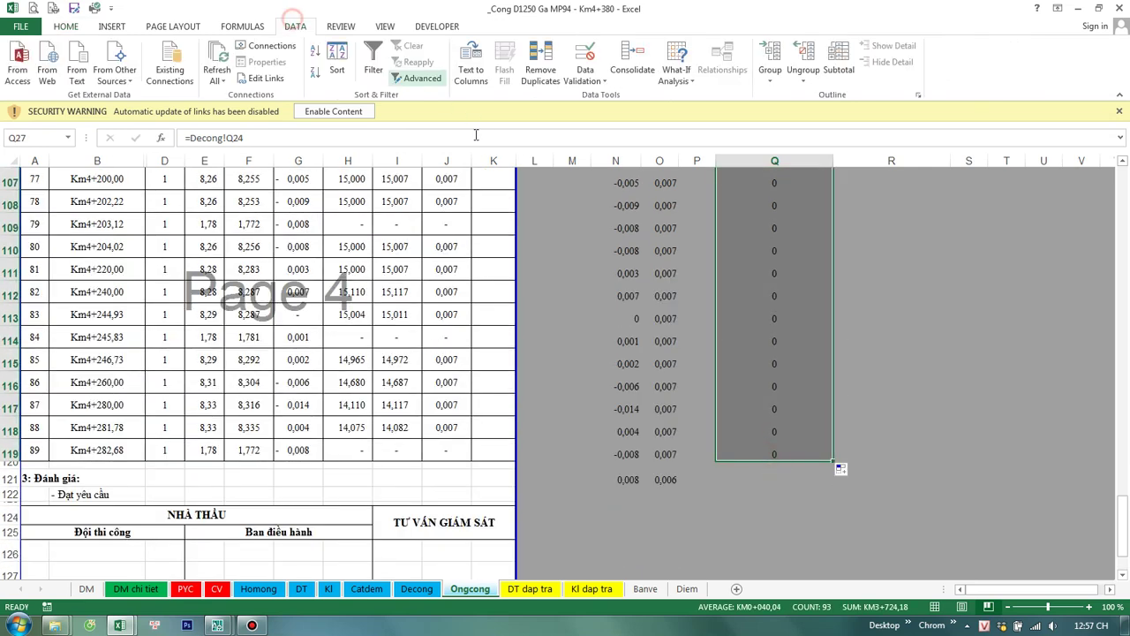
Step: Turn on filtering and filter column Q to show only the rows flagged 1
{"action": "left_click", "coordinate": [373, 61]}
{"action": "left_click", "coordinate": [852, 338]}
{"action": "left_click", "coordinate": [827, 178]}
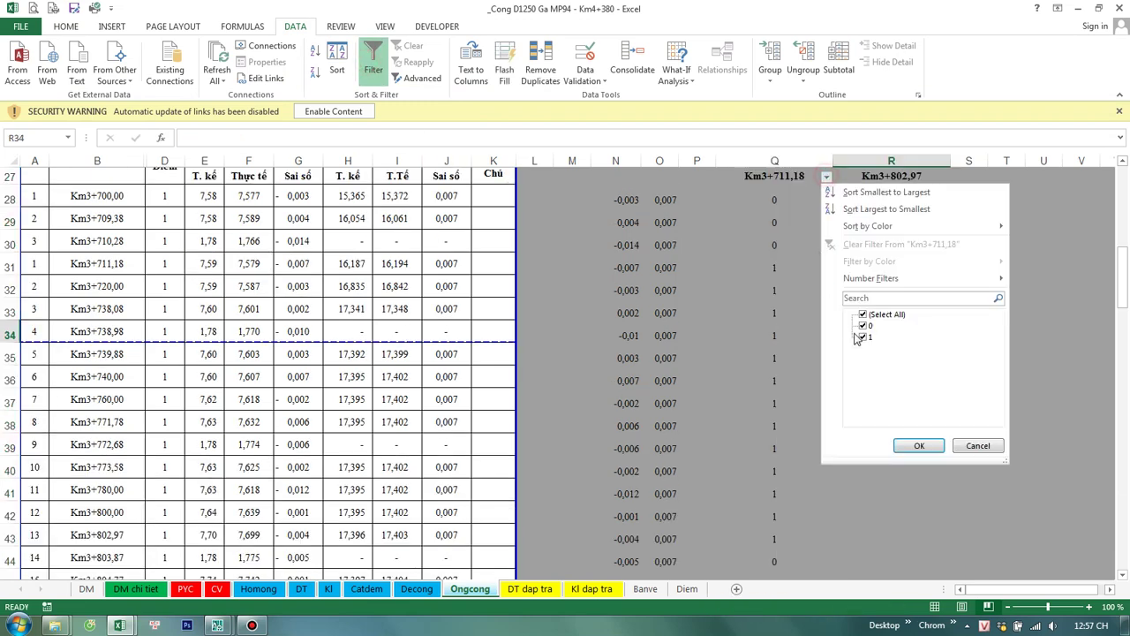
{"action": "left_click", "coordinate": [932, 450]}
{"action": "left_click", "coordinate": [895, 368]}
{"action": "scroll", "coordinate": [544, 348], "scroll_direction": "up", "scroll_amount": 1}
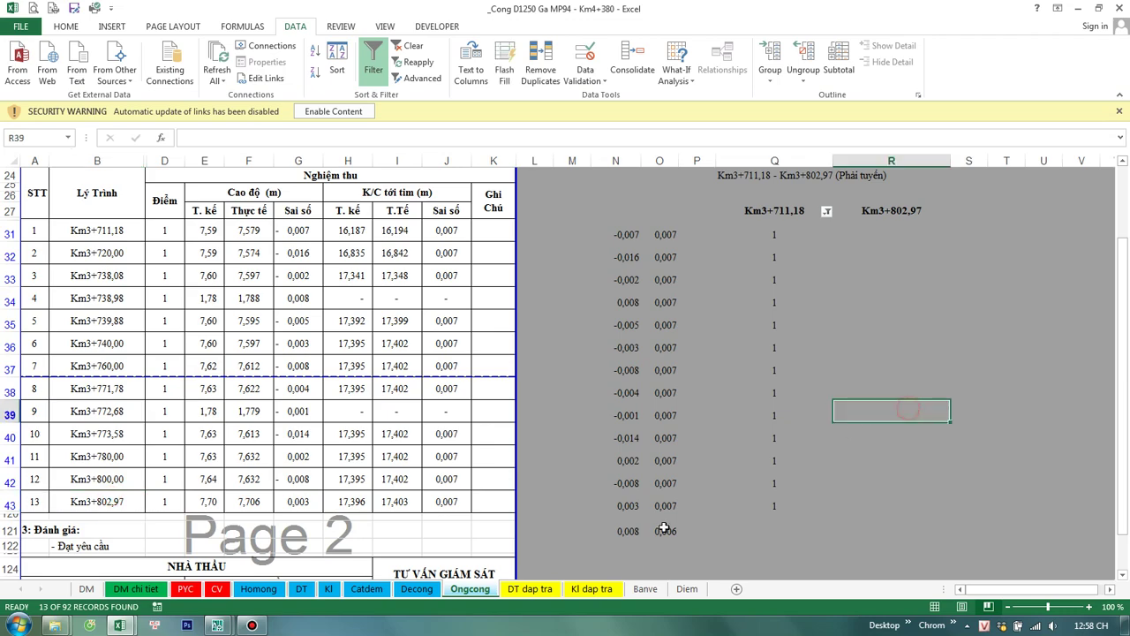
Step: Go to the DT dap tra sheet and bring its top rows into view
{"action": "left_click", "coordinate": [543, 590]}
{"action": "scroll", "coordinate": [628, 459], "scroll_direction": "up", "scroll_amount": 2}
{"action": "scroll", "coordinate": [627, 459], "scroll_direction": "up", "scroll_amount": 1}
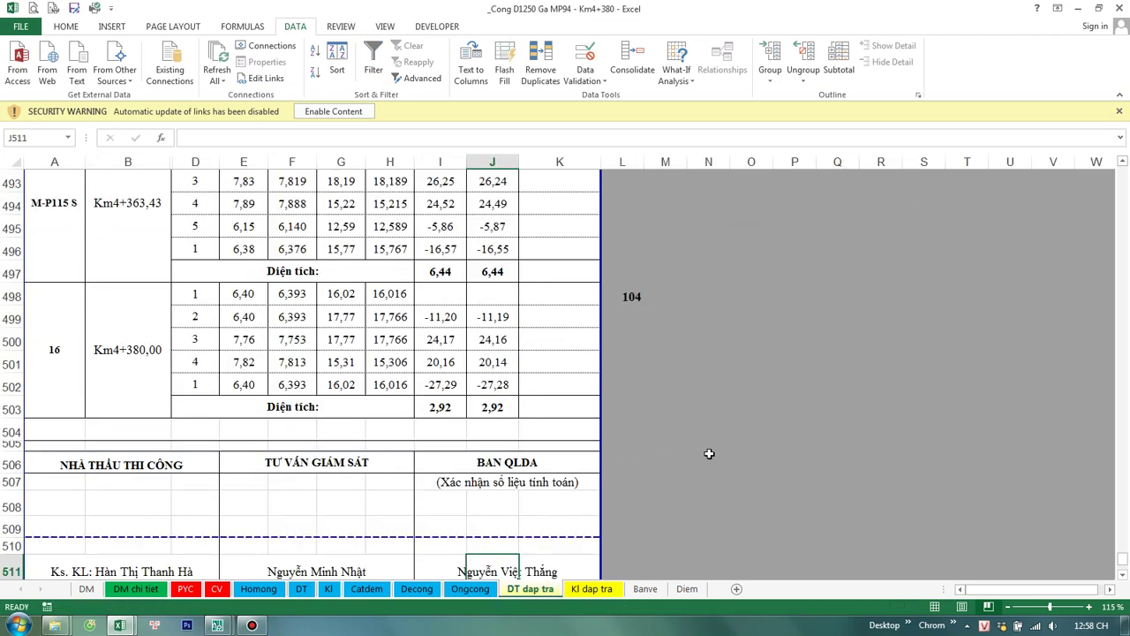
{"action": "scroll", "coordinate": [708, 451], "scroll_direction": "up", "scroll_amount": 4}
{"action": "scroll", "coordinate": [708, 451], "scroll_direction": "up", "scroll_amount": 1}
{"action": "scroll", "coordinate": [631, 474], "scroll_direction": "down", "scroll_amount": 2}
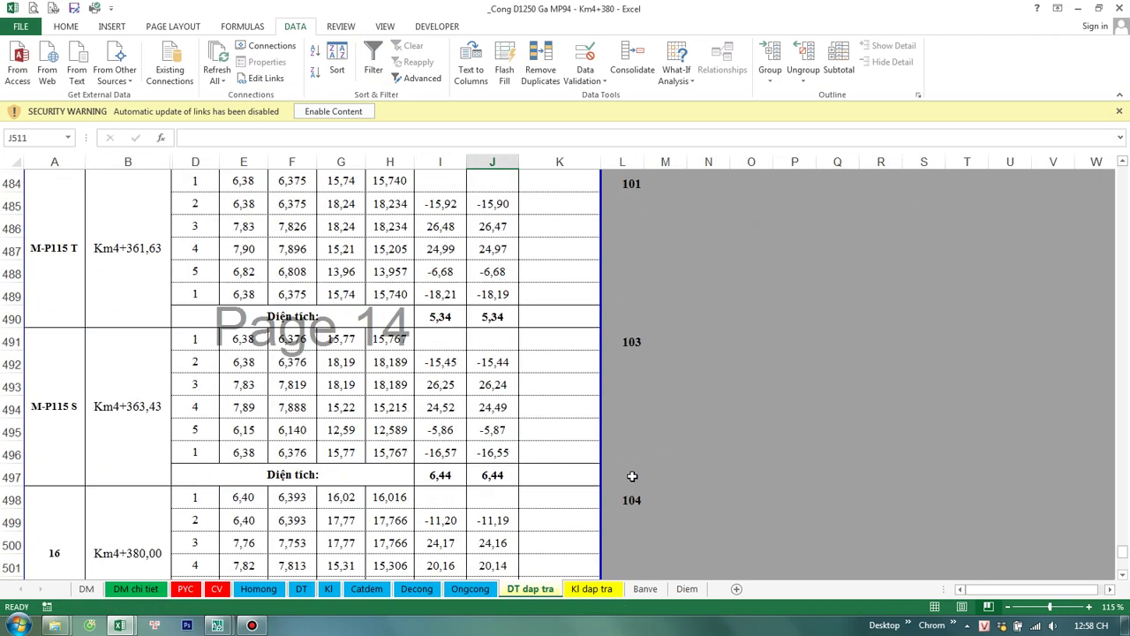
{"action": "scroll", "coordinate": [300, 494], "scroll_direction": "down", "scroll_amount": 1}
{"action": "scroll", "coordinate": [262, 484], "scroll_direction": "down", "scroll_amount": 3}
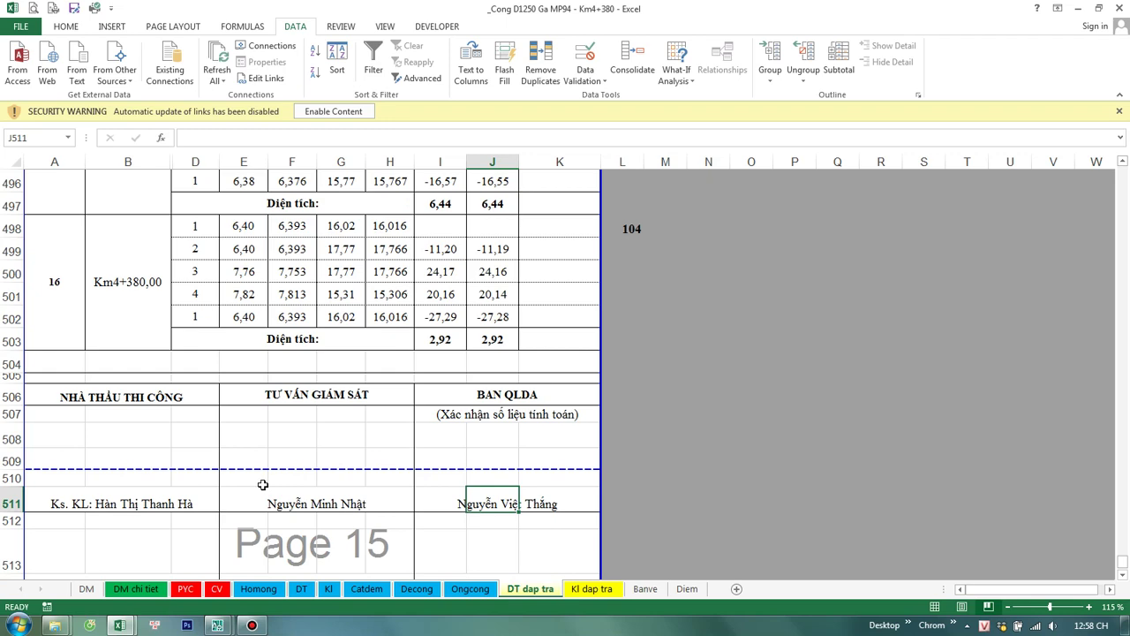
{"action": "middle_click", "coordinate": [708, 438]}
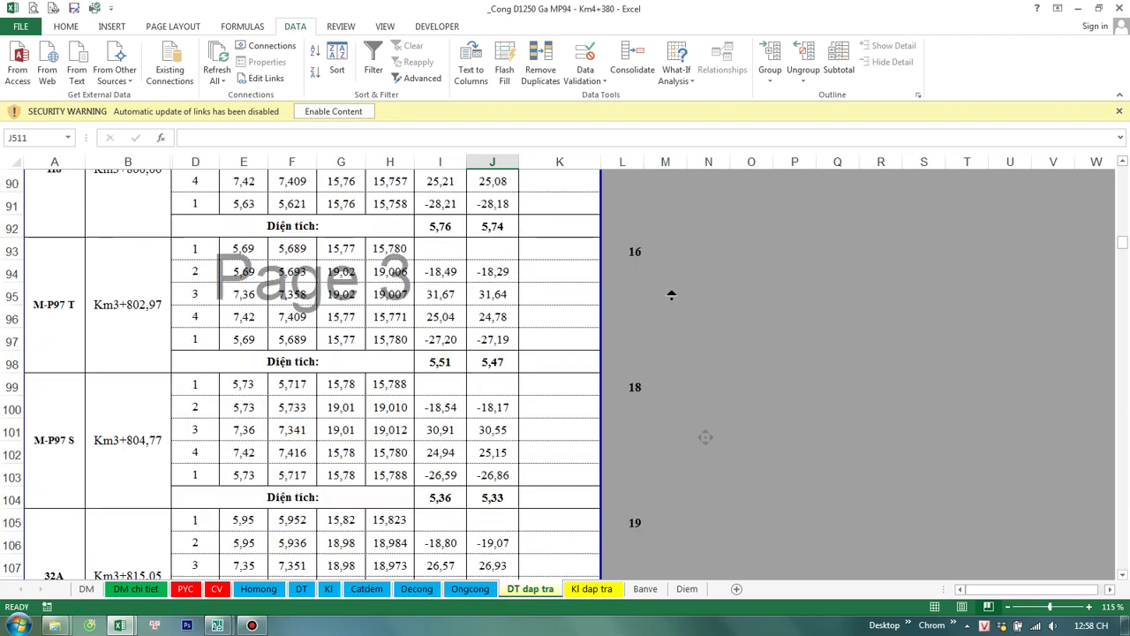
Step: Link N16 to the chainage-range label on Ongcong with =Ongcong!Q24
{"action": "left_click", "coordinate": [700, 355]}
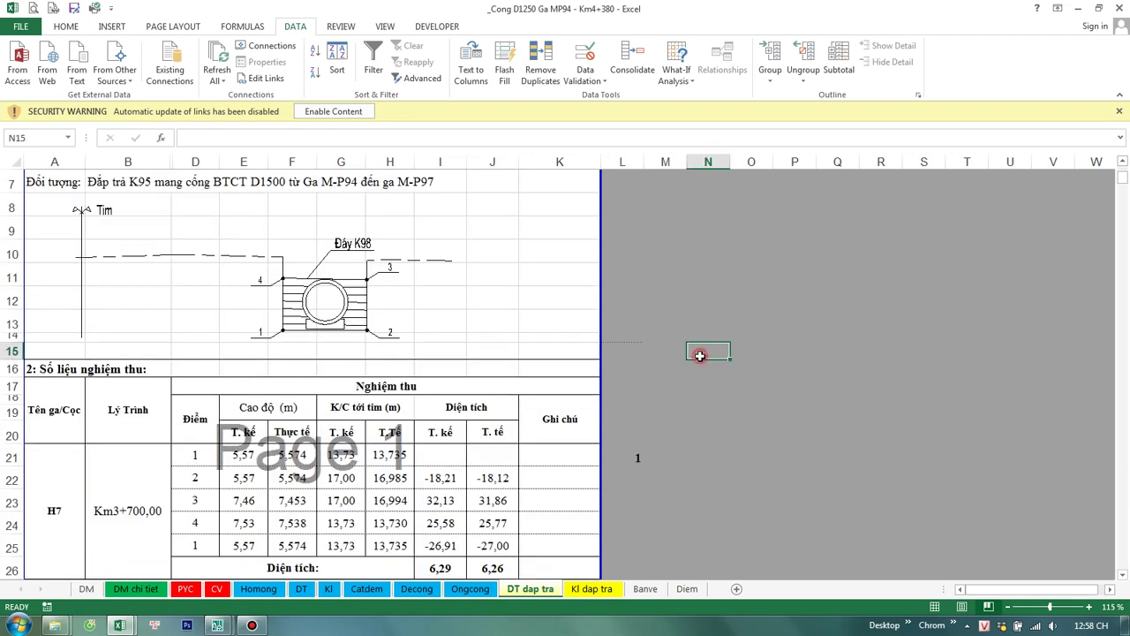
{"action": "type", "text": "="}
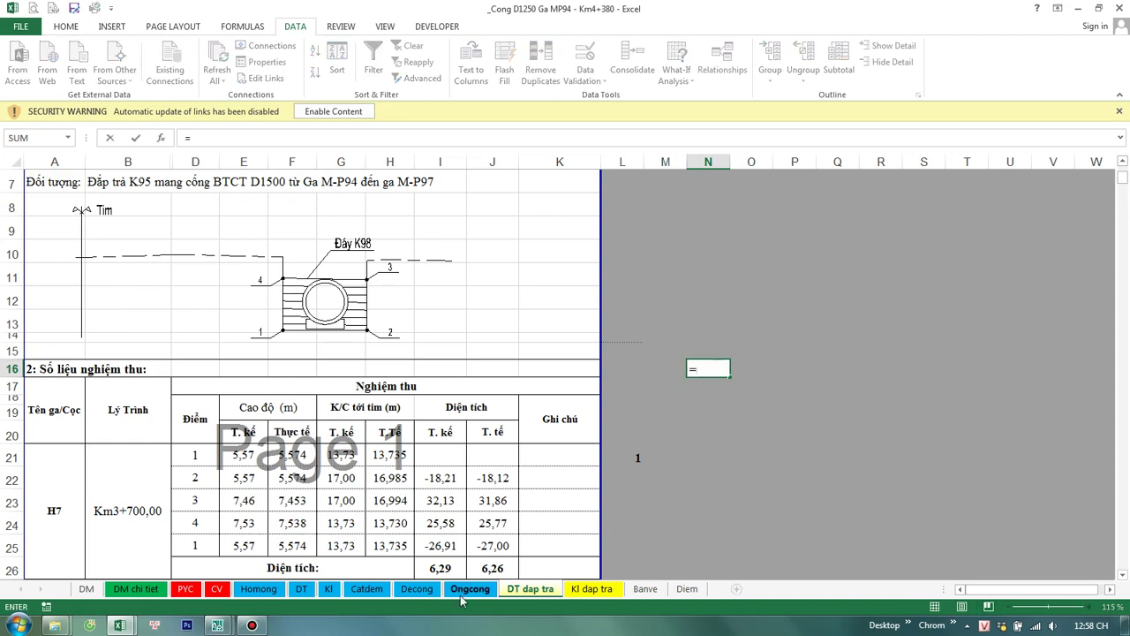
{"action": "key", "text": "ctrl+Page_Up"}
{"action": "scroll", "coordinate": [705, 394], "scroll_direction": "up", "scroll_amount": 8}
{"action": "left_click", "coordinate": [743, 473]}
{"action": "key", "text": "Return"}
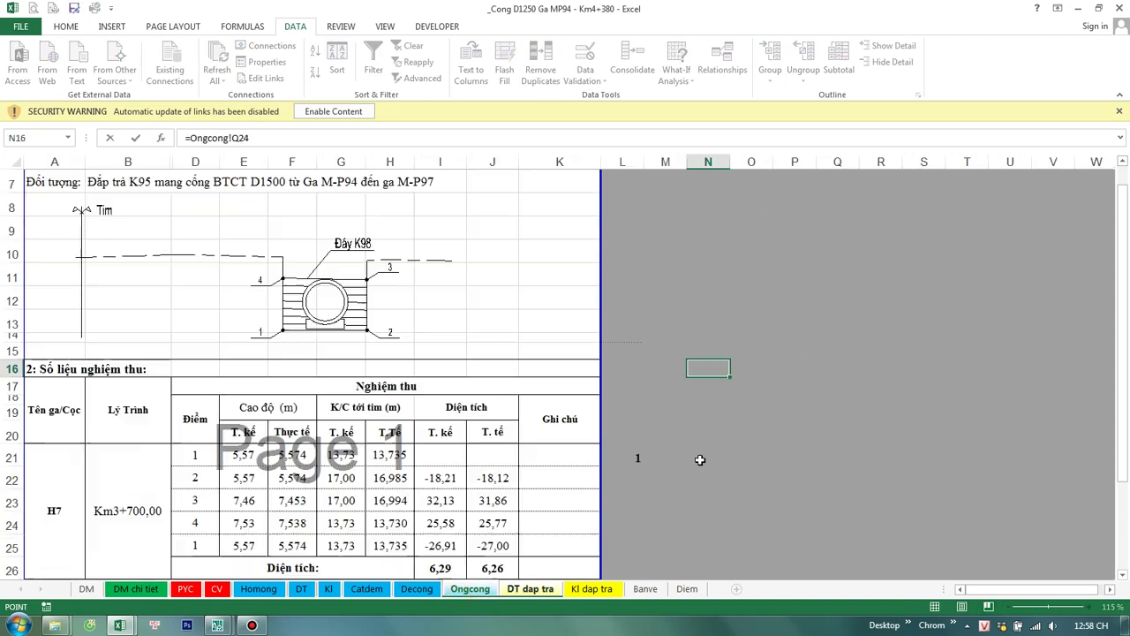
Step: Link N17:O17 to the start and end chainages Km3+711,18 and Km3+802,97 from Ongcong Q27
{"action": "type", "text": "="}
{"action": "key", "text": "ctrl+Page_Up"}
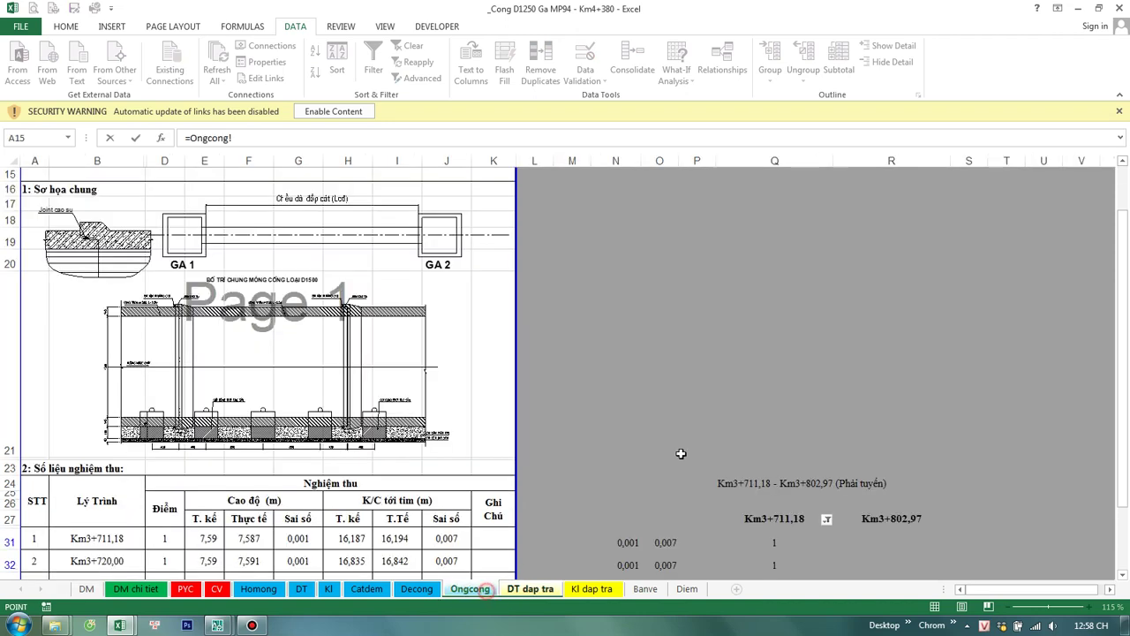
{"action": "left_click", "coordinate": [754, 516]}
{"action": "key", "text": "Return"}
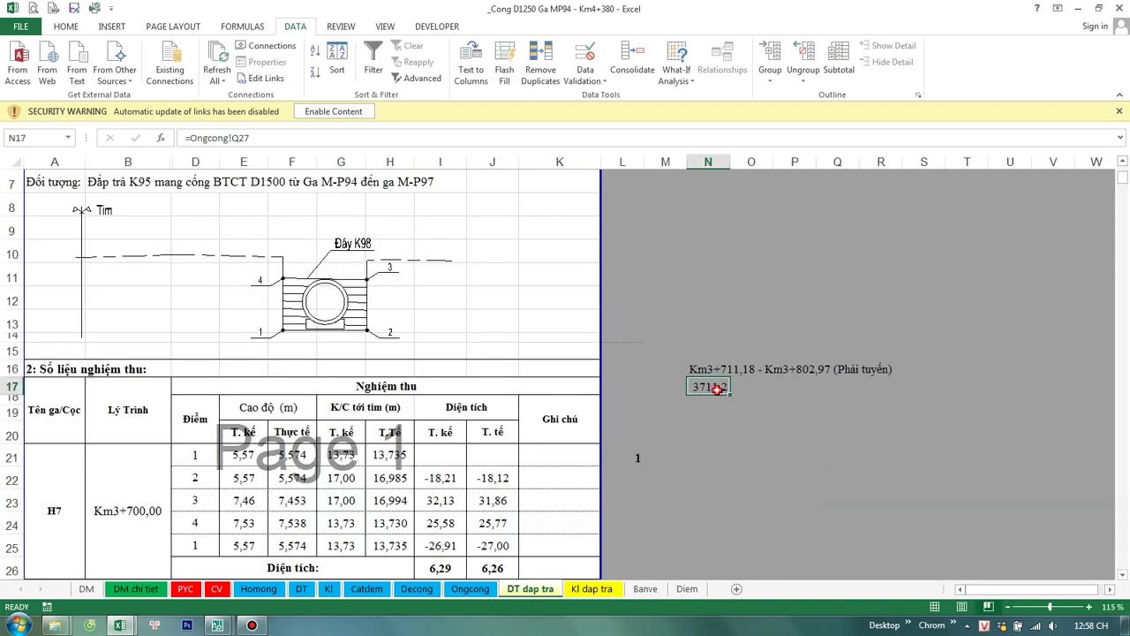
{"action": "left_click_drag", "start_coordinate": [729, 394], "coordinate": [764, 391]}
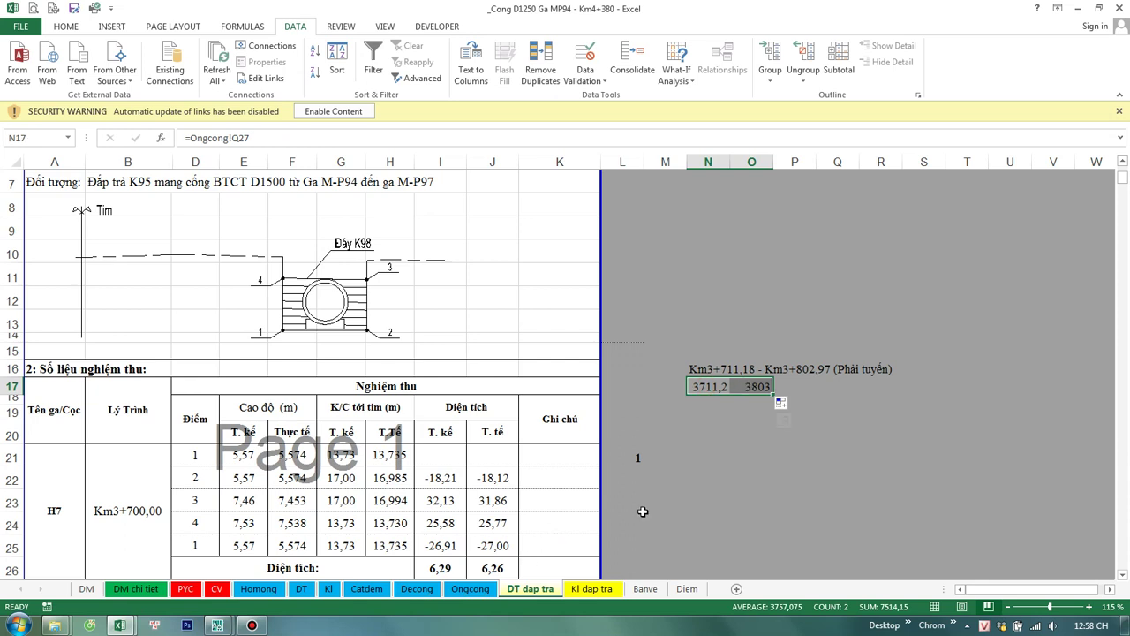
{"action": "key", "text": "ctrl+1"}
{"action": "left_click", "coordinate": [264, 334]}
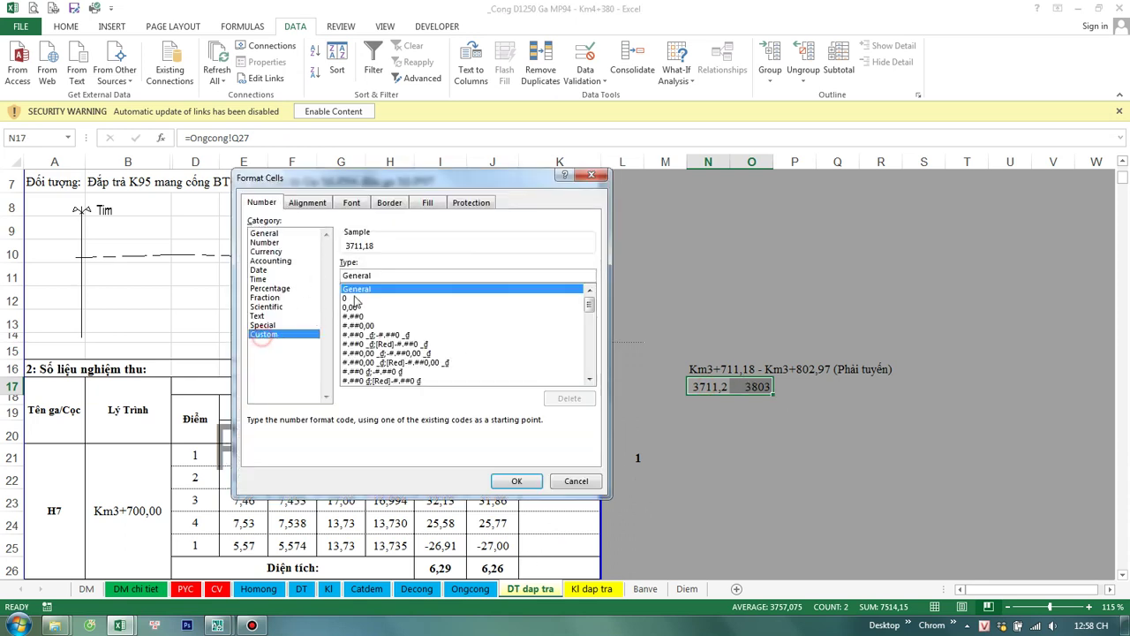
{"action": "left_click", "coordinate": [575, 481]}
Step: Format-paint Ongcong's chainage header formatting onto N17:O17 and widen columns N:O to fit
{"action": "left_click", "coordinate": [477, 588]}
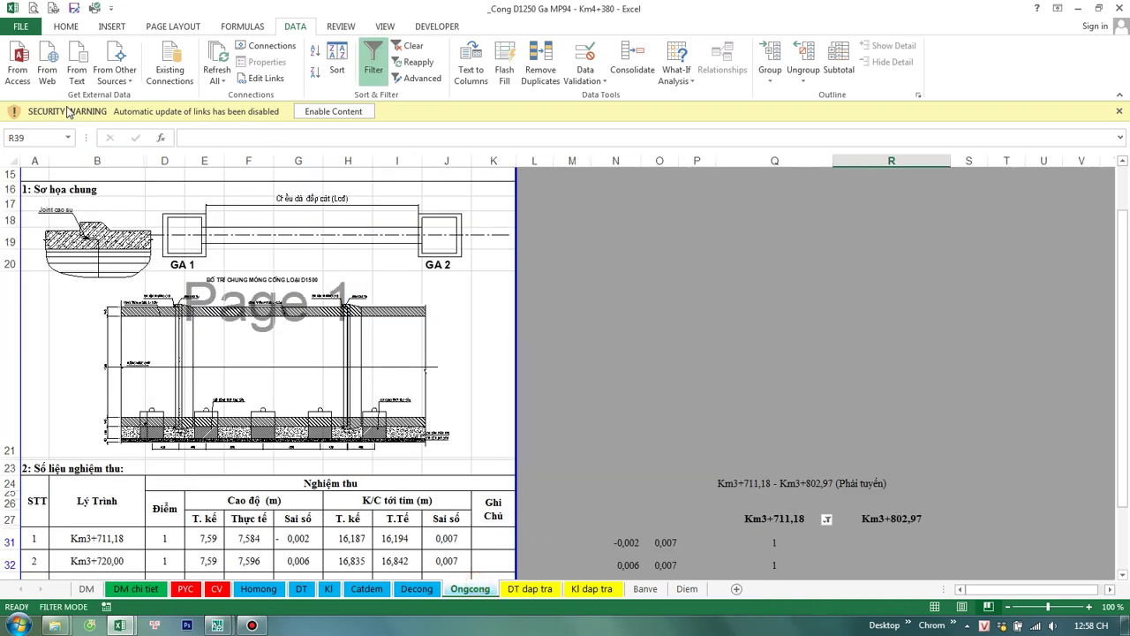
{"action": "left_click", "coordinate": [67, 27]}
{"action": "left_click", "coordinate": [75, 77]}
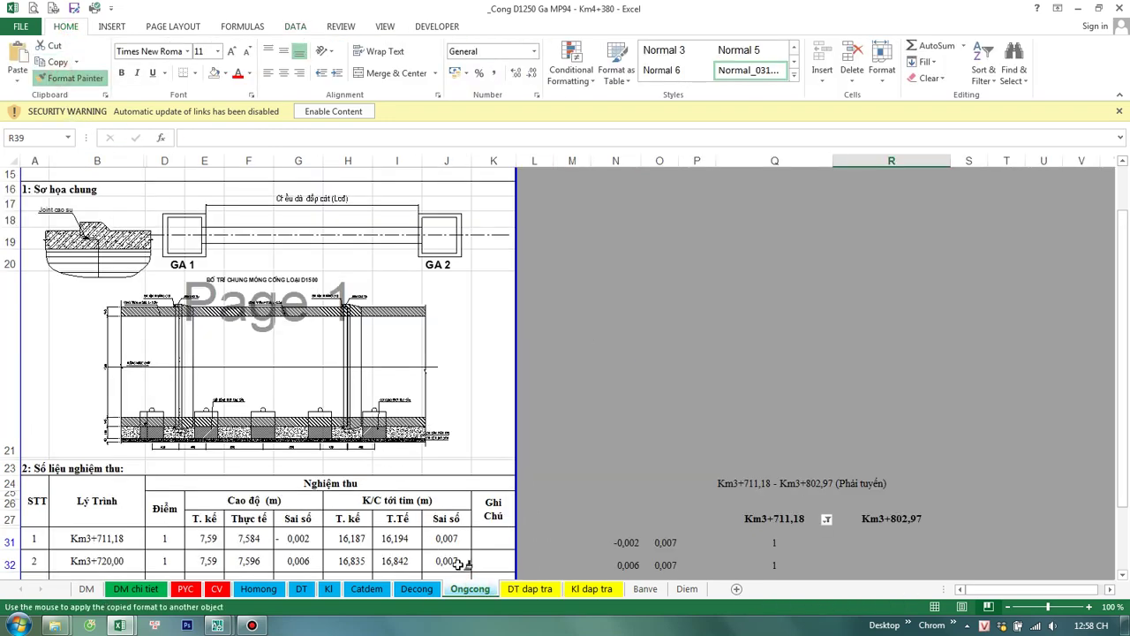
{"action": "left_click", "coordinate": [531, 589]}
{"action": "left_click", "coordinate": [724, 386]}
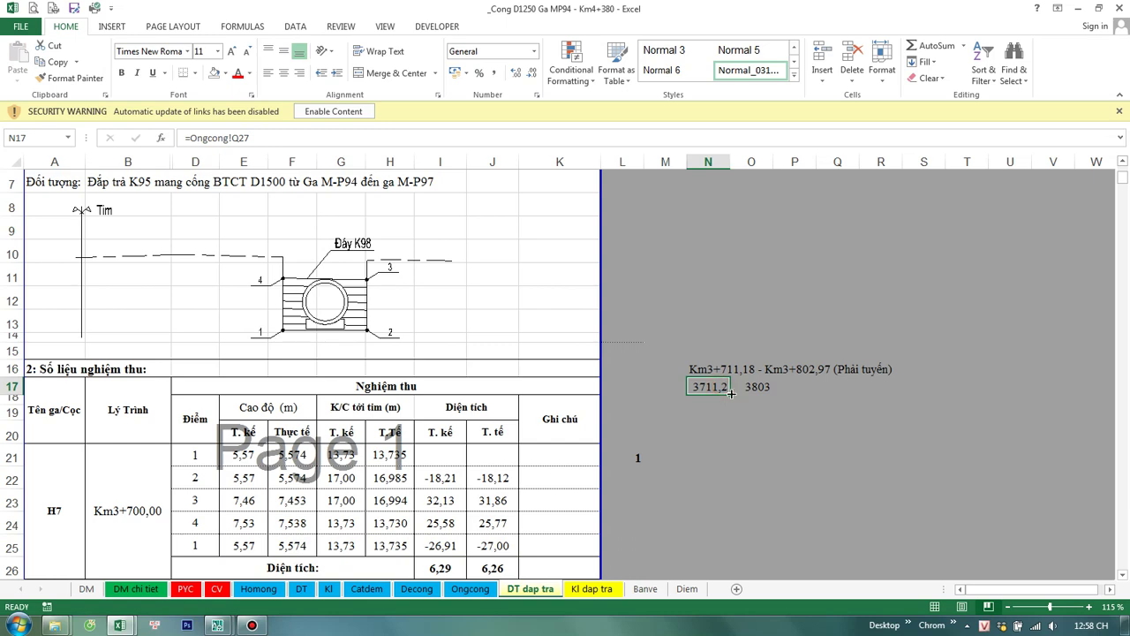
{"action": "left_click", "coordinate": [470, 589]}
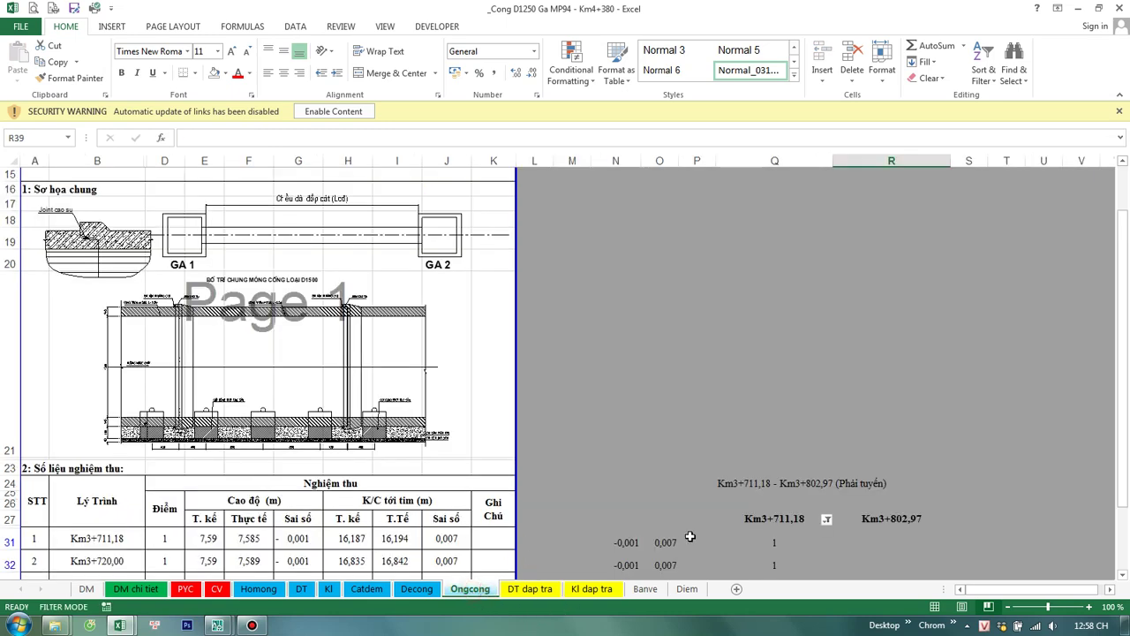
{"action": "left_click", "coordinate": [772, 524]}
{"action": "left_click", "coordinate": [69, 78]}
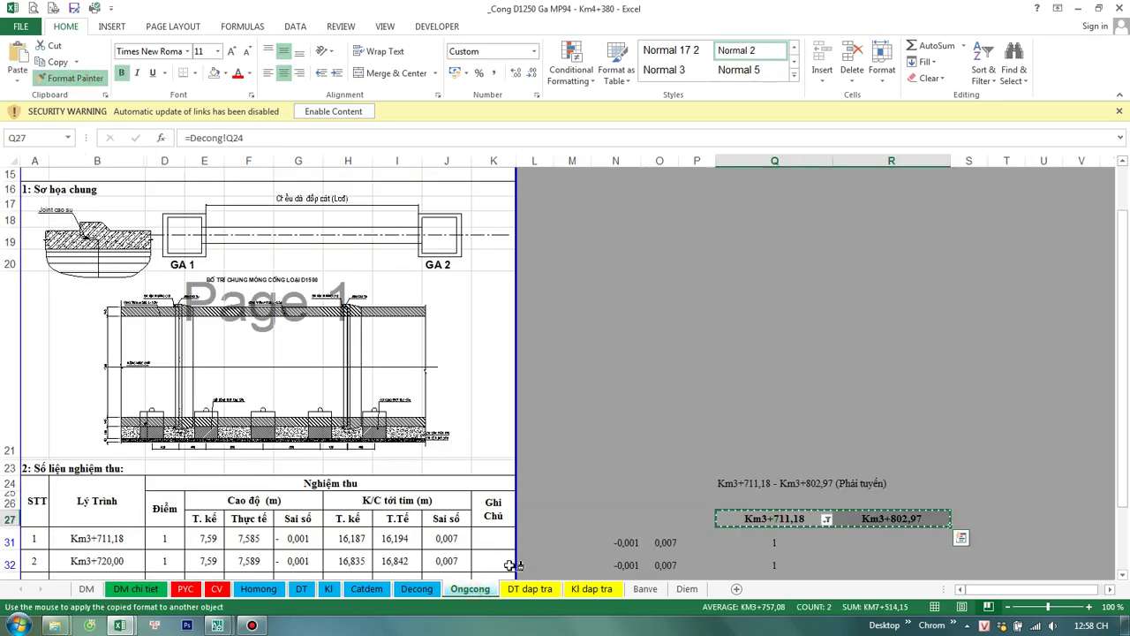
{"action": "left_click", "coordinate": [530, 589]}
{"action": "left_click", "coordinate": [724, 385]}
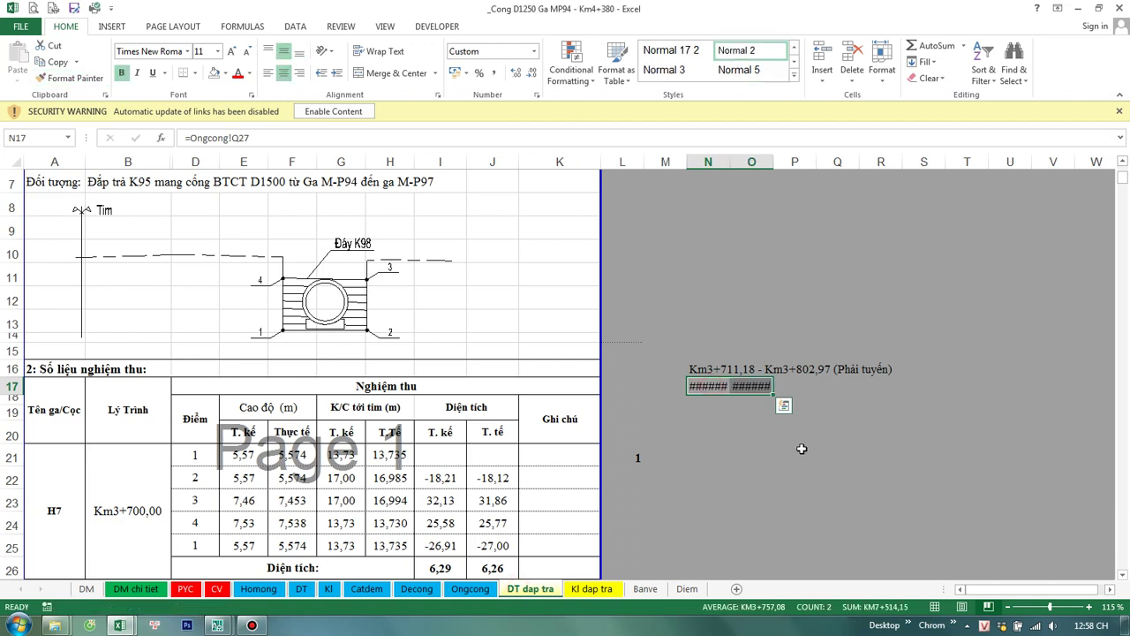
{"action": "left_click_drag", "start_coordinate": [708, 162], "coordinate": [861, 165]}
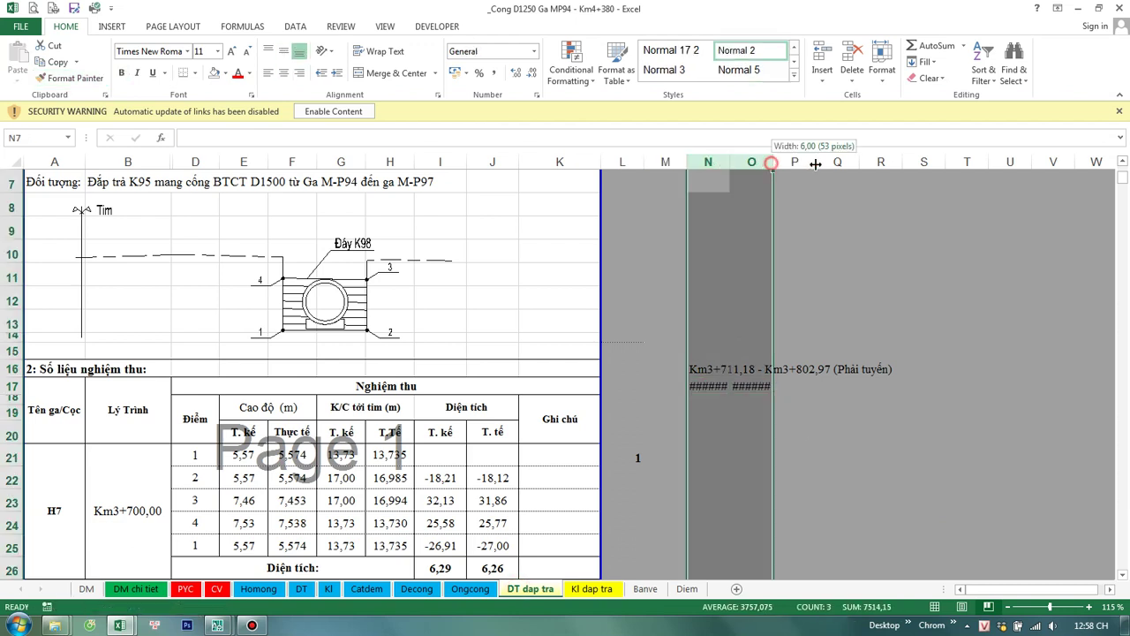
{"action": "left_click", "coordinate": [870, 452]}
{"action": "scroll", "coordinate": [710, 411], "scroll_direction": "down", "scroll_amount": 1}
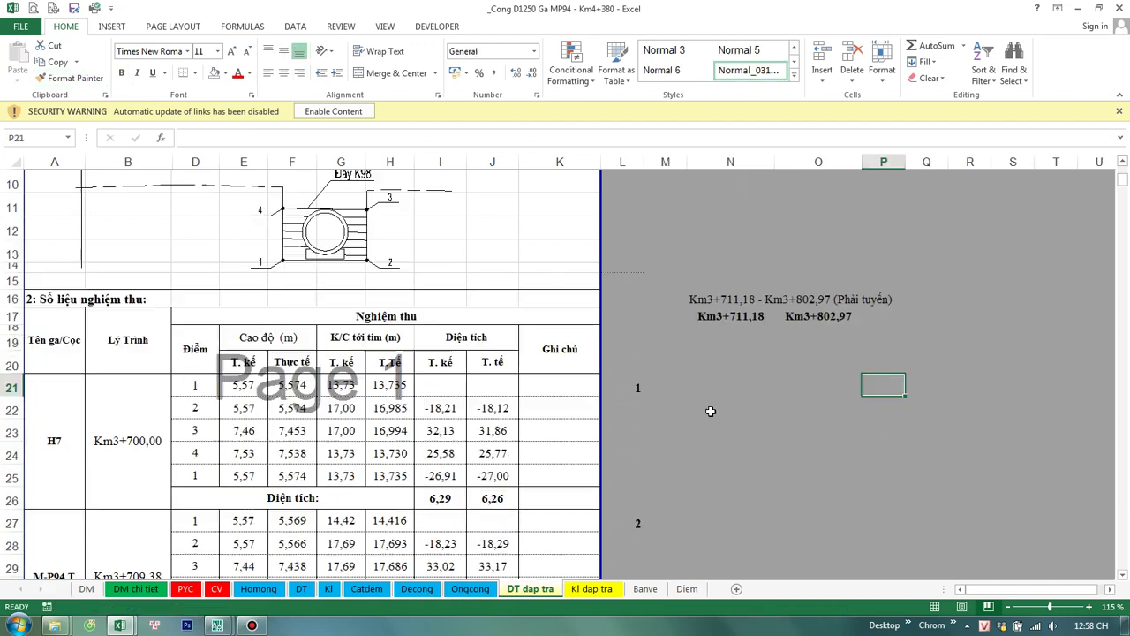
Step: Copy the Ongcong Q31 flag formula and pick its paste cell on DT dap tra
{"action": "left_click", "coordinate": [474, 589]}
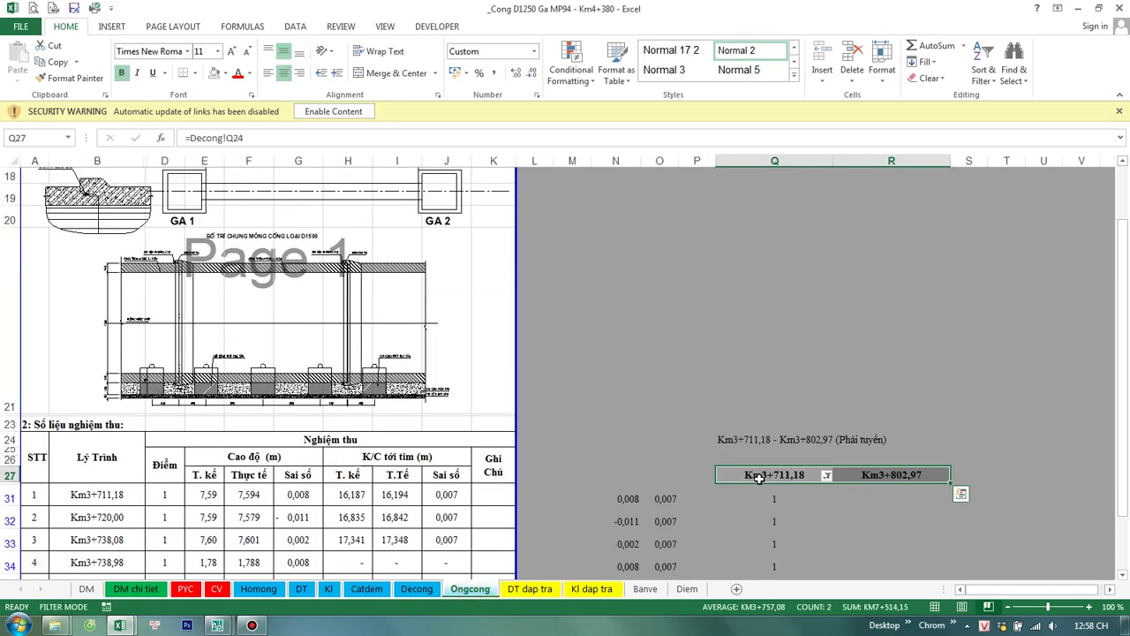
{"action": "left_click", "coordinate": [776, 504]}
{"action": "key", "text": "ctrl+c"}
{"action": "left_click", "coordinate": [530, 588]}
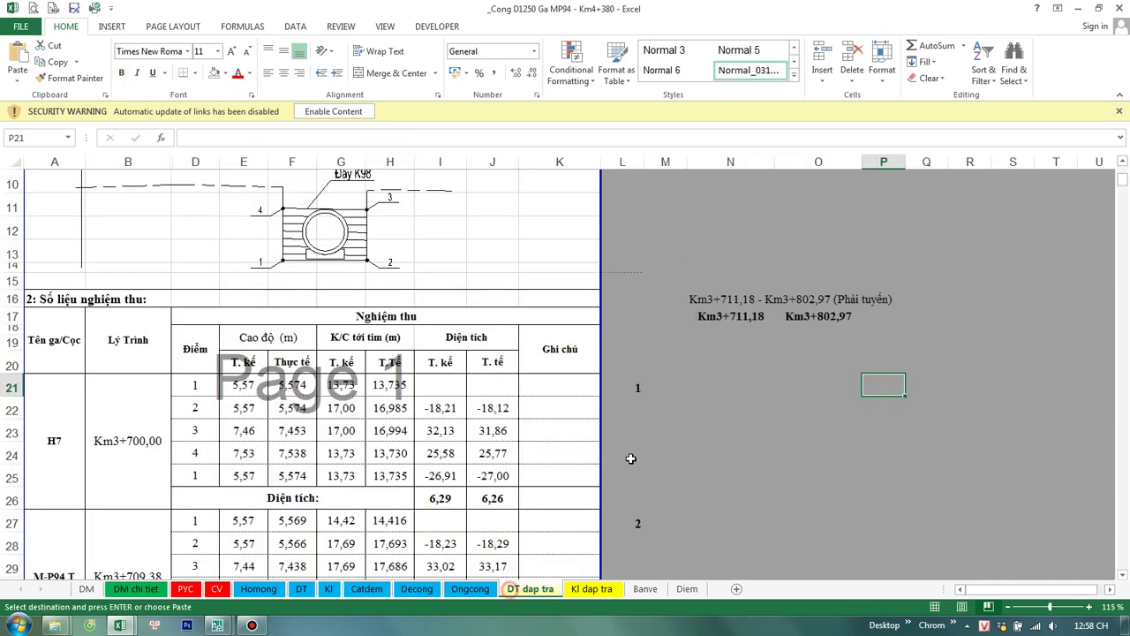
{"action": "scroll", "coordinate": [742, 352], "scroll_direction": "down", "scroll_amount": 1}
{"action": "left_click", "coordinate": [747, 294]}
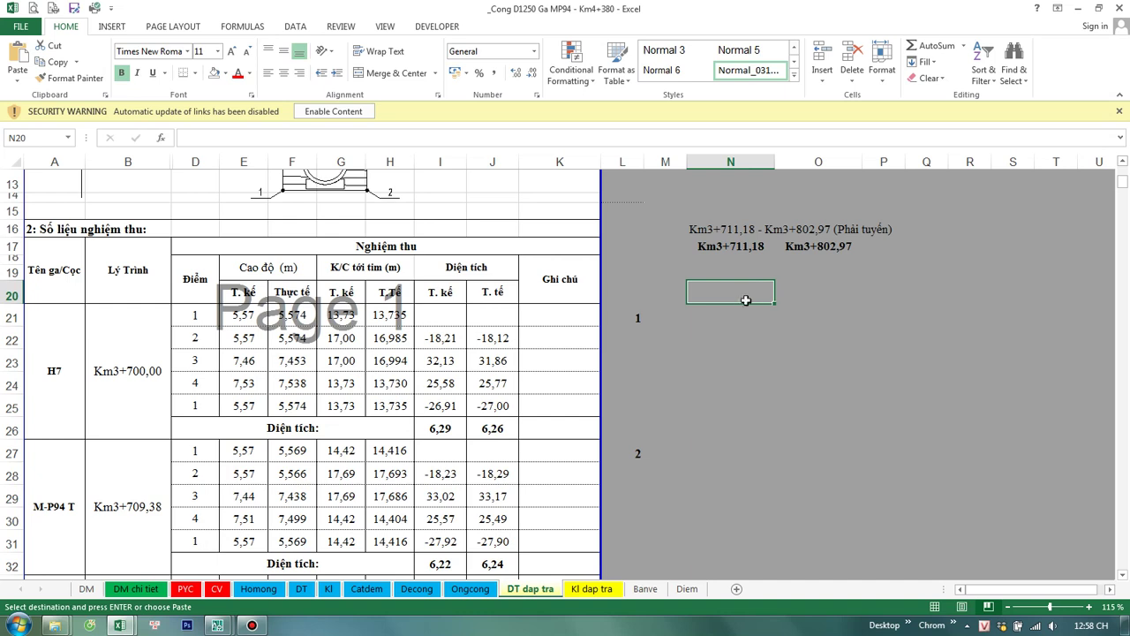
Step: Rewrite N21's pasted formula as =IFERROR(IF(AND(B21>=N17;B21<=O17);1;0);0)
{"action": "double_click", "coordinate": [744, 314]}
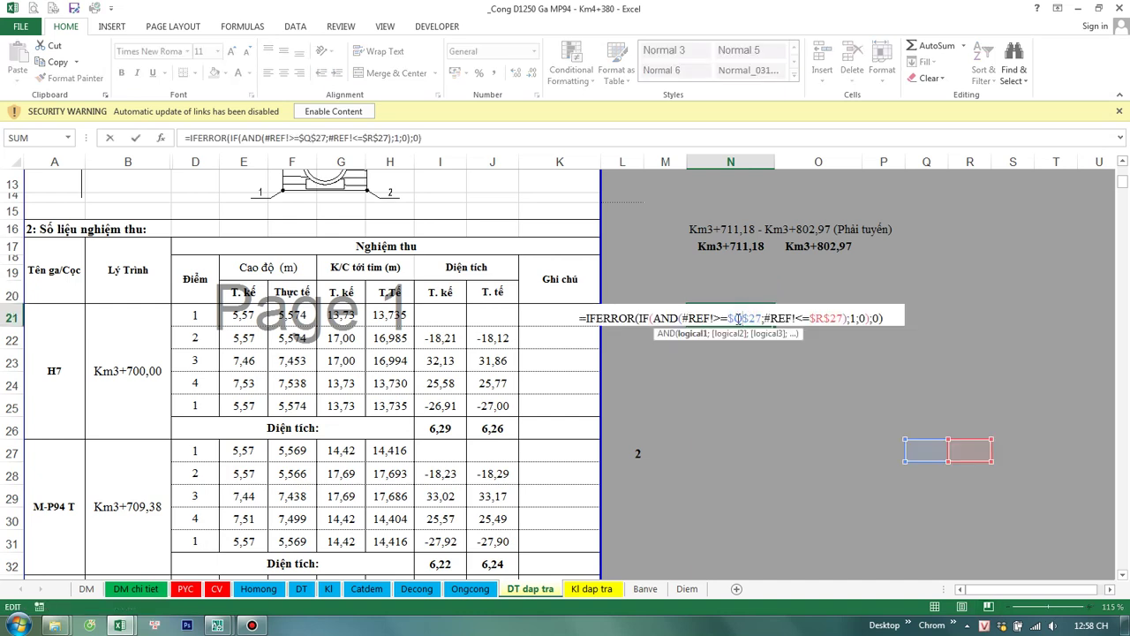
{"action": "double_click", "coordinate": [738, 318]}
{"action": "left_click", "coordinate": [718, 247]}
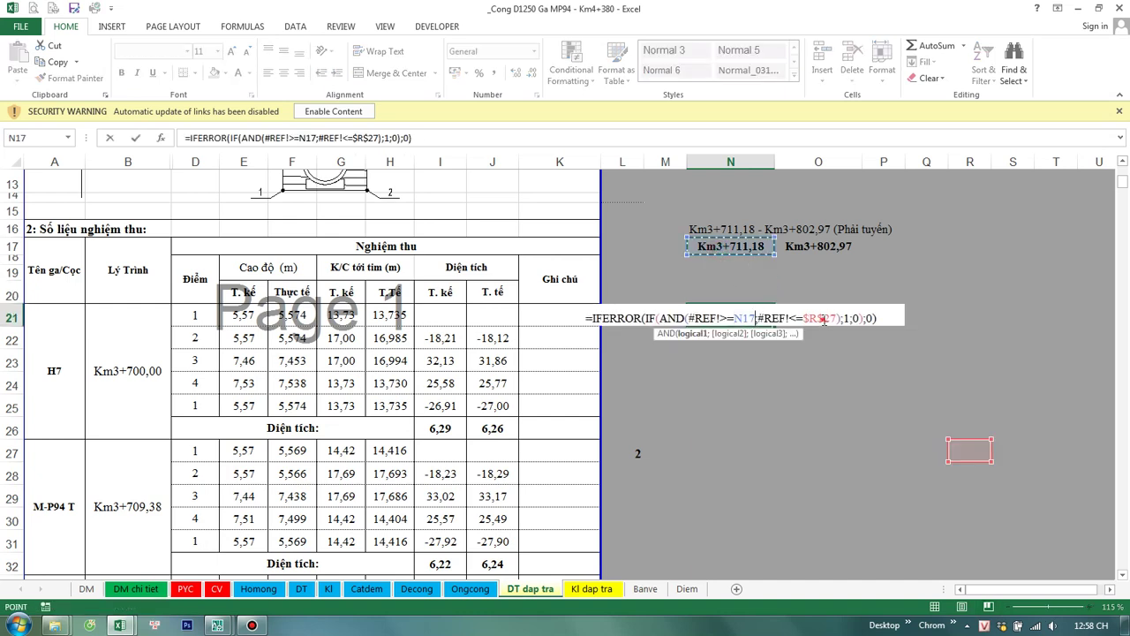
{"action": "double_click", "coordinate": [824, 319]}
{"action": "left_click", "coordinate": [796, 250]}
{"action": "double_click", "coordinate": [708, 318]}
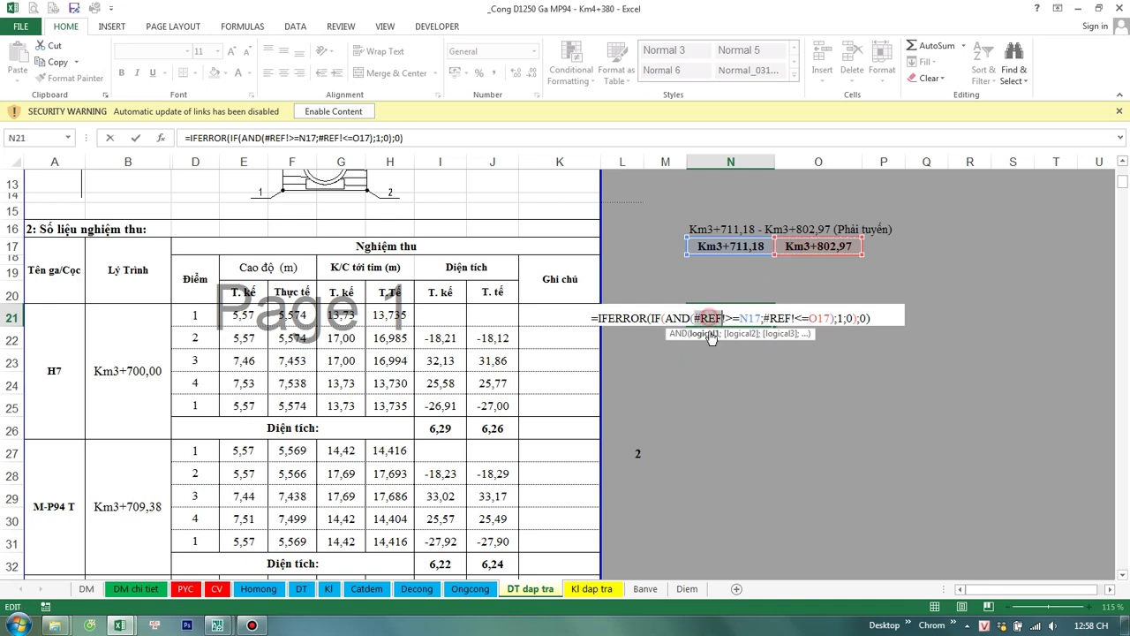
{"action": "key", "text": "Delete"}
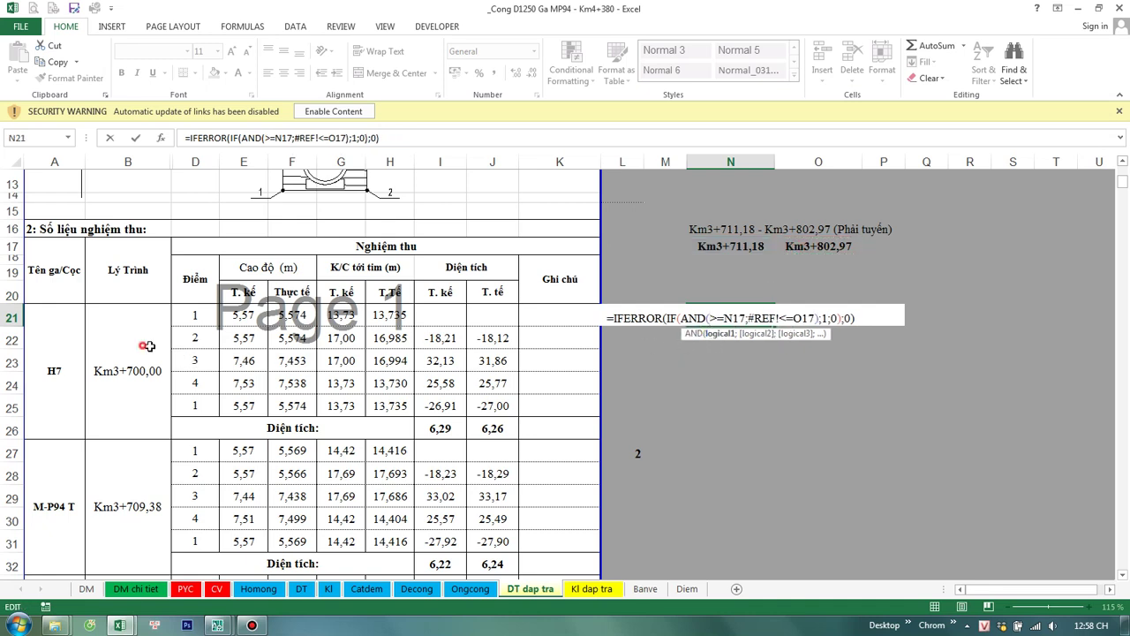
{"action": "left_click", "coordinate": [147, 346]}
{"action": "double_click", "coordinate": [786, 318]}
{"action": "key", "text": "Delete"}
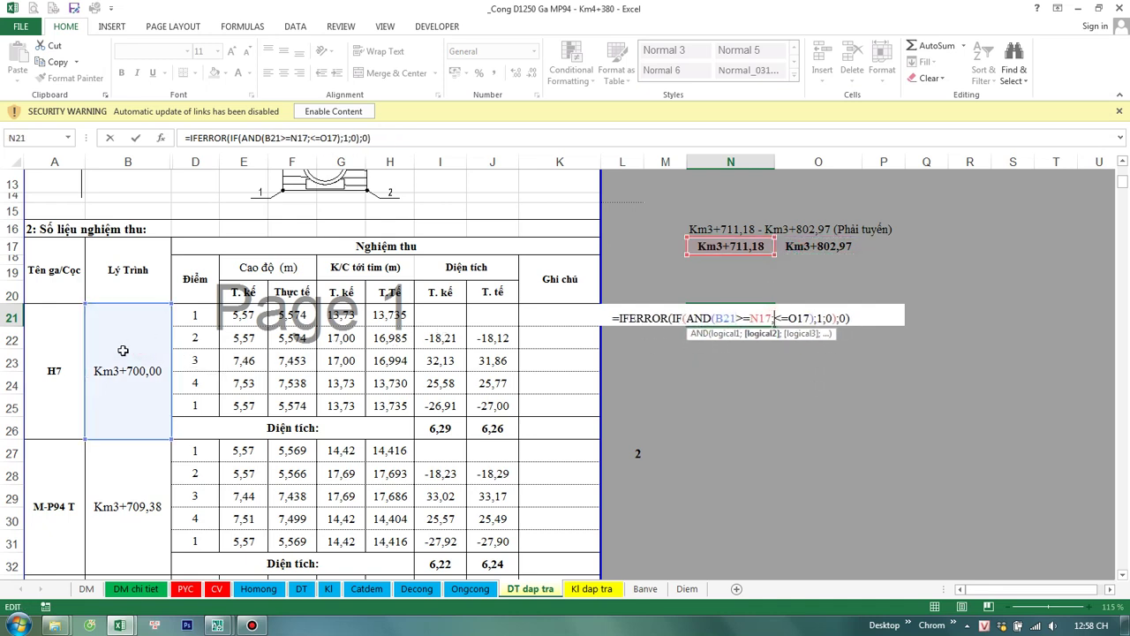
{"action": "left_click", "coordinate": [123, 351]}
{"action": "key", "text": "Return"}
Step: Link each of N22 through N26 to the flag cell directly above it
{"action": "left_click", "coordinate": [731, 330]}
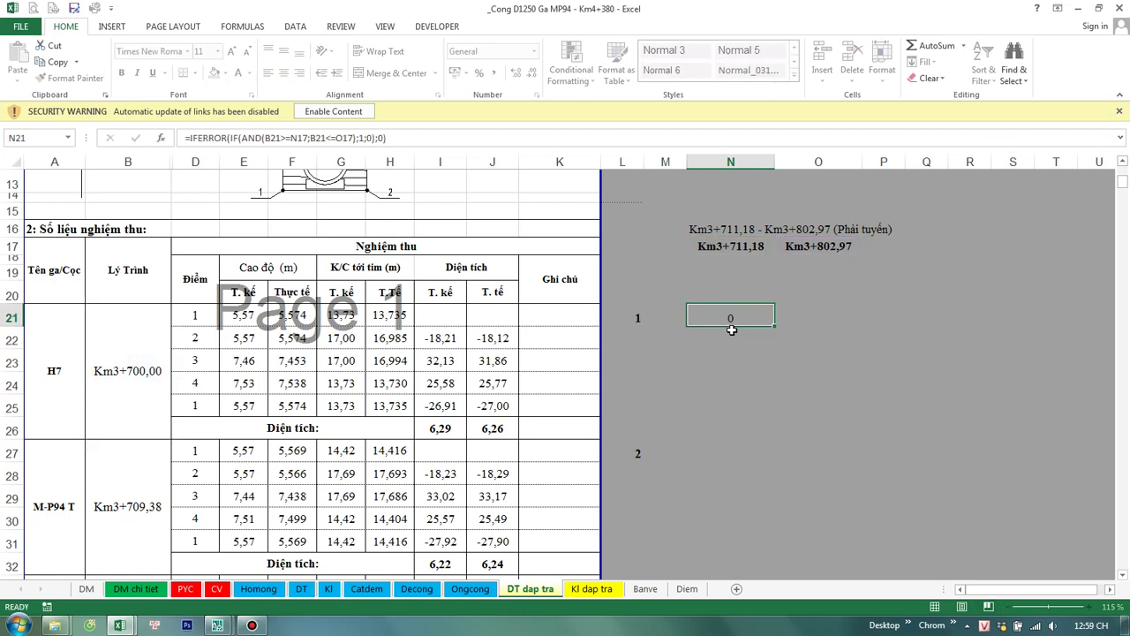
{"action": "left_click", "coordinate": [731, 333]}
{"action": "type", "text": "="}
{"action": "left_click", "coordinate": [726, 320]}
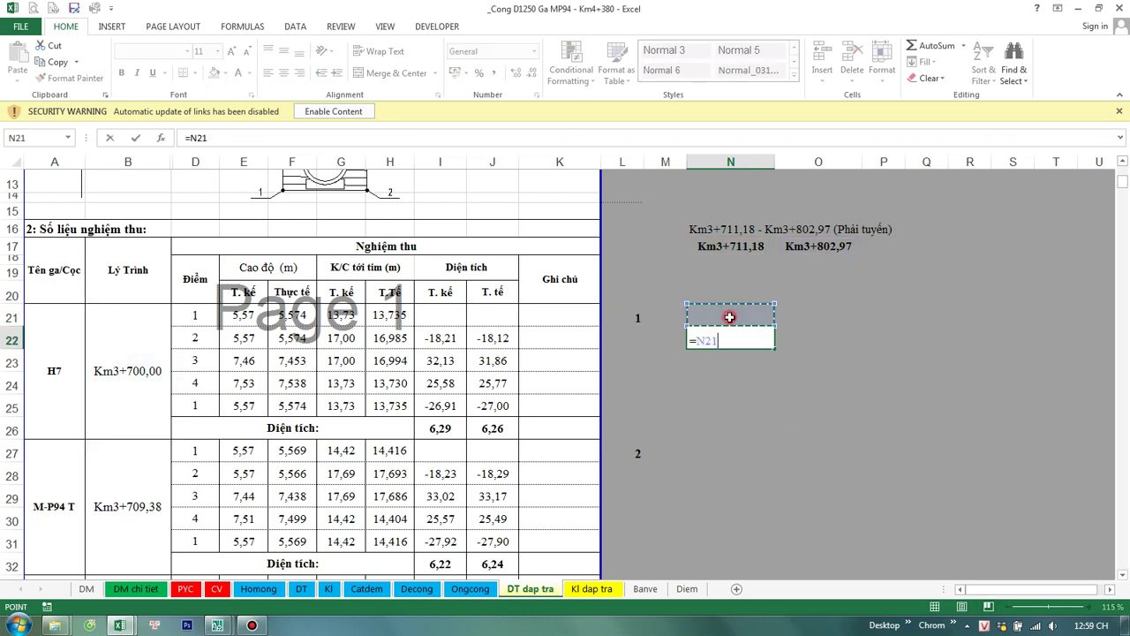
{"action": "key", "text": "Return"}
{"action": "type", "text": "="}
{"action": "left_click", "coordinate": [756, 340]}
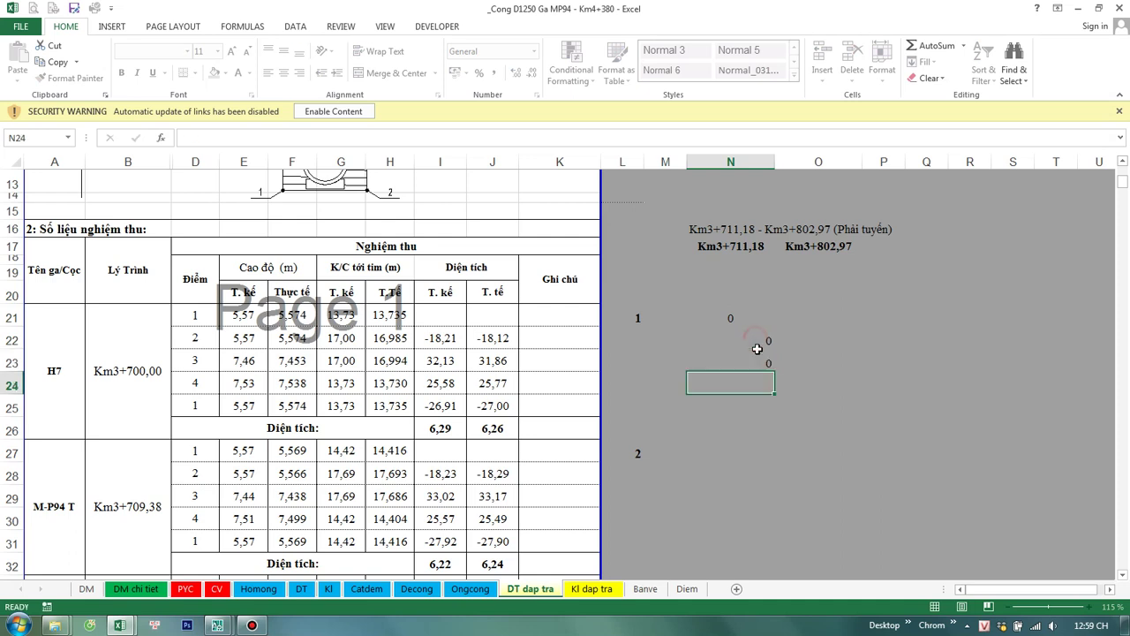
{"action": "key", "text": "Return"}
{"action": "type", "text": "="}
{"action": "left_click", "coordinate": [757, 362]}
{"action": "key", "text": "Return"}
{"action": "type", "text": "="}
{"action": "left_click", "coordinate": [757, 387]}
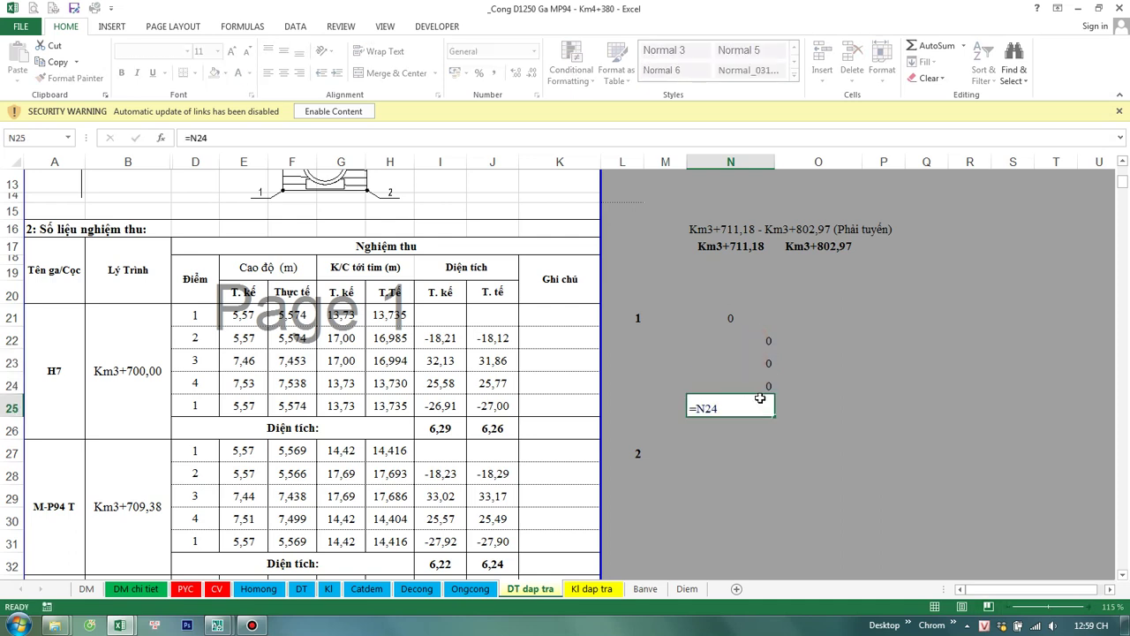
{"action": "key", "text": "Return"}
{"action": "type", "text": "="}
{"action": "left_click", "coordinate": [755, 405]}
{"action": "key", "text": "Return"}
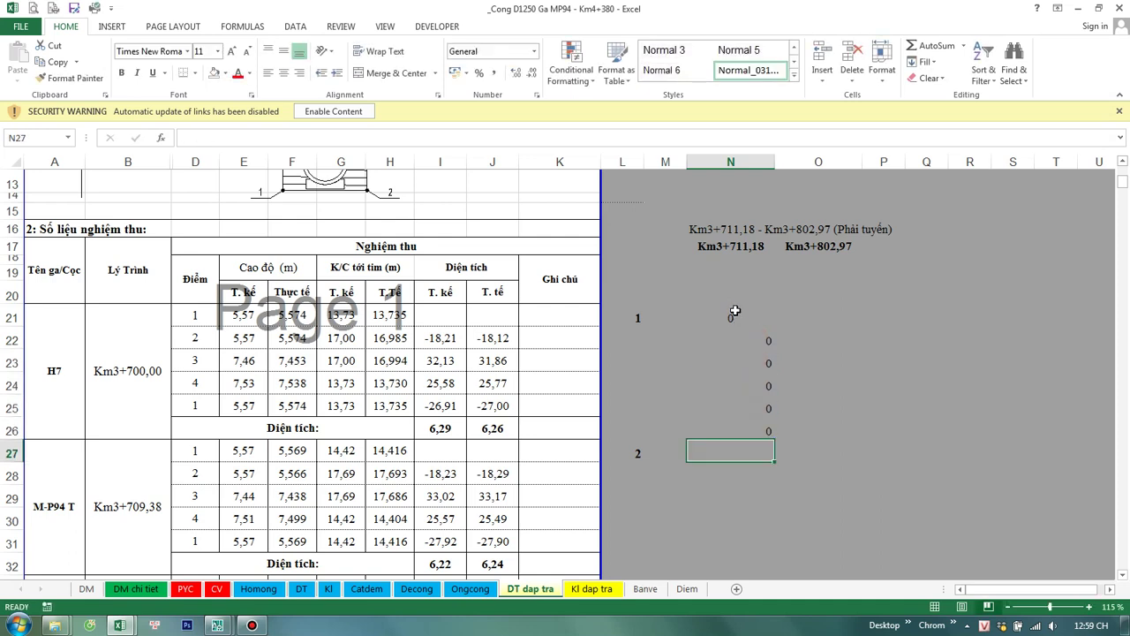
Step: Centre the flags in N21:N26 and fill the flag formulas down column N to row 504
{"action": "left_click_drag", "start_coordinate": [734, 316], "coordinate": [734, 434]}
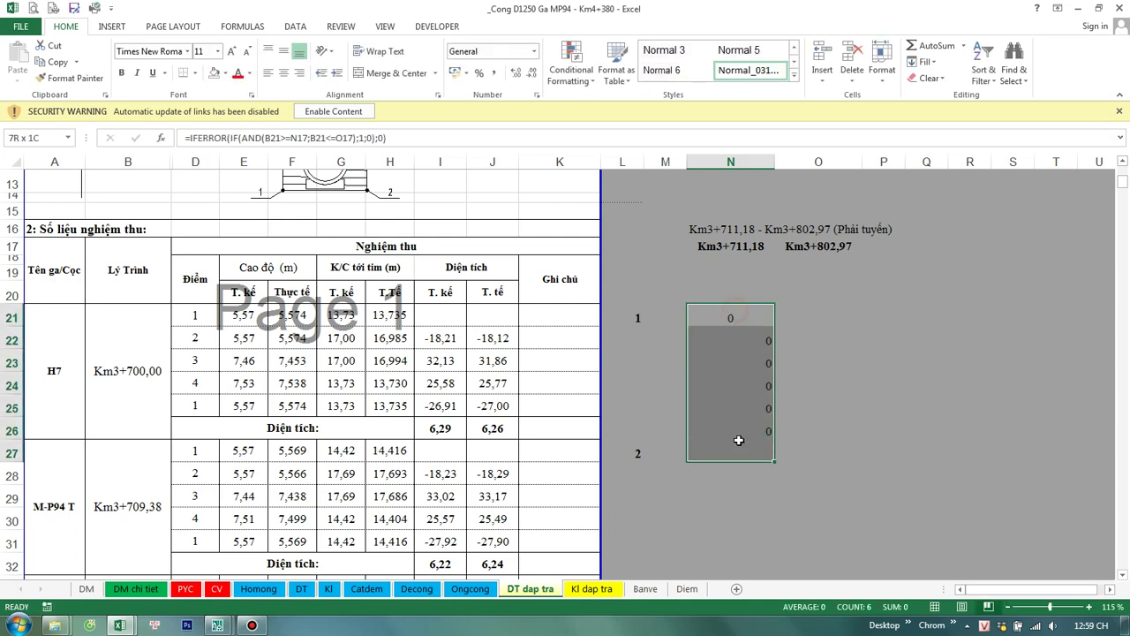
{"action": "left_click", "coordinate": [288, 70]}
{"action": "left_click", "coordinate": [830, 361]}
{"action": "mouse_move", "coordinate": [731, 317]}
{"action": "left_mouse_down"}
{"action": "mouse_move", "coordinate": [733, 433]}
{"action": "mouse_move", "coordinate": [765, 632]}
{"action": "mouse_move", "coordinate": [794, 371]}
{"action": "left_mouse_up"}
{"action": "scroll", "coordinate": [784, 420], "scroll_direction": "up", "scroll_amount": 2}
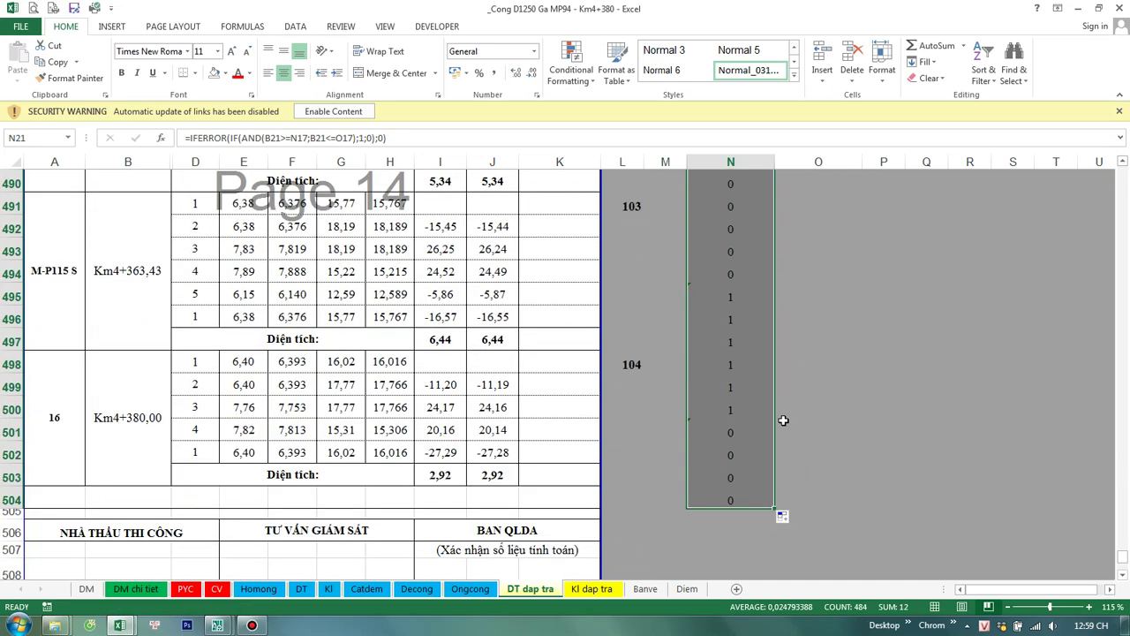
Step: Lock the bounds in N21's flag formula to $N$17 and $O$17
{"action": "double_click", "coordinate": [732, 296]}
{"action": "key", "text": "Escape"}
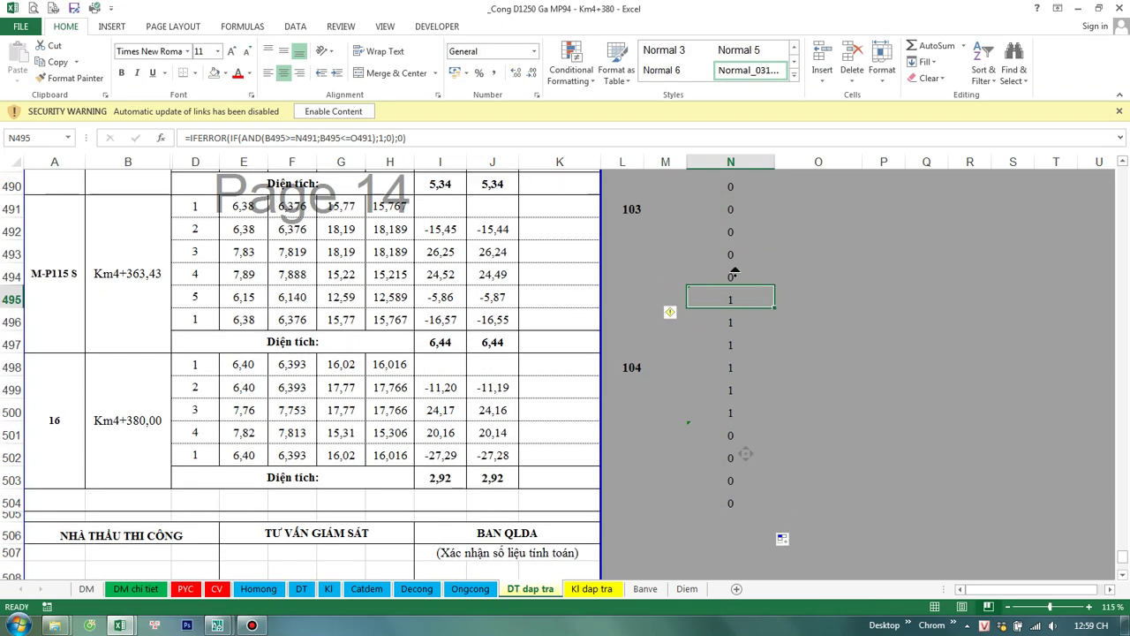
{"action": "scroll", "coordinate": [737, 353], "scroll_direction": "up", "scroll_amount": 20}
{"action": "scroll", "coordinate": [754, 397], "scroll_direction": "up", "scroll_amount": 3}
{"action": "scroll", "coordinate": [754, 398], "scroll_direction": "up", "scroll_amount": 1}
{"action": "scroll", "coordinate": [749, 257], "scroll_direction": "up", "scroll_amount": 20}
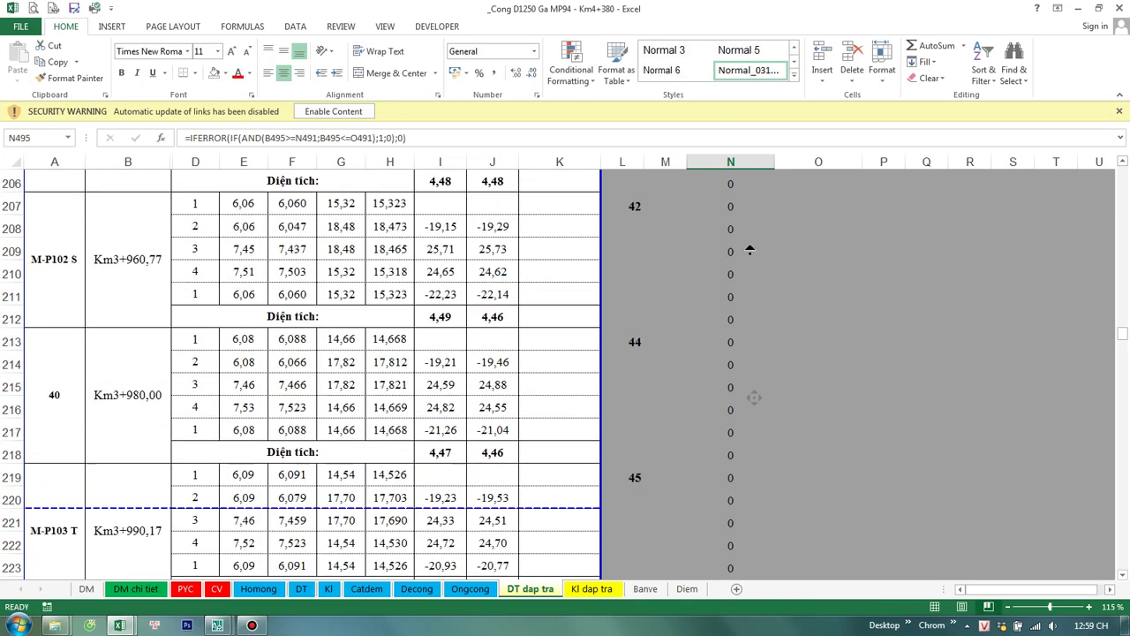
{"action": "scroll", "coordinate": [749, 257], "scroll_direction": "up", "scroll_amount": 20}
{"action": "scroll", "coordinate": [744, 217], "scroll_direction": "up", "scroll_amount": 20}
{"action": "scroll", "coordinate": [767, 378], "scroll_direction": "down", "scroll_amount": 3}
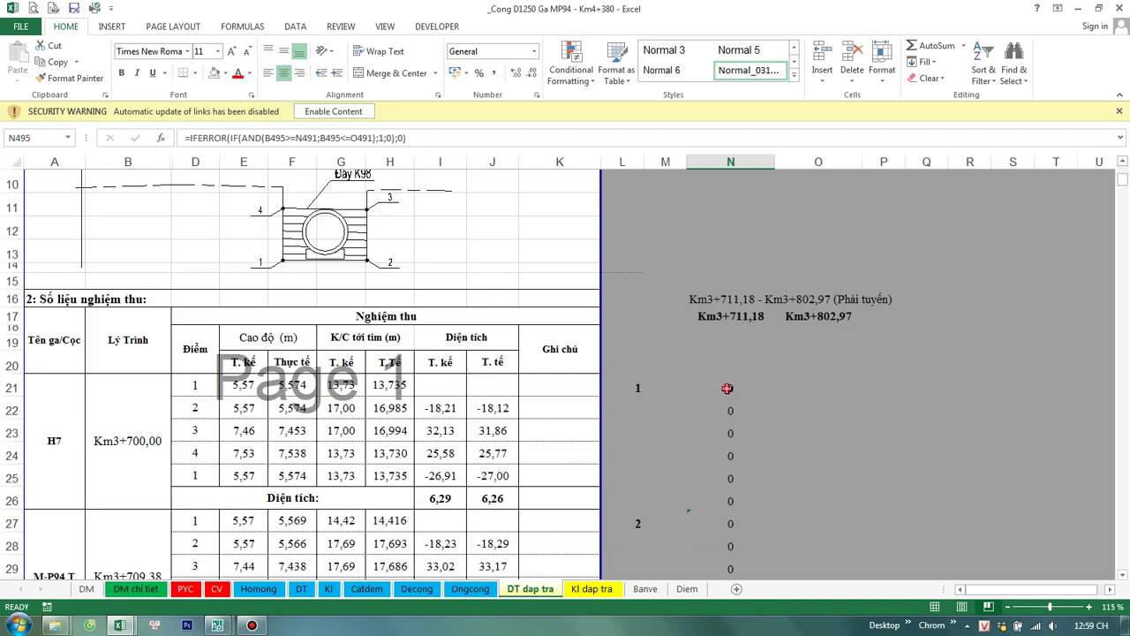
{"action": "double_click", "coordinate": [726, 389]}
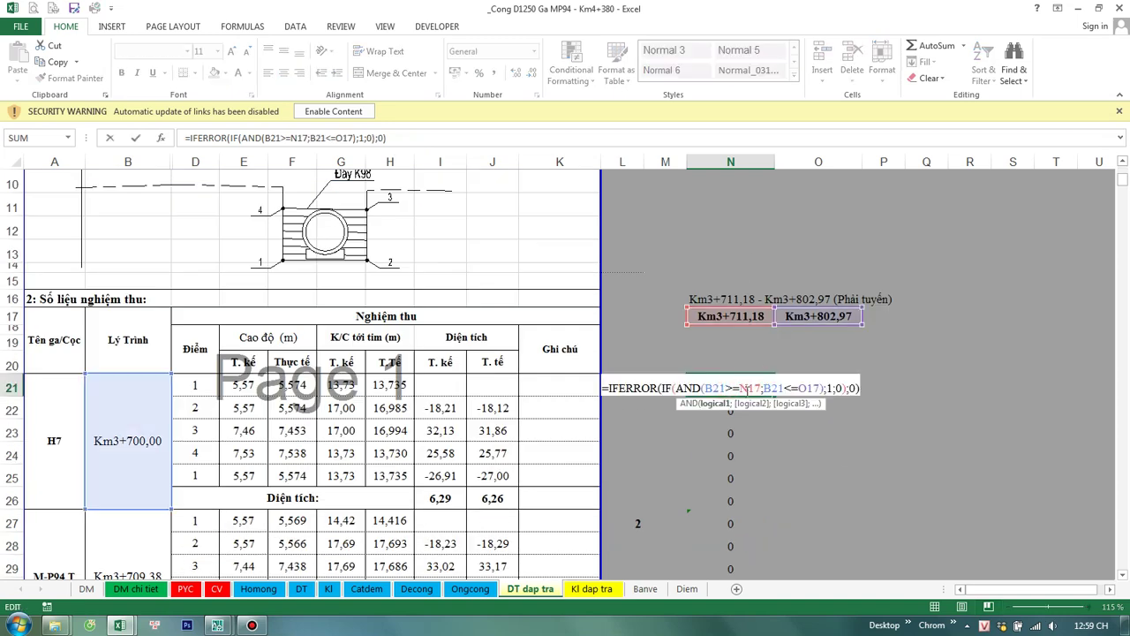
{"action": "key", "text": "F4"}
{"action": "key", "text": "F4"}
{"action": "key", "text": "Return"}
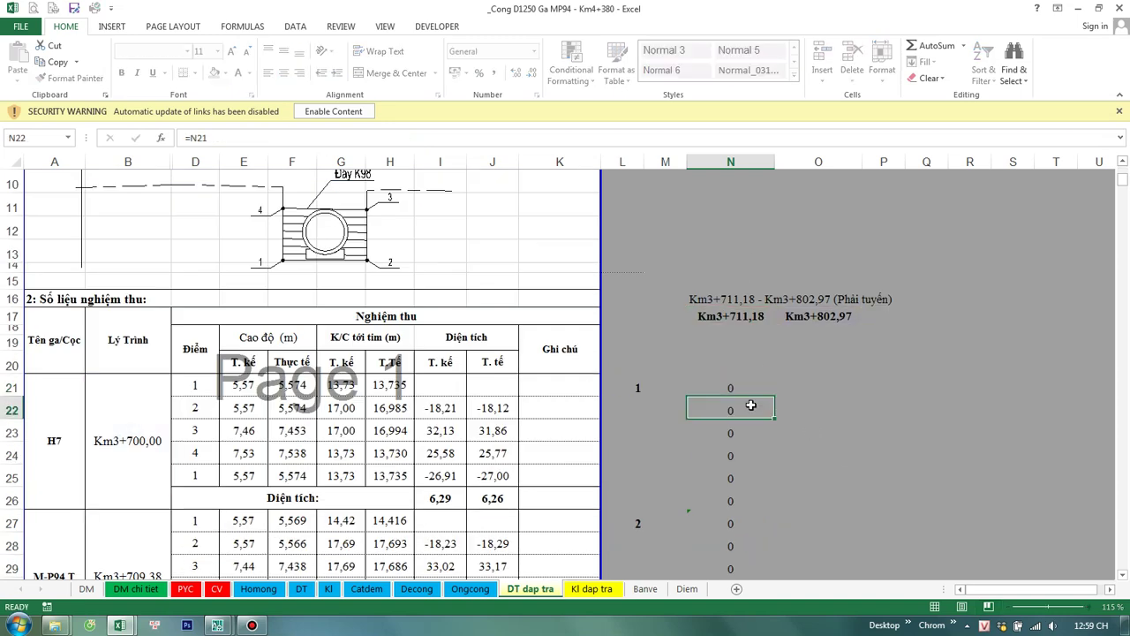
Step: Fill the corrected flag formula down the whole of column N
{"action": "left_click", "coordinate": [732, 388]}
{"action": "left_click_drag", "start_coordinate": [722, 434], "coordinate": [772, 497]}
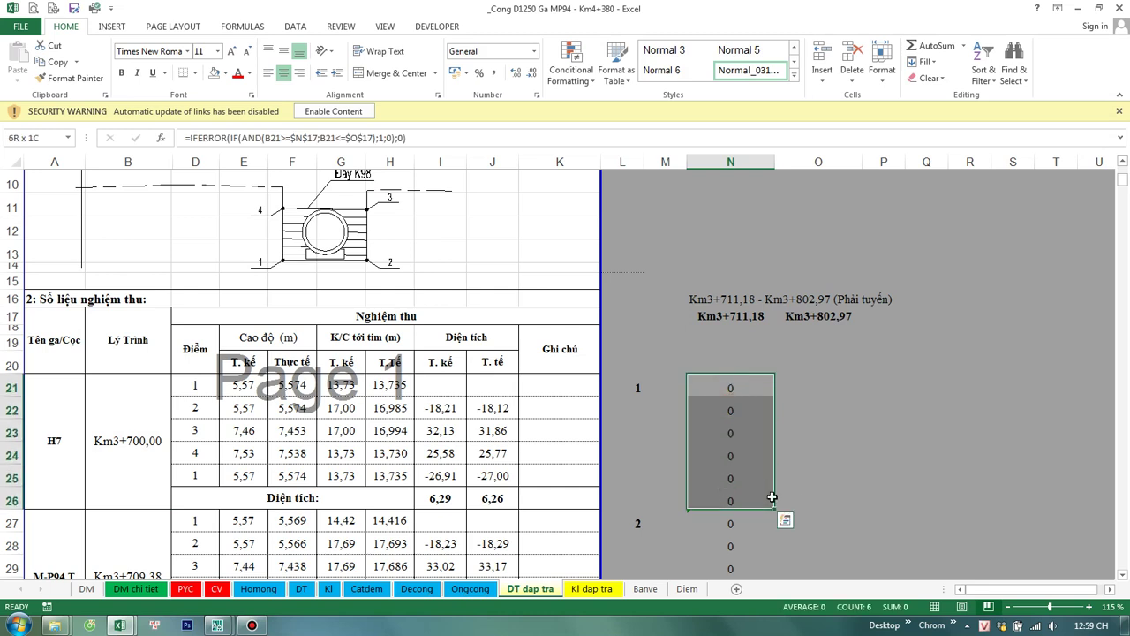
{"action": "double_click", "coordinate": [776, 508]}
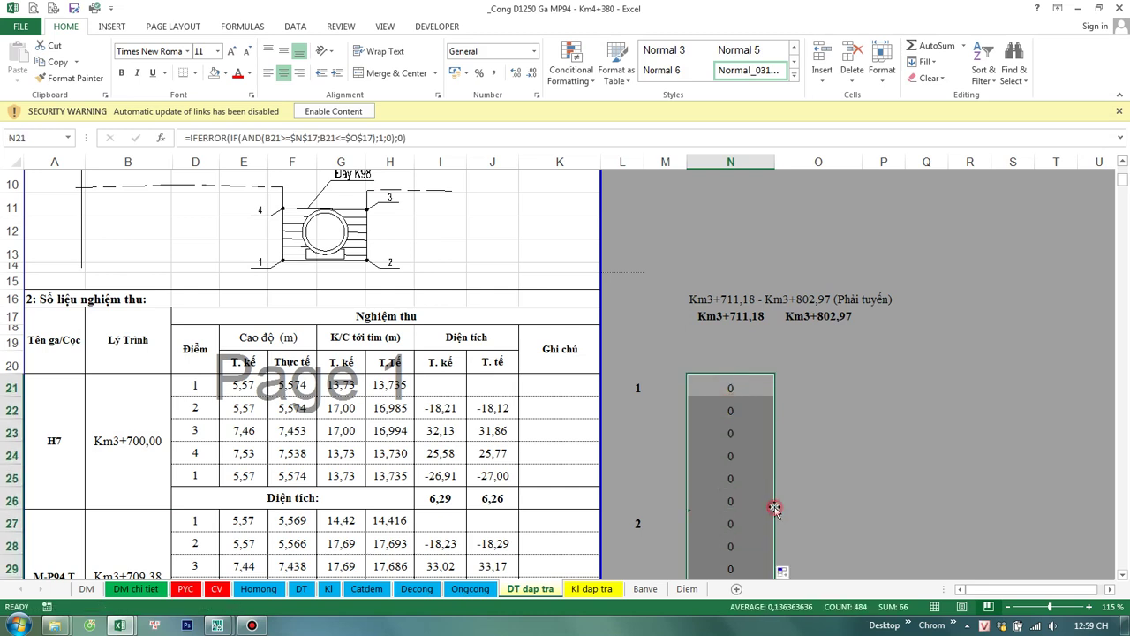
{"action": "left_click", "coordinate": [734, 363]}
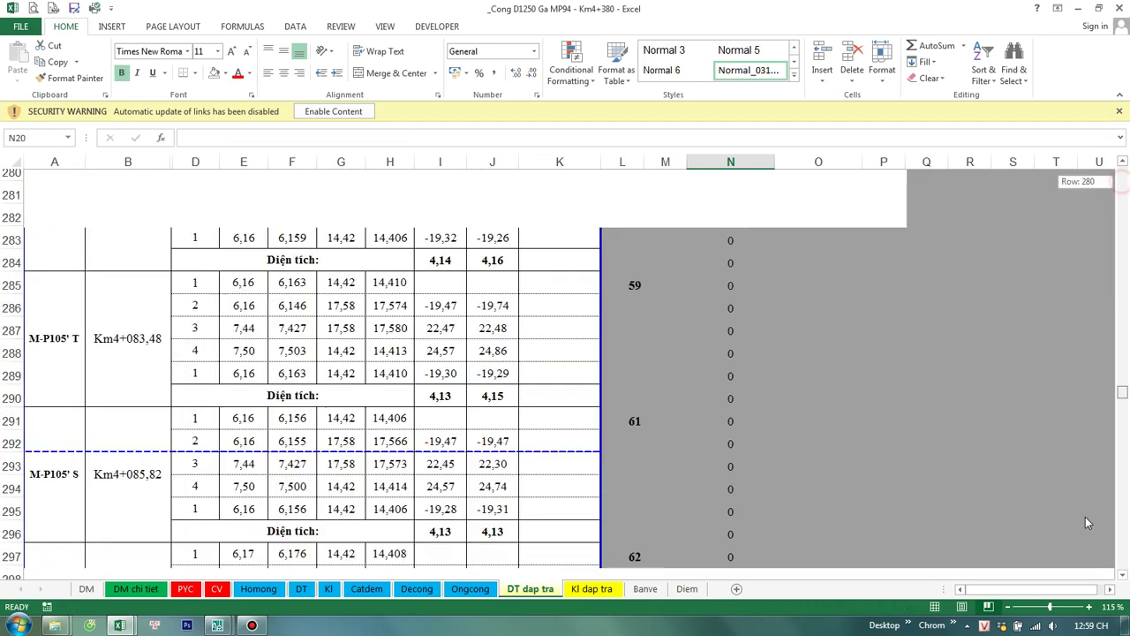
Step: Filter N20:N504 to show only rows flagged 1, excluding the 0s
{"action": "left_click_drag", "start_coordinate": [1123, 188], "coordinate": [1123, 424]}
{"action": "scroll", "coordinate": [822, 426], "scroll_direction": "down", "scroll_amount": 4}
{"action": "scroll", "coordinate": [747, 492], "scroll_direction": "down", "scroll_amount": 8}
{"action": "scroll", "coordinate": [735, 497], "scroll_direction": "down", "scroll_amount": 5}
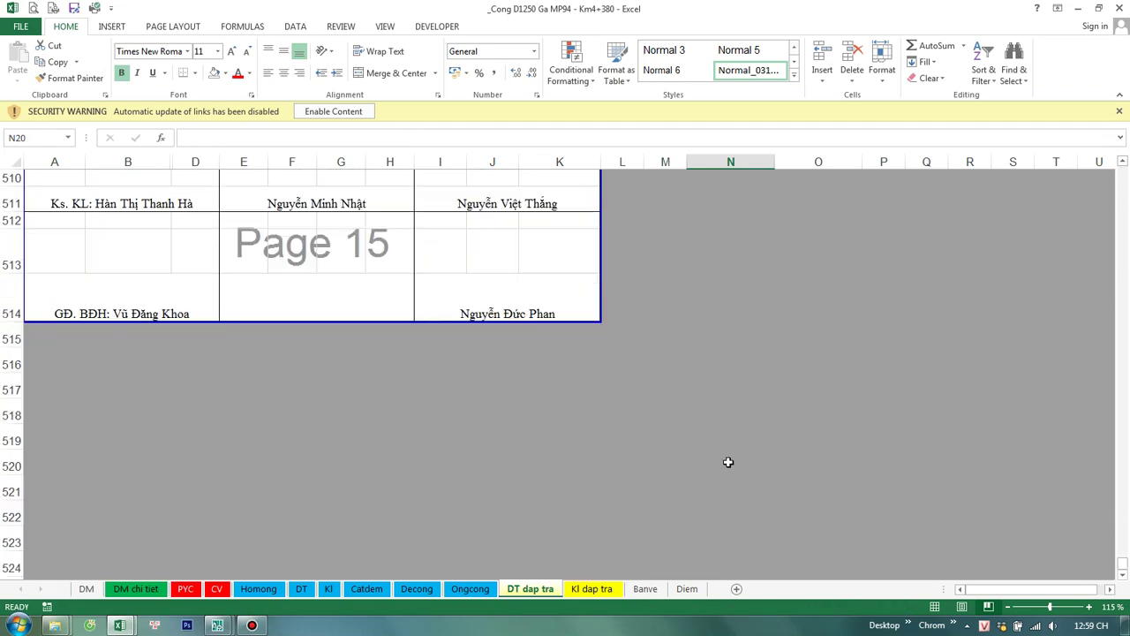
{"action": "scroll", "coordinate": [727, 459], "scroll_direction": "up", "scroll_amount": 4}
{"action": "left_click", "coordinate": [728, 318], "text": "shift"}
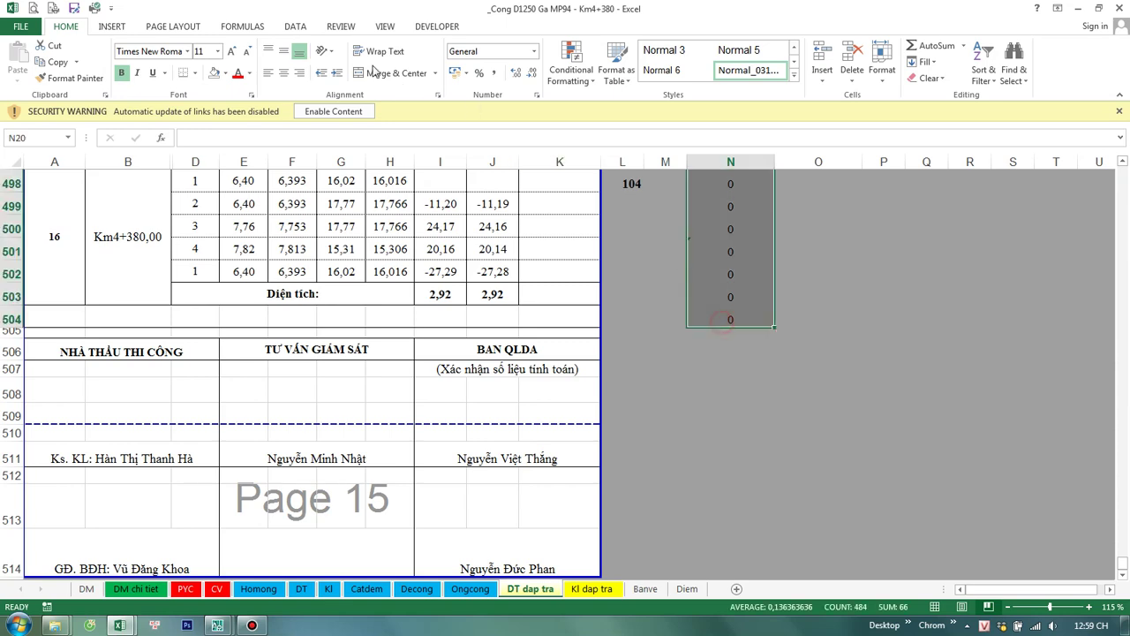
{"action": "left_click", "coordinate": [292, 27]}
{"action": "left_click", "coordinate": [373, 62]}
{"action": "scroll", "coordinate": [785, 289], "scroll_direction": "up", "scroll_amount": 2}
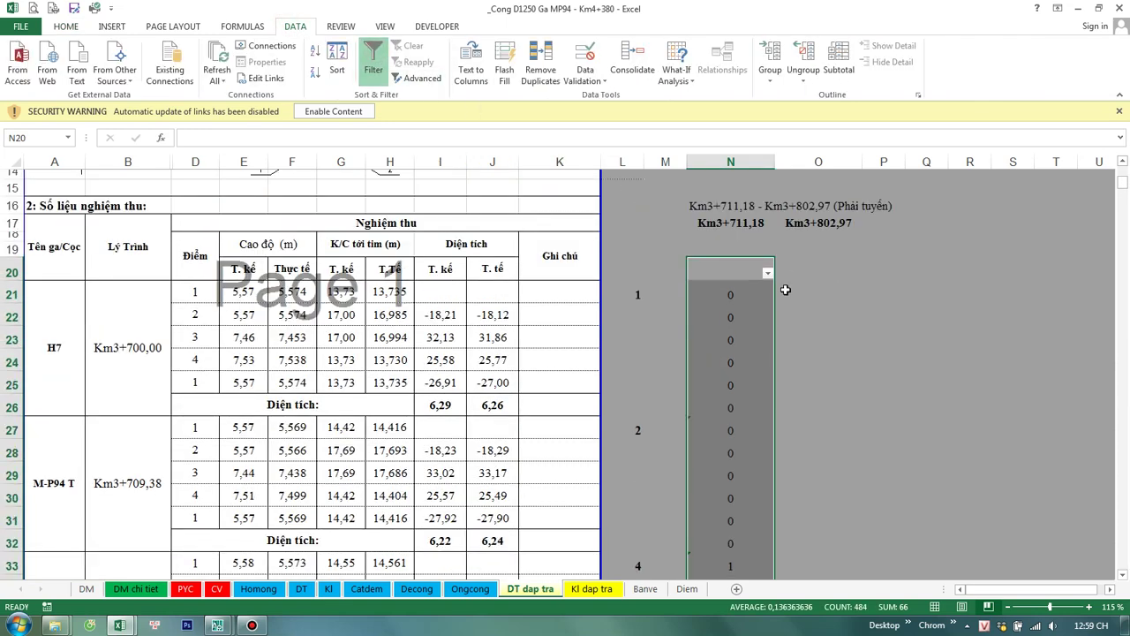
{"action": "left_click", "coordinate": [768, 272]}
{"action": "left_click", "coordinate": [804, 422]}
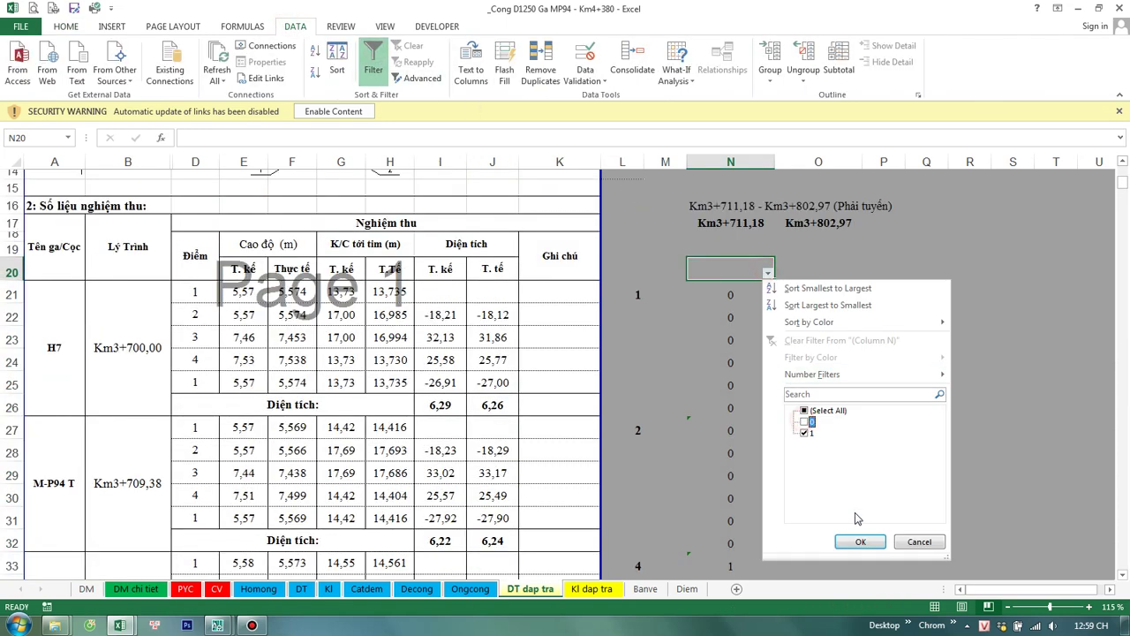
{"action": "left_click", "coordinate": [860, 542]}
Step: Check the chainages in B33, B39 and B93, save, and go to Kl dap tra
{"action": "left_click", "coordinate": [826, 411]}
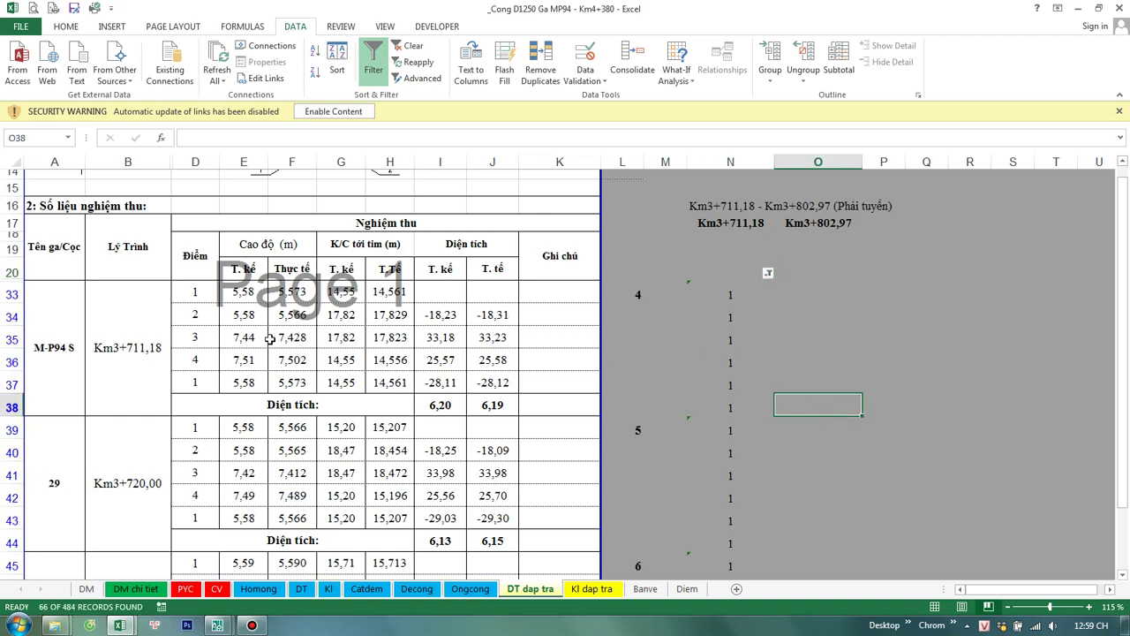
{"action": "left_click", "coordinate": [141, 362]}
{"action": "scroll", "coordinate": [137, 366], "scroll_direction": "down", "scroll_amount": 2}
{"action": "left_click", "coordinate": [135, 369]}
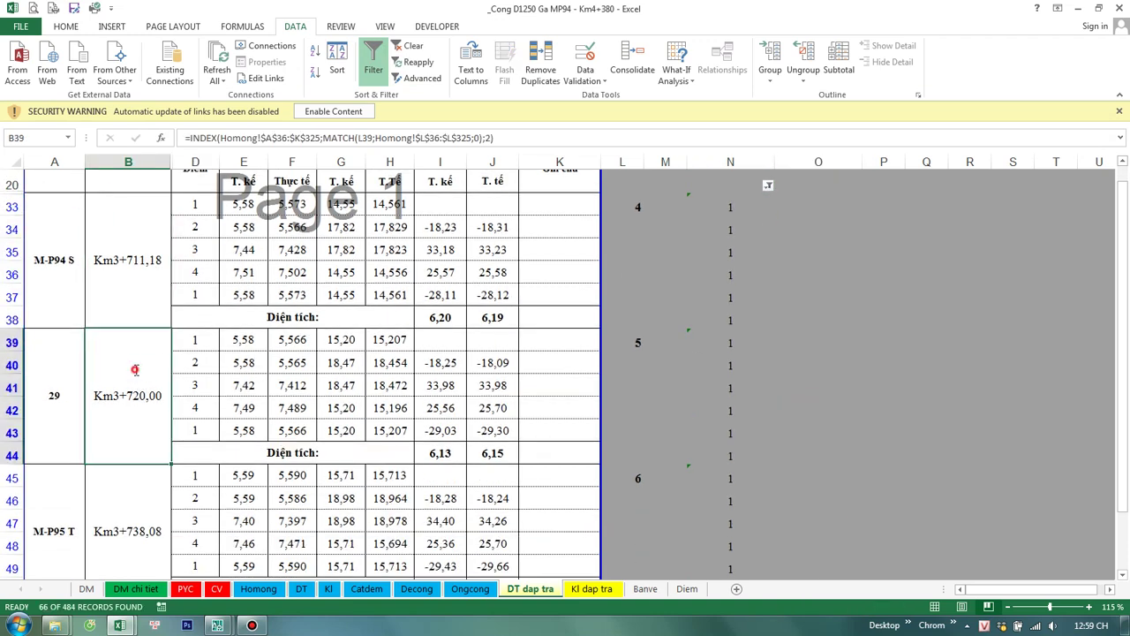
{"action": "left_click", "coordinate": [133, 265]}
{"action": "left_click", "coordinate": [133, 396]}
{"action": "scroll", "coordinate": [130, 411], "scroll_direction": "down", "scroll_amount": 1}
{"action": "scroll", "coordinate": [137, 419], "scroll_direction": "down", "scroll_amount": 5}
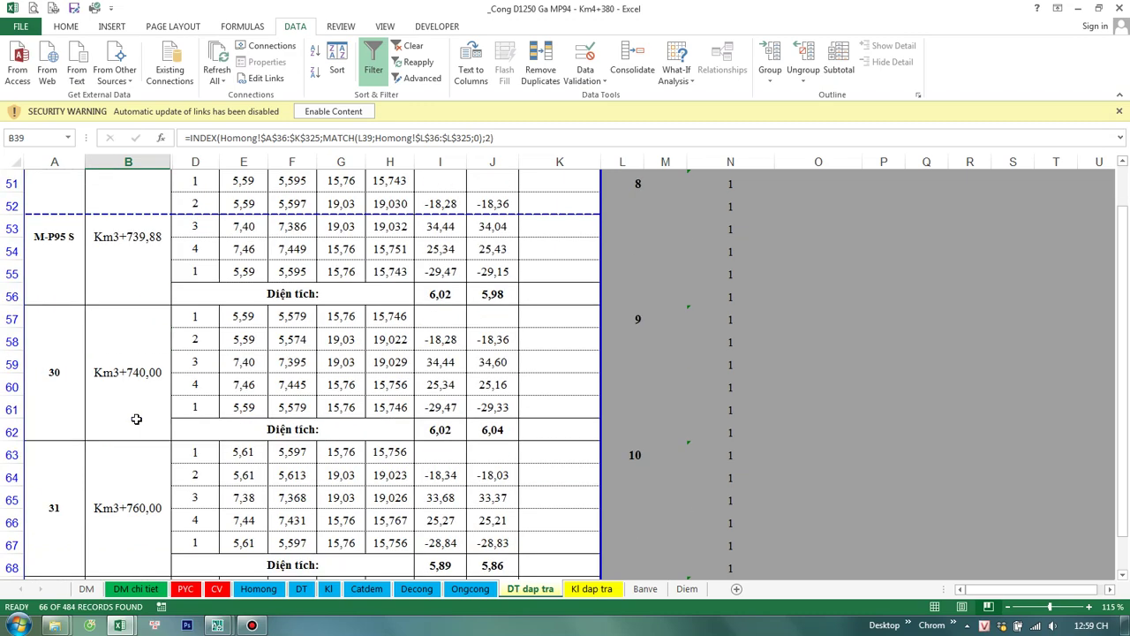
{"action": "scroll", "coordinate": [136, 419], "scroll_direction": "down", "scroll_amount": 5}
{"action": "scroll", "coordinate": [135, 419], "scroll_direction": "down", "scroll_amount": 7}
{"action": "scroll", "coordinate": [136, 419], "scroll_direction": "down", "scroll_amount": 4}
{"action": "scroll", "coordinate": [225, 364], "scroll_direction": "up", "scroll_amount": 2}
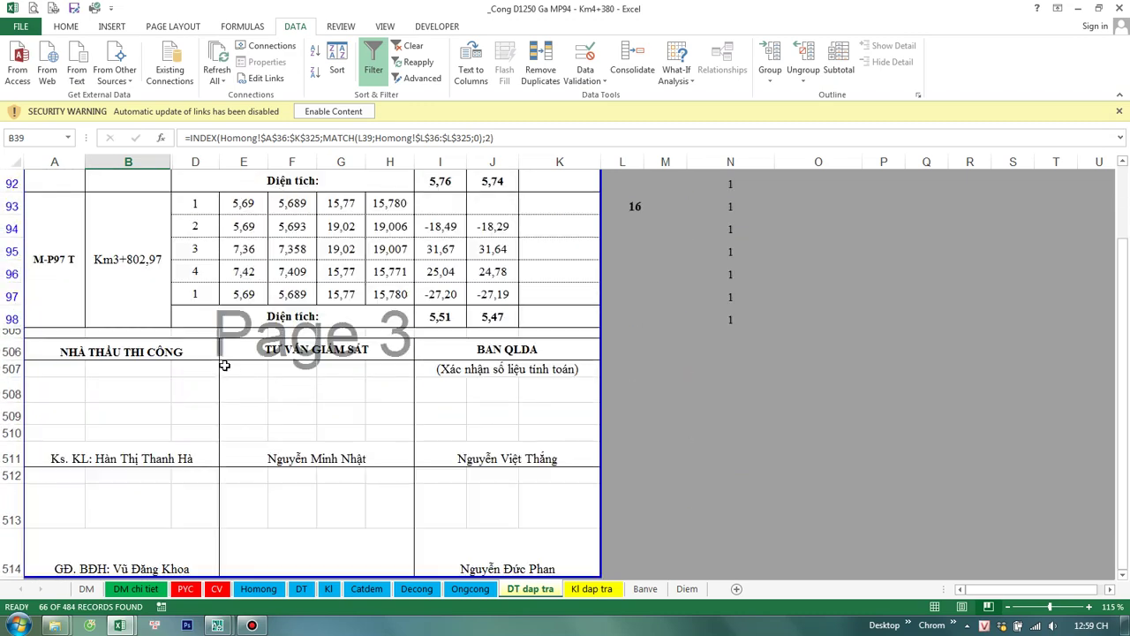
{"action": "double_click", "coordinate": [78, 288]}
{"action": "double_click", "coordinate": [136, 269]}
{"action": "key", "text": "Escape"}
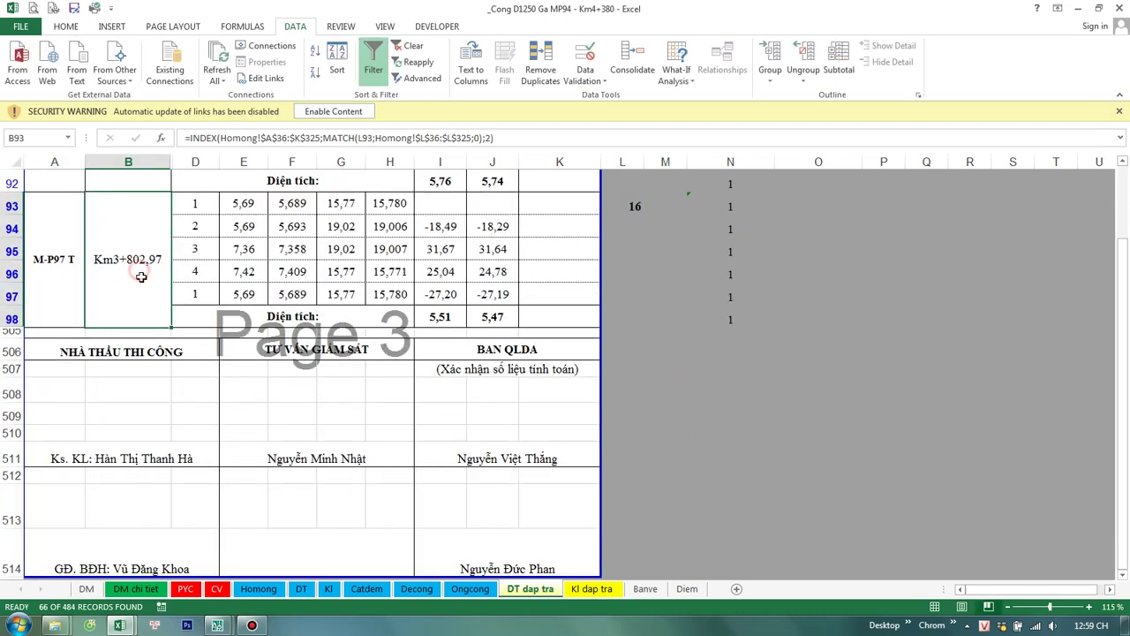
{"action": "key", "text": "ctrl+s"}
{"action": "left_click", "coordinate": [592, 588]}
Step: Link K8 to the range label in Kl!L7
{"action": "scroll", "coordinate": [740, 494], "scroll_direction": "up", "scroll_amount": 3}
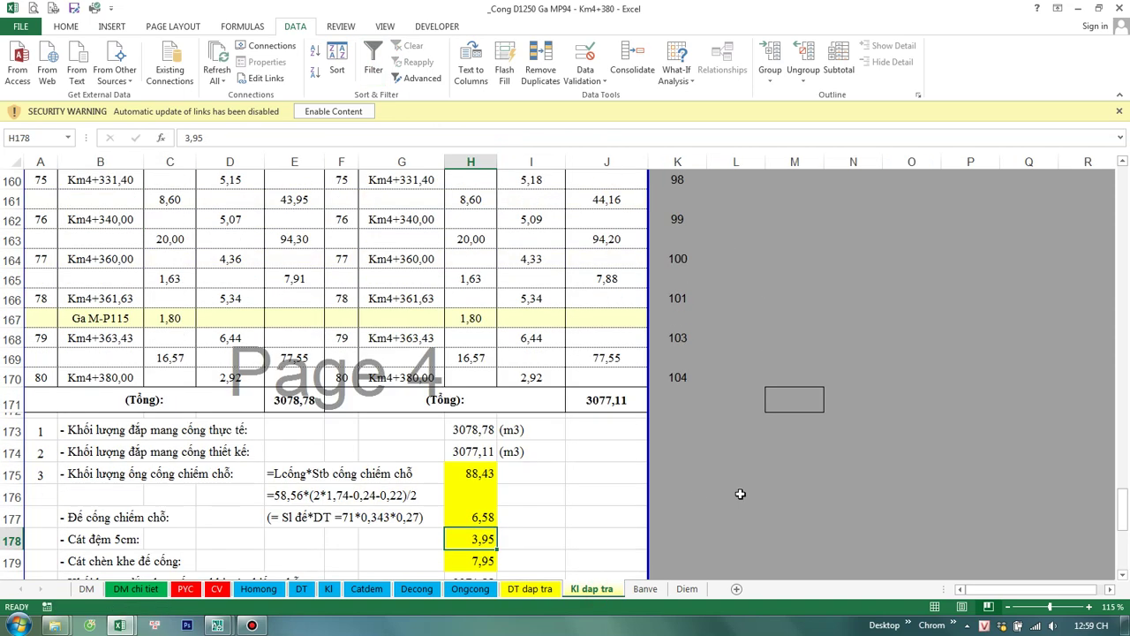
{"action": "key", "text": "ctrl+Home"}
{"action": "scroll", "coordinate": [733, 316], "scroll_direction": "down", "scroll_amount": 1}
{"action": "left_click", "coordinate": [731, 348]}
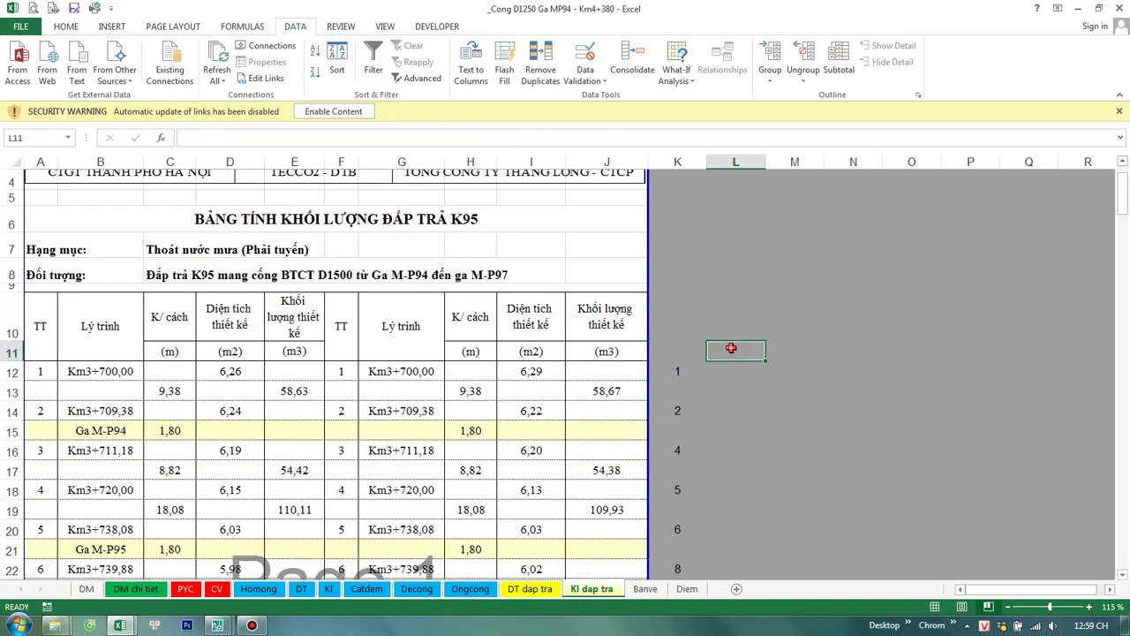
{"action": "left_click", "coordinate": [701, 267]}
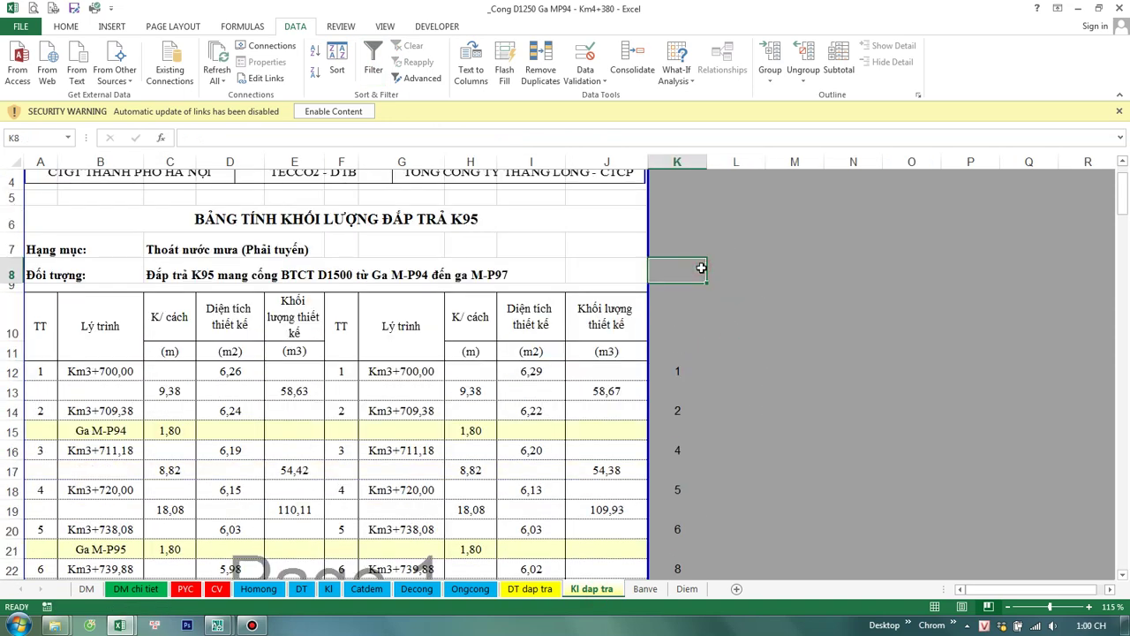
{"action": "type", "text": "="}
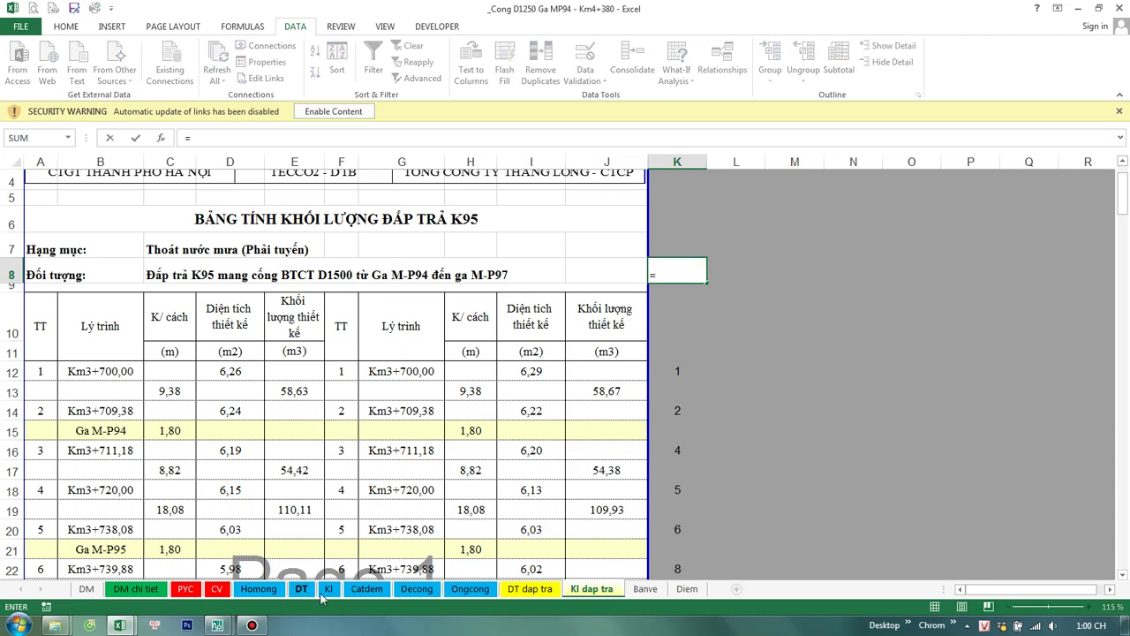
{"action": "left_click", "coordinate": [326, 589]}
{"action": "left_click", "coordinate": [733, 322]}
{"action": "key", "text": "Return"}
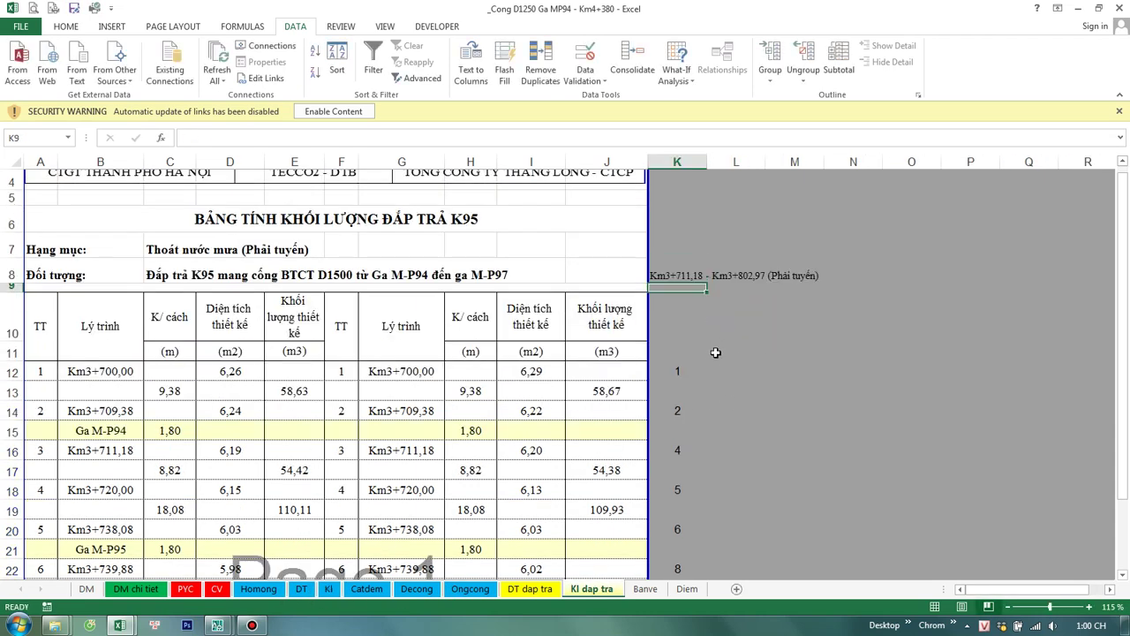
Step: Link L10 to the start chainage in Kl!L8 and begin M10's link to sheet Kl
{"action": "key", "text": "Down"}
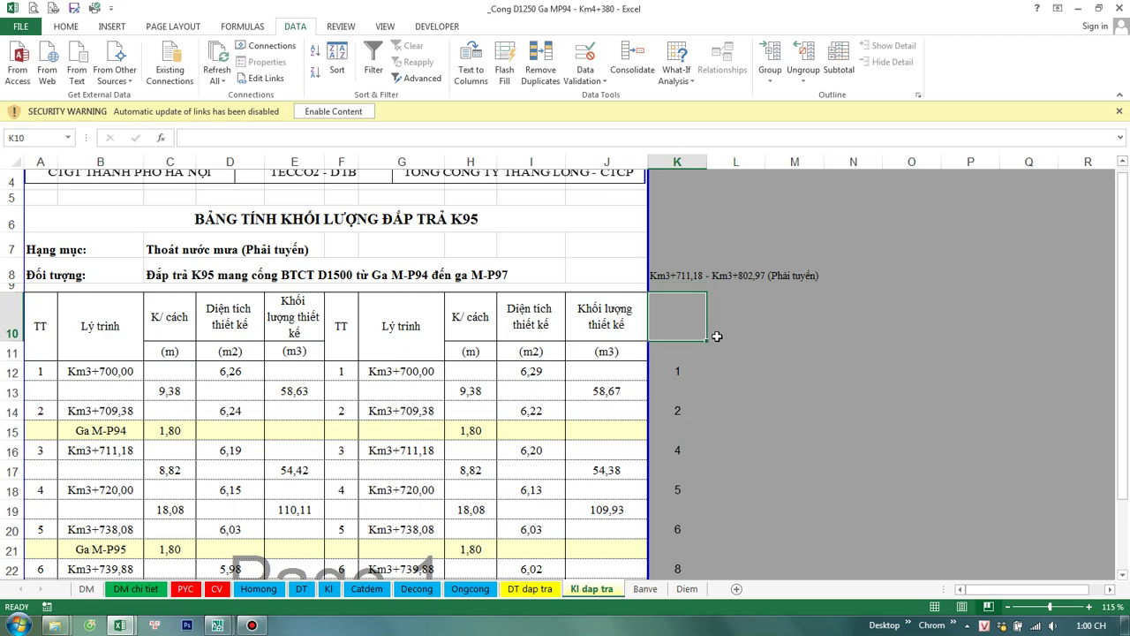
{"action": "type", "text": "="}
{"action": "left_click", "coordinate": [736, 321]}
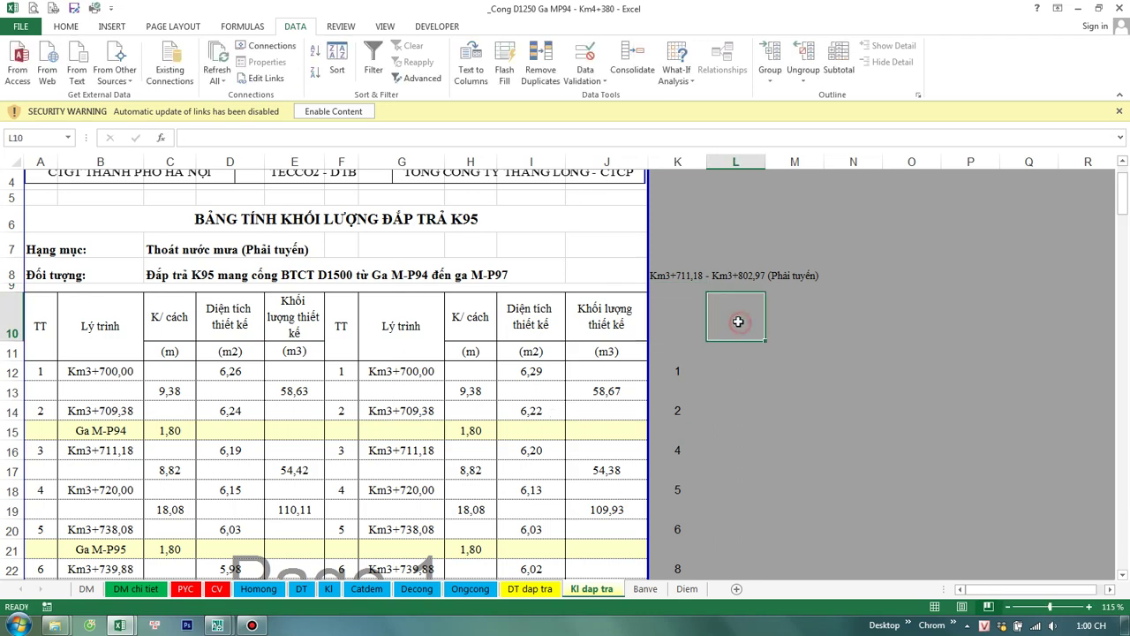
{"action": "type", "text": "="}
{"action": "left_click", "coordinate": [309, 590]}
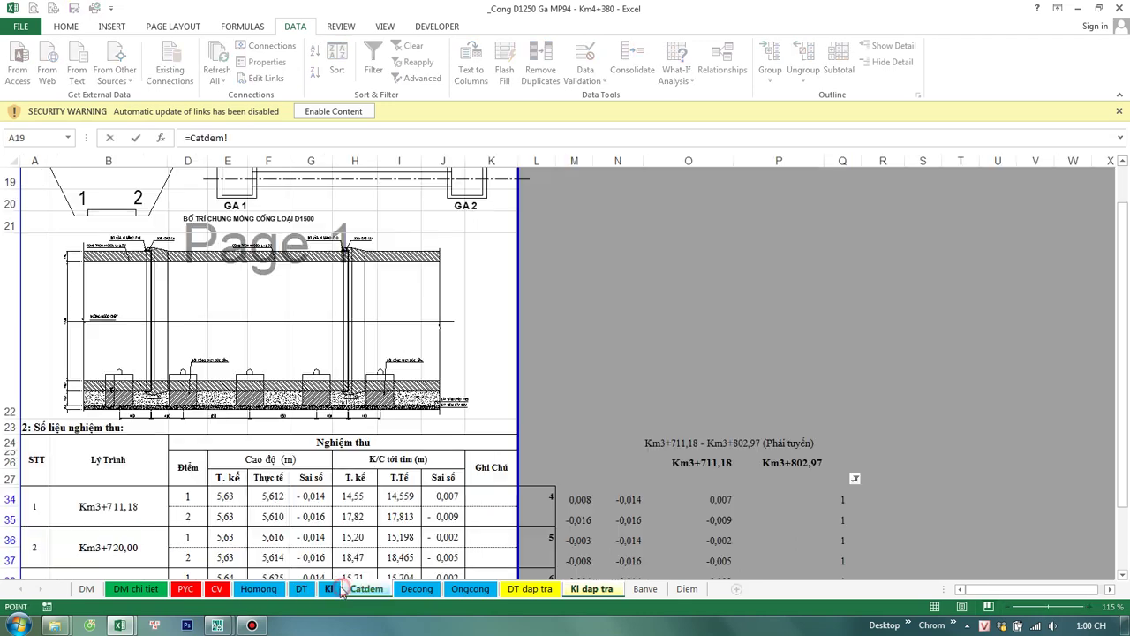
{"action": "left_click", "coordinate": [329, 589]}
{"action": "left_click", "coordinate": [723, 352]}
{"action": "key", "text": "Tab"}
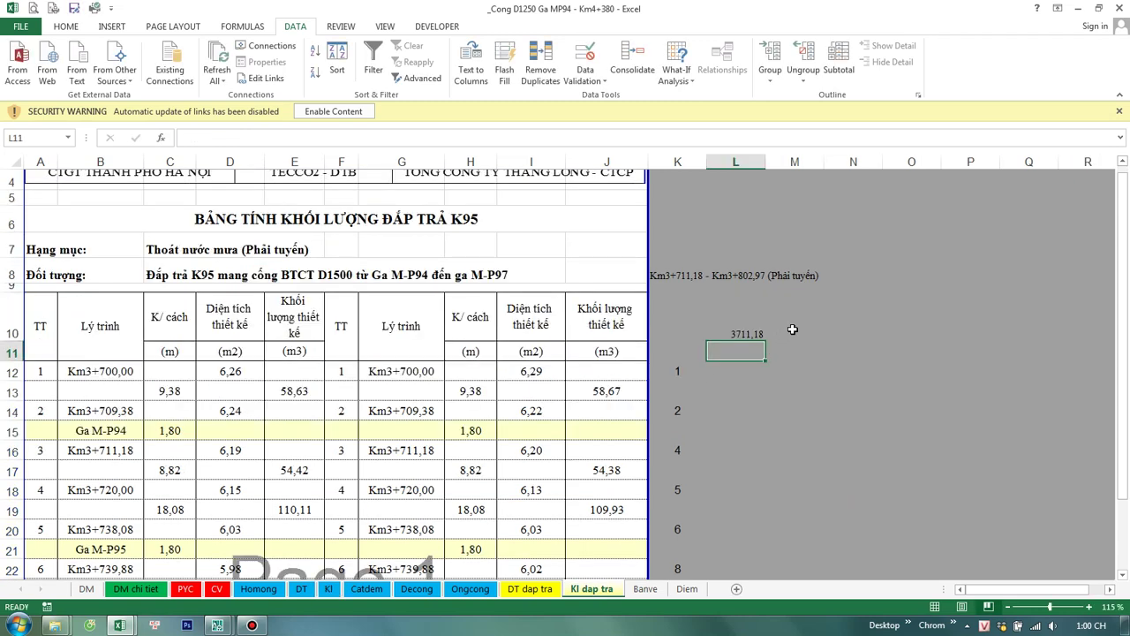
{"action": "type", "text": "="}
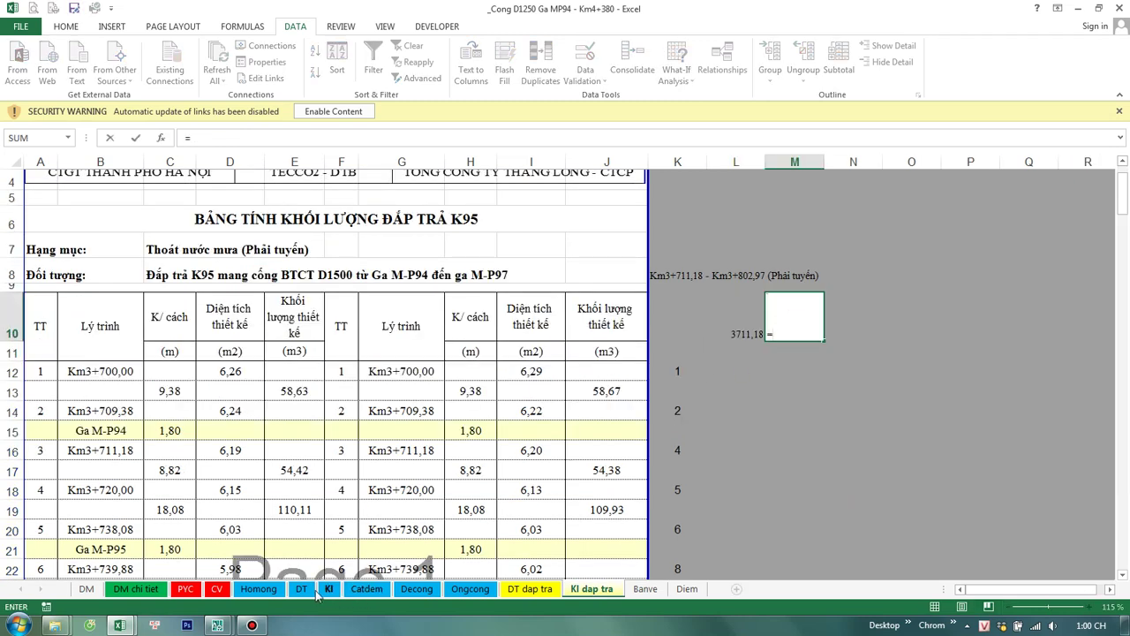
{"action": "left_click", "coordinate": [325, 590]}
Step: Link M10 to Kl!M8, then copy the M16:M17 range-flag formulas from sheet Kl
{"action": "left_click", "coordinate": [813, 346]}
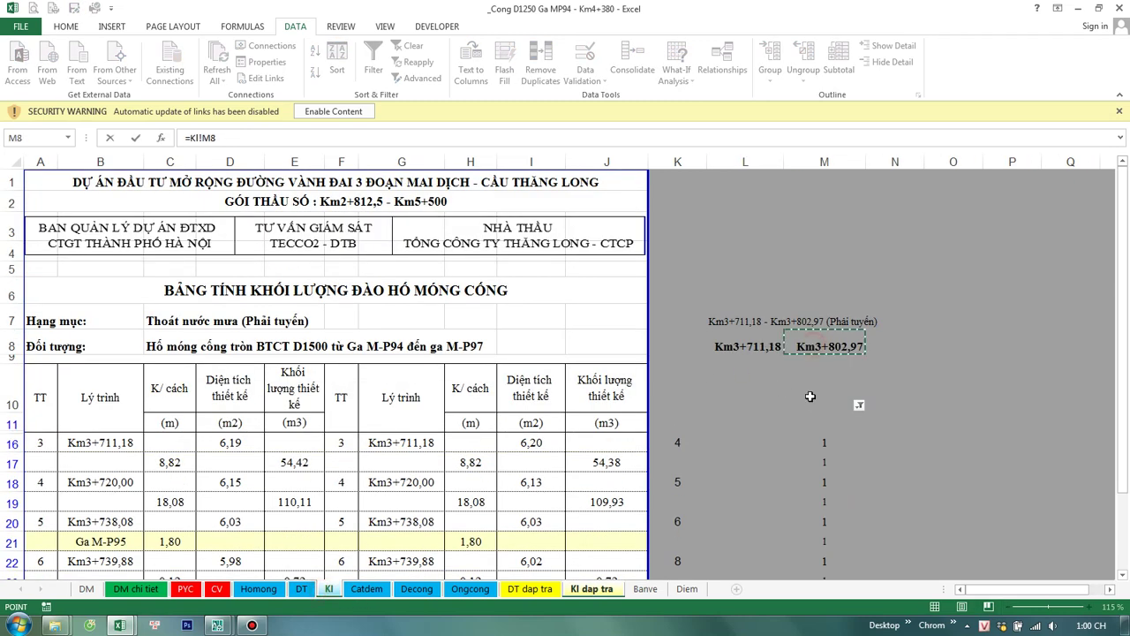
{"action": "key", "text": "Return"}
{"action": "left_click", "coordinate": [329, 590]}
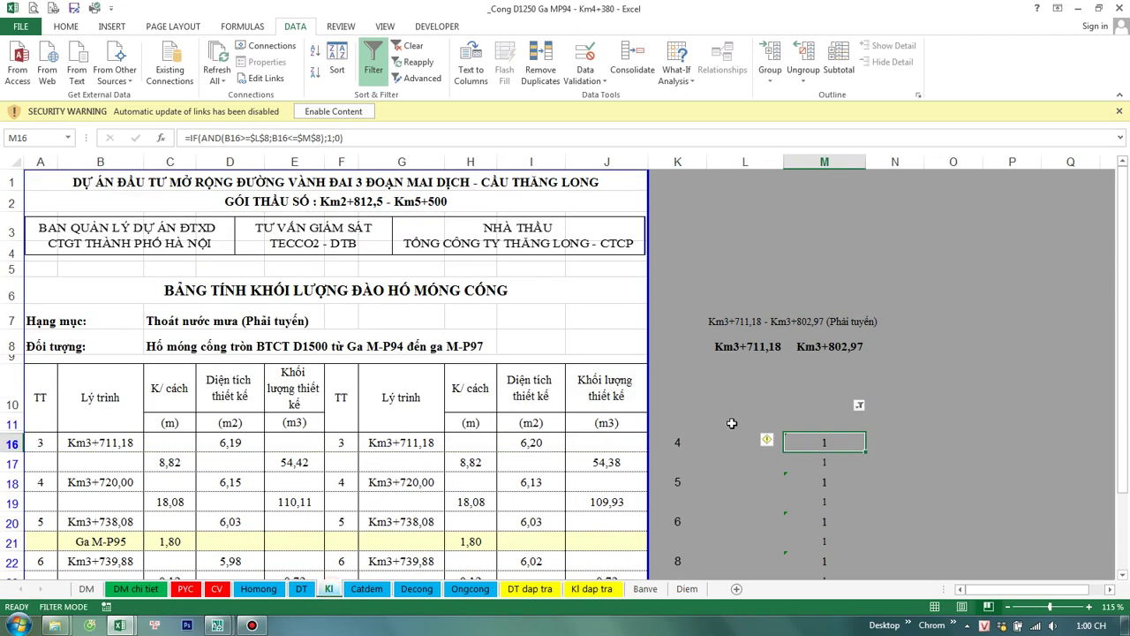
{"action": "double_click", "coordinate": [833, 444]}
{"action": "key", "text": "Escape"}
{"action": "double_click", "coordinate": [824, 441]}
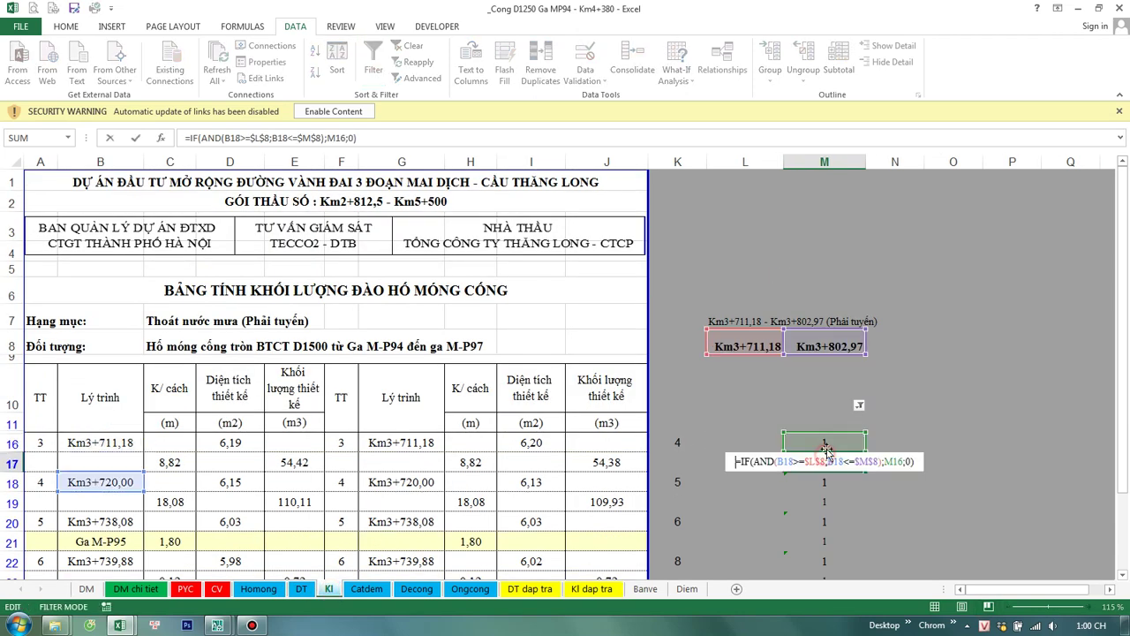
{"action": "key", "text": "Escape"}
{"action": "left_click_drag", "start_coordinate": [825, 439], "coordinate": [820, 456]}
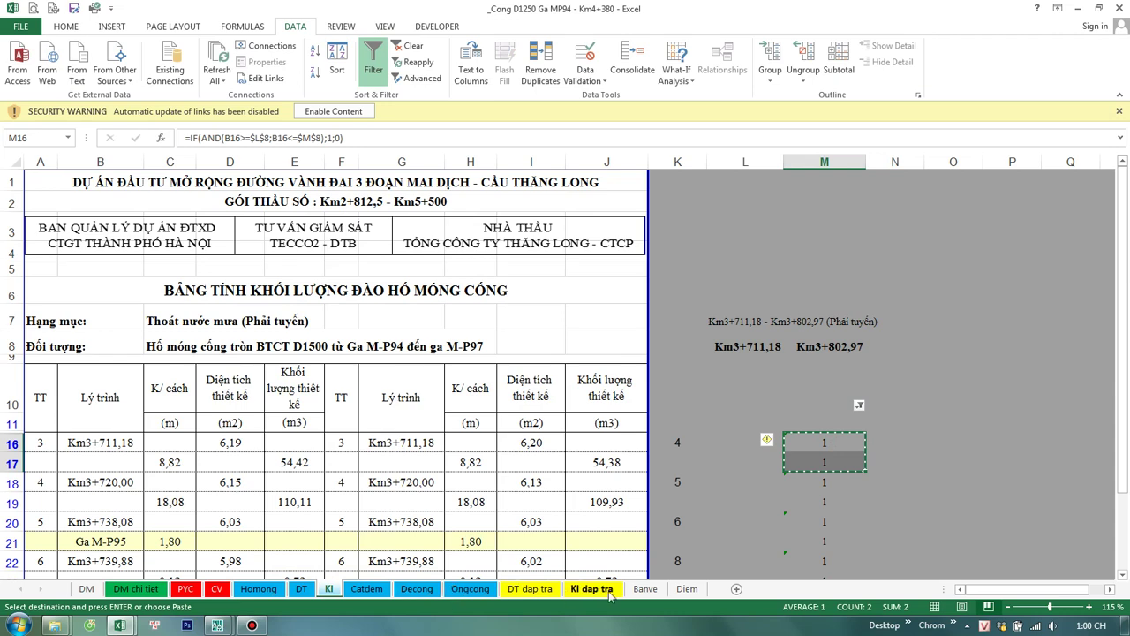
Step: Paste the flag formula into M12 of Kl dap tra, pointing its bounds to L10 and M10
{"action": "left_click", "coordinate": [616, 590]}
{"action": "left_click", "coordinate": [794, 369]}
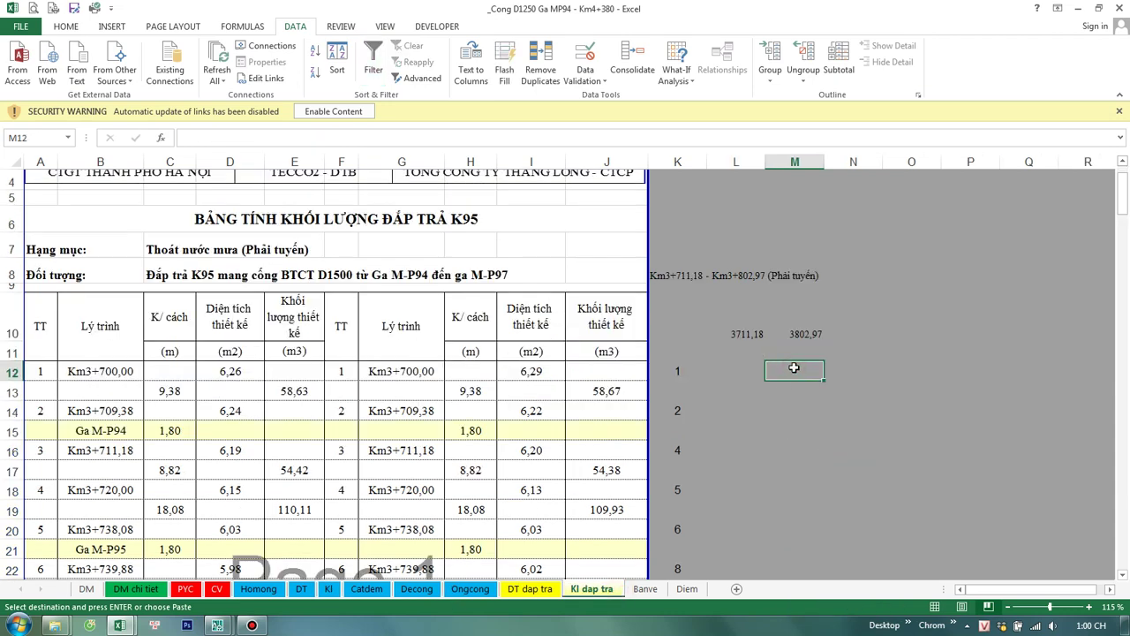
{"action": "key", "text": "ctrl+v"}
{"action": "double_click", "coordinate": [794, 369]}
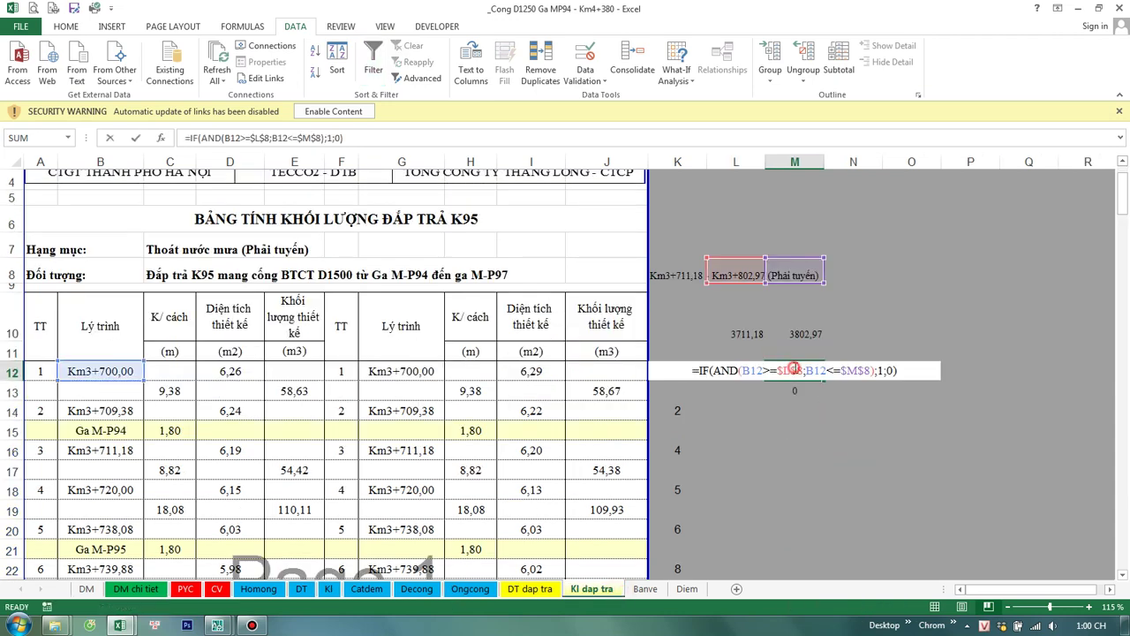
{"action": "left_click", "coordinate": [749, 282]}
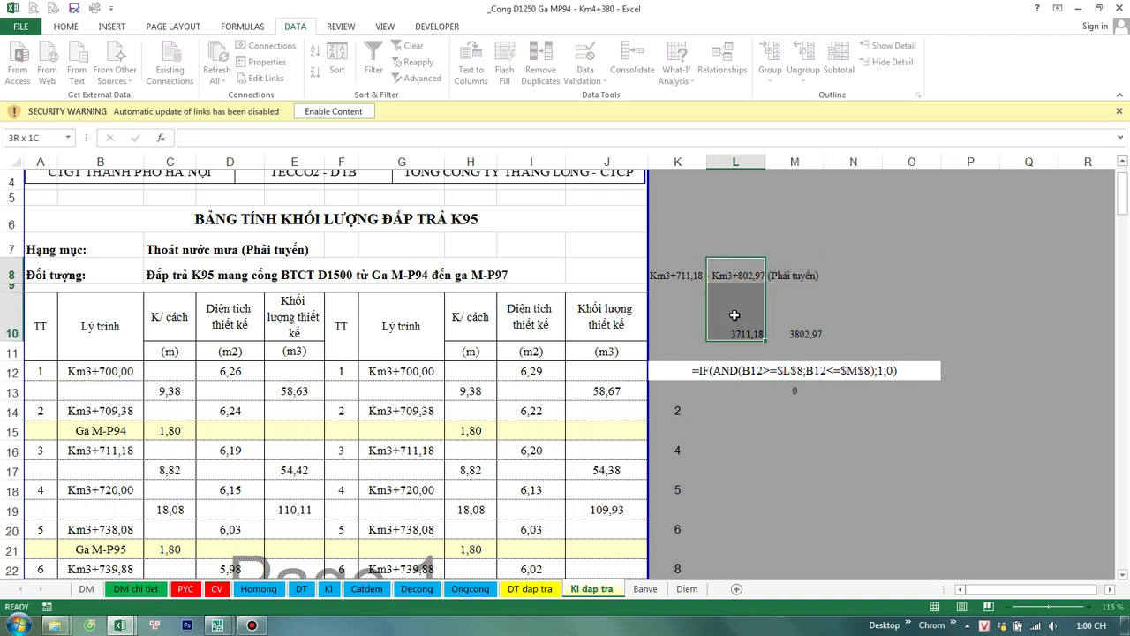
{"action": "double_click", "coordinate": [788, 377]}
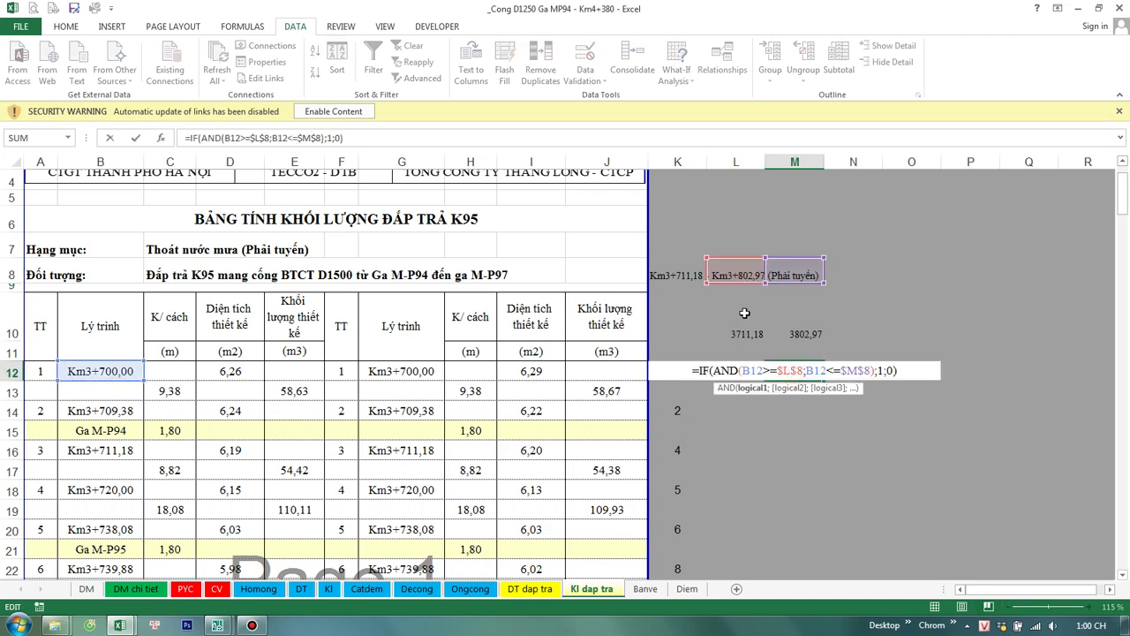
{"action": "left_click_drag", "start_coordinate": [740, 284], "coordinate": [740, 325]}
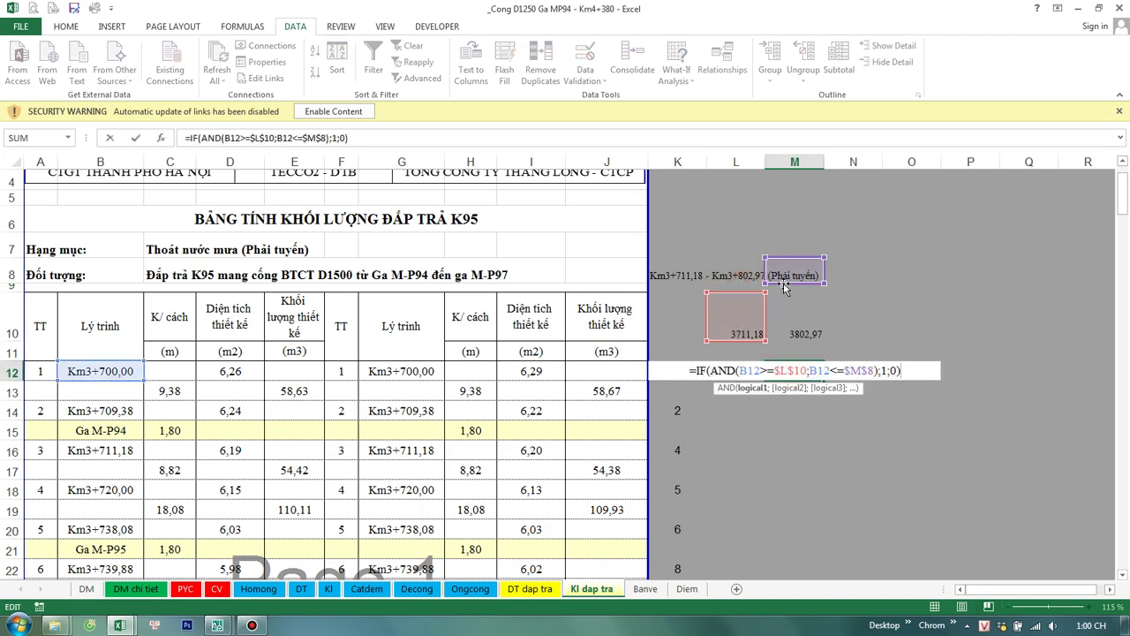
{"action": "left_click_drag", "start_coordinate": [784, 284], "coordinate": [802, 332]}
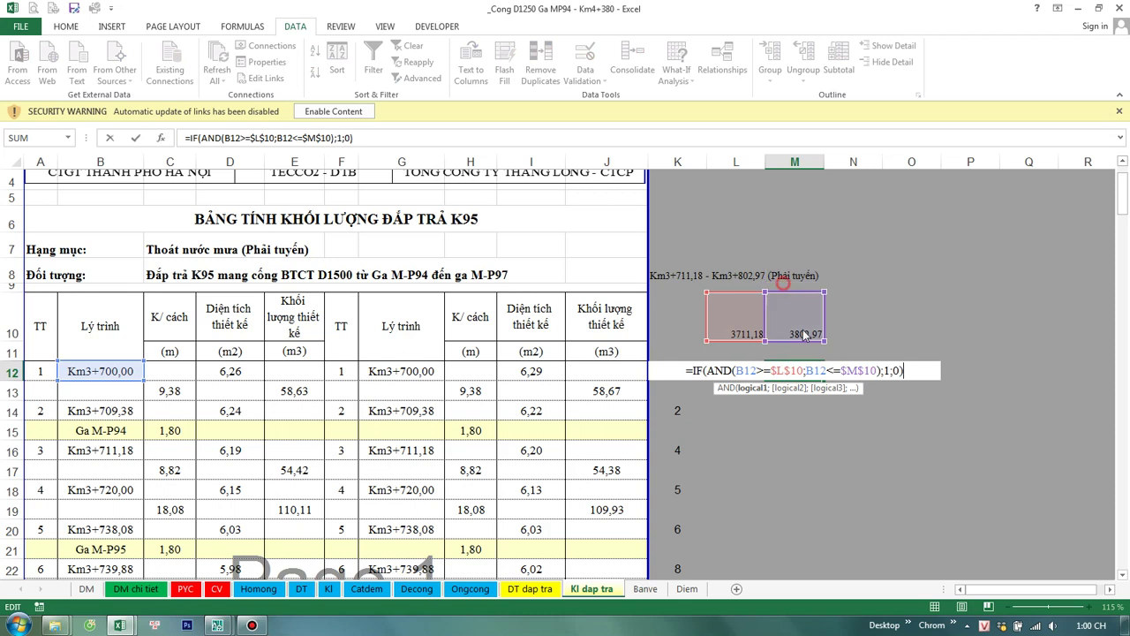
{"action": "key", "text": "Return"}
Step: Repoint M13's bounds to L10 and M10 and fill the formulas down column M
{"action": "double_click", "coordinate": [791, 387]}
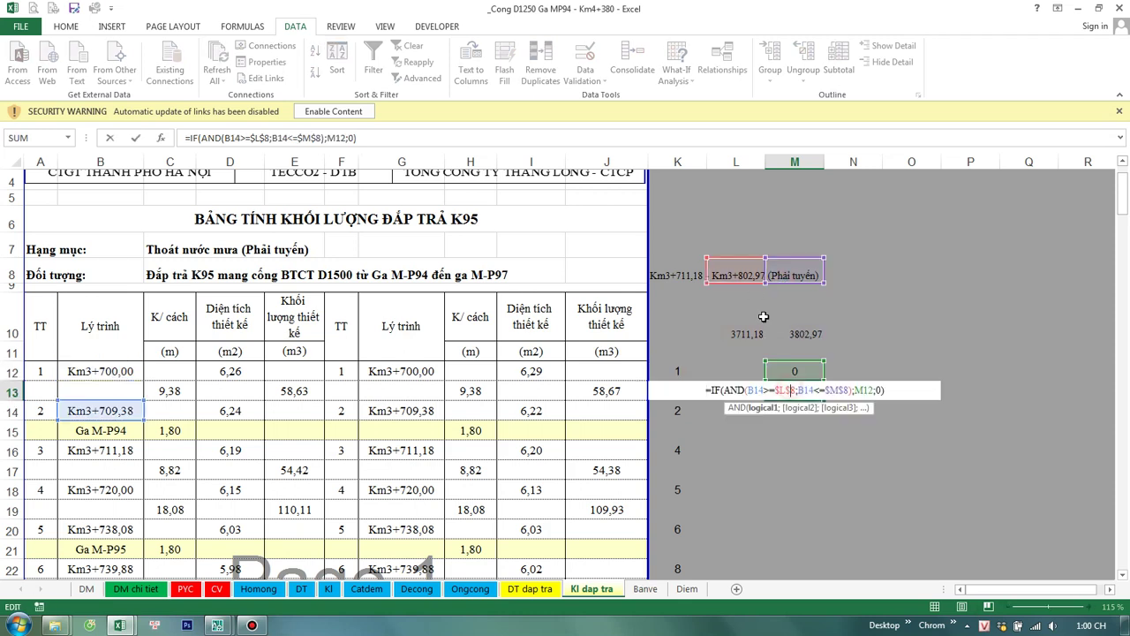
{"action": "left_click_drag", "start_coordinate": [749, 287], "coordinate": [742, 369]}
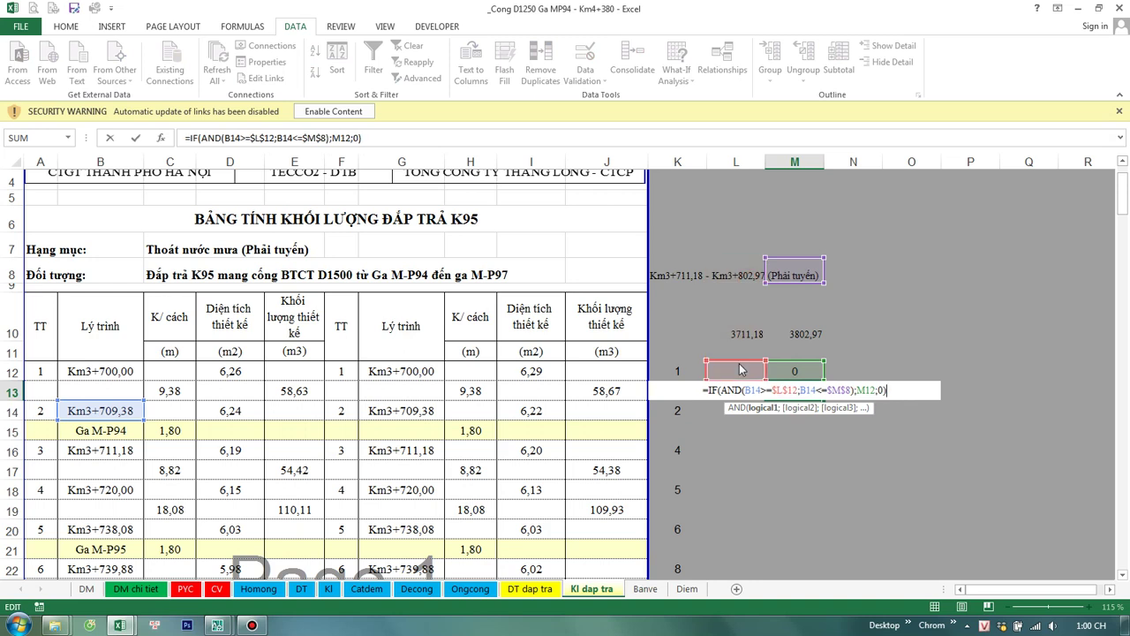
{"action": "left_click_drag", "start_coordinate": [742, 369], "coordinate": [743, 340]}
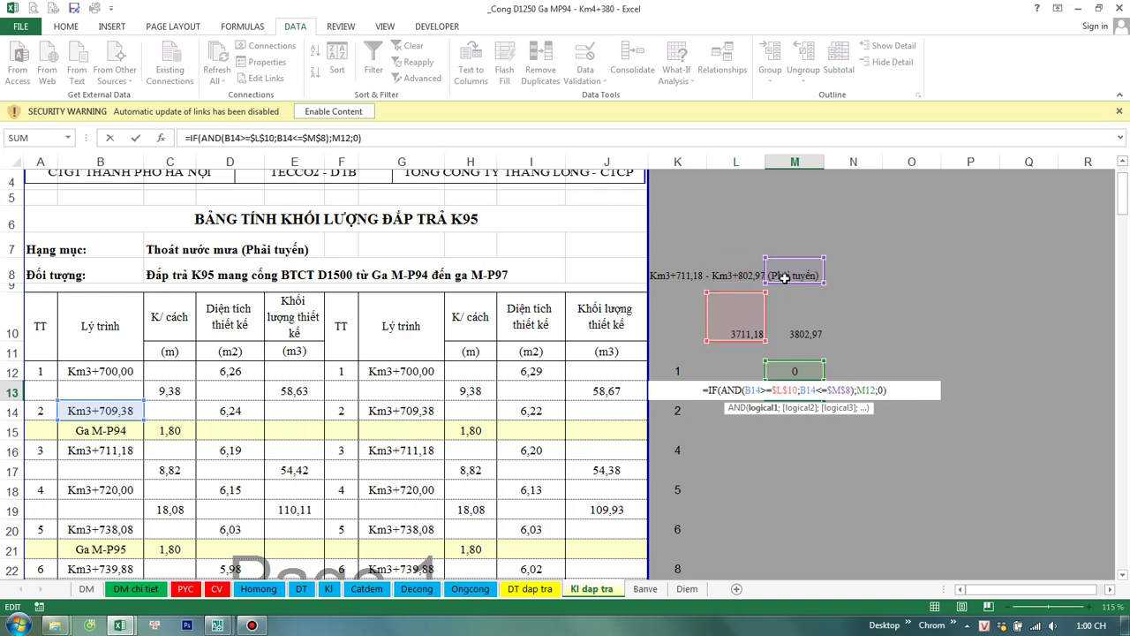
{"action": "left_click_drag", "start_coordinate": [790, 285], "coordinate": [795, 323]}
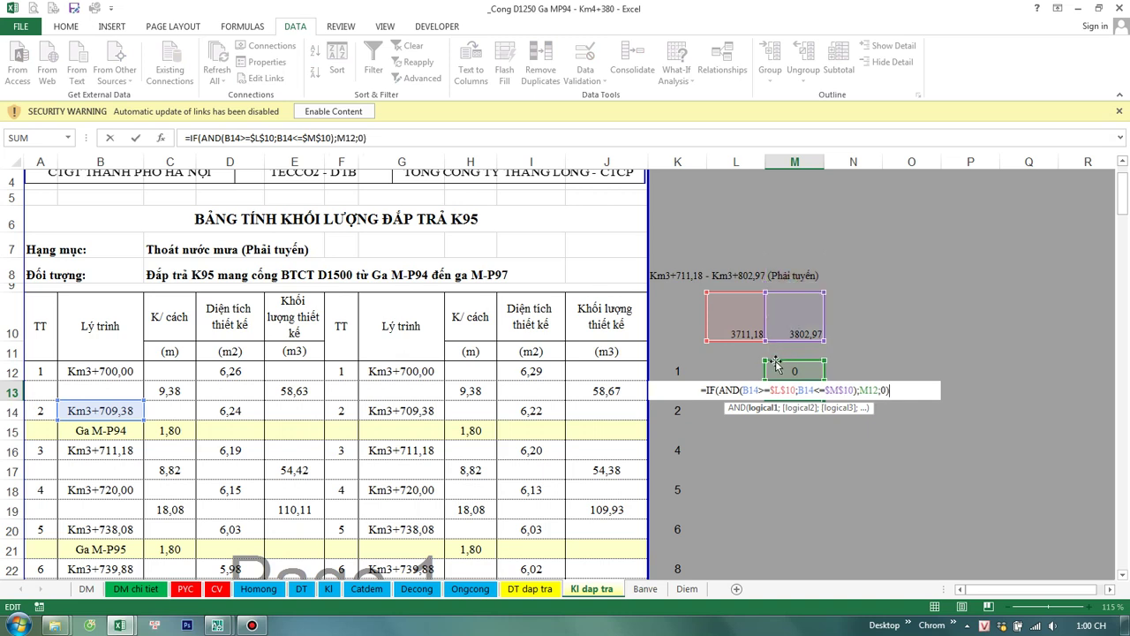
{"action": "mouse_move", "coordinate": [793, 371]}
{"action": "left_mouse_down"}
{"action": "mouse_move", "coordinate": [793, 634]}
{"action": "mouse_move", "coordinate": [791, 233]}
{"action": "mouse_move", "coordinate": [778, 320]}
{"action": "mouse_move", "coordinate": [794, 349]}
{"action": "left_mouse_up"}
Step: Review the filled flag formulas at the top of column M
{"action": "scroll", "coordinate": [791, 353], "scroll_direction": "down", "scroll_amount": 4}
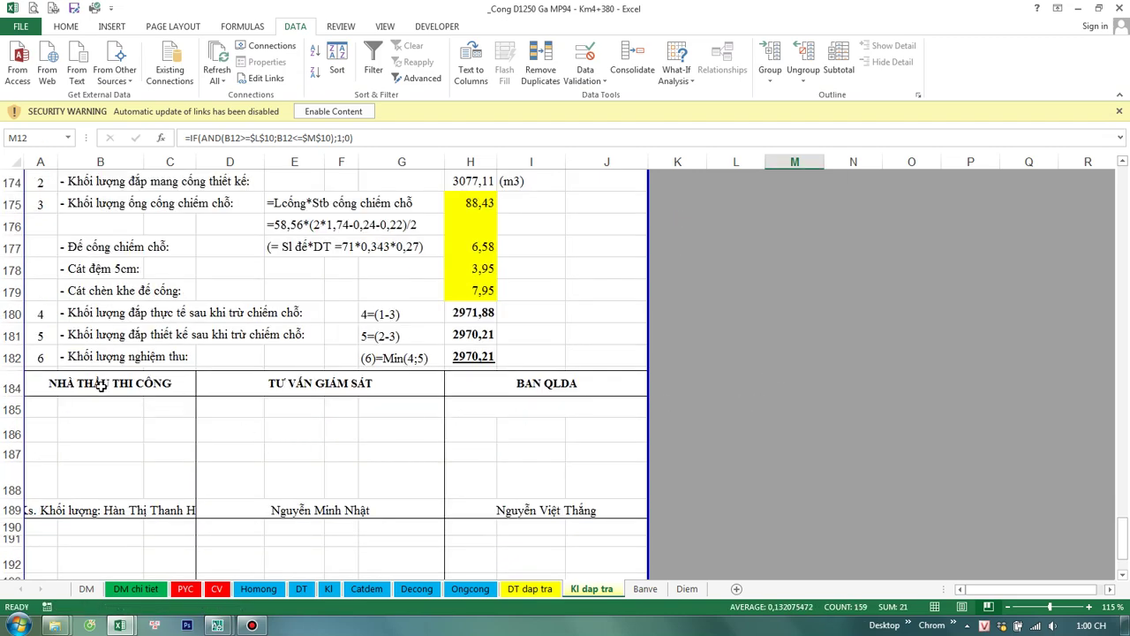
{"action": "left_click", "coordinate": [12, 357]}
{"action": "scroll", "coordinate": [817, 346], "scroll_direction": "up", "scroll_amount": 3}
{"action": "scroll", "coordinate": [817, 346], "scroll_direction": "up", "scroll_amount": 6}
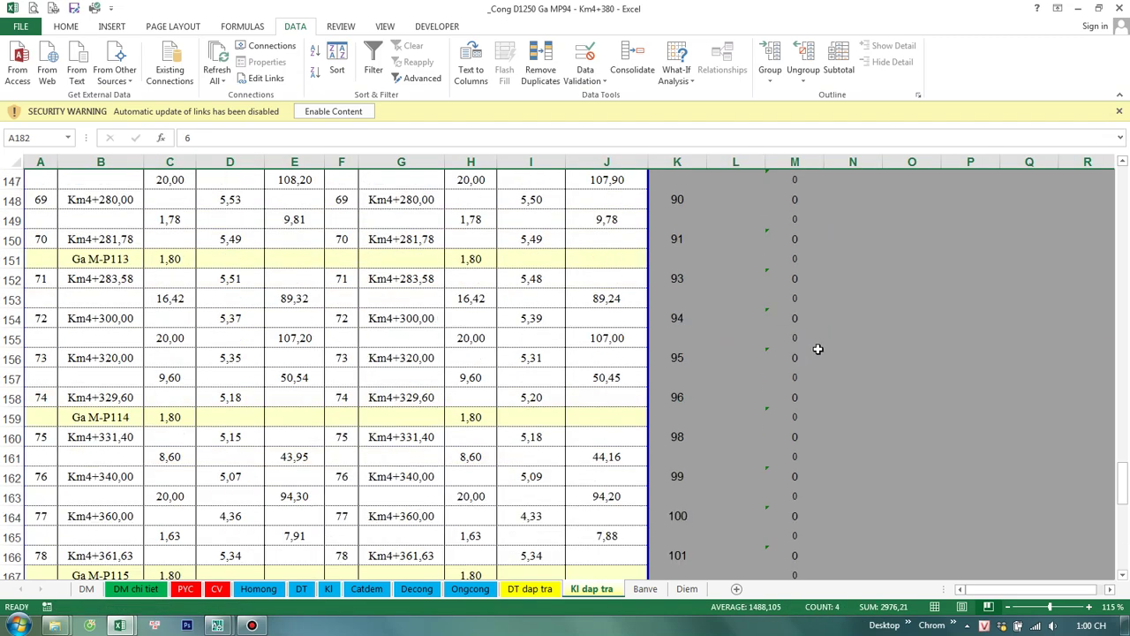
{"action": "scroll", "coordinate": [817, 346], "scroll_direction": "up", "scroll_amount": 7}
{"action": "scroll", "coordinate": [817, 346], "scroll_direction": "up", "scroll_amount": 7}
{"action": "scroll", "coordinate": [817, 346], "scroll_direction": "up", "scroll_amount": 8}
{"action": "scroll", "coordinate": [818, 346], "scroll_direction": "up", "scroll_amount": 9}
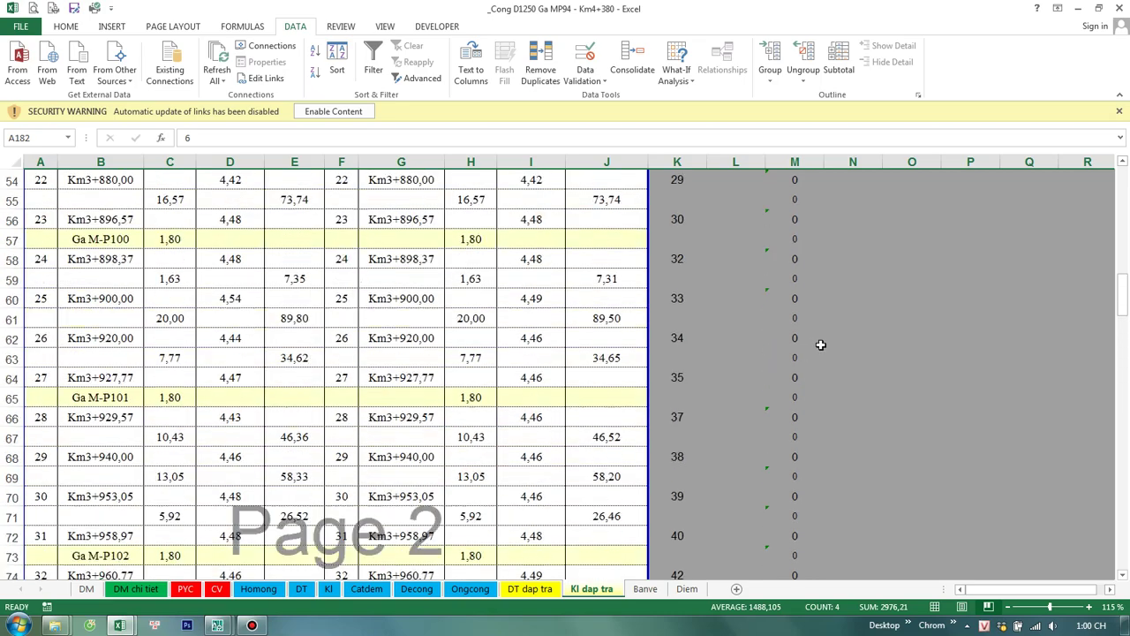
{"action": "scroll", "coordinate": [821, 347], "scroll_direction": "up", "scroll_amount": 10}
{"action": "scroll", "coordinate": [821, 350], "scroll_direction": "up", "scroll_amount": 6}
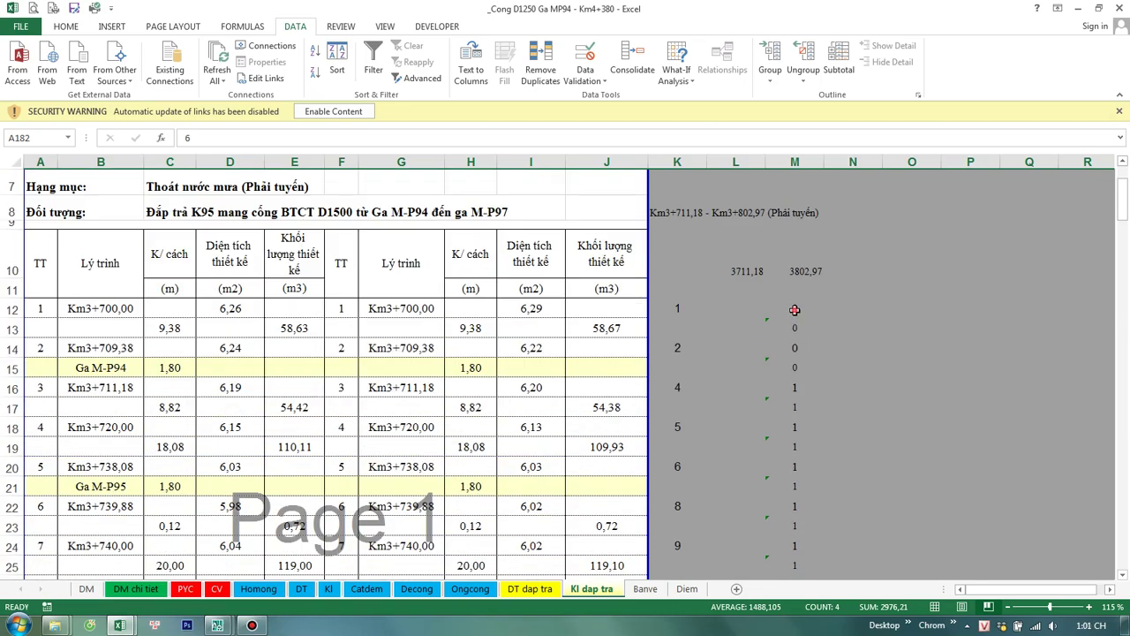
{"action": "double_click", "coordinate": [794, 309]}
{"action": "left_click", "coordinate": [792, 289]}
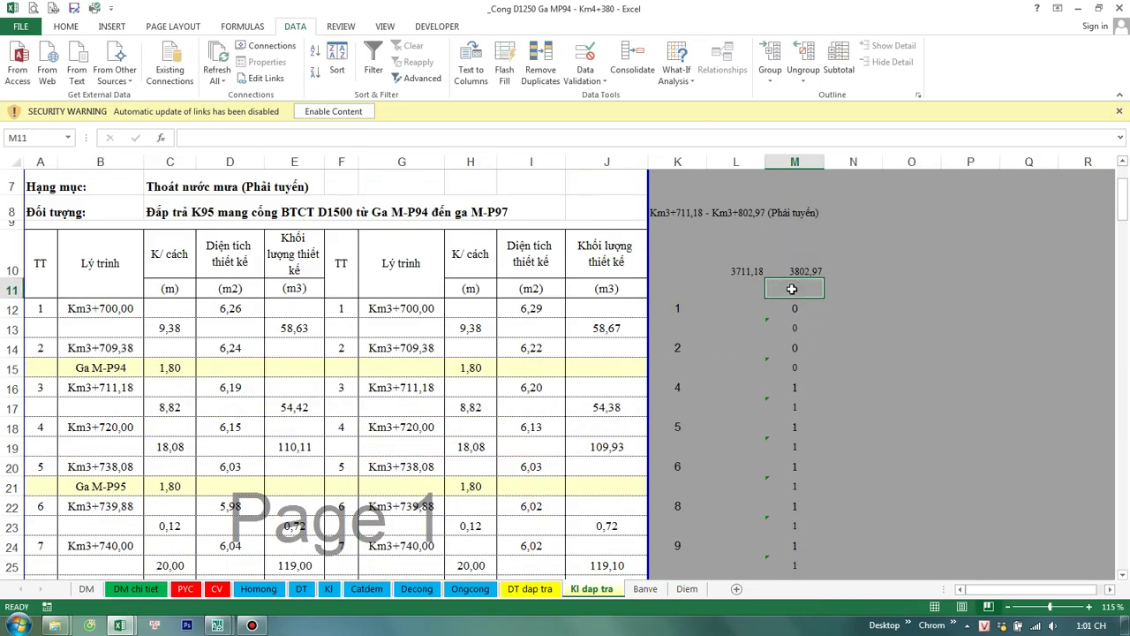
{"action": "left_click", "coordinate": [795, 269]}
Step: Filter M10:M171 to show only rows flagged 1
{"action": "scroll", "coordinate": [1118, 221], "scroll_direction": "down", "scroll_amount": 4}
{"action": "left_click_drag", "start_coordinate": [1120, 224], "coordinate": [1119, 499]}
{"action": "left_click", "coordinate": [793, 355], "text": "shift"}
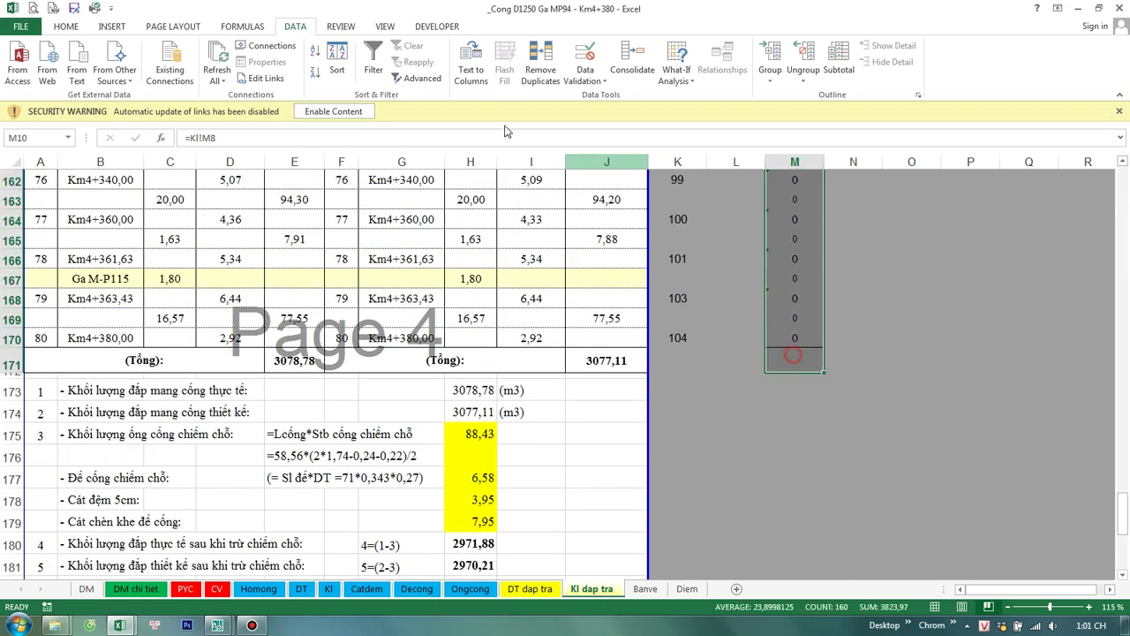
{"action": "left_click", "coordinate": [373, 66]}
{"action": "scroll", "coordinate": [794, 353], "scroll_direction": "up", "scroll_amount": 20}
{"action": "left_click", "coordinate": [911, 307]}
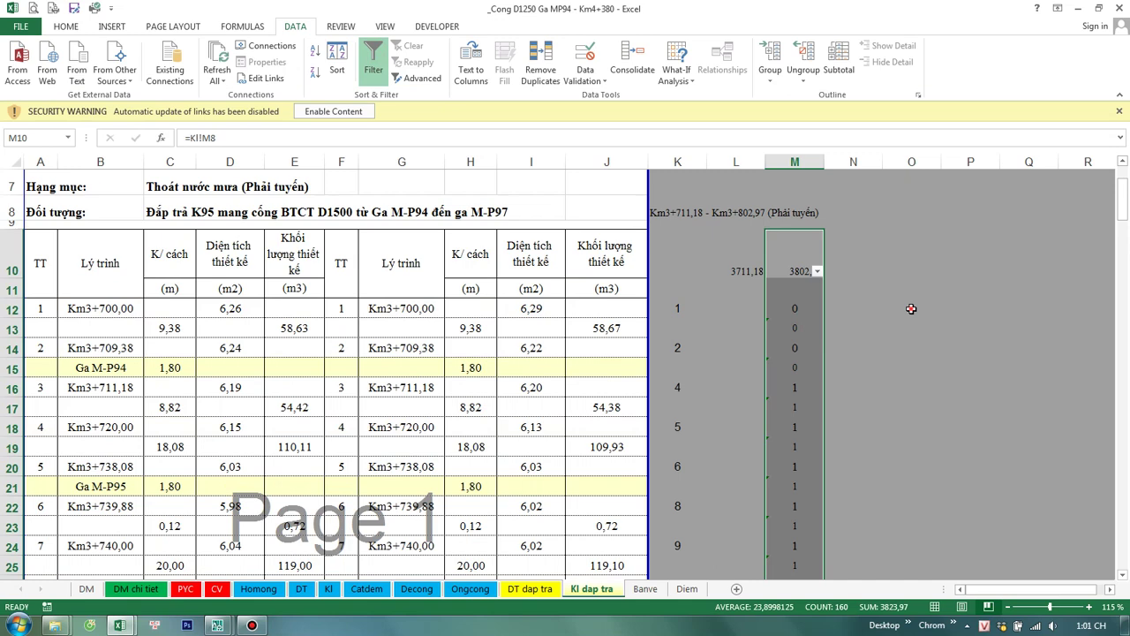
{"action": "left_click", "coordinate": [814, 271]}
{"action": "left_click", "coordinate": [861, 416]}
{"action": "left_click", "coordinate": [910, 533]}
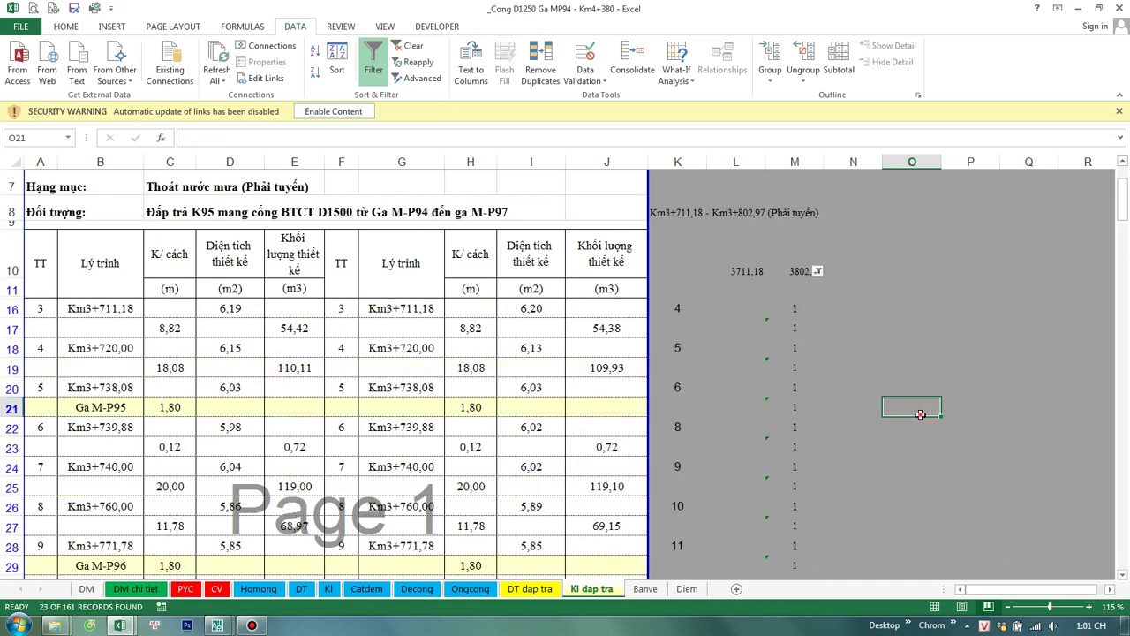
Step: Verify the filtered chainages in B16 and B29 and M19's formula, then close the workbook
{"action": "left_click", "coordinate": [137, 306]}
{"action": "scroll", "coordinate": [173, 391], "scroll_direction": "down", "scroll_amount": 3}
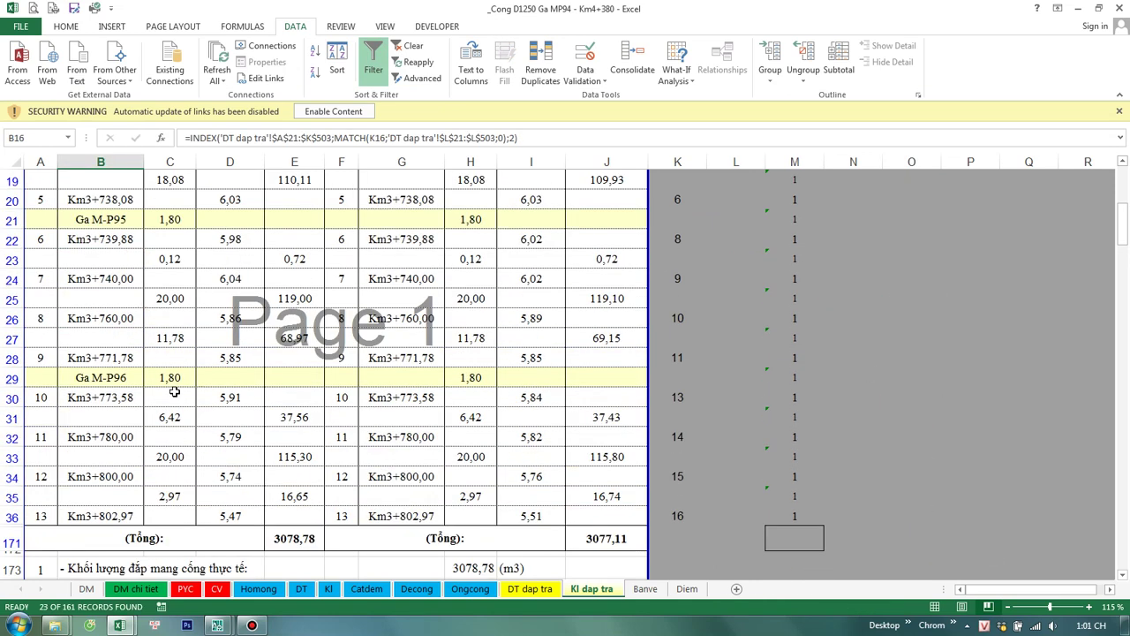
{"action": "left_click", "coordinate": [124, 517]}
{"action": "left_click", "coordinate": [132, 377]}
{"action": "left_click", "coordinate": [960, 458]}
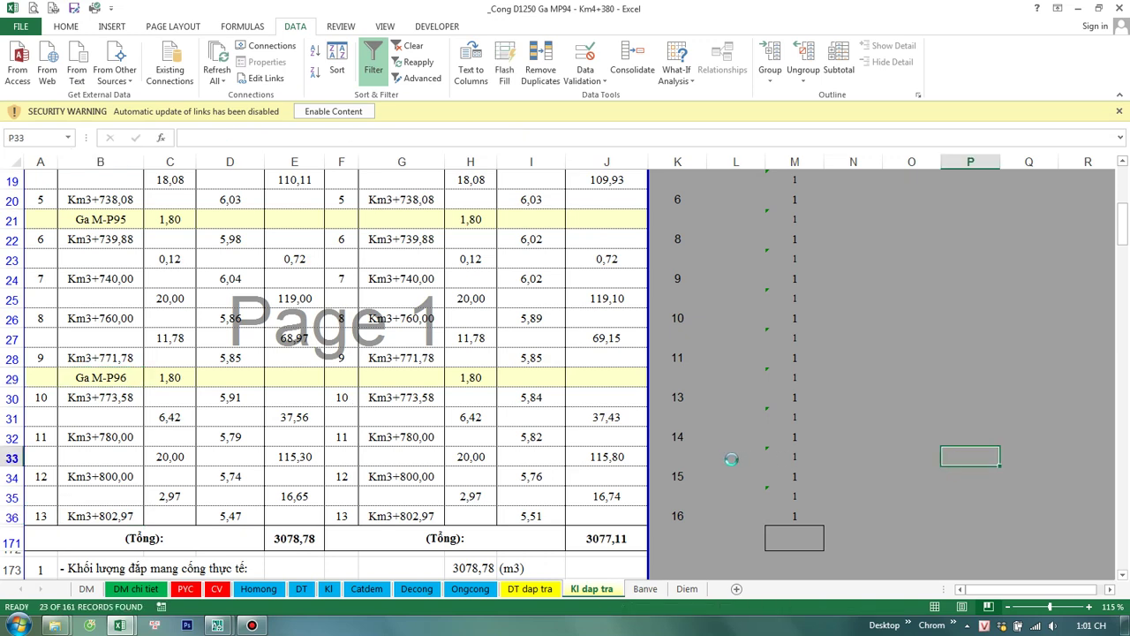
{"action": "left_click", "coordinate": [646, 589]}
{"action": "left_click", "coordinate": [587, 589]}
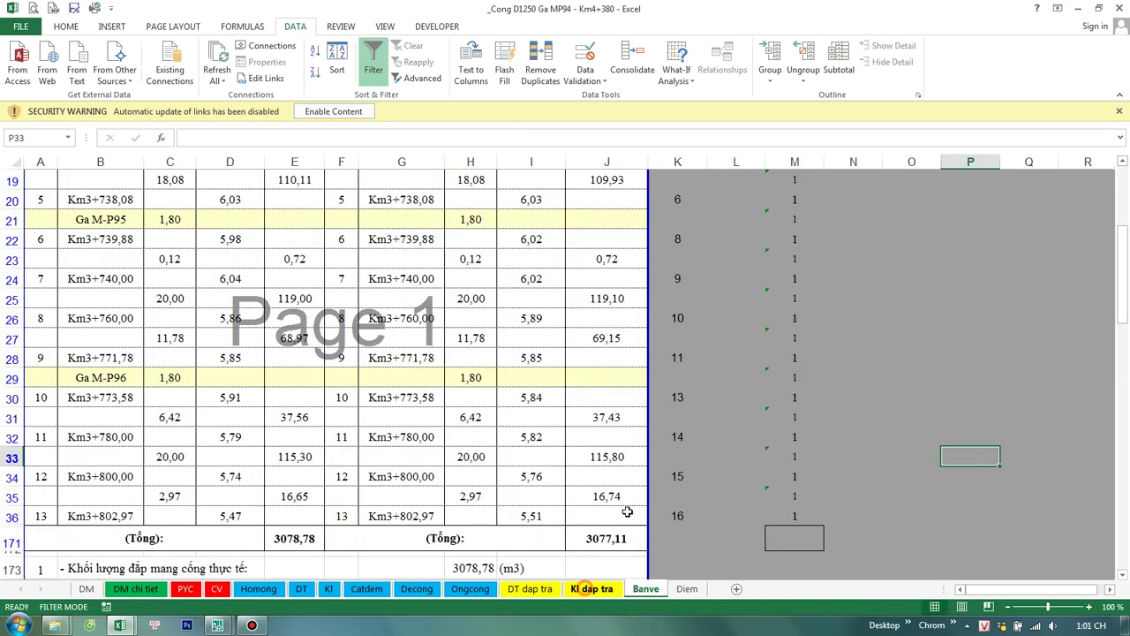
{"action": "left_click", "coordinate": [795, 408]}
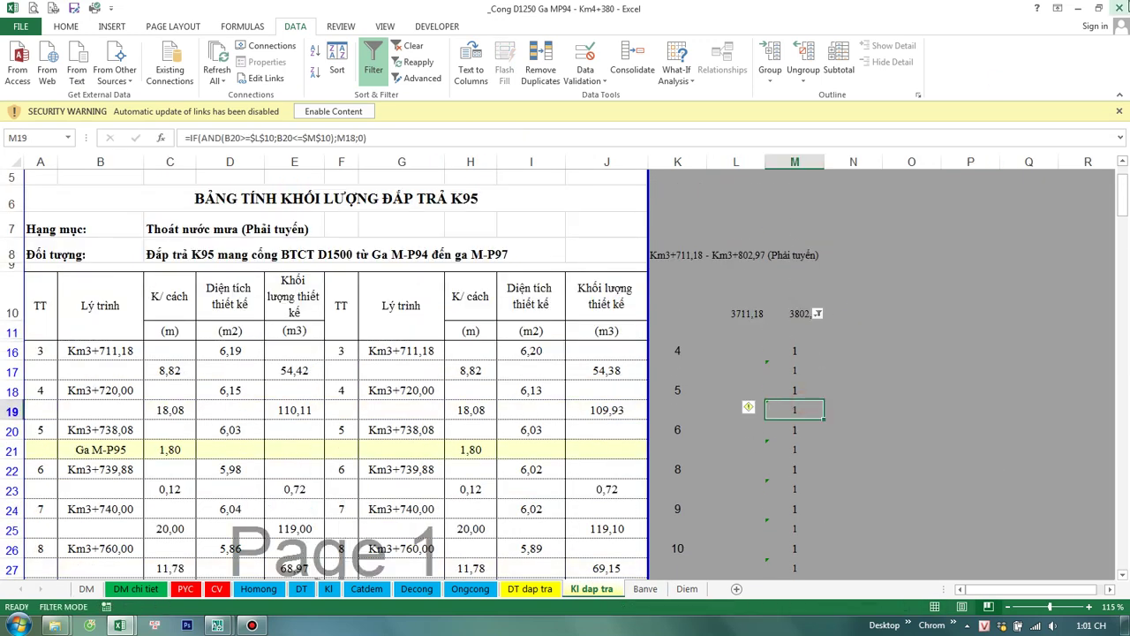
{"action": "left_click", "coordinate": [1120, 8]}
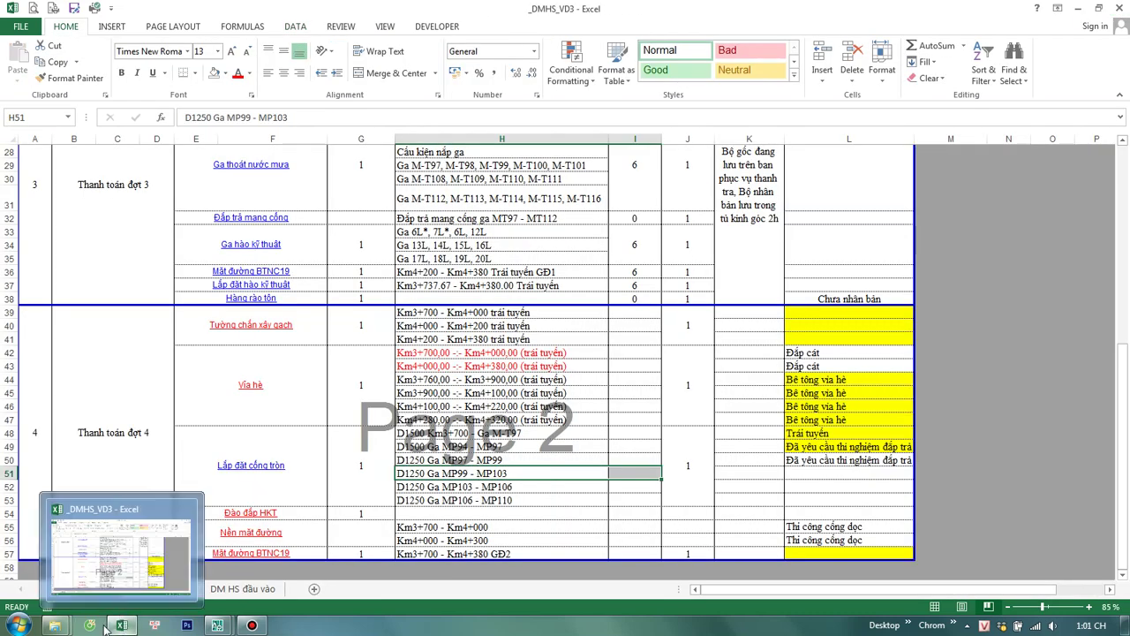
Step: Duplicate the MP94 - Km4+380 workbook and rename the copy to _Cong D1250 Ga MP99 -MP103
{"action": "mouse_move", "coordinate": [60, 625]}
{"action": "left_click", "coordinate": [242, 548]}
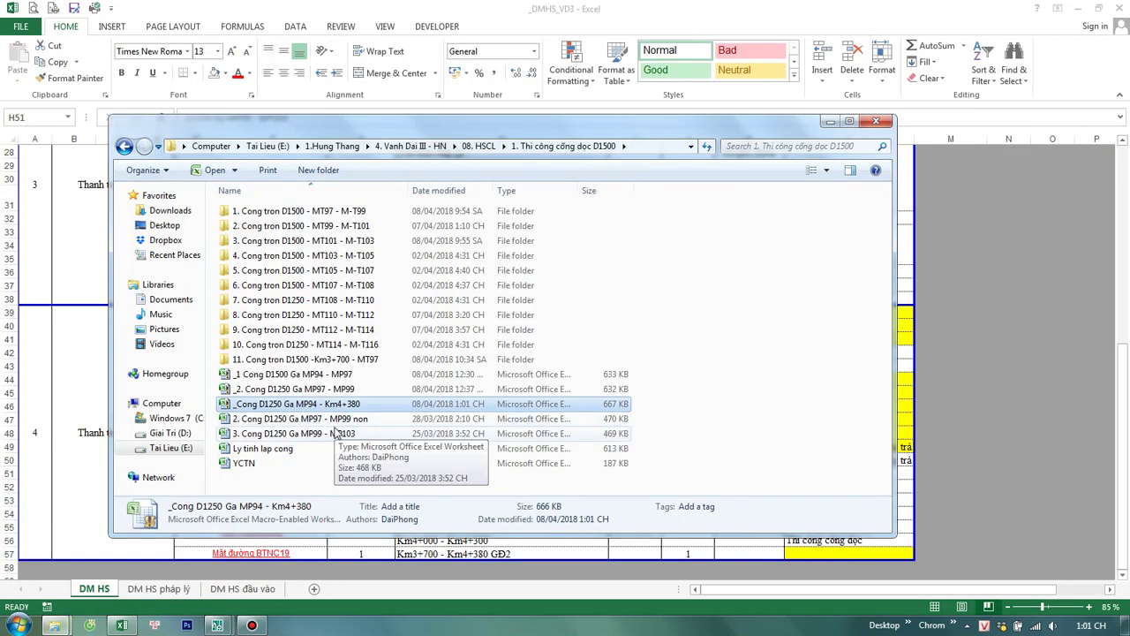
{"action": "key", "text": "ctrl+c"}
{"action": "key", "text": "ctrl+v"}
{"action": "left_click", "coordinate": [351, 405]}
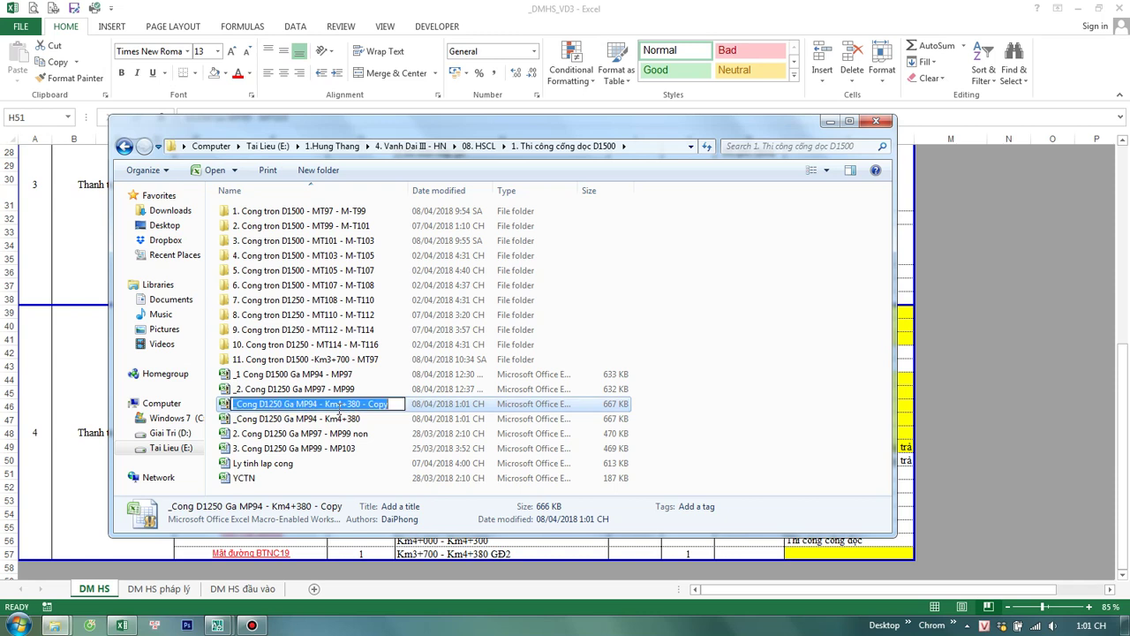
{"action": "left_click", "coordinate": [311, 405]}
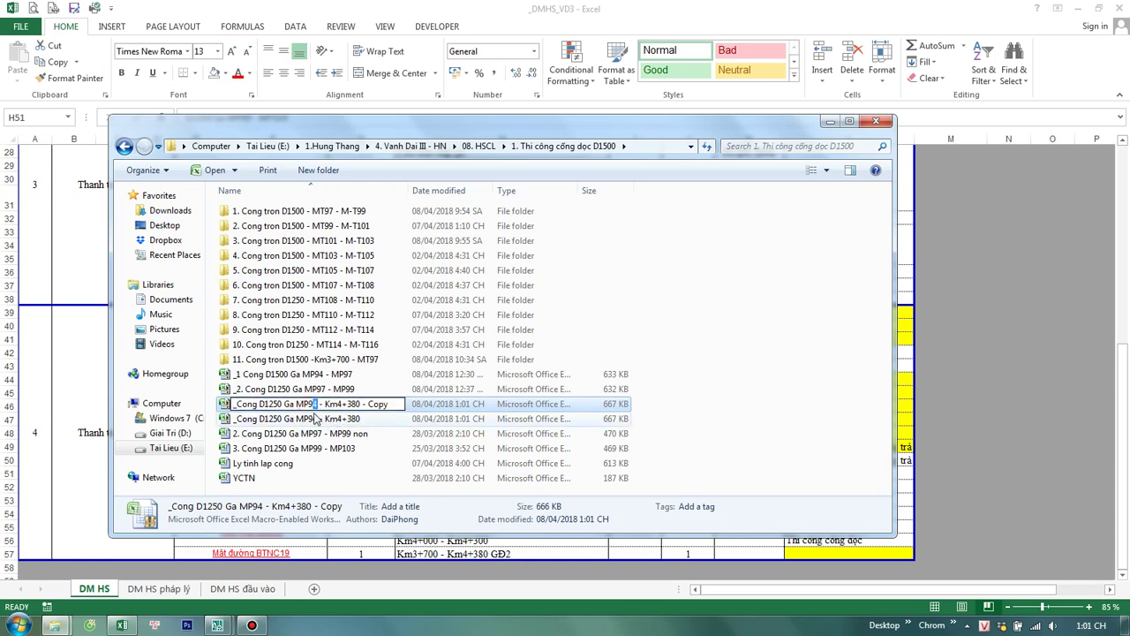
{"action": "type", "text": "9"}
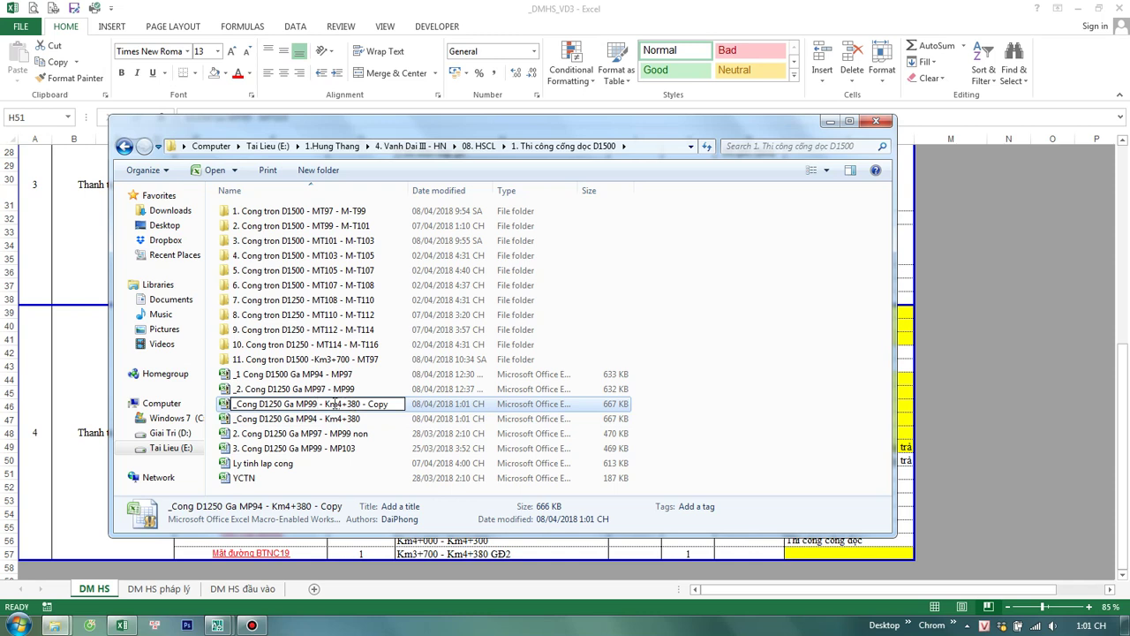
{"action": "left_click_drag", "start_coordinate": [323, 402], "coordinate": [389, 406]}
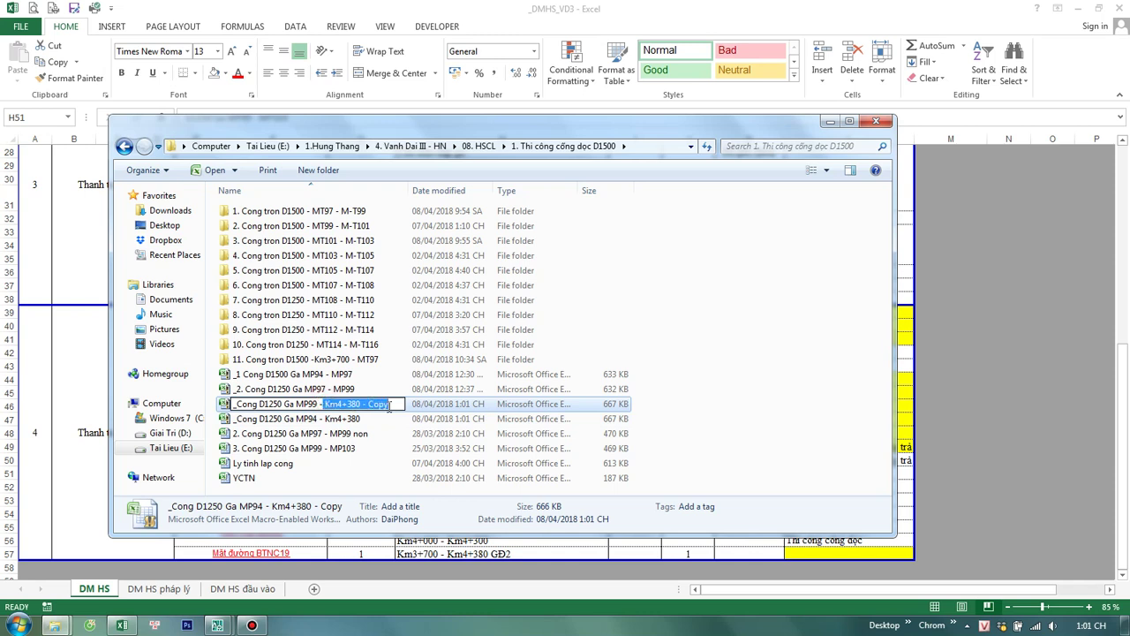
{"action": "type", "text": "MP10"}
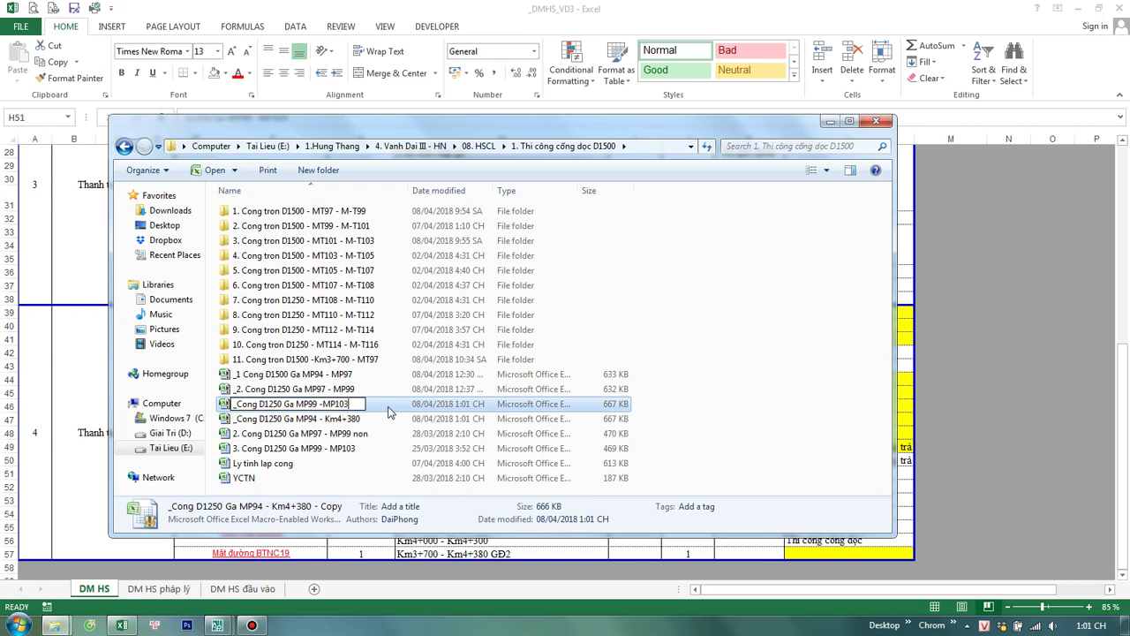
{"action": "key", "text": "Return"}
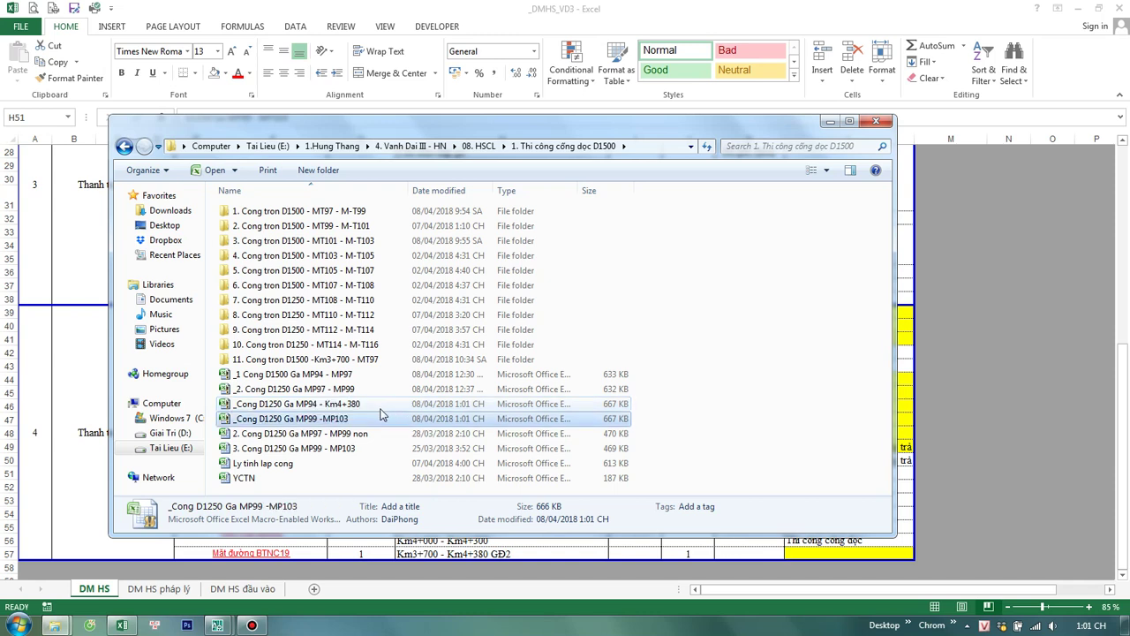
Step: Rename the MP94 - Km4+380 workbook, ending with the name '_Cong D1250 Ga MP94 - Km4+380'
{"action": "left_click", "coordinate": [376, 409]}
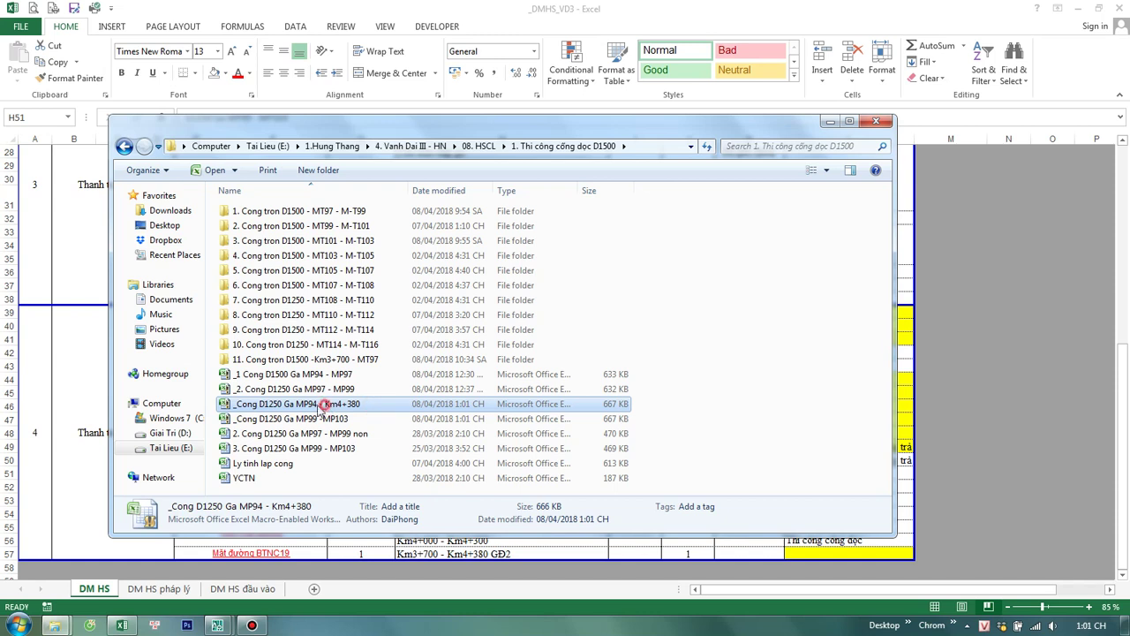
{"action": "left_click", "coordinate": [258, 409]}
{"action": "left_click", "coordinate": [236, 404]}
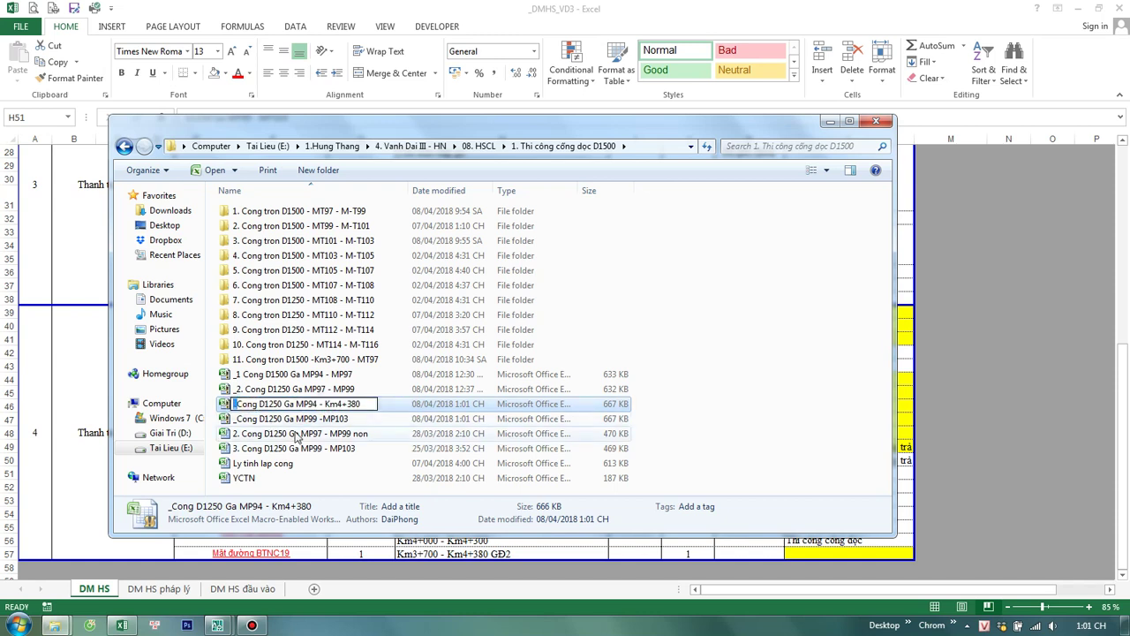
{"action": "key", "text": "Delete"}
{"action": "key", "text": "Return"}
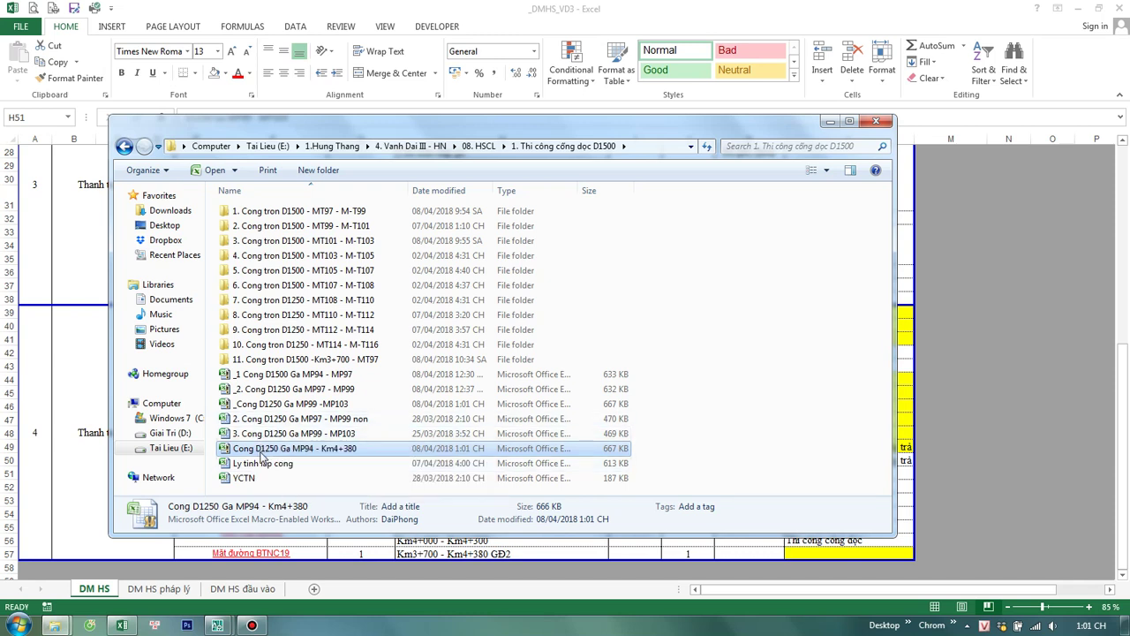
{"action": "left_click", "coordinate": [237, 449]}
{"action": "left_click", "coordinate": [233, 449]}
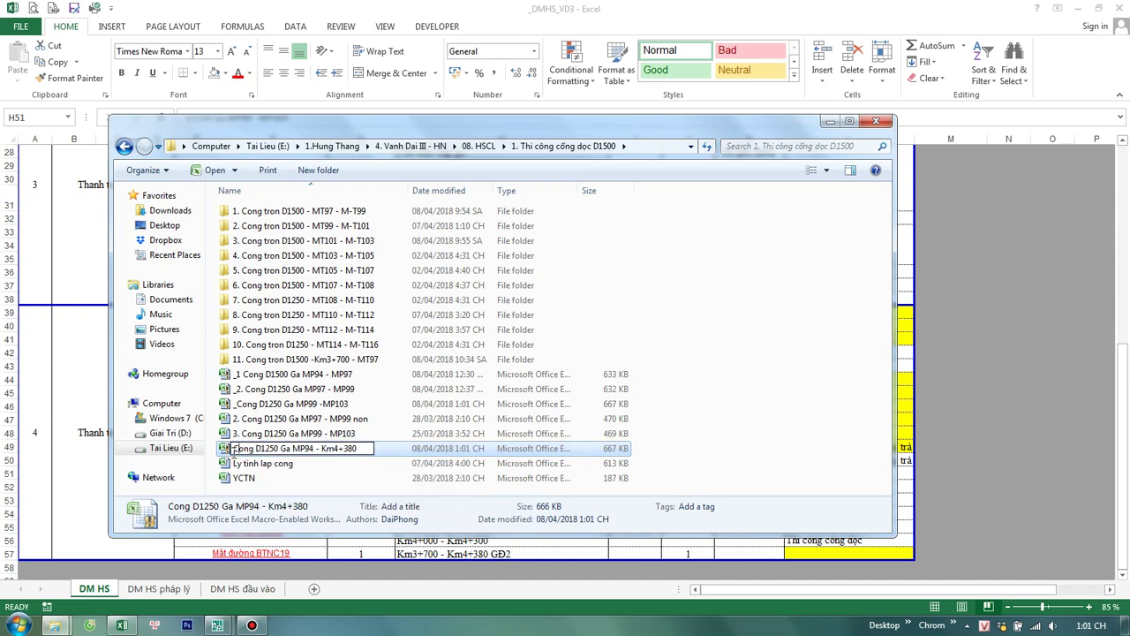
{"action": "type", "text": "_"}
{"action": "key", "text": "Return"}
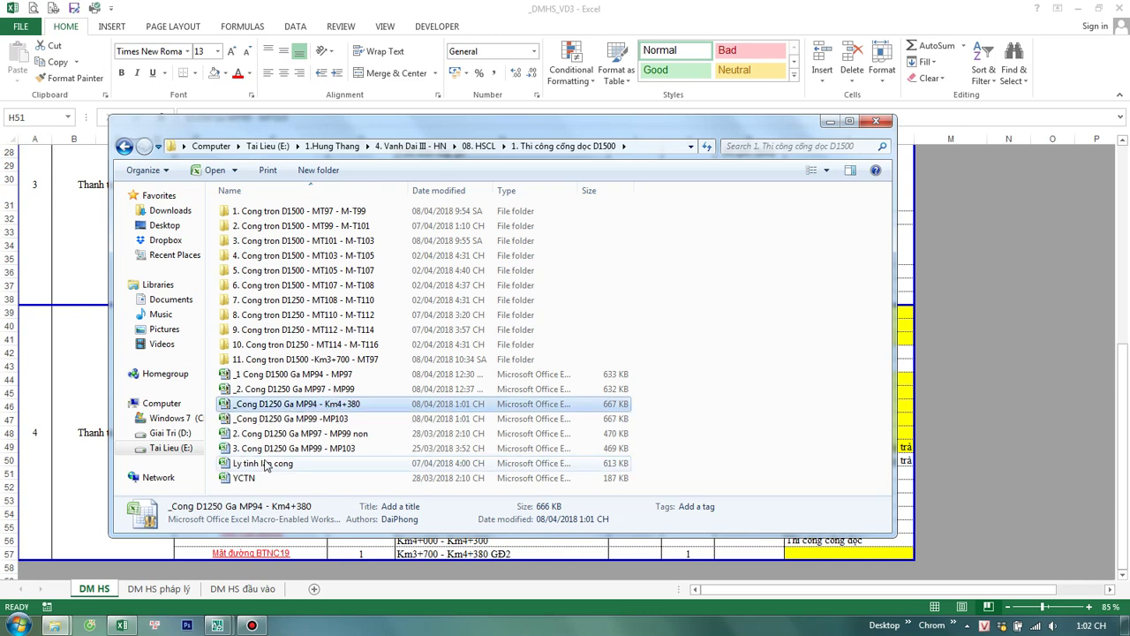
Step: Rename the MP99 -MP103 workbook to '_3. Cong D1250 Ga MP99 -MP103'
{"action": "left_click", "coordinate": [267, 393]}
{"action": "left_click", "coordinate": [269, 419]}
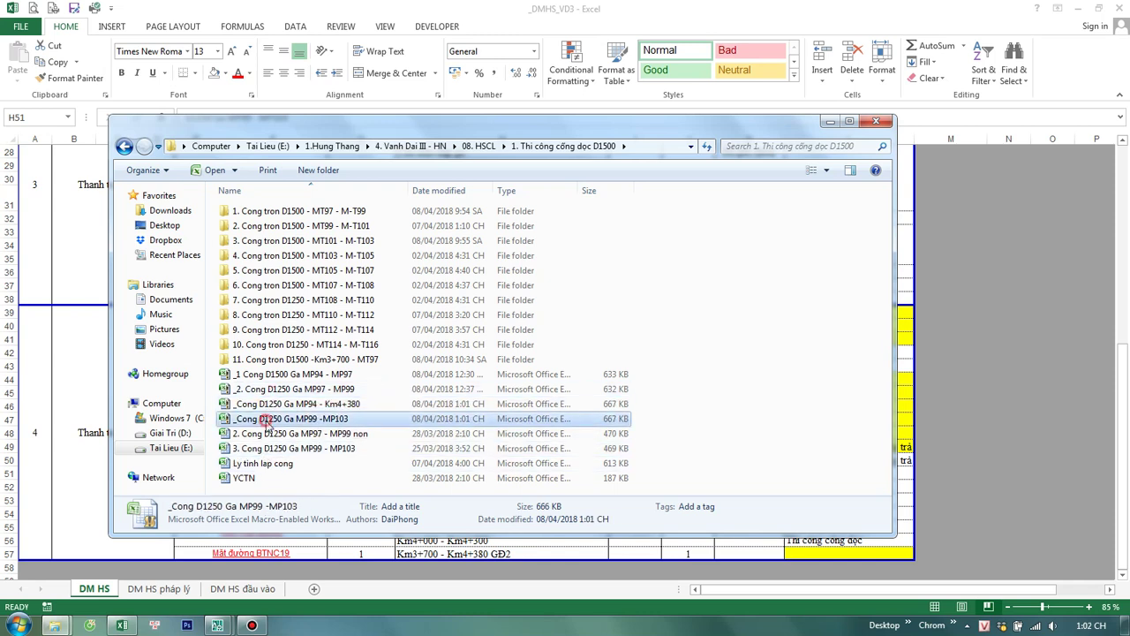
{"action": "left_click", "coordinate": [256, 419]}
{"action": "left_click", "coordinate": [236, 418]}
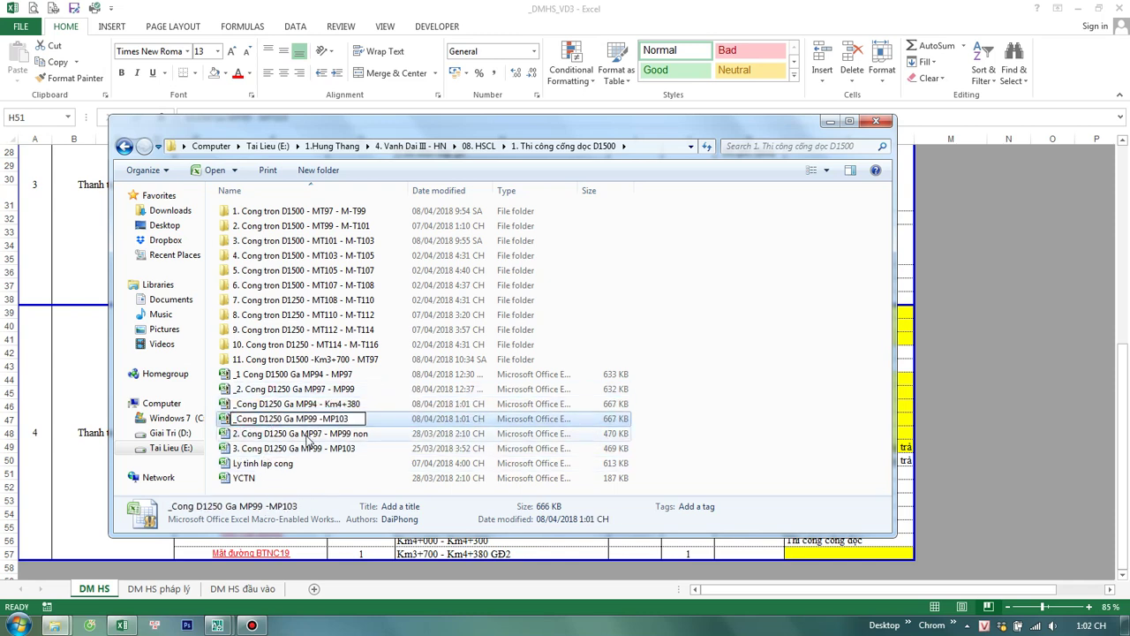
{"action": "type", "text": "3."}
{"action": "key", "text": "Return"}
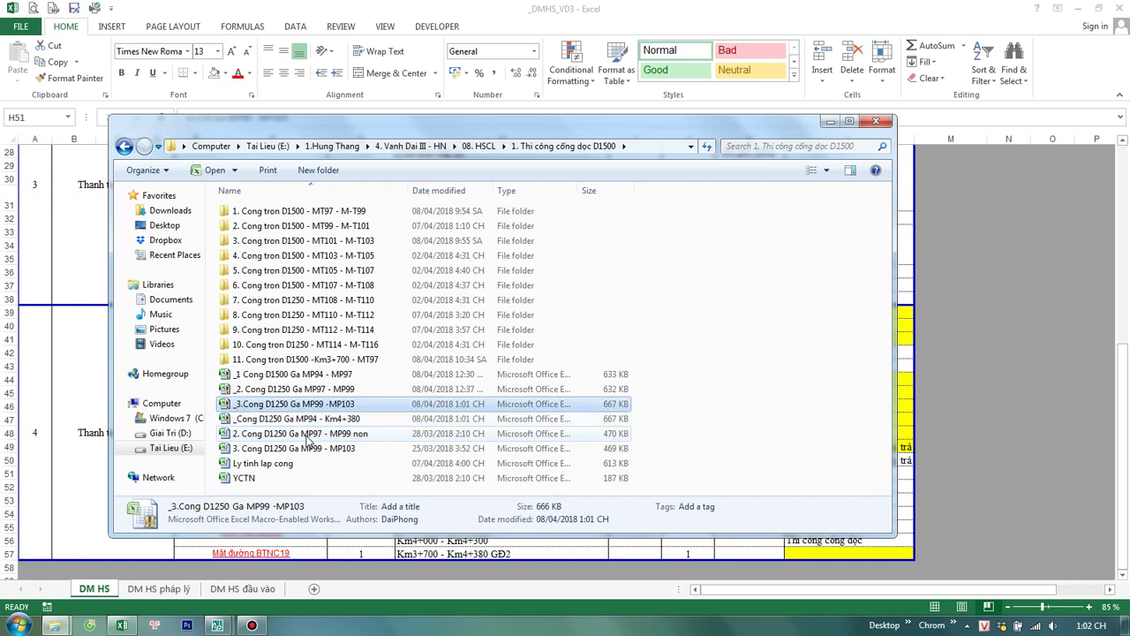
{"action": "left_click", "coordinate": [287, 406]}
{"action": "left_click", "coordinate": [243, 404]}
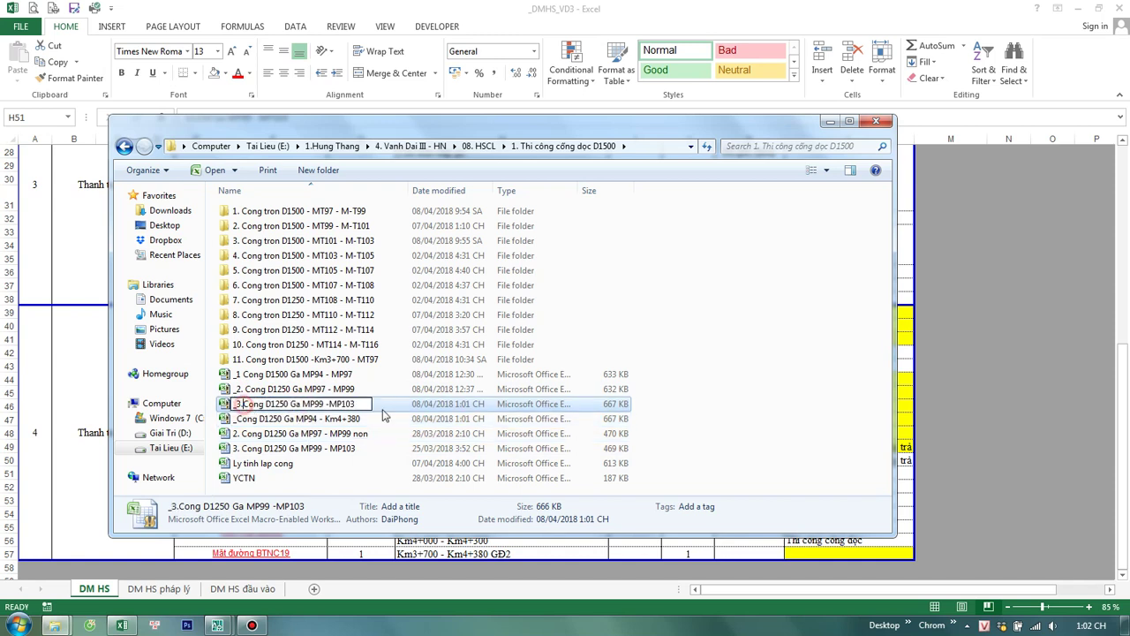
{"action": "left_click", "coordinate": [789, 411]}
{"action": "left_click", "coordinate": [386, 404]}
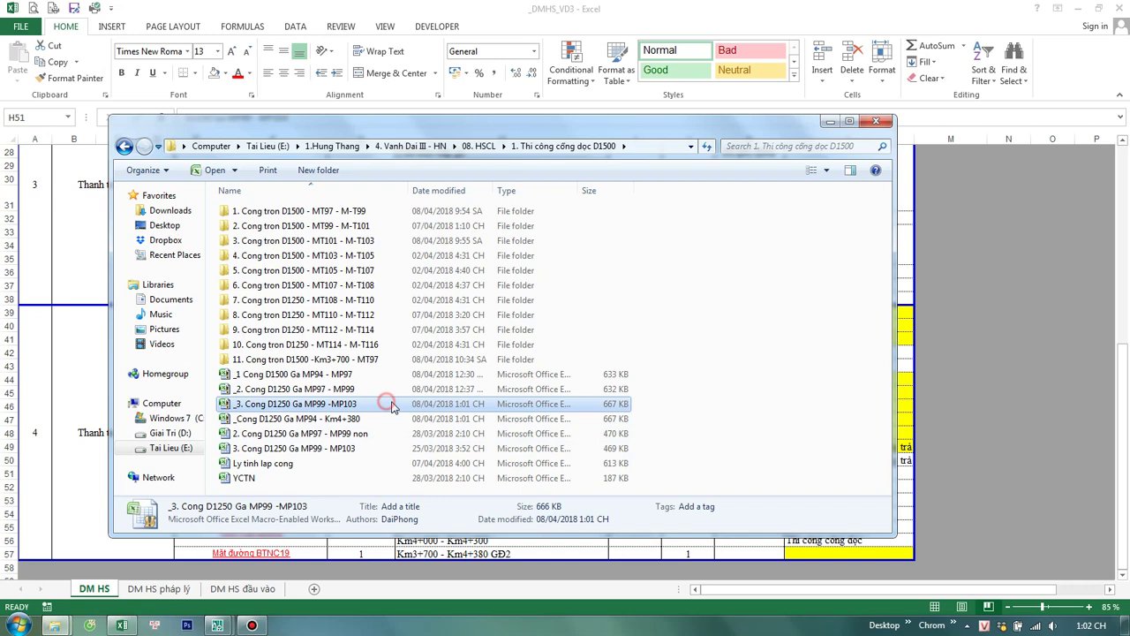
Step: Open the '_3. Cong D1250 Ga MP99 -MP103' workbook in Excel
{"action": "left_click", "coordinate": [122, 625]}
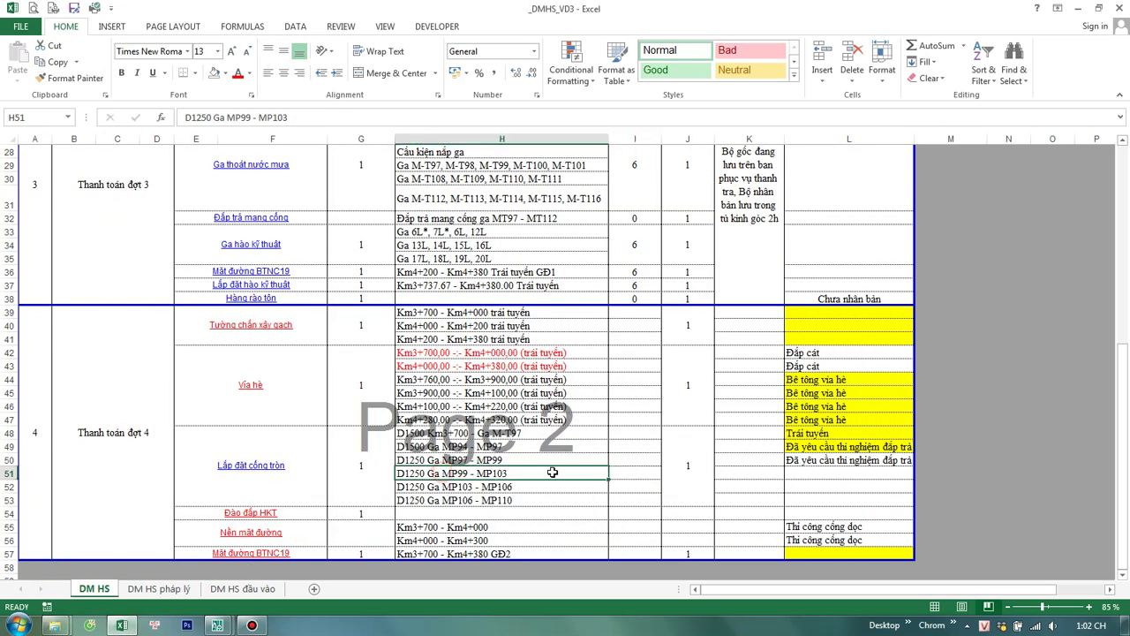
{"action": "mouse_move", "coordinate": [125, 625]}
{"action": "mouse_move", "coordinate": [55, 625]}
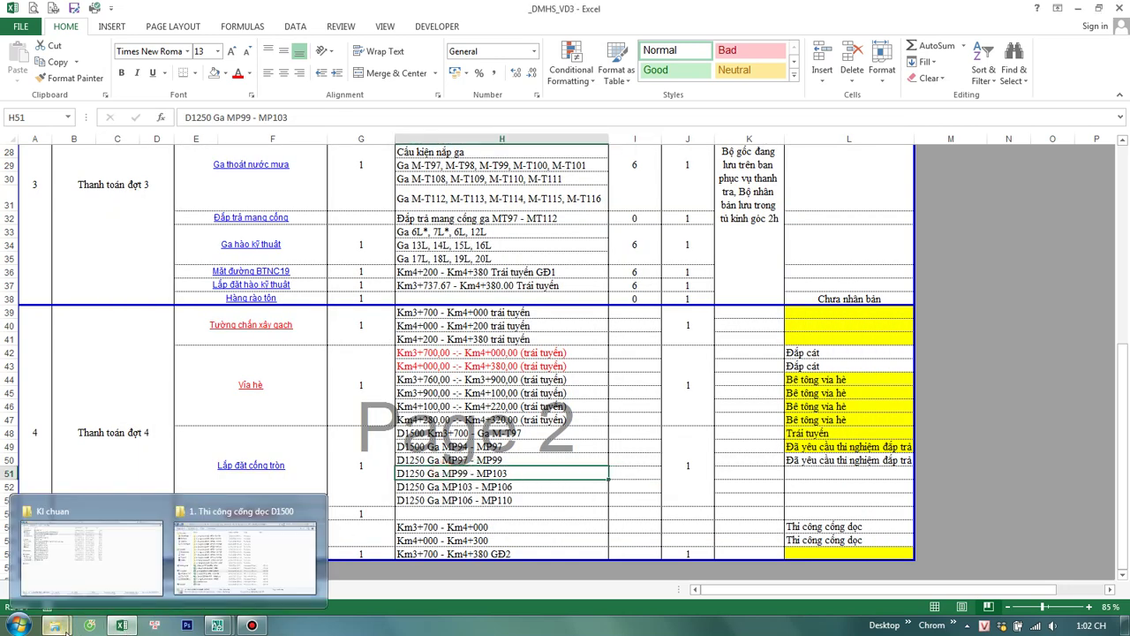
{"action": "left_click", "coordinate": [215, 572]}
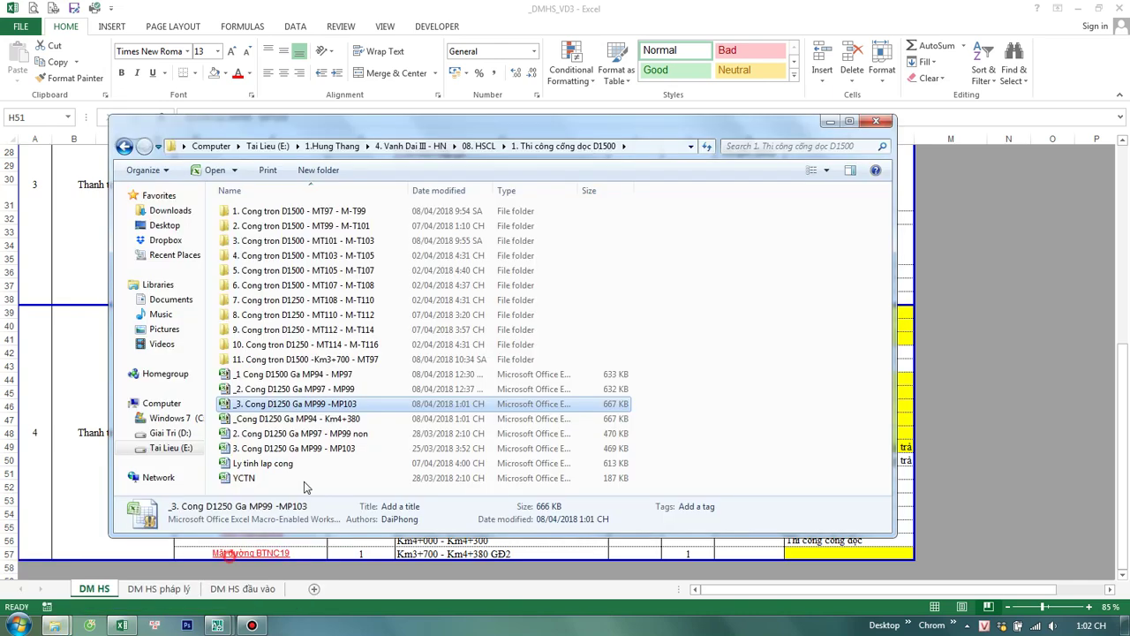
{"action": "double_click", "coordinate": [311, 405]}
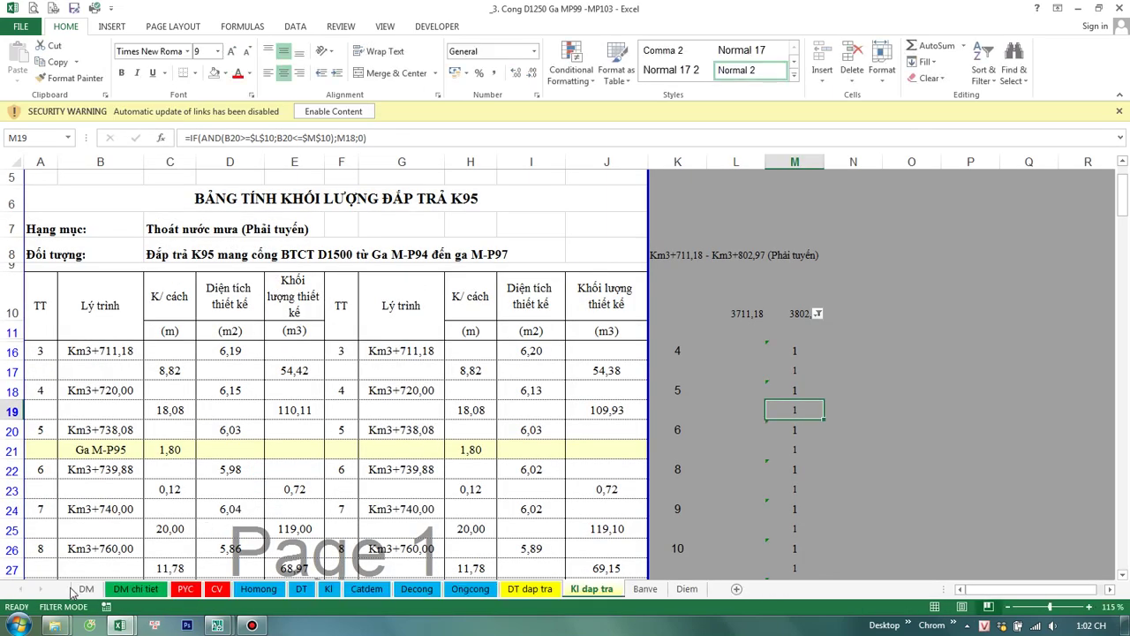
Step: Edit the DM heading in B1 to read 'BTCT D1250 từ Ga M-P99 đến ga M-P103'
{"action": "left_click", "coordinate": [76, 589]}
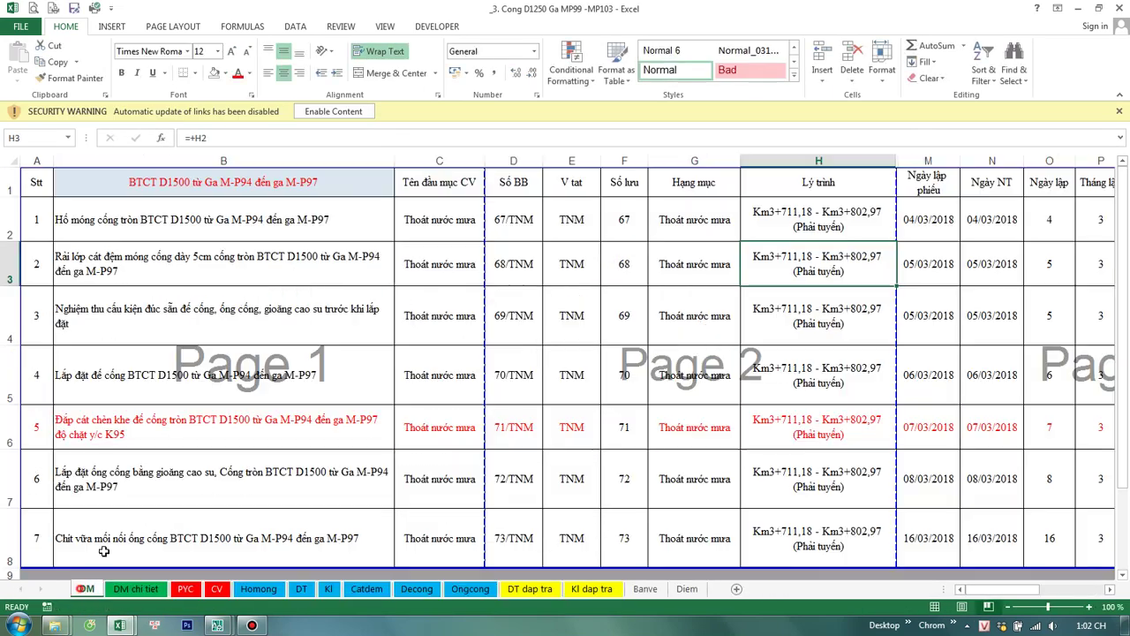
{"action": "double_click", "coordinate": [224, 184]}
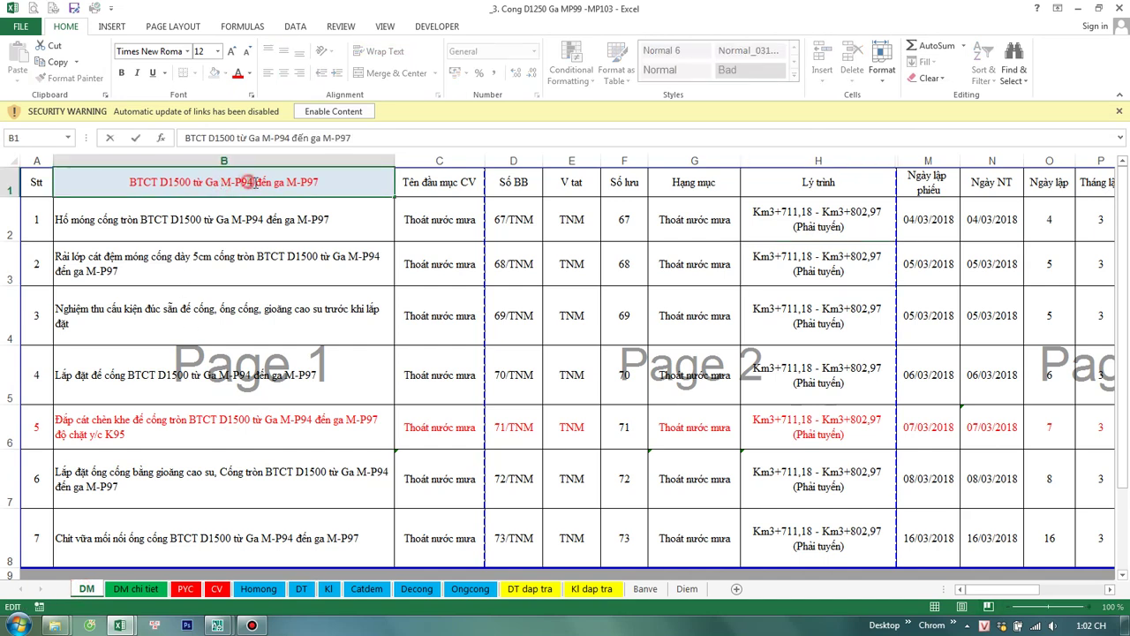
{"action": "left_click", "coordinate": [253, 183]}
{"action": "type", "text": "9"}
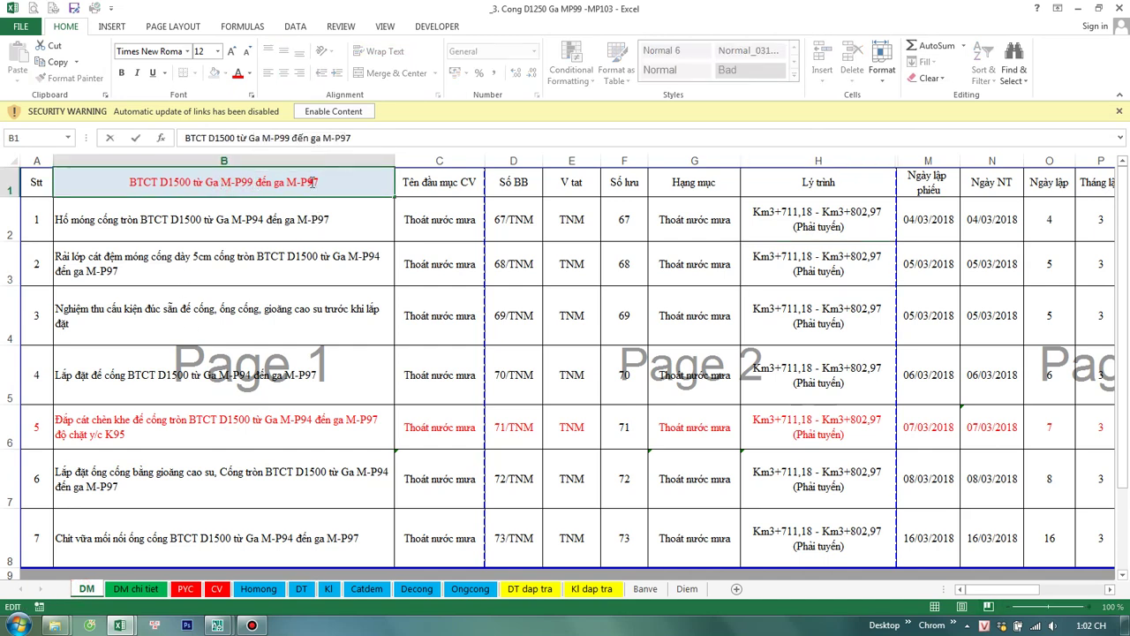
{"action": "left_click", "coordinate": [349, 184]}
{"action": "key", "text": "BackSpace"}
{"action": "key", "text": "BackSpace"}
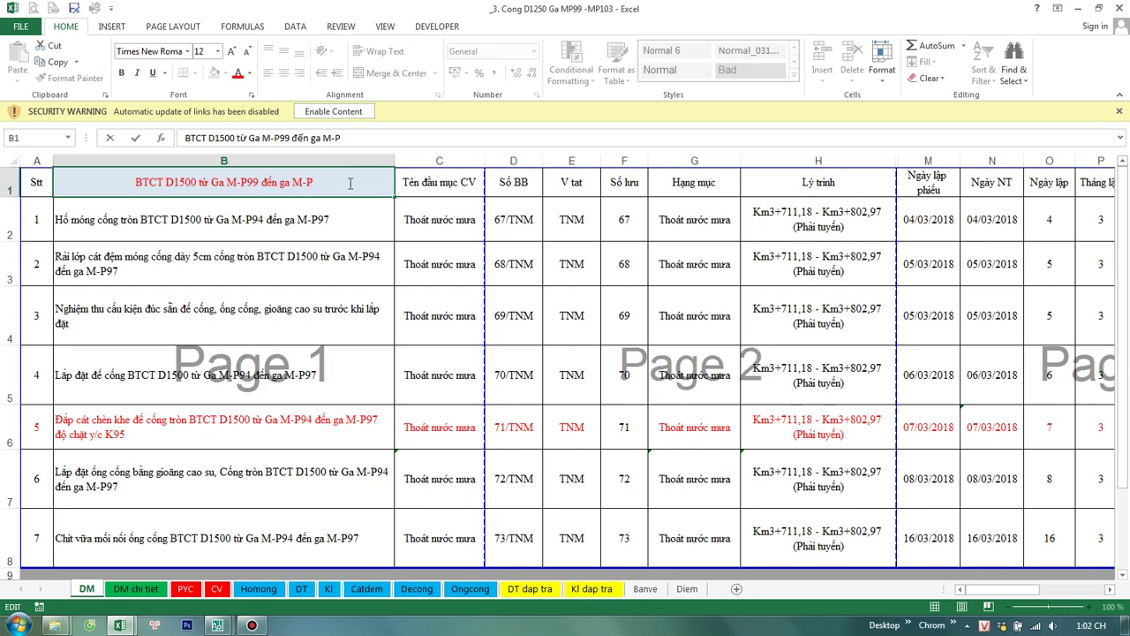
{"action": "type", "text": "10"}
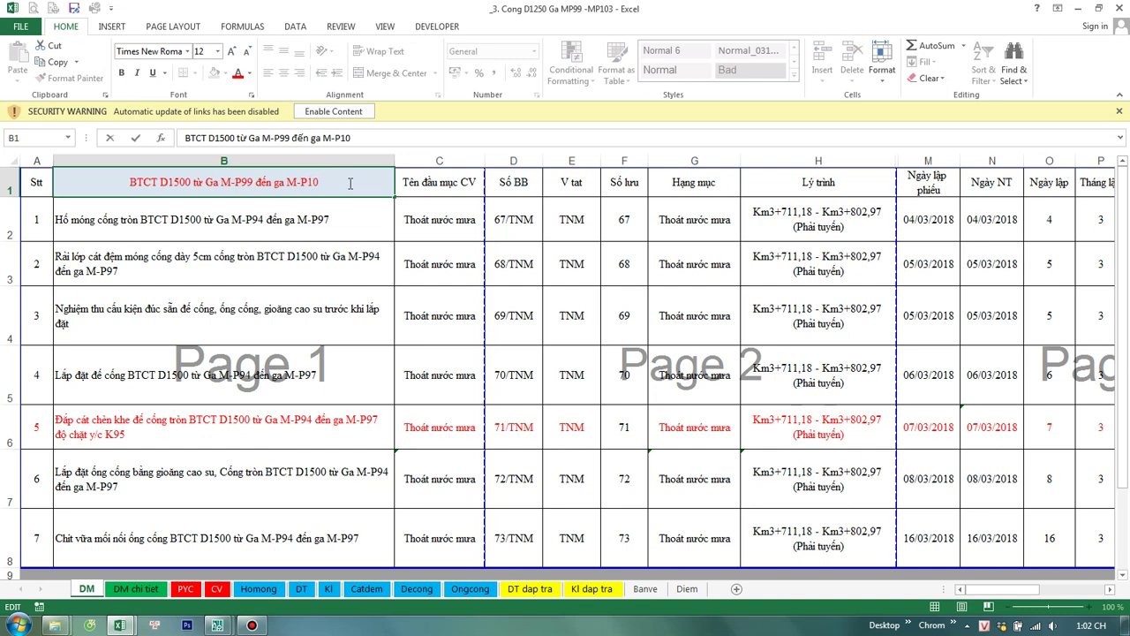
{"action": "type", "text": "3"}
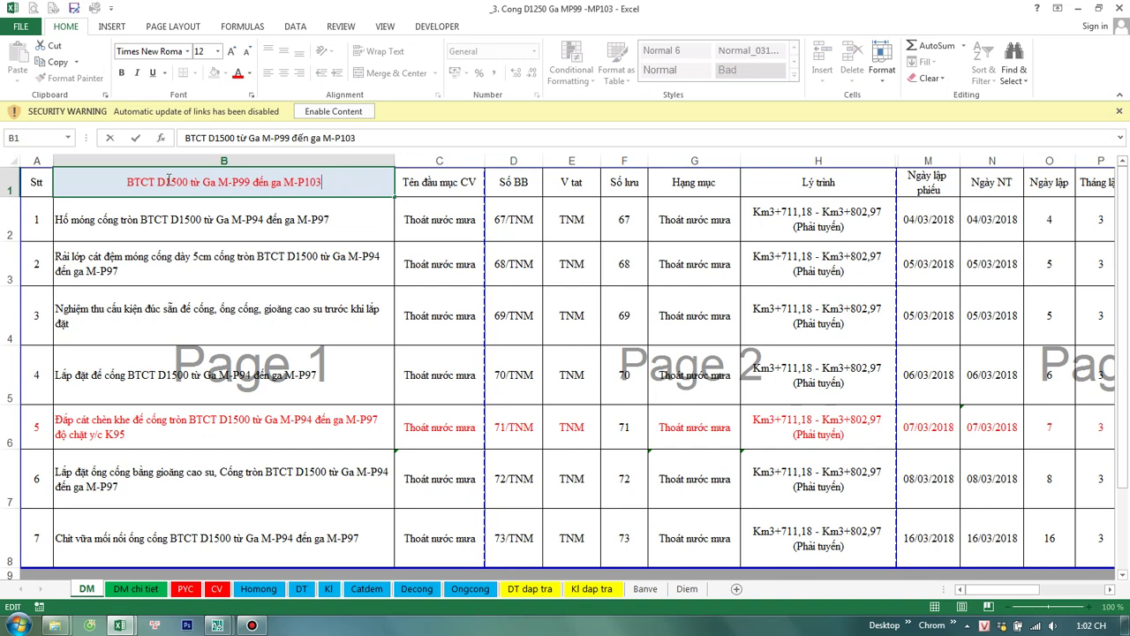
{"action": "left_click", "coordinate": [169, 180]}
{"action": "type", "text": "125"}
{"action": "key", "text": "Return"}
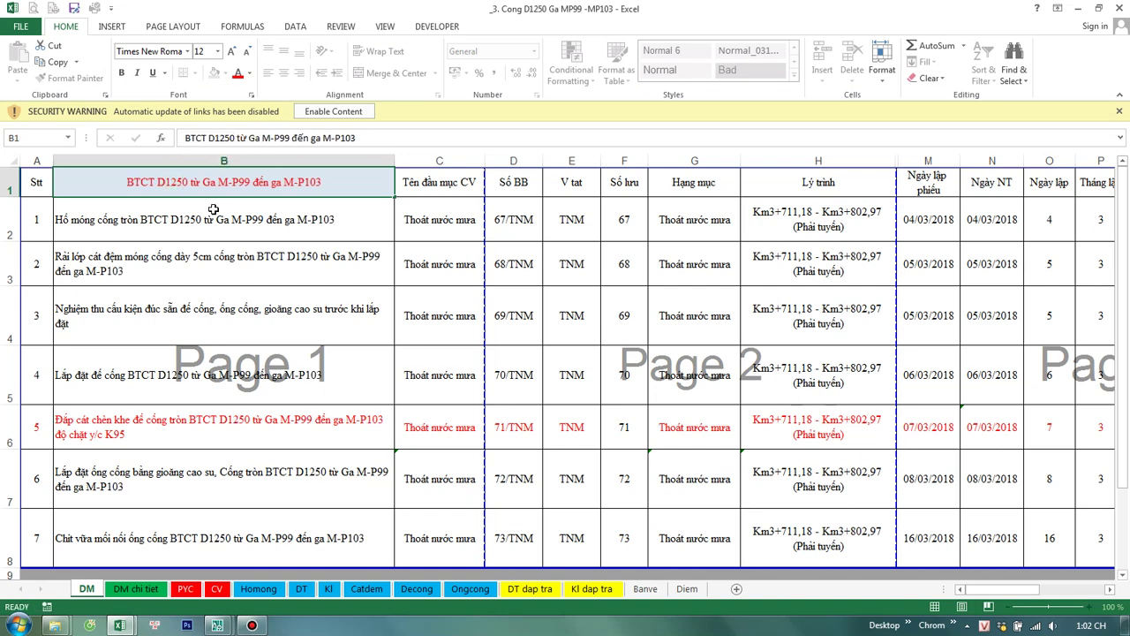
Step: Check that B2 builds from the new B1 heading and review H2's chainage, then show Banve
{"action": "left_click", "coordinate": [244, 187]}
{"action": "left_click", "coordinate": [243, 204]}
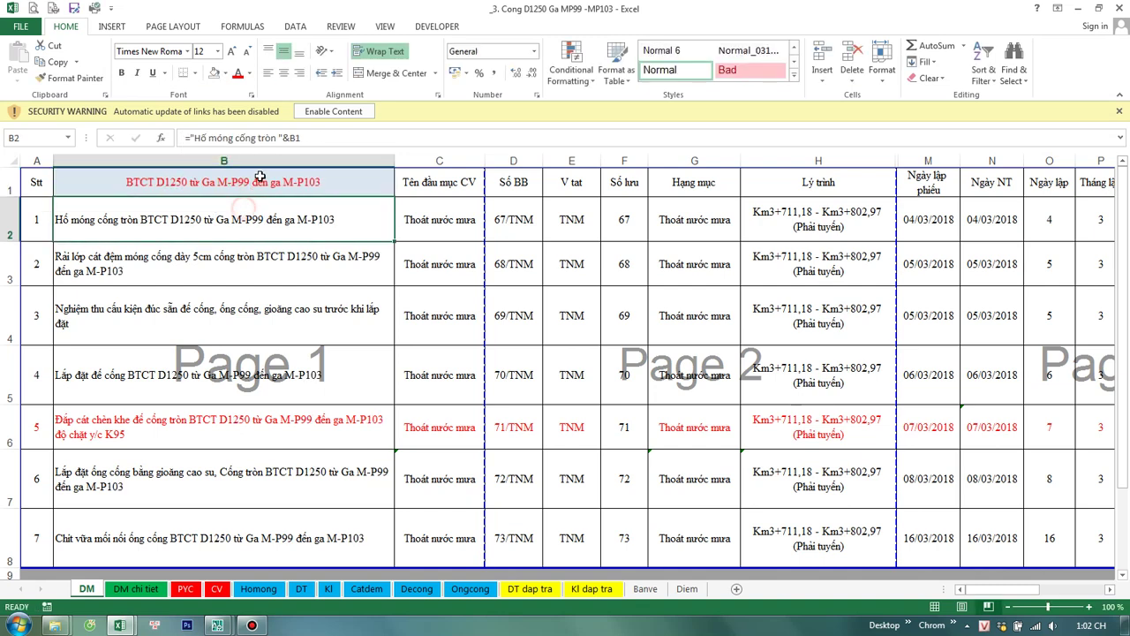
{"action": "left_click", "coordinate": [244, 187]}
{"action": "left_click", "coordinate": [784, 212]}
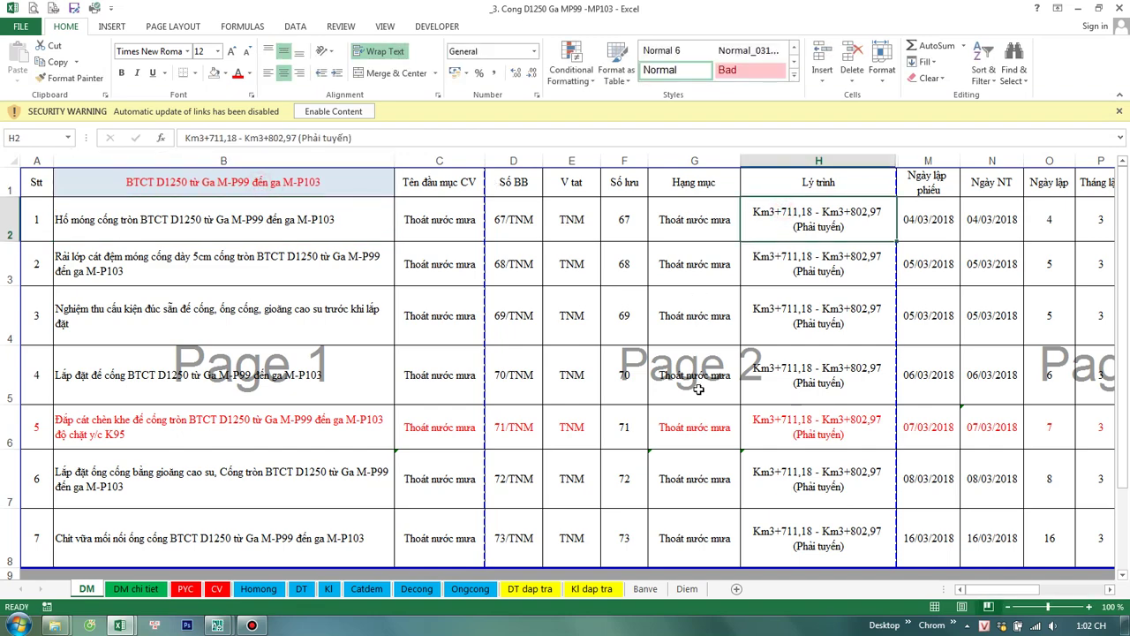
{"action": "left_click", "coordinate": [646, 588]}
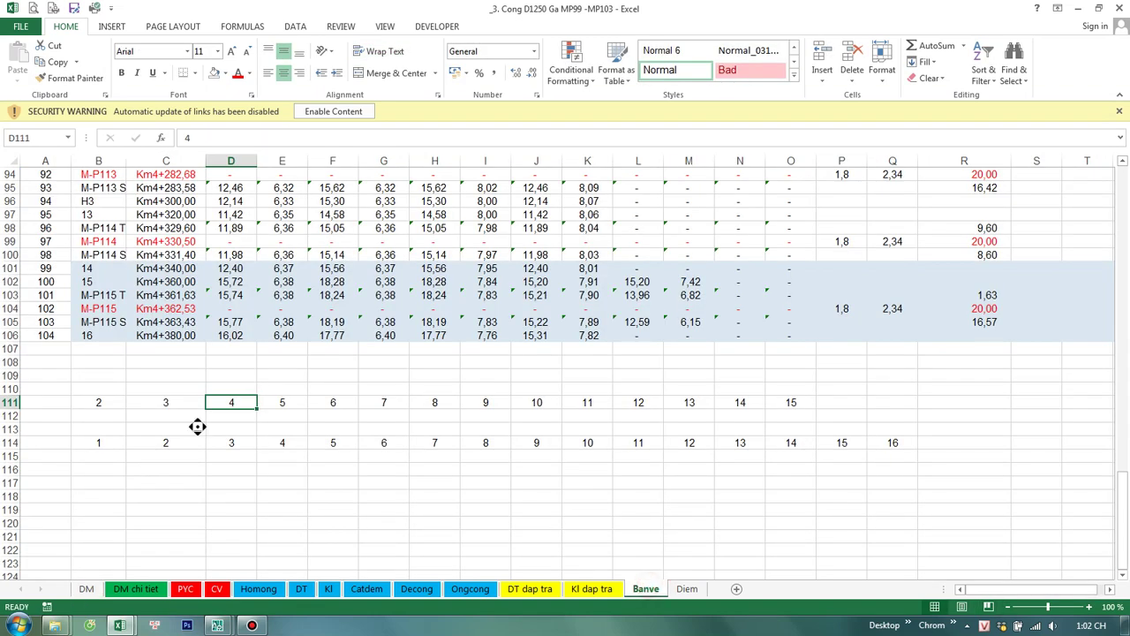
Step: Paste the Km3+867,17 chainage from C30 into S29 as a value, then undo it
{"action": "scroll", "coordinate": [199, 424], "scroll_direction": "up", "scroll_amount": 20}
{"action": "scroll", "coordinate": [198, 239], "scroll_direction": "up", "scroll_amount": 8}
{"action": "scroll", "coordinate": [141, 351], "scroll_direction": "down", "scroll_amount": 2}
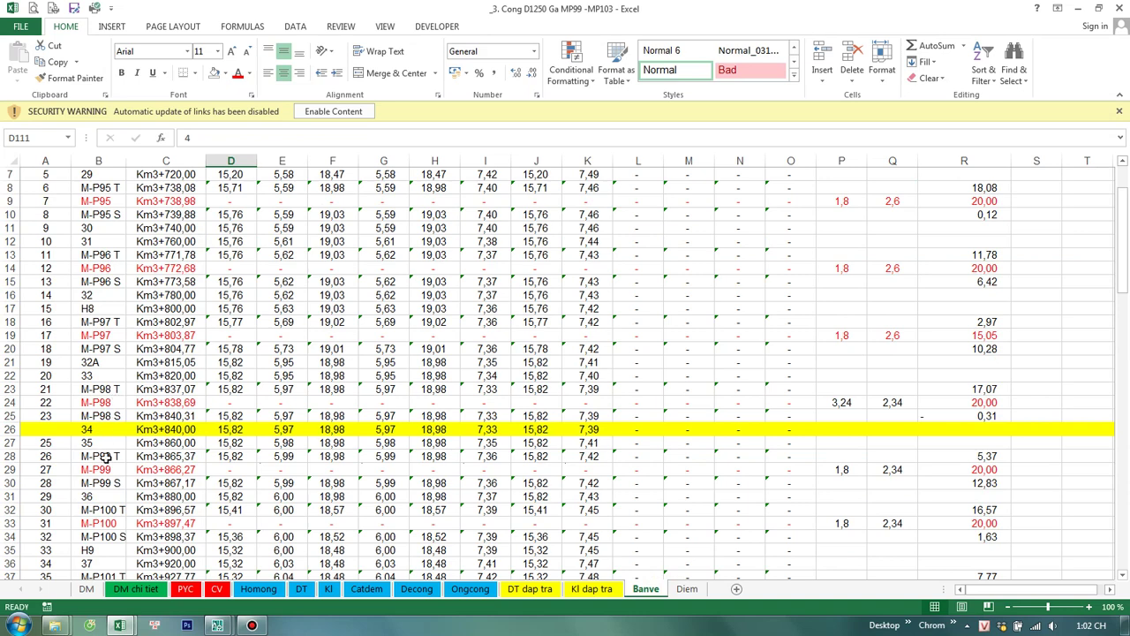
{"action": "left_click", "coordinate": [171, 483]}
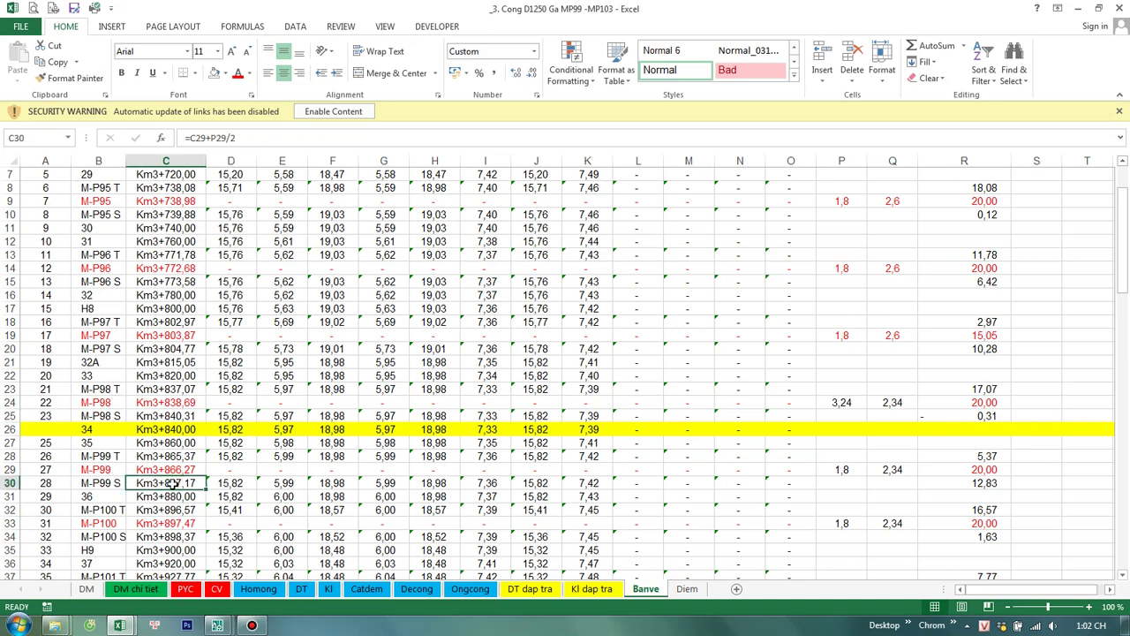
{"action": "key", "text": "ctrl+c"}
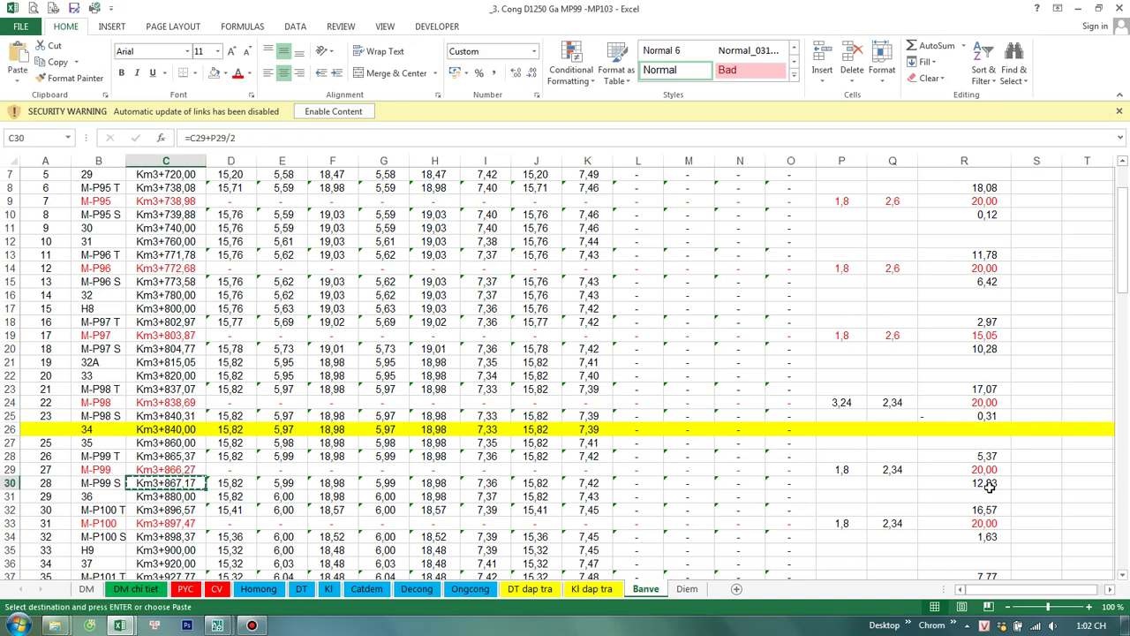
{"action": "right_click", "coordinate": [1040, 470]}
{"action": "left_click", "coordinate": [944, 253]}
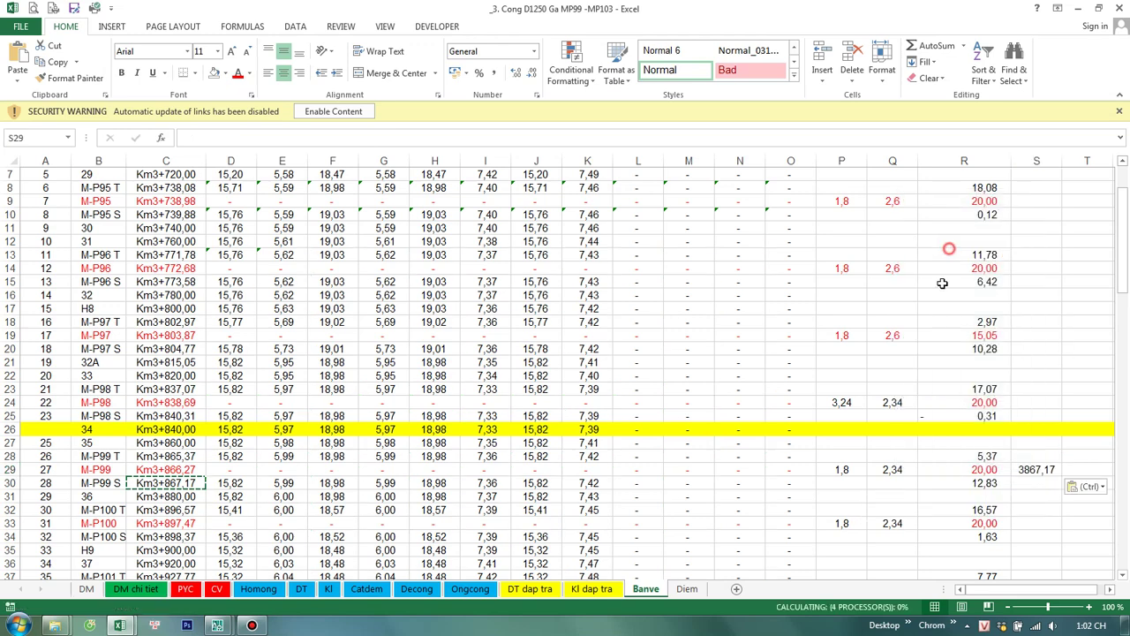
{"action": "key", "text": "ctrl+z"}
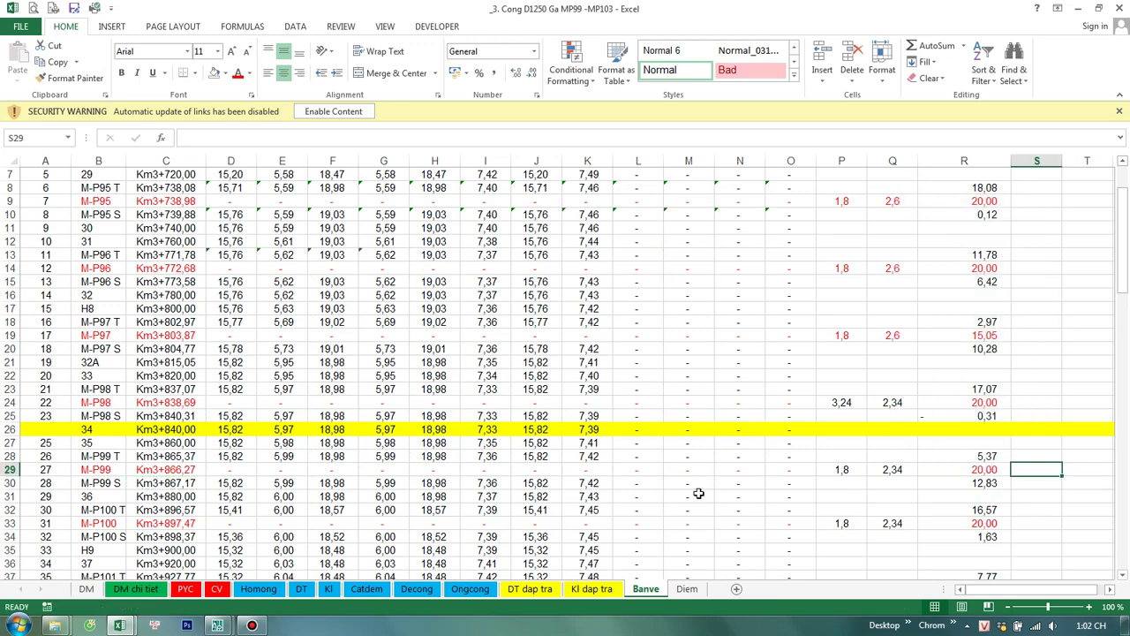
Step: Open a second workbook window on the DM sheet and return to Banve's chainages in C29–C30
{"action": "left_click", "coordinate": [383, 24]}
{"action": "left_click", "coordinate": [392, 62]}
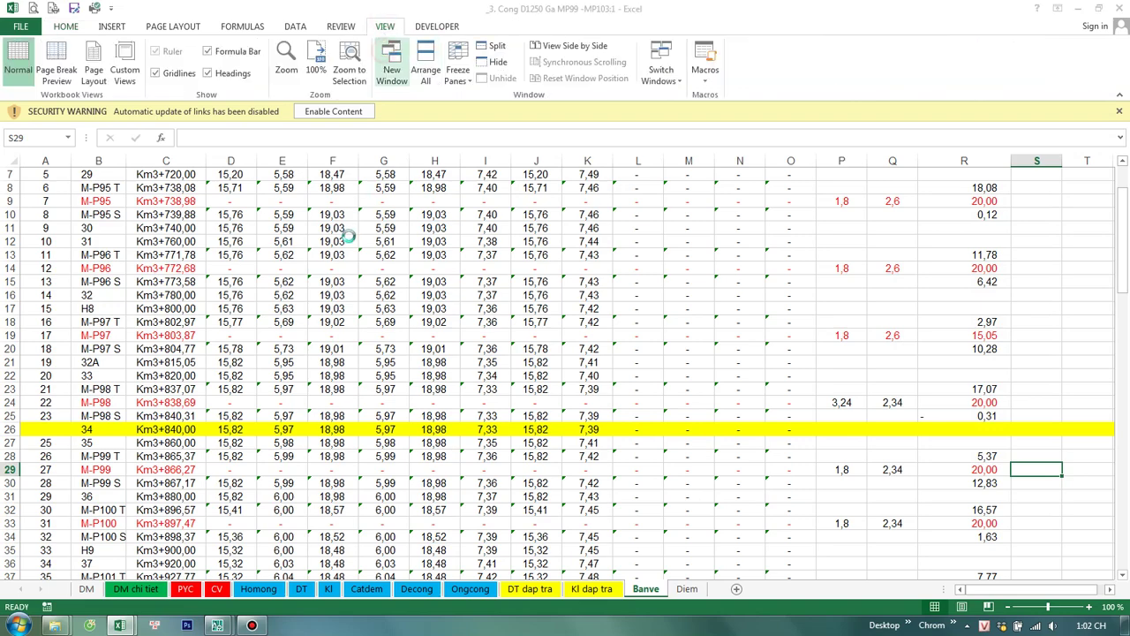
{"action": "left_click", "coordinate": [135, 589]}
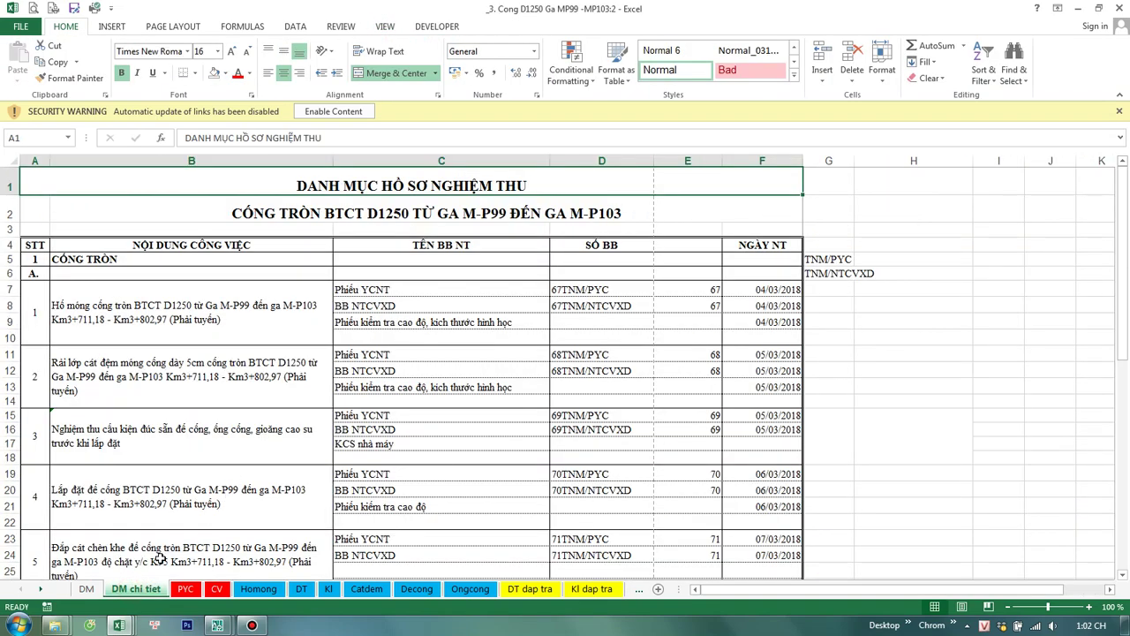
{"action": "left_click", "coordinate": [88, 590]}
{"action": "left_click", "coordinate": [261, 185]}
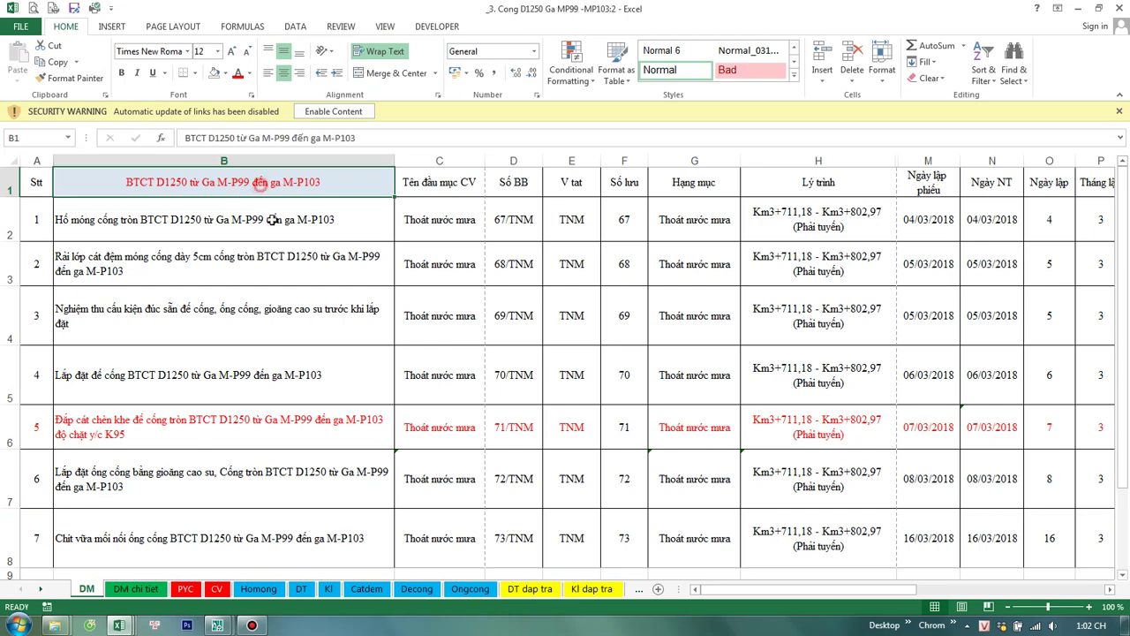
{"action": "left_click", "coordinate": [801, 227]}
{"action": "key", "text": "ctrl+F6"}
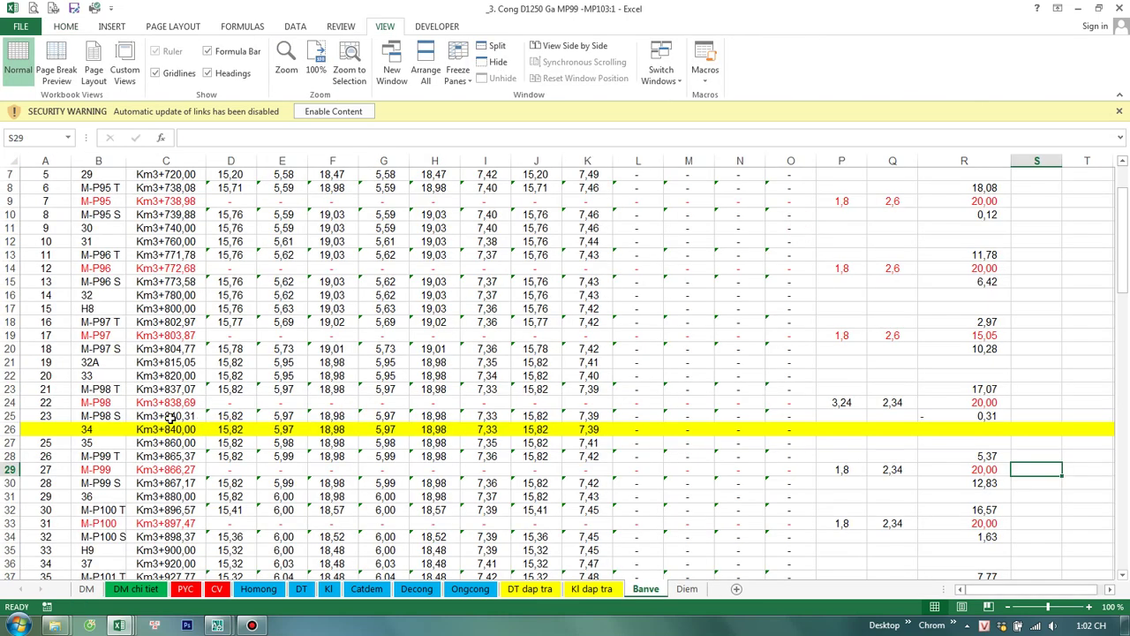
{"action": "left_click", "coordinate": [155, 470]}
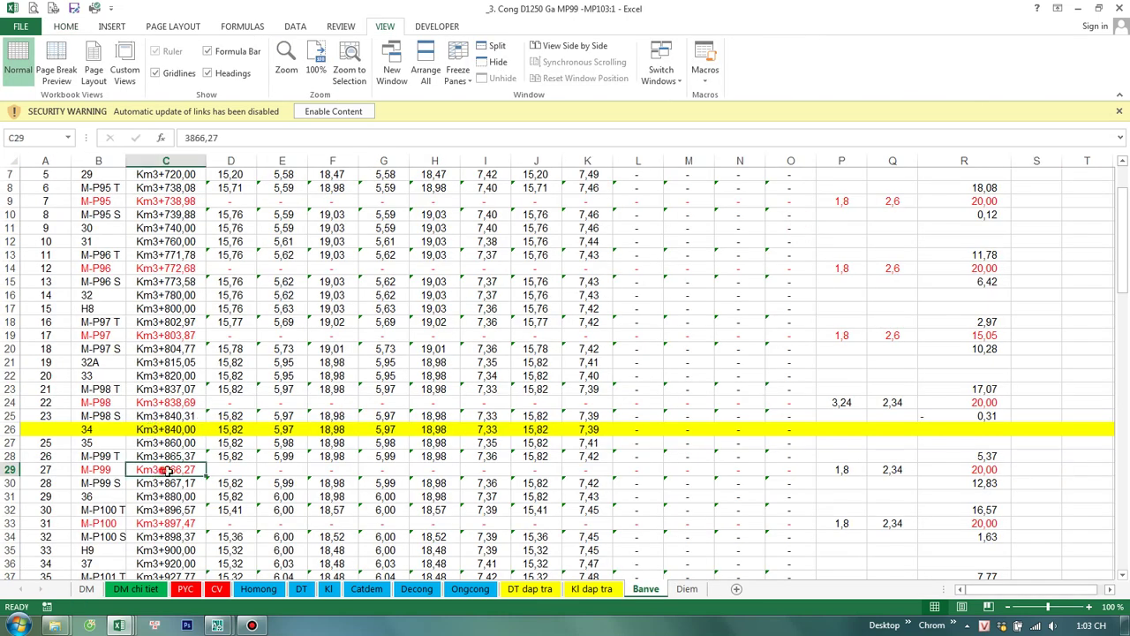
{"action": "left_click", "coordinate": [167, 483]}
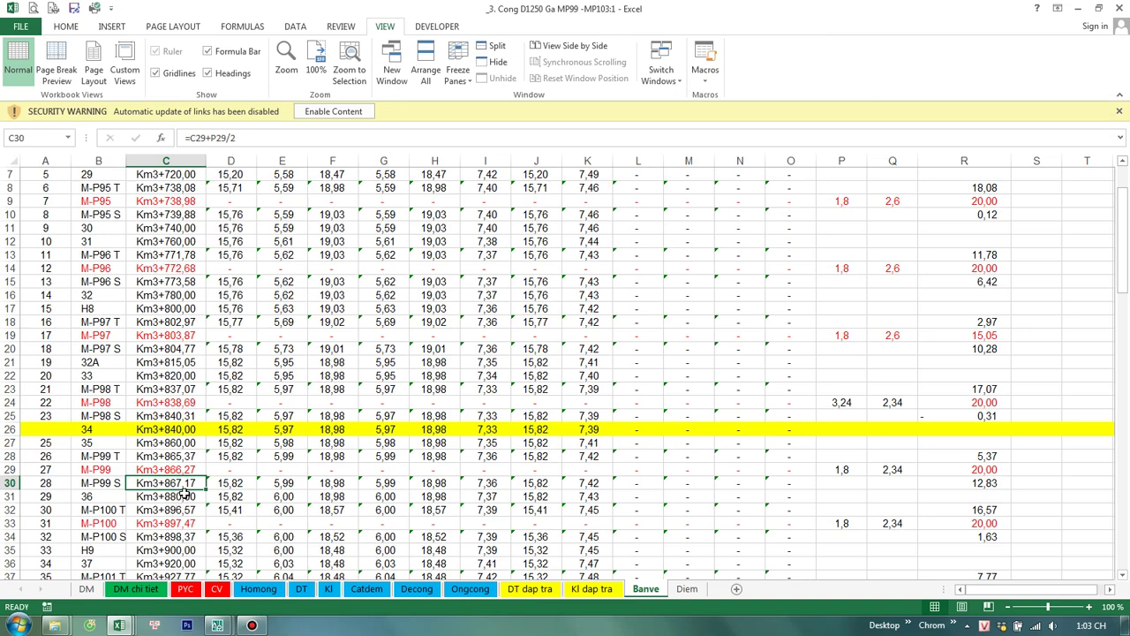
Step: Change the start chainage in DM cell H2 from 711,18 to 867,17
{"action": "key", "text": "ctrl+F6"}
{"action": "double_click", "coordinate": [775, 212]}
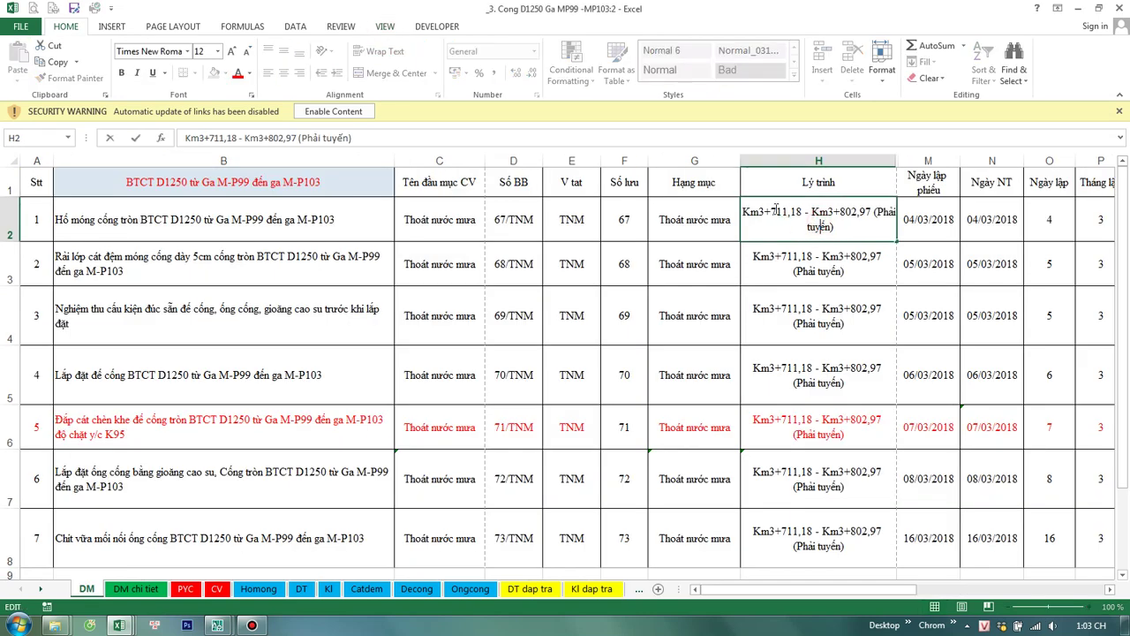
{"action": "left_click_drag", "start_coordinate": [770, 211], "coordinate": [799, 210]}
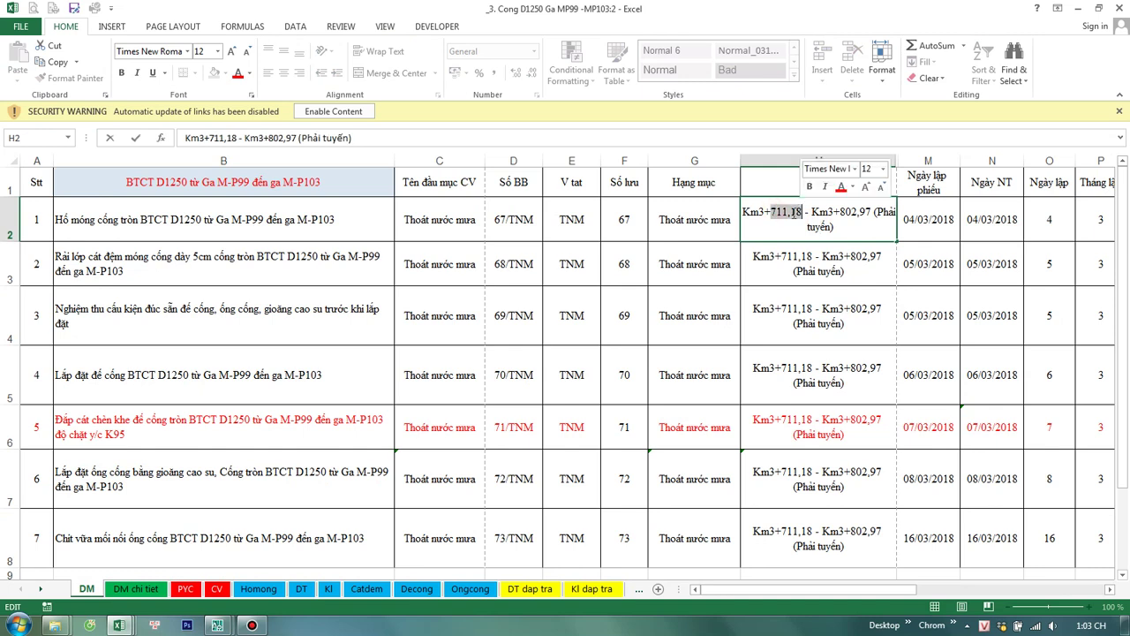
{"action": "type", "text": "867,17"}
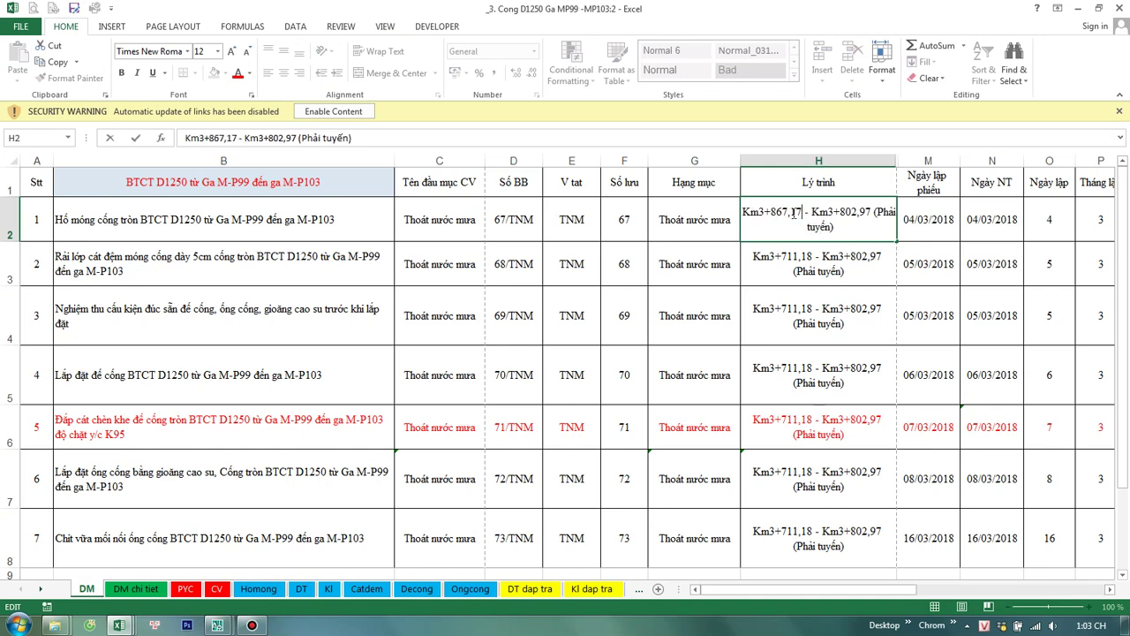
{"action": "key", "text": "Return"}
{"action": "key", "text": "Up"}
Step: Look up the end chainage Km3+990,17 in C47 on the Banve sheet
{"action": "key", "text": "ctrl+F6"}
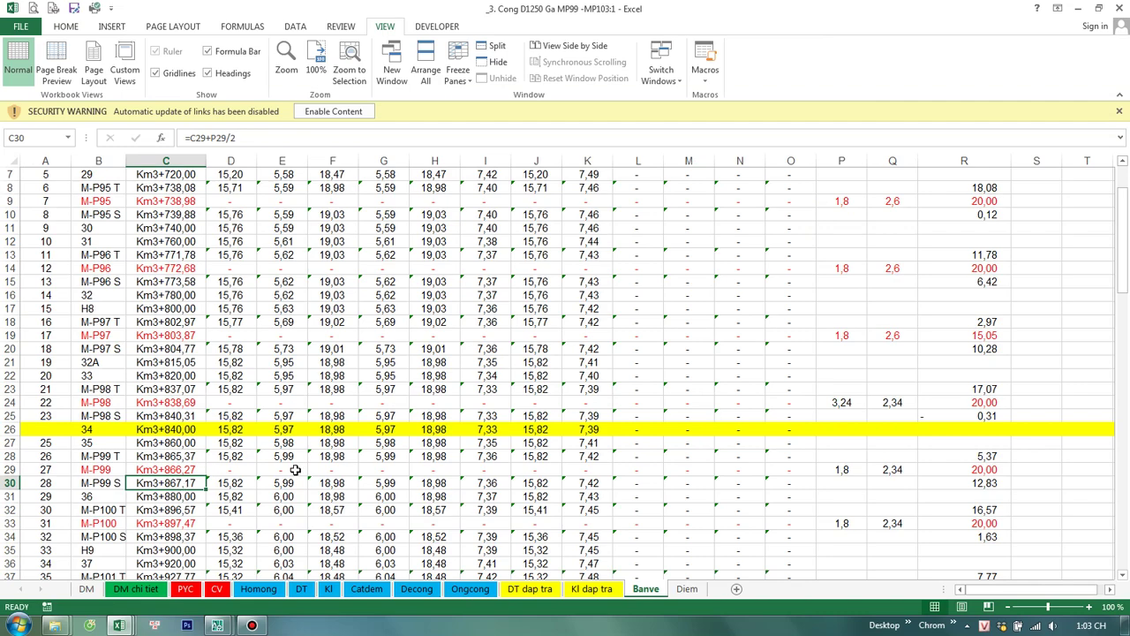
{"action": "scroll", "coordinate": [253, 473], "scroll_direction": "down", "scroll_amount": 1}
{"action": "scroll", "coordinate": [292, 477], "scroll_direction": "down", "scroll_amount": 4}
{"action": "scroll", "coordinate": [265, 481], "scroll_direction": "down", "scroll_amount": 2}
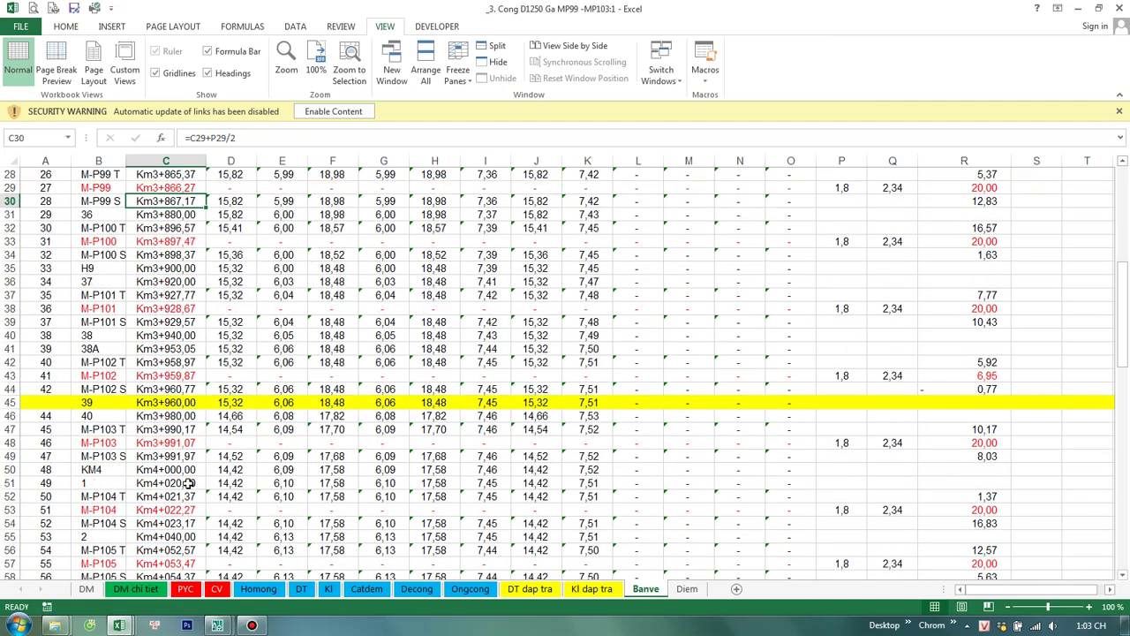
{"action": "left_click", "coordinate": [159, 430]}
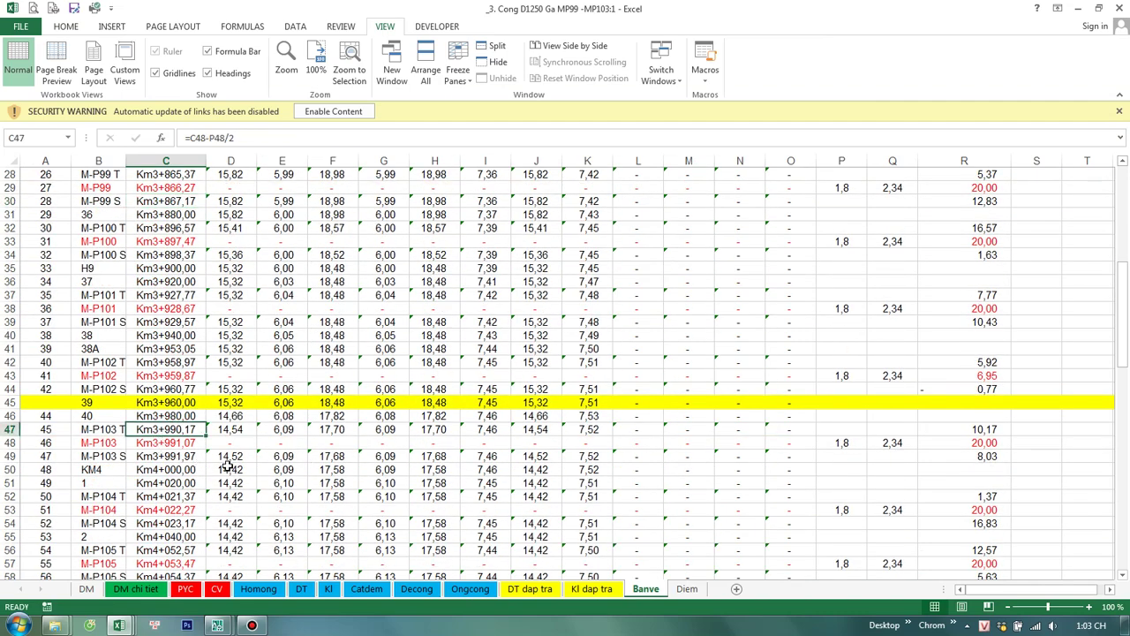
Step: Change the end chainage in H2 from 802,97 to 990,17
{"action": "key", "text": "alt+Tab"}
{"action": "double_click", "coordinate": [841, 213]}
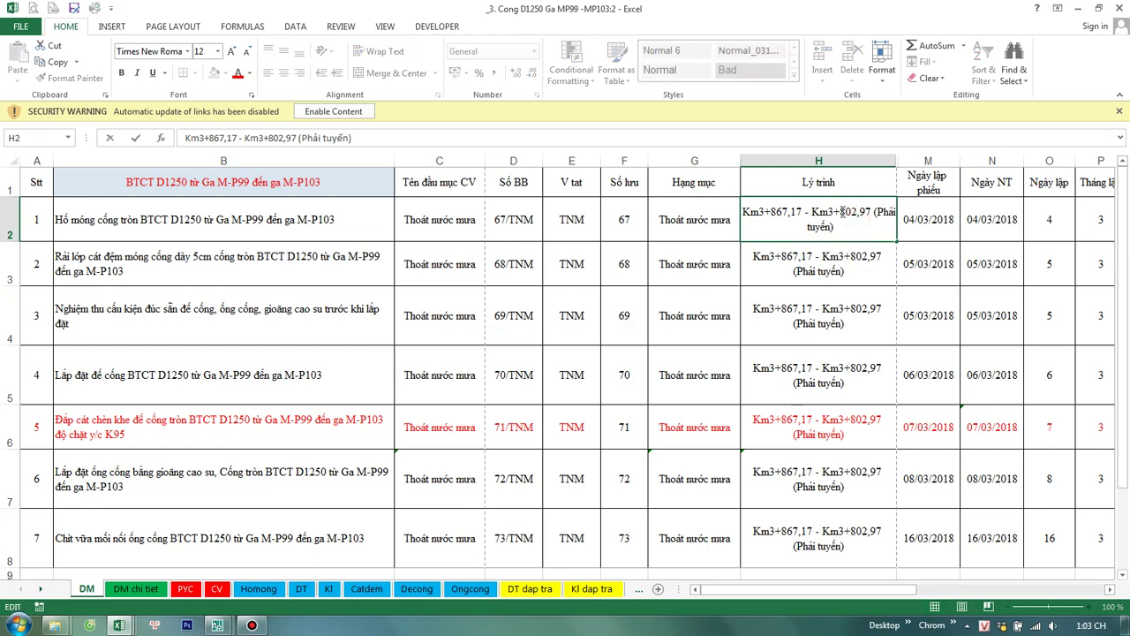
{"action": "left_click_drag", "start_coordinate": [841, 213], "coordinate": [866, 213]}
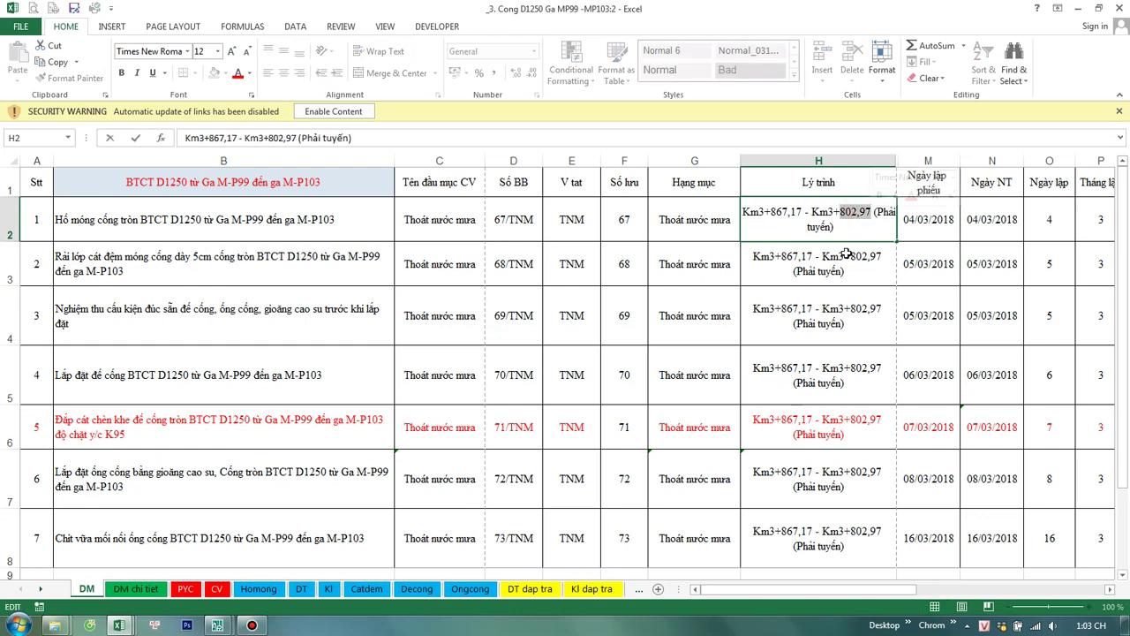
{"action": "type", "text": "9990"}
{"action": "key", "text": "BackSpace"}
{"action": "key", "text": "BackSpace"}
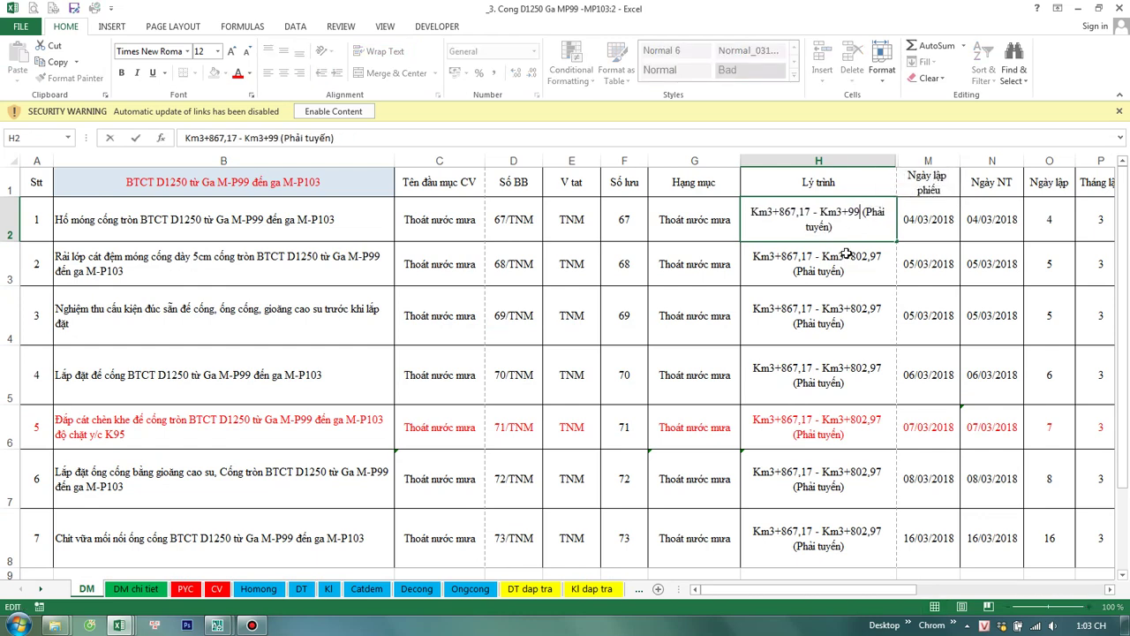
{"action": "type", "text": "0,17"}
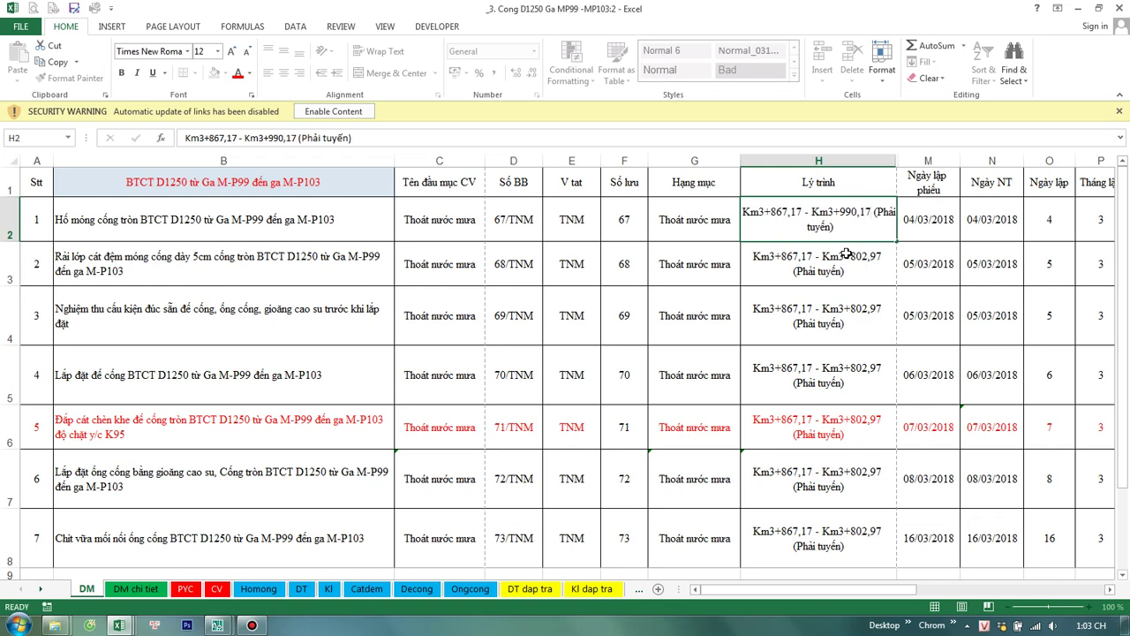
{"action": "key", "text": "Return"}
Step: Verify H2 and the item descriptions in B2–B4 show the new chainage range
{"action": "left_click", "coordinate": [842, 228]}
{"action": "key", "text": "Left"}
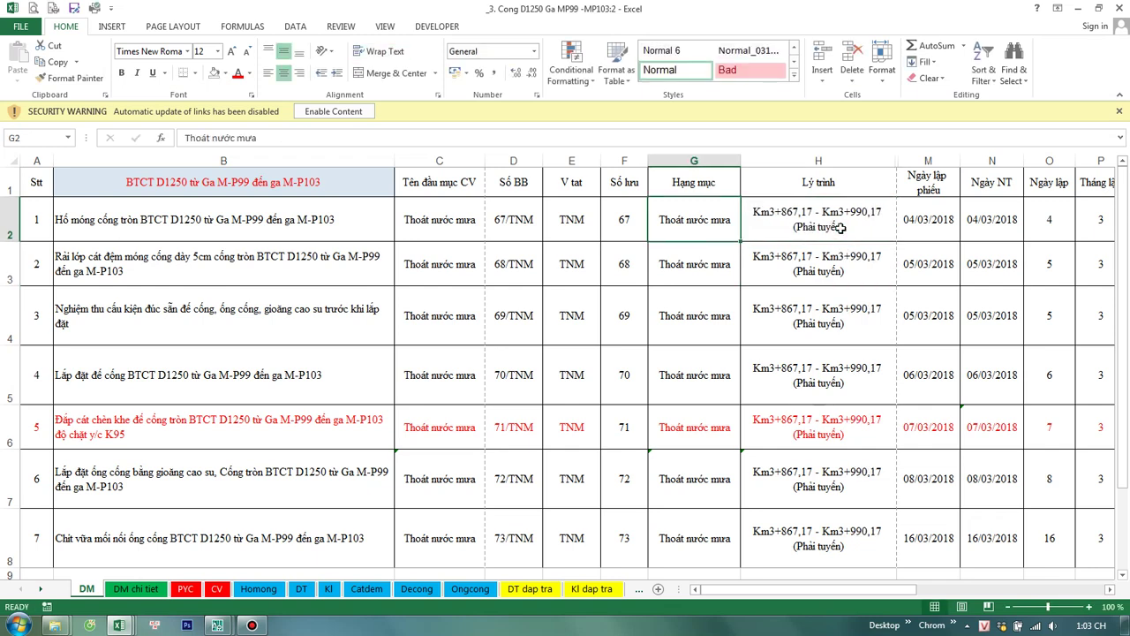
{"action": "key", "text": "Left"}
{"action": "key", "text": "Left"}
{"action": "key", "text": "Left"}
{"action": "key", "text": "Left"}
{"action": "key", "text": "Right"}
{"action": "key", "text": "Right"}
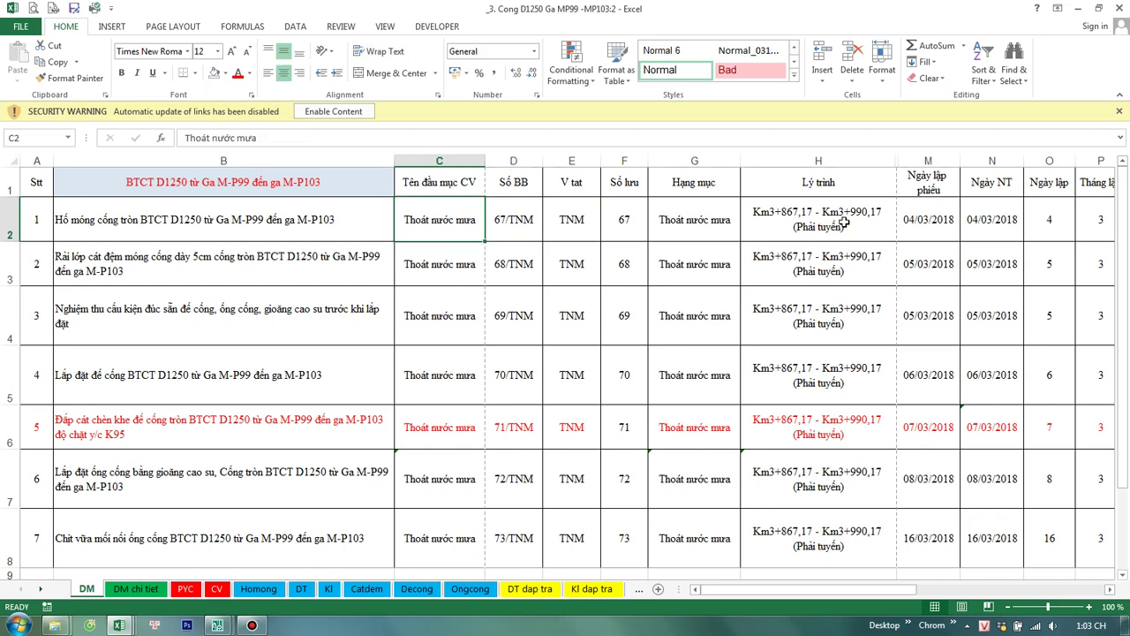
{"action": "key", "text": "Left"}
{"action": "key", "text": "Left"}
{"action": "key", "text": "Right"}
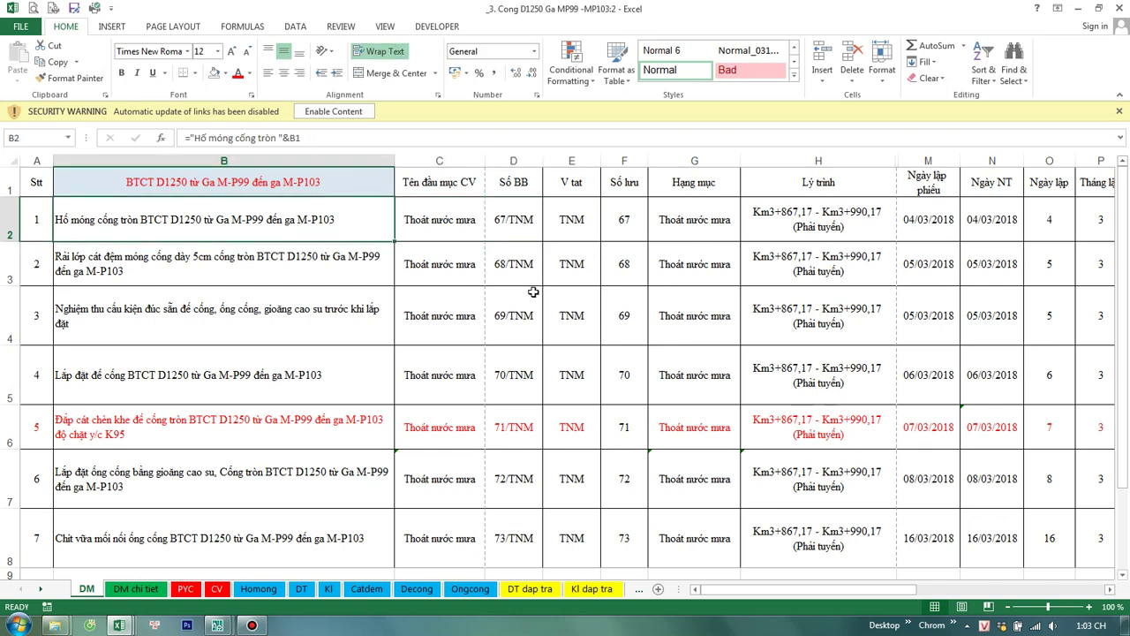
{"action": "key", "text": "Down"}
{"action": "key", "text": "Down"}
{"action": "key", "text": "Up"}
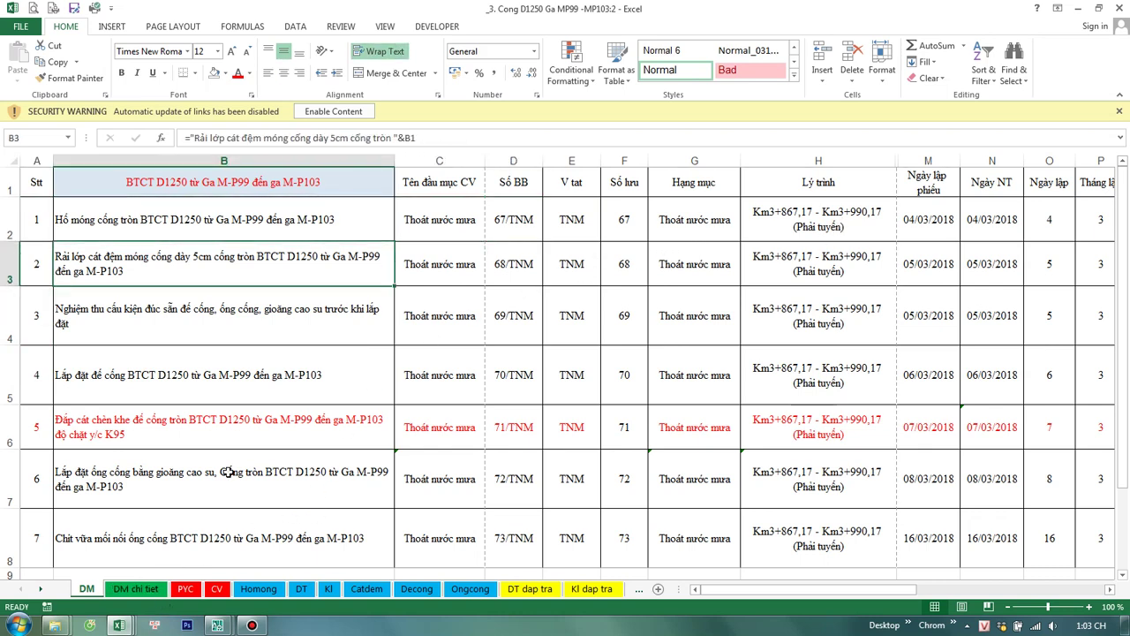
{"action": "double_click", "coordinate": [288, 222]}
{"action": "key", "text": "Escape"}
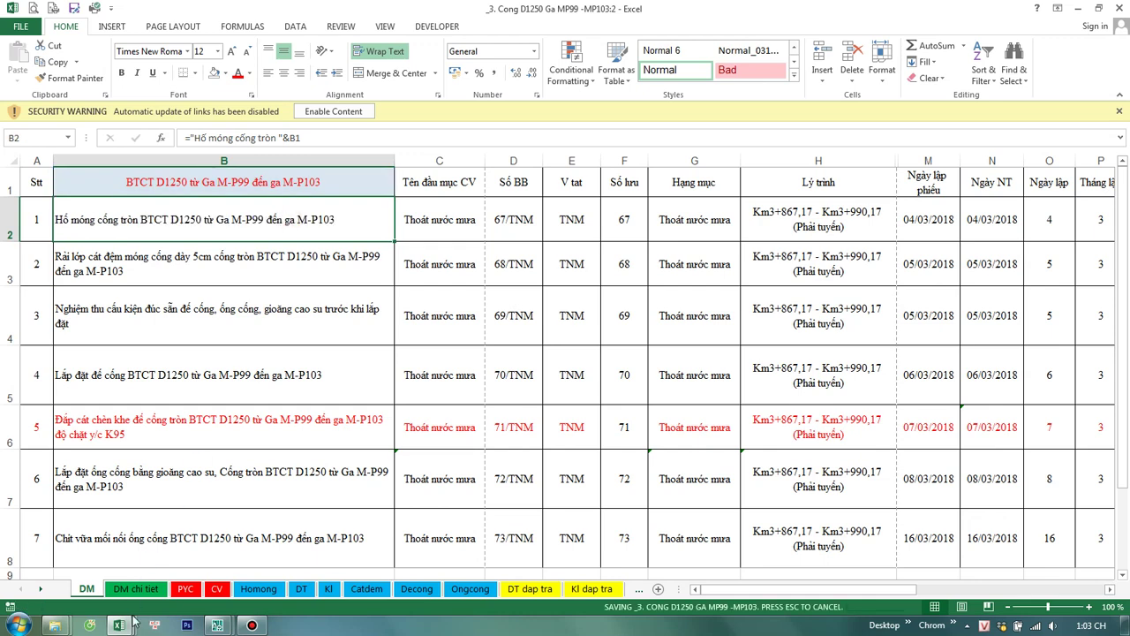
{"action": "left_click", "coordinate": [252, 301]}
Step: Review the updated DM chi tiet, PYC and Homong sheets, then close the second window
{"action": "left_click", "coordinate": [806, 223]}
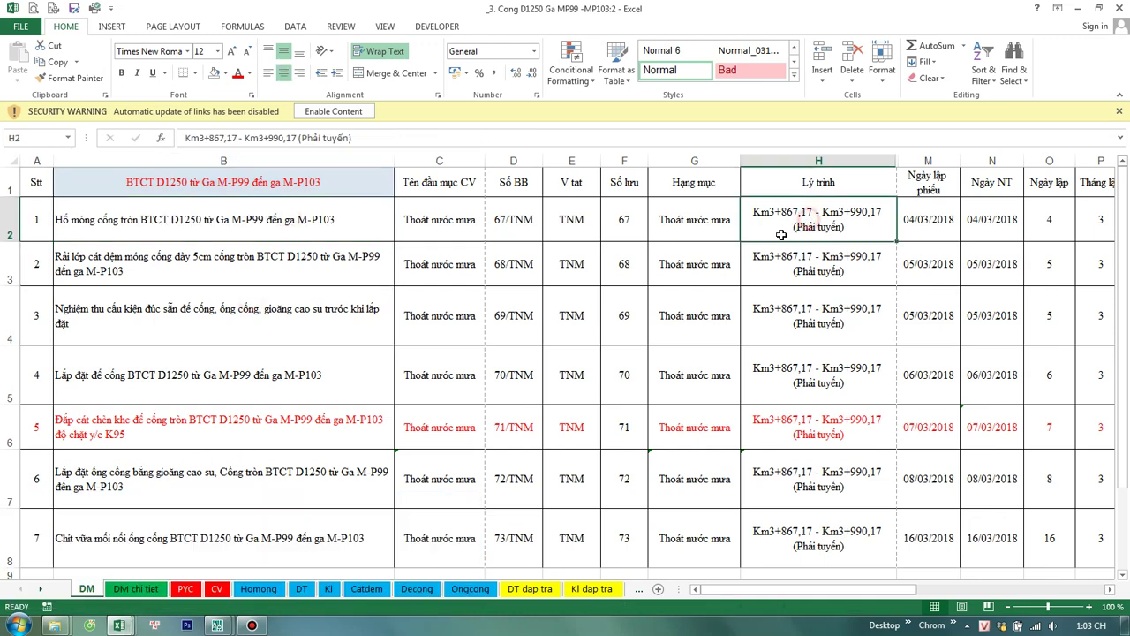
{"action": "left_click", "coordinate": [154, 587]}
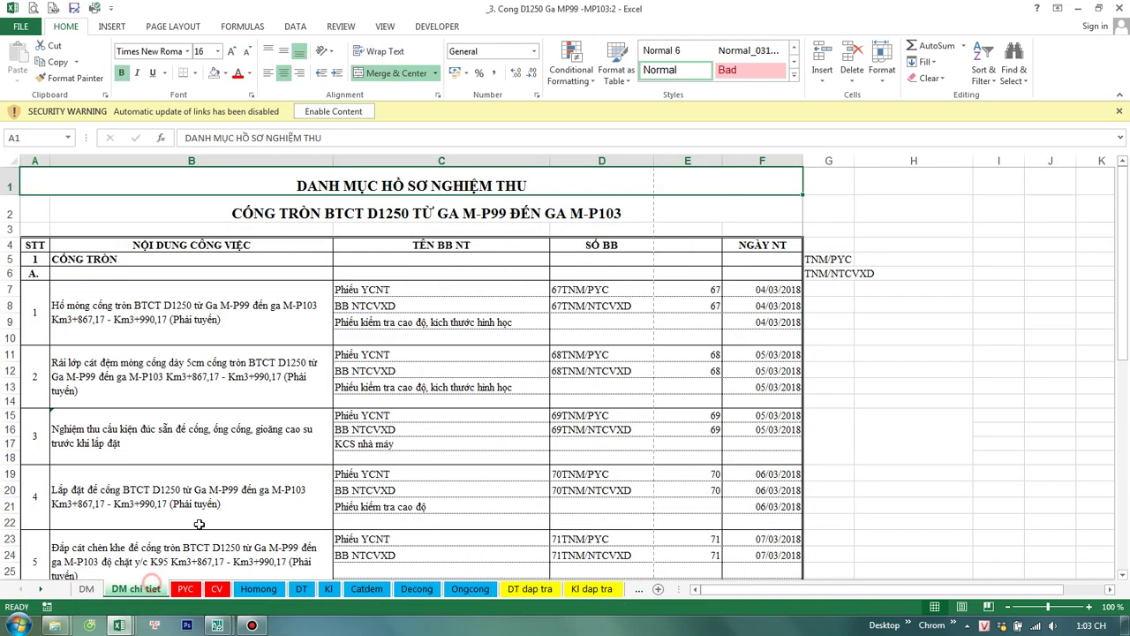
{"action": "left_click", "coordinate": [195, 589]}
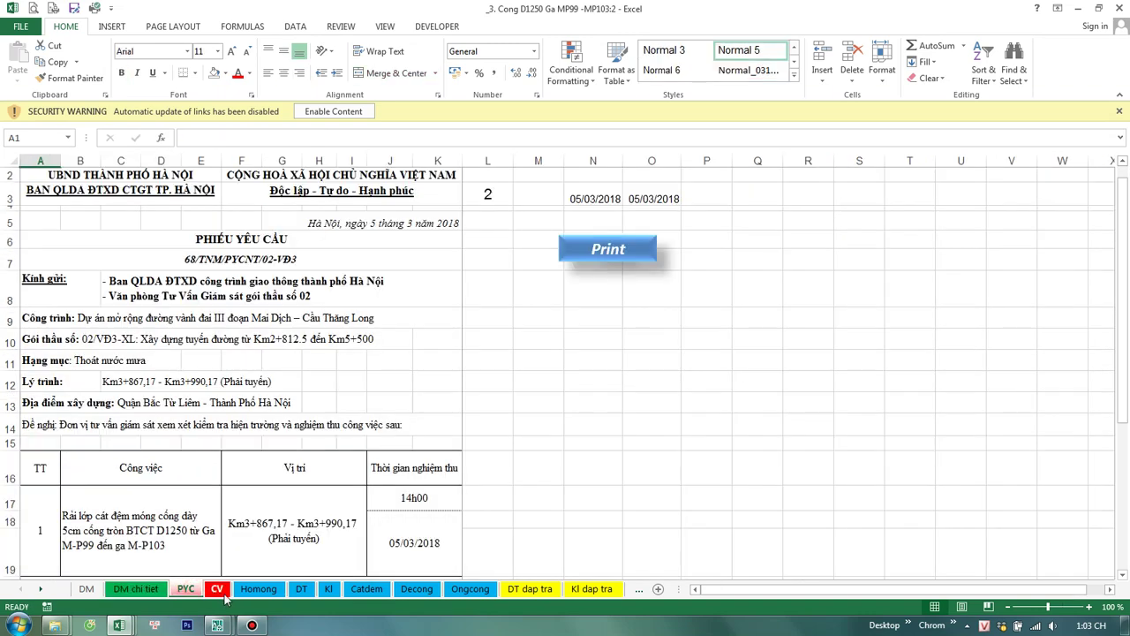
{"action": "left_click", "coordinate": [259, 589]}
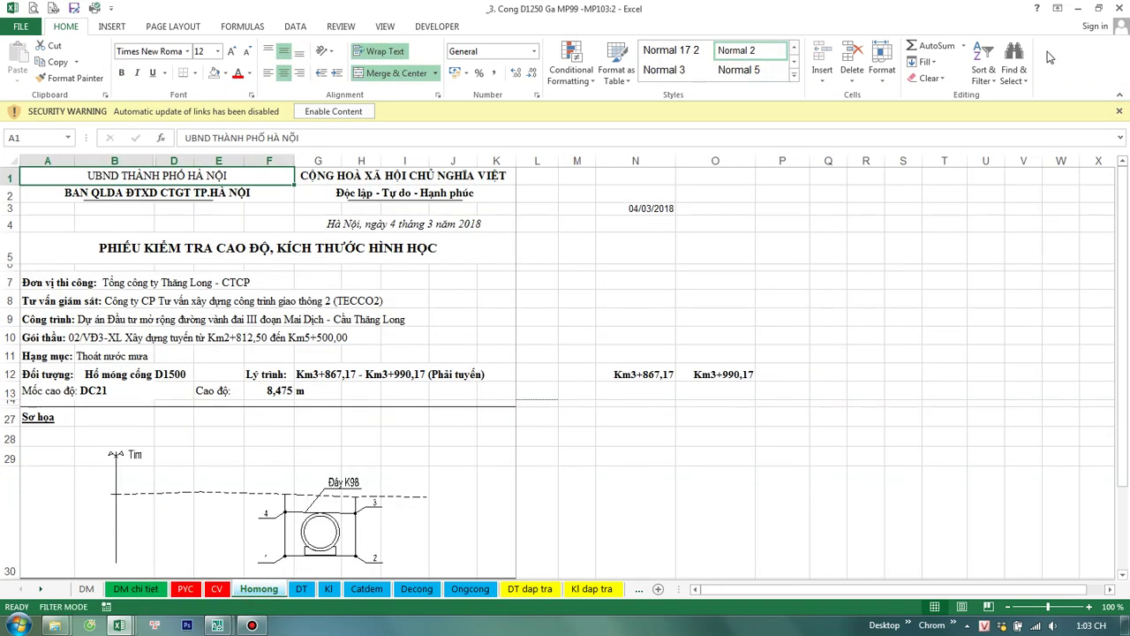
{"action": "left_click", "coordinate": [1125, 14]}
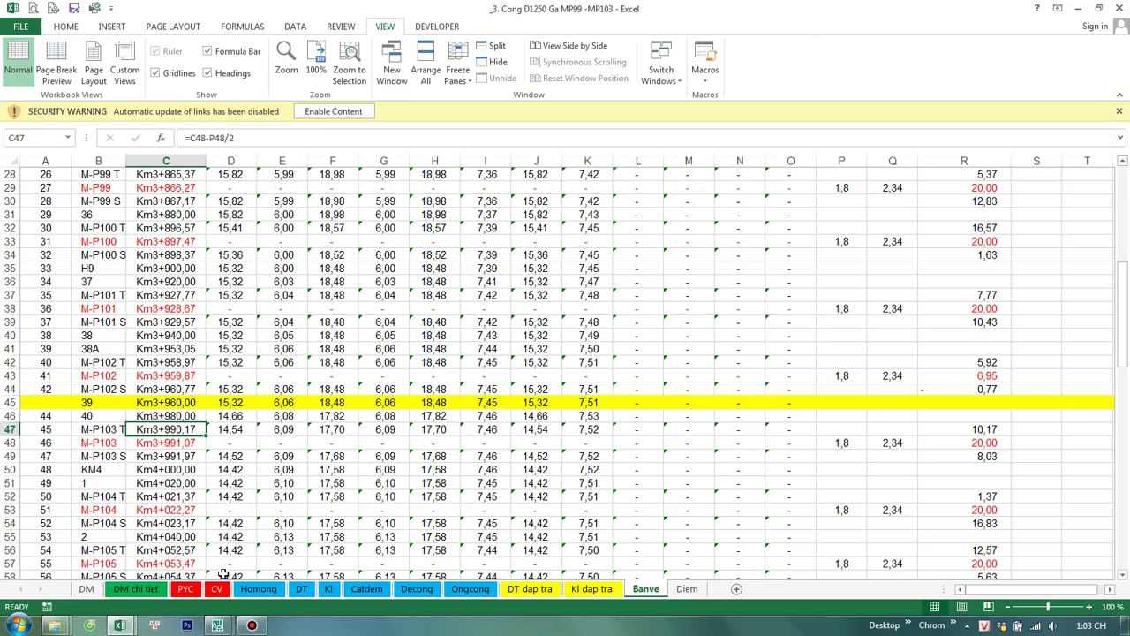
Step: On the Homong sheet, adjust the column P filter and inspect the chainage formulas in N12 and O12
{"action": "left_click", "coordinate": [186, 589]}
{"action": "left_click", "coordinate": [259, 589]}
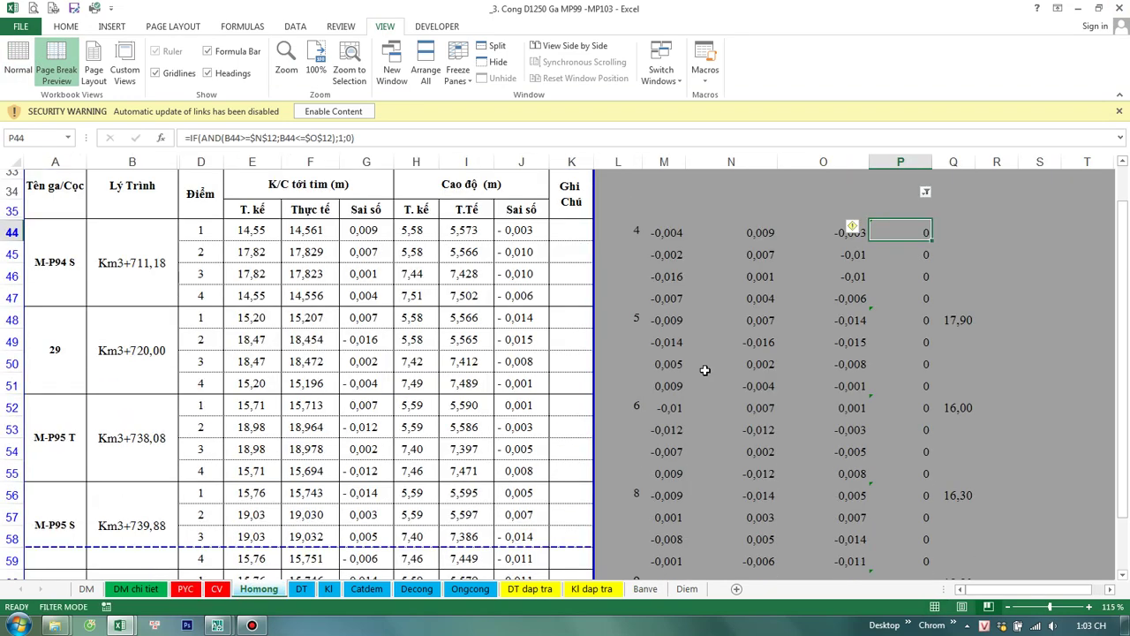
{"action": "left_click", "coordinate": [925, 191]}
{"action": "left_click", "coordinate": [1019, 460]}
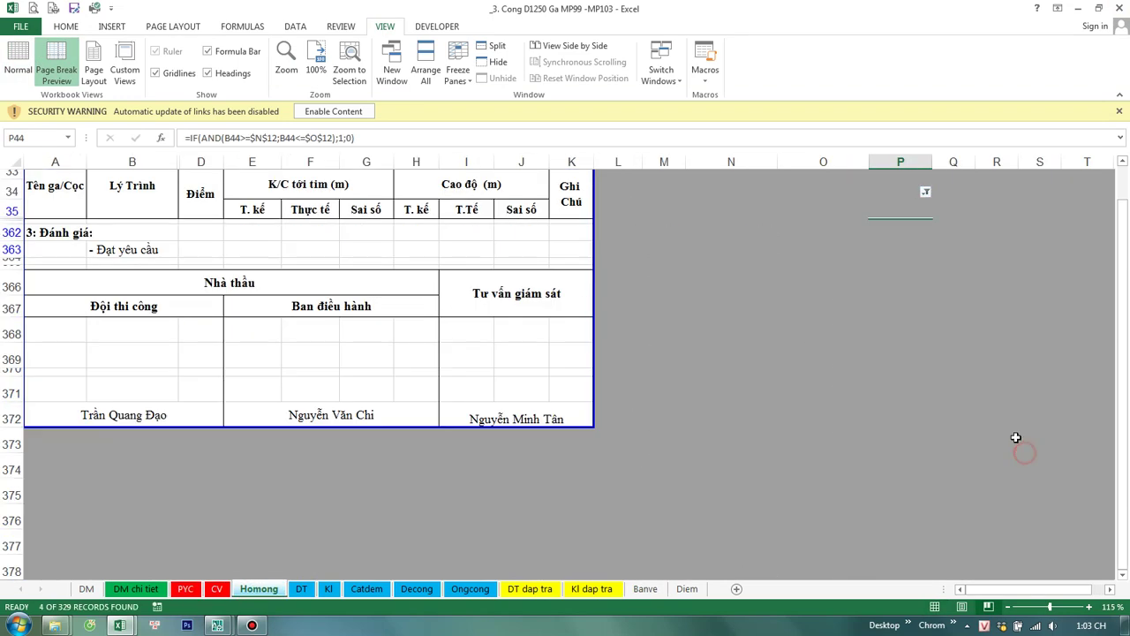
{"action": "left_click", "coordinate": [1006, 378]}
{"action": "scroll", "coordinate": [650, 393], "scroll_direction": "up", "scroll_amount": 2}
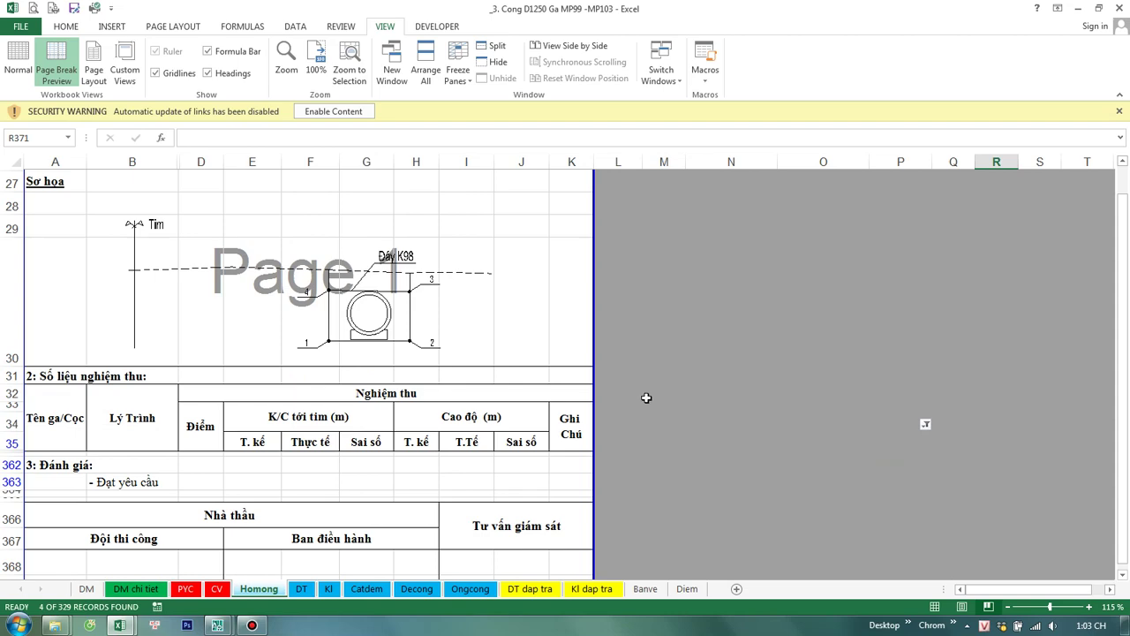
{"action": "scroll", "coordinate": [654, 400], "scroll_direction": "up", "scroll_amount": 1}
{"action": "scroll", "coordinate": [654, 400], "scroll_direction": "up", "scroll_amount": 1}
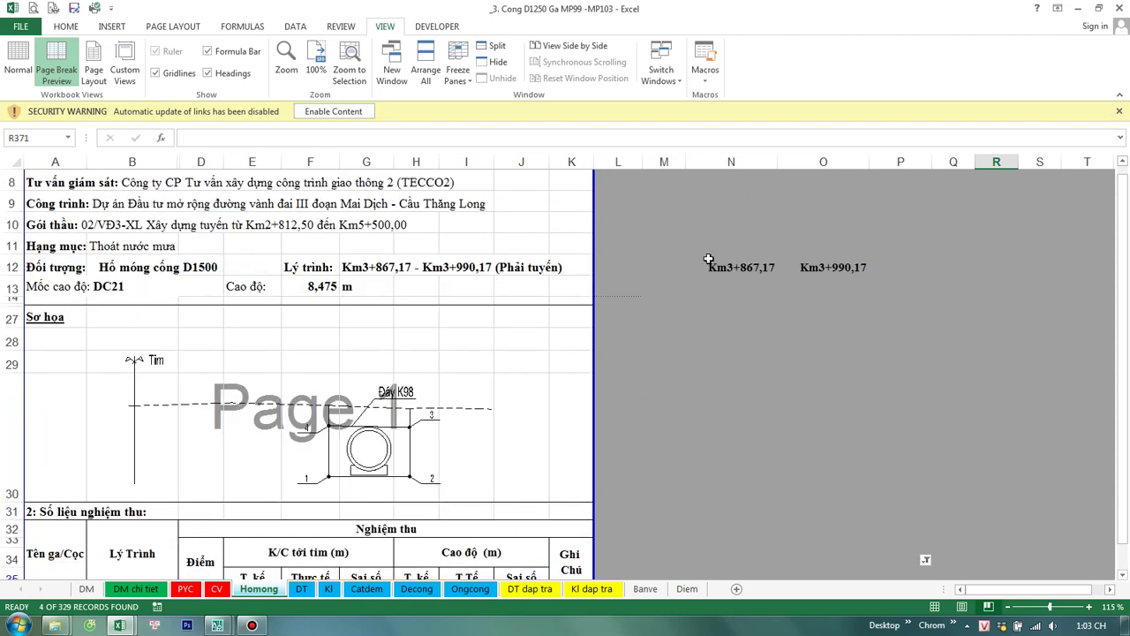
{"action": "left_click", "coordinate": [738, 263]}
{"action": "left_click", "coordinate": [813, 265]}
Step: Check (Select All) in the column P filter so every measurement row shows
{"action": "scroll", "coordinate": [831, 385], "scroll_direction": "down", "scroll_amount": 2}
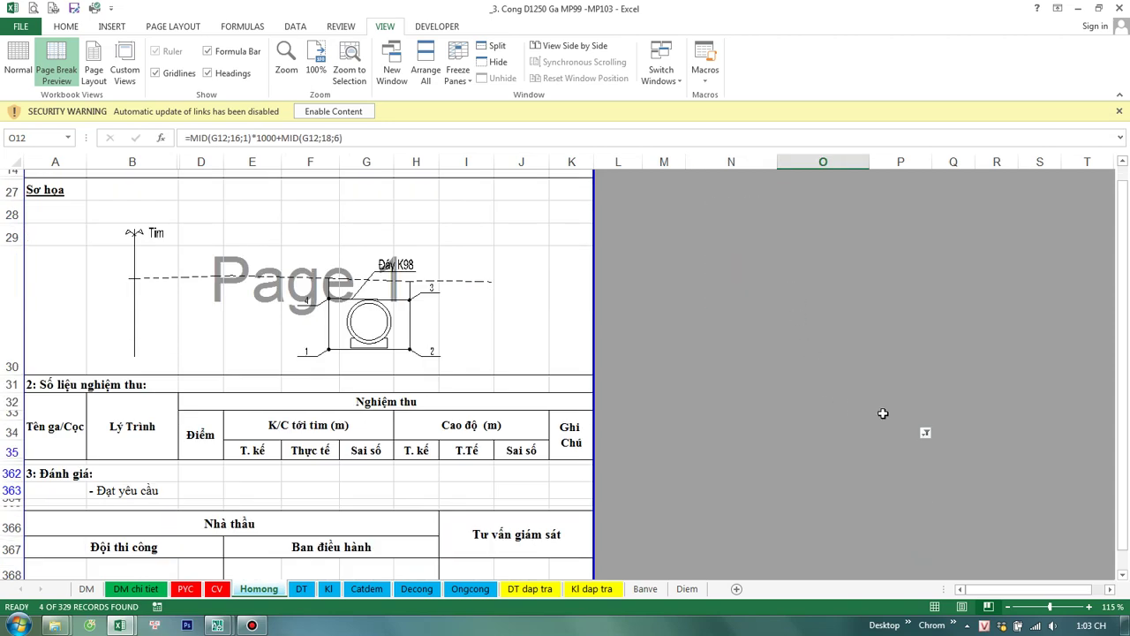
{"action": "left_click", "coordinate": [926, 435]}
{"action": "left_click", "coordinate": [962, 276]}
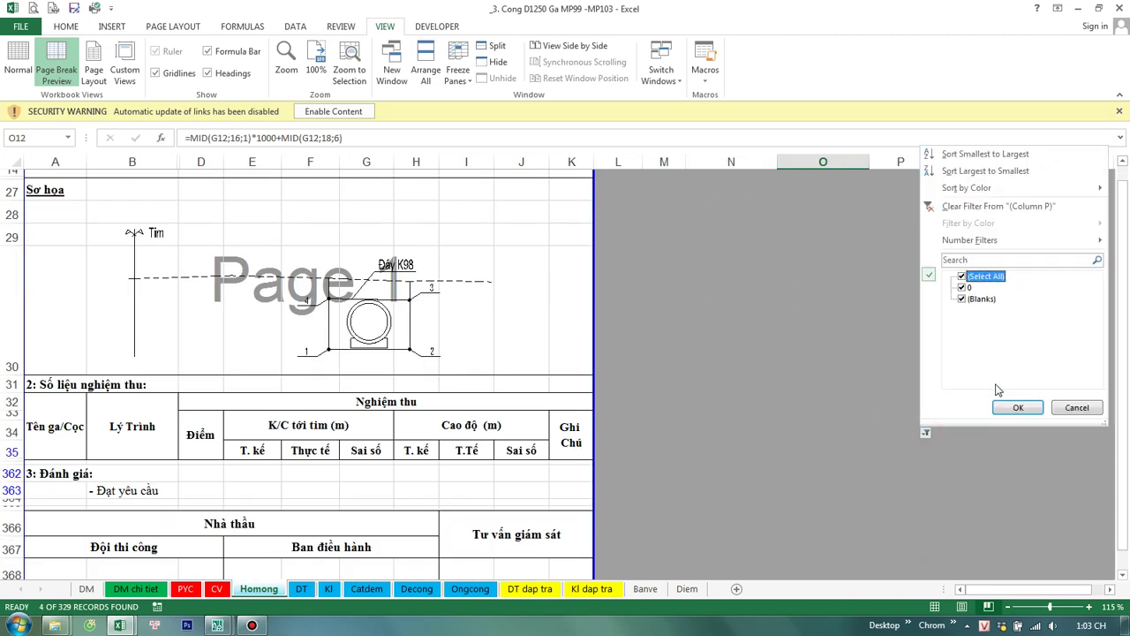
{"action": "left_click", "coordinate": [1015, 408]}
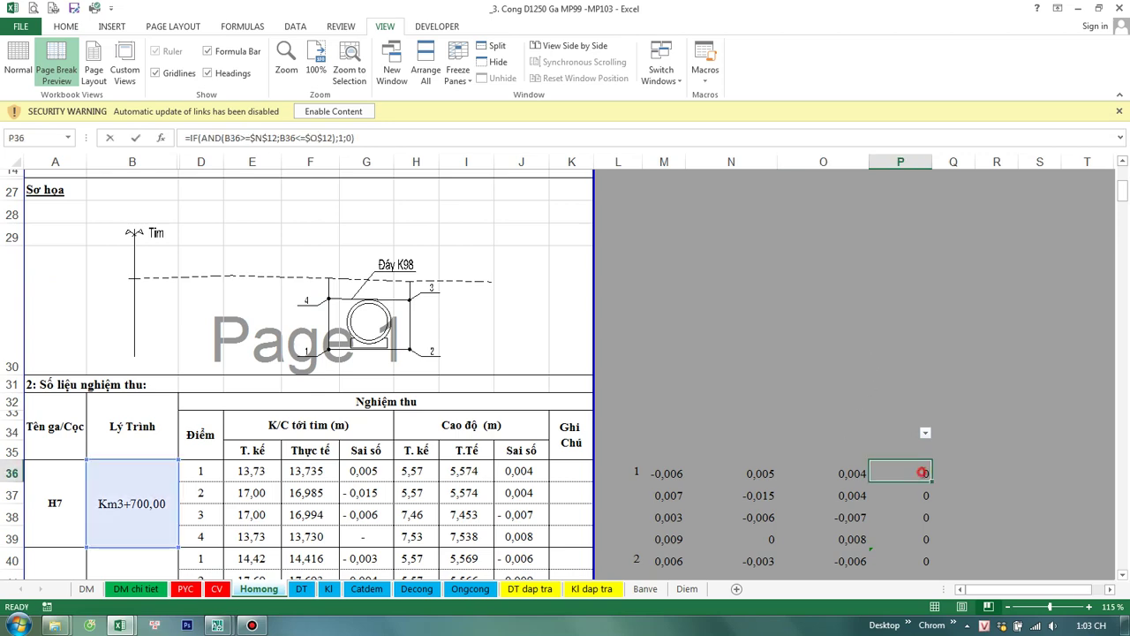
Step: Inspect the range-test formula in P36 without changing it
{"action": "double_click", "coordinate": [916, 473]}
{"action": "scroll", "coordinate": [882, 426], "scroll_direction": "up", "scroll_amount": 2}
{"action": "scroll", "coordinate": [882, 427], "scroll_direction": "down", "scroll_amount": 1}
{"action": "scroll", "coordinate": [881, 427], "scroll_direction": "up", "scroll_amount": 1}
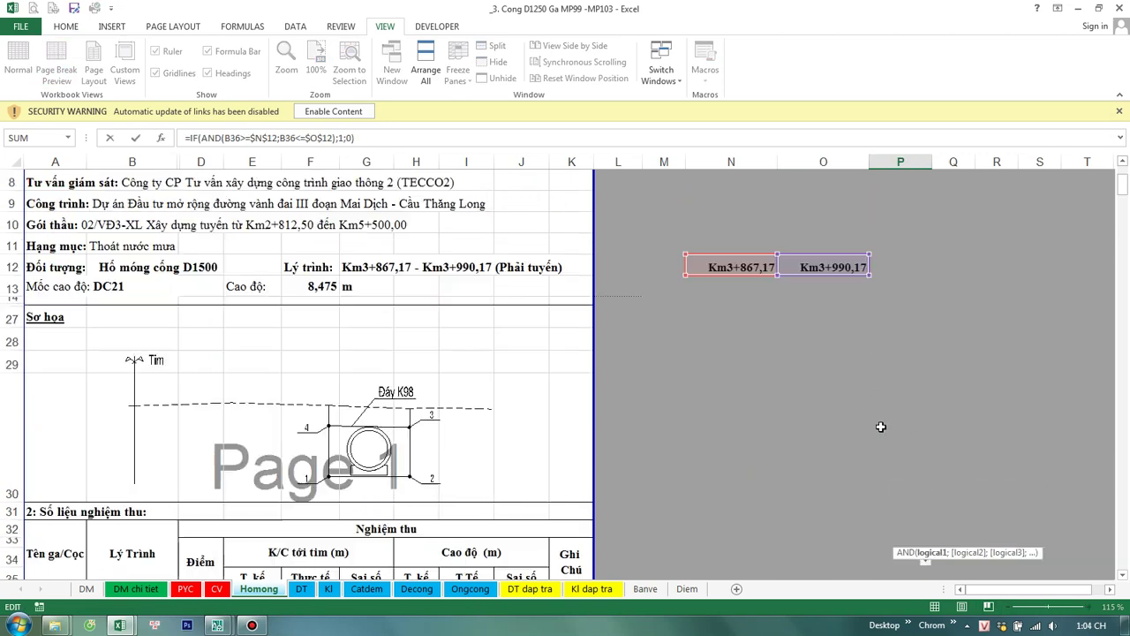
{"action": "scroll", "coordinate": [880, 427], "scroll_direction": "down", "scroll_amount": 2}
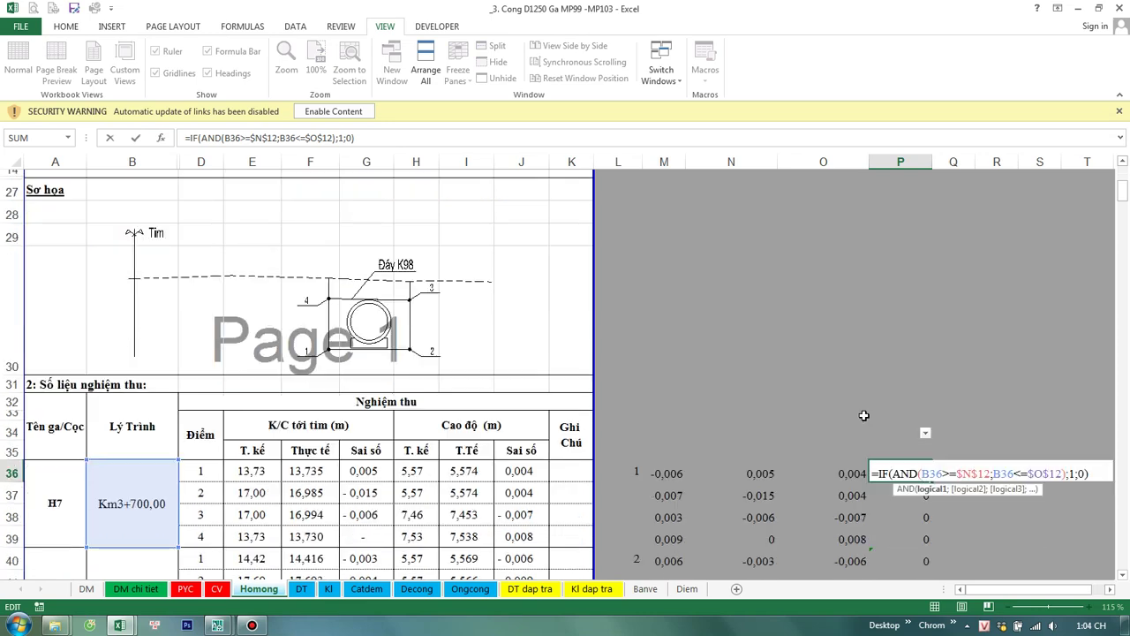
{"action": "scroll", "coordinate": [862, 415], "scroll_direction": "up", "scroll_amount": 1}
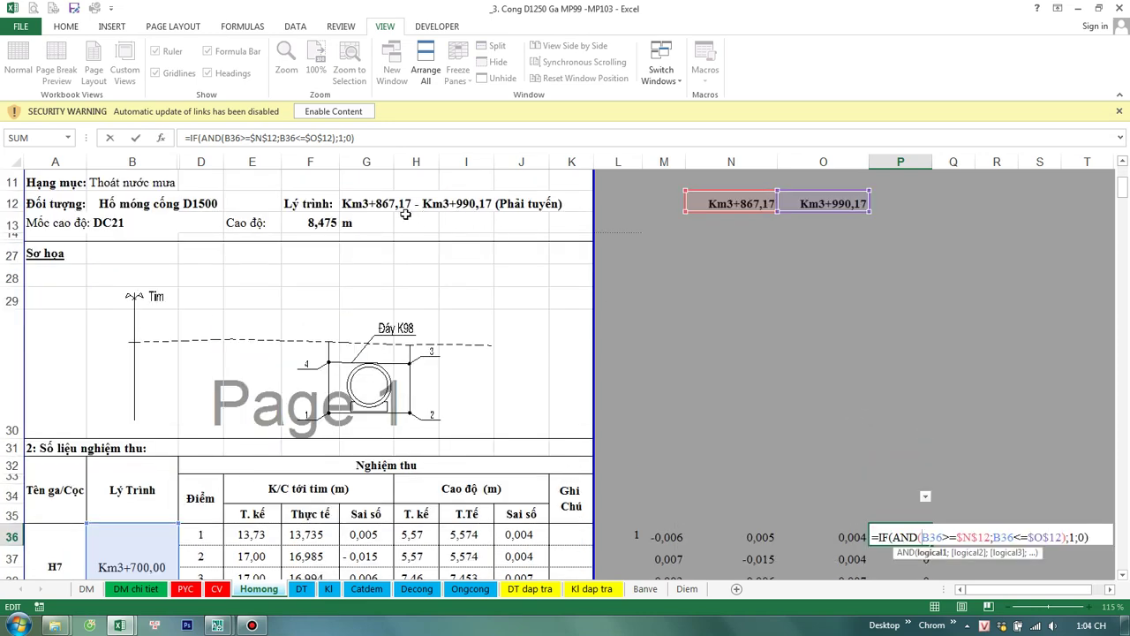
{"action": "key", "text": "Escape"}
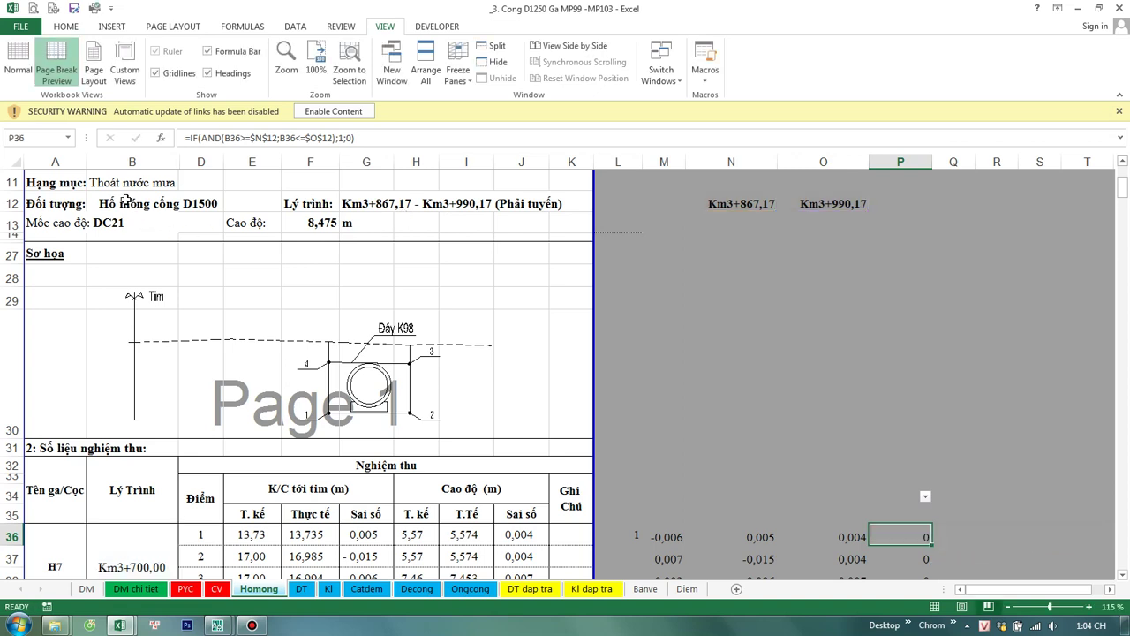
Step: Change the B12 Đối tượng text from D1500 to D1250
{"action": "left_click", "coordinate": [127, 201]}
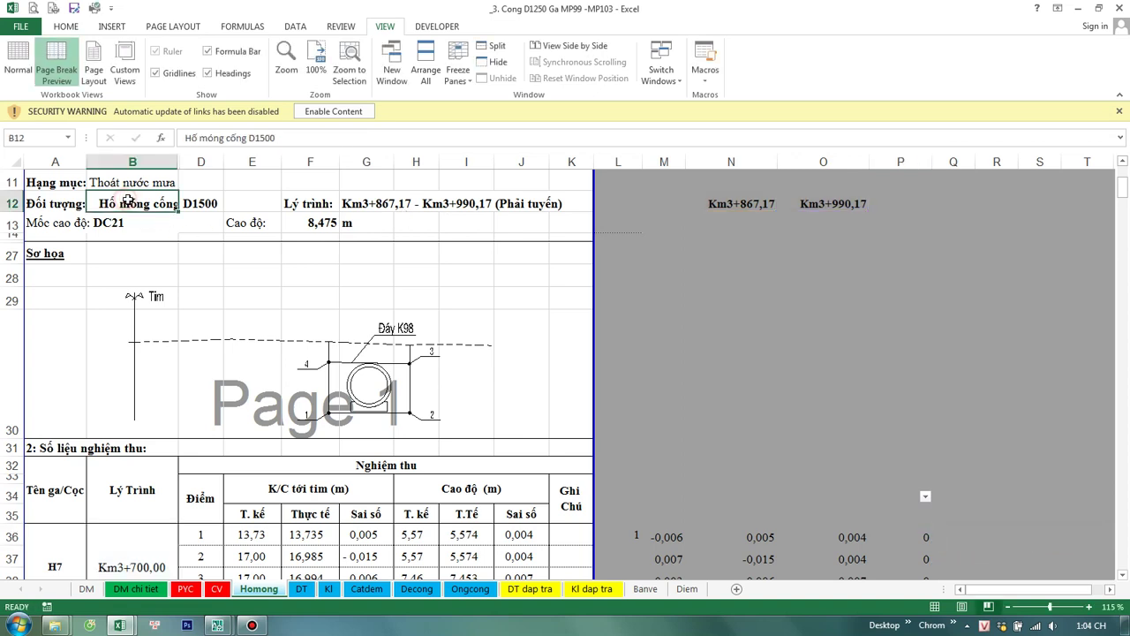
{"action": "left_click", "coordinate": [266, 138]}
{"action": "key", "text": "BackSpace"}
{"action": "key", "text": "BackSpace"}
{"action": "key", "text": "BackSpace"}
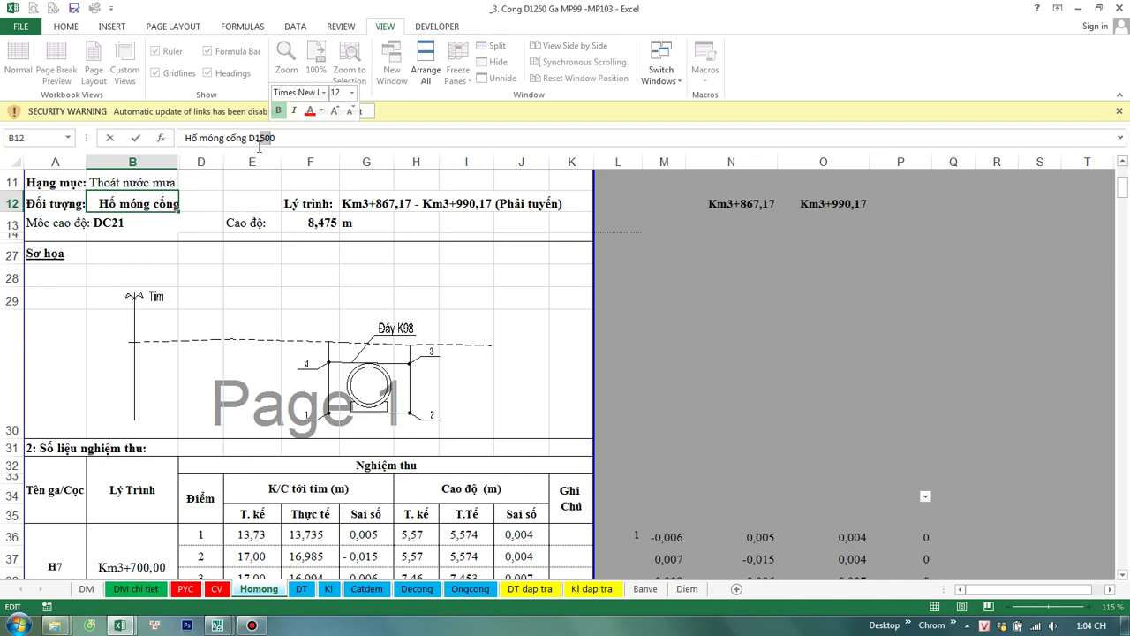
{"action": "type", "text": "20"}
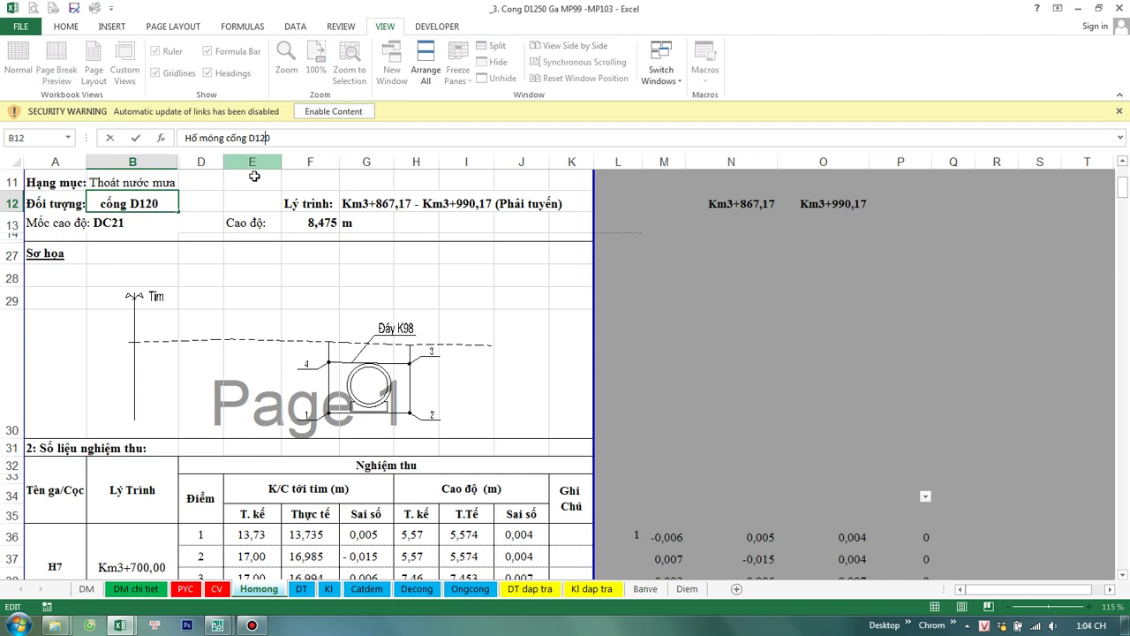
{"action": "key", "text": "BackSpace"}
{"action": "type", "text": "50"}
{"action": "key", "text": "Return"}
Step: Check the start and end chainage formulas in N12 and O12 without editing them
{"action": "scroll", "coordinate": [199, 314], "scroll_direction": "up", "scroll_amount": 2}
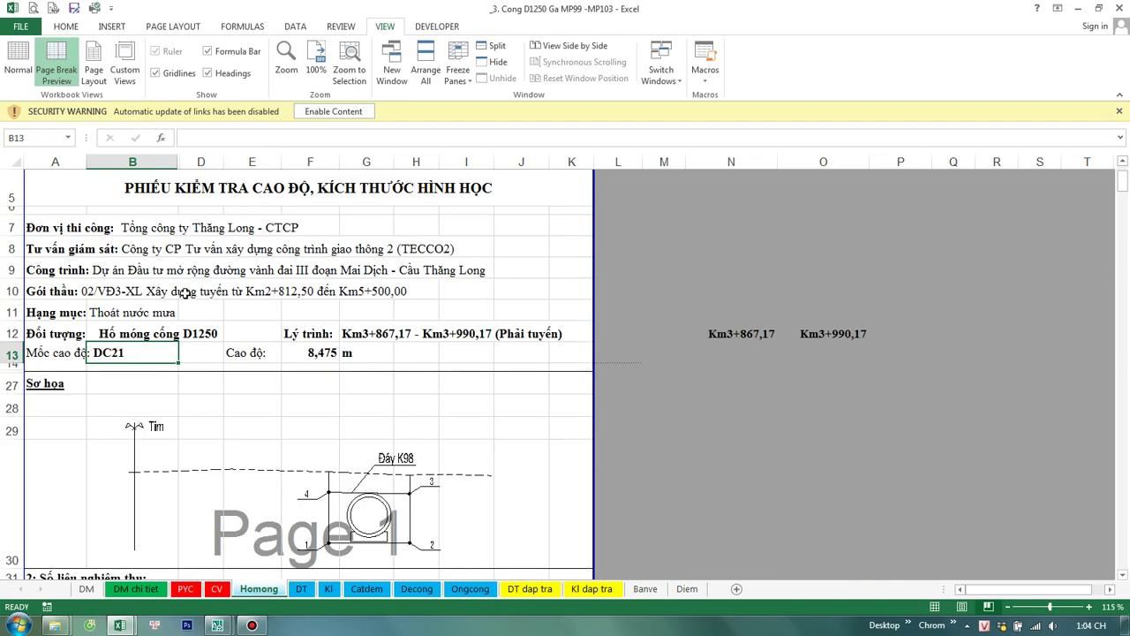
{"action": "scroll", "coordinate": [188, 291], "scroll_direction": "down", "scroll_amount": 1}
{"action": "scroll", "coordinate": [188, 292], "scroll_direction": "down", "scroll_amount": 1}
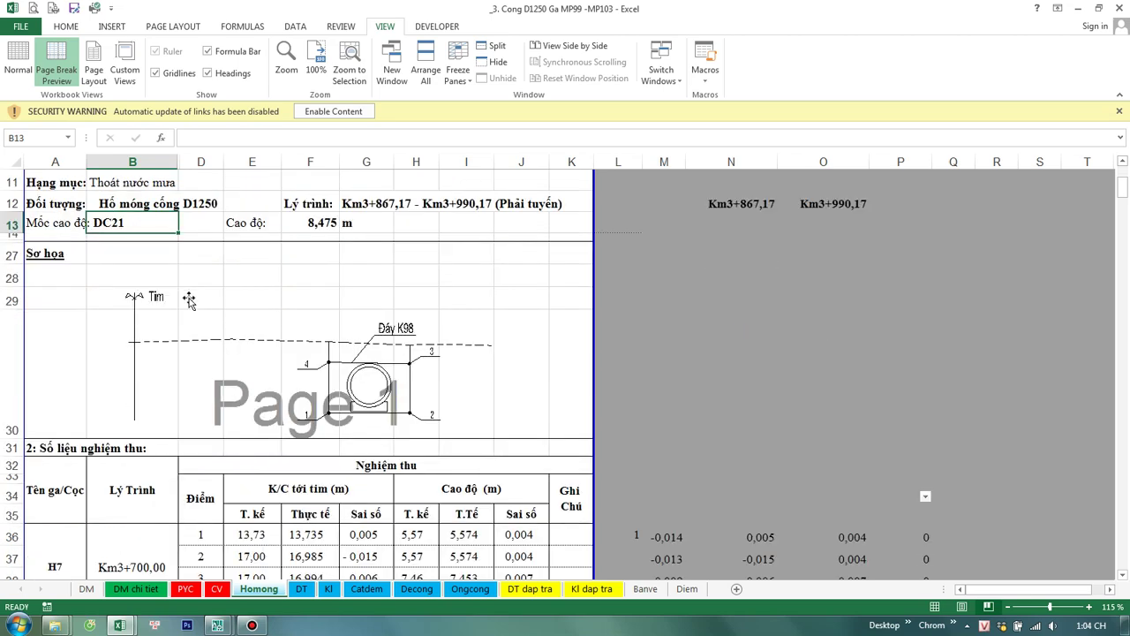
{"action": "scroll", "coordinate": [188, 292], "scroll_direction": "down", "scroll_amount": 1}
{"action": "scroll", "coordinate": [706, 336], "scroll_direction": "up", "scroll_amount": 3}
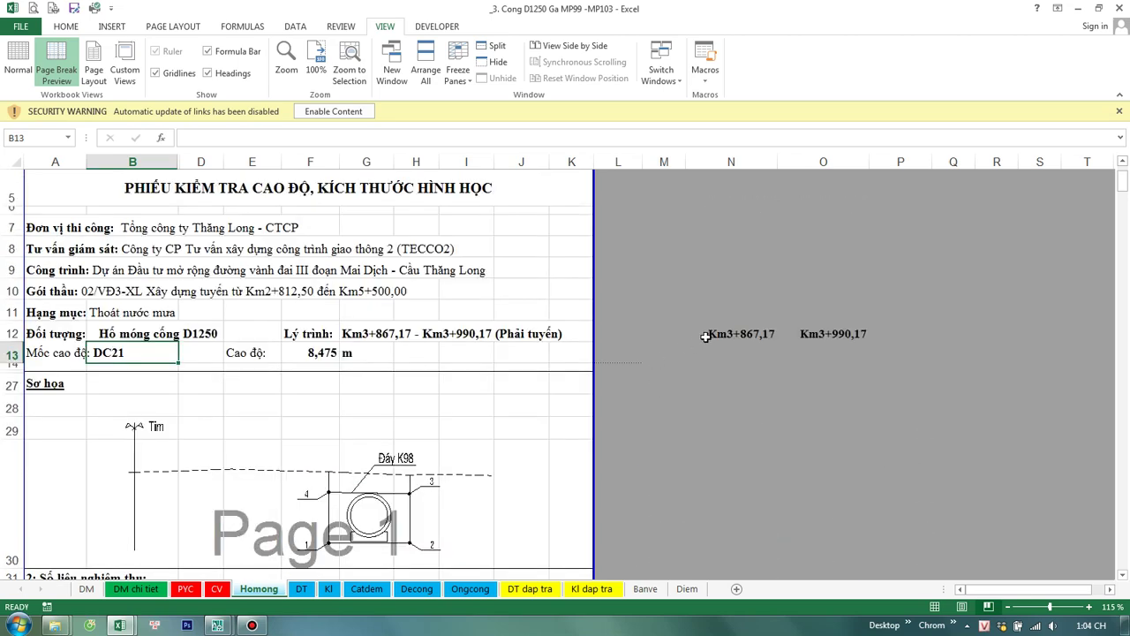
{"action": "double_click", "coordinate": [757, 334]}
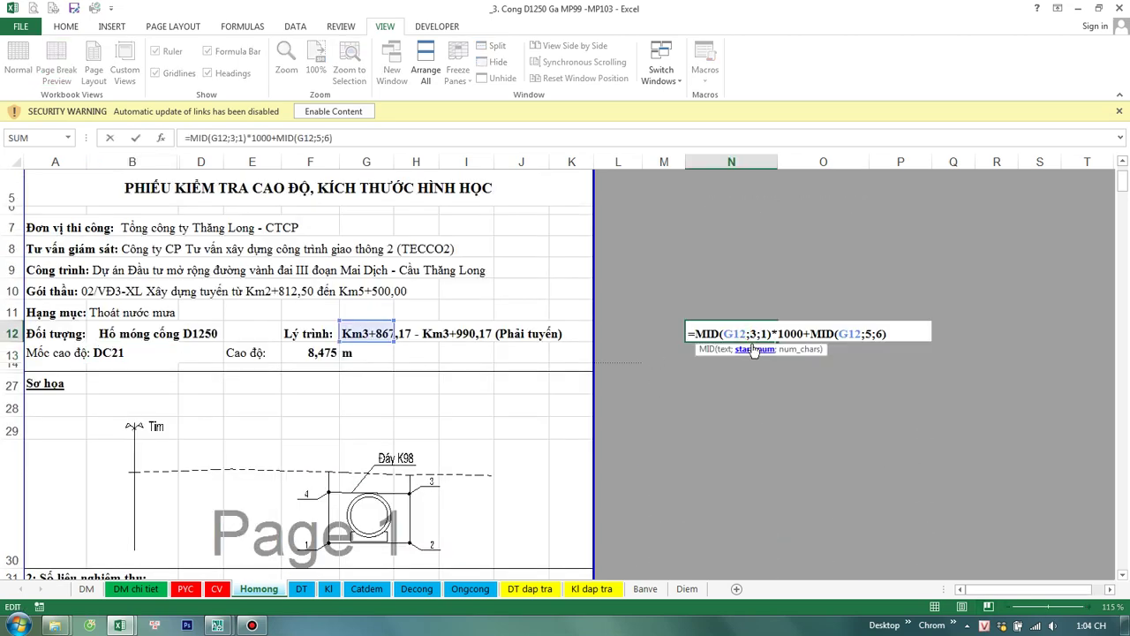
{"action": "key", "text": "Escape"}
{"action": "double_click", "coordinate": [822, 333]}
{"action": "key", "text": "Escape"}
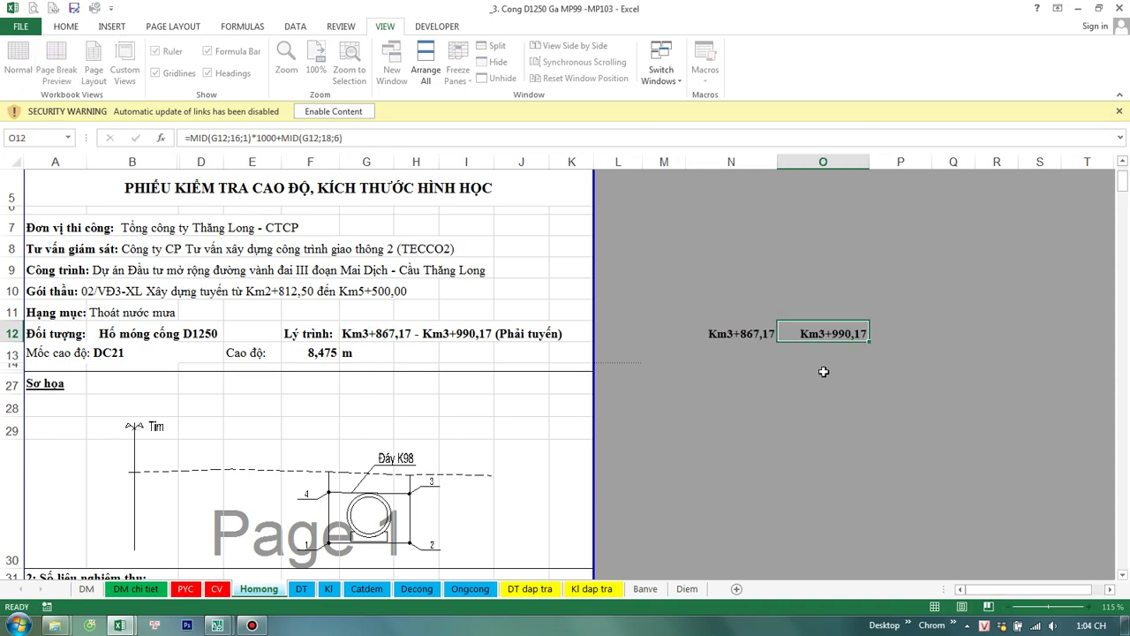
Step: Look at column P's filter options and leave them unchanged
{"action": "left_click", "coordinate": [823, 381]}
{"action": "scroll", "coordinate": [883, 415], "scroll_direction": "down", "scroll_amount": 3}
{"action": "left_click", "coordinate": [926, 425]}
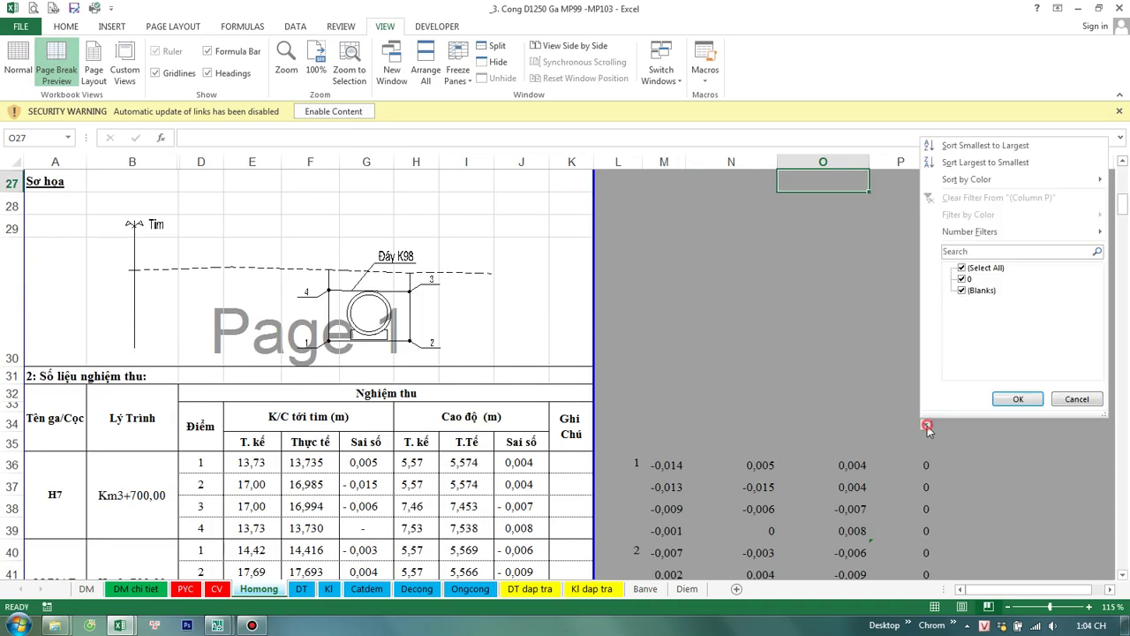
{"action": "left_click", "coordinate": [940, 437]}
Step: Check the range-test formula in P160 further down the sheet
{"action": "scroll", "coordinate": [681, 449], "scroll_direction": "down", "scroll_amount": 3}
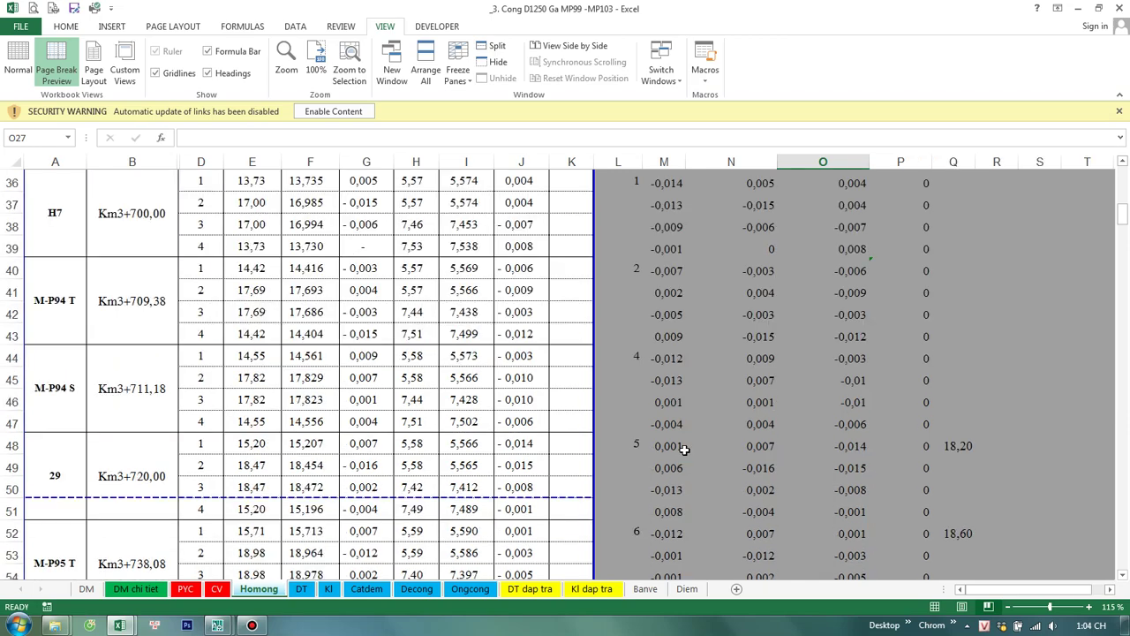
{"action": "scroll", "coordinate": [681, 449], "scroll_direction": "down", "scroll_amount": 5}
{"action": "scroll", "coordinate": [442, 459], "scroll_direction": "down", "scroll_amount": 5}
{"action": "scroll", "coordinate": [179, 473], "scroll_direction": "down", "scroll_amount": 6}
{"action": "scroll", "coordinate": [179, 473], "scroll_direction": "down", "scroll_amount": 3}
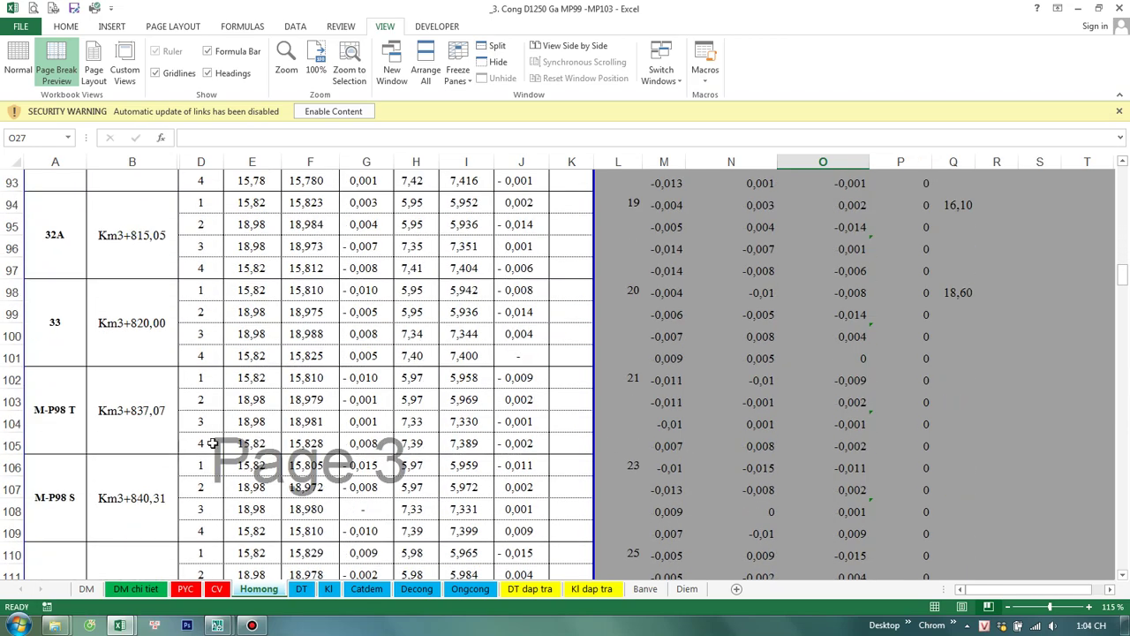
{"action": "scroll", "coordinate": [244, 450], "scroll_direction": "down", "scroll_amount": 7}
{"action": "scroll", "coordinate": [244, 450], "scroll_direction": "down", "scroll_amount": 3}
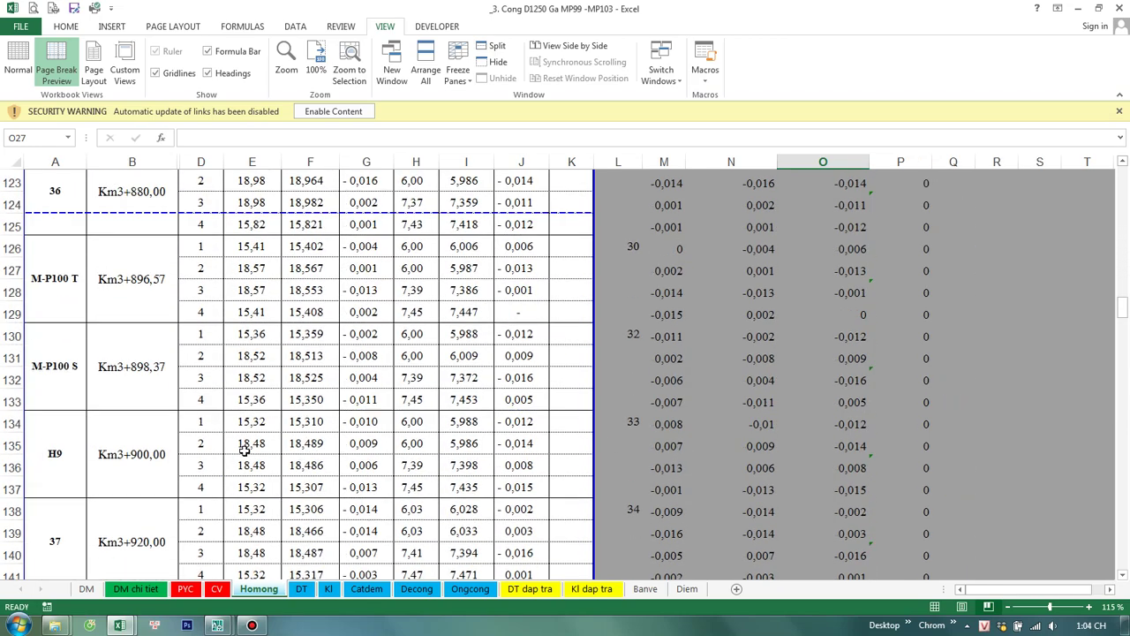
{"action": "scroll", "coordinate": [244, 450], "scroll_direction": "down", "scroll_amount": 2}
{"action": "scroll", "coordinate": [241, 448], "scroll_direction": "down", "scroll_amount": 2}
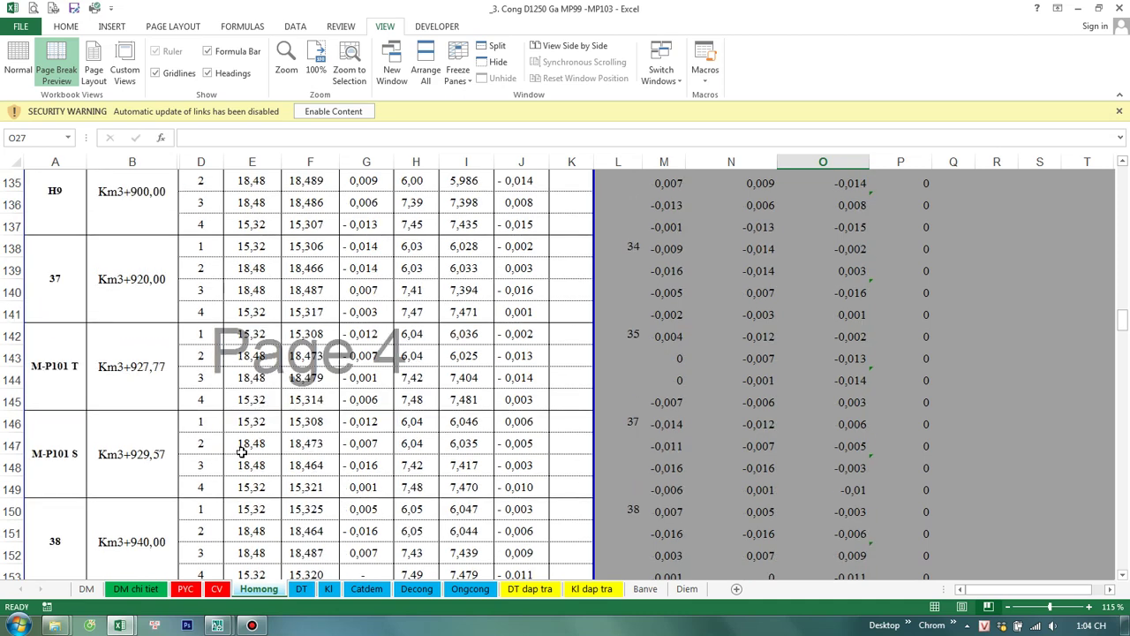
{"action": "scroll", "coordinate": [242, 449], "scroll_direction": "down", "scroll_amount": 5}
{"action": "double_click", "coordinate": [919, 396]}
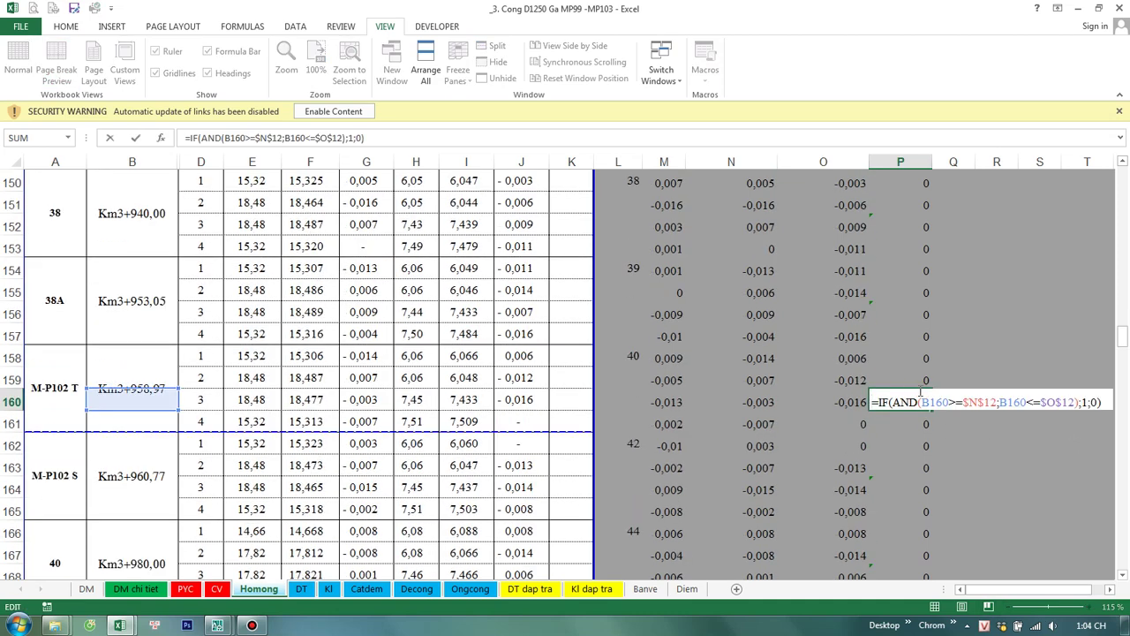
{"action": "key", "text": "Escape"}
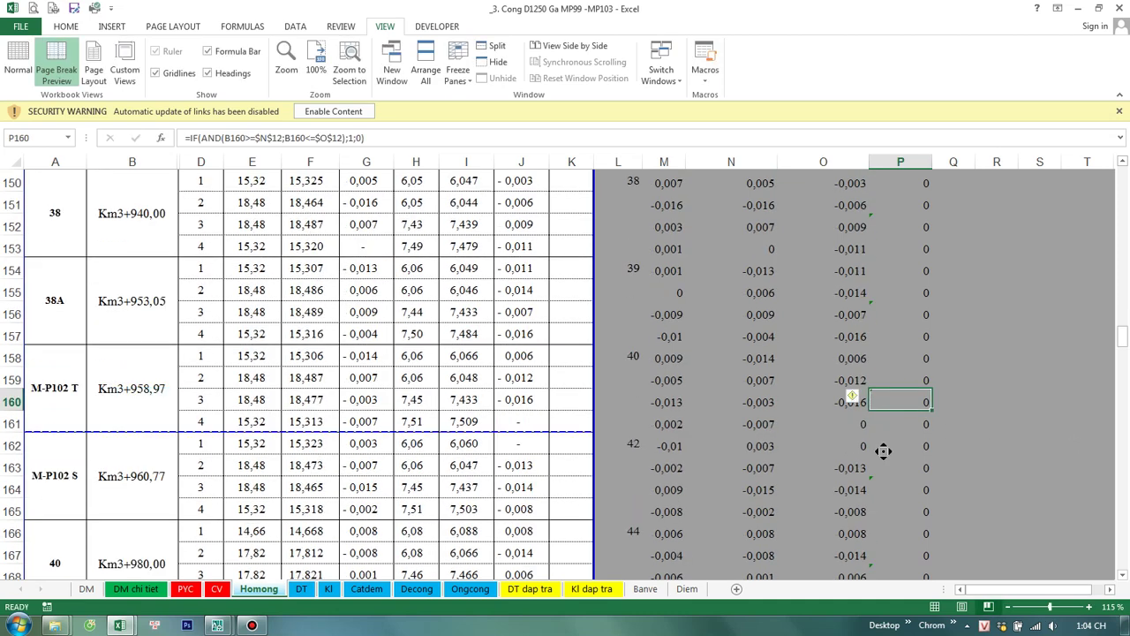
Step: Select the Km3+700,00 chainage cell in B36
{"action": "scroll", "coordinate": [883, 448], "scroll_direction": "up", "scroll_amount": 1}
{"action": "scroll", "coordinate": [883, 328], "scroll_direction": "up", "scroll_amount": 2}
{"action": "scroll", "coordinate": [880, 255], "scroll_direction": "up", "scroll_amount": 20}
{"action": "scroll", "coordinate": [863, 341], "scroll_direction": "down", "scroll_amount": 4}
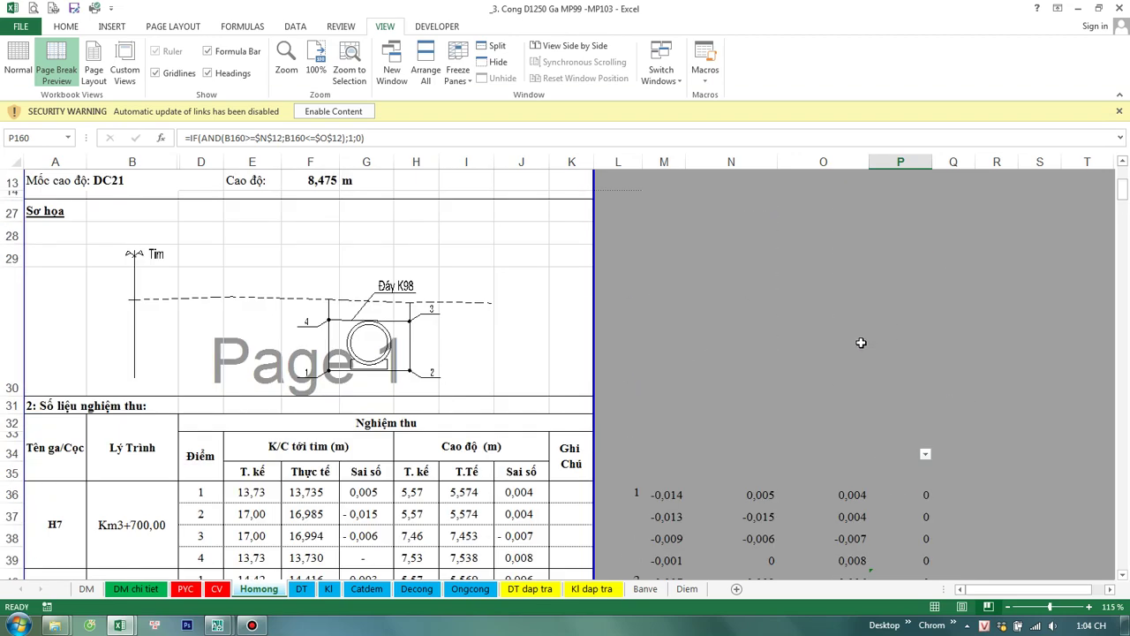
{"action": "scroll", "coordinate": [863, 350], "scroll_direction": "down", "scroll_amount": 1}
{"action": "left_click", "coordinate": [147, 472]}
{"action": "scroll", "coordinate": [529, 426], "scroll_direction": "down", "scroll_amount": 1}
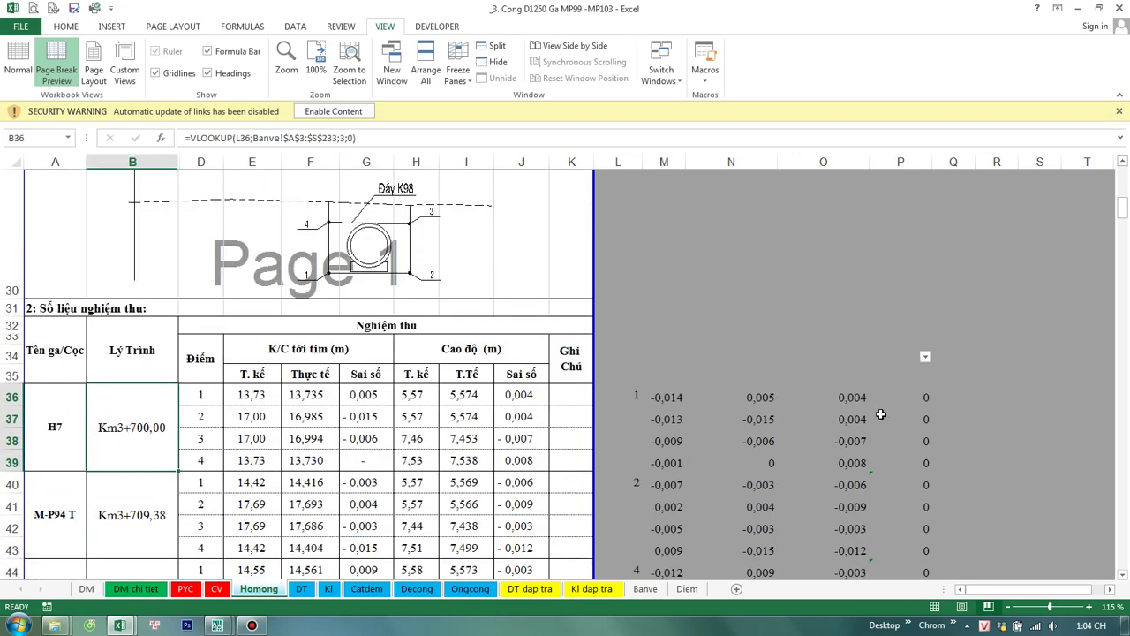
{"action": "double_click", "coordinate": [925, 396]}
{"action": "key", "text": "Escape"}
{"action": "left_click", "coordinate": [922, 411]}
{"action": "type", "text": "="}
{"action": "key", "text": "Up"}
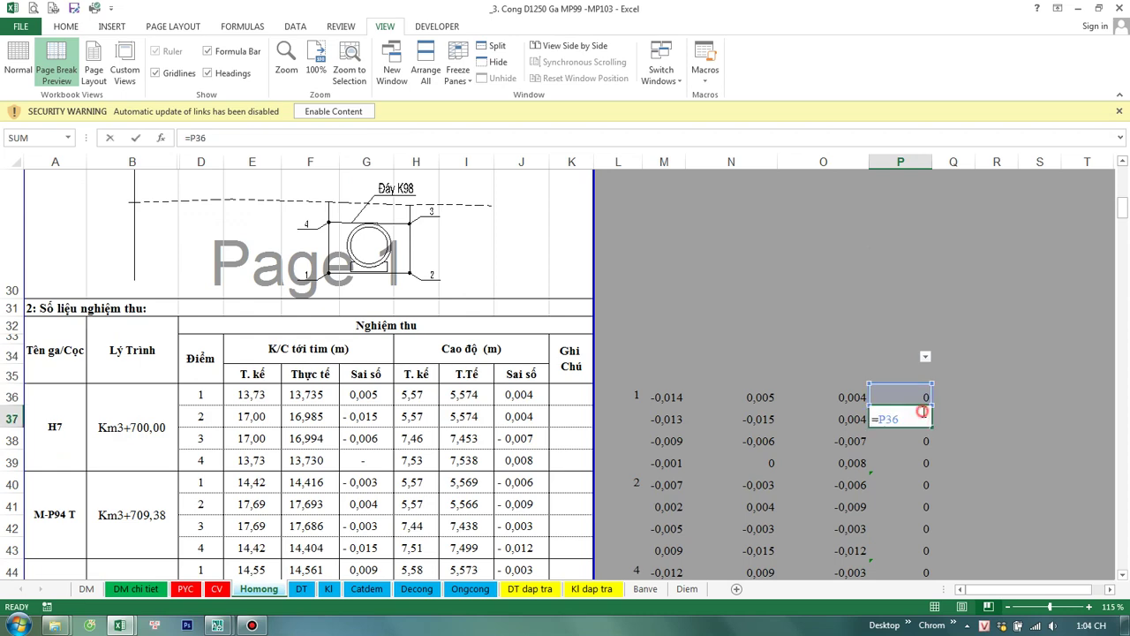
{"action": "key", "text": "Return"}
{"action": "scroll", "coordinate": [853, 436], "scroll_direction": "down", "scroll_amount": 3}
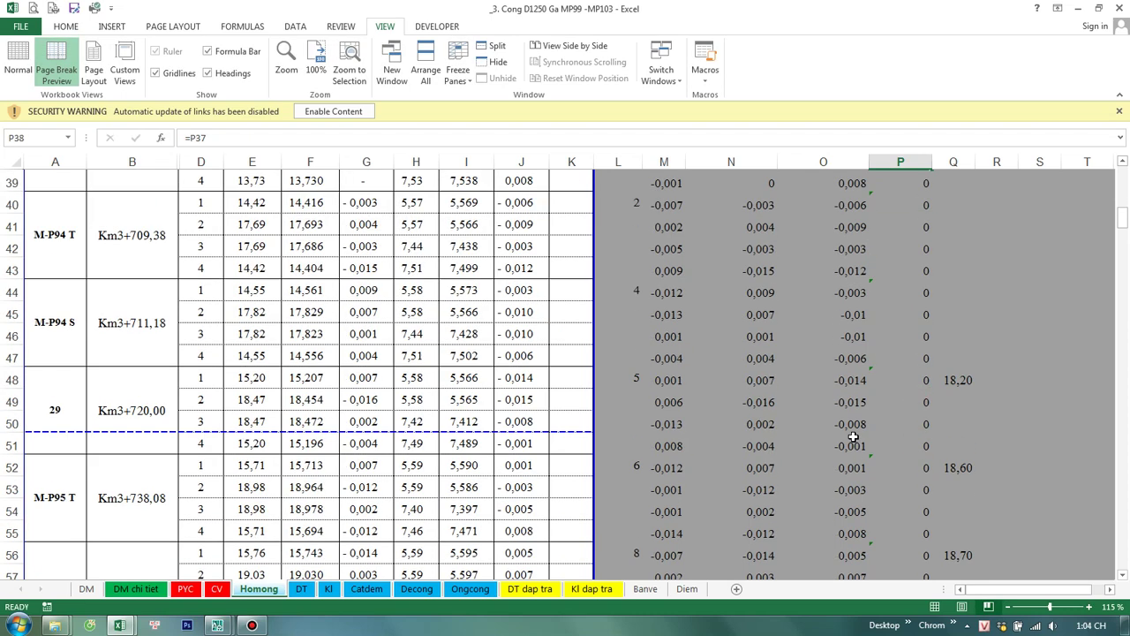
{"action": "scroll", "coordinate": [853, 437], "scroll_direction": "down", "scroll_amount": 5}
{"action": "scroll", "coordinate": [849, 438], "scroll_direction": "down", "scroll_amount": 3}
{"action": "scroll", "coordinate": [844, 442], "scroll_direction": "down", "scroll_amount": 5}
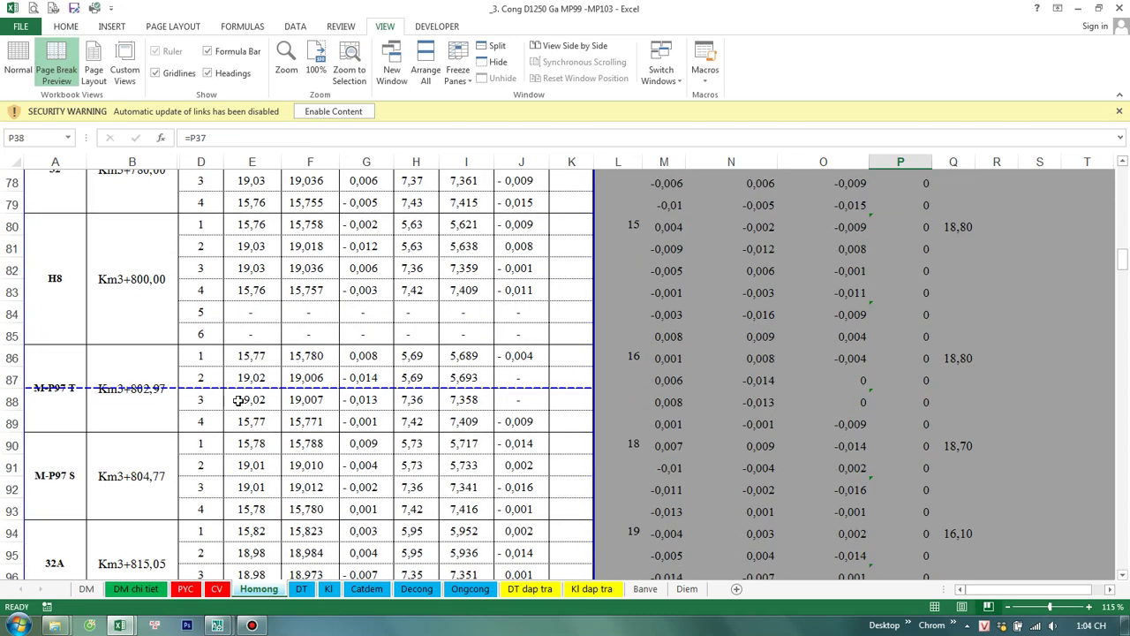
{"action": "left_click", "coordinate": [252, 322]}
{"action": "scroll", "coordinate": [256, 353], "scroll_direction": "down", "scroll_amount": 3}
{"action": "left_click", "coordinate": [255, 311]}
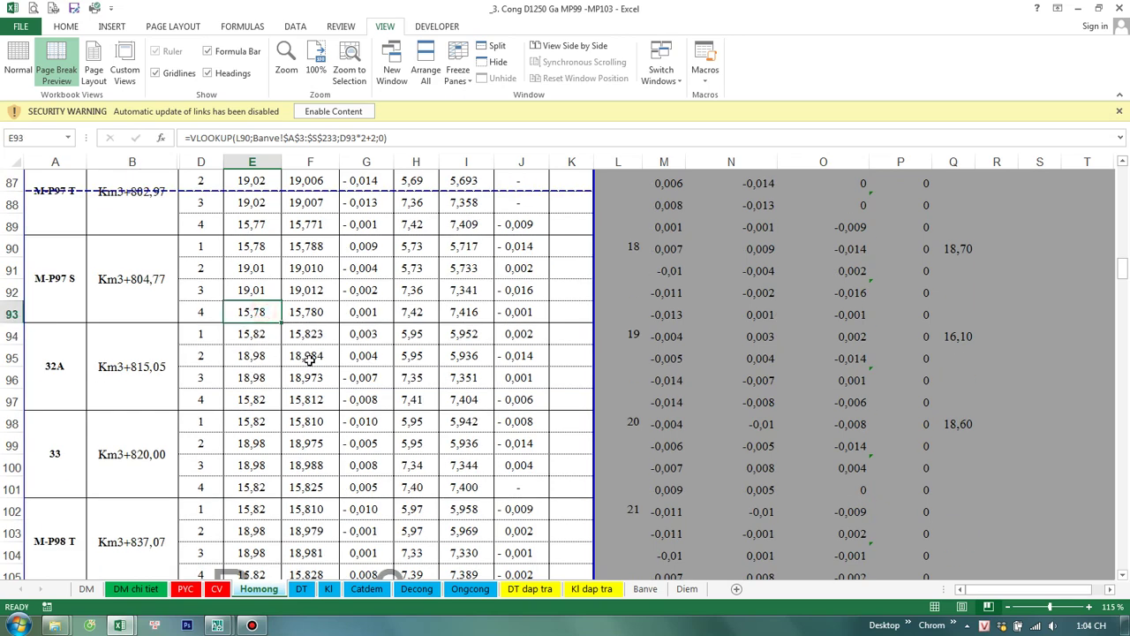
{"action": "scroll", "coordinate": [309, 356], "scroll_direction": "up", "scroll_amount": 1}
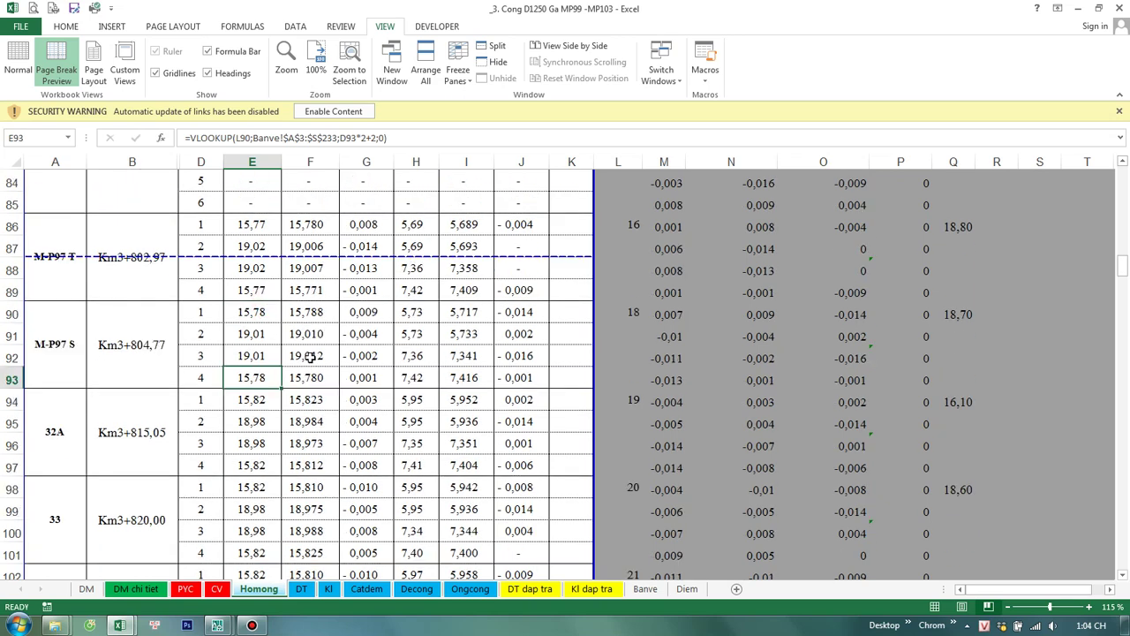
{"action": "scroll", "coordinate": [311, 355], "scroll_direction": "up", "scroll_amount": 1}
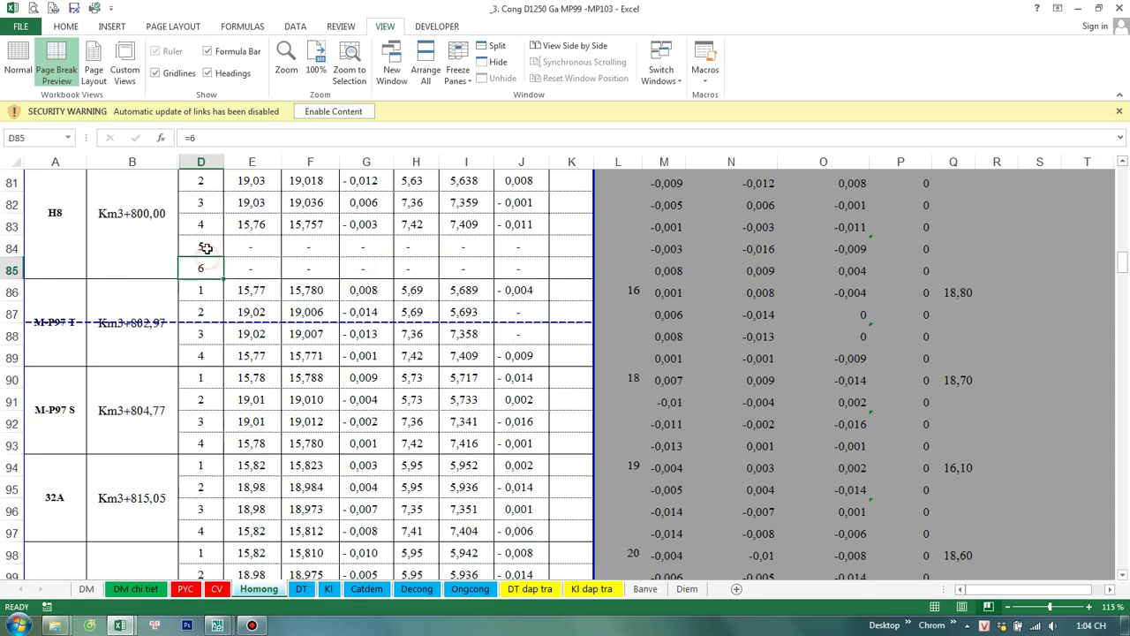
{"action": "left_click", "coordinate": [246, 247]}
{"action": "double_click", "coordinate": [246, 247]}
{"action": "key", "text": "Escape"}
{"action": "scroll", "coordinate": [243, 349], "scroll_direction": "up", "scroll_amount": 1}
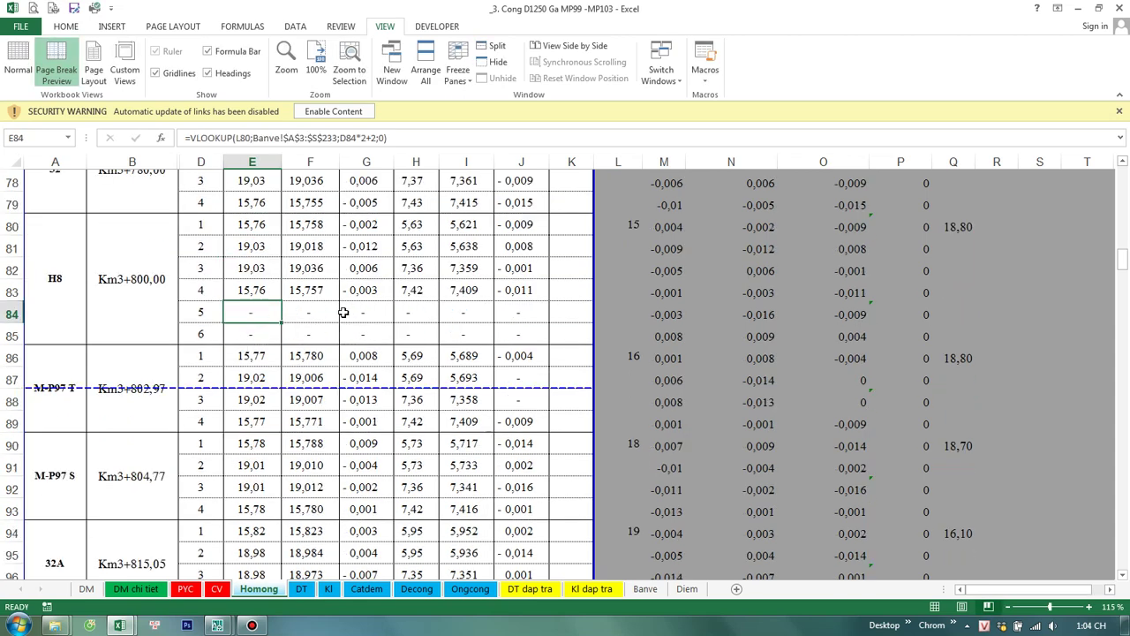
{"action": "left_click", "coordinate": [344, 312]}
{"action": "scroll", "coordinate": [303, 353], "scroll_direction": "down", "scroll_amount": 5}
{"action": "scroll", "coordinate": [298, 360], "scroll_direction": "down", "scroll_amount": 6}
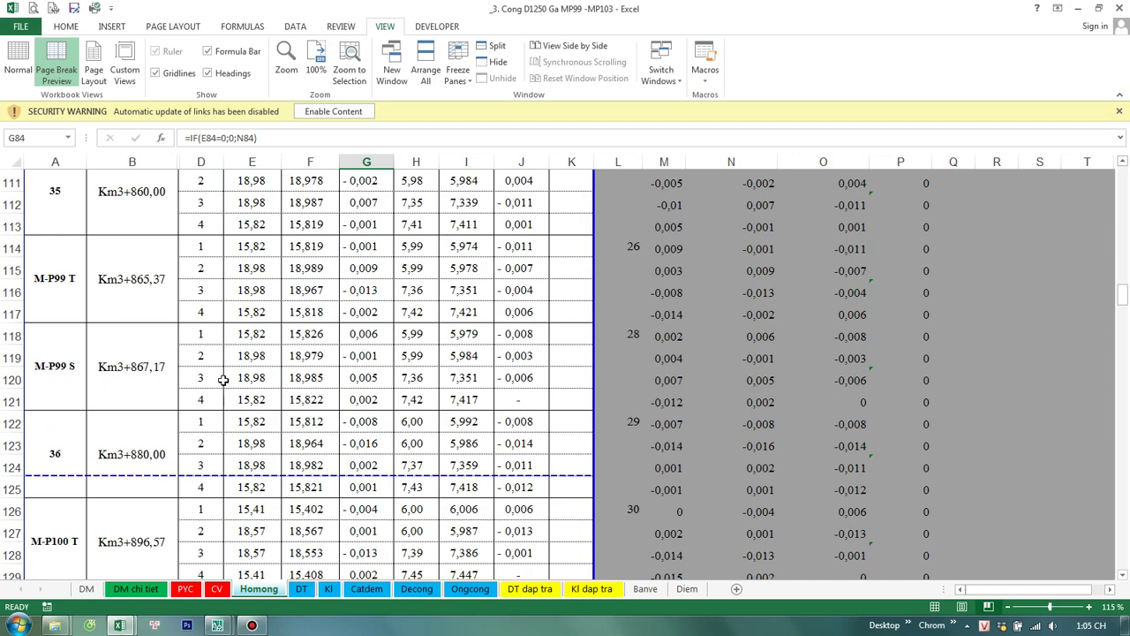
{"action": "left_click_drag", "start_coordinate": [200, 356], "coordinate": [309, 378]}
{"action": "scroll", "coordinate": [279, 377], "scroll_direction": "up", "scroll_amount": 11}
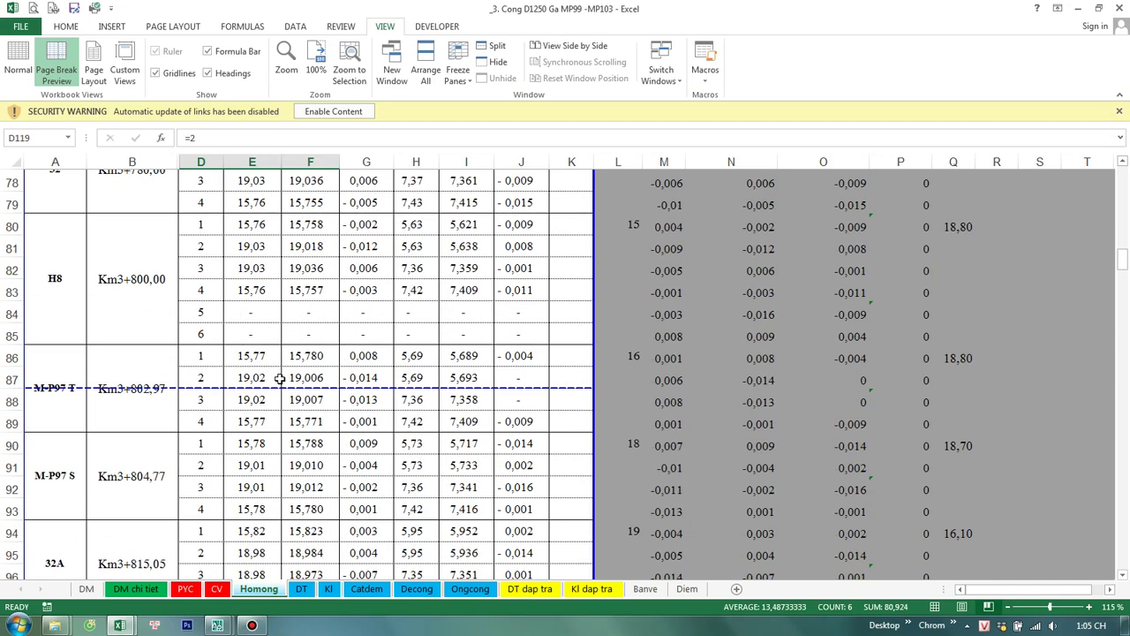
{"action": "left_click_drag", "start_coordinate": [150, 323], "coordinate": [578, 322]}
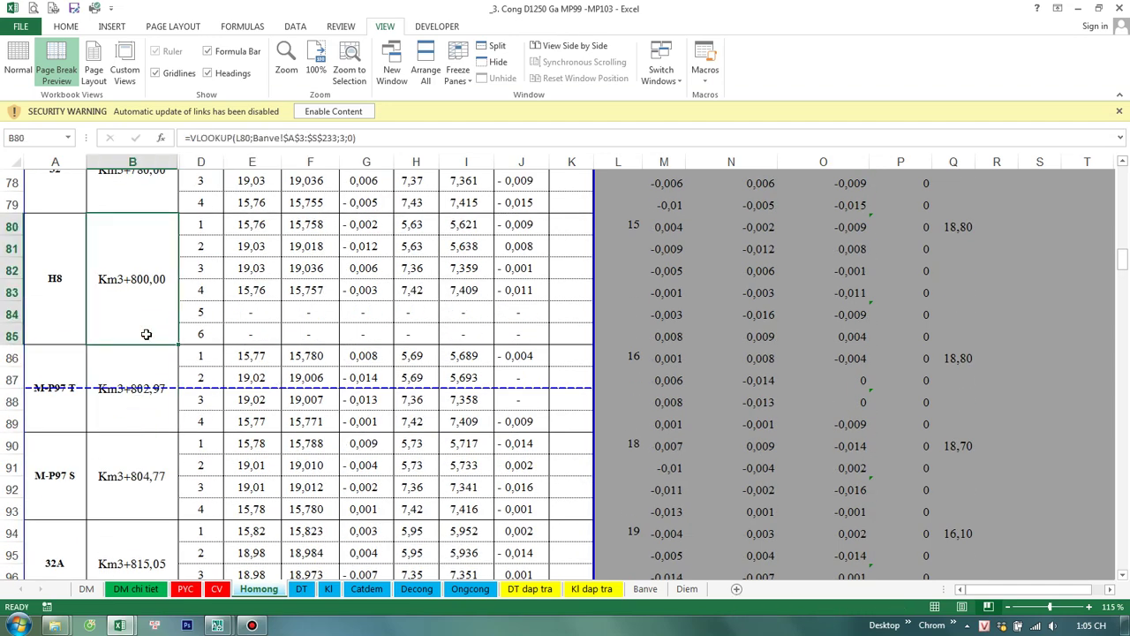
{"action": "scroll", "coordinate": [532, 352], "scroll_direction": "up", "scroll_amount": 1}
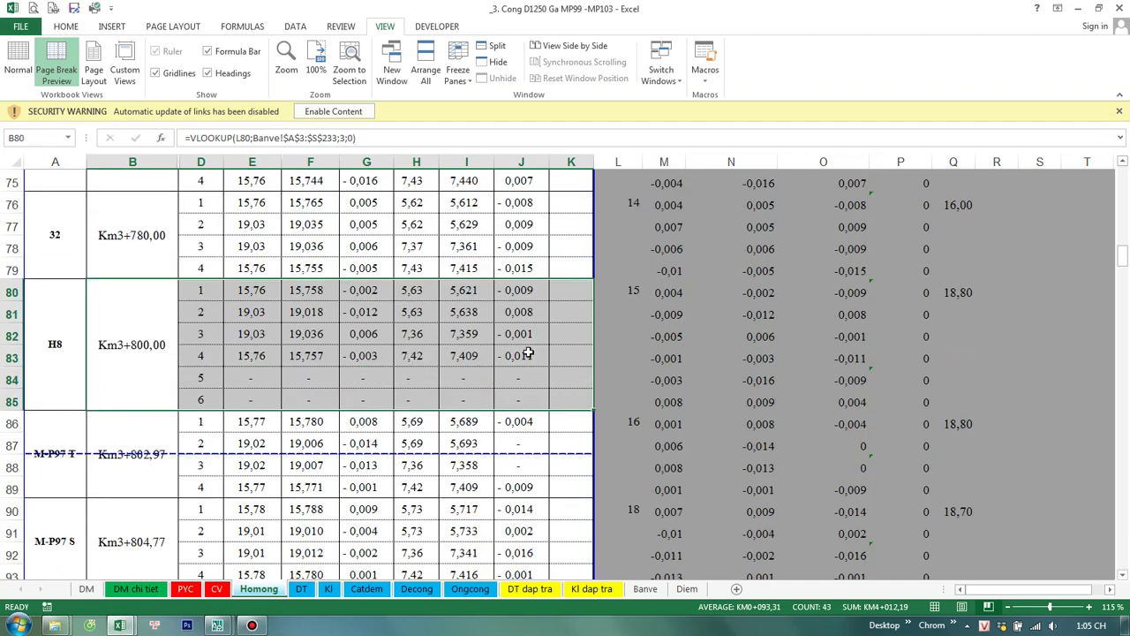
{"action": "scroll", "coordinate": [527, 354], "scroll_direction": "up", "scroll_amount": 1}
{"action": "scroll", "coordinate": [526, 354], "scroll_direction": "down", "scroll_amount": 1}
{"action": "scroll", "coordinate": [526, 354], "scroll_direction": "down", "scroll_amount": 2}
{"action": "scroll", "coordinate": [290, 386], "scroll_direction": "down", "scroll_amount": 4}
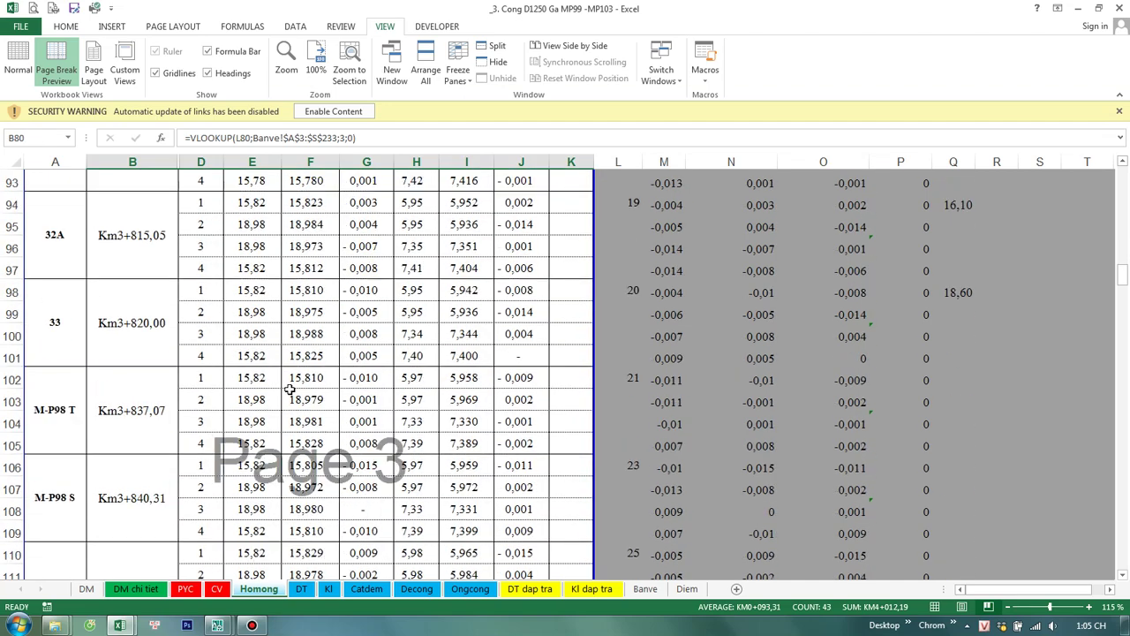
{"action": "scroll", "coordinate": [289, 386], "scroll_direction": "down", "scroll_amount": 3}
{"action": "scroll", "coordinate": [290, 386], "scroll_direction": "down", "scroll_amount": 5}
{"action": "scroll", "coordinate": [289, 386], "scroll_direction": "down", "scroll_amount": 5}
{"action": "scroll", "coordinate": [290, 388], "scroll_direction": "down", "scroll_amount": 5}
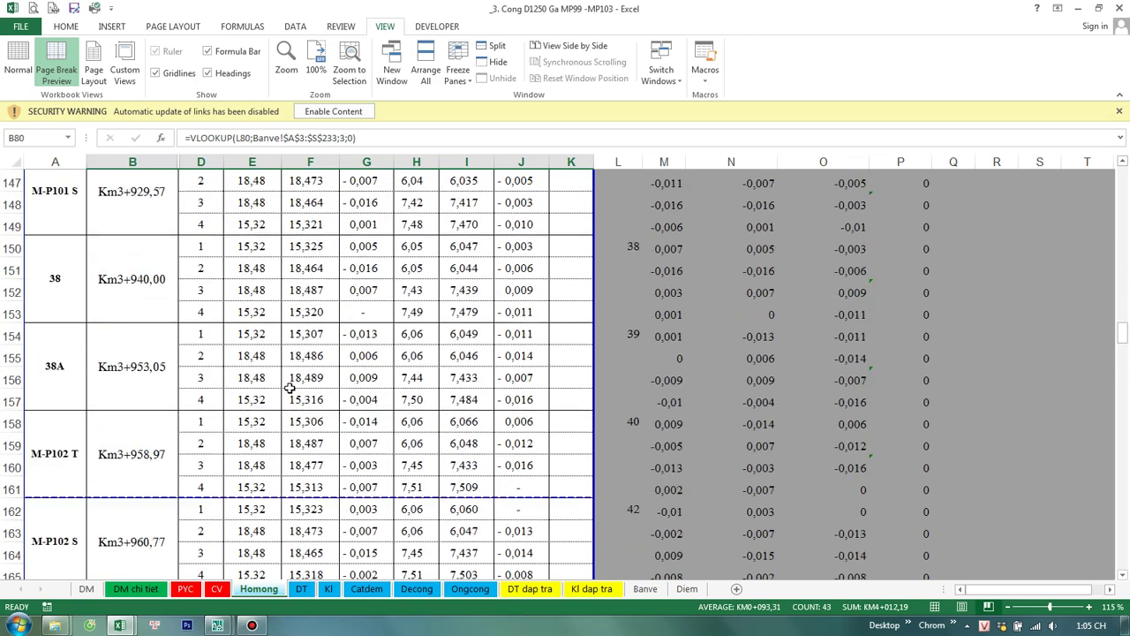
{"action": "scroll", "coordinate": [291, 393], "scroll_direction": "down", "scroll_amount": 6}
{"action": "scroll", "coordinate": [292, 394], "scroll_direction": "down", "scroll_amount": 6}
{"action": "scroll", "coordinate": [293, 399], "scroll_direction": "down", "scroll_amount": 5}
{"action": "scroll", "coordinate": [290, 400], "scroll_direction": "down", "scroll_amount": 3}
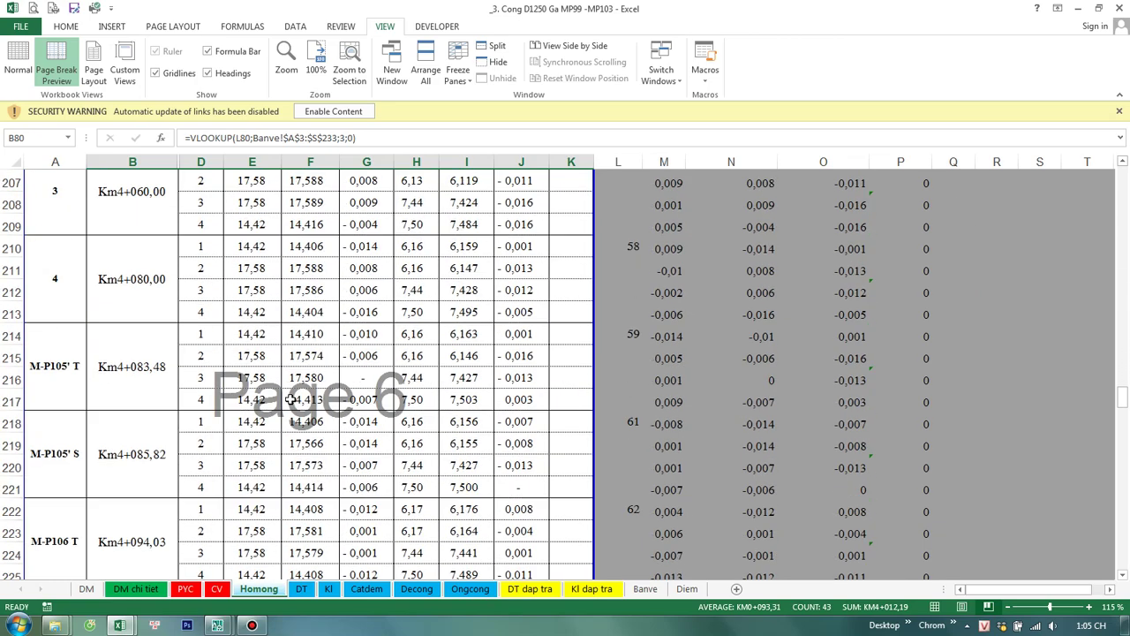
{"action": "scroll", "coordinate": [289, 400], "scroll_direction": "down", "scroll_amount": 6}
{"action": "scroll", "coordinate": [290, 400], "scroll_direction": "down", "scroll_amount": 8}
{"action": "scroll", "coordinate": [290, 400], "scroll_direction": "down", "scroll_amount": 9}
{"action": "scroll", "coordinate": [289, 400], "scroll_direction": "down", "scroll_amount": 2}
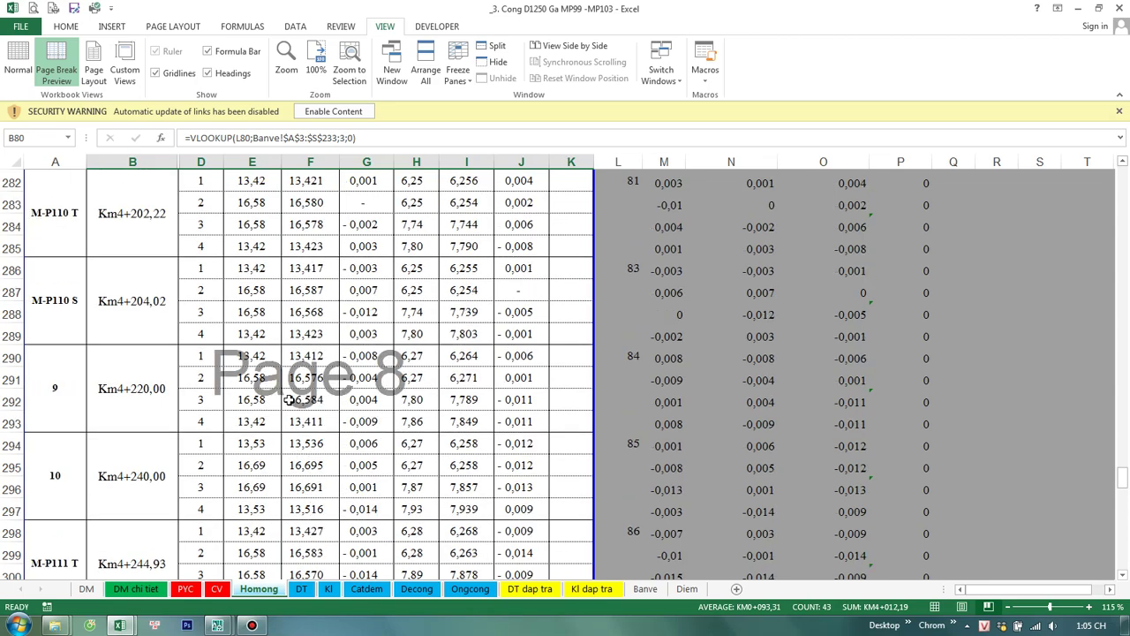
{"action": "scroll", "coordinate": [289, 400], "scroll_direction": "down", "scroll_amount": 6}
{"action": "scroll", "coordinate": [290, 402], "scroll_direction": "down", "scroll_amount": 4}
{"action": "scroll", "coordinate": [286, 415], "scroll_direction": "down", "scroll_amount": 8}
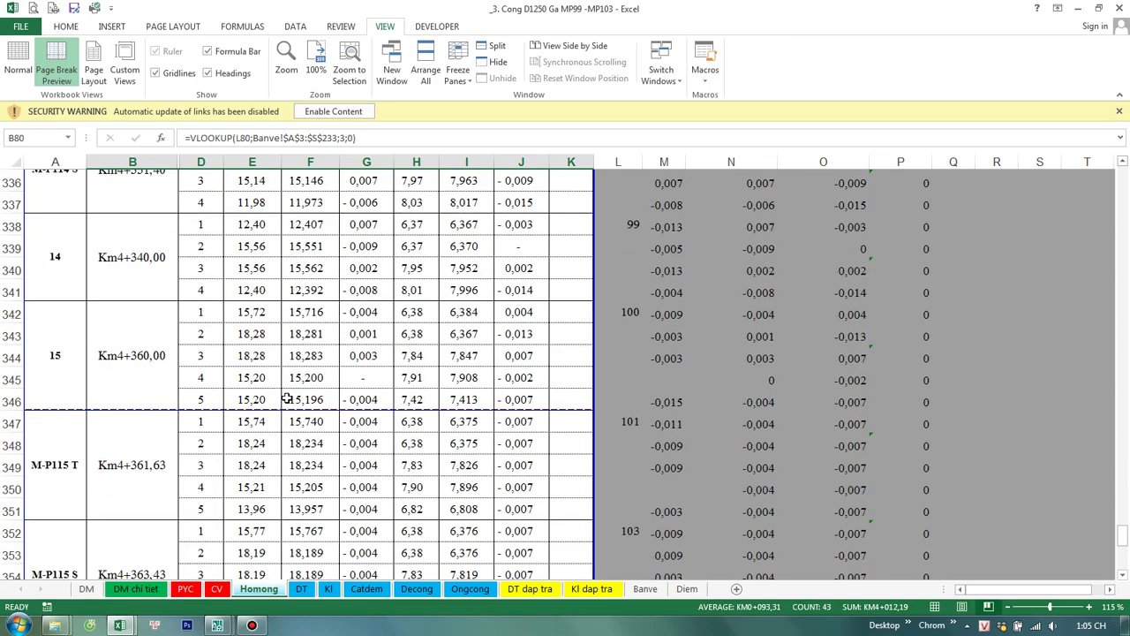
{"action": "scroll", "coordinate": [257, 421], "scroll_direction": "down", "scroll_amount": 2}
{"action": "scroll", "coordinate": [258, 420], "scroll_direction": "up", "scroll_amount": 4}
{"action": "scroll", "coordinate": [353, 282], "scroll_direction": "up", "scroll_amount": 20}
{"action": "scroll", "coordinate": [239, 220], "scroll_direction": "up", "scroll_amount": 15}
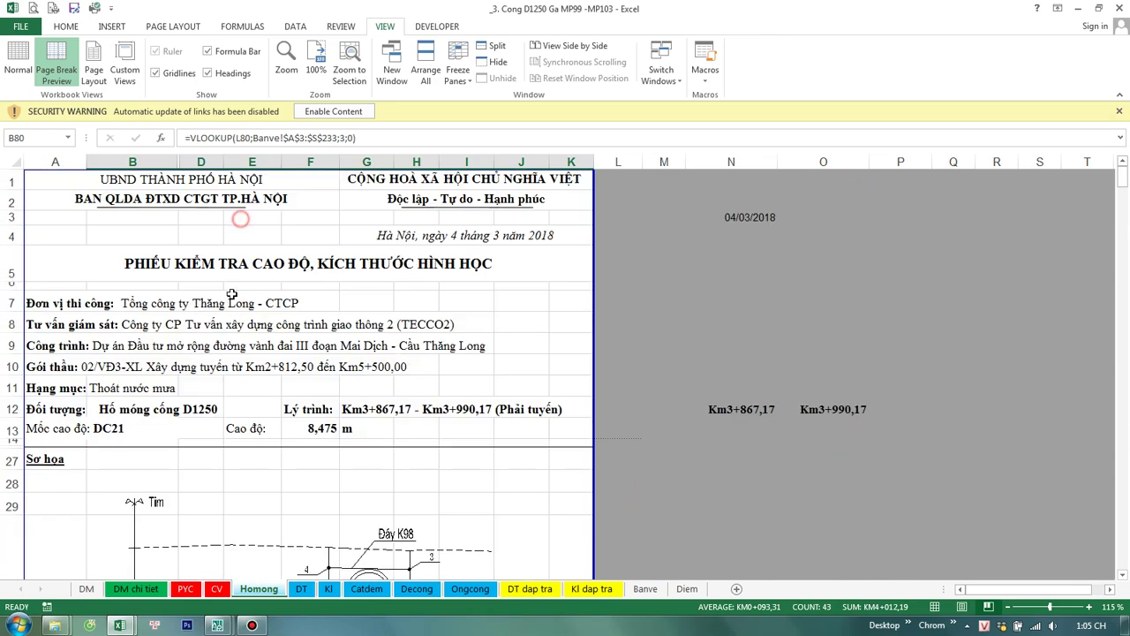
{"action": "scroll", "coordinate": [245, 361], "scroll_direction": "down", "scroll_amount": 11}
{"action": "scroll", "coordinate": [247, 380], "scroll_direction": "down", "scroll_amount": 3}
{"action": "scroll", "coordinate": [253, 397], "scroll_direction": "down", "scroll_amount": 3}
{"action": "scroll", "coordinate": [227, 405], "scroll_direction": "down", "scroll_amount": 3}
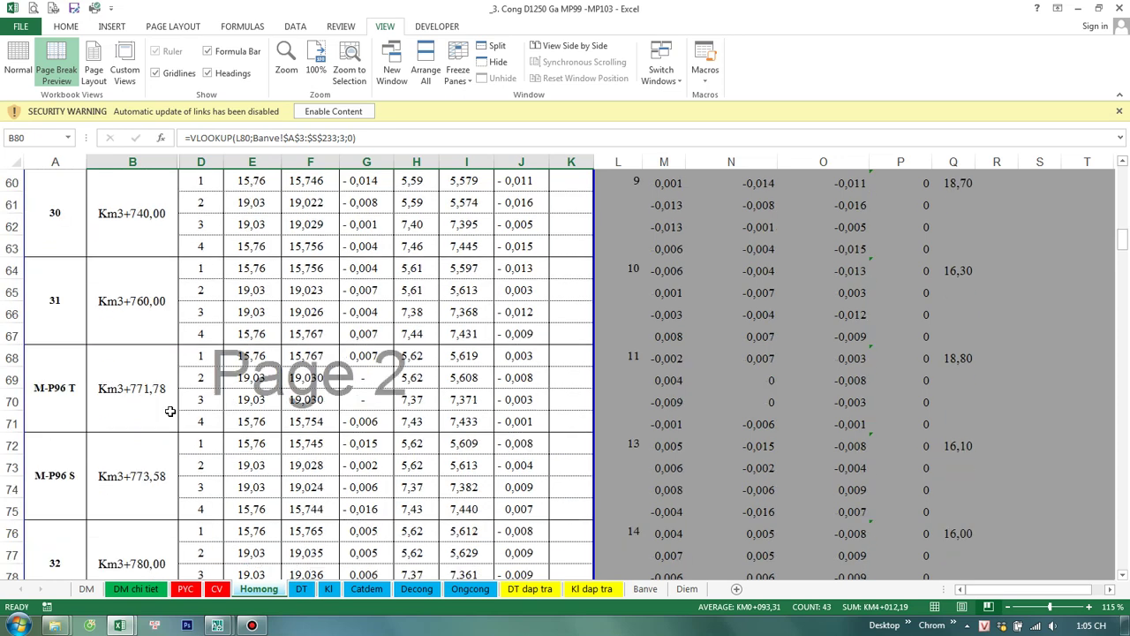
{"action": "scroll", "coordinate": [170, 411], "scroll_direction": "down", "scroll_amount": 3}
Step: Delete the empty point rows 84 and 85
{"action": "left_click_drag", "start_coordinate": [7, 512], "coordinate": [7, 530]}
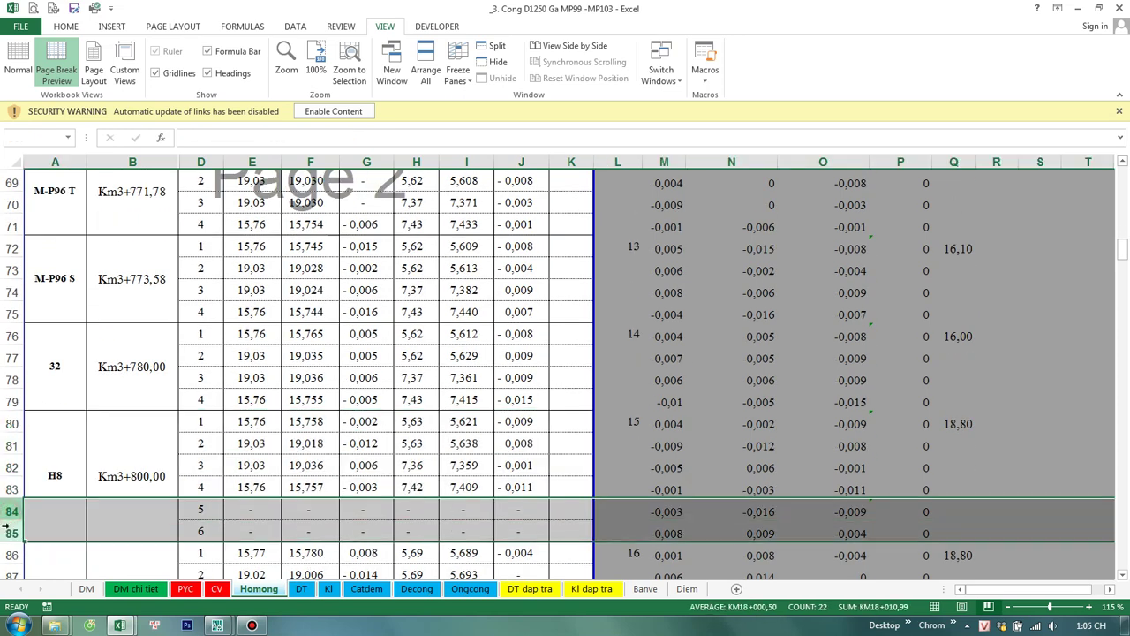
{"action": "right_click", "coordinate": [7, 528]}
{"action": "left_click", "coordinate": [59, 344]}
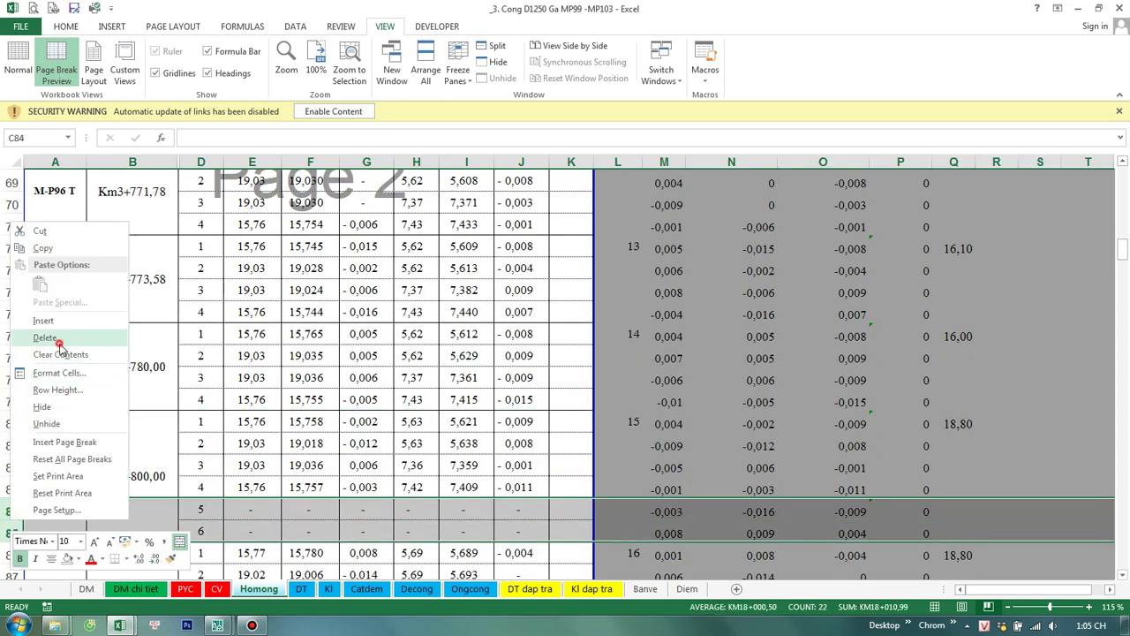
{"action": "left_click", "coordinate": [59, 343]}
{"action": "left_click", "coordinate": [845, 467]}
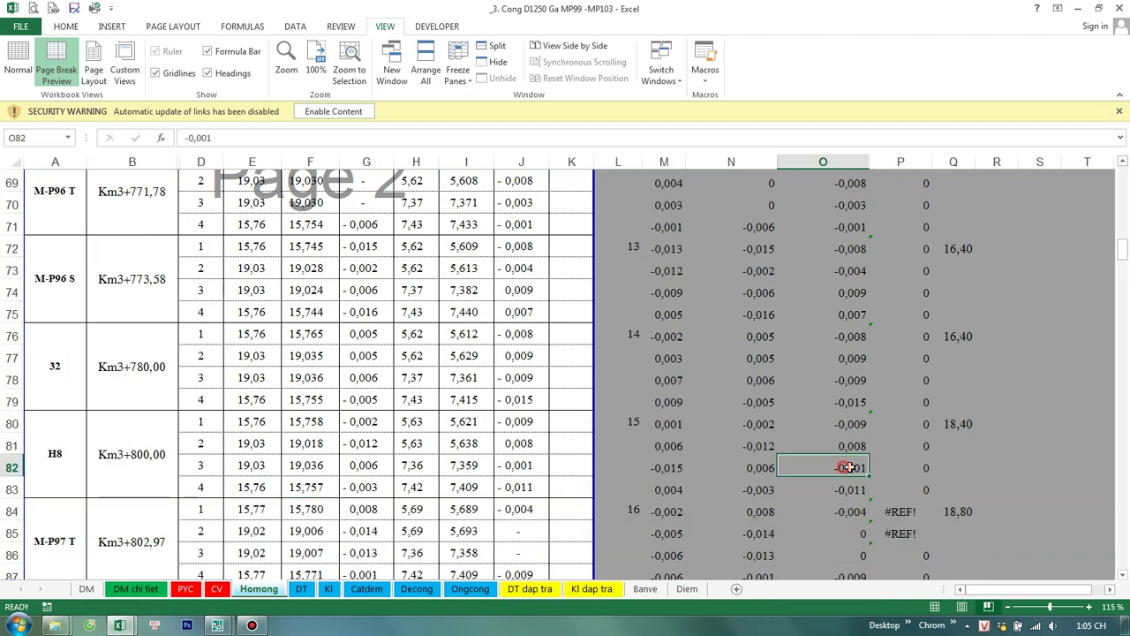
Step: Fill the P36 range-flag formula down to P39
{"action": "scroll", "coordinate": [913, 371], "scroll_direction": "up", "scroll_amount": 3}
{"action": "scroll", "coordinate": [912, 371], "scroll_direction": "up", "scroll_amount": 4}
{"action": "scroll", "coordinate": [913, 370], "scroll_direction": "up", "scroll_amount": 7}
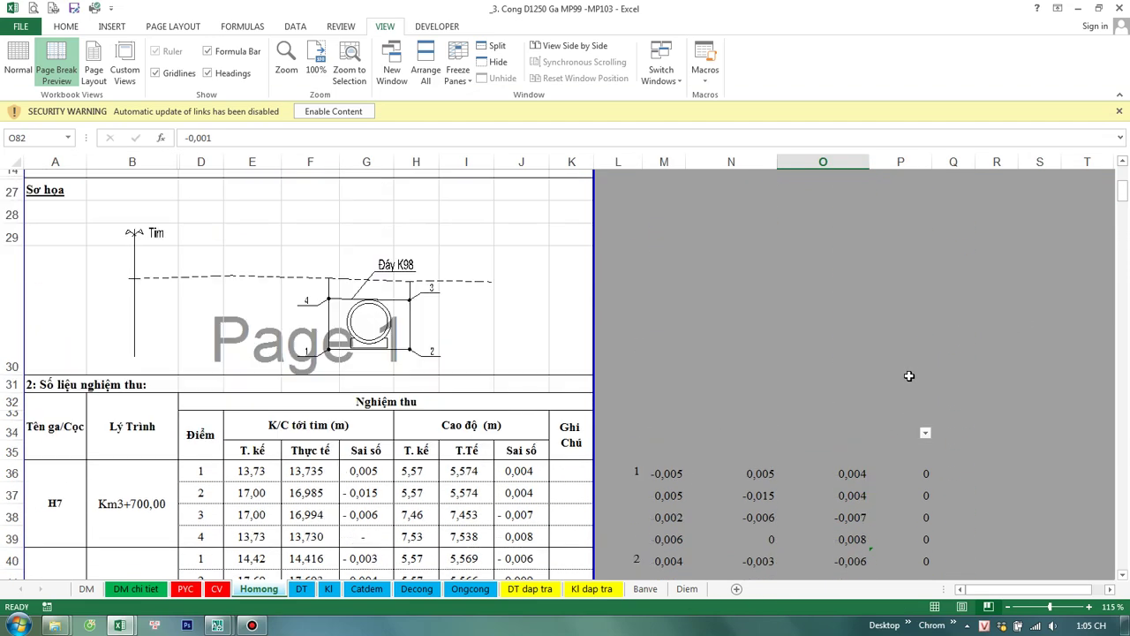
{"action": "double_click", "coordinate": [923, 397]}
{"action": "key", "text": "Escape"}
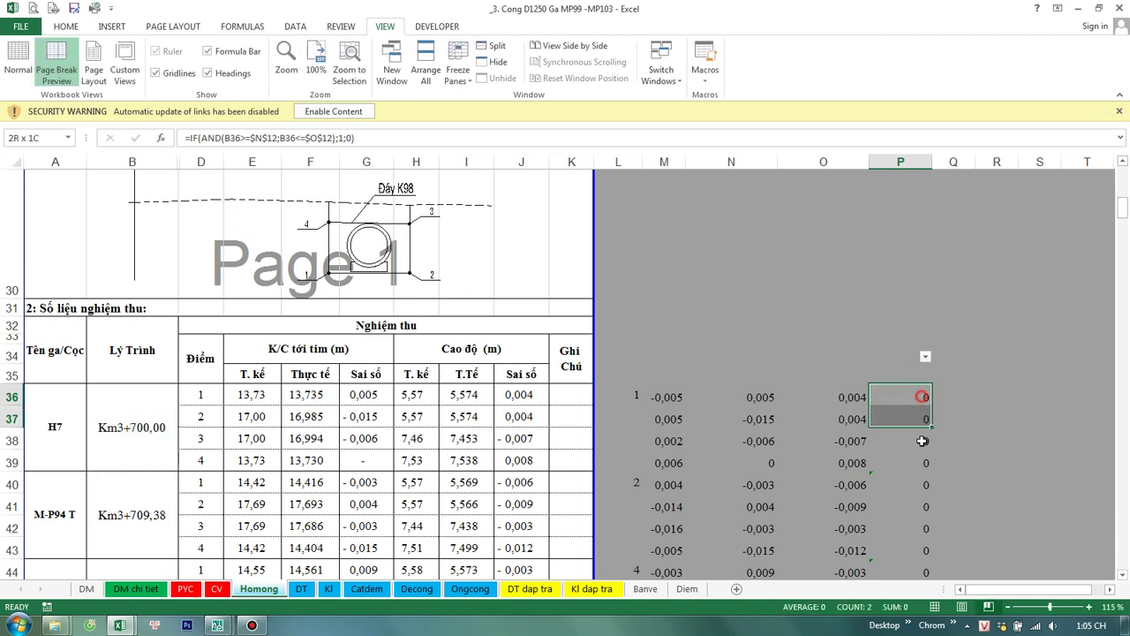
{"action": "left_click_drag", "start_coordinate": [931, 407], "coordinate": [927, 462]}
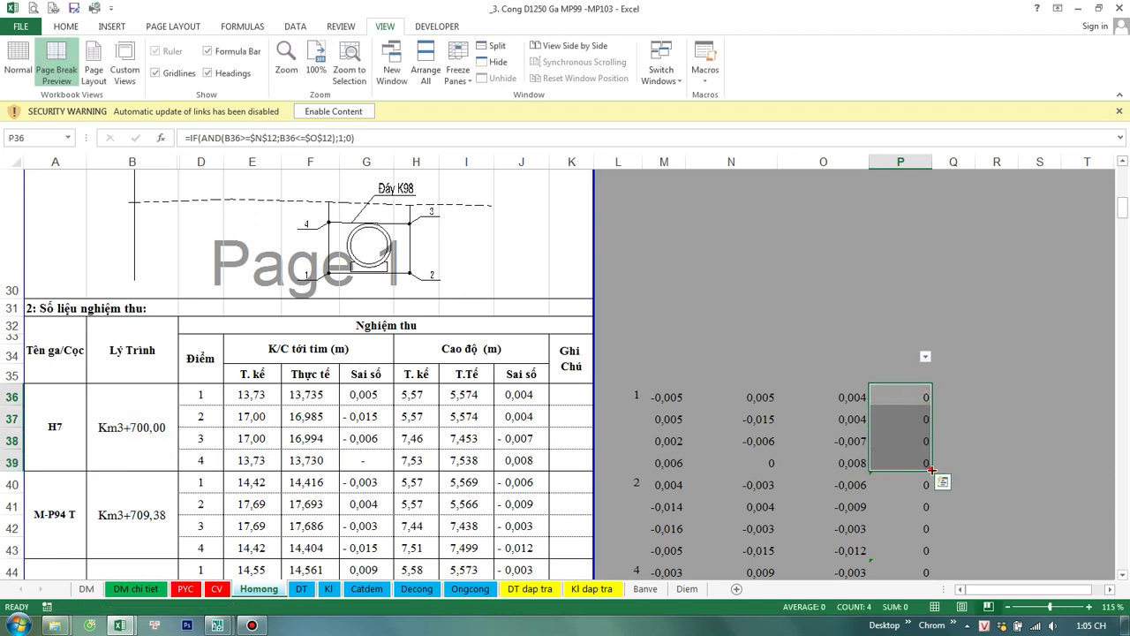
{"action": "left_click", "coordinate": [1024, 397]}
Step: Filter column P to hide the 0 flags, showing only rows flagged 1
{"action": "left_click", "coordinate": [926, 356]}
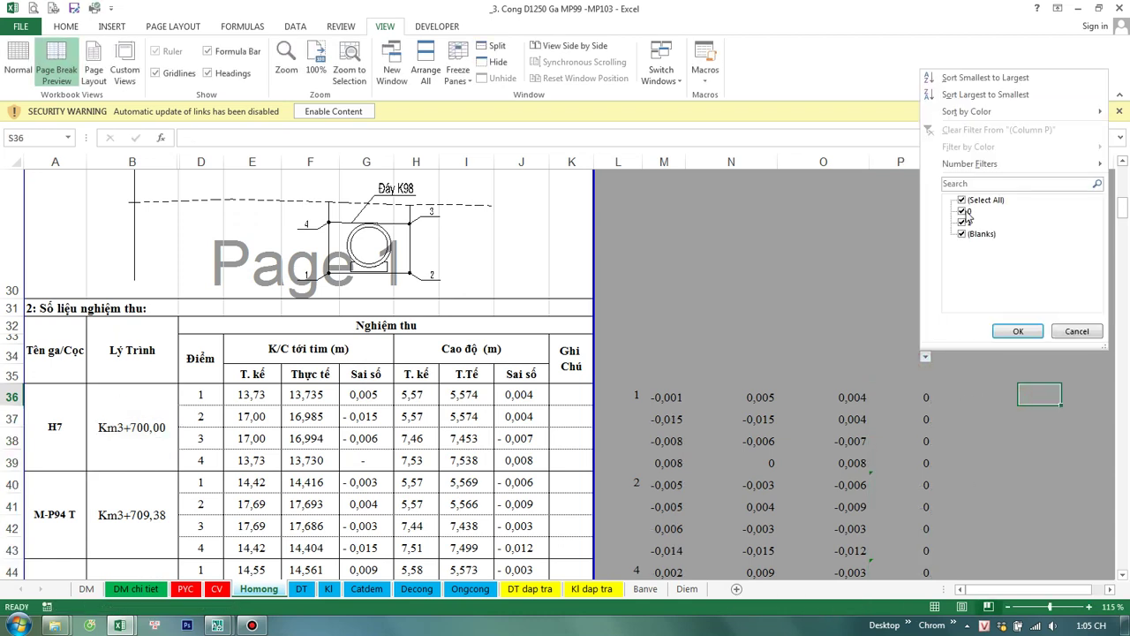
{"action": "left_click", "coordinate": [962, 211]}
{"action": "left_click", "coordinate": [1017, 331]}
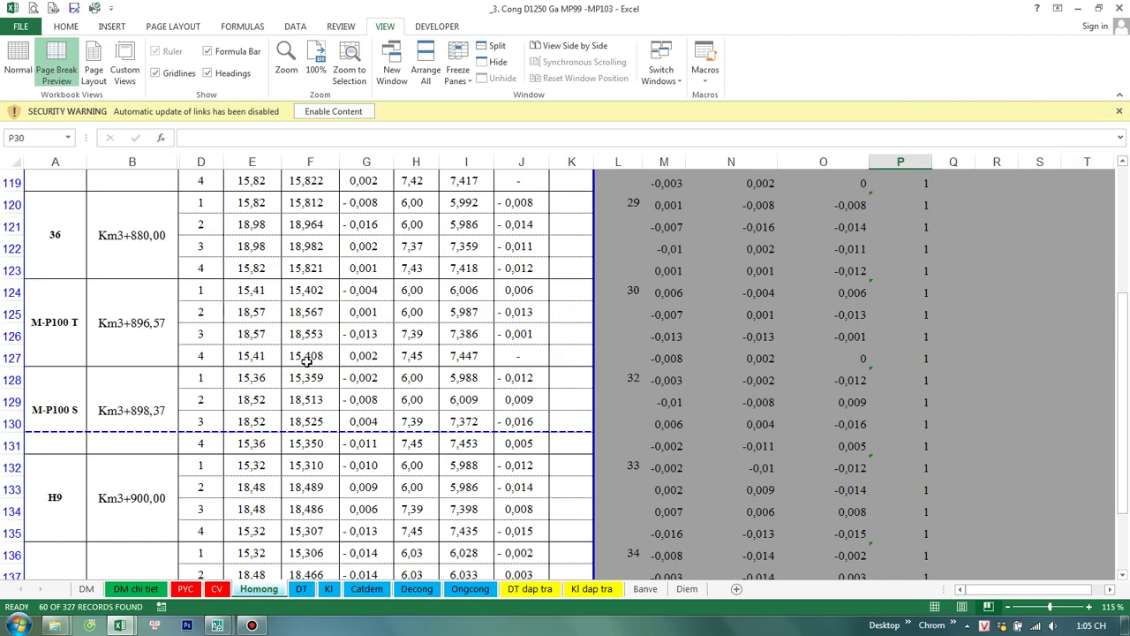
{"action": "scroll", "coordinate": [154, 366], "scroll_direction": "up", "scroll_amount": 1}
{"action": "left_click", "coordinate": [68, 297]}
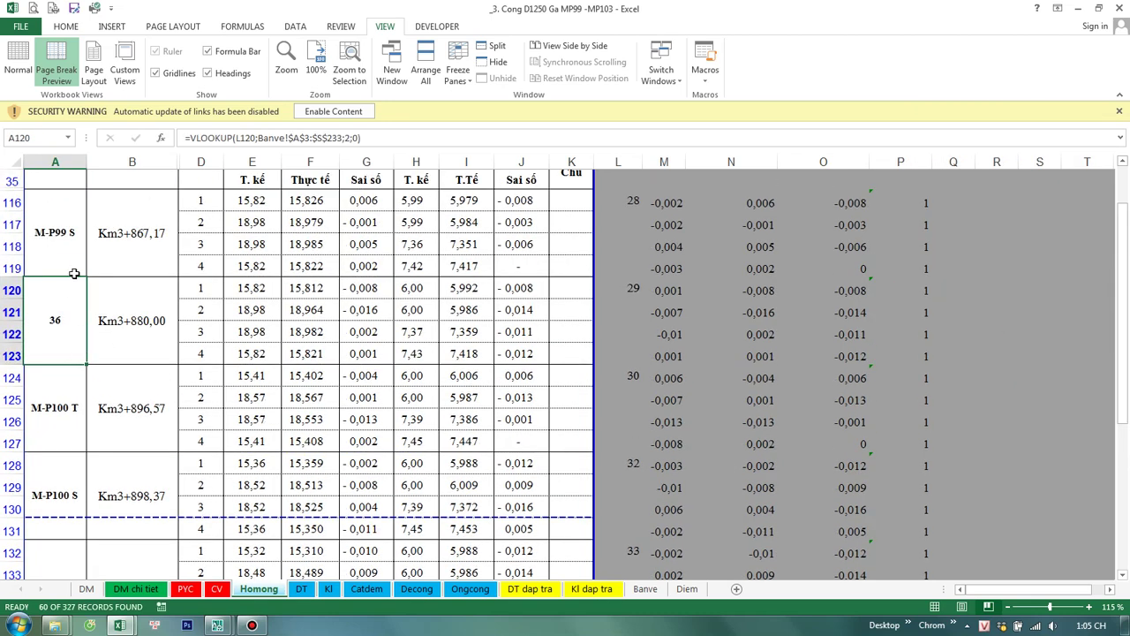
{"action": "scroll", "coordinate": [95, 353], "scroll_direction": "up", "scroll_amount": 1}
{"action": "left_click", "coordinate": [120, 304]}
{"action": "scroll", "coordinate": [241, 362], "scroll_direction": "up", "scroll_amount": 2}
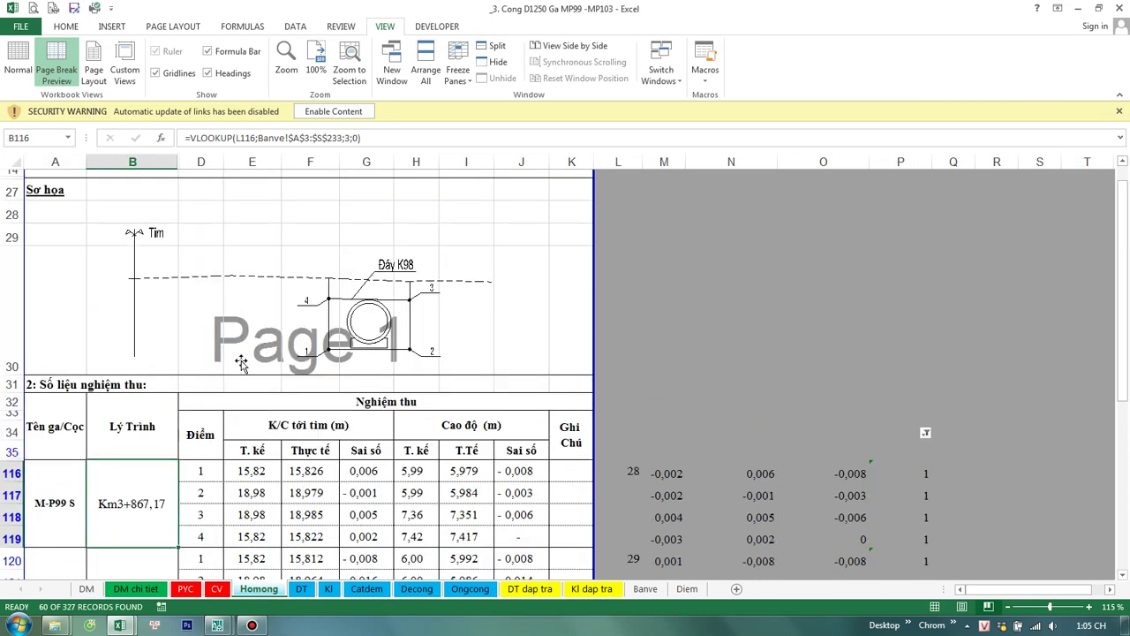
{"action": "scroll", "coordinate": [241, 362], "scroll_direction": "down", "scroll_amount": 3}
{"action": "scroll", "coordinate": [235, 398], "scroll_direction": "down", "scroll_amount": 4}
{"action": "scroll", "coordinate": [227, 406], "scroll_direction": "down", "scroll_amount": 3}
{"action": "left_click", "coordinate": [153, 423]}
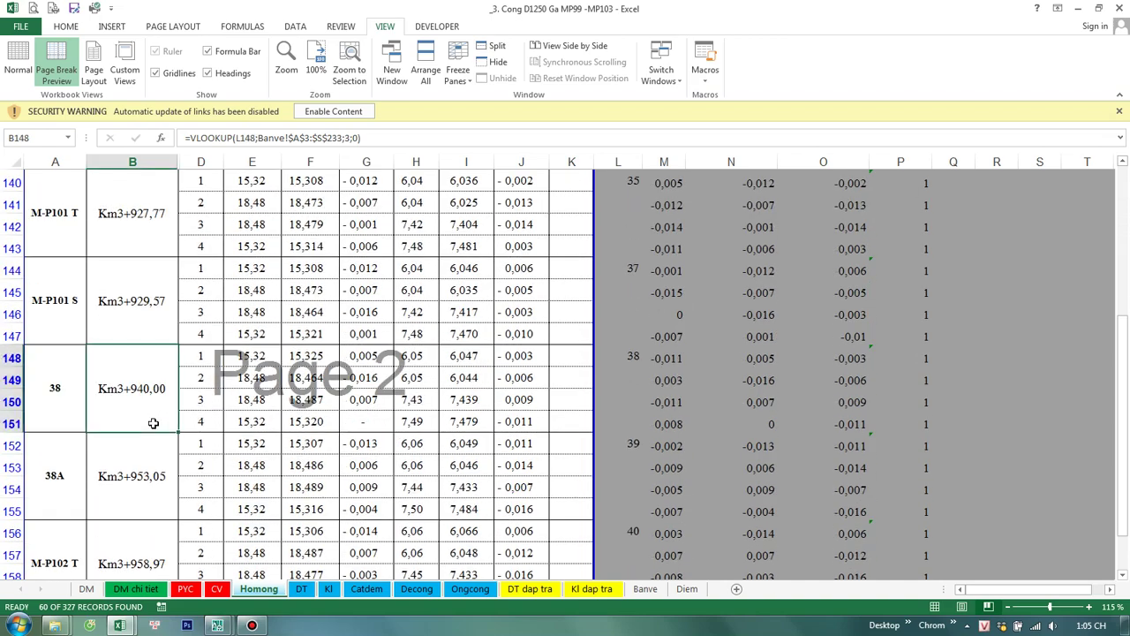
{"action": "scroll", "coordinate": [149, 430], "scroll_direction": "down", "scroll_amount": 3}
{"action": "scroll", "coordinate": [147, 431], "scroll_direction": "down", "scroll_amount": 1}
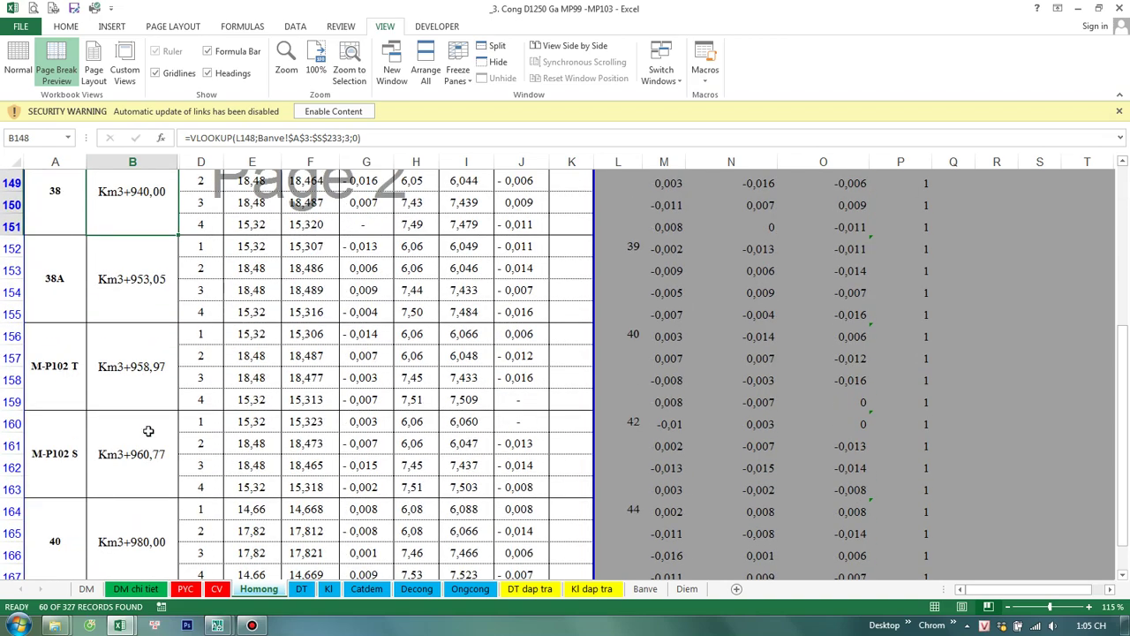
{"action": "left_click", "coordinate": [146, 432]}
{"action": "scroll", "coordinate": [147, 432], "scroll_direction": "down", "scroll_amount": 1}
{"action": "scroll", "coordinate": [143, 435], "scroll_direction": "down", "scroll_amount": 3}
{"action": "left_click", "coordinate": [137, 365]}
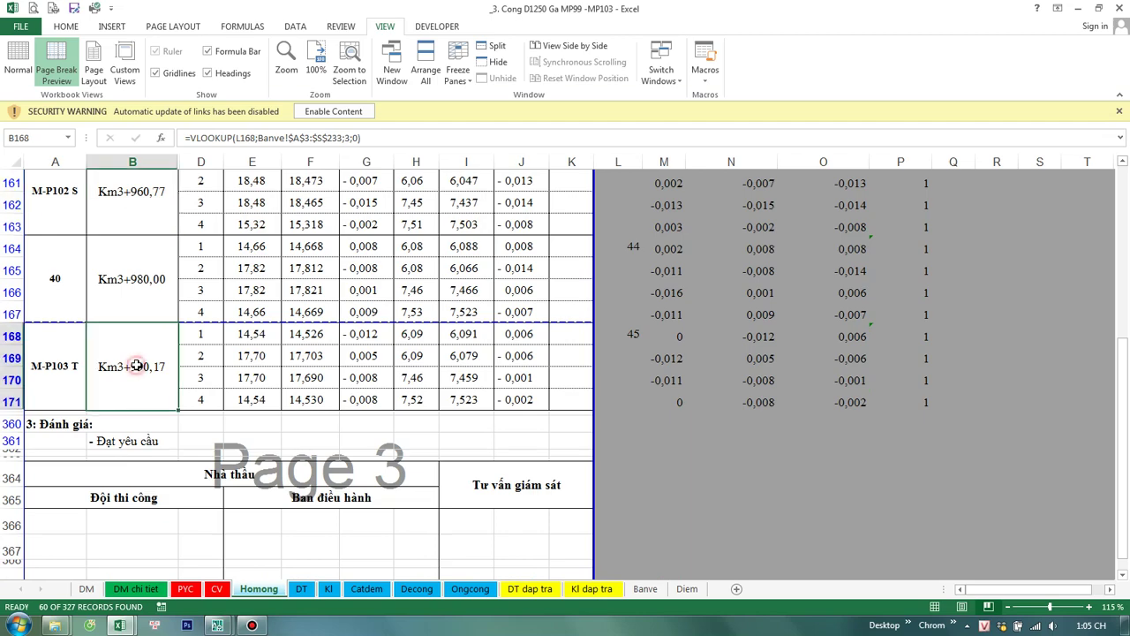
{"action": "scroll", "coordinate": [141, 380], "scroll_direction": "up", "scroll_amount": 4}
{"action": "scroll", "coordinate": [159, 407], "scroll_direction": "up", "scroll_amount": 5}
{"action": "scroll", "coordinate": [177, 424], "scroll_direction": "up", "scroll_amount": 5}
{"action": "scroll", "coordinate": [179, 428], "scroll_direction": "up", "scroll_amount": 3}
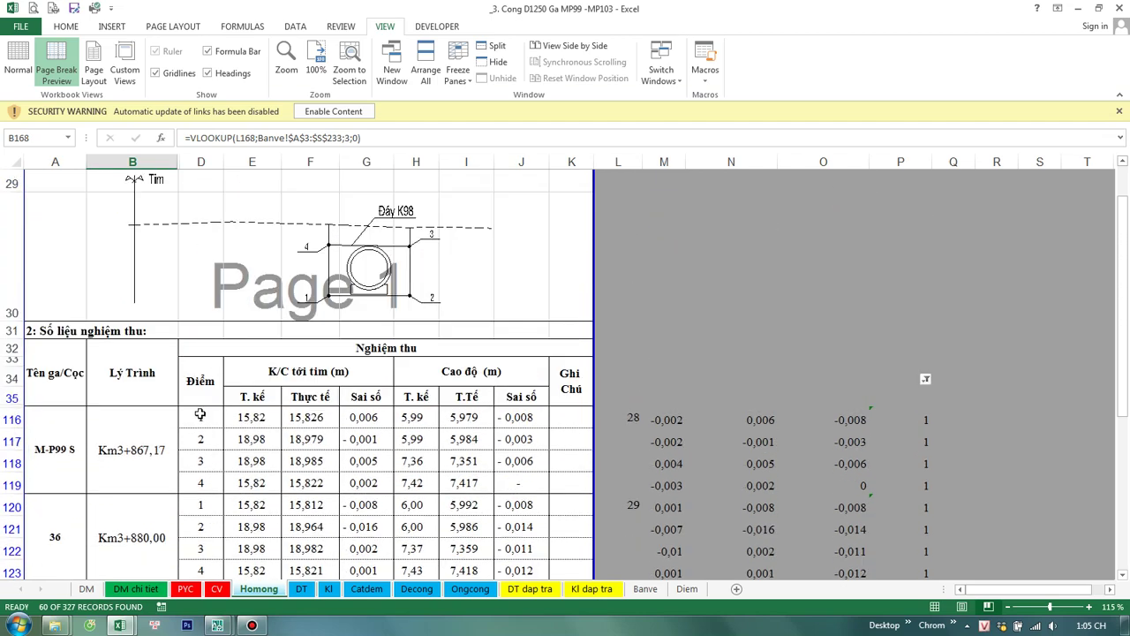
{"action": "scroll", "coordinate": [212, 420], "scroll_direction": "up", "scroll_amount": 3}
{"action": "left_click", "coordinate": [311, 371]}
{"action": "left_click", "coordinate": [822, 371]}
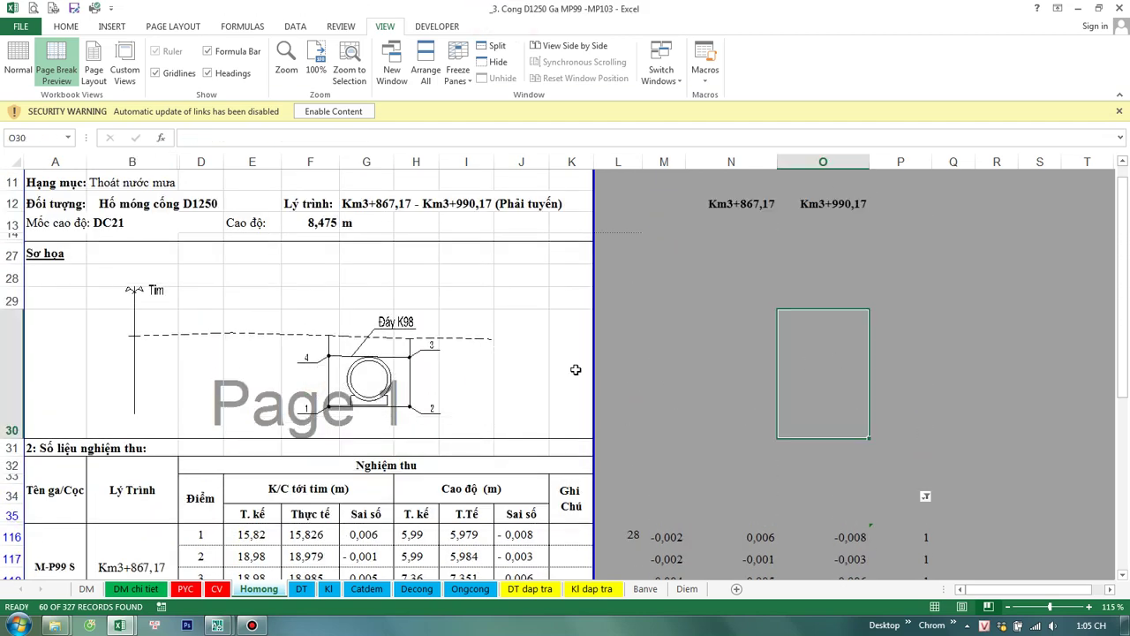
{"action": "scroll", "coordinate": [368, 327], "scroll_direction": "up", "scroll_amount": 2}
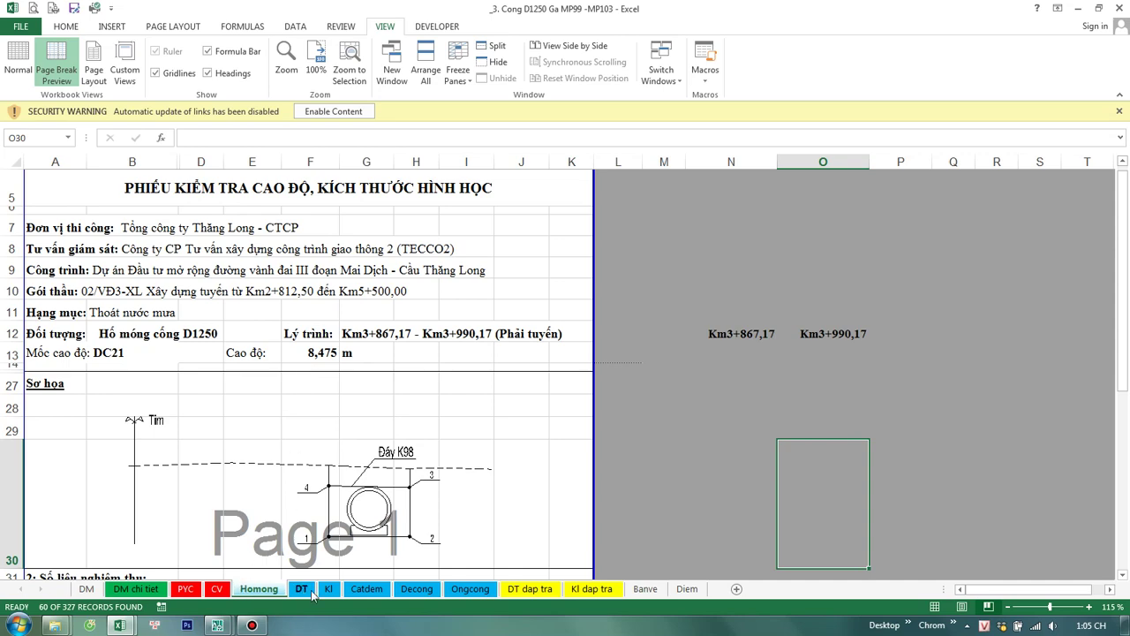
{"action": "left_click", "coordinate": [186, 589]}
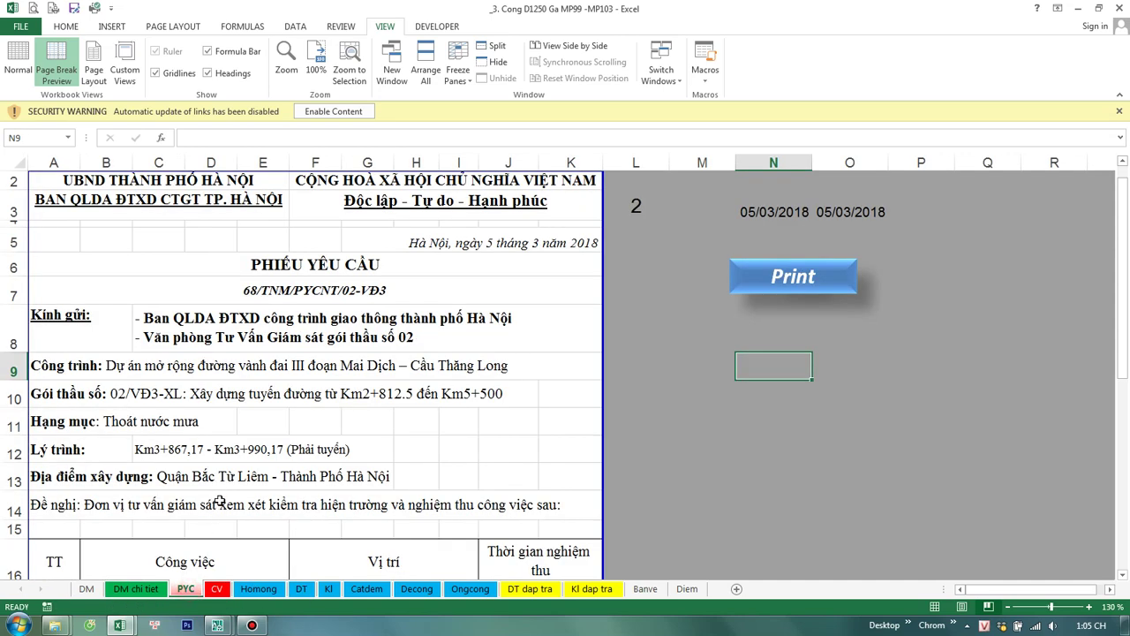
Step: Review the PYC form's work description formula, then glance over the CV sheet
{"action": "scroll", "coordinate": [219, 501], "scroll_direction": "down", "scroll_amount": 1}
{"action": "scroll", "coordinate": [219, 505], "scroll_direction": "down", "scroll_amount": 2}
{"action": "scroll", "coordinate": [219, 504], "scroll_direction": "down", "scroll_amount": 2}
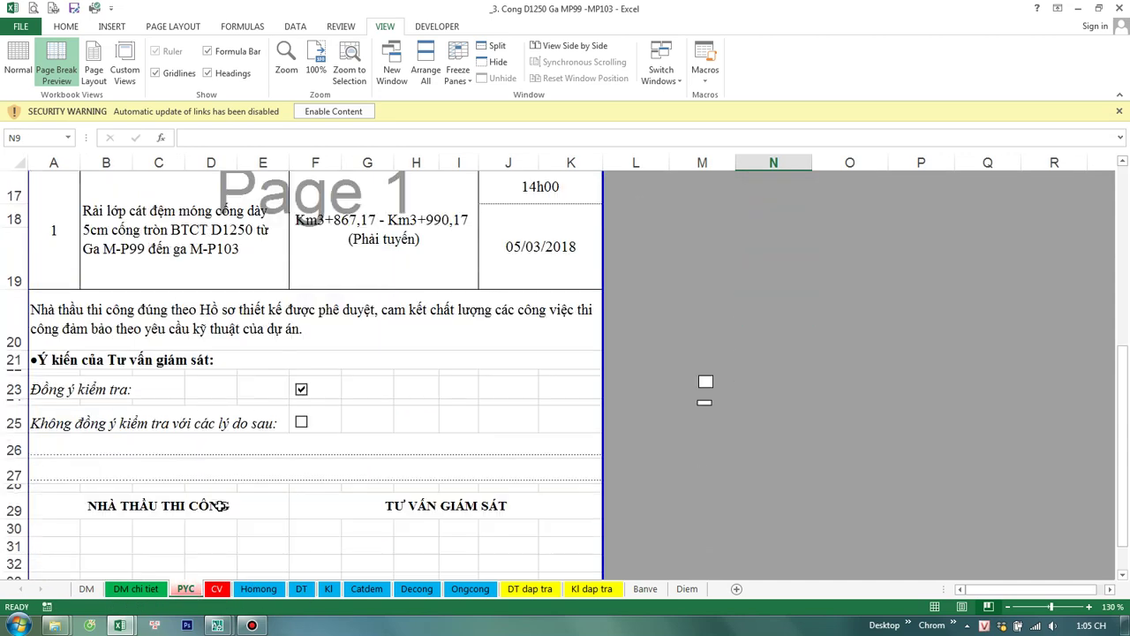
{"action": "left_click", "coordinate": [244, 227]}
{"action": "left_click", "coordinate": [222, 588]}
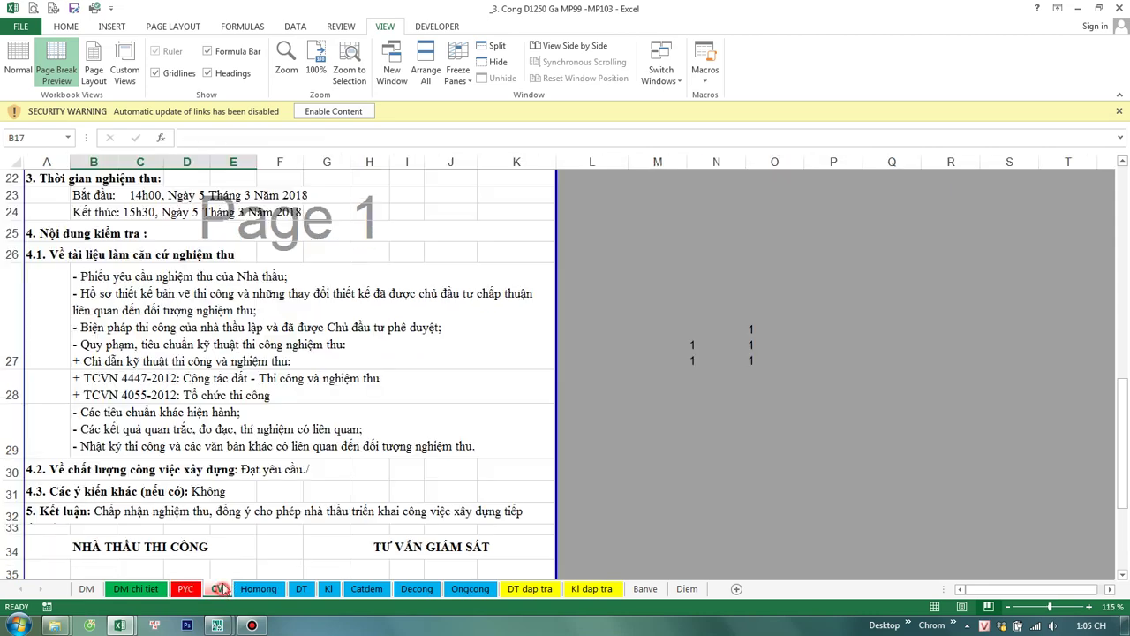
{"action": "scroll", "coordinate": [239, 490], "scroll_direction": "down", "scroll_amount": 4}
{"action": "scroll", "coordinate": [239, 492], "scroll_direction": "up", "scroll_amount": 2}
{"action": "scroll", "coordinate": [238, 493], "scroll_direction": "up", "scroll_amount": 2}
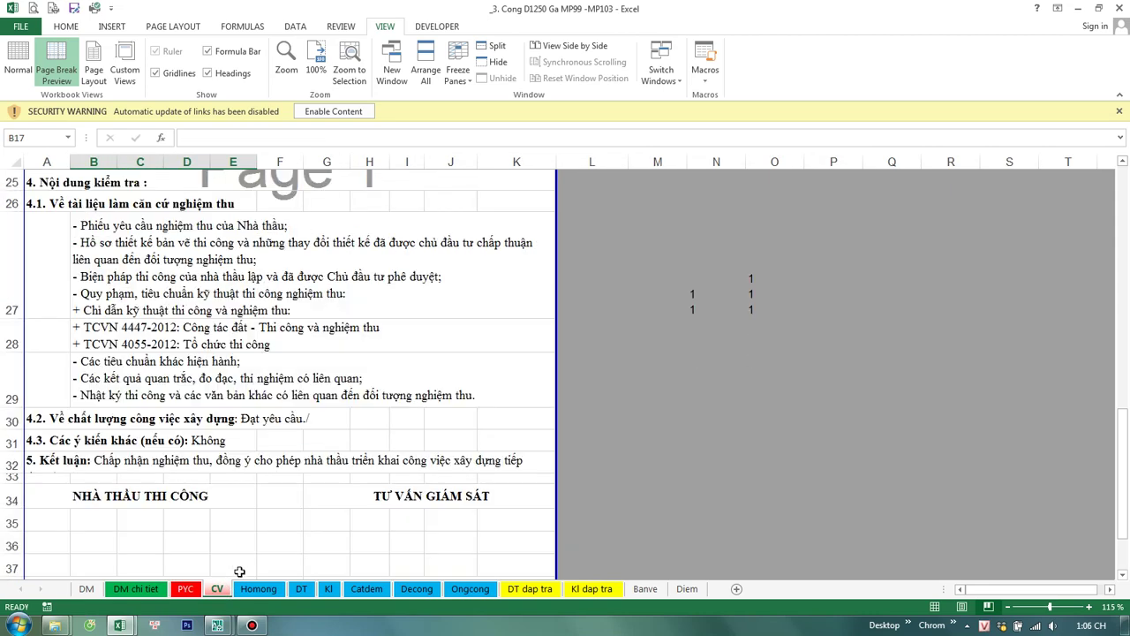
Step: Return to the Homong sheet and scroll back up to the Sơ họa sketch
{"action": "left_click", "coordinate": [256, 588]}
{"action": "scroll", "coordinate": [243, 506], "scroll_direction": "down", "scroll_amount": 2}
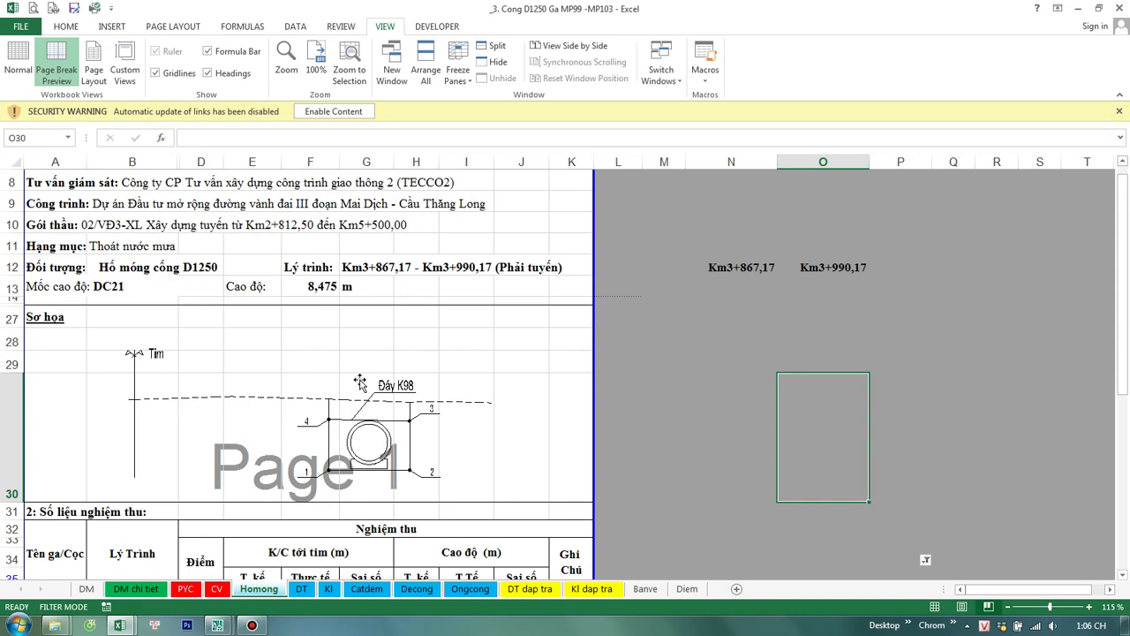
{"action": "scroll", "coordinate": [359, 382], "scroll_direction": "up", "scroll_amount": 2}
{"action": "scroll", "coordinate": [358, 381], "scroll_direction": "down", "scroll_amount": 3}
{"action": "scroll", "coordinate": [313, 427], "scroll_direction": "down", "scroll_amount": 1}
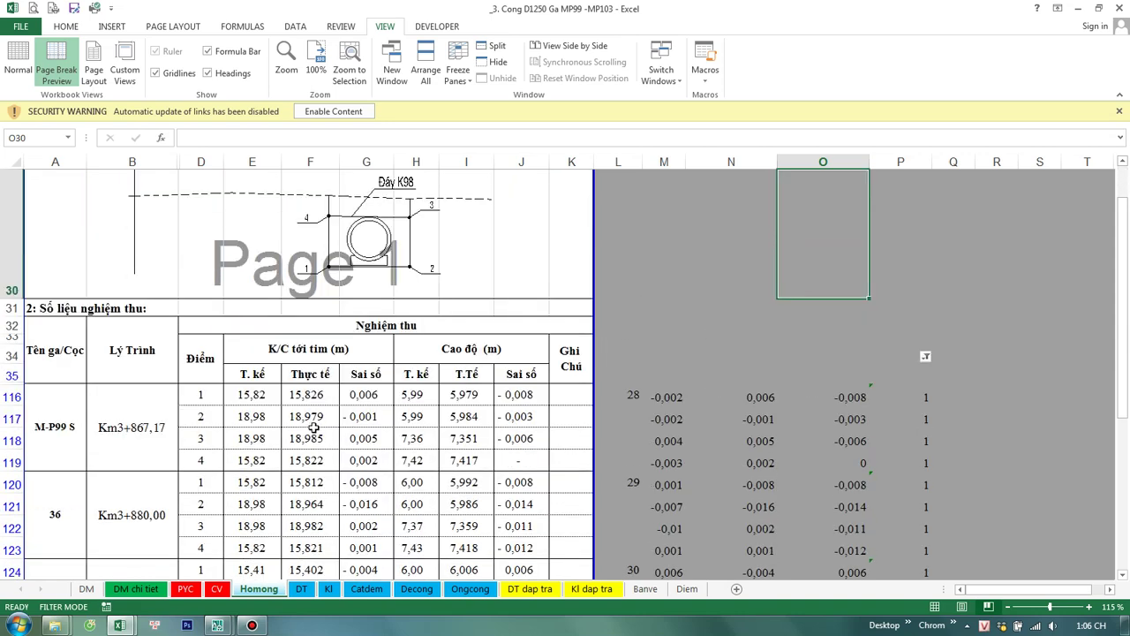
{"action": "scroll", "coordinate": [303, 429], "scroll_direction": "down", "scroll_amount": 2}
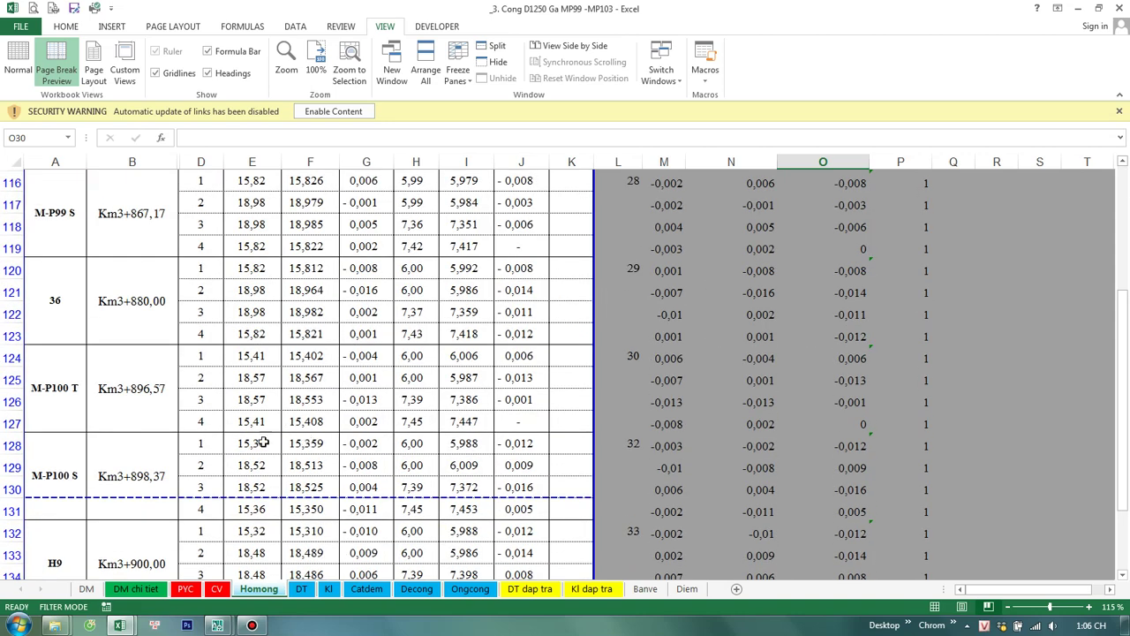
{"action": "scroll", "coordinate": [115, 466], "scroll_direction": "up", "scroll_amount": 1}
{"action": "scroll", "coordinate": [144, 460], "scroll_direction": "down", "scroll_amount": 1}
{"action": "scroll", "coordinate": [144, 458], "scroll_direction": "up", "scroll_amount": 3}
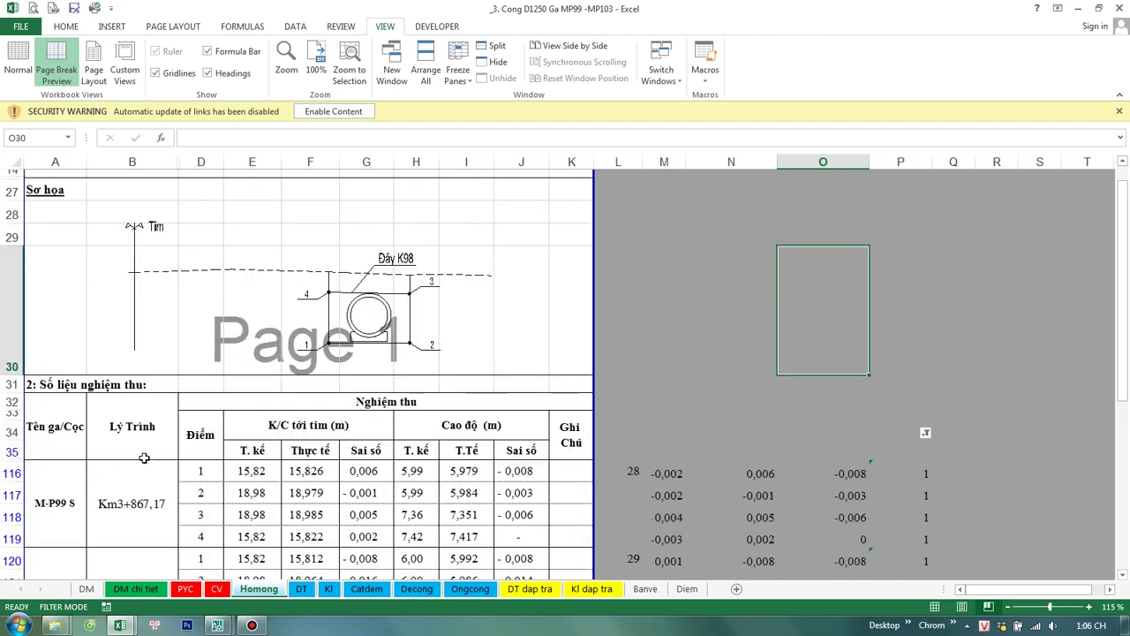
{"action": "scroll", "coordinate": [144, 458], "scroll_direction": "down", "scroll_amount": 1}
{"action": "scroll", "coordinate": [141, 455], "scroll_direction": "up", "scroll_amount": 1}
{"action": "scroll", "coordinate": [139, 454], "scroll_direction": "down", "scroll_amount": 3}
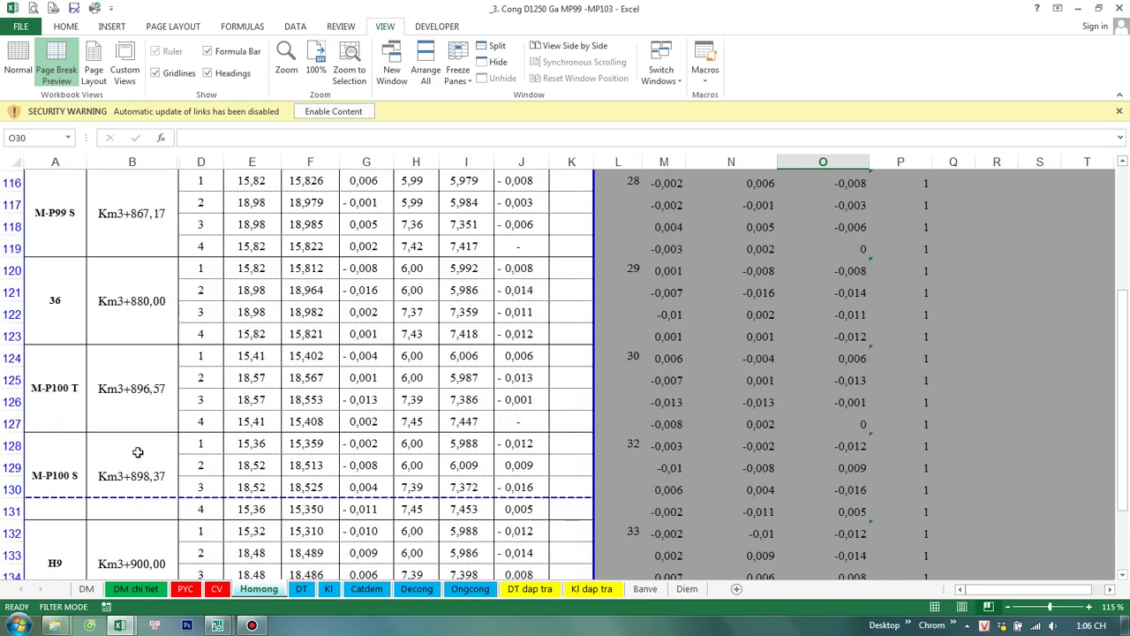
{"action": "scroll", "coordinate": [135, 436], "scroll_direction": "up", "scroll_amount": 2}
{"action": "scroll", "coordinate": [136, 436], "scroll_direction": "up", "scroll_amount": 1}
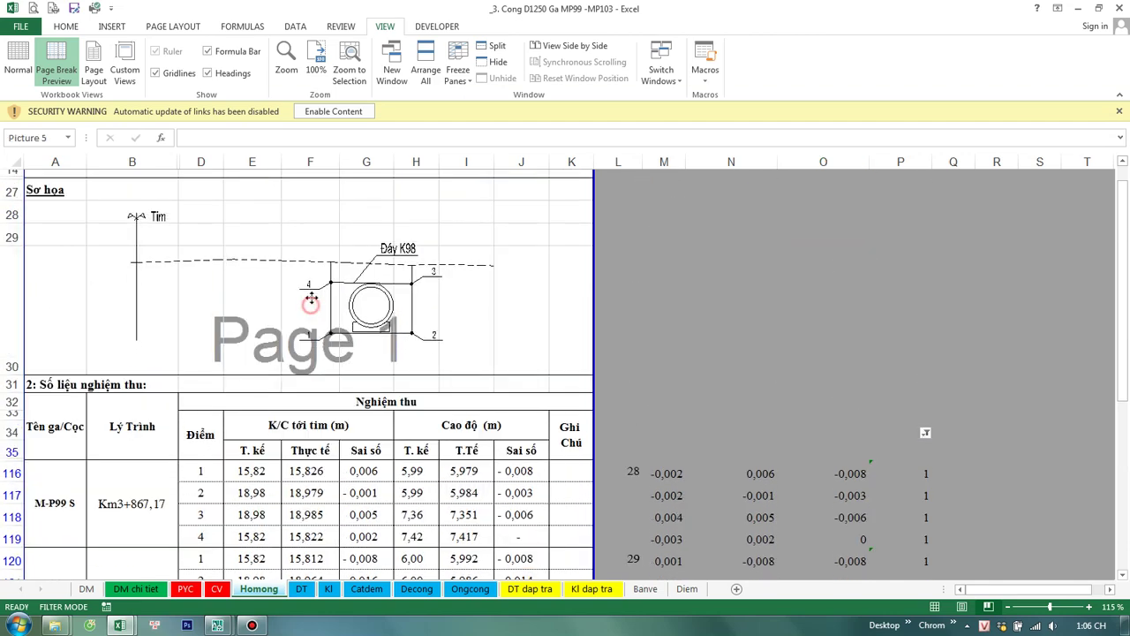
Step: Shorten row 30 beneath the Sơ họa sketch by dragging its border up
{"action": "left_click", "coordinate": [309, 302]}
{"action": "scroll", "coordinate": [90, 391], "scroll_direction": "down", "scroll_amount": 1}
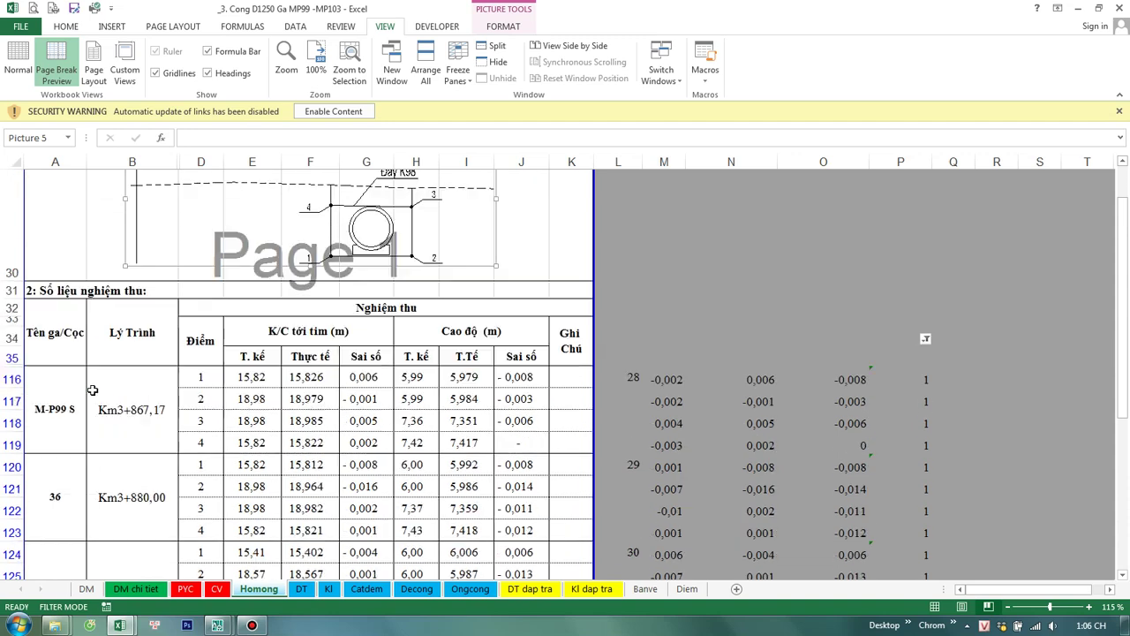
{"action": "scroll", "coordinate": [96, 411], "scroll_direction": "down", "scroll_amount": 1}
{"action": "scroll", "coordinate": [97, 419], "scroll_direction": "down", "scroll_amount": 1}
{"action": "scroll", "coordinate": [97, 419], "scroll_direction": "up", "scroll_amount": 3}
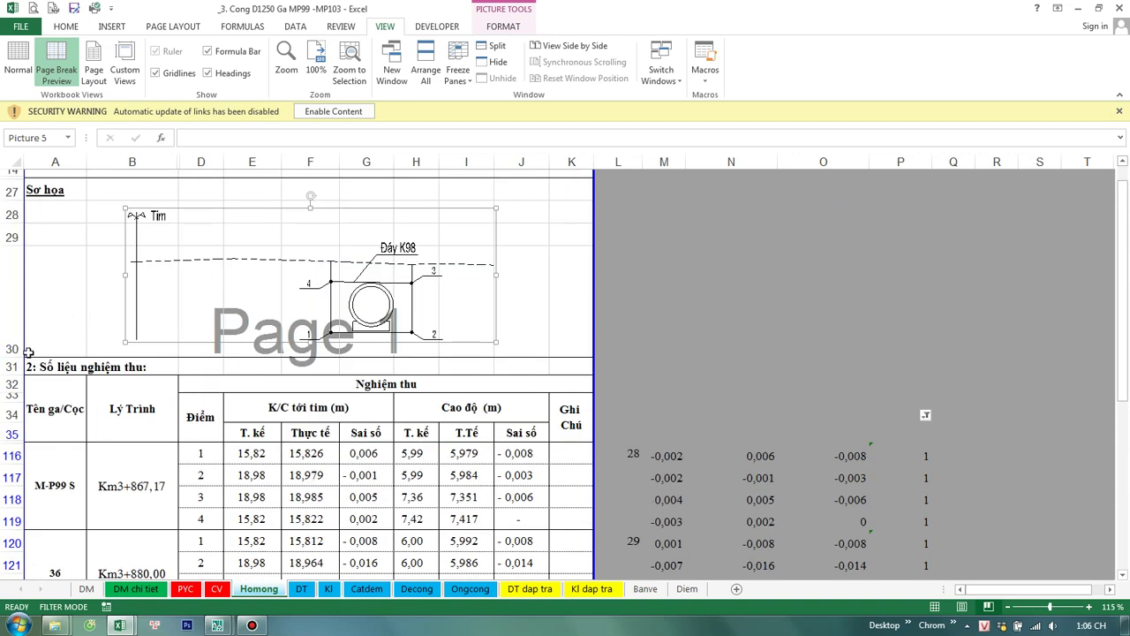
{"action": "left_click_drag", "start_coordinate": [28, 352], "coordinate": [28, 336]}
Step: Review the M-P100 S station rows, ending on cell N129
{"action": "scroll", "coordinate": [93, 390], "scroll_direction": "down", "scroll_amount": 2}
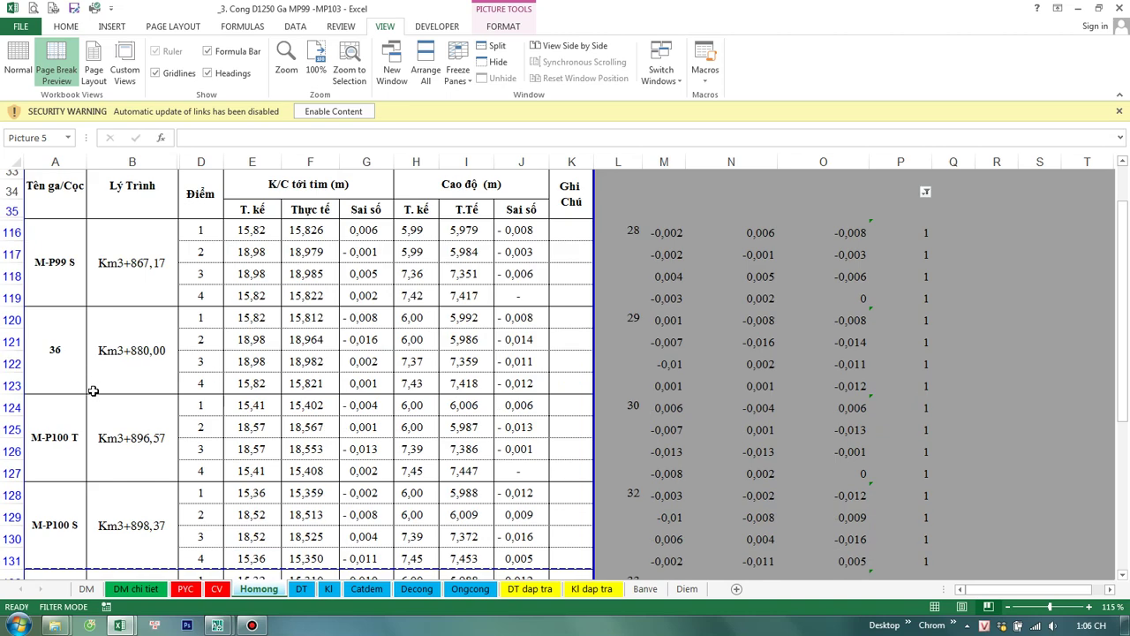
{"action": "scroll", "coordinate": [93, 391], "scroll_direction": "down", "scroll_amount": 3}
{"action": "left_click", "coordinate": [56, 346]}
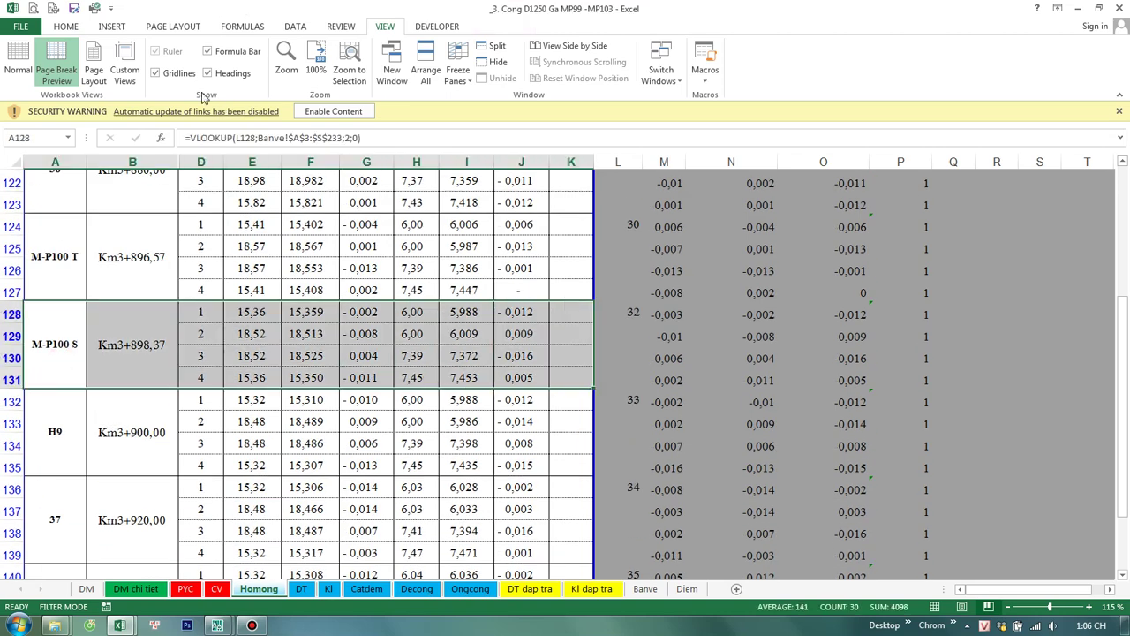
{"action": "left_click", "coordinate": [71, 29]}
{"action": "left_click", "coordinate": [737, 344]}
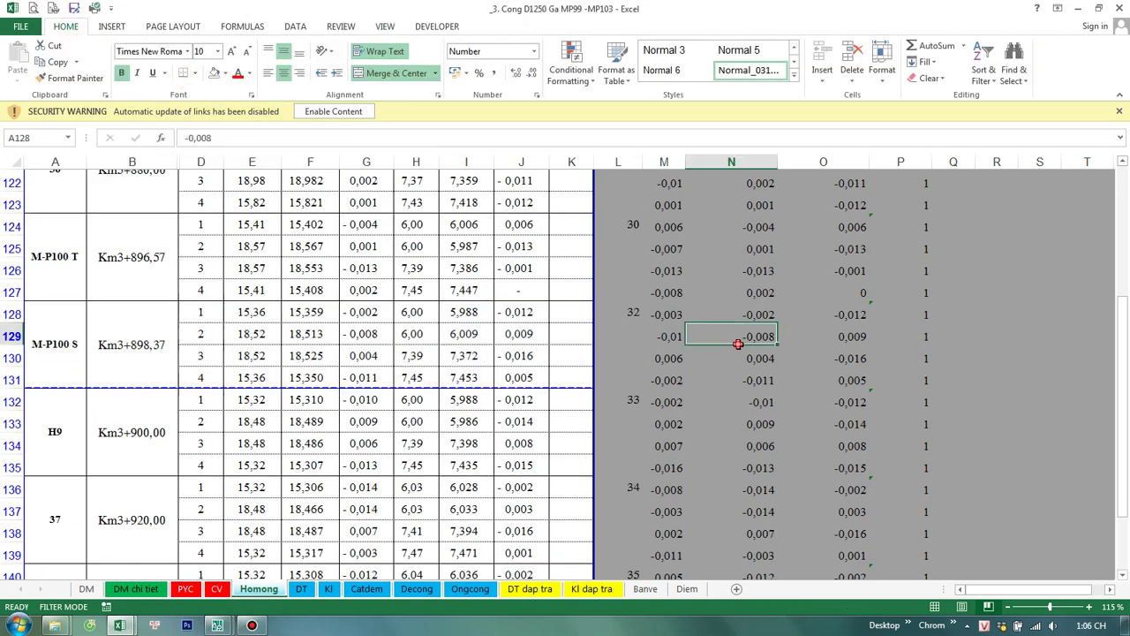
Step: Insert a page break at row 168 so the M-P103 T rows print on a new page
{"action": "scroll", "coordinate": [374, 434], "scroll_direction": "down", "scroll_amount": 2}
{"action": "scroll", "coordinate": [265, 448], "scroll_direction": "down", "scroll_amount": 3}
{"action": "scroll", "coordinate": [262, 448], "scroll_direction": "down", "scroll_amount": 3}
{"action": "scroll", "coordinate": [263, 452], "scroll_direction": "down", "scroll_amount": 2}
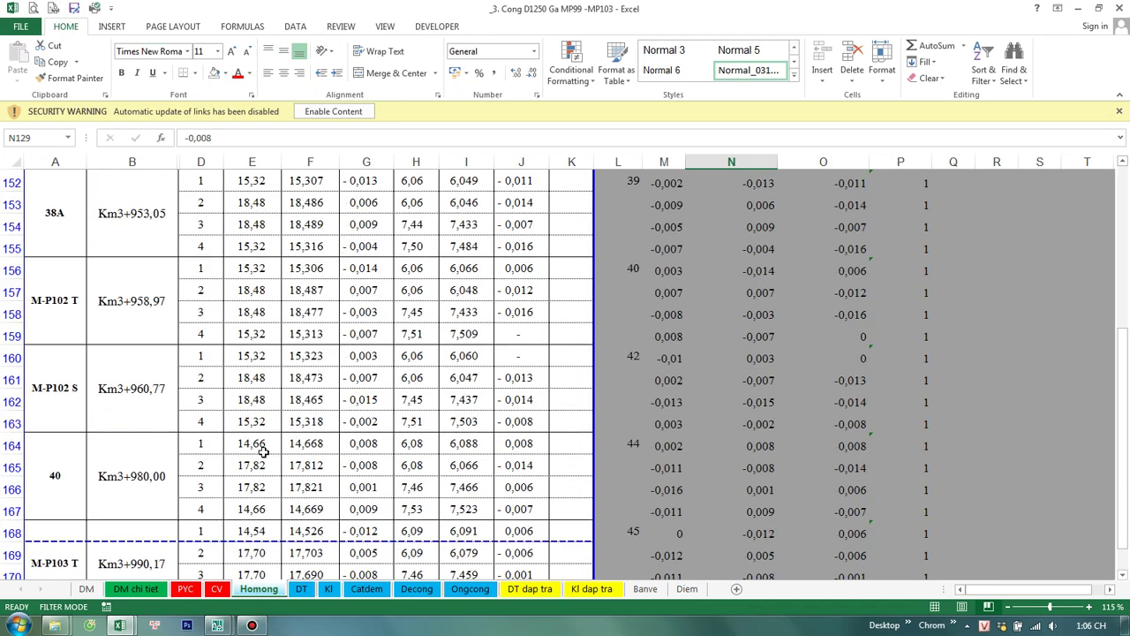
{"action": "scroll", "coordinate": [263, 452], "scroll_direction": "down", "scroll_amount": 2}
{"action": "right_click", "coordinate": [35, 403]}
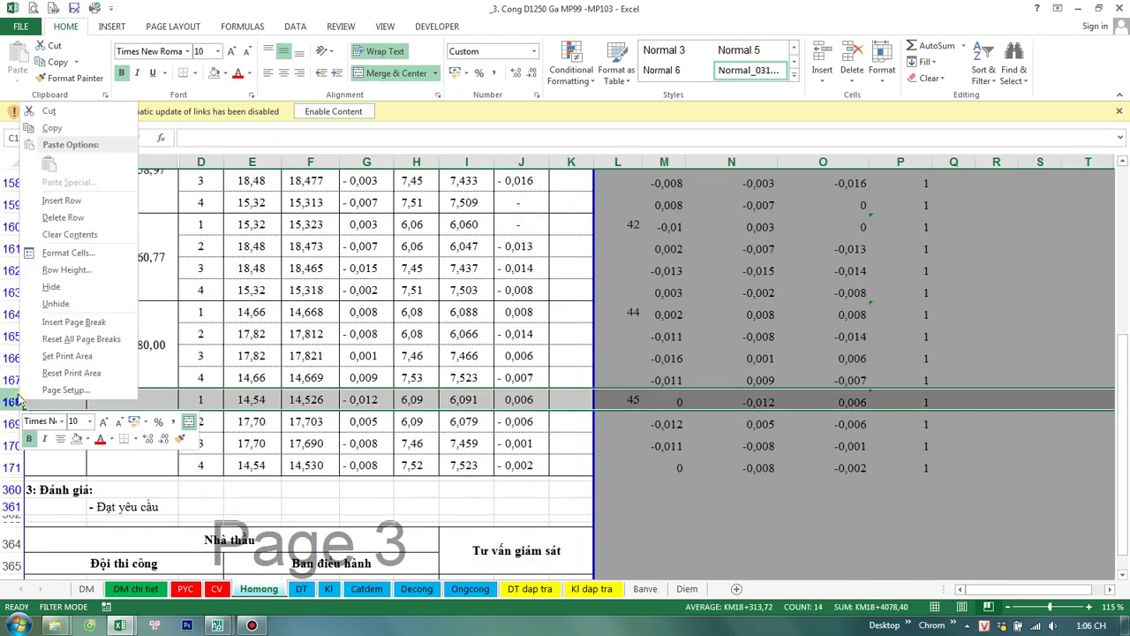
{"action": "left_click", "coordinate": [79, 320]}
{"action": "scroll", "coordinate": [328, 463], "scroll_direction": "down", "scroll_amount": 2}
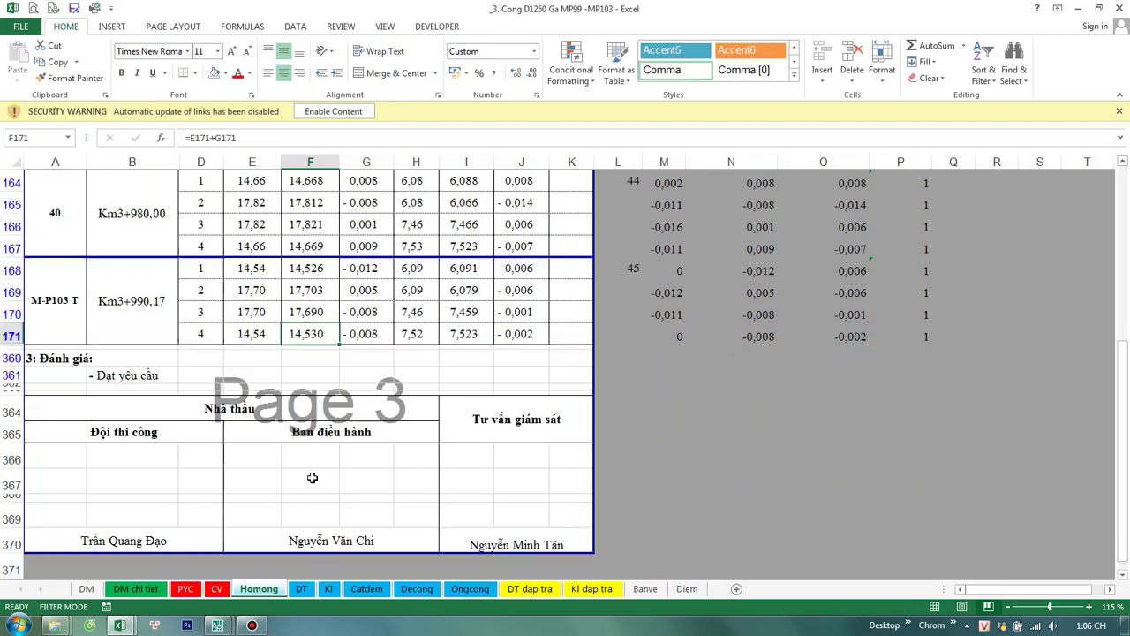
{"action": "left_click", "coordinate": [131, 376]}
{"action": "left_click", "coordinate": [364, 476]}
Step: Filter the DT sheet on column M and check the Km3+867,17 station formula
{"action": "left_click", "coordinate": [301, 588]}
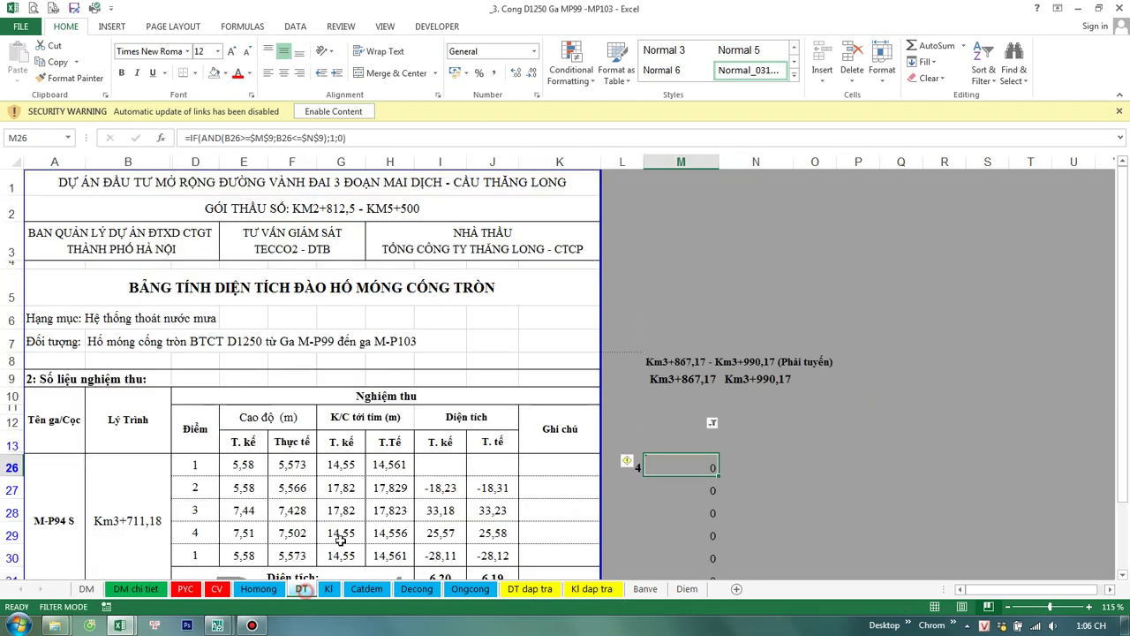
{"action": "left_click", "coordinate": [712, 333]}
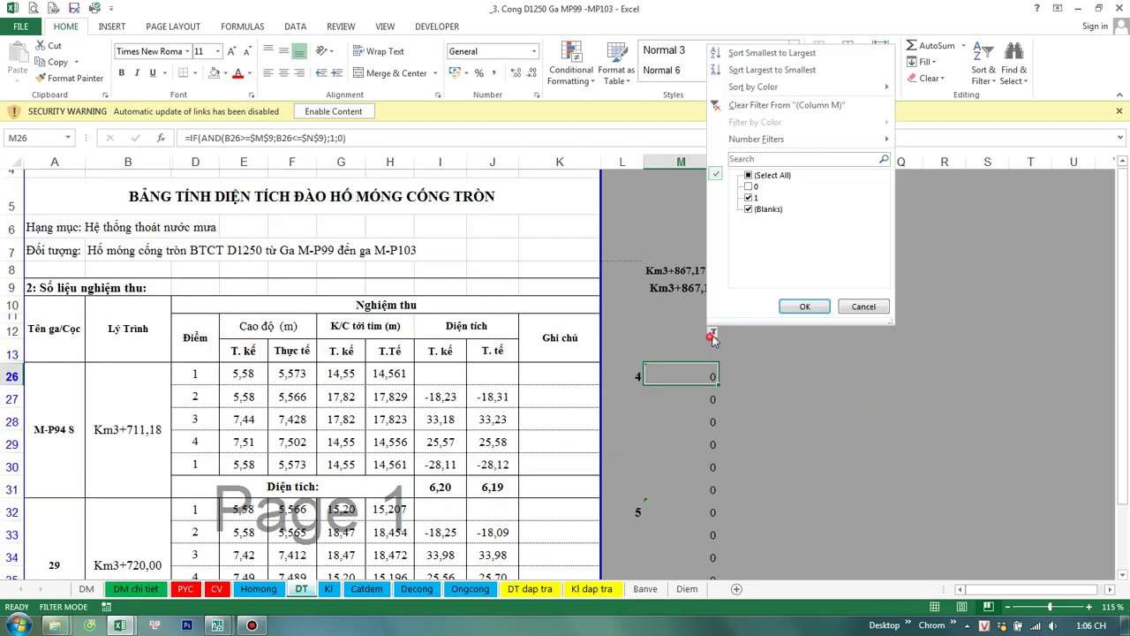
{"action": "left_click", "coordinate": [804, 306]}
{"action": "left_click", "coordinate": [815, 235]}
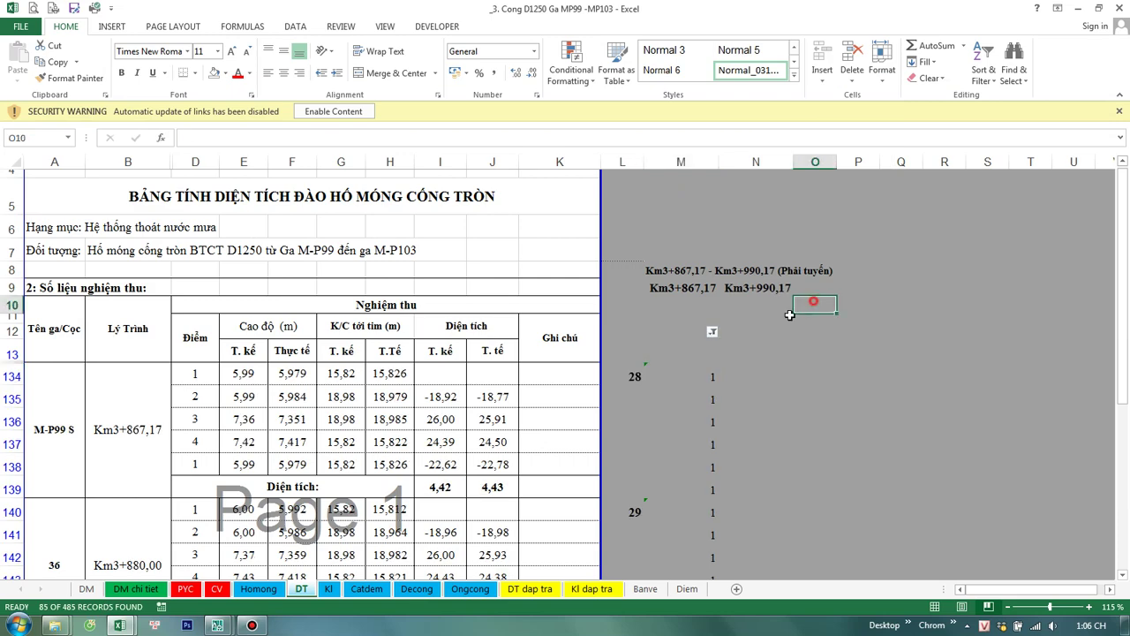
{"action": "scroll", "coordinate": [575, 382], "scroll_direction": "down", "scroll_amount": 1}
{"action": "left_click", "coordinate": [139, 365]}
Step: Insert a page break at row 158 of the DT sheet
{"action": "scroll", "coordinate": [124, 398], "scroll_direction": "down", "scroll_amount": 2}
{"action": "scroll", "coordinate": [124, 397], "scroll_direction": "down", "scroll_amount": 1}
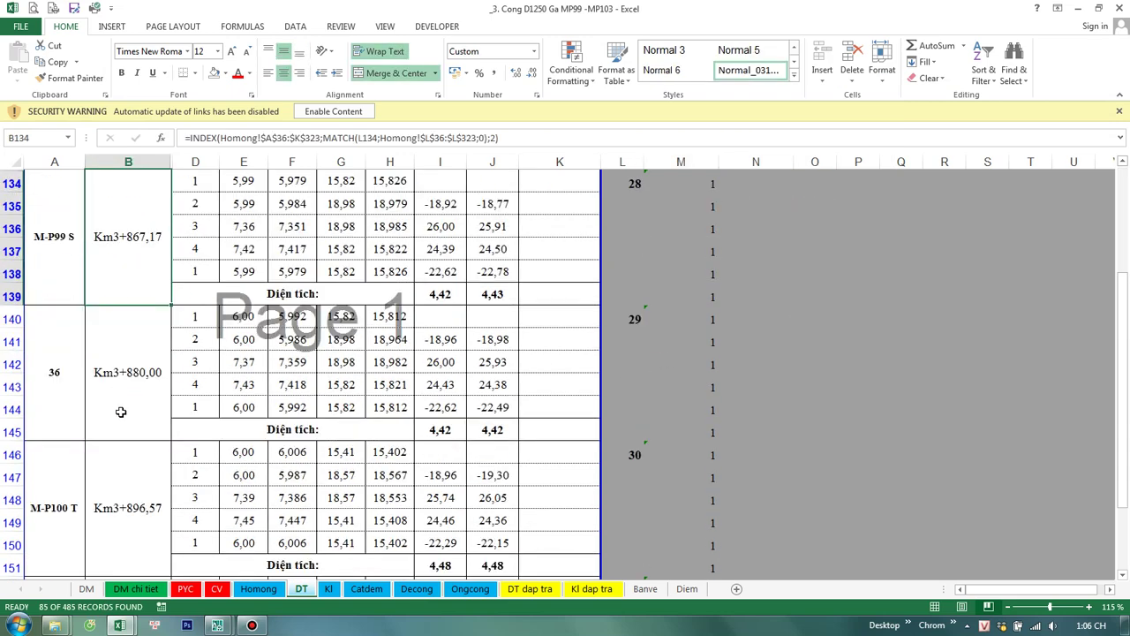
{"action": "scroll", "coordinate": [123, 406], "scroll_direction": "down", "scroll_amount": 1}
{"action": "scroll", "coordinate": [132, 418], "scroll_direction": "down", "scroll_amount": 3}
{"action": "scroll", "coordinate": [132, 418], "scroll_direction": "down", "scroll_amount": 3}
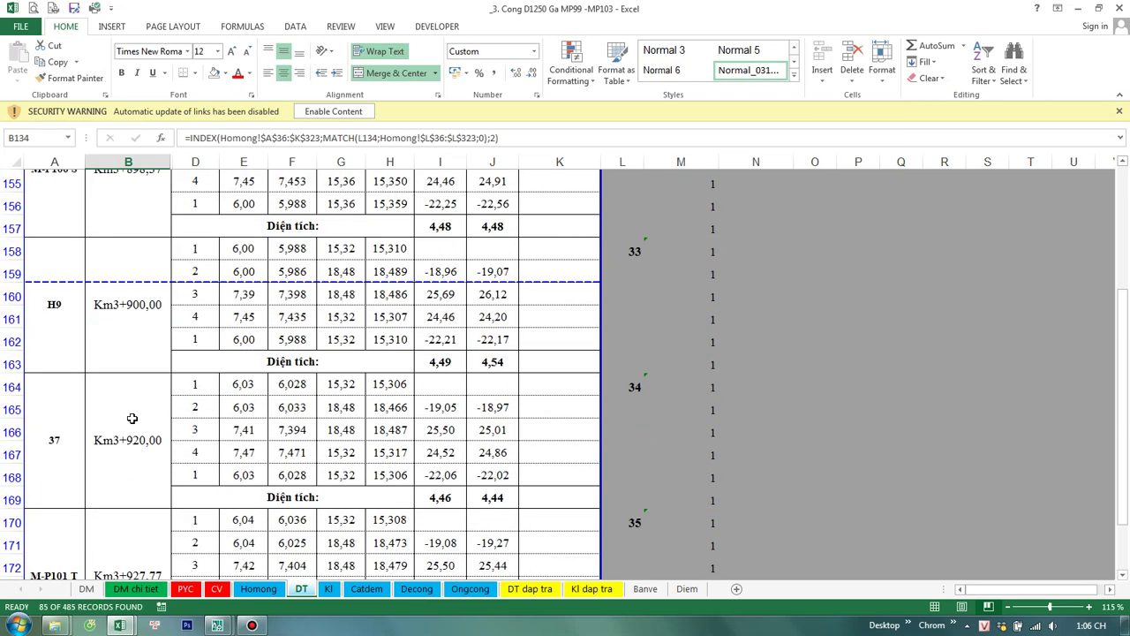
{"action": "scroll", "coordinate": [131, 418], "scroll_direction": "up", "scroll_amount": 3}
{"action": "left_click", "coordinate": [12, 319]}
{"action": "right_click", "coordinate": [12, 319]}
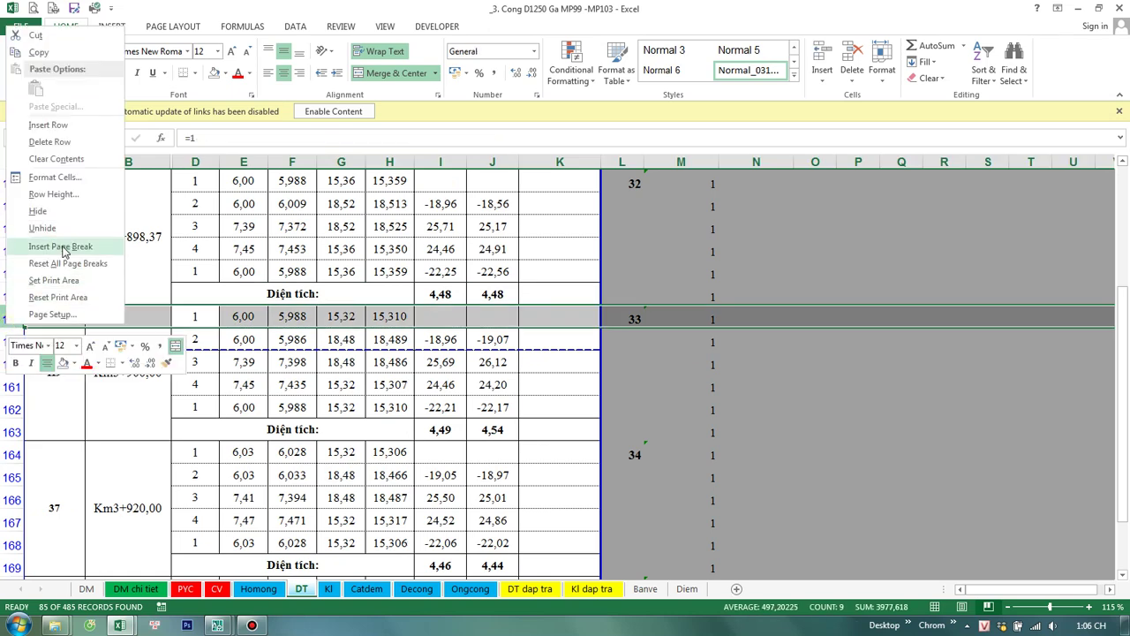
{"action": "left_click", "coordinate": [64, 247]}
{"action": "left_click", "coordinate": [850, 379]}
Step: Check the title formula in B7 and the heading in B6
{"action": "scroll", "coordinate": [442, 404], "scroll_direction": "up", "scroll_amount": 3}
{"action": "scroll", "coordinate": [435, 408], "scroll_direction": "up", "scroll_amount": 4}
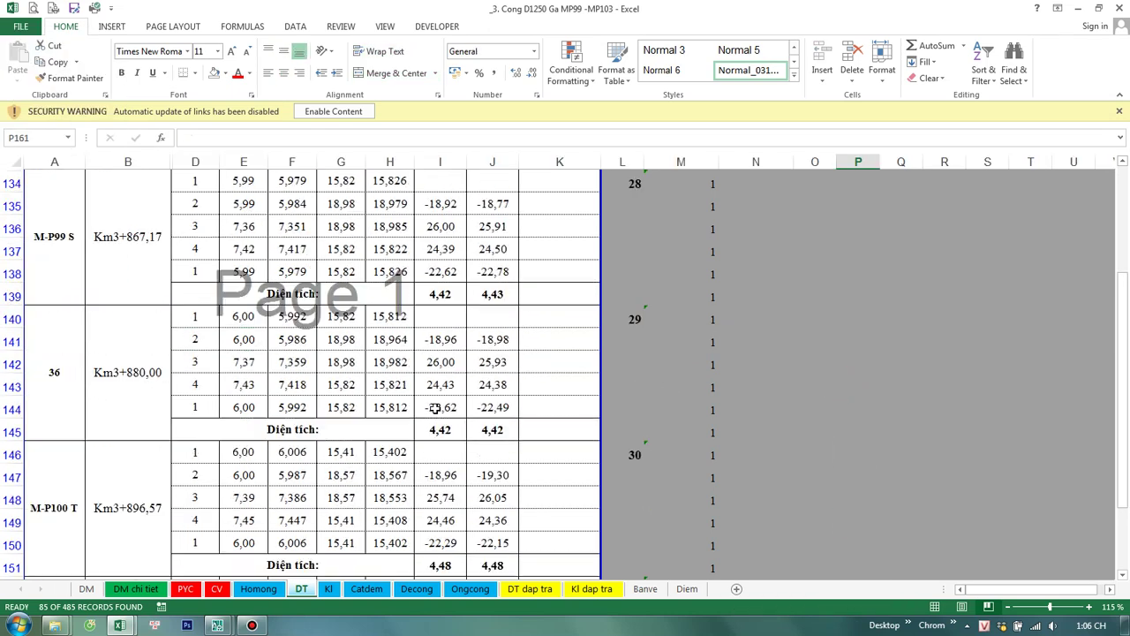
{"action": "scroll", "coordinate": [435, 408], "scroll_direction": "up", "scroll_amount": 5}
{"action": "left_click", "coordinate": [153, 340]}
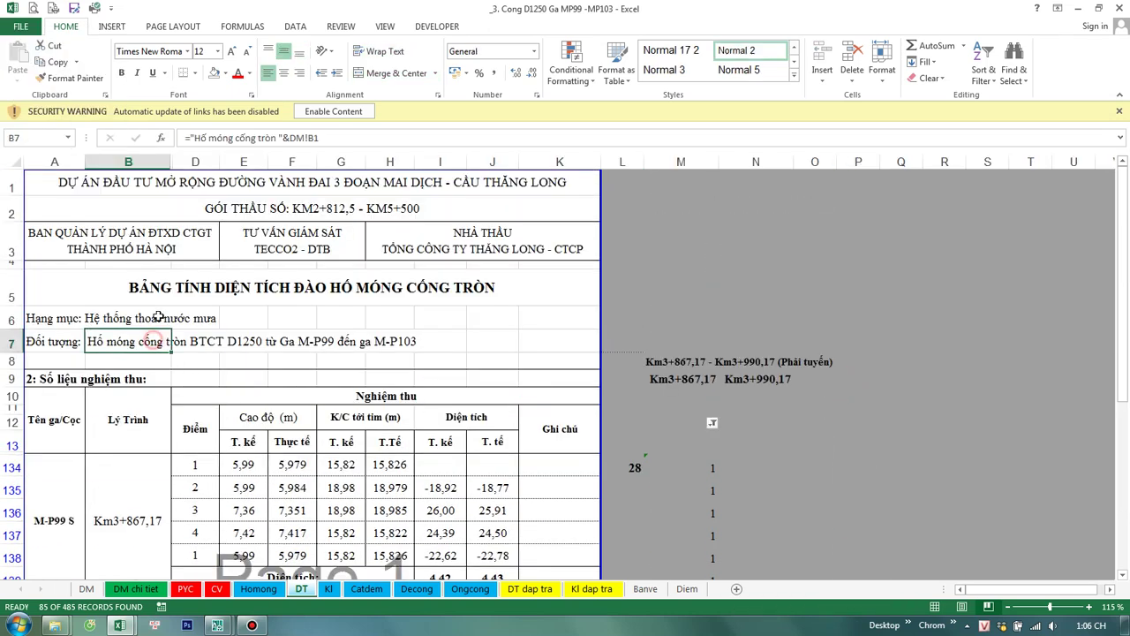
{"action": "left_click", "coordinate": [157, 315]}
Step: Select the data block A188:H193
{"action": "scroll", "coordinate": [216, 402], "scroll_direction": "down", "scroll_amount": 4}
{"action": "scroll", "coordinate": [215, 402], "scroll_direction": "down", "scroll_amount": 5}
{"action": "scroll", "coordinate": [215, 403], "scroll_direction": "down", "scroll_amount": 6}
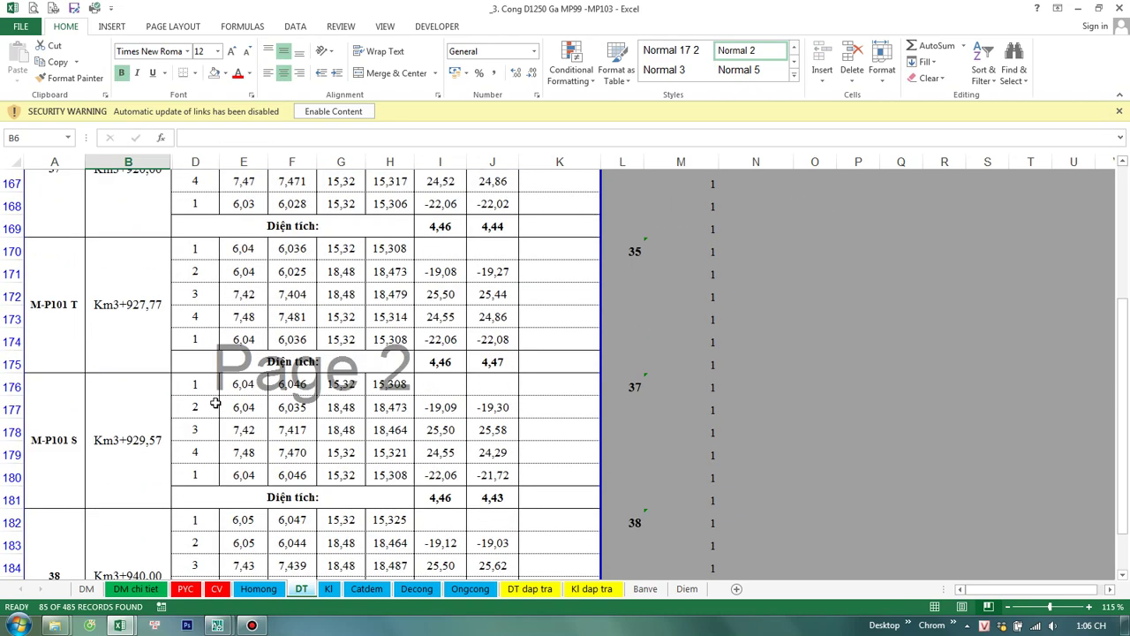
{"action": "scroll", "coordinate": [216, 403], "scroll_direction": "down", "scroll_amount": 6}
{"action": "left_click_drag", "start_coordinate": [53, 358], "coordinate": [585, 331]}
Step: Inspect the B212 station formula and a neighbouring data cell without changes
{"action": "scroll", "coordinate": [162, 242], "scroll_direction": "down", "scroll_amount": 3}
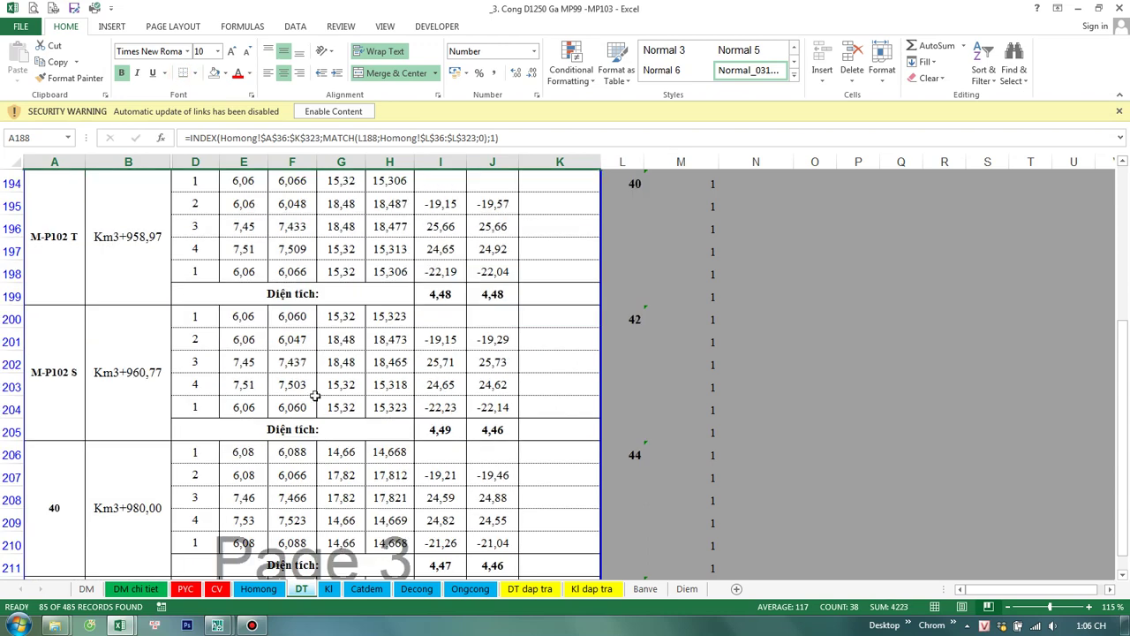
{"action": "scroll", "coordinate": [162, 242], "scroll_direction": "down", "scroll_amount": 4}
{"action": "double_click", "coordinate": [128, 389]}
{"action": "key", "text": "Escape"}
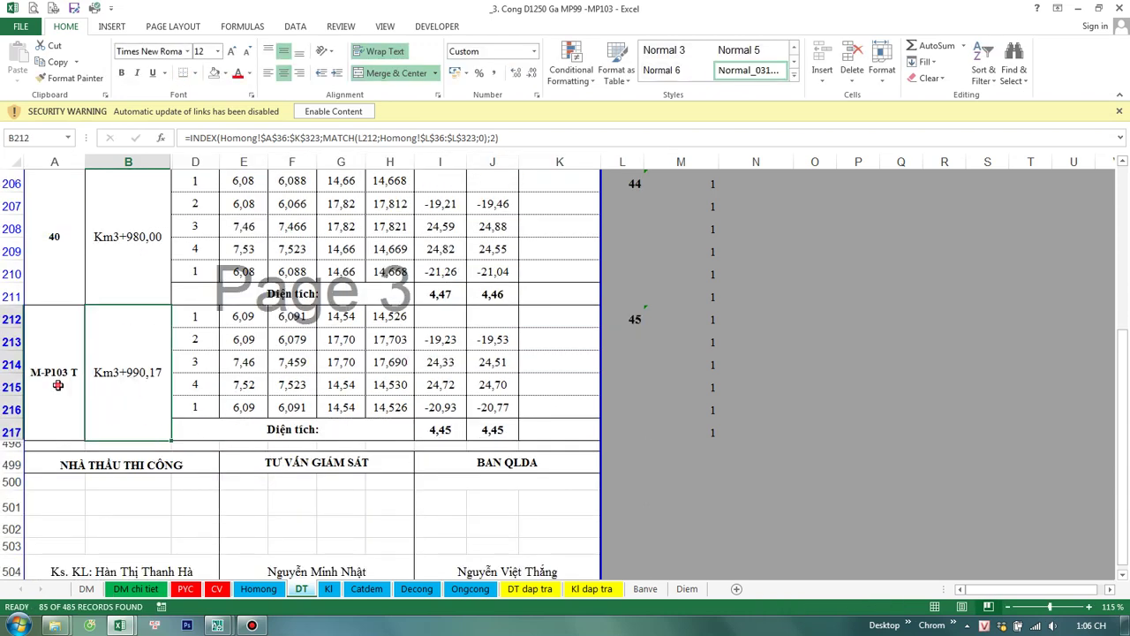
{"action": "double_click", "coordinate": [248, 340]}
{"action": "key", "text": "Escape"}
{"action": "scroll", "coordinate": [252, 336], "scroll_direction": "down", "scroll_amount": 2}
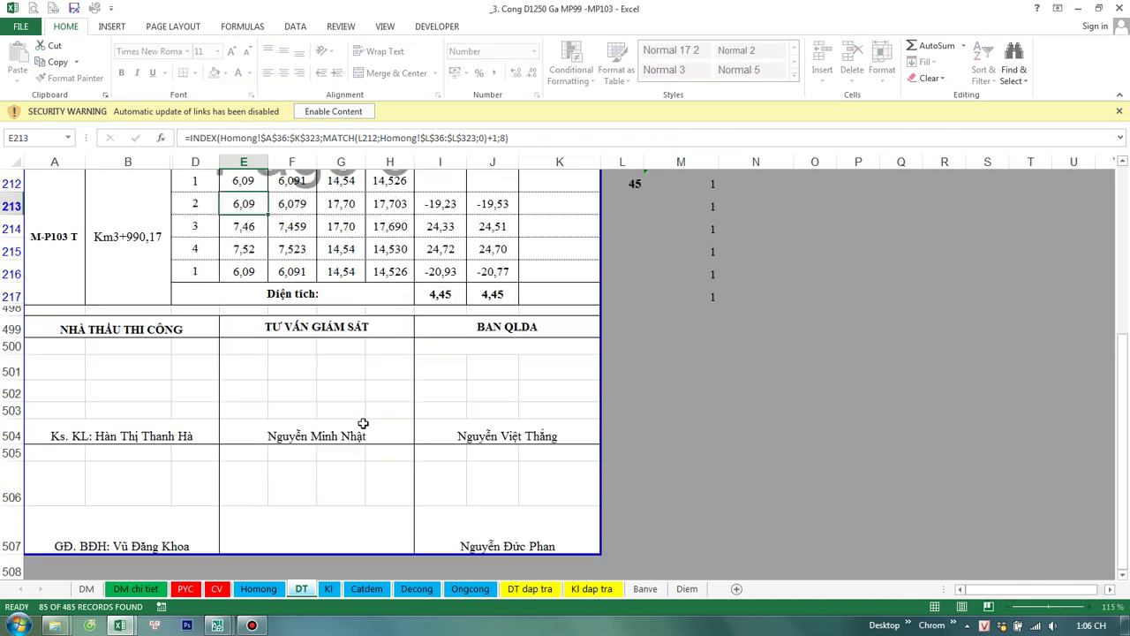
{"action": "left_click", "coordinate": [512, 408]}
{"action": "left_click", "coordinate": [349, 436]}
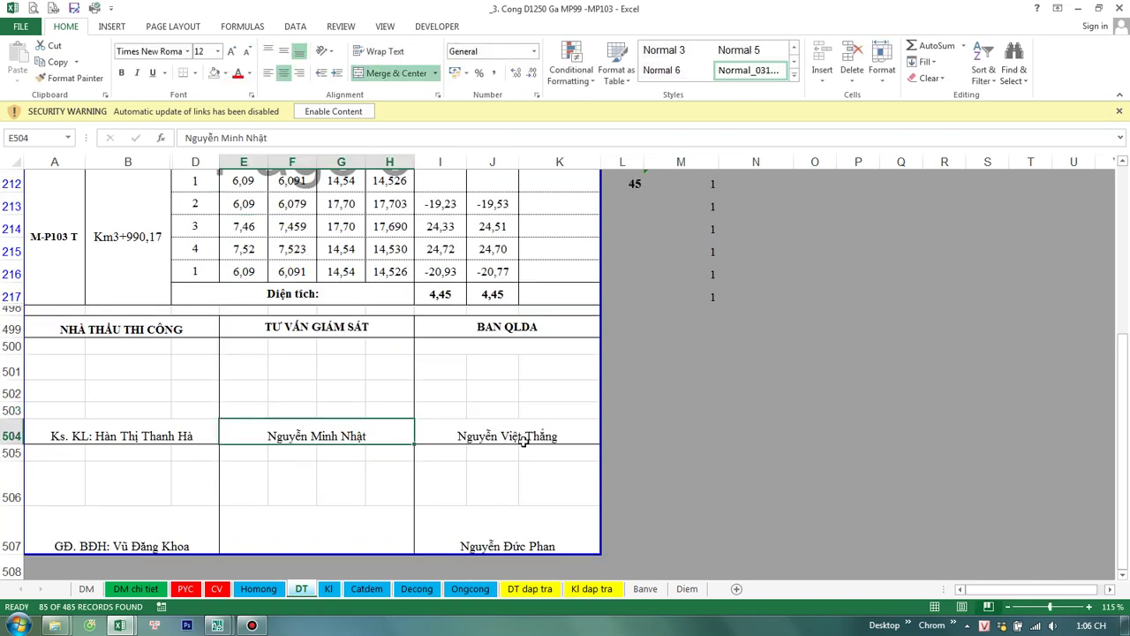
Step: Filter the Kl sheet's column M to show only rows flagged 1
{"action": "left_click", "coordinate": [329, 588]}
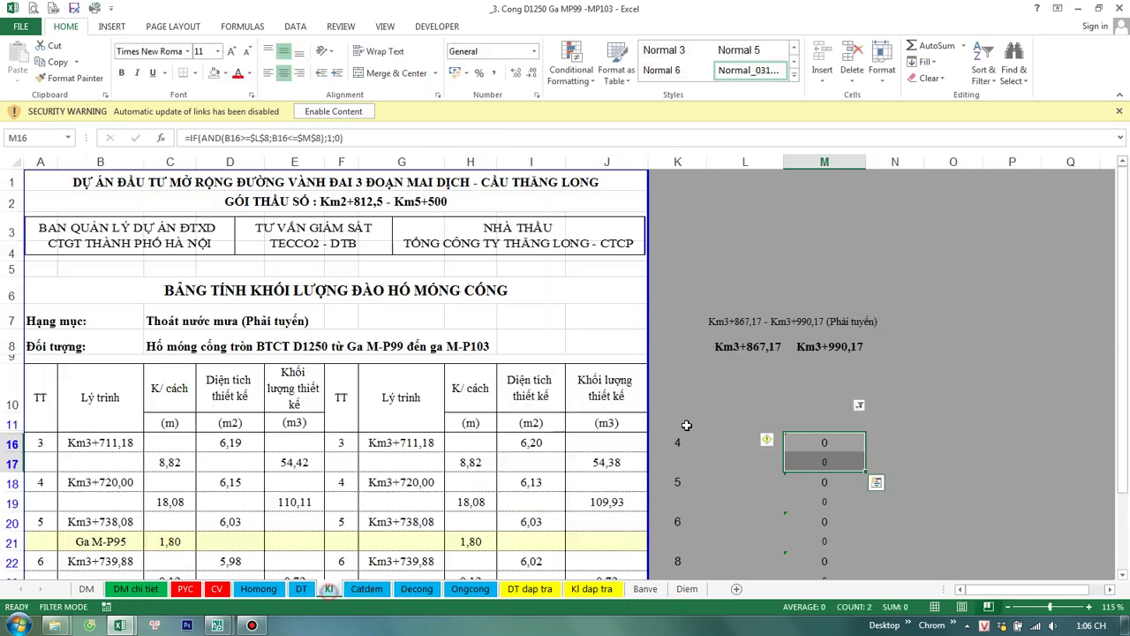
{"action": "scroll", "coordinate": [687, 425], "scroll_direction": "down", "scroll_amount": 1}
{"action": "left_click", "coordinate": [859, 334]}
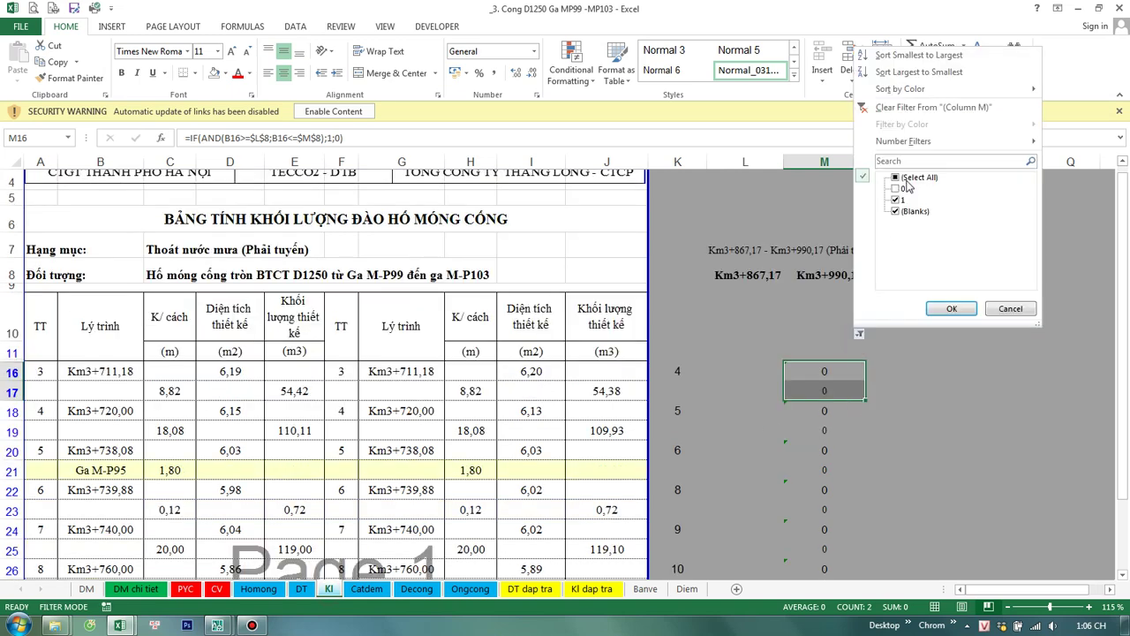
{"action": "left_click", "coordinate": [952, 308]}
Step: Number the TT cells 1 in A52 and 2 in A54, and fill them down the filtered rows
{"action": "left_click", "coordinate": [123, 376]}
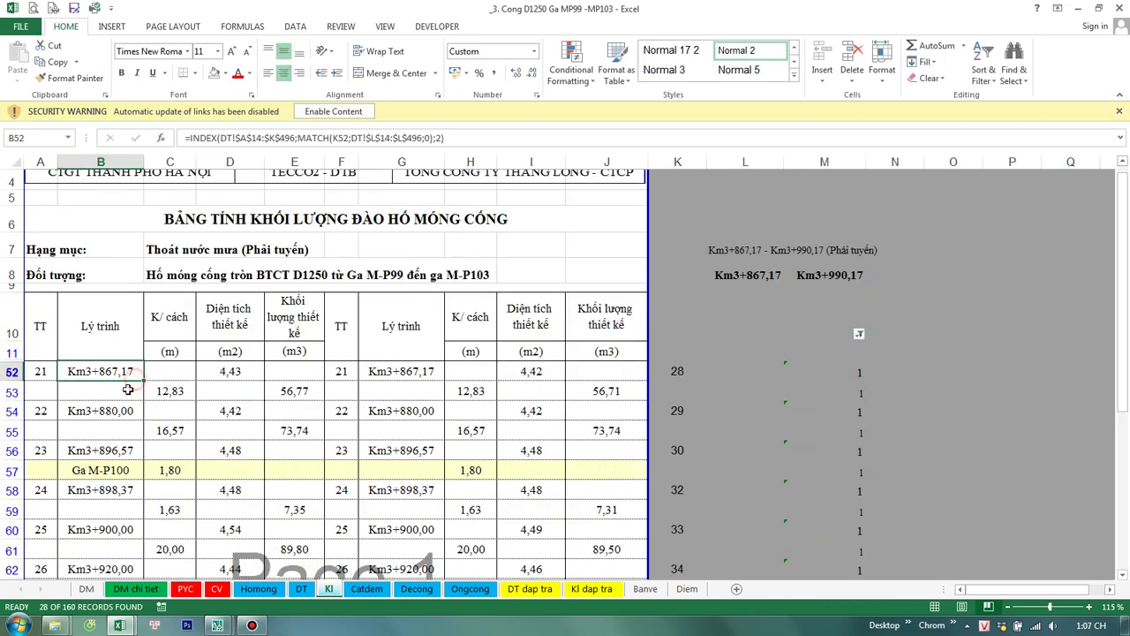
{"action": "scroll", "coordinate": [128, 389], "scroll_direction": "down", "scroll_amount": 3}
{"action": "scroll", "coordinate": [126, 391], "scroll_direction": "up", "scroll_amount": 2}
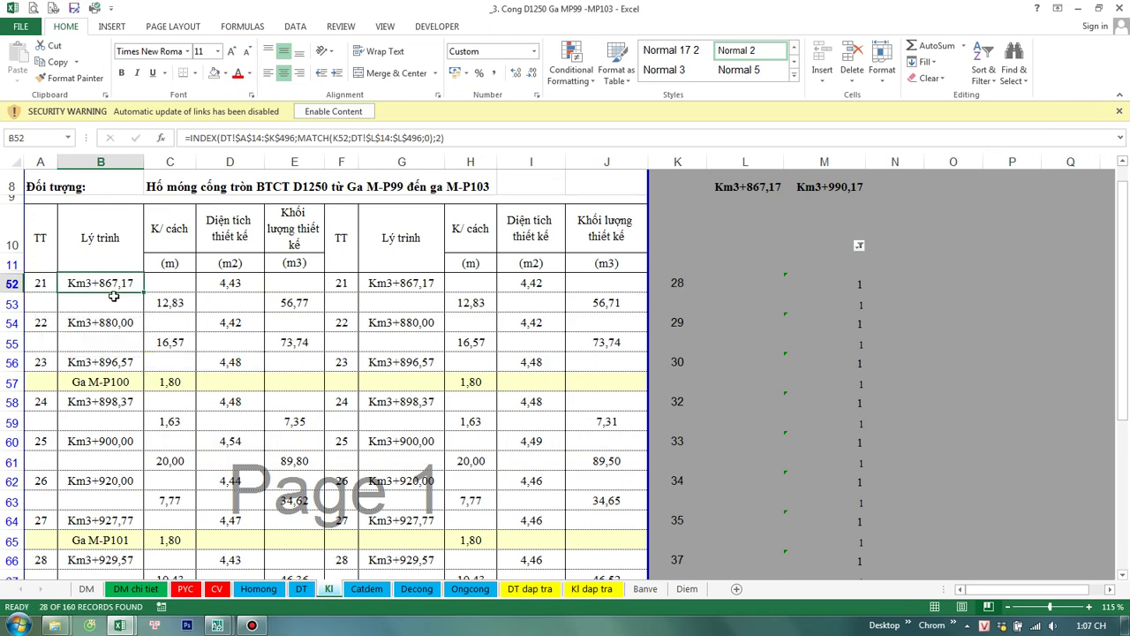
{"action": "left_click", "coordinate": [39, 283]}
{"action": "type", "text": "1"}
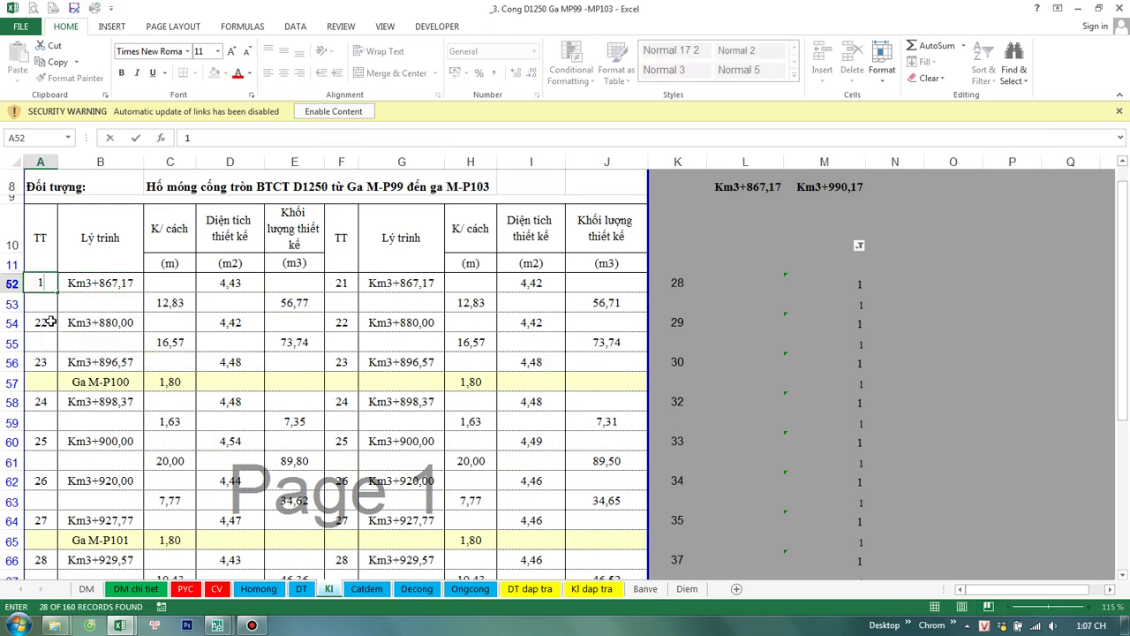
{"action": "left_click", "coordinate": [50, 322]}
{"action": "type", "text": "2"}
{"action": "key", "text": "Return"}
{"action": "left_click_drag", "start_coordinate": [40, 323], "coordinate": [53, 558]}
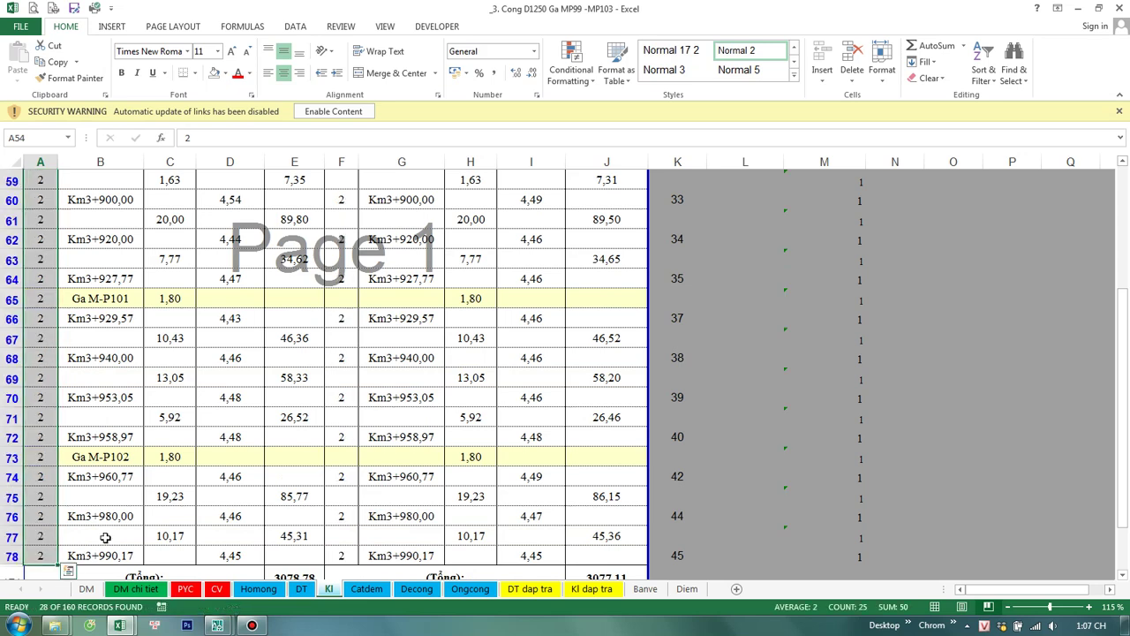
Step: Clear the stray 2 from cell A55
{"action": "scroll", "coordinate": [97, 455], "scroll_direction": "up", "scroll_amount": 3}
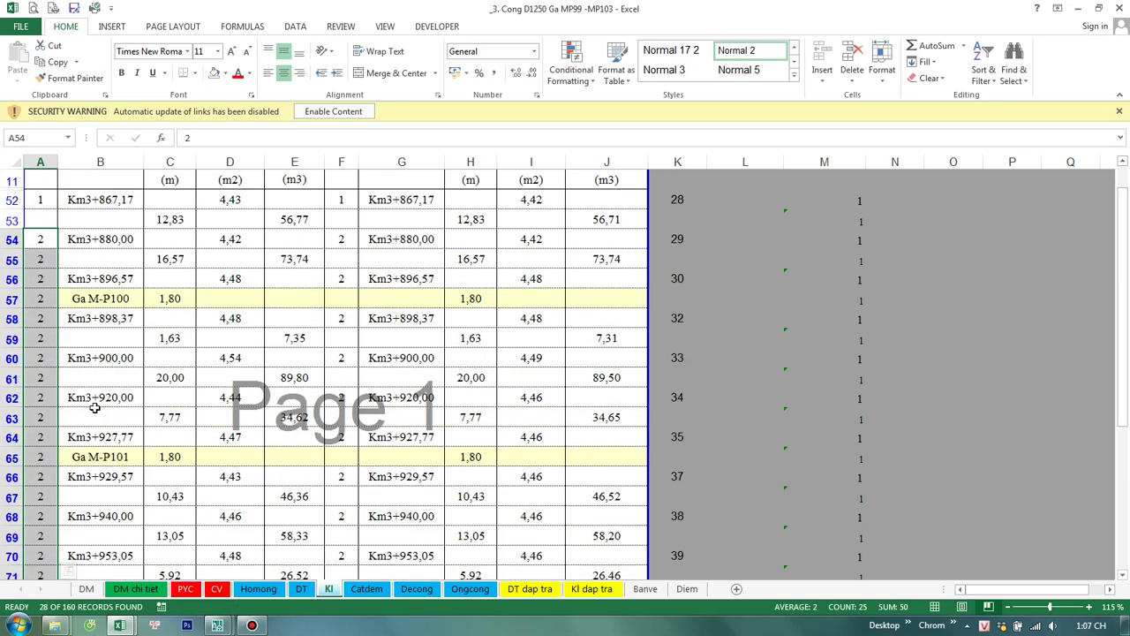
{"action": "left_click", "coordinate": [44, 257]}
{"action": "key", "text": "Delete"}
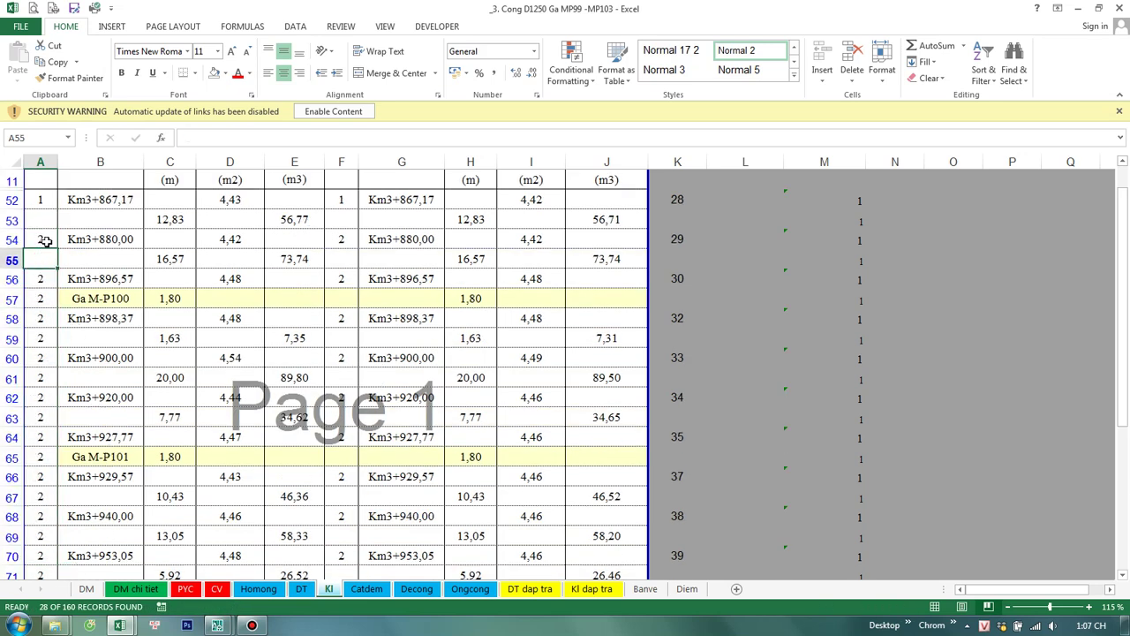
{"action": "left_click_drag", "start_coordinate": [40, 239], "coordinate": [58, 286]}
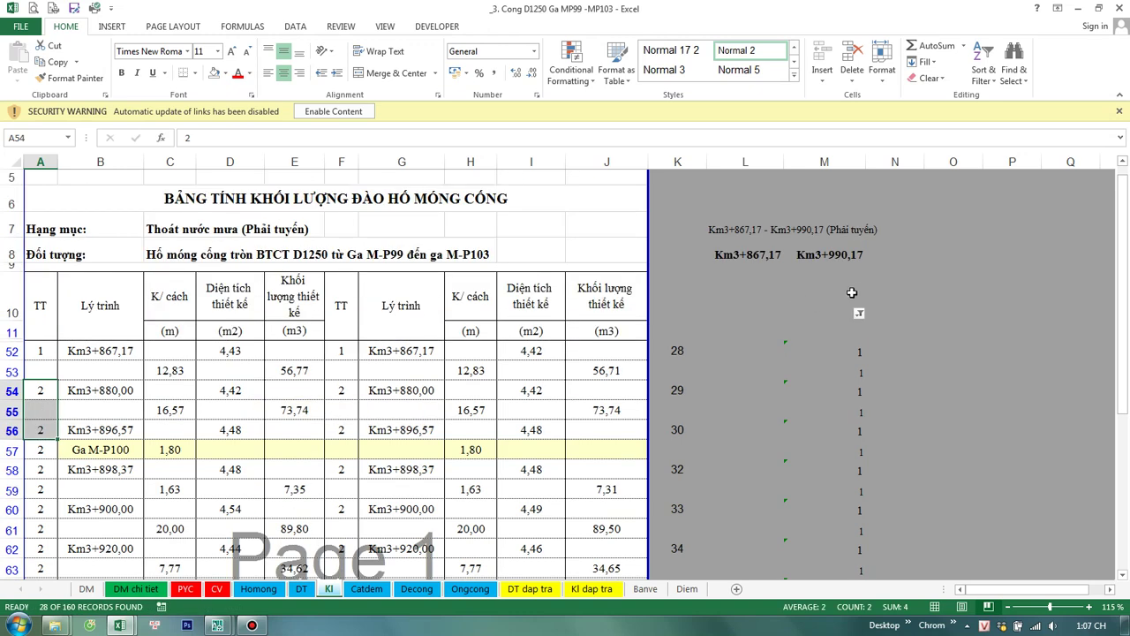
{"action": "left_click", "coordinate": [859, 312]}
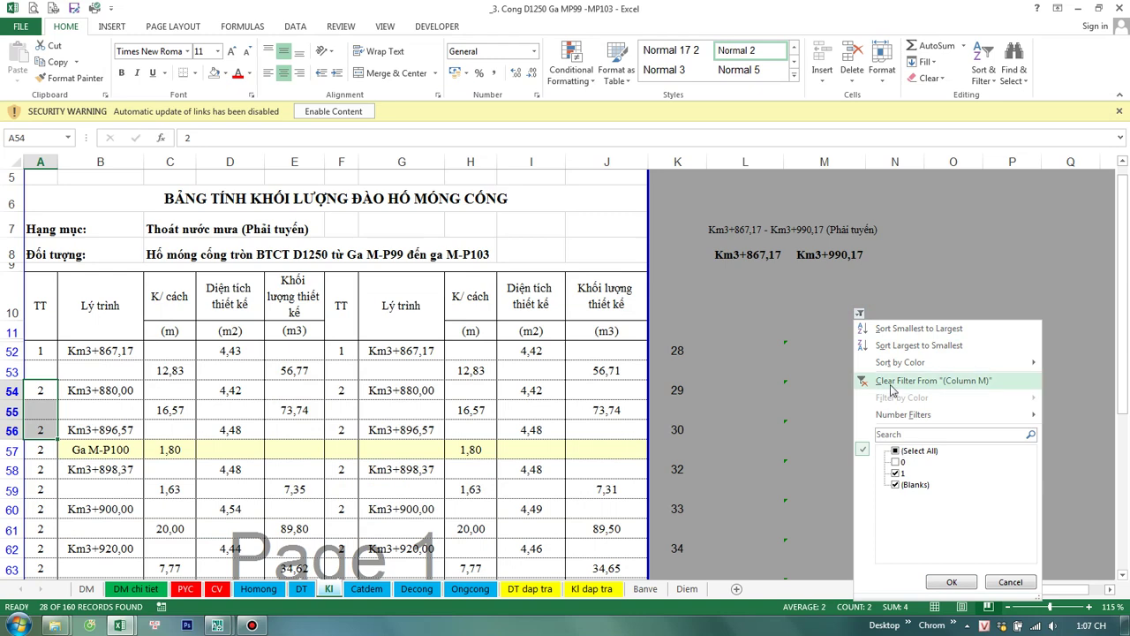
Step: Clear the column M filter and refill column A from A14:A16 as one continuous TT series
{"action": "left_click", "coordinate": [892, 381]}
{"action": "left_click_drag", "start_coordinate": [40, 389], "coordinate": [55, 452]}
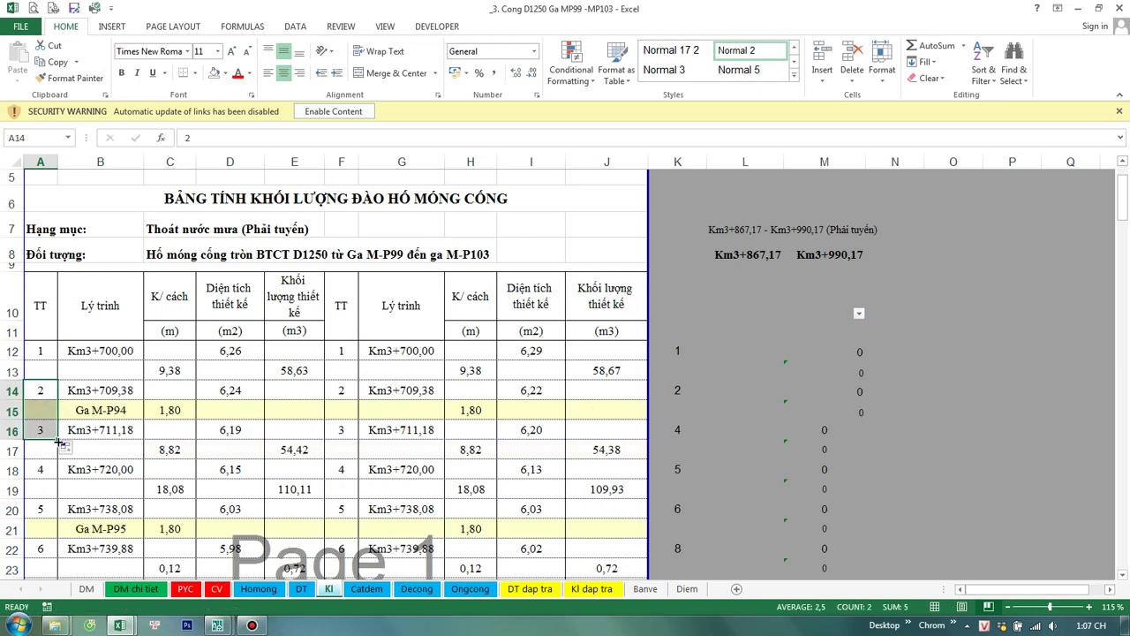
{"action": "double_click", "coordinate": [40, 429]}
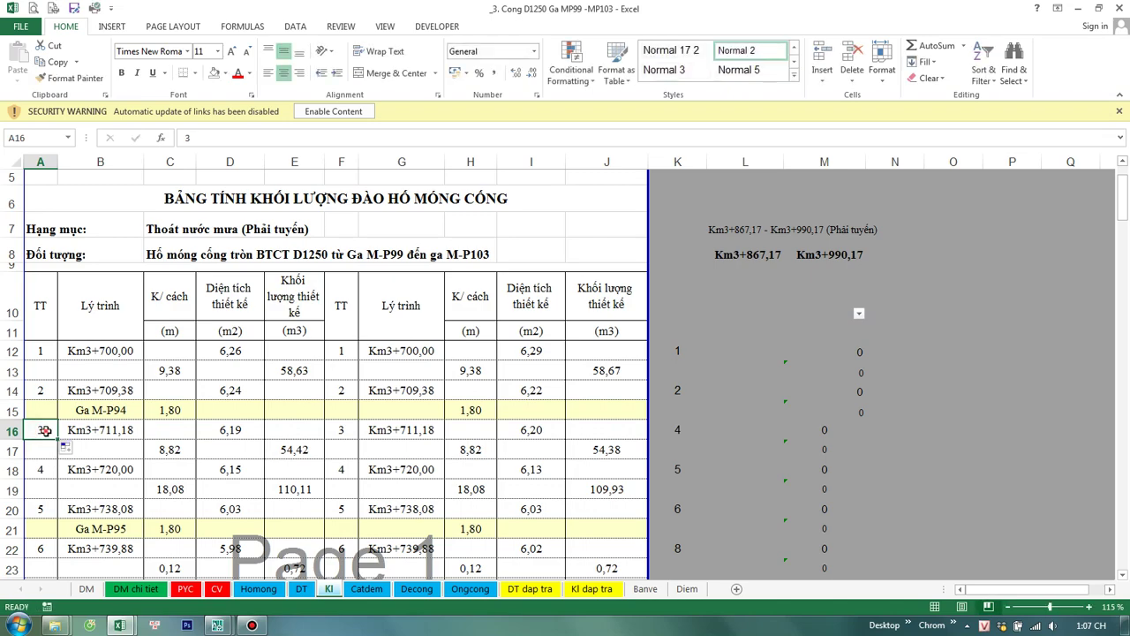
{"action": "left_click_drag", "start_coordinate": [56, 439], "coordinate": [40, 507]}
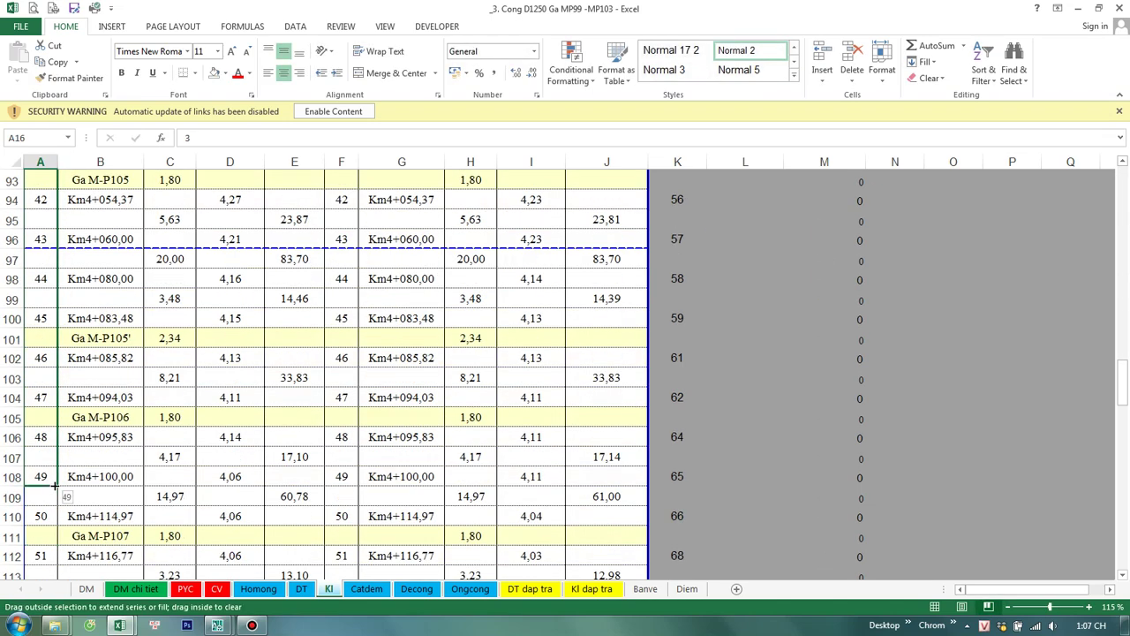
{"action": "scroll", "coordinate": [886, 343], "scroll_direction": "up", "scroll_amount": 8}
{"action": "scroll", "coordinate": [885, 343], "scroll_direction": "up", "scroll_amount": 4}
{"action": "scroll", "coordinate": [886, 344], "scroll_direction": "up", "scroll_amount": 4}
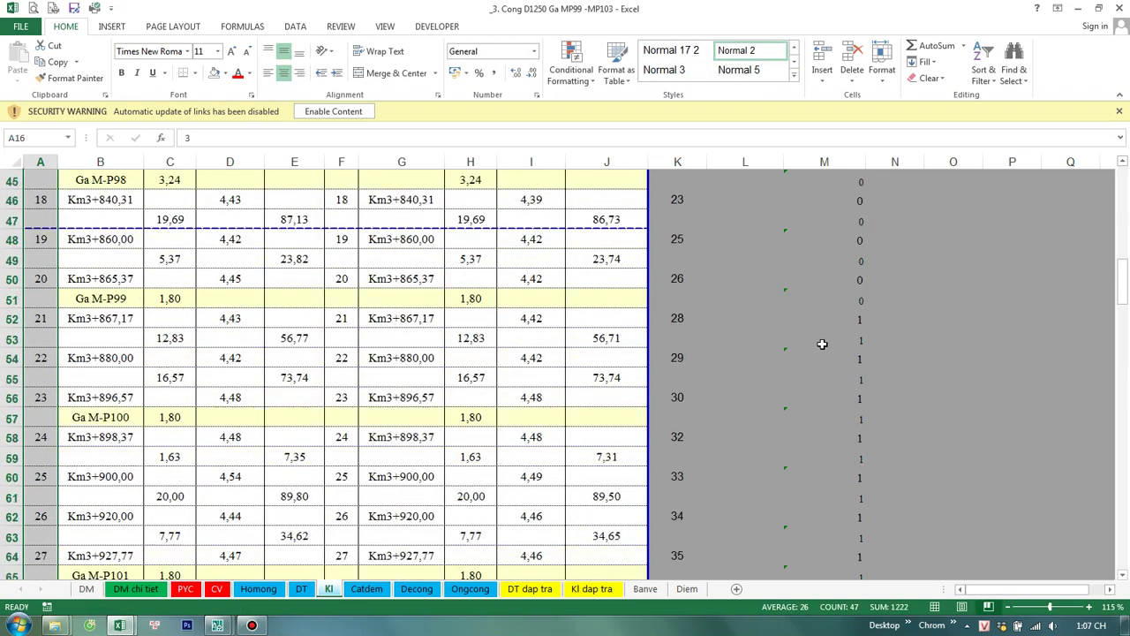
{"action": "scroll", "coordinate": [886, 344], "scroll_direction": "up", "scroll_amount": 4}
{"action": "scroll", "coordinate": [886, 344], "scroll_direction": "up", "scroll_amount": 3}
{"action": "scroll", "coordinate": [886, 344], "scroll_direction": "up", "scroll_amount": 3}
{"action": "scroll", "coordinate": [885, 343], "scroll_direction": "up", "scroll_amount": 2}
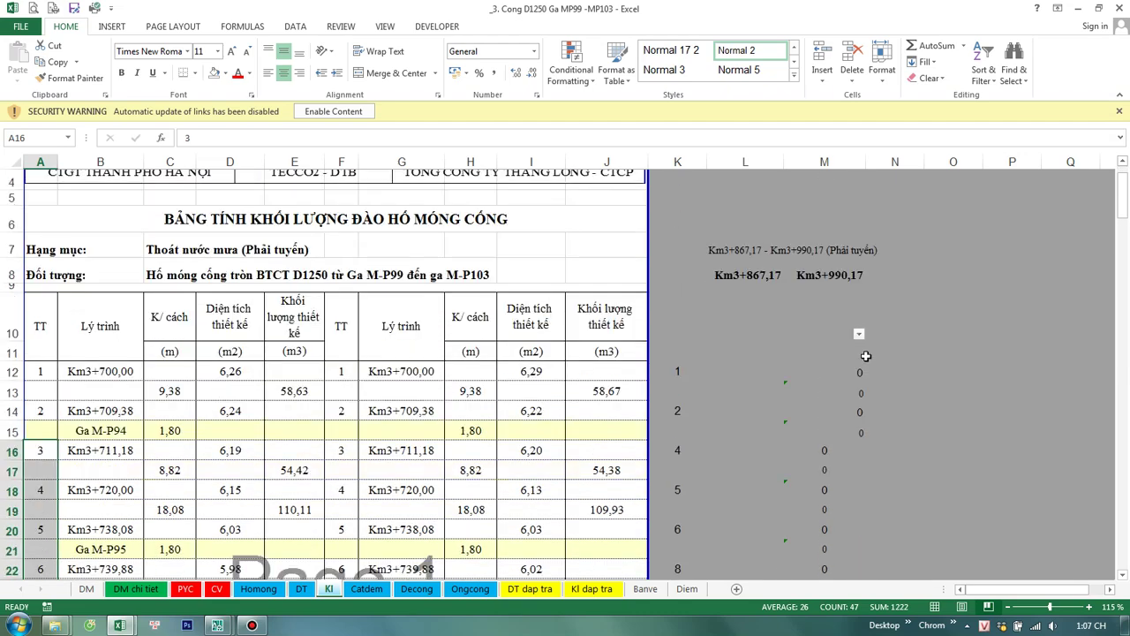
{"action": "left_click", "coordinate": [857, 213]}
{"action": "left_click", "coordinate": [895, 348]}
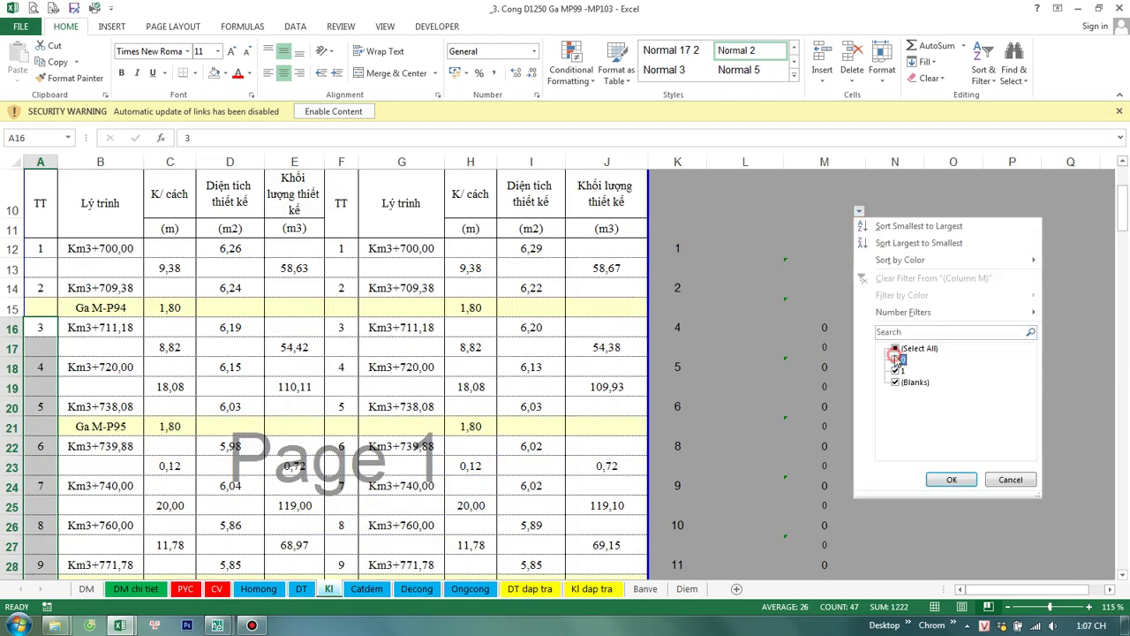
{"action": "left_click", "coordinate": [897, 370]}
{"action": "left_click", "coordinate": [952, 480]}
{"action": "left_click", "coordinate": [894, 405]}
{"action": "scroll", "coordinate": [185, 380], "scroll_direction": "up", "scroll_amount": 3}
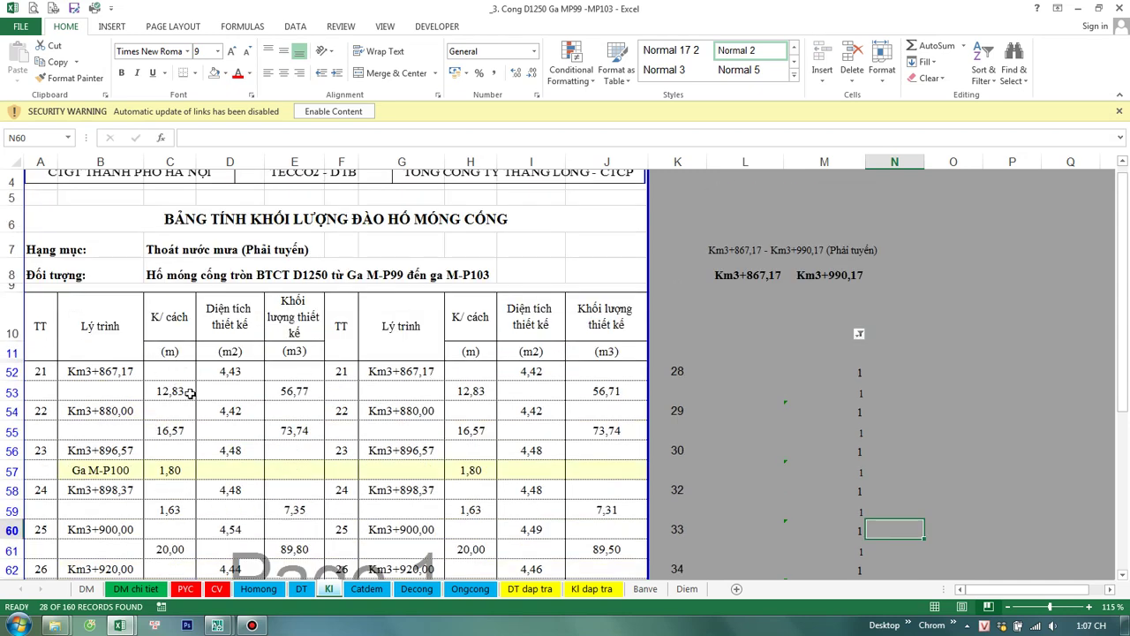
{"action": "left_click", "coordinate": [859, 334]}
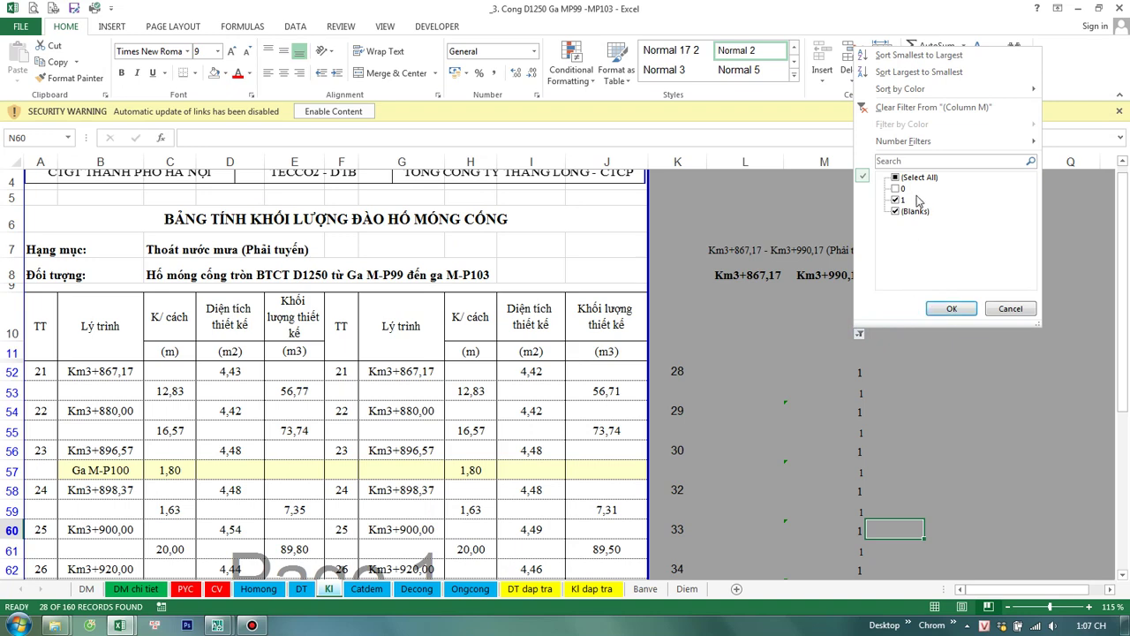
{"action": "left_click", "coordinate": [918, 178]}
{"action": "left_click", "coordinate": [947, 309]}
{"action": "scroll", "coordinate": [400, 351], "scroll_direction": "down", "scroll_amount": 1}
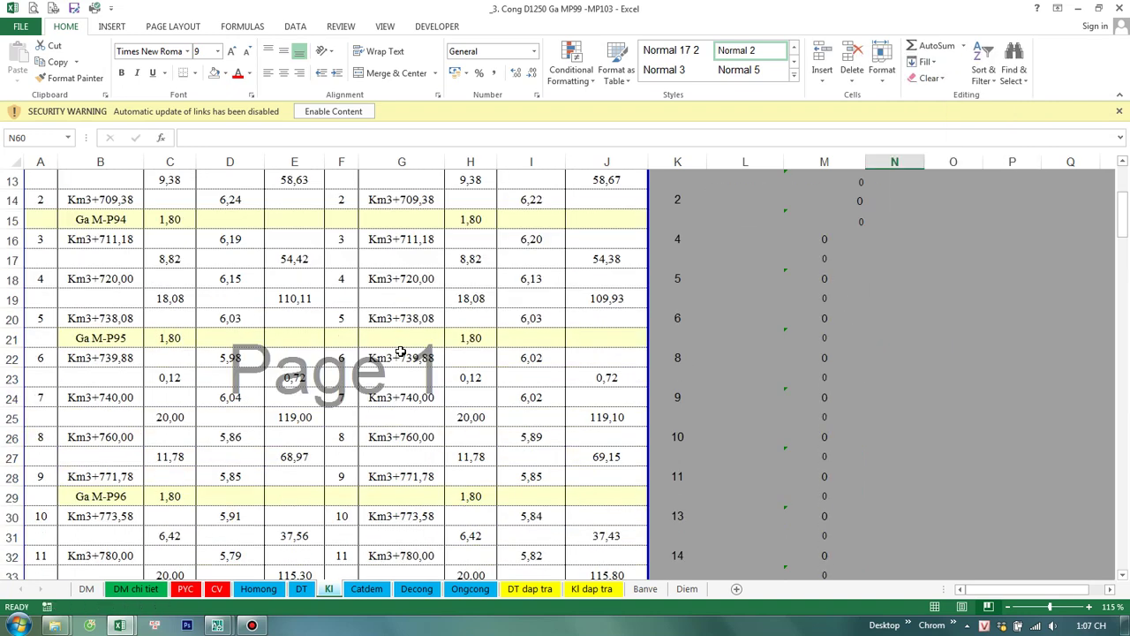
{"action": "scroll", "coordinate": [401, 359], "scroll_direction": "down", "scroll_amount": 4}
{"action": "scroll", "coordinate": [404, 368], "scroll_direction": "up", "scroll_amount": 3}
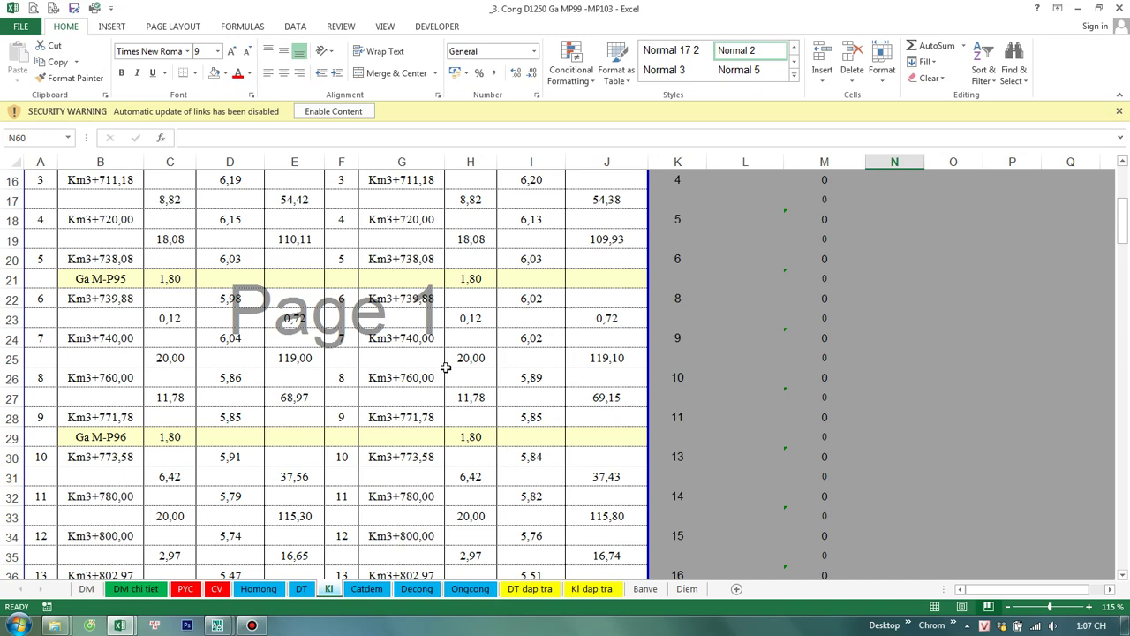
{"action": "left_click", "coordinate": [446, 366]}
{"action": "key", "text": "Home"}
{"action": "scroll", "coordinate": [404, 387], "scroll_direction": "up", "scroll_amount": 2}
{"action": "scroll", "coordinate": [403, 387], "scroll_direction": "up", "scroll_amount": 2}
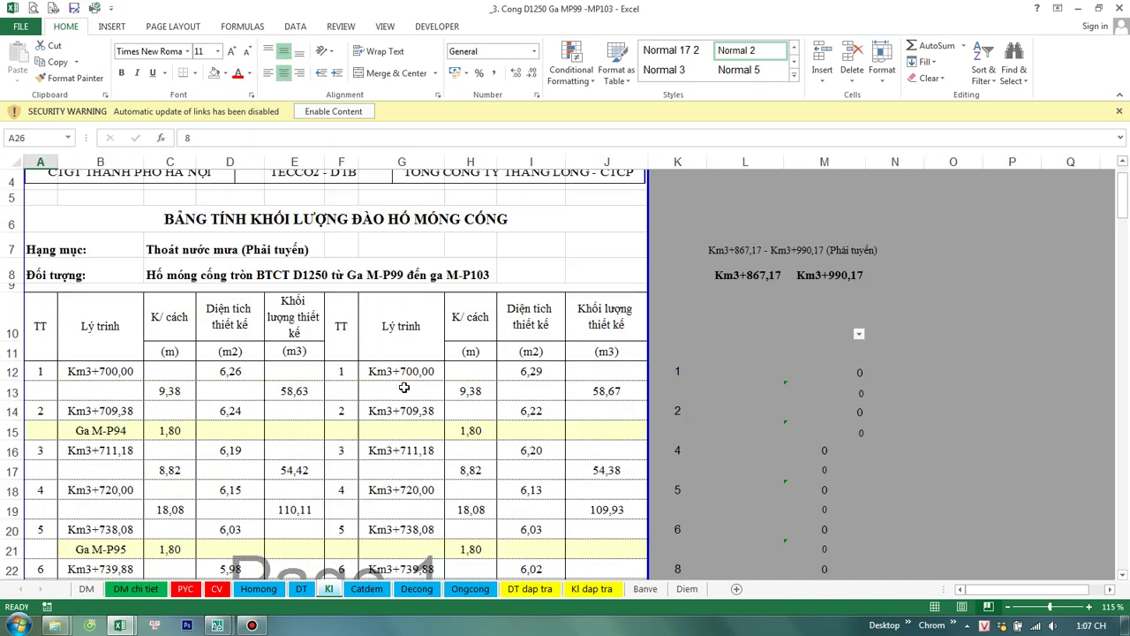
{"action": "left_click", "coordinate": [47, 373]}
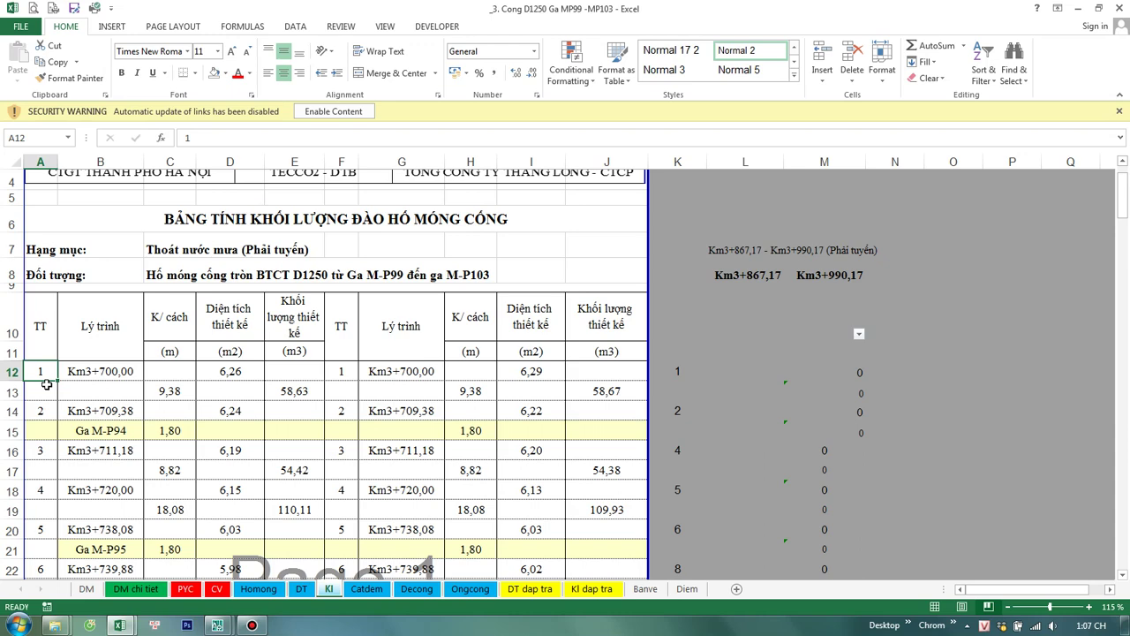
{"action": "scroll", "coordinate": [47, 384], "scroll_direction": "down", "scroll_amount": 1}
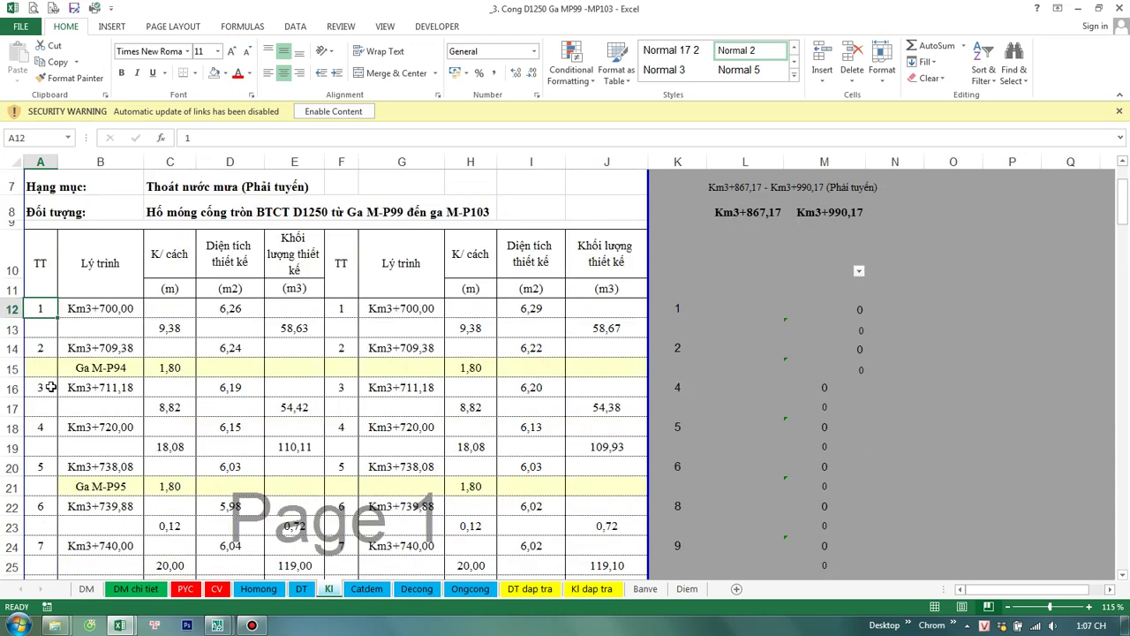
Step: Enter =IF(M12=0;0;A10+1) in A12 as the TT numbering formula
{"action": "type", "text": "="}
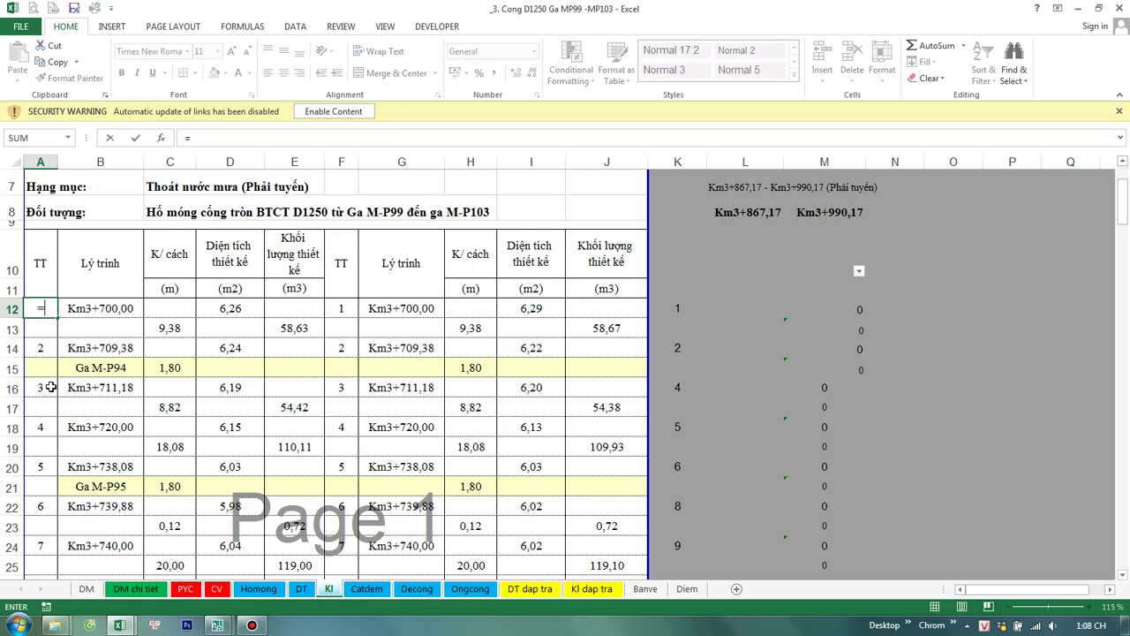
{"action": "type", "text": "I"}
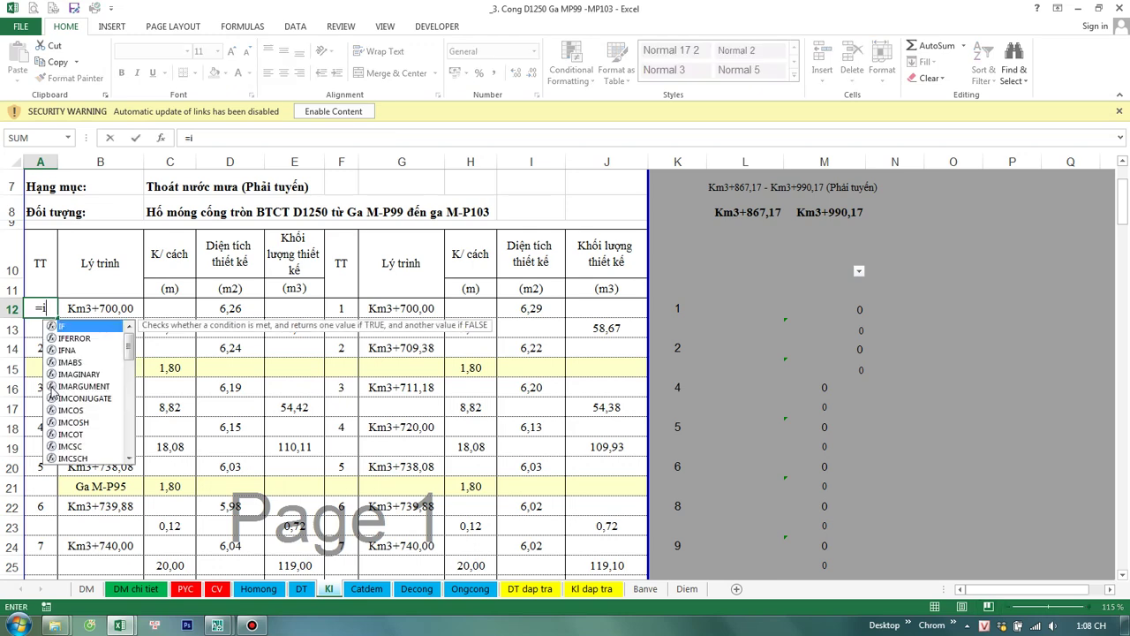
{"action": "type", "text": "F("}
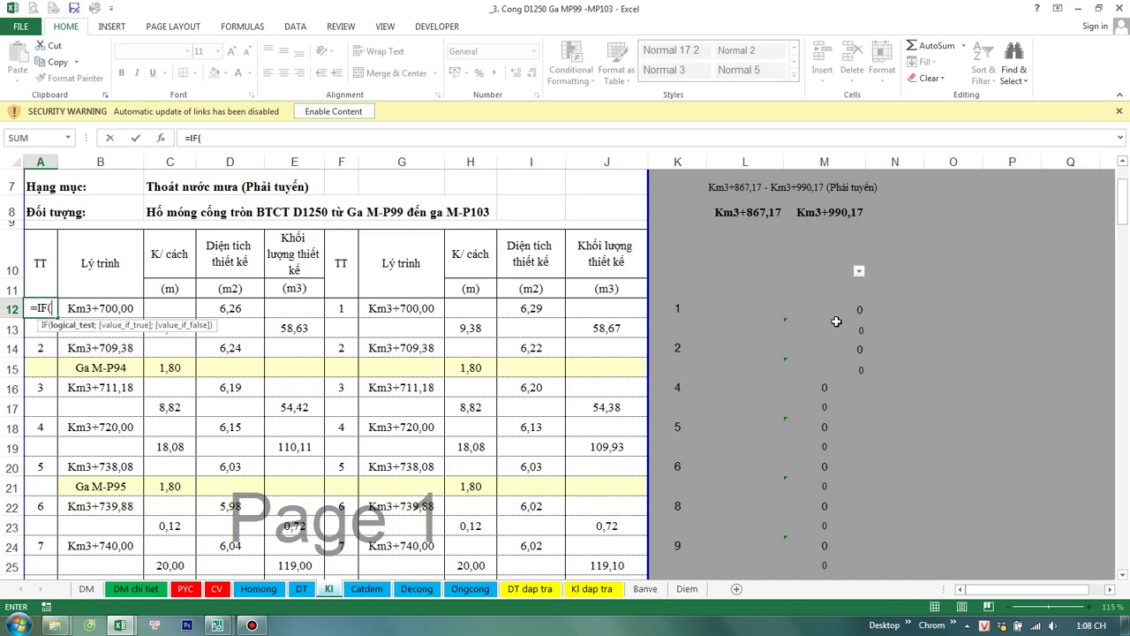
{"action": "left_click", "coordinate": [863, 308]}
{"action": "type", "text": "=0"}
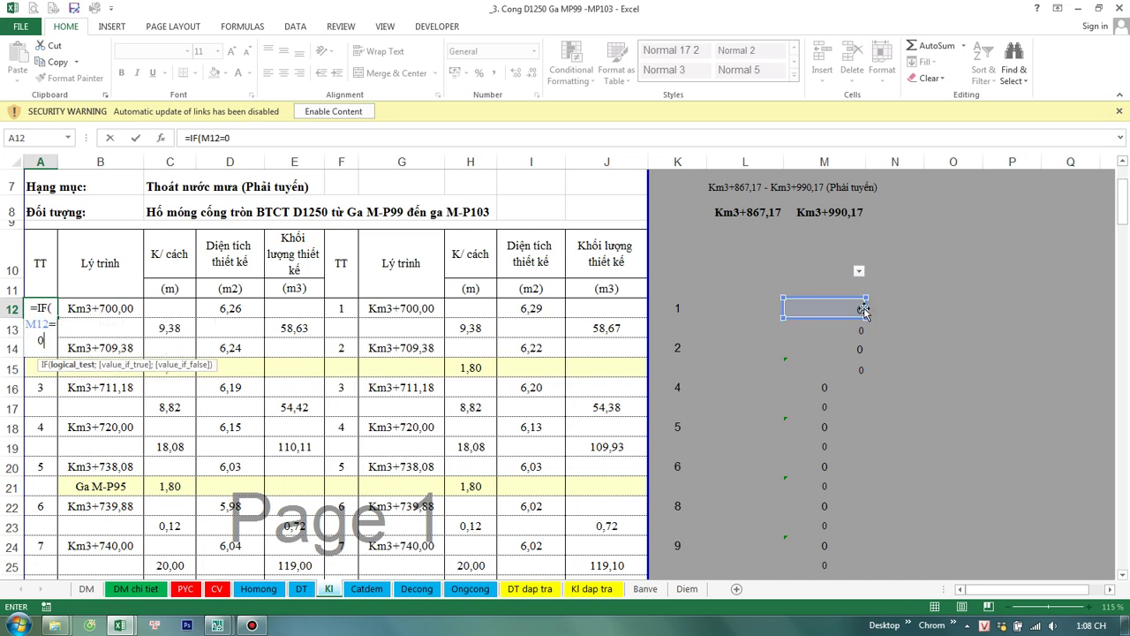
{"action": "type", "text": ";0"}
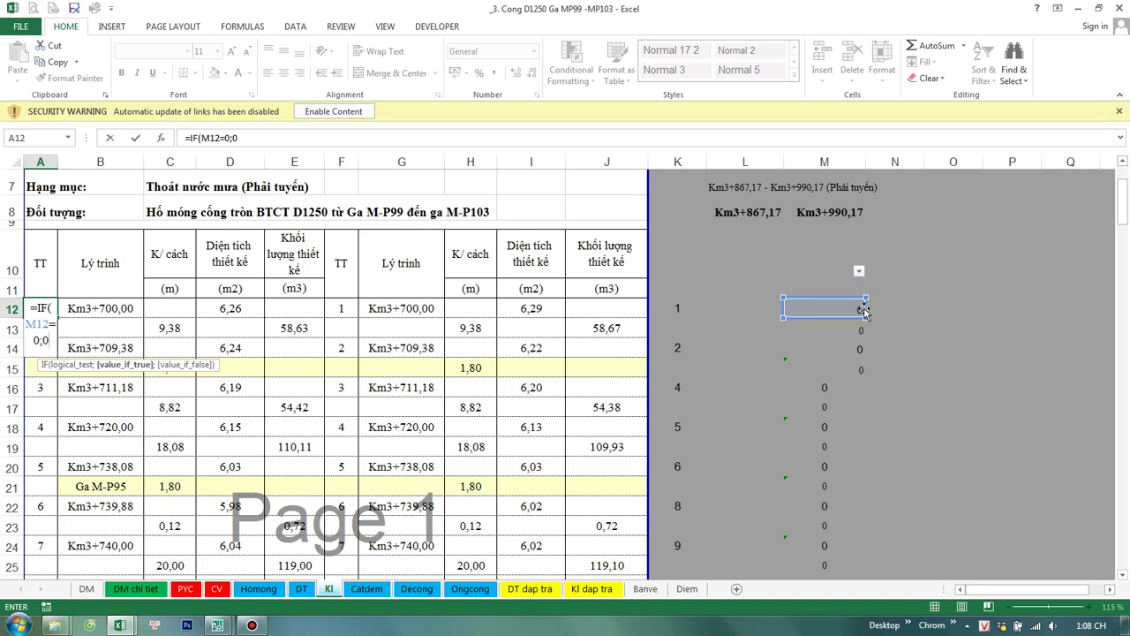
{"action": "type", "text": ";"}
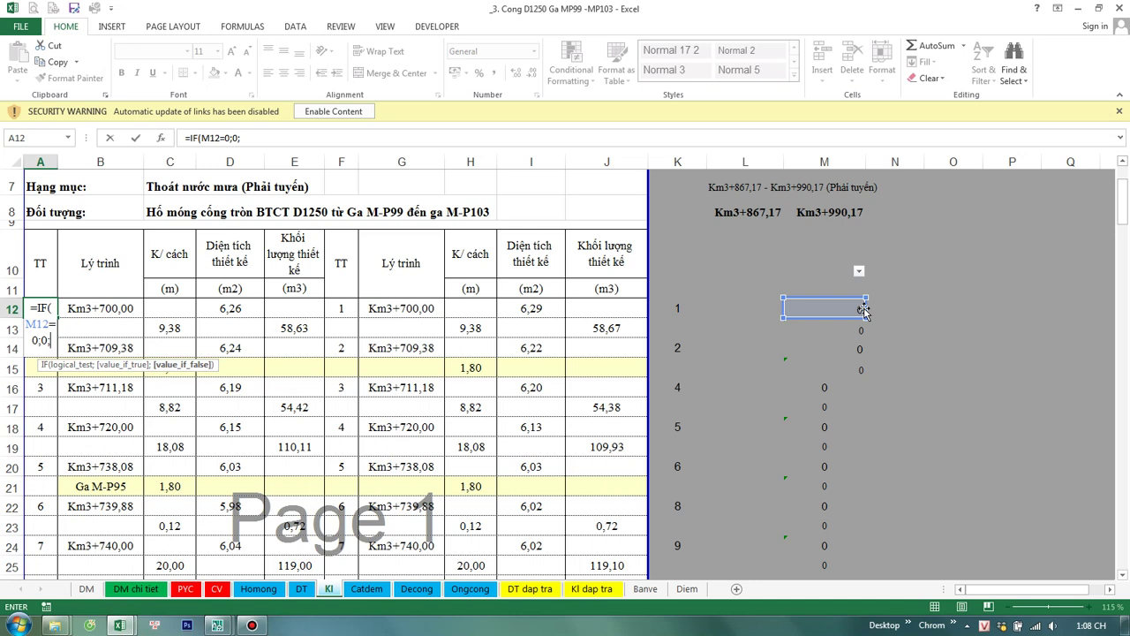
{"action": "type", "text": "a"}
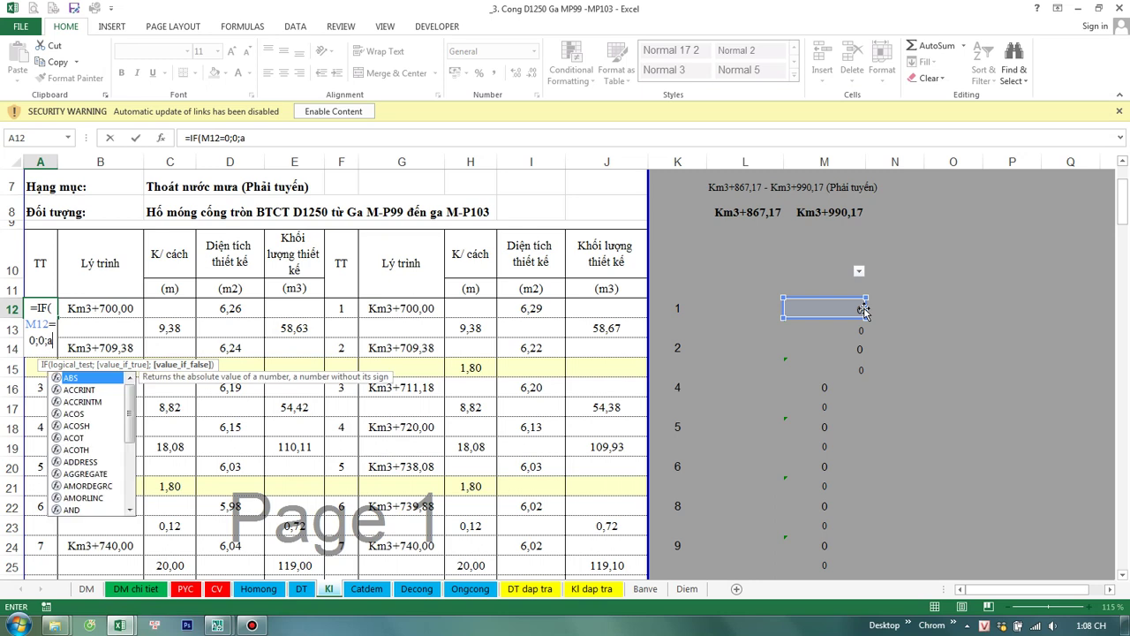
{"action": "type", "text": "10"}
{"action": "type", "text": "1)"}
{"action": "key", "text": "Return"}
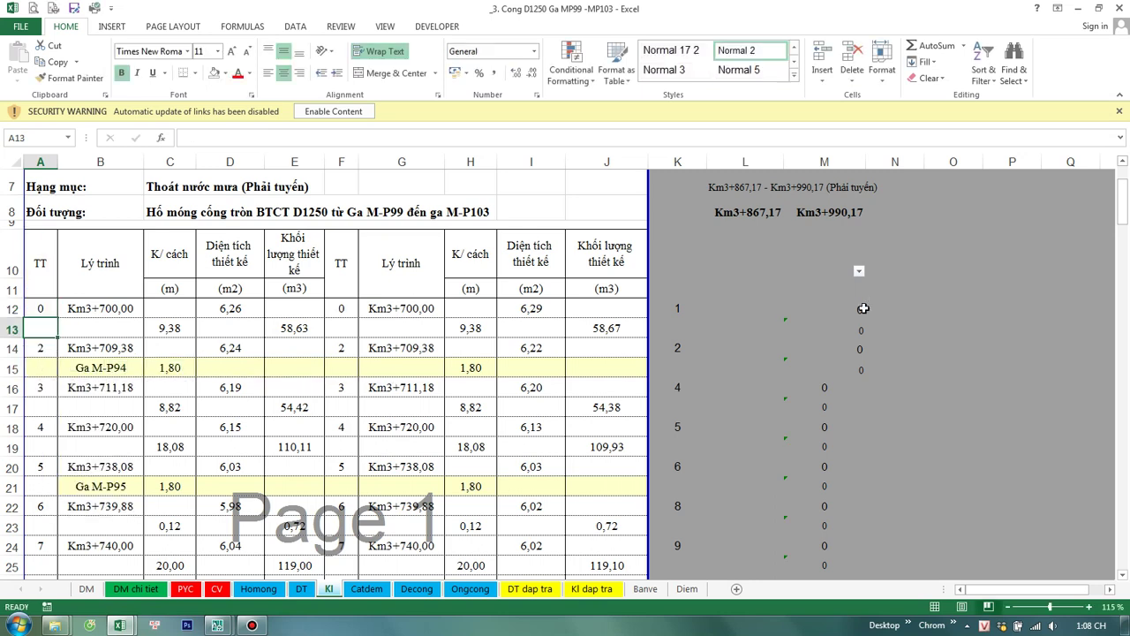
Step: Paste the A12 formula into A14 and fill it down the TT column to row 170
{"action": "left_click", "coordinate": [42, 309]}
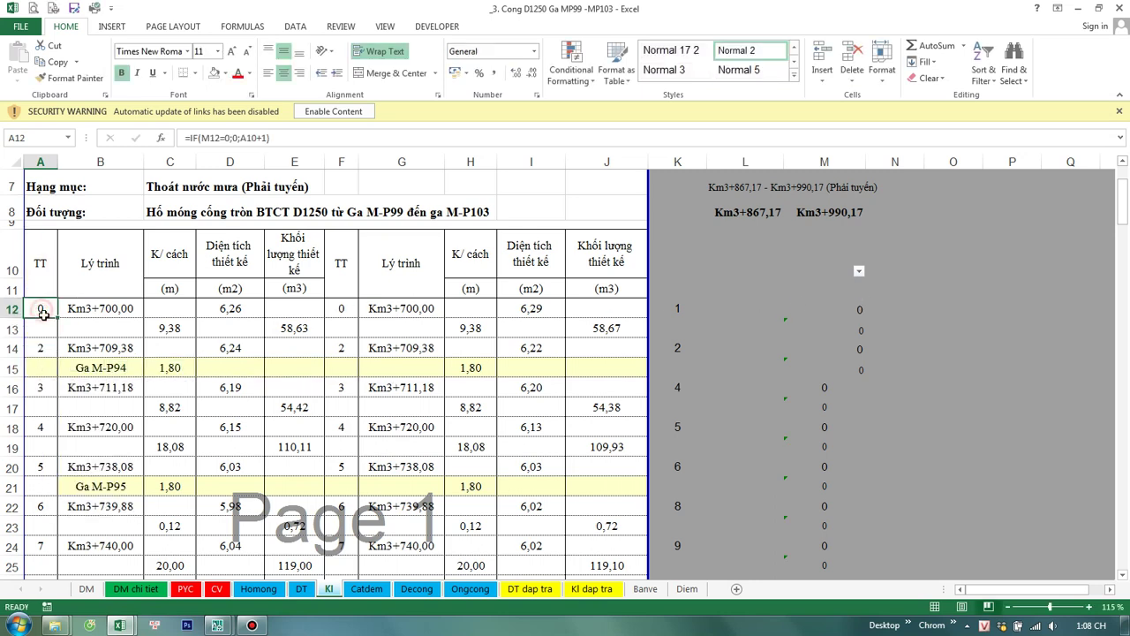
{"action": "key", "text": "ctrl+c"}
{"action": "right_click", "coordinate": [41, 347]}
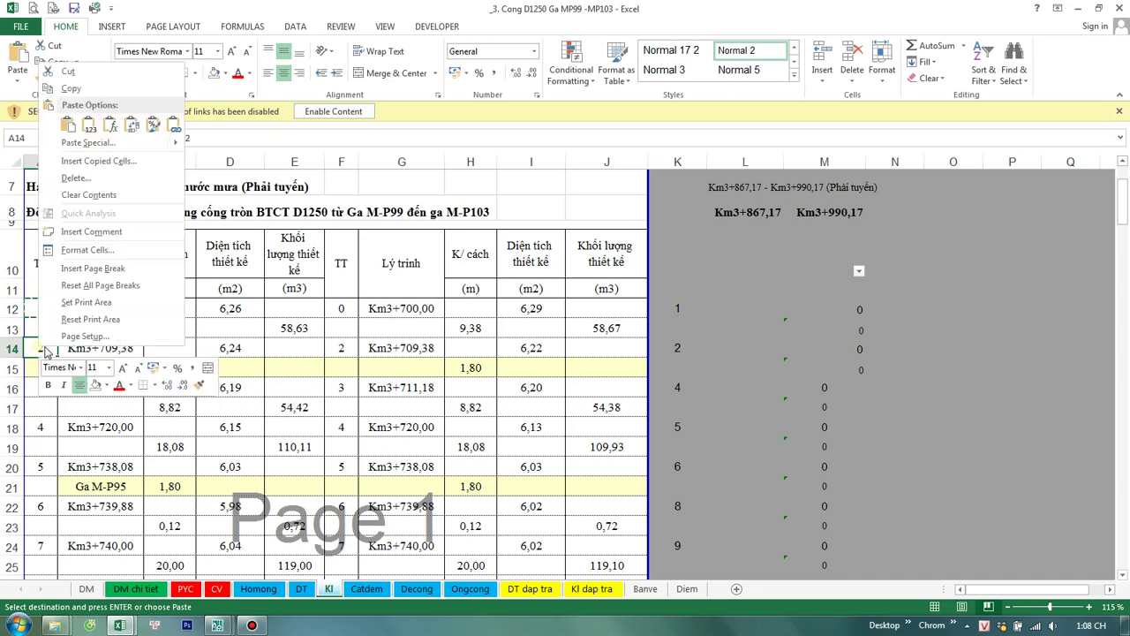
{"action": "left_click", "coordinate": [111, 124]}
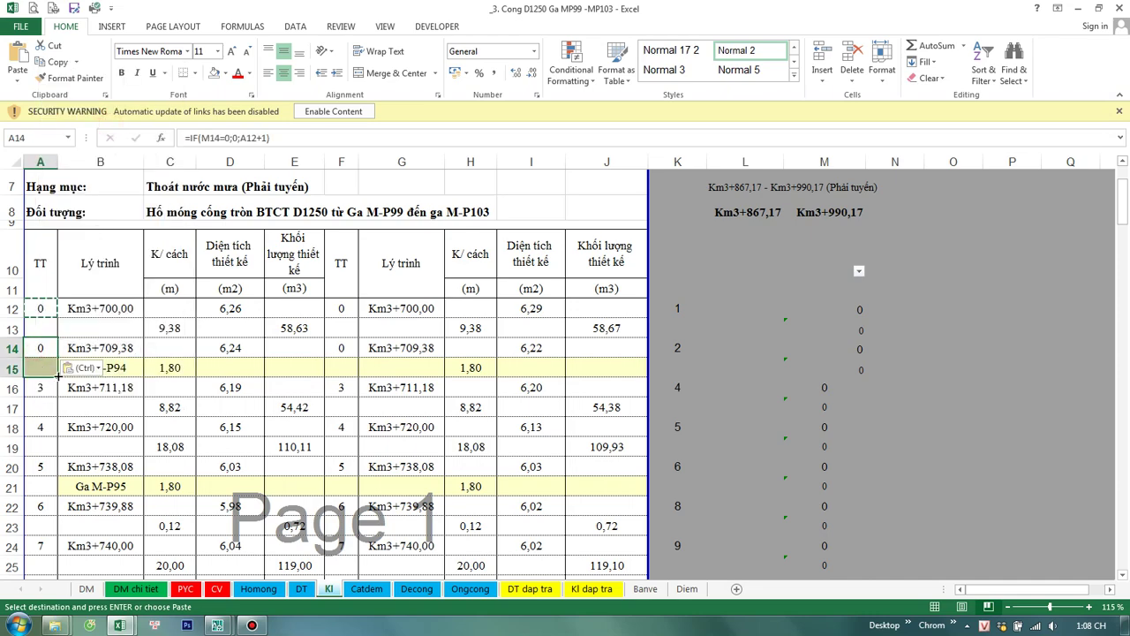
{"action": "left_click_drag", "start_coordinate": [59, 377], "coordinate": [89, 630]}
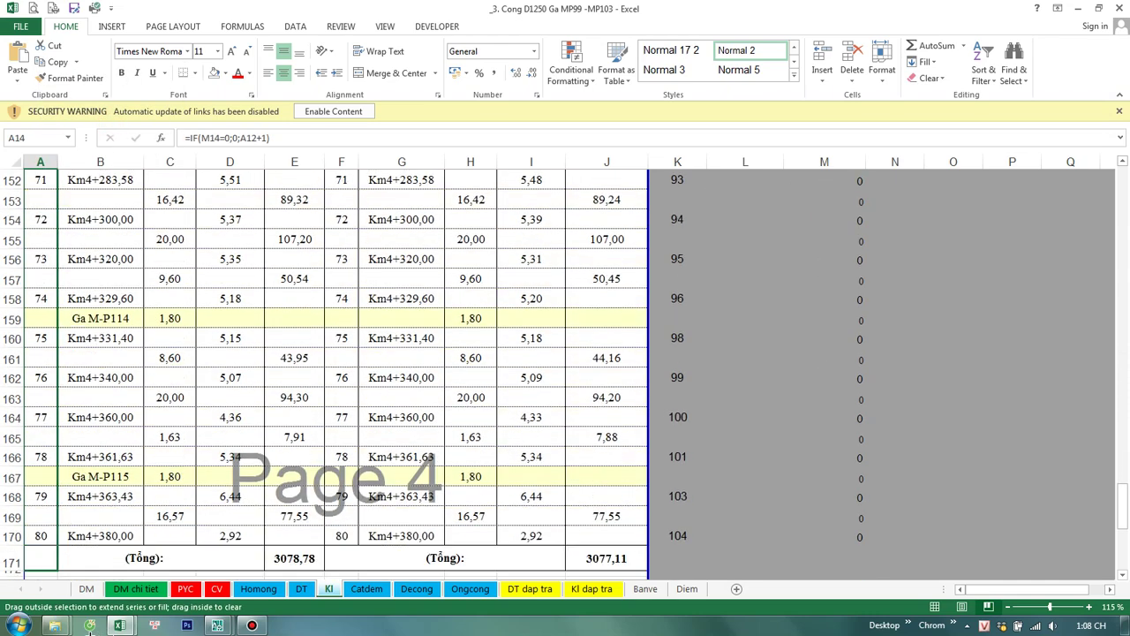
{"action": "left_click_drag", "start_coordinate": [89, 631], "coordinate": [91, 542]}
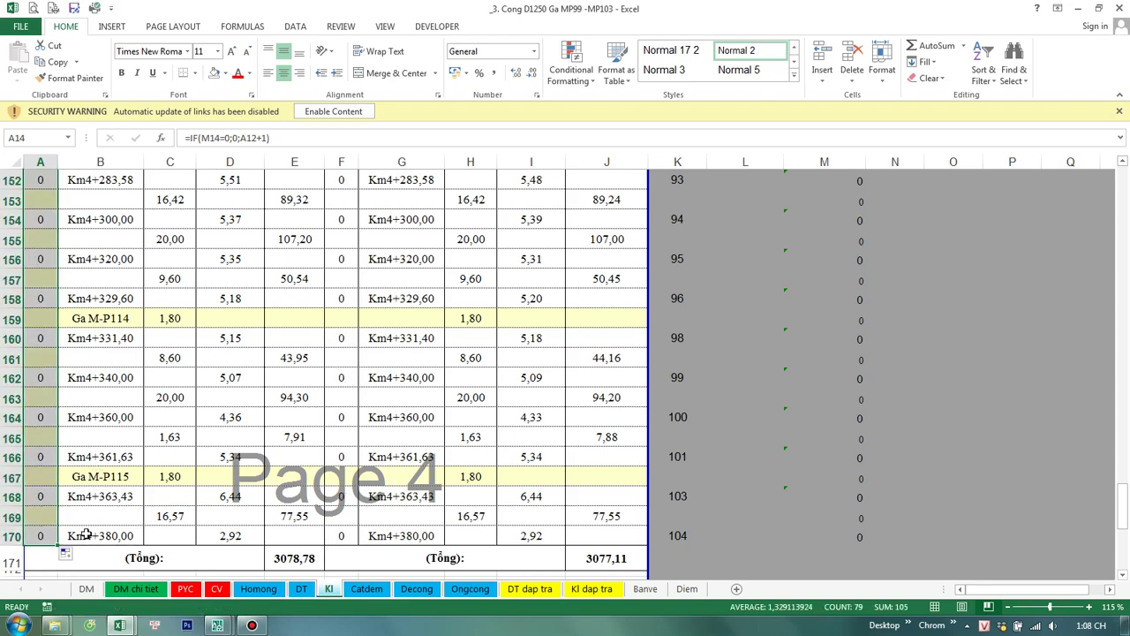
{"action": "scroll", "coordinate": [772, 288], "scroll_direction": "up", "scroll_amount": 20}
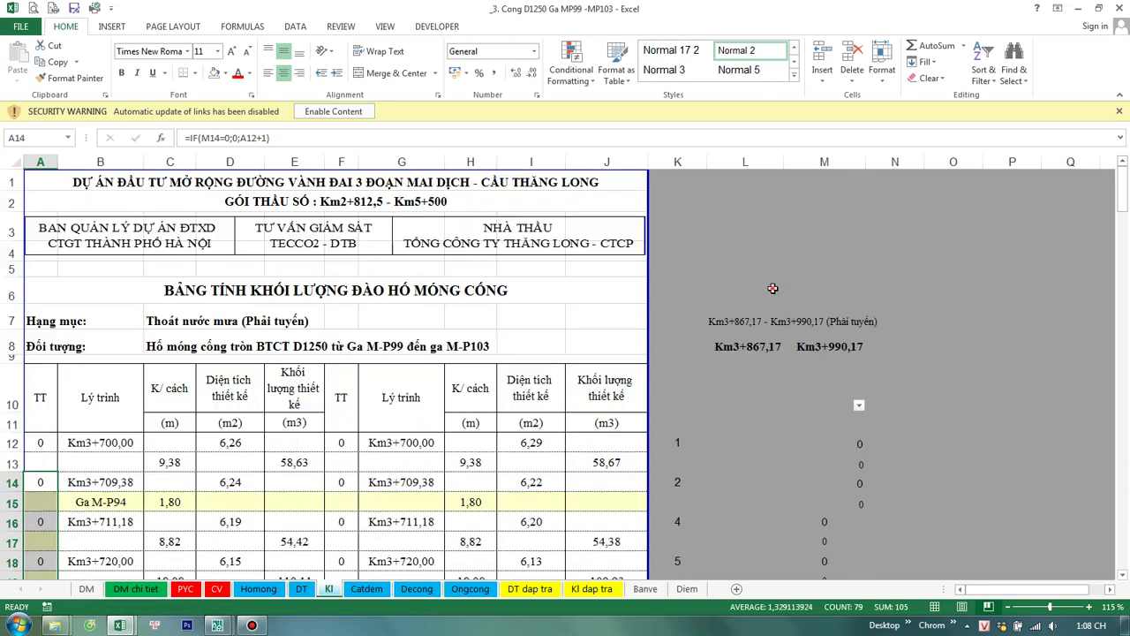
{"action": "scroll", "coordinate": [772, 288], "scroll_direction": "down", "scroll_amount": 3}
{"action": "scroll", "coordinate": [786, 315], "scroll_direction": "up", "scroll_amount": 1}
Step: Filter column M to rows flagged 1 and check the first visible TT formula
{"action": "left_click", "coordinate": [859, 272]}
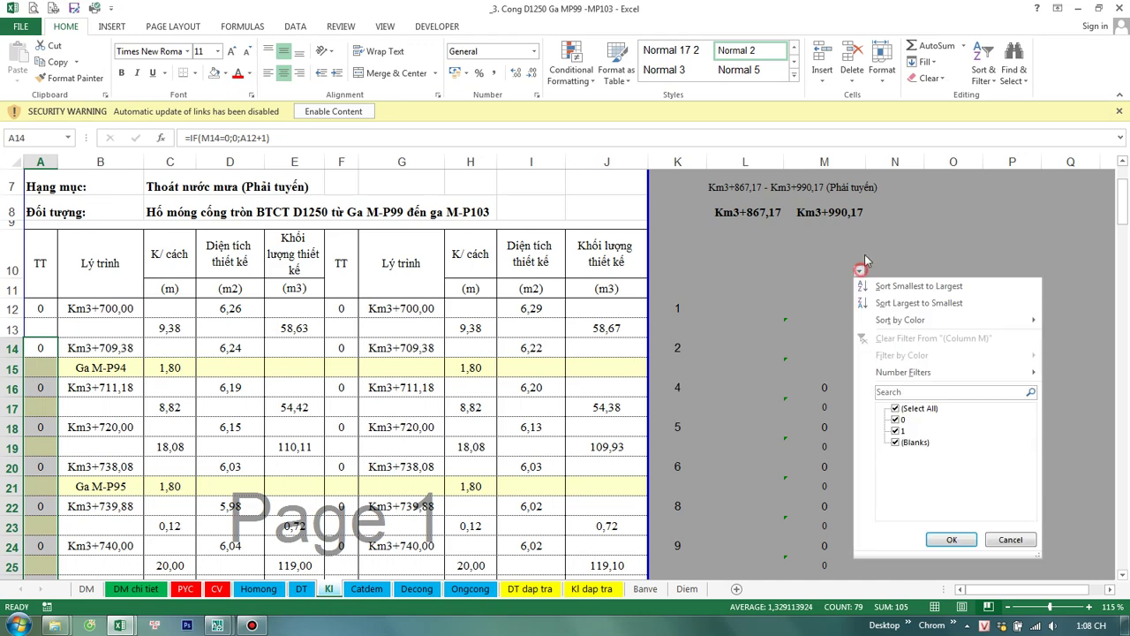
{"action": "left_click", "coordinate": [896, 420]}
{"action": "left_click", "coordinate": [942, 545]}
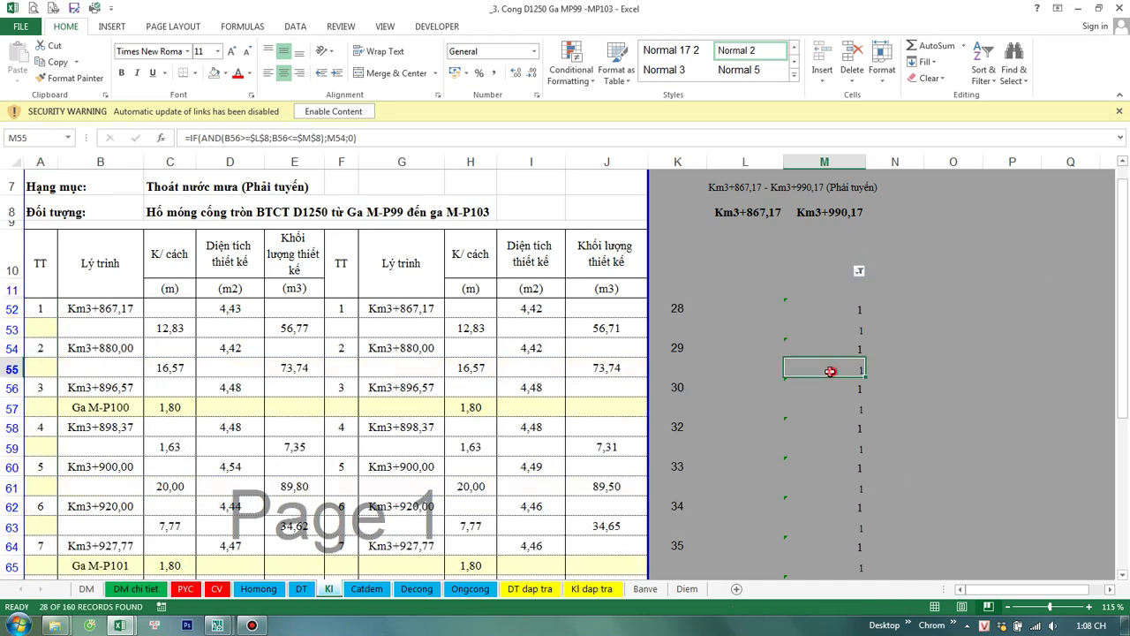
{"action": "left_click", "coordinate": [46, 307]}
{"action": "scroll", "coordinate": [40, 395], "scroll_direction": "down", "scroll_amount": 3}
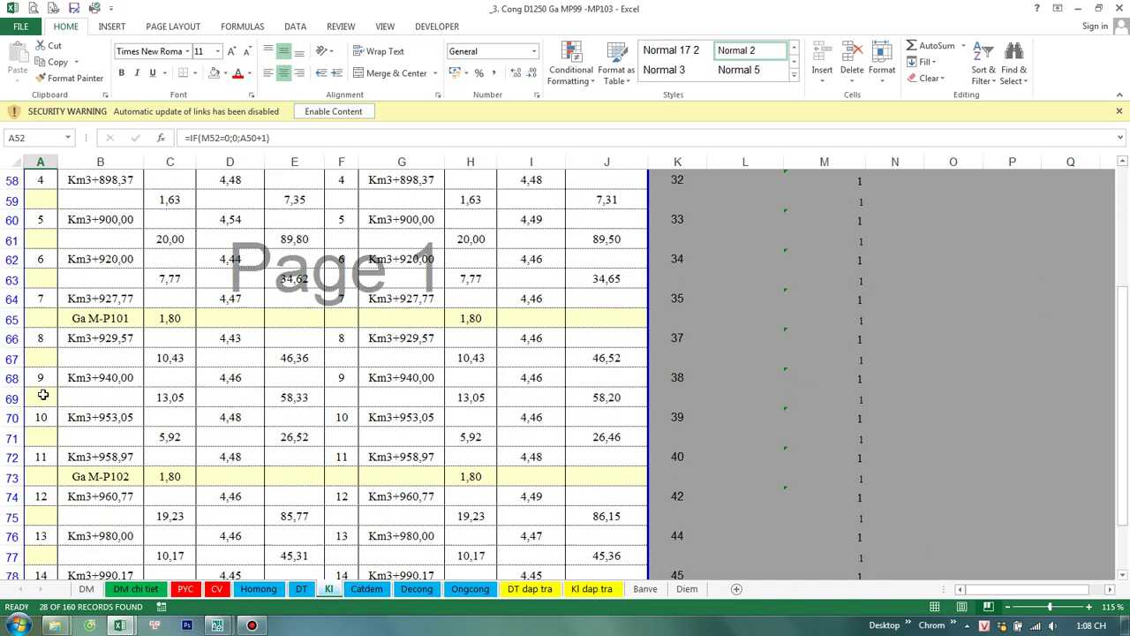
{"action": "scroll", "coordinate": [40, 395], "scroll_direction": "up", "scroll_amount": 5}
Step: Show all rows again and inspect the TT formulas in A14 and A16
{"action": "left_click", "coordinate": [859, 313]}
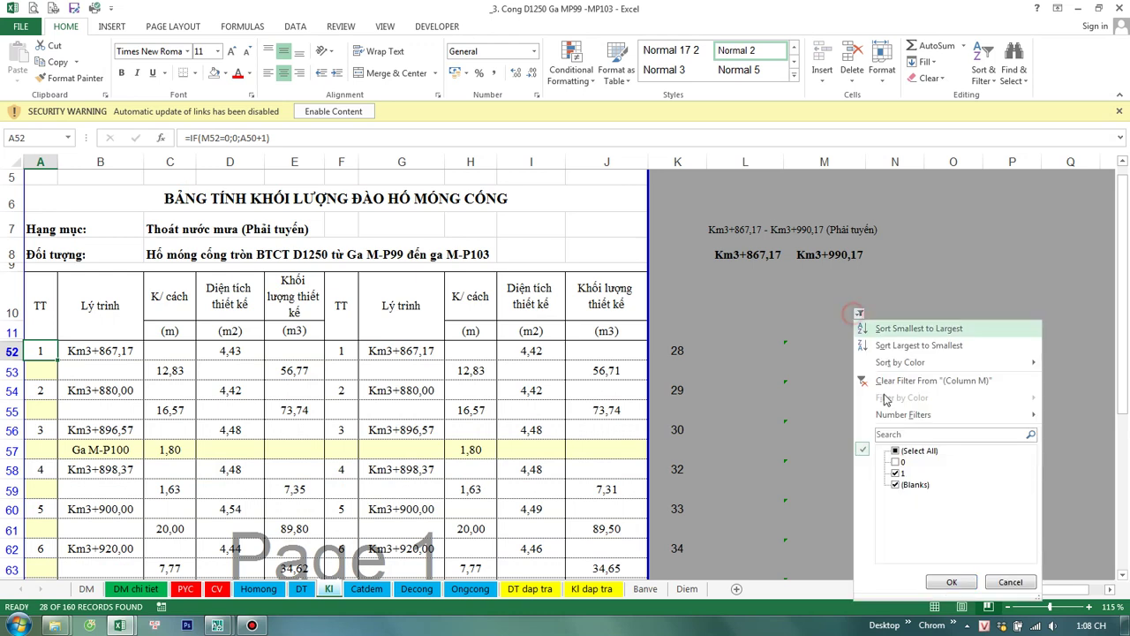
{"action": "left_click", "coordinate": [910, 450]}
{"action": "left_click", "coordinate": [951, 582]}
{"action": "left_click", "coordinate": [866, 451]}
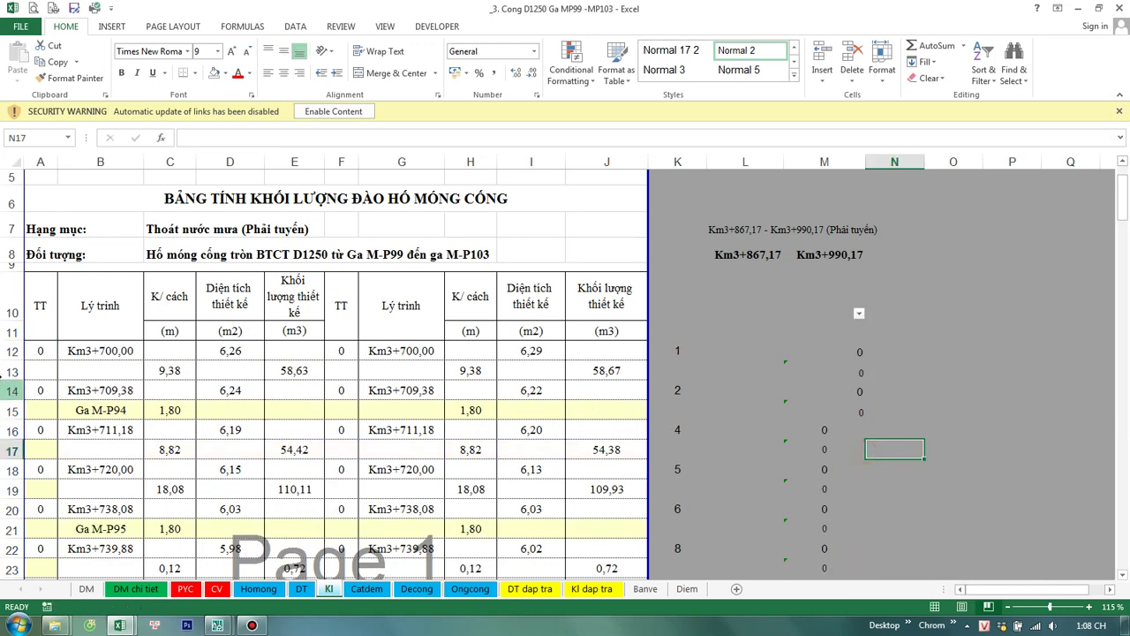
{"action": "left_click", "coordinate": [12, 350]}
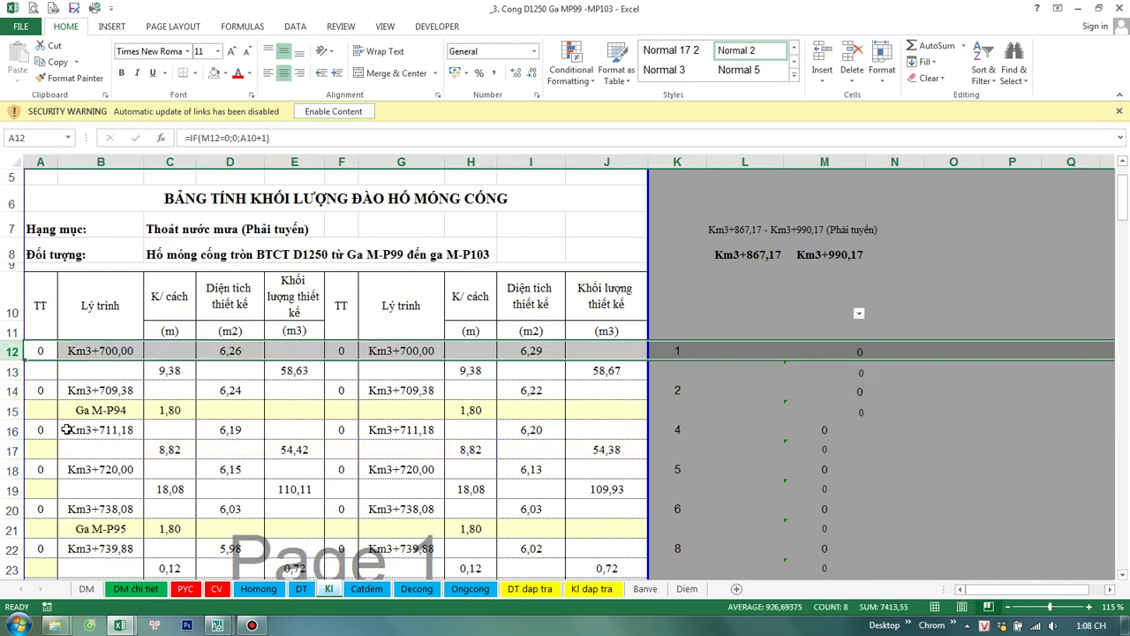
{"action": "scroll", "coordinate": [40, 430], "scroll_direction": "down", "scroll_amount": 1}
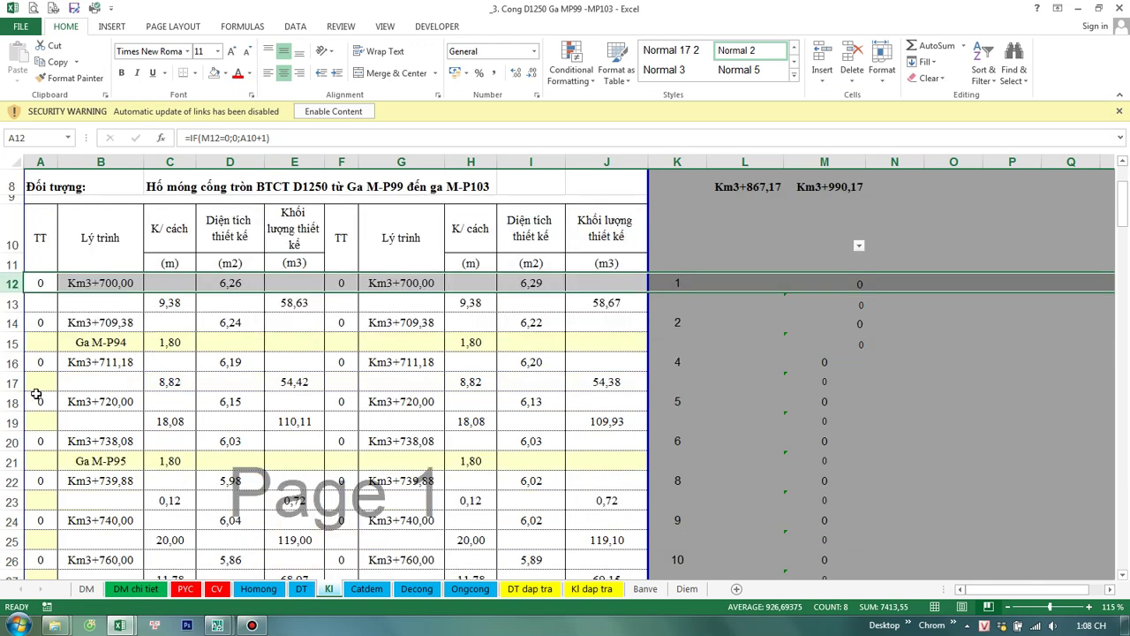
{"action": "left_click", "coordinate": [44, 325]}
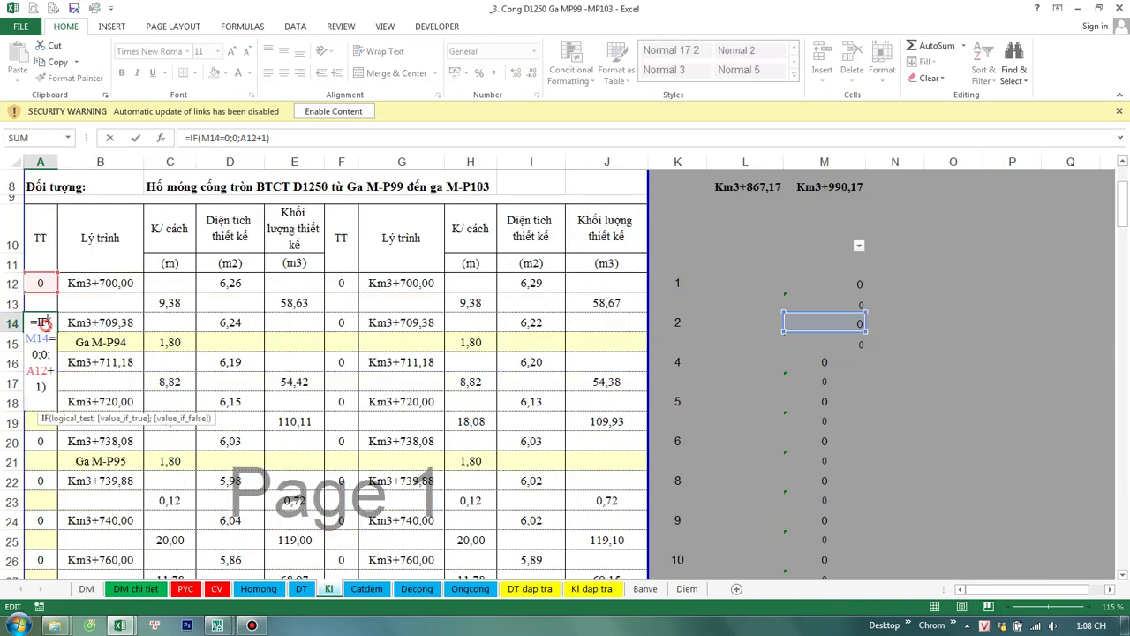
{"action": "left_click", "coordinate": [41, 362]}
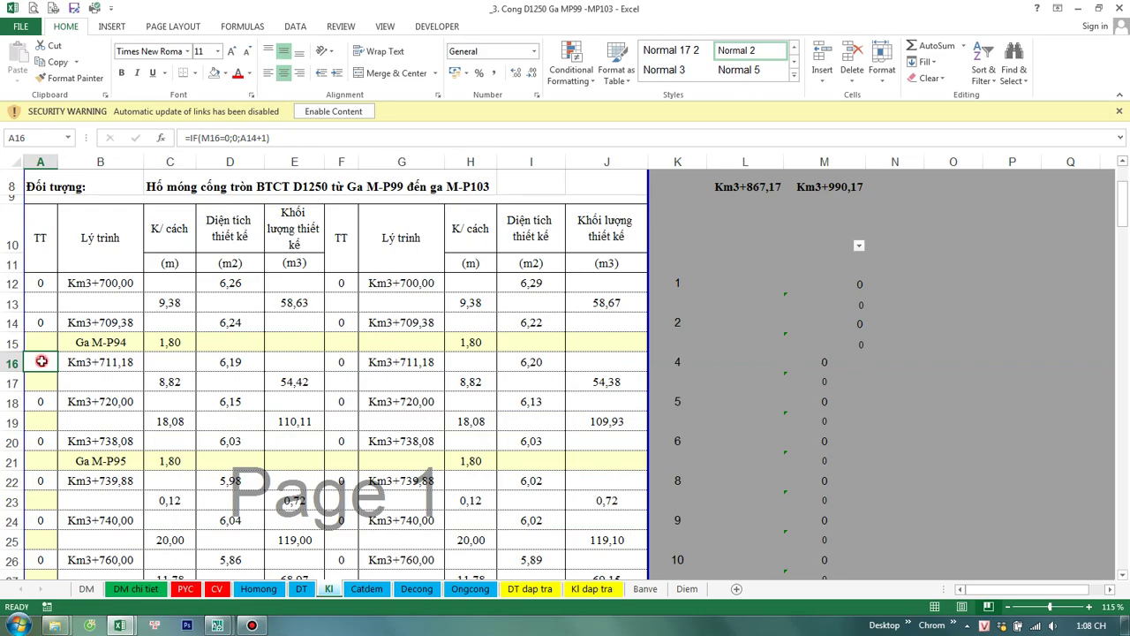
{"action": "left_click", "coordinate": [41, 322]}
Step: Select TT cells A14 to A169 and check the running-count formula in K14
{"action": "scroll", "coordinate": [45, 424], "scroll_direction": "down", "scroll_amount": 7}
{"action": "scroll", "coordinate": [48, 471], "scroll_direction": "down", "scroll_amount": 11}
{"action": "scroll", "coordinate": [52, 490], "scroll_direction": "down", "scroll_amount": 12}
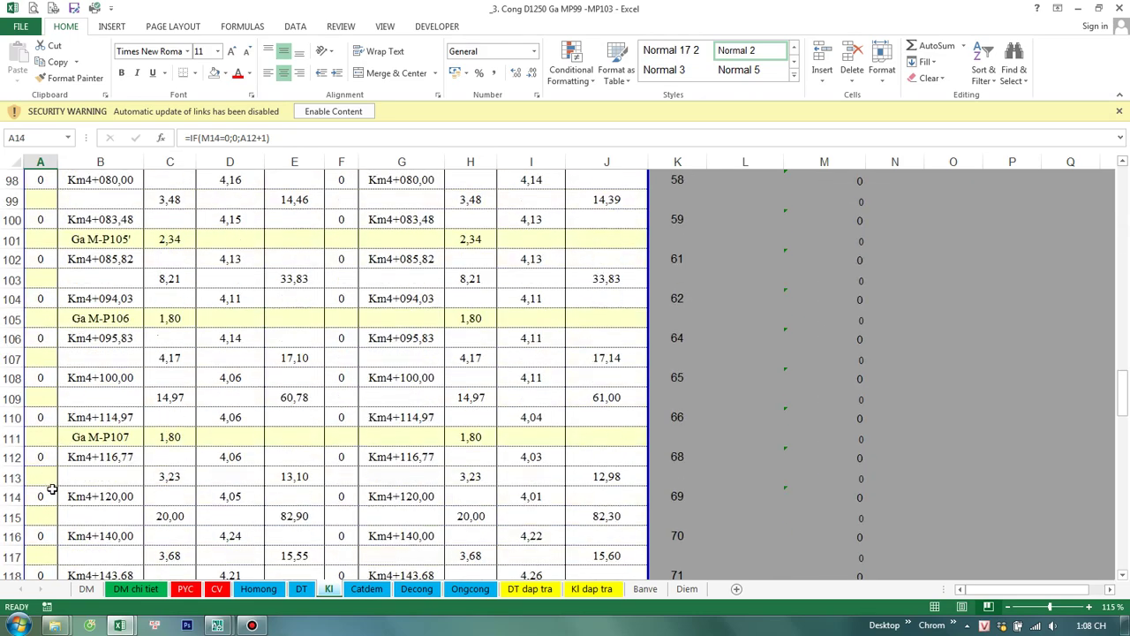
{"action": "scroll", "coordinate": [51, 476], "scroll_direction": "down", "scroll_amount": 5}
{"action": "scroll", "coordinate": [49, 432], "scroll_direction": "down", "scroll_amount": 12}
{"action": "scroll", "coordinate": [49, 429], "scroll_direction": "down", "scroll_amount": 4}
{"action": "scroll", "coordinate": [49, 426], "scroll_direction": "up", "scroll_amount": 1}
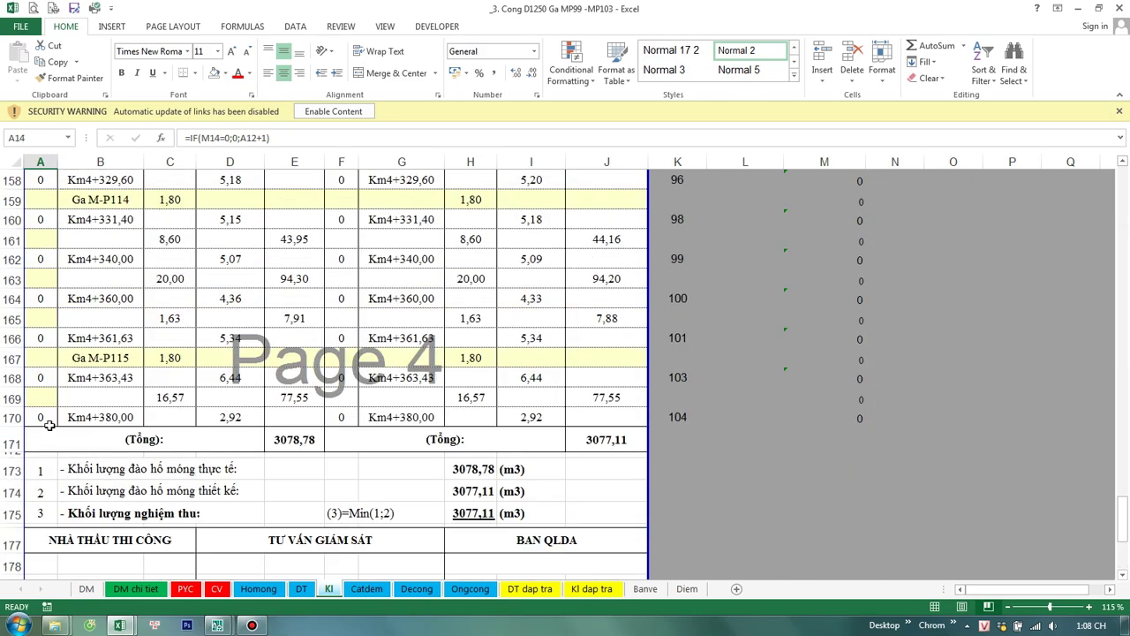
{"action": "left_click", "coordinate": [47, 397], "text": "shift"}
{"action": "key", "text": "ctrl+BackSpace"}
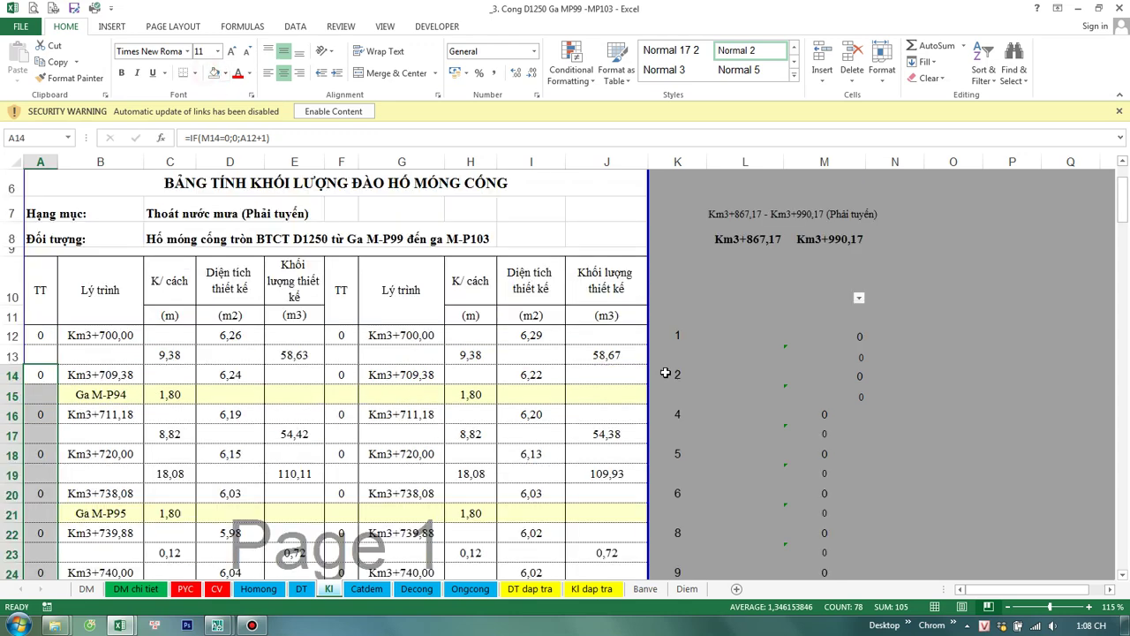
{"action": "left_click", "coordinate": [666, 374]}
Step: Reapply the column M filter, excluding 0, to show only rows flagged 1
{"action": "left_click", "coordinate": [859, 297]}
{"action": "left_click", "coordinate": [830, 156]}
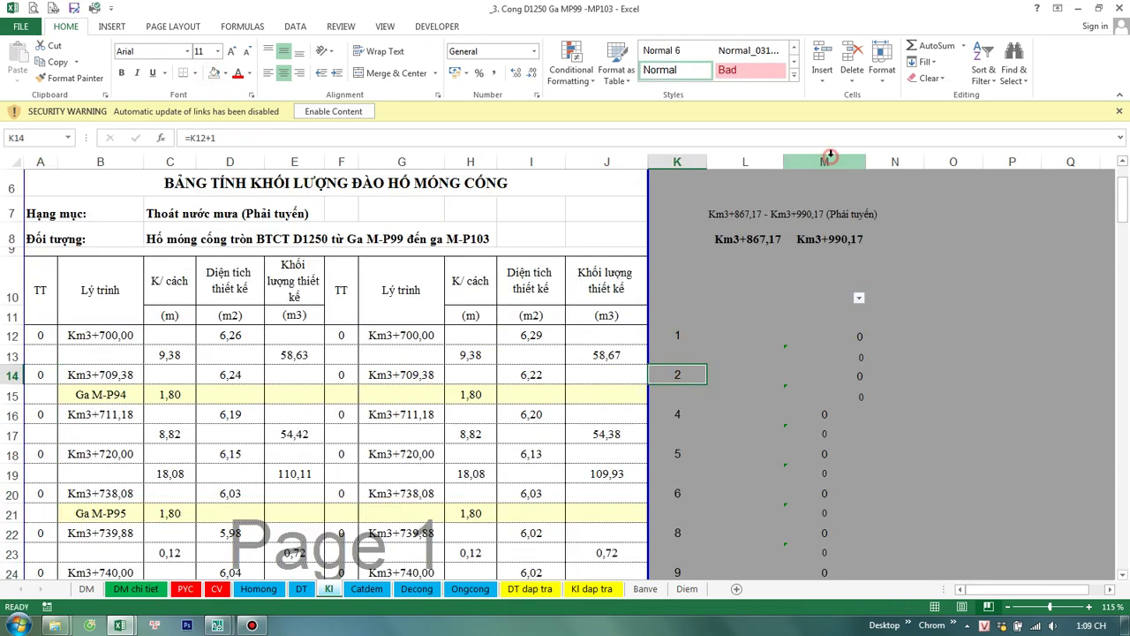
{"action": "left_click", "coordinate": [830, 155]}
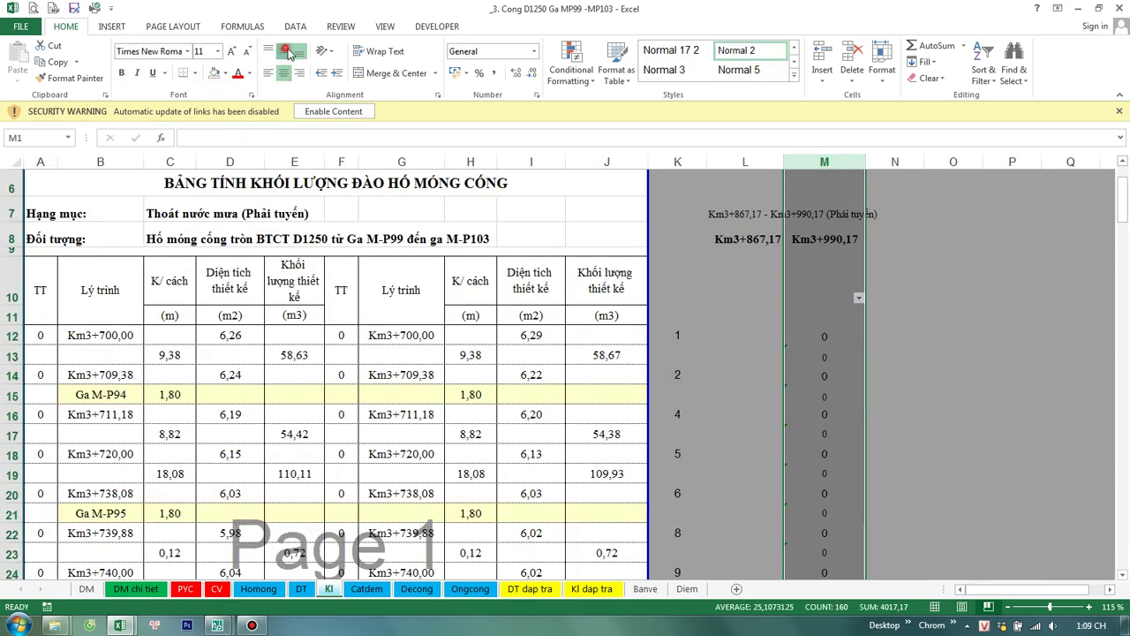
{"action": "scroll", "coordinate": [883, 397], "scroll_direction": "up", "scroll_amount": 2}
{"action": "left_click", "coordinate": [896, 403]}
{"action": "left_click", "coordinate": [858, 405]}
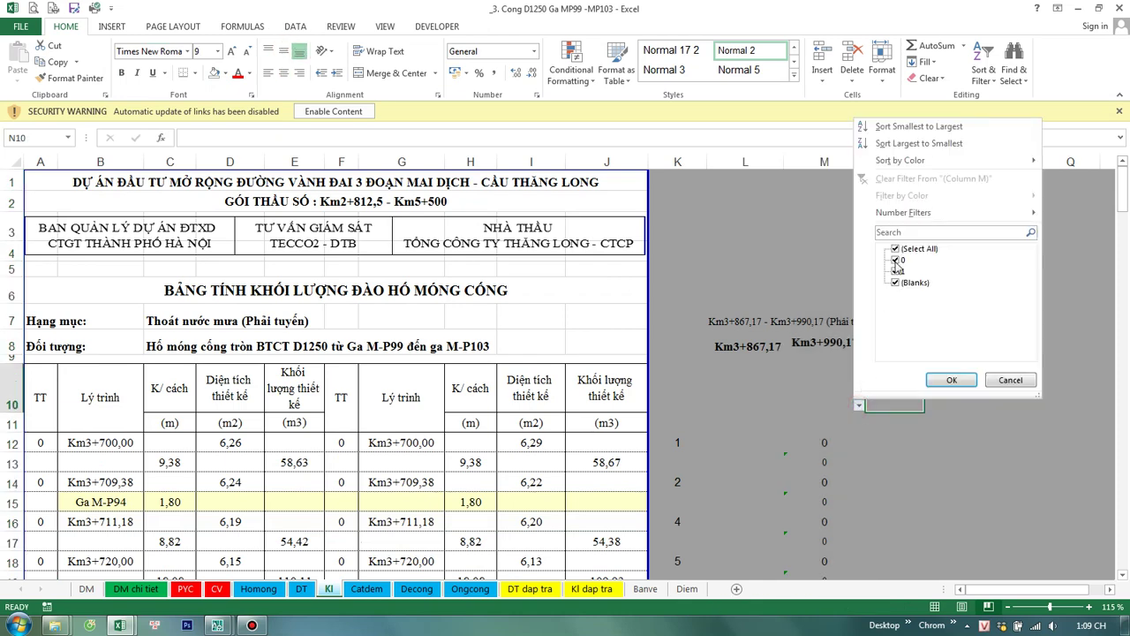
{"action": "left_click", "coordinate": [896, 261]}
{"action": "left_click", "coordinate": [952, 380]}
{"action": "left_click", "coordinate": [894, 482]}
Step: Check the B52 station formula and select the E171 total cell
{"action": "scroll", "coordinate": [826, 448], "scroll_direction": "down", "scroll_amount": 2}
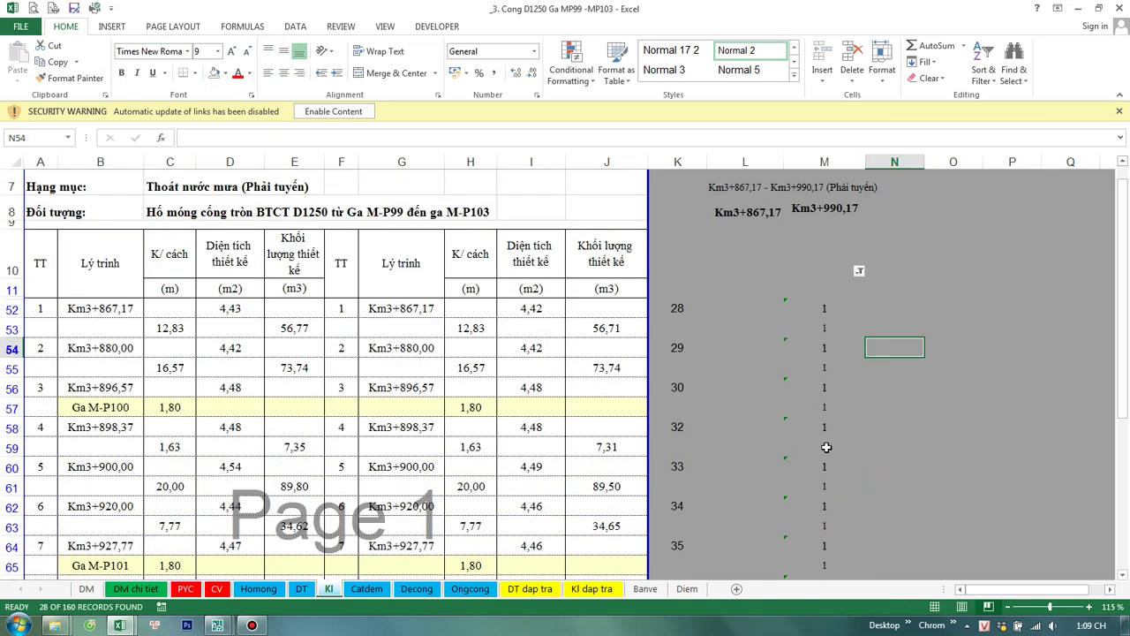
{"action": "left_click", "coordinate": [100, 308]}
{"action": "scroll", "coordinate": [169, 345], "scroll_direction": "down", "scroll_amount": 2}
{"action": "scroll", "coordinate": [202, 366], "scroll_direction": "down", "scroll_amount": 4}
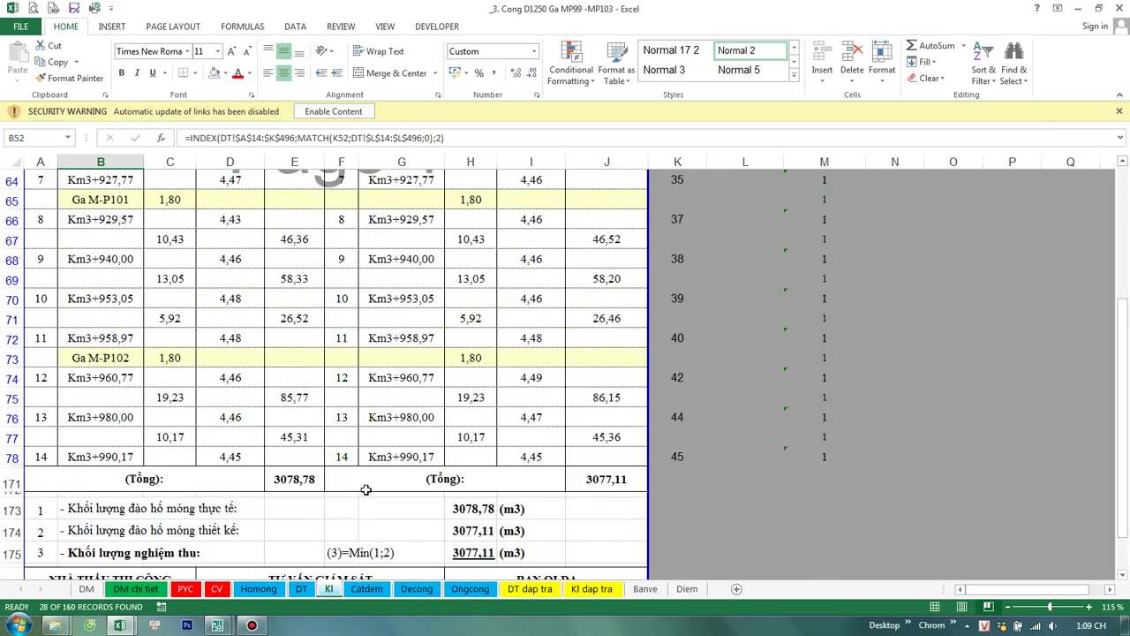
{"action": "left_click", "coordinate": [304, 478]}
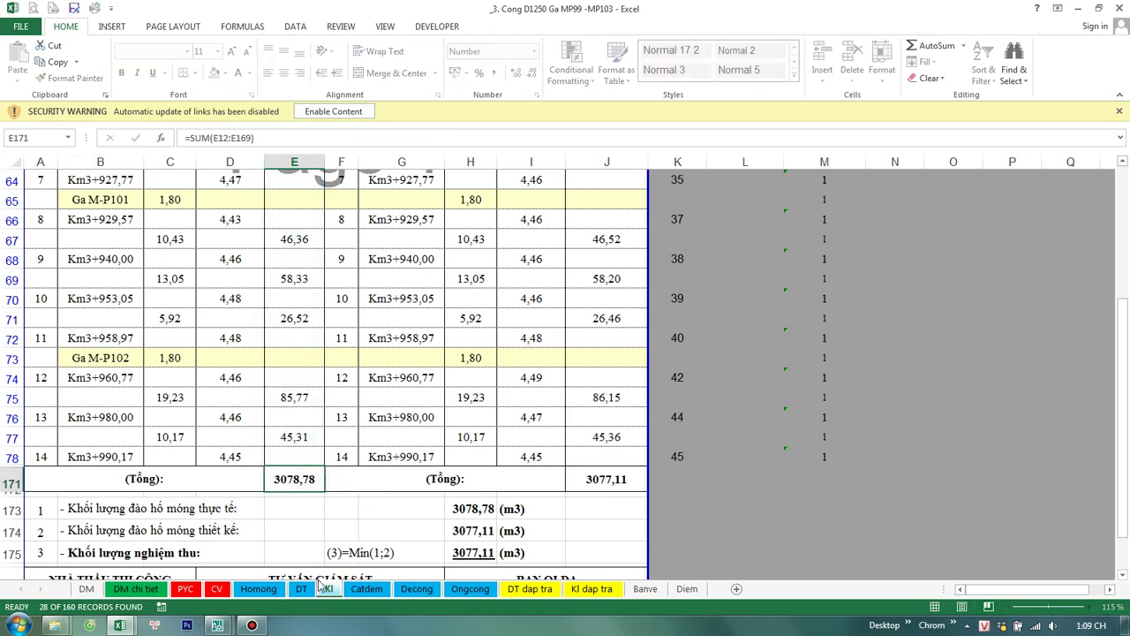
Step: Begin replacing E171's =SUM(E12:E169) with a SUMIF function via autocomplete
{"action": "type", "text": "=su"}
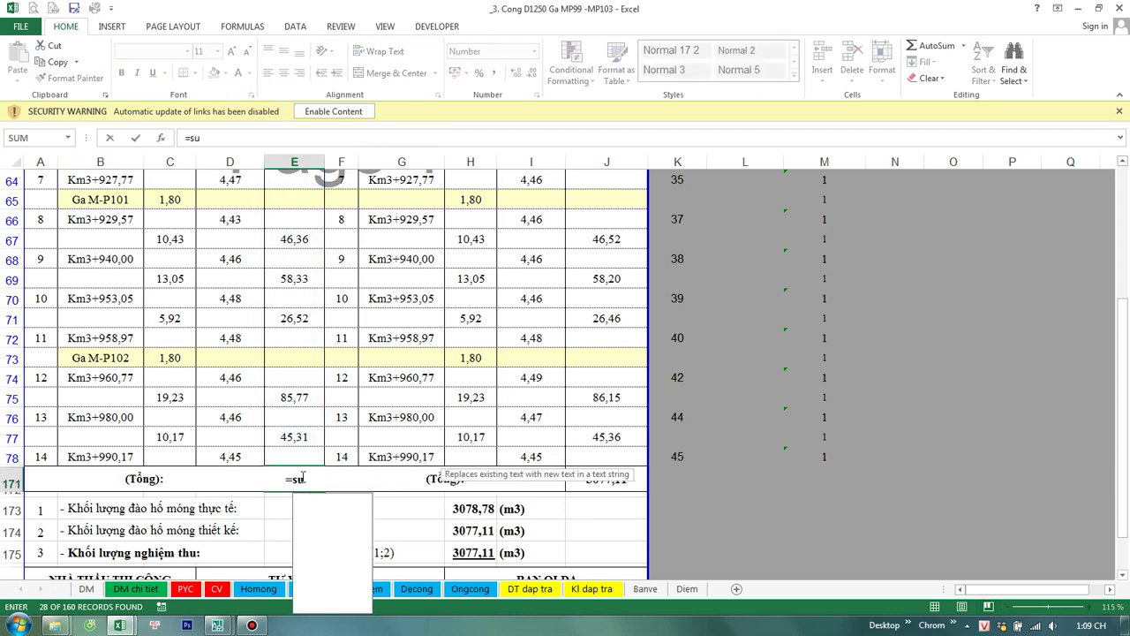
{"action": "type", "text": "mif"}
{"action": "key", "text": "Tab"}
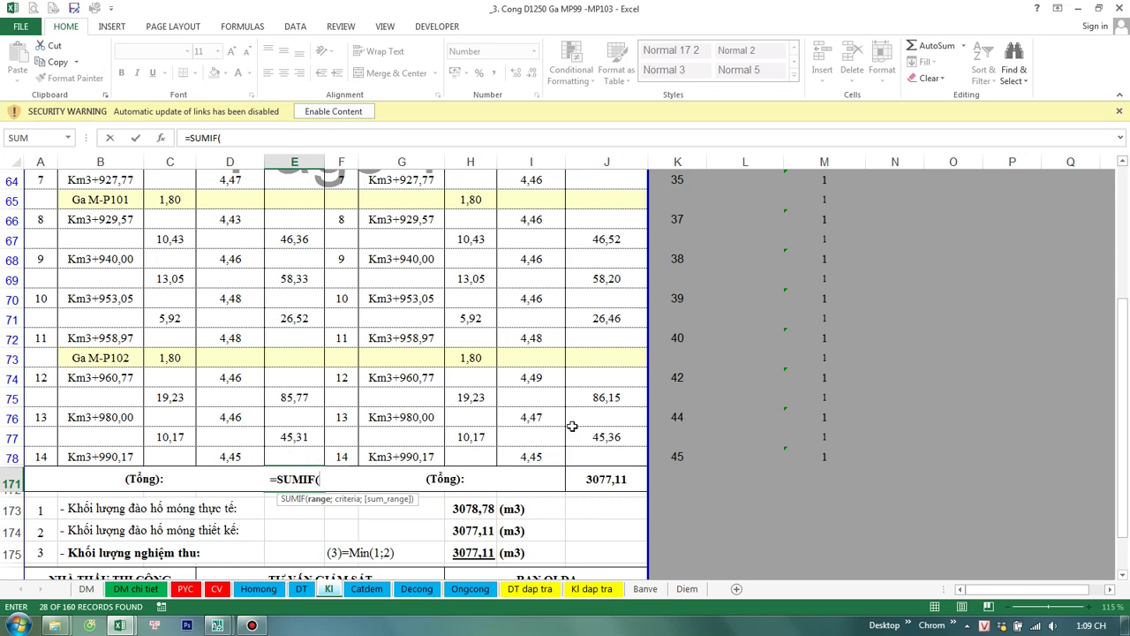
Step: Cancel the unfinished E171 edit and clear the column M filter so all rows show
{"action": "key", "text": "Escape"}
{"action": "scroll", "coordinate": [807, 391], "scroll_direction": "up", "scroll_amount": 2}
{"action": "scroll", "coordinate": [820, 379], "scroll_direction": "up", "scroll_amount": 6}
{"action": "left_click", "coordinate": [858, 407]}
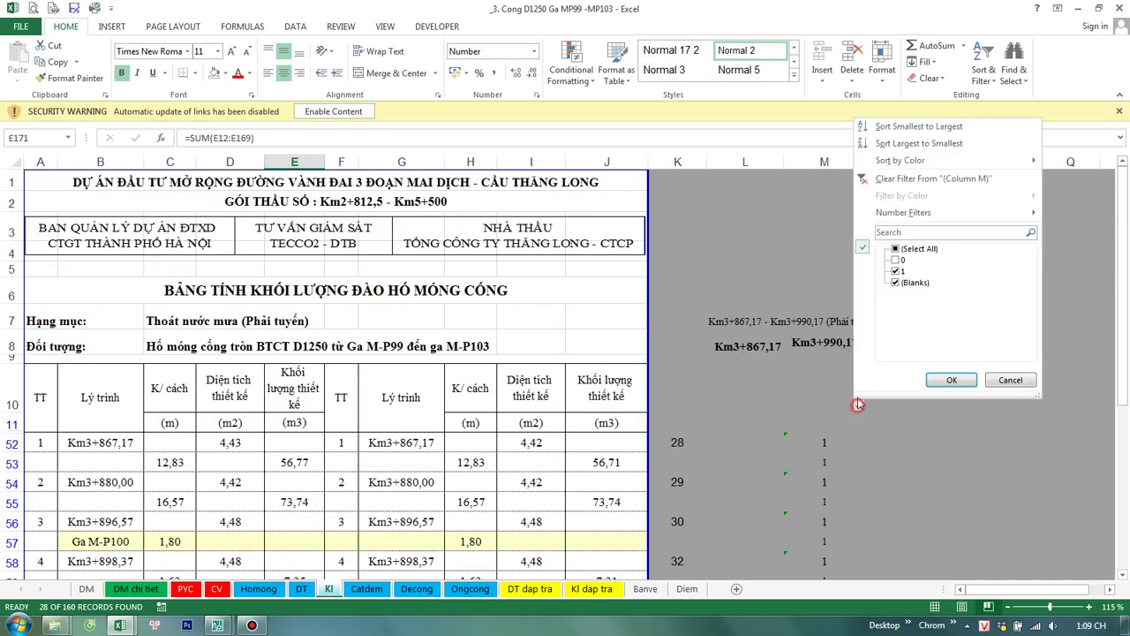
{"action": "left_click", "coordinate": [945, 379]}
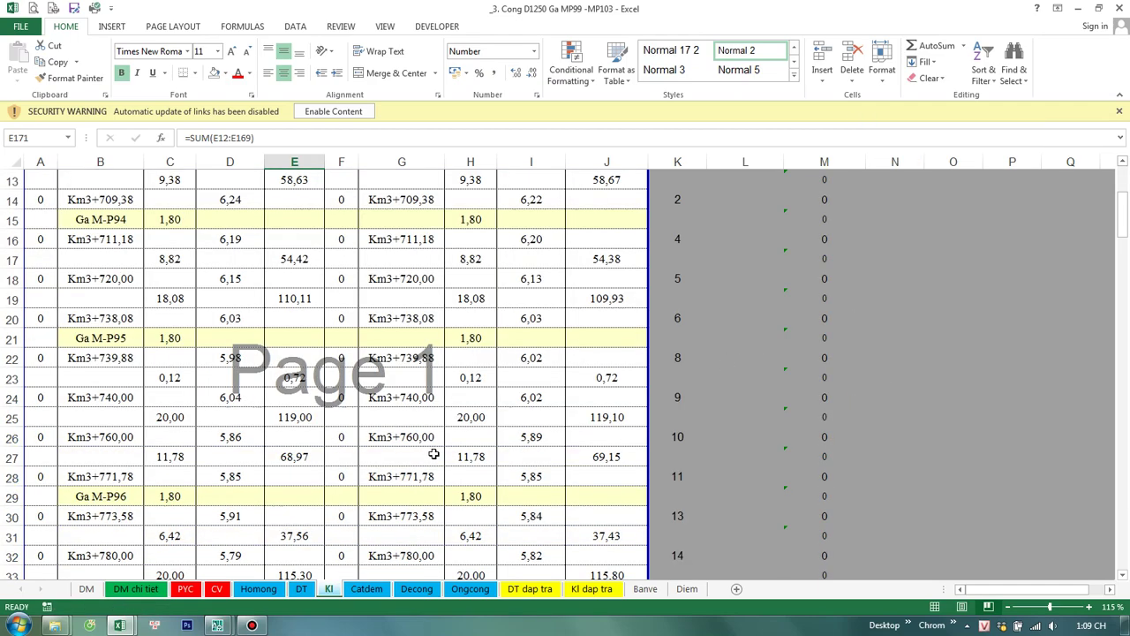
{"action": "scroll", "coordinate": [388, 481], "scroll_direction": "down", "scroll_amount": 7}
{"action": "scroll", "coordinate": [389, 486], "scroll_direction": "down", "scroll_amount": 6}
{"action": "scroll", "coordinate": [349, 495], "scroll_direction": "down", "scroll_amount": 7}
{"action": "scroll", "coordinate": [349, 496], "scroll_direction": "down", "scroll_amount": 3}
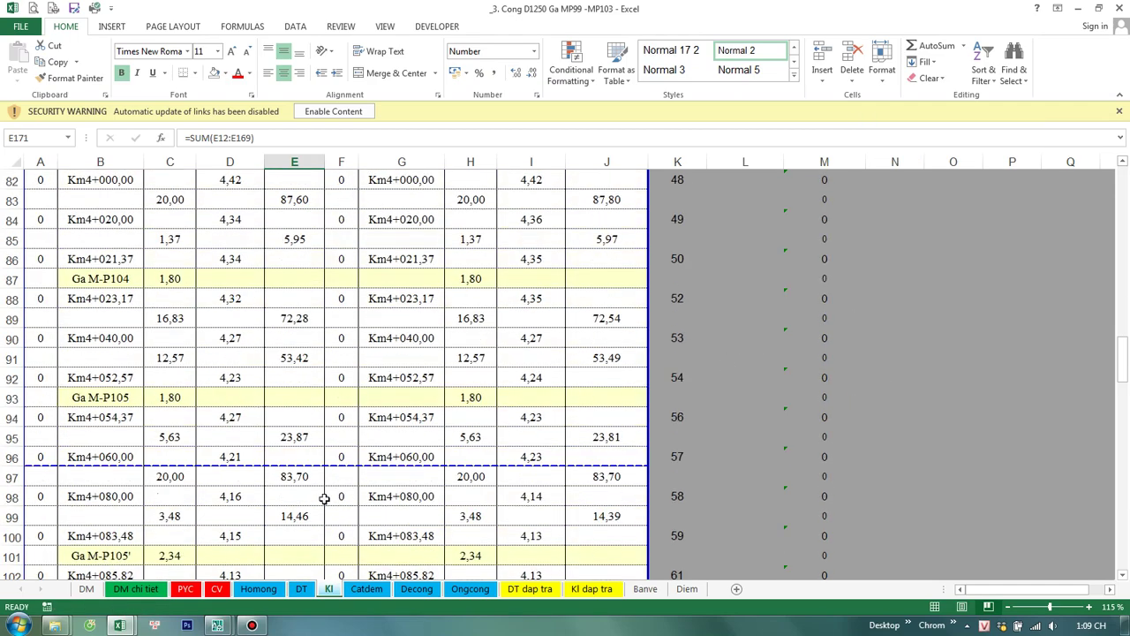
{"action": "scroll", "coordinate": [344, 499], "scroll_direction": "down", "scroll_amount": 9}
{"action": "scroll", "coordinate": [340, 503], "scroll_direction": "down", "scroll_amount": 10}
{"action": "scroll", "coordinate": [329, 521], "scroll_direction": "down", "scroll_amount": 9}
{"action": "scroll", "coordinate": [330, 521], "scroll_direction": "up", "scroll_amount": 1}
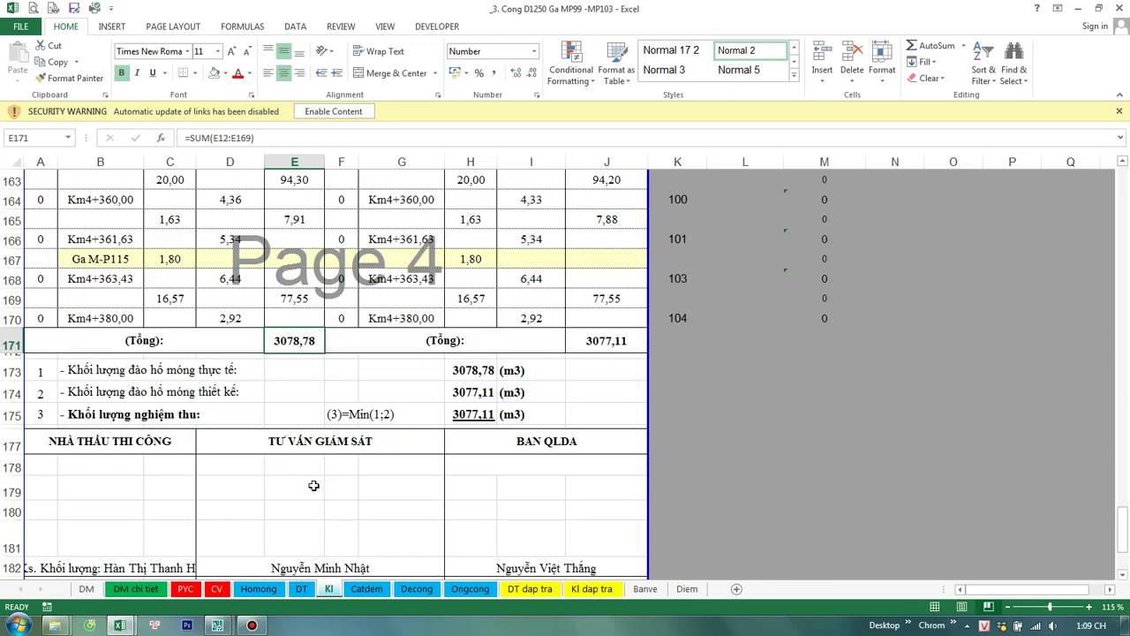
Step: Start a SUMIF in E171 with range E12:E170 and criterion 1
{"action": "type", "text": "=sum"}
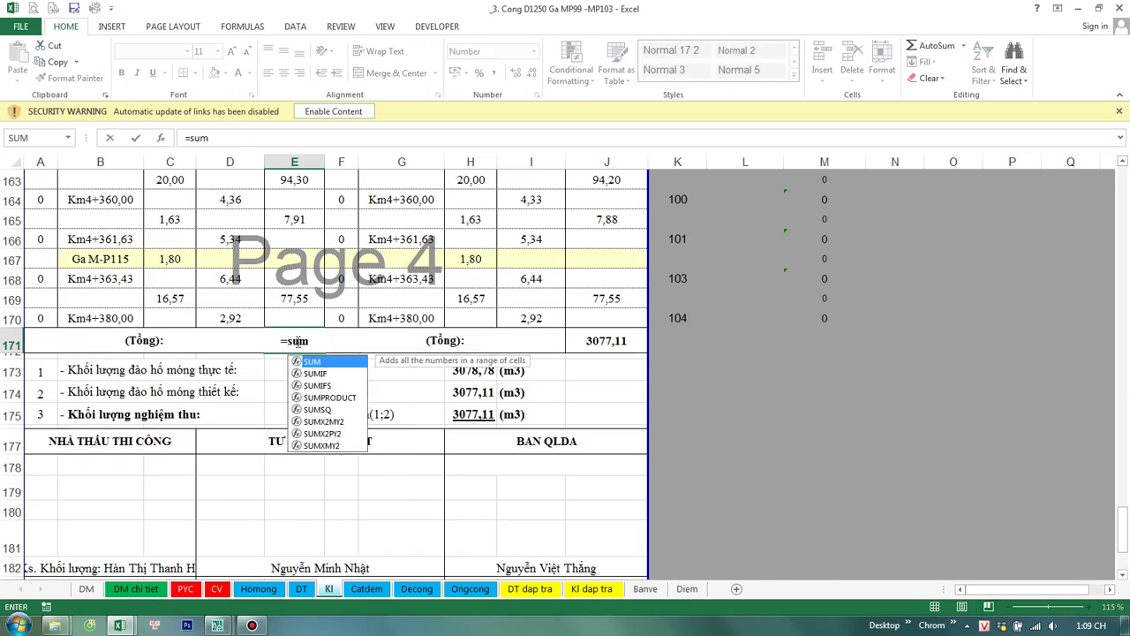
{"action": "type", "text": "("}
{"action": "key", "text": "BackSpace"}
{"action": "type", "text": "if"}
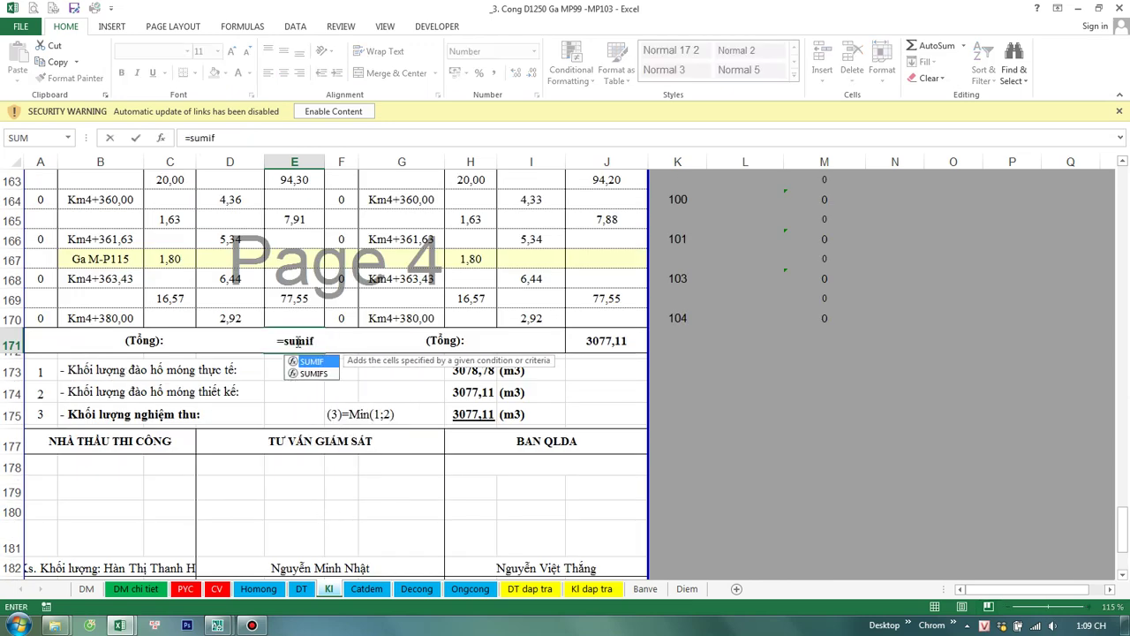
{"action": "key", "text": "Tab"}
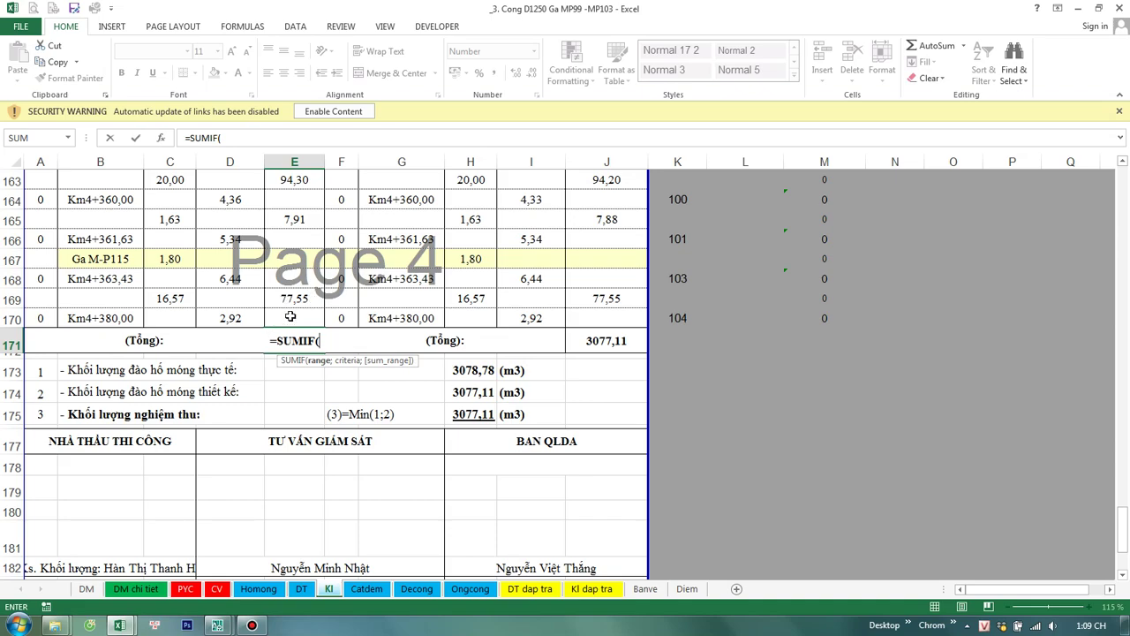
{"action": "mouse_move", "coordinate": [291, 316]}
{"action": "left_mouse_down"}
{"action": "mouse_move", "coordinate": [292, 122]}
{"action": "mouse_move", "coordinate": [309, 168]}
{"action": "mouse_move", "coordinate": [306, 253]}
{"action": "left_mouse_up"}
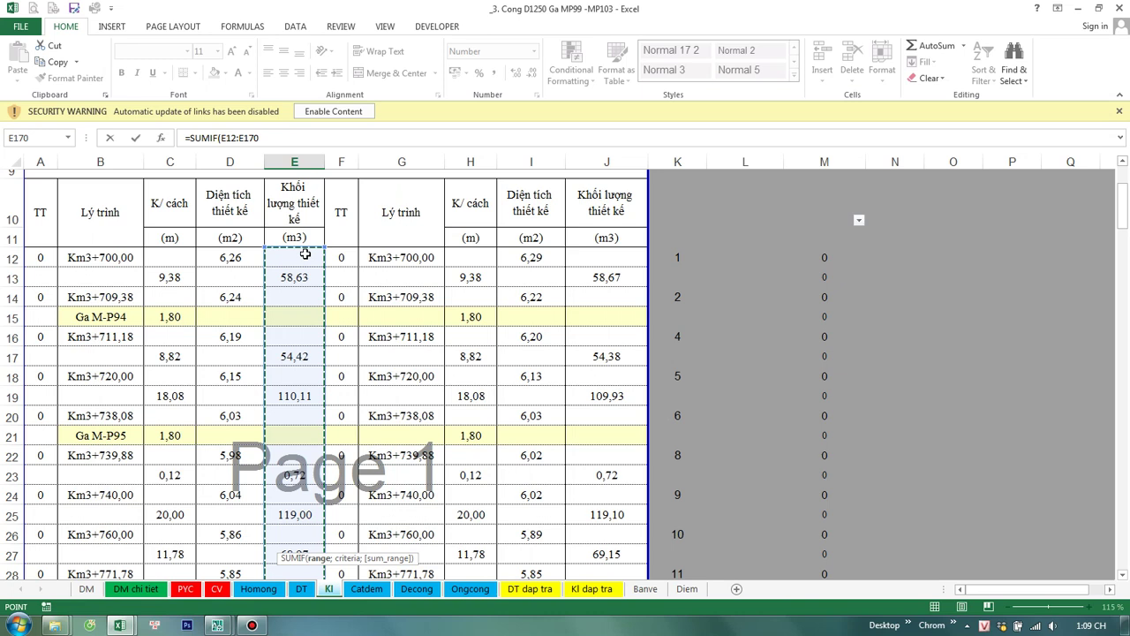
{"action": "type", "text": ";1"}
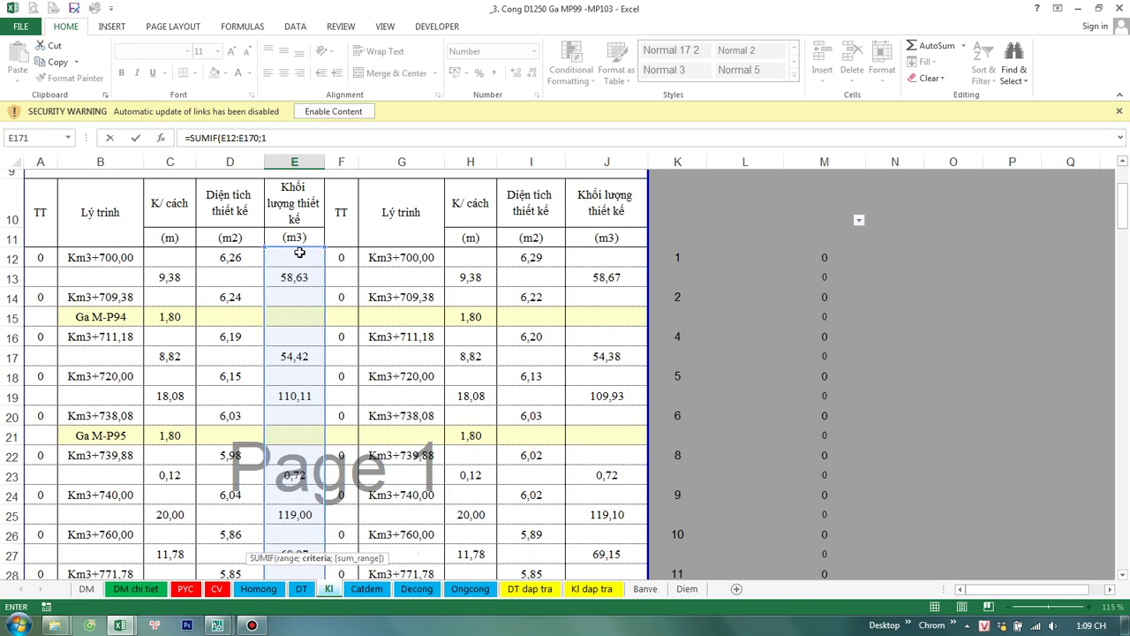
{"action": "type", "text": ";"}
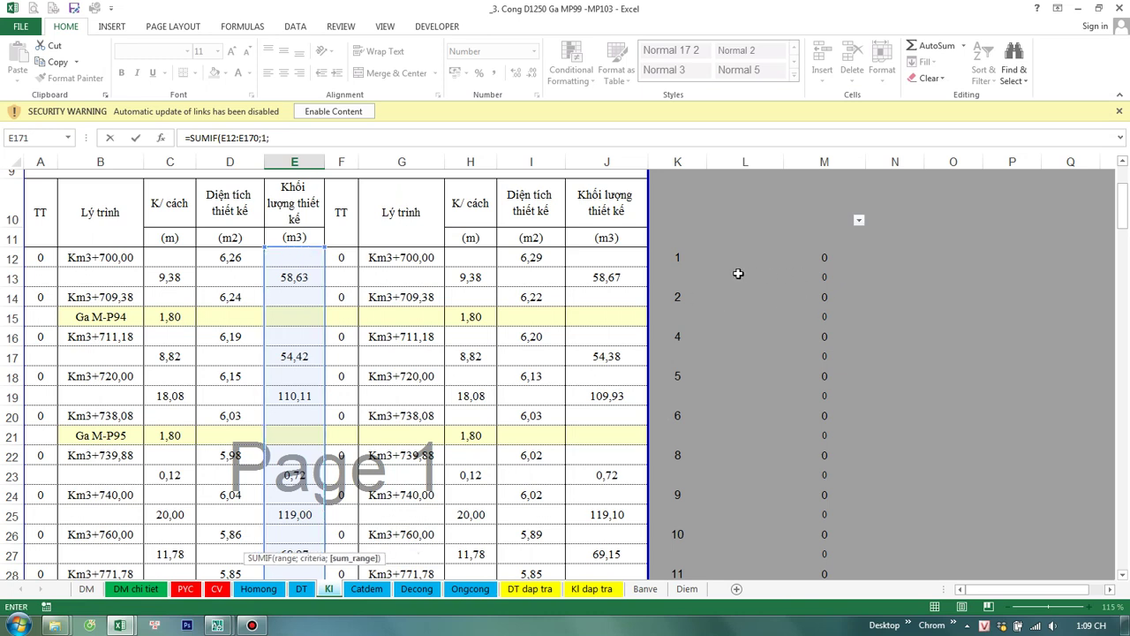
Step: Add M12:M170 as the sum range and commit the formula, which returns 0,00
{"action": "left_click", "coordinate": [223, 138]}
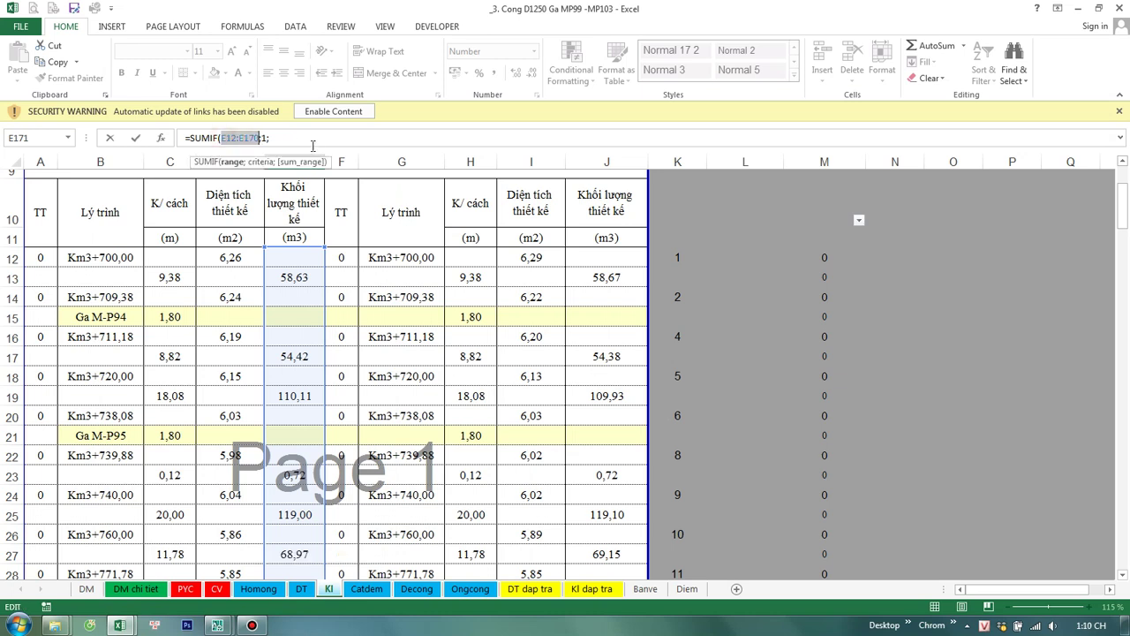
{"action": "key", "text": "ctrl+c"}
{"action": "key", "text": "End"}
{"action": "key", "text": "ctrl+v"}
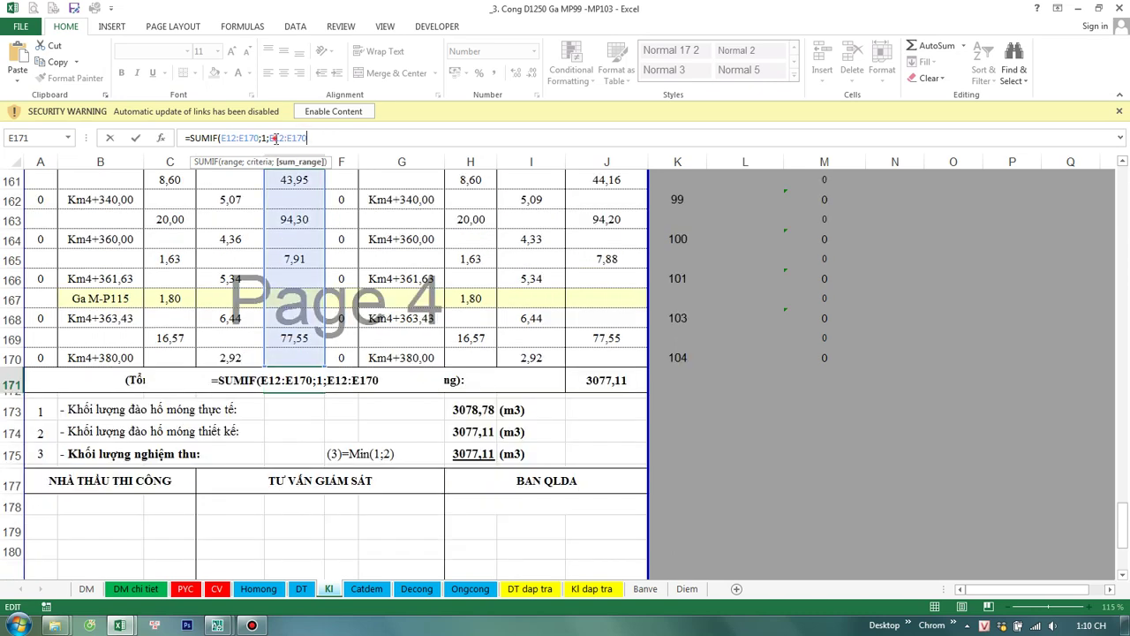
{"action": "left_click", "coordinate": [271, 138]}
{"action": "key", "text": "Delete"}
{"action": "type", "text": "m"}
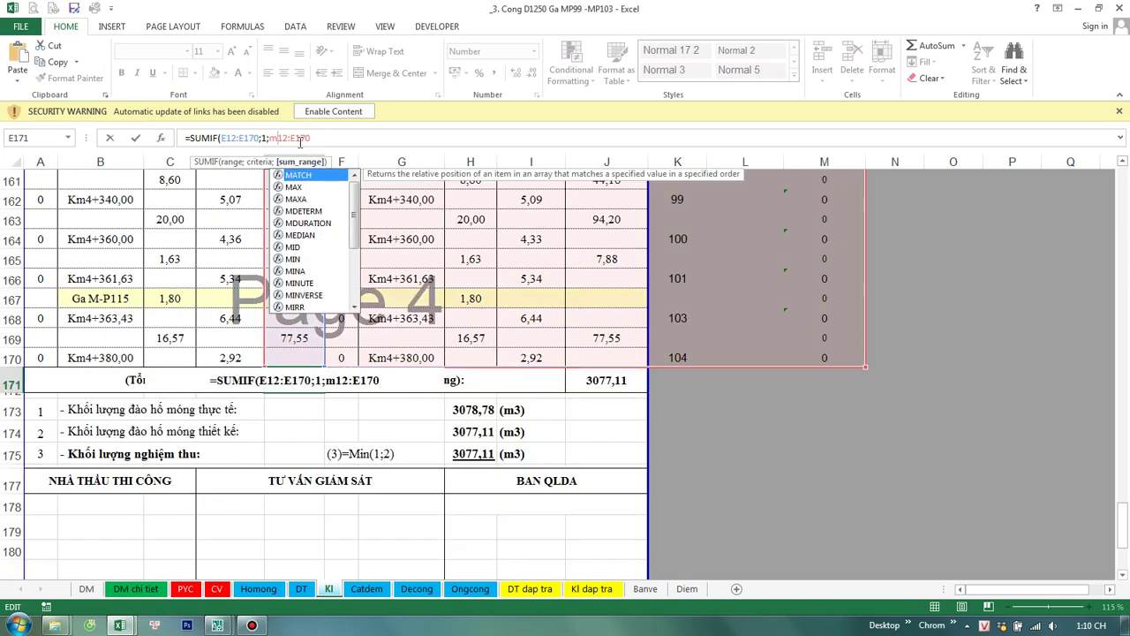
{"action": "left_click", "coordinate": [294, 137]}
{"action": "key", "text": "Delete"}
{"action": "type", "text": "m"}
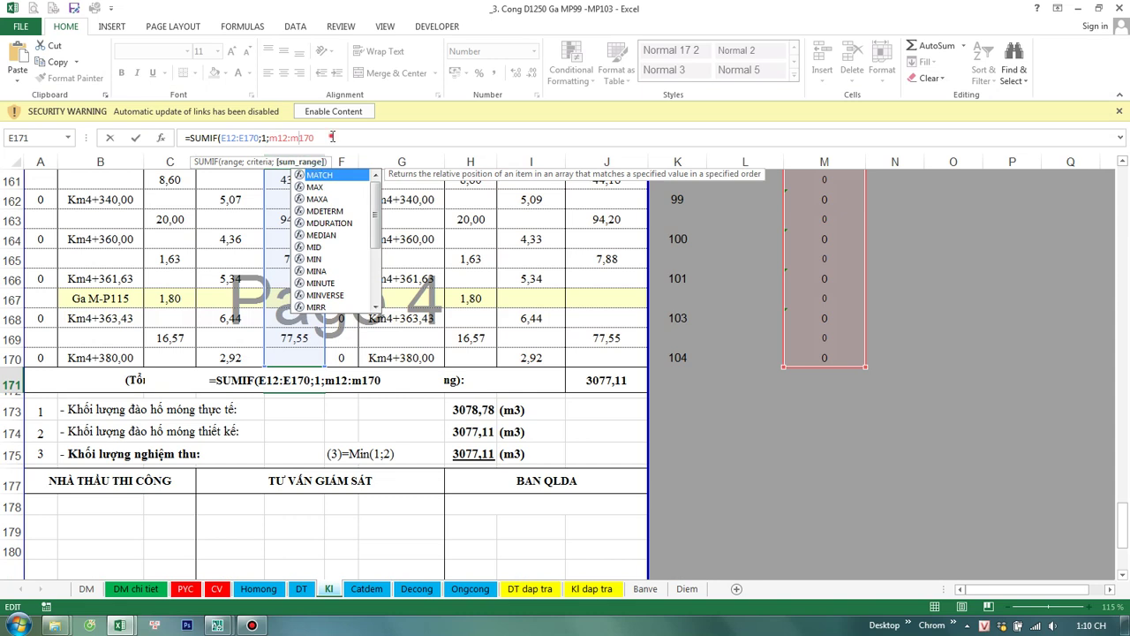
{"action": "left_click", "coordinate": [333, 140]}
{"action": "key", "text": "Return"}
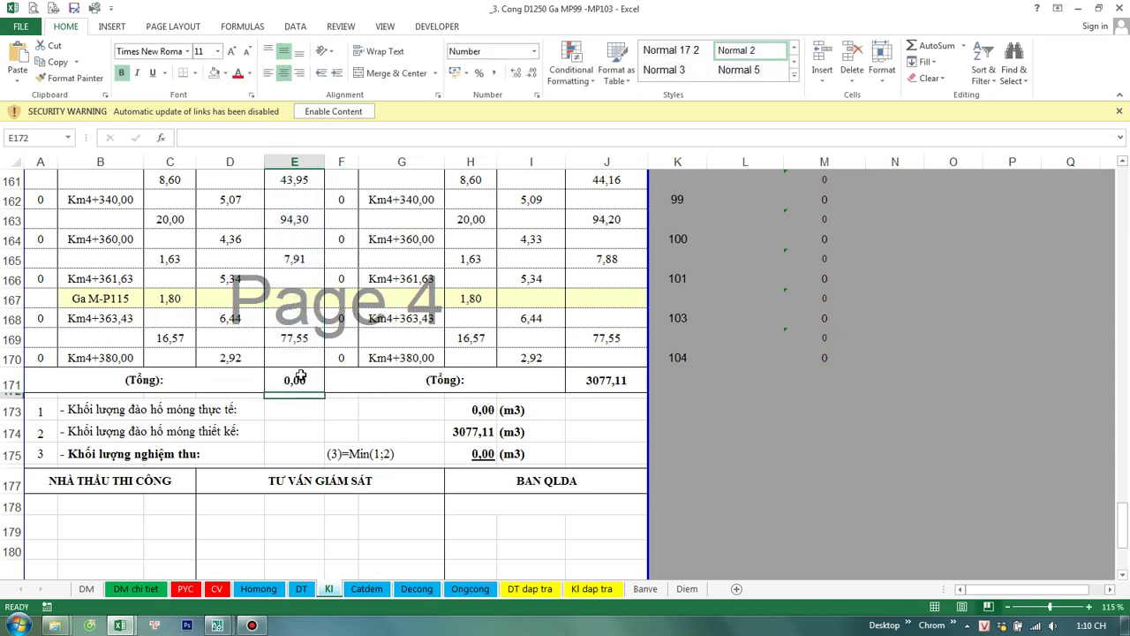
{"action": "double_click", "coordinate": [300, 376]}
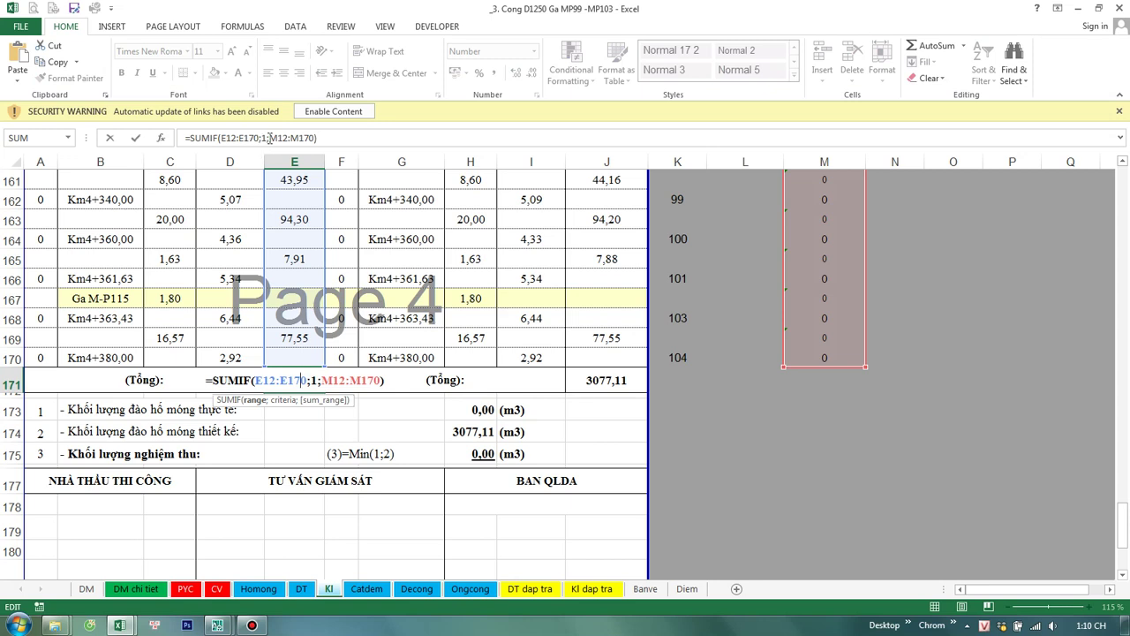
Step: Swap the arguments so E171 reads =SUMIF(M12:M170;1;E12:E170)
{"action": "left_click_drag", "start_coordinate": [269, 138], "coordinate": [314, 138]}
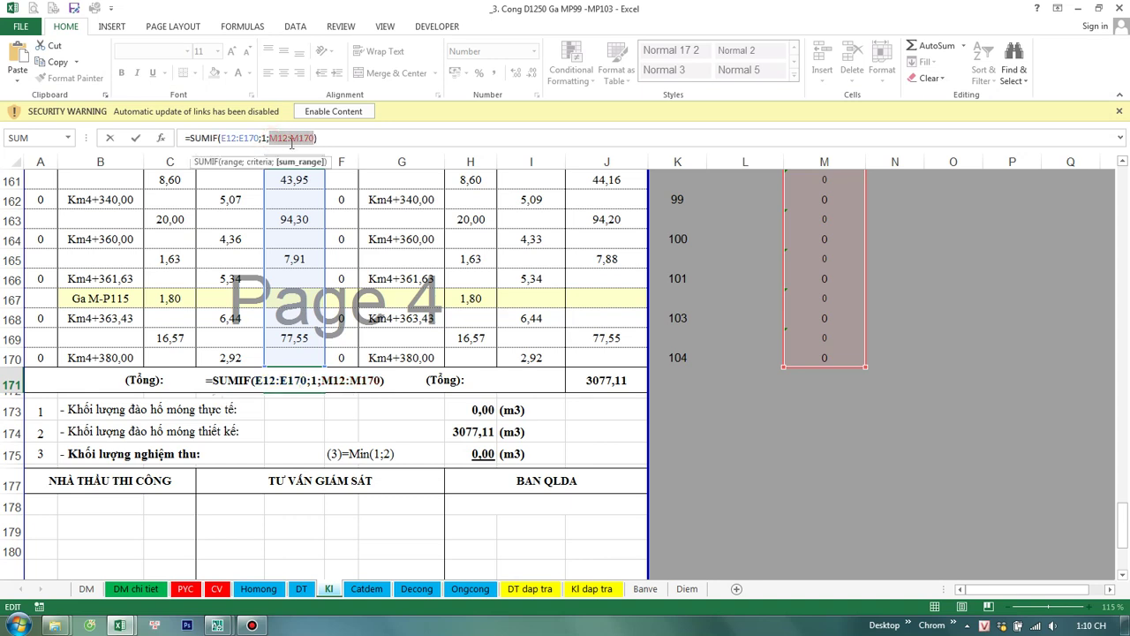
{"action": "key", "text": "BackSpace"}
{"action": "key", "text": "ctrl+v"}
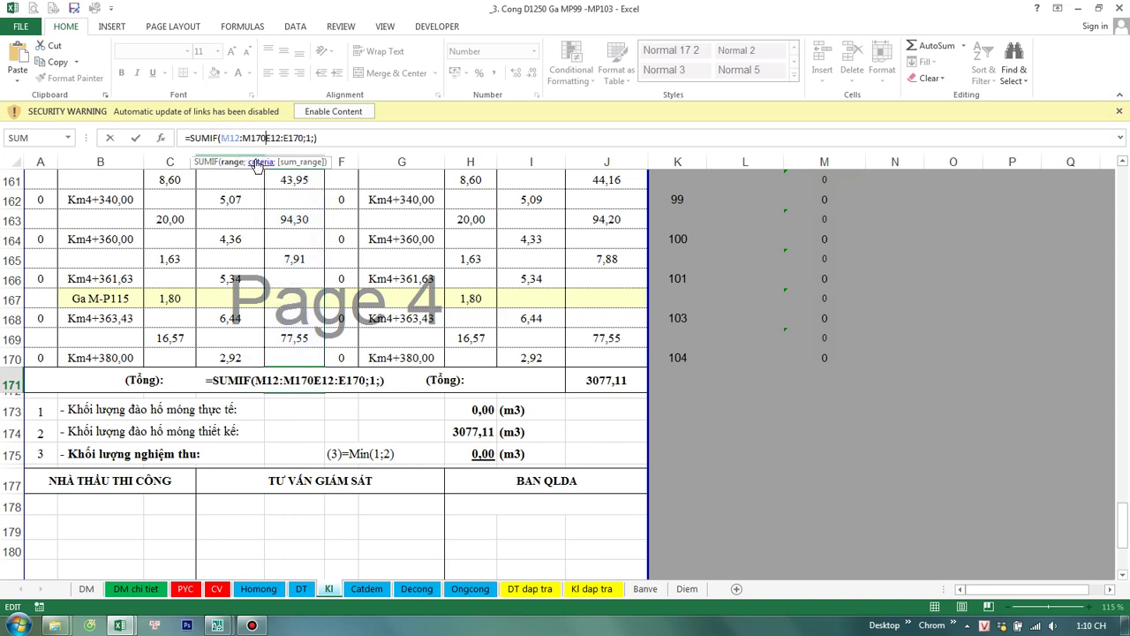
{"action": "left_click_drag", "start_coordinate": [298, 138], "coordinate": [265, 138]}
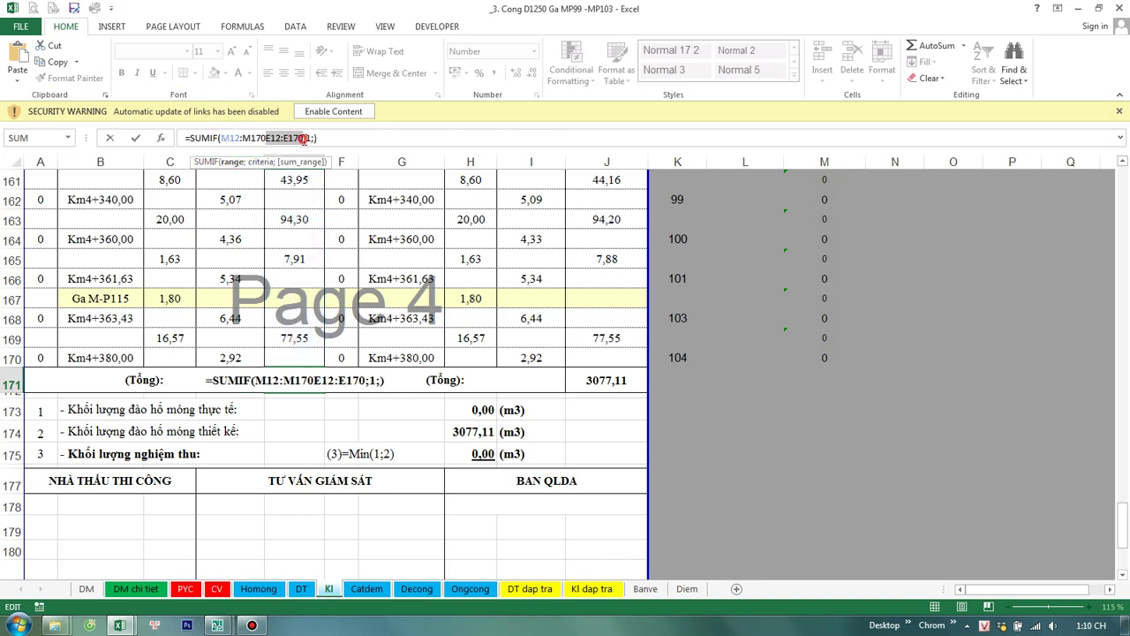
{"action": "key", "text": "BackSpace"}
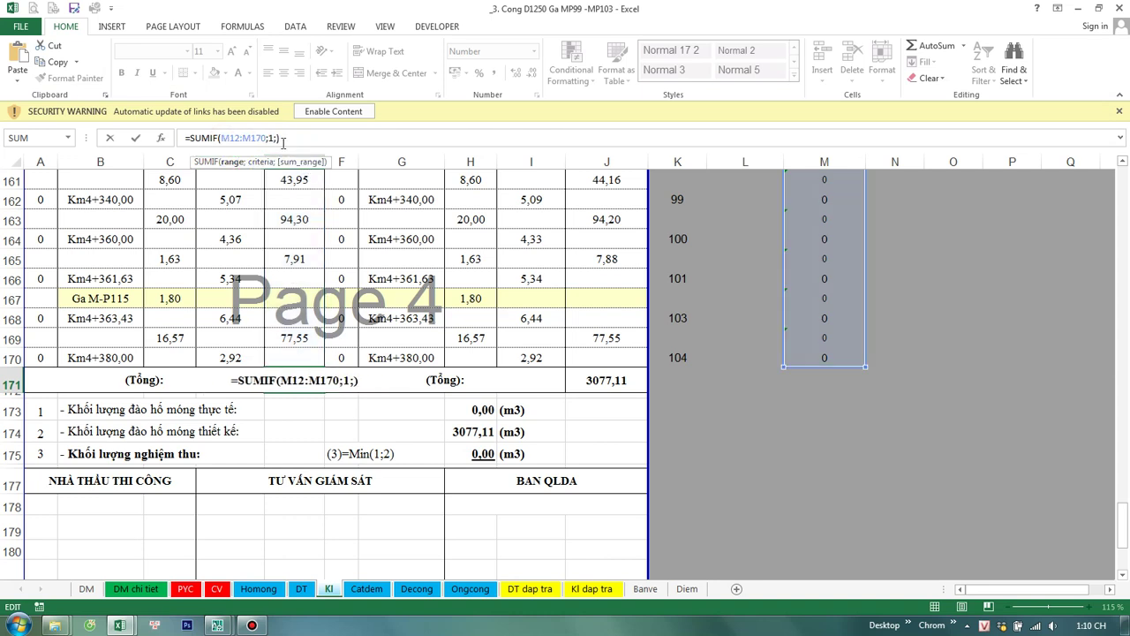
{"action": "left_click", "coordinate": [275, 138]}
{"action": "type", "text": "E12:E170"}
{"action": "key", "text": "Return"}
Step: Copy the E171 SUMIF total into J171
{"action": "left_click", "coordinate": [296, 377]}
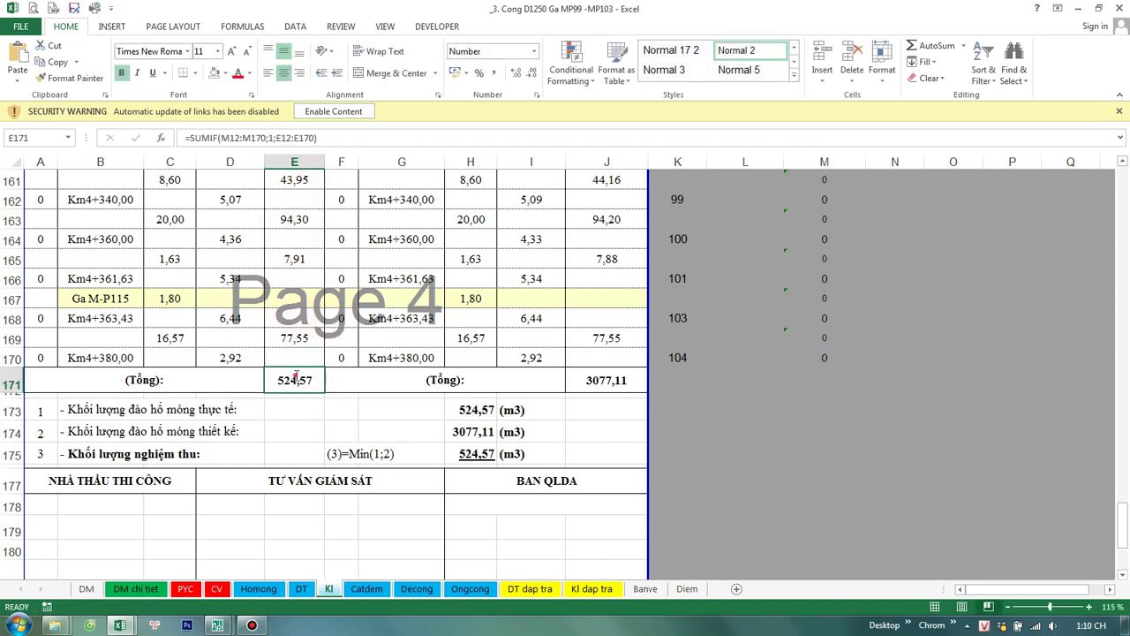
{"action": "double_click", "coordinate": [295, 378]}
{"action": "key", "text": "Escape"}
{"action": "key", "text": "ctrl+c"}
{"action": "left_click", "coordinate": [601, 387]}
{"action": "right_click", "coordinate": [601, 387]}
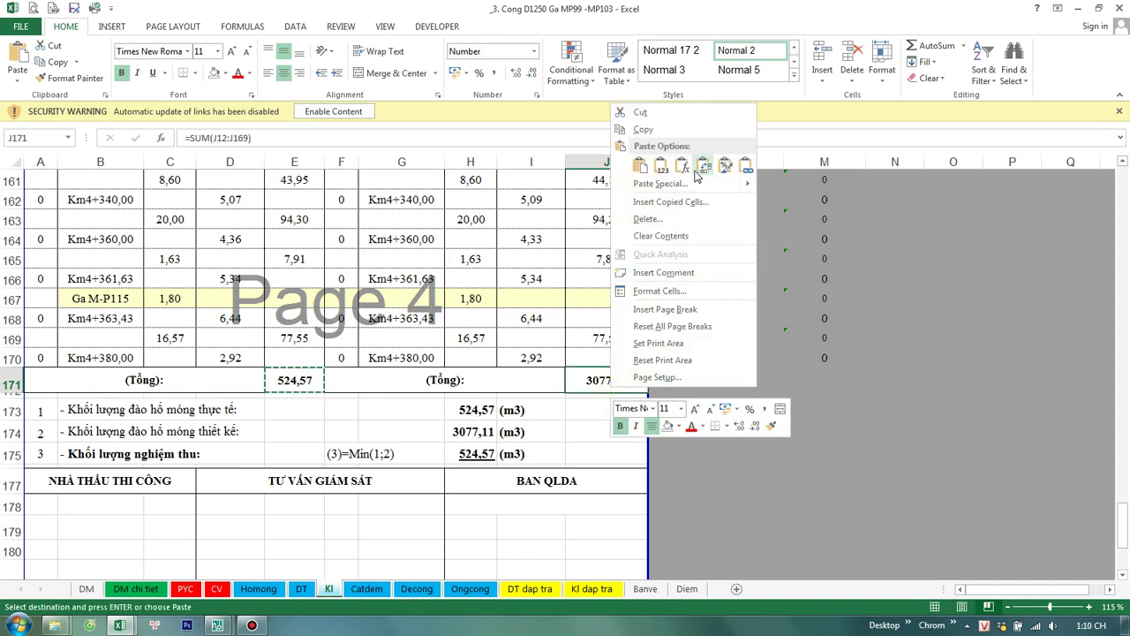
{"action": "left_click", "coordinate": [680, 163]}
{"action": "key", "text": "Escape"}
Step: Inspect the H173 and H174 rounding formulas and the E171 SUMIF formula
{"action": "double_click", "coordinate": [469, 410]}
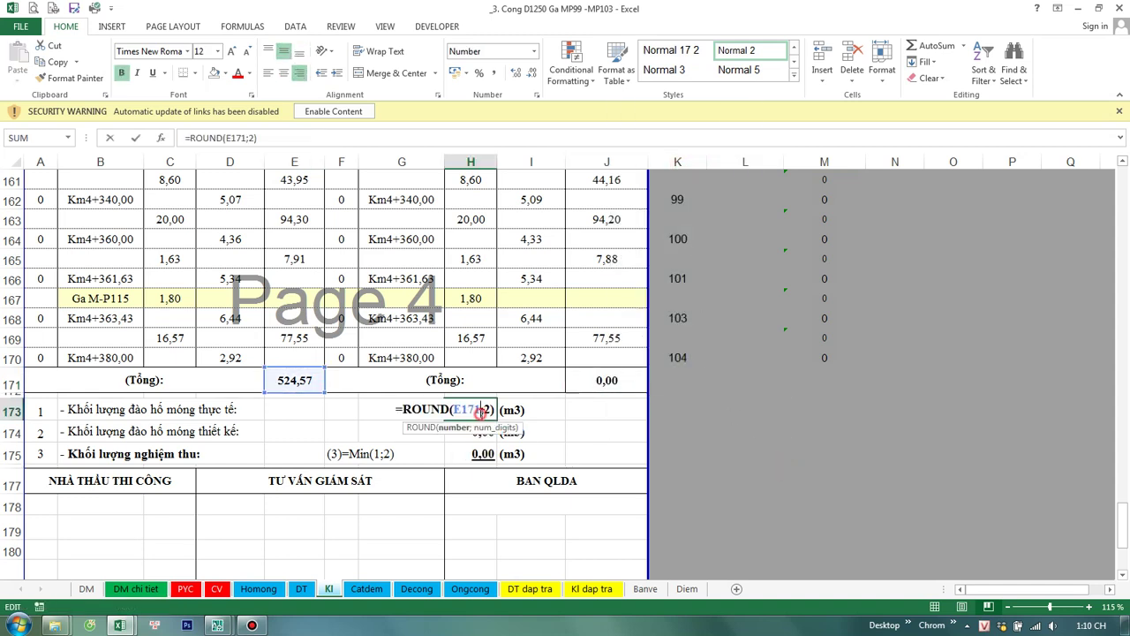
{"action": "key", "text": "Escape"}
{"action": "double_click", "coordinate": [478, 432]}
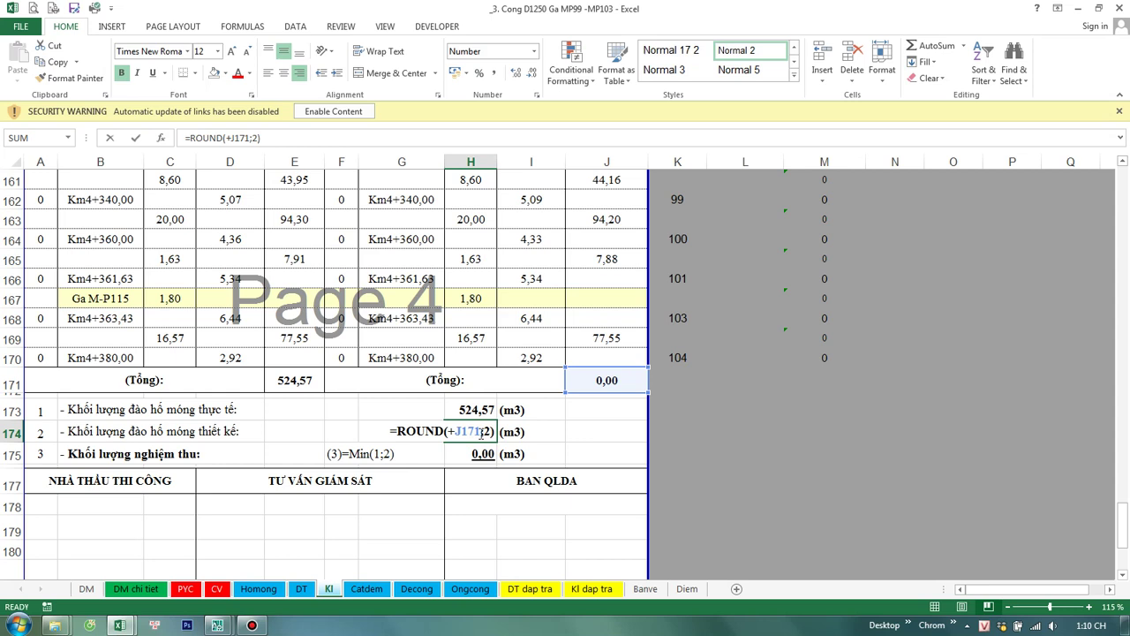
{"action": "key", "text": "Escape"}
{"action": "double_click", "coordinate": [309, 378]}
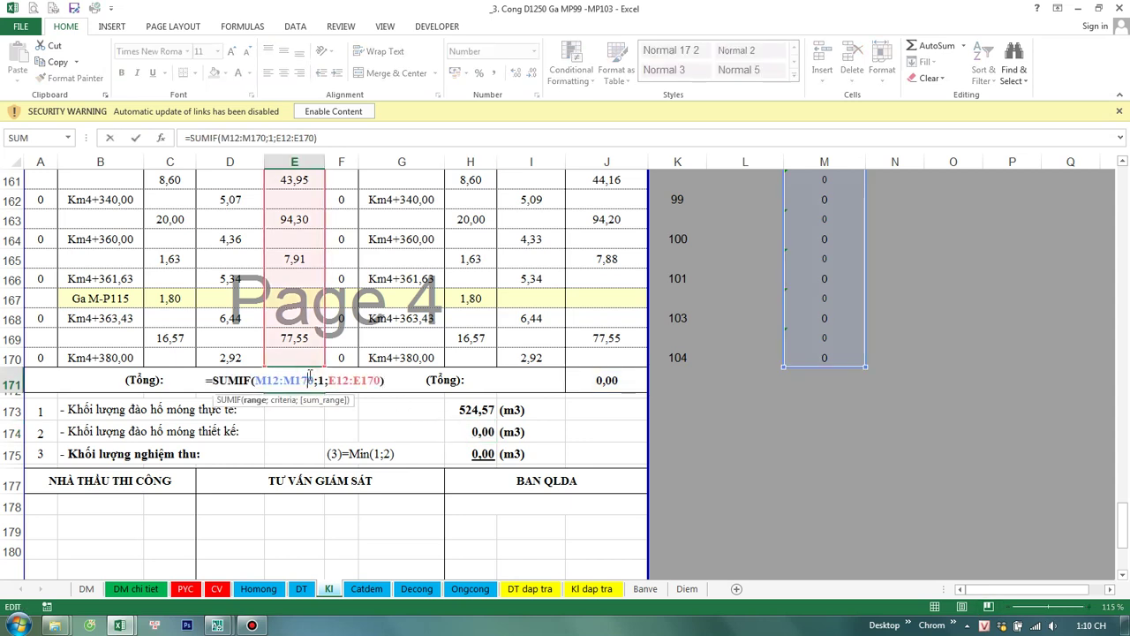
{"action": "key", "text": "Escape"}
{"action": "double_click", "coordinate": [304, 378]}
{"action": "key", "text": "Escape"}
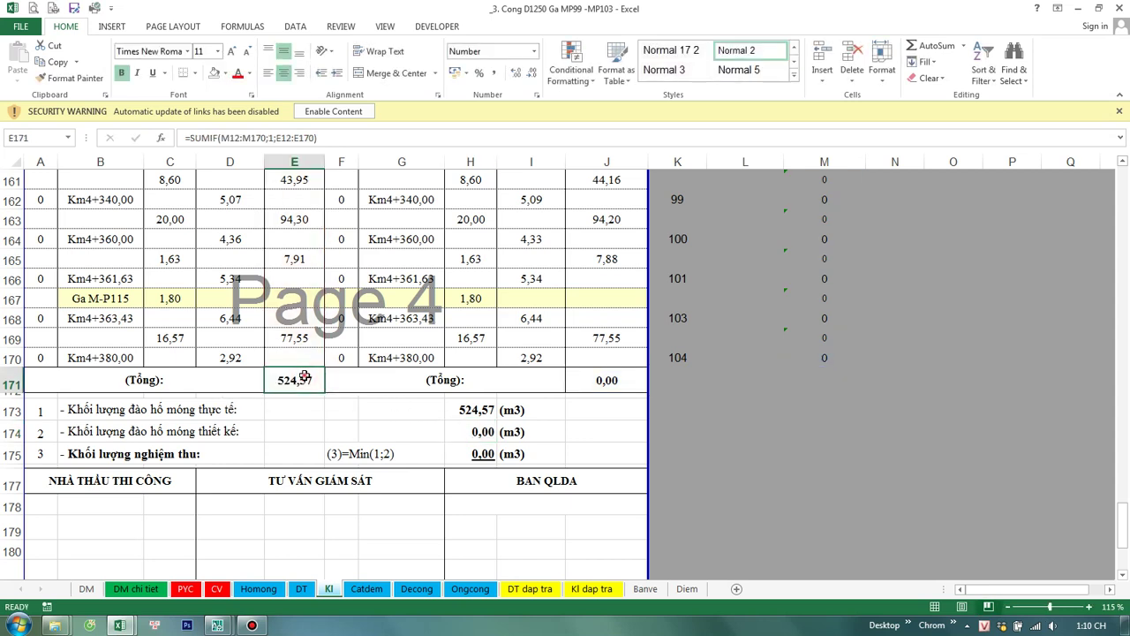
Step: Make the M12:M170 criteria range absolute in the E171 formula
{"action": "double_click", "coordinate": [305, 377]}
{"action": "left_click", "coordinate": [275, 380]}
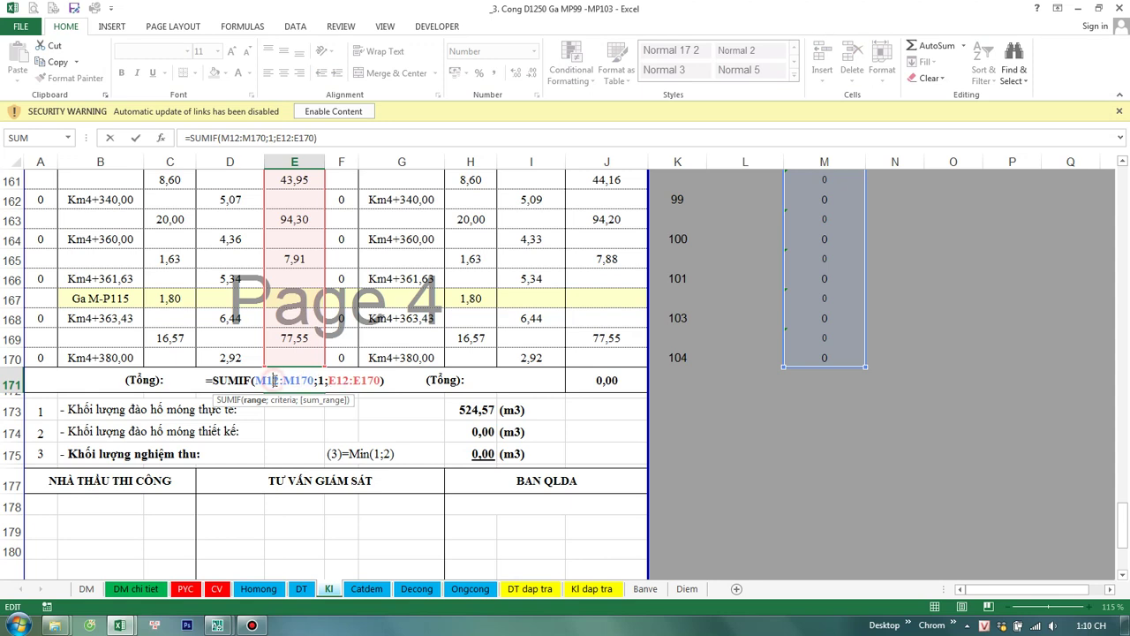
{"action": "key", "text": "F4"}
{"action": "left_click", "coordinate": [300, 380]}
{"action": "key", "text": "F4"}
{"action": "key", "text": "Return"}
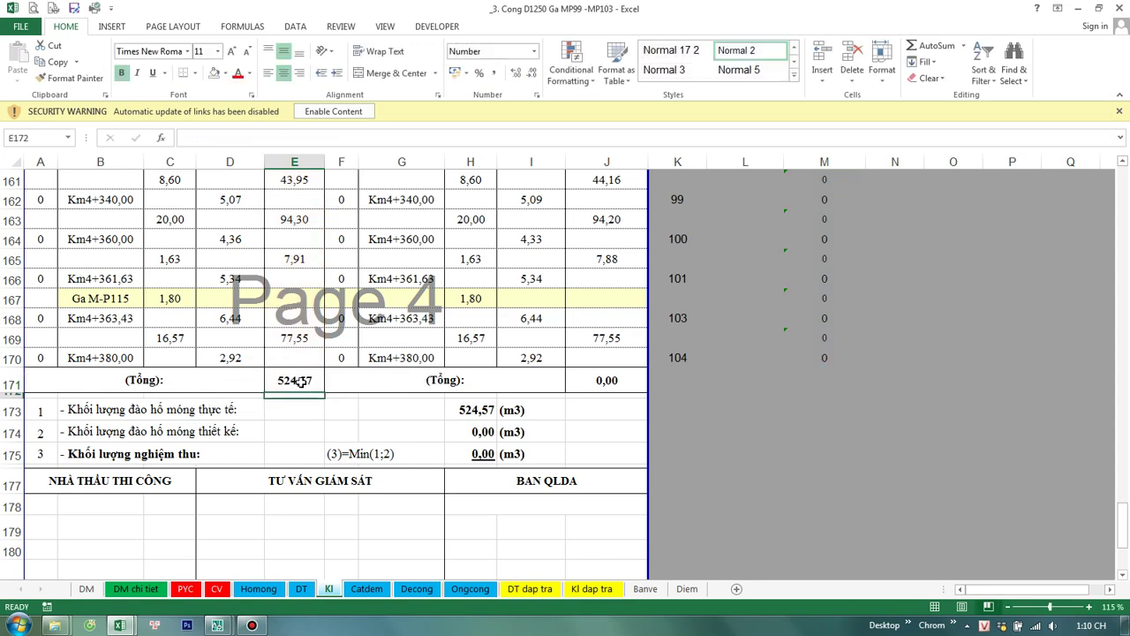
Step: Copy the corrected E171 formula into J171, giving 524,60
{"action": "left_click", "coordinate": [300, 380]}
{"action": "key", "text": "ctrl+c"}
{"action": "left_click", "coordinate": [606, 380]}
{"action": "right_click", "coordinate": [606, 382]}
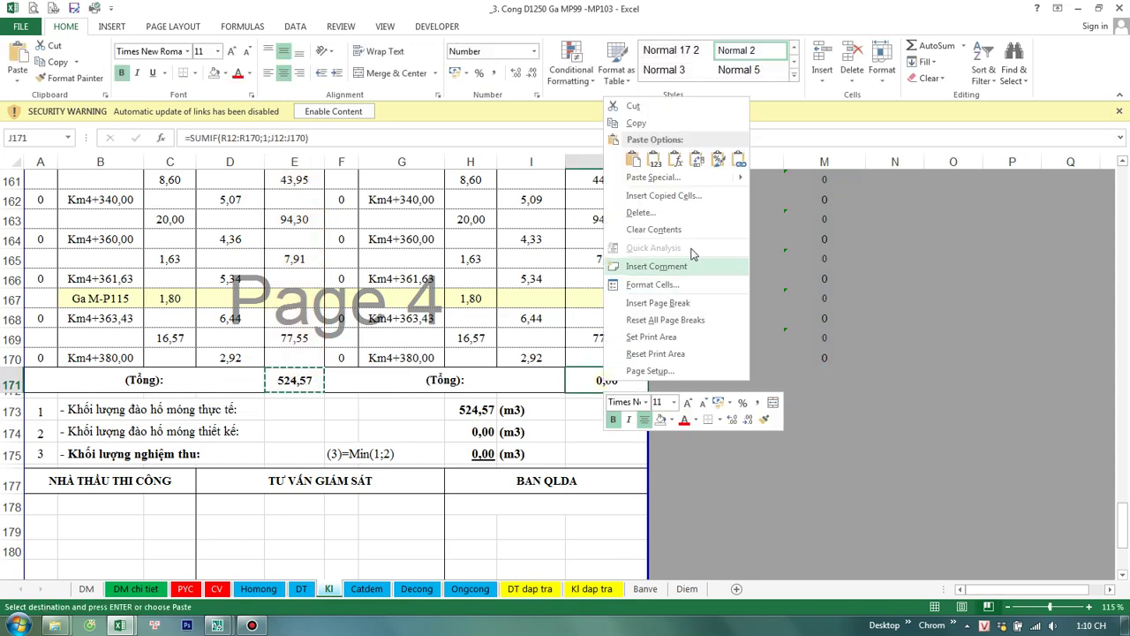
{"action": "left_click", "coordinate": [675, 159]}
Step: Check the accepted volume 524,57 in H175 and the H174 formula
{"action": "left_click", "coordinate": [747, 481]}
{"action": "left_click", "coordinate": [467, 446]}
{"action": "double_click", "coordinate": [471, 431]}
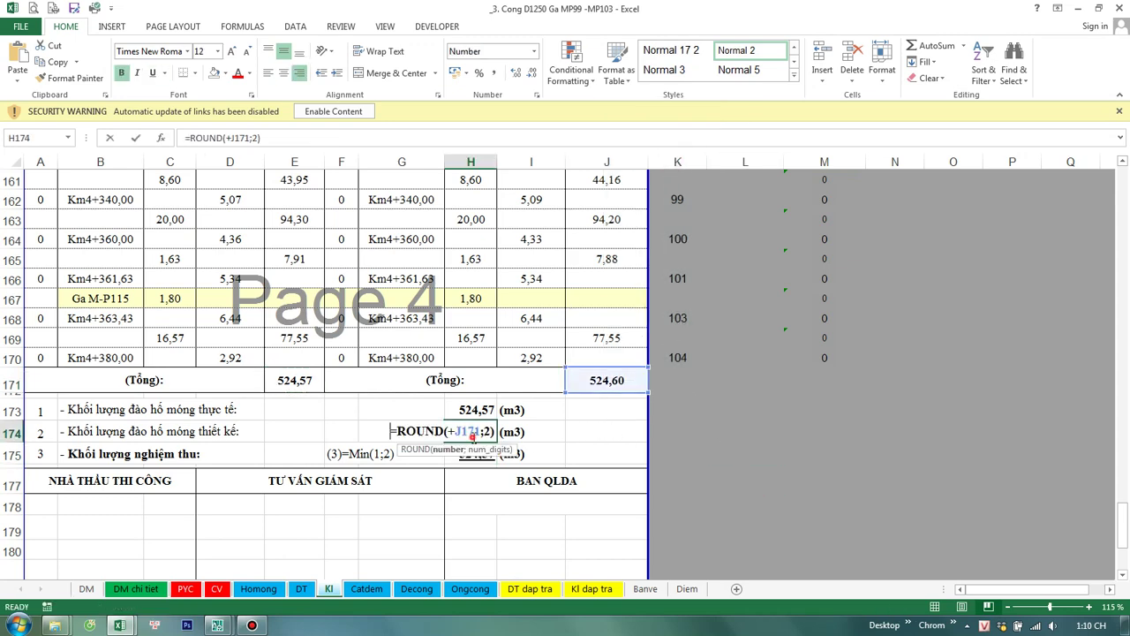
{"action": "key", "text": "Escape"}
{"action": "double_click", "coordinate": [606, 380]}
{"action": "left_click", "coordinate": [740, 424]}
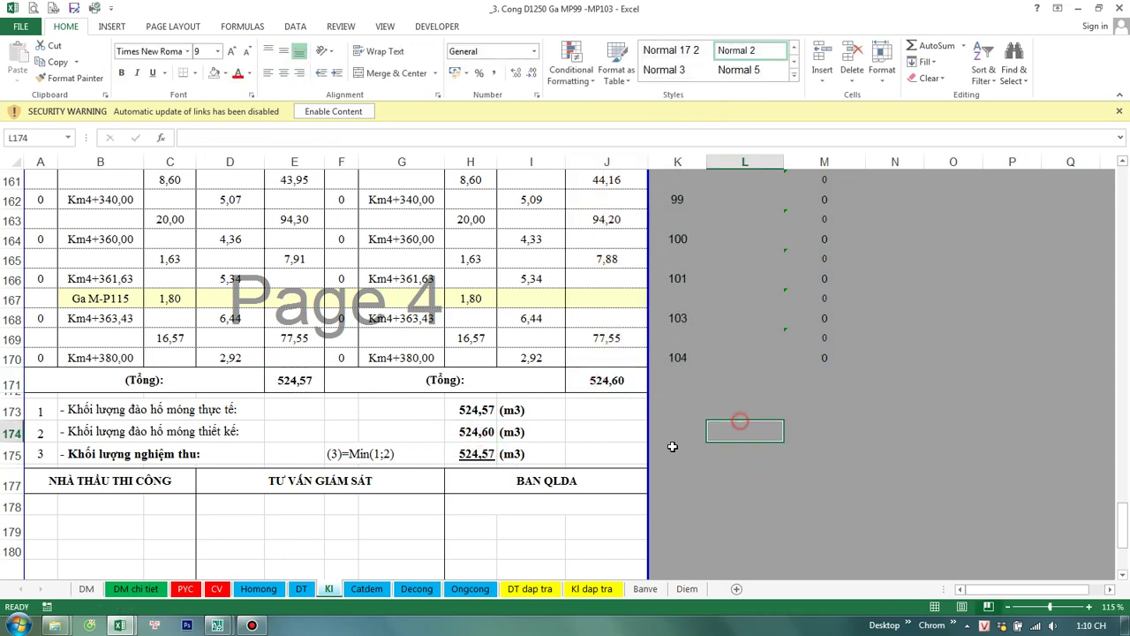
Step: Replace 'Khối lượng' with 'Kl' so the signature title reads 'Ks. Kl'
{"action": "left_click", "coordinate": [337, 454]}
{"action": "scroll", "coordinate": [335, 457], "scroll_direction": "down", "scroll_amount": 1}
{"action": "scroll", "coordinate": [336, 461], "scroll_direction": "down", "scroll_amount": 1}
{"action": "scroll", "coordinate": [336, 461], "scroll_direction": "down", "scroll_amount": 2}
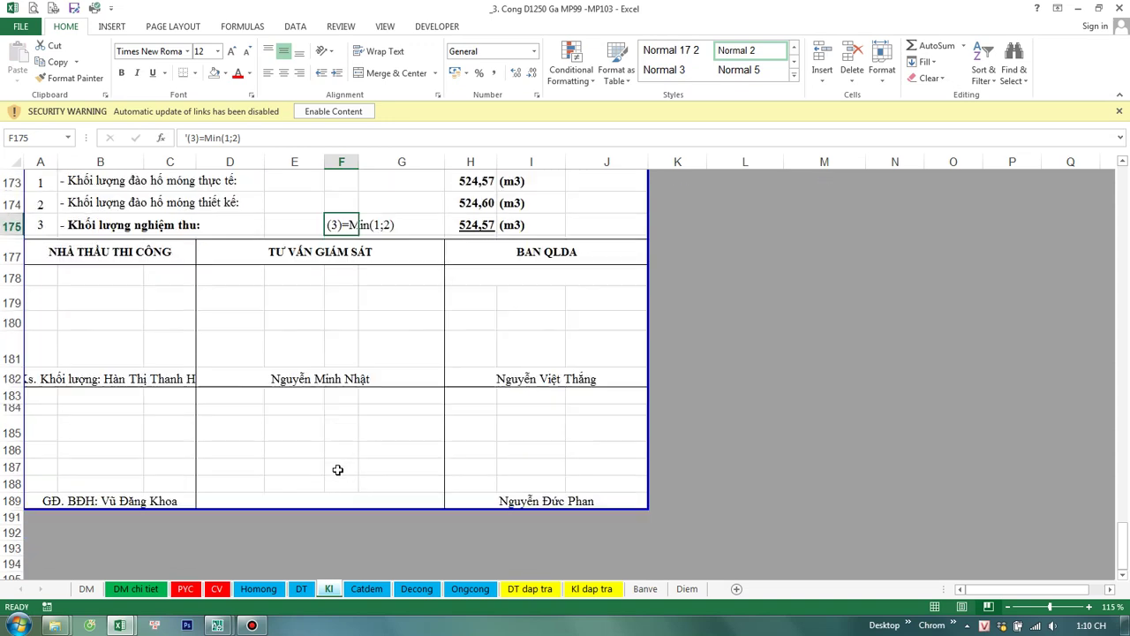
{"action": "scroll", "coordinate": [335, 466], "scroll_direction": "up", "scroll_amount": 1}
{"action": "double_click", "coordinate": [74, 430]}
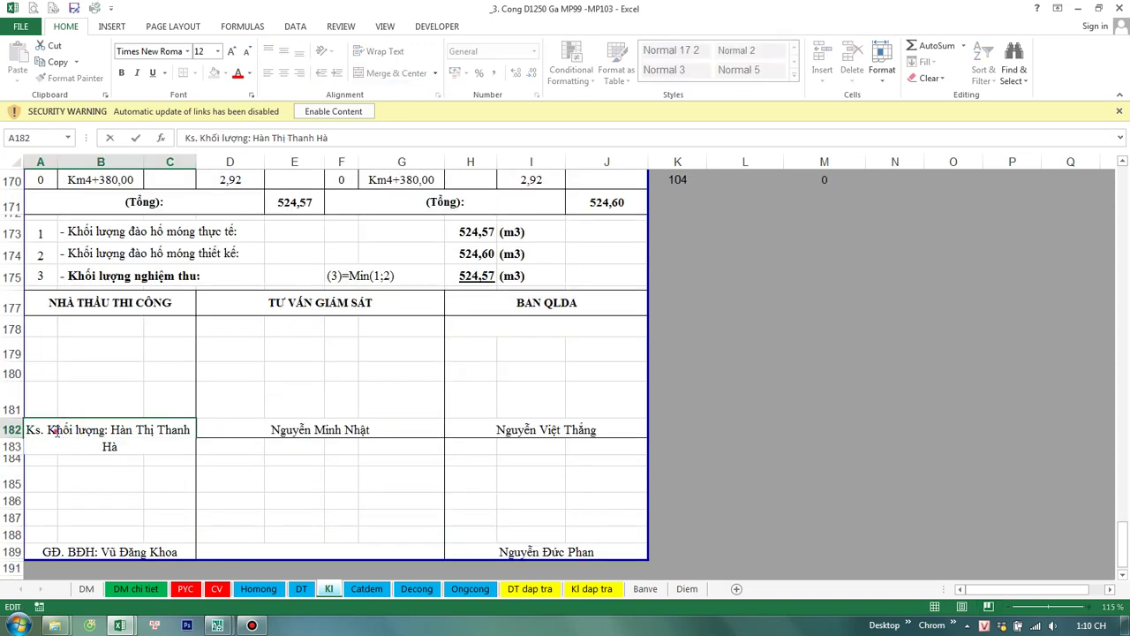
{"action": "left_click_drag", "start_coordinate": [55, 430], "coordinate": [109, 430]}
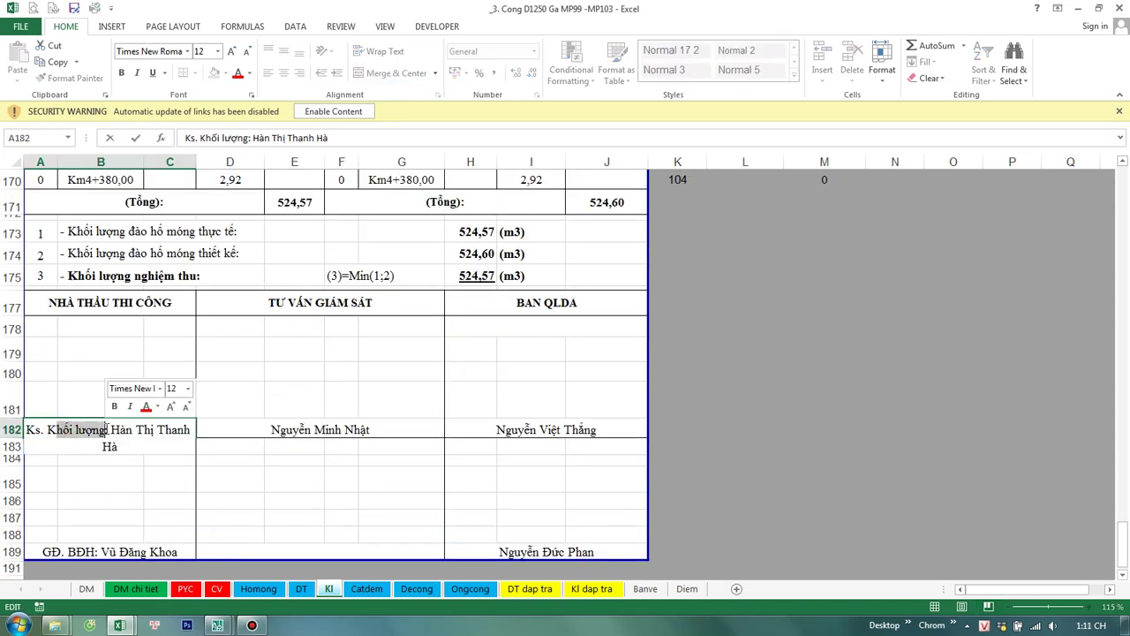
{"action": "type", "text": "Kl"}
{"action": "key", "text": "Return"}
{"action": "left_click", "coordinate": [900, 412]}
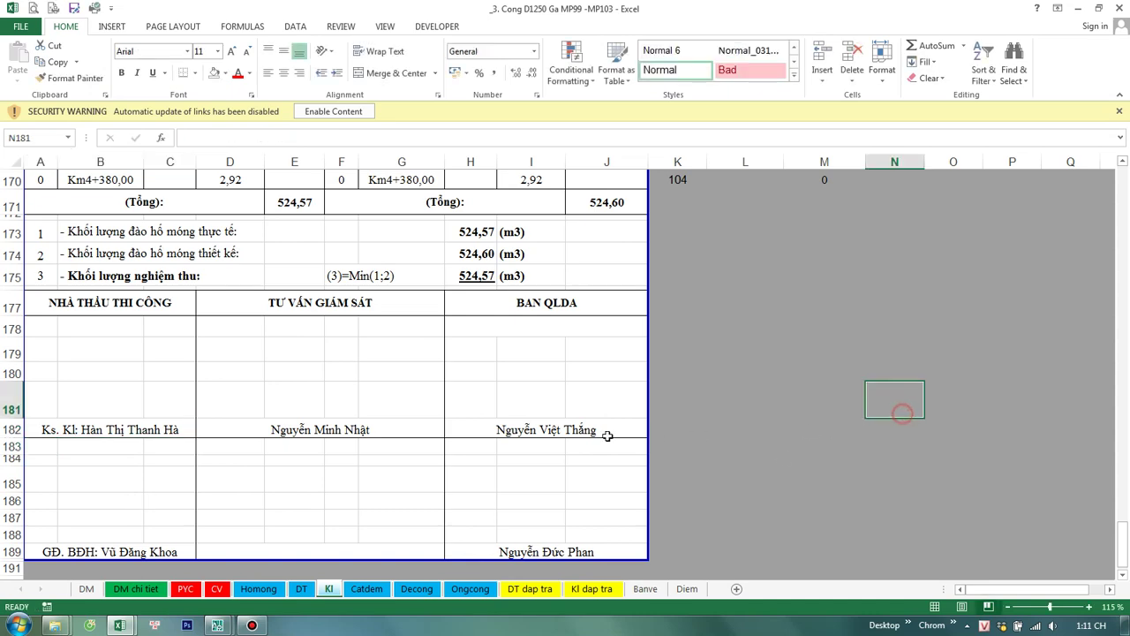
Step: Check the project board signature, the E171 SUMIF, and column G station references mirroring column B
{"action": "left_click", "coordinate": [504, 425]}
{"action": "scroll", "coordinate": [590, 457], "scroll_direction": "down", "scroll_amount": 2}
{"action": "scroll", "coordinate": [590, 457], "scroll_direction": "up", "scroll_amount": 2}
{"action": "scroll", "coordinate": [361, 542], "scroll_direction": "up", "scroll_amount": 1}
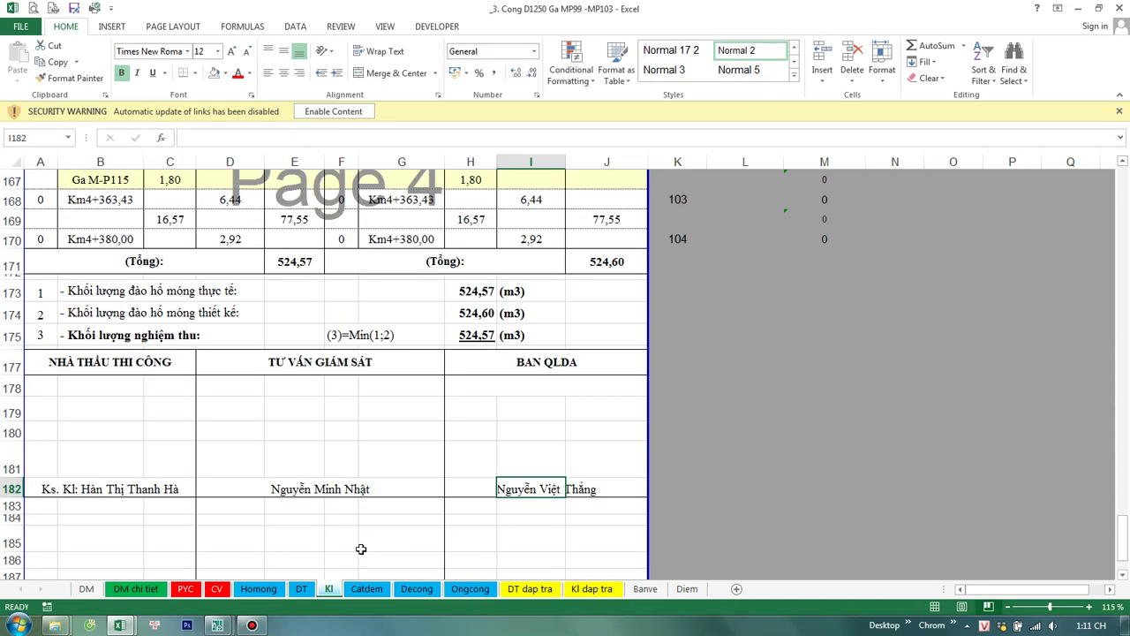
{"action": "scroll", "coordinate": [355, 413], "scroll_direction": "up", "scroll_amount": 1}
{"action": "left_click", "coordinate": [294, 323]}
{"action": "scroll", "coordinate": [397, 362], "scroll_direction": "up", "scroll_amount": 2}
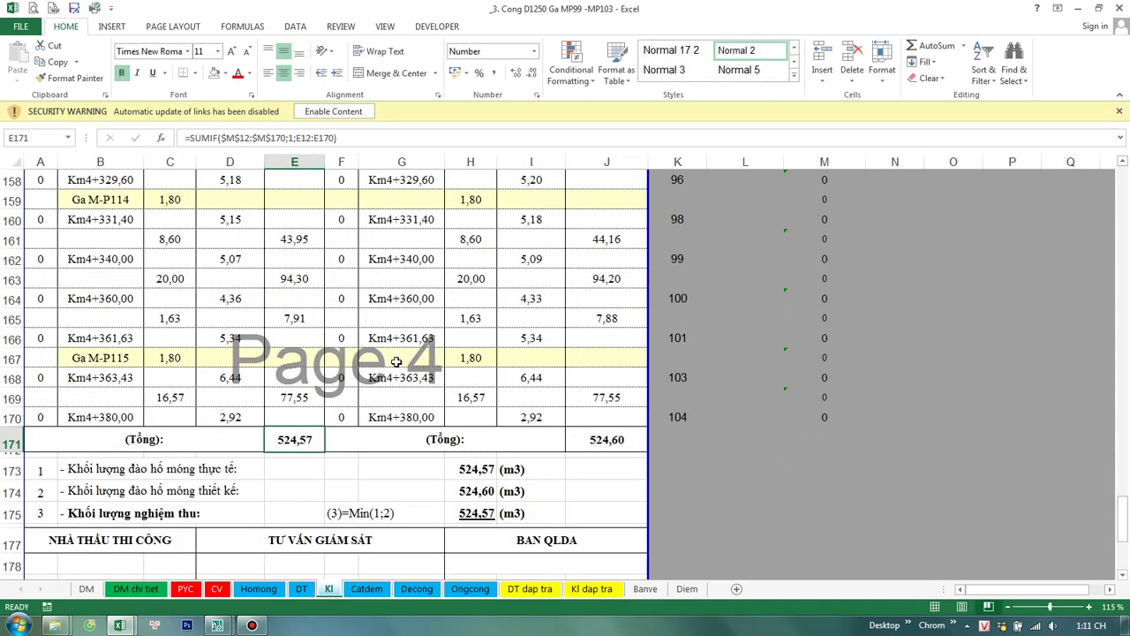
{"action": "left_click", "coordinate": [385, 416]}
{"action": "left_click", "coordinate": [376, 377]}
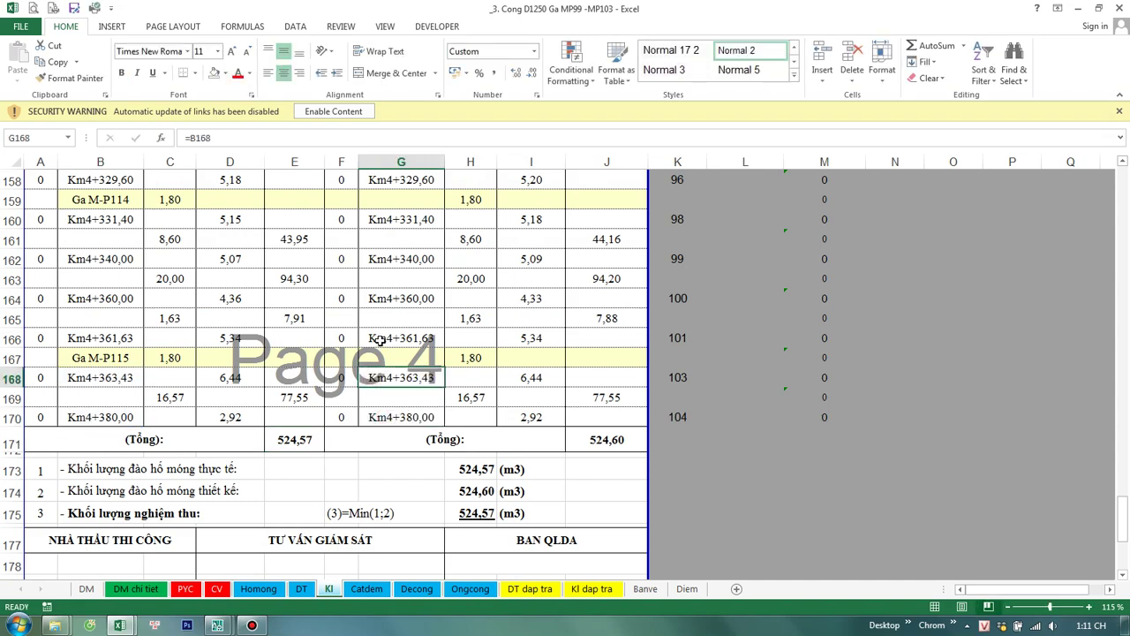
{"action": "left_click", "coordinate": [378, 340]}
{"action": "left_click", "coordinate": [375, 300]}
{"action": "middle_click", "coordinate": [374, 502]}
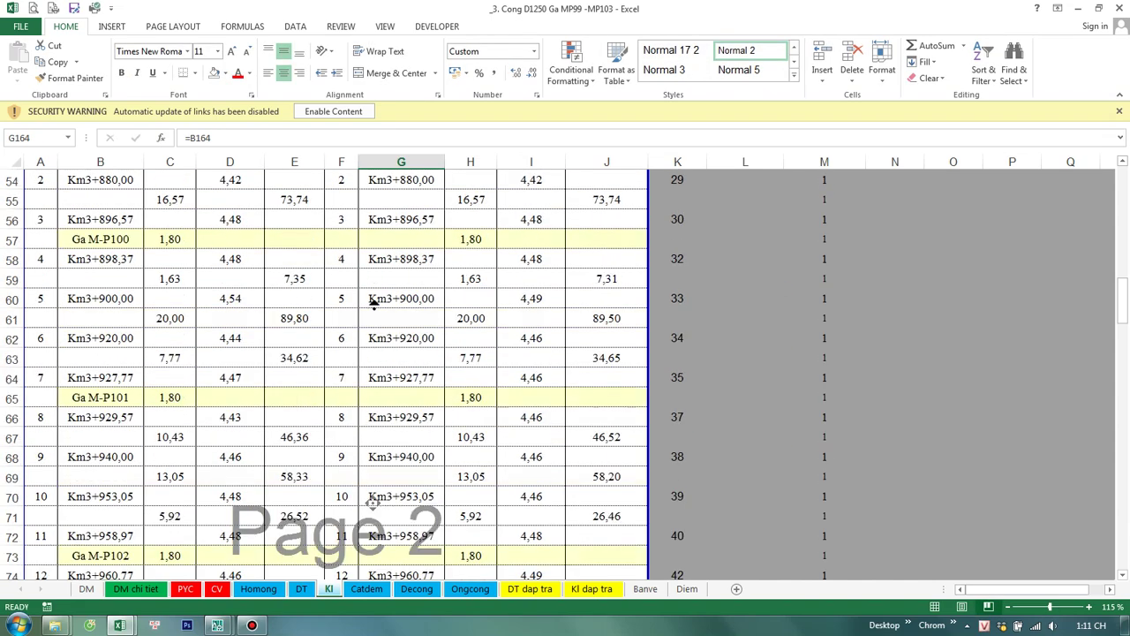
Step: Go to the Homong sheet and bring its top rows into view
{"action": "left_click", "coordinate": [258, 588]}
{"action": "middle_click", "coordinate": [216, 483]}
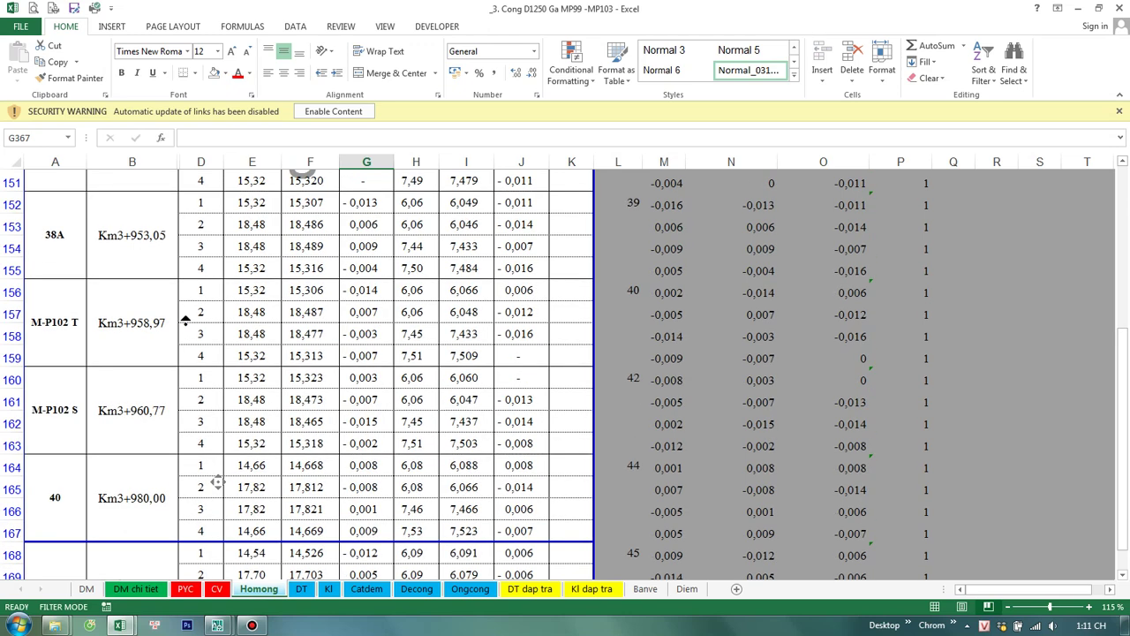
{"action": "middle_click", "coordinate": [186, 321]}
{"action": "scroll", "coordinate": [155, 374], "scroll_direction": "down", "scroll_amount": 1}
Step: Check the Homong benchmark DC21 and the object description cell without changing them
{"action": "left_click", "coordinate": [99, 373]}
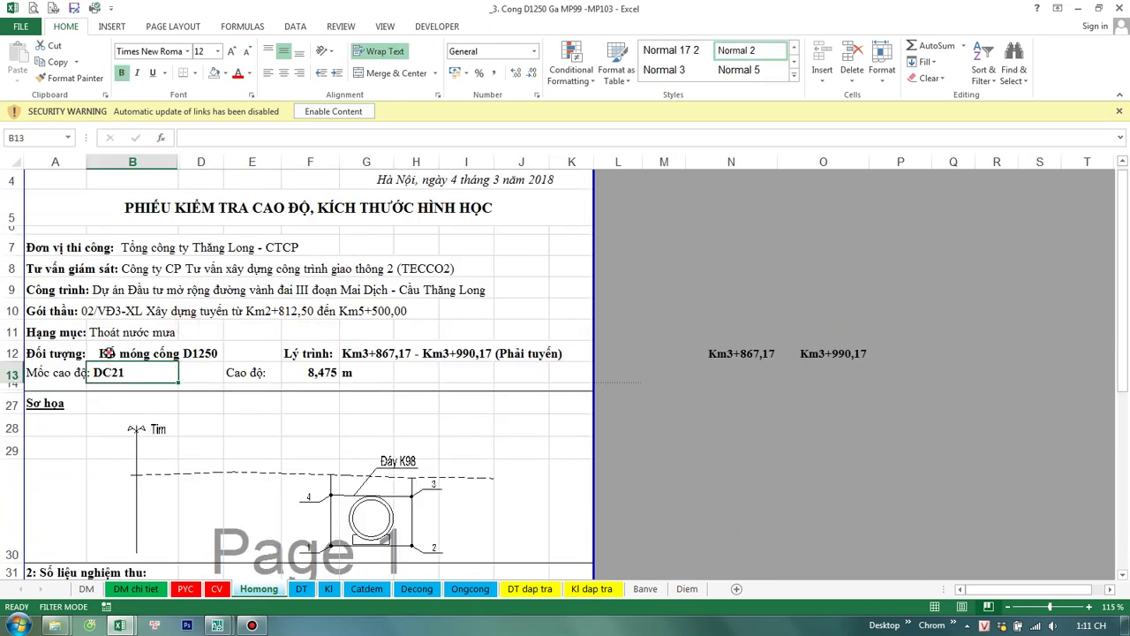
{"action": "left_click", "coordinate": [108, 353]}
{"action": "double_click", "coordinate": [110, 353]}
{"action": "key", "text": "Escape"}
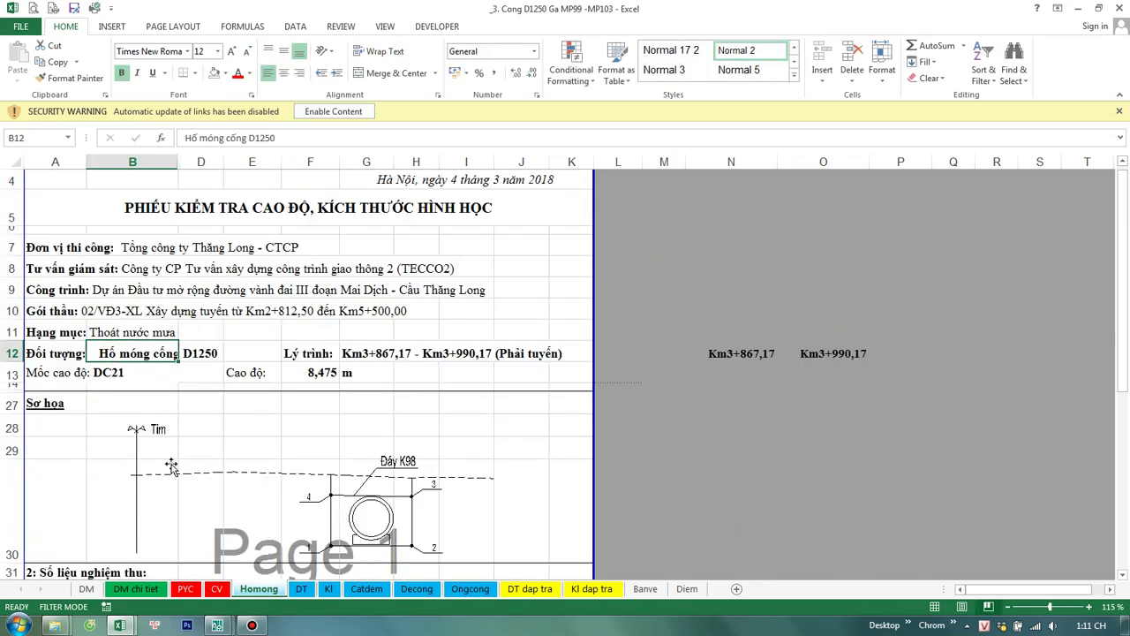
Step: Review the DM sheet's section title 'BTCT D1250 từ Ga M-P99 đến ga M-P103', then the Catdem sheet
{"action": "left_click", "coordinate": [89, 589]}
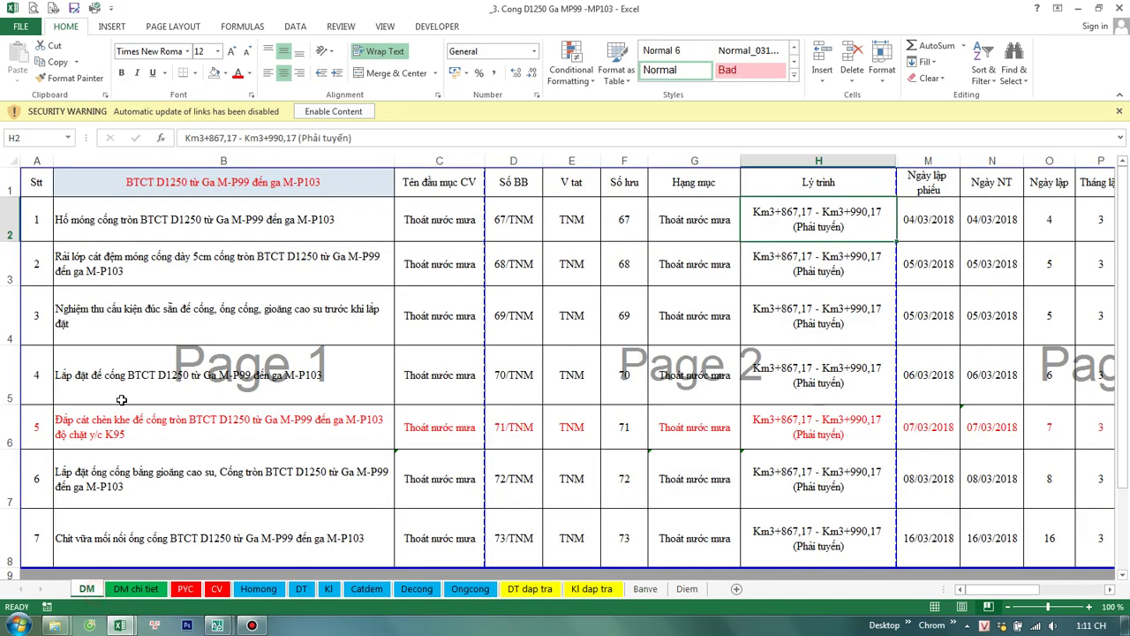
{"action": "left_click", "coordinate": [196, 188]}
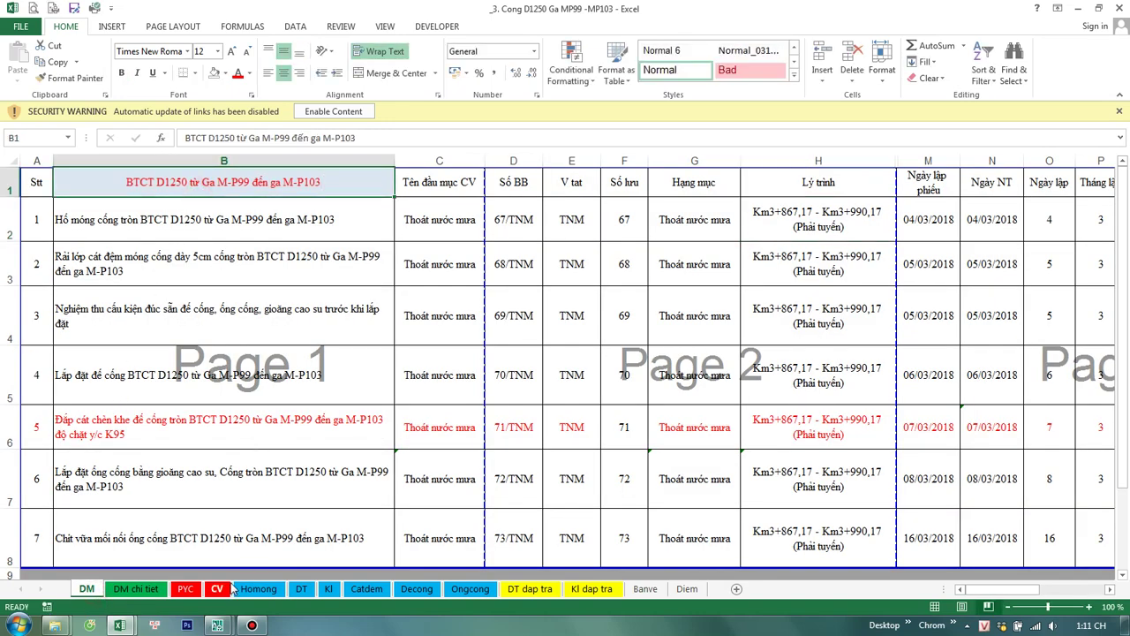
{"action": "left_click", "coordinate": [364, 589]}
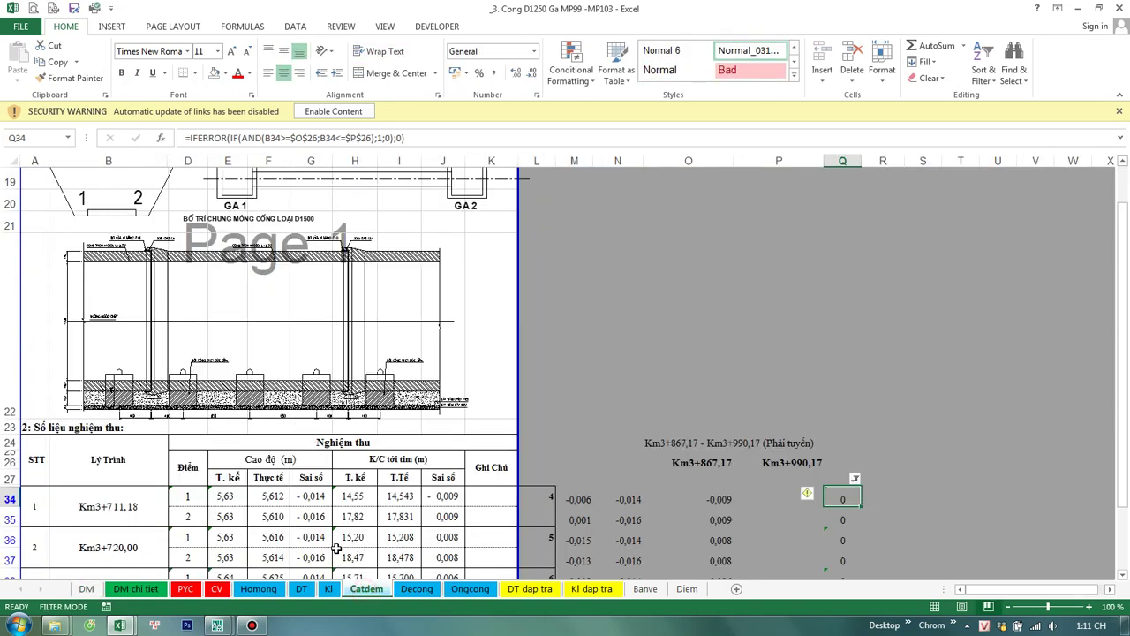
Step: Scroll through the Kl and Catdem sheets, ending at the top of Kl
{"action": "left_click", "coordinate": [329, 589]}
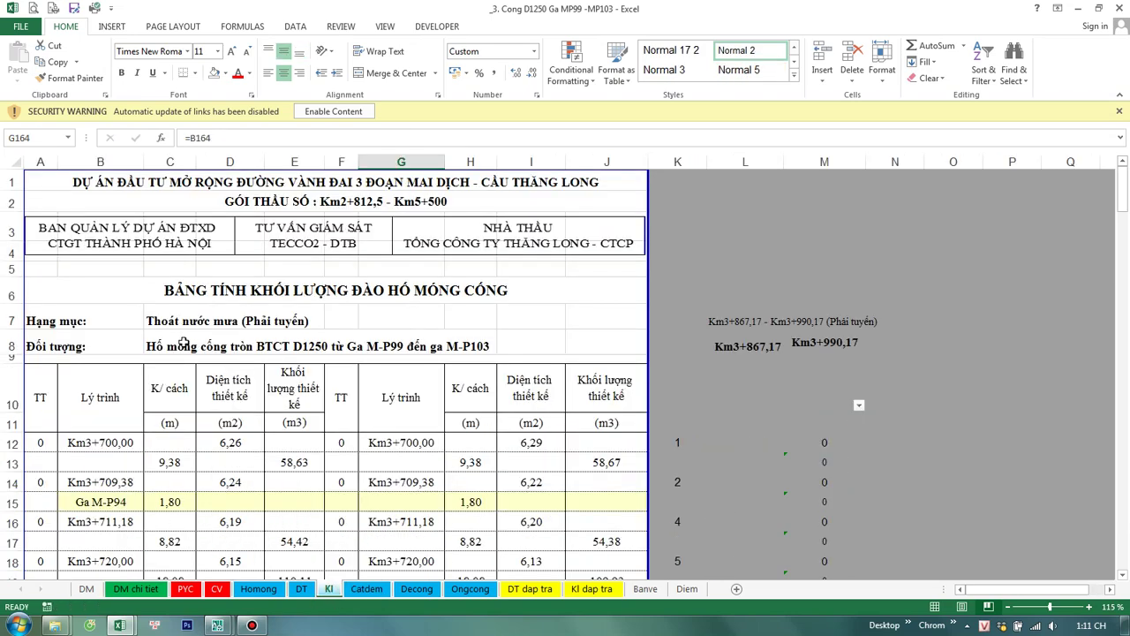
{"action": "left_click", "coordinate": [183, 345]}
{"action": "scroll", "coordinate": [183, 344], "scroll_direction": "down", "scroll_amount": 1}
{"action": "scroll", "coordinate": [382, 496], "scroll_direction": "down", "scroll_amount": 3}
{"action": "scroll", "coordinate": [411, 496], "scroll_direction": "down", "scroll_amount": 5}
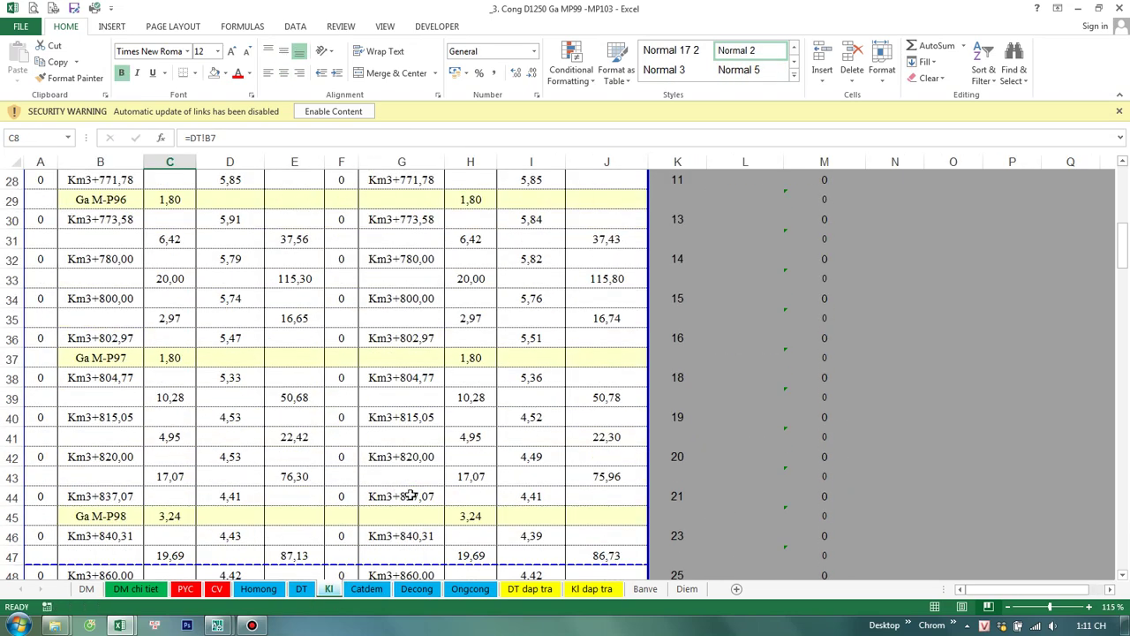
{"action": "scroll", "coordinate": [410, 496], "scroll_direction": "down", "scroll_amount": 5}
{"action": "scroll", "coordinate": [406, 504], "scroll_direction": "down", "scroll_amount": 7}
{"action": "scroll", "coordinate": [396, 517], "scroll_direction": "down", "scroll_amount": 4}
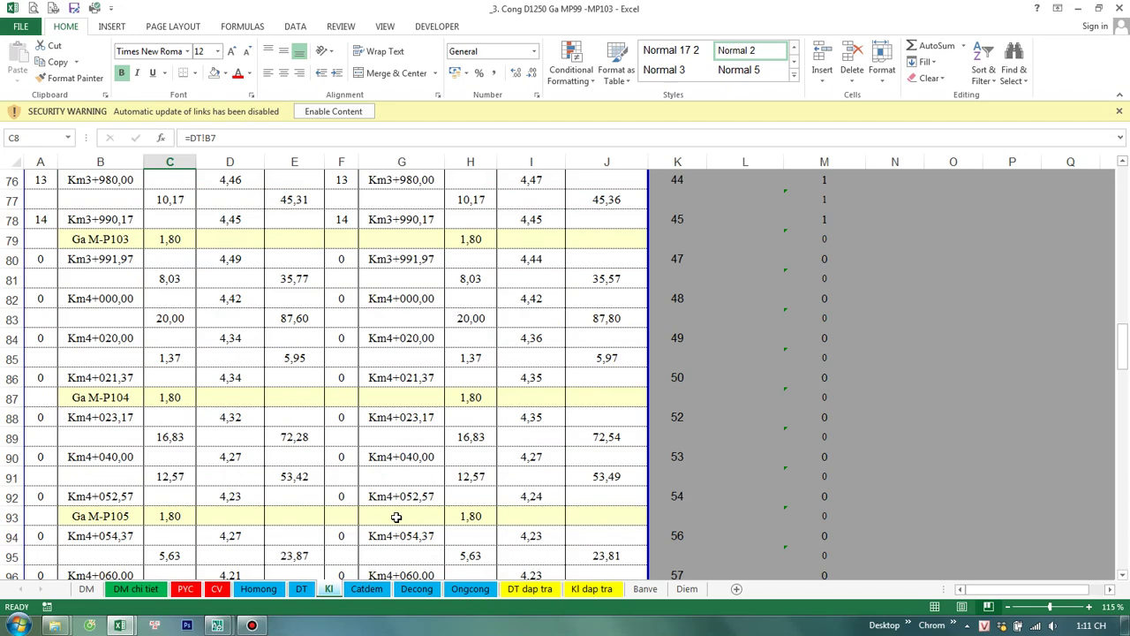
{"action": "left_click", "coordinate": [366, 589]}
{"action": "scroll", "coordinate": [620, 459], "scroll_direction": "up", "scroll_amount": 3}
{"action": "scroll", "coordinate": [621, 459], "scroll_direction": "up", "scroll_amount": 8}
{"action": "scroll", "coordinate": [620, 460], "scroll_direction": "down", "scroll_amount": 5}
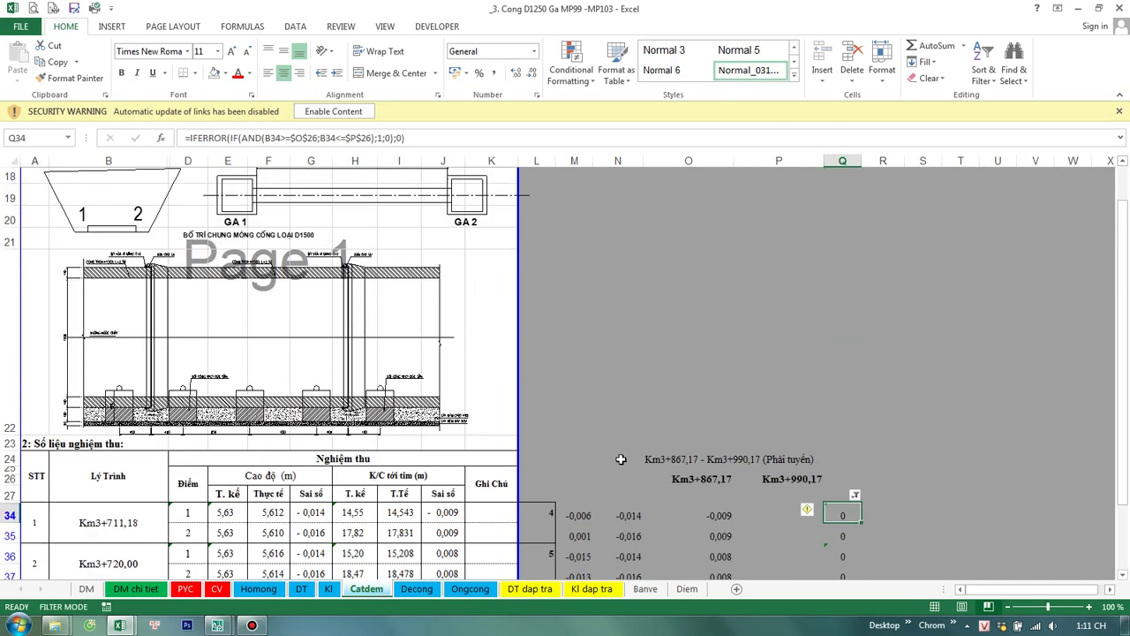
{"action": "left_click", "coordinate": [329, 589]}
{"action": "scroll", "coordinate": [365, 434], "scroll_direction": "up", "scroll_amount": 20}
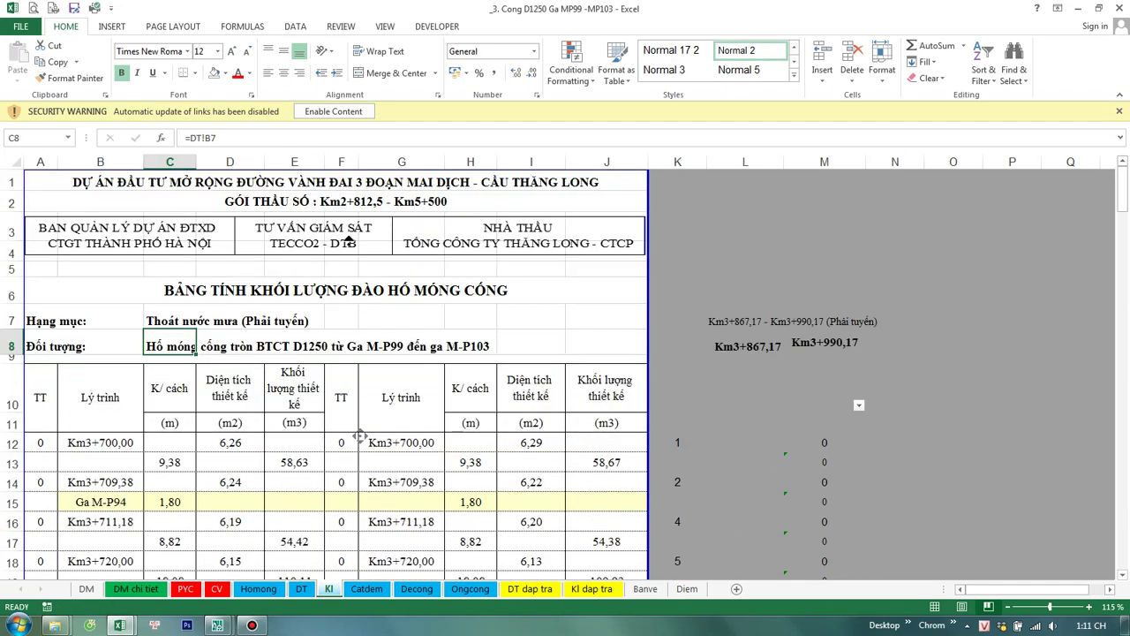
Step: Filter Kl column M to show only rows flagged 1, unticking 0
{"action": "left_click", "coordinate": [860, 407]}
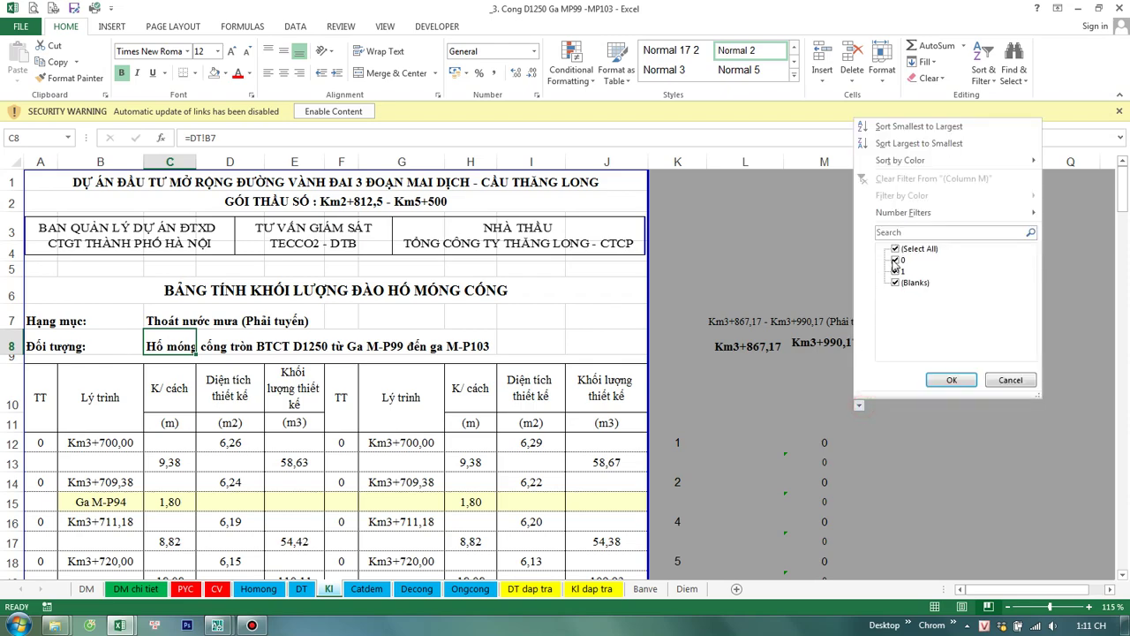
{"action": "left_click", "coordinate": [896, 259]}
{"action": "left_click", "coordinate": [951, 380]}
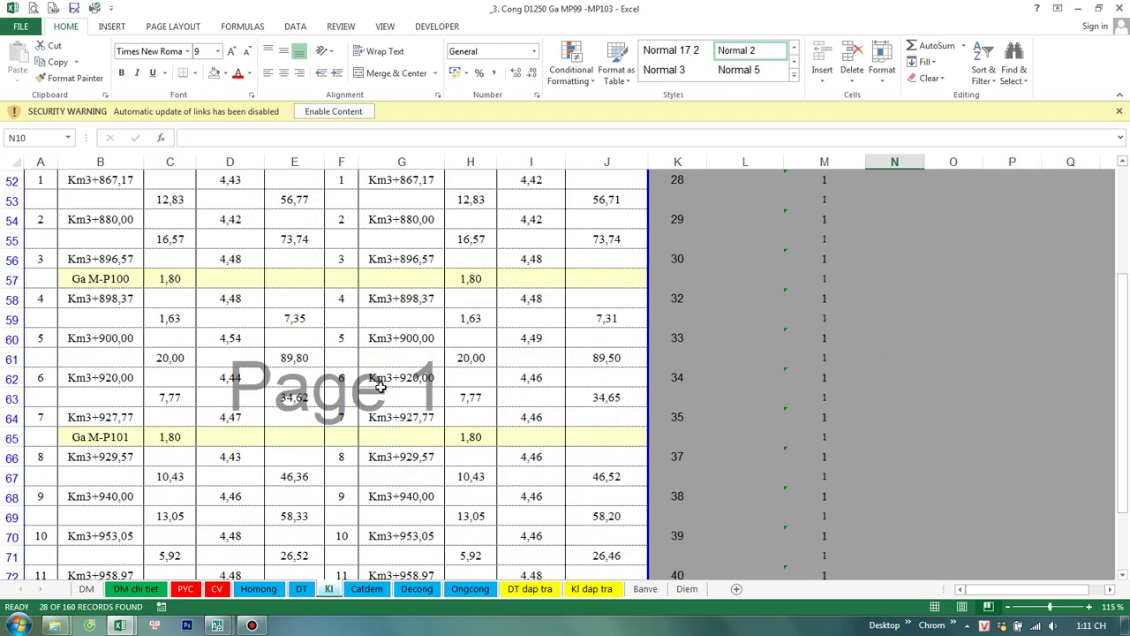
{"action": "scroll", "coordinate": [380, 387], "scroll_direction": "up", "scroll_amount": 3}
{"action": "scroll", "coordinate": [353, 388], "scroll_direction": "down", "scroll_amount": 7}
{"action": "scroll", "coordinate": [335, 441], "scroll_direction": "down", "scroll_amount": 3}
{"action": "scroll", "coordinate": [166, 408], "scroll_direction": "up", "scroll_amount": 2}
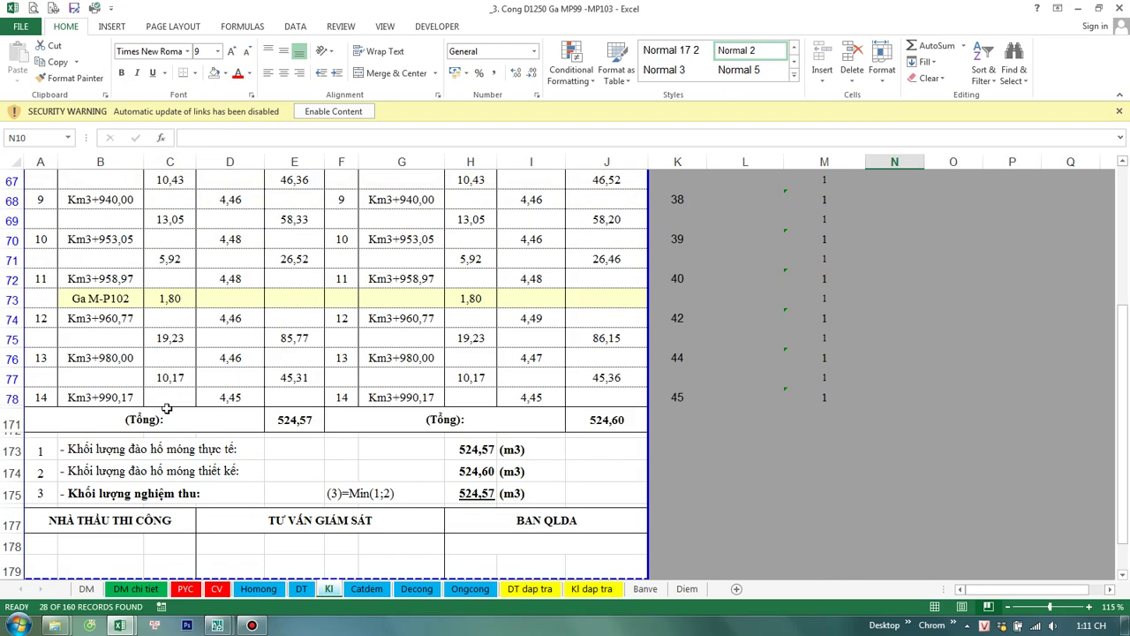
{"action": "left_click", "coordinate": [301, 366]}
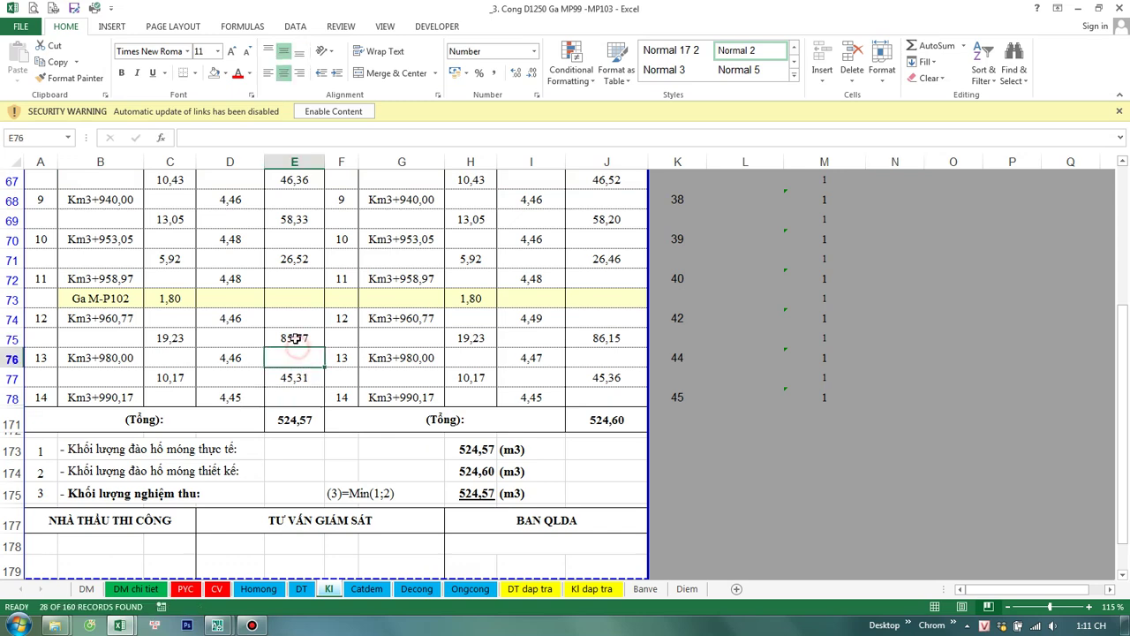
Step: Filter Catdem column Q to 1, leaving the Km3+867,17–Km3+990,17 stations (34 of 164)
{"action": "left_click", "coordinate": [367, 588]}
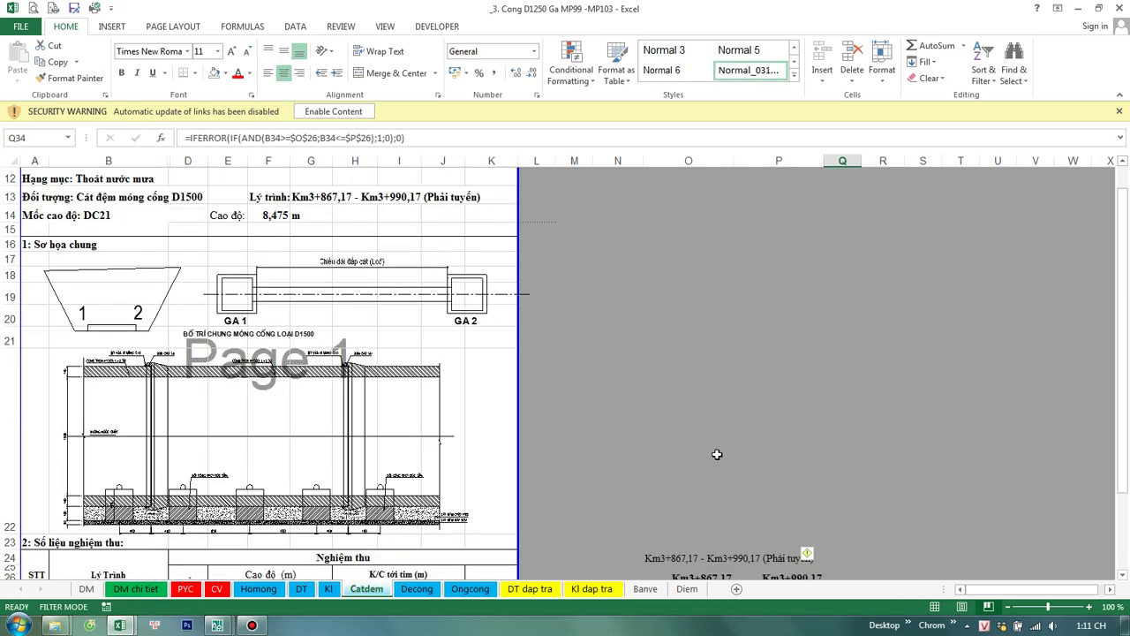
{"action": "left_click", "coordinate": [857, 433]}
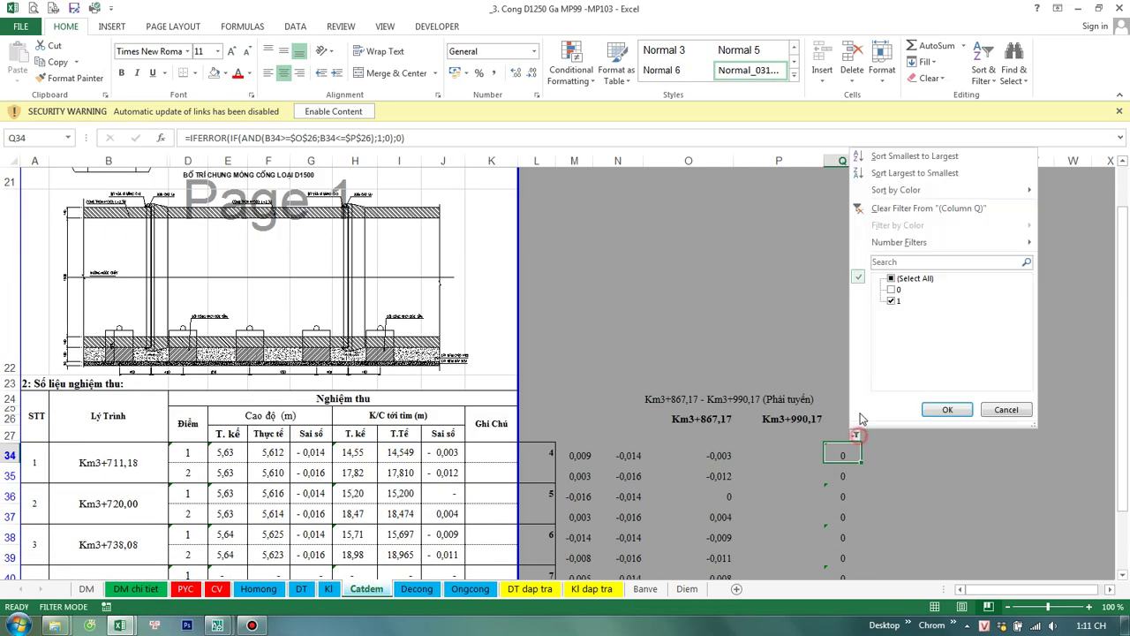
{"action": "left_click", "coordinate": [941, 406]}
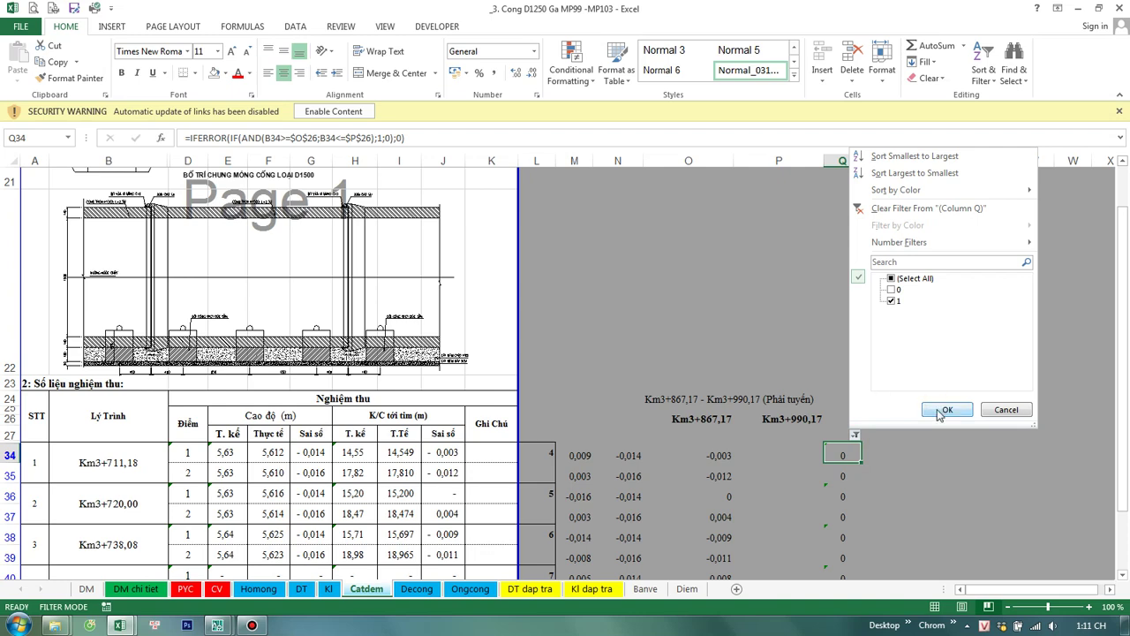
{"action": "left_click", "coordinate": [291, 452]}
{"action": "scroll", "coordinate": [302, 459], "scroll_direction": "down", "scroll_amount": 3}
{"action": "scroll", "coordinate": [302, 462], "scroll_direction": "down", "scroll_amount": 2}
{"action": "scroll", "coordinate": [302, 461], "scroll_direction": "down", "scroll_amount": 2}
{"action": "scroll", "coordinate": [304, 463], "scroll_direction": "down", "scroll_amount": 3}
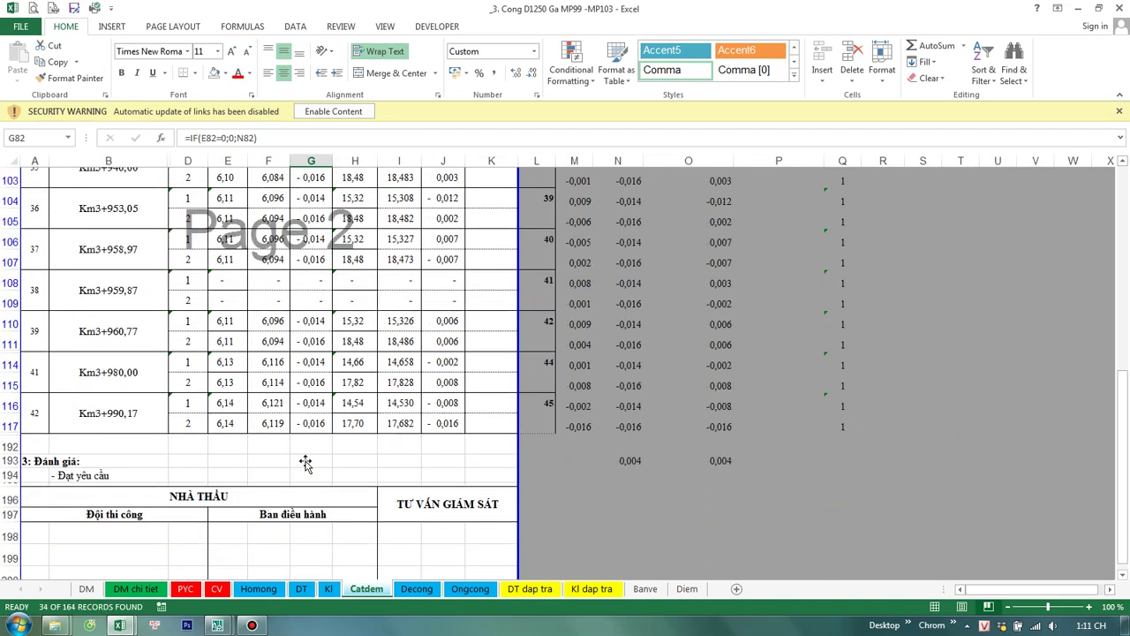
{"action": "scroll", "coordinate": [305, 464], "scroll_direction": "up", "scroll_amount": 5}
{"action": "scroll", "coordinate": [304, 465], "scroll_direction": "up", "scroll_amount": 3}
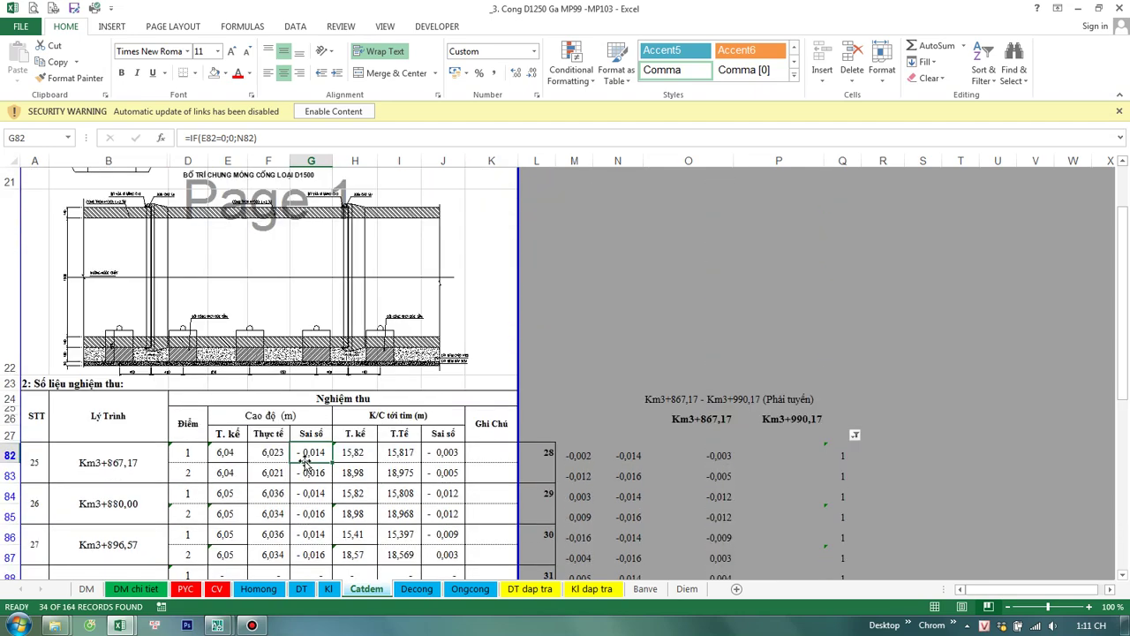
{"action": "scroll", "coordinate": [302, 466], "scroll_direction": "up", "scroll_amount": 3}
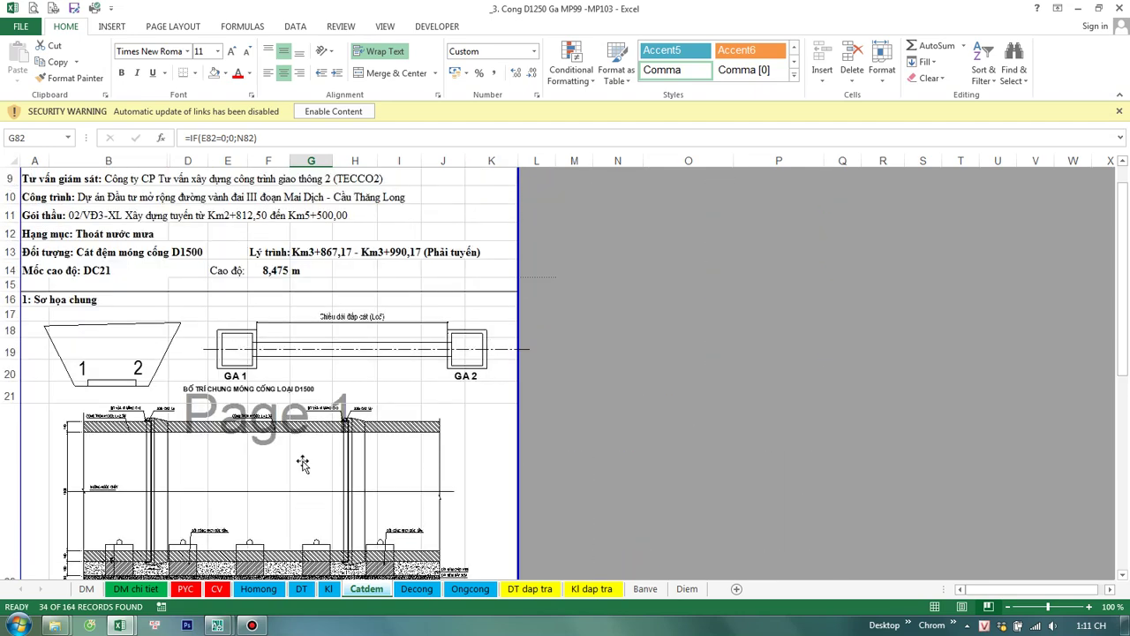
Step: Change the A13 object heading to 'Cát đệm móng cống D1250'
{"action": "double_click", "coordinate": [84, 252]}
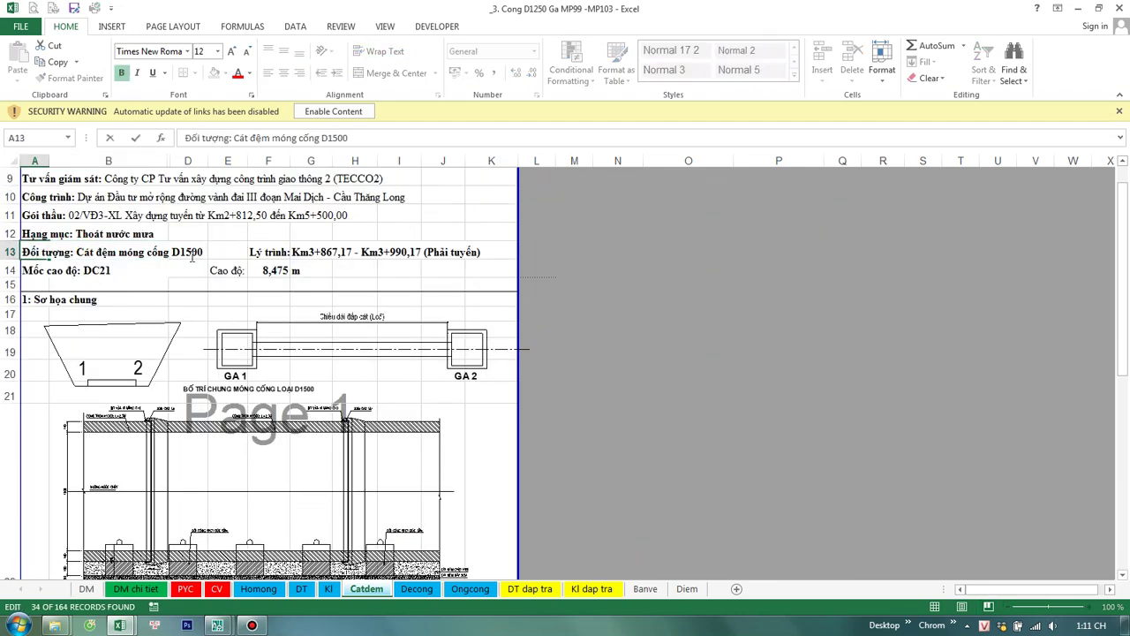
{"action": "type", "text": "2"}
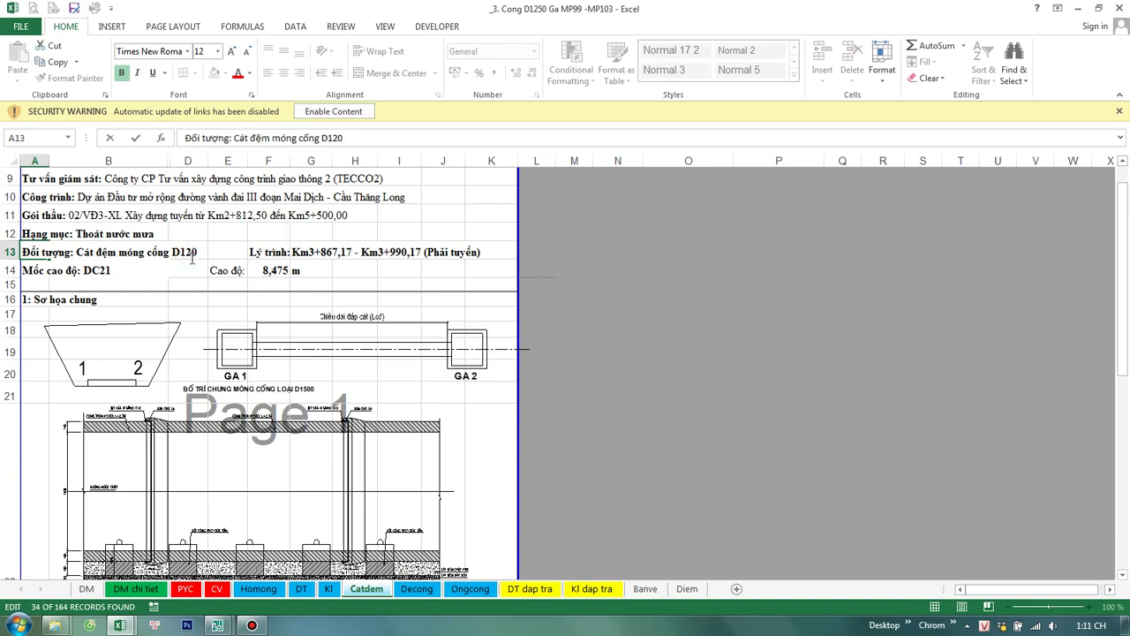
{"action": "key", "text": "Return"}
Step: Check the G13 chainage formula and adjust its text alignment in Format Cells
{"action": "left_click", "coordinate": [269, 251]}
{"action": "key", "text": "Right"}
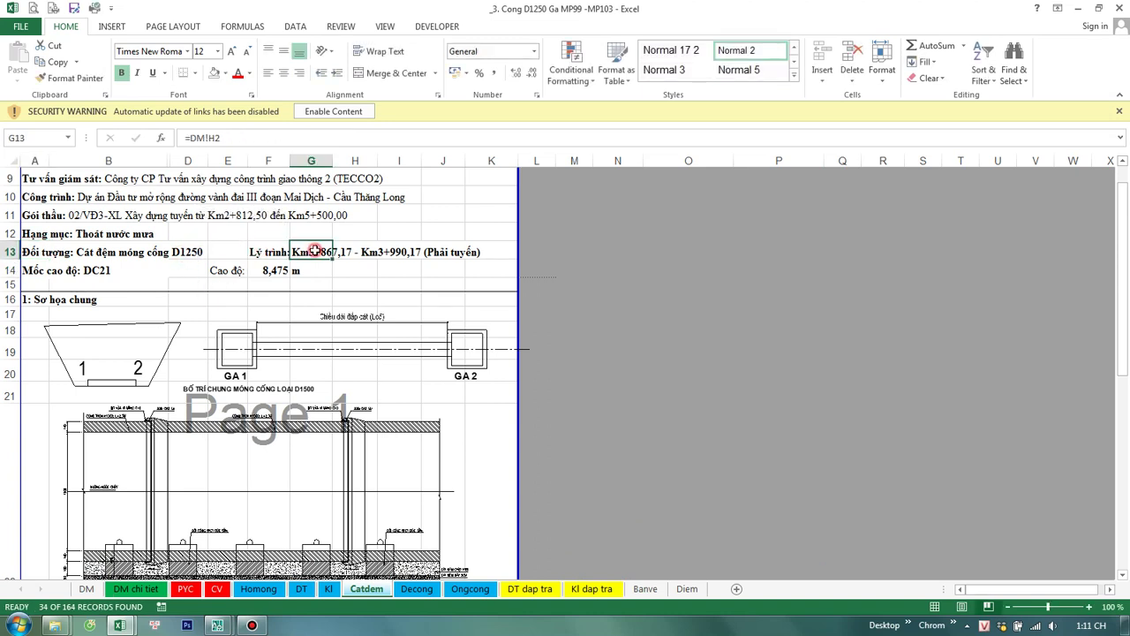
{"action": "key", "text": "F2"}
{"action": "key", "text": "Escape"}
{"action": "key", "text": "ctrl+1"}
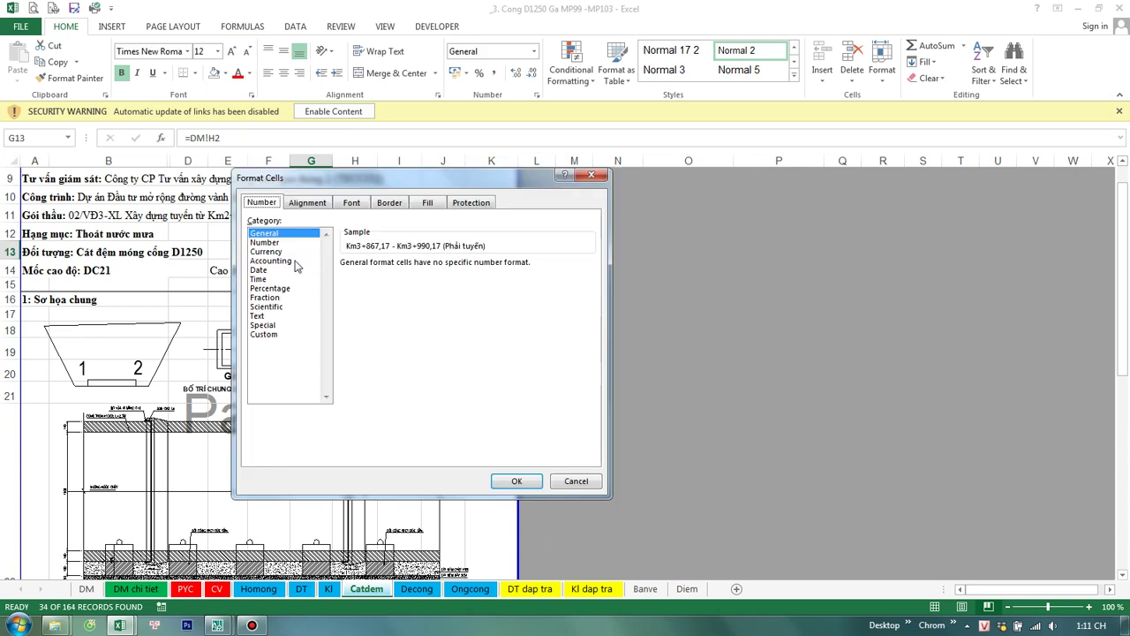
{"action": "left_click", "coordinate": [316, 202]}
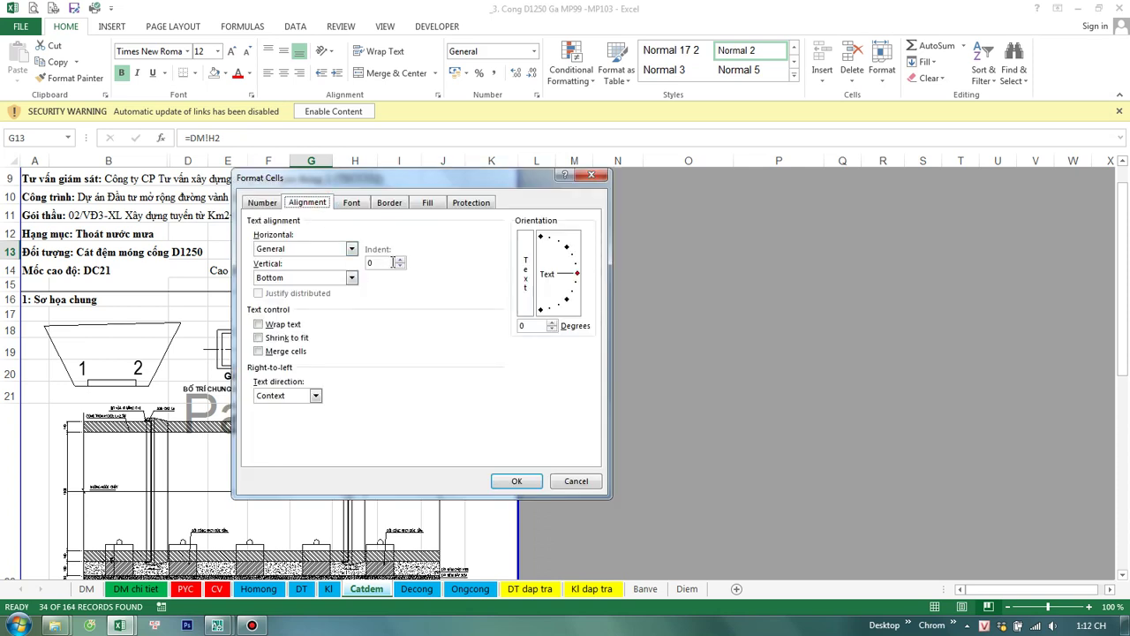
{"action": "left_click", "coordinate": [516, 480]}
{"action": "left_click", "coordinate": [770, 369]}
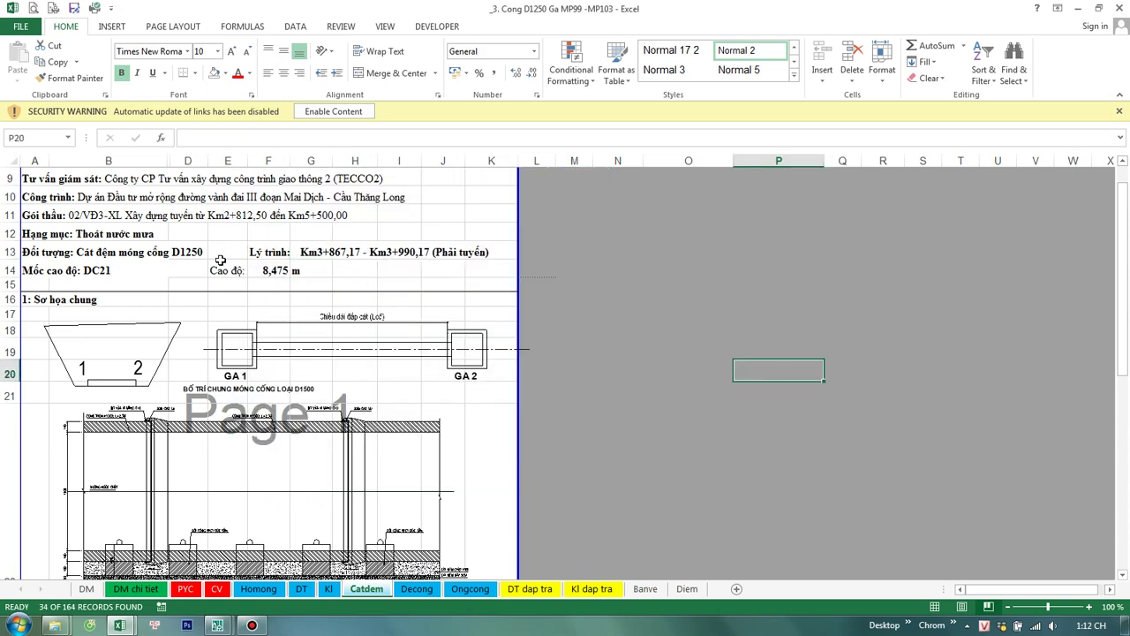
{"action": "left_click", "coordinate": [131, 255]}
Step: Apply a context-menu row action to row 88 and check its values and B88 lookup
{"action": "left_click", "coordinate": [97, 269]}
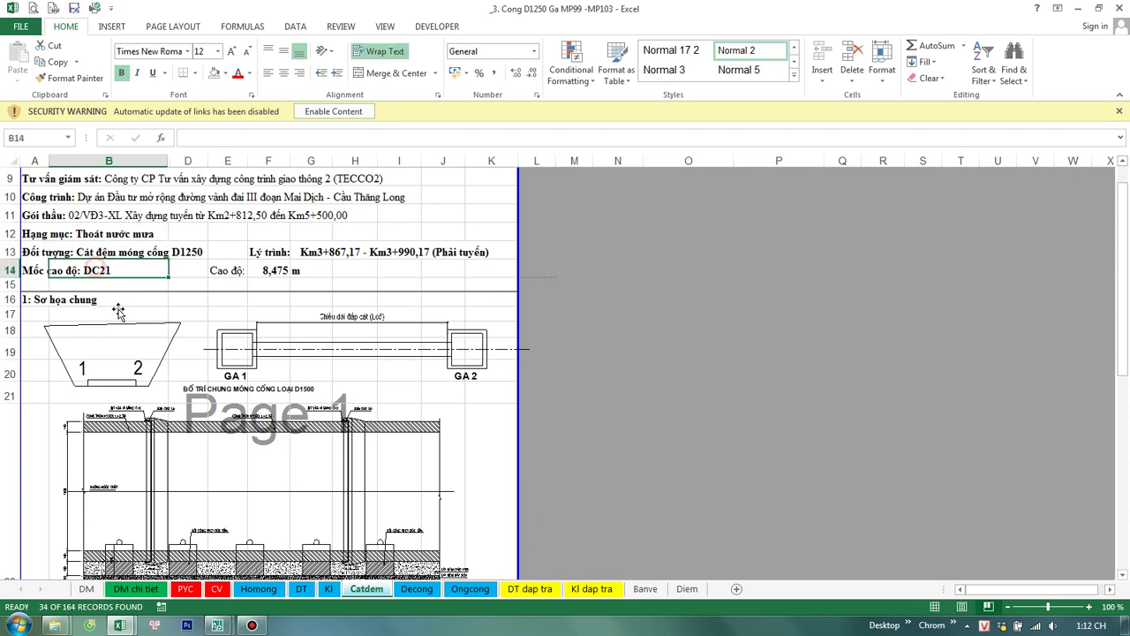
{"action": "scroll", "coordinate": [154, 459], "scroll_direction": "down", "scroll_amount": 3}
{"action": "scroll", "coordinate": [154, 469], "scroll_direction": "down", "scroll_amount": 3}
{"action": "left_click", "coordinate": [9, 354]}
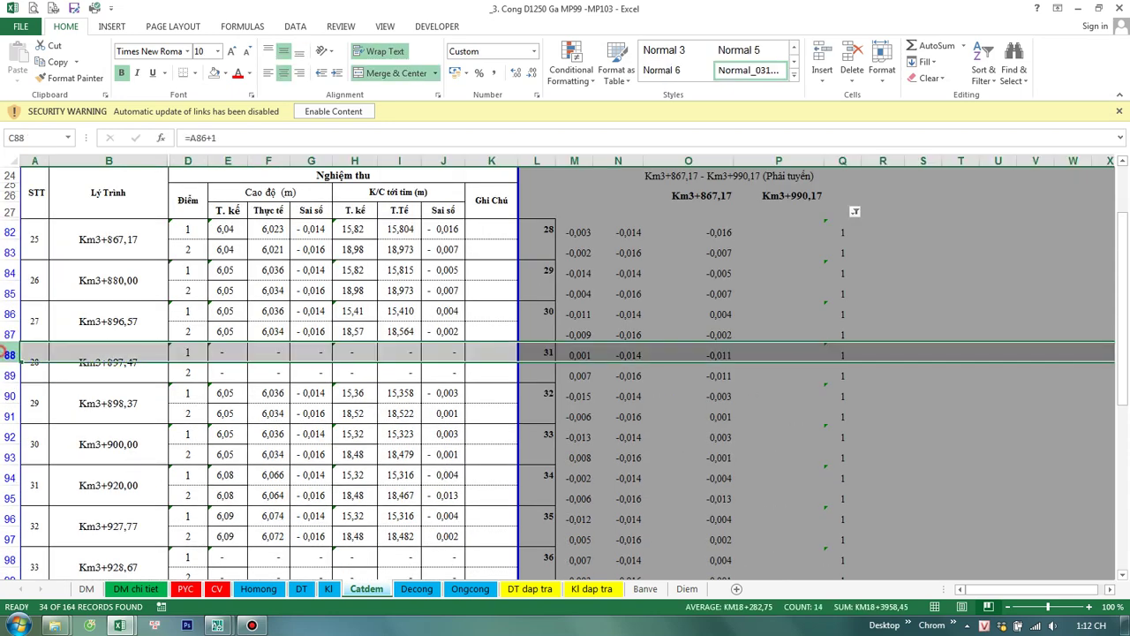
{"action": "right_click", "coordinate": [10, 353]}
{"action": "left_click", "coordinate": [40, 274]}
{"action": "left_click", "coordinate": [227, 351]}
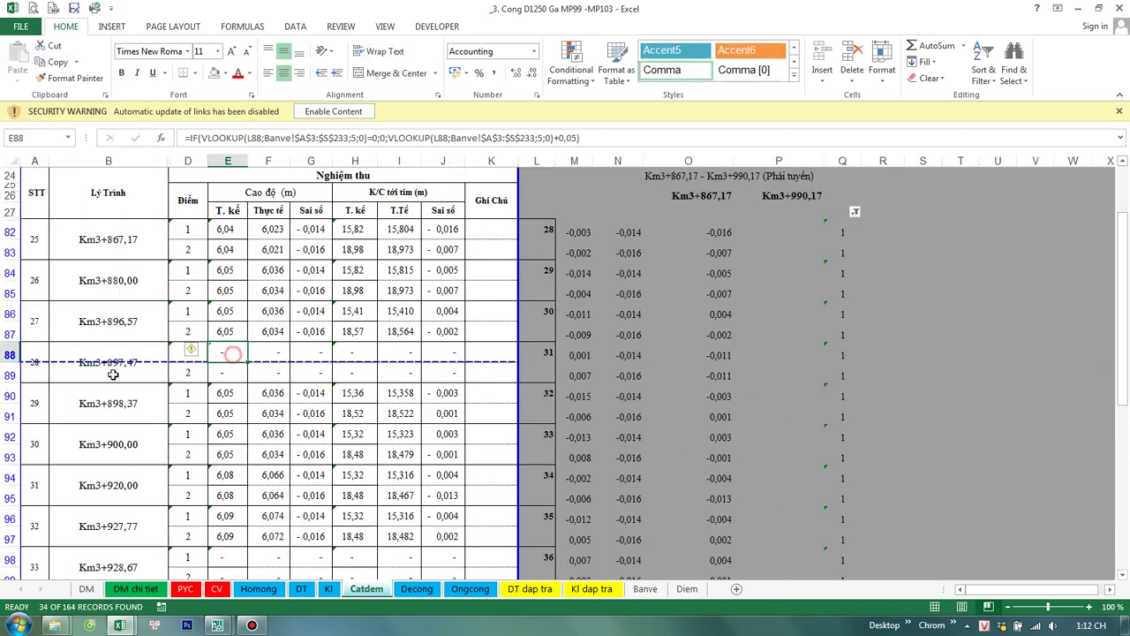
{"action": "left_click", "coordinate": [85, 357]}
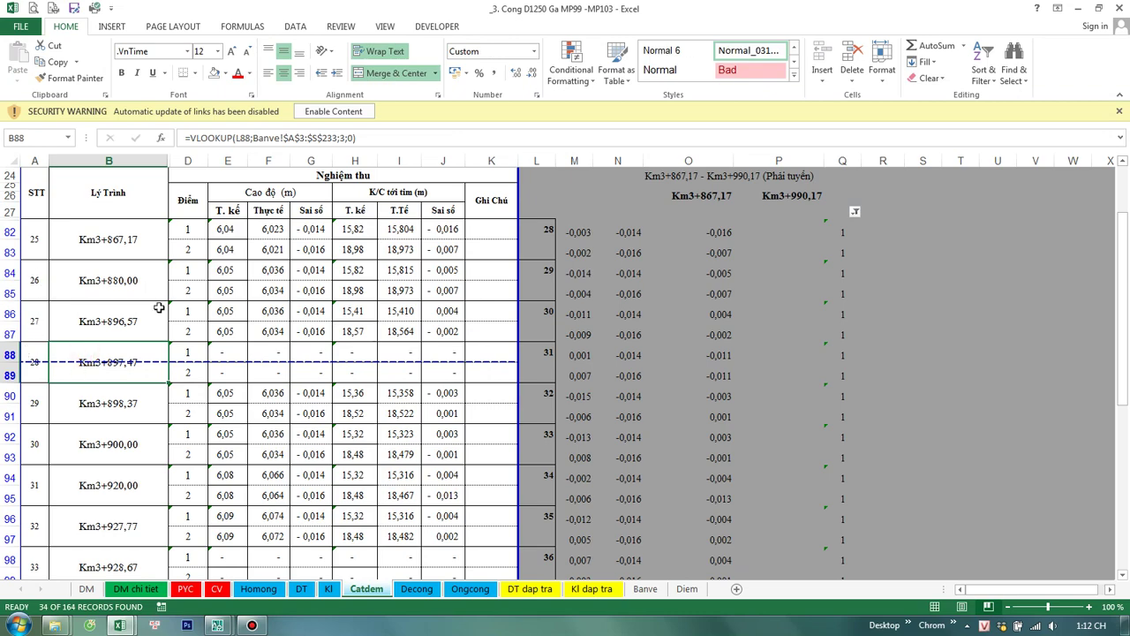
Step: Open the Freeze Panes options with Alt+W, F and scroll through the Catdem table
{"action": "key", "text": "alt+w"}
{"action": "key", "text": "f"}
{"action": "key", "text": "f"}
{"action": "scroll", "coordinate": [165, 359], "scroll_direction": "down", "scroll_amount": 4}
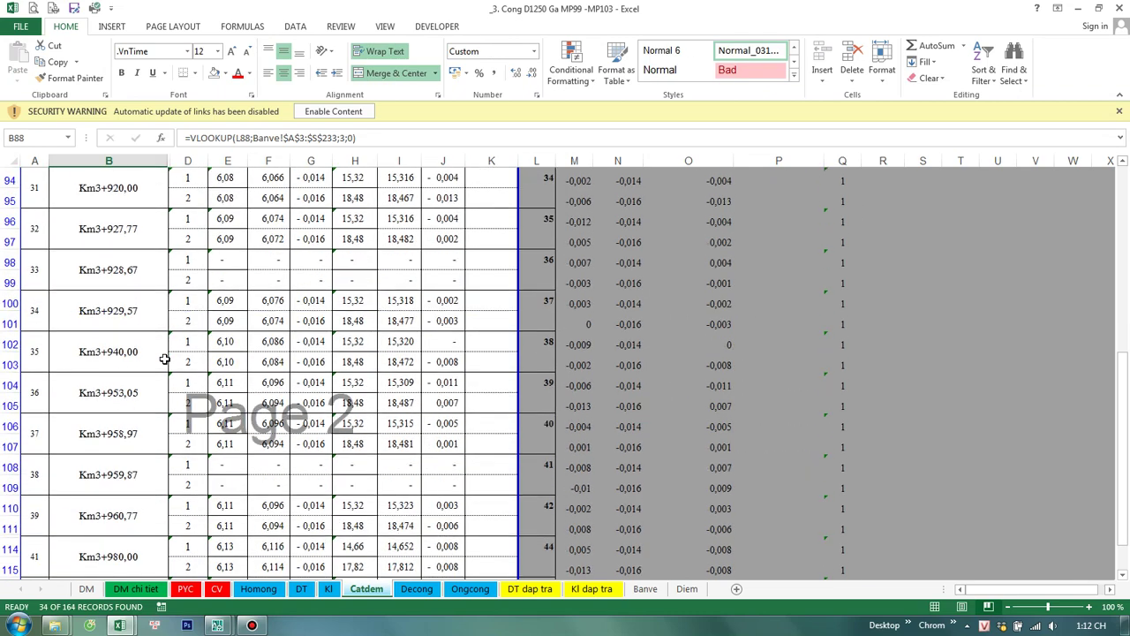
{"action": "scroll", "coordinate": [164, 359], "scroll_direction": "down", "scroll_amount": 3}
{"action": "scroll", "coordinate": [164, 358], "scroll_direction": "up", "scroll_amount": 2}
{"action": "scroll", "coordinate": [165, 358], "scroll_direction": "up", "scroll_amount": 3}
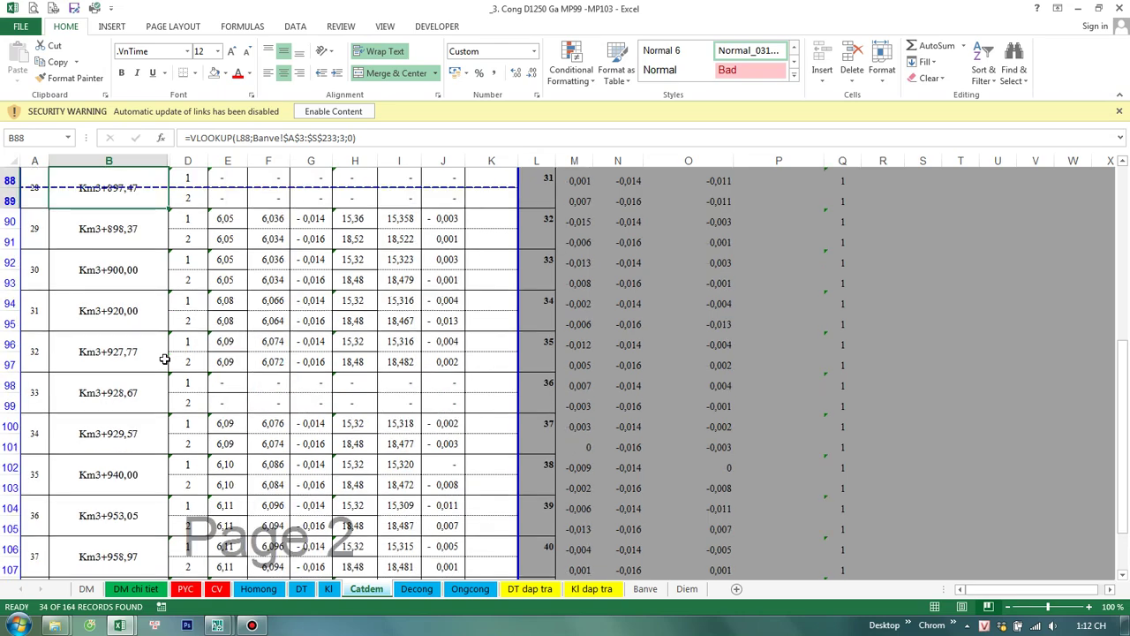
{"action": "scroll", "coordinate": [164, 359], "scroll_direction": "down", "scroll_amount": 5}
{"action": "scroll", "coordinate": [164, 359], "scroll_direction": "up", "scroll_amount": 6}
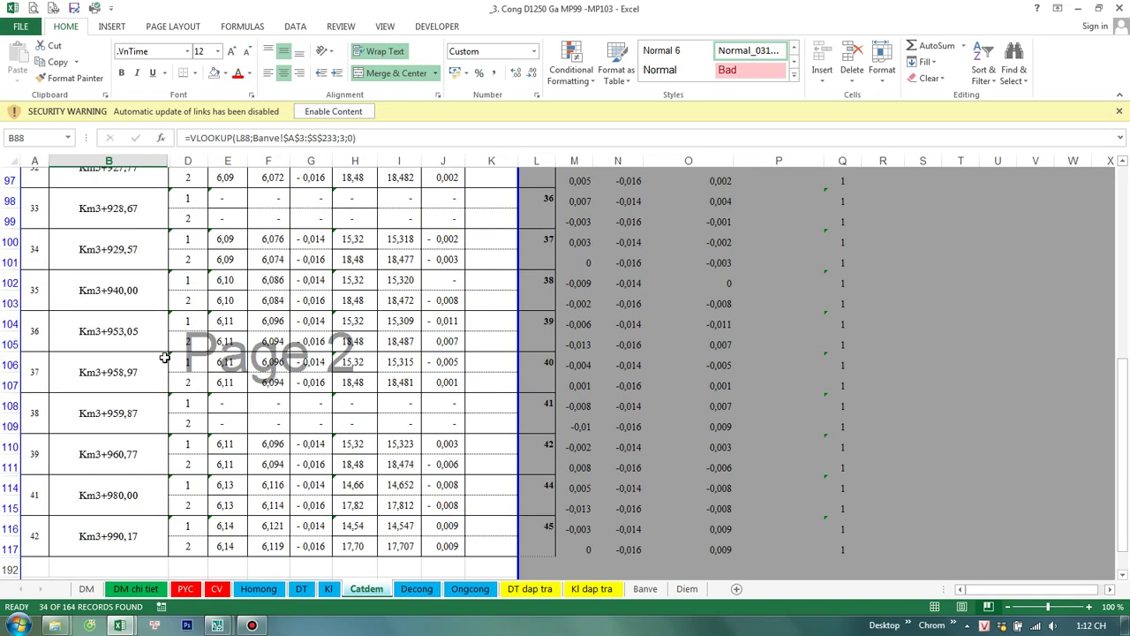
{"action": "scroll", "coordinate": [164, 359], "scroll_direction": "up", "scroll_amount": 2}
{"action": "scroll", "coordinate": [164, 358], "scroll_direction": "up", "scroll_amount": 2}
{"action": "scroll", "coordinate": [84, 344], "scroll_direction": "up", "scroll_amount": 2}
{"action": "scroll", "coordinate": [84, 344], "scroll_direction": "down", "scroll_amount": 1}
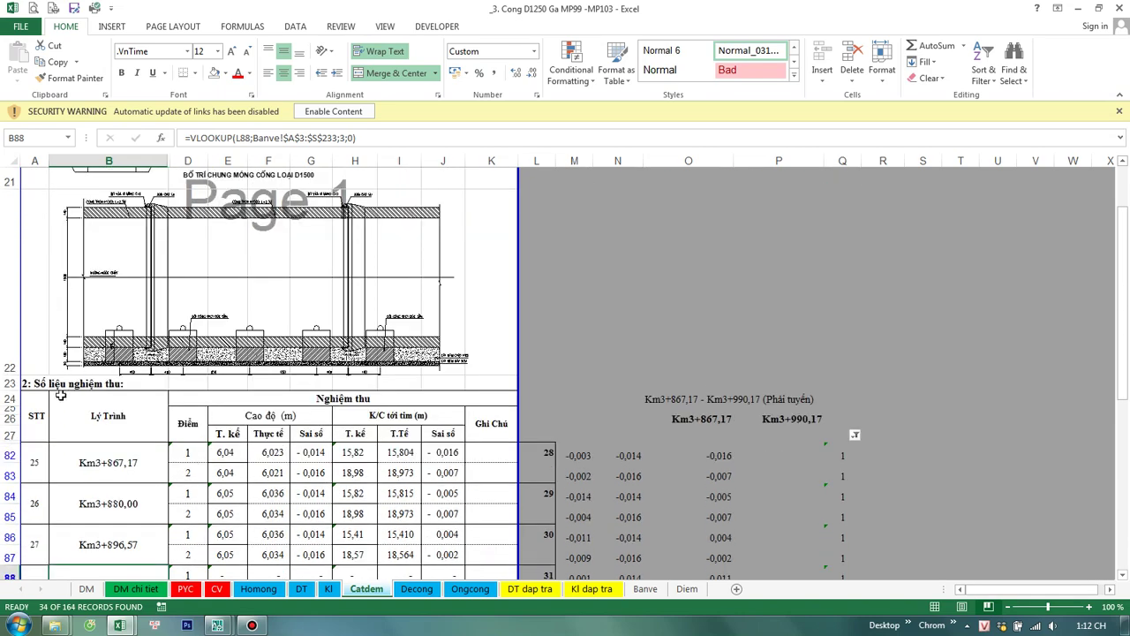
Step: Set a uniform height for rows 82–117 and review rows 88–90, including O90
{"action": "left_click", "coordinate": [12, 458]}
{"action": "scroll", "coordinate": [114, 465], "scroll_direction": "down", "scroll_amount": 3}
{"action": "scroll", "coordinate": [114, 465], "scroll_direction": "down", "scroll_amount": 6}
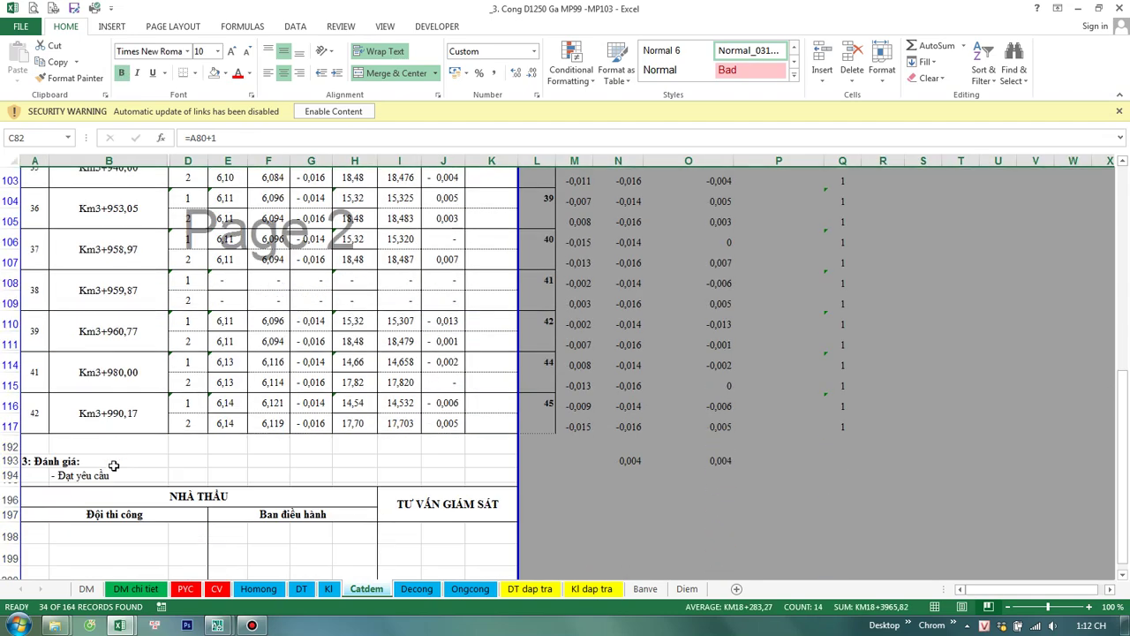
{"action": "left_click_drag", "start_coordinate": [53, 431], "coordinate": [8, 422]}
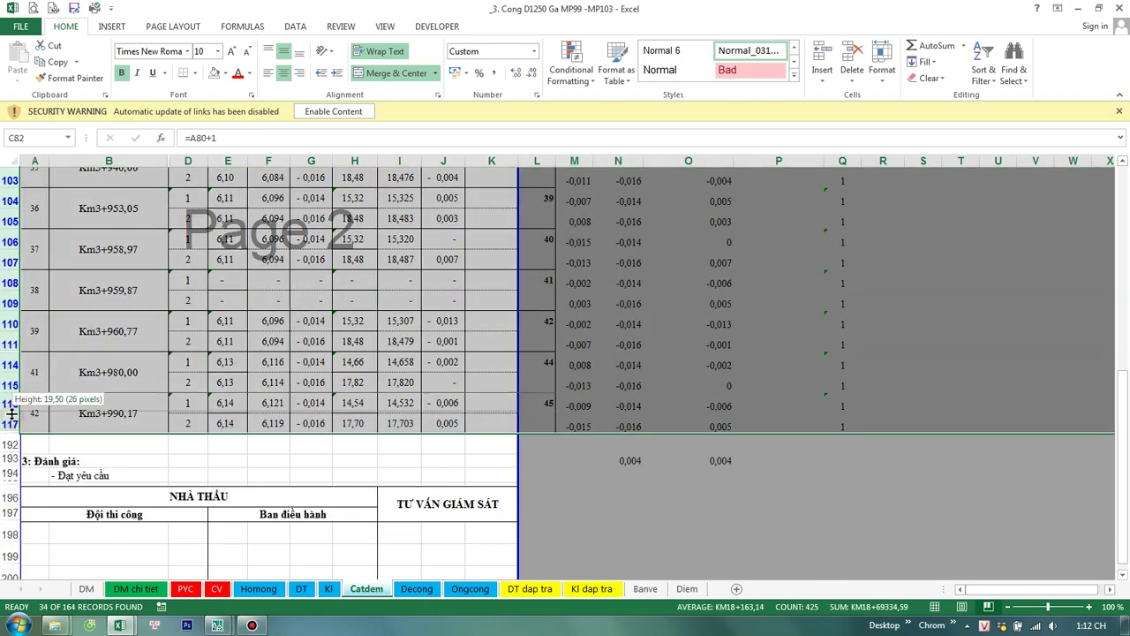
{"action": "scroll", "coordinate": [45, 409], "scroll_direction": "down", "scroll_amount": 2}
{"action": "scroll", "coordinate": [55, 409], "scroll_direction": "up", "scroll_amount": 6}
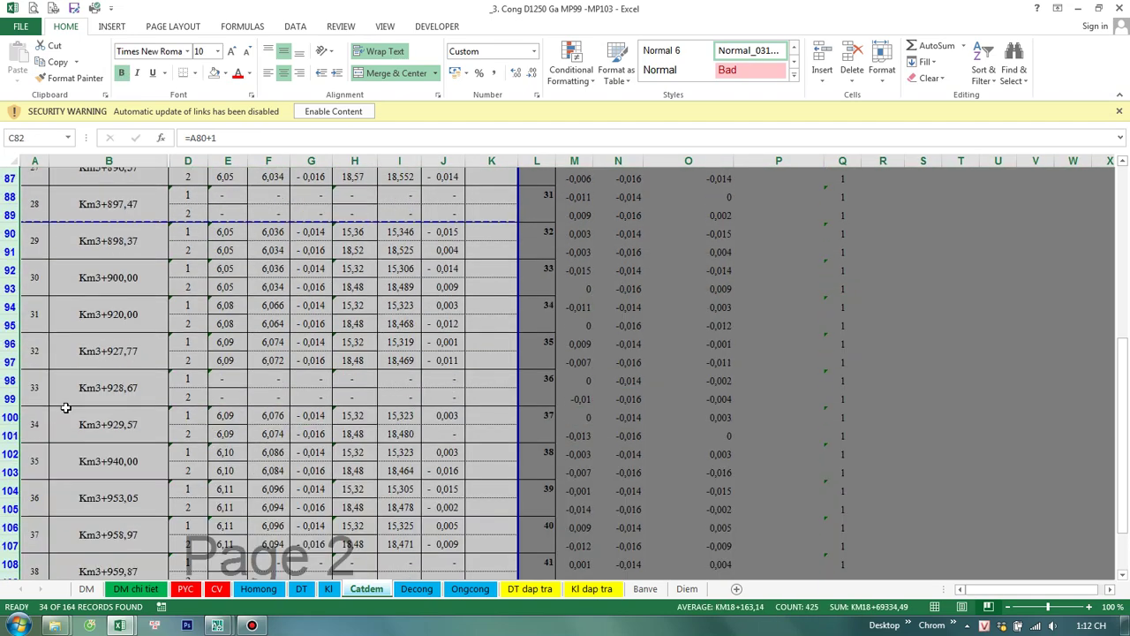
{"action": "scroll", "coordinate": [73, 405], "scroll_direction": "up", "scroll_amount": 2}
{"action": "left_click_drag", "start_coordinate": [57, 324], "coordinate": [477, 320]}
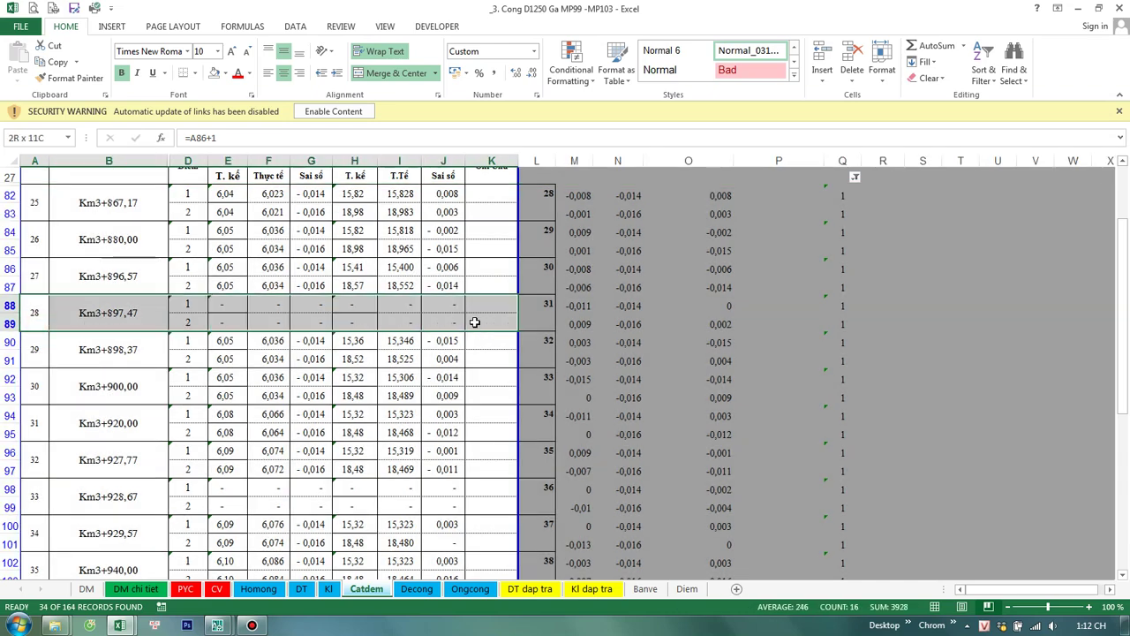
{"action": "left_click", "coordinate": [686, 339]}
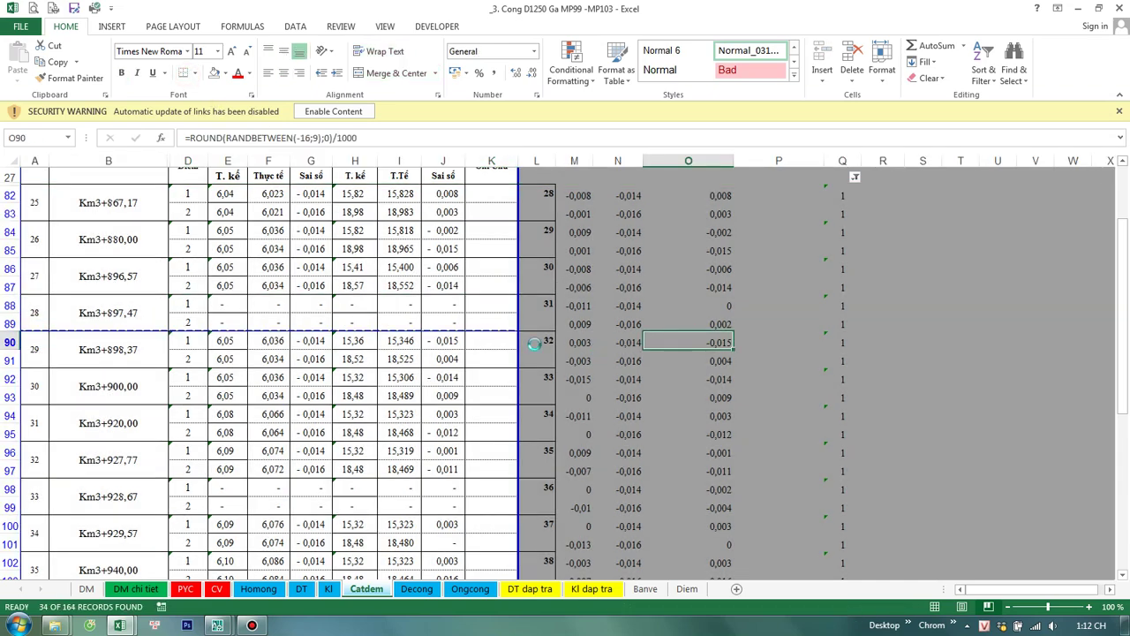
{"action": "scroll", "coordinate": [534, 342], "scroll_direction": "up", "scroll_amount": 20}
{"action": "scroll", "coordinate": [565, 310], "scroll_direction": "down", "scroll_amount": 2}
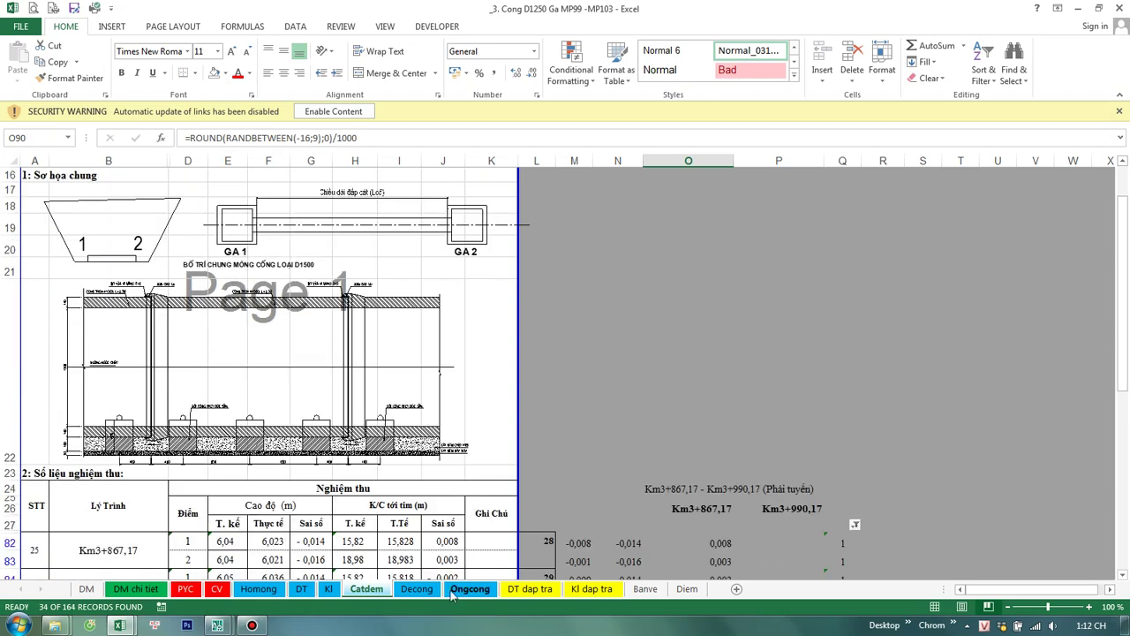
Step: On the Decong sheet, select the column Q flags from Q27 to Q131
{"action": "left_click", "coordinate": [417, 588]}
{"action": "scroll", "coordinate": [761, 456], "scroll_direction": "up", "scroll_amount": 6}
{"action": "scroll", "coordinate": [768, 451], "scroll_direction": "up", "scroll_amount": 5}
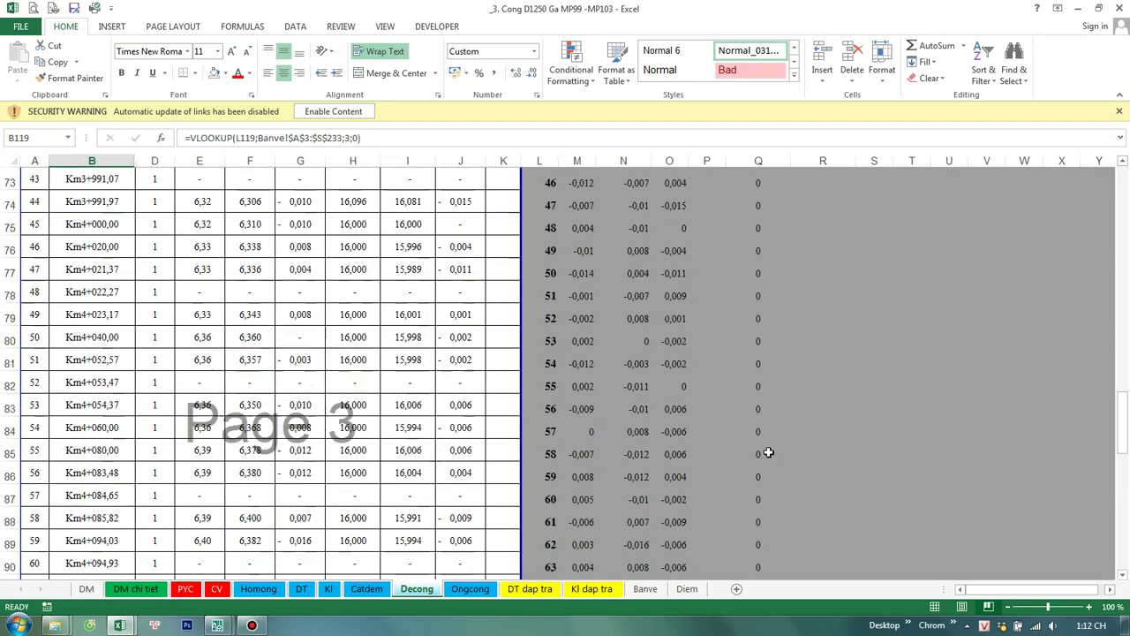
{"action": "scroll", "coordinate": [771, 450], "scroll_direction": "up", "scroll_amount": 5}
{"action": "scroll", "coordinate": [772, 442], "scroll_direction": "up", "scroll_amount": 7}
{"action": "scroll", "coordinate": [772, 442], "scroll_direction": "up", "scroll_amount": 4}
{"action": "scroll", "coordinate": [769, 437], "scroll_direction": "up", "scroll_amount": 5}
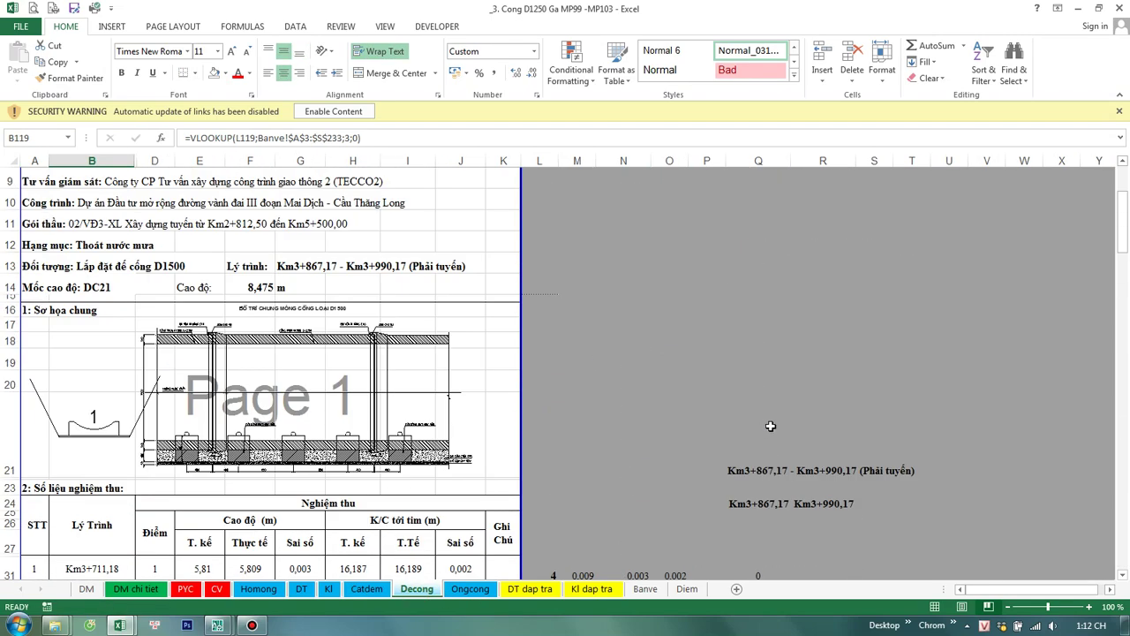
{"action": "scroll", "coordinate": [769, 435], "scroll_direction": "down", "scroll_amount": 2}
{"action": "left_click", "coordinate": [758, 437]}
{"action": "scroll", "coordinate": [751, 477], "scroll_direction": "down", "scroll_amount": 3}
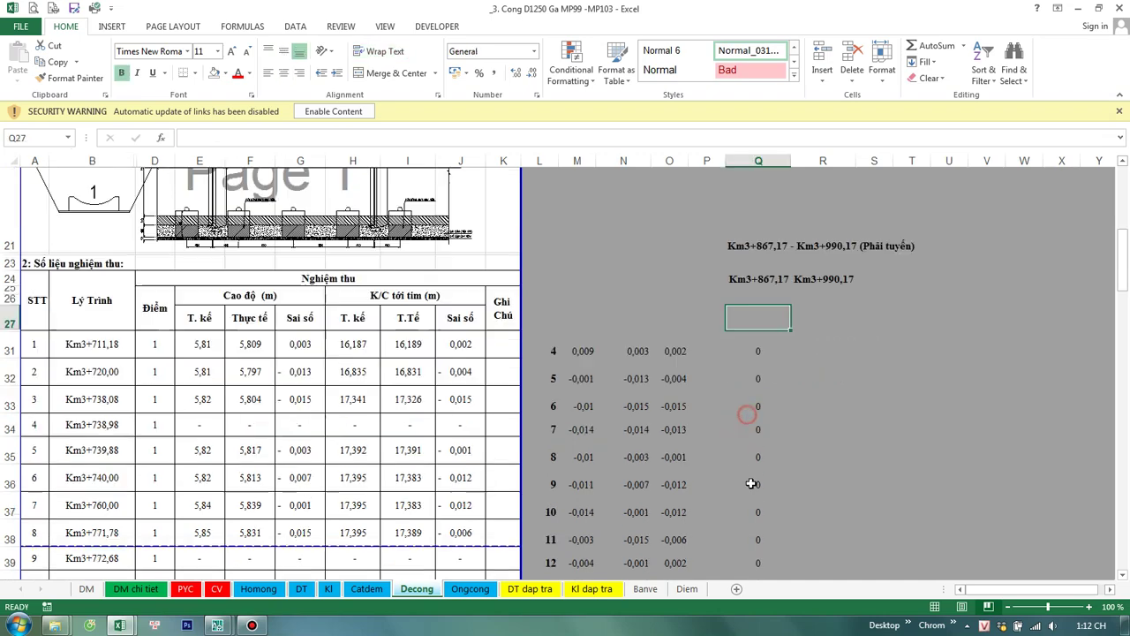
{"action": "scroll", "coordinate": [759, 490], "scroll_direction": "down", "scroll_amount": 10}
{"action": "scroll", "coordinate": [764, 499], "scroll_direction": "down", "scroll_amount": 15}
{"action": "scroll", "coordinate": [759, 505], "scroll_direction": "down", "scroll_amount": 7}
{"action": "scroll", "coordinate": [751, 344], "scroll_direction": "down", "scroll_amount": 1}
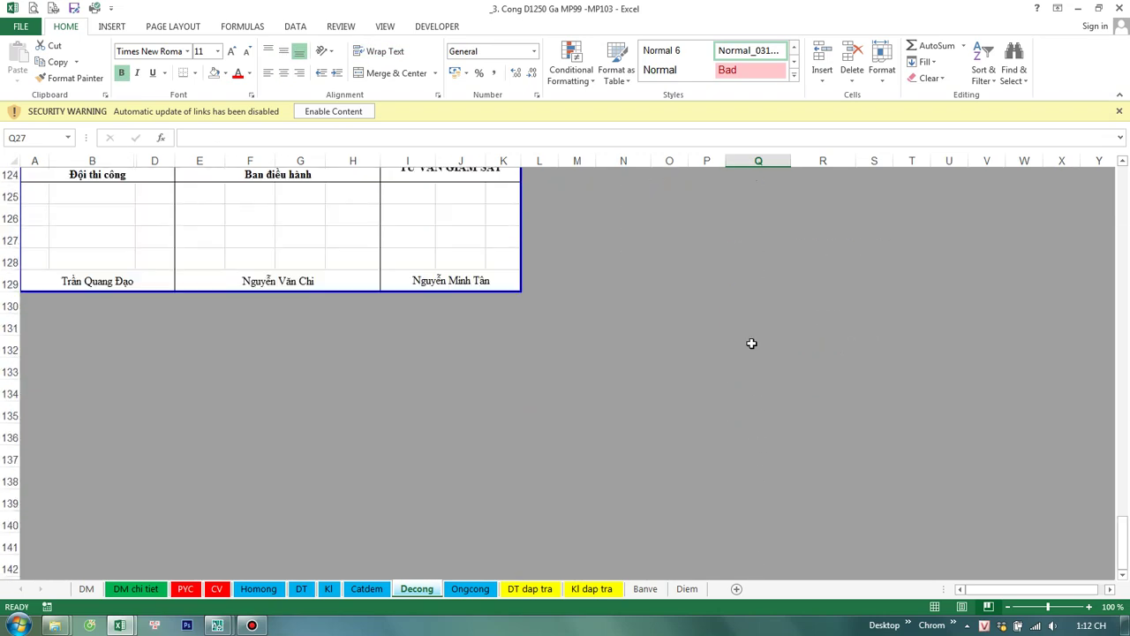
{"action": "left_click", "coordinate": [749, 331], "text": "shift"}
Step: Turn on AutoFilter and filter column Q to exclude rows flagged 0
{"action": "left_click", "coordinate": [295, 26]}
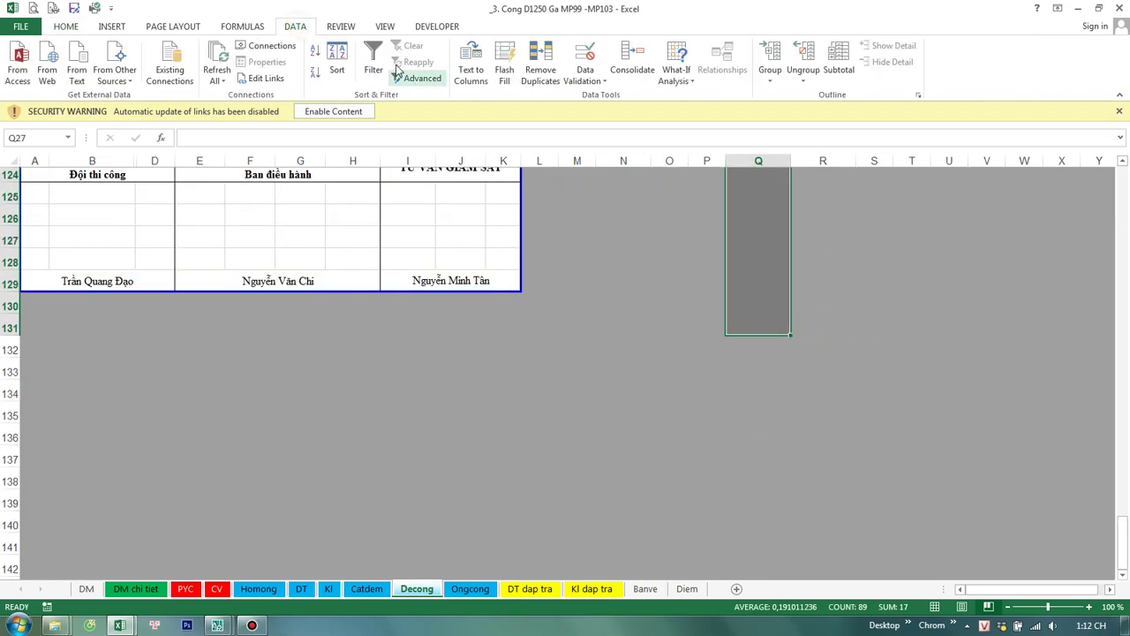
{"action": "left_click", "coordinate": [373, 66]}
{"action": "left_click", "coordinate": [784, 182]}
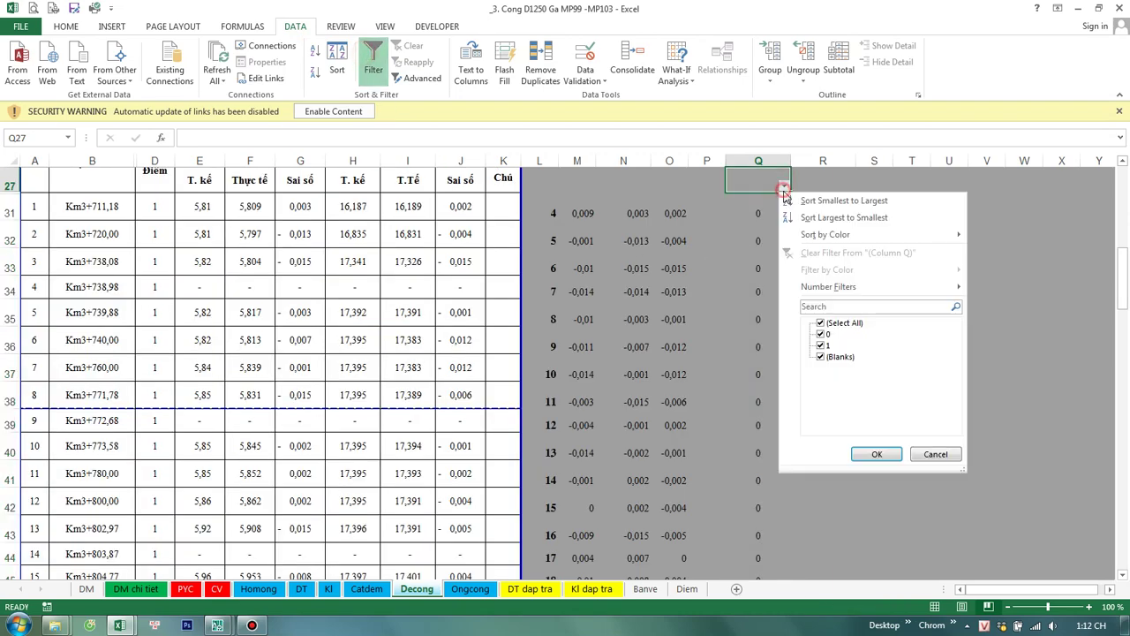
{"action": "left_click", "coordinate": [820, 333]}
{"action": "left_click", "coordinate": [876, 454]}
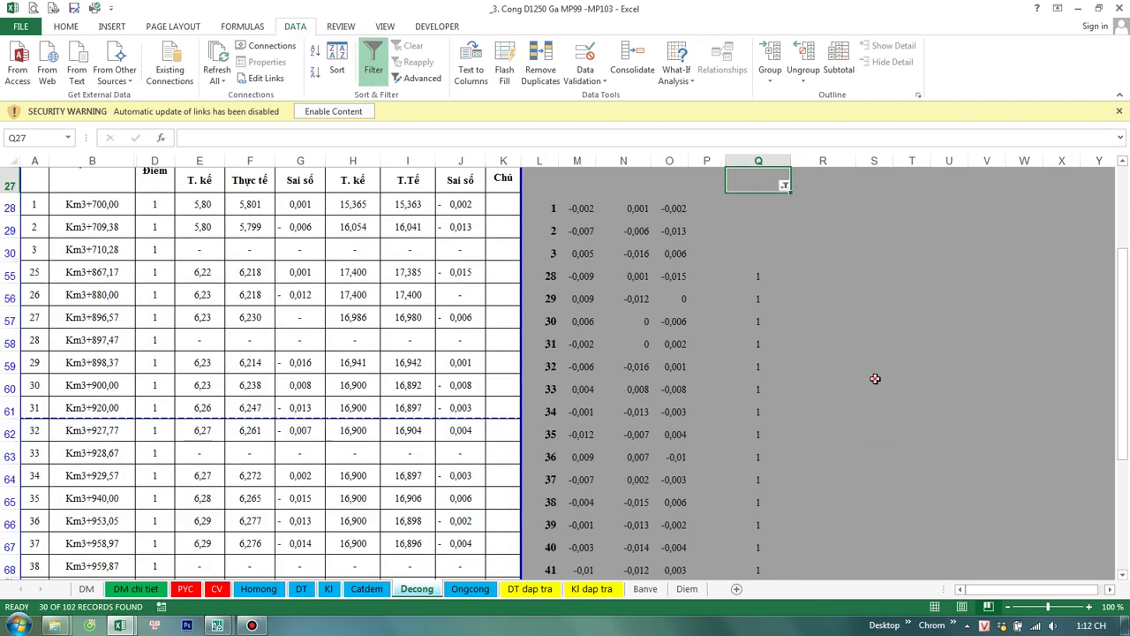
{"action": "left_click", "coordinate": [873, 382]}
Step: Enlarge the row height of the filtered rows 28 to 72
{"action": "scroll", "coordinate": [536, 384], "scroll_direction": "up", "scroll_amount": 2}
{"action": "left_click", "coordinate": [14, 342]}
{"action": "scroll", "coordinate": [89, 420], "scroll_direction": "down", "scroll_amount": 6}
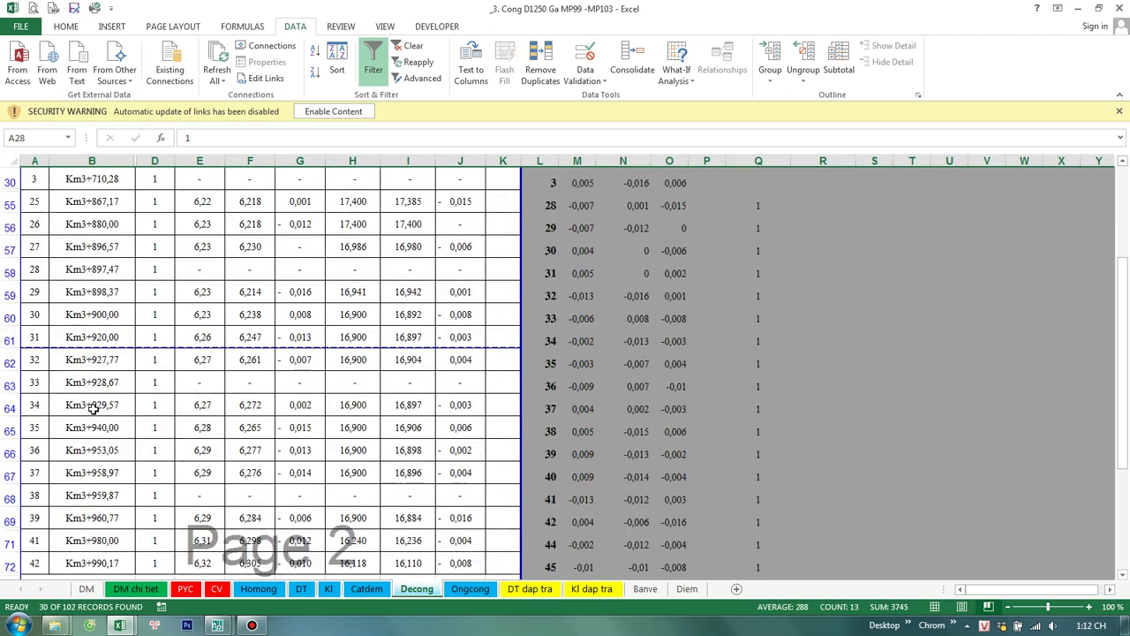
{"action": "left_click", "coordinate": [11, 339], "text": "shift"}
{"action": "left_click_drag", "start_coordinate": [12, 348], "coordinate": [19, 353]}
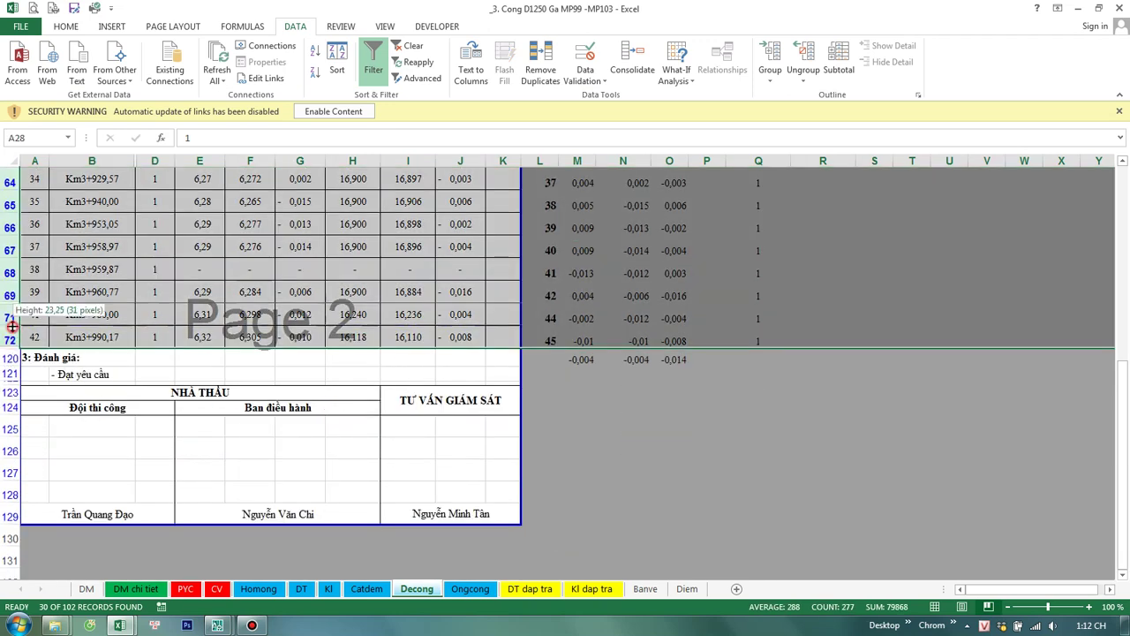
{"action": "scroll", "coordinate": [152, 374], "scroll_direction": "up", "scroll_amount": 5}
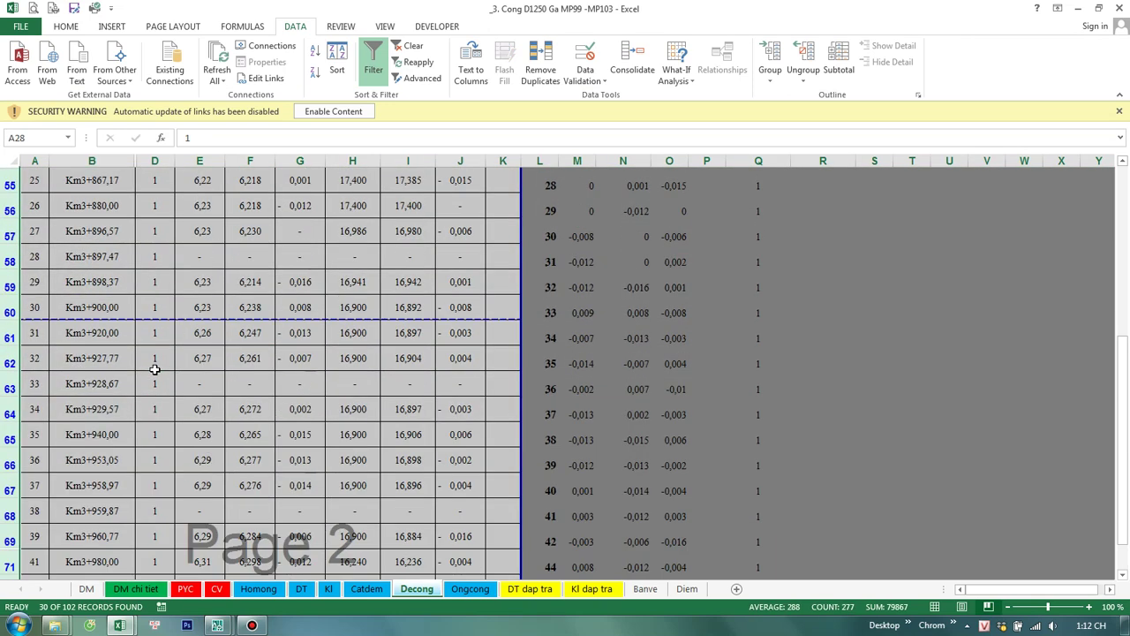
{"action": "scroll", "coordinate": [154, 369], "scroll_direction": "up", "scroll_amount": 2}
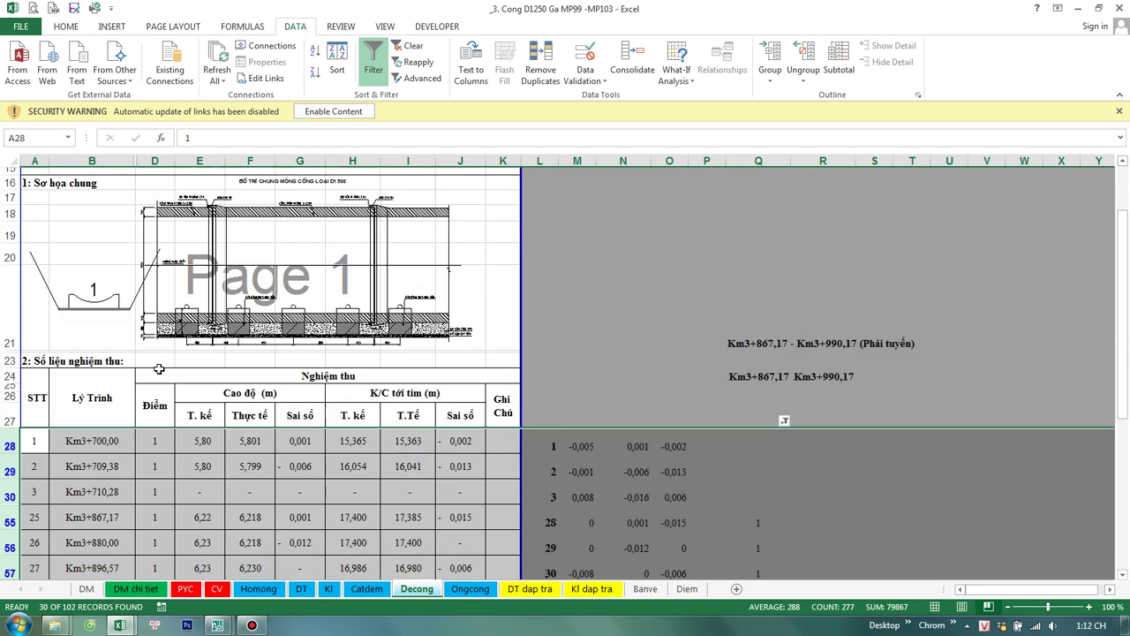
{"action": "scroll", "coordinate": [226, 401], "scroll_direction": "up", "scroll_amount": 3}
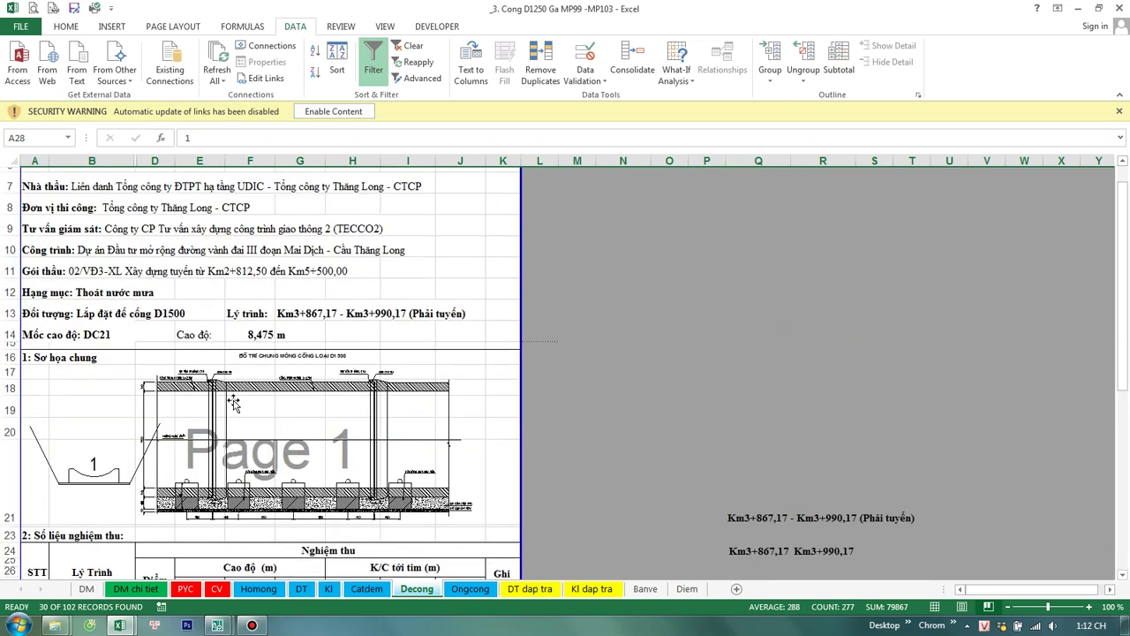
{"action": "scroll", "coordinate": [234, 402], "scroll_direction": "down", "scroll_amount": 8}
{"action": "scroll", "coordinate": [234, 397], "scroll_direction": "up", "scroll_amount": 3}
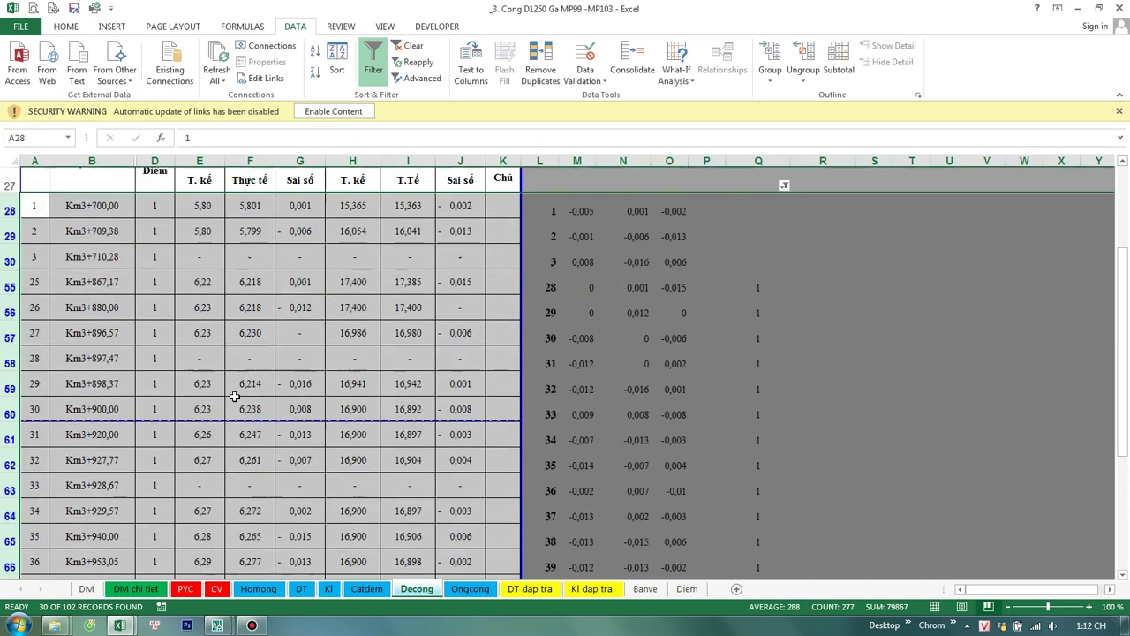
Step: Copy the section-check formula from Q55 into Q28:Q30
{"action": "left_click", "coordinate": [772, 295]}
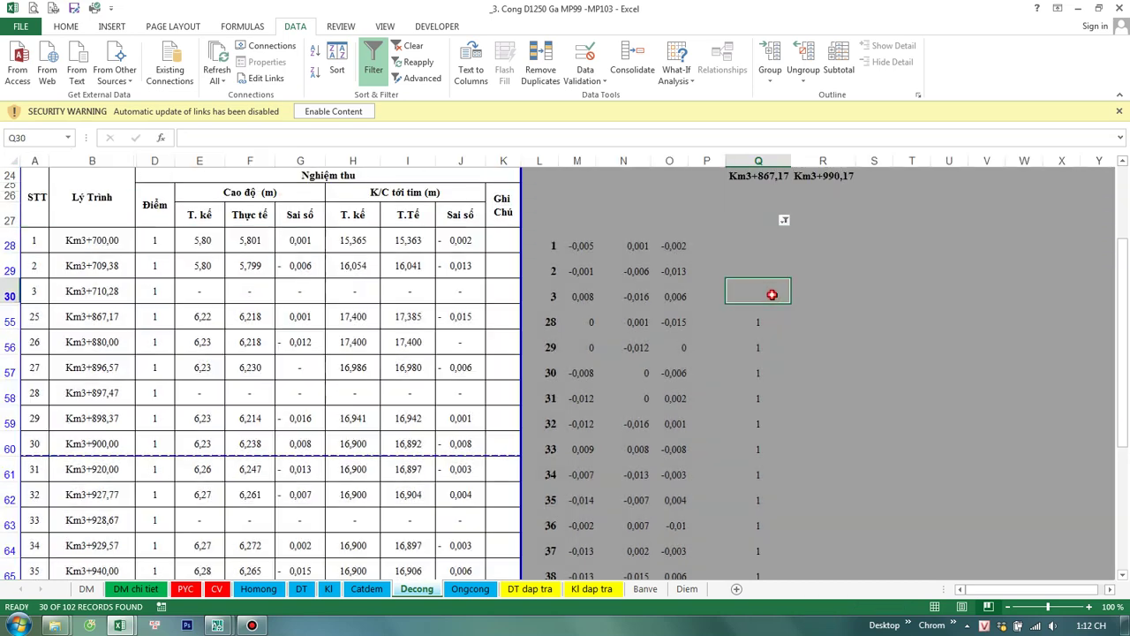
{"action": "double_click", "coordinate": [758, 319]}
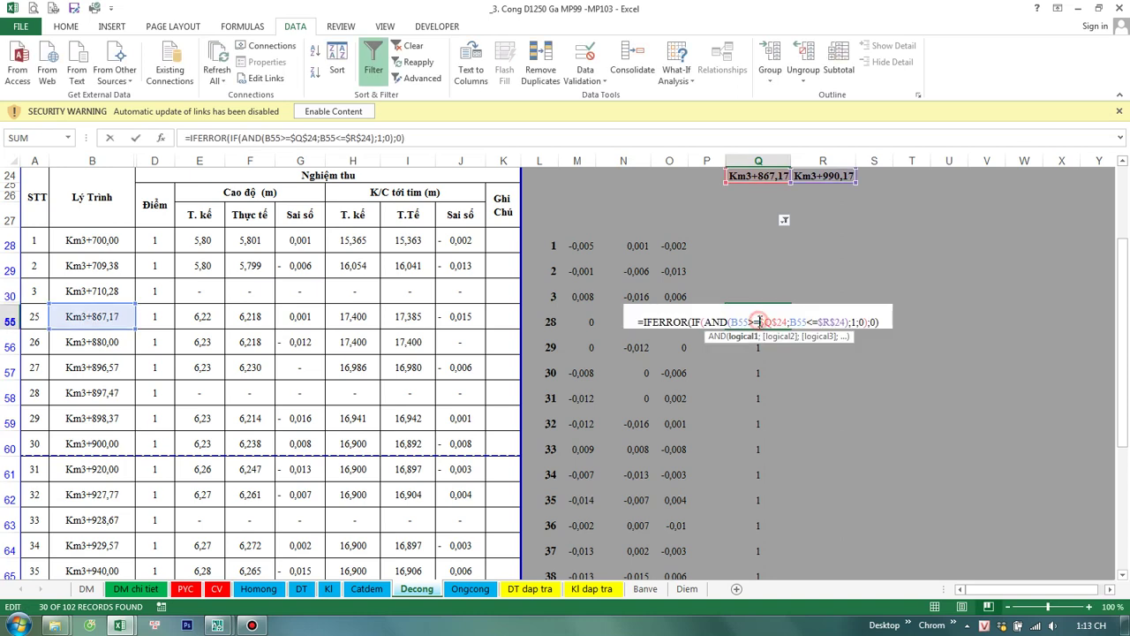
{"action": "key", "text": "Escape"}
{"action": "key", "text": "ctrl+c"}
{"action": "left_click_drag", "start_coordinate": [757, 299], "coordinate": [745, 246]}
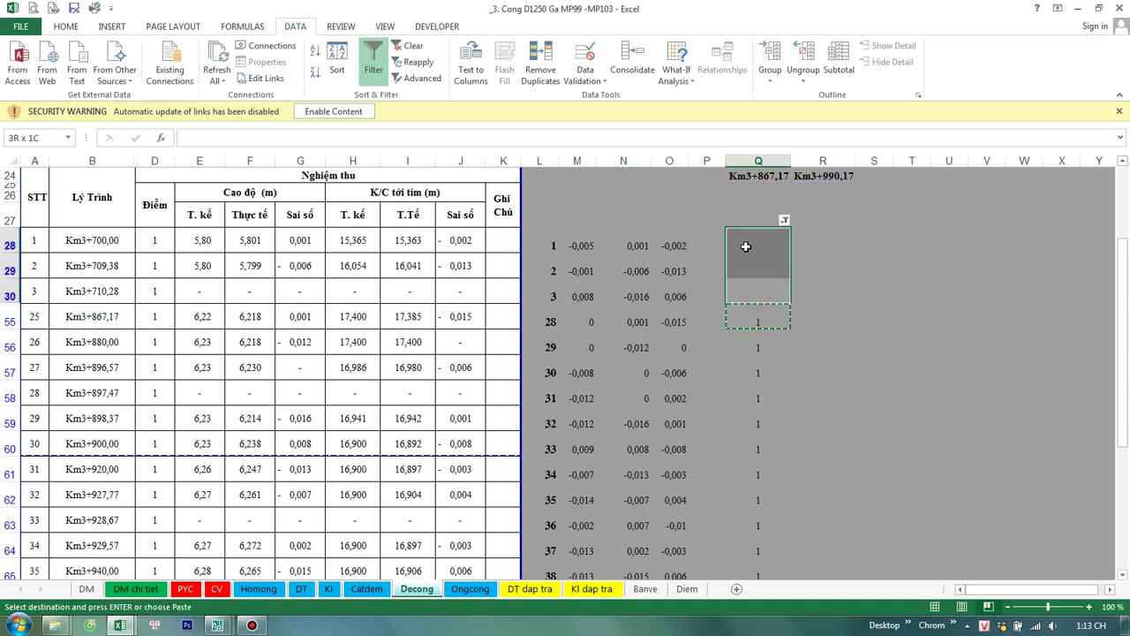
{"action": "key", "text": "ctrl+v"}
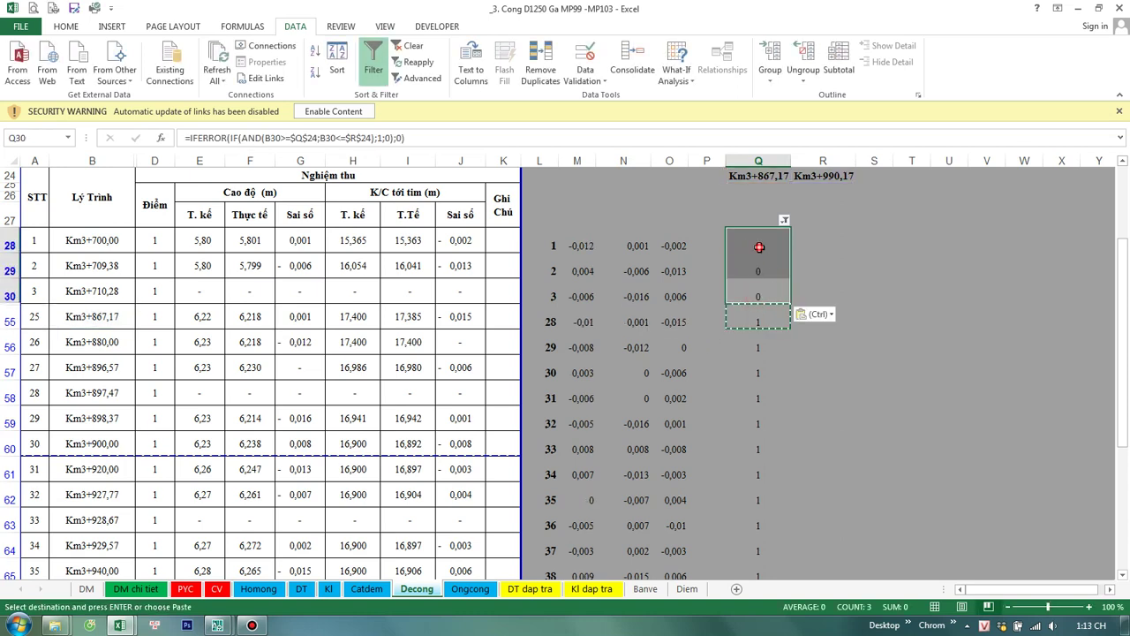
{"action": "double_click", "coordinate": [759, 246]}
{"action": "scroll", "coordinate": [759, 265], "scroll_direction": "up", "scroll_amount": 1}
{"action": "key", "text": "Escape"}
Step: Reapply the column Q filter to hide rows flagged 0
{"action": "left_click", "coordinate": [785, 321]}
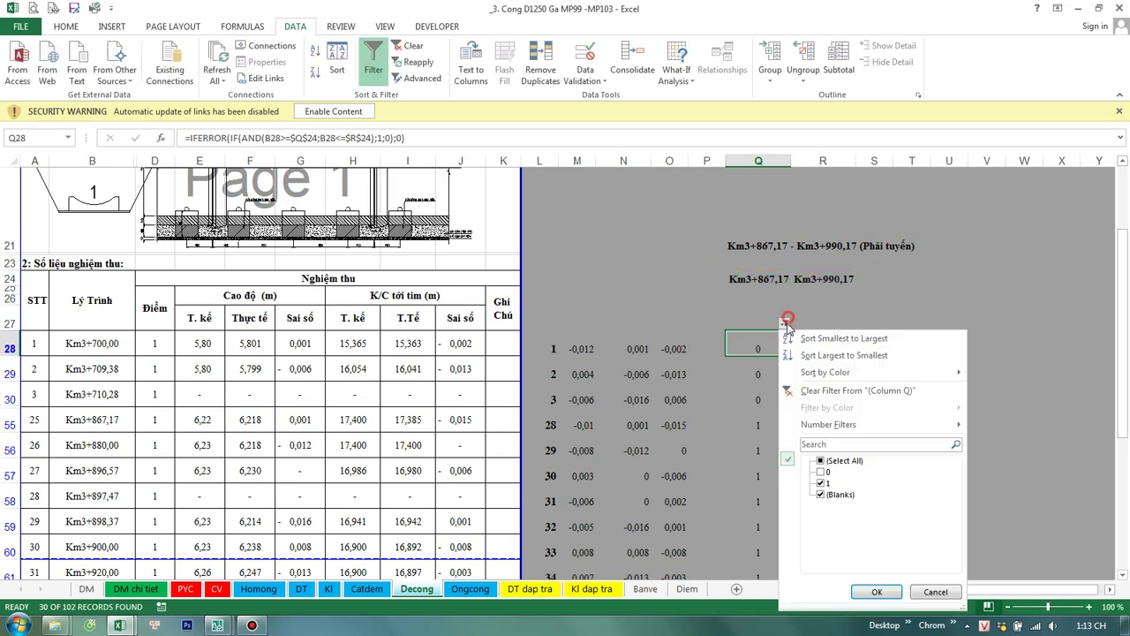
{"action": "left_click", "coordinate": [873, 593]}
{"action": "left_click", "coordinate": [861, 417]}
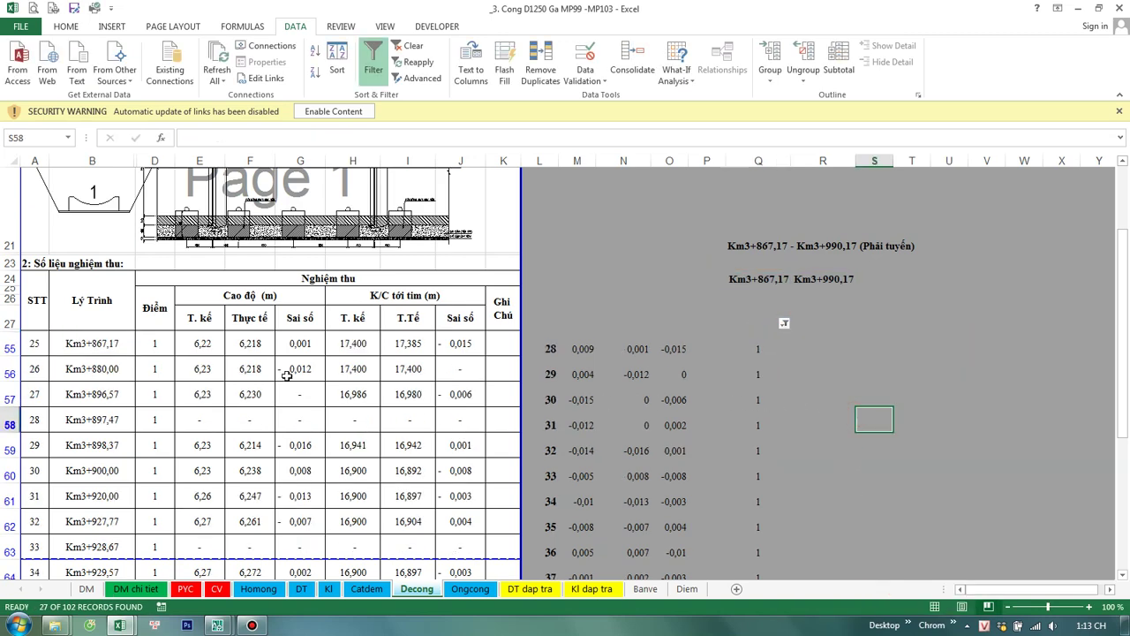
Step: Check the B55 chainage lookup, glance at Catdem, and return to Decong
{"action": "left_click", "coordinate": [98, 352]}
{"action": "scroll", "coordinate": [102, 318], "scroll_direction": "down", "scroll_amount": 2}
{"action": "scroll", "coordinate": [105, 301], "scroll_direction": "down", "scroll_amount": 5}
{"action": "scroll", "coordinate": [106, 282], "scroll_direction": "up", "scroll_amount": 5}
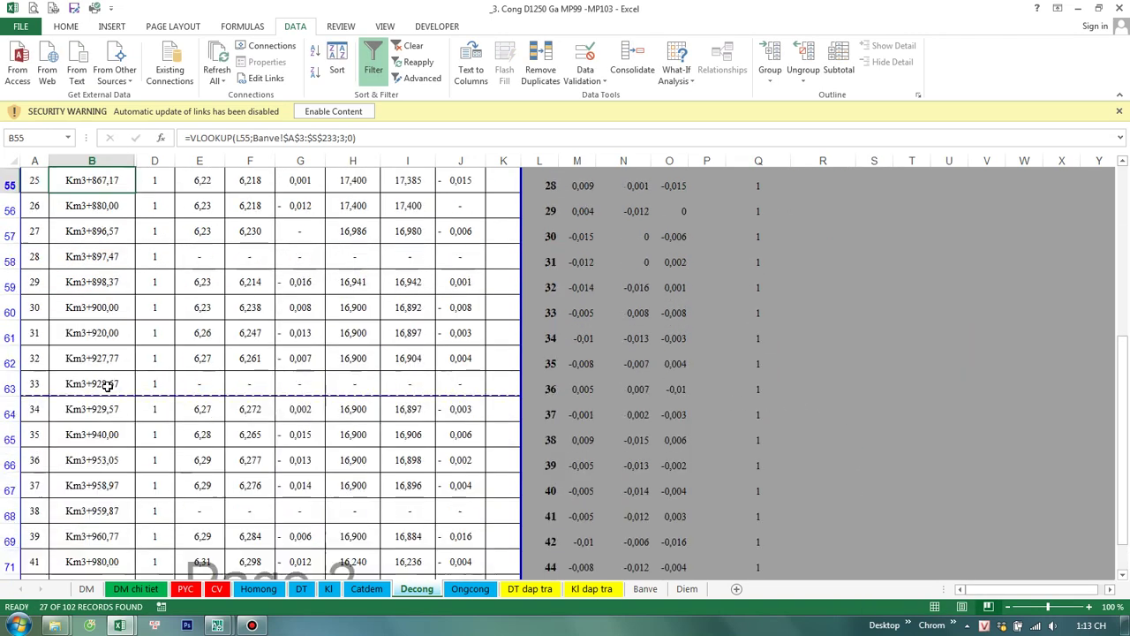
{"action": "scroll", "coordinate": [134, 270], "scroll_direction": "up", "scroll_amount": 2}
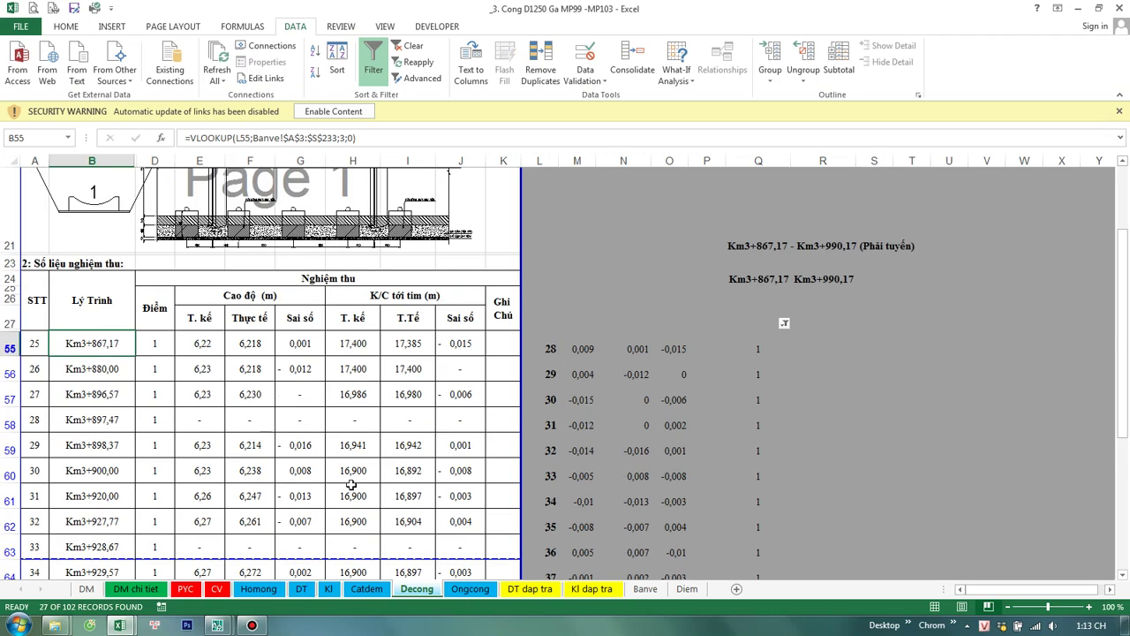
{"action": "left_click", "coordinate": [365, 590]}
{"action": "left_click", "coordinate": [411, 590]}
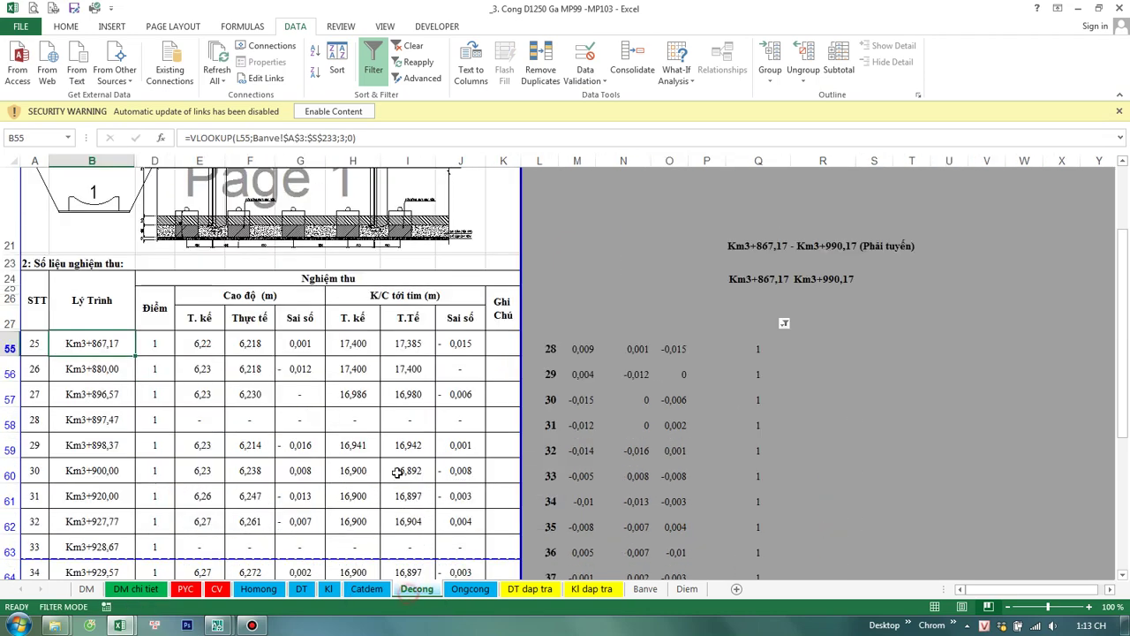
{"action": "scroll", "coordinate": [391, 476], "scroll_direction": "down", "scroll_amount": 3}
{"action": "scroll", "coordinate": [391, 476], "scroll_direction": "down", "scroll_amount": 3}
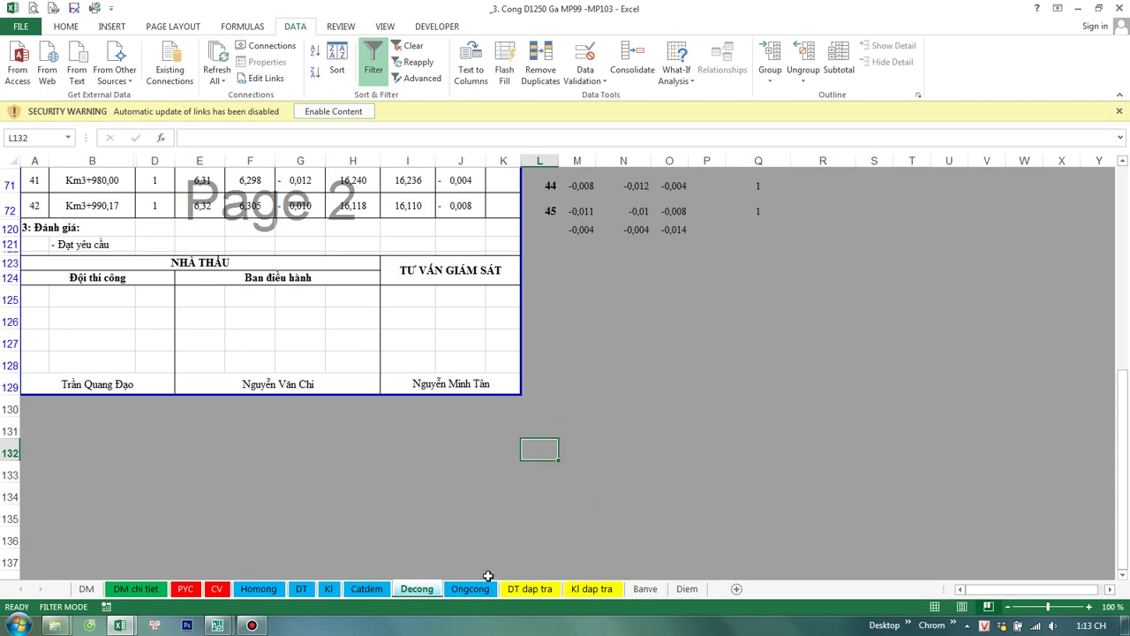
{"action": "scroll", "coordinate": [511, 527], "scroll_direction": "up", "scroll_amount": 3}
{"action": "scroll", "coordinate": [499, 528], "scroll_direction": "up", "scroll_amount": 10}
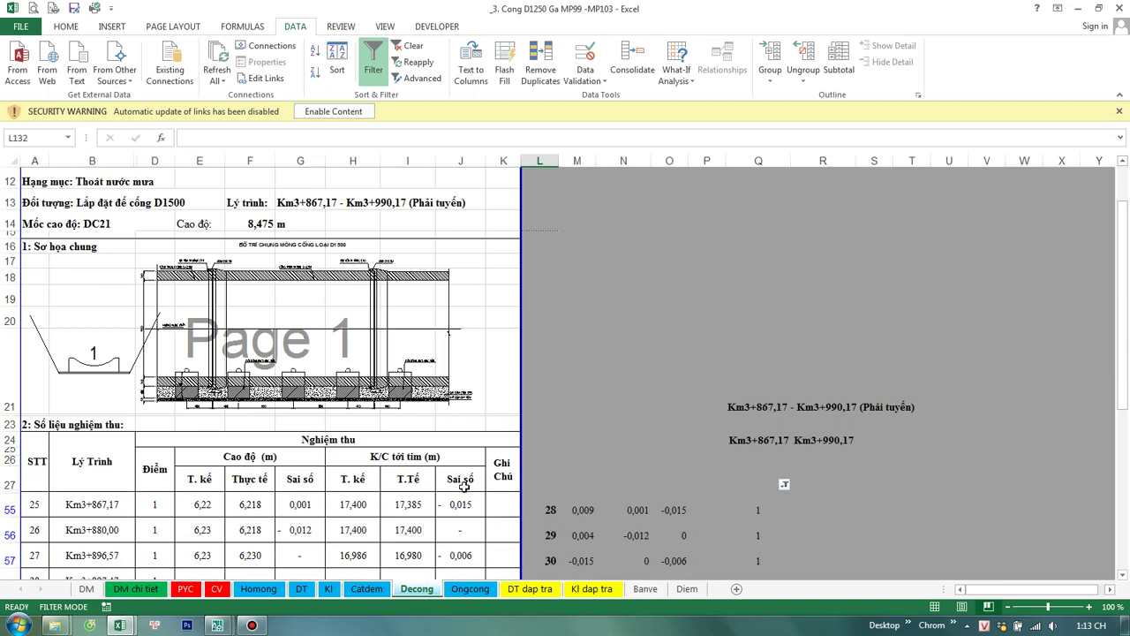
Step: Edit A13 so the object line reads 'Lắp đặt đế cống D1250'
{"action": "double_click", "coordinate": [68, 202]}
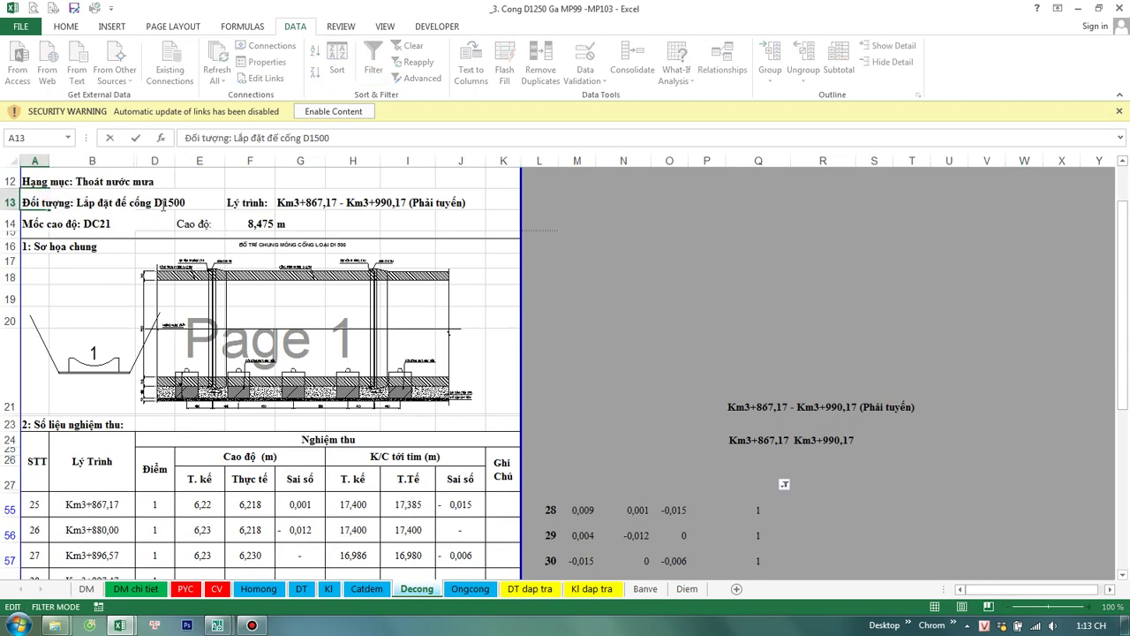
{"action": "key", "text": "BackSpace"}
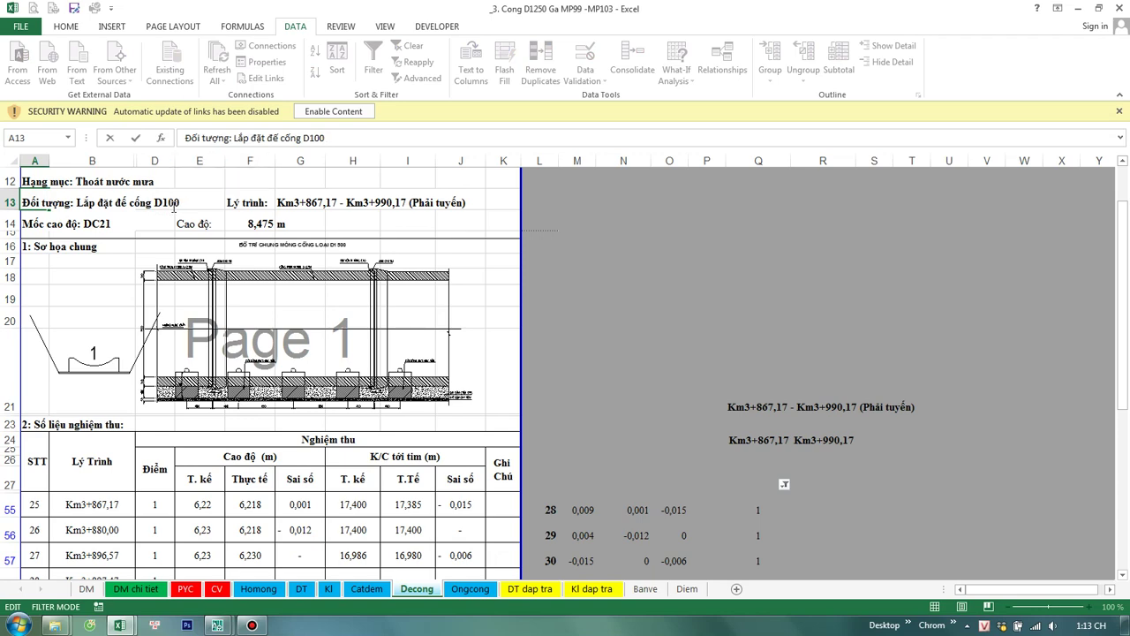
{"action": "type", "text": "25"}
{"action": "key", "text": "BackSpace"}
{"action": "left_click", "coordinate": [706, 246]}
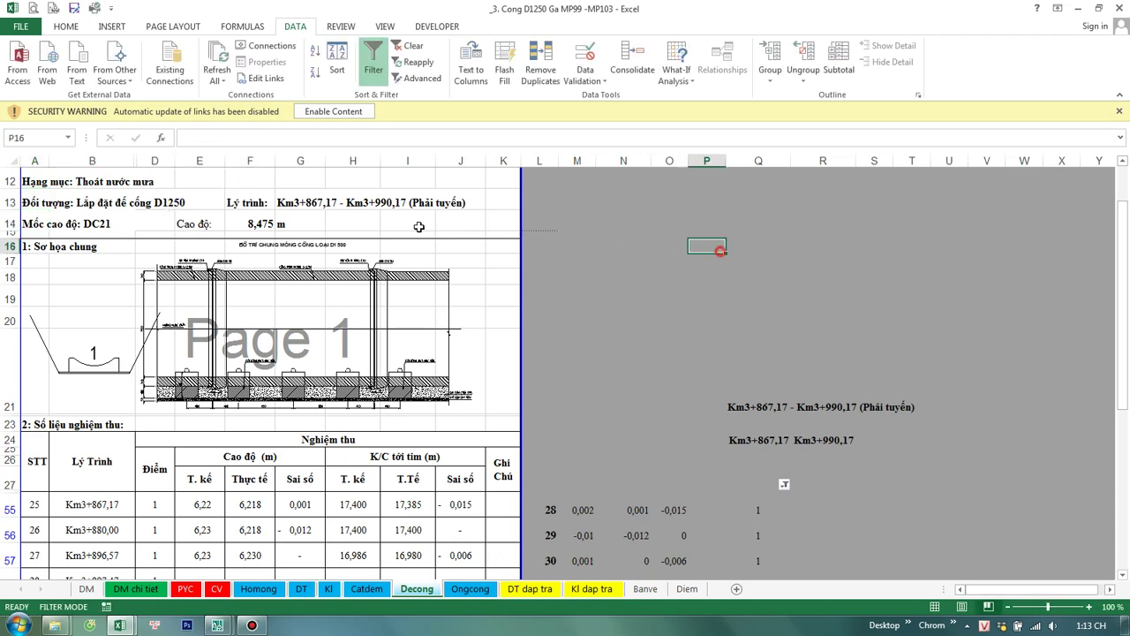
{"action": "scroll", "coordinate": [217, 330], "scroll_direction": "up", "scroll_amount": 3}
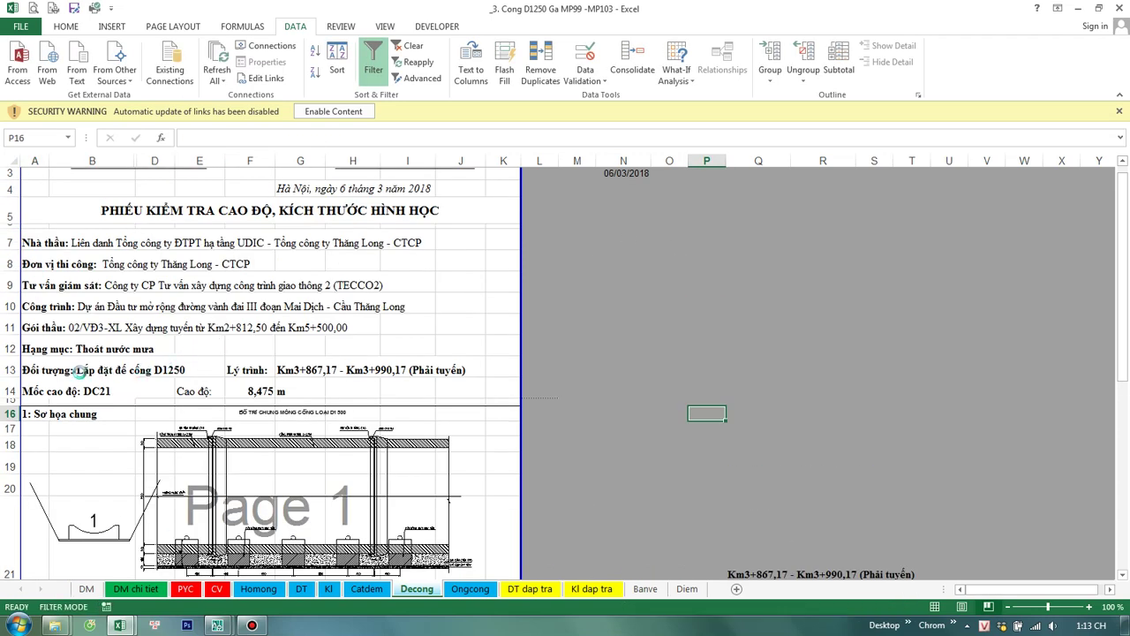
Step: Review the header entries in rows 4–9, including the G4 date formula
{"action": "left_click", "coordinate": [40, 371]}
{"action": "left_click", "coordinate": [101, 283]}
{"action": "left_click", "coordinate": [117, 247]}
{"action": "scroll", "coordinate": [230, 315], "scroll_direction": "up", "scroll_amount": 1}
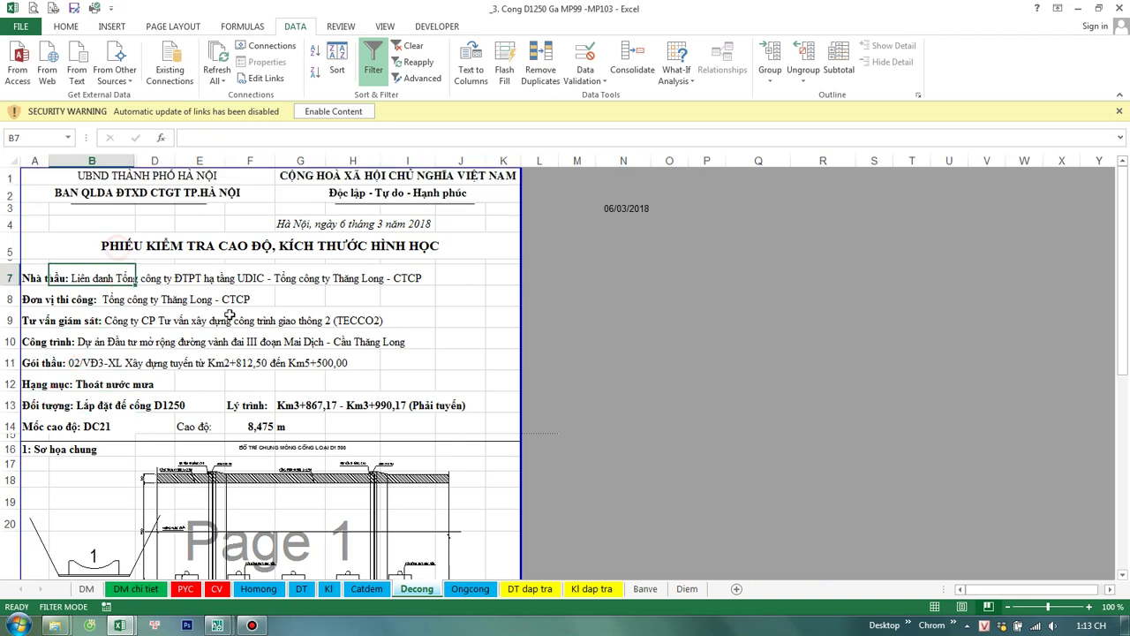
{"action": "left_click", "coordinate": [338, 221]}
{"action": "double_click", "coordinate": [338, 221]}
{"action": "key", "text": "Escape"}
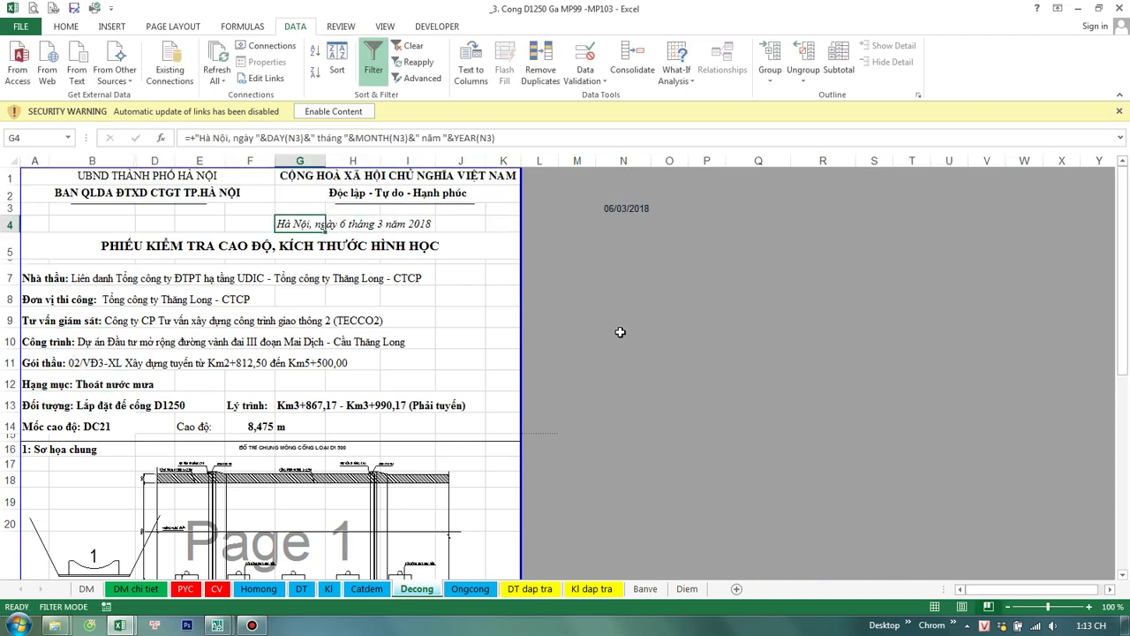
{"action": "left_click", "coordinate": [623, 334]}
{"action": "left_click", "coordinate": [314, 228]}
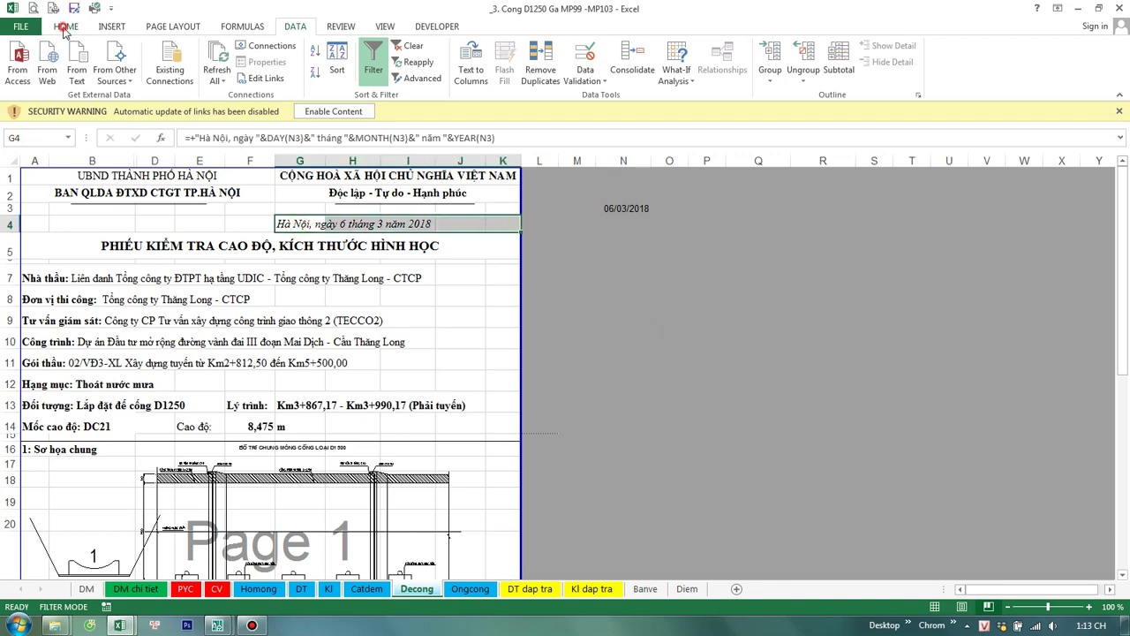
{"action": "left_click", "coordinate": [63, 27]}
Step: Review row 58's design elevation, actual elevation, error (G58) and distance (H58) formulas
{"action": "left_click", "coordinate": [669, 342]}
{"action": "scroll", "coordinate": [477, 353], "scroll_direction": "down", "scroll_amount": 3}
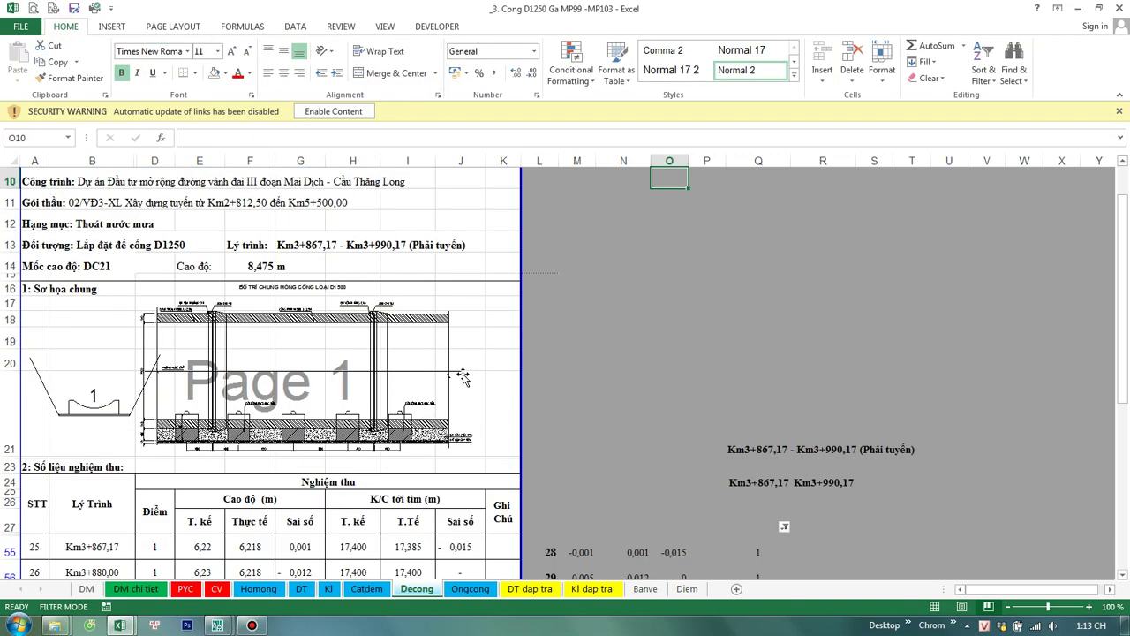
{"action": "left_click", "coordinate": [651, 391]}
{"action": "scroll", "coordinate": [586, 389], "scroll_direction": "down", "scroll_amount": 3}
{"action": "scroll", "coordinate": [547, 424], "scroll_direction": "down", "scroll_amount": 3}
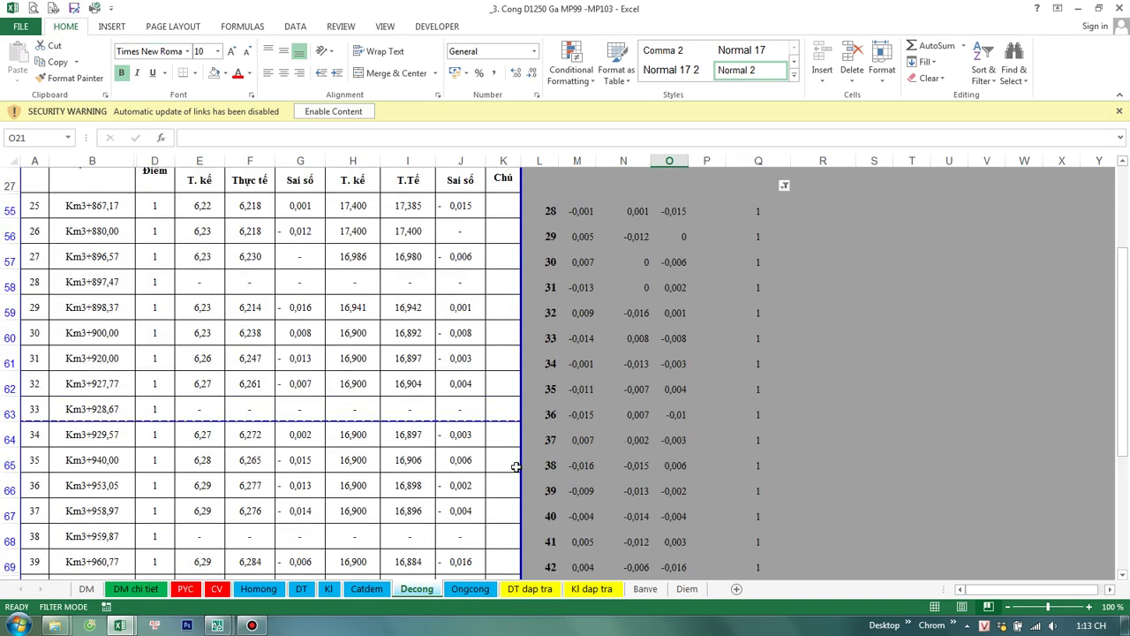
{"action": "left_click", "coordinate": [210, 285]}
{"action": "left_click", "coordinate": [244, 284]}
{"action": "left_click", "coordinate": [301, 285]}
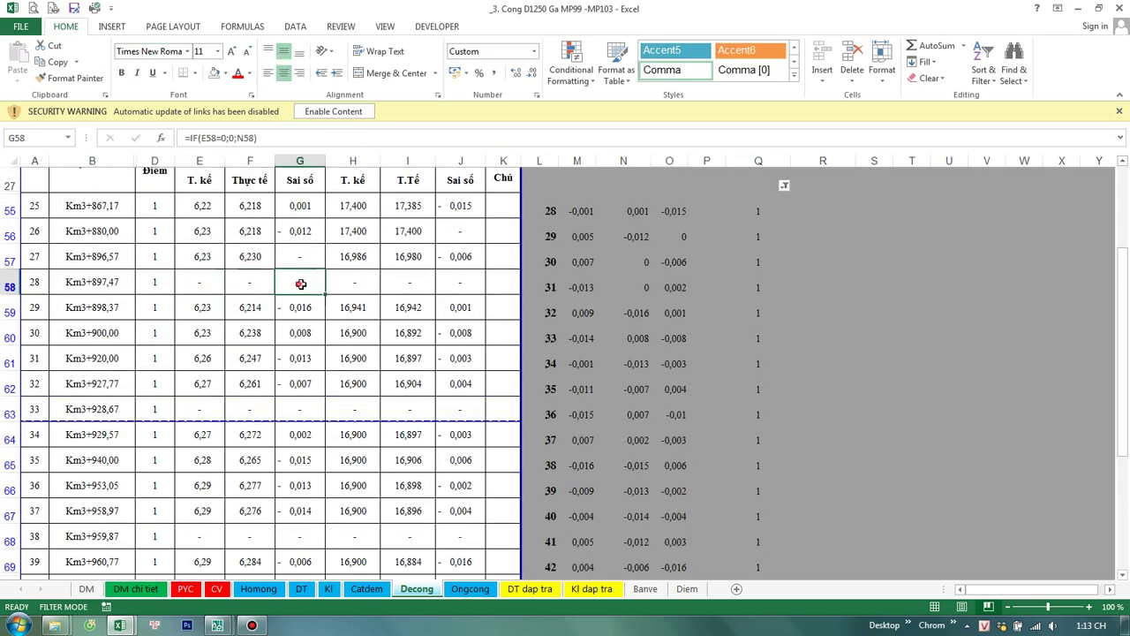
{"action": "left_click", "coordinate": [362, 284]}
{"action": "scroll", "coordinate": [380, 371], "scroll_direction": "down", "scroll_amount": 3}
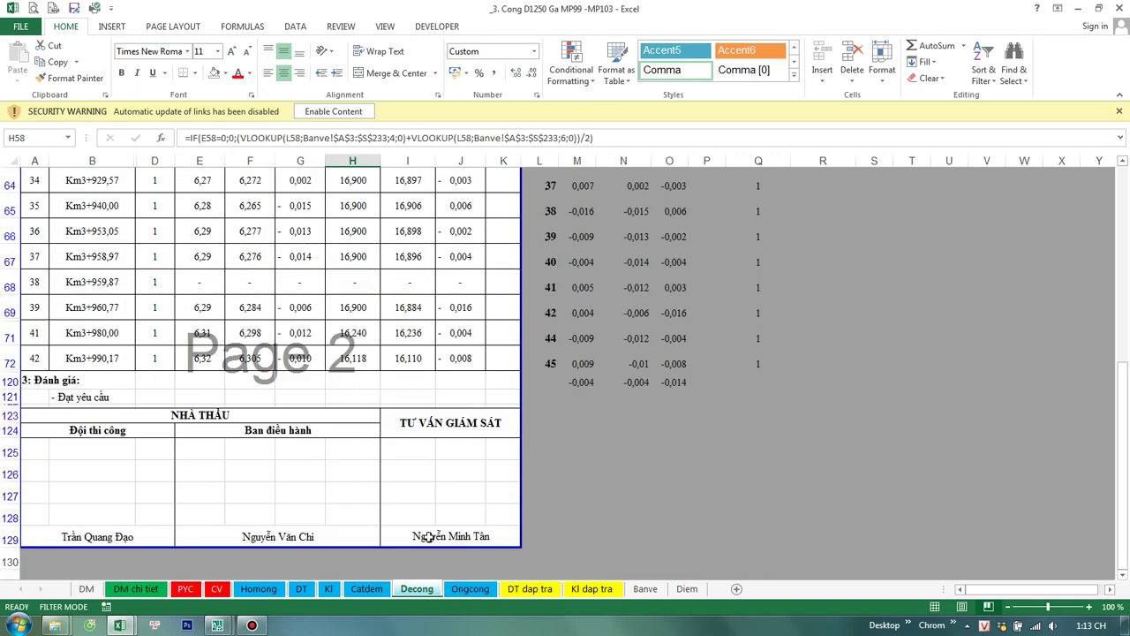
Step: On the Ongcong sheet, filter column Q to show only the rows flagged 1
{"action": "left_click", "coordinate": [470, 589]}
{"action": "scroll", "coordinate": [794, 415], "scroll_direction": "down", "scroll_amount": 2}
{"action": "scroll", "coordinate": [811, 365], "scroll_direction": "up", "scroll_amount": 3}
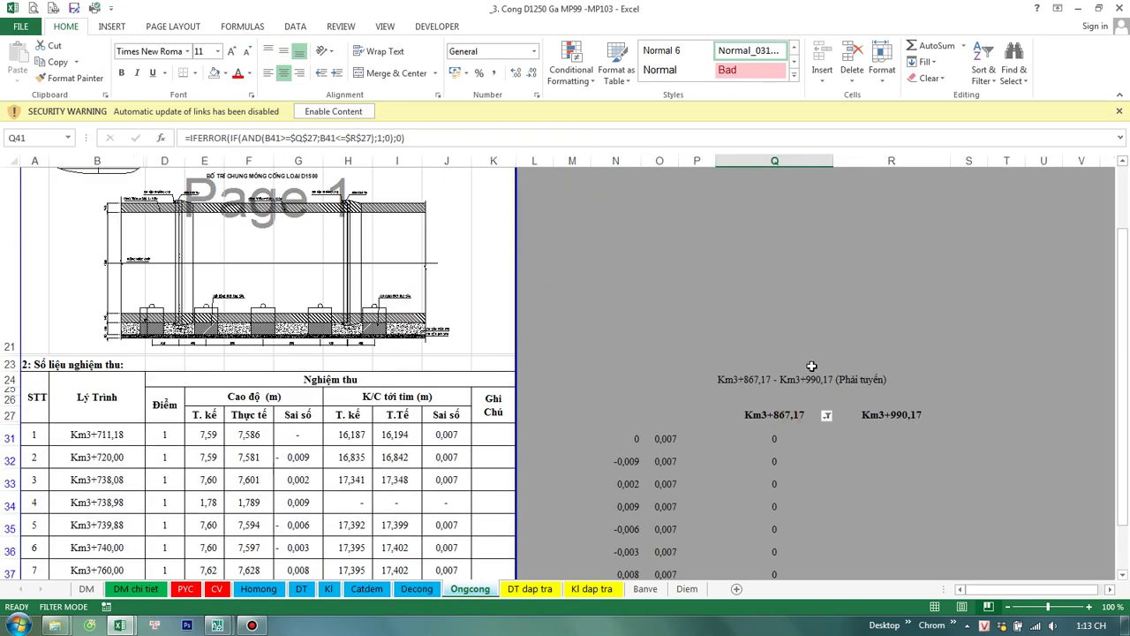
{"action": "left_click", "coordinate": [827, 416]}
{"action": "left_click", "coordinate": [918, 390]}
{"action": "left_click", "coordinate": [915, 383]}
{"action": "left_click", "coordinate": [828, 416]}
{"action": "left_click", "coordinate": [901, 390]}
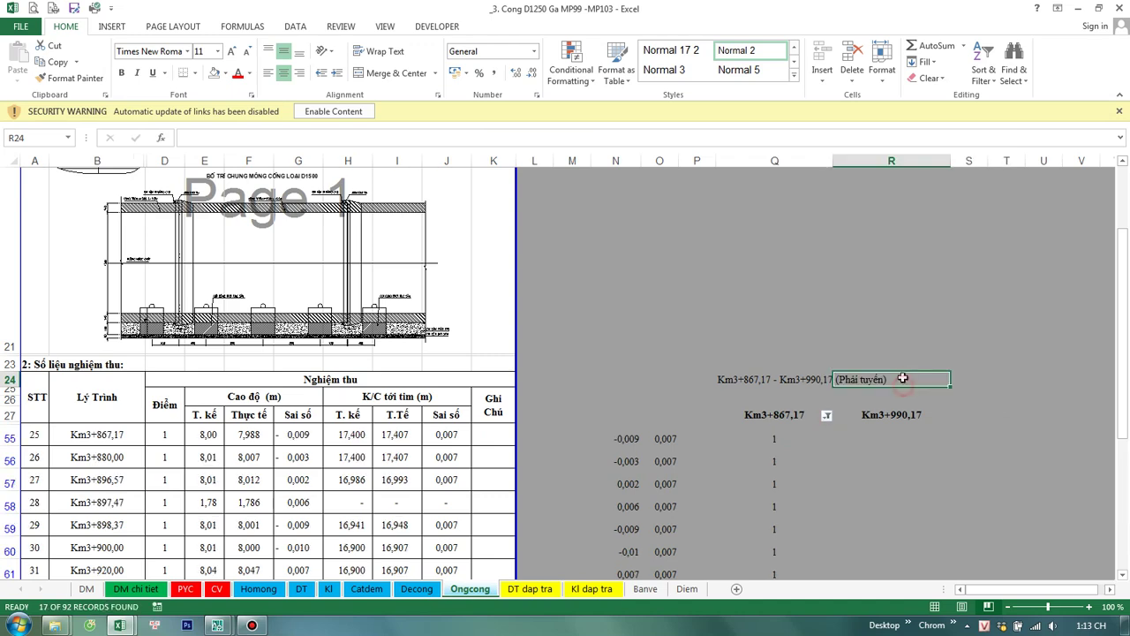
{"action": "left_click", "coordinate": [876, 350]}
Step: Add '2' to the D1250 culvert description in cell A13
{"action": "scroll", "coordinate": [298, 424], "scroll_direction": "up", "scroll_amount": 2}
{"action": "scroll", "coordinate": [285, 406], "scroll_direction": "up", "scroll_amount": 1}
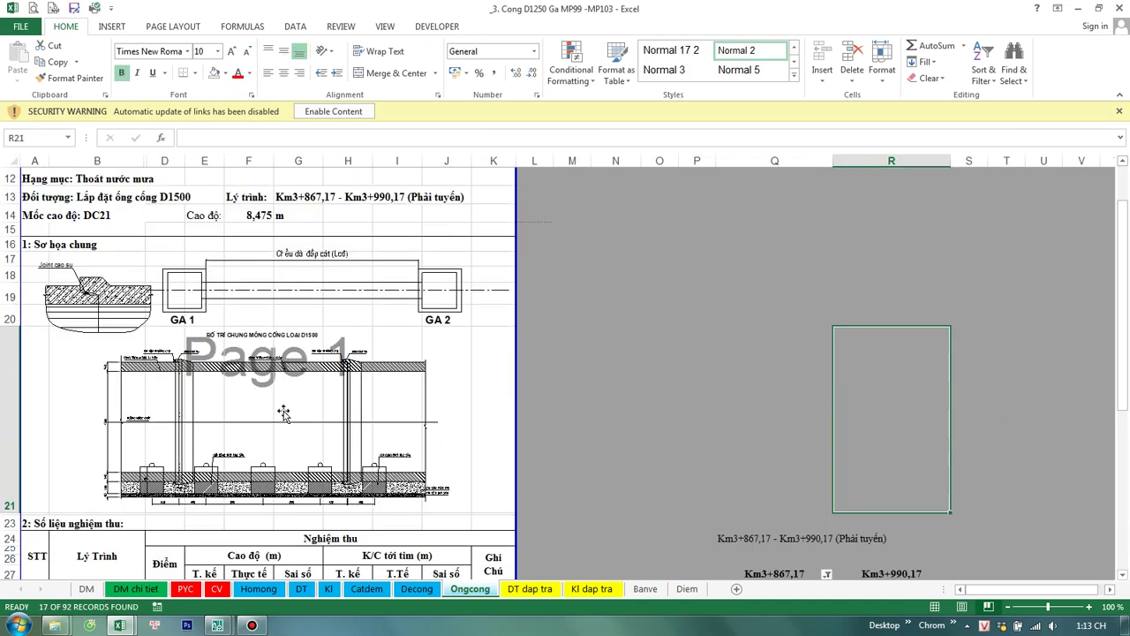
{"action": "scroll", "coordinate": [243, 400], "scroll_direction": "up", "scroll_amount": 2}
{"action": "double_click", "coordinate": [33, 295]}
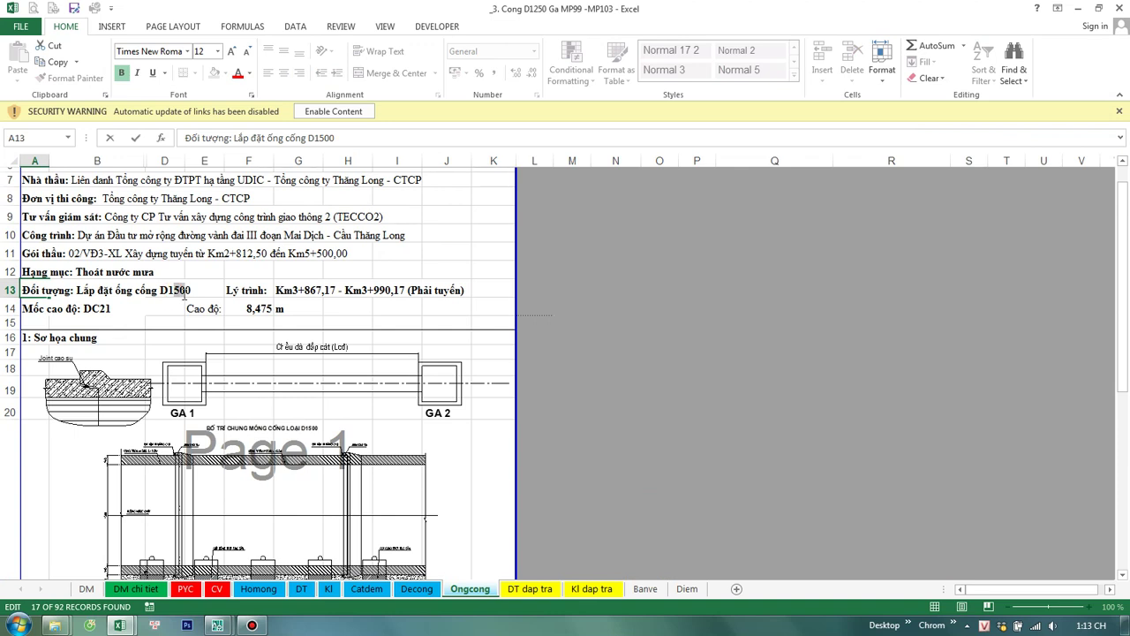
{"action": "type", "text": "2"}
{"action": "key", "text": "Return"}
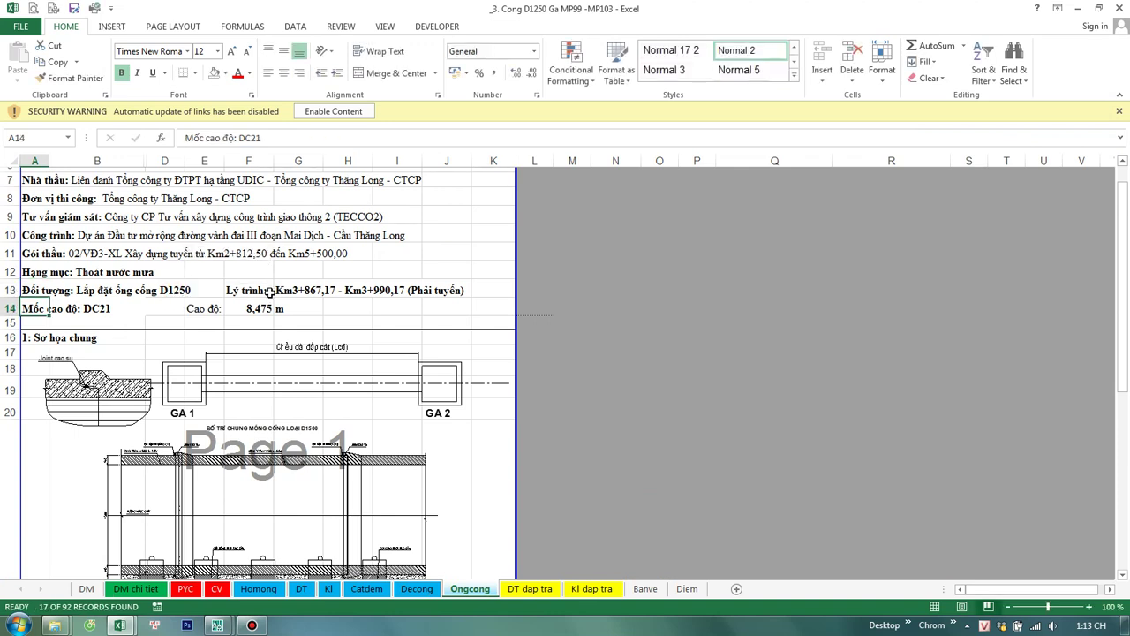
Step: Give the row 13 chainage value a slight indent through Format Cells
{"action": "left_click", "coordinate": [284, 290]}
{"action": "key", "text": "ctrl+1"}
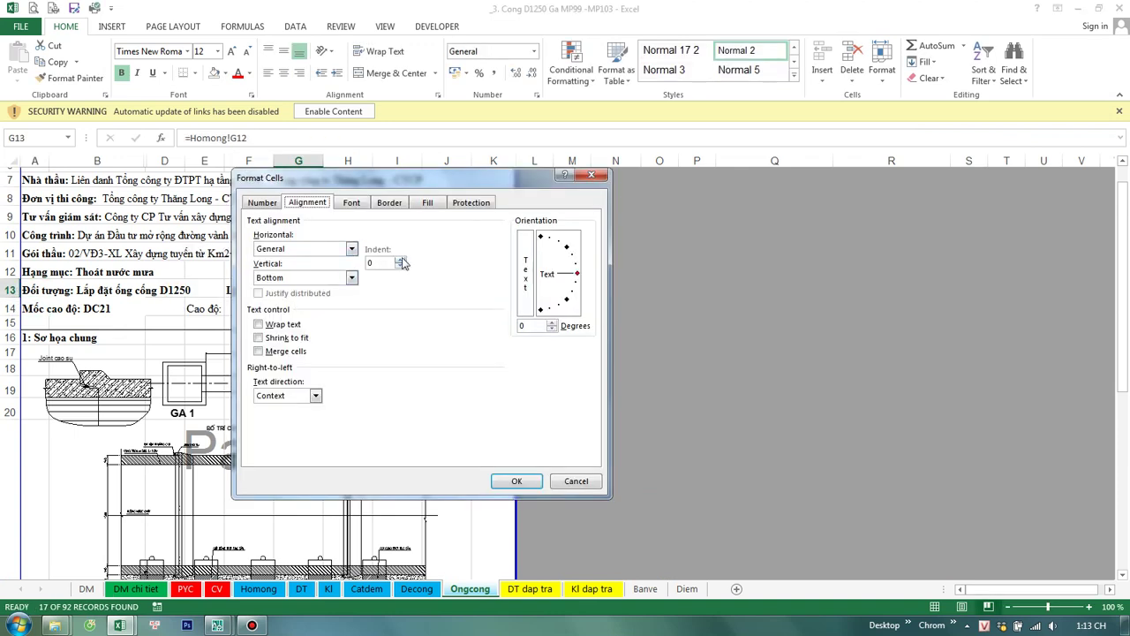
{"action": "left_click", "coordinate": [400, 261]}
{"action": "left_click", "coordinate": [516, 480]}
{"action": "key", "text": "Left"}
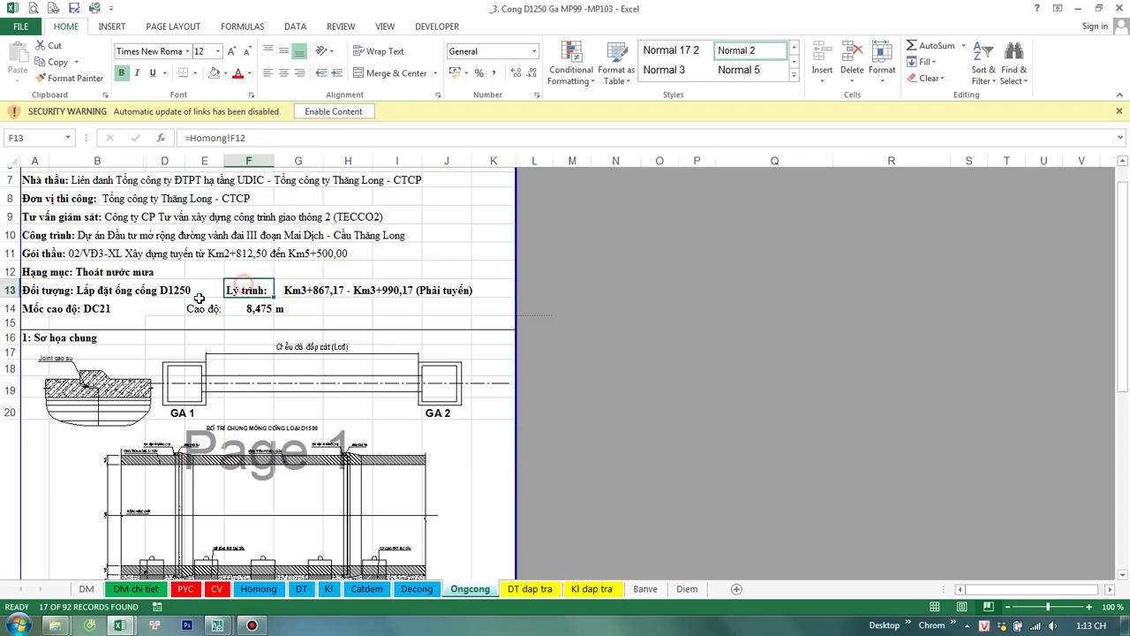
{"action": "scroll", "coordinate": [168, 298], "scroll_direction": "up", "scroll_amount": 1}
{"action": "left_click", "coordinate": [129, 305]}
Step: Make the inspection table's data rows 55–72 taller
{"action": "scroll", "coordinate": [132, 335], "scroll_direction": "down", "scroll_amount": 2}
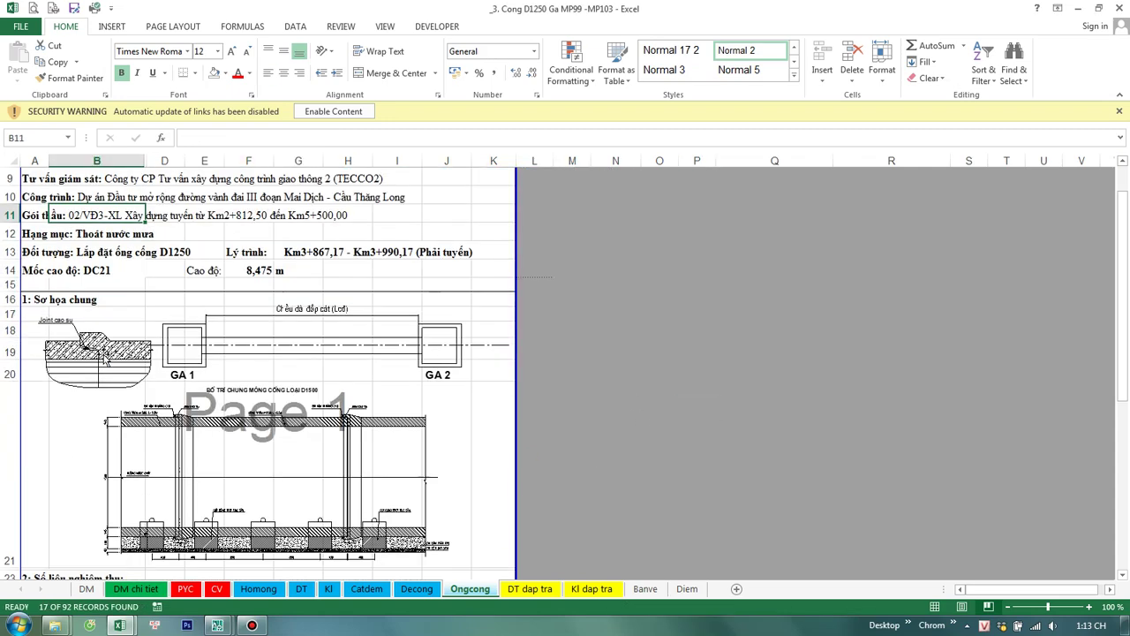
{"action": "scroll", "coordinate": [141, 362], "scroll_direction": "down", "scroll_amount": 1}
{"action": "scroll", "coordinate": [153, 397], "scroll_direction": "down", "scroll_amount": 2}
{"action": "left_click", "coordinate": [86, 436]}
{"action": "left_click", "coordinate": [9, 434]}
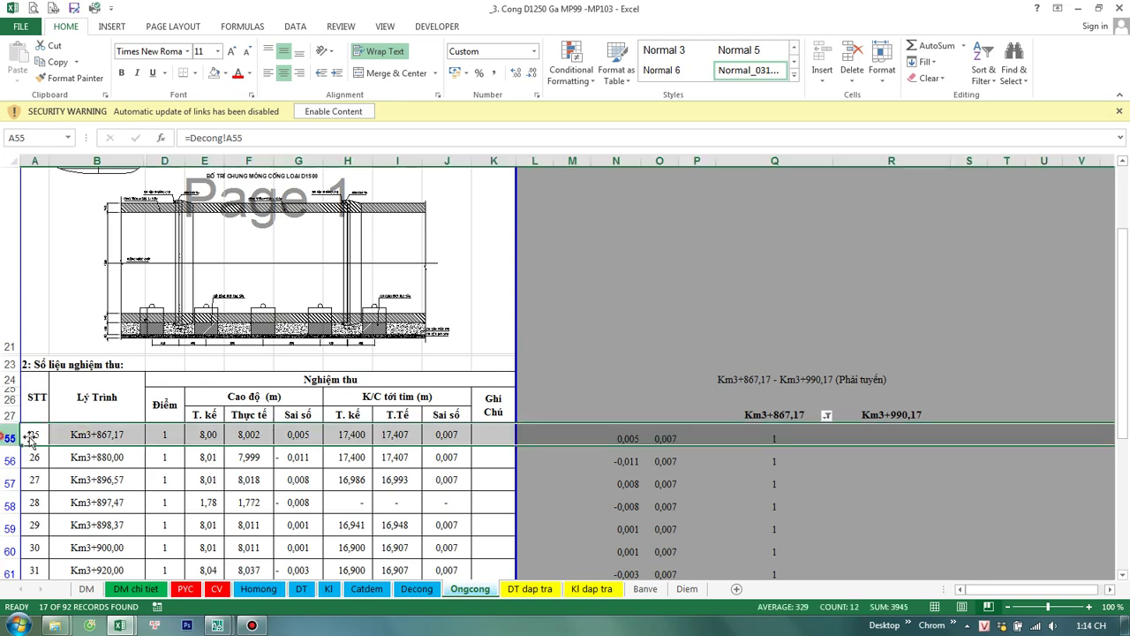
{"action": "scroll", "coordinate": [88, 433], "scroll_direction": "down", "scroll_amount": 2}
{"action": "scroll", "coordinate": [97, 433], "scroll_direction": "down", "scroll_amount": 2}
{"action": "left_click", "coordinate": [7, 474], "text": "shift"}
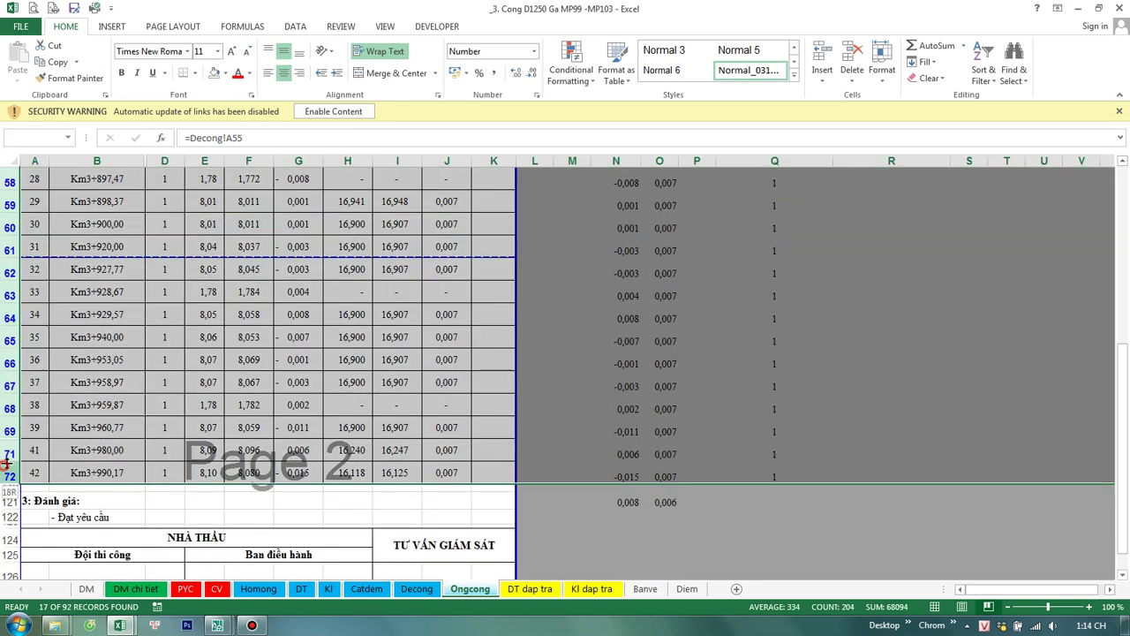
{"action": "mouse_move", "coordinate": [7, 456]}
{"action": "left_mouse_down"}
{"action": "mouse_move", "coordinate": [7, 468]}
{"action": "mouse_move", "coordinate": [503, 491]}
{"action": "left_mouse_up"}
Step: Check the column Q numbering formula and copy the Km3+900,00 row, row 60
{"action": "left_click", "coordinate": [781, 459]}
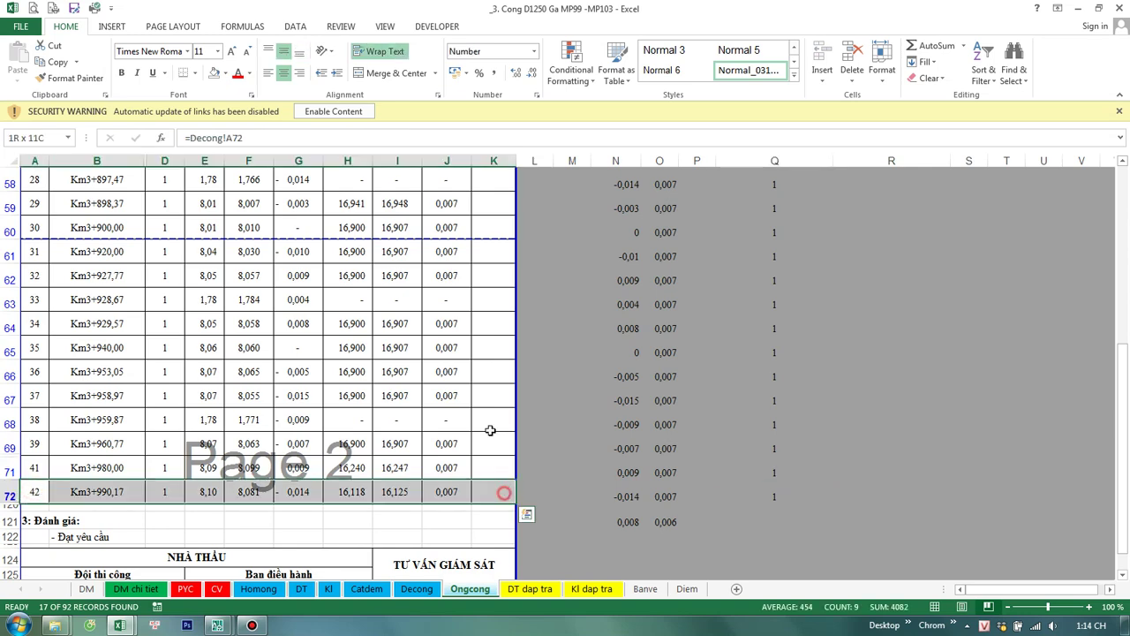
{"action": "left_click", "coordinate": [189, 77]}
{"action": "left_click", "coordinate": [747, 371]}
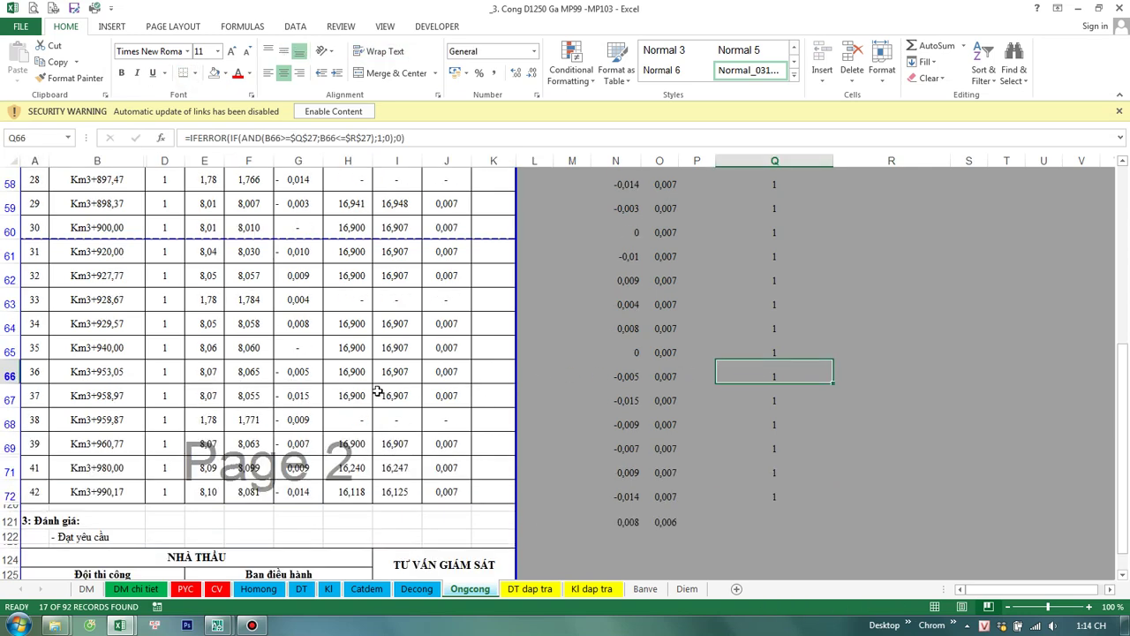
{"action": "scroll", "coordinate": [225, 377], "scroll_direction": "up", "scroll_amount": 1}
{"action": "left_click_drag", "start_coordinate": [41, 292], "coordinate": [499, 299]}
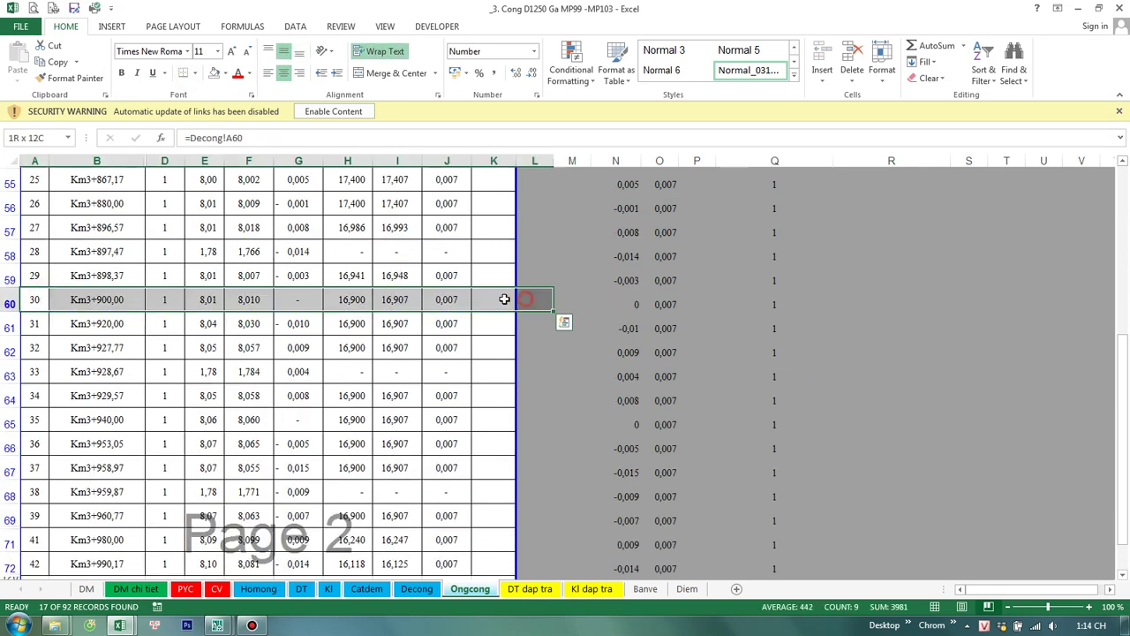
{"action": "key", "text": "ctrl+c"}
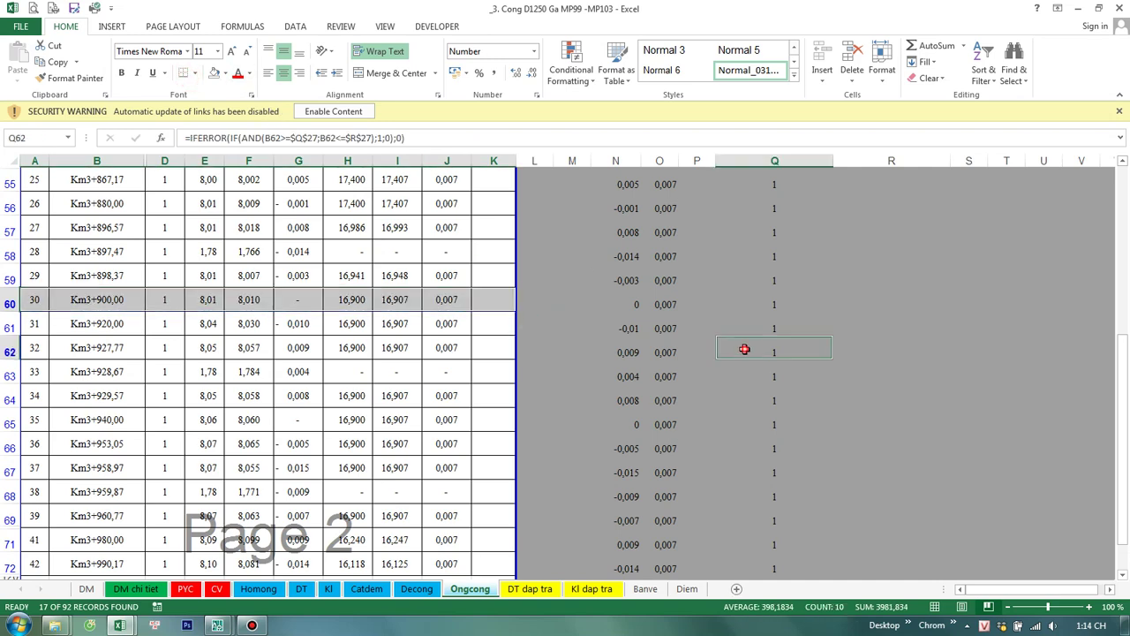
Step: Inspect another column Q numbering formula, then go to the DT dap tra sheet
{"action": "left_click", "coordinate": [733, 369]}
{"action": "scroll", "coordinate": [349, 379], "scroll_direction": "up", "scroll_amount": 5}
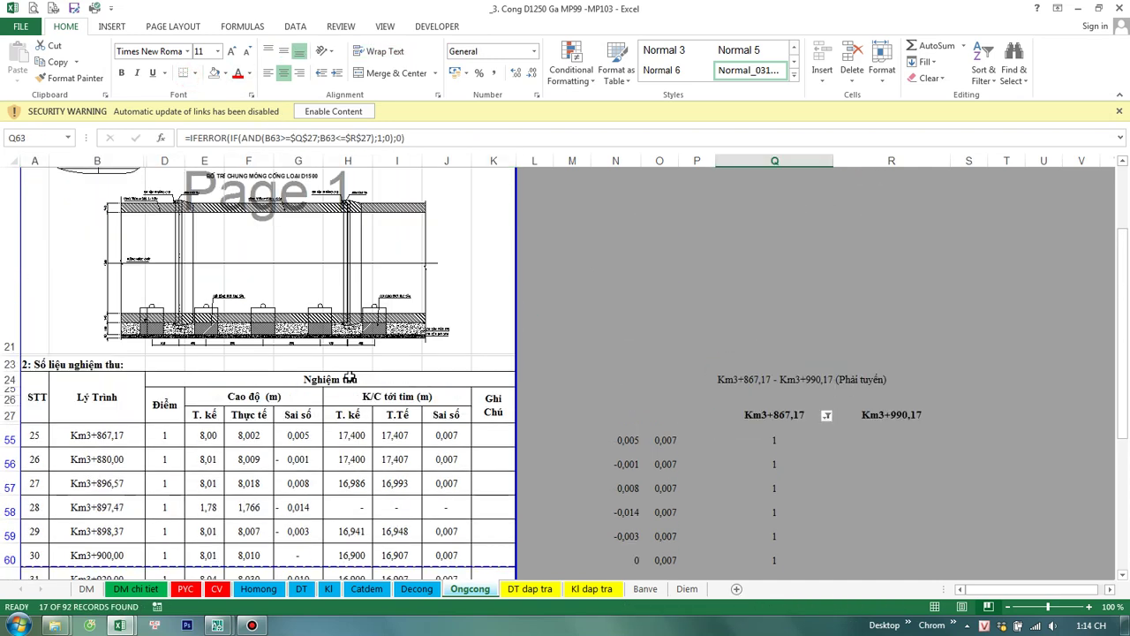
{"action": "scroll", "coordinate": [349, 380], "scroll_direction": "up", "scroll_amount": 3}
{"action": "scroll", "coordinate": [444, 397], "scroll_direction": "down", "scroll_amount": 5}
{"action": "scroll", "coordinate": [448, 424], "scroll_direction": "down", "scroll_amount": 5}
{"action": "scroll", "coordinate": [449, 424], "scroll_direction": "down", "scroll_amount": 2}
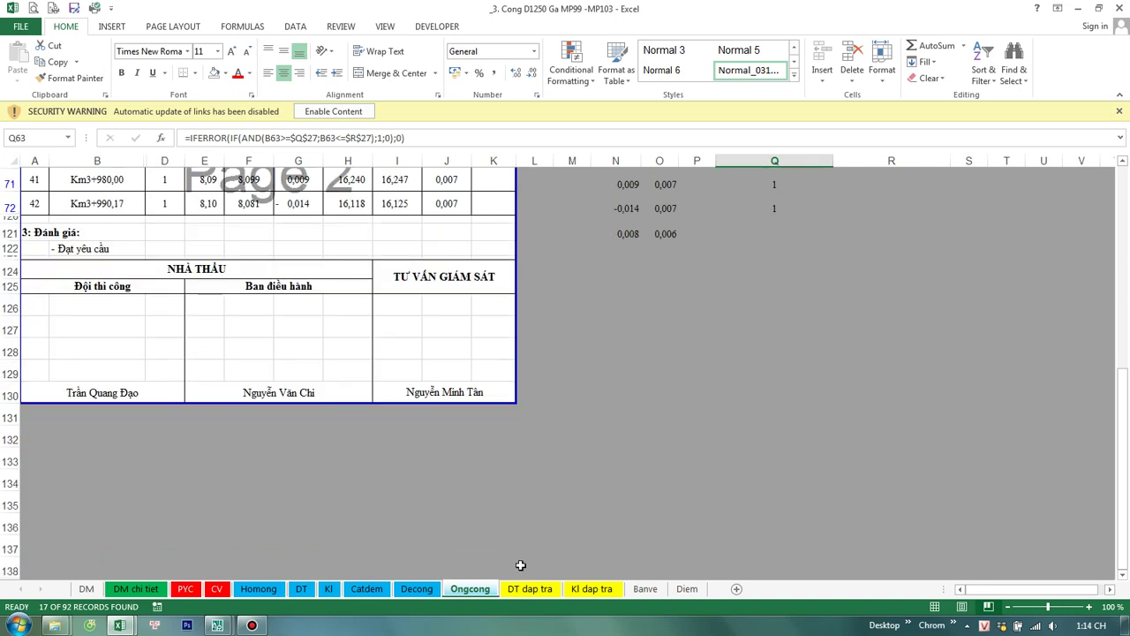
{"action": "left_click", "coordinate": [530, 588]}
{"action": "scroll", "coordinate": [636, 530], "scroll_direction": "up", "scroll_amount": 1}
{"action": "scroll", "coordinate": [738, 492], "scroll_direction": "up", "scroll_amount": 1}
Step: Filter column N of DT dap tra to keep only the rows marked 1
{"action": "scroll", "coordinate": [739, 492], "scroll_direction": "up", "scroll_amount": 20}
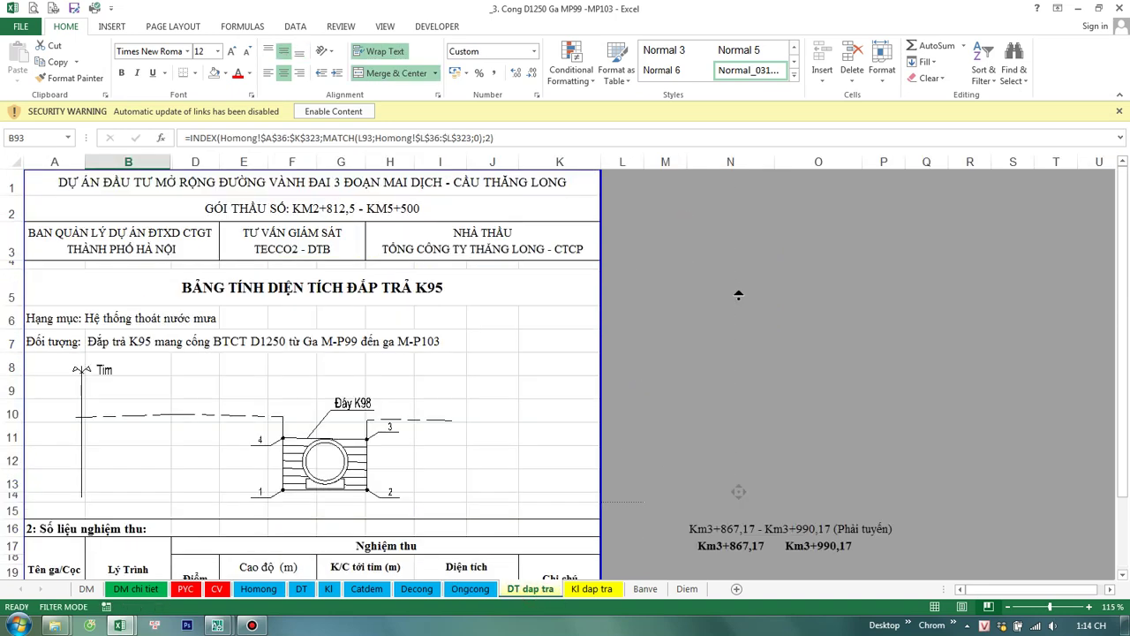
{"action": "scroll", "coordinate": [548, 326], "scroll_direction": "down", "scroll_amount": 1}
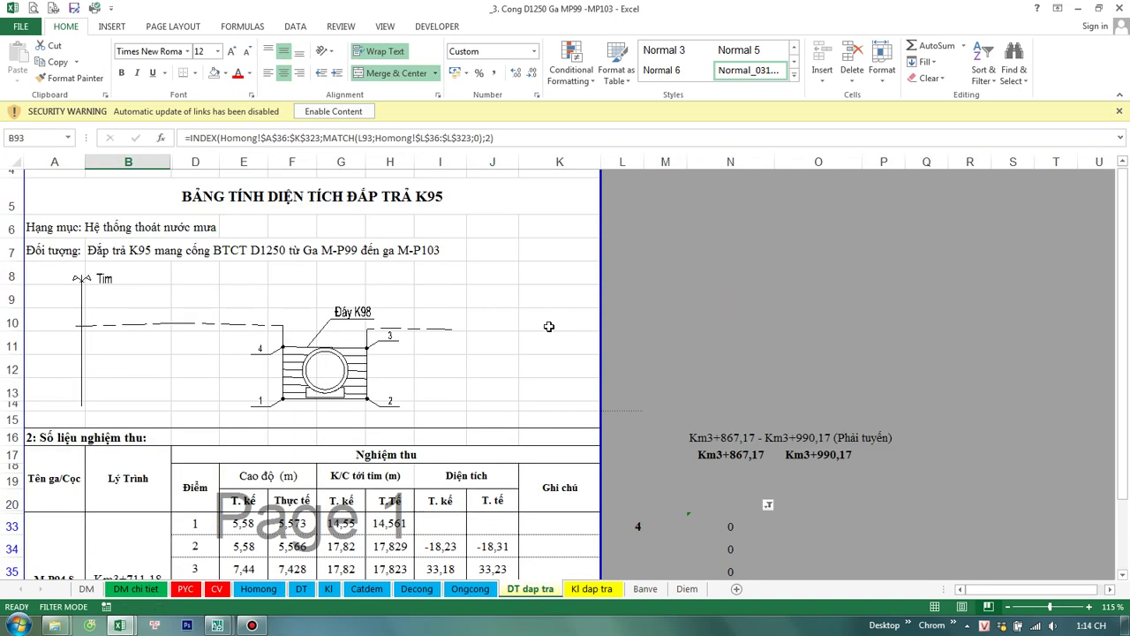
{"action": "left_click", "coordinate": [247, 227]}
{"action": "scroll", "coordinate": [404, 284], "scroll_direction": "down", "scroll_amount": 1}
{"action": "left_click", "coordinate": [768, 437]}
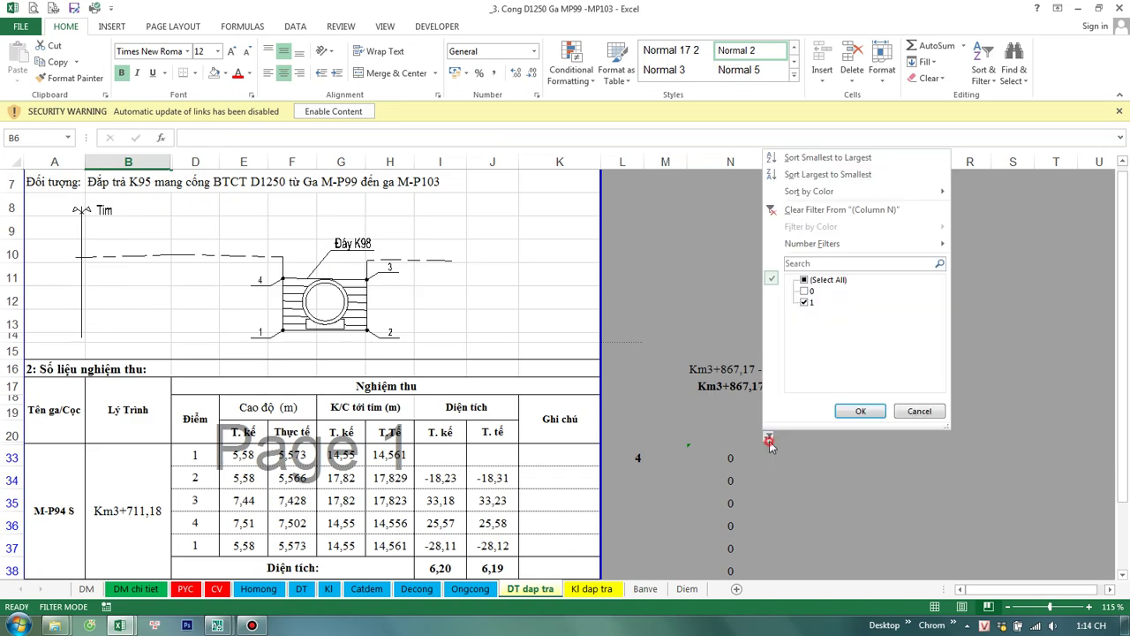
{"action": "left_click", "coordinate": [841, 406]}
{"action": "left_click", "coordinate": [840, 399]}
{"action": "scroll", "coordinate": [574, 413], "scroll_direction": "down", "scroll_amount": 2}
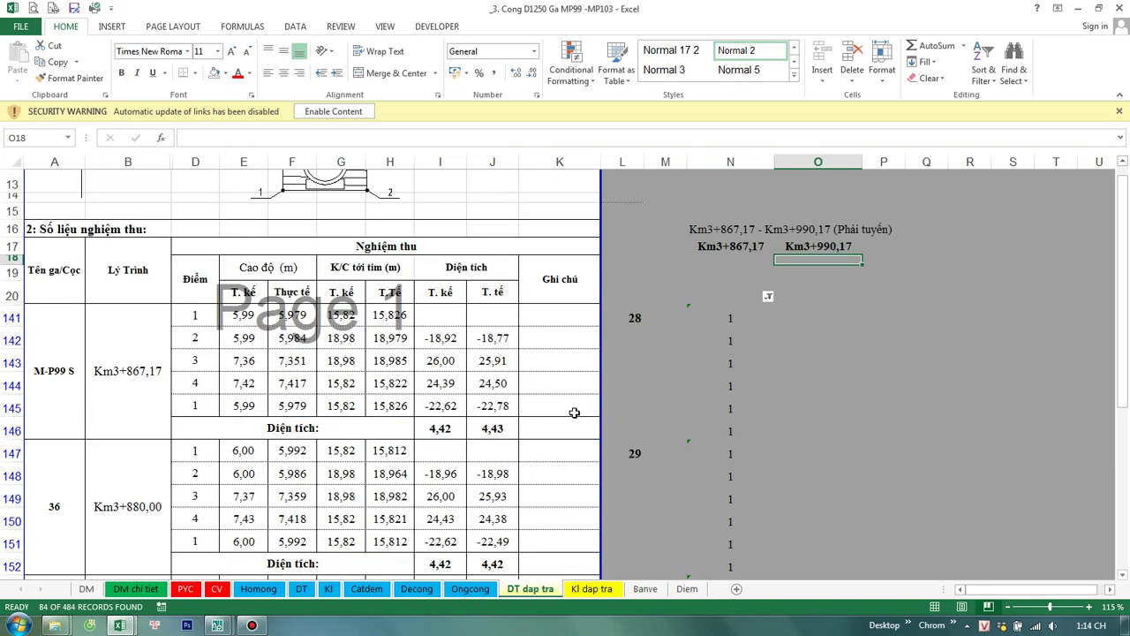
Step: Insert a page break so a new printed page starts at row 159
{"action": "double_click", "coordinate": [152, 371]}
{"action": "left_click", "coordinate": [69, 377]}
{"action": "left_click", "coordinate": [181, 377]}
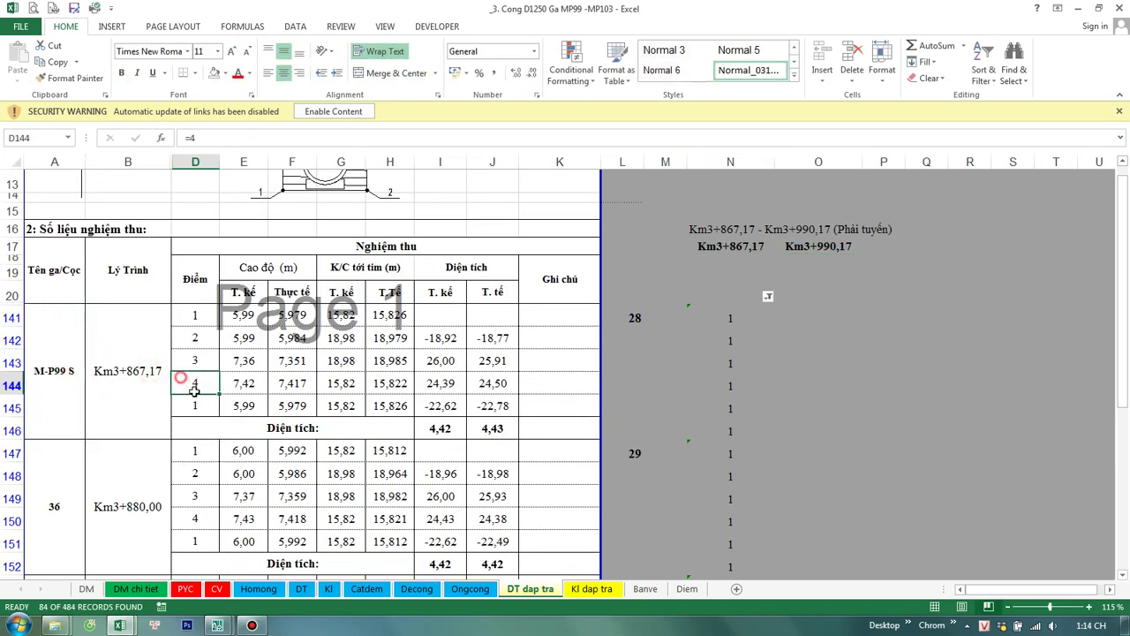
{"action": "scroll", "coordinate": [265, 418], "scroll_direction": "down", "scroll_amount": 6}
{"action": "right_click", "coordinate": [13, 318]}
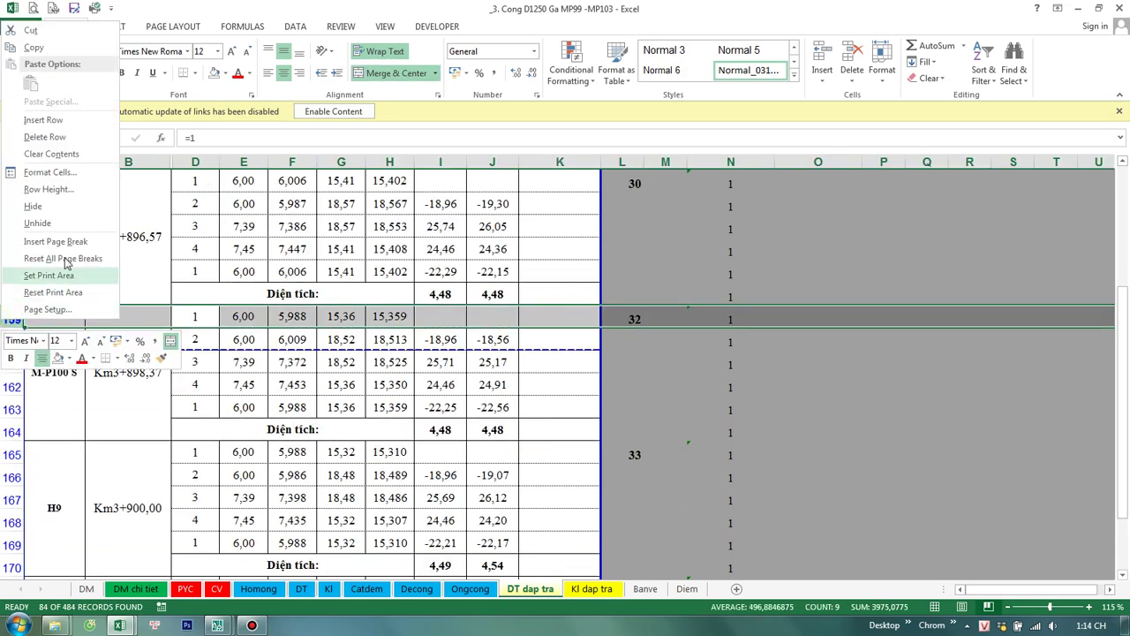
{"action": "left_click", "coordinate": [75, 240]}
Step: Review the station 38 block at rows 189–194
{"action": "scroll", "coordinate": [202, 389], "scroll_direction": "down", "scroll_amount": 7}
{"action": "scroll", "coordinate": [202, 406], "scroll_direction": "down", "scroll_amount": 6}
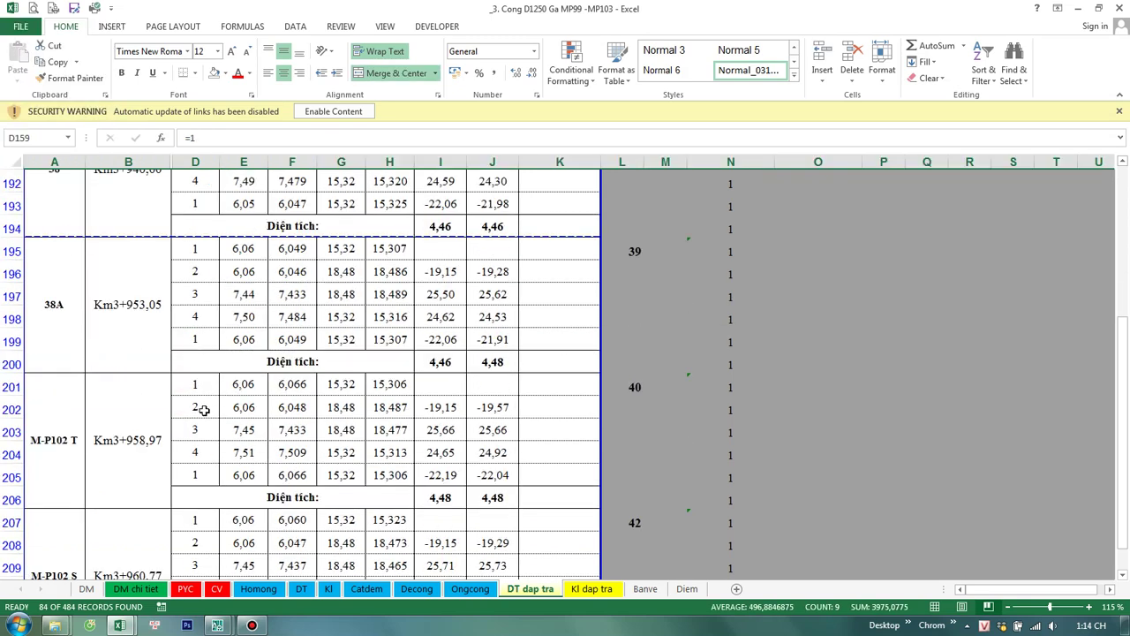
{"action": "left_click", "coordinate": [70, 232]}
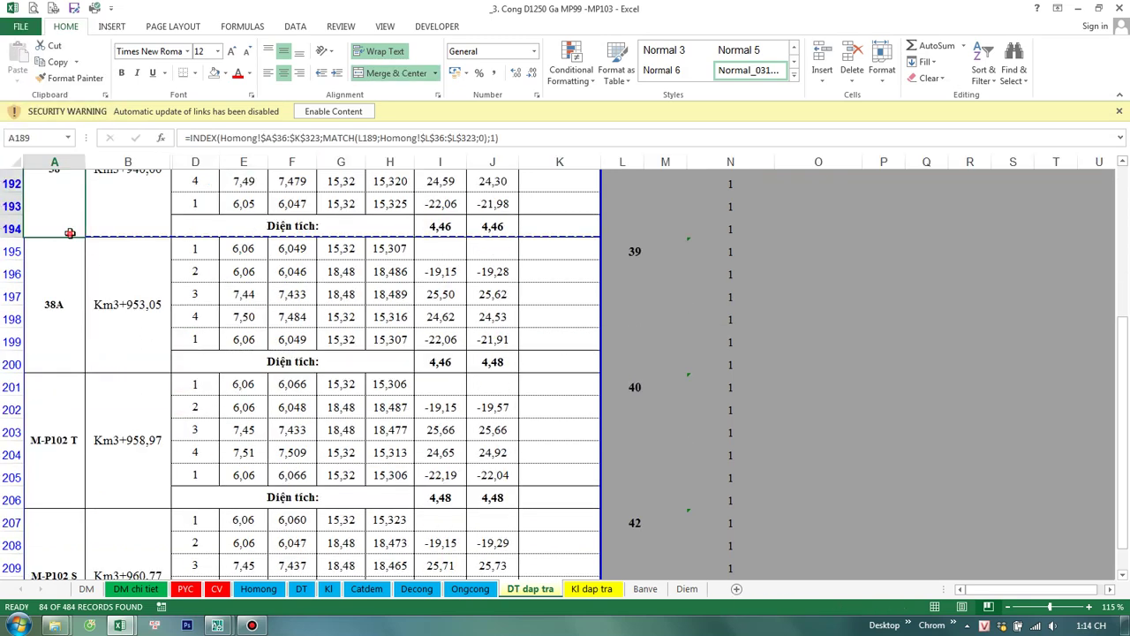
{"action": "left_click", "coordinate": [570, 223], "text": "shift"}
{"action": "scroll", "coordinate": [252, 388], "scroll_direction": "up", "scroll_amount": 4}
{"action": "left_click", "coordinate": [252, 389]}
Step: Insert a page break at row 219, the M-P103 T block
{"action": "scroll", "coordinate": [253, 393], "scroll_direction": "down", "scroll_amount": 6}
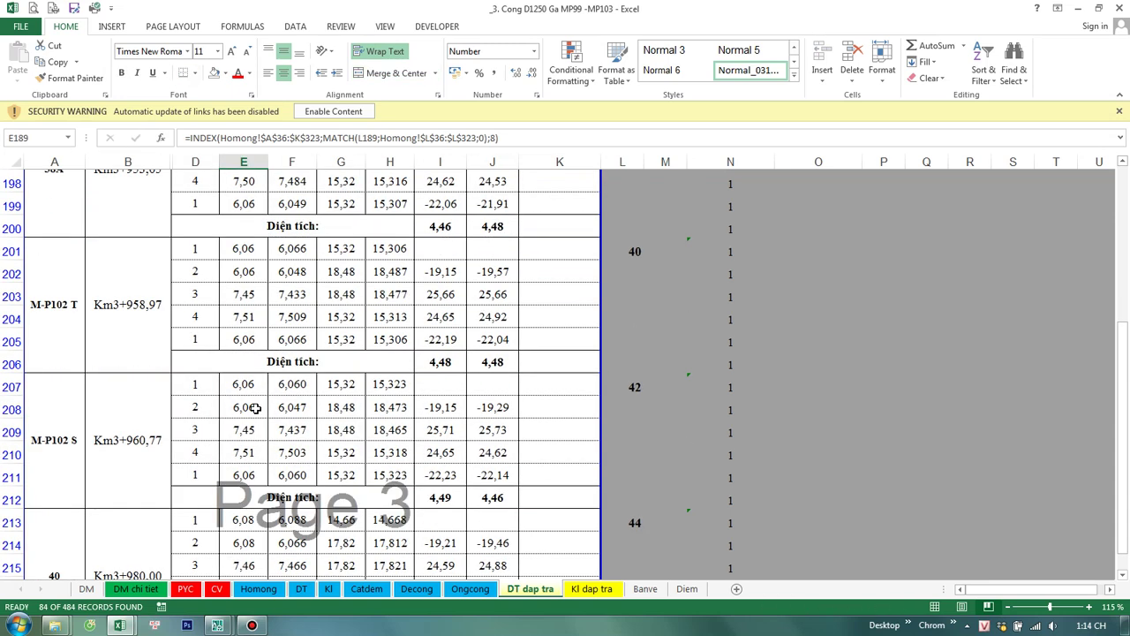
{"action": "scroll", "coordinate": [254, 408], "scroll_direction": "down", "scroll_amount": 3}
{"action": "scroll", "coordinate": [254, 408], "scroll_direction": "down", "scroll_amount": 4}
{"action": "left_click", "coordinate": [266, 399]}
{"action": "scroll", "coordinate": [265, 398], "scroll_direction": "up", "scroll_amount": 2}
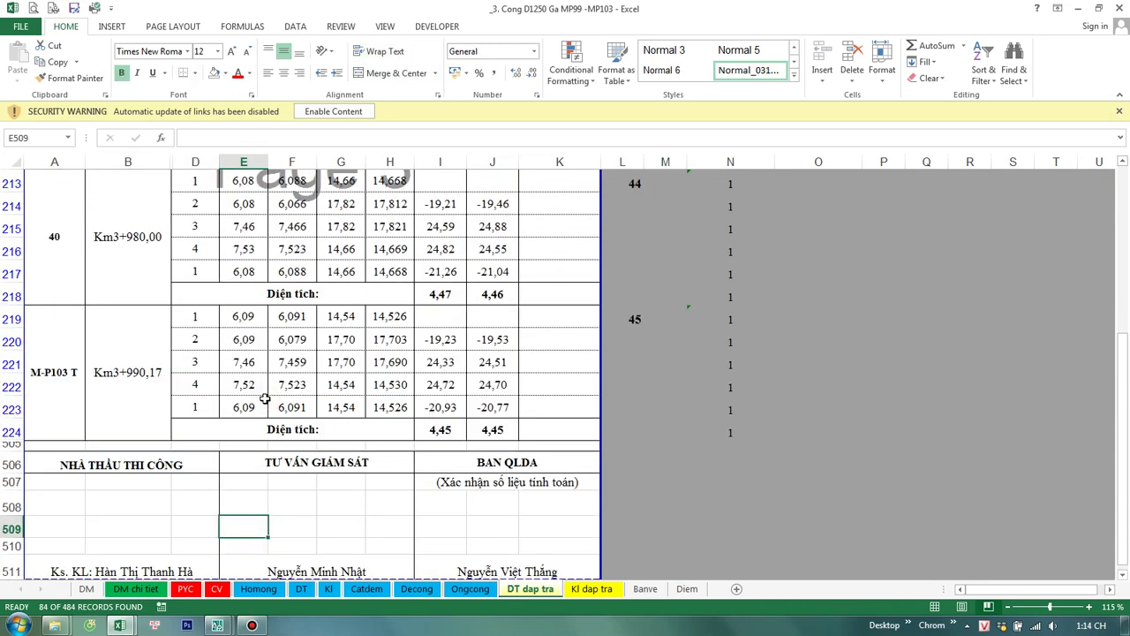
{"action": "left_click", "coordinate": [13, 317]}
{"action": "right_click", "coordinate": [13, 320]}
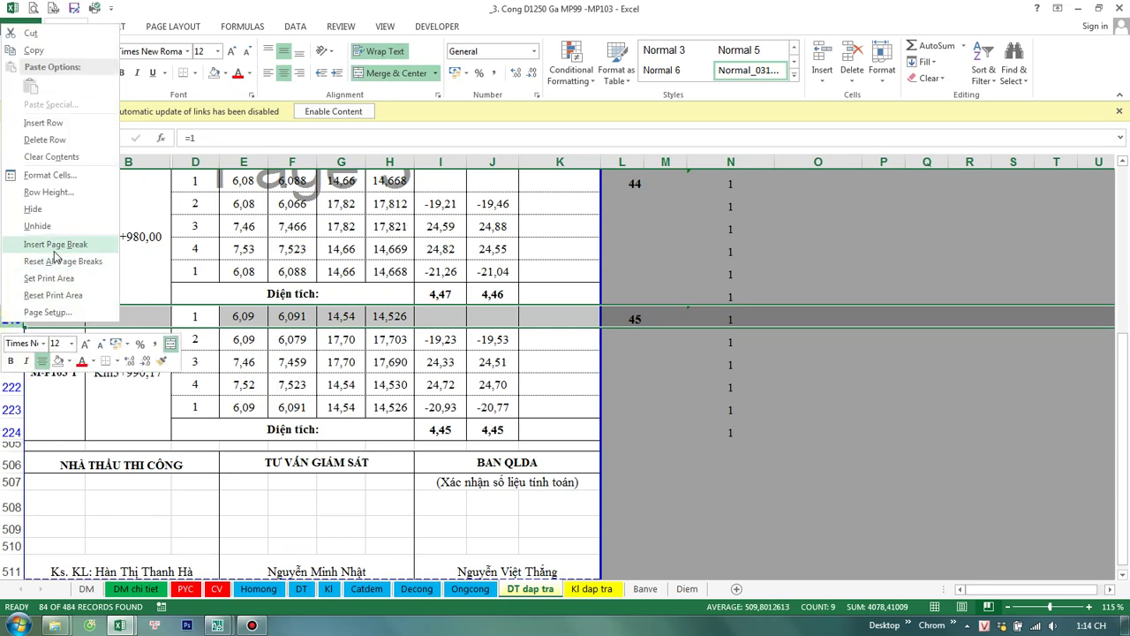
{"action": "left_click", "coordinate": [51, 245]}
Step: Check the DT dap tra page layout in Print Preview
{"action": "key", "text": "ctrl+p"}
{"action": "scroll", "coordinate": [744, 436], "scroll_direction": "down", "scroll_amount": 1}
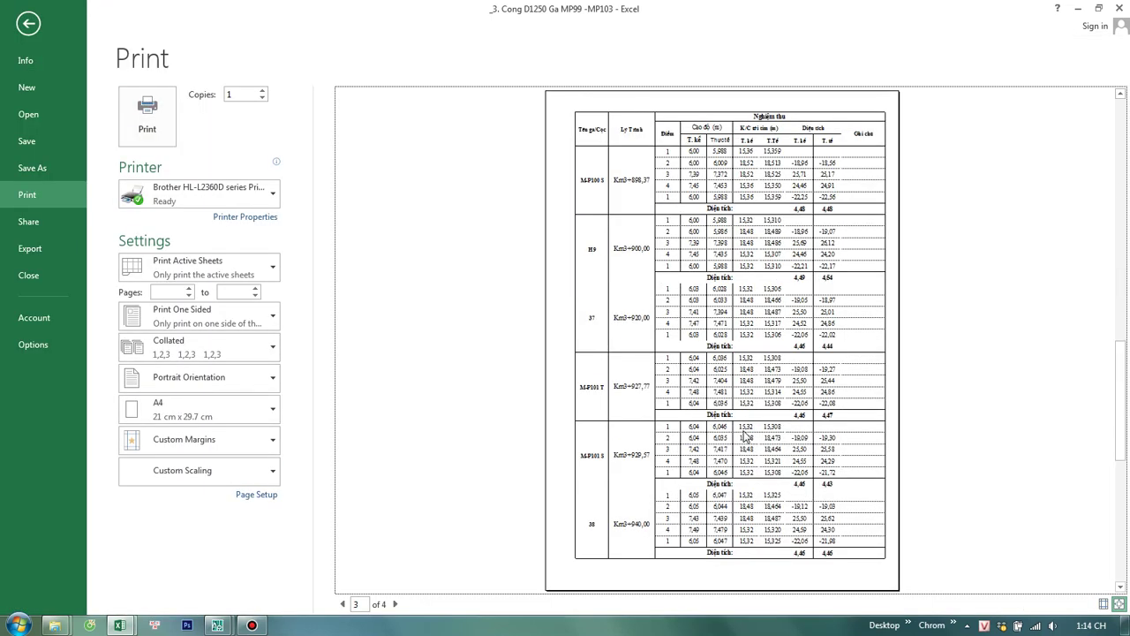
{"action": "scroll", "coordinate": [744, 436], "scroll_direction": "down", "scroll_amount": 1}
{"action": "scroll", "coordinate": [743, 436], "scroll_direction": "down", "scroll_amount": 1}
{"action": "scroll", "coordinate": [739, 436], "scroll_direction": "up", "scroll_amount": 1}
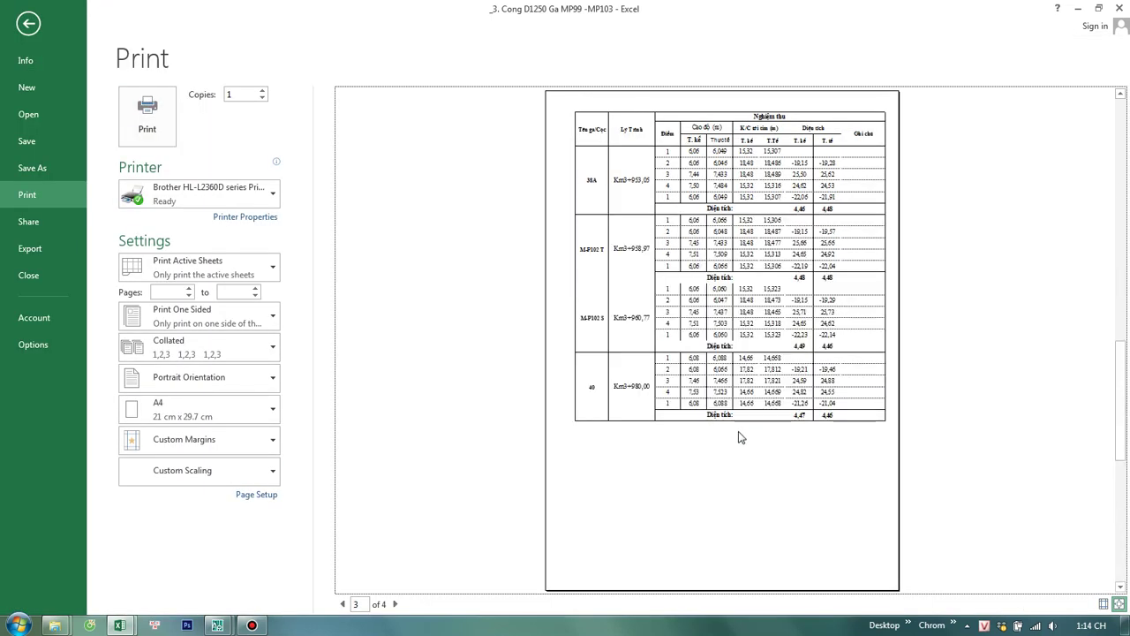
{"action": "key", "text": "Escape"}
Step: Unhide the rows around row 219
{"action": "scroll", "coordinate": [509, 429], "scroll_direction": "up", "scroll_amount": 2}
{"action": "right_click", "coordinate": [13, 455]}
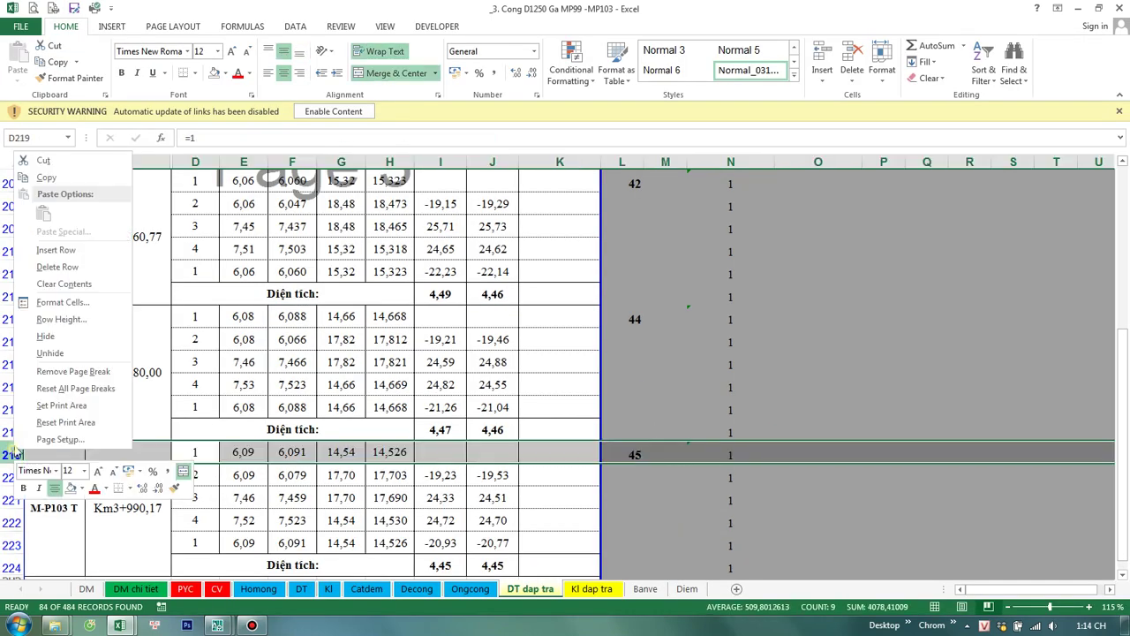
{"action": "left_click", "coordinate": [62, 353]}
{"action": "scroll", "coordinate": [172, 410], "scroll_direction": "down", "scroll_amount": 4}
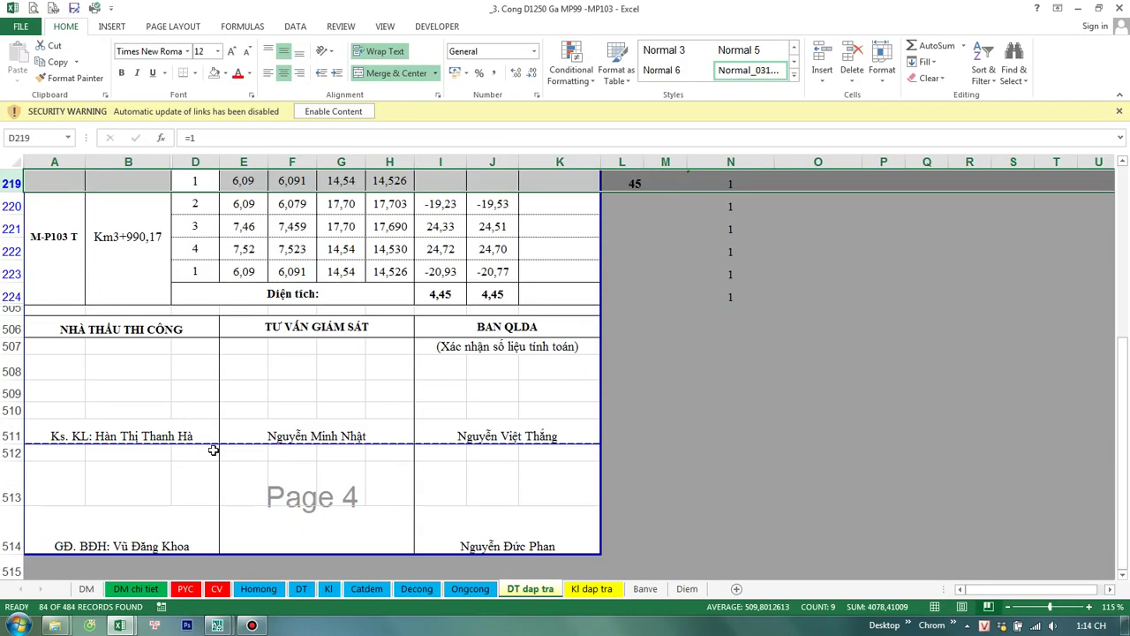
{"action": "scroll", "coordinate": [213, 446], "scroll_direction": "up", "scroll_amount": 3}
{"action": "left_click", "coordinate": [51, 414]}
Step: Shorten rows 195–224, including the last block's rows
{"action": "scroll", "coordinate": [89, 371], "scroll_direction": "up", "scroll_amount": 3}
{"action": "scroll", "coordinate": [117, 323], "scroll_direction": "up", "scroll_amount": 5}
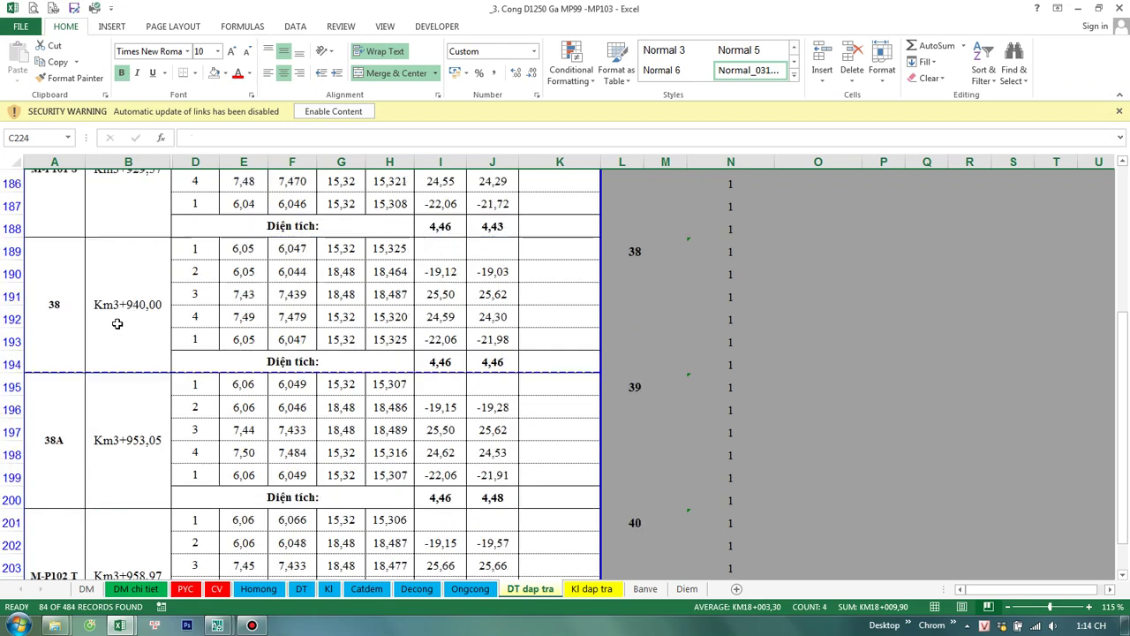
{"action": "scroll", "coordinate": [117, 323], "scroll_direction": "up", "scroll_amount": 1}
{"action": "scroll", "coordinate": [118, 343], "scroll_direction": "down", "scroll_amount": 1}
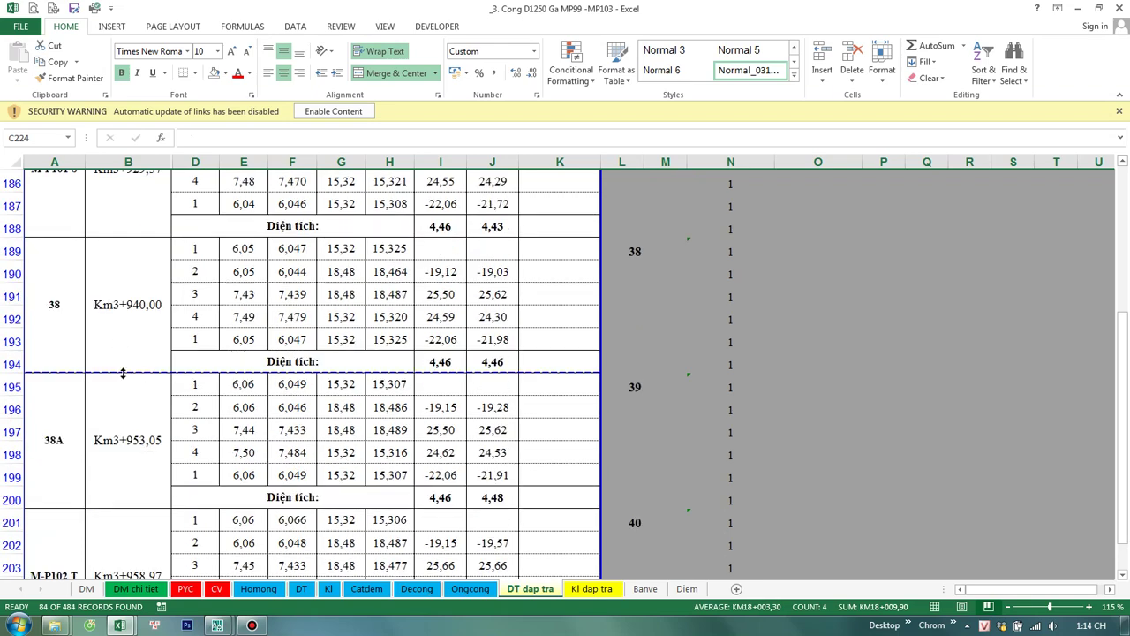
{"action": "left_click", "coordinate": [12, 386], "text": "shift"}
{"action": "scroll", "coordinate": [69, 372], "scroll_direction": "up", "scroll_amount": 7}
{"action": "scroll", "coordinate": [69, 371], "scroll_direction": "up", "scroll_amount": 2}
{"action": "scroll", "coordinate": [68, 372], "scroll_direction": "up", "scroll_amount": 4}
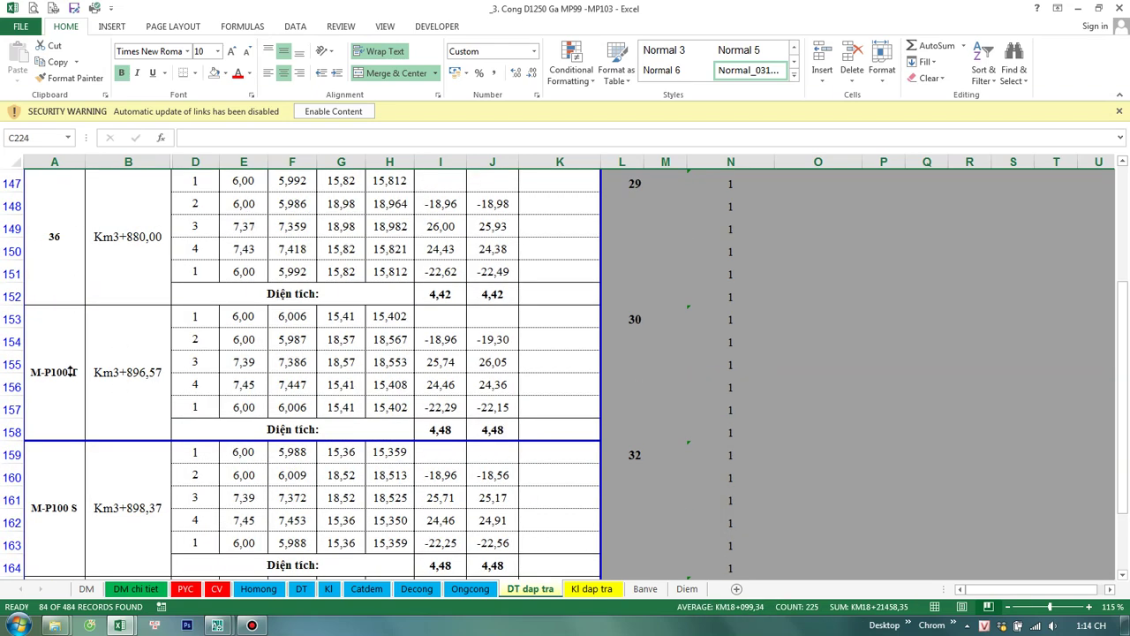
{"action": "scroll", "coordinate": [68, 372], "scroll_direction": "down", "scroll_amount": 5}
{"action": "scroll", "coordinate": [62, 373], "scroll_direction": "down", "scroll_amount": 6}
{"action": "scroll", "coordinate": [62, 378], "scroll_direction": "down", "scroll_amount": 4}
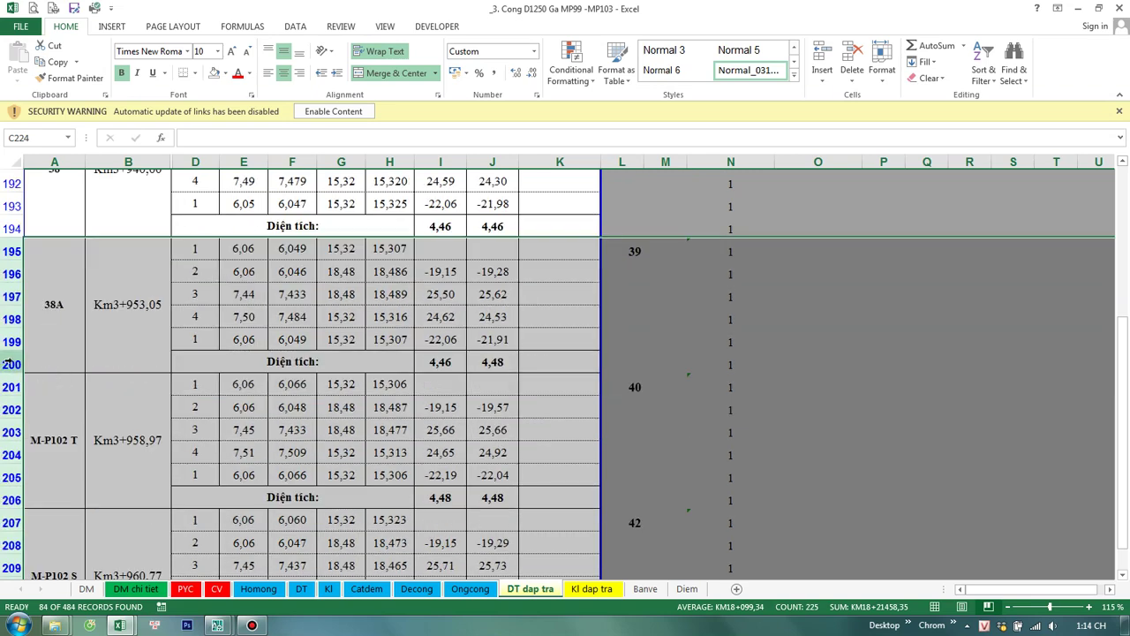
{"action": "left_click_drag", "start_coordinate": [8, 350], "coordinate": [12, 347]}
{"action": "scroll", "coordinate": [81, 389], "scroll_direction": "down", "scroll_amount": 7}
{"action": "scroll", "coordinate": [81, 388], "scroll_direction": "up", "scroll_amount": 2}
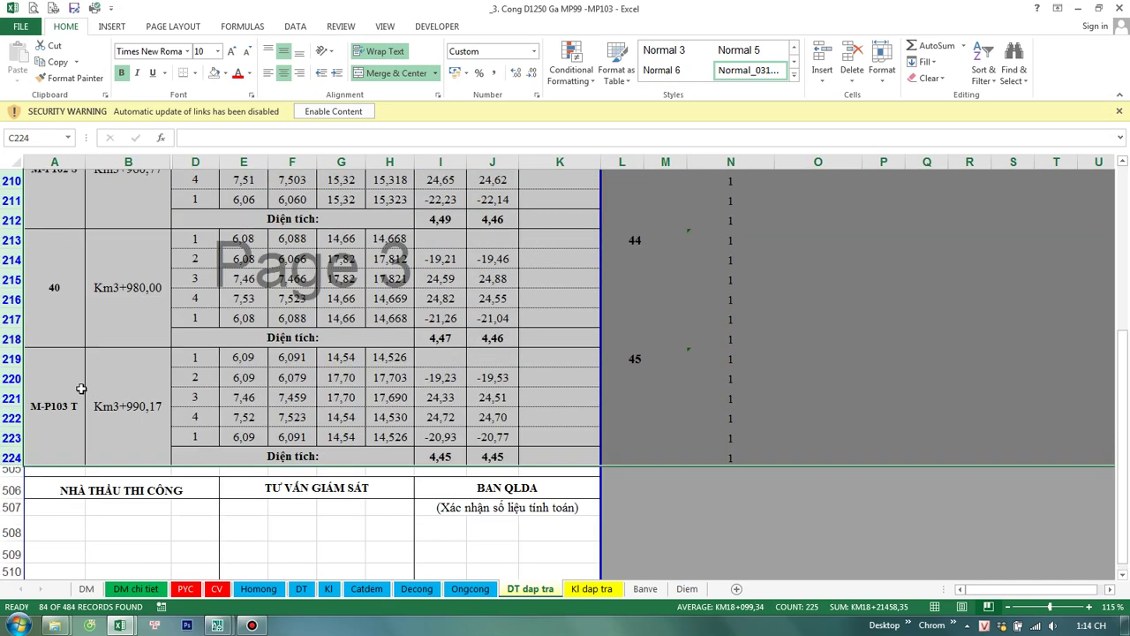
{"action": "left_click_drag", "start_coordinate": [14, 389], "coordinate": [14, 528]}
Step: Shorten the blank signature-block rows 509–513
{"action": "scroll", "coordinate": [12, 390], "scroll_direction": "down", "scroll_amount": 2}
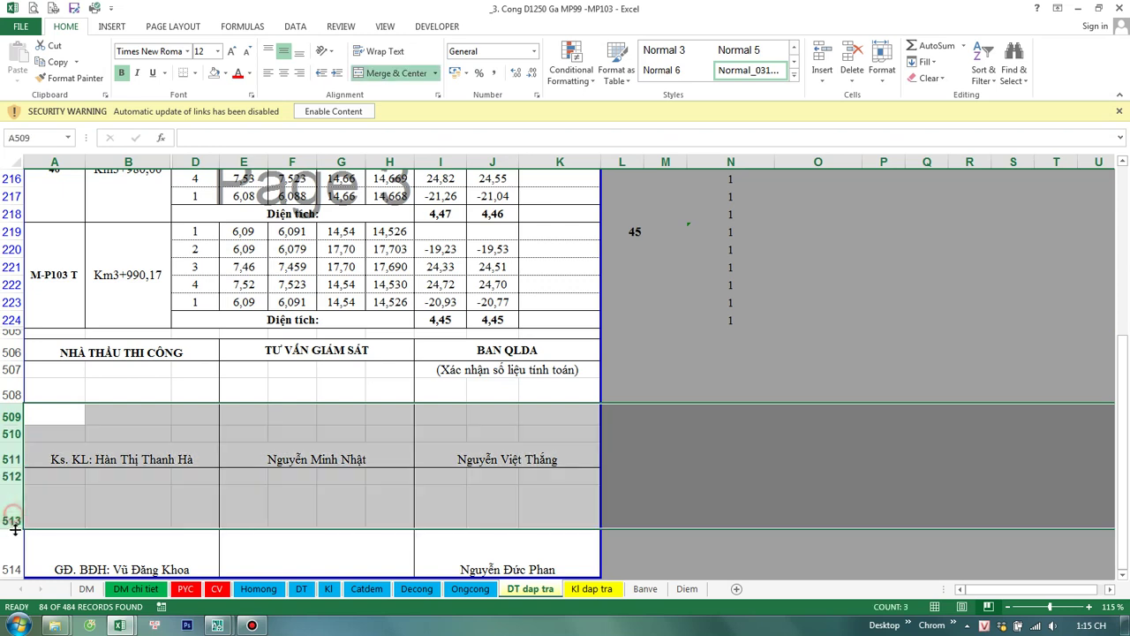
{"action": "left_click", "coordinate": [12, 415]}
{"action": "left_click", "coordinate": [9, 505], "text": "ctrl"}
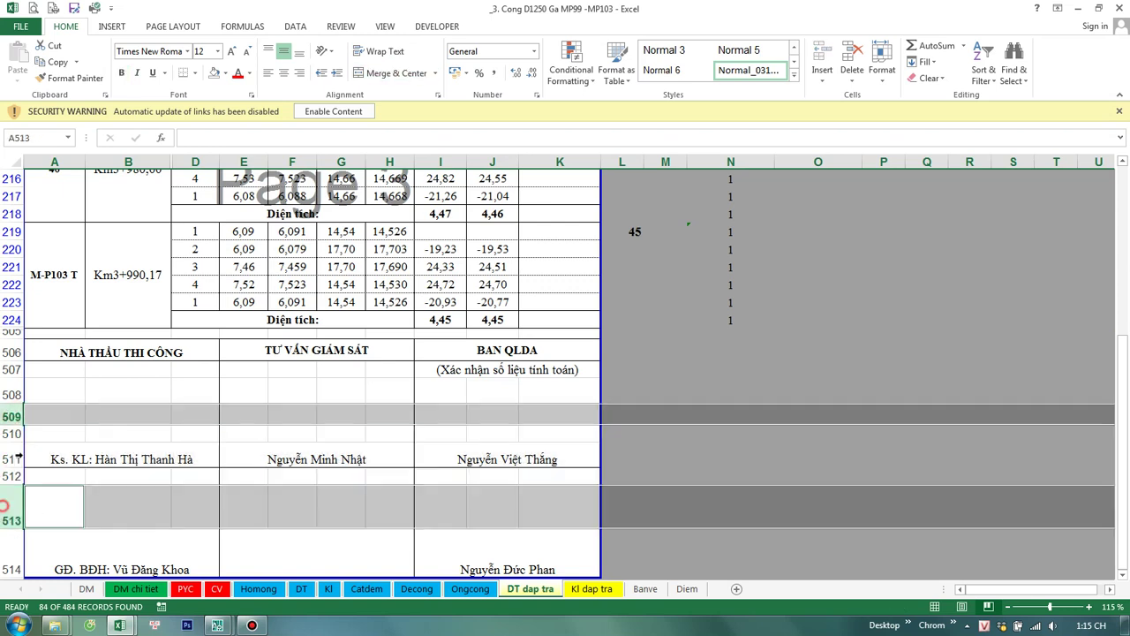
{"action": "left_click_drag", "start_coordinate": [16, 427], "coordinate": [16, 422]}
{"action": "left_click", "coordinate": [622, 453]}
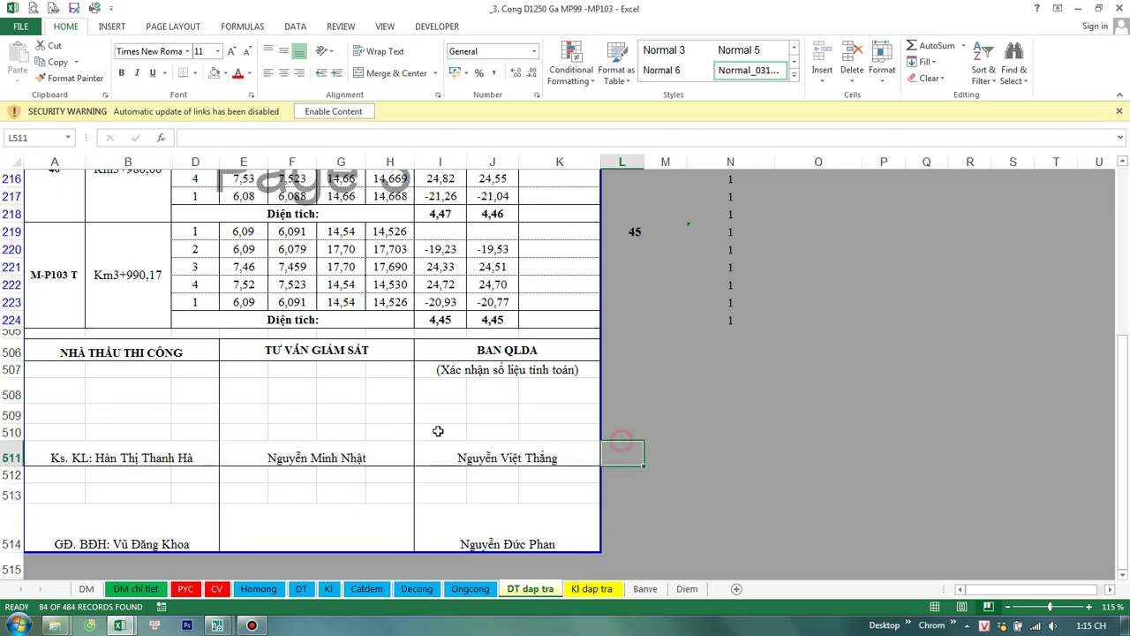
{"action": "scroll", "coordinate": [749, 435], "scroll_direction": "down", "scroll_amount": 1}
Step: Confirm in Print Preview that the printout is now three pages
{"action": "key", "text": "ctrl+p"}
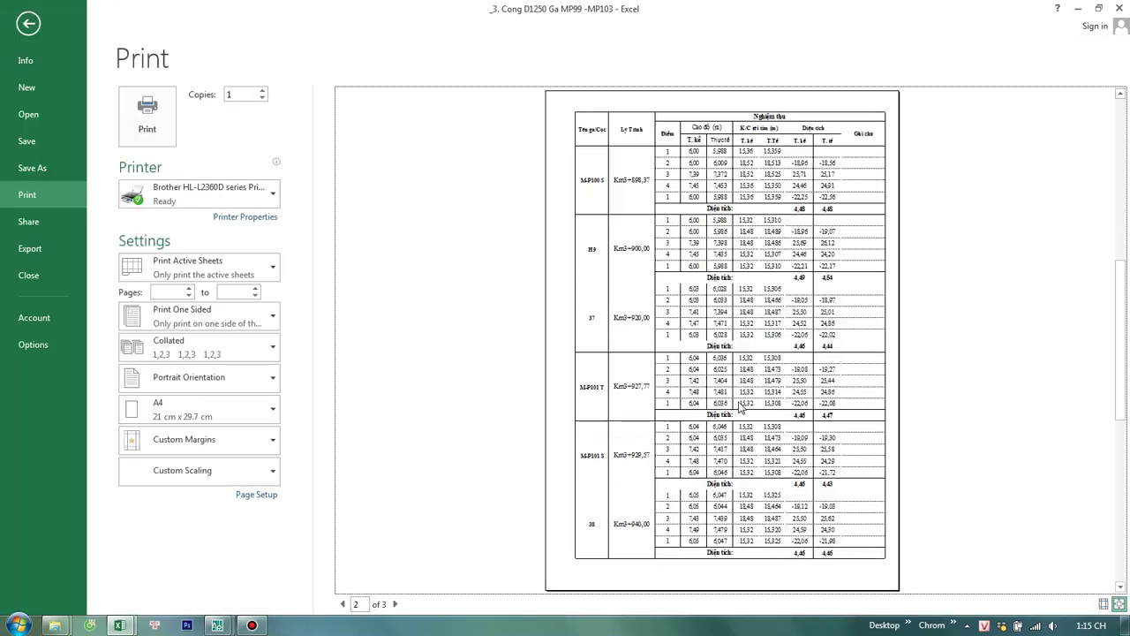
{"action": "scroll", "coordinate": [737, 411], "scroll_direction": "down", "scroll_amount": 1}
{"action": "scroll", "coordinate": [726, 416], "scroll_direction": "up", "scroll_amount": 1}
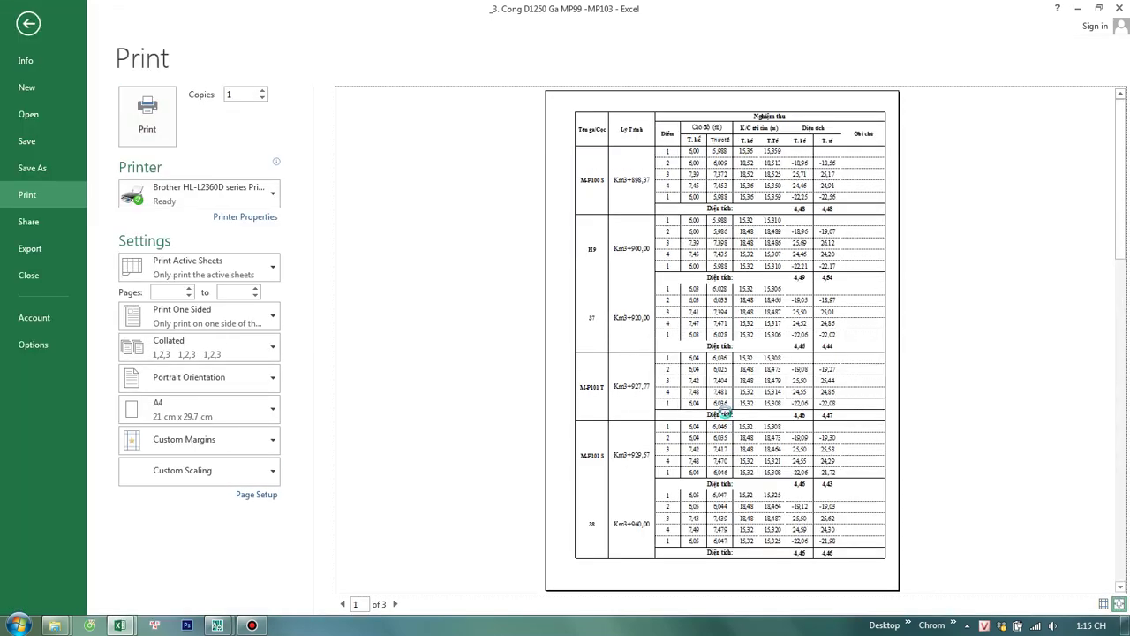
{"action": "scroll", "coordinate": [726, 417], "scroll_direction": "down", "scroll_amount": 1}
{"action": "key", "text": "Escape"}
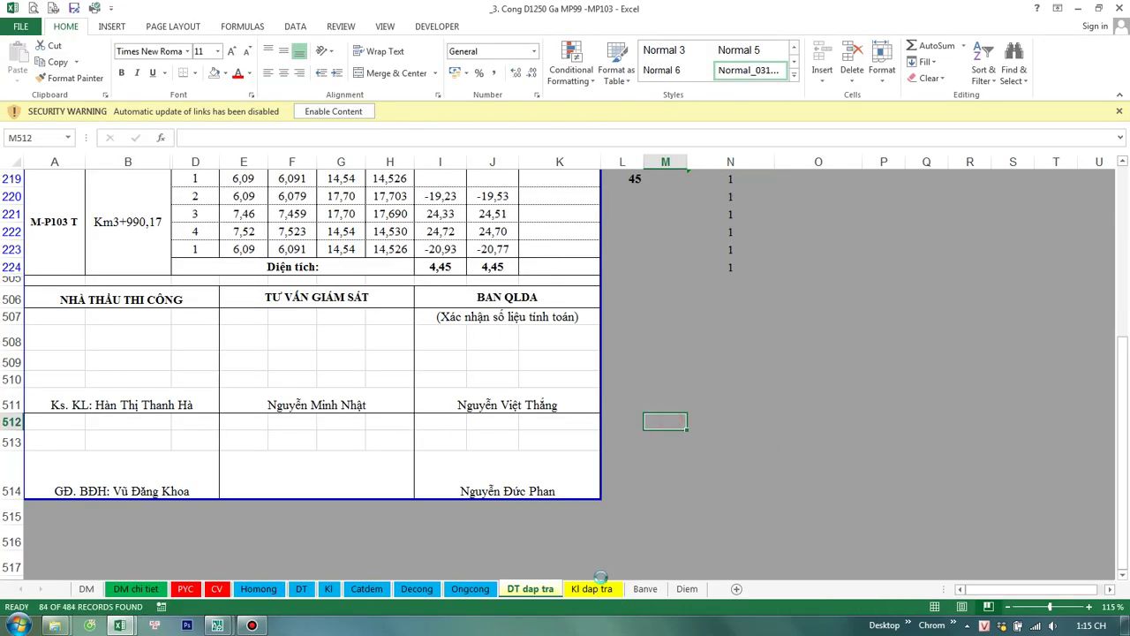
Step: On the Kl dap tra sheet, look at the column M filter without changing it
{"action": "left_click", "coordinate": [596, 584]}
{"action": "left_click", "coordinate": [814, 320]}
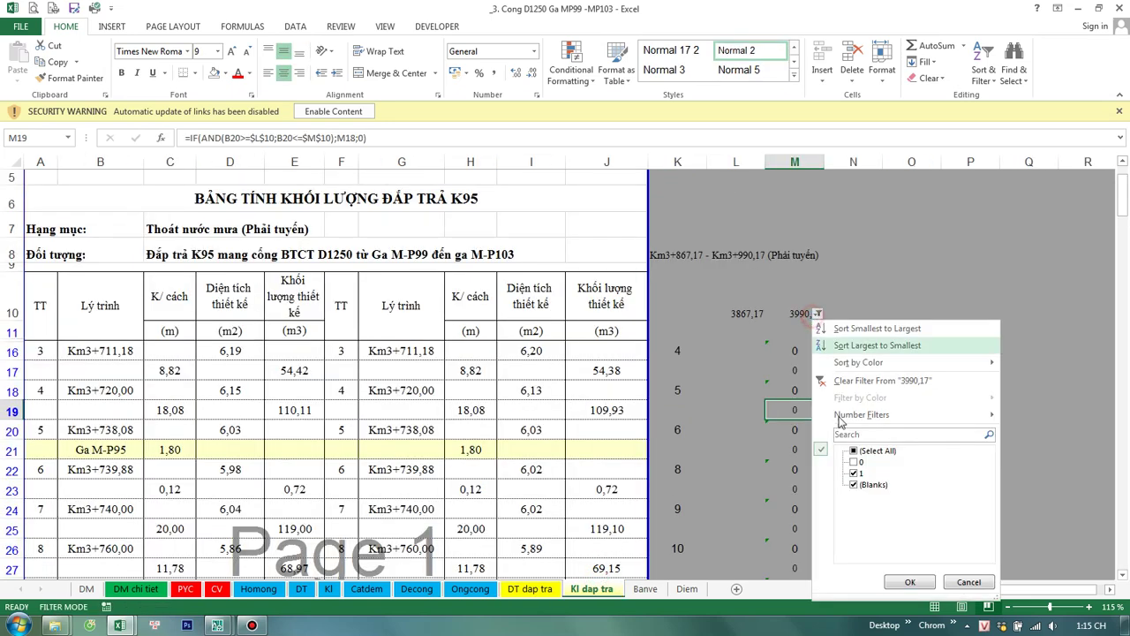
{"action": "left_click", "coordinate": [755, 362]}
{"action": "left_click", "coordinate": [795, 389]}
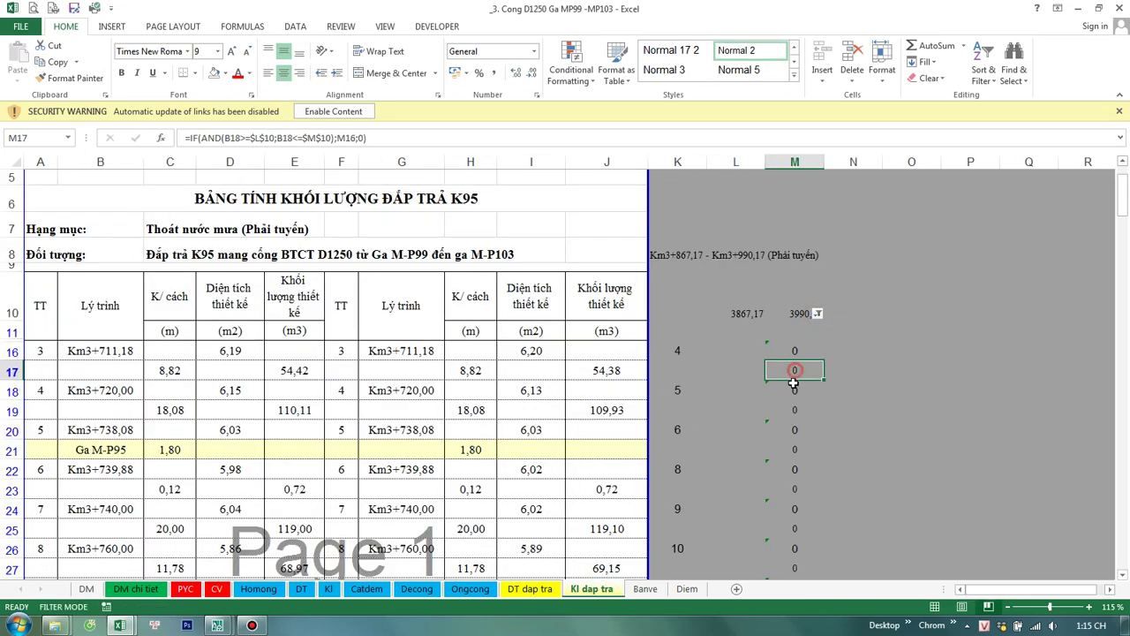
{"action": "left_click", "coordinate": [815, 313]}
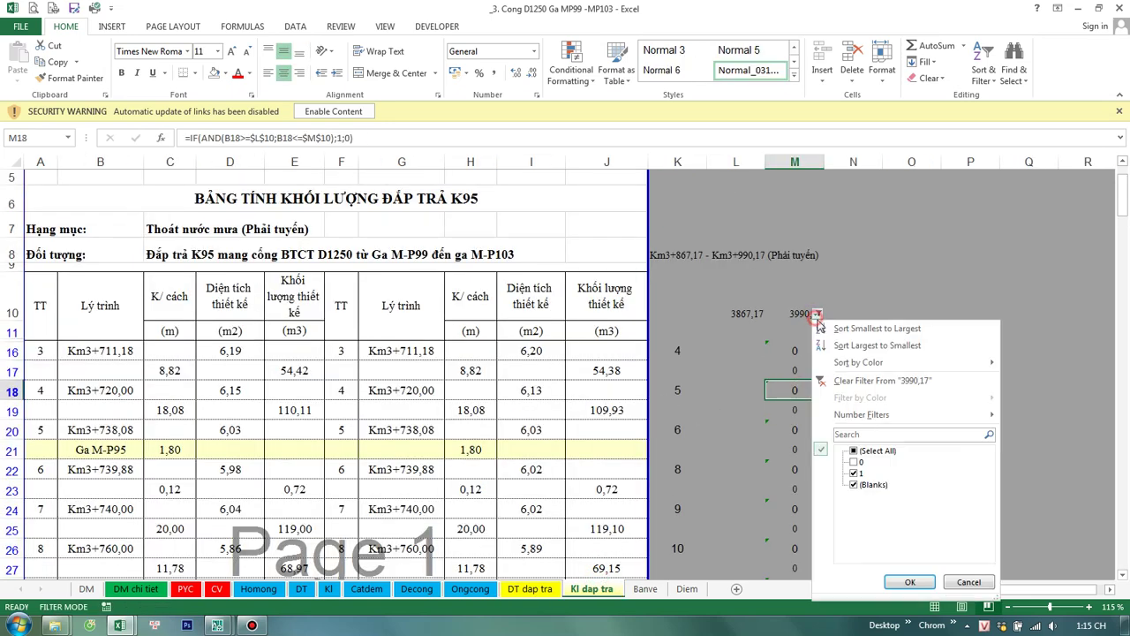
{"action": "left_click", "coordinate": [718, 362]}
Step: Unhide the Ga M-P94 row and the hidden rows 12–15
{"action": "left_click", "coordinate": [12, 351]}
{"action": "right_click", "coordinate": [12, 351]}
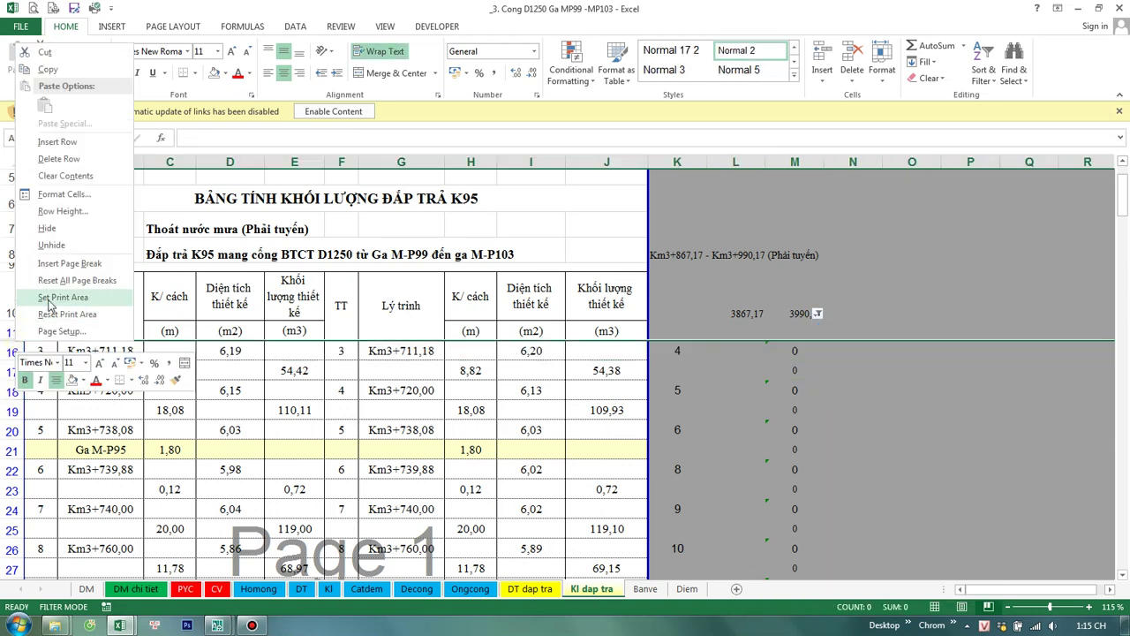
{"action": "left_click", "coordinate": [51, 244]}
{"action": "left_click", "coordinate": [913, 411]}
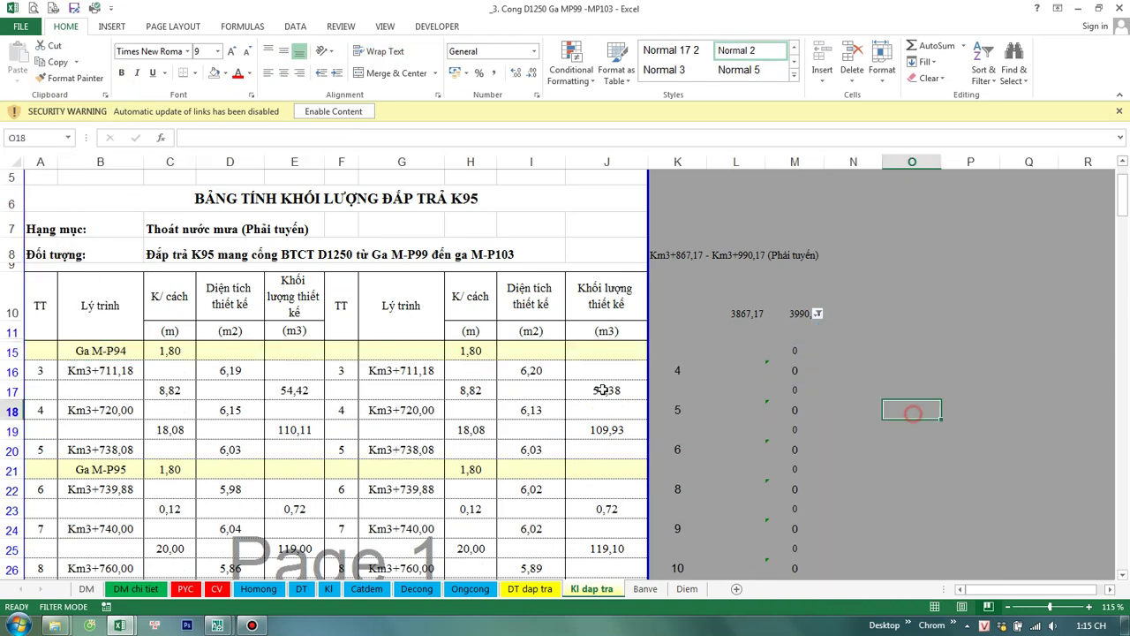
{"action": "left_click_drag", "start_coordinate": [12, 351], "coordinate": [13, 332]}
{"action": "right_click", "coordinate": [12, 331]}
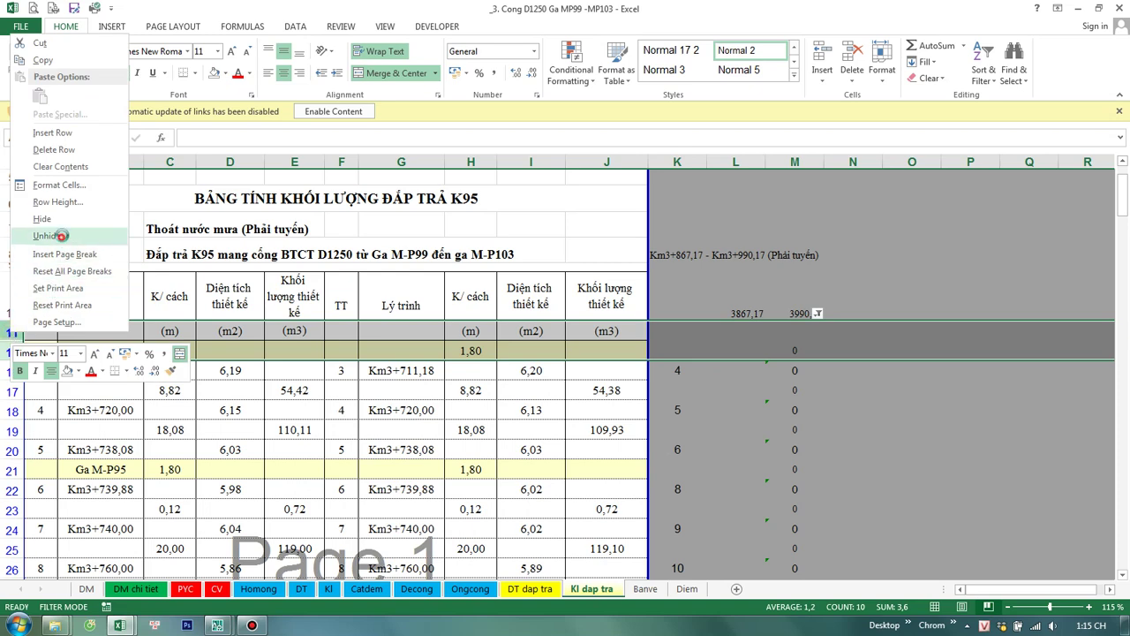
{"action": "left_click", "coordinate": [51, 235]}
{"action": "left_click", "coordinate": [736, 408]}
Step: Set the column M filter to (Select All) so every row shows
{"action": "left_click", "coordinate": [817, 314]}
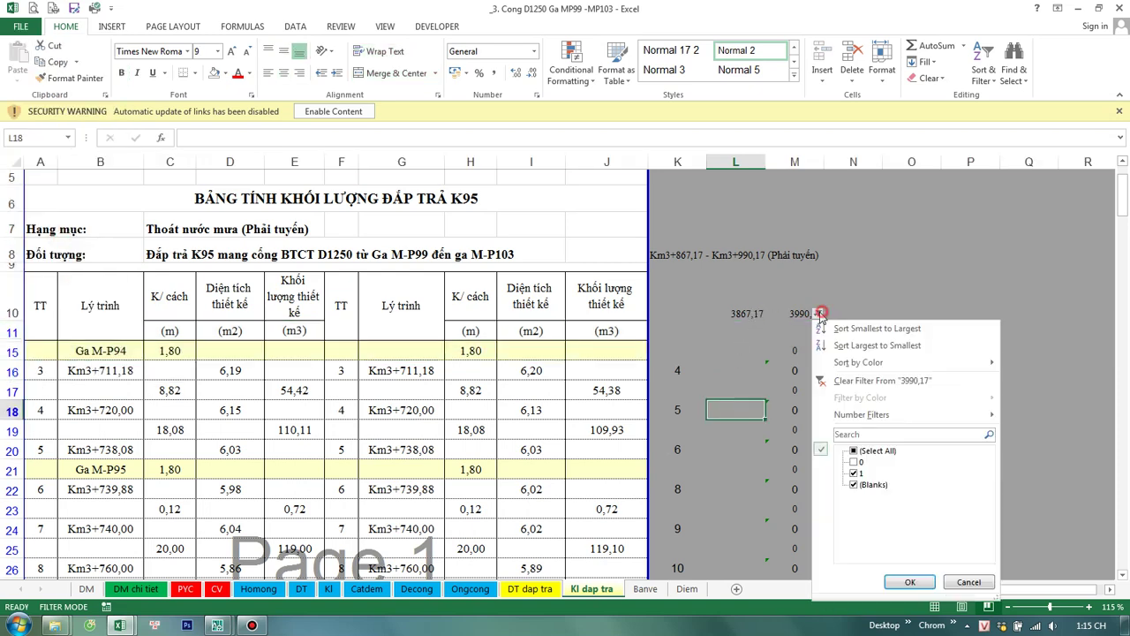
{"action": "left_click", "coordinate": [853, 450]}
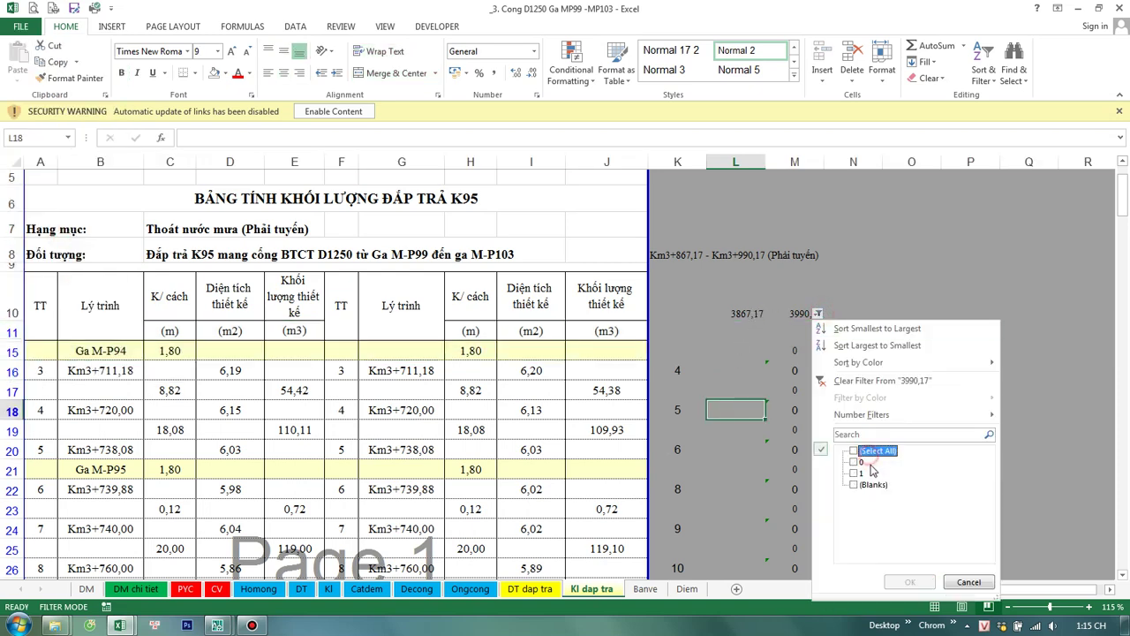
{"action": "left_click", "coordinate": [871, 453]}
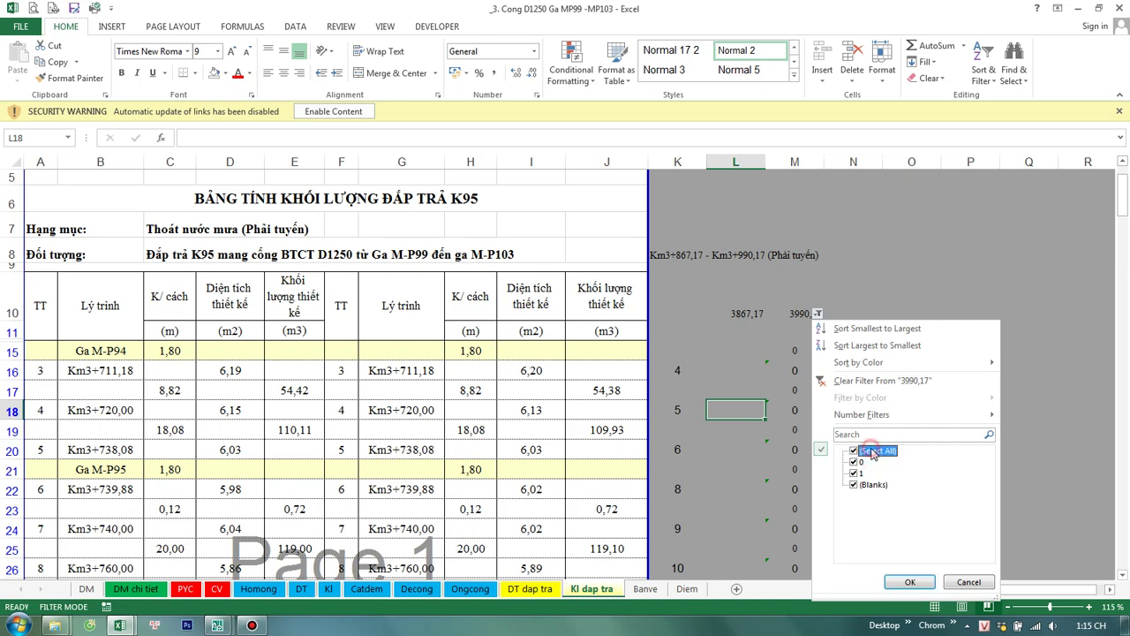
{"action": "left_click", "coordinate": [910, 582]}
{"action": "left_click", "coordinate": [775, 491]}
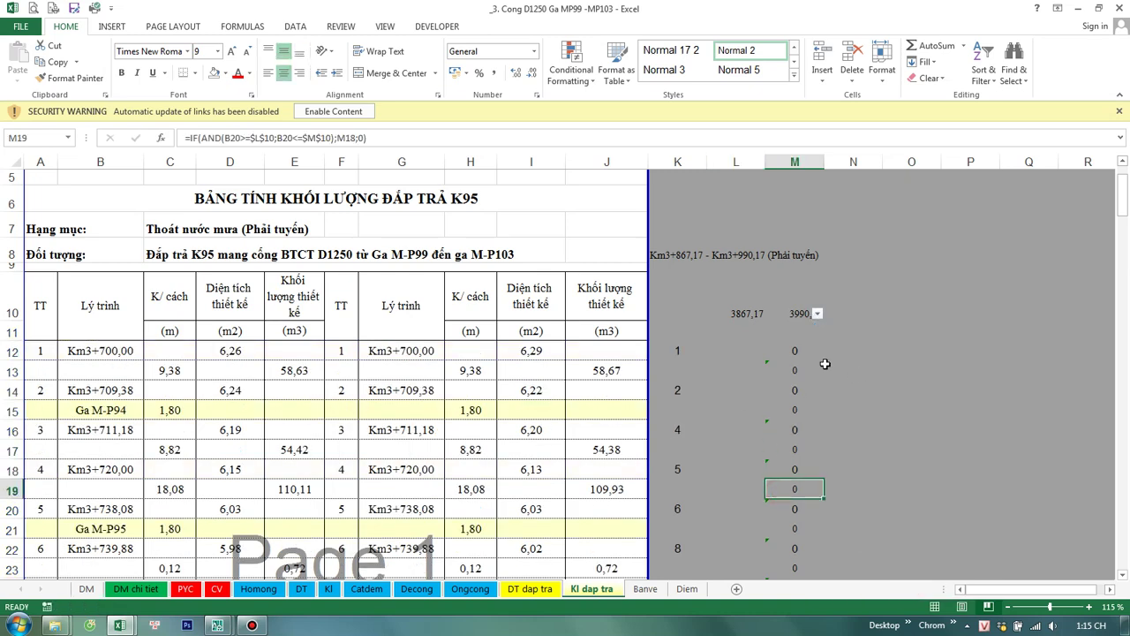
{"action": "left_click", "coordinate": [787, 353]}
Step: Copy the SUMIF total formula from E171 on the Kl sheet
{"action": "double_click", "coordinate": [787, 353]}
{"action": "key", "text": "Escape"}
{"action": "left_click", "coordinate": [327, 588]}
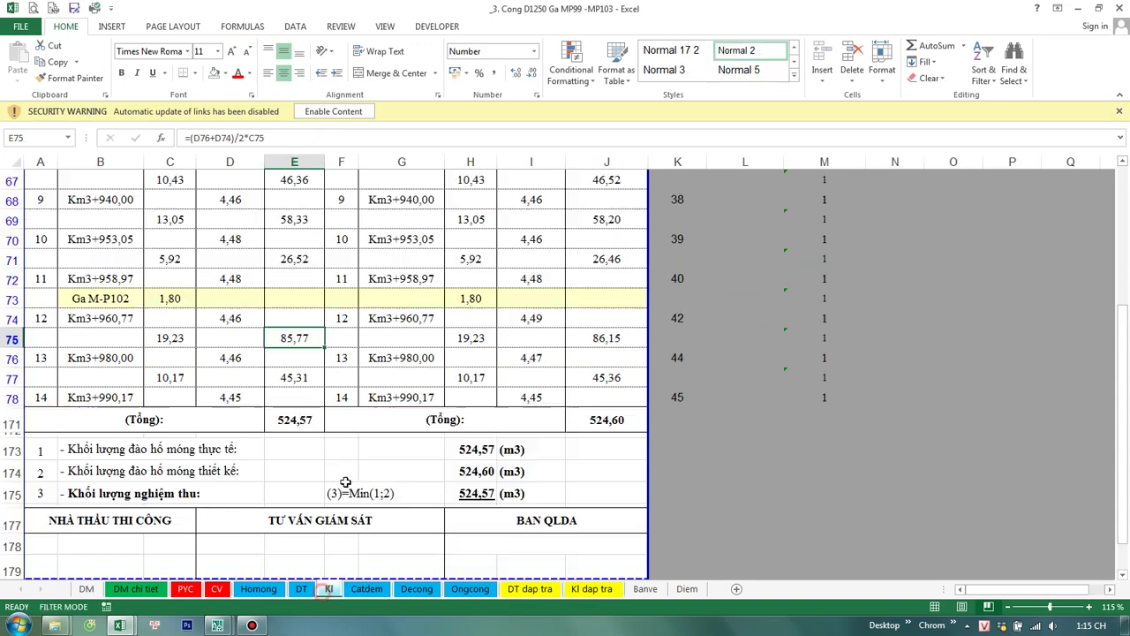
{"action": "double_click", "coordinate": [292, 419]}
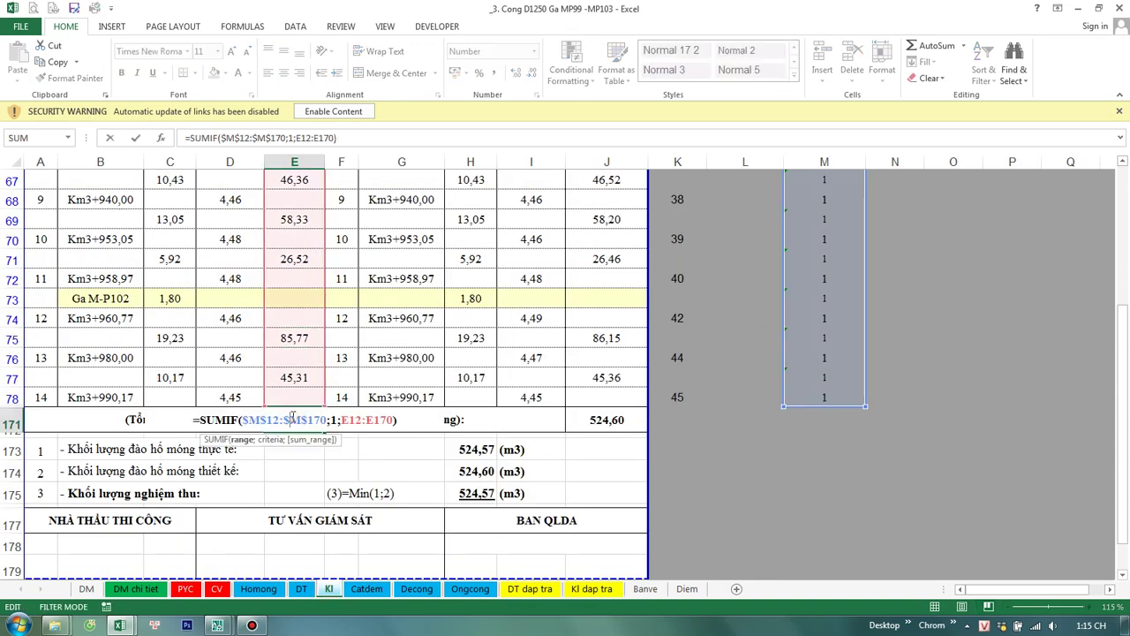
{"action": "key", "text": "Escape"}
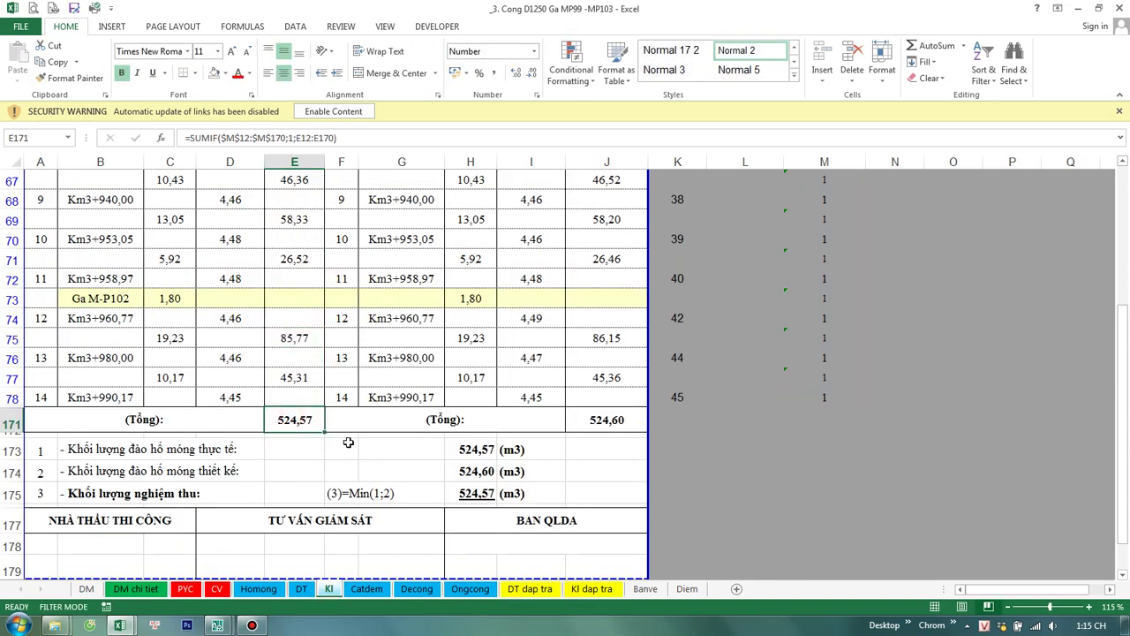
{"action": "key", "text": "ctrl+c"}
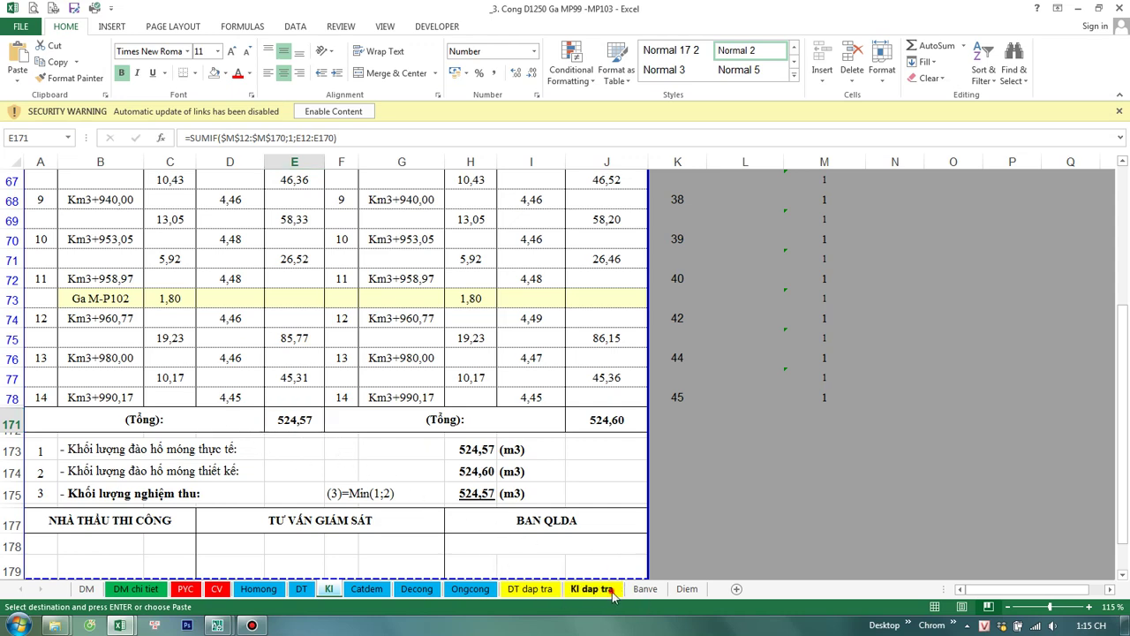
Step: Paste the SUMIF total formula into E171 on the Kl dap tra sheet
{"action": "left_click", "coordinate": [590, 588]}
{"action": "scroll", "coordinate": [377, 501], "scroll_direction": "down", "scroll_amount": 5}
{"action": "scroll", "coordinate": [377, 500], "scroll_direction": "down", "scroll_amount": 10}
{"action": "scroll", "coordinate": [377, 501], "scroll_direction": "down", "scroll_amount": 12}
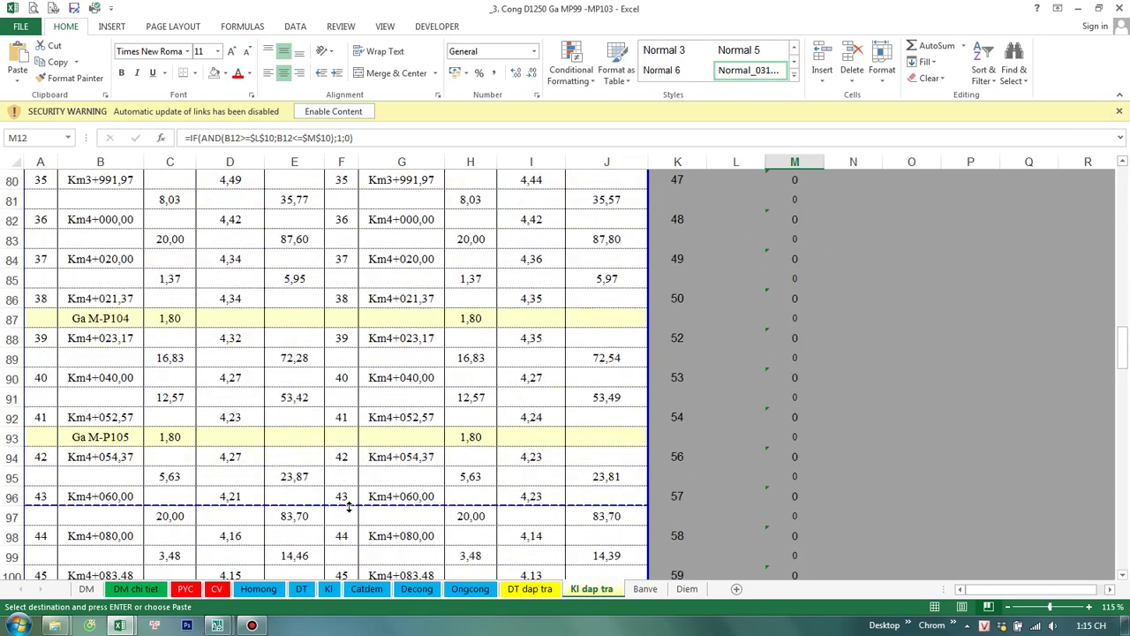
{"action": "scroll", "coordinate": [330, 494], "scroll_direction": "down", "scroll_amount": 8}
{"action": "scroll", "coordinate": [312, 459], "scroll_direction": "down", "scroll_amount": 9}
{"action": "scroll", "coordinate": [302, 525], "scroll_direction": "down", "scroll_amount": 8}
{"action": "scroll", "coordinate": [301, 526], "scroll_direction": "down", "scroll_amount": 5}
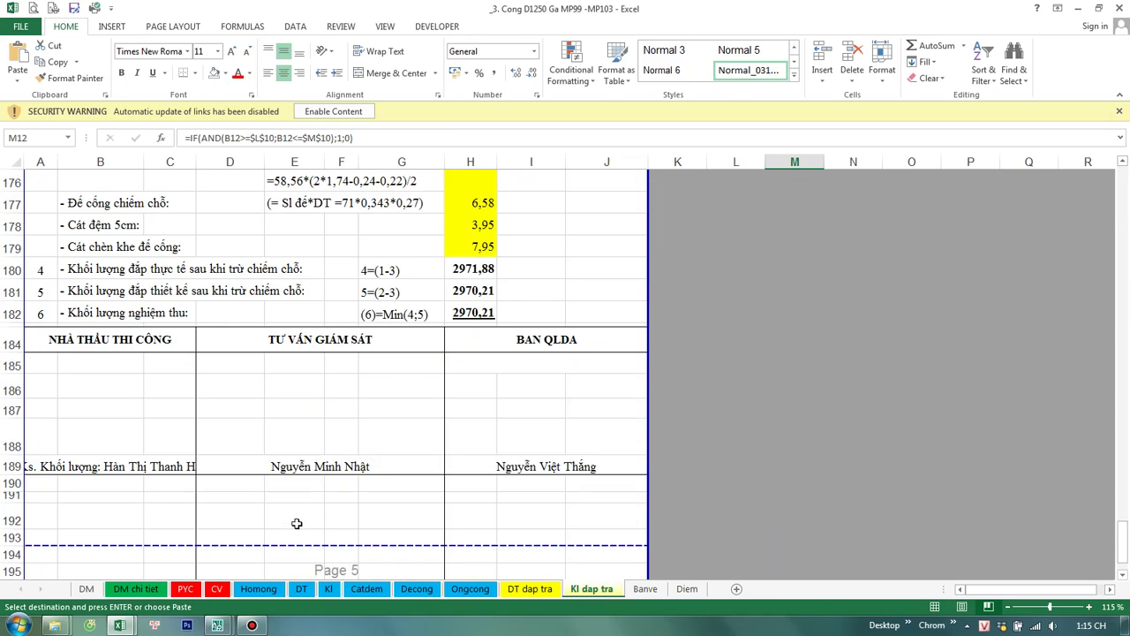
{"action": "scroll", "coordinate": [296, 512], "scroll_direction": "up", "scroll_amount": 4}
{"action": "left_click", "coordinate": [291, 326]}
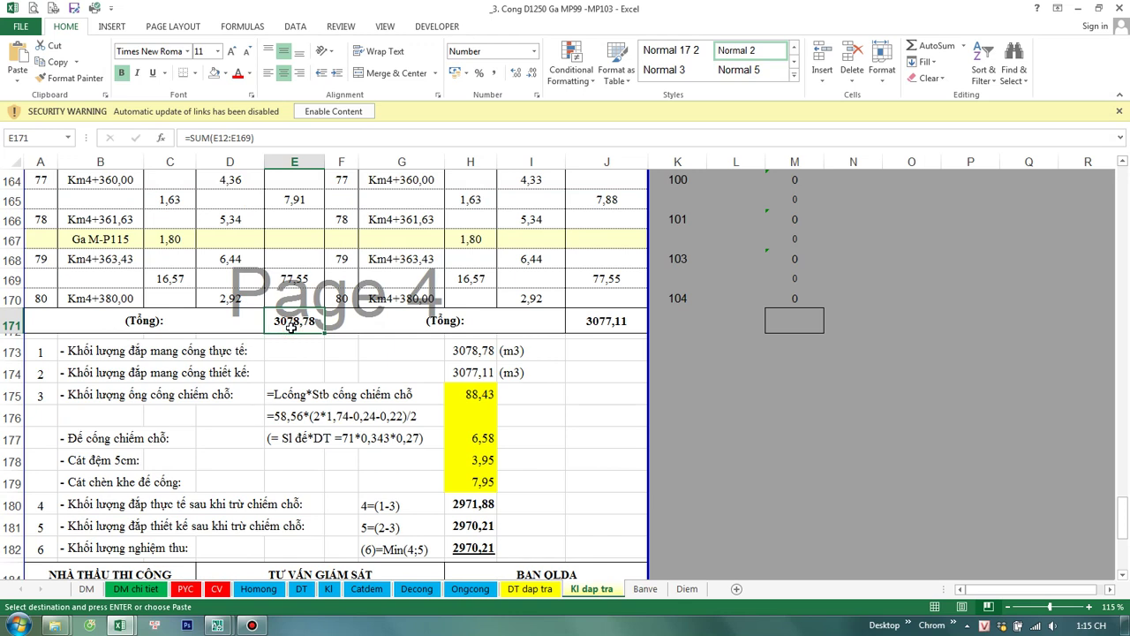
{"action": "key", "text": "ctrl+v"}
{"action": "double_click", "coordinate": [293, 326]}
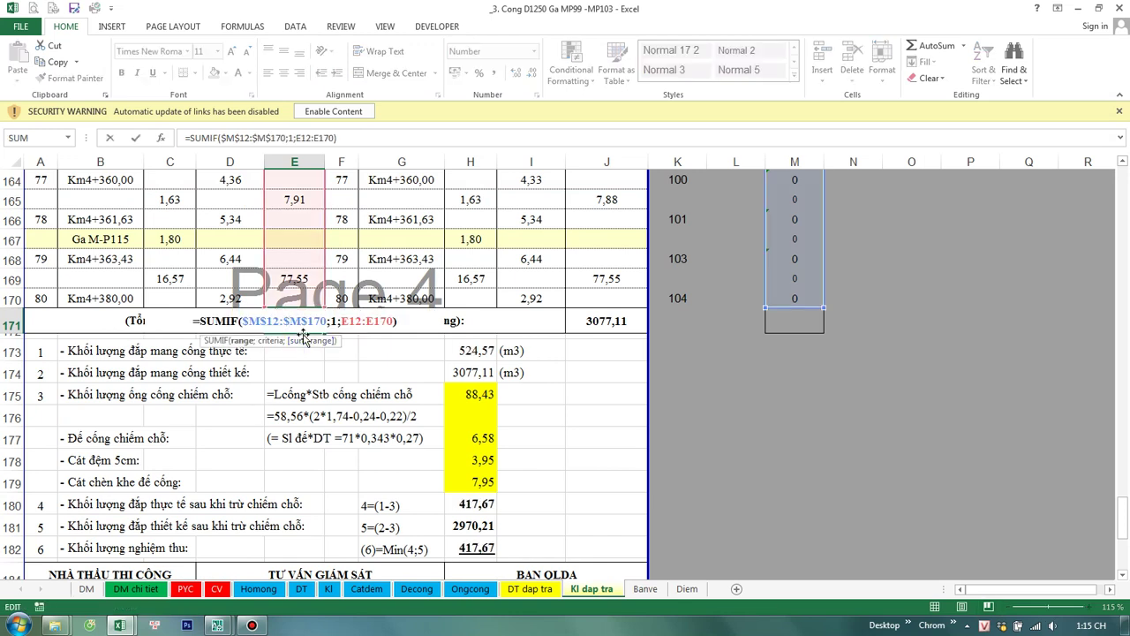
{"action": "key", "text": "Escape"}
Step: Copy the E171 SUMIF total formula into J171 on Kl dap tra
{"action": "key", "text": "ctrl+c"}
{"action": "left_click", "coordinate": [606, 323]}
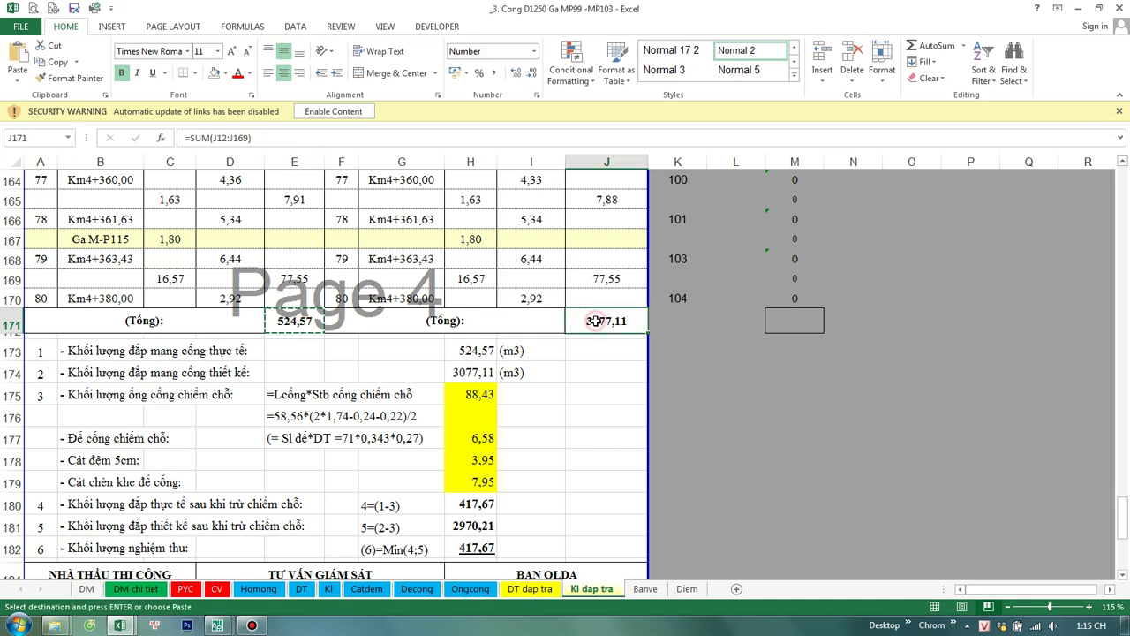
{"action": "key", "text": "ctrl+v"}
{"action": "double_click", "coordinate": [606, 323]}
{"action": "key", "text": "Escape"}
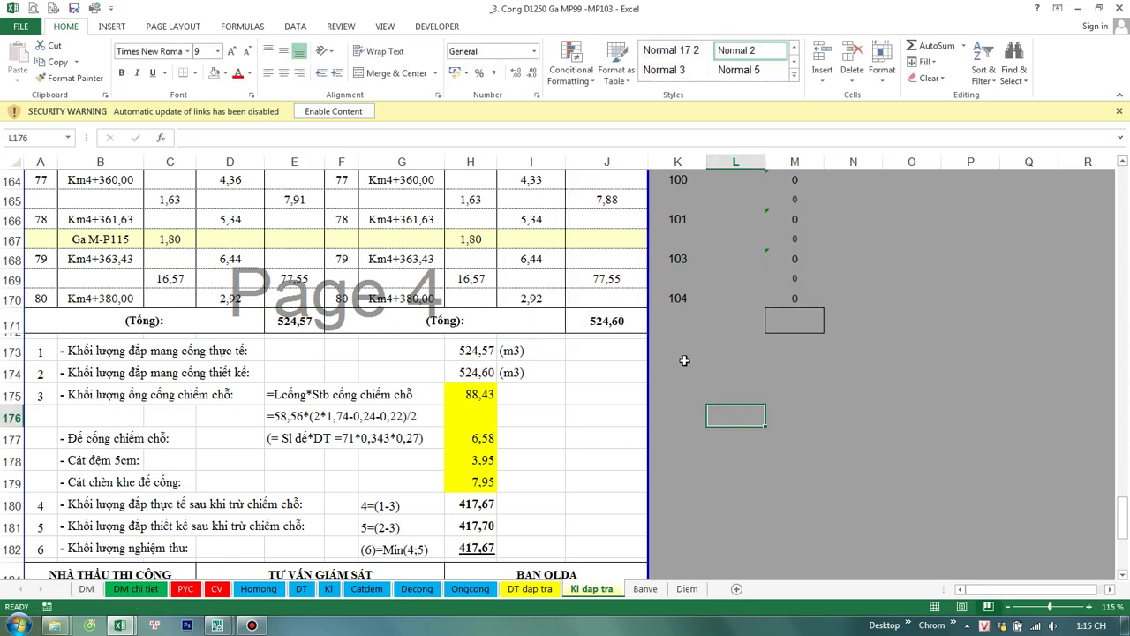
Step: Enter =J171=Kl!J171 in L178 to confirm the J totals match (TRUE)
{"action": "left_click", "coordinate": [735, 460]}
{"action": "type", "text": "="}
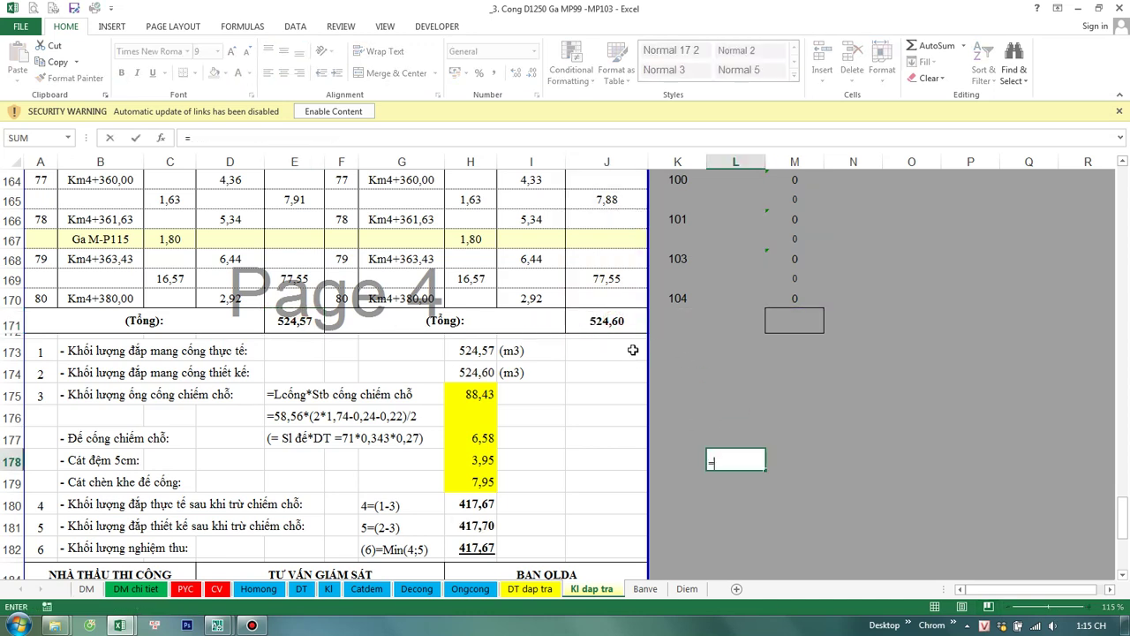
{"action": "left_click", "coordinate": [604, 322]}
{"action": "type", "text": "="}
{"action": "left_click", "coordinate": [330, 588]}
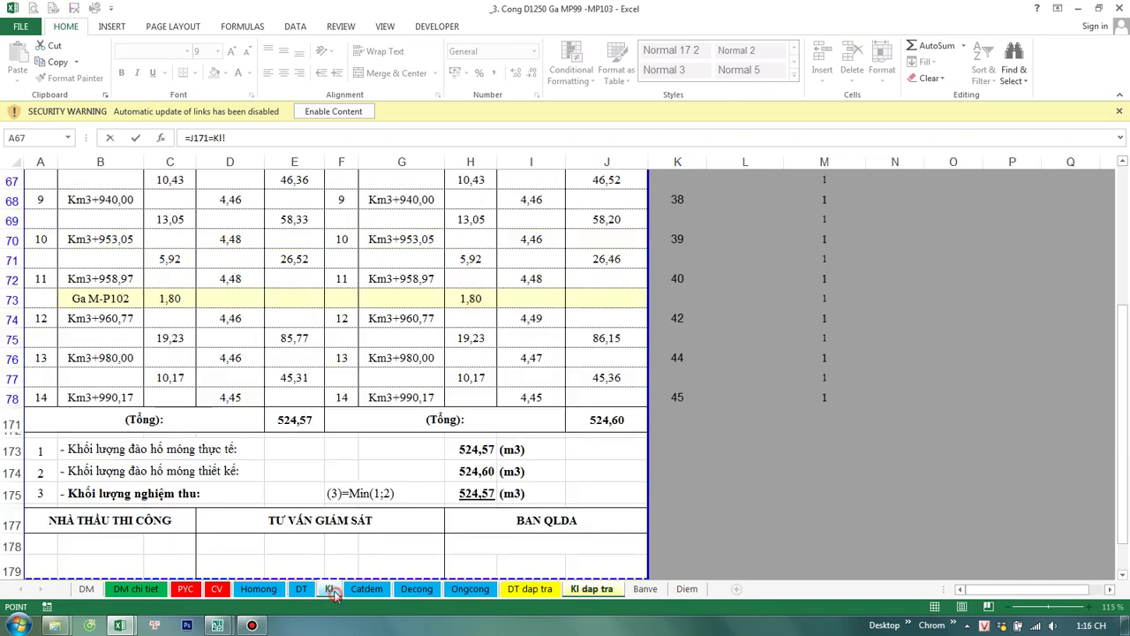
{"action": "left_click", "coordinate": [600, 420]}
{"action": "key", "text": "Return"}
Step: Enter =E171=Kl!E171 in M178 to confirm the E totals match
{"action": "left_click", "coordinate": [777, 460]}
{"action": "type", "text": "="}
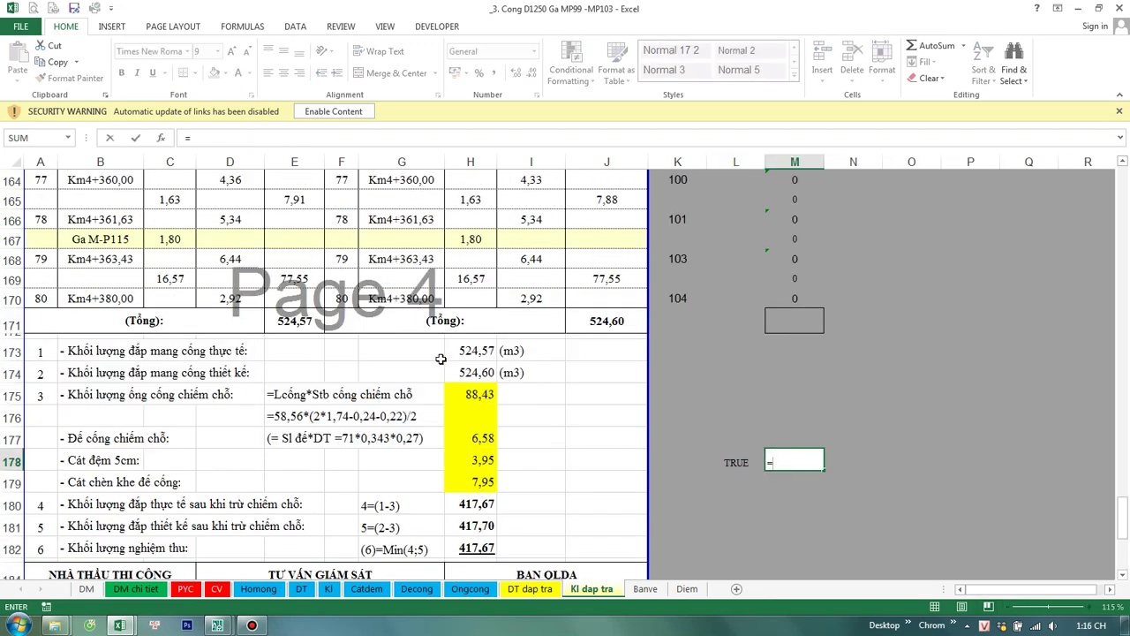
{"action": "left_click", "coordinate": [279, 324]}
{"action": "type", "text": "="}
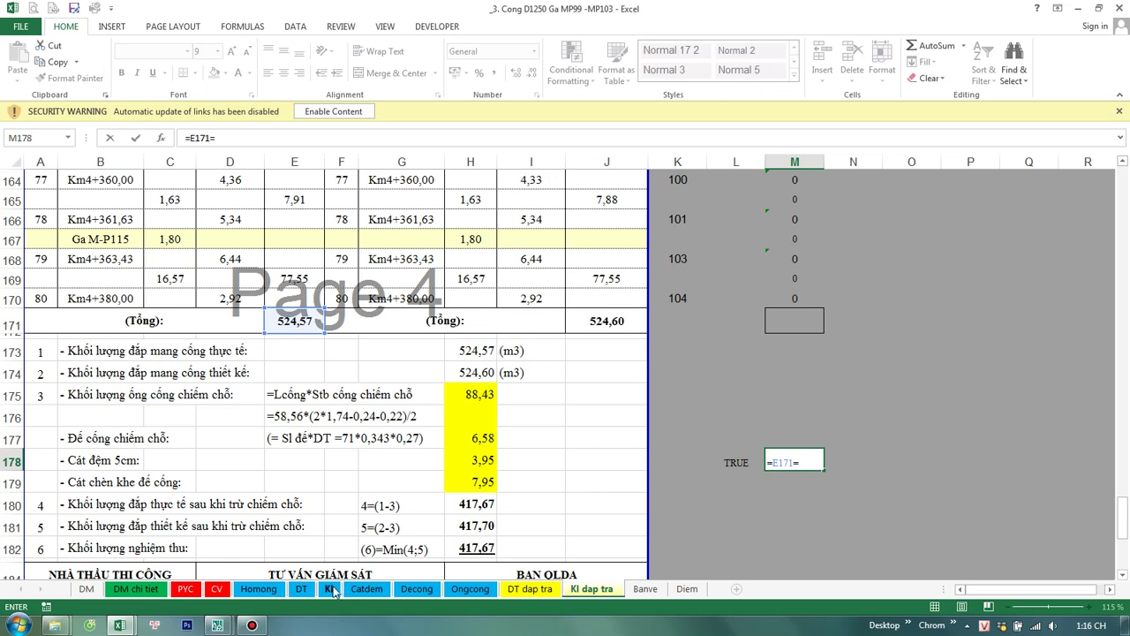
{"action": "left_click", "coordinate": [329, 589]}
{"action": "left_click", "coordinate": [284, 422]}
{"action": "key", "text": "Return"}
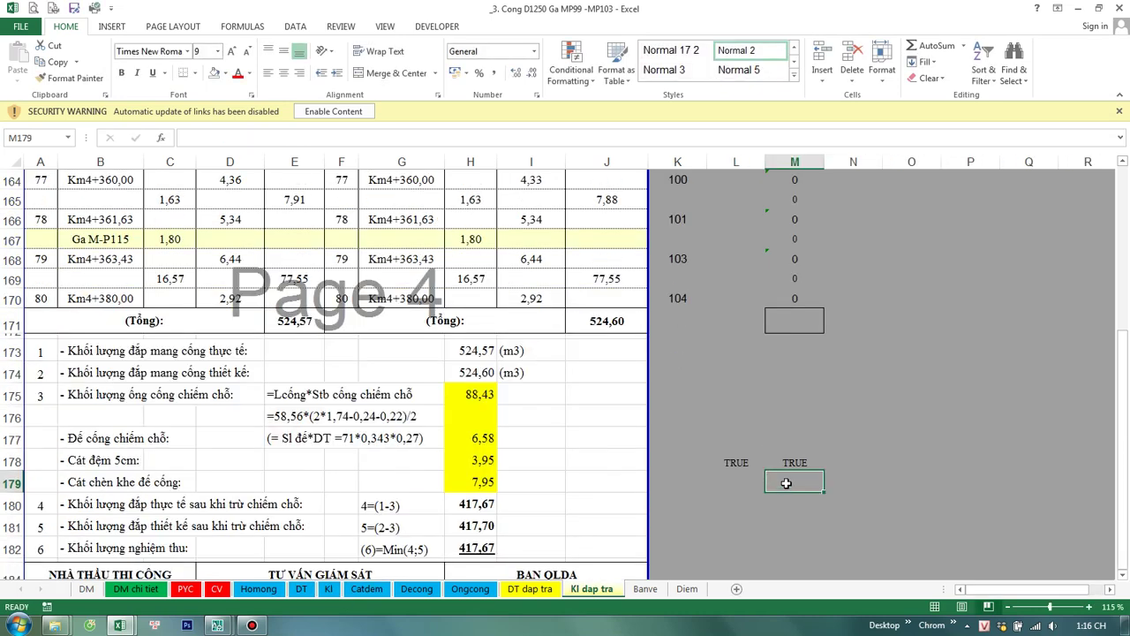
Step: Delete the two TRUE check cells and return to the Kl sheet
{"action": "left_click_drag", "start_coordinate": [693, 443], "coordinate": [874, 512]}
{"action": "key", "text": "Delete"}
{"action": "left_click", "coordinate": [847, 488]}
{"action": "scroll", "coordinate": [733, 435], "scroll_direction": "up", "scroll_amount": 1}
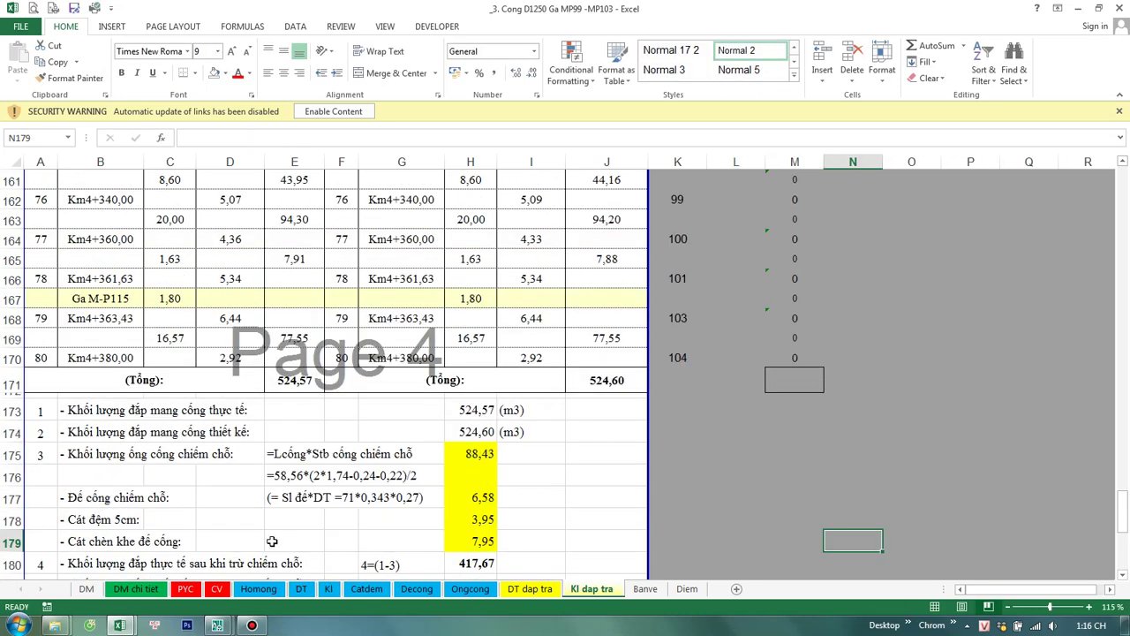
{"action": "left_click", "coordinate": [327, 589]}
Step: Copy the IF numbering formula from Kl!A52 into A12 on Kl dap tra
{"action": "scroll", "coordinate": [115, 277], "scroll_direction": "up", "scroll_amount": 10}
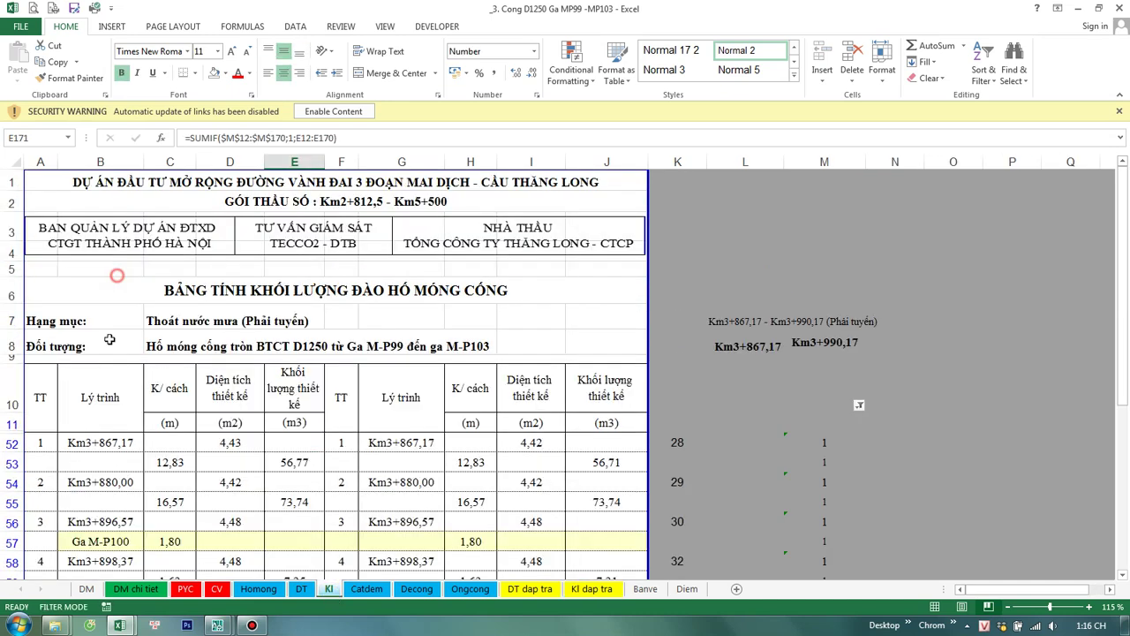
{"action": "double_click", "coordinate": [41, 448]}
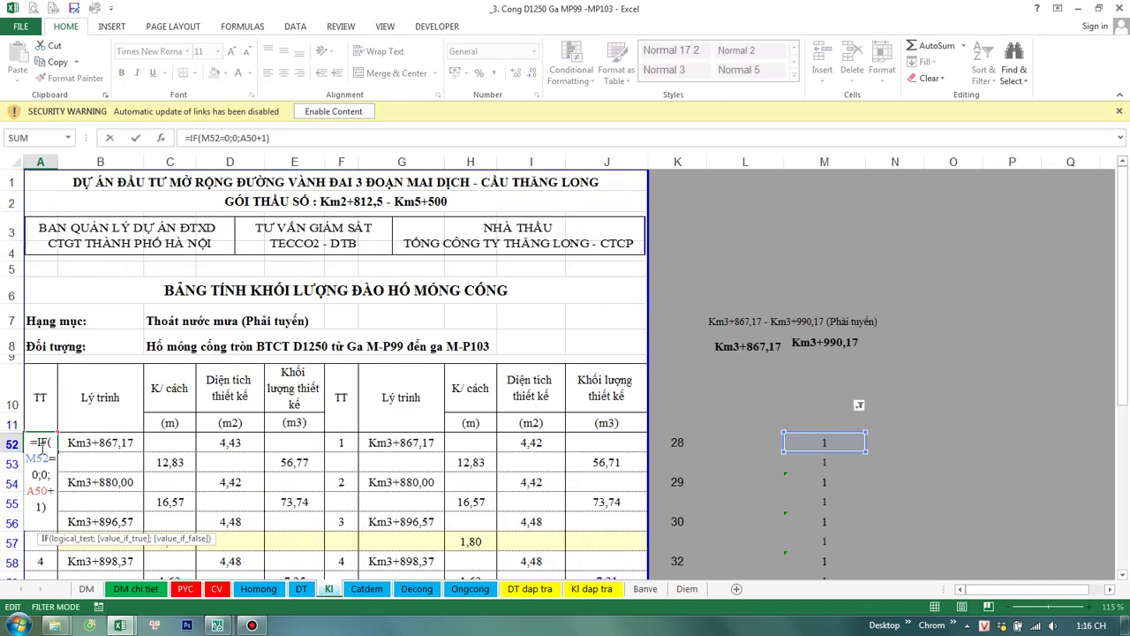
{"action": "key", "text": "Escape"}
{"action": "key", "text": "ctrl+c"}
{"action": "left_click", "coordinate": [591, 588]}
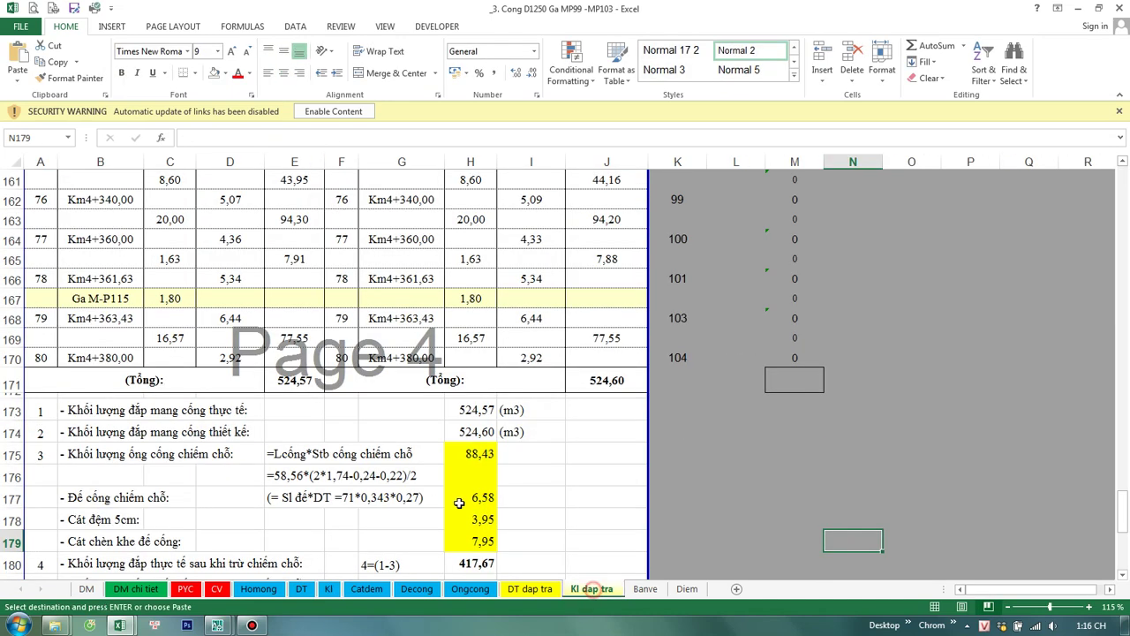
{"action": "scroll", "coordinate": [106, 353], "scroll_direction": "up", "scroll_amount": 10}
{"action": "scroll", "coordinate": [83, 280], "scroll_direction": "up", "scroll_amount": 20}
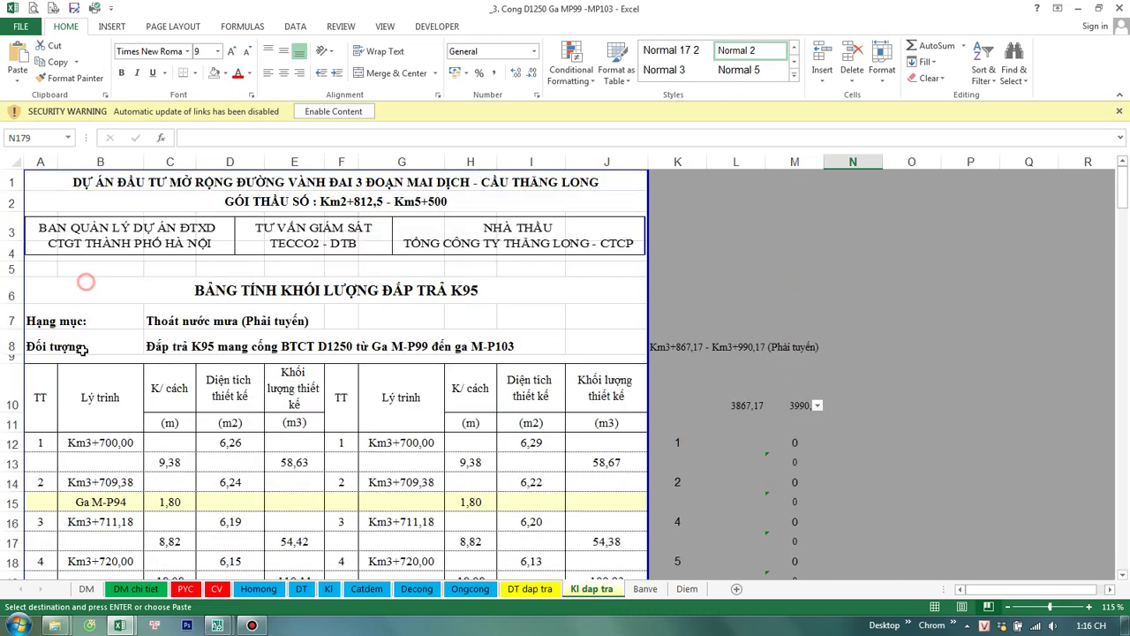
{"action": "scroll", "coordinate": [63, 371], "scroll_direction": "down", "scroll_amount": 1}
{"action": "left_click", "coordinate": [56, 377]}
{"action": "key", "text": "ctrl+v"}
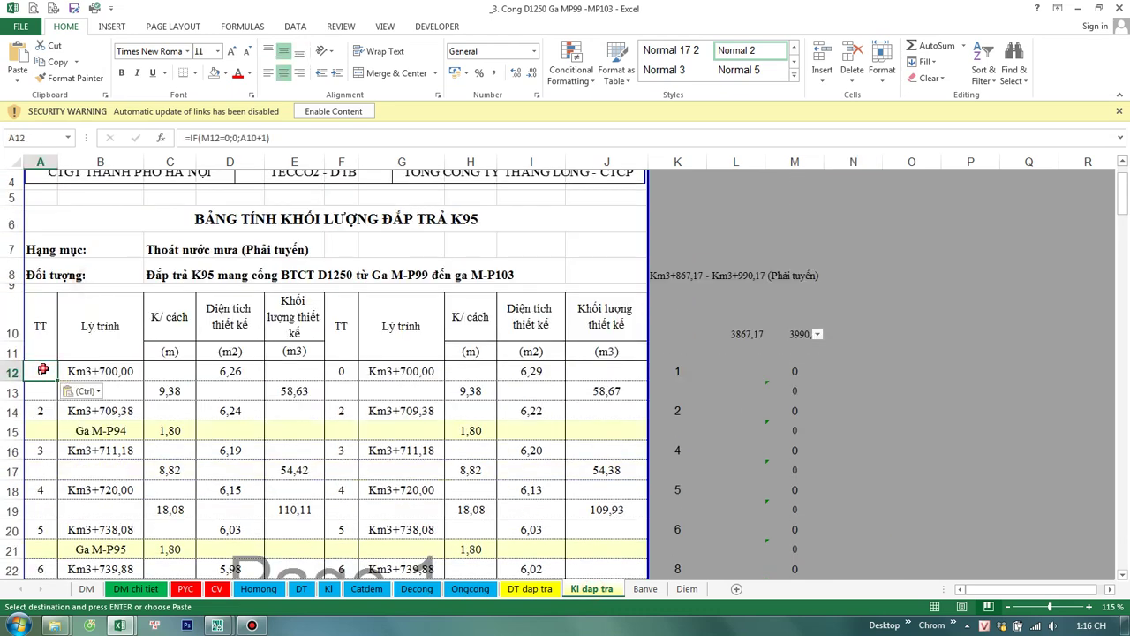
Step: Fill the two-row numbering pattern down column A to row 170
{"action": "left_click_drag", "start_coordinate": [42, 369], "coordinate": [45, 389]}
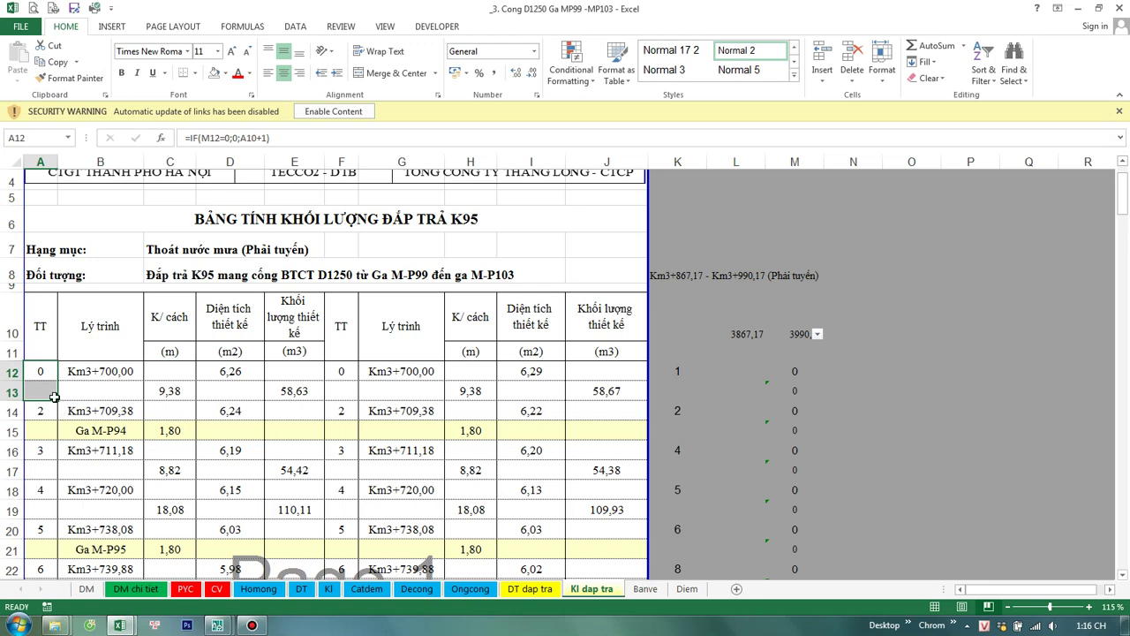
{"action": "left_click_drag", "start_coordinate": [56, 400], "coordinate": [52, 426]}
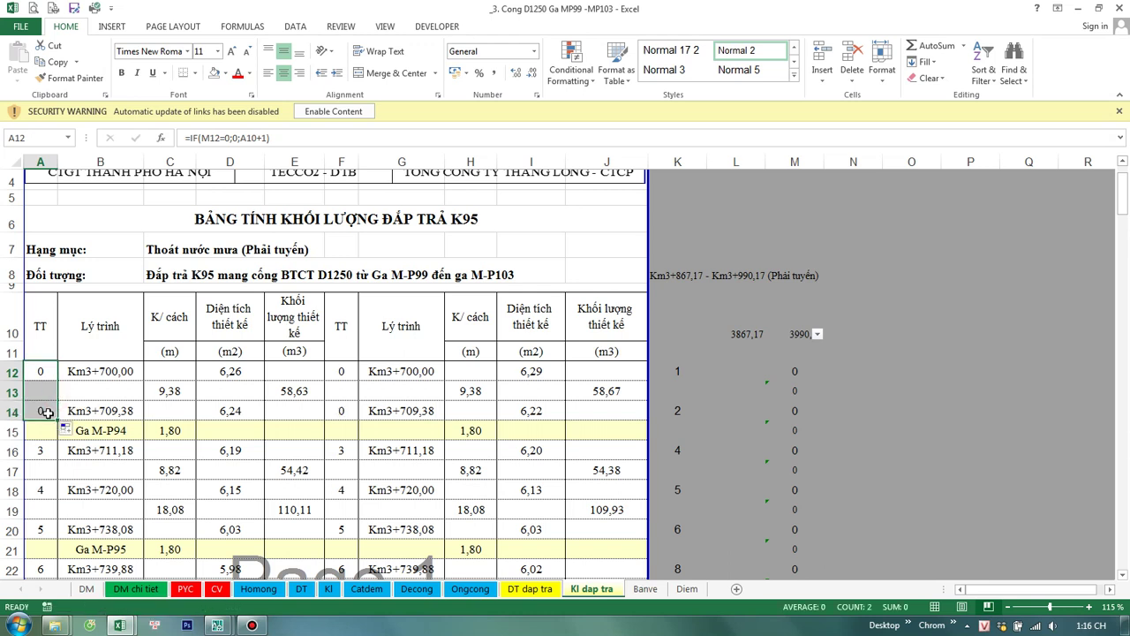
{"action": "left_click", "coordinate": [46, 412]}
{"action": "double_click", "coordinate": [45, 415]}
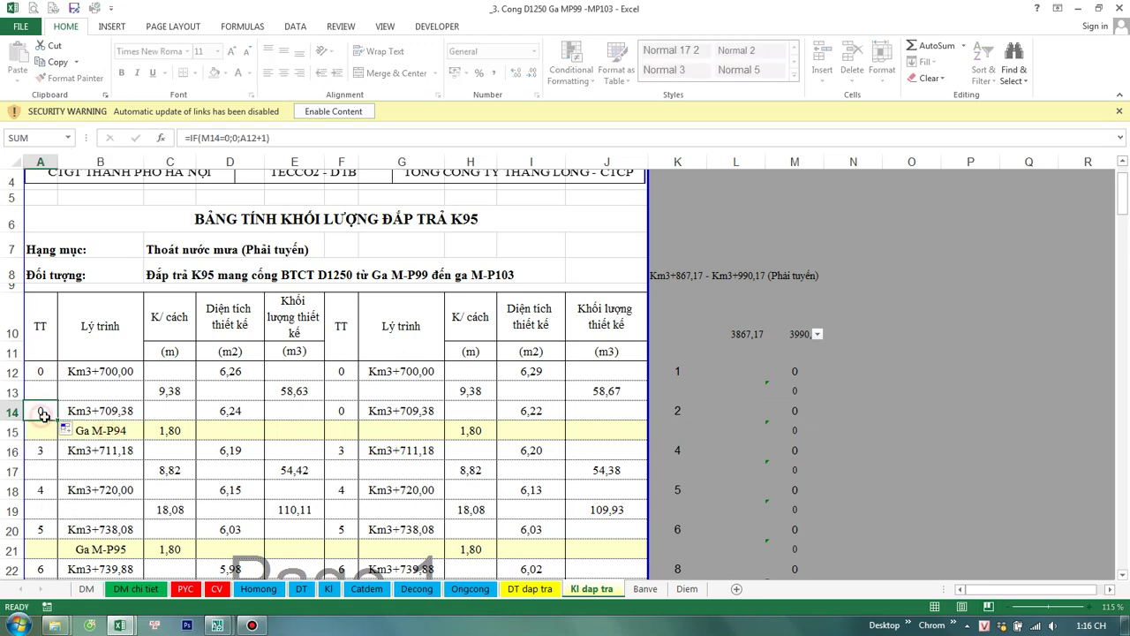
{"action": "key", "text": "Escape"}
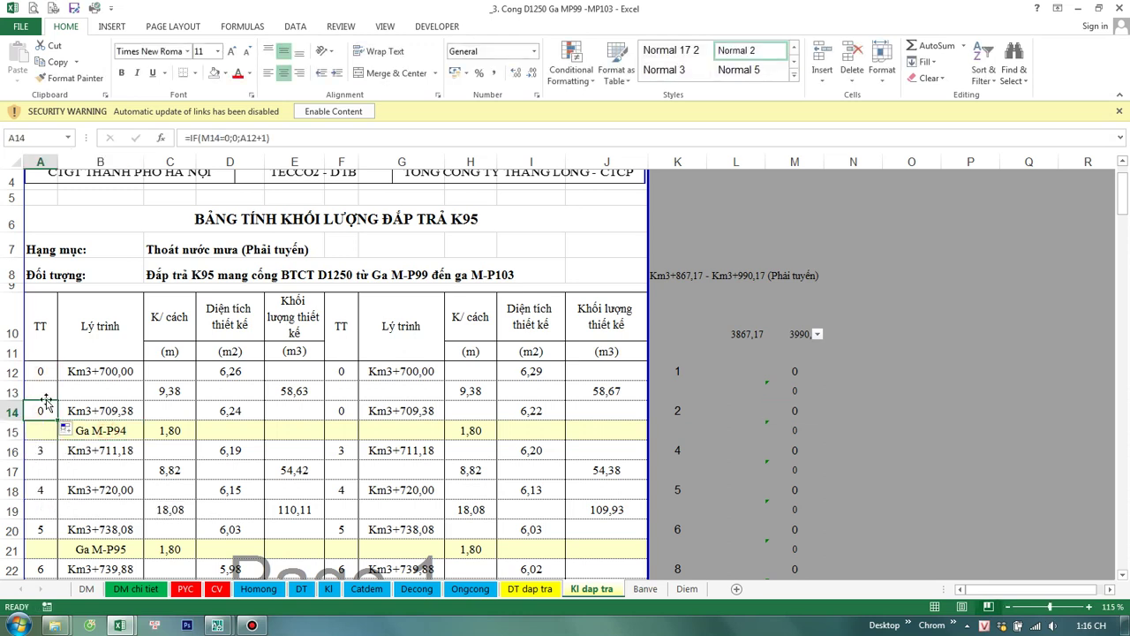
{"action": "left_click_drag", "start_coordinate": [57, 420], "coordinate": [57, 459]}
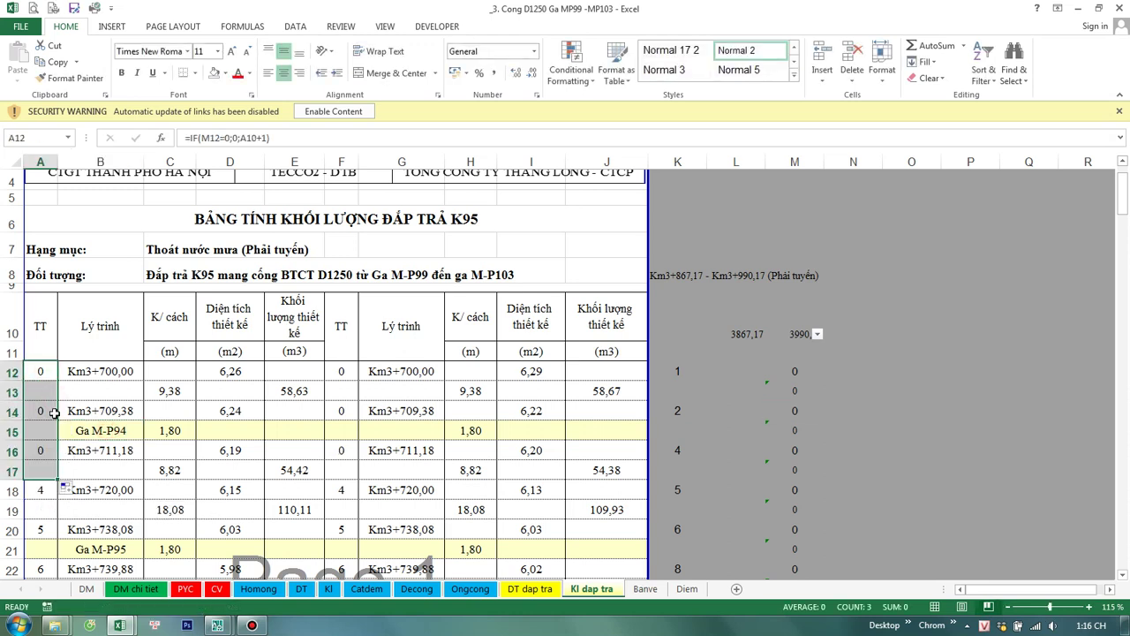
{"action": "left_click", "coordinate": [85, 415]}
{"action": "mouse_move", "coordinate": [40, 411]}
{"action": "left_mouse_down"}
{"action": "mouse_move", "coordinate": [98, 502]}
{"action": "mouse_move", "coordinate": [88, 535]}
{"action": "left_mouse_up"}
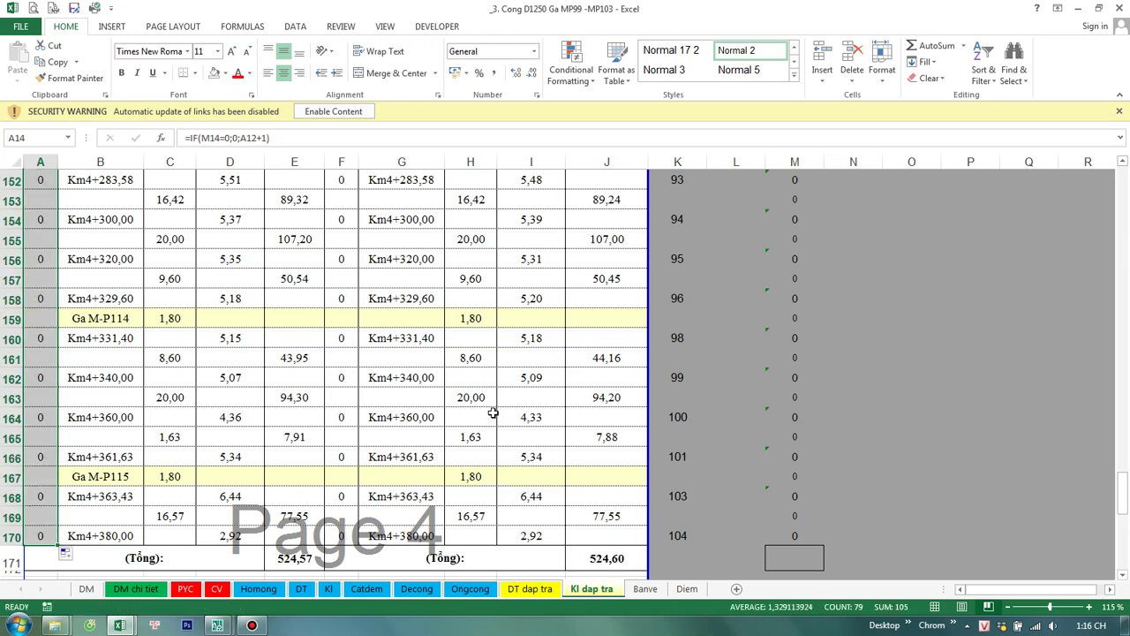
{"action": "left_click", "coordinate": [794, 397]}
Step: Filter column M to exclude 0, leaving only rows marked 1
{"action": "left_click", "coordinate": [891, 457]}
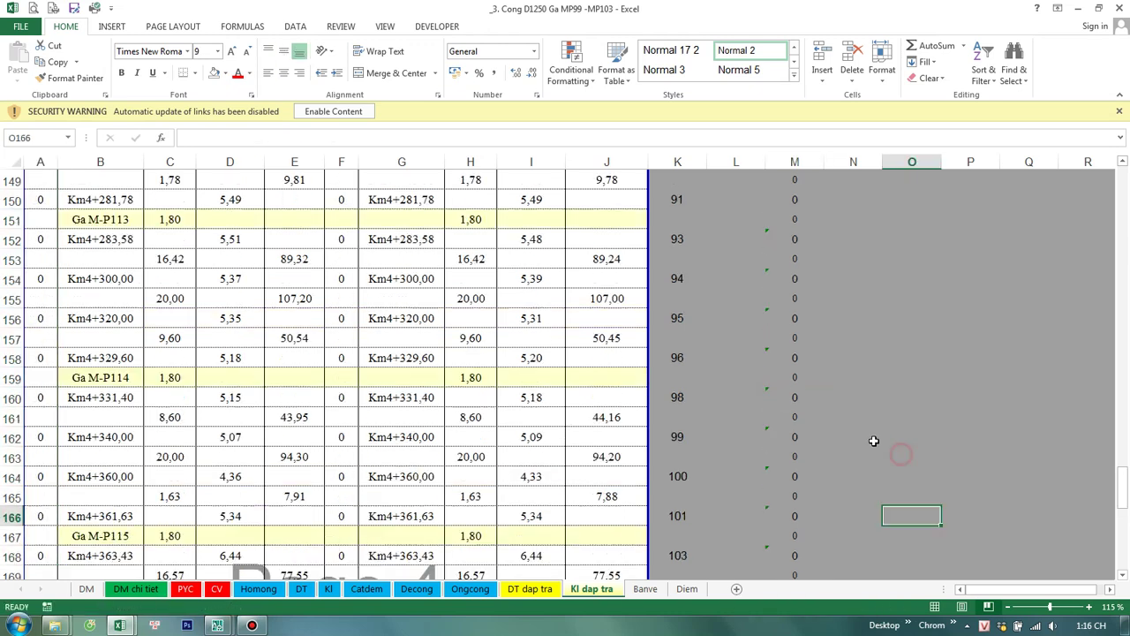
{"action": "scroll", "coordinate": [874, 442], "scroll_direction": "up", "scroll_amount": 3}
{"action": "scroll", "coordinate": [830, 302], "scroll_direction": "up", "scroll_amount": 20}
{"action": "left_click", "coordinate": [817, 405]}
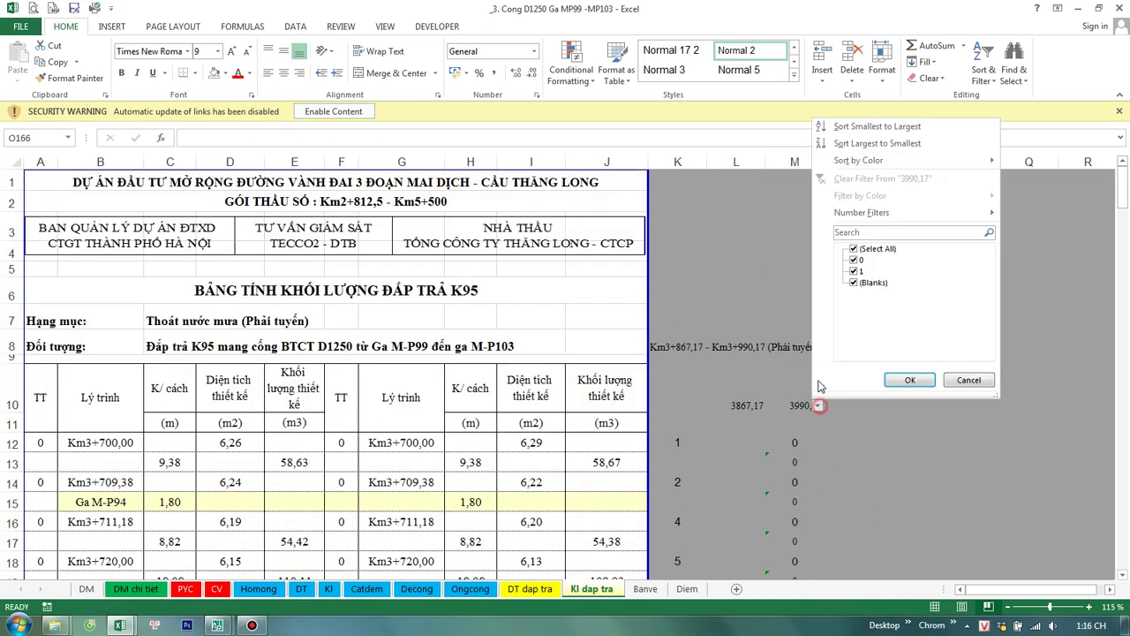
{"action": "left_click", "coordinate": [853, 260]}
{"action": "left_click", "coordinate": [910, 380]}
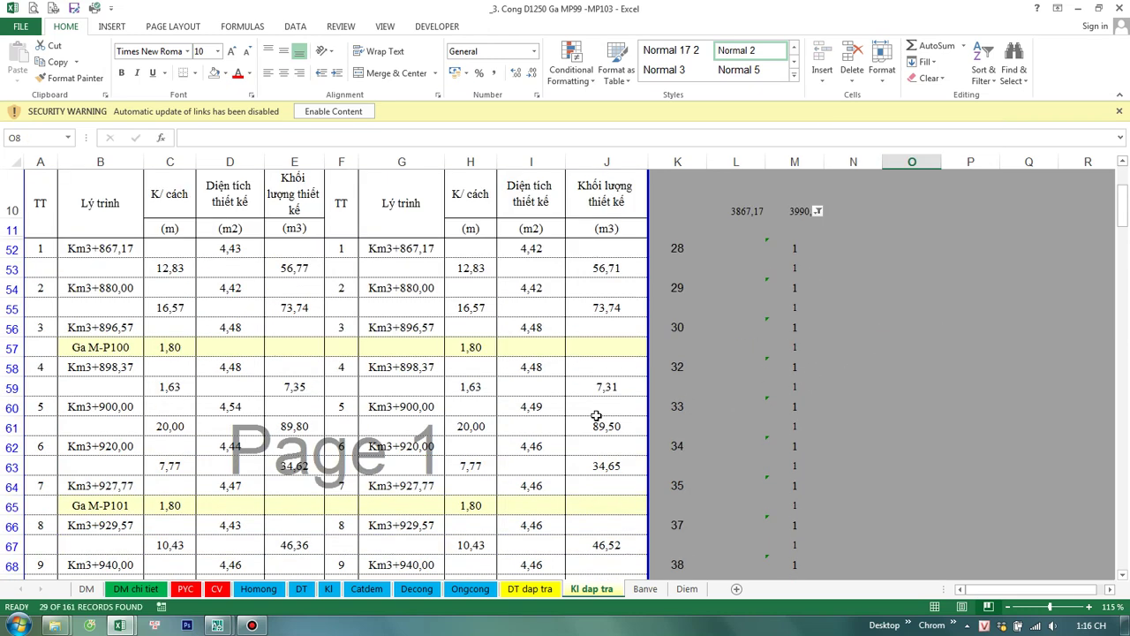
Step: Check the chainage, distance, area and volume formulas in the filtered rows (B–J)
{"action": "left_click", "coordinate": [100, 347]}
{"action": "left_click", "coordinate": [100, 328]}
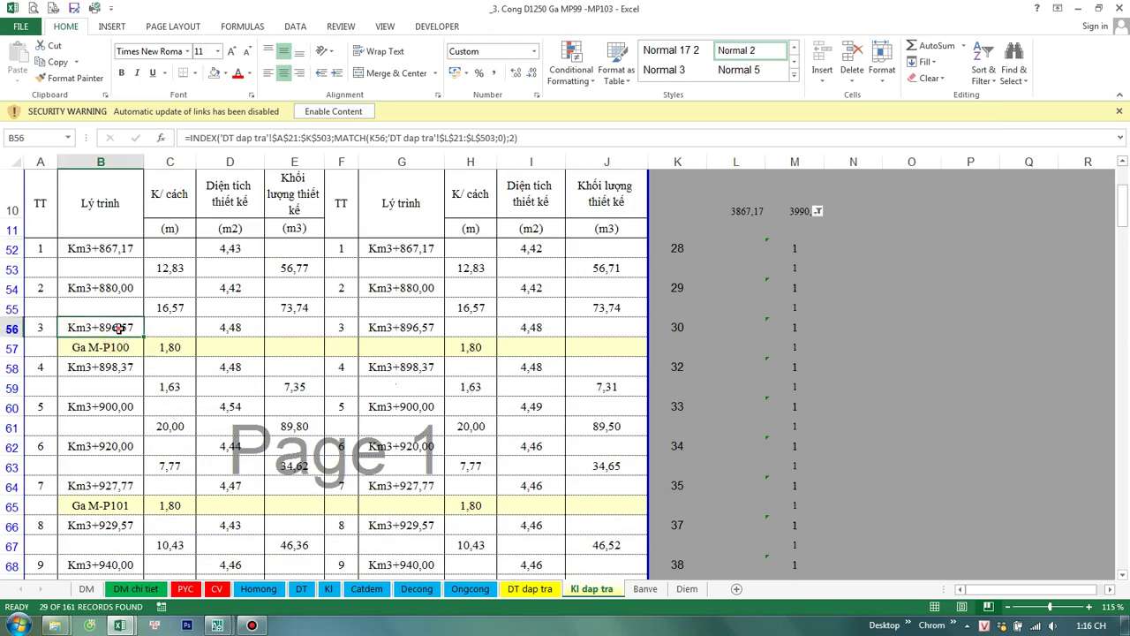
{"action": "double_click", "coordinate": [169, 304]}
{"action": "left_click", "coordinate": [169, 274]}
{"action": "left_click", "coordinate": [235, 288]}
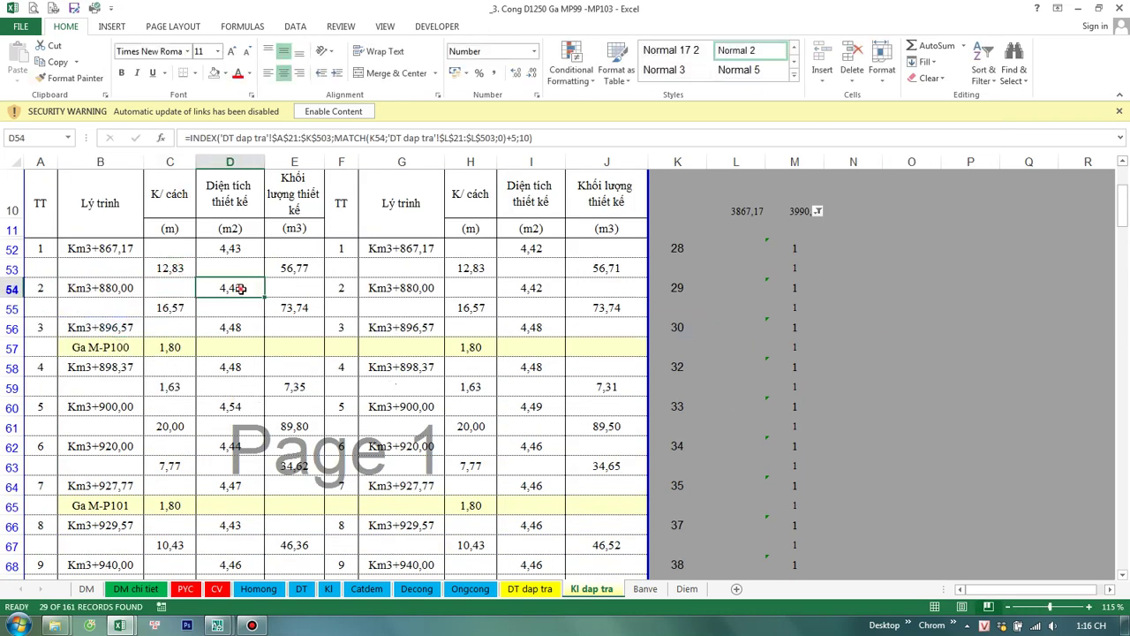
{"action": "left_click", "coordinate": [292, 270]}
{"action": "left_click", "coordinate": [410, 247]}
{"action": "left_click", "coordinate": [483, 270]}
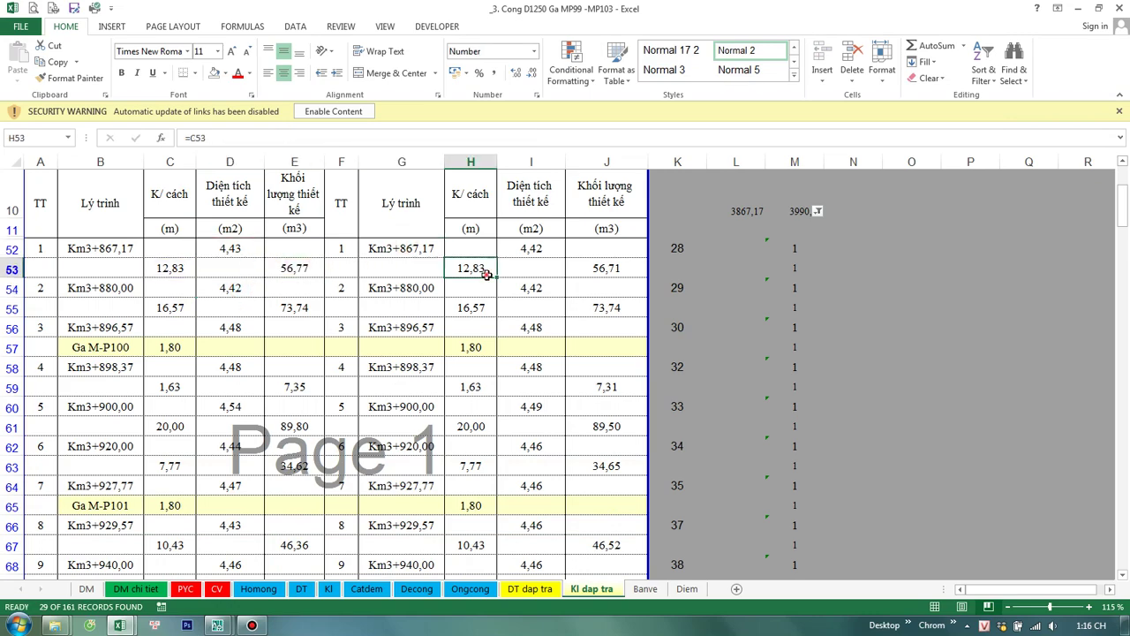
{"action": "left_click", "coordinate": [534, 248]}
{"action": "left_click", "coordinate": [590, 274]}
{"action": "scroll", "coordinate": [530, 415], "scroll_direction": "down", "scroll_amount": 7}
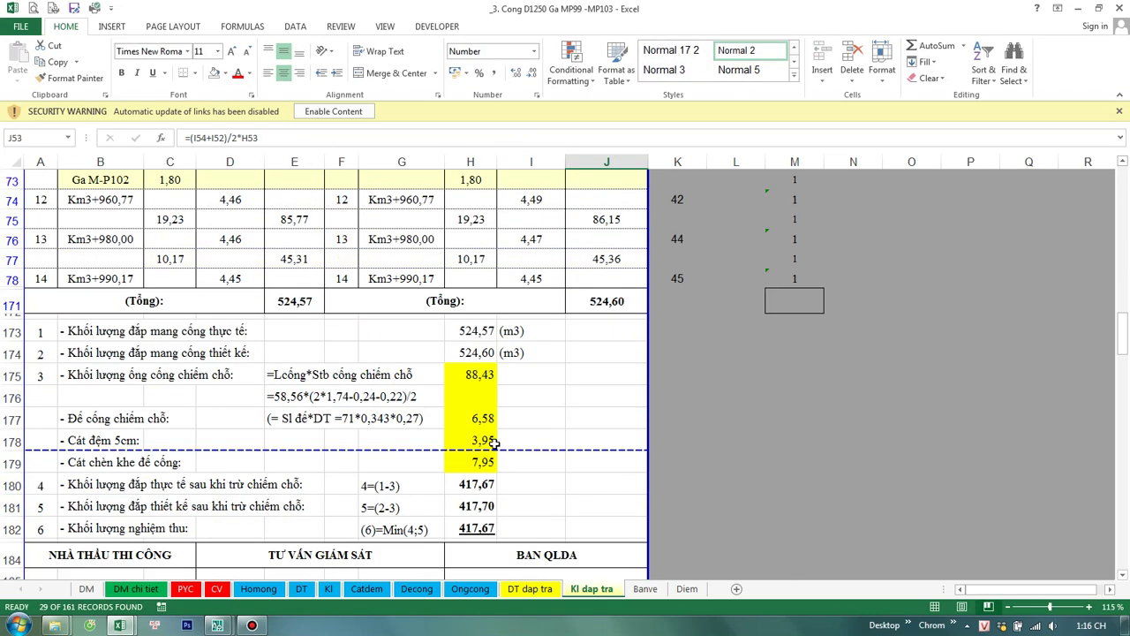
{"action": "scroll", "coordinate": [499, 415], "scroll_direction": "down", "scroll_amount": 2}
{"action": "left_click", "coordinate": [850, 320]}
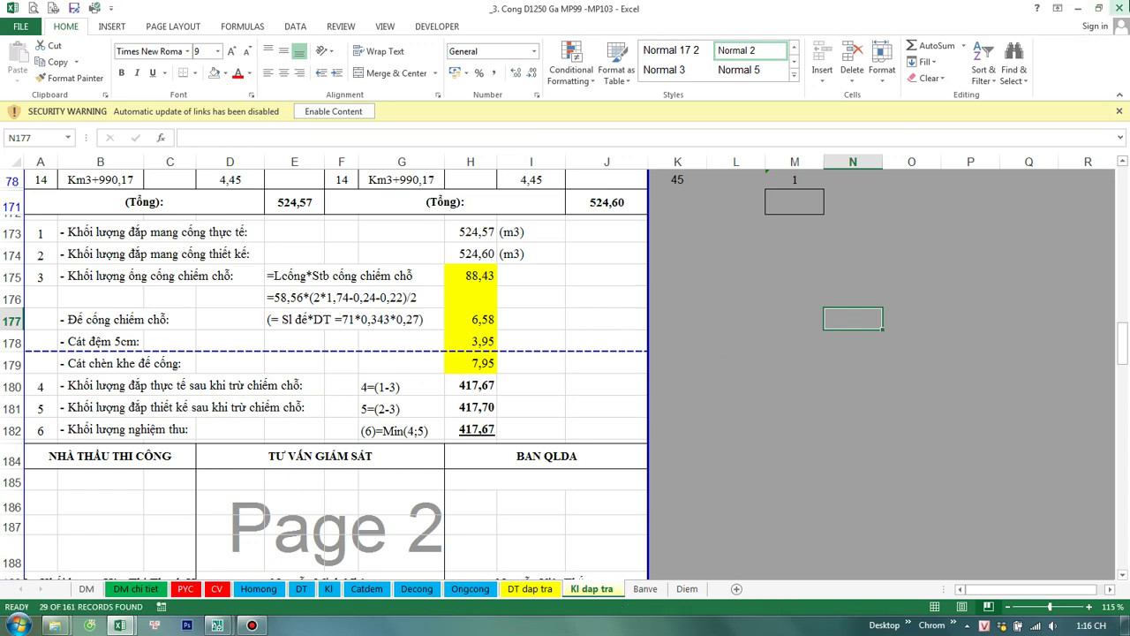
Step: Review the H174–H177 totals and signature block, then close the MP99-MP103 workbook
{"action": "double_click", "coordinate": [481, 319]}
{"action": "key", "text": "Escape"}
{"action": "left_click", "coordinate": [481, 276]}
{"action": "double_click", "coordinate": [481, 253]}
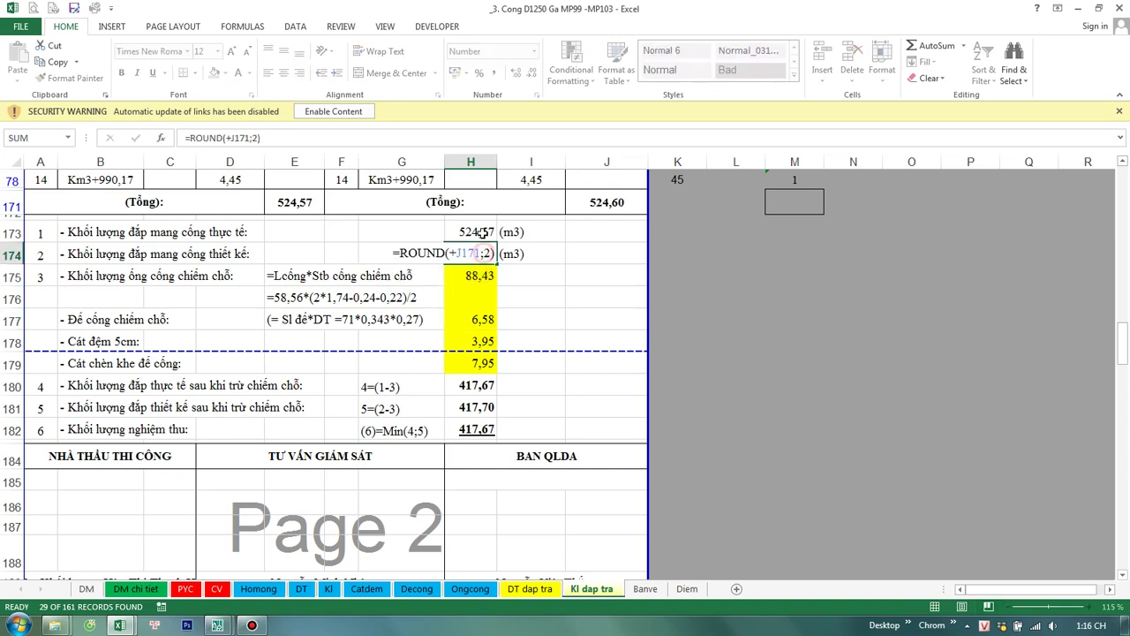
{"action": "left_click", "coordinate": [817, 318]}
{"action": "scroll", "coordinate": [817, 318], "scroll_direction": "down", "scroll_amount": 2}
{"action": "left_click", "coordinate": [337, 322]}
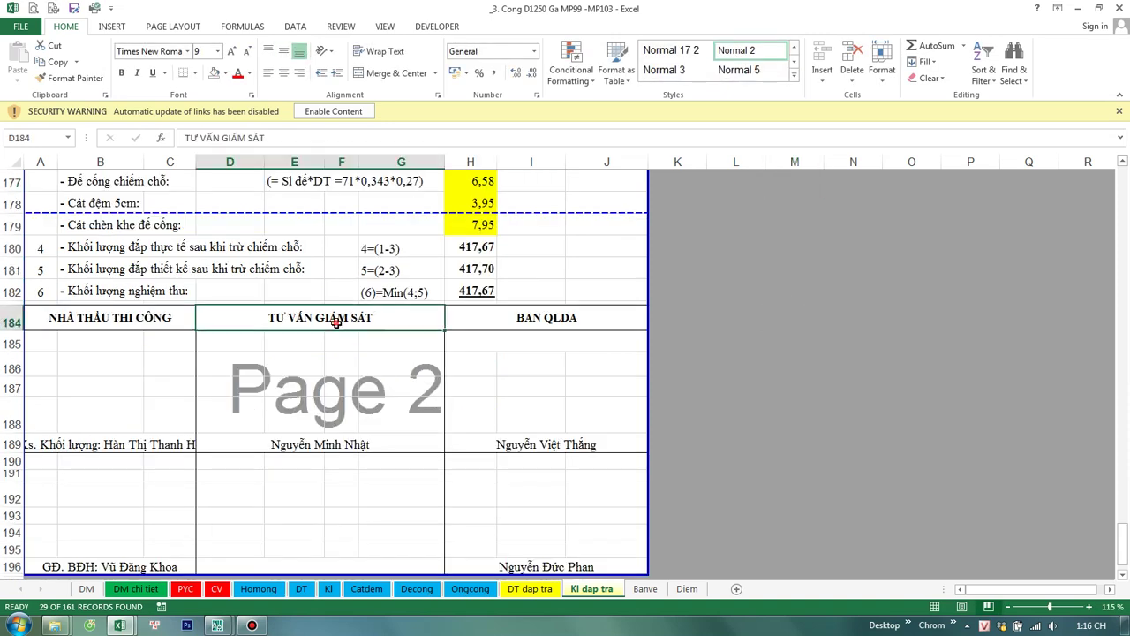
{"action": "left_click", "coordinate": [530, 319]}
{"action": "left_click", "coordinate": [534, 444]}
{"action": "scroll", "coordinate": [534, 444], "scroll_direction": "down", "scroll_amount": 2}
{"action": "left_click", "coordinate": [718, 442]}
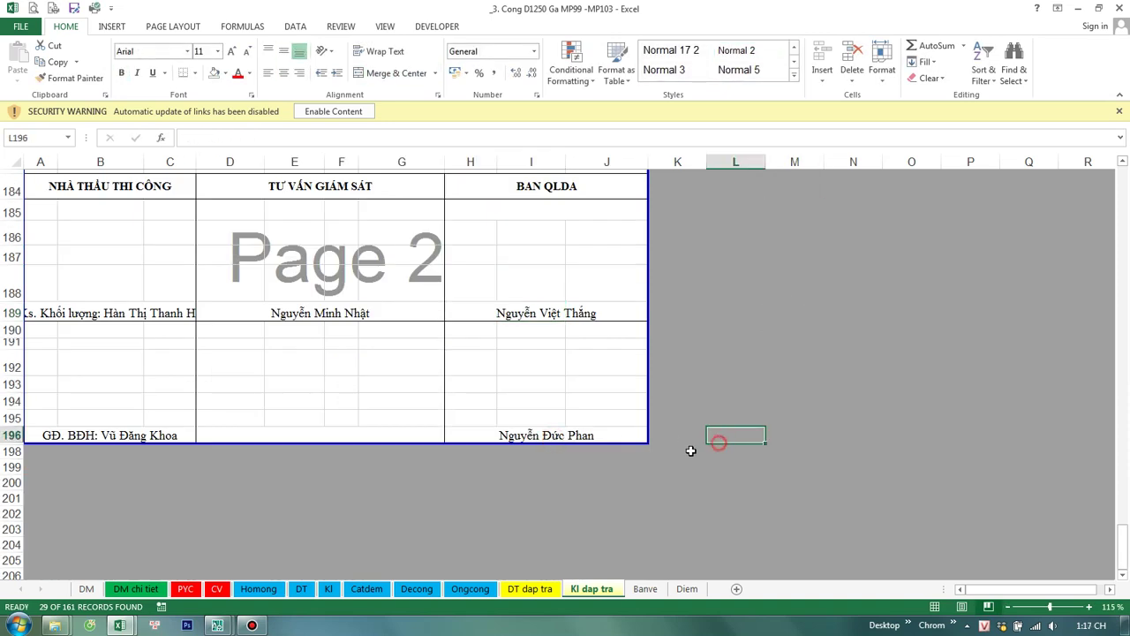
{"action": "left_click", "coordinate": [1119, 7]}
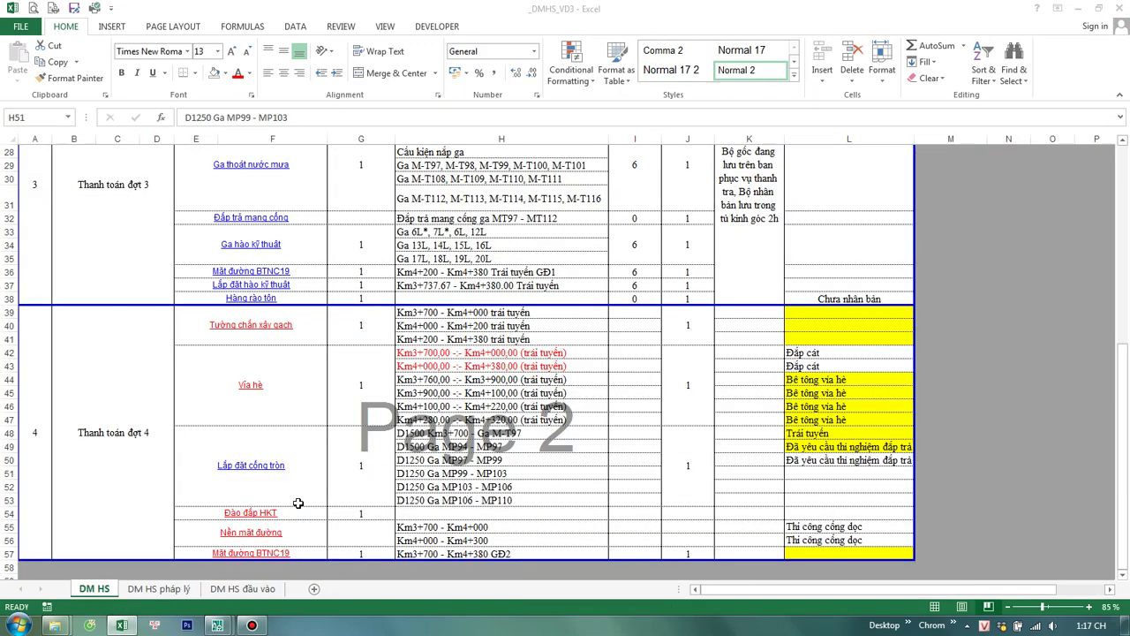
Step: Paste a duplicate of the _3. Cong D1250 Ga MP99 -MP103 workbook
{"action": "mouse_move", "coordinate": [53, 626]}
{"action": "left_click", "coordinate": [240, 537]}
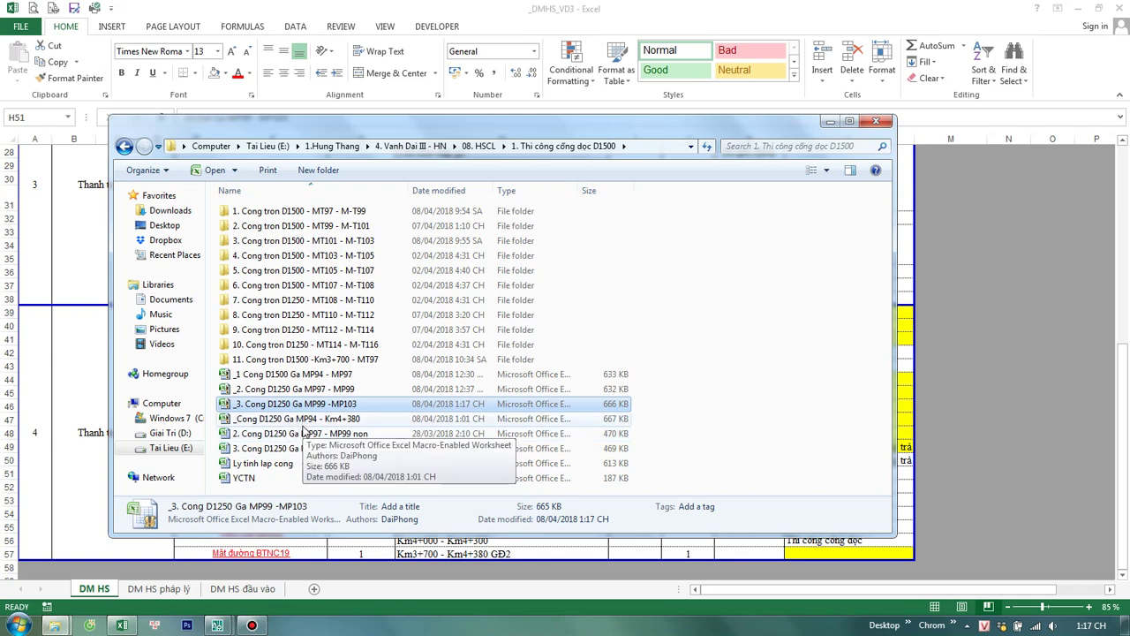
{"action": "key", "text": "ctrl+v"}
Step: Delete the old _Cong D1250 Ga MP94 - Km4+380 workbook
{"action": "left_click", "coordinate": [301, 432]}
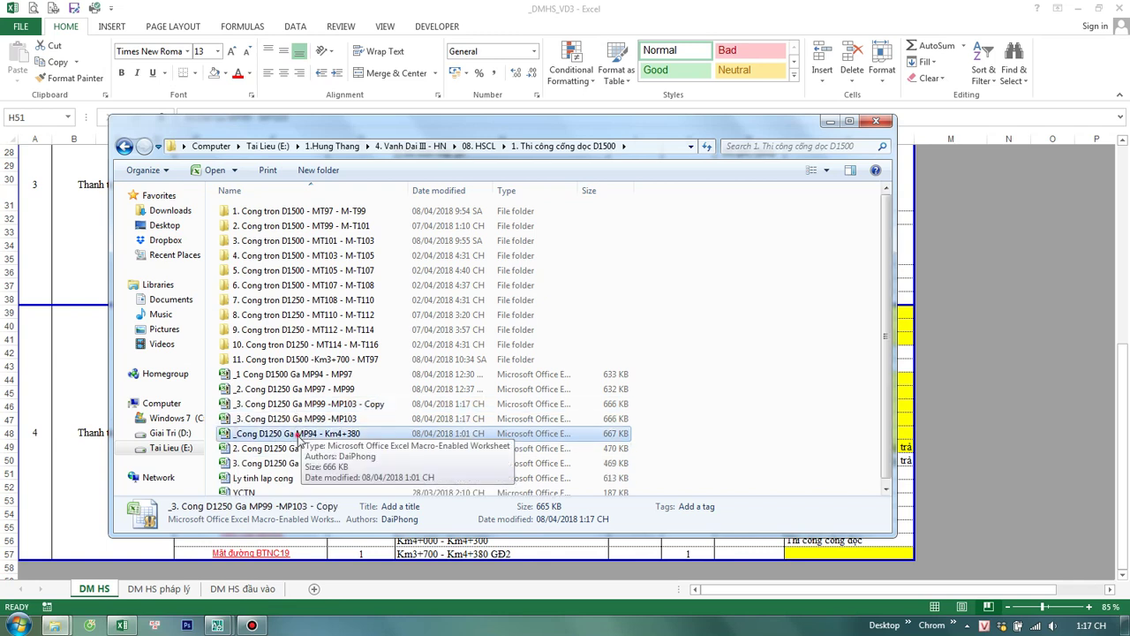
{"action": "left_click", "coordinate": [300, 435]}
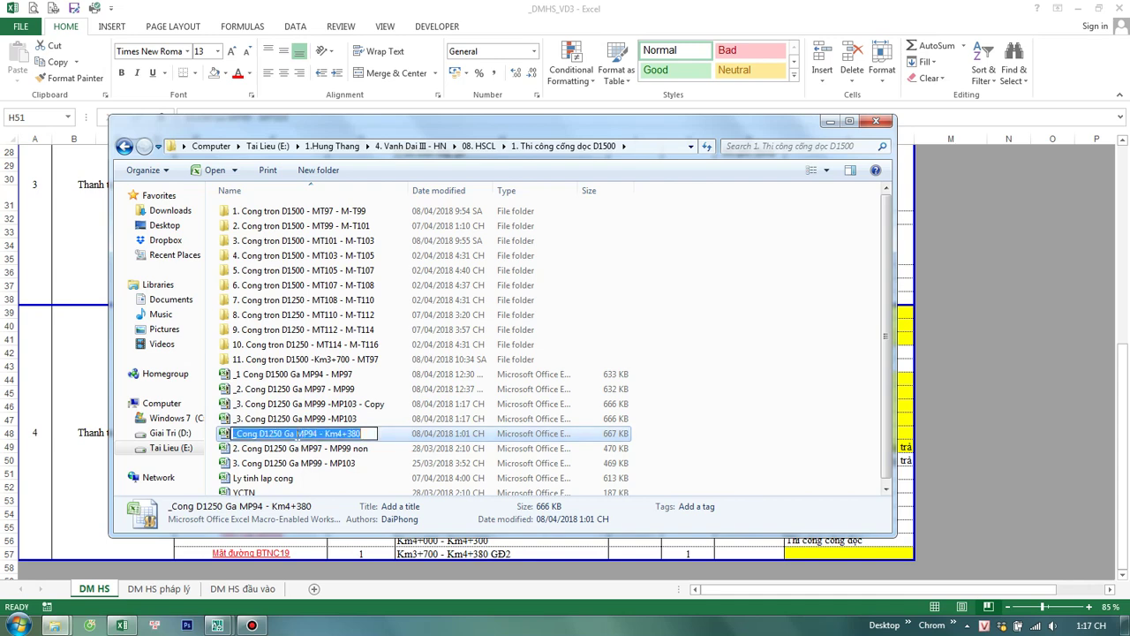
{"action": "left_click", "coordinate": [384, 437]}
{"action": "key", "text": "Delete"}
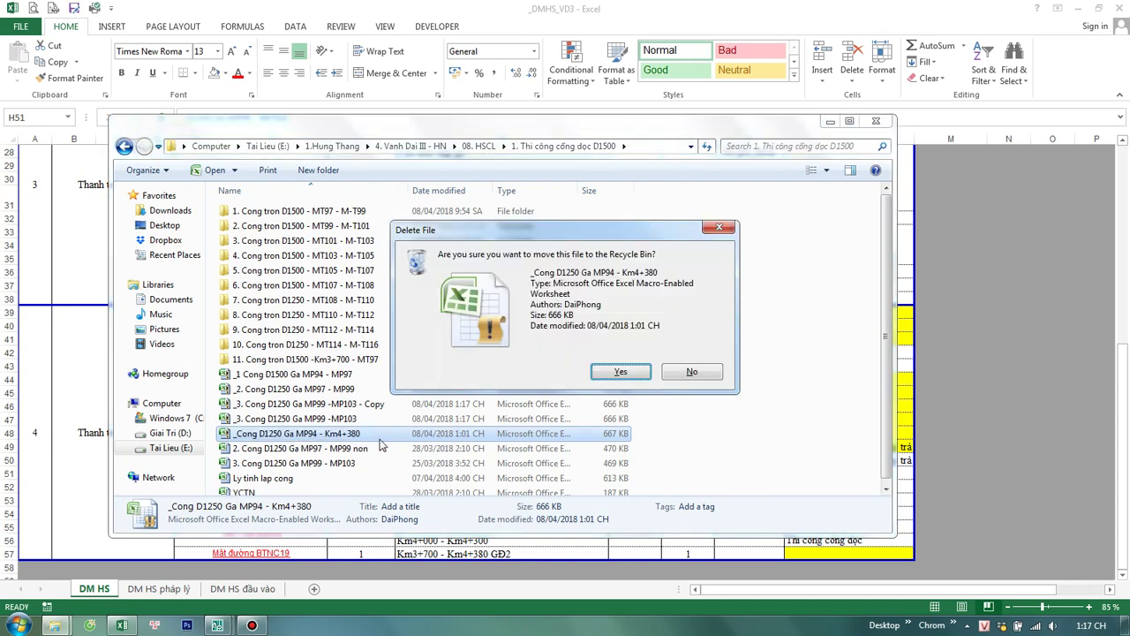
{"action": "key", "text": "Return"}
Step: Rename the copy to '_Cong D1250 Ga MP94 - Km4+380'
{"action": "left_click", "coordinate": [343, 404]}
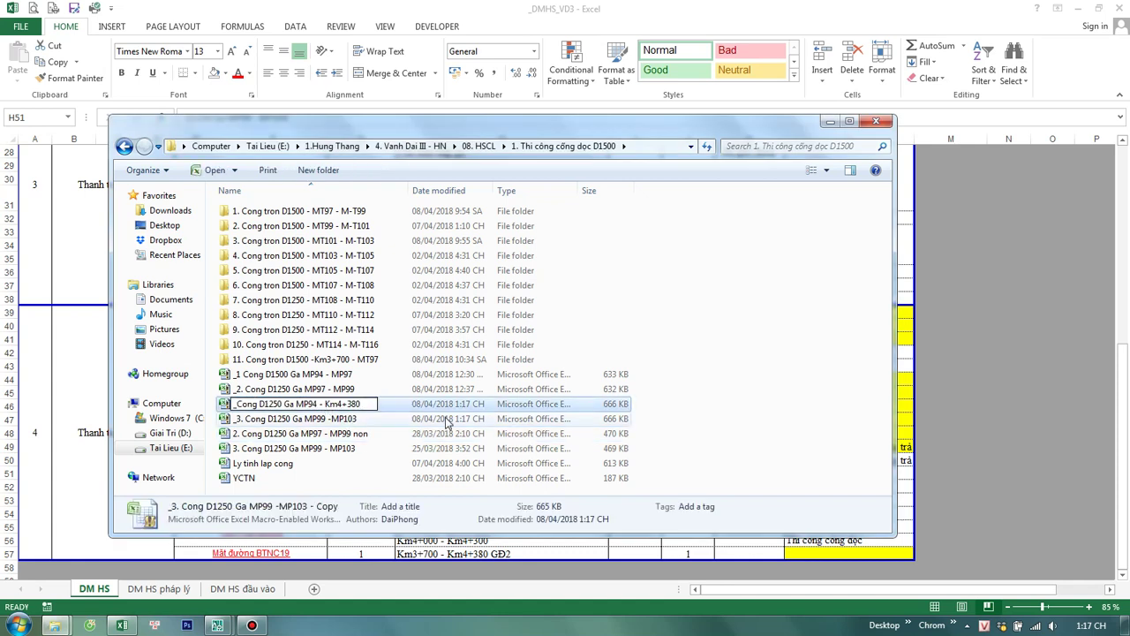
{"action": "key", "text": "ctrl+z"}
{"action": "left_click", "coordinate": [339, 404]}
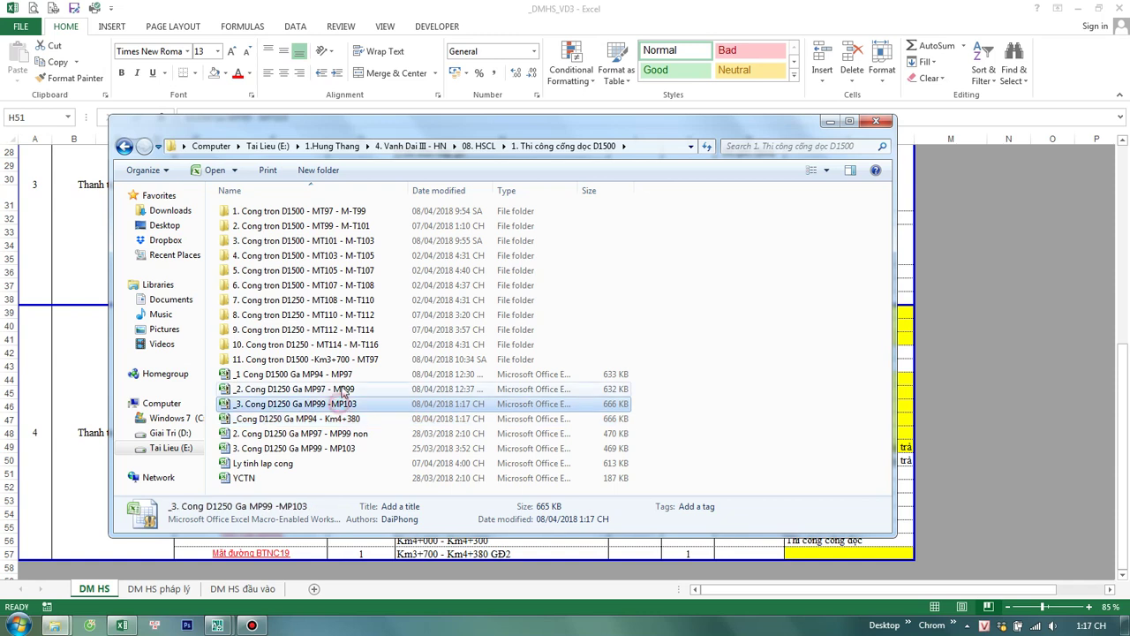
{"action": "left_click", "coordinate": [345, 391]}
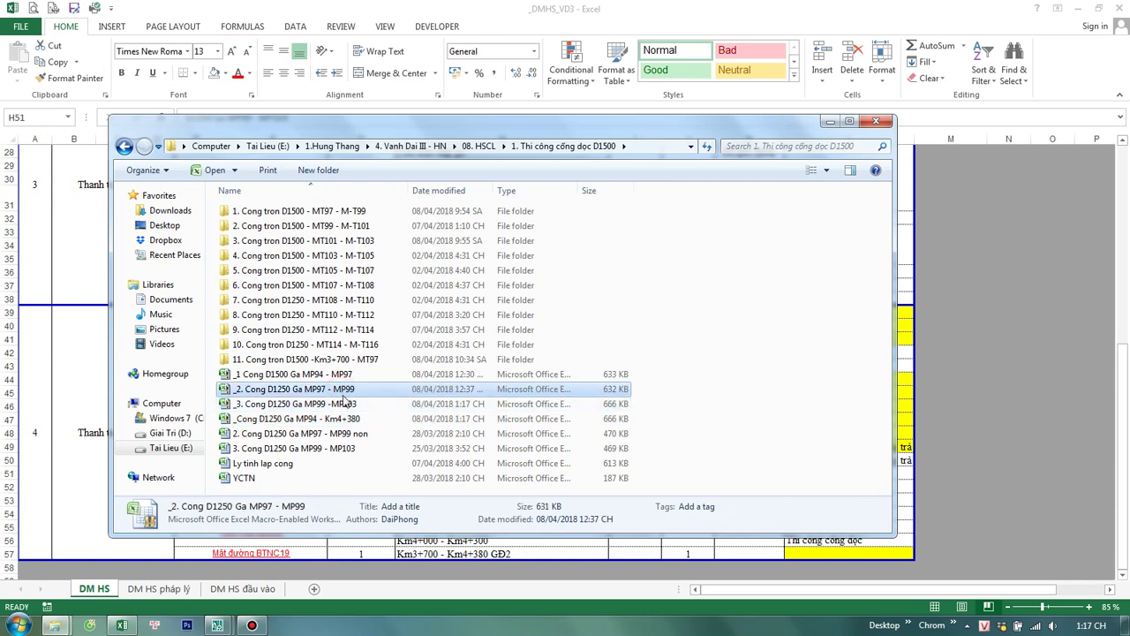
{"action": "left_click", "coordinate": [344, 404]}
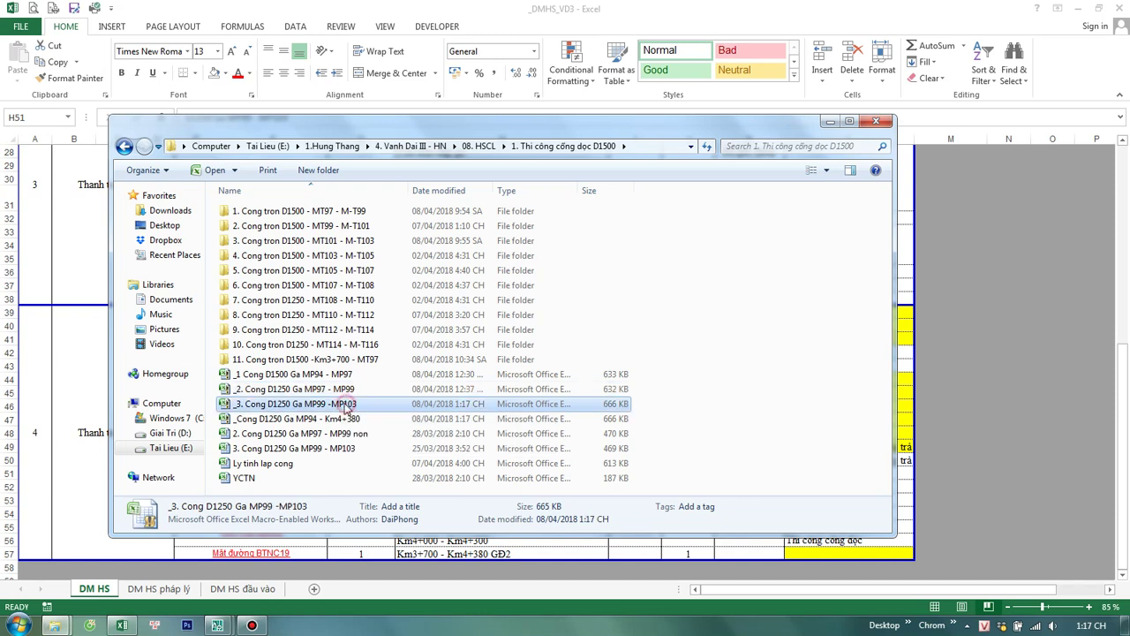
{"action": "left_click", "coordinate": [339, 420]}
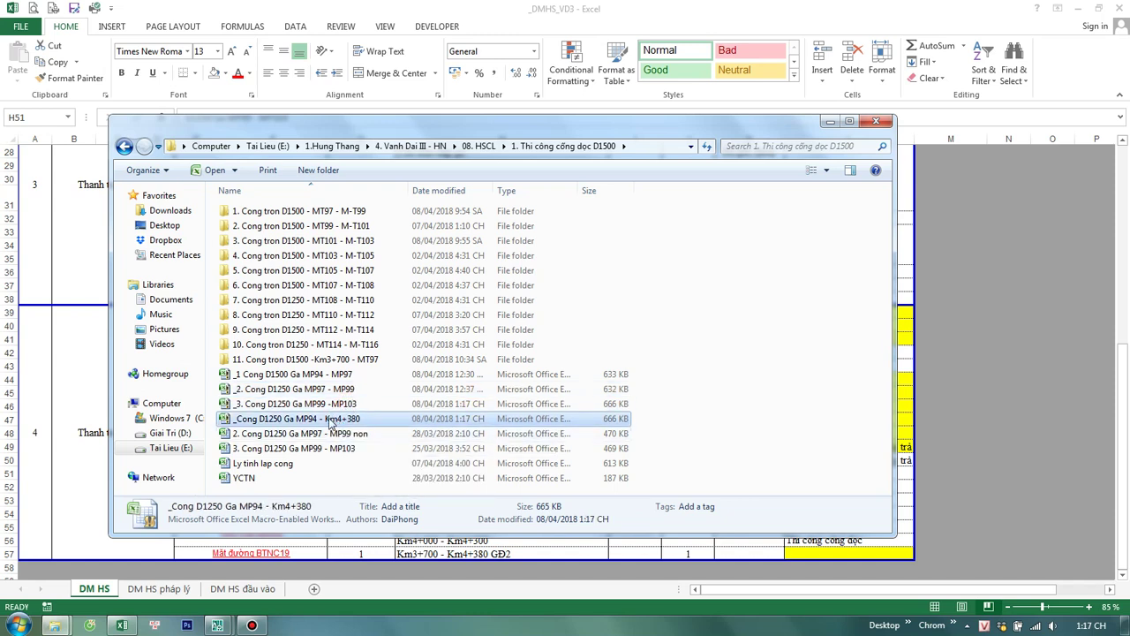
Step: Open the renamed Km4+380 workbook and remove the Homong sheet's page break at row 168
{"action": "double_click", "coordinate": [330, 420]}
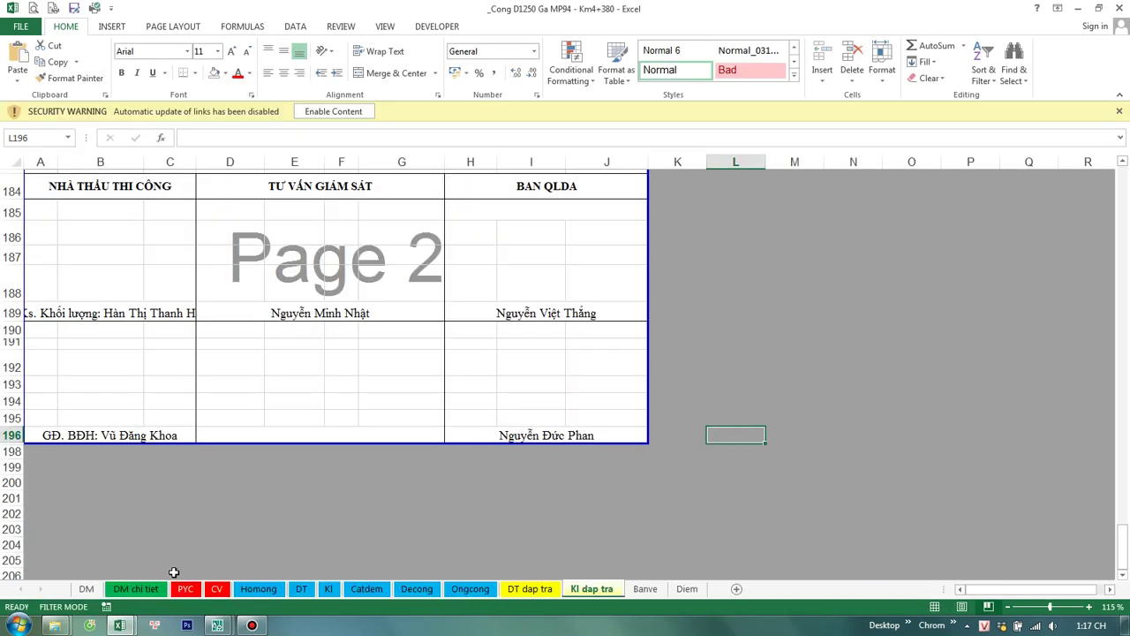
{"action": "left_click", "coordinate": [261, 589]}
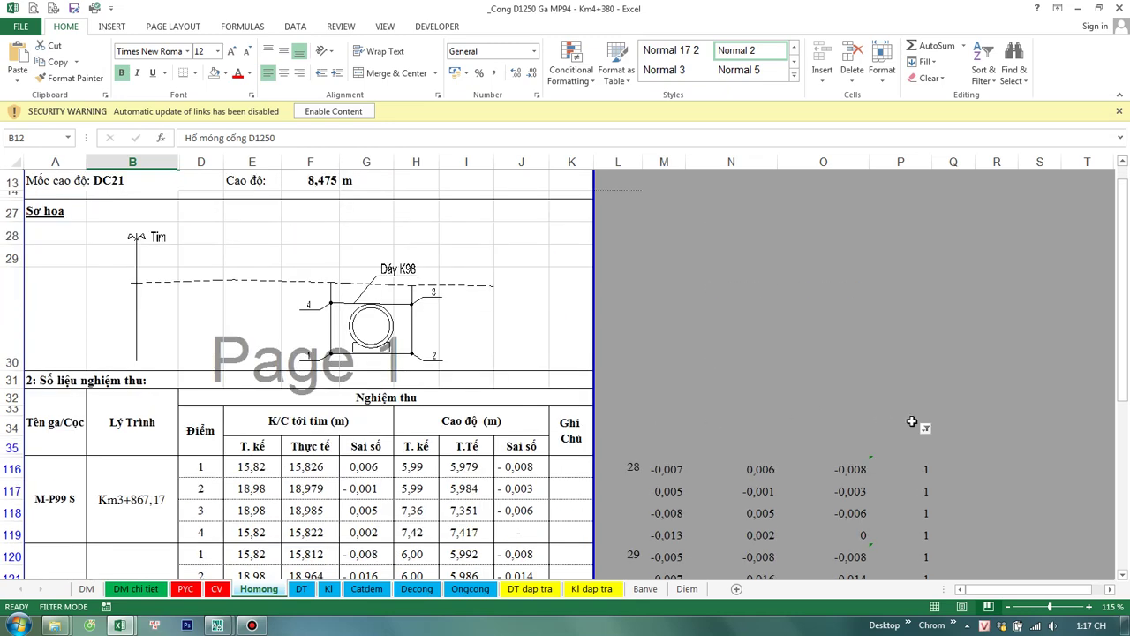
{"action": "left_click", "coordinate": [927, 430]}
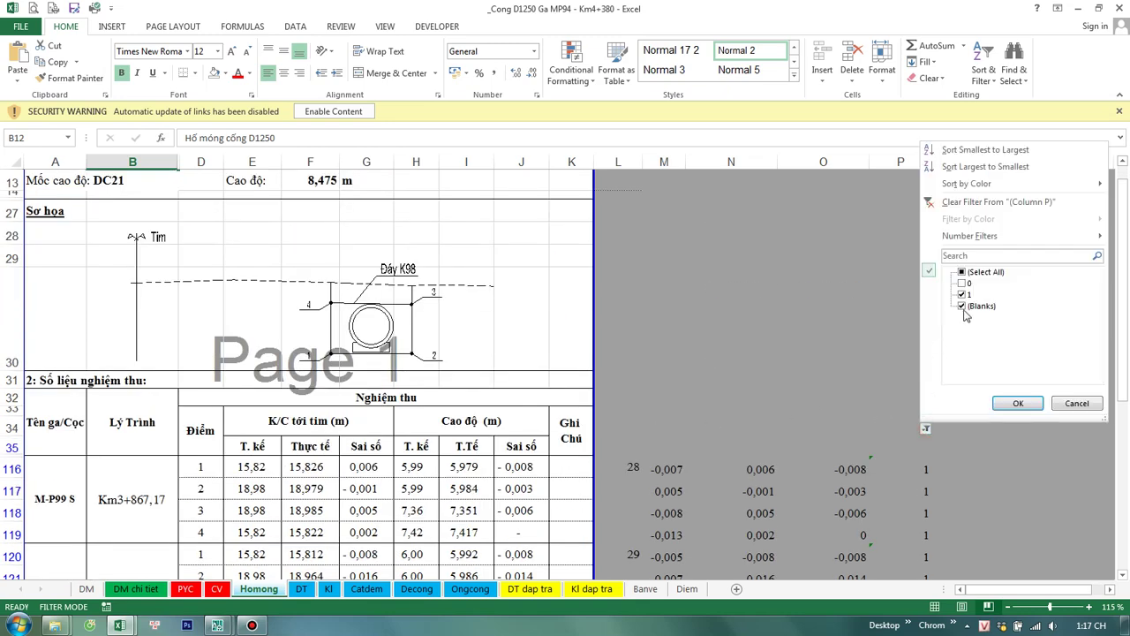
{"action": "left_click", "coordinate": [1073, 404]}
{"action": "scroll", "coordinate": [574, 409], "scroll_direction": "down", "scroll_amount": 15}
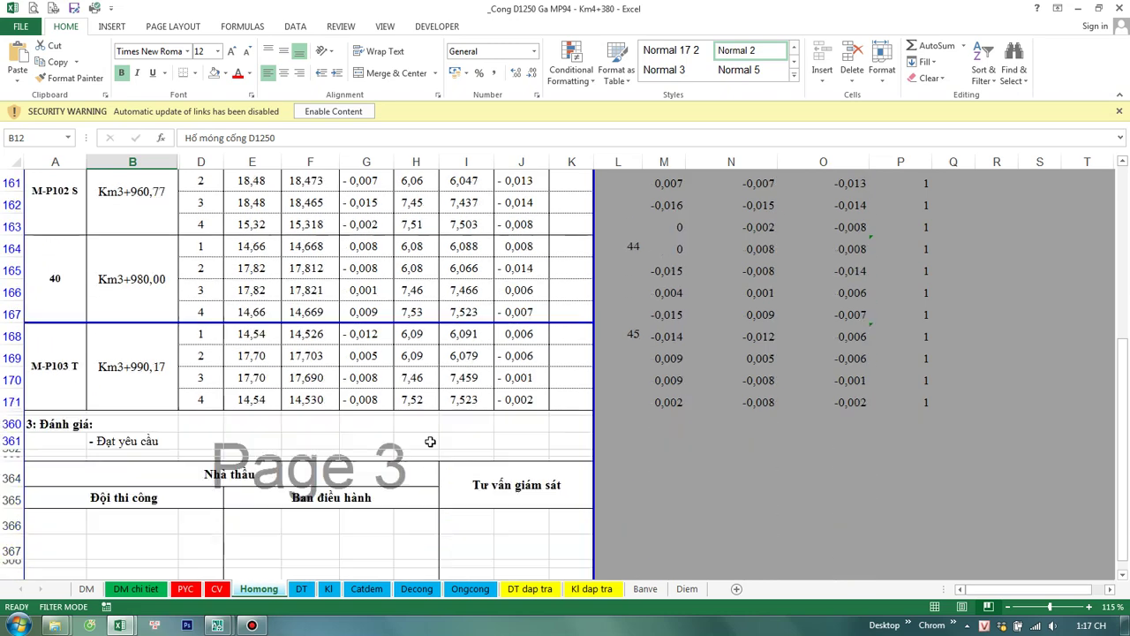
{"action": "right_click", "coordinate": [12, 335]}
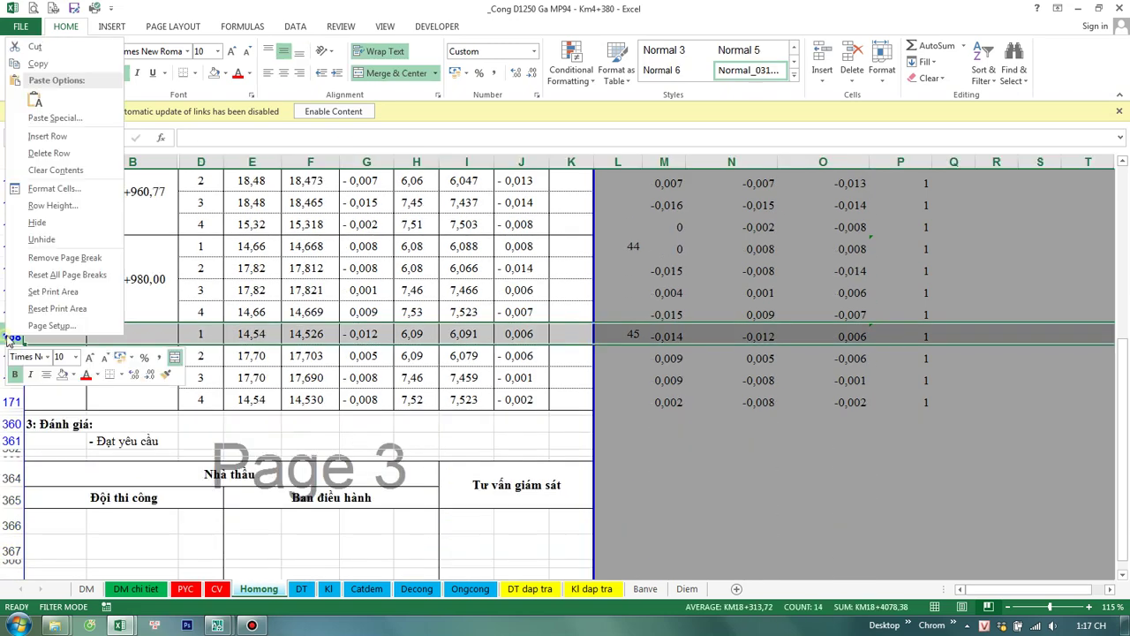
{"action": "left_click", "coordinate": [55, 260]}
{"action": "scroll", "coordinate": [159, 353], "scroll_direction": "down", "scroll_amount": 1}
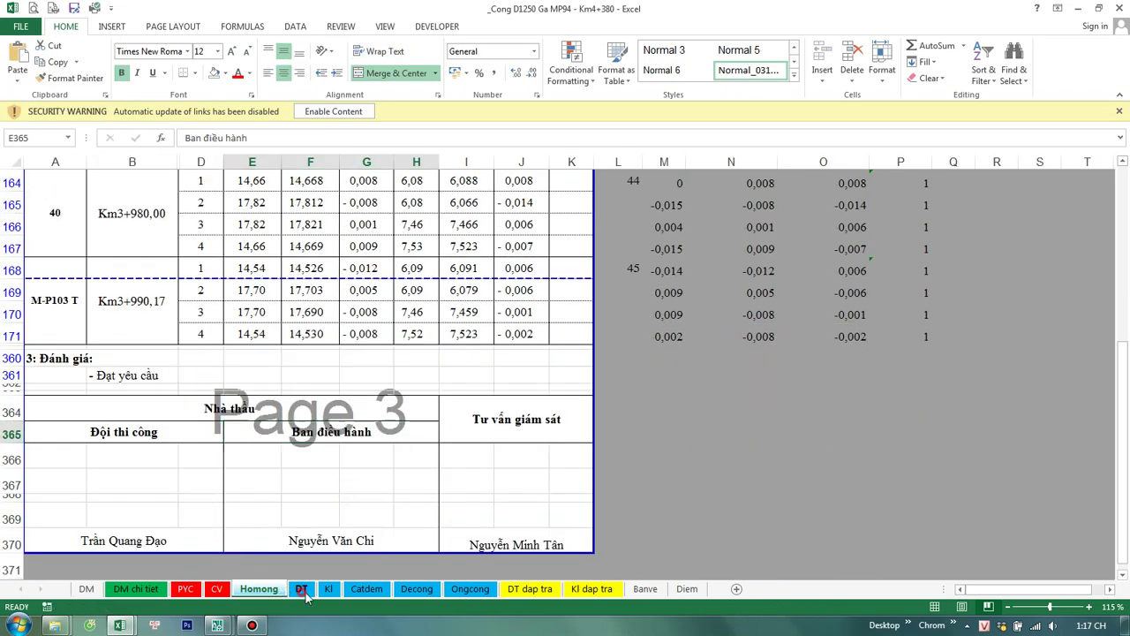
Step: Remove the DT sheet's page break at row 158, then go to the Kl sheet
{"action": "key", "text": "ctrl+Page_Down"}
{"action": "scroll", "coordinate": [167, 444], "scroll_direction": "up", "scroll_amount": 5}
{"action": "scroll", "coordinate": [159, 443], "scroll_direction": "up", "scroll_amount": 7}
{"action": "scroll", "coordinate": [150, 442], "scroll_direction": "up", "scroll_amount": 7}
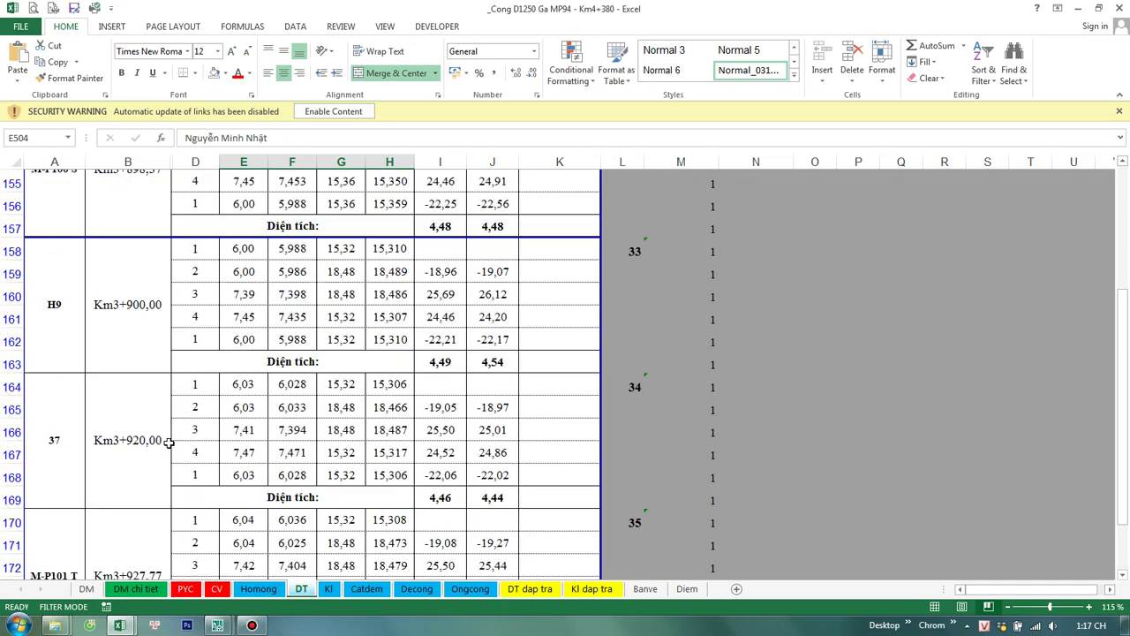
{"action": "scroll", "coordinate": [135, 441], "scroll_direction": "up", "scroll_amount": 3}
{"action": "right_click", "coordinate": [7, 452]}
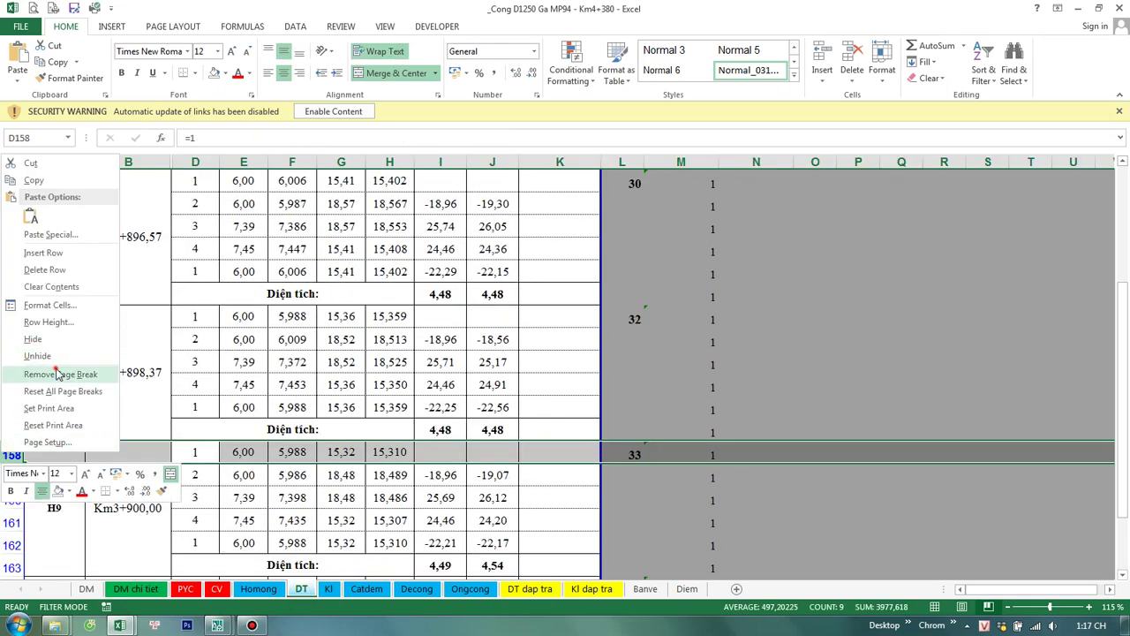
{"action": "left_click", "coordinate": [56, 370]}
{"action": "scroll", "coordinate": [227, 380], "scroll_direction": "up", "scroll_amount": 4}
{"action": "scroll", "coordinate": [228, 380], "scroll_direction": "up", "scroll_amount": 3}
{"action": "scroll", "coordinate": [228, 380], "scroll_direction": "down", "scroll_amount": 3}
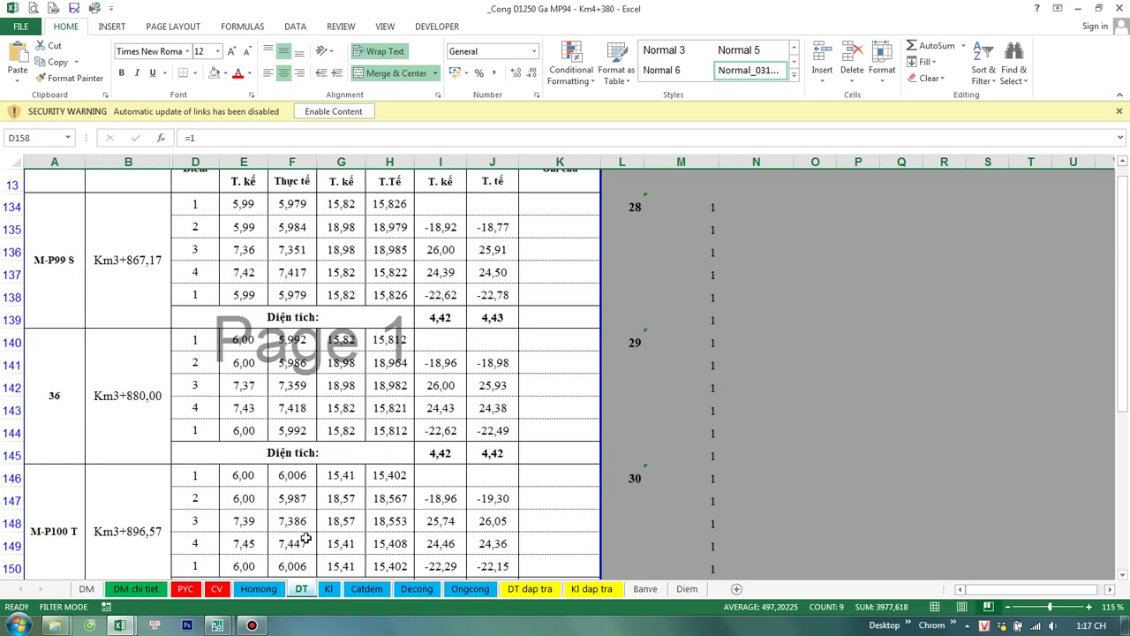
{"action": "scroll", "coordinate": [326, 573], "scroll_direction": "down", "scroll_amount": 1}
{"action": "left_click", "coordinate": [329, 589]}
{"action": "scroll", "coordinate": [313, 530], "scroll_direction": "down", "scroll_amount": 1}
Step: Review the Catdem, Decong and Ongcong sheets of the Km4+380 workbook
{"action": "scroll", "coordinate": [305, 499], "scroll_direction": "down", "scroll_amount": 15}
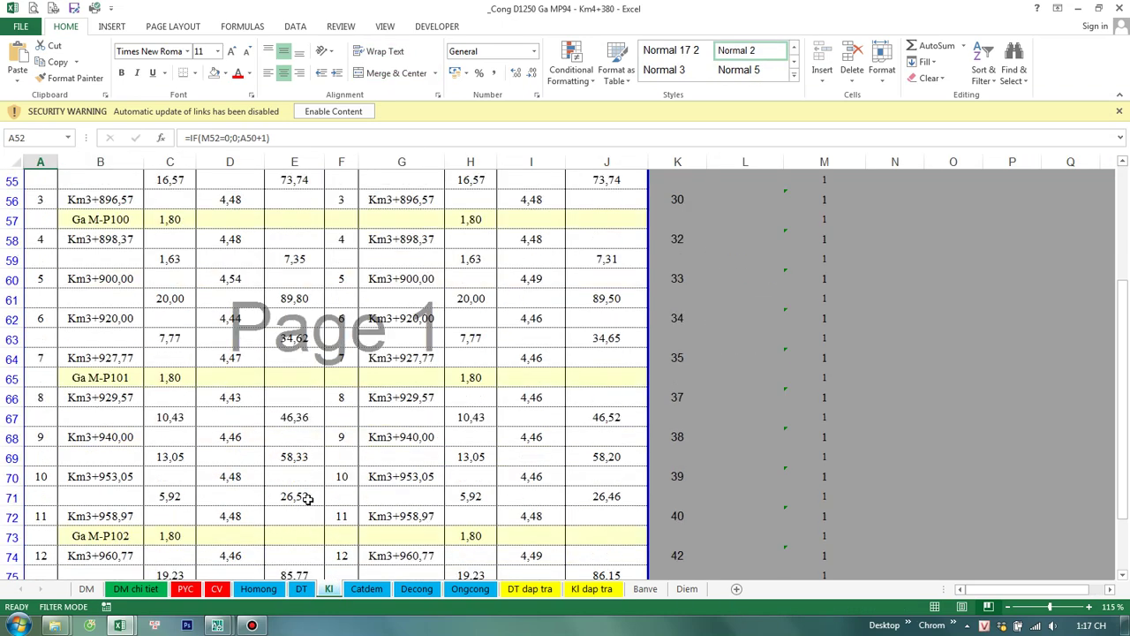
{"action": "scroll", "coordinate": [309, 500], "scroll_direction": "down", "scroll_amount": 20}
{"action": "left_click", "coordinate": [366, 588]}
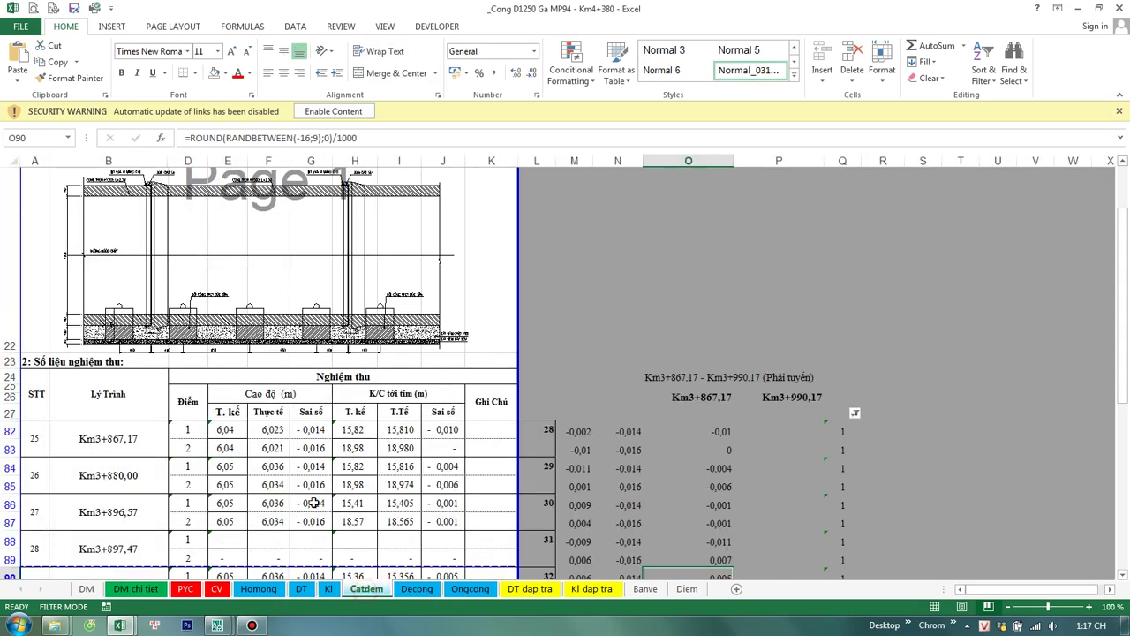
{"action": "scroll", "coordinate": [283, 491], "scroll_direction": "down", "scroll_amount": 20}
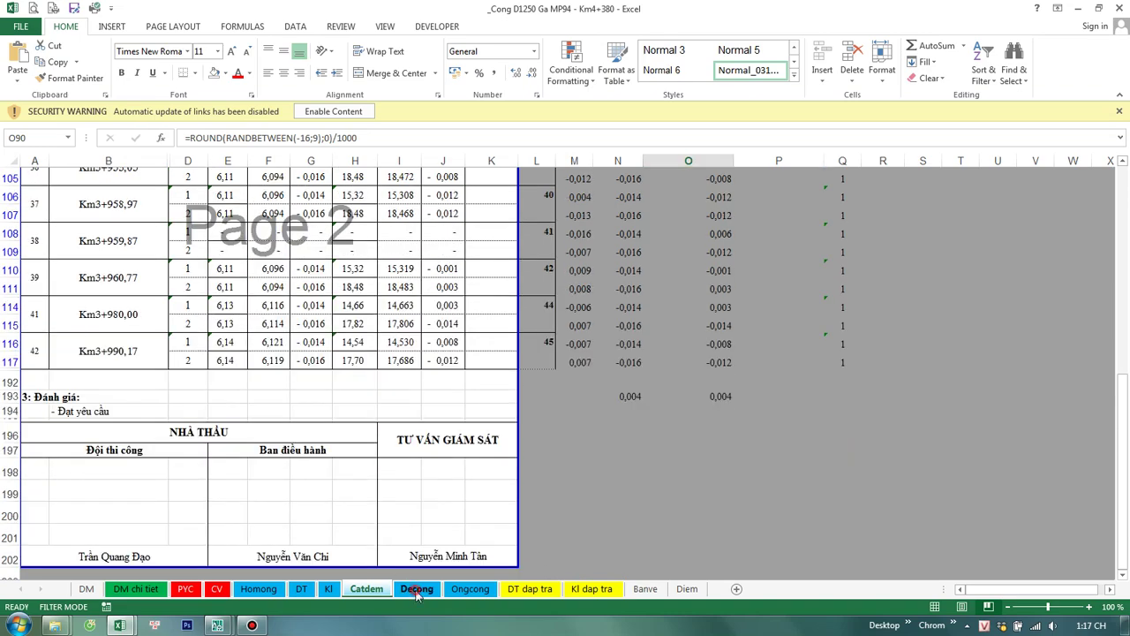
{"action": "left_click", "coordinate": [418, 589]}
{"action": "scroll", "coordinate": [292, 454], "scroll_direction": "up", "scroll_amount": 10}
{"action": "scroll", "coordinate": [292, 455], "scroll_direction": "down", "scroll_amount": 2}
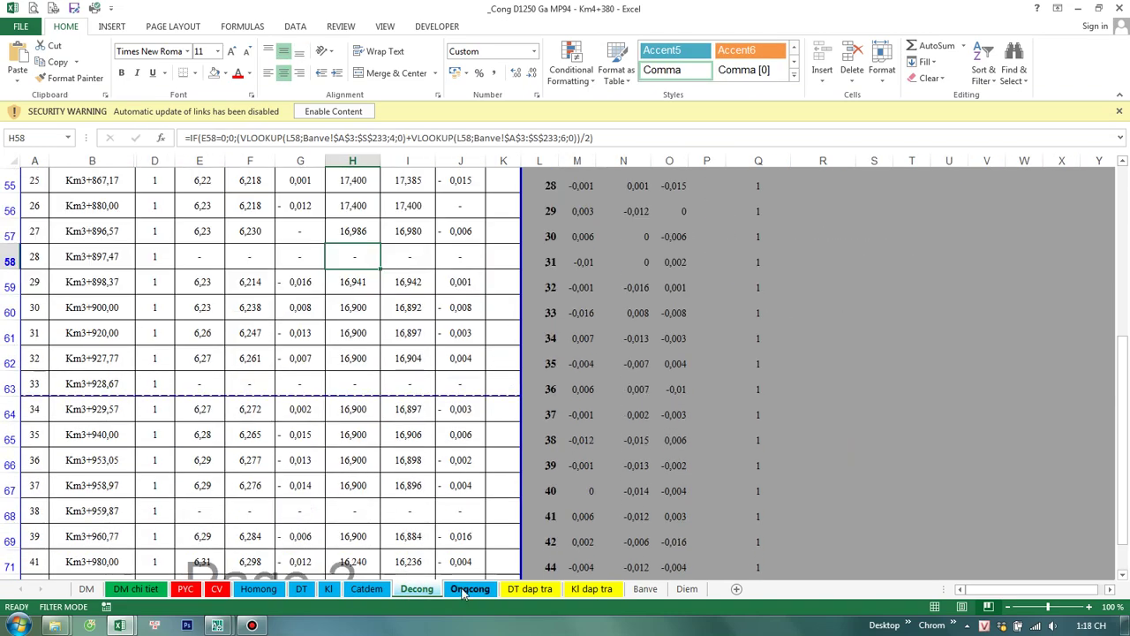
{"action": "left_click", "coordinate": [462, 589]}
{"action": "scroll", "coordinate": [309, 468], "scroll_direction": "up", "scroll_amount": 10}
{"action": "scroll", "coordinate": [305, 465], "scroll_direction": "up", "scroll_amount": 5}
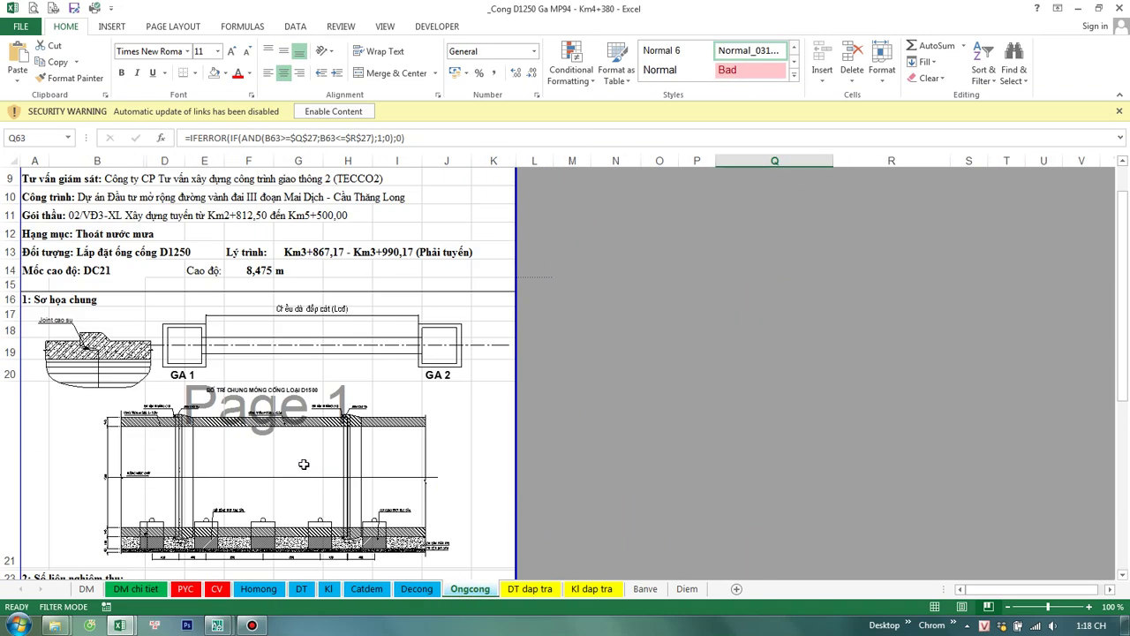
{"action": "scroll", "coordinate": [303, 464], "scroll_direction": "down", "scroll_amount": 4}
Step: Remove the page break at row 159 on the DT dap tra sheet
{"action": "left_click", "coordinate": [530, 588]}
{"action": "scroll", "coordinate": [436, 481], "scroll_direction": "up", "scroll_amount": 3}
{"action": "scroll", "coordinate": [434, 477], "scroll_direction": "up", "scroll_amount": 3}
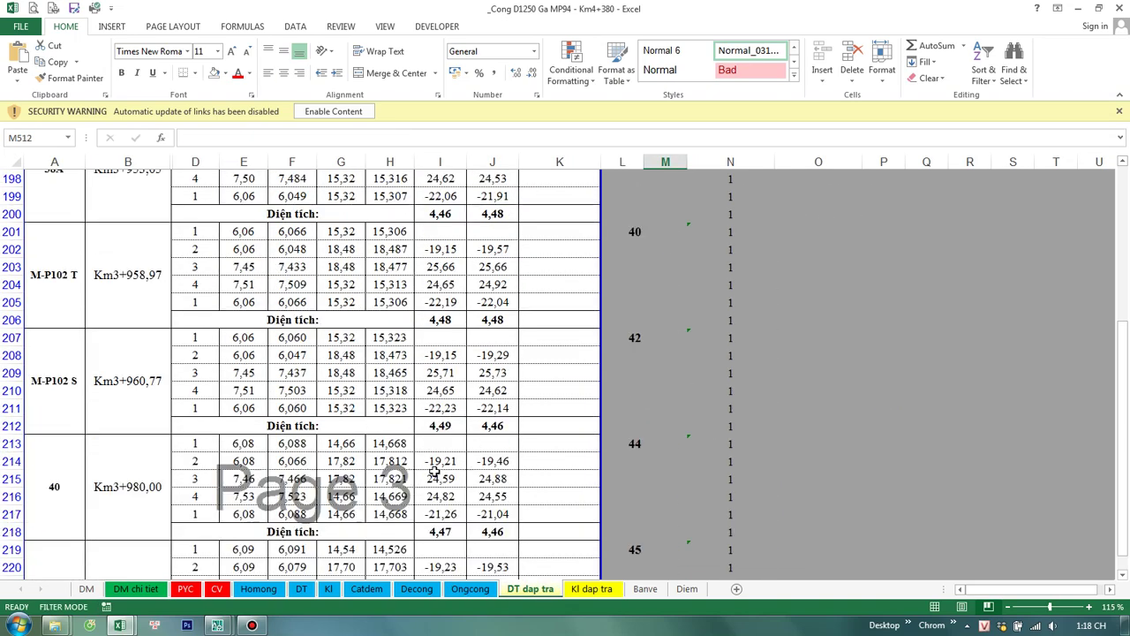
{"action": "scroll", "coordinate": [435, 474], "scroll_direction": "up", "scroll_amount": 8}
{"action": "scroll", "coordinate": [435, 459], "scroll_direction": "up", "scroll_amount": 8}
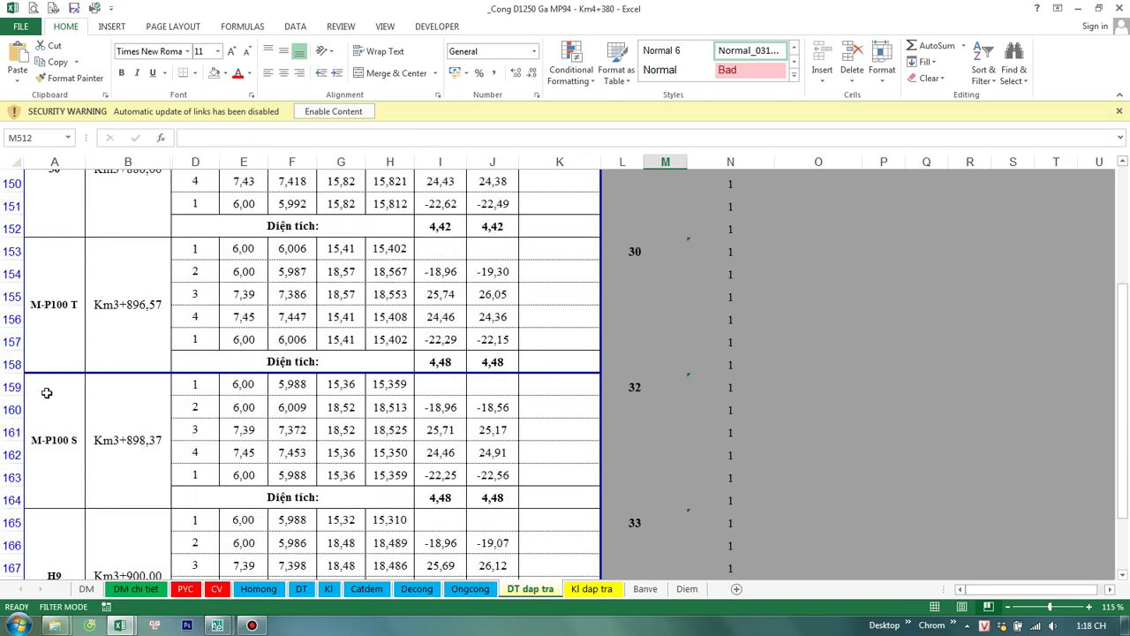
{"action": "right_click", "coordinate": [12, 388]}
{"action": "left_click", "coordinate": [70, 307]}
{"action": "scroll", "coordinate": [447, 439], "scroll_direction": "up", "scroll_amount": 3}
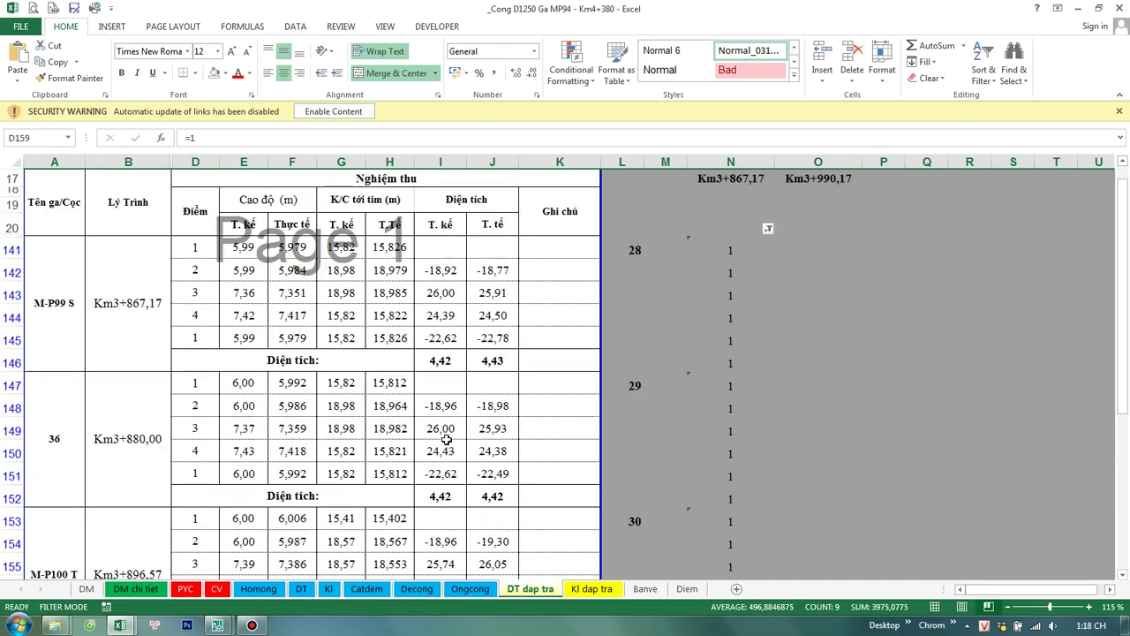
{"action": "scroll", "coordinate": [450, 448], "scroll_direction": "up", "scroll_amount": 5}
Step: Check the Kl dap tra sheet, then close the workbook, cancelling the save prompt
{"action": "left_click", "coordinate": [591, 589]}
{"action": "scroll", "coordinate": [535, 532], "scroll_direction": "up", "scroll_amount": 5}
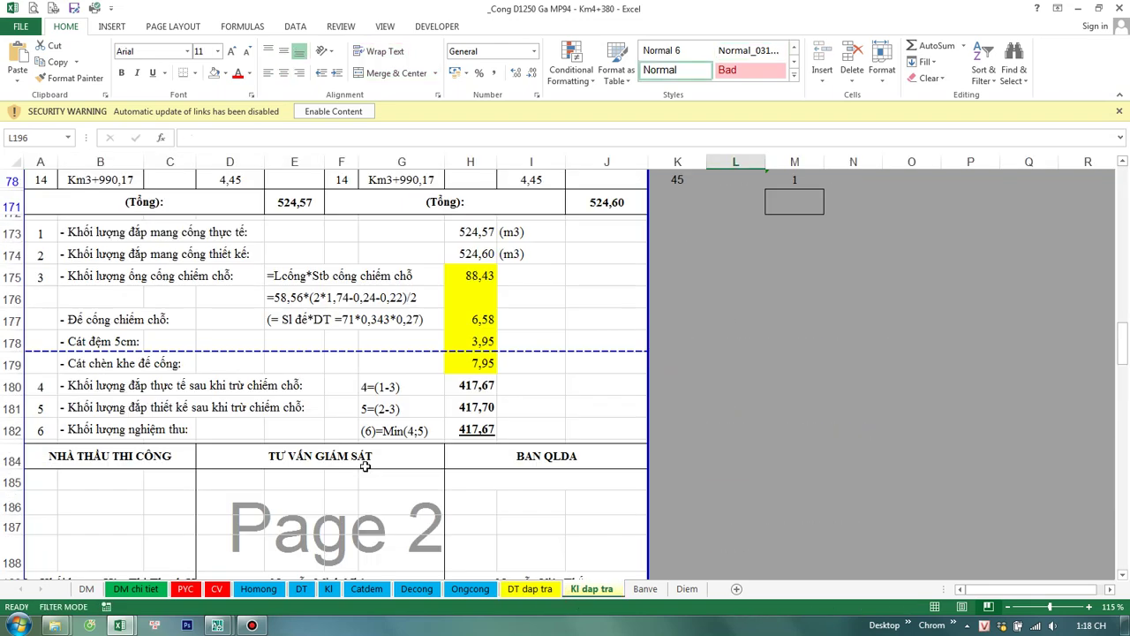
{"action": "scroll", "coordinate": [441, 495], "scroll_direction": "up", "scroll_amount": 5}
{"action": "scroll", "coordinate": [365, 465], "scroll_direction": "up", "scroll_amount": 5}
{"action": "scroll", "coordinate": [364, 466], "scroll_direction": "up", "scroll_amount": 5}
{"action": "left_click", "coordinate": [899, 298]}
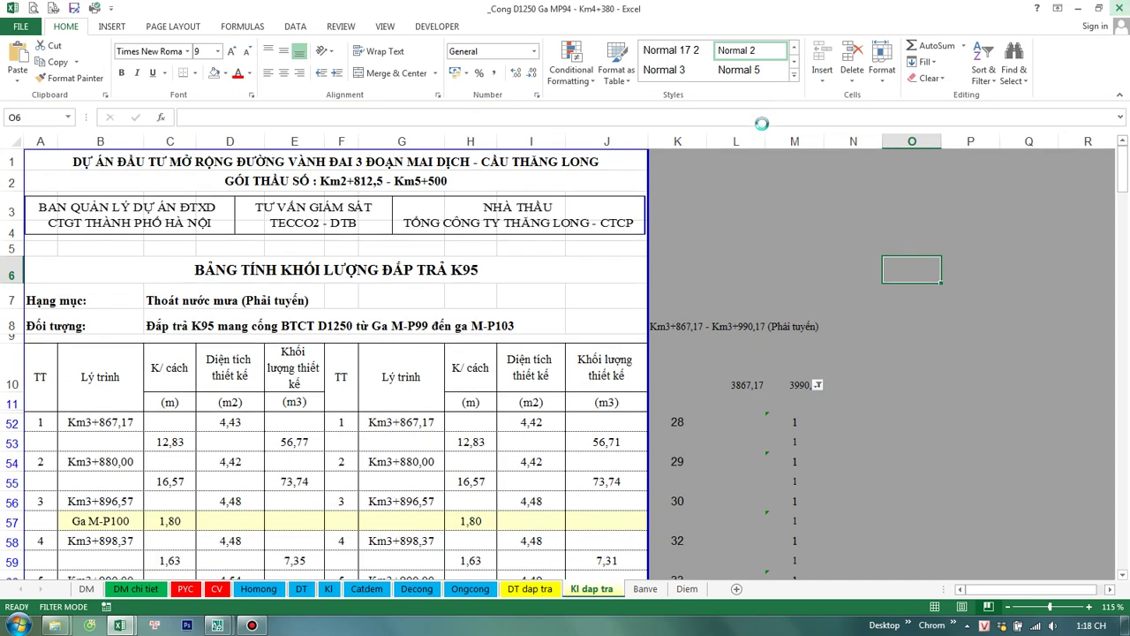
{"action": "left_click", "coordinate": [1119, 7]}
{"action": "left_click", "coordinate": [625, 341]}
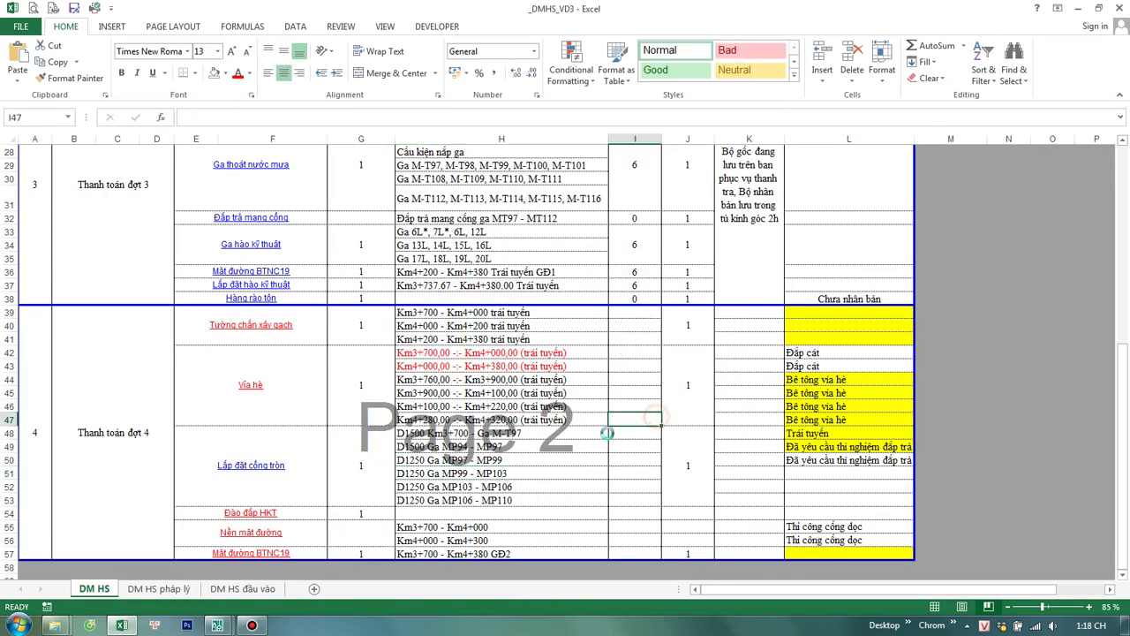
Step: Open the culvert folder from the list's link and duplicate the MP94 workbook
{"action": "left_click", "coordinate": [497, 490]}
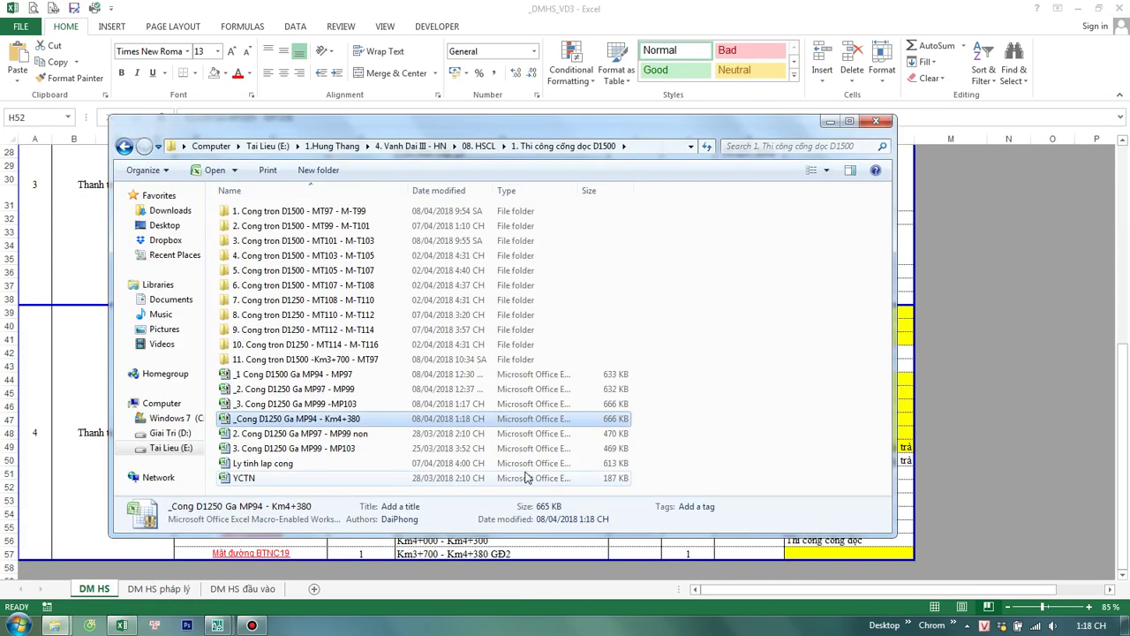
{"action": "key", "text": "ctrl+c"}
{"action": "key", "text": "ctrl+v"}
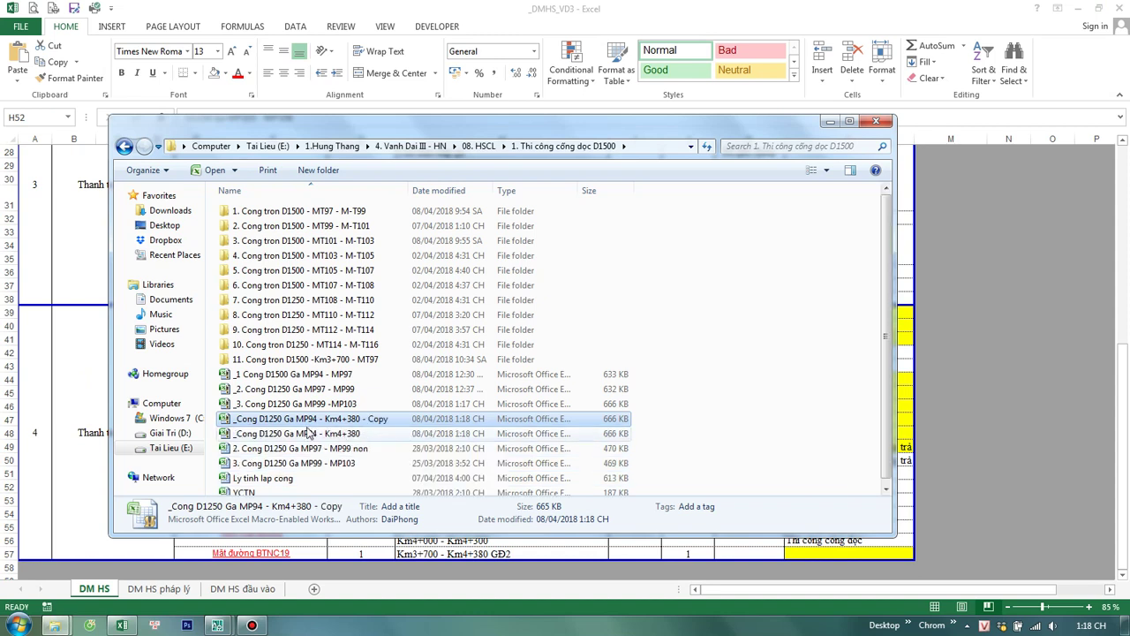
Step: Rename the copy using the _3. Cong D1250 Ga MP99 -MP103 name, changing 3 to 4
{"action": "left_click", "coordinate": [300, 404]}
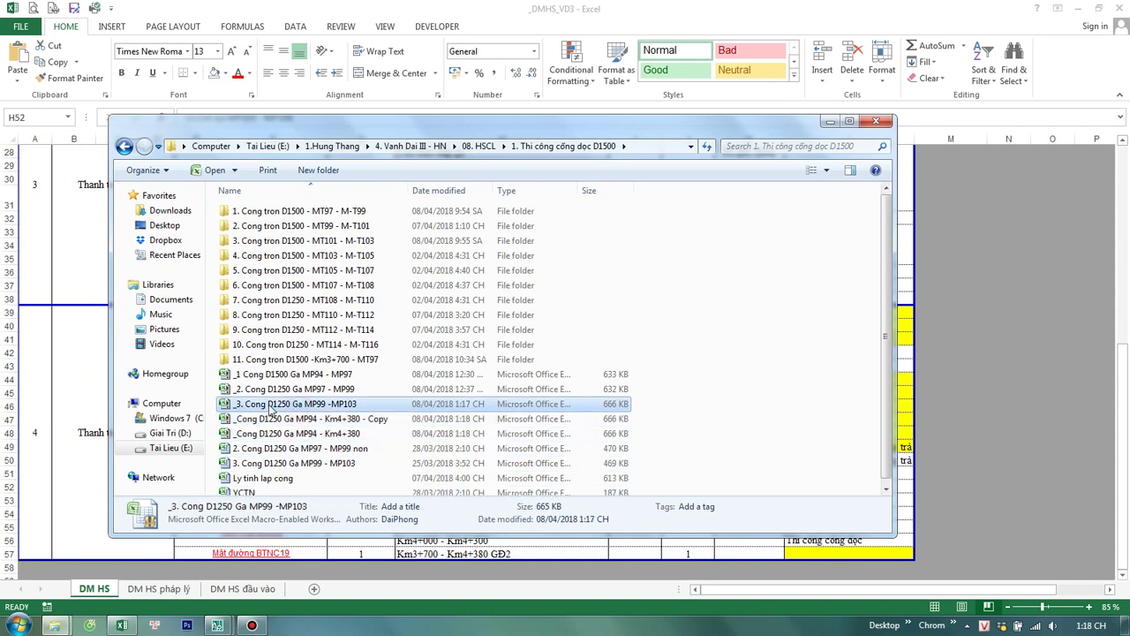
{"action": "left_click", "coordinate": [269, 420]}
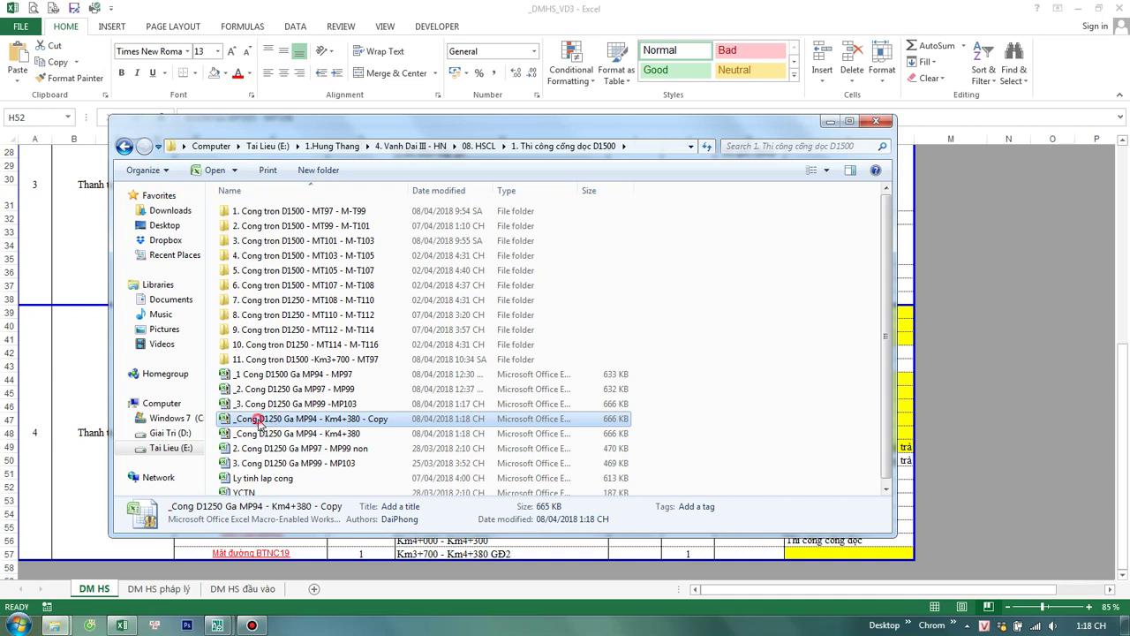
{"action": "left_click", "coordinate": [258, 423]}
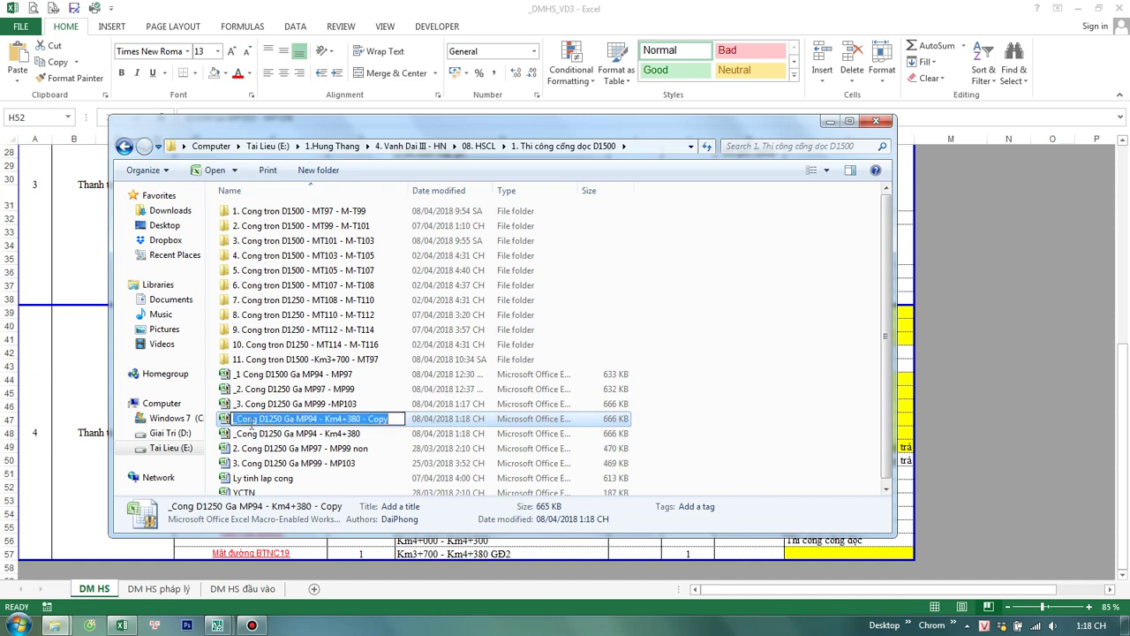
{"action": "left_click", "coordinate": [270, 404]}
{"action": "left_click", "coordinate": [269, 405]}
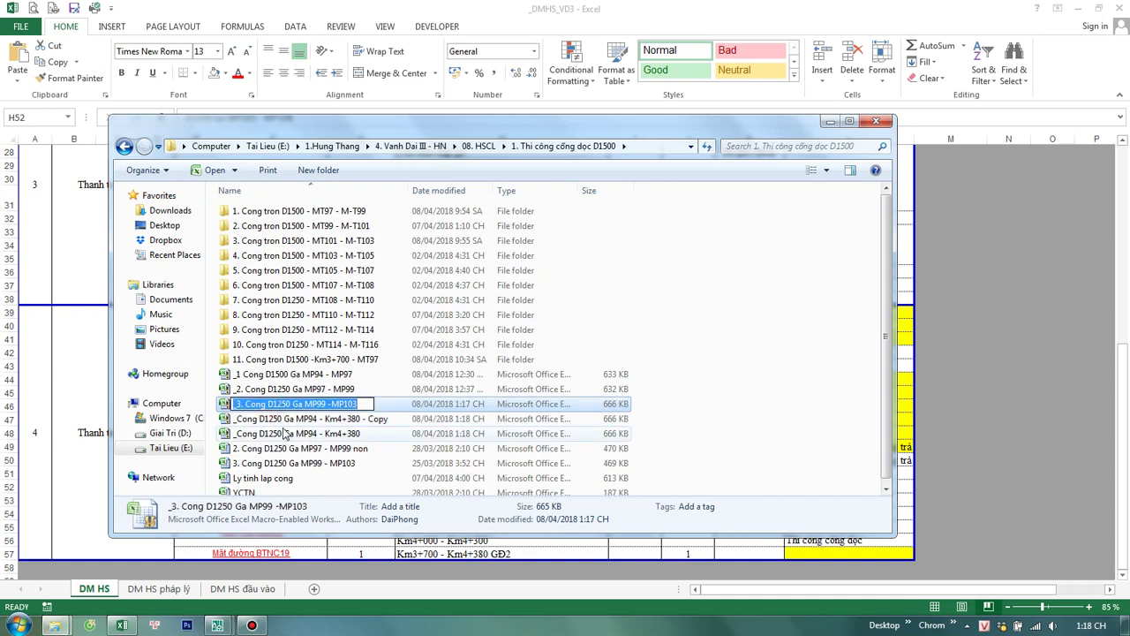
{"action": "left_click", "coordinate": [256, 420]}
{"action": "left_click", "coordinate": [256, 420]}
{"action": "key", "text": "ctrl+v"}
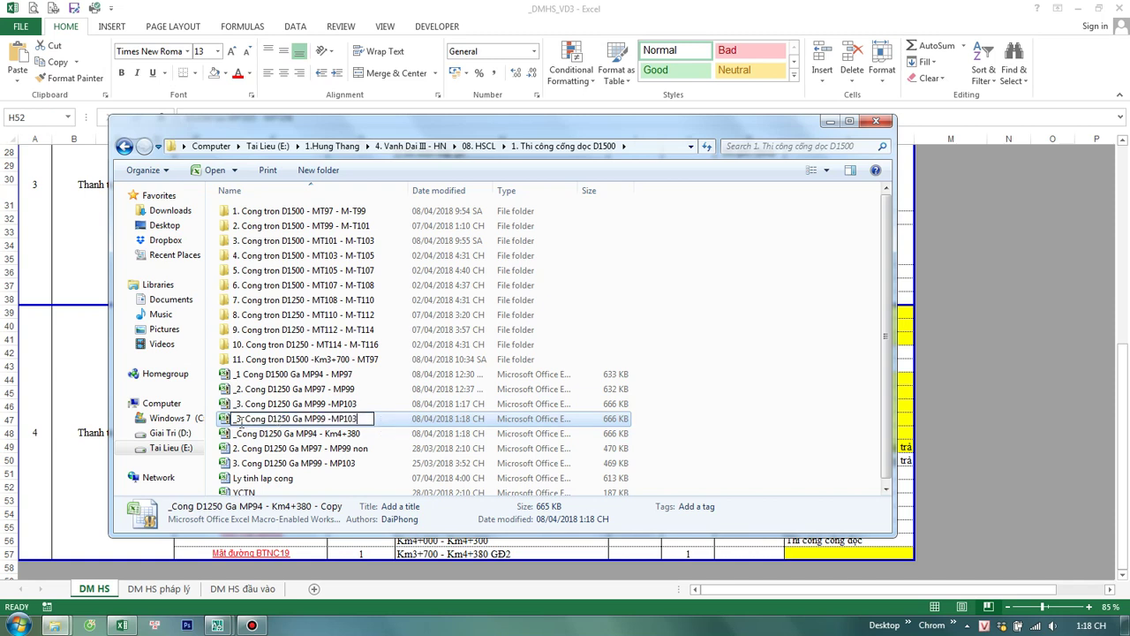
{"action": "type", "text": "4"}
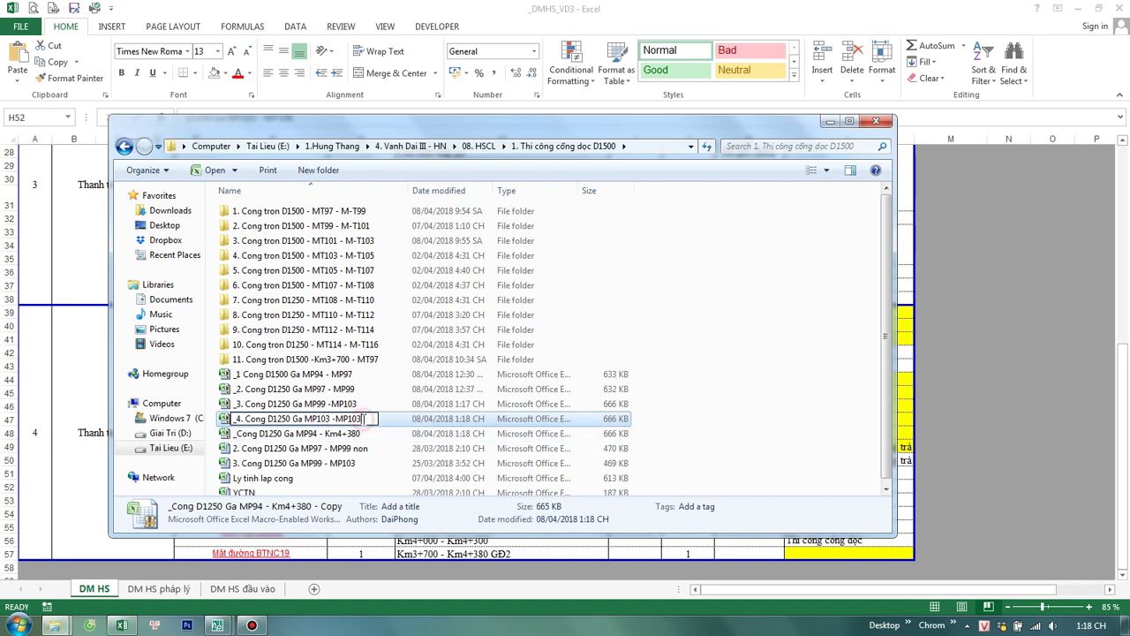
{"action": "type", "text": "6"}
Step: Confirm the copy's new name '_4. Cong D1250 Ga MP103 -MP106' and open the workbook
{"action": "key", "text": "Return"}
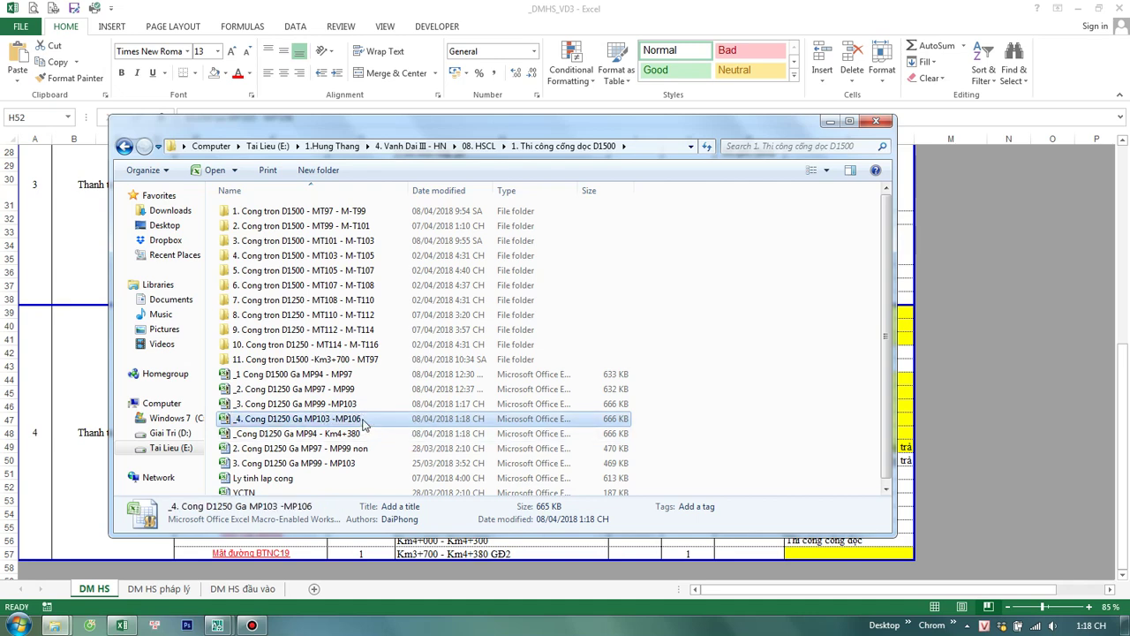
{"action": "double_click", "coordinate": [385, 418]}
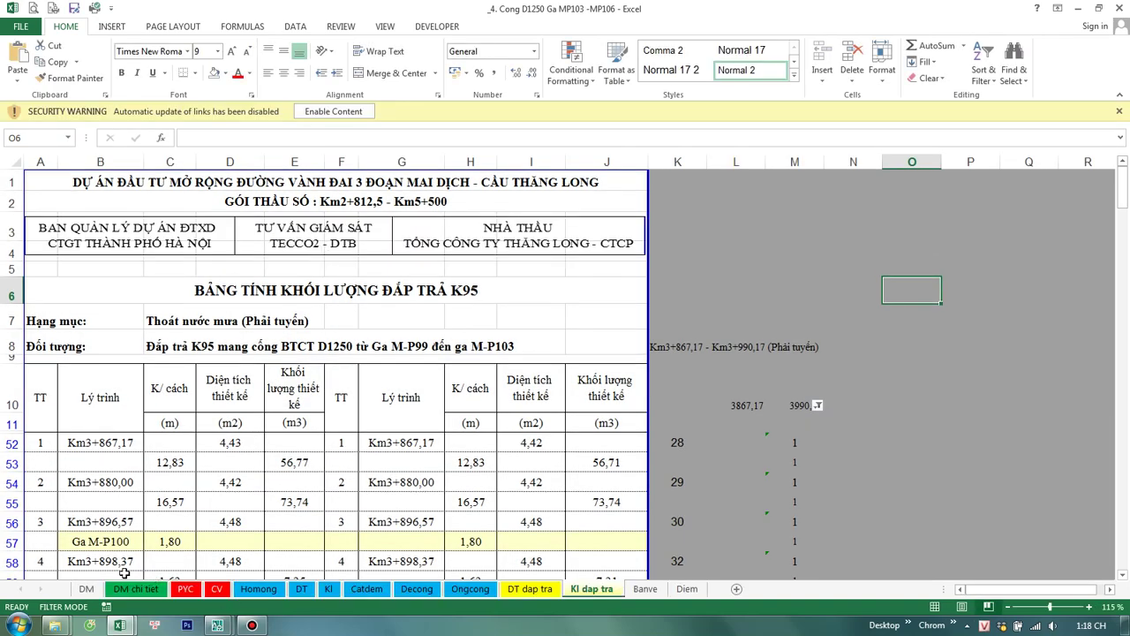
Step: Change the DM sheet's B1 title so the culvert range ends at M-P106
{"action": "left_click", "coordinate": [87, 588]}
{"action": "double_click", "coordinate": [207, 183]}
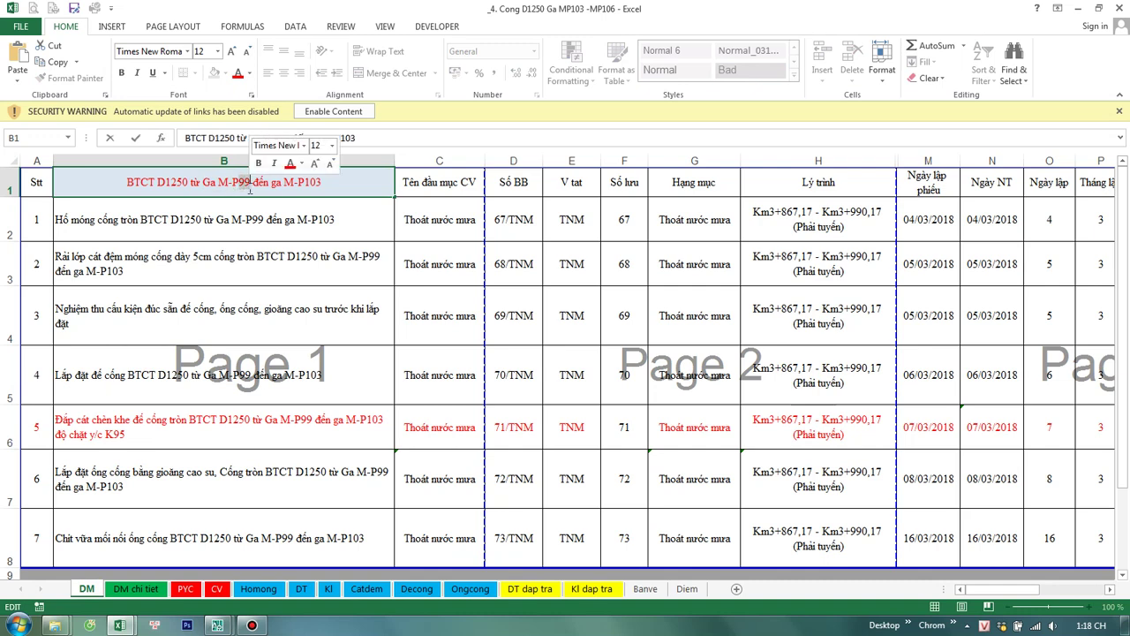
{"action": "type", "text": "103"}
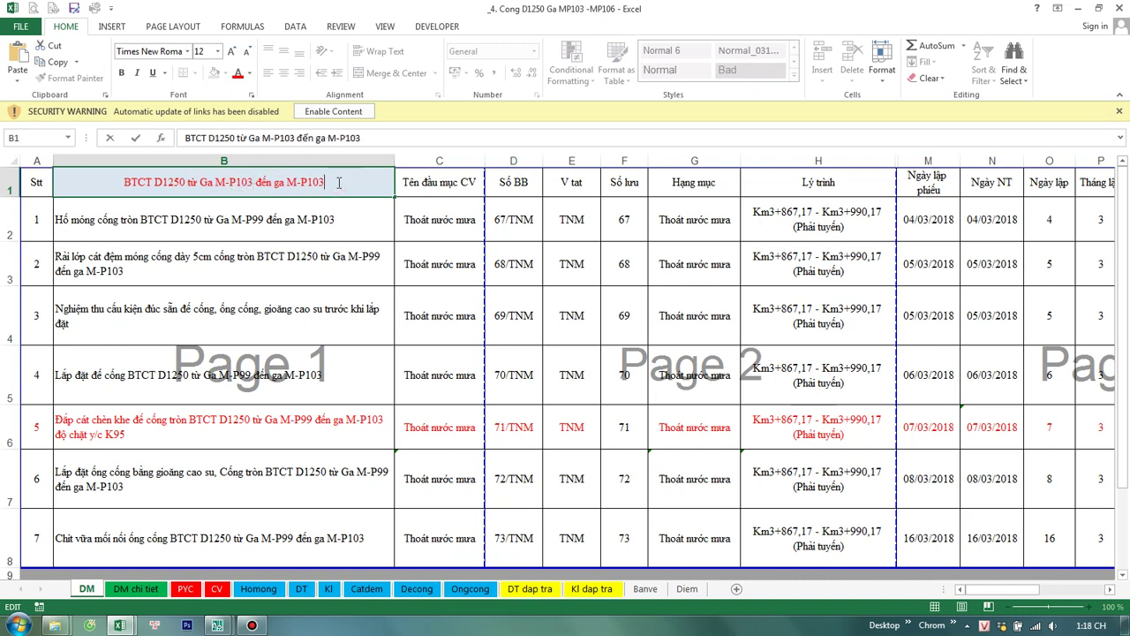
{"action": "key", "text": "BackSpace"}
{"action": "type", "text": "6"}
{"action": "key", "text": "Return"}
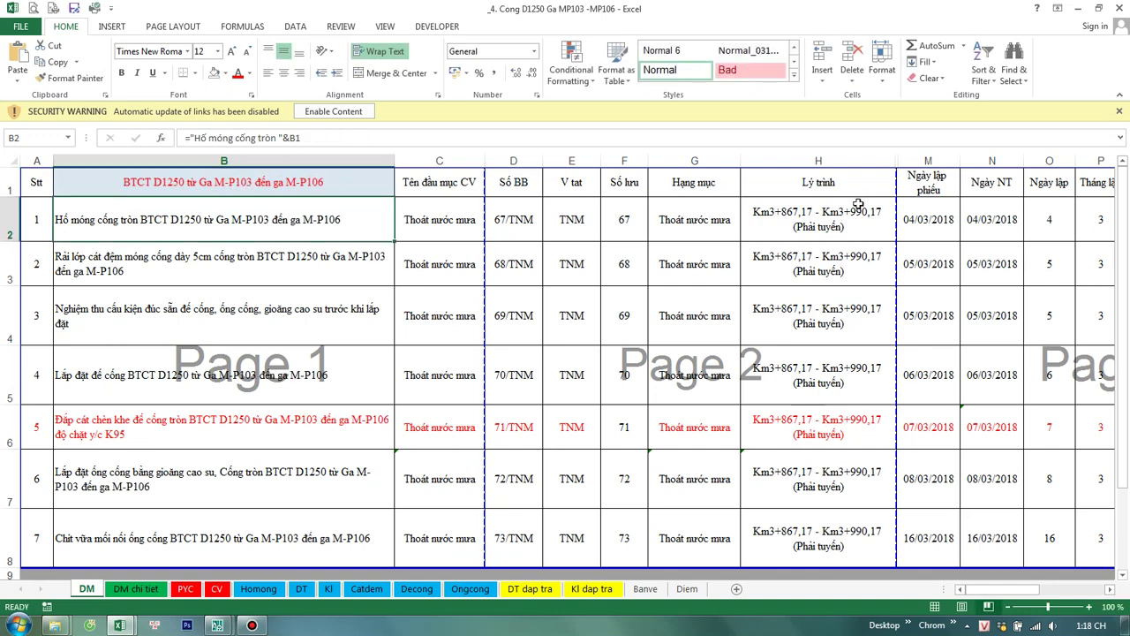
Step: Set H2's starting chainage to Km3+991,97, taken from station M-P103 S on Banve
{"action": "left_click", "coordinate": [857, 205]}
{"action": "left_click", "coordinate": [645, 591]}
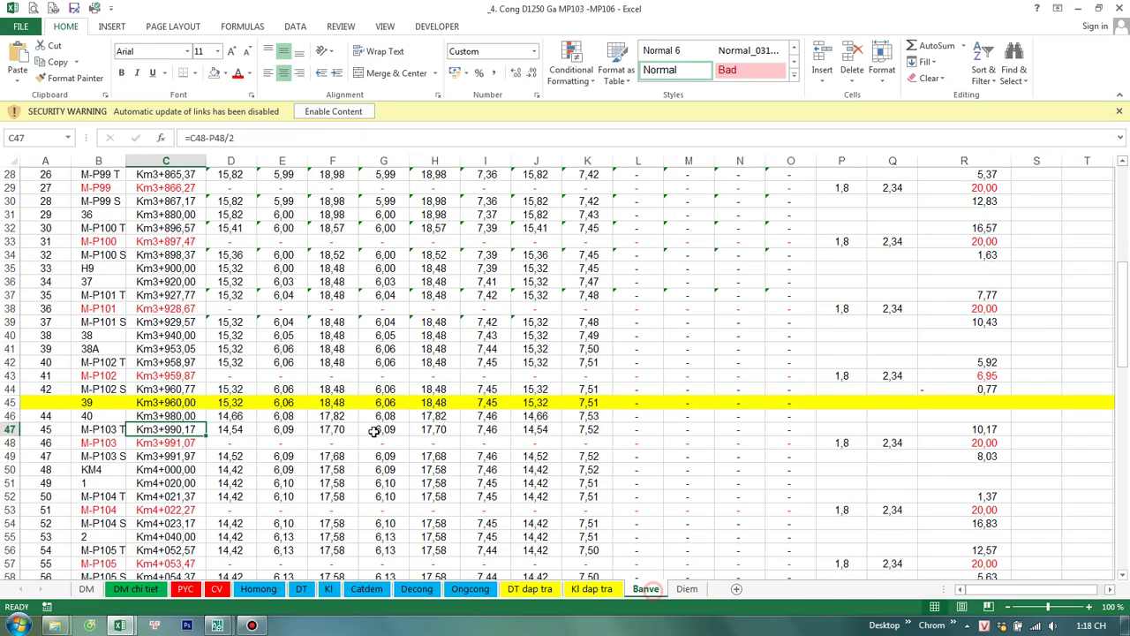
{"action": "left_click", "coordinate": [157, 456]}
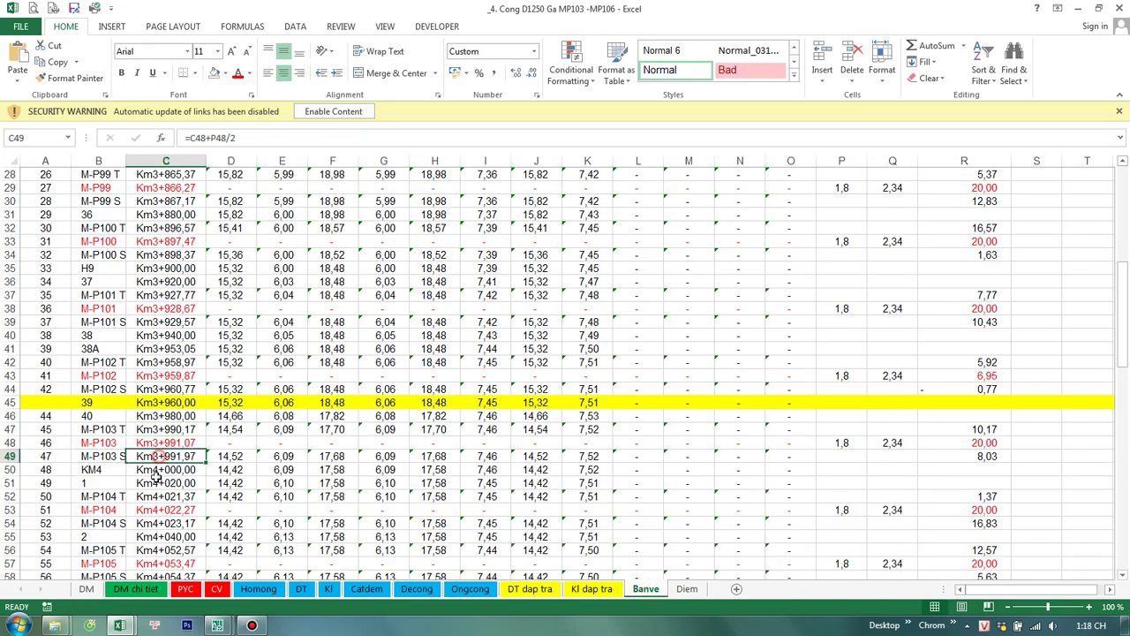
{"action": "left_click", "coordinate": [86, 589]}
{"action": "double_click", "coordinate": [841, 226]}
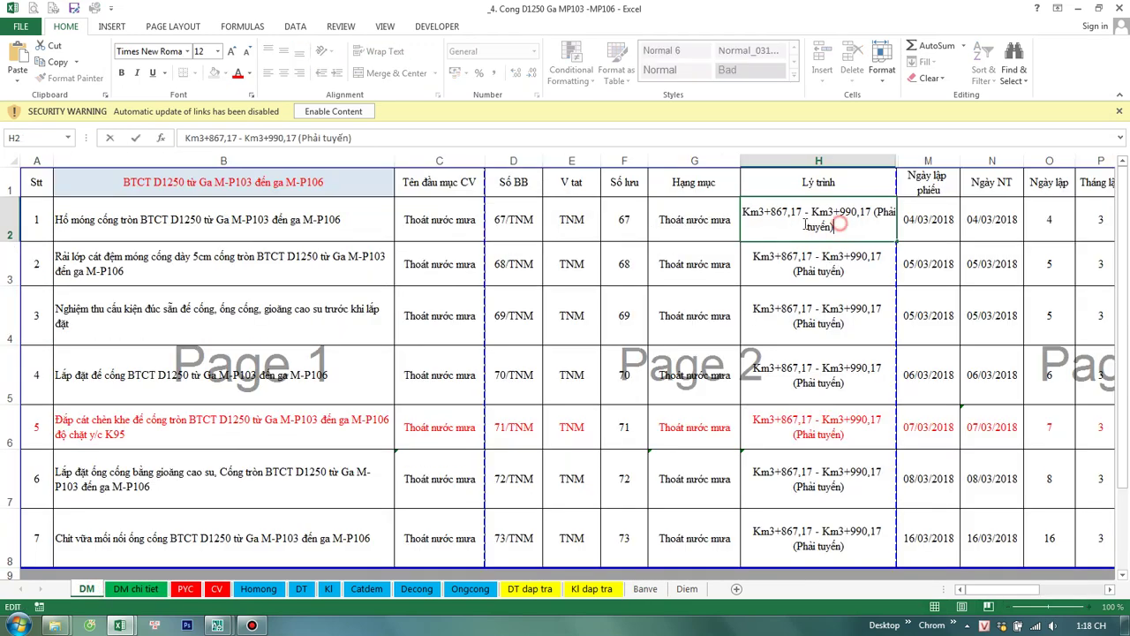
{"action": "left_click_drag", "start_coordinate": [771, 212], "coordinate": [802, 212]}
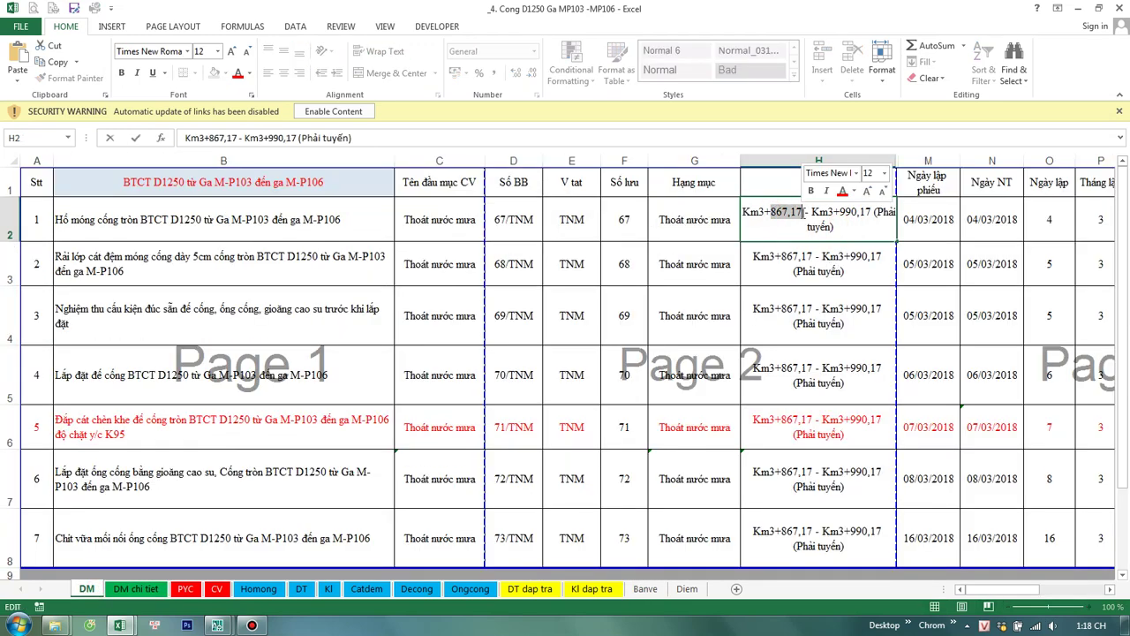
{"action": "type", "text": "991,97"}
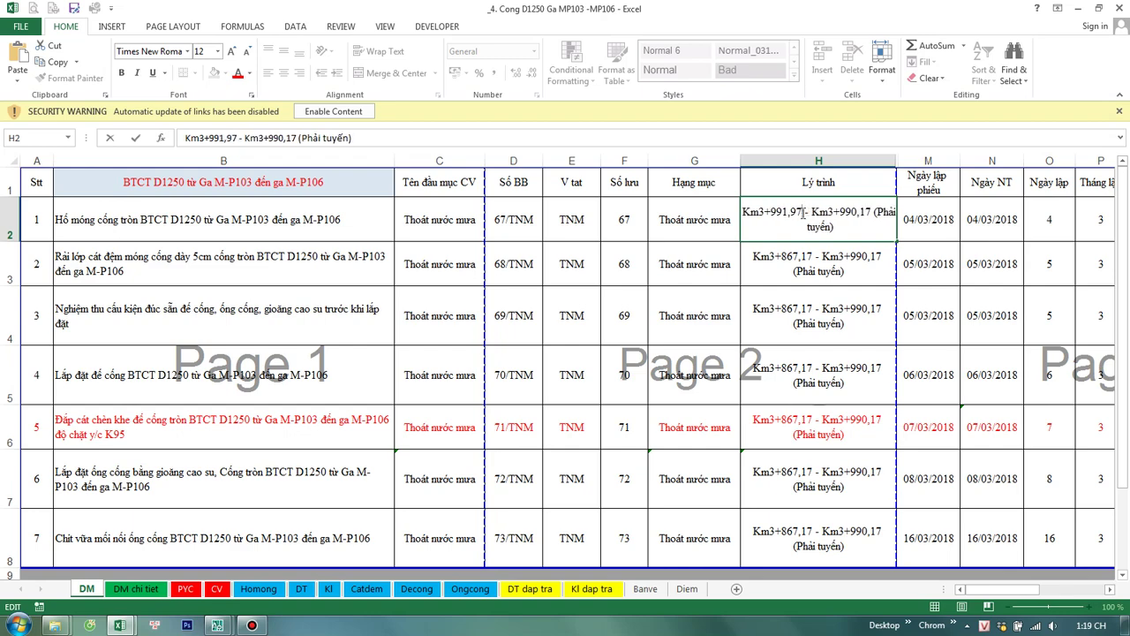
{"action": "key", "text": "Tab"}
Step: Set H2's ending chainage to Km4+094,03, taken from station M-P106 T on Banve
{"action": "left_click", "coordinate": [646, 588]}
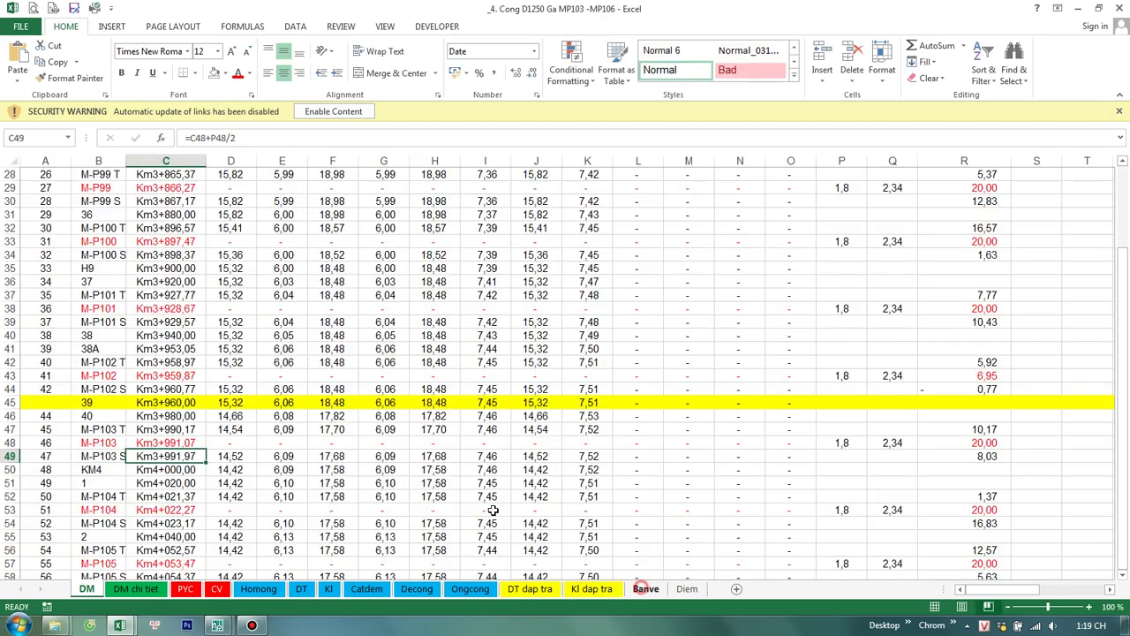
{"action": "scroll", "coordinate": [181, 510], "scroll_direction": "down", "scroll_amount": 1}
{"action": "scroll", "coordinate": [181, 509], "scroll_direction": "down", "scroll_amount": 3}
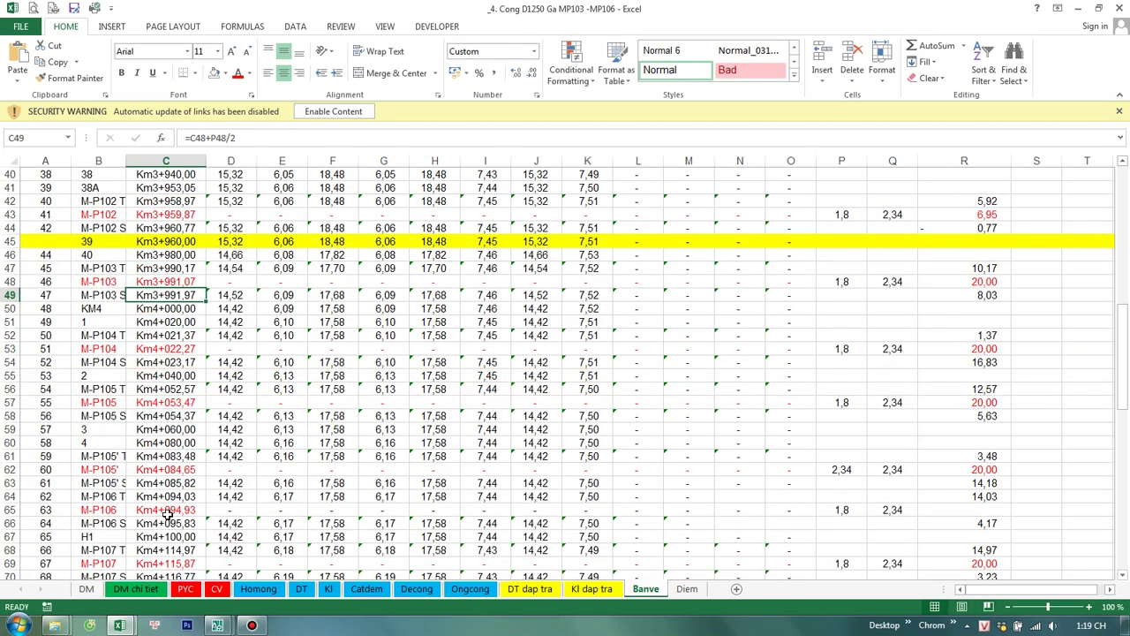
{"action": "left_click", "coordinate": [168, 510]}
{"action": "key", "text": "Up"}
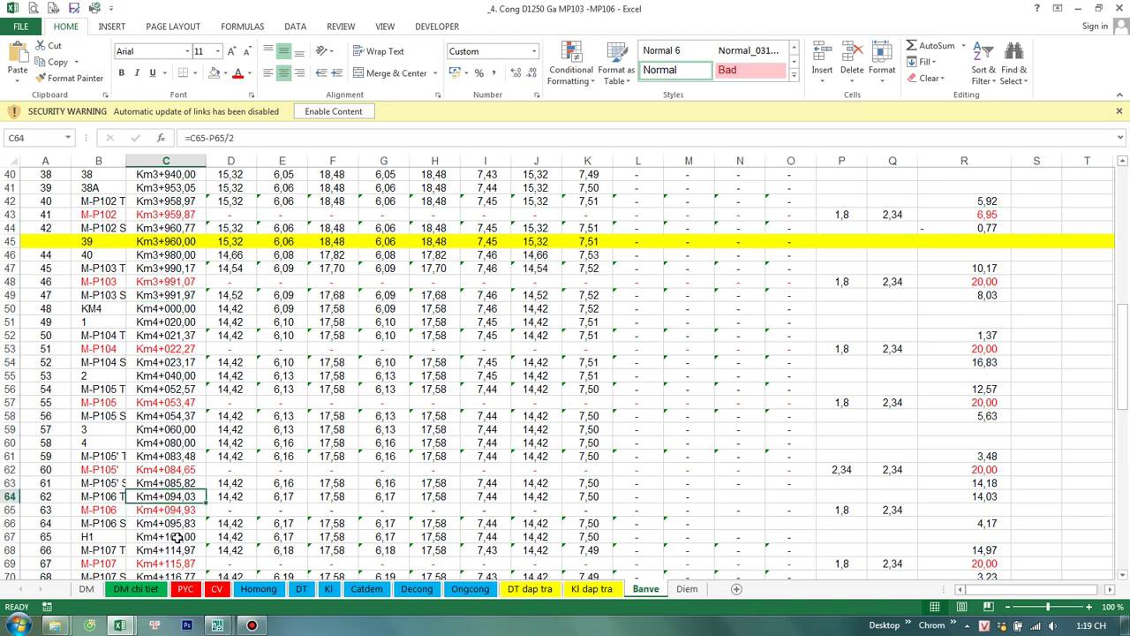
{"action": "left_click", "coordinate": [88, 589]}
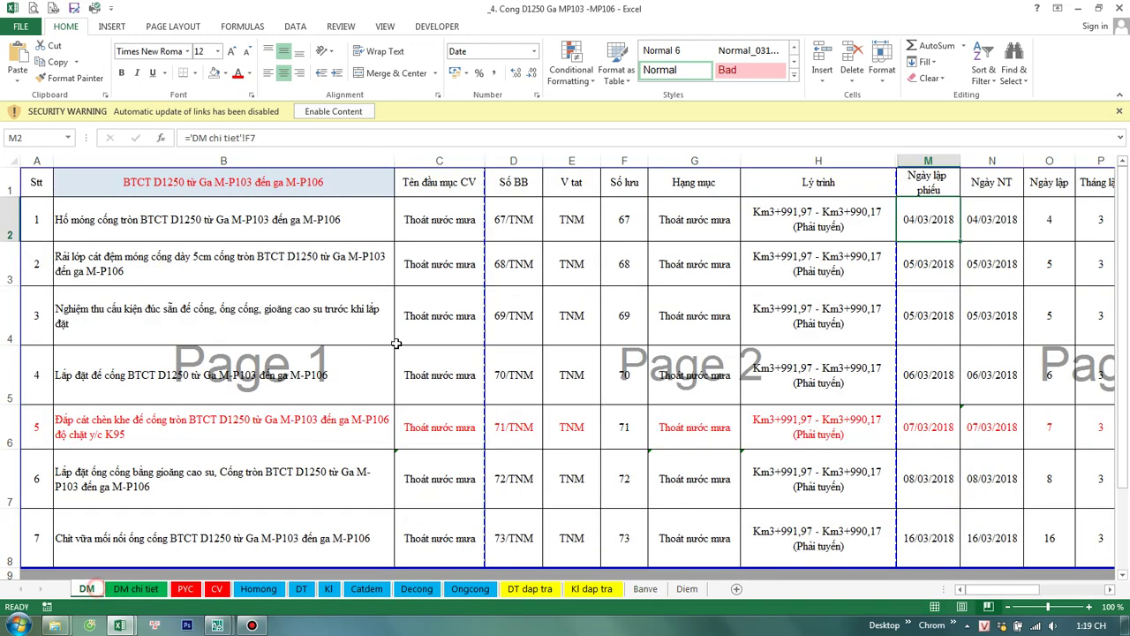
{"action": "double_click", "coordinate": [819, 226]}
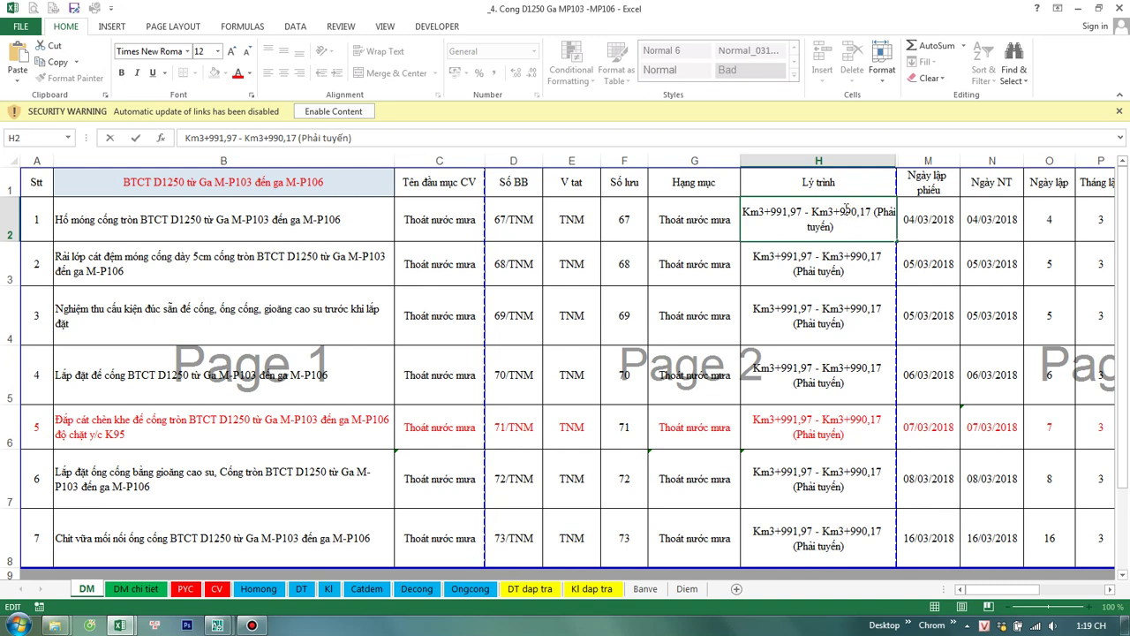
{"action": "left_click_drag", "start_coordinate": [840, 212], "coordinate": [866, 214]}
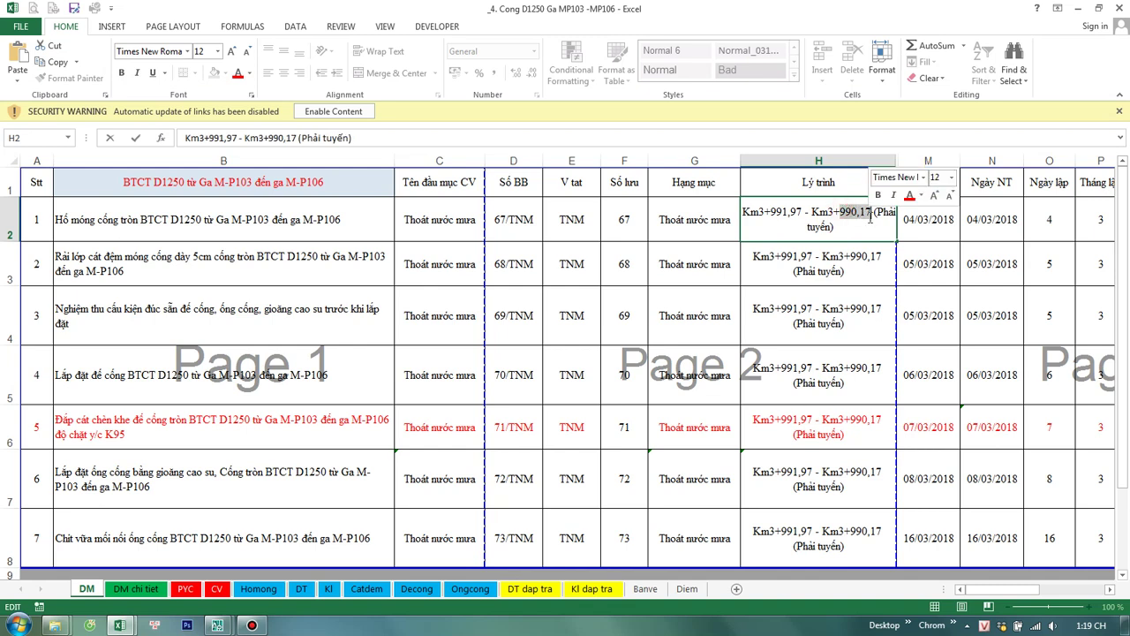
{"action": "type", "text": "09"}
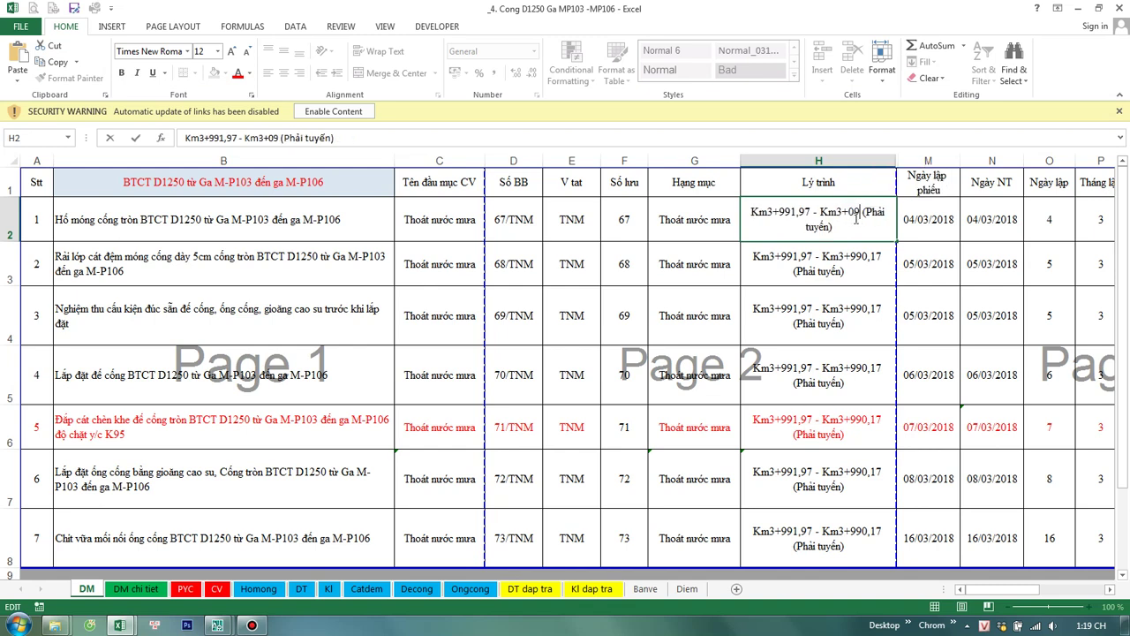
{"action": "type", "text": "4,03"}
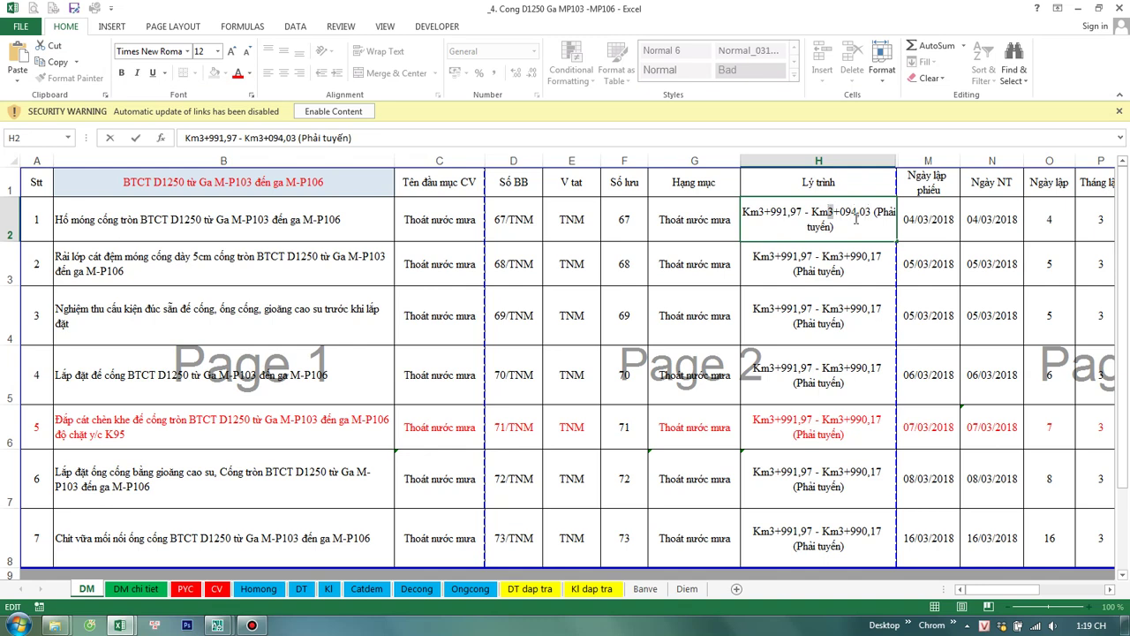
{"action": "key", "text": "Return"}
Step: Check the B2 description formula without changing it, then move to DM chi tiet
{"action": "key", "text": "Up"}
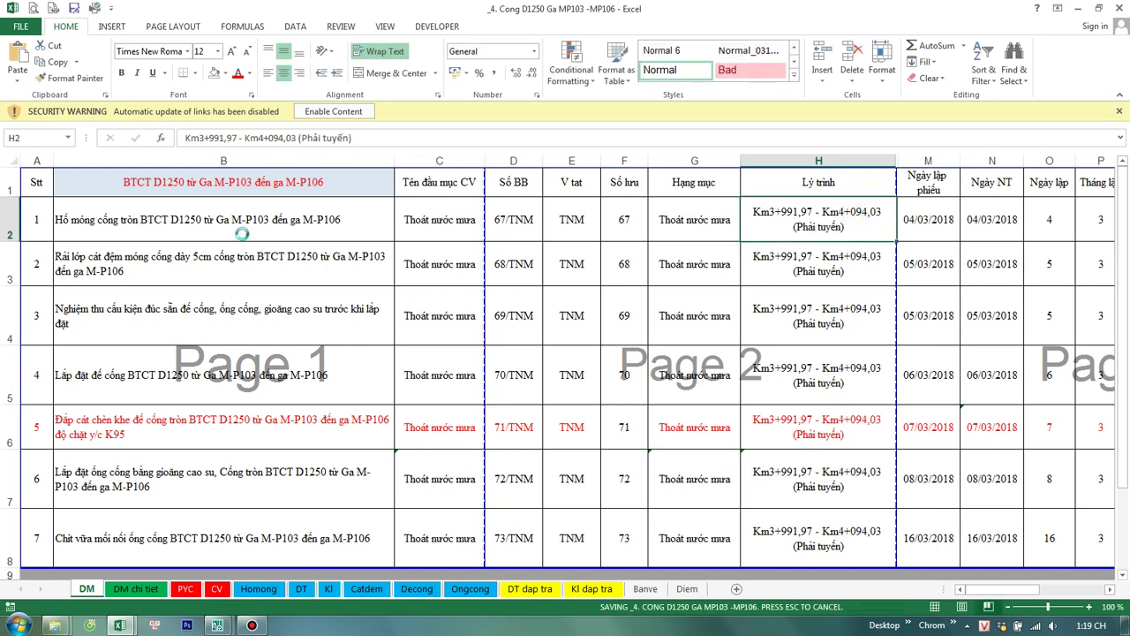
{"action": "left_click", "coordinate": [231, 219]}
{"action": "double_click", "coordinate": [231, 221]}
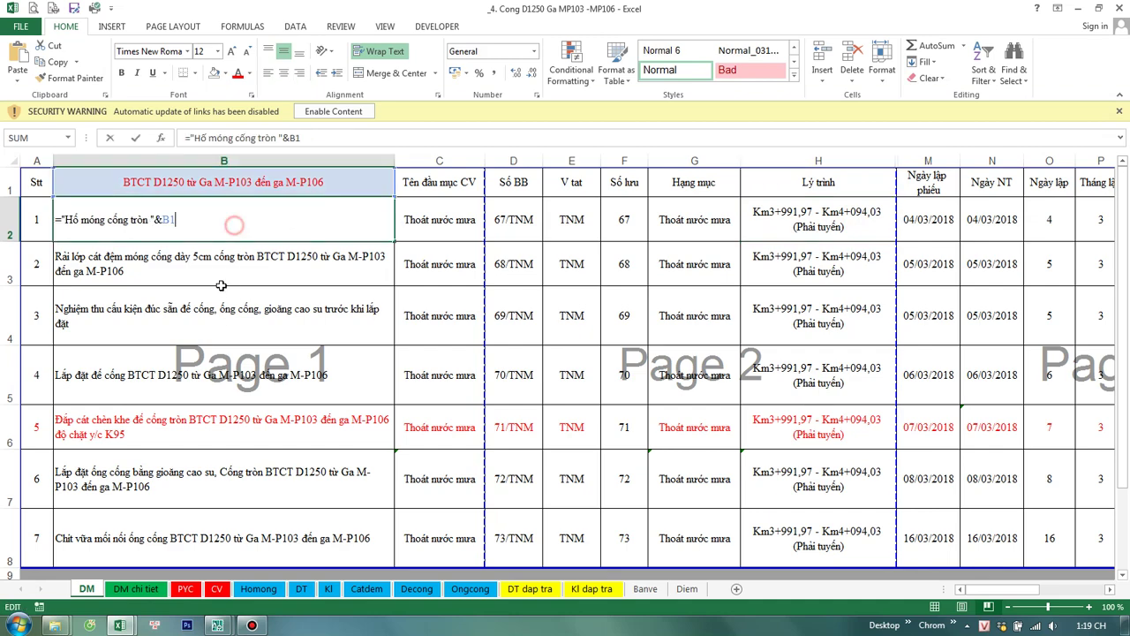
{"action": "key", "text": "Escape"}
{"action": "left_click", "coordinate": [136, 588]}
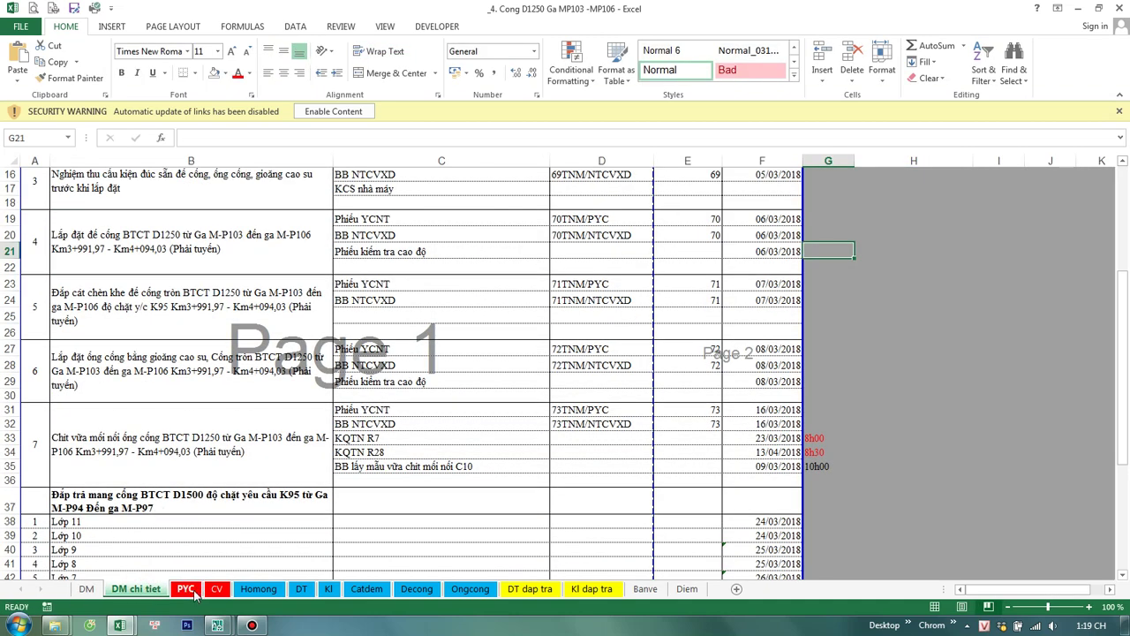
Step: On the Homong sheet, apply the column P filter
{"action": "left_click", "coordinate": [187, 590]}
{"action": "left_click", "coordinate": [259, 589]}
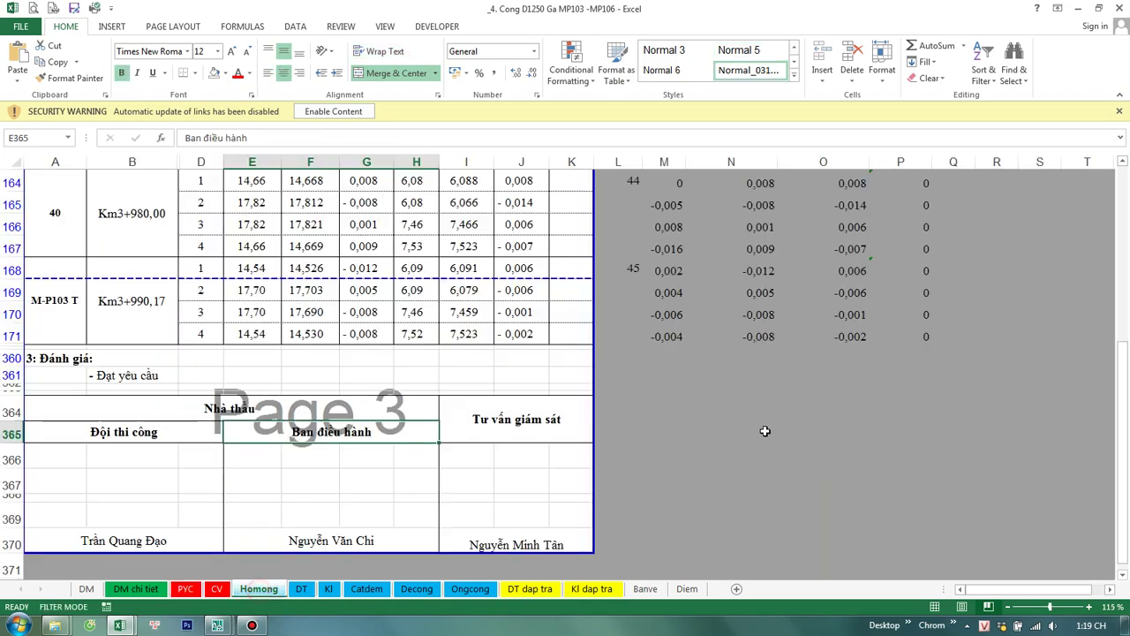
{"action": "scroll", "coordinate": [765, 431], "scroll_direction": "up", "scroll_amount": 3}
{"action": "scroll", "coordinate": [764, 431], "scroll_direction": "up", "scroll_amount": 7}
{"action": "scroll", "coordinate": [764, 431], "scroll_direction": "up", "scroll_amount": 6}
{"action": "scroll", "coordinate": [770, 426], "scroll_direction": "up", "scroll_amount": 5}
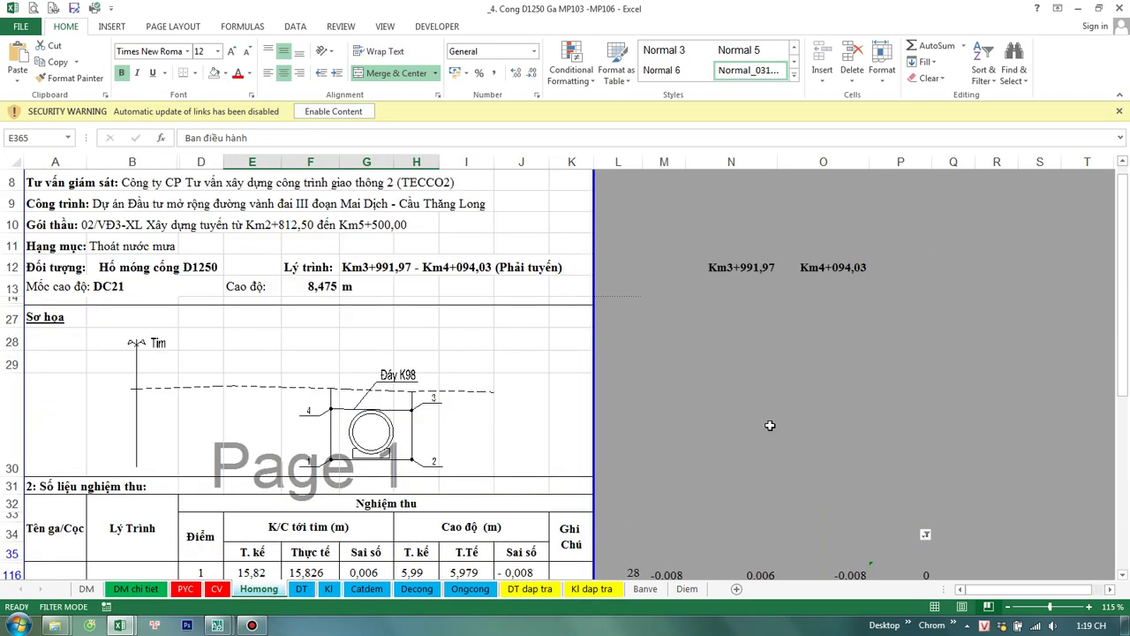
{"action": "scroll", "coordinate": [770, 426], "scroll_direction": "down", "scroll_amount": 2}
{"action": "left_click", "coordinate": [925, 399]}
{"action": "left_click", "coordinate": [1005, 373]}
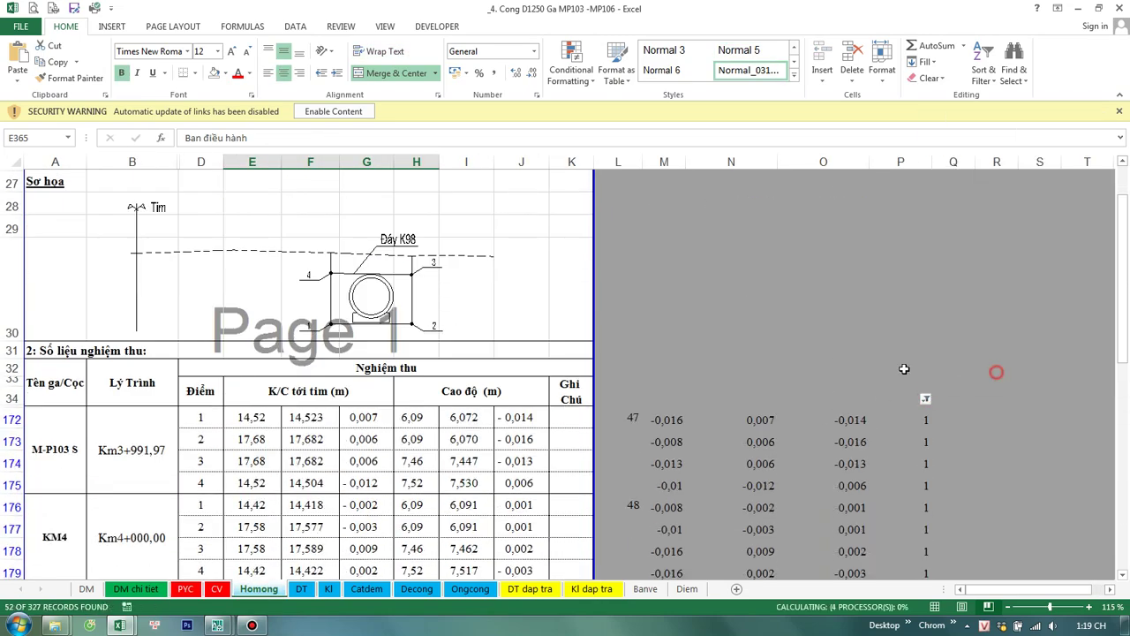
{"action": "left_click", "coordinate": [900, 367]}
Step: Remove the page break above row 188 on Homong
{"action": "scroll", "coordinate": [359, 403], "scroll_direction": "up", "scroll_amount": 1}
{"action": "scroll", "coordinate": [359, 402], "scroll_direction": "up", "scroll_amount": 3}
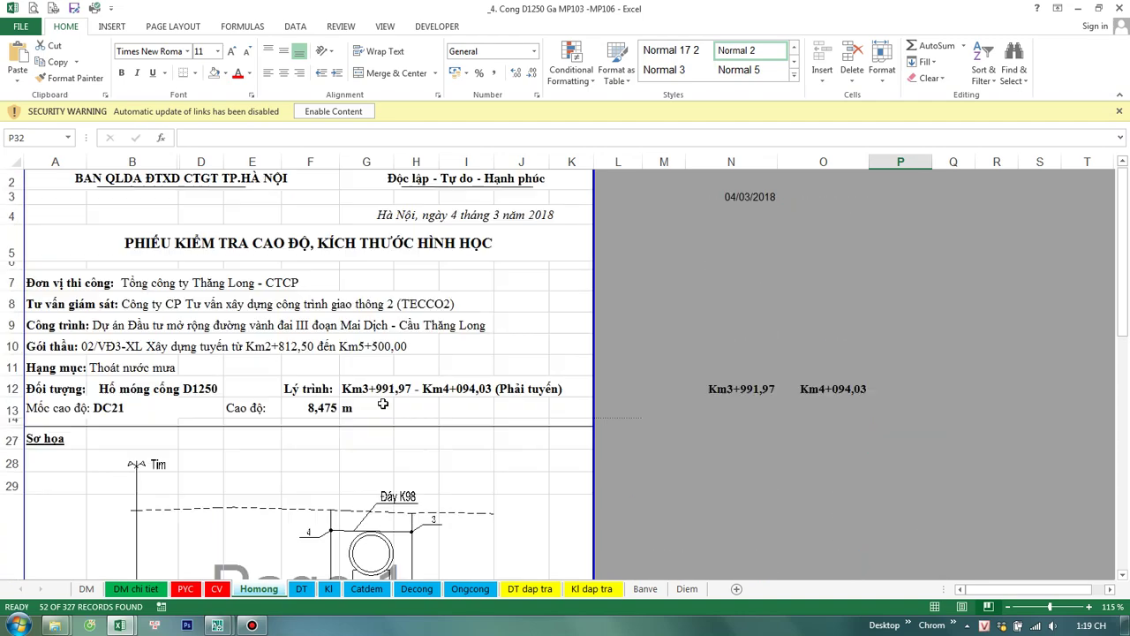
{"action": "scroll", "coordinate": [382, 406], "scroll_direction": "up", "scroll_amount": 1}
{"action": "left_click", "coordinate": [134, 409]}
{"action": "scroll", "coordinate": [134, 409], "scroll_direction": "down", "scroll_amount": 4}
{"action": "scroll", "coordinate": [290, 486], "scroll_direction": "down", "scroll_amount": 5}
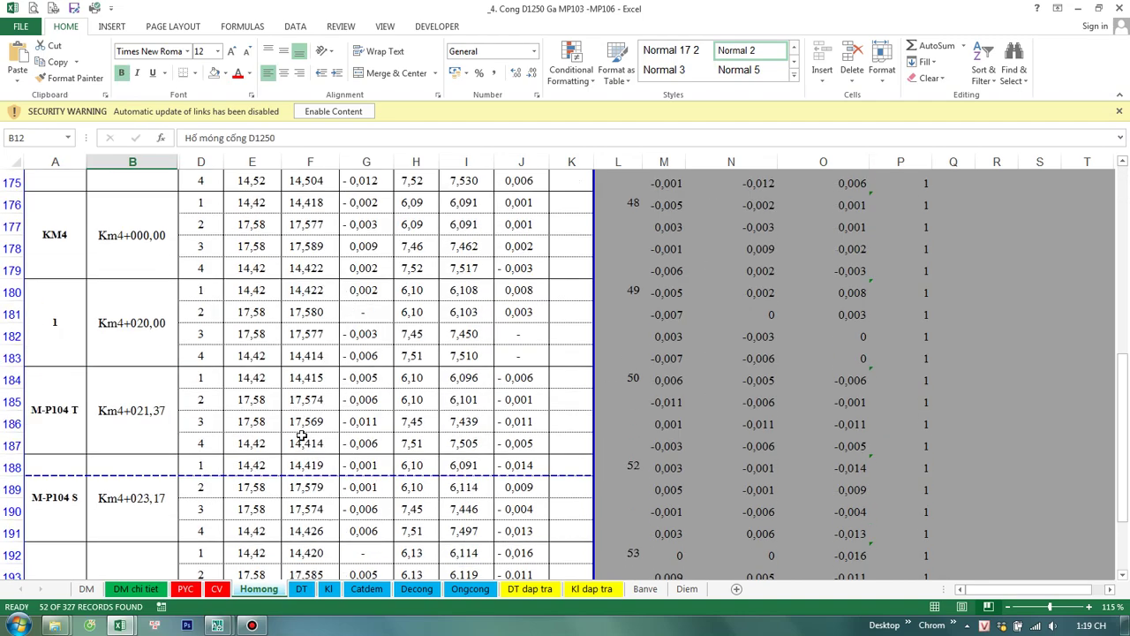
{"action": "scroll", "coordinate": [290, 486], "scroll_direction": "down", "scroll_amount": 2}
{"action": "right_click", "coordinate": [12, 334]}
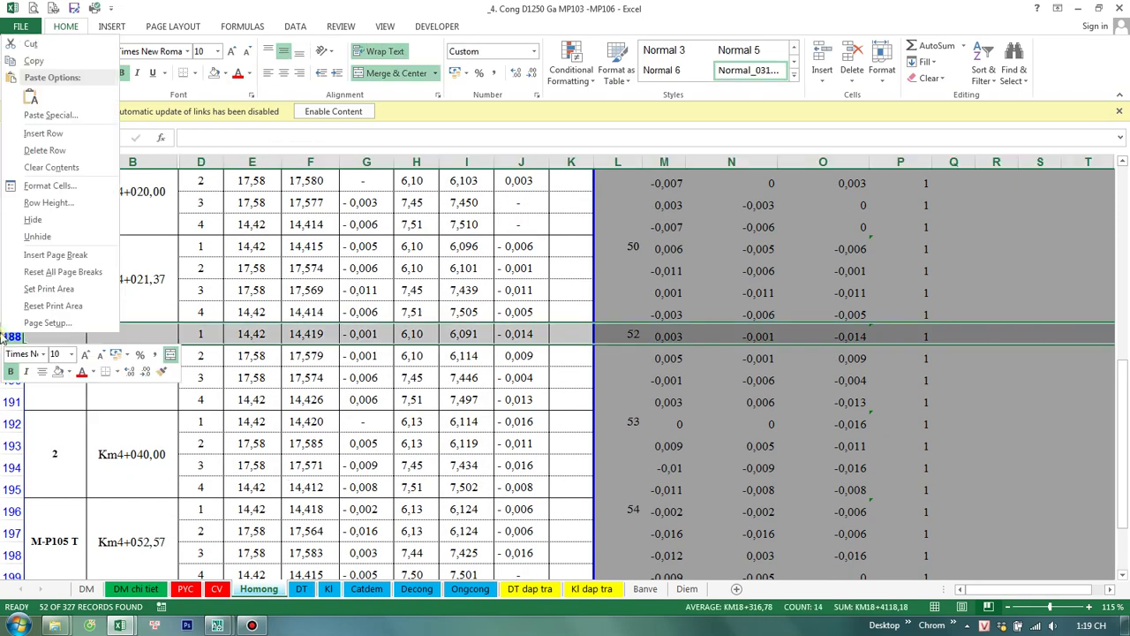
{"action": "left_click", "coordinate": [63, 259]}
Step: Insert a page break above row 220 so page 3 starts at M-P106 T
{"action": "left_click", "coordinate": [103, 367]}
{"action": "scroll", "coordinate": [97, 403], "scroll_direction": "down", "scroll_amount": 4}
{"action": "scroll", "coordinate": [97, 403], "scroll_direction": "down", "scroll_amount": 4}
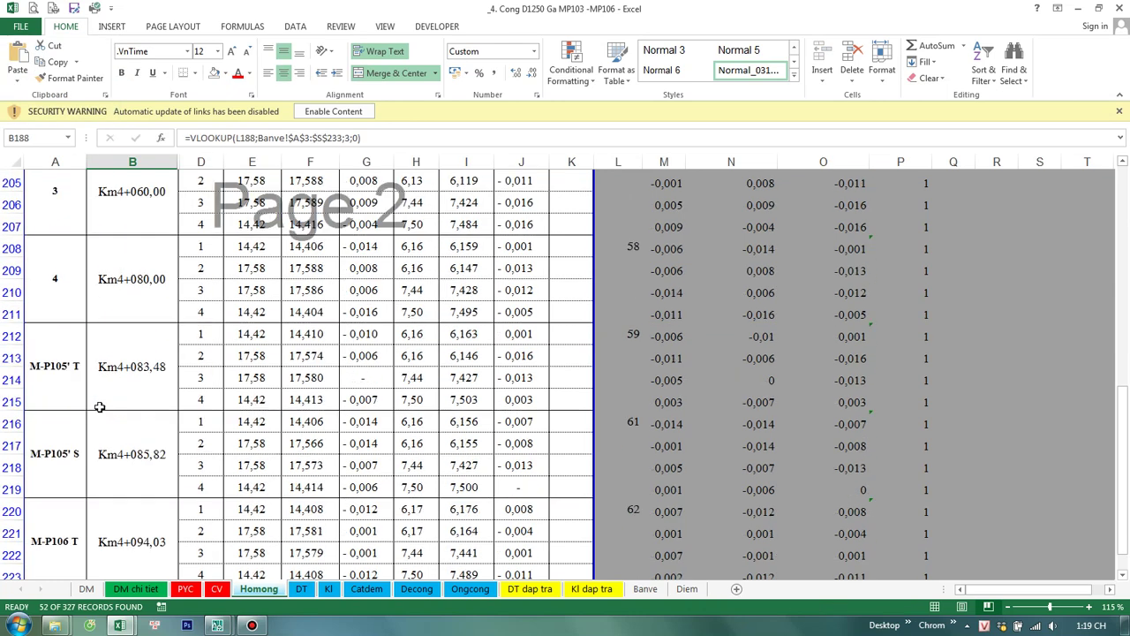
{"action": "scroll", "coordinate": [100, 407], "scroll_direction": "down", "scroll_amount": 4}
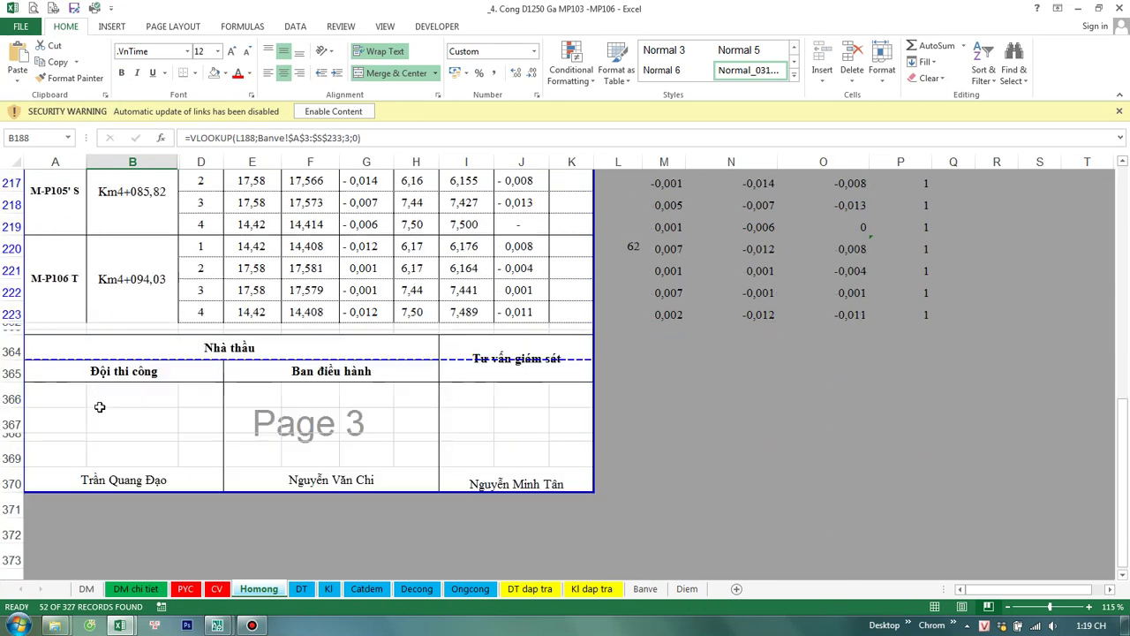
{"action": "left_click", "coordinate": [9, 249]}
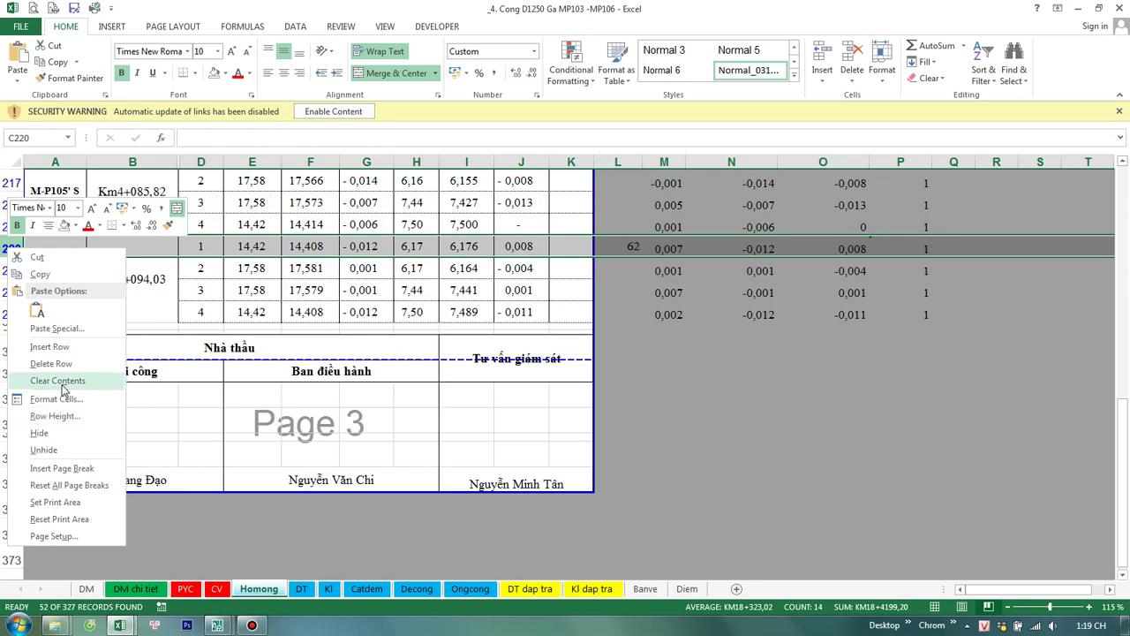
{"action": "left_click", "coordinate": [62, 468]}
{"action": "left_click_drag", "start_coordinate": [68, 289], "coordinate": [558, 312]}
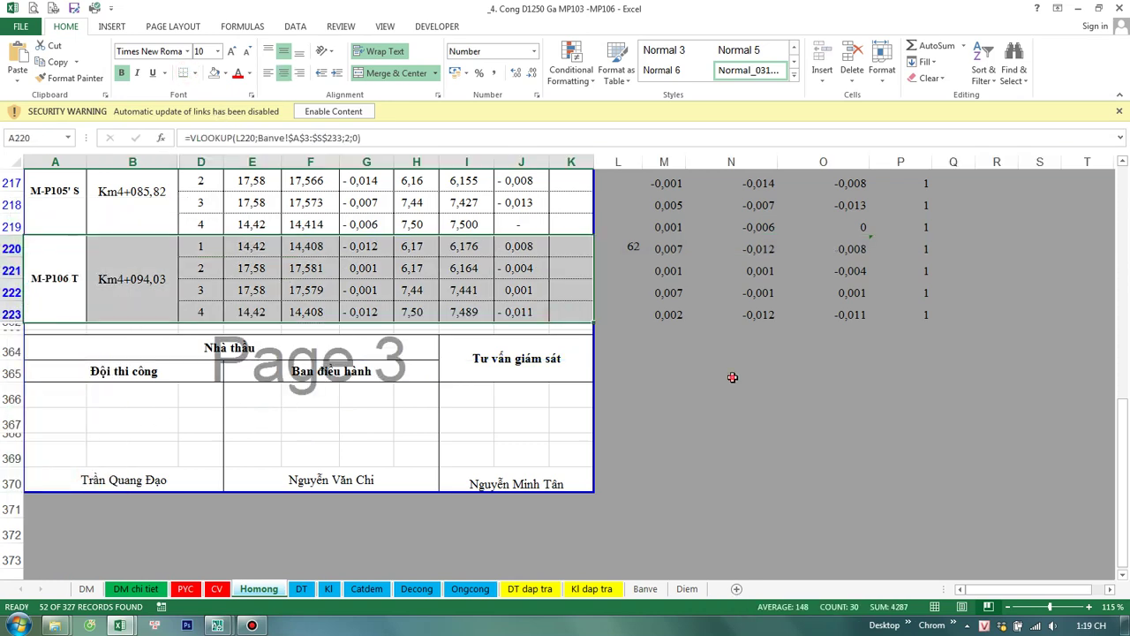
Step: Check the print preview, then review the station blocks on the sheet
{"action": "key", "text": "ctrl+p"}
{"action": "scroll", "coordinate": [603, 416], "scroll_direction": "down", "scroll_amount": 1}
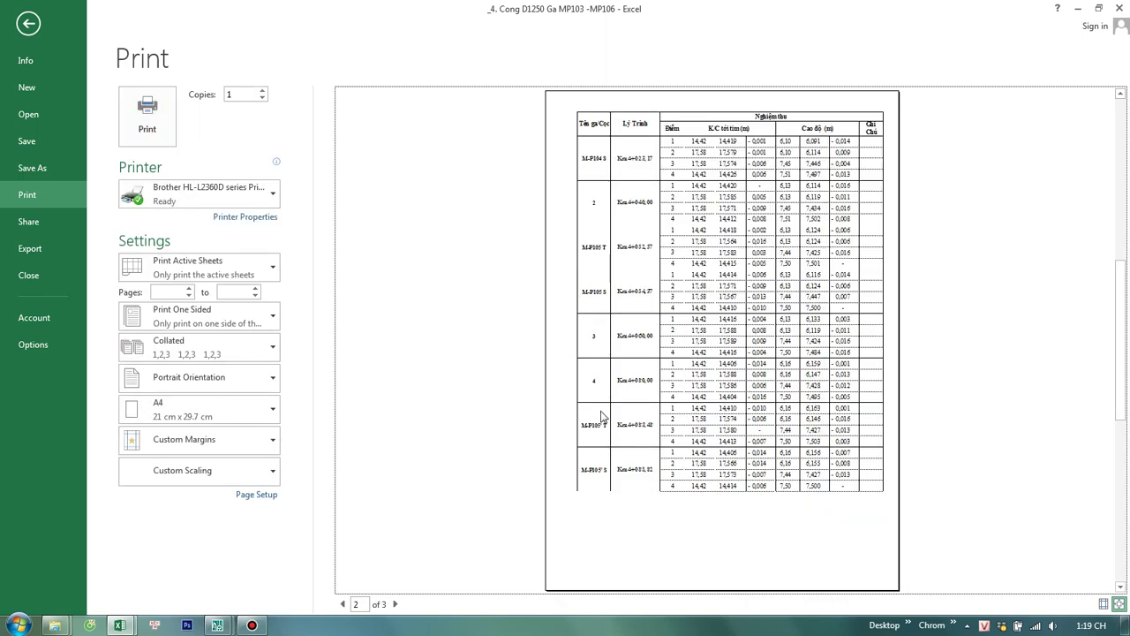
{"action": "key", "text": "Escape"}
{"action": "scroll", "coordinate": [181, 397], "scroll_direction": "up", "scroll_amount": 3}
{"action": "scroll", "coordinate": [181, 397], "scroll_direction": "up", "scroll_amount": 3}
{"action": "scroll", "coordinate": [176, 401], "scroll_direction": "up", "scroll_amount": 2}
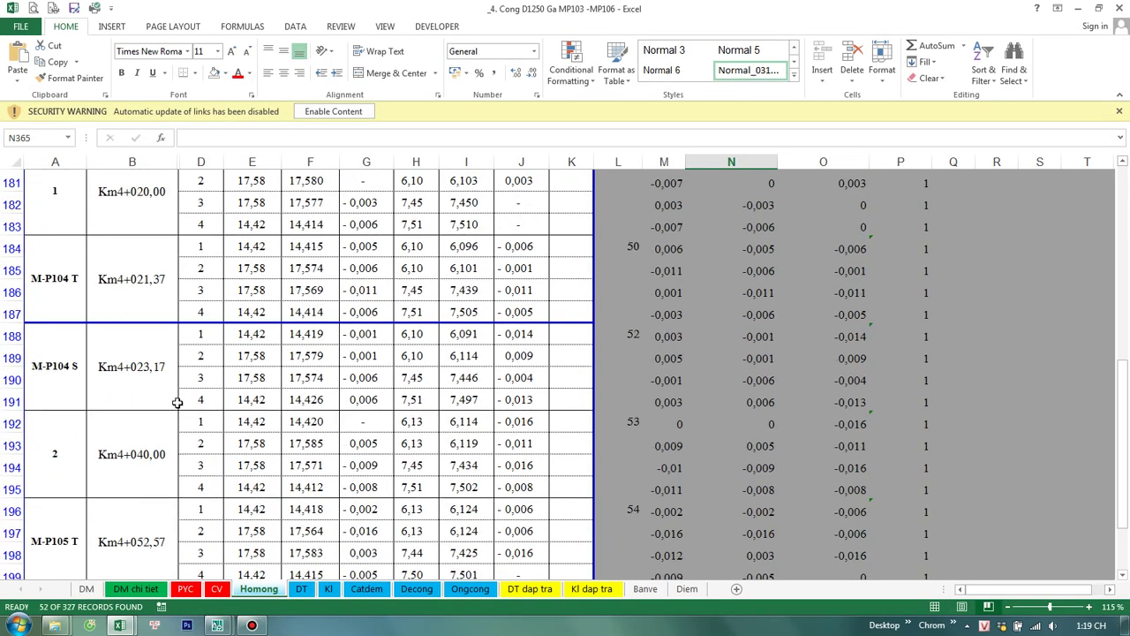
{"action": "scroll", "coordinate": [136, 374], "scroll_direction": "down", "scroll_amount": 2}
{"action": "scroll", "coordinate": [84, 398], "scroll_direction": "up", "scroll_amount": 4}
{"action": "left_click_drag", "start_coordinate": [84, 398], "coordinate": [569, 424]}
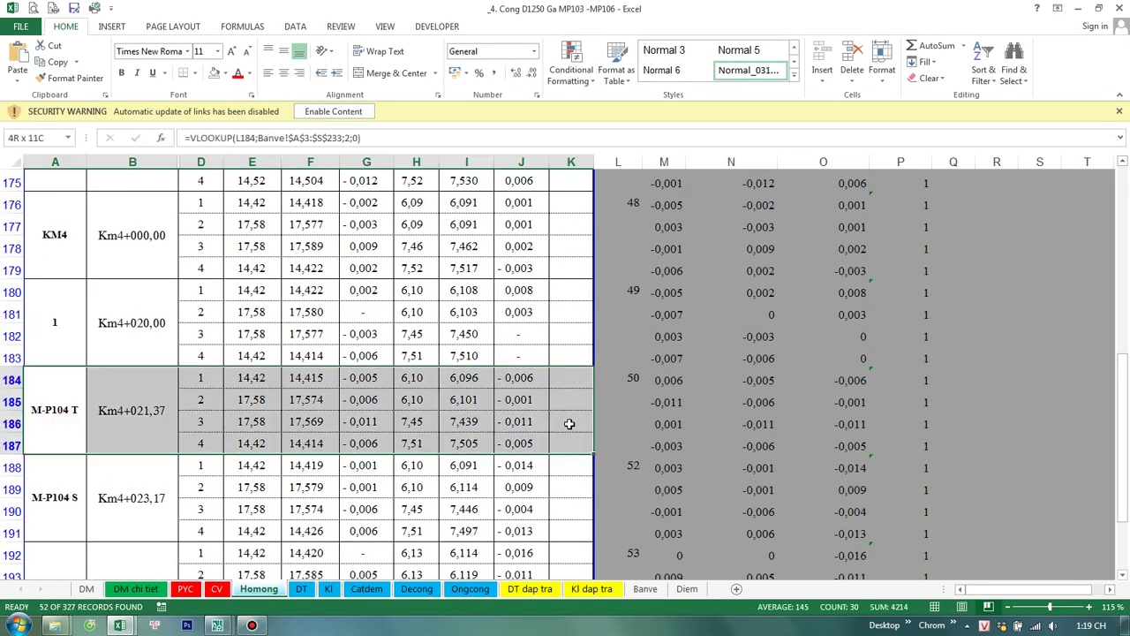
{"action": "scroll", "coordinate": [227, 353], "scroll_direction": "up", "scroll_amount": 1}
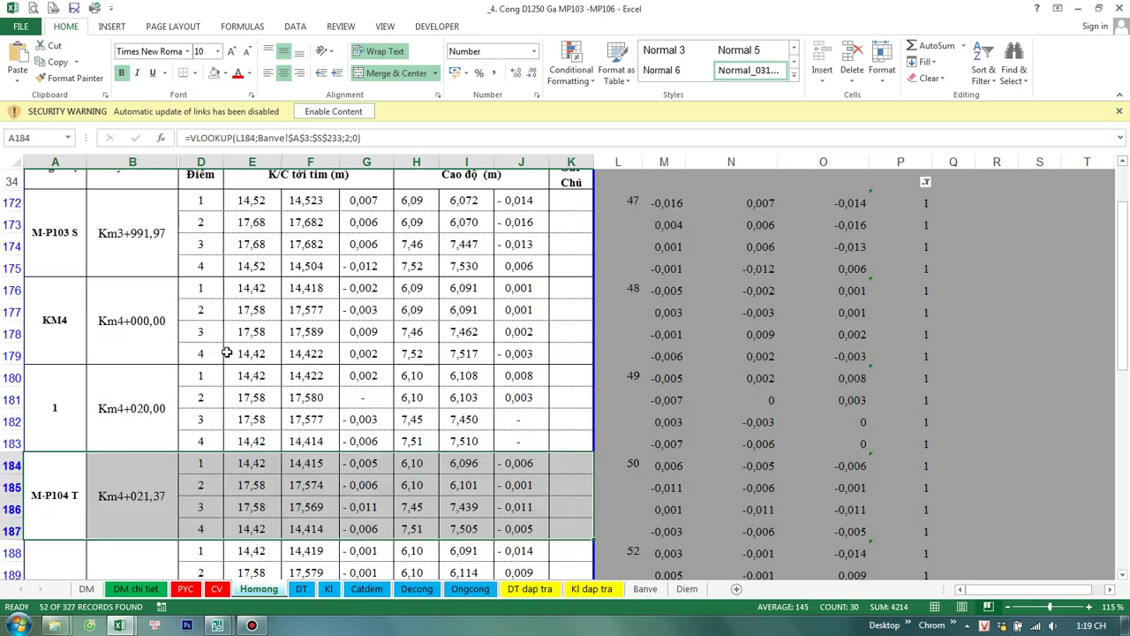
Step: Recheck the Homong print preview at full size to confirm 3 pages
{"action": "key", "text": "ctrl+p"}
{"action": "scroll", "coordinate": [644, 423], "scroll_direction": "down", "scroll_amount": 2}
{"action": "scroll", "coordinate": [641, 422], "scroll_direction": "down", "scroll_amount": 2}
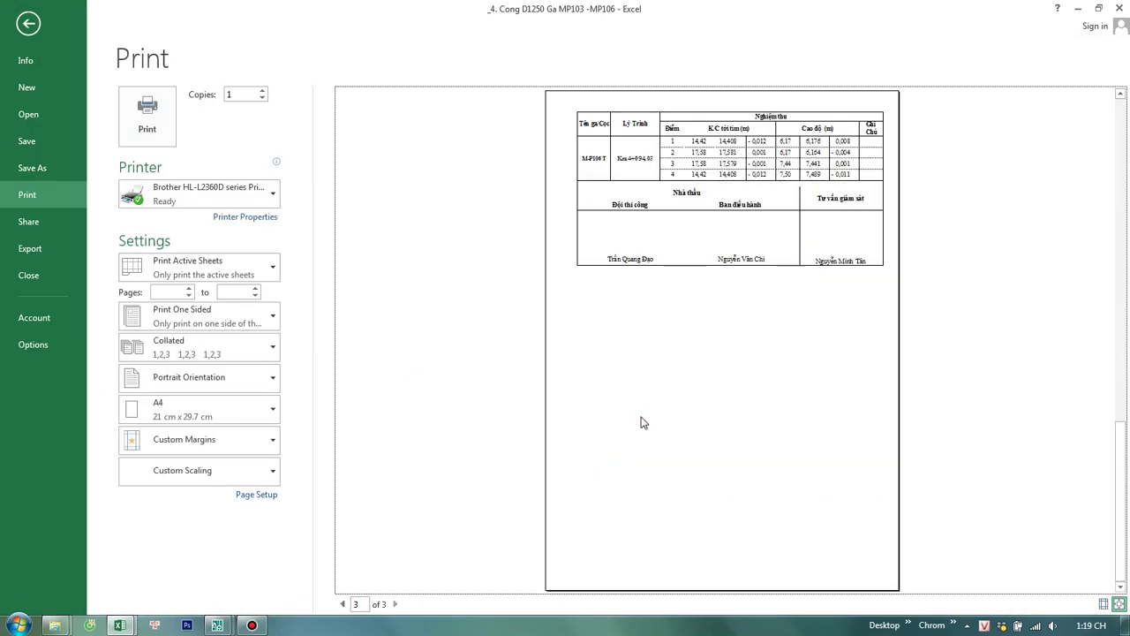
{"action": "scroll", "coordinate": [644, 424], "scroll_direction": "up", "scroll_amount": 2}
{"action": "left_click", "coordinate": [675, 451]}
{"action": "scroll", "coordinate": [675, 452], "scroll_direction": "down", "scroll_amount": 5}
{"action": "scroll", "coordinate": [662, 441], "scroll_direction": "down", "scroll_amount": 5}
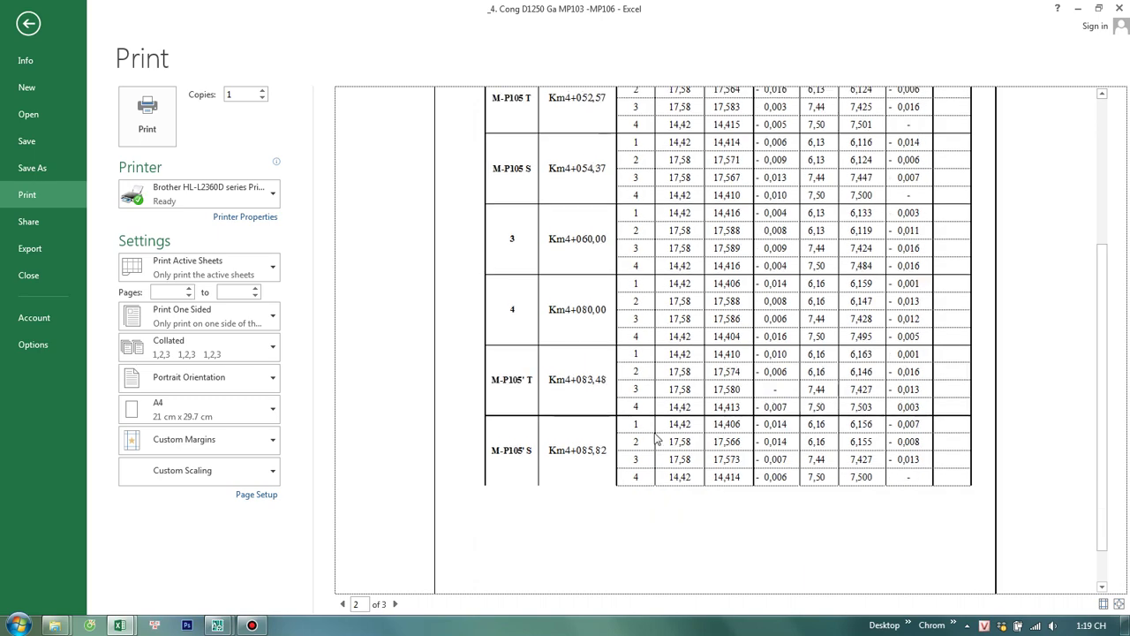
{"action": "key", "text": "Escape"}
Step: Look over the M-P105' S block rows, then move to the DT sheet
{"action": "scroll", "coordinate": [113, 456], "scroll_direction": "down", "scroll_amount": 12}
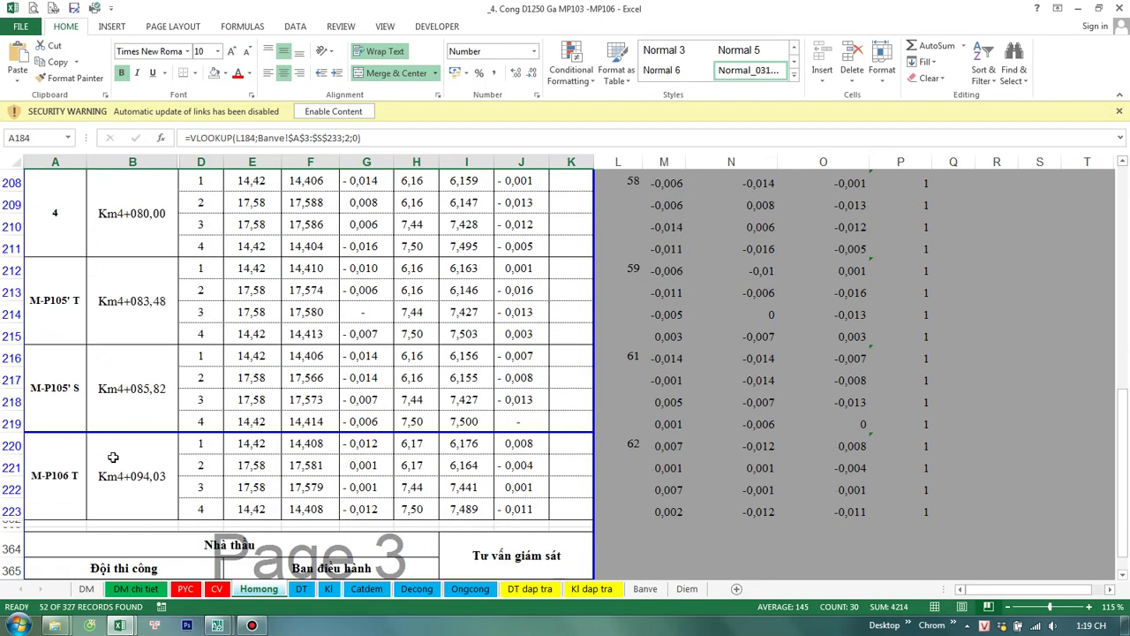
{"action": "left_click_drag", "start_coordinate": [58, 402], "coordinate": [579, 402]}
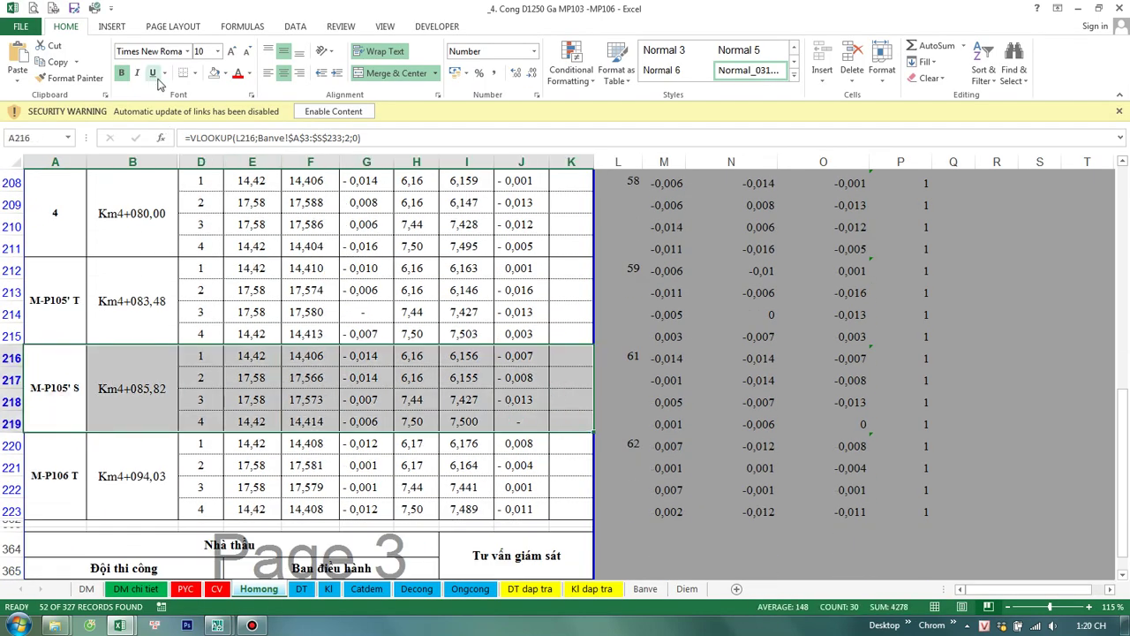
{"action": "left_click", "coordinate": [811, 399]}
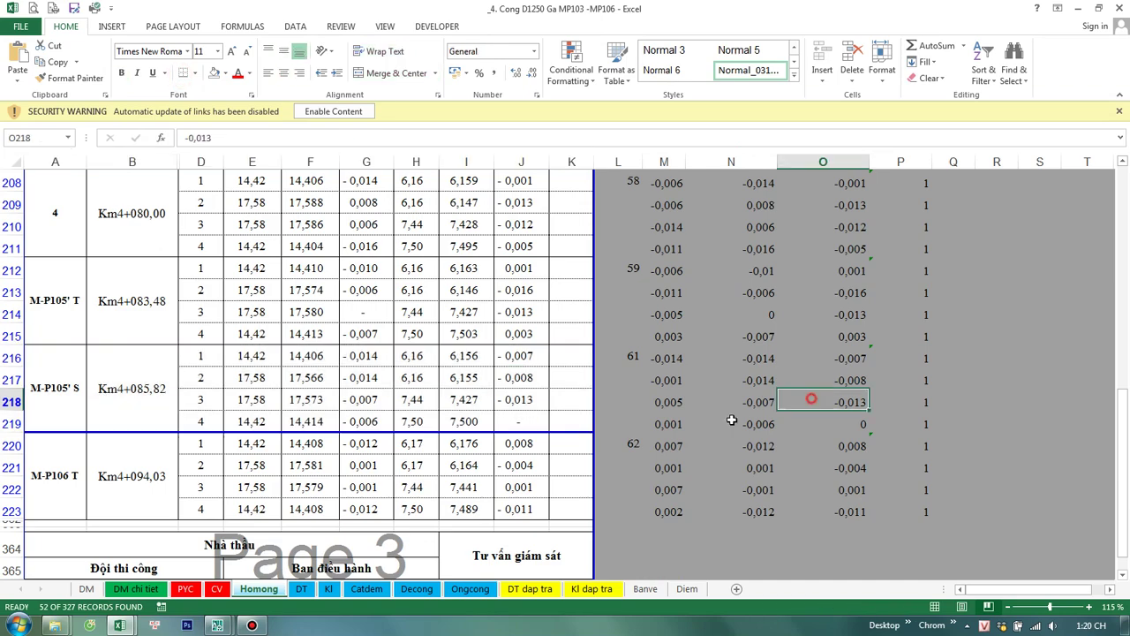
{"action": "left_click", "coordinate": [301, 588]}
{"action": "scroll", "coordinate": [718, 412], "scroll_direction": "up", "scroll_amount": 10}
{"action": "scroll", "coordinate": [717, 412], "scroll_direction": "up", "scroll_amount": 2}
Step: Filter DT column M to show only rows marked 1
{"action": "left_click", "coordinate": [713, 422]}
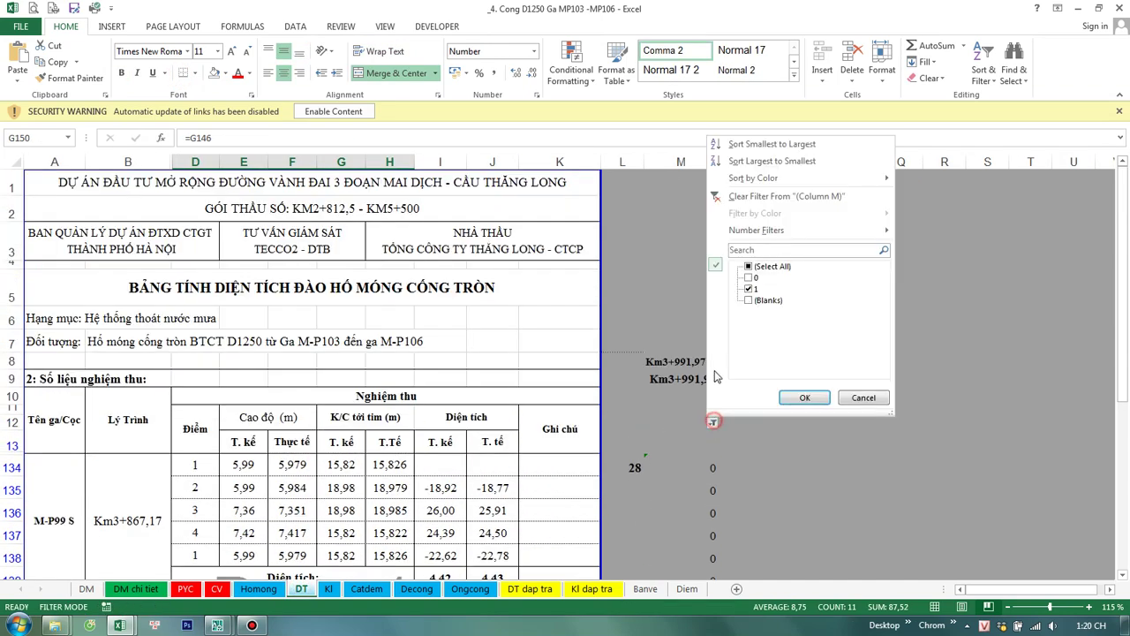
{"action": "left_click", "coordinate": [803, 397]}
{"action": "scroll", "coordinate": [250, 469], "scroll_direction": "down", "scroll_amount": 2}
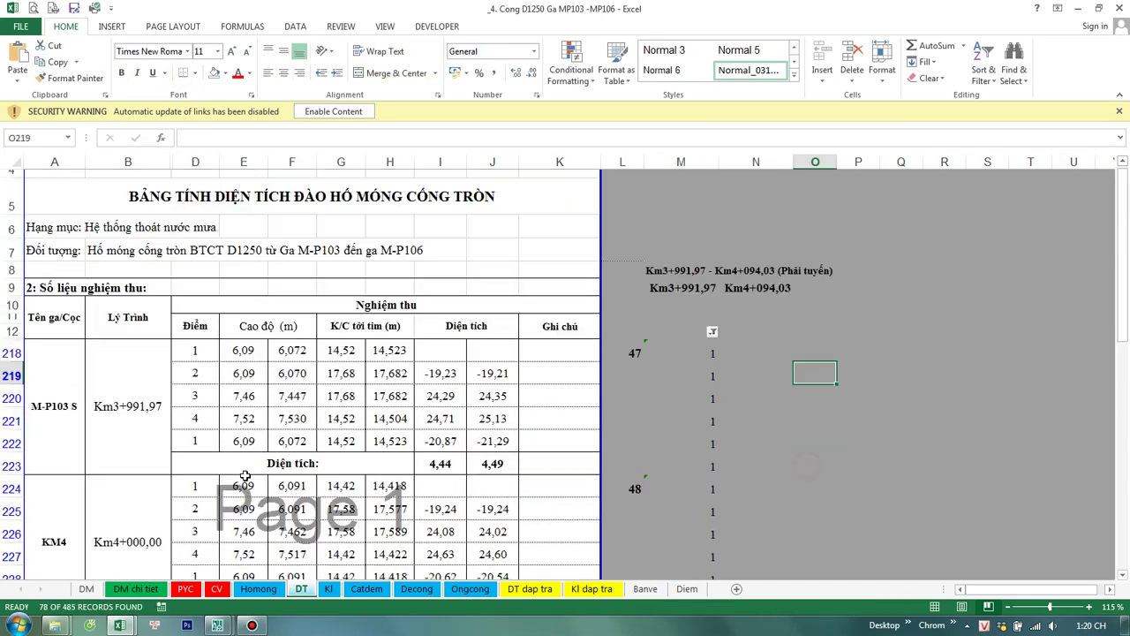
{"action": "scroll", "coordinate": [250, 469], "scroll_direction": "down", "scroll_amount": 4}
{"action": "scroll", "coordinate": [250, 469], "scroll_direction": "down", "scroll_amount": 2}
{"action": "scroll", "coordinate": [250, 468], "scroll_direction": "down", "scroll_amount": 3}
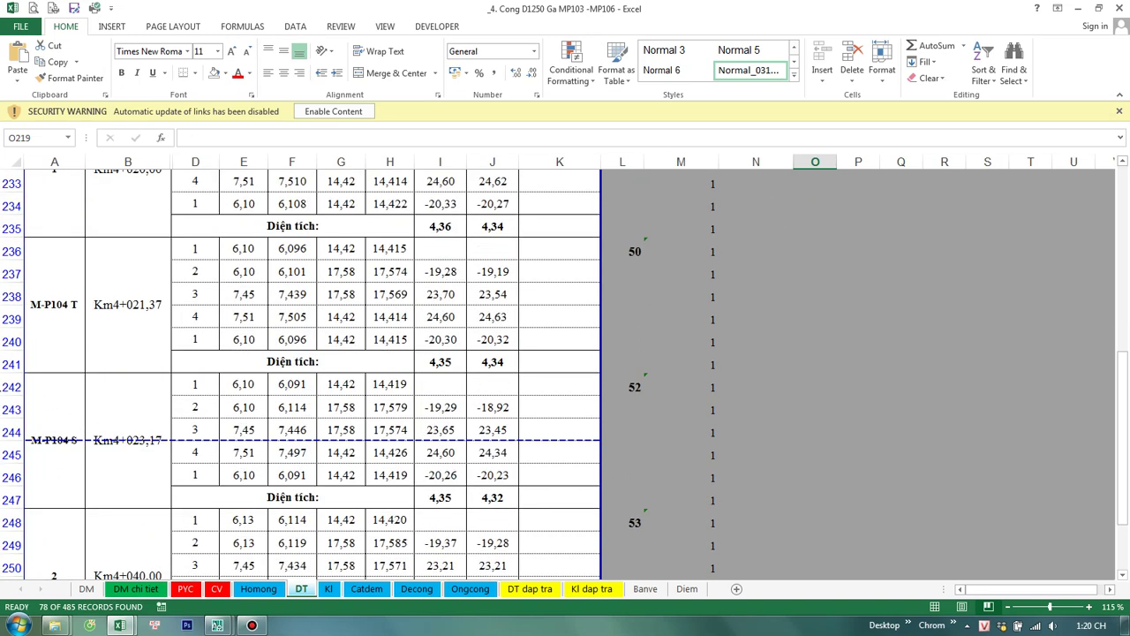
Step: Set a page break above row 242 at the M-P104 S block
{"action": "left_click", "coordinate": [11, 387]}
{"action": "right_click", "coordinate": [11, 387]}
{"action": "key", "text": "Escape"}
{"action": "left_click", "coordinate": [168, 461]}
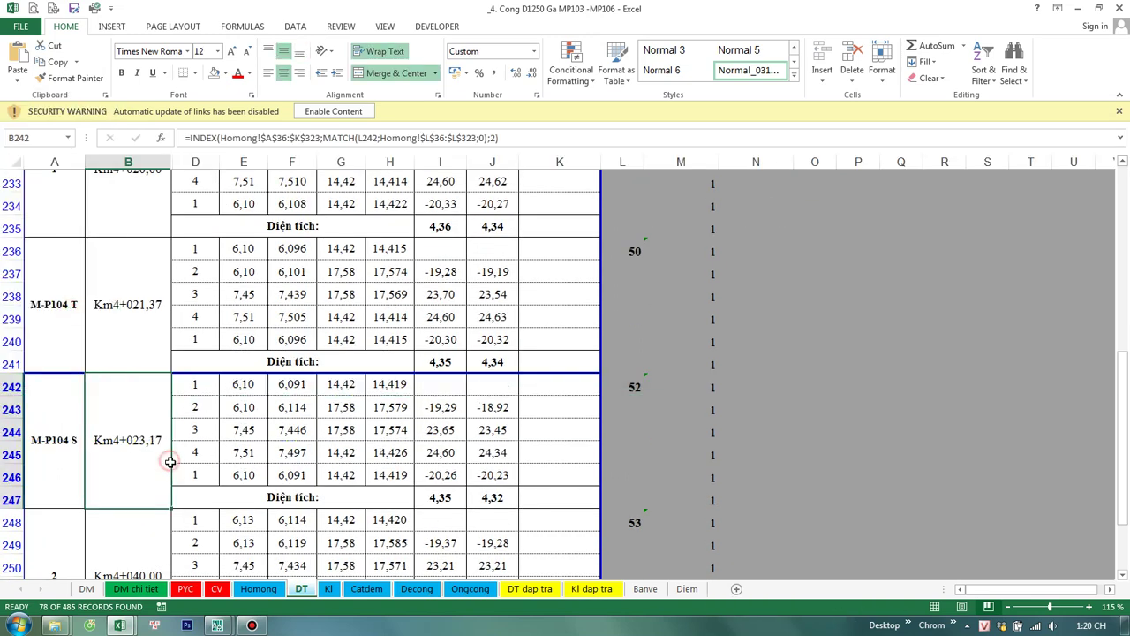
{"action": "scroll", "coordinate": [171, 461], "scroll_direction": "down", "scroll_amount": 3}
{"action": "scroll", "coordinate": [170, 461], "scroll_direction": "up", "scroll_amount": 3}
{"action": "left_click_drag", "start_coordinate": [64, 306], "coordinate": [547, 330]}
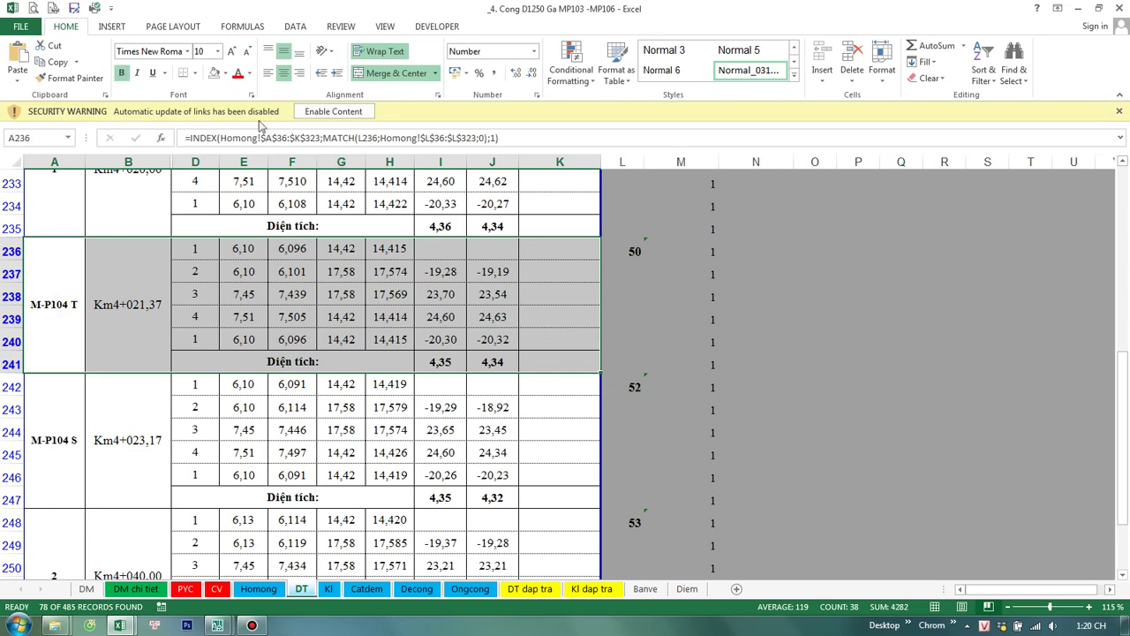
Step: Insert a page break above row 278 at the M-P105' T block
{"action": "left_click", "coordinate": [901, 408]}
{"action": "scroll", "coordinate": [292, 476], "scroll_direction": "down", "scroll_amount": 3}
{"action": "scroll", "coordinate": [275, 450], "scroll_direction": "down", "scroll_amount": 4}
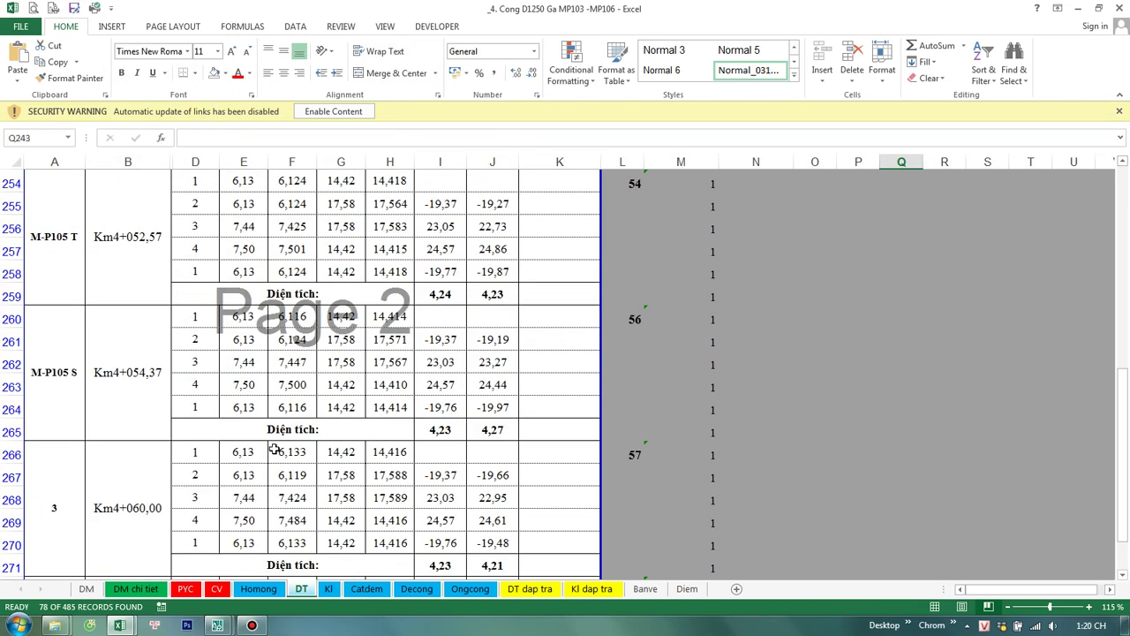
{"action": "scroll", "coordinate": [275, 450], "scroll_direction": "down", "scroll_amount": 4}
{"action": "right_click", "coordinate": [16, 460]}
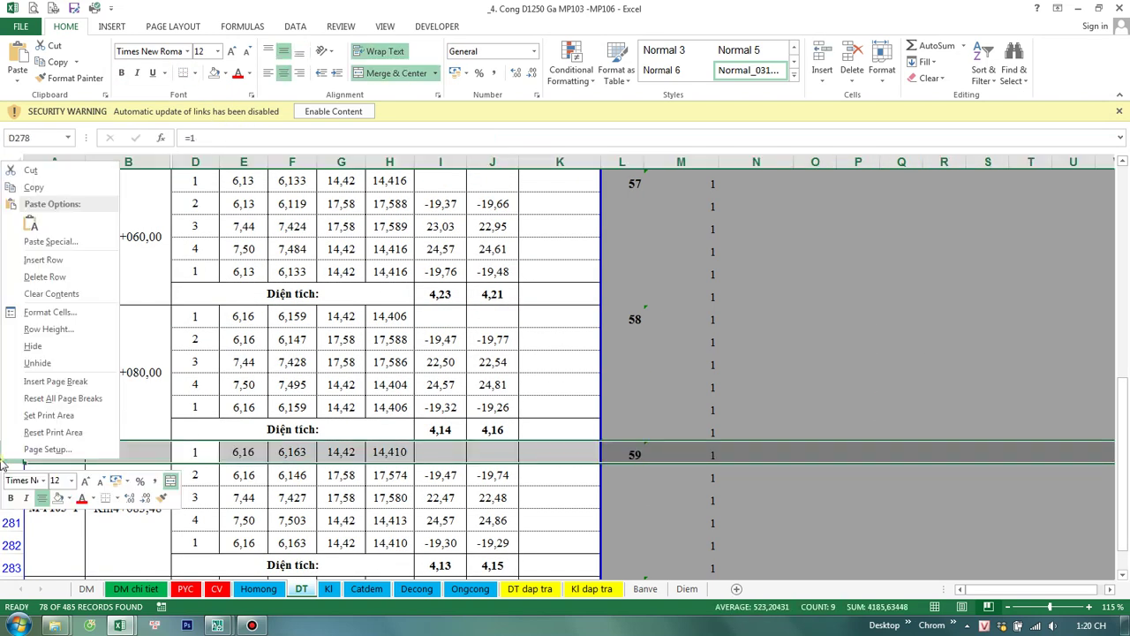
{"action": "left_click", "coordinate": [75, 383]}
{"action": "left_click", "coordinate": [765, 388]}
Step: Review the DT print preview page by page at full size, back to page one
{"action": "left_click", "coordinate": [50, 394]}
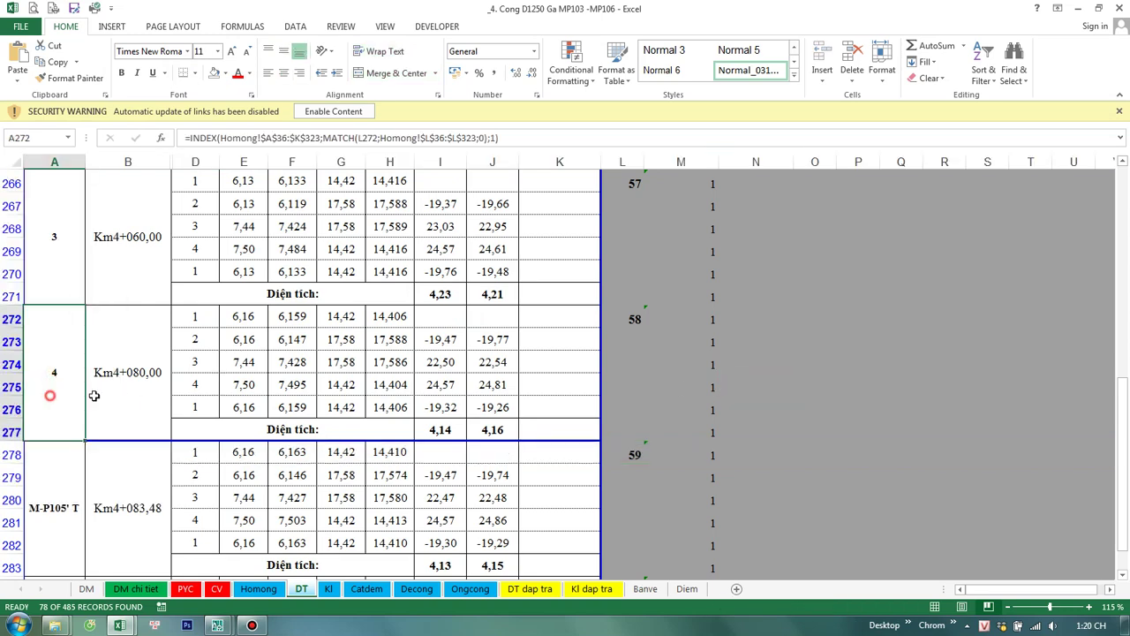
{"action": "left_click", "coordinate": [538, 429], "text": "shift"}
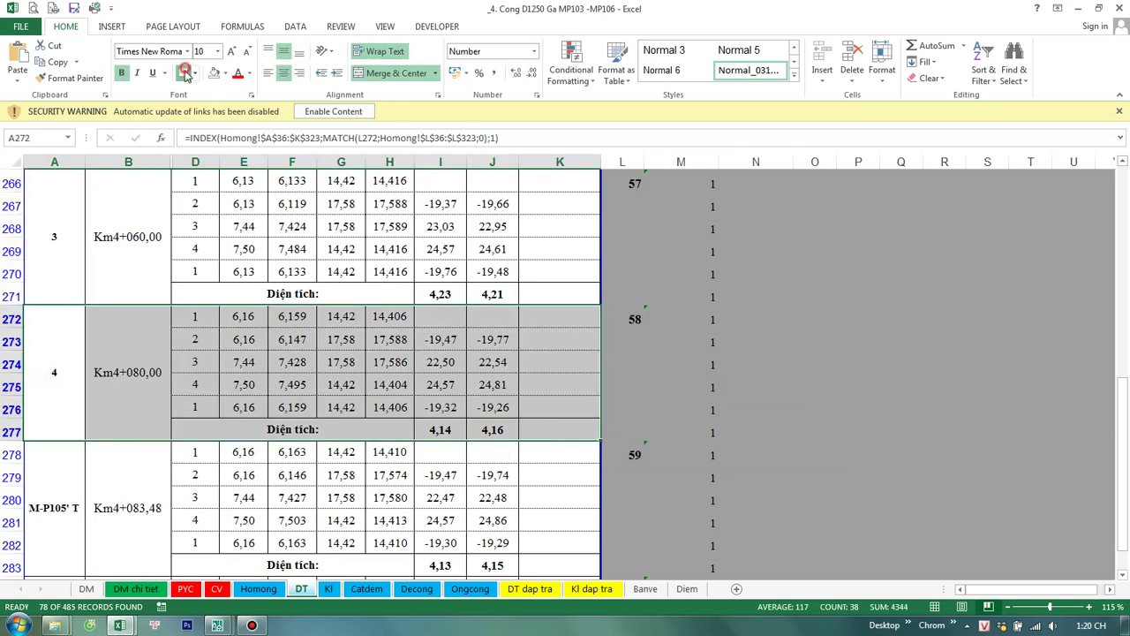
{"action": "scroll", "coordinate": [318, 398], "scroll_direction": "down", "scroll_amount": 8}
{"action": "scroll", "coordinate": [318, 397], "scroll_direction": "down", "scroll_amount": 1}
{"action": "scroll", "coordinate": [317, 398], "scroll_direction": "down", "scroll_amount": 1}
{"action": "key", "text": "ctrl+p"}
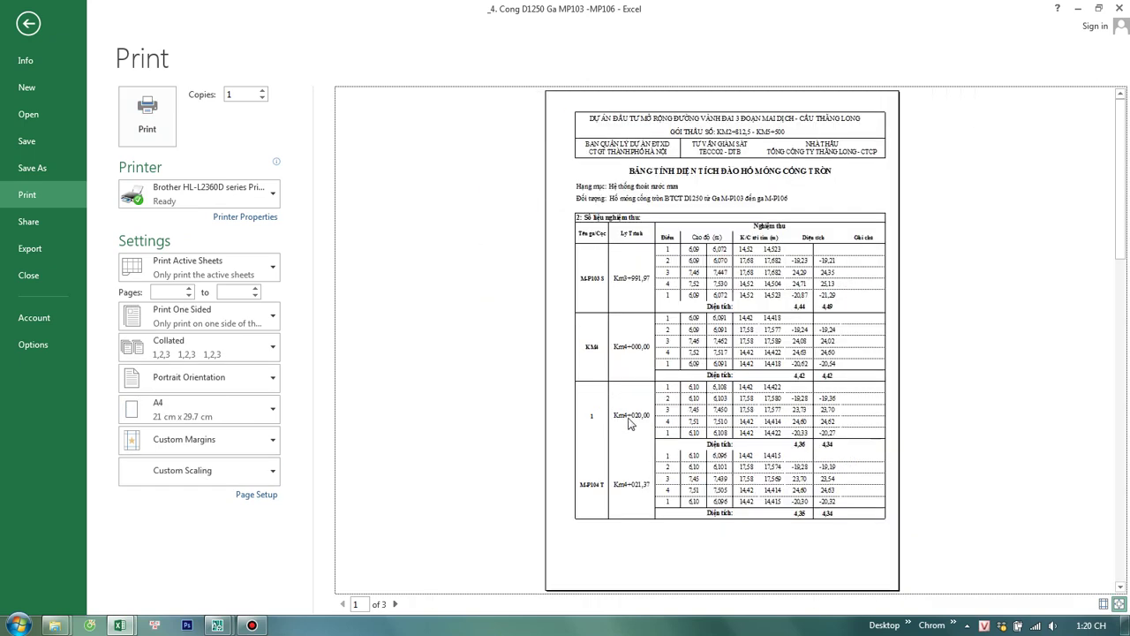
{"action": "scroll", "coordinate": [624, 424], "scroll_direction": "down", "scroll_amount": 1}
{"action": "scroll", "coordinate": [621, 424], "scroll_direction": "down", "scroll_amount": 1}
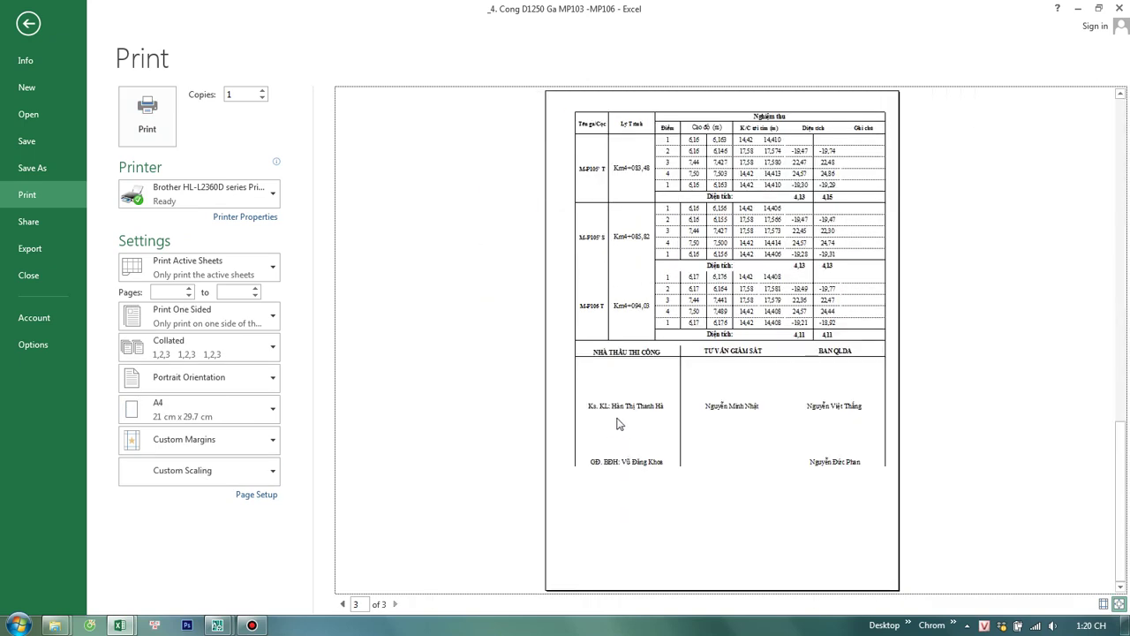
{"action": "left_click", "coordinate": [654, 432]}
{"action": "scroll", "coordinate": [651, 434], "scroll_direction": "down", "scroll_amount": 3}
{"action": "scroll", "coordinate": [650, 429], "scroll_direction": "down", "scroll_amount": 1}
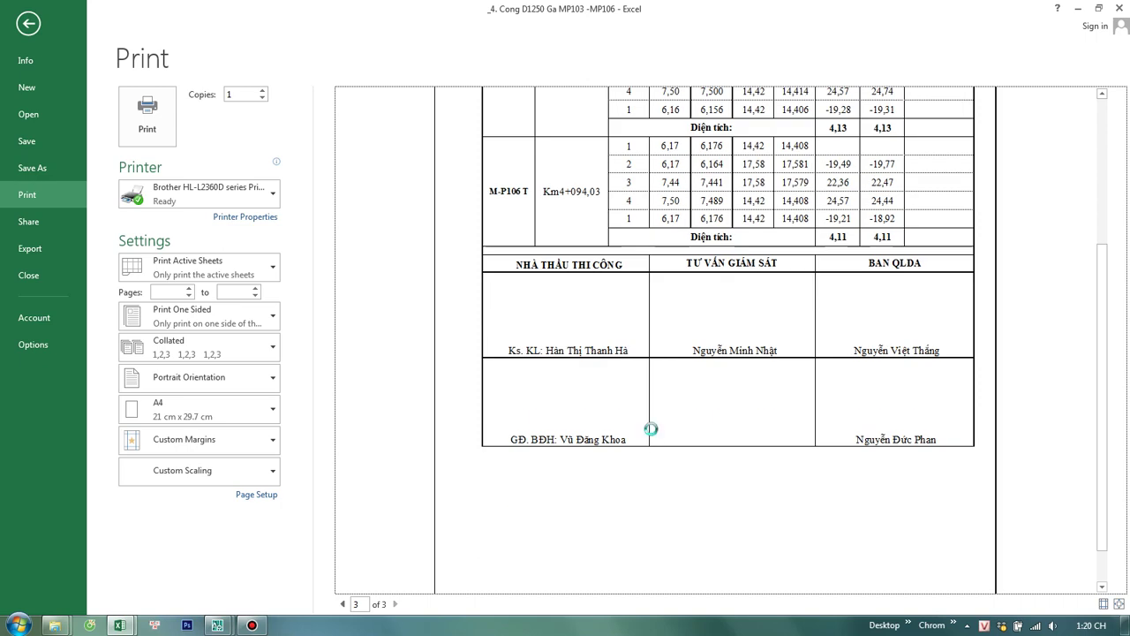
{"action": "scroll", "coordinate": [637, 451], "scroll_direction": "up", "scroll_amount": 4}
{"action": "left_click", "coordinate": [342, 604]}
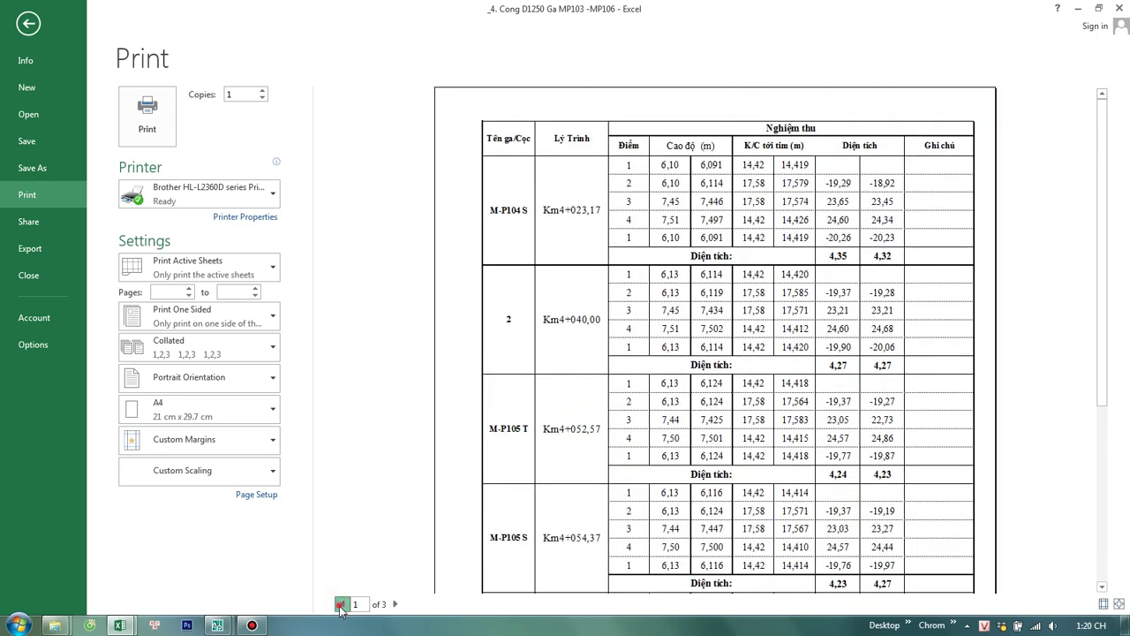
{"action": "left_click", "coordinate": [343, 604]}
{"action": "key", "text": "Escape"}
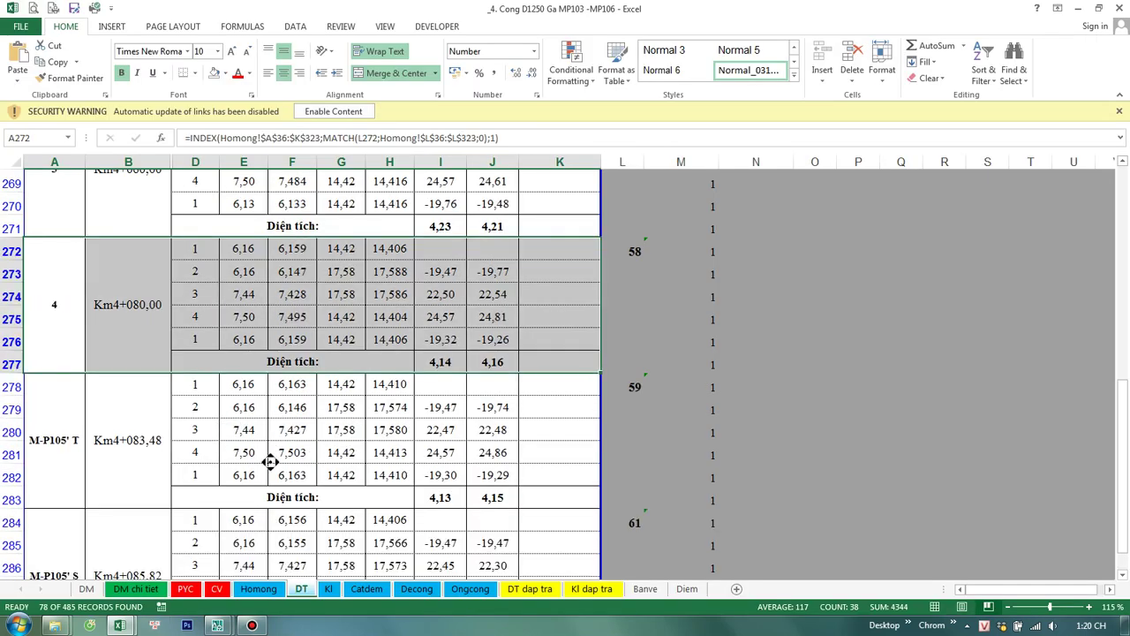
Step: Add an outline border around the header block A1:K12
{"action": "scroll", "coordinate": [234, 353], "scroll_direction": "up", "scroll_amount": 1}
{"action": "scroll", "coordinate": [252, 441], "scroll_direction": "up", "scroll_amount": 15}
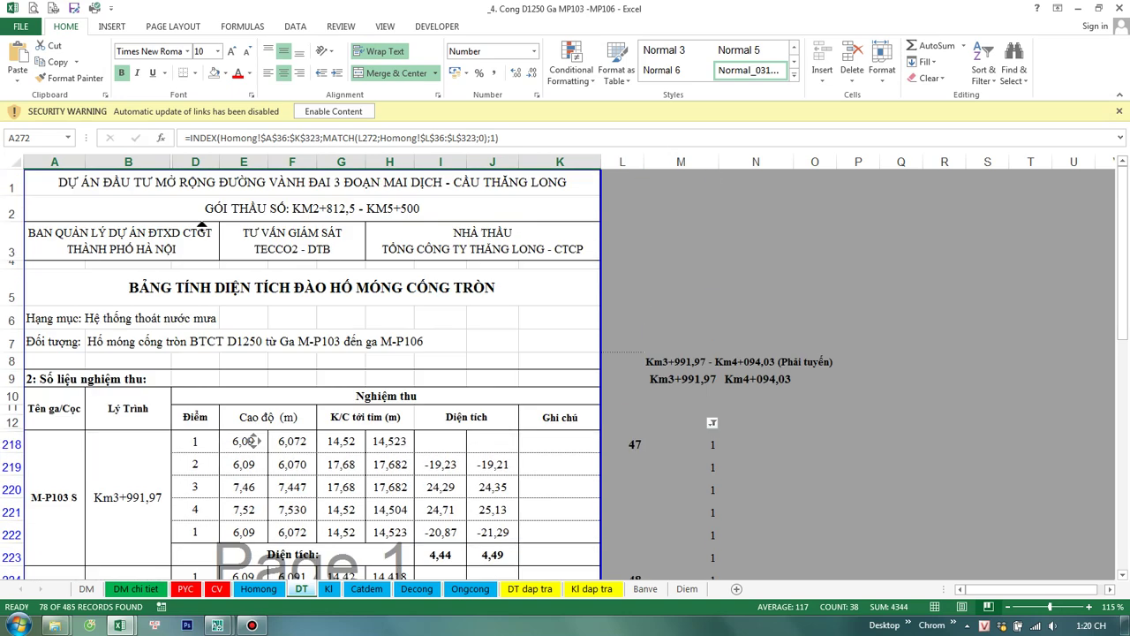
{"action": "left_click", "coordinate": [59, 187]}
{"action": "left_click", "coordinate": [560, 397], "text": "shift"}
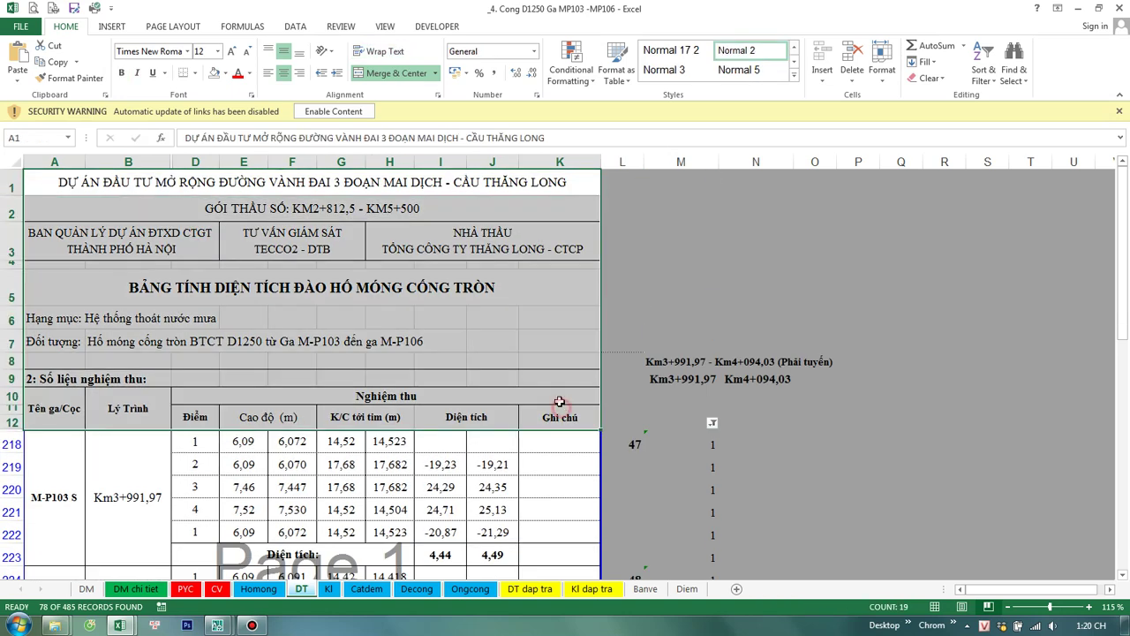
{"action": "key", "text": "ctrl+1"}
{"action": "left_click", "coordinate": [276, 202]}
{"action": "left_click", "coordinate": [416, 203]}
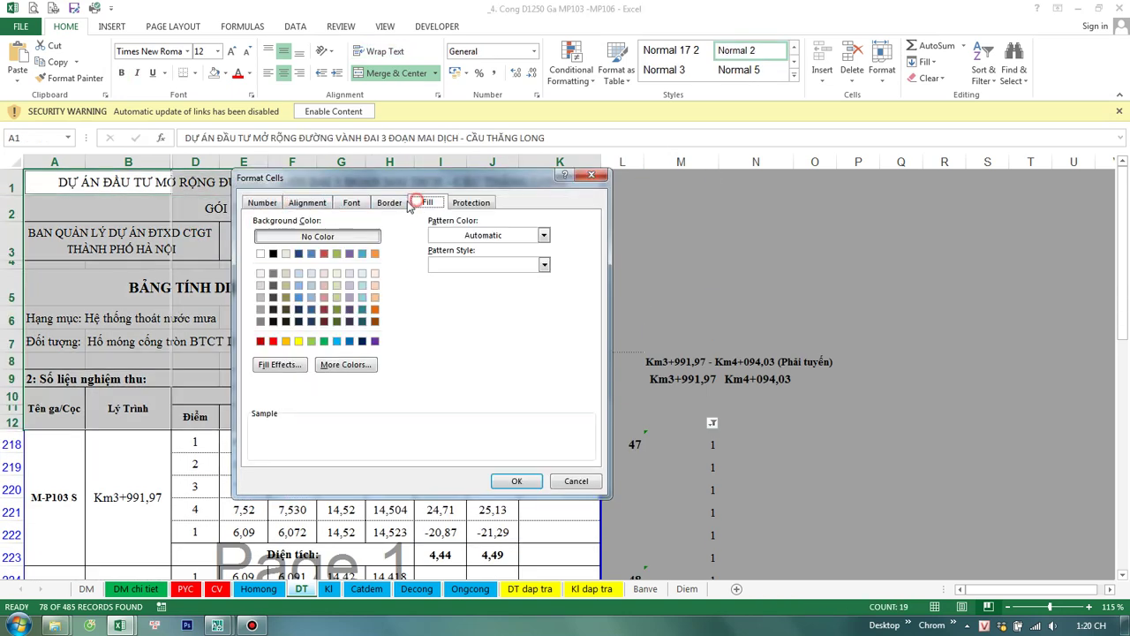
{"action": "left_click", "coordinate": [389, 202]}
{"action": "left_click", "coordinate": [432, 243]}
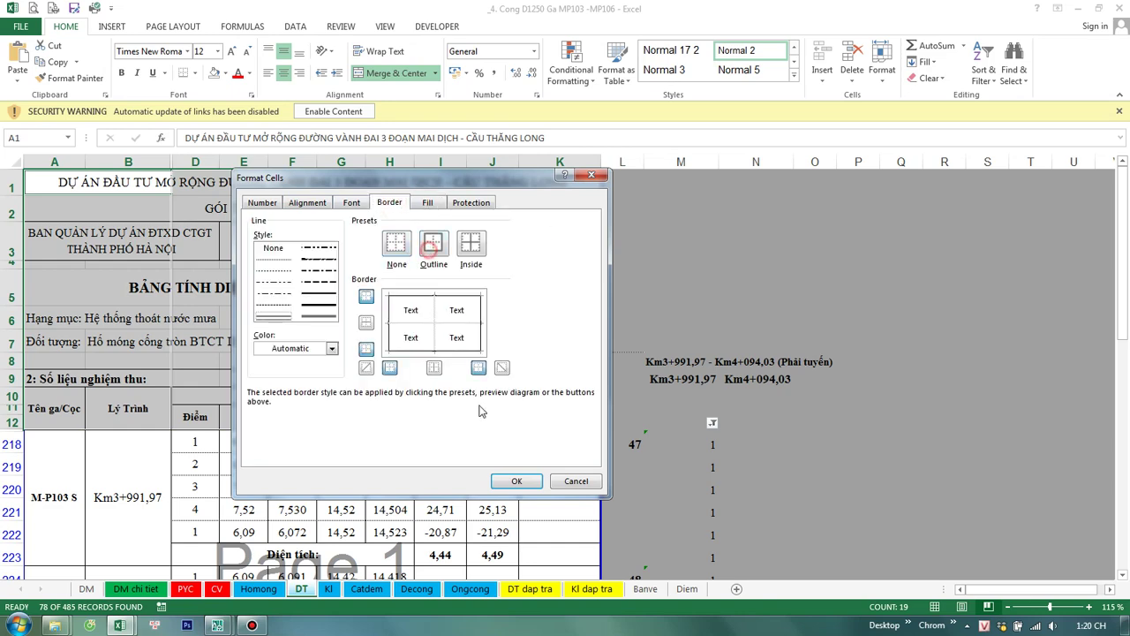
{"action": "left_click", "coordinate": [512, 481]}
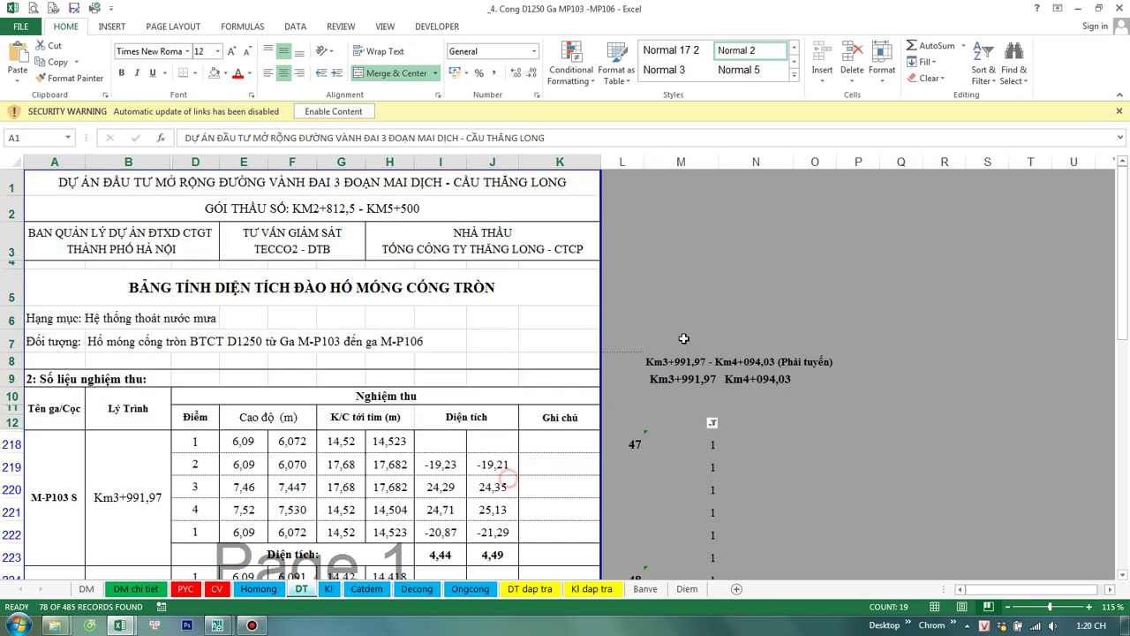
Step: Preview the printout to confirm the bordered header
{"action": "key", "text": "ctrl+p"}
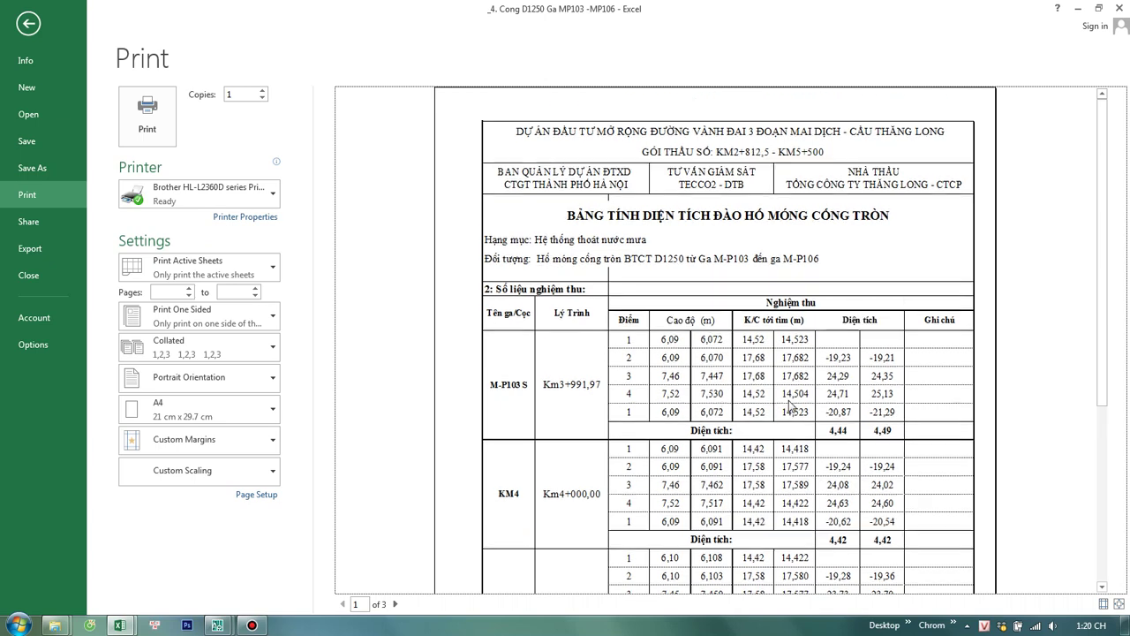
{"action": "scroll", "coordinate": [790, 404], "scroll_direction": "down", "scroll_amount": 3}
{"action": "scroll", "coordinate": [733, 447], "scroll_direction": "down", "scroll_amount": 2}
Step: On the Kl sheet, filter column M to keep only the rows flagged 1
{"action": "key", "text": "Escape"}
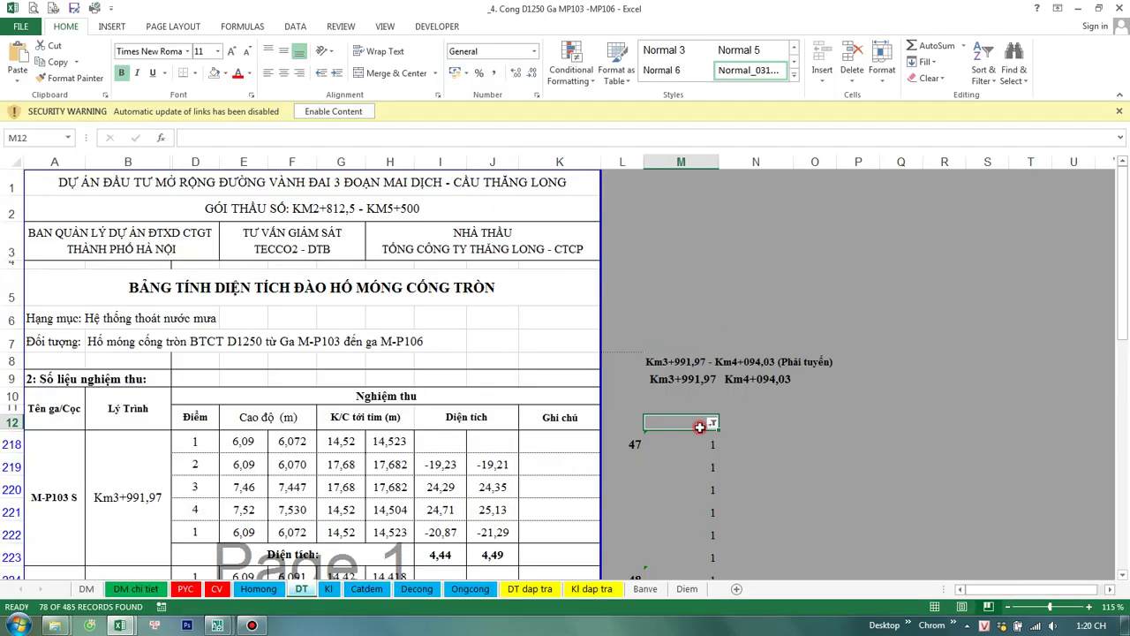
{"action": "scroll", "coordinate": [530, 421], "scroll_direction": "up", "scroll_amount": 1}
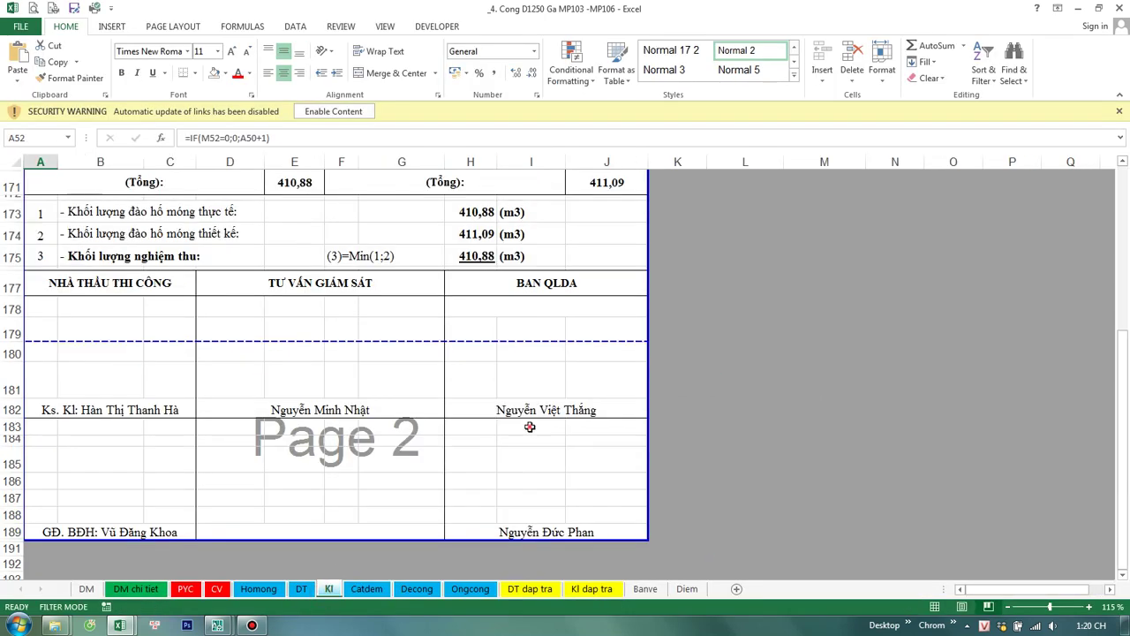
{"action": "left_click", "coordinate": [530, 421]}
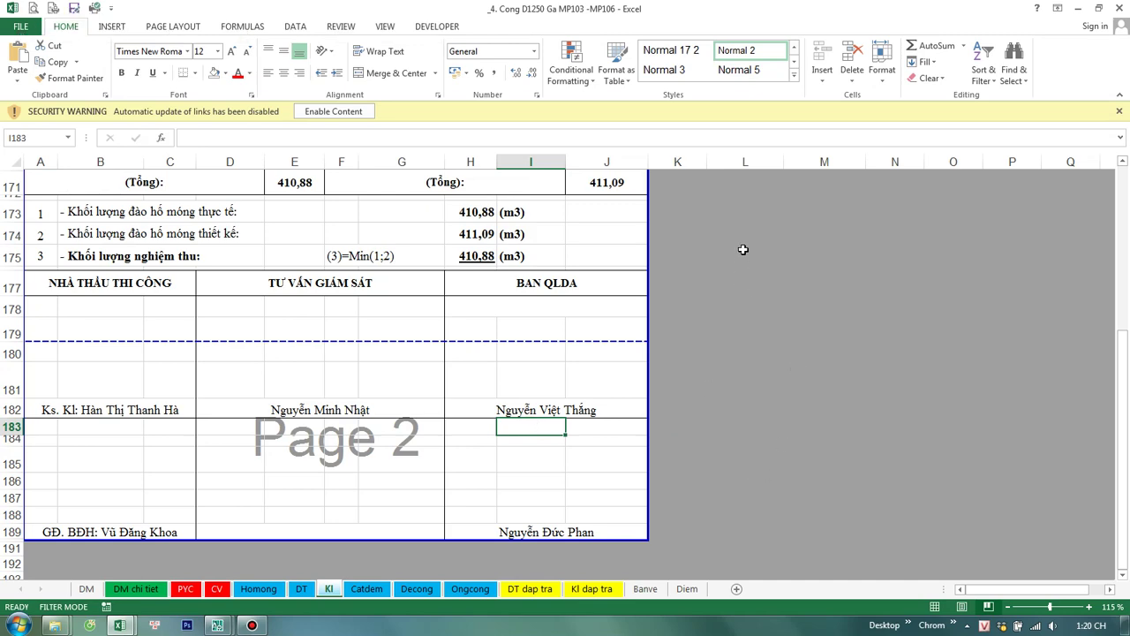
{"action": "scroll", "coordinate": [686, 358], "scroll_direction": "up", "scroll_amount": 2}
{"action": "scroll", "coordinate": [686, 359], "scroll_direction": "up", "scroll_amount": 10}
{"action": "scroll", "coordinate": [858, 353], "scroll_direction": "down", "scroll_amount": 1}
{"action": "left_click", "coordinate": [861, 335]}
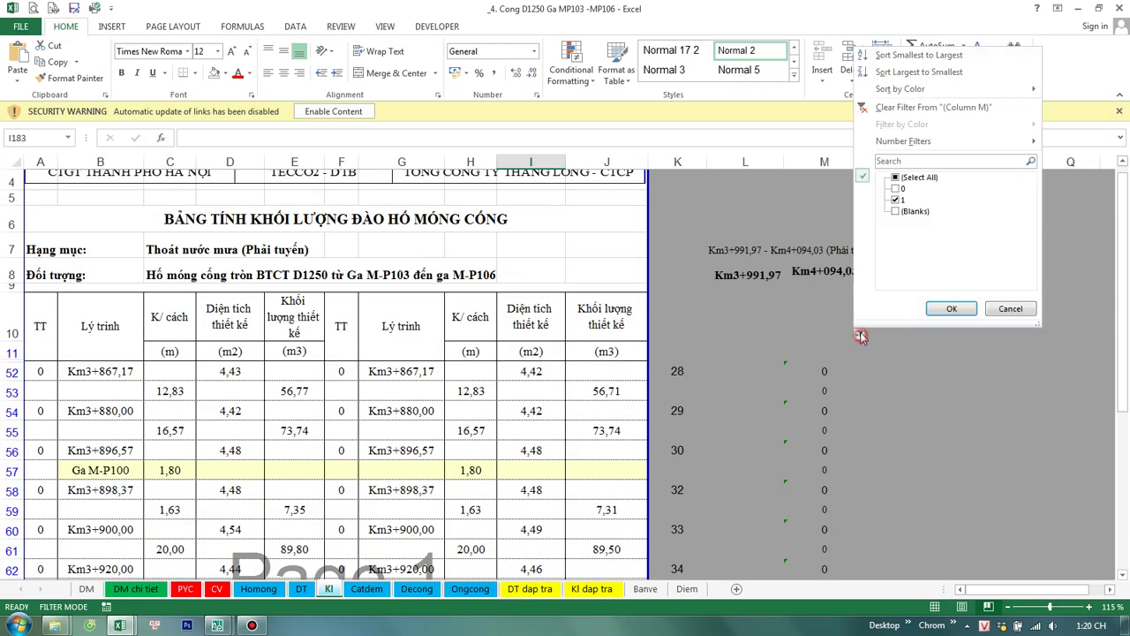
{"action": "left_click", "coordinate": [943, 315]}
{"action": "left_click", "coordinate": [882, 366]}
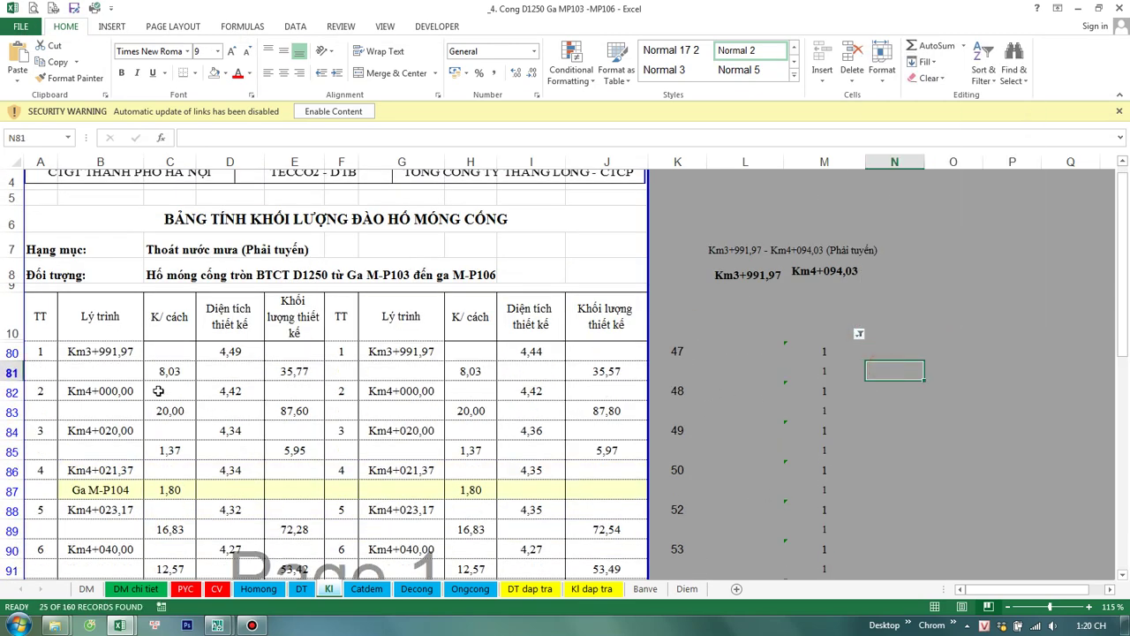
Step: Check the column M flag formula and the first and last stations' lookup formulas
{"action": "left_click", "coordinate": [120, 353]}
{"action": "left_click_drag", "start_coordinate": [57, 322], "coordinate": [618, 322]}
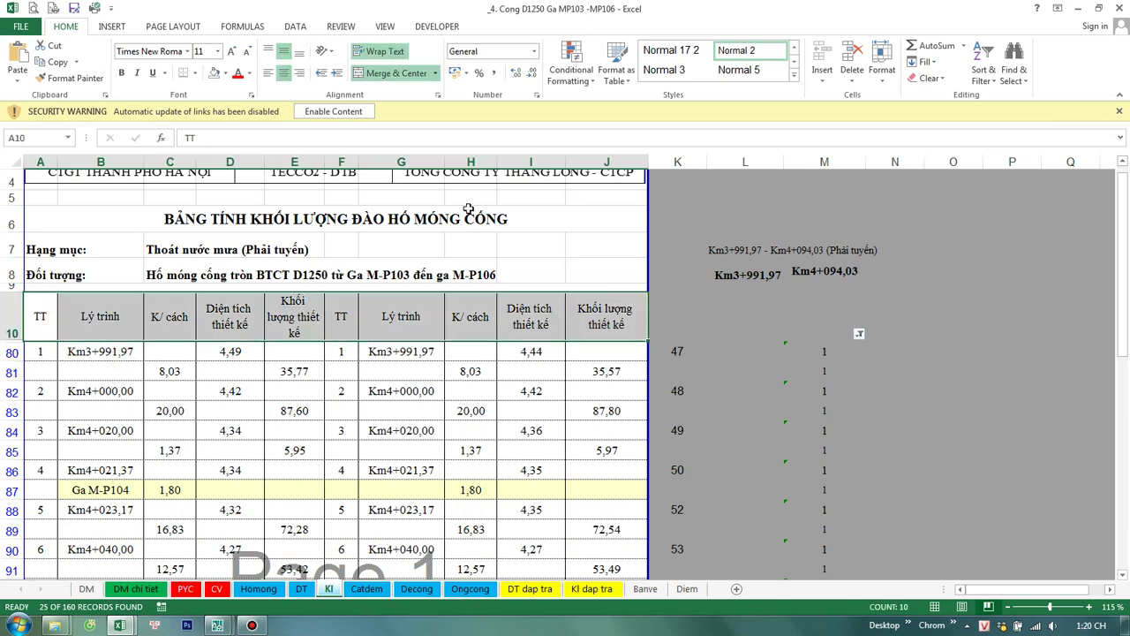
{"action": "left_click", "coordinate": [824, 370]}
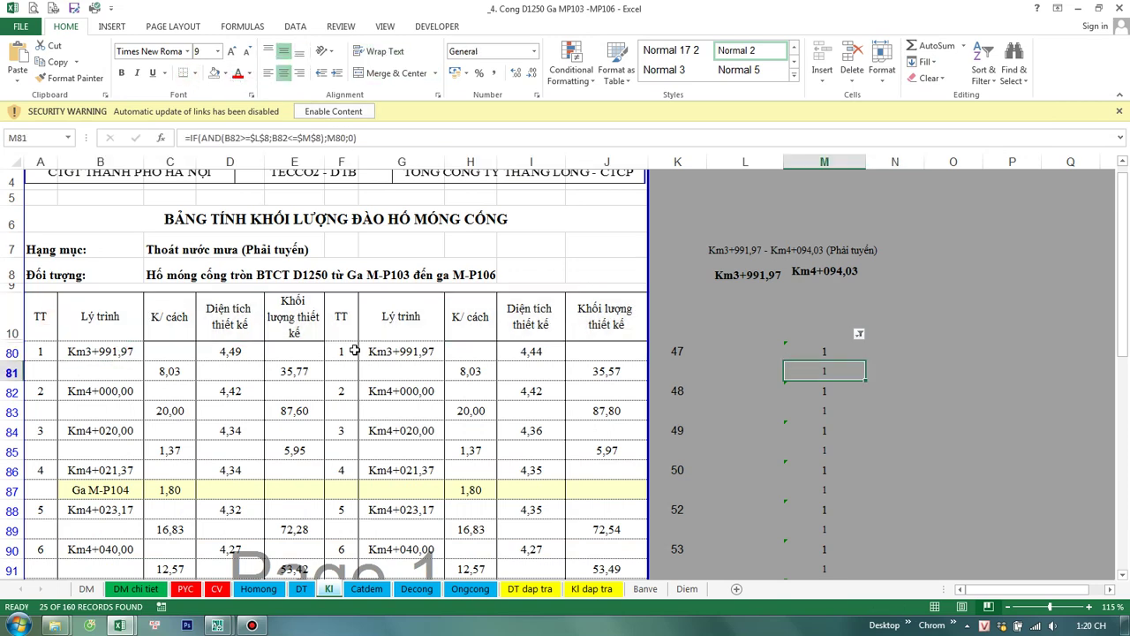
{"action": "scroll", "coordinate": [341, 364], "scroll_direction": "down", "scroll_amount": 2}
{"action": "scroll", "coordinate": [328, 373], "scroll_direction": "down", "scroll_amount": 4}
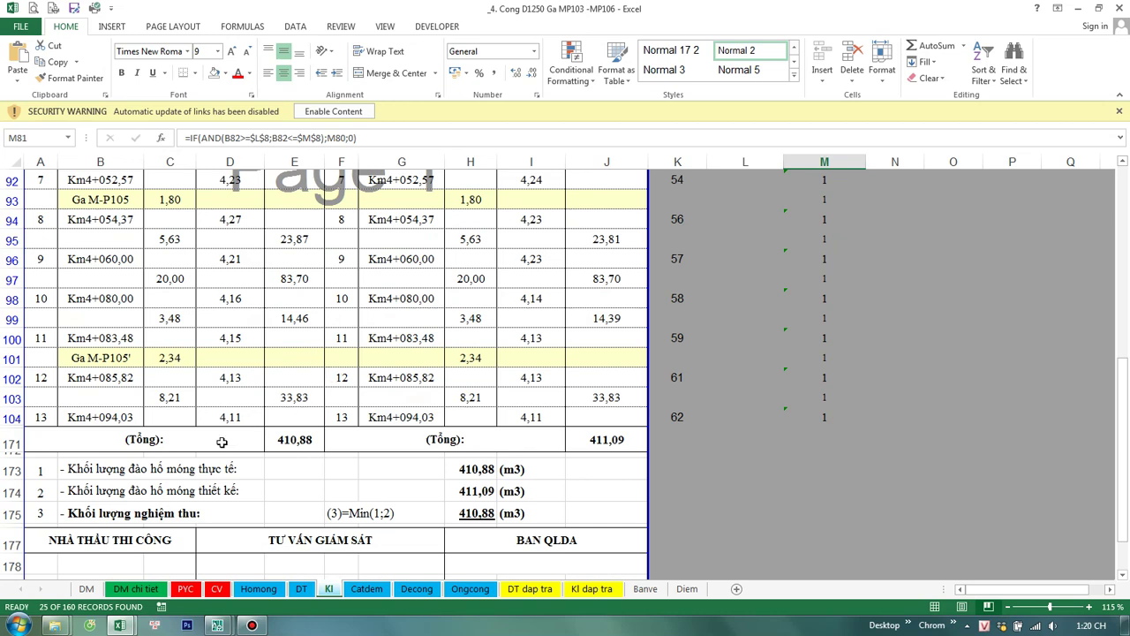
{"action": "left_click", "coordinate": [106, 416]}
{"action": "scroll", "coordinate": [216, 402], "scroll_direction": "up", "scroll_amount": 4}
{"action": "scroll", "coordinate": [188, 394], "scroll_direction": "up", "scroll_amount": 3}
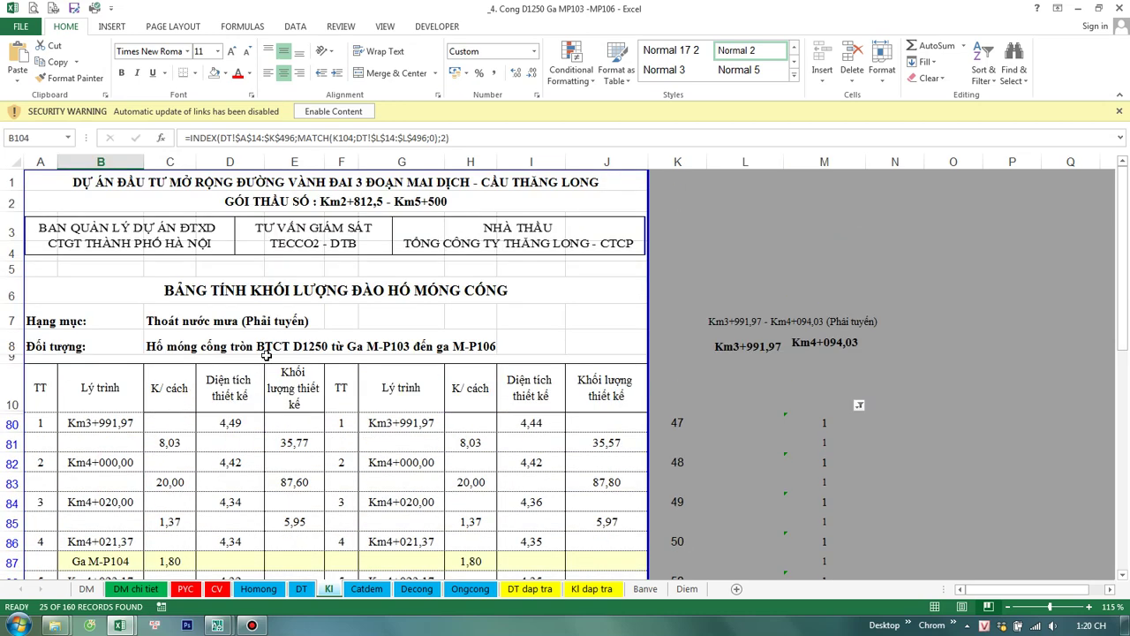
{"action": "left_click", "coordinate": [67, 430]}
{"action": "scroll", "coordinate": [61, 437], "scroll_direction": "down", "scroll_amount": 2}
{"action": "scroll", "coordinate": [58, 437], "scroll_direction": "down", "scroll_amount": 3}
{"action": "scroll", "coordinate": [58, 437], "scroll_direction": "down", "scroll_amount": 3}
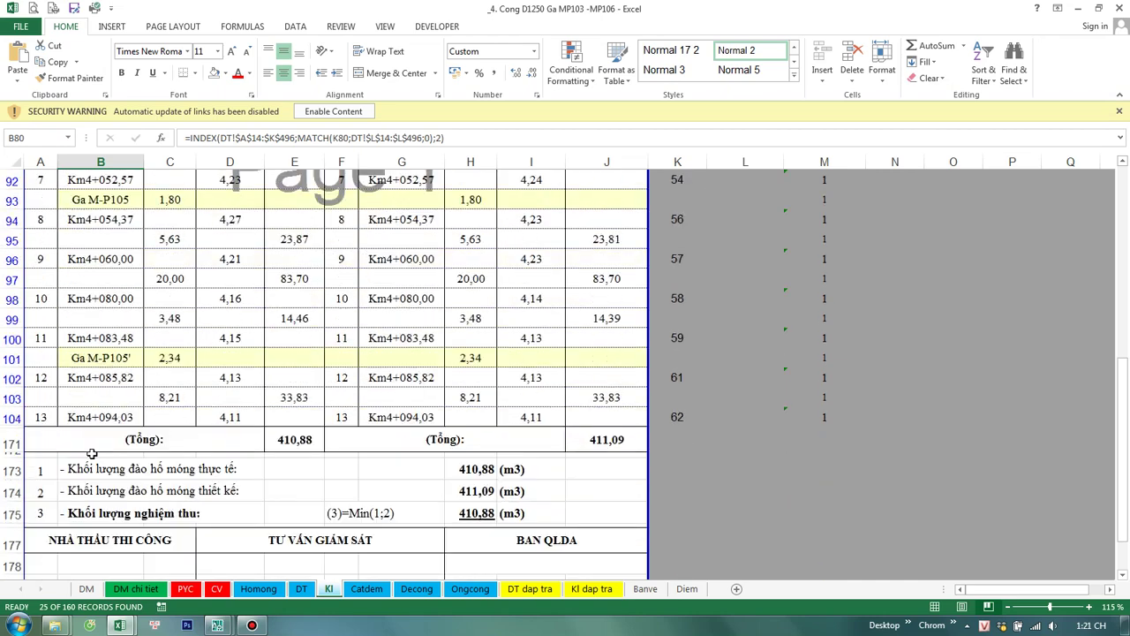
Step: Verify the actual and design volume totals against the SUMIF formula and E103's volume column
{"action": "left_click", "coordinate": [466, 472]}
{"action": "left_click", "coordinate": [294, 439]}
{"action": "double_click", "coordinate": [291, 438]}
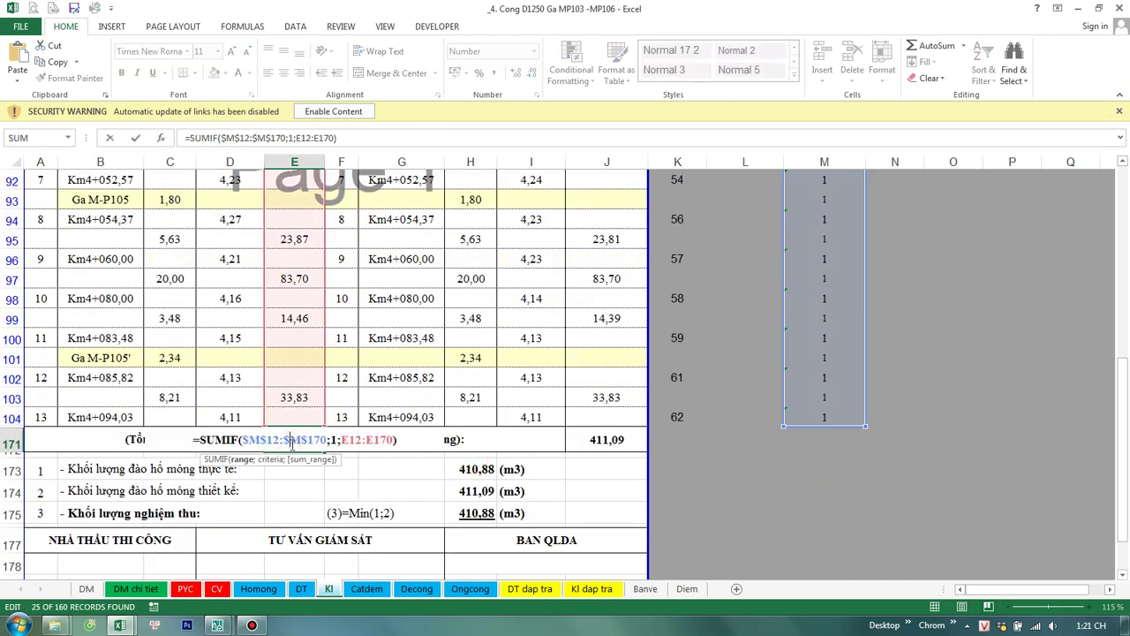
{"action": "key", "text": "Escape"}
{"action": "left_click", "coordinate": [296, 397]}
{"action": "scroll", "coordinate": [291, 393], "scroll_direction": "up", "scroll_amount": 4}
{"action": "scroll", "coordinate": [281, 384], "scroll_direction": "up", "scroll_amount": 2}
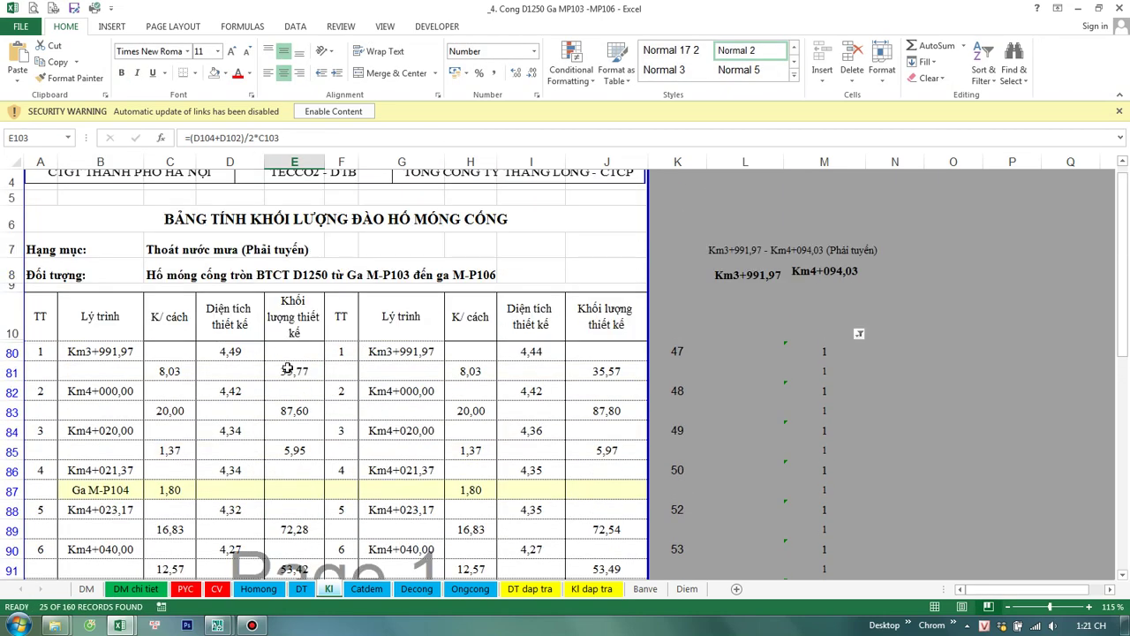
{"action": "left_click_drag", "start_coordinate": [287, 368], "coordinate": [280, 414]}
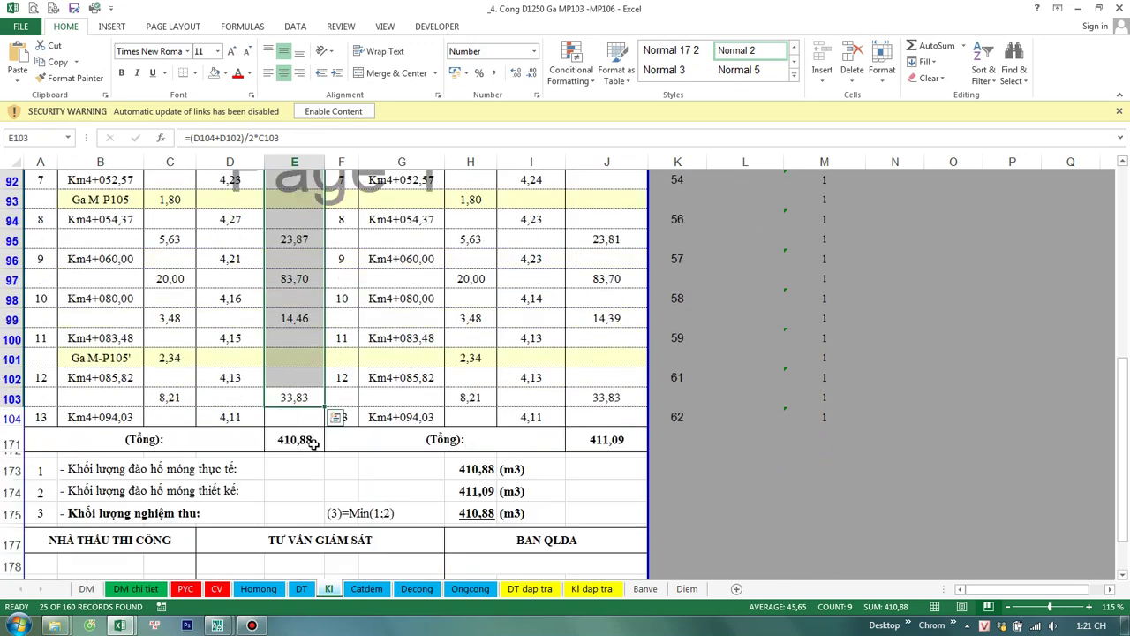
Step: Inspect the last station cell G104's formula, then preview the printed Kl page
{"action": "left_click", "coordinate": [528, 454]}
{"action": "left_click", "coordinate": [406, 413]}
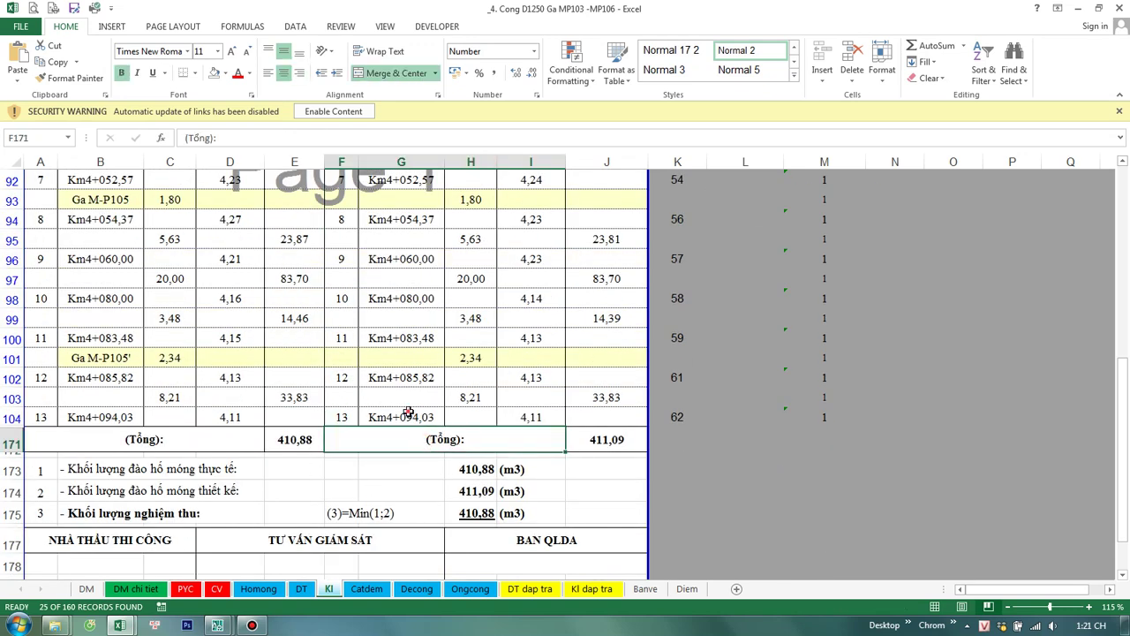
{"action": "double_click", "coordinate": [404, 413]}
{"action": "key", "text": "Escape"}
{"action": "left_click", "coordinate": [207, 456]}
{"action": "scroll", "coordinate": [203, 463], "scroll_direction": "down", "scroll_amount": 2}
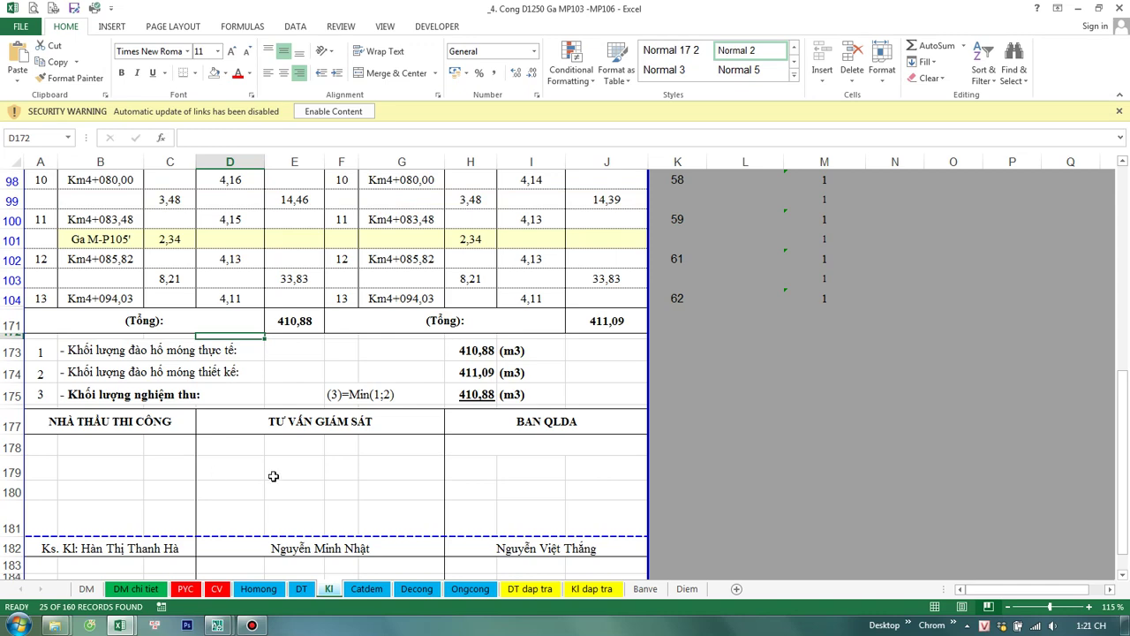
{"action": "scroll", "coordinate": [274, 476], "scroll_direction": "down", "scroll_amount": 1}
{"action": "left_click", "coordinate": [302, 462]}
{"action": "key", "text": "ctrl+p"}
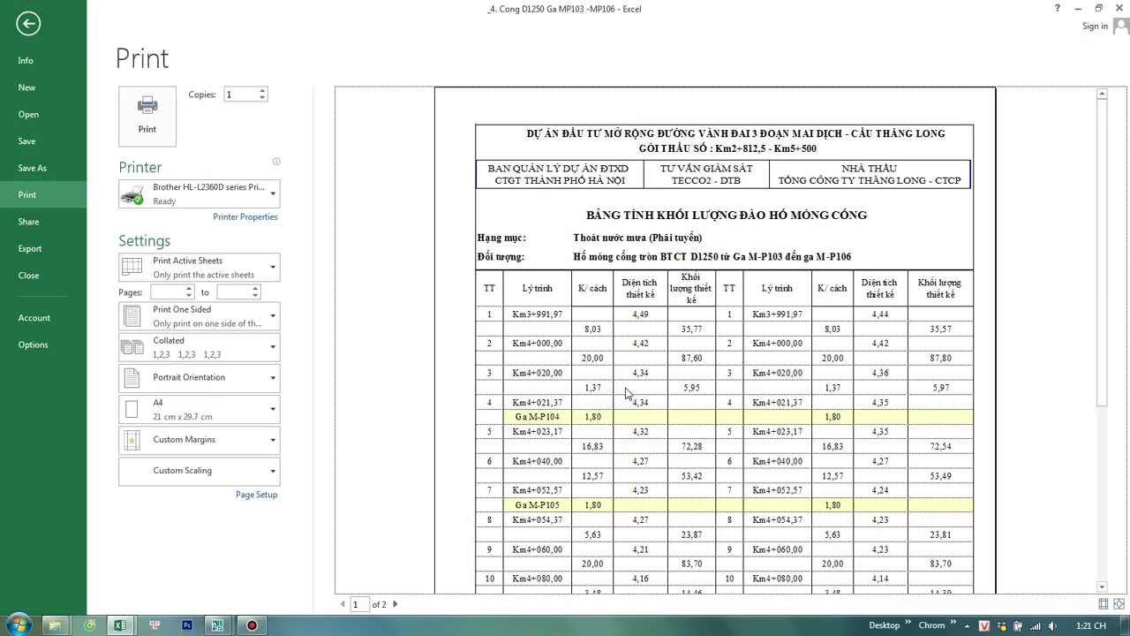
Step: Zoom into the Kl print preview and read through the page
{"action": "left_click", "coordinate": [690, 400]}
{"action": "scroll", "coordinate": [690, 400], "scroll_direction": "down", "scroll_amount": 3}
{"action": "scroll", "coordinate": [688, 400], "scroll_direction": "down", "scroll_amount": 3}
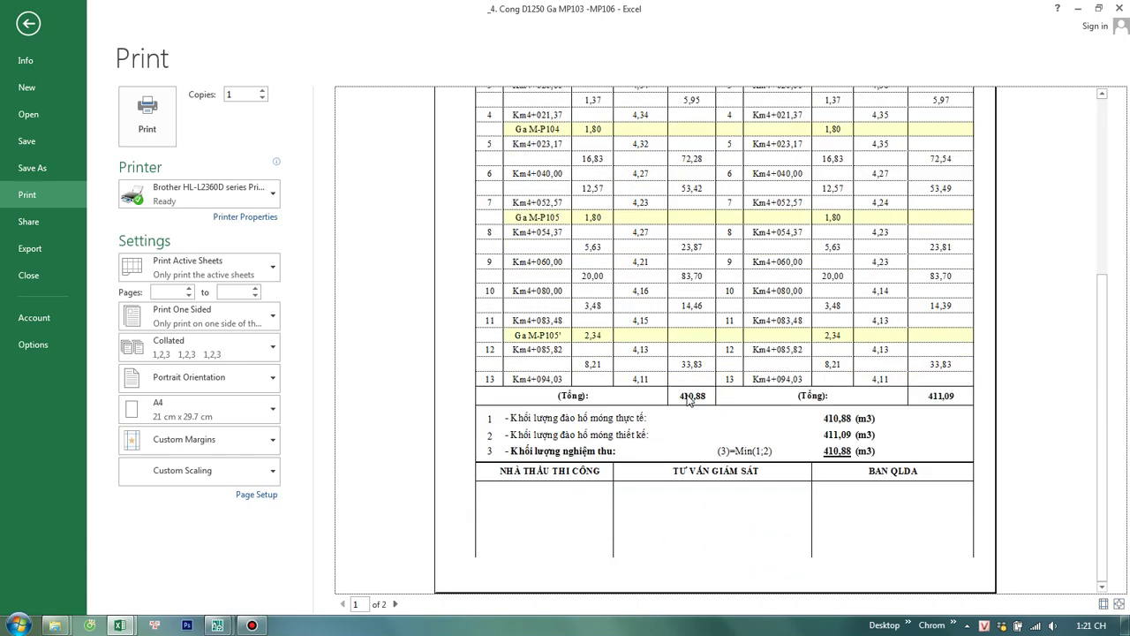
{"action": "scroll", "coordinate": [689, 400], "scroll_direction": "up", "scroll_amount": 3}
{"action": "scroll", "coordinate": [689, 401], "scroll_direction": "up", "scroll_amount": 3}
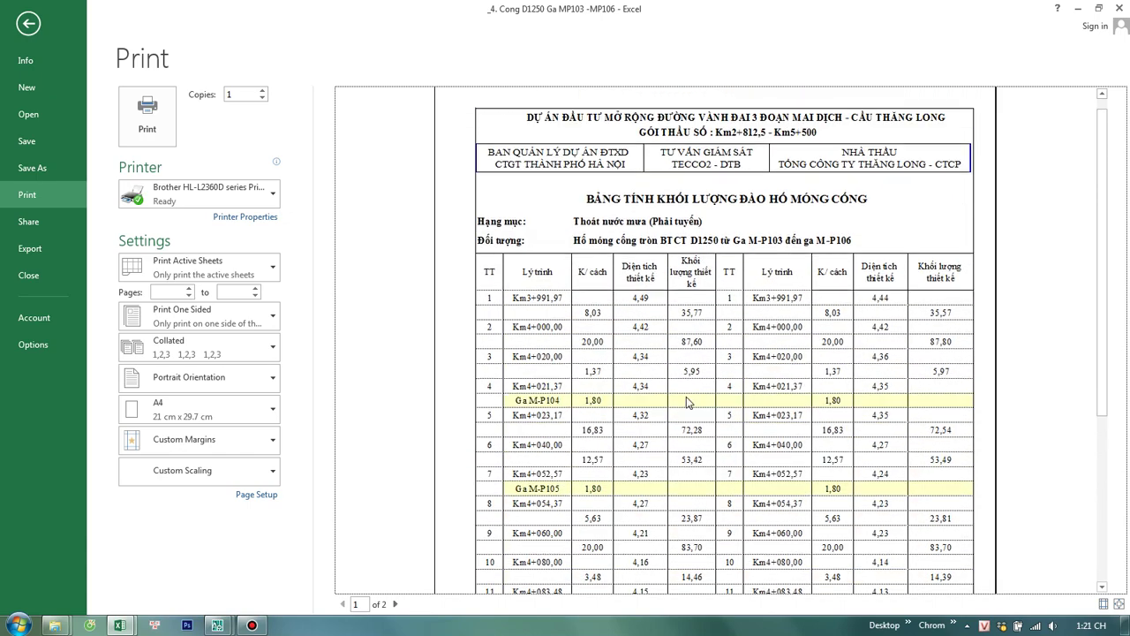
{"action": "key", "text": "Escape"}
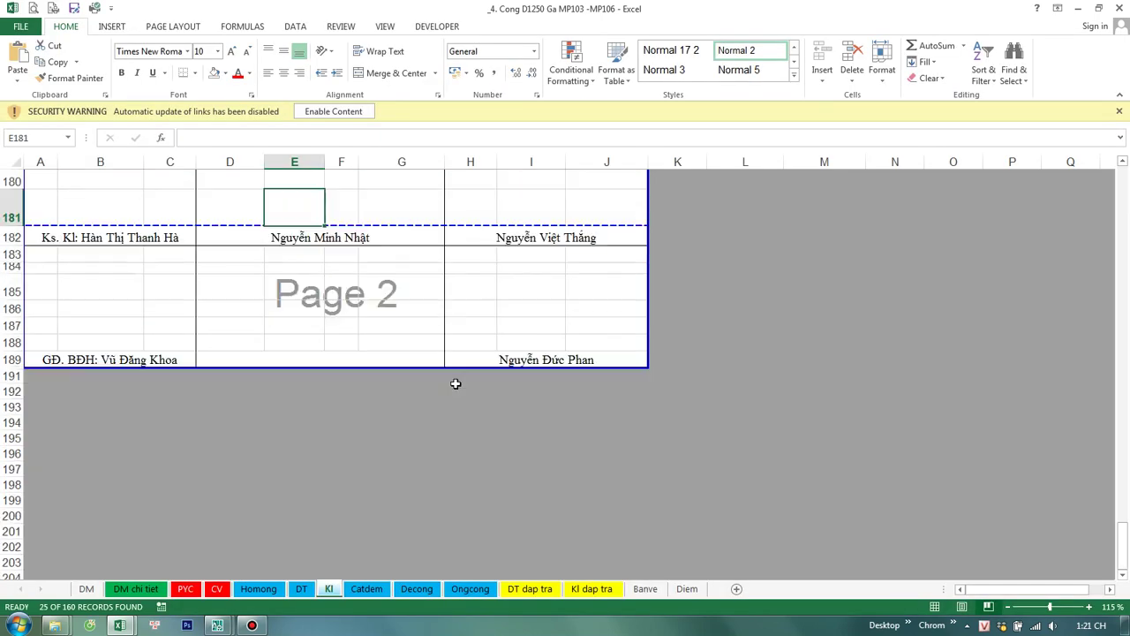
Step: Shorten the heading row 6 and the item and object rows 7–9
{"action": "scroll", "coordinate": [454, 381], "scroll_direction": "up", "scroll_amount": 3}
{"action": "scroll", "coordinate": [446, 371], "scroll_direction": "up", "scroll_amount": 3}
{"action": "scroll", "coordinate": [446, 372], "scroll_direction": "up", "scroll_amount": 2}
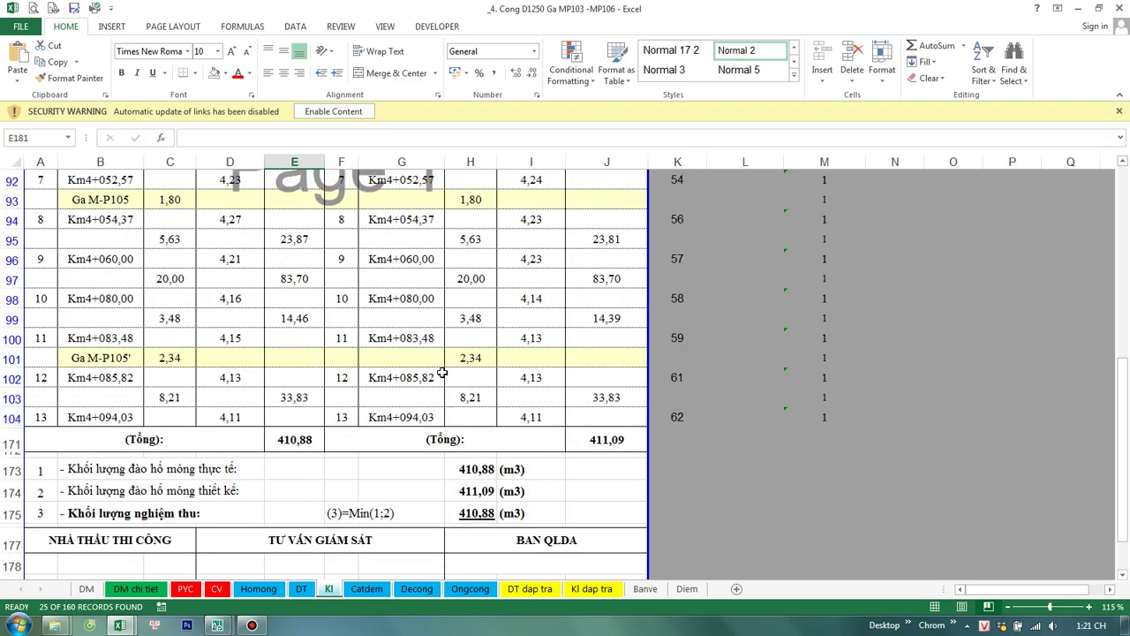
{"action": "scroll", "coordinate": [441, 366], "scroll_direction": "up", "scroll_amount": 3}
{"action": "scroll", "coordinate": [441, 365], "scroll_direction": "up", "scroll_amount": 3}
{"action": "scroll", "coordinate": [437, 367], "scroll_direction": "up", "scroll_amount": 2}
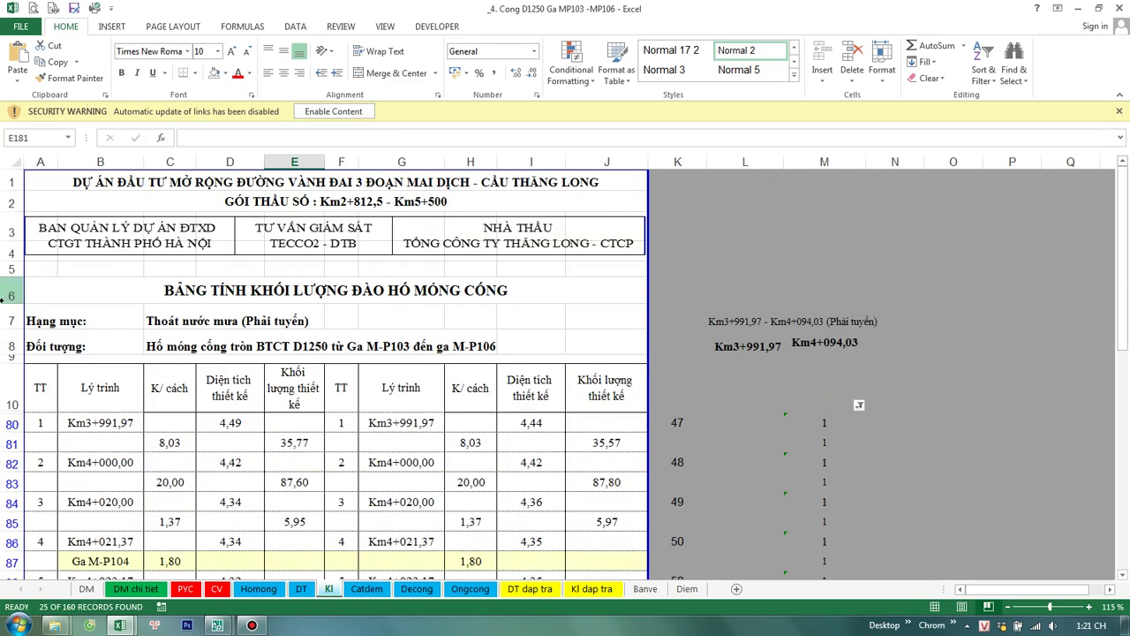
{"action": "mouse_move", "coordinate": [18, 298]}
{"action": "left_mouse_down"}
{"action": "mouse_move", "coordinate": [12, 344]}
{"action": "mouse_move", "coordinate": [13, 305]}
{"action": "left_mouse_up"}
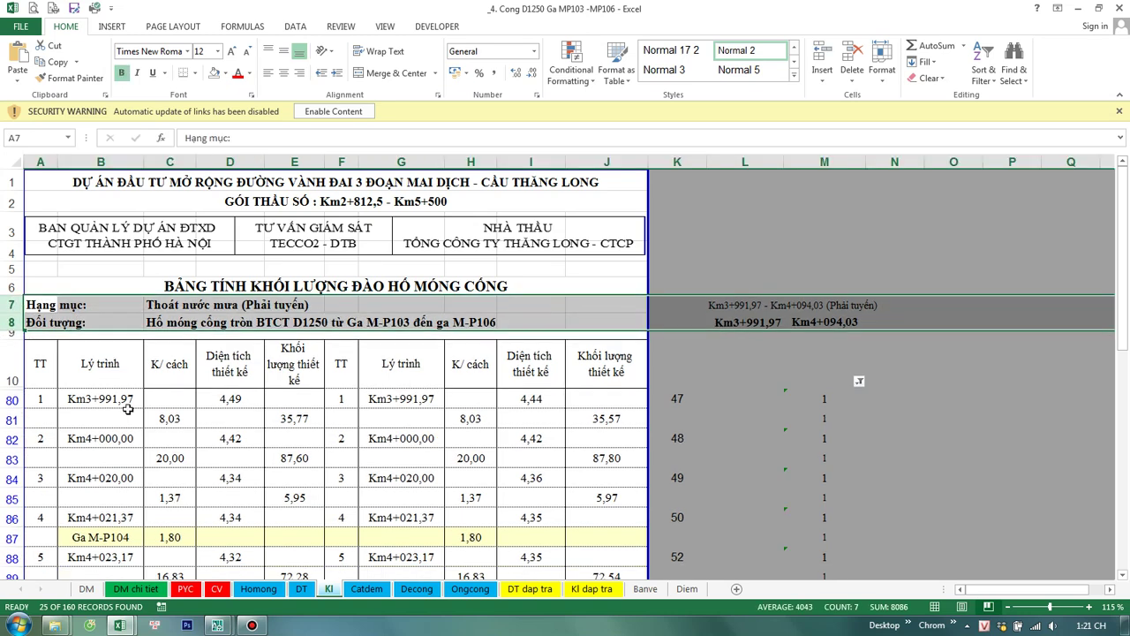
{"action": "left_click", "coordinate": [67, 368]}
Step: Shorten the station rows 80–104
{"action": "left_click", "coordinate": [13, 371]}
{"action": "scroll", "coordinate": [121, 396], "scroll_direction": "down", "scroll_amount": 2}
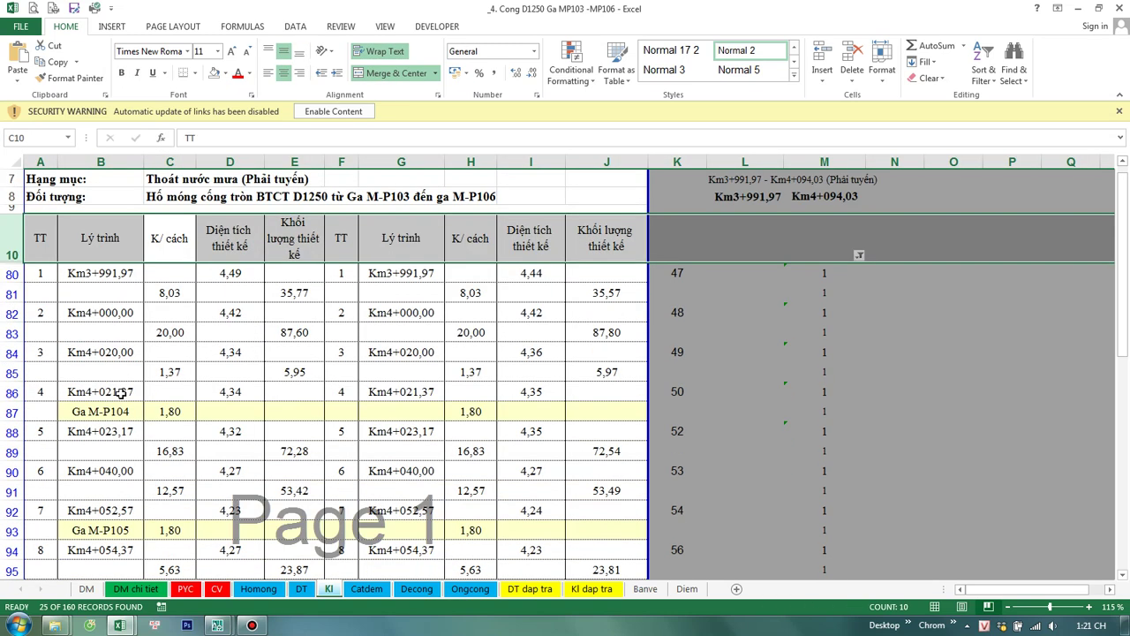
{"action": "left_click", "coordinate": [11, 273]}
{"action": "scroll", "coordinate": [69, 377], "scroll_direction": "down", "scroll_amount": 2}
{"action": "scroll", "coordinate": [68, 402], "scroll_direction": "down", "scroll_amount": 2}
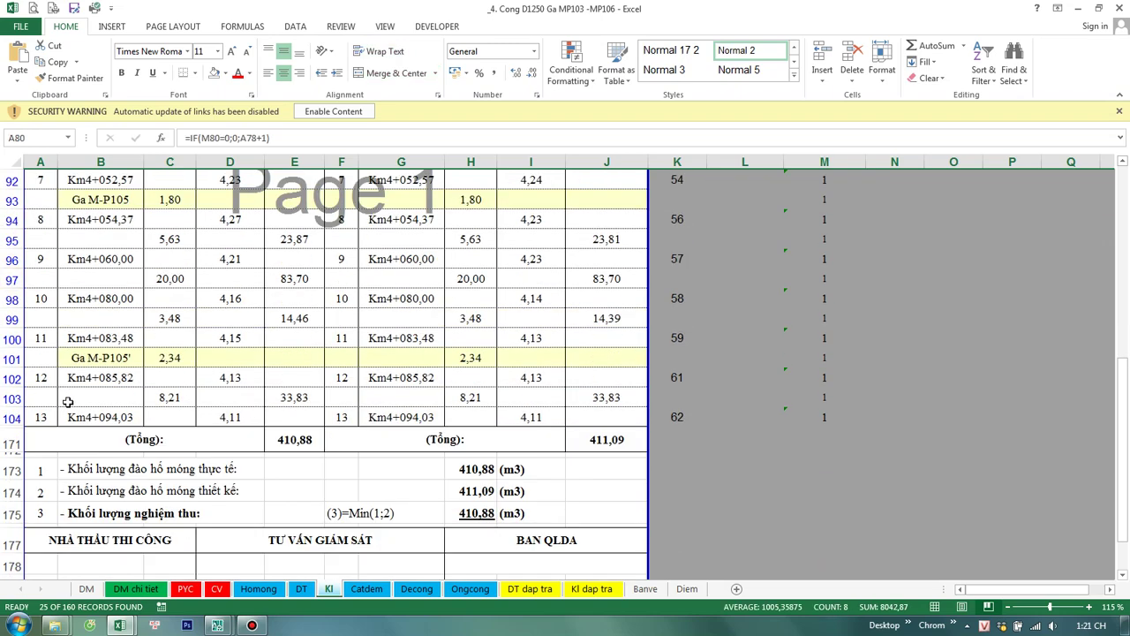
{"action": "left_click", "coordinate": [12, 408], "text": "shift"}
{"action": "left_click_drag", "start_coordinate": [11, 428], "coordinate": [12, 425]}
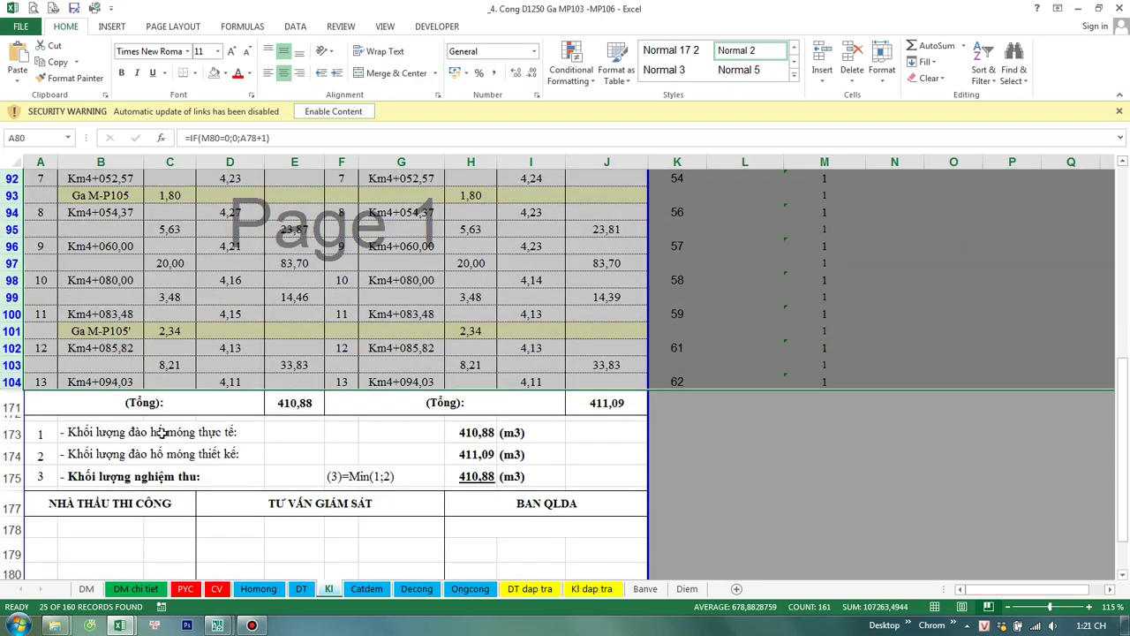
Step: Clear the row selection and preview the Kl page again
{"action": "scroll", "coordinate": [172, 438], "scroll_direction": "down", "scroll_amount": 1}
{"action": "scroll", "coordinate": [172, 438], "scroll_direction": "down", "scroll_amount": 2}
{"action": "scroll", "coordinate": [172, 438], "scroll_direction": "down", "scroll_amount": 1}
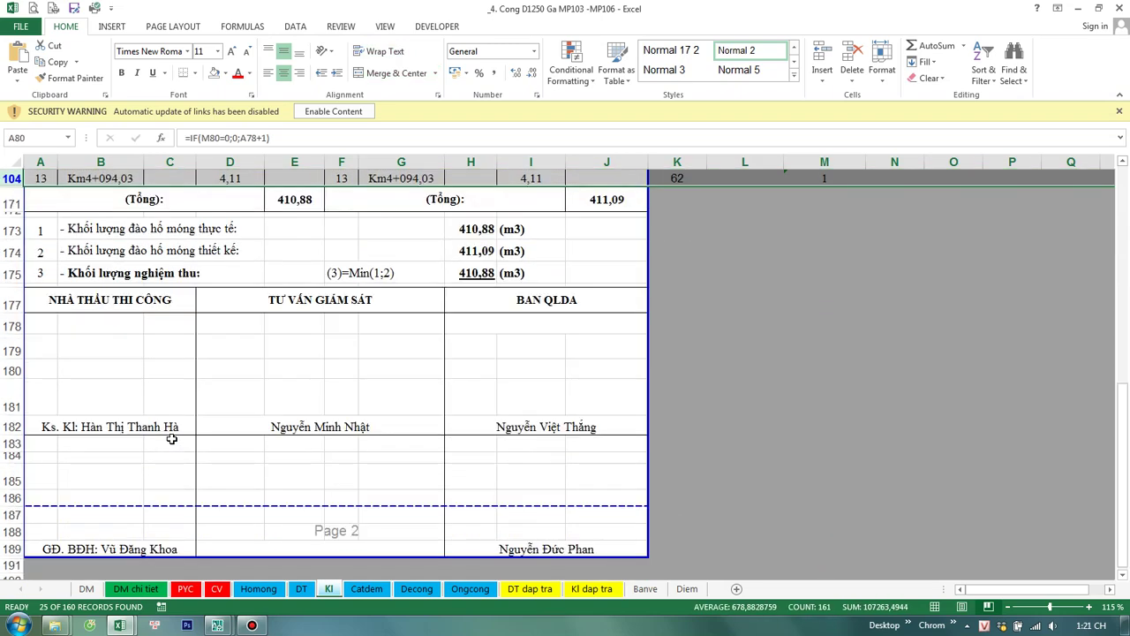
{"action": "scroll", "coordinate": [173, 438], "scroll_direction": "up", "scroll_amount": 4}
{"action": "scroll", "coordinate": [172, 438], "scroll_direction": "up", "scroll_amount": 1}
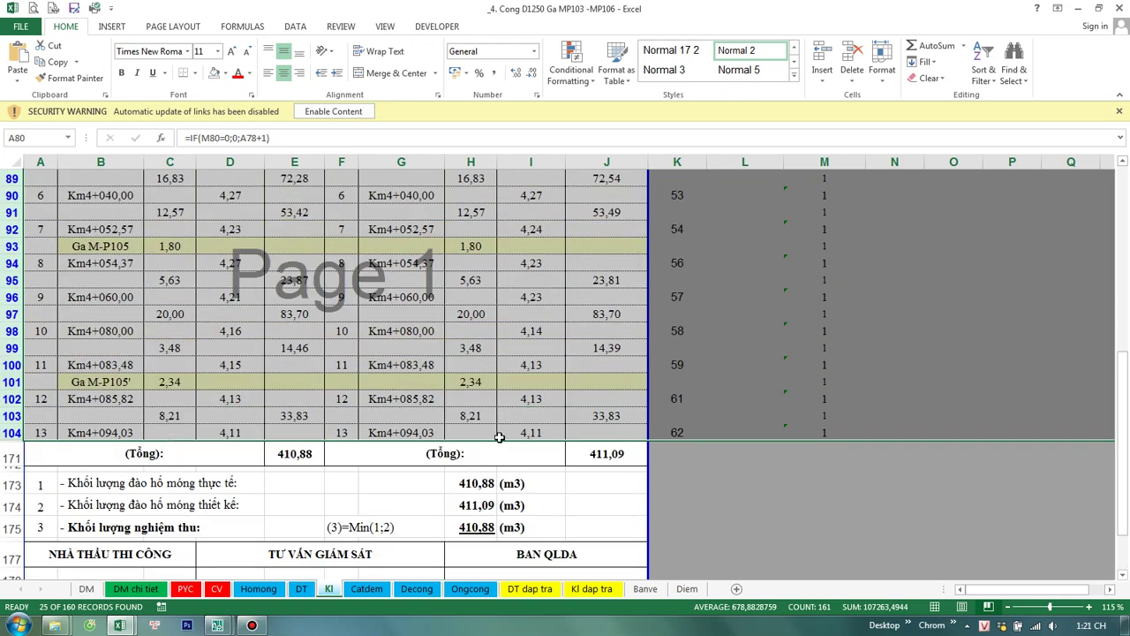
{"action": "left_click", "coordinate": [480, 388]}
{"action": "key", "text": "ctrl+p"}
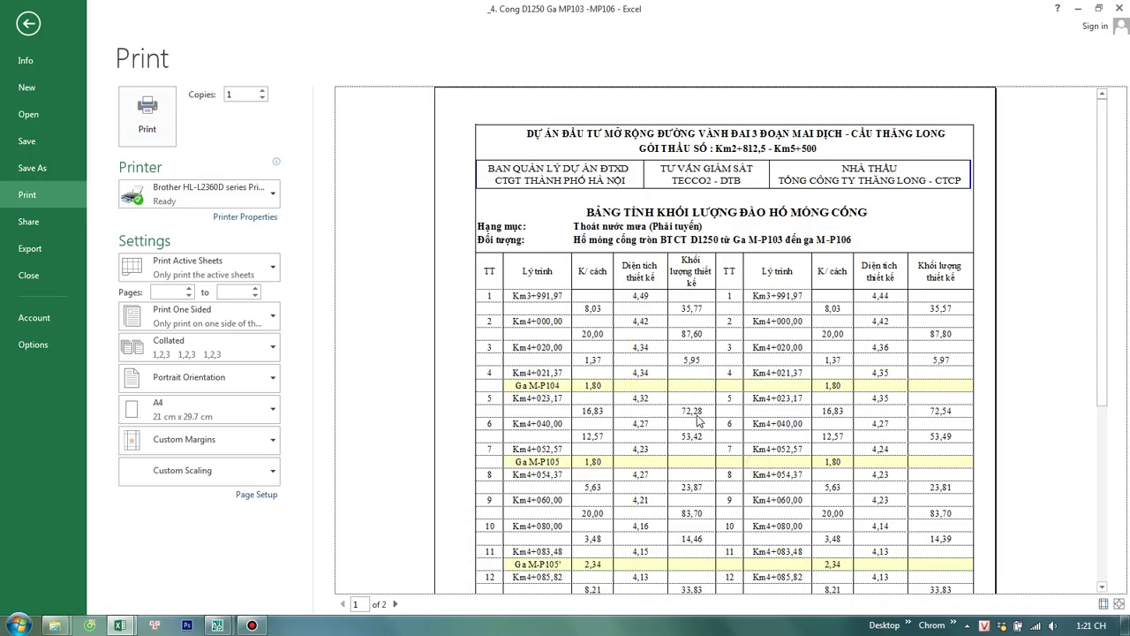
Step: Shrink blank rows 181 and 186 around the signature block and preview the page
{"action": "scroll", "coordinate": [676, 413], "scroll_direction": "down", "scroll_amount": 1}
{"action": "scroll", "coordinate": [675, 416], "scroll_direction": "up", "scroll_amount": 1}
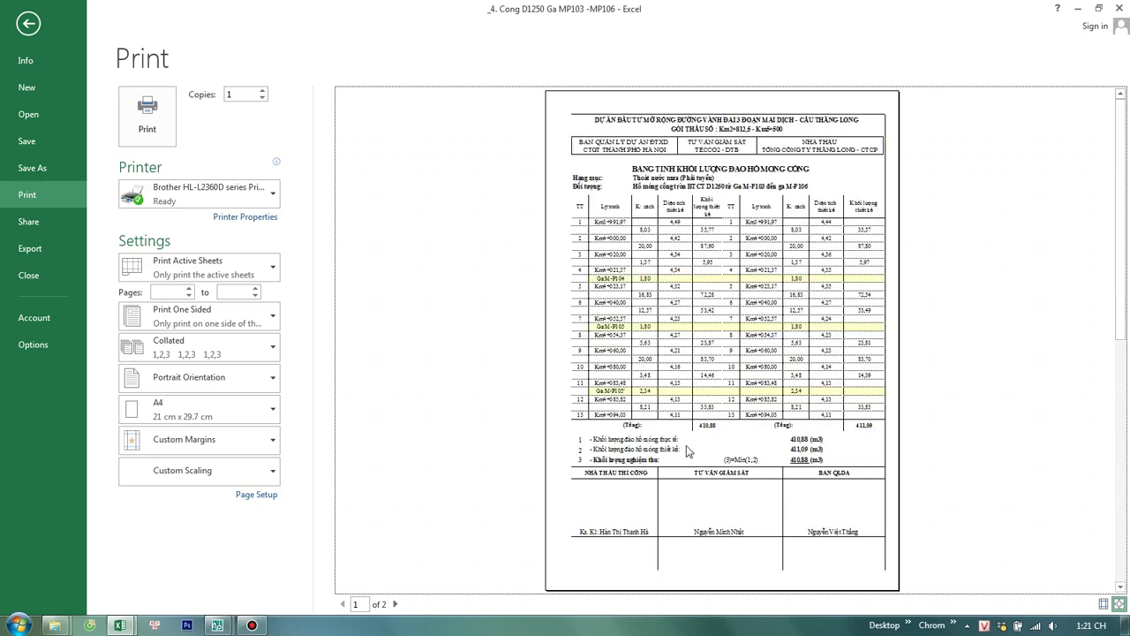
{"action": "key", "text": "Escape"}
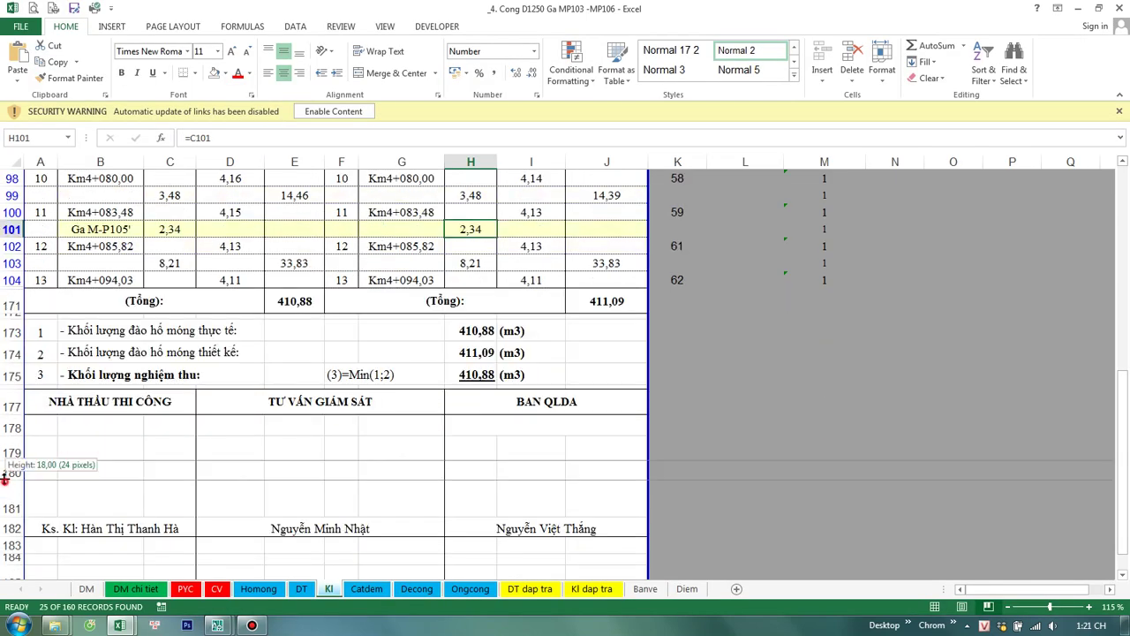
{"action": "left_click_drag", "start_coordinate": [17, 463], "coordinate": [10, 431]}
{"action": "scroll", "coordinate": [65, 456], "scroll_direction": "down", "scroll_amount": 1}
{"action": "left_click", "coordinate": [10, 423]}
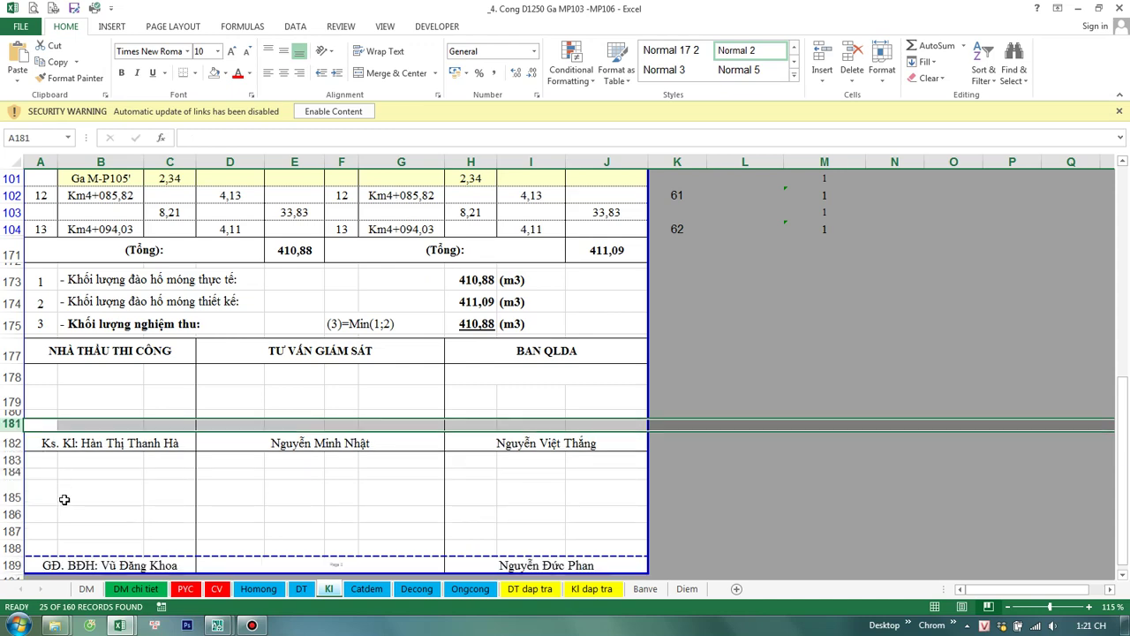
{"action": "left_click_drag", "start_coordinate": [22, 523], "coordinate": [21, 504]}
{"action": "left_click", "coordinate": [756, 441]}
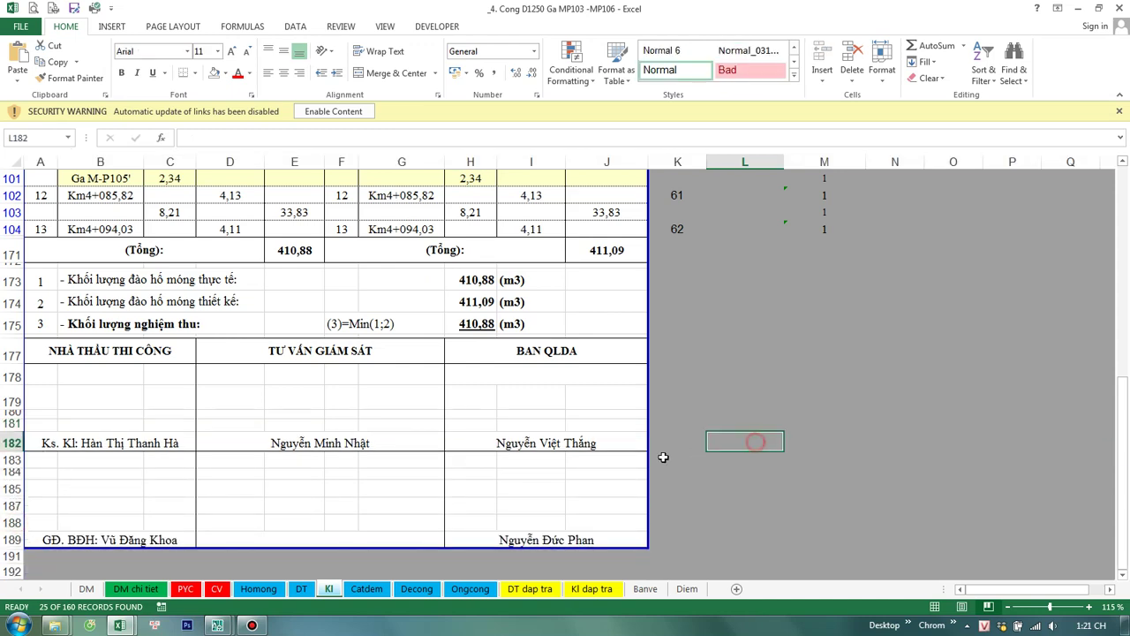
{"action": "key", "text": "ctrl+p"}
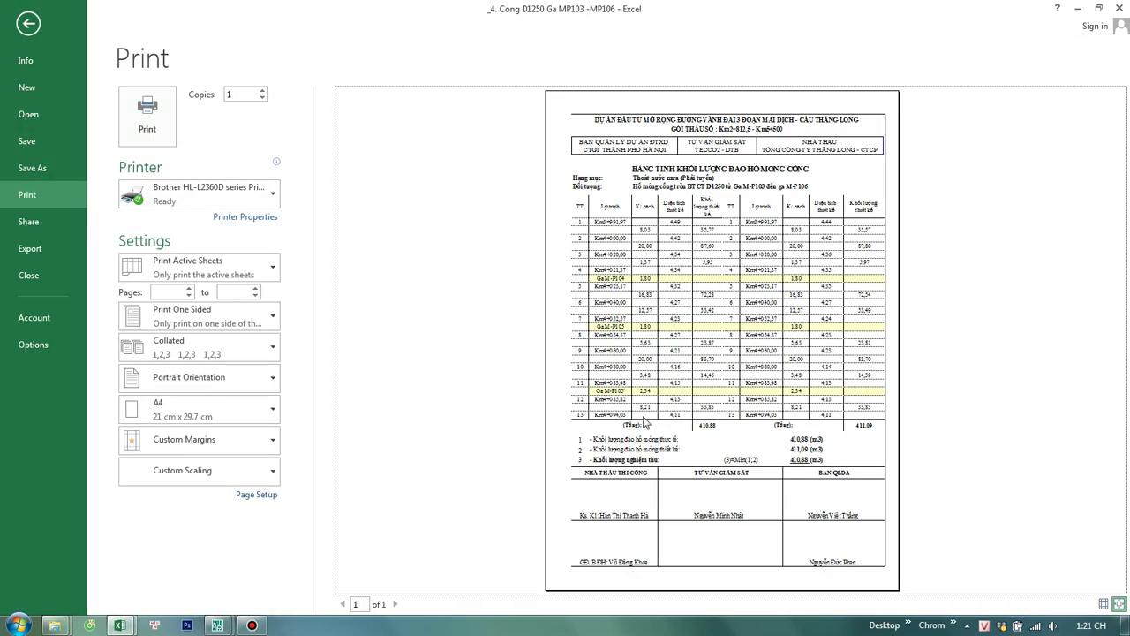
Step: Collapse blank row 180 to zero height and save the workbook
{"action": "key", "text": "Escape"}
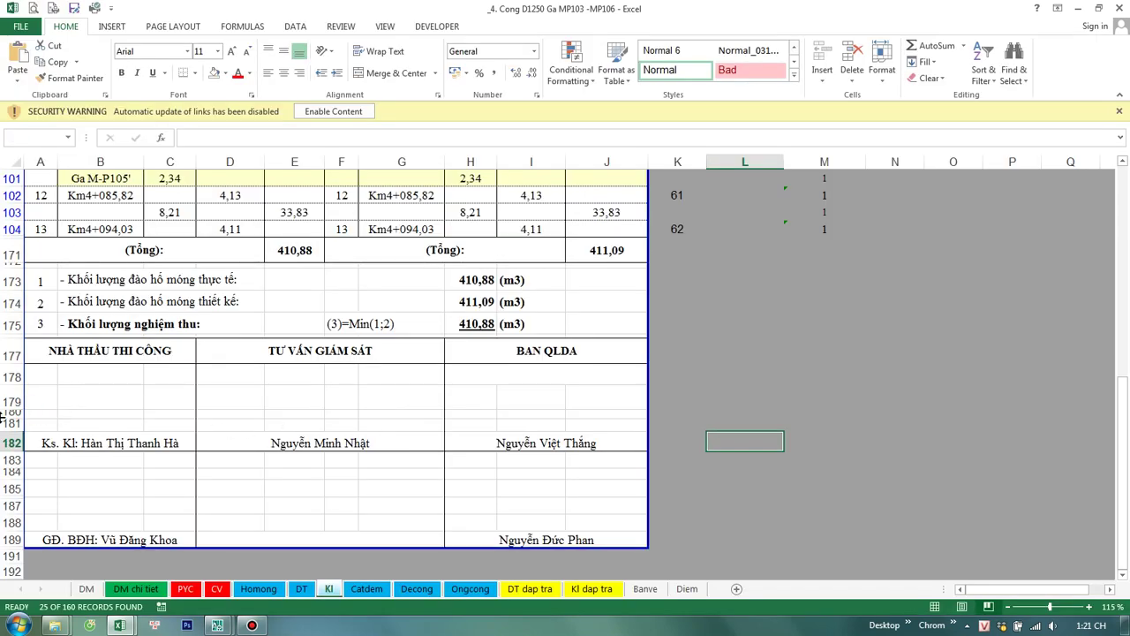
{"action": "left_click_drag", "start_coordinate": [4, 417], "coordinate": [4, 411]}
{"action": "left_click", "coordinate": [1006, 321]}
{"action": "scroll", "coordinate": [440, 340], "scroll_direction": "up", "scroll_amount": 3}
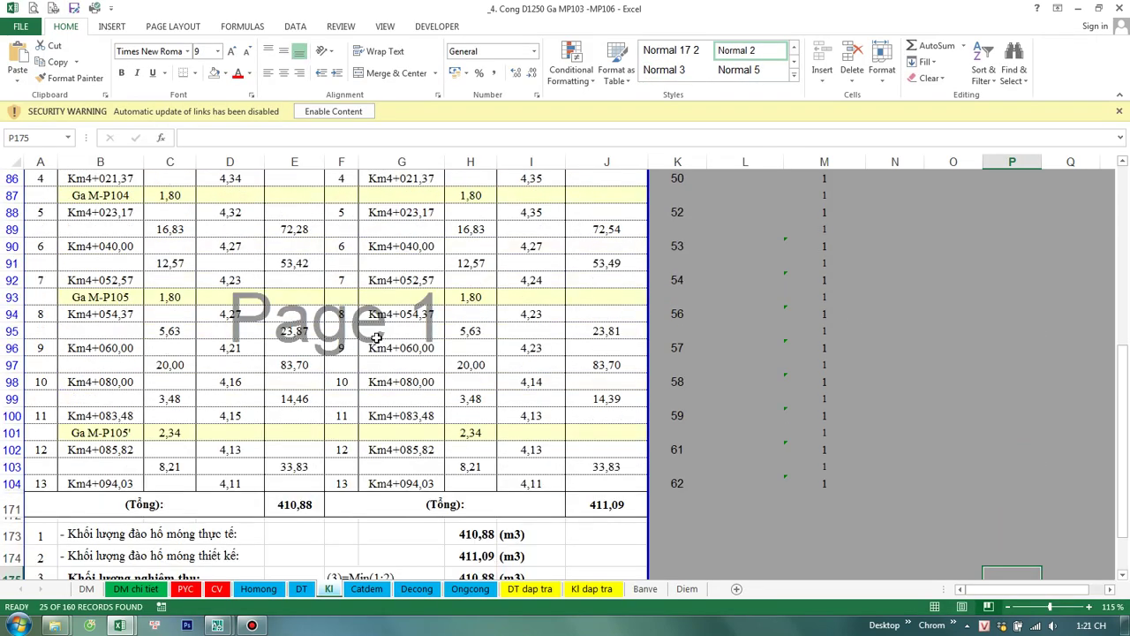
{"action": "scroll", "coordinate": [440, 340], "scroll_direction": "up", "scroll_amount": 8}
{"action": "key", "text": "ctrl+s"}
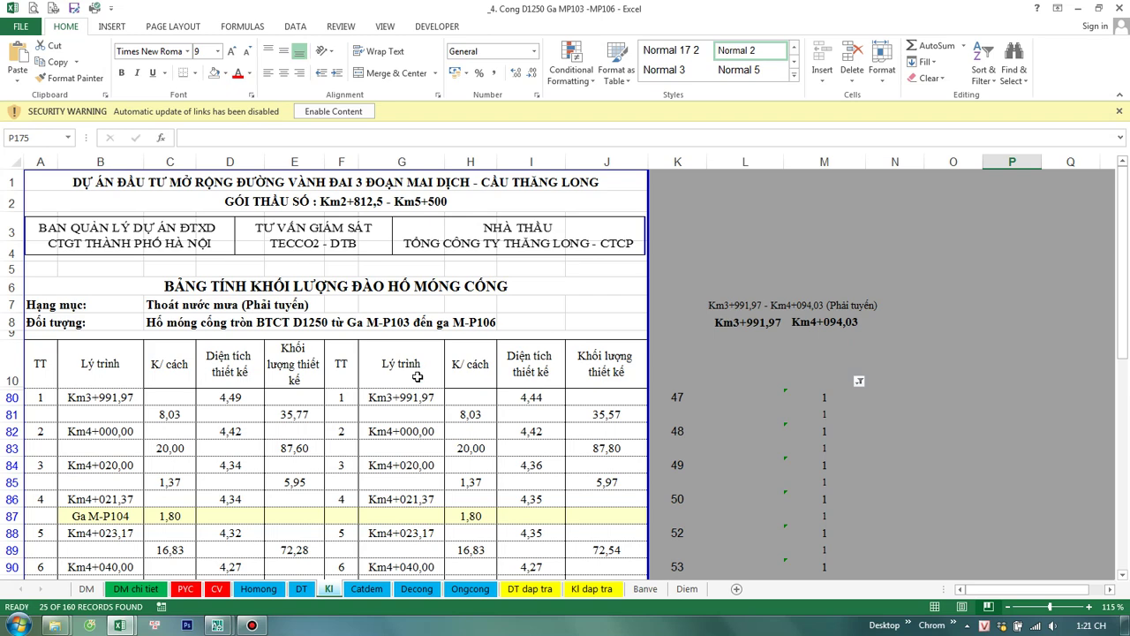
Step: Check the Lý trình, K/ cách and design column headers, then switch to the Catdem sheet
{"action": "left_click", "coordinate": [416, 377]}
{"action": "left_click", "coordinate": [464, 378]}
{"action": "left_click", "coordinate": [506, 370]}
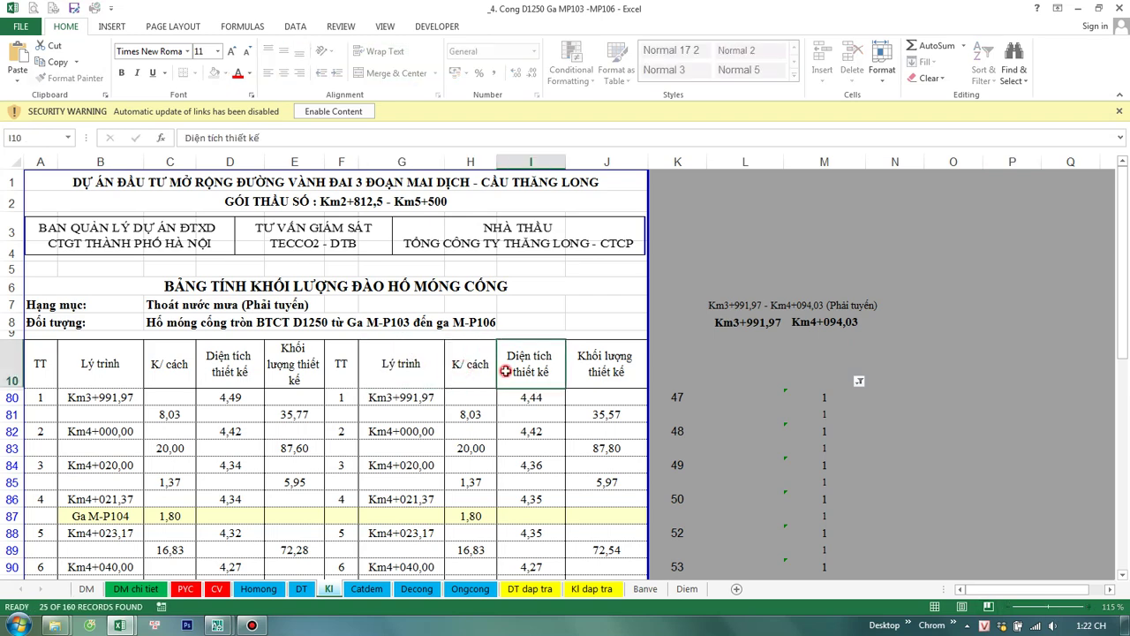
{"action": "left_click", "coordinate": [579, 366]}
{"action": "scroll", "coordinate": [553, 391], "scroll_direction": "down", "scroll_amount": 3}
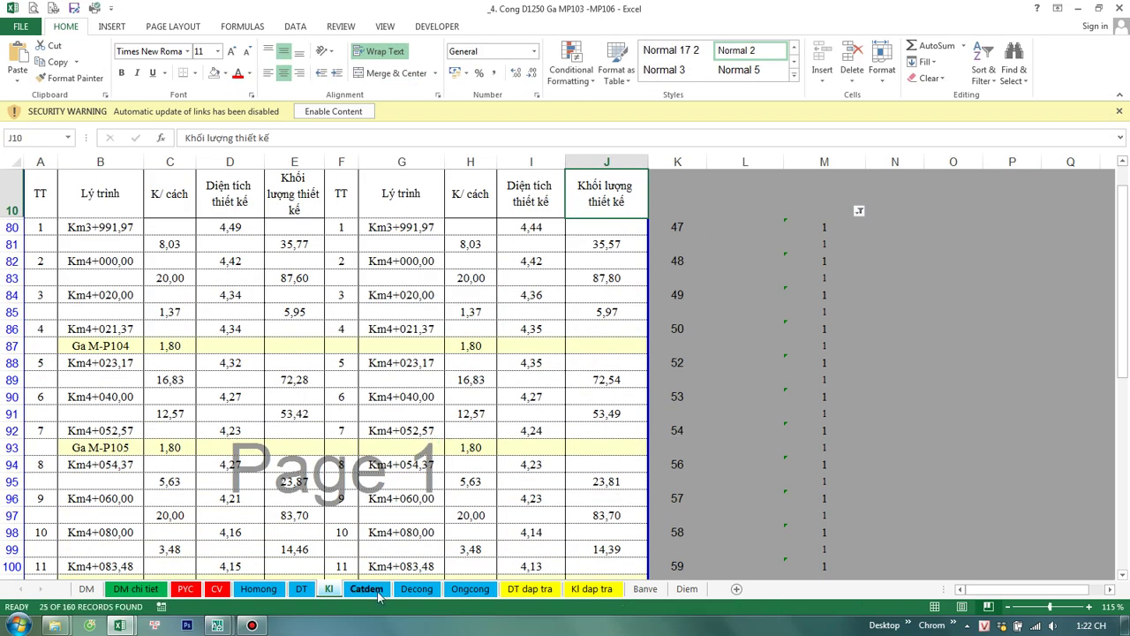
{"action": "left_click", "coordinate": [366, 589]}
Step: Filter column Q on the Catdem sheet to show only this culvert's rows
{"action": "scroll", "coordinate": [706, 424], "scroll_direction": "up", "scroll_amount": 20}
{"action": "scroll", "coordinate": [708, 418], "scroll_direction": "up", "scroll_amount": 20}
{"action": "scroll", "coordinate": [758, 434], "scroll_direction": "down", "scroll_amount": 2}
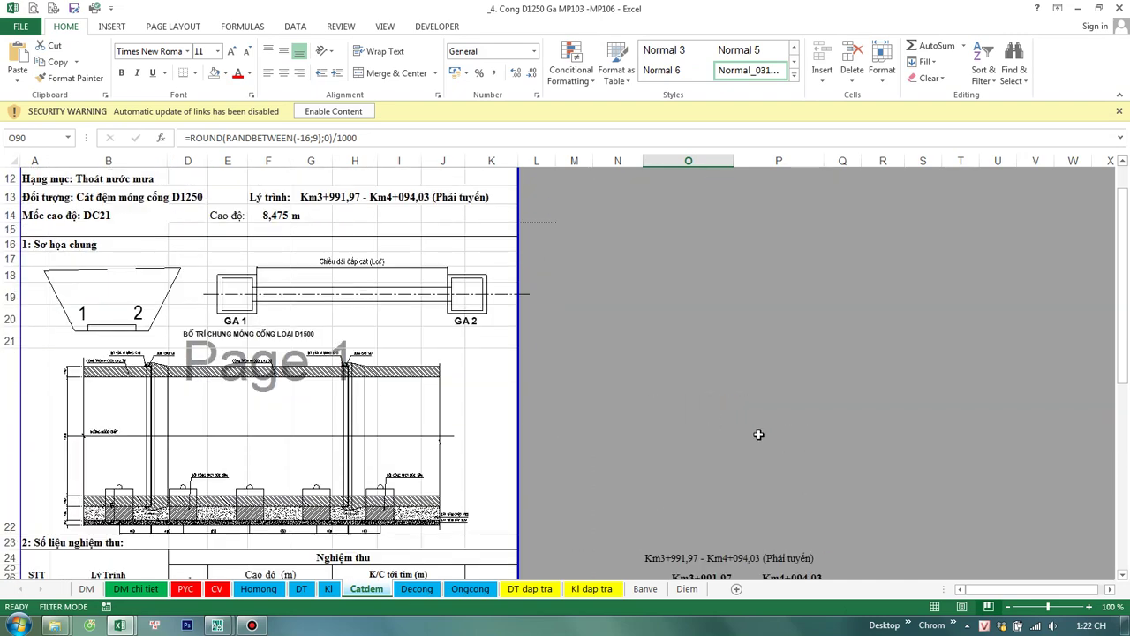
{"action": "scroll", "coordinate": [759, 434], "scroll_direction": "down", "scroll_amount": 3}
{"action": "left_click", "coordinate": [855, 433]}
{"action": "left_click", "coordinate": [940, 408]}
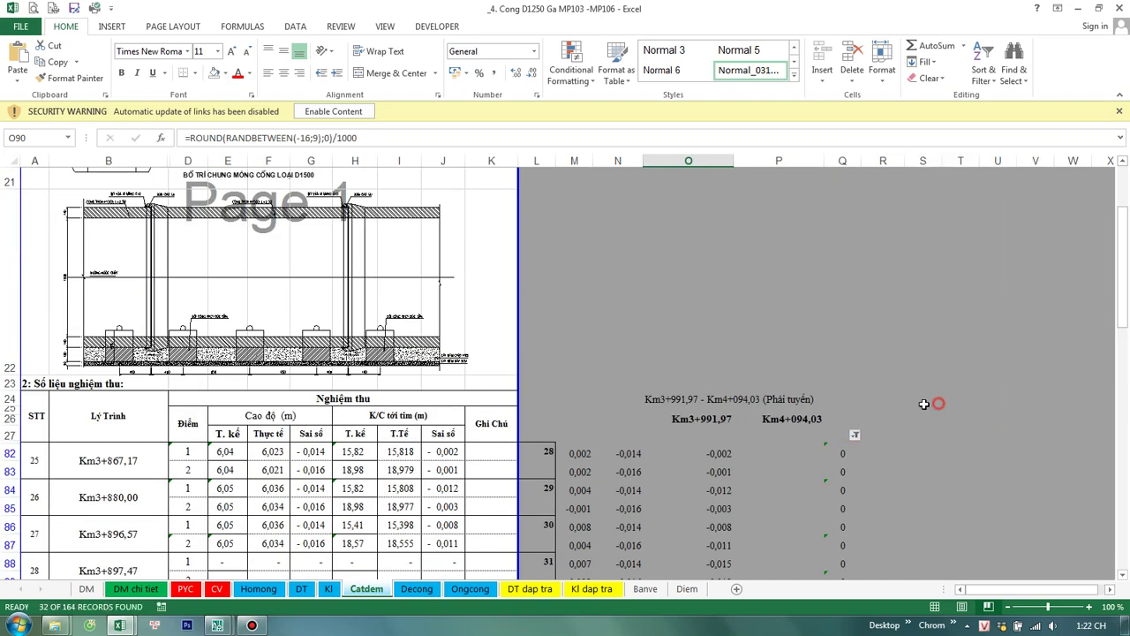
{"action": "left_click", "coordinate": [882, 383]}
{"action": "scroll", "coordinate": [211, 399], "scroll_direction": "down", "scroll_amount": 3}
{"action": "scroll", "coordinate": [211, 399], "scroll_direction": "up", "scroll_amount": 3}
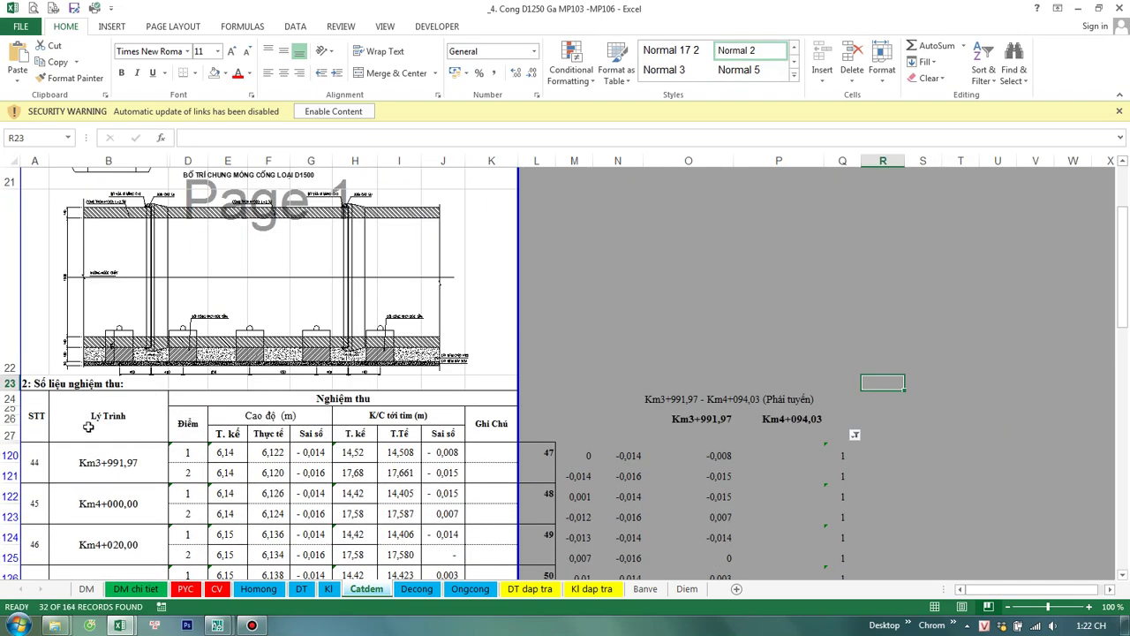
Step: Insert a page break so the second printed page starts at row 126
{"action": "left_click", "coordinate": [188, 423]}
{"action": "scroll", "coordinate": [150, 448], "scroll_direction": "down", "scroll_amount": 2}
{"action": "left_click", "coordinate": [8, 320]}
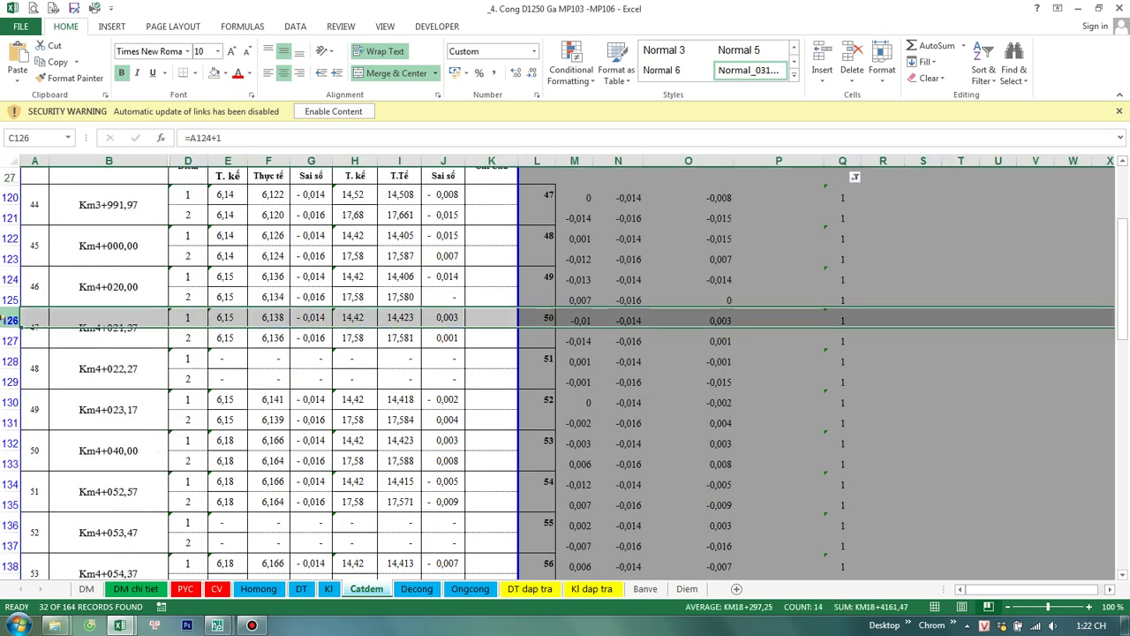
{"action": "right_click", "coordinate": [8, 322]}
{"action": "left_click", "coordinate": [53, 240]}
Step: Check the Km4+021,37 station, row 128 numbering and E134 design-level formulas, then select rows 120–121 through column J
{"action": "left_click", "coordinate": [125, 336]}
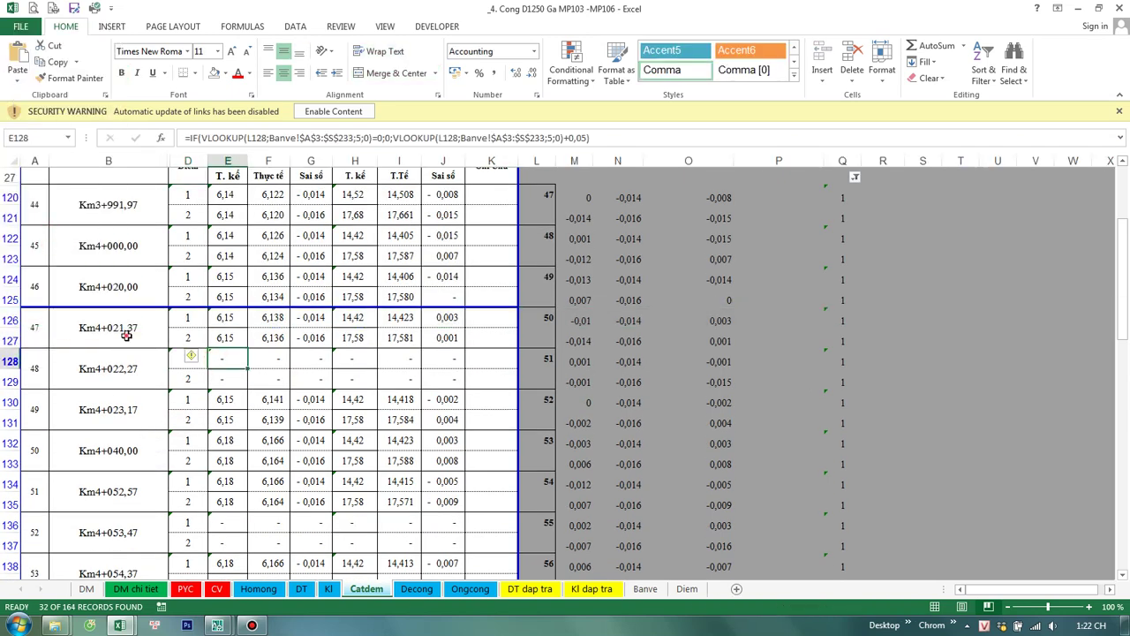
{"action": "left_click", "coordinate": [11, 358]}
{"action": "scroll", "coordinate": [89, 396], "scroll_direction": "down", "scroll_amount": 2}
{"action": "scroll", "coordinate": [93, 399], "scroll_direction": "down", "scroll_amount": 2}
{"action": "scroll", "coordinate": [93, 399], "scroll_direction": "down", "scroll_amount": 2}
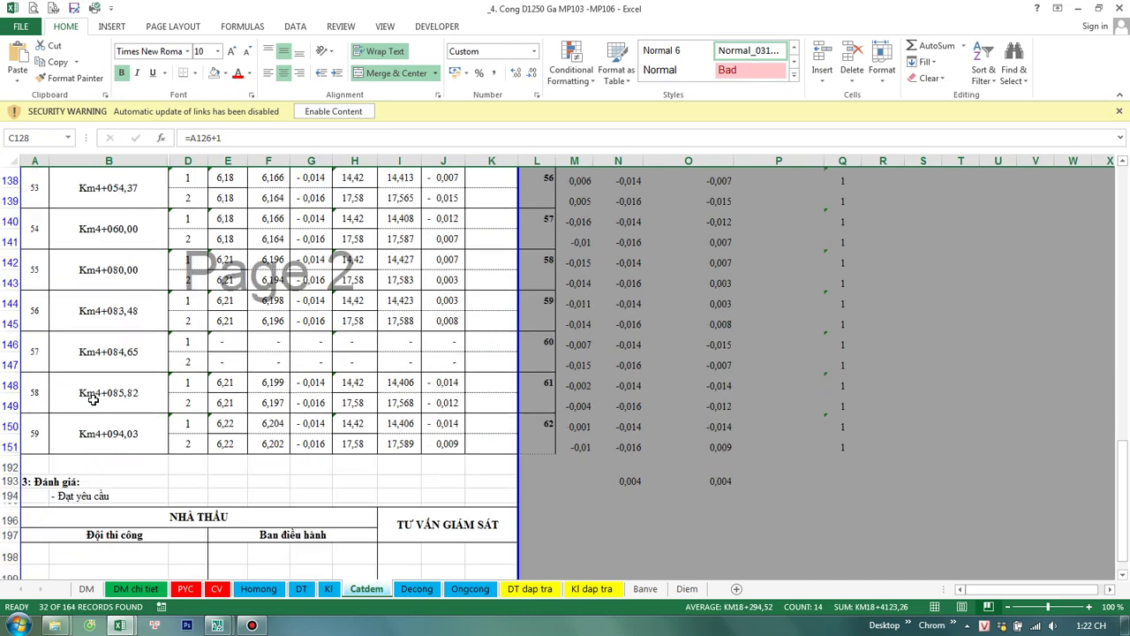
{"action": "scroll", "coordinate": [92, 399], "scroll_direction": "up", "scroll_amount": 6}
{"action": "scroll", "coordinate": [111, 406], "scroll_direction": "down", "scroll_amount": 1}
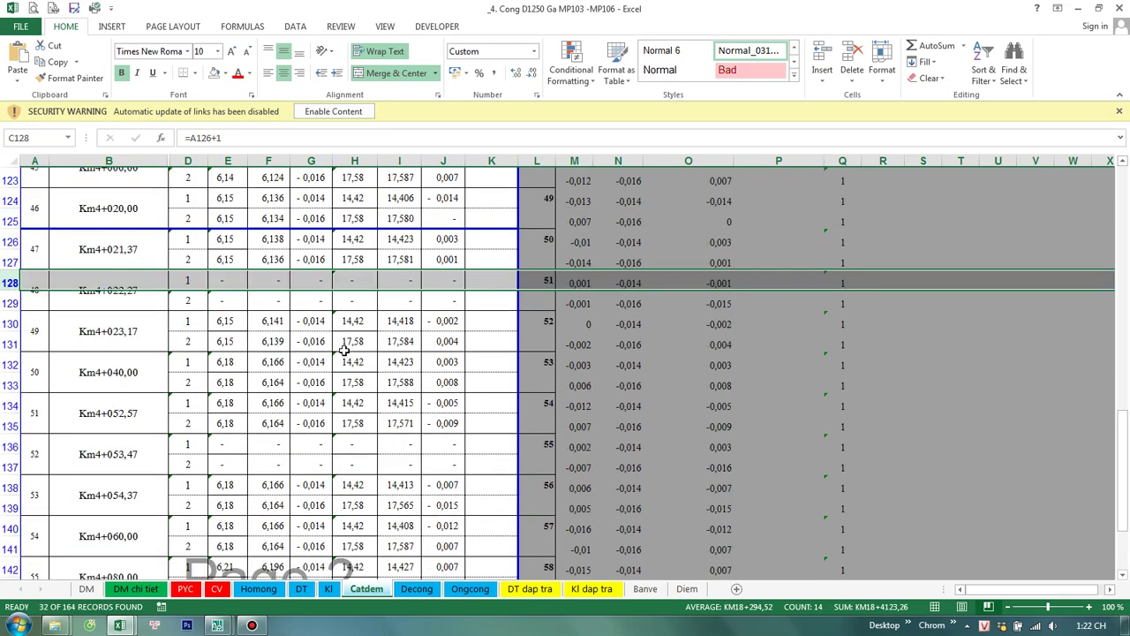
{"action": "left_click", "coordinate": [373, 379]}
{"action": "left_click", "coordinate": [227, 405]}
{"action": "scroll", "coordinate": [299, 385], "scroll_direction": "up", "scroll_amount": 2}
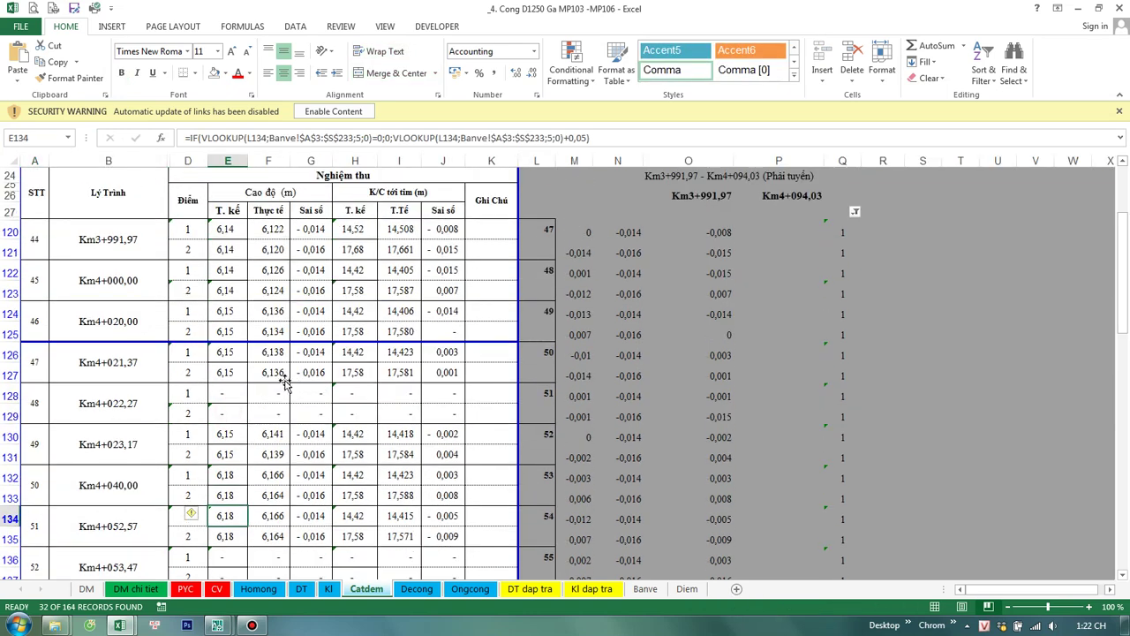
{"action": "scroll", "coordinate": [74, 405], "scroll_direction": "up", "scroll_amount": 1}
{"action": "left_click", "coordinate": [53, 454]}
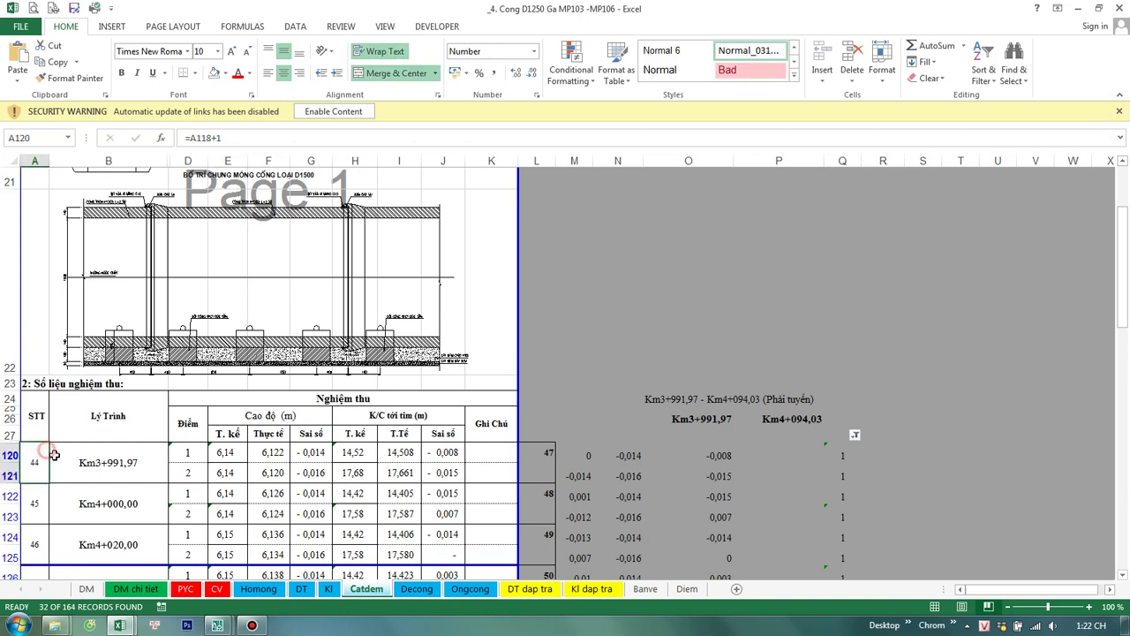
{"action": "left_click", "coordinate": [461, 475], "text": "shift"}
Step: Give the station block in rows 120–121 dotted inside borders
{"action": "key", "text": "ctrl+1"}
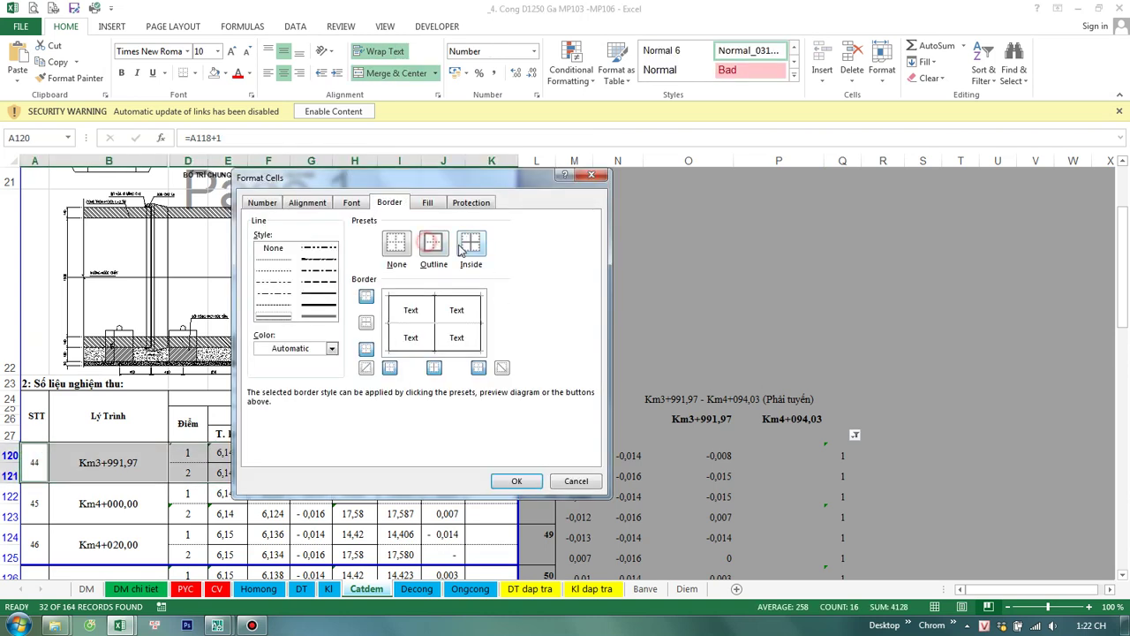
{"action": "left_click", "coordinate": [459, 251]}
{"action": "left_click", "coordinate": [280, 269]}
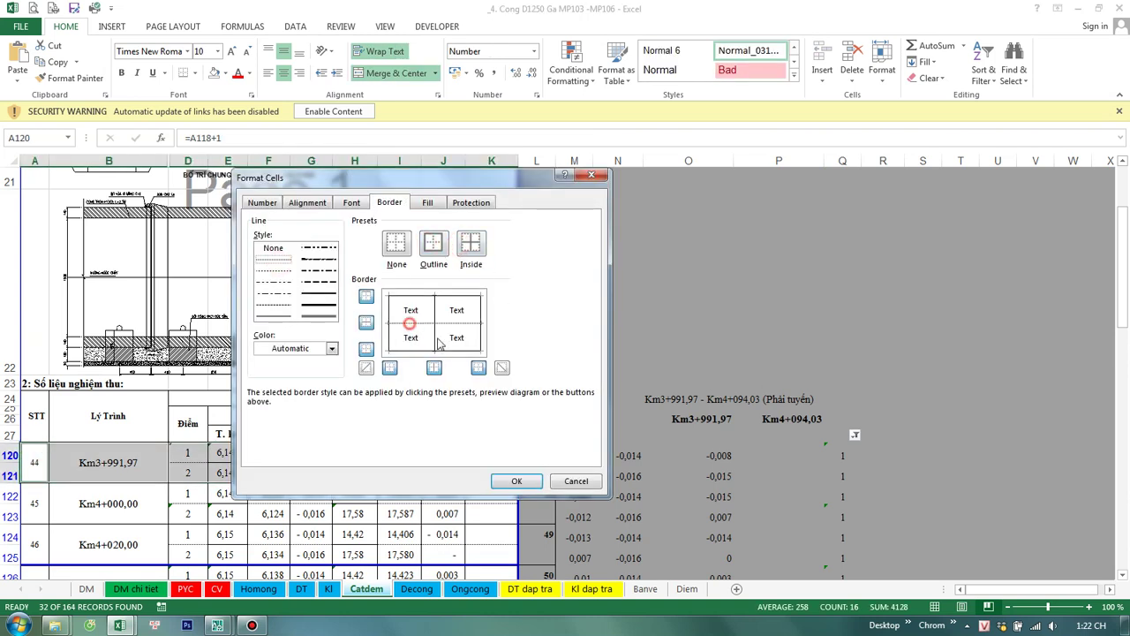
{"action": "left_click", "coordinate": [516, 480]}
Step: Format-paint rows 120–121's formatting onto the rows below through row 151
{"action": "scroll", "coordinate": [190, 420], "scroll_direction": "down", "scroll_amount": 2}
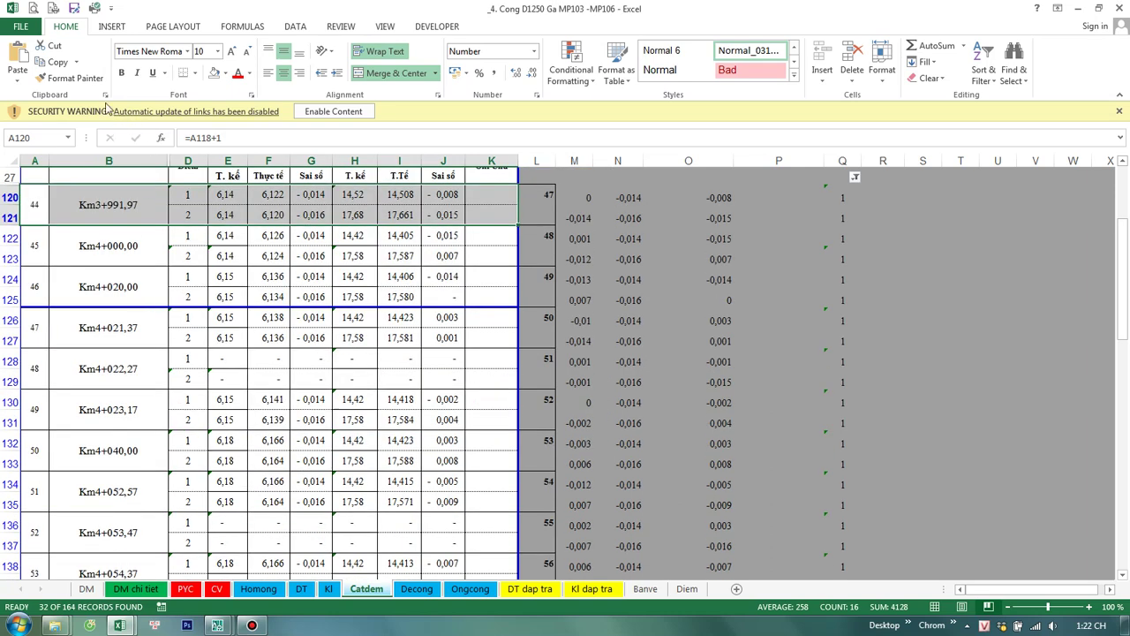
{"action": "left_click", "coordinate": [71, 78]}
{"action": "mouse_move", "coordinate": [41, 283]}
{"action": "left_mouse_down"}
{"action": "mouse_move", "coordinate": [474, 623]}
{"action": "mouse_move", "coordinate": [501, 629]}
{"action": "mouse_move", "coordinate": [504, 565]}
{"action": "left_mouse_up"}
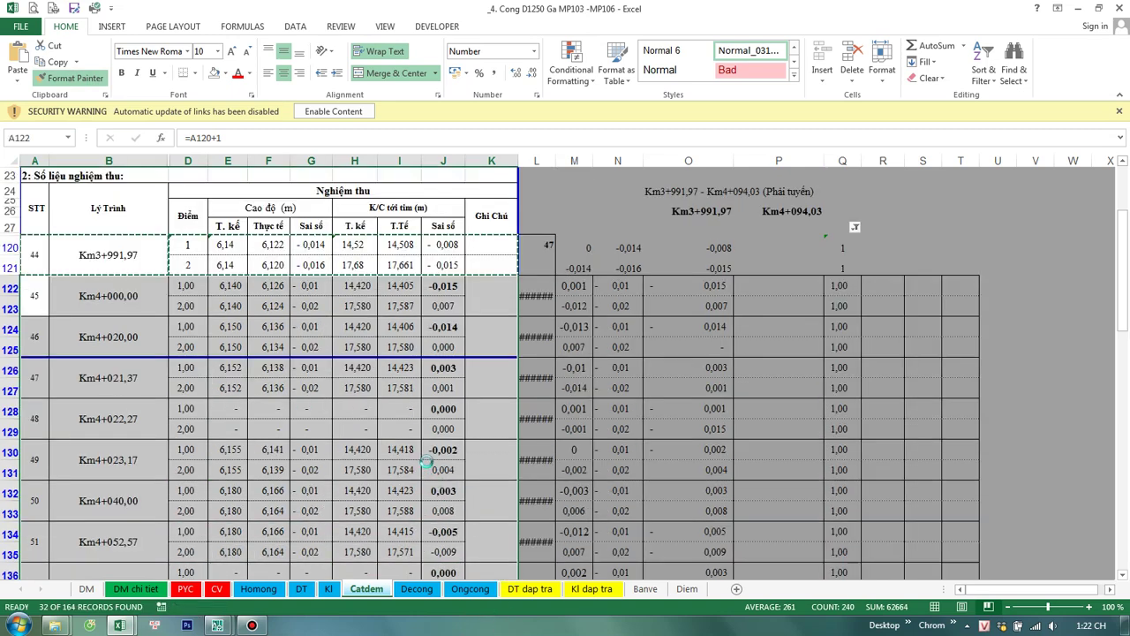
{"action": "scroll", "coordinate": [412, 466], "scroll_direction": "up", "scroll_amount": 3}
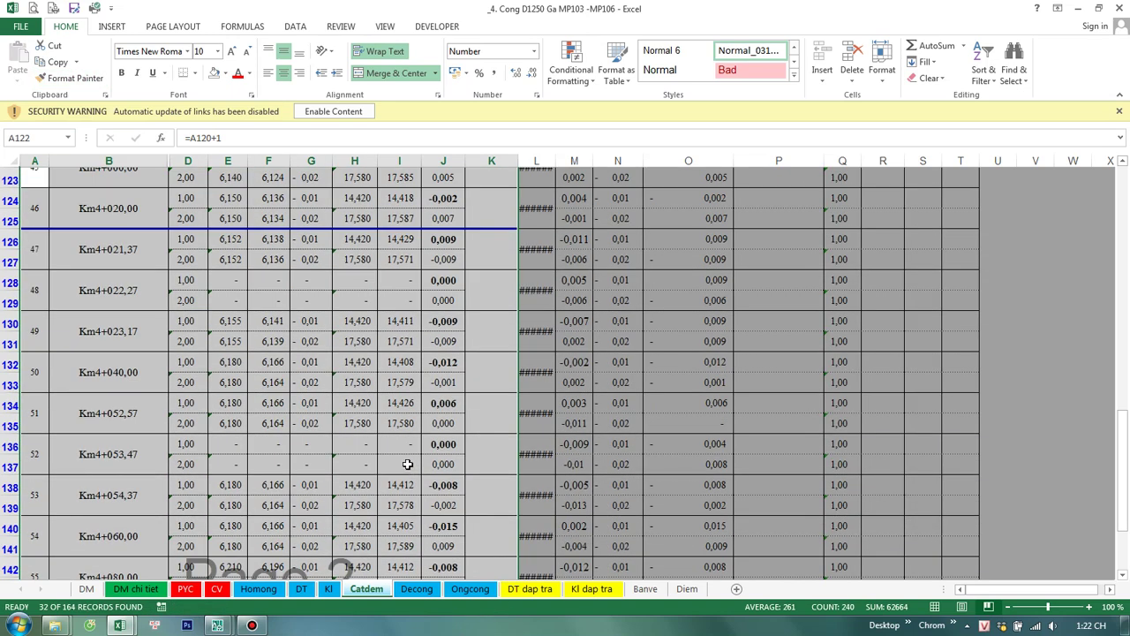
{"action": "scroll", "coordinate": [408, 463], "scroll_direction": "down", "scroll_amount": 4}
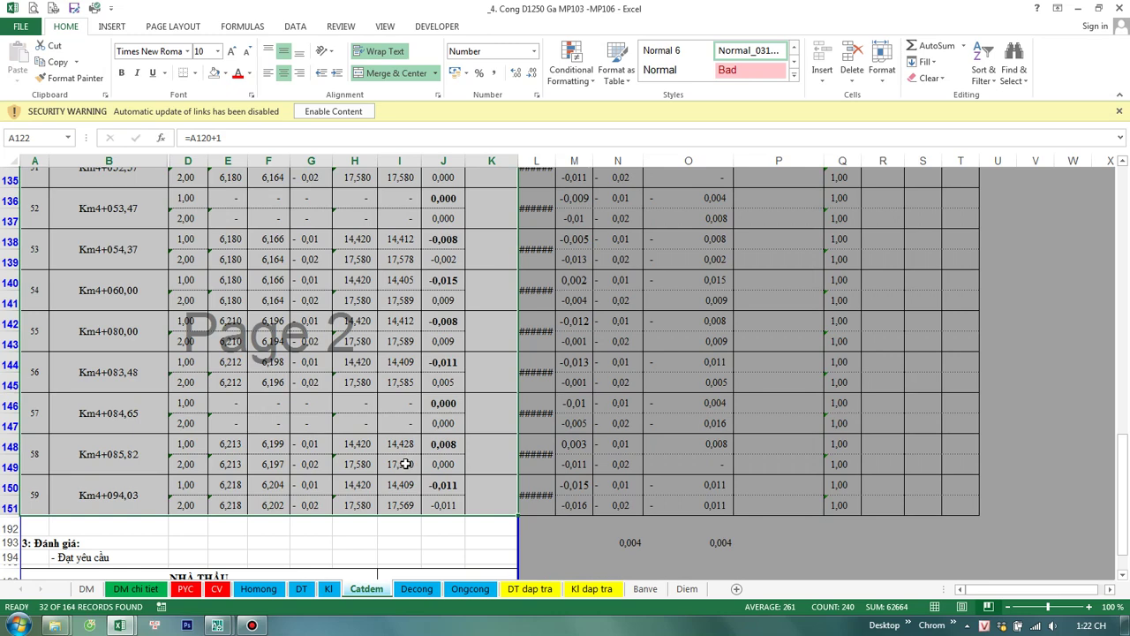
{"action": "scroll", "coordinate": [405, 464], "scroll_direction": "up", "scroll_amount": 1}
{"action": "scroll", "coordinate": [403, 462], "scroll_direction": "up", "scroll_amount": 3}
{"action": "scroll", "coordinate": [402, 460], "scroll_direction": "up", "scroll_amount": 2}
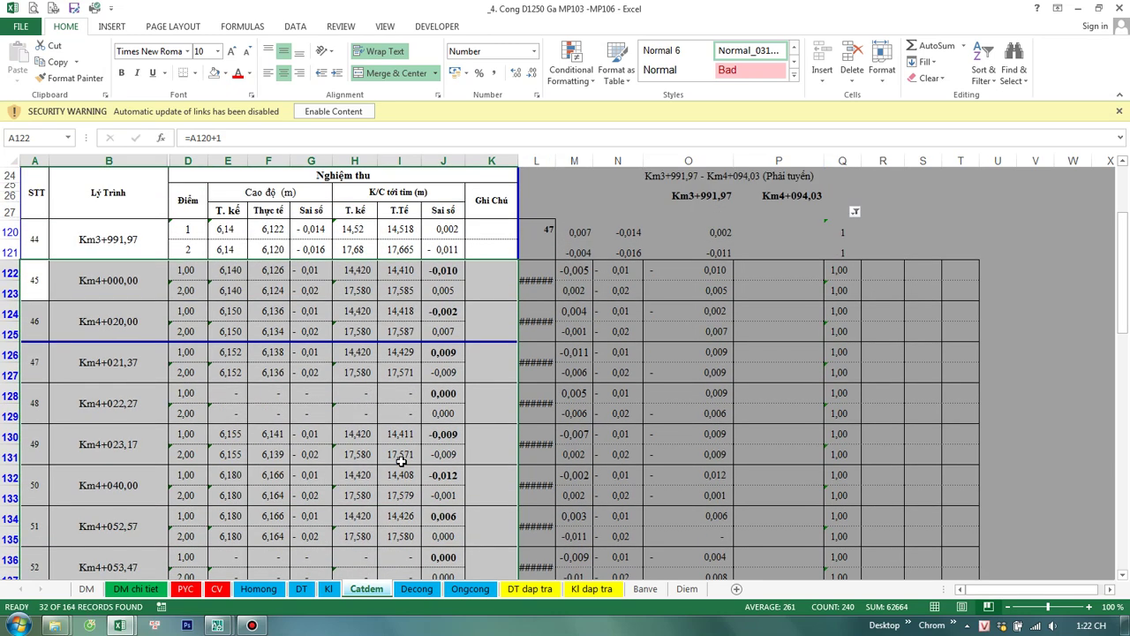
Step: Undo the formatting that broke the number display and reapply rows 120–121's format to rows 122–135
{"action": "key", "text": "ctrl+c"}
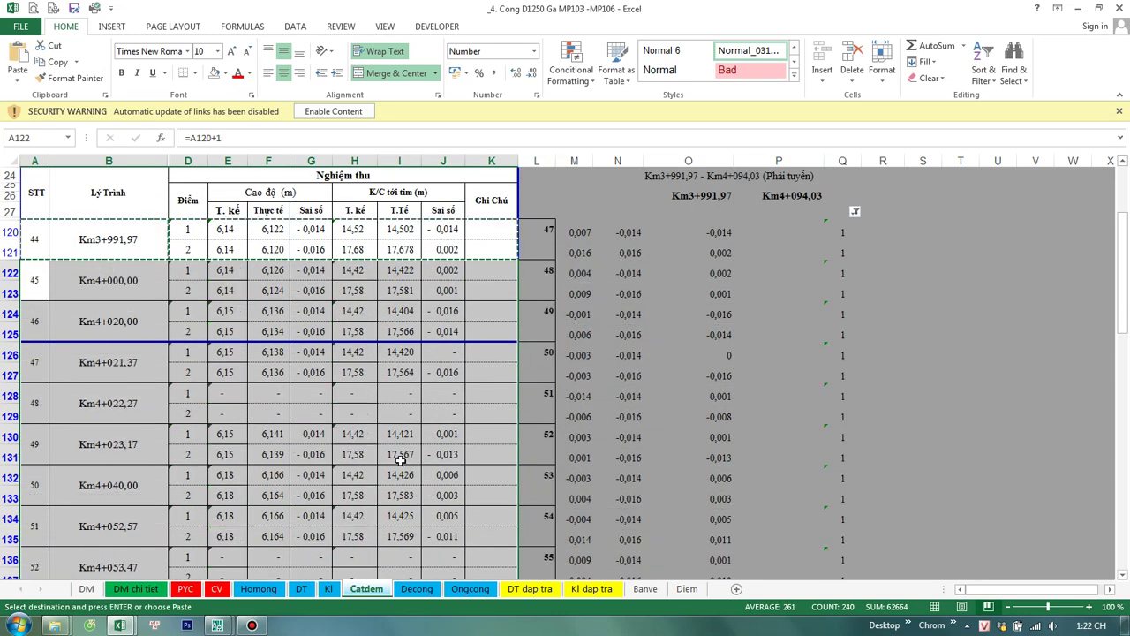
{"action": "left_click", "coordinate": [467, 316]}
{"action": "left_click_drag", "start_coordinate": [47, 238], "coordinate": [477, 250]}
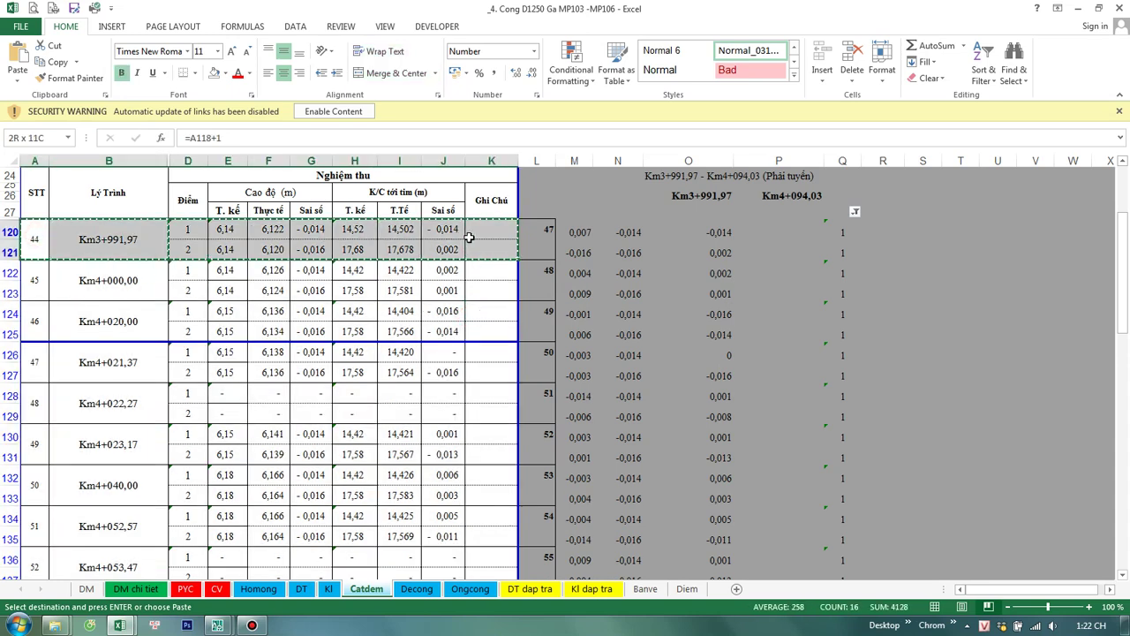
{"action": "left_click", "coordinate": [77, 80]}
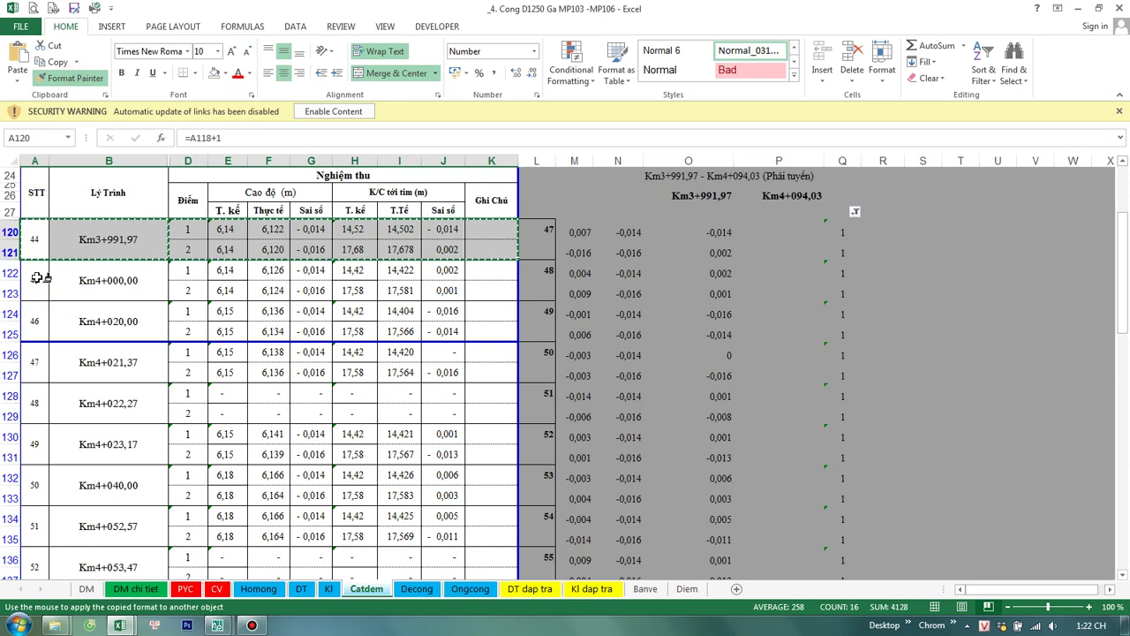
{"action": "left_click_drag", "start_coordinate": [39, 278], "coordinate": [479, 527]}
{"action": "key", "text": "ctrl+v"}
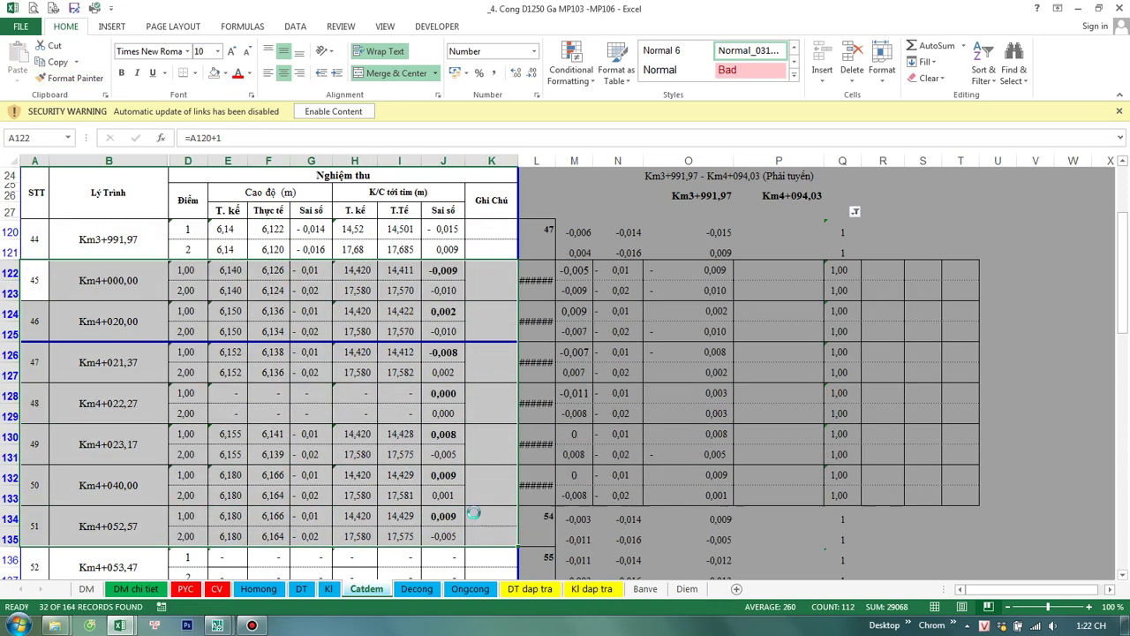
{"action": "key", "text": "Escape"}
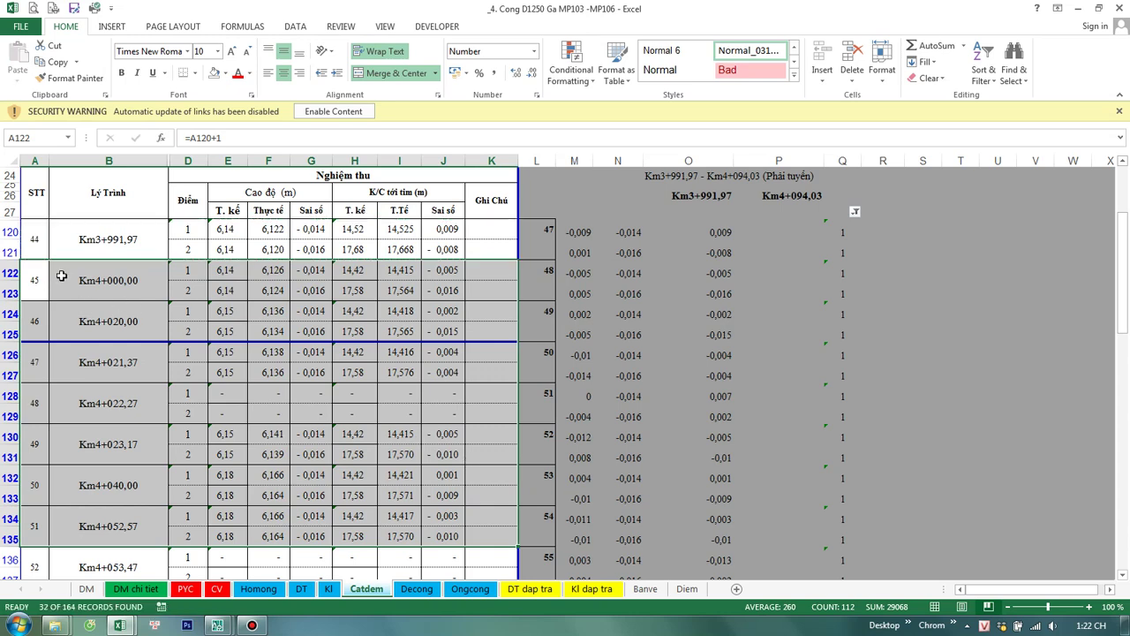
{"action": "double_click", "coordinate": [99, 256]}
{"action": "key", "text": "Escape"}
Step: Copy the Km3+991,97 rows' formatting onto the Km4+000,00 rows and filter column Q to 0
{"action": "double_click", "coordinate": [107, 250]}
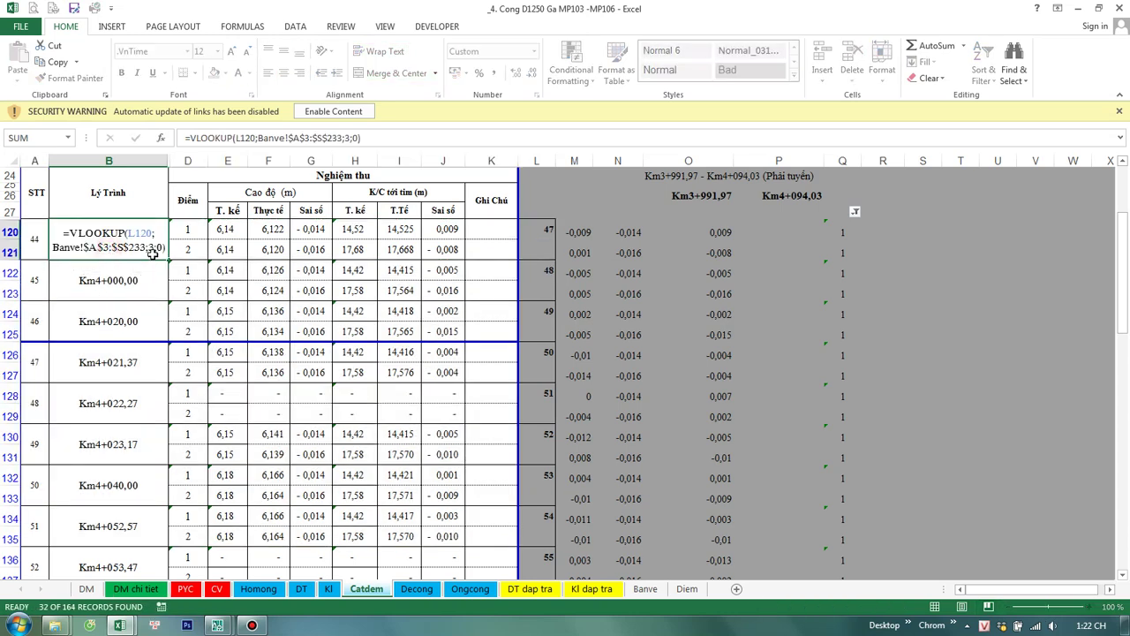
{"action": "left_click_drag", "start_coordinate": [35, 239], "coordinate": [505, 236]}
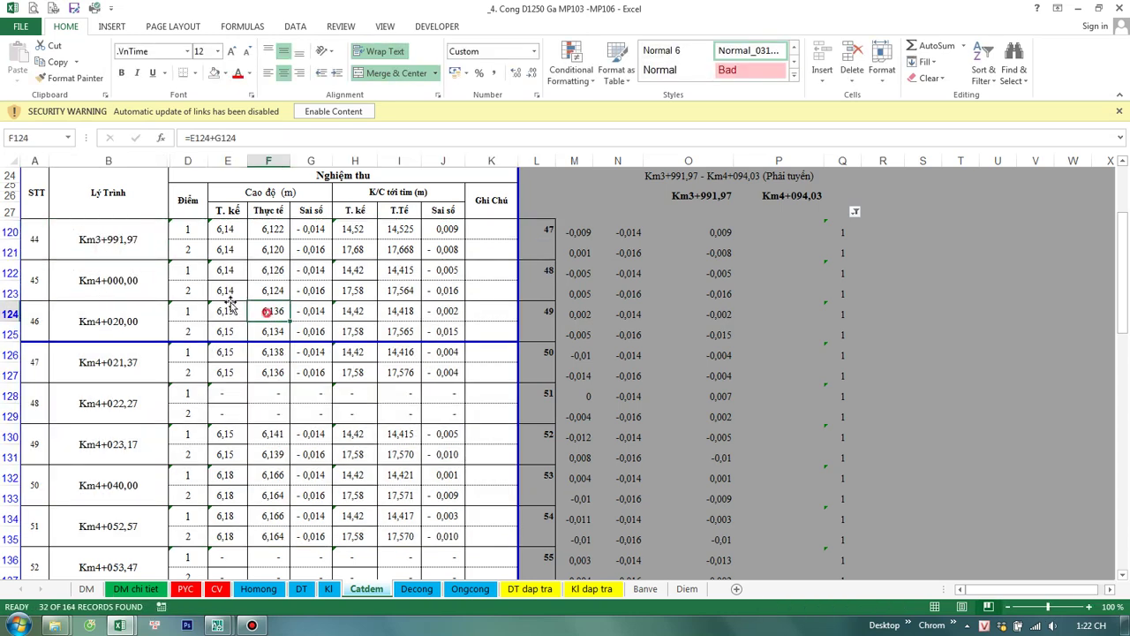
{"action": "left_click", "coordinate": [69, 77]}
{"action": "left_click_drag", "start_coordinate": [40, 281], "coordinate": [477, 281]}
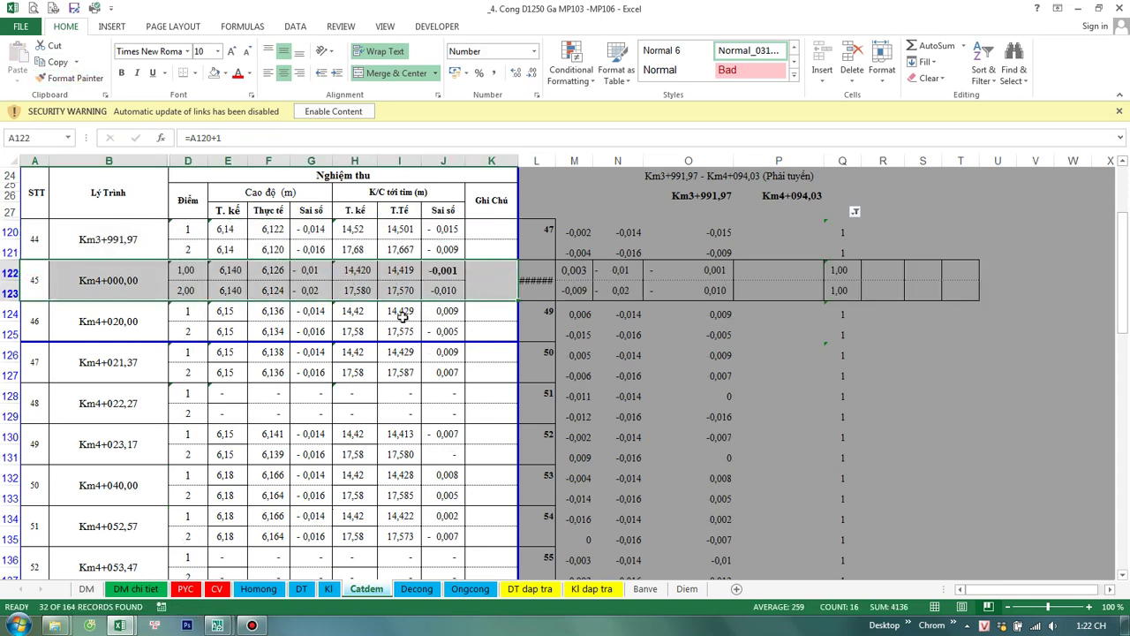
{"action": "left_click", "coordinate": [446, 278]}
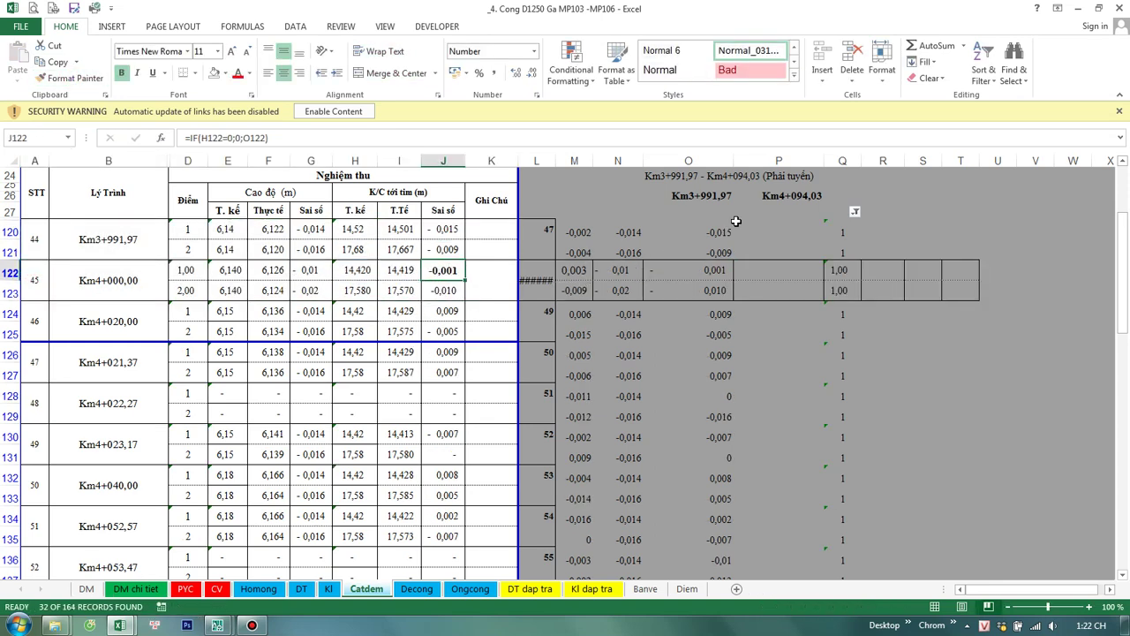
{"action": "left_click", "coordinate": [854, 213]}
{"action": "left_click", "coordinate": [918, 355]}
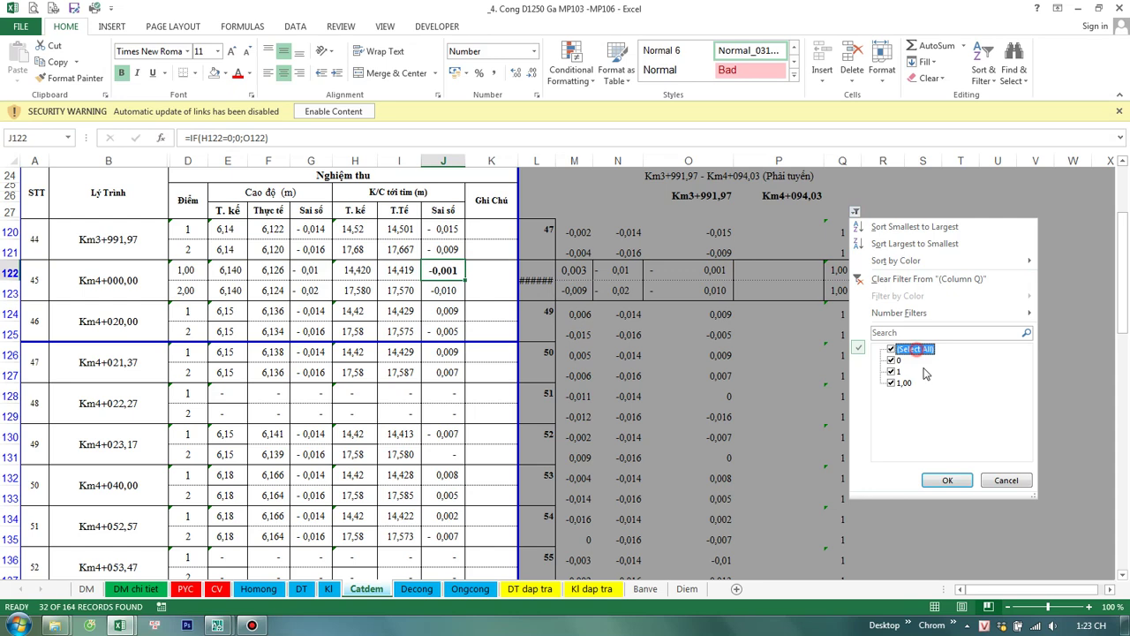
Step: Apply the column Q filter, then set the inner border between rows 28–29 to none
{"action": "left_click", "coordinate": [954, 477]}
{"action": "left_click", "coordinate": [883, 438]}
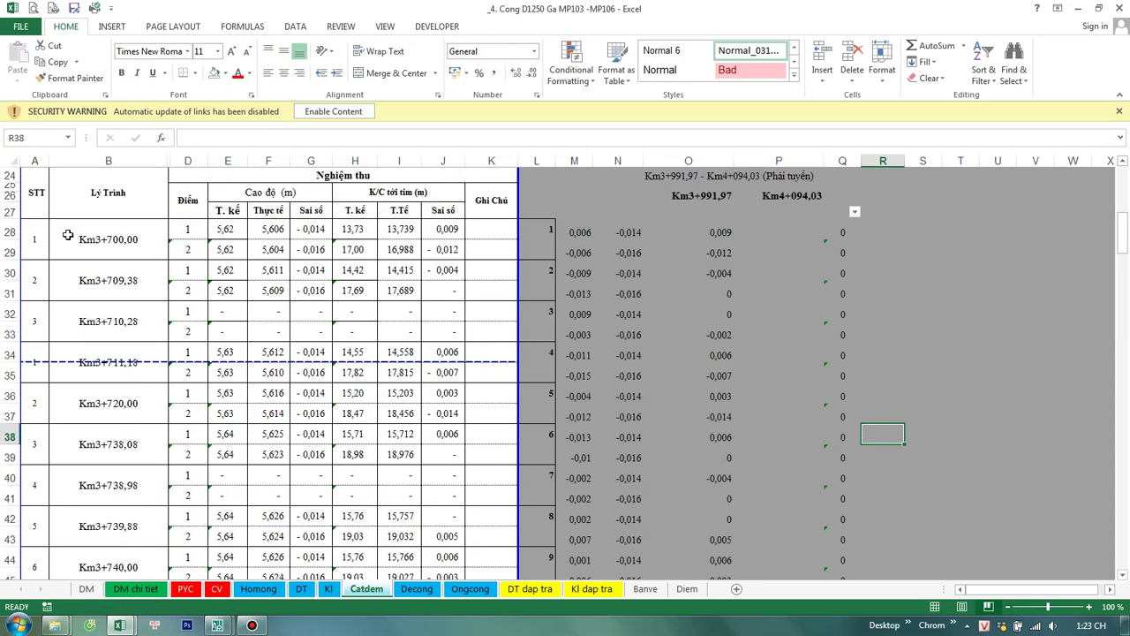
{"action": "left_click_drag", "start_coordinate": [67, 235], "coordinate": [505, 251]}
{"action": "key", "text": "ctrl+1"}
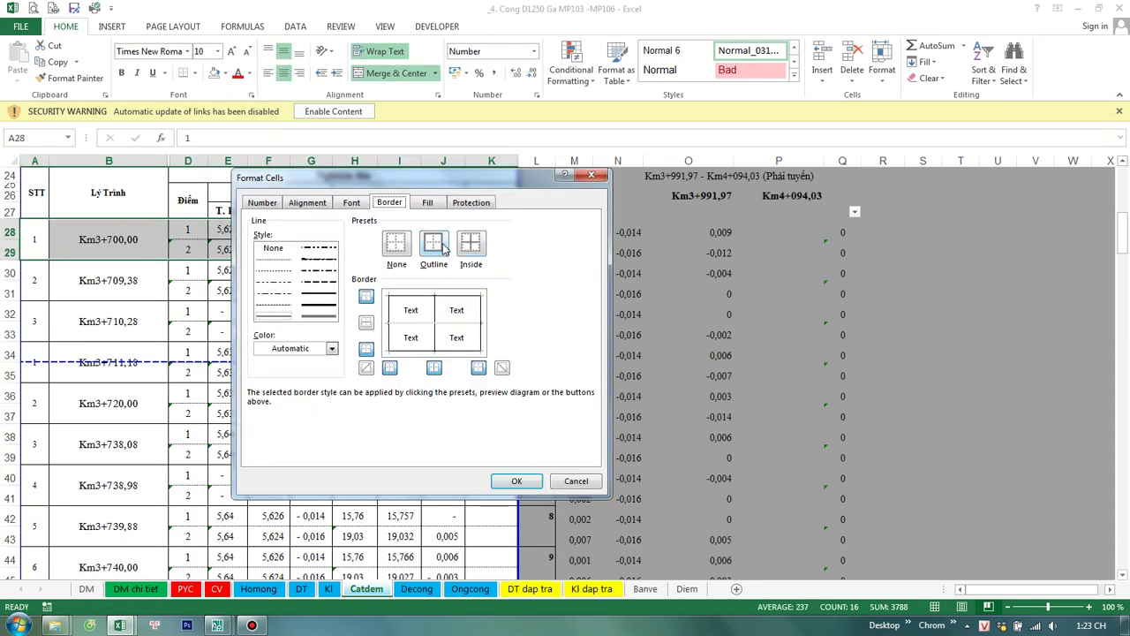
{"action": "left_click", "coordinate": [471, 244]}
{"action": "left_click", "coordinate": [273, 248]}
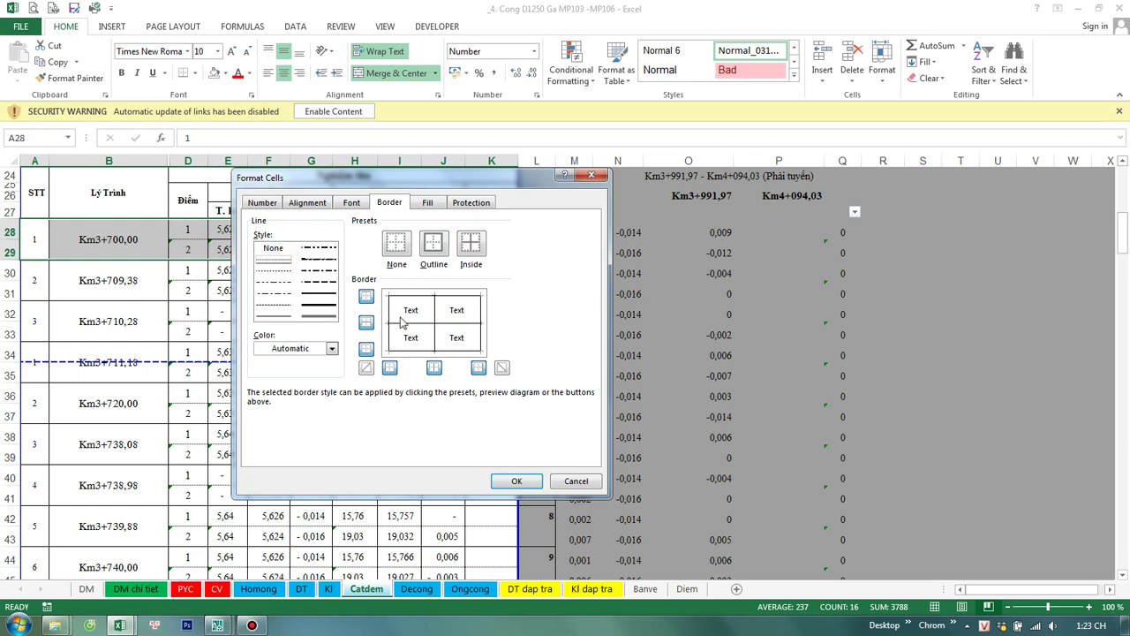
{"action": "left_click", "coordinate": [511, 479]}
Step: Format-paint rows 28–29 onto rows 30–39, then rows 38–39 down the remaining station rows
{"action": "left_click", "coordinate": [67, 78]}
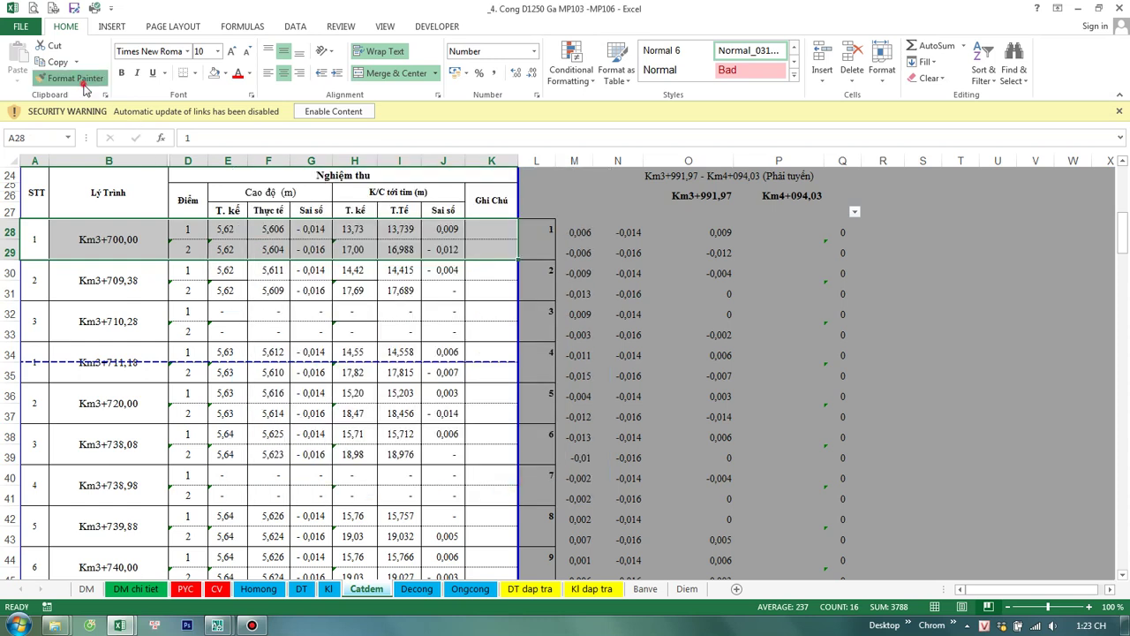
{"action": "left_click_drag", "start_coordinate": [51, 278], "coordinate": [476, 457]}
{"action": "scroll", "coordinate": [302, 389], "scroll_direction": "down", "scroll_amount": 1}
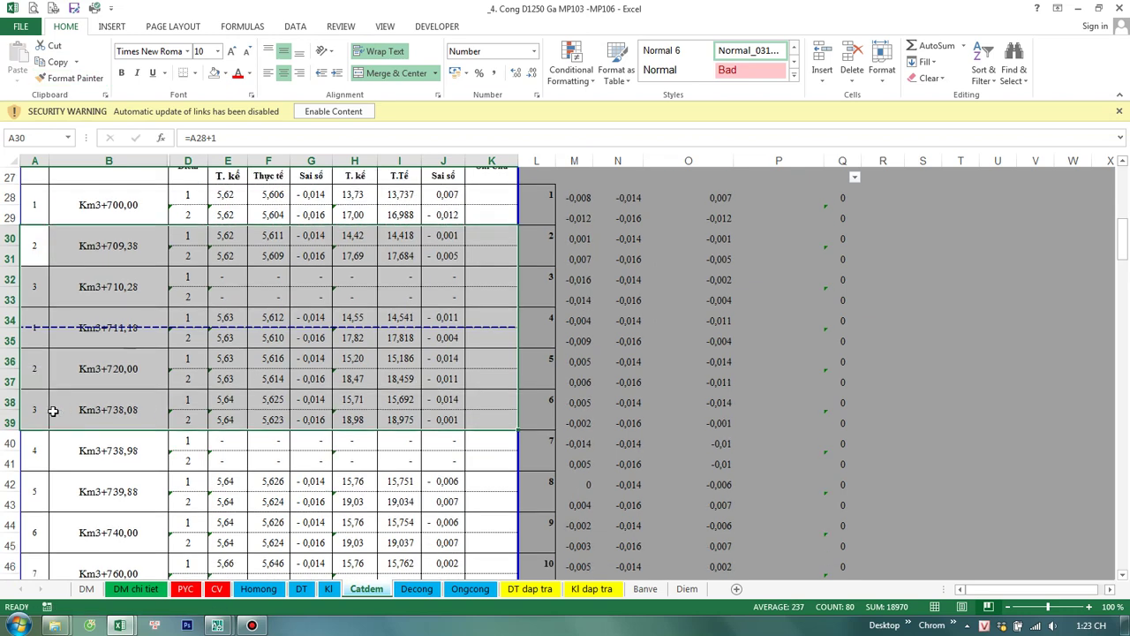
{"action": "left_click_drag", "start_coordinate": [53, 411], "coordinate": [491, 406]}
{"action": "left_click", "coordinate": [78, 78]}
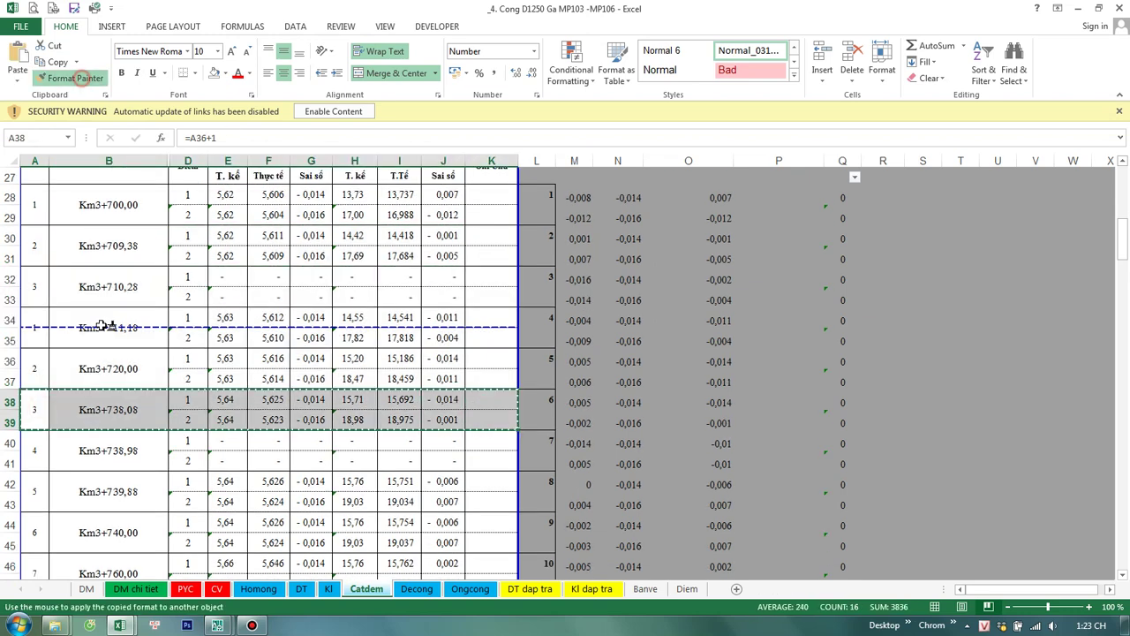
{"action": "left_click_drag", "start_coordinate": [39, 446], "coordinate": [471, 633]}
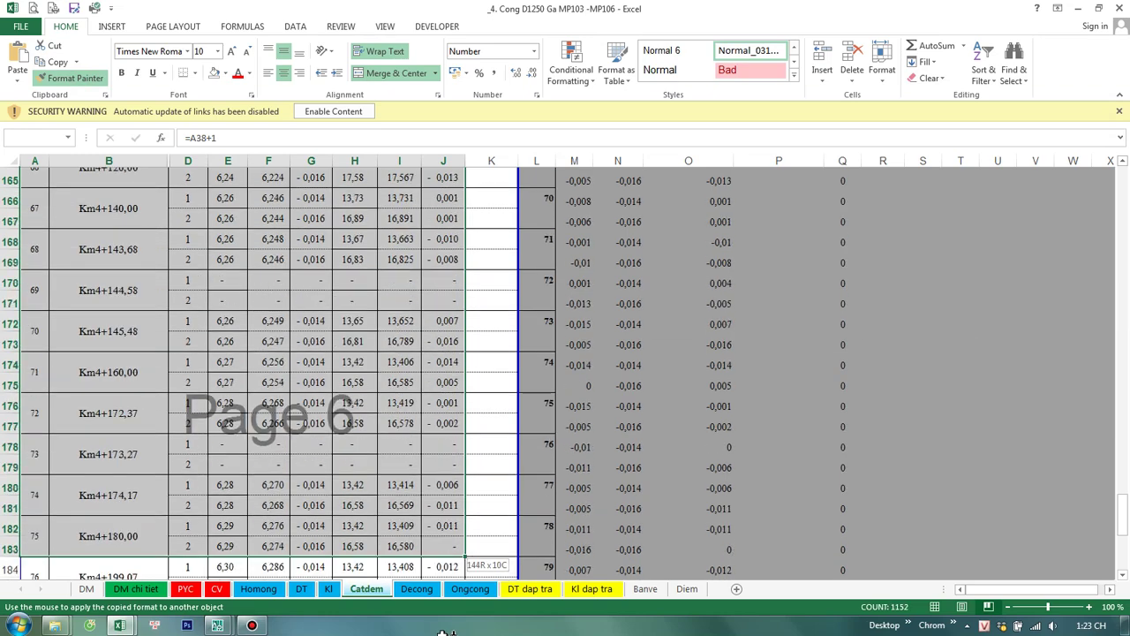
{"action": "left_click_drag", "start_coordinate": [470, 632], "coordinate": [491, 464]}
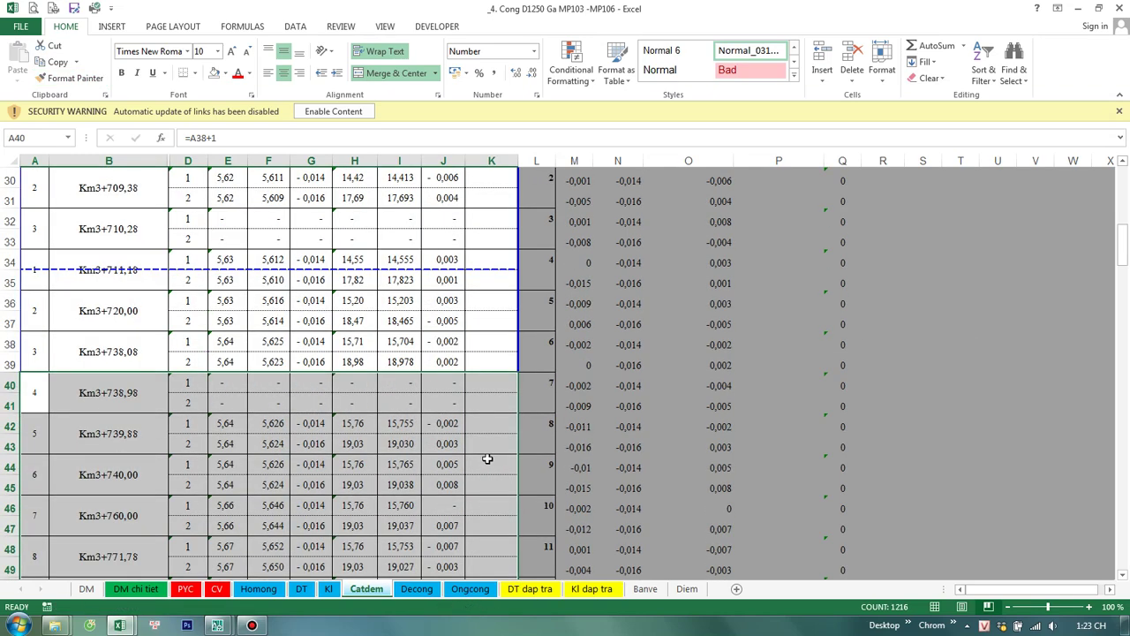
Step: Check the formatting down to station Km4+203,12 and inspect the measured-value formula in I28
{"action": "scroll", "coordinate": [486, 459], "scroll_direction": "down", "scroll_amount": 5}
{"action": "scroll", "coordinate": [467, 472], "scroll_direction": "down", "scroll_amount": 8}
{"action": "scroll", "coordinate": [468, 482], "scroll_direction": "down", "scroll_amount": 8}
{"action": "scroll", "coordinate": [469, 487], "scroll_direction": "down", "scroll_amount": 9}
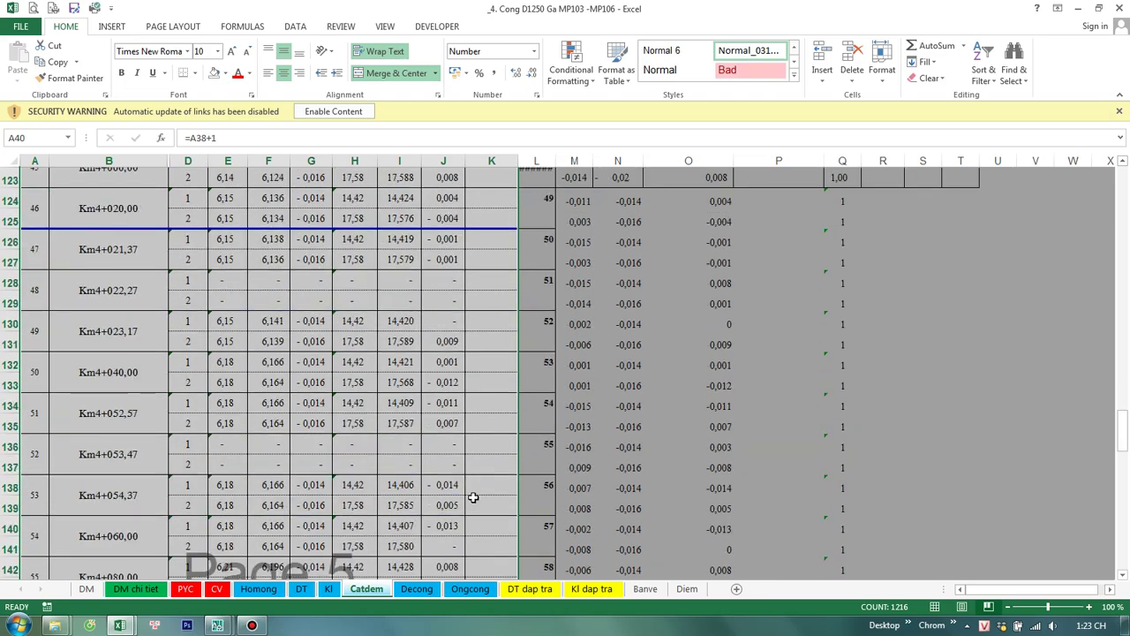
{"action": "scroll", "coordinate": [470, 489], "scroll_direction": "down", "scroll_amount": 9}
{"action": "scroll", "coordinate": [471, 492], "scroll_direction": "down", "scroll_amount": 8}
{"action": "scroll", "coordinate": [471, 492], "scroll_direction": "down", "scroll_amount": 8}
{"action": "scroll", "coordinate": [391, 492], "scroll_direction": "up", "scroll_amount": 2}
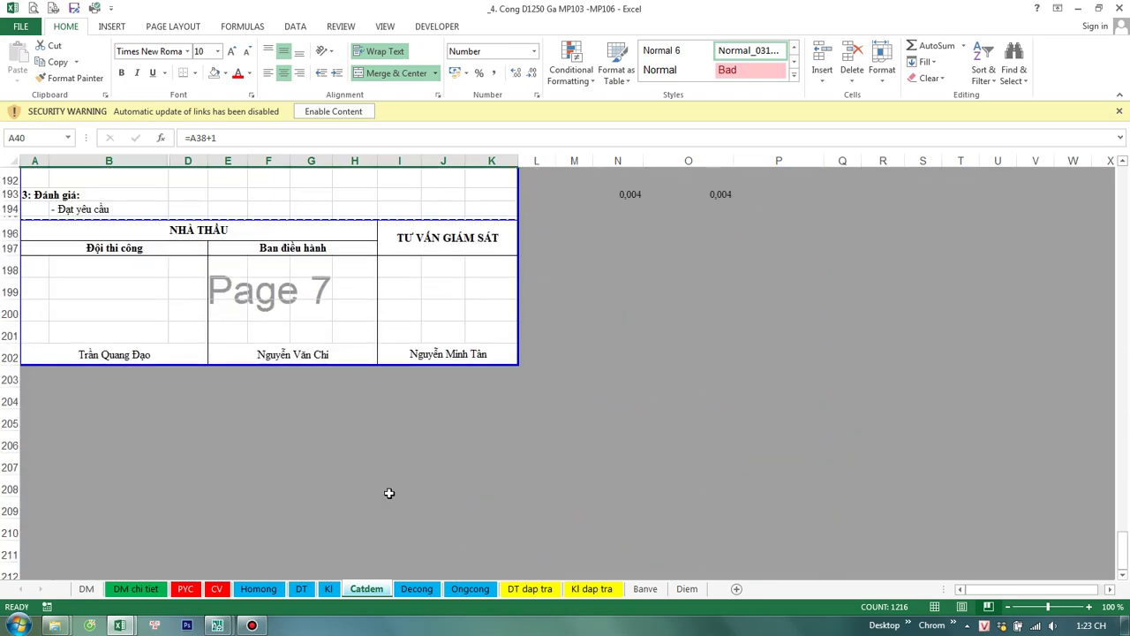
{"action": "scroll", "coordinate": [295, 484], "scroll_direction": "up", "scroll_amount": 2}
{"action": "scroll", "coordinate": [263, 301], "scroll_direction": "up", "scroll_amount": 20}
{"action": "scroll", "coordinate": [262, 300], "scroll_direction": "down", "scroll_amount": 4}
{"action": "scroll", "coordinate": [233, 346], "scroll_direction": "down", "scroll_amount": 3}
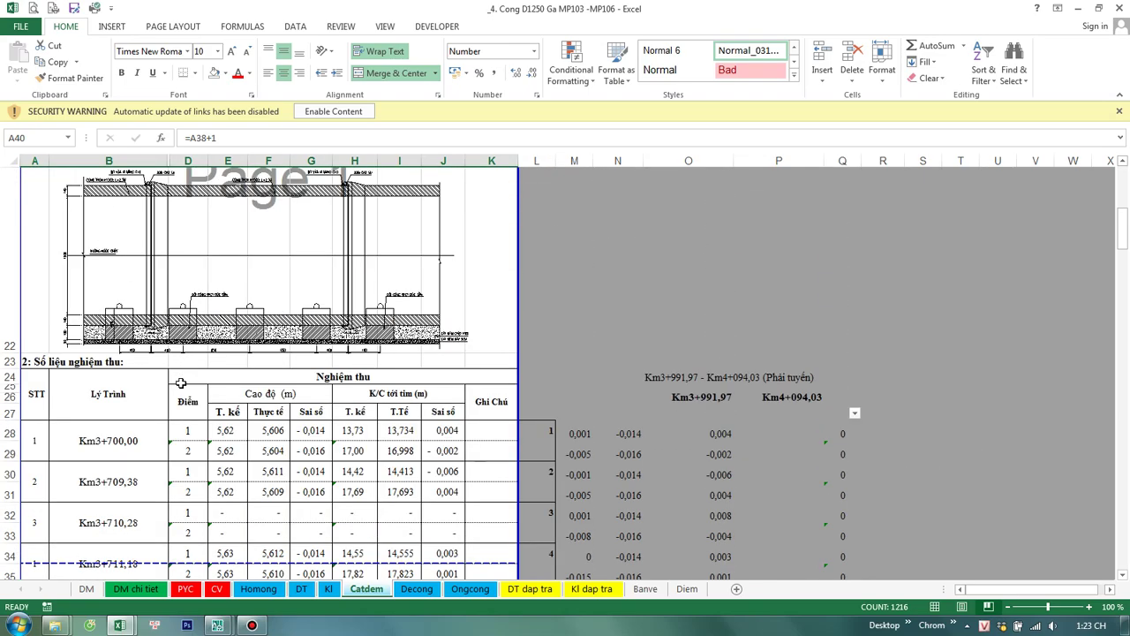
{"action": "left_click", "coordinate": [385, 432]}
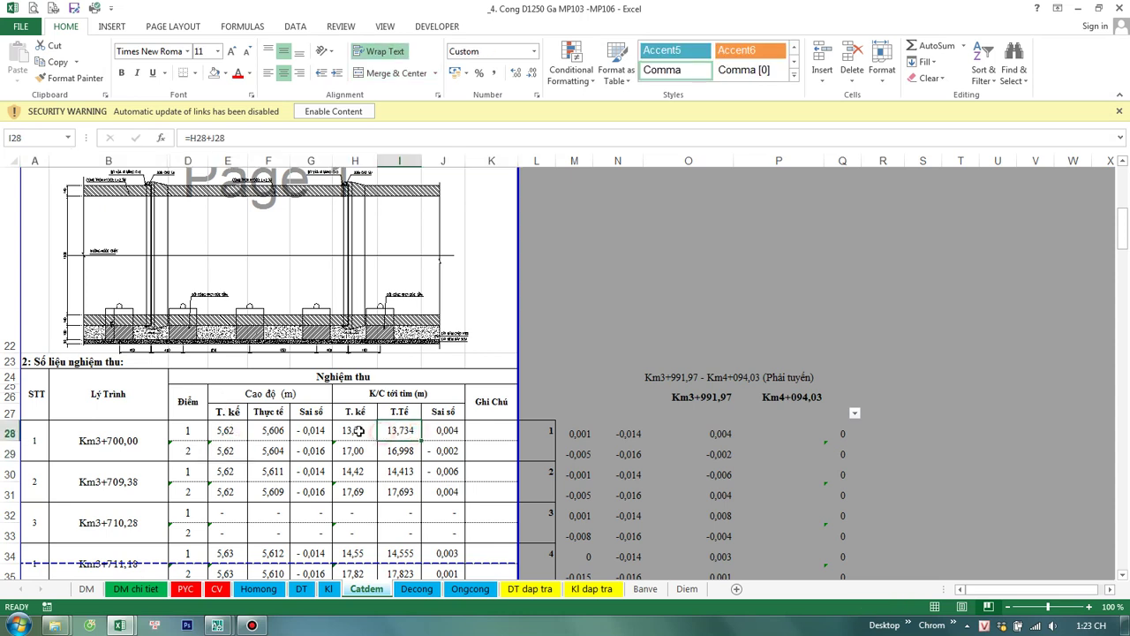
Step: Filter column Q to the Km3+991,97–Km4+094,03 station rows and check B126's station formula
{"action": "left_click", "coordinate": [854, 412]}
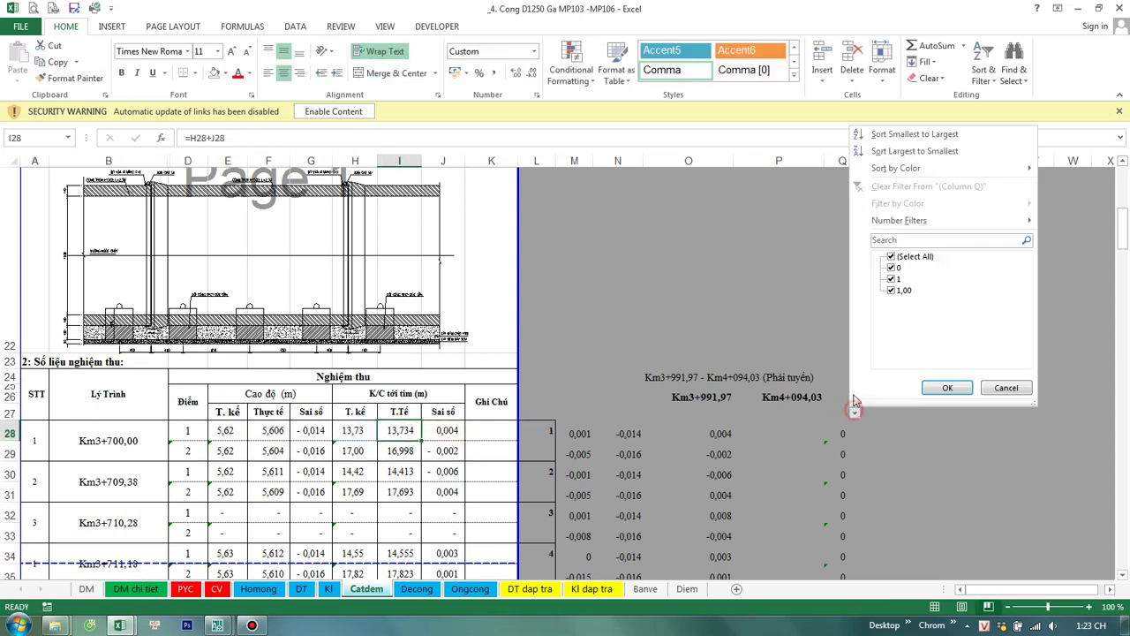
{"action": "left_click", "coordinate": [946, 387]}
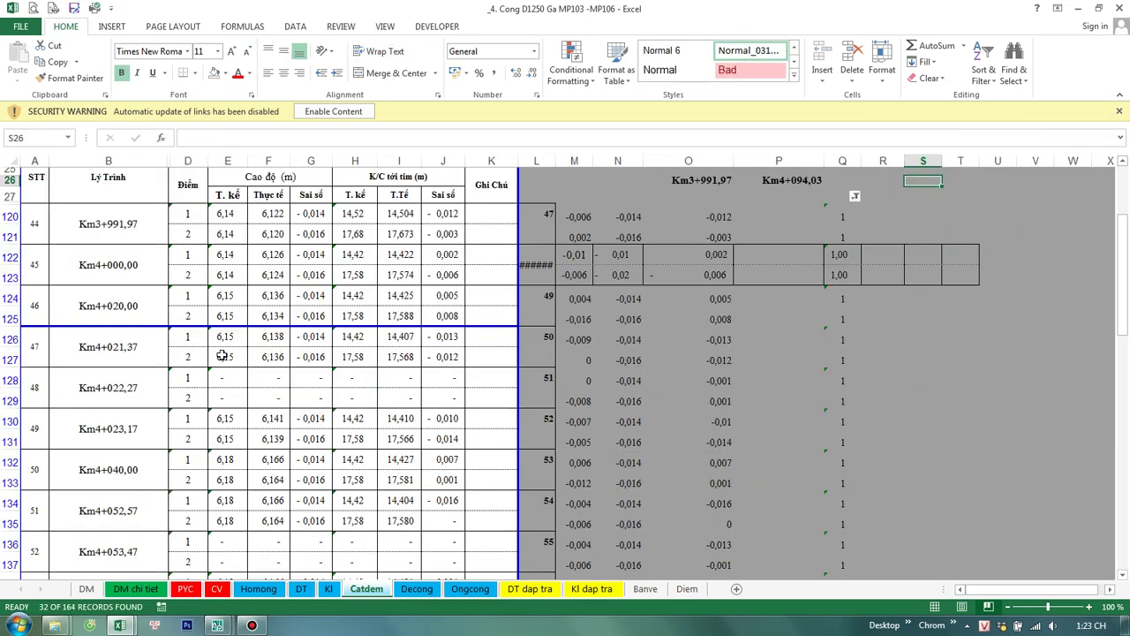
{"action": "left_click", "coordinate": [10, 339]}
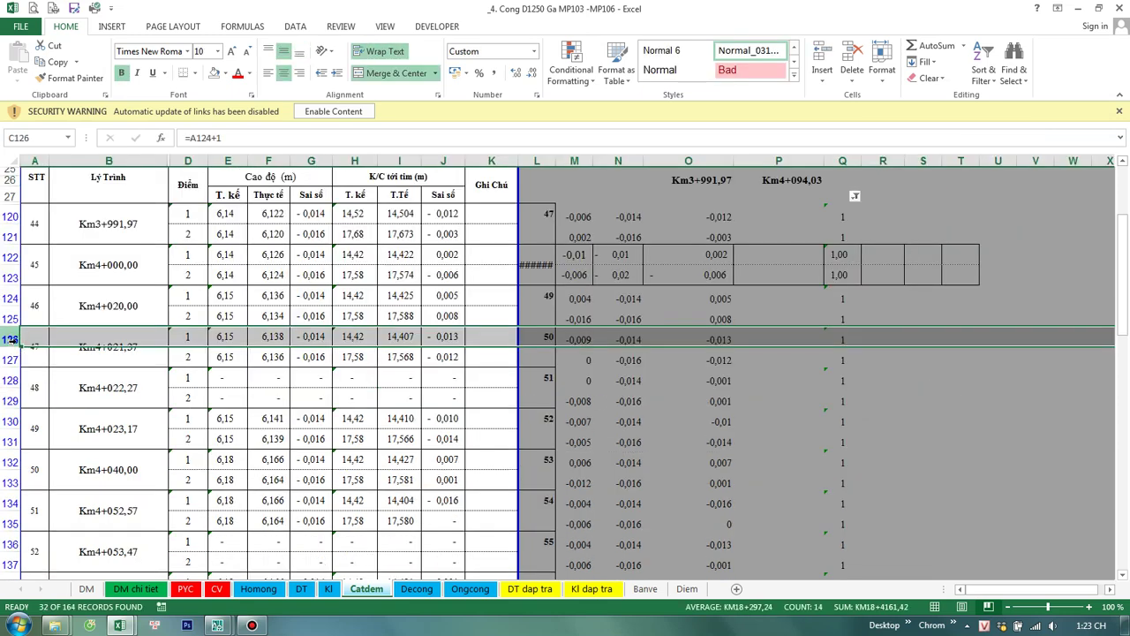
{"action": "double_click", "coordinate": [120, 347]}
{"action": "key", "text": "Escape"}
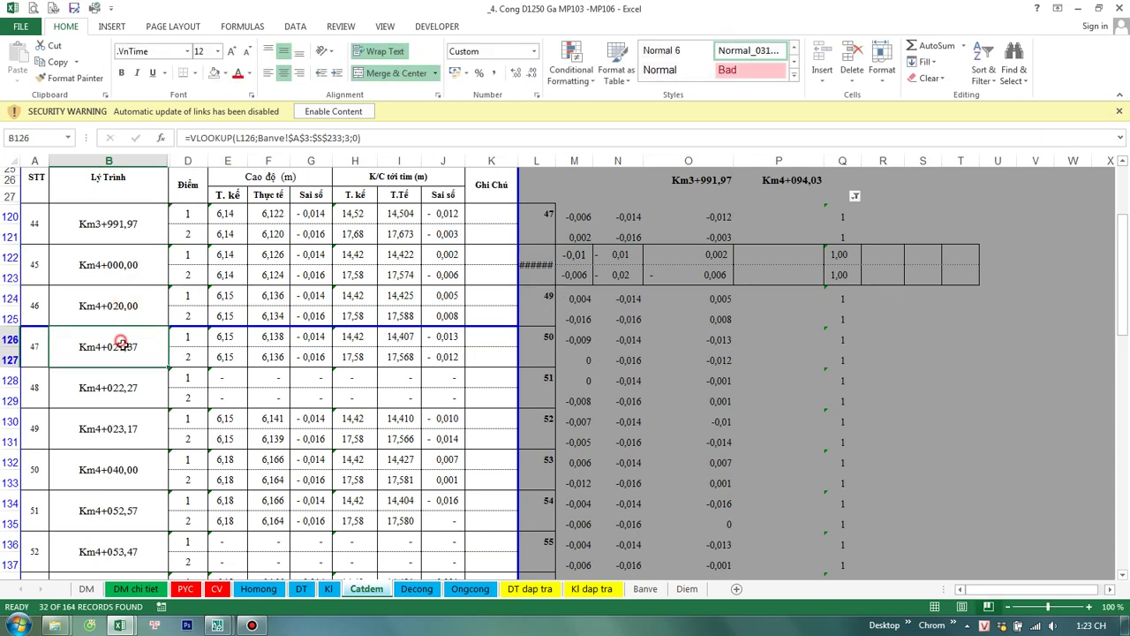
Step: Shorten rows 199 and 200 in the signature block
{"action": "scroll", "coordinate": [120, 349], "scroll_direction": "down", "scroll_amount": 2}
{"action": "scroll", "coordinate": [120, 348], "scroll_direction": "down", "scroll_amount": 2}
{"action": "scroll", "coordinate": [118, 358], "scroll_direction": "down", "scroll_amount": 5}
{"action": "left_click", "coordinate": [132, 359]}
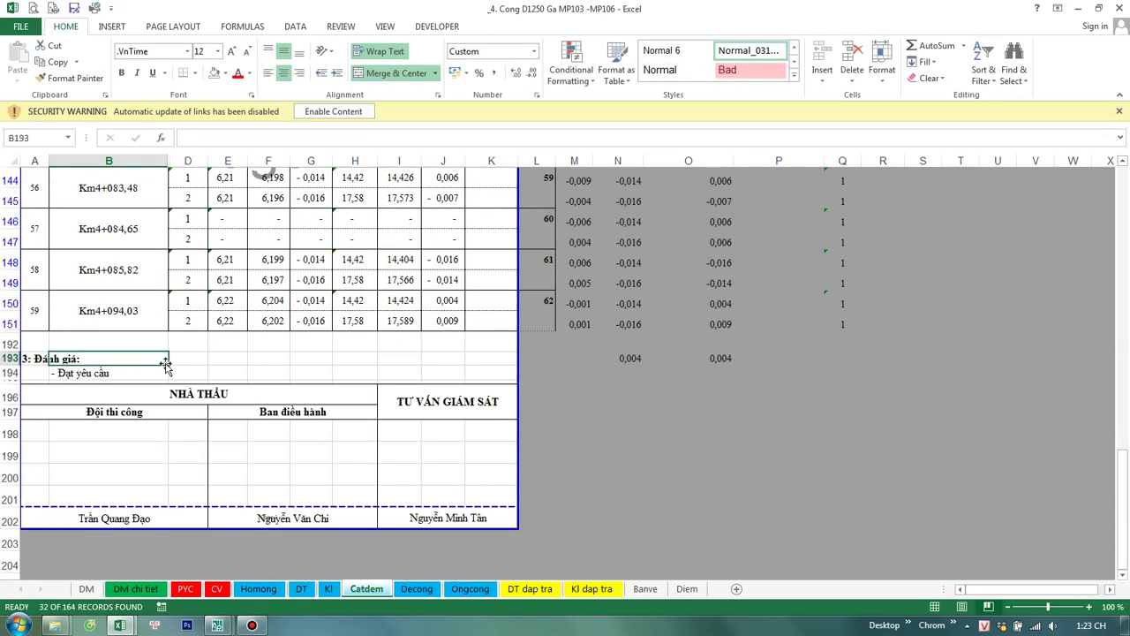
{"action": "left_click_drag", "start_coordinate": [4, 465], "coordinate": [13, 486]}
{"action": "left_click", "coordinate": [687, 430]}
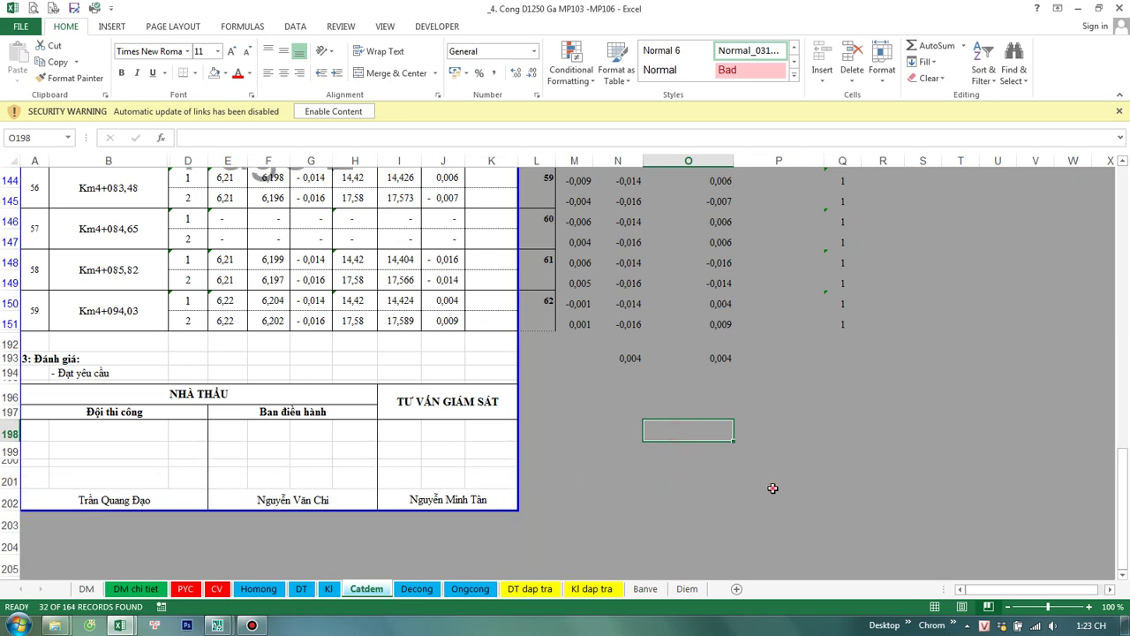
Step: Check in Print Preview that the sheet now prints on 2 pages
{"action": "key", "text": "ctrl+p"}
{"action": "scroll", "coordinate": [807, 407], "scroll_direction": "down", "scroll_amount": 1}
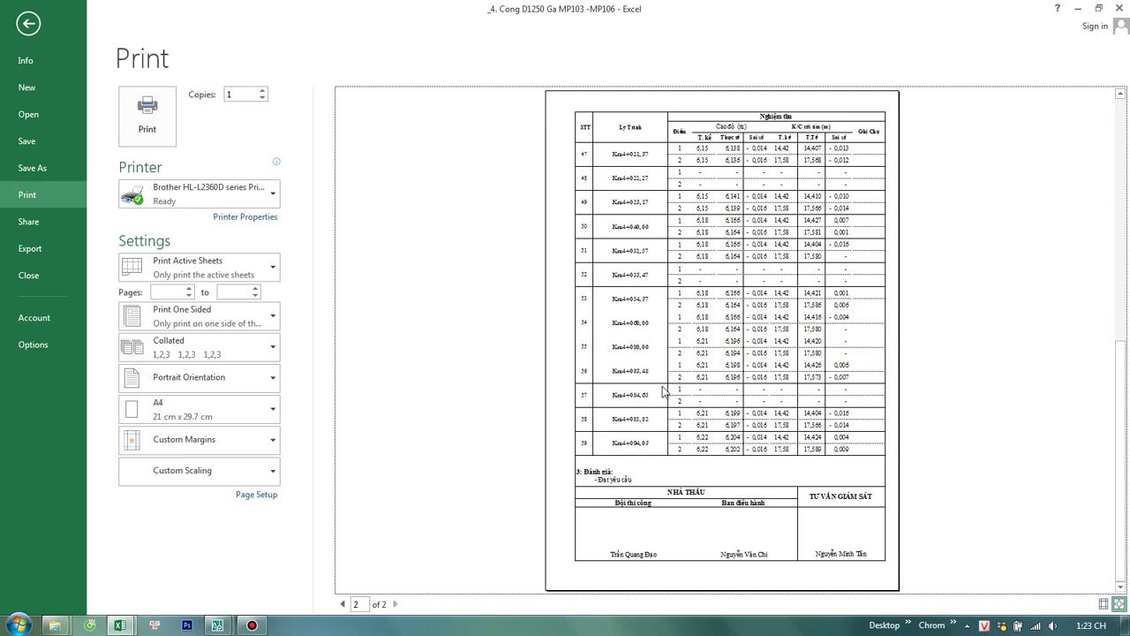
{"action": "key", "text": "Escape"}
{"action": "scroll", "coordinate": [56, 421], "scroll_direction": "up", "scroll_amount": 5}
{"action": "scroll", "coordinate": [56, 421], "scroll_direction": "up", "scroll_amount": 5}
Step: Enter STT numbers 1, 2 and 3 from A124 and fill 3 down the STT cells
{"action": "scroll", "coordinate": [56, 421], "scroll_direction": "up", "scroll_amount": 3}
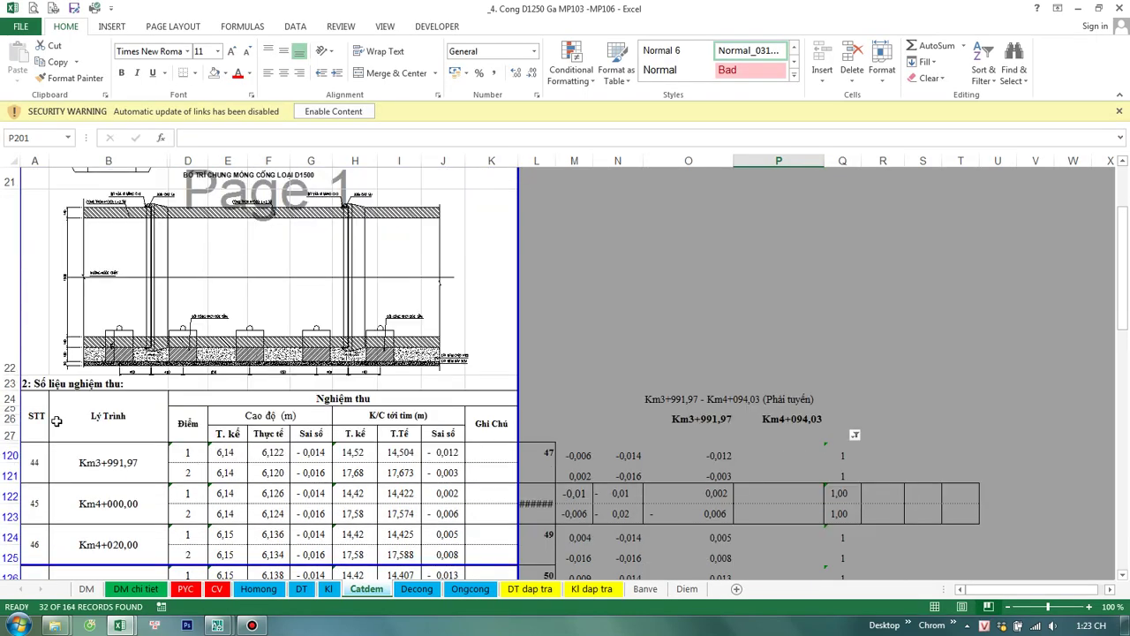
{"action": "left_click", "coordinate": [36, 452]}
{"action": "type", "text": "1 2"}
{"action": "scroll", "coordinate": [94, 466], "scroll_direction": "down", "scroll_amount": 2}
{"action": "type", "text": "3"}
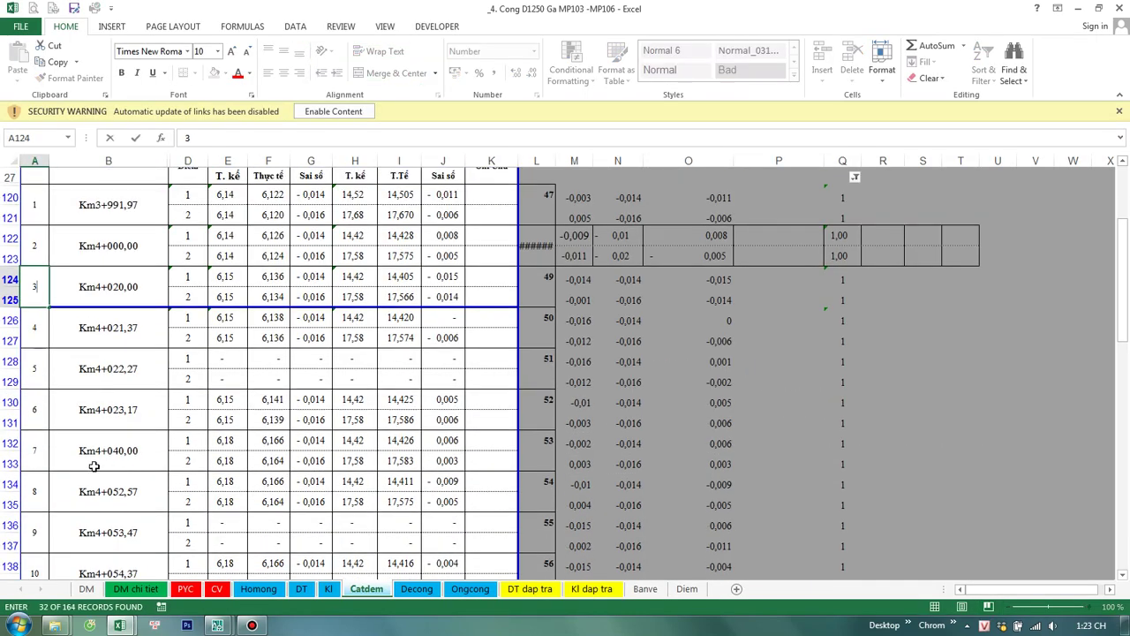
{"action": "key", "text": "Return"}
{"action": "left_click_drag", "start_coordinate": [35, 290], "coordinate": [46, 351]}
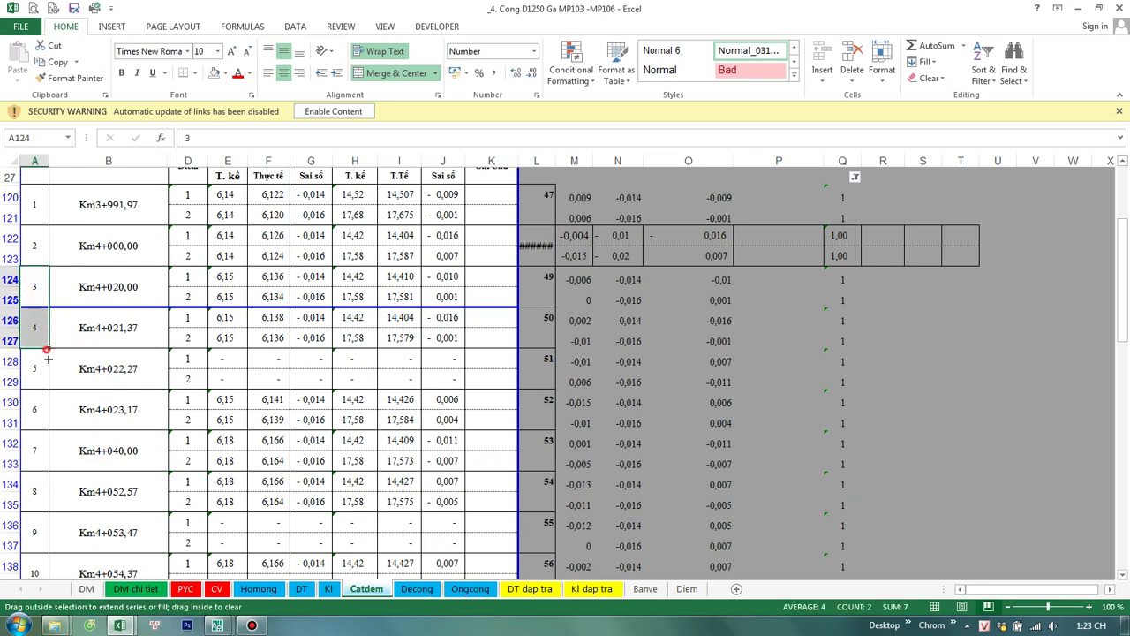
{"action": "left_click_drag", "start_coordinate": [48, 350], "coordinate": [45, 412]}
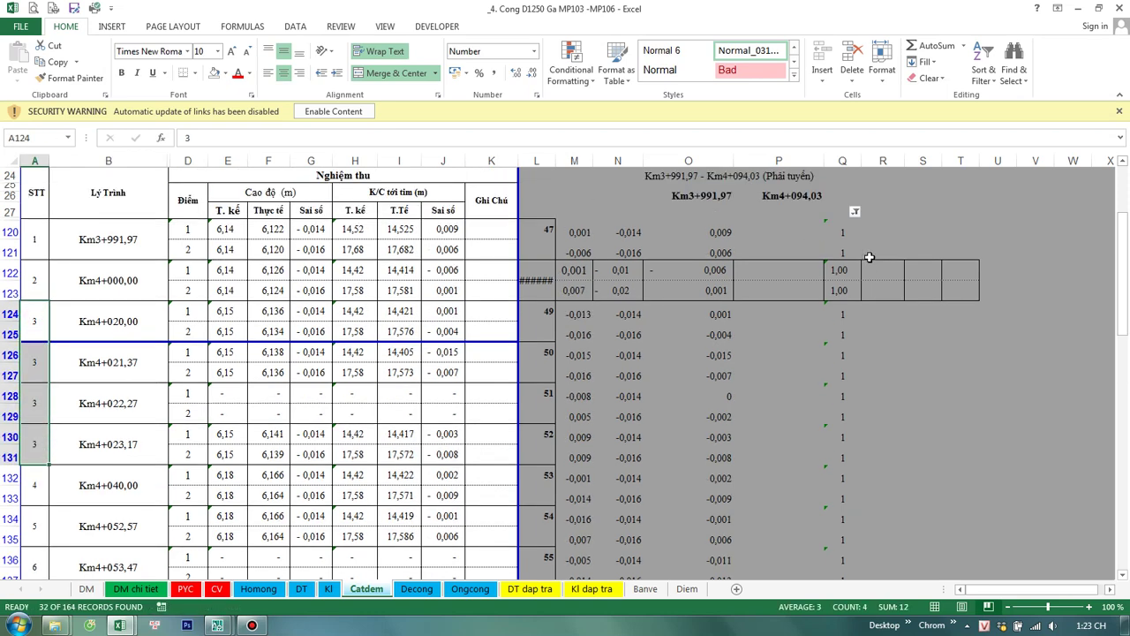
Step: Clear the column Q filter to show all rows and extend the STT numbering from rows 30–33
{"action": "left_click", "coordinate": [854, 213]}
{"action": "left_click", "coordinate": [917, 344]}
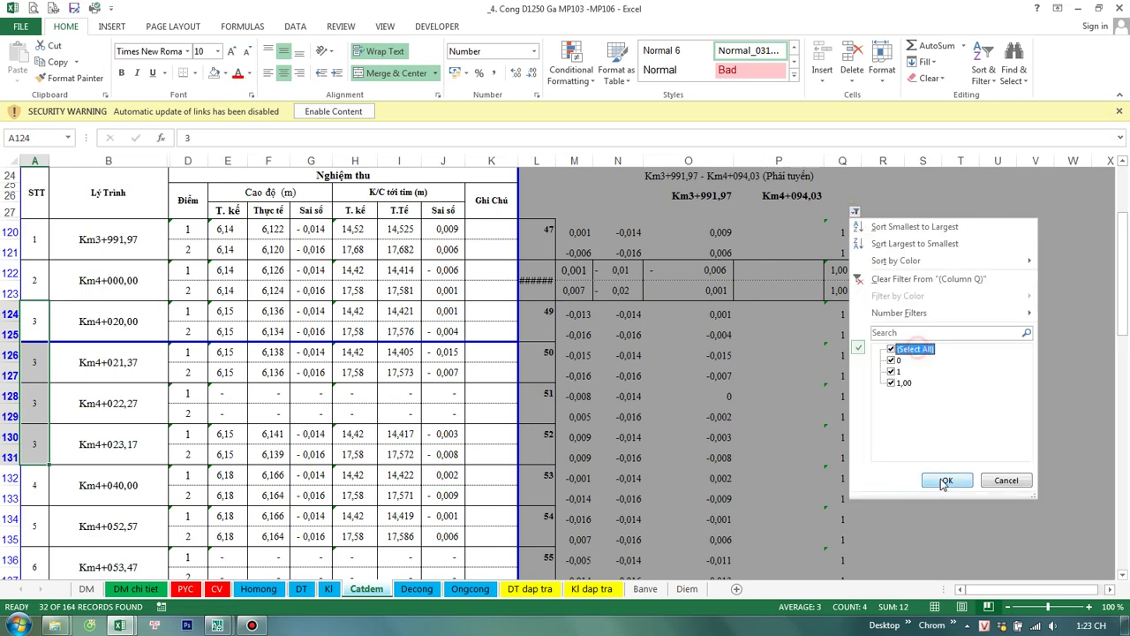
{"action": "left_click", "coordinate": [947, 480]}
{"action": "left_click_drag", "start_coordinate": [35, 294], "coordinate": [98, 531]}
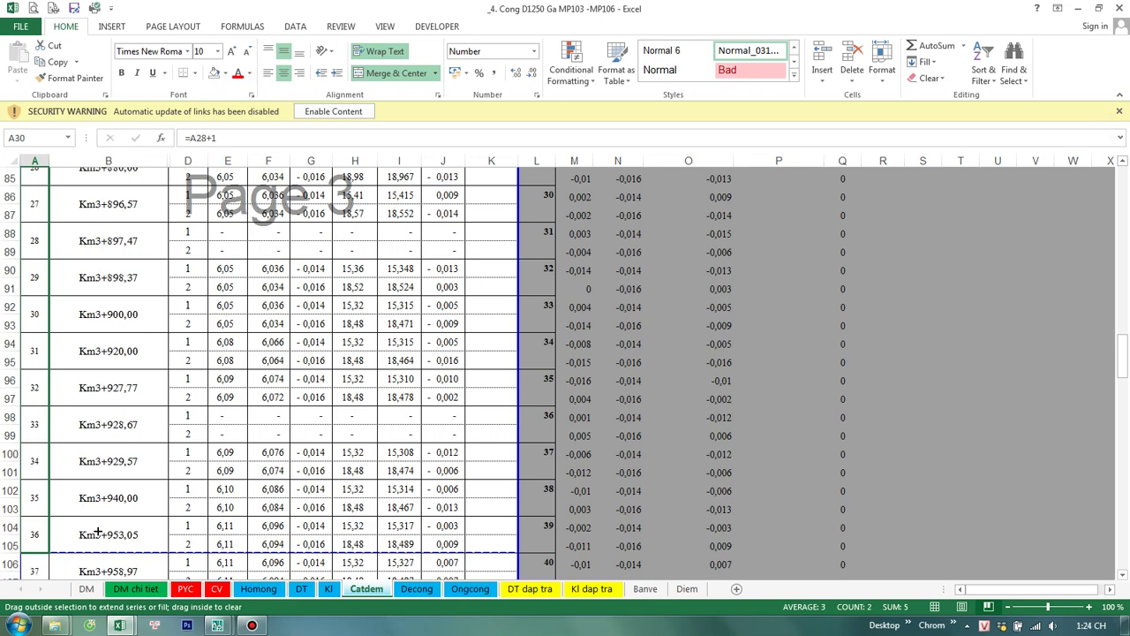
{"action": "mouse_move", "coordinate": [98, 531]}
{"action": "left_mouse_down"}
{"action": "mouse_move", "coordinate": [77, 557]}
{"action": "mouse_move", "coordinate": [55, 501]}
{"action": "left_mouse_up"}
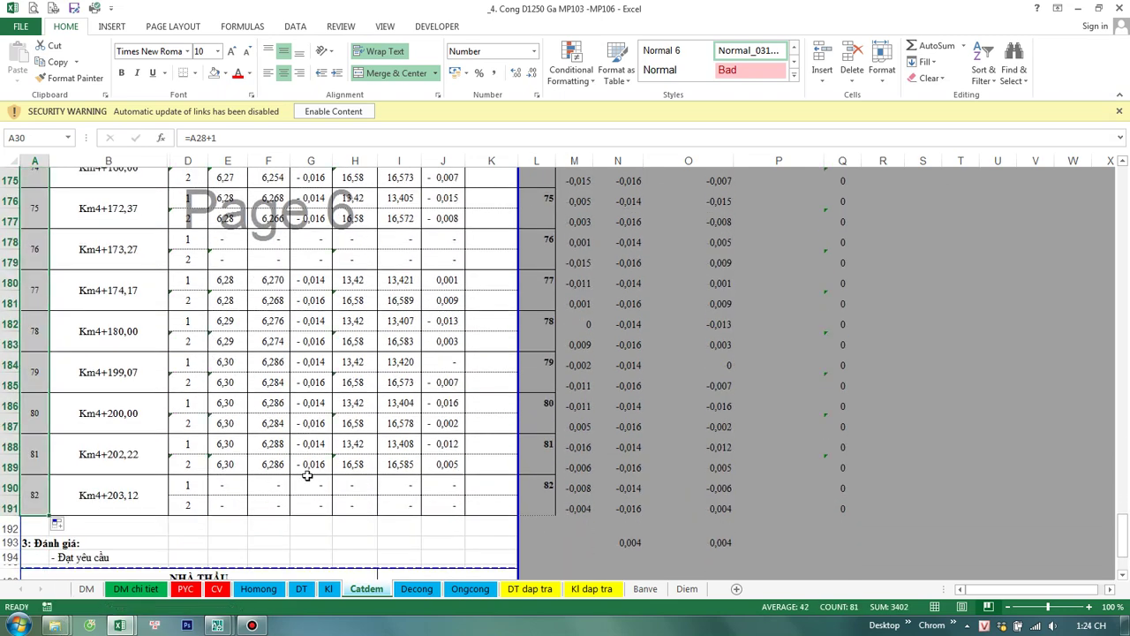
Step: Rewrite the STT number in A30 as the formula =A28+1
{"action": "scroll", "coordinate": [306, 475], "scroll_direction": "up", "scroll_amount": 20}
{"action": "scroll", "coordinate": [186, 441], "scroll_direction": "down", "scroll_amount": 5}
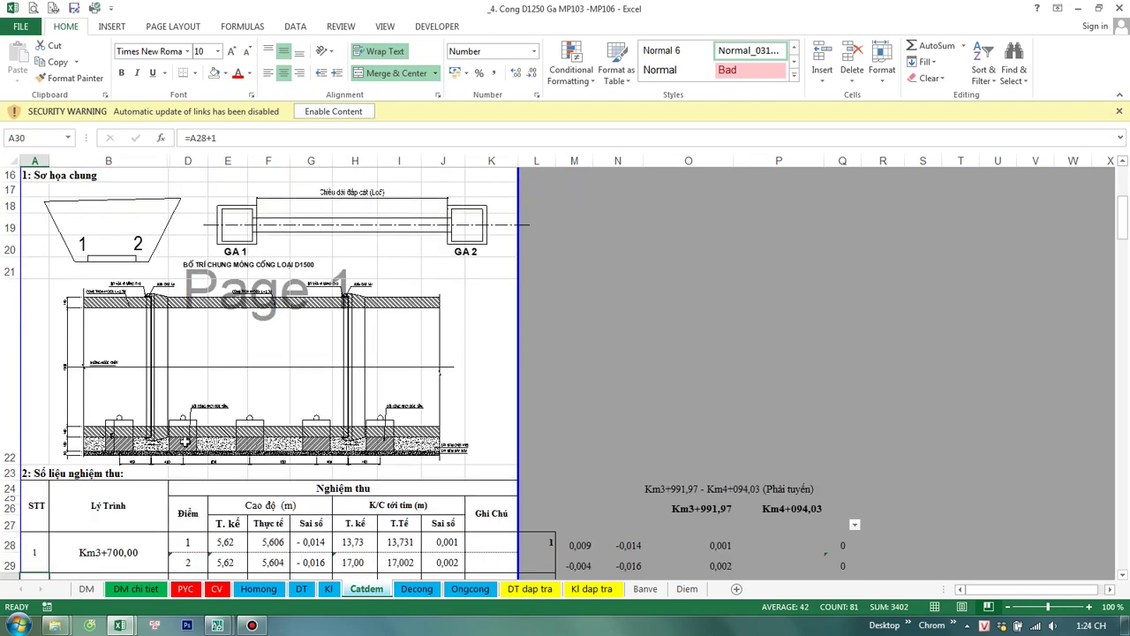
{"action": "scroll", "coordinate": [185, 440], "scroll_direction": "down", "scroll_amount": 2}
{"action": "left_click", "coordinate": [187, 450]}
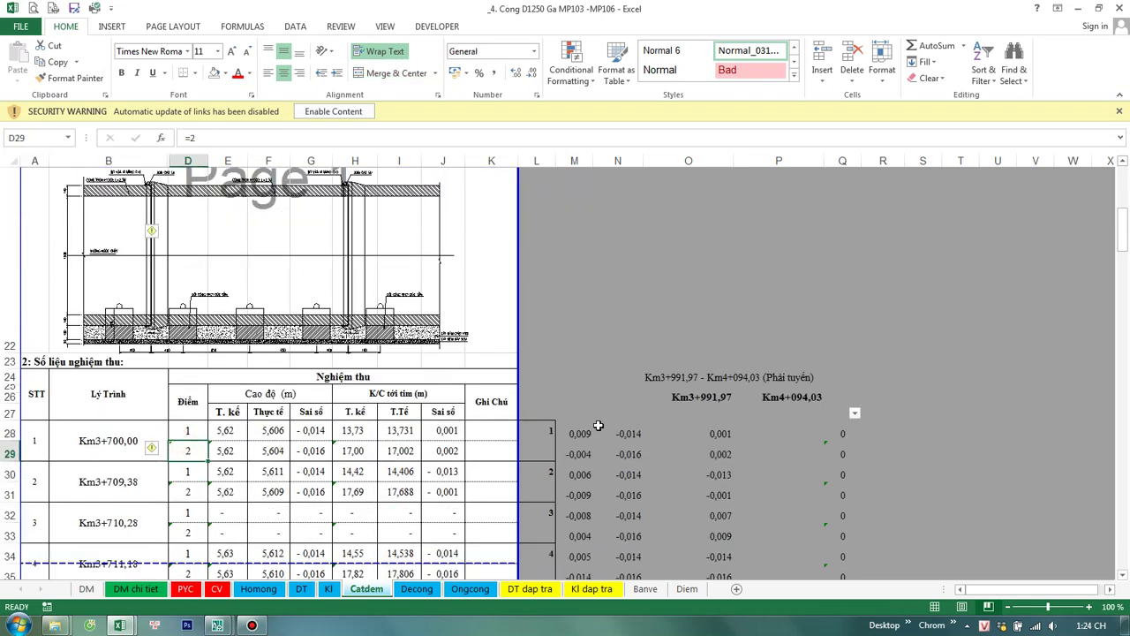
{"action": "scroll", "coordinate": [598, 427], "scroll_direction": "down", "scroll_amount": 5}
{"action": "scroll", "coordinate": [593, 424], "scroll_direction": "down", "scroll_amount": 3}
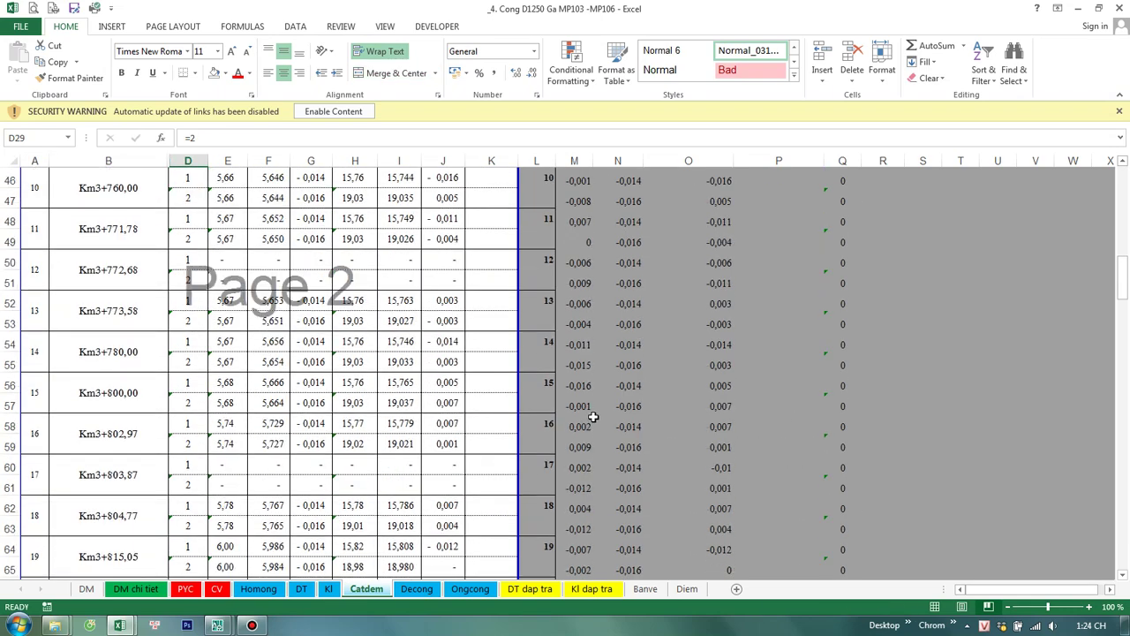
{"action": "scroll", "coordinate": [593, 416], "scroll_direction": "up", "scroll_amount": 2}
{"action": "scroll", "coordinate": [593, 410], "scroll_direction": "up", "scroll_amount": 2}
{"action": "scroll", "coordinate": [594, 410], "scroll_direction": "up", "scroll_amount": 4}
{"action": "scroll", "coordinate": [593, 415], "scroll_direction": "up", "scroll_amount": 2}
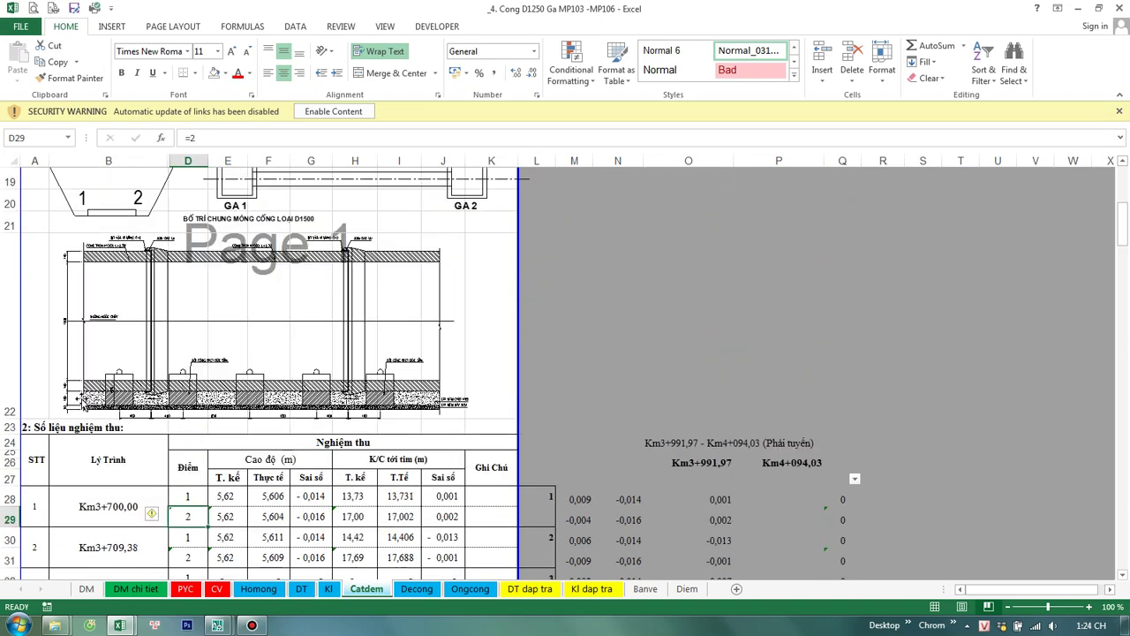
{"action": "scroll", "coordinate": [66, 467], "scroll_direction": "down", "scroll_amount": 2}
{"action": "scroll", "coordinate": [35, 415], "scroll_direction": "up", "scroll_amount": 2}
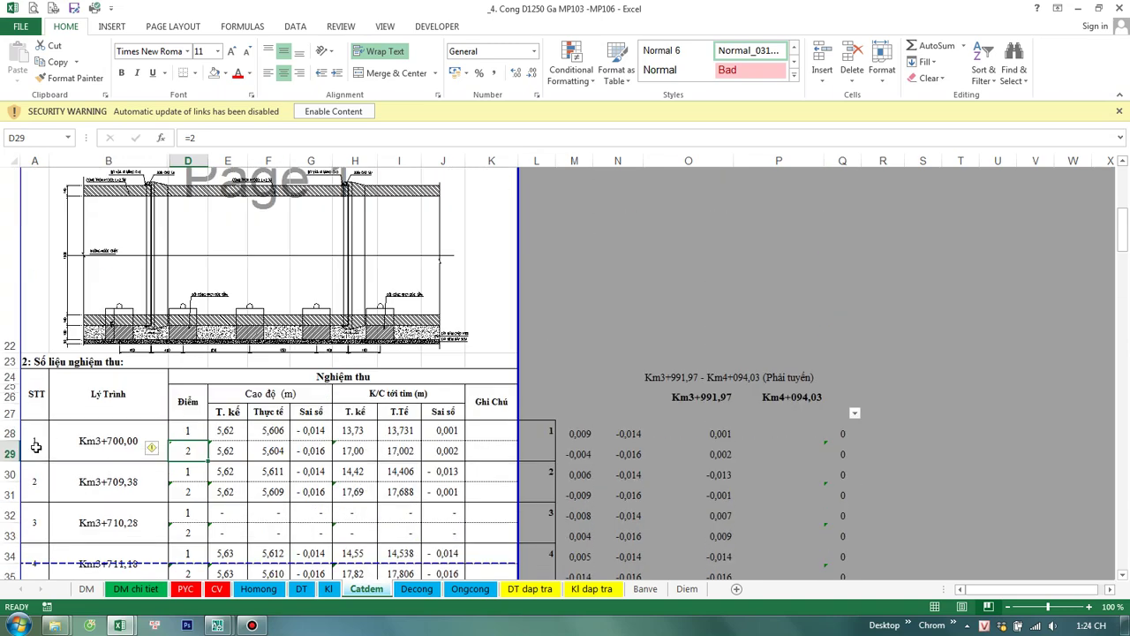
{"action": "left_click", "coordinate": [45, 490]}
{"action": "type", "text": "="}
{"action": "left_click", "coordinate": [38, 444]}
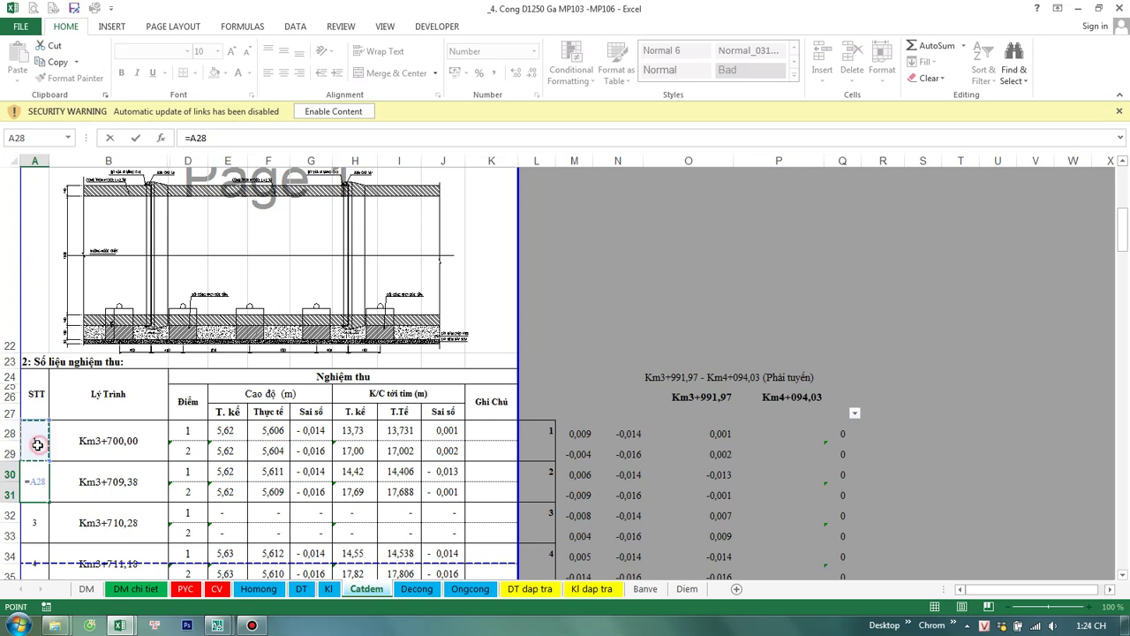
{"action": "type", "text": "1"}
{"action": "key", "text": "Return"}
Step: Copy A30's formula into the merged cell A32 as =A30+1, bypassing the merged-cells warning
{"action": "scroll", "coordinate": [46, 348], "scroll_direction": "down", "scroll_amount": 2}
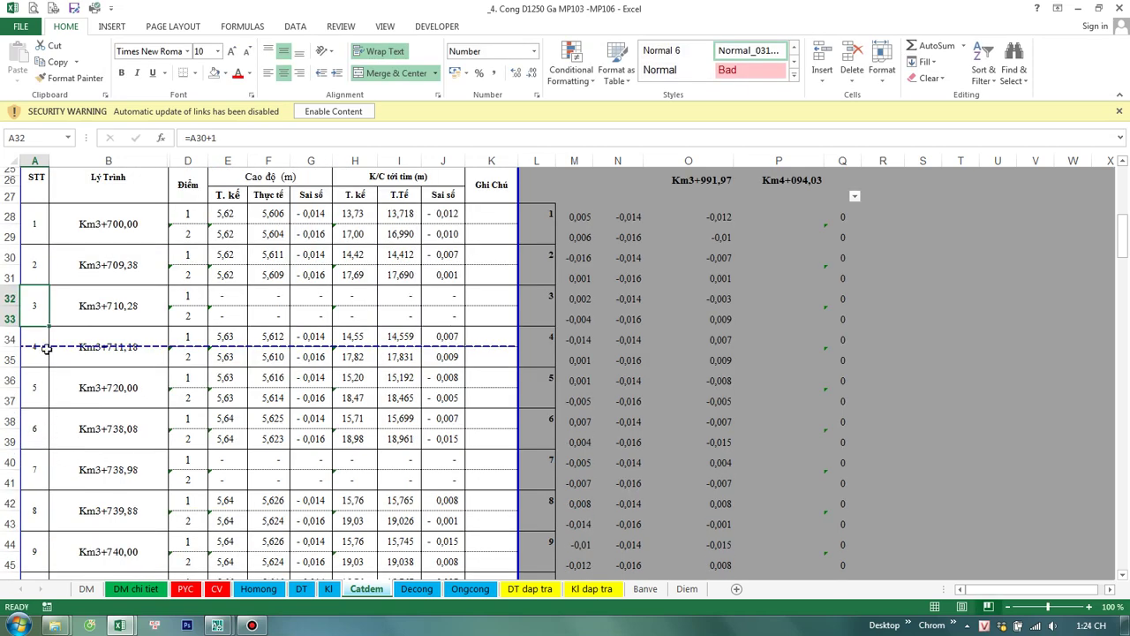
{"action": "left_click", "coordinate": [37, 266]}
{"action": "left_click_drag", "start_coordinate": [51, 284], "coordinate": [51, 304]}
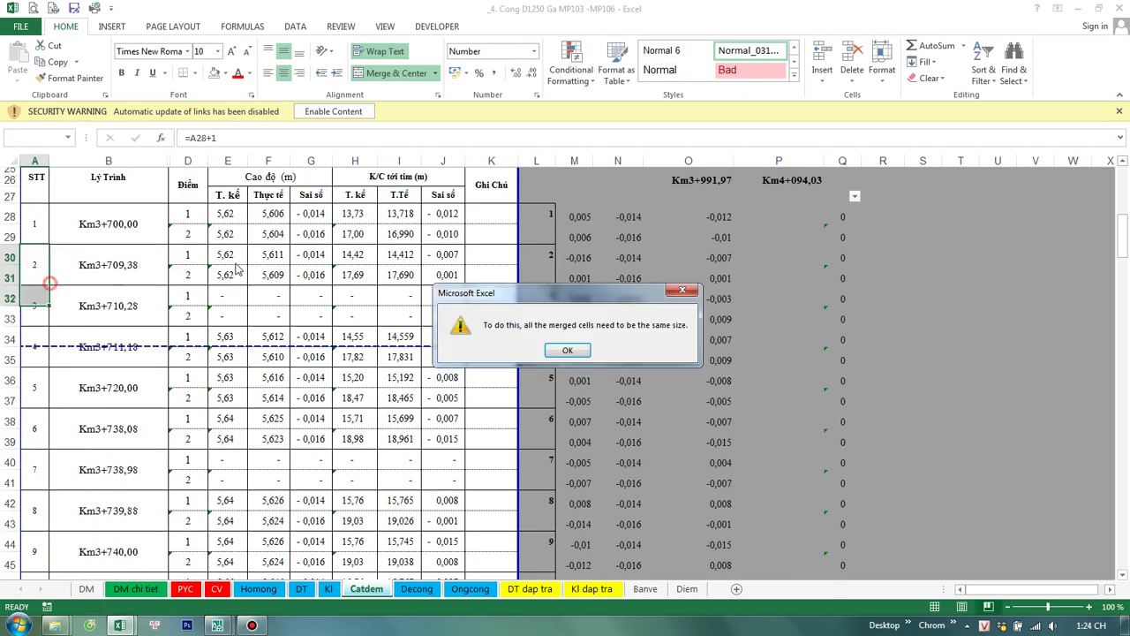
{"action": "left_click", "coordinate": [568, 350]}
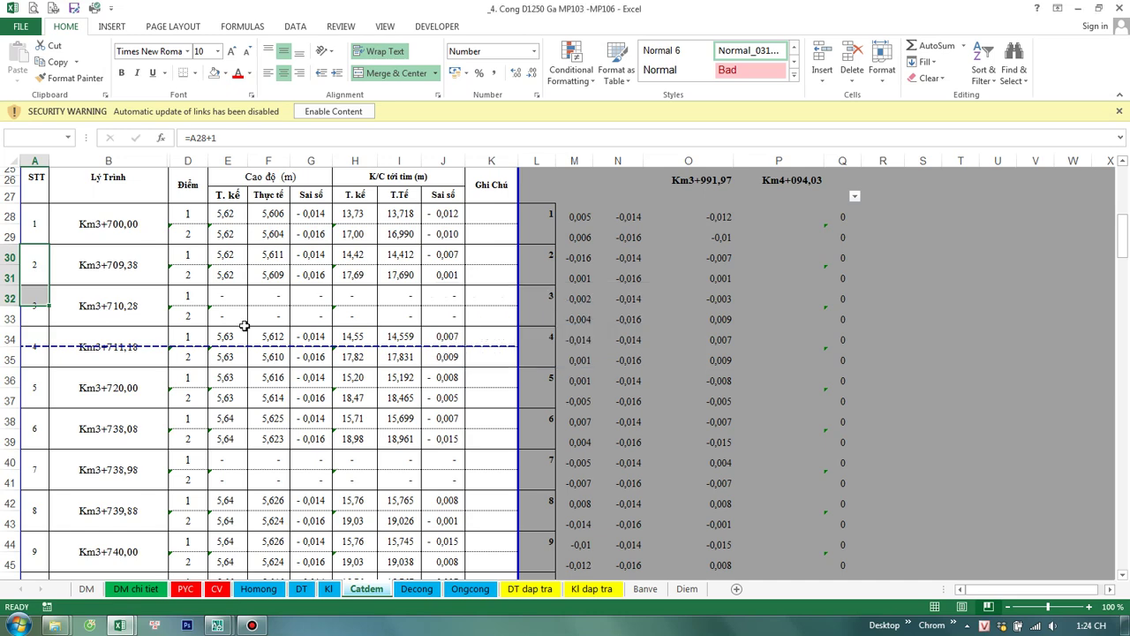
{"action": "left_click", "coordinate": [97, 307]}
{"action": "left_click", "coordinate": [33, 266]}
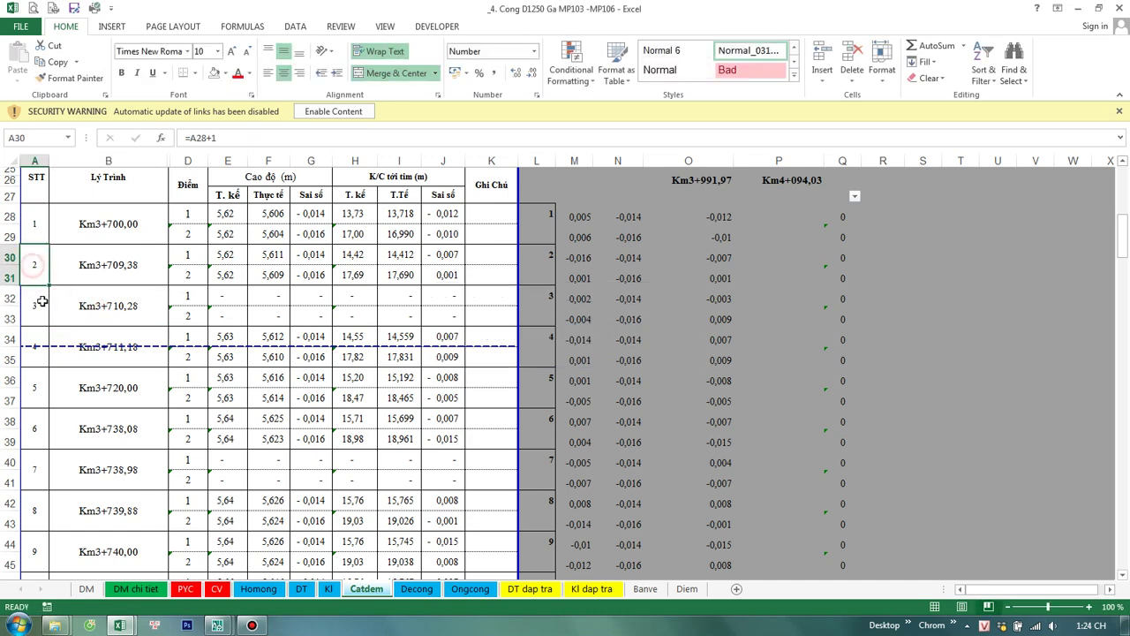
{"action": "key", "text": "ctrl+c"}
{"action": "left_click", "coordinate": [35, 297]}
{"action": "key", "text": "ctrl+v"}
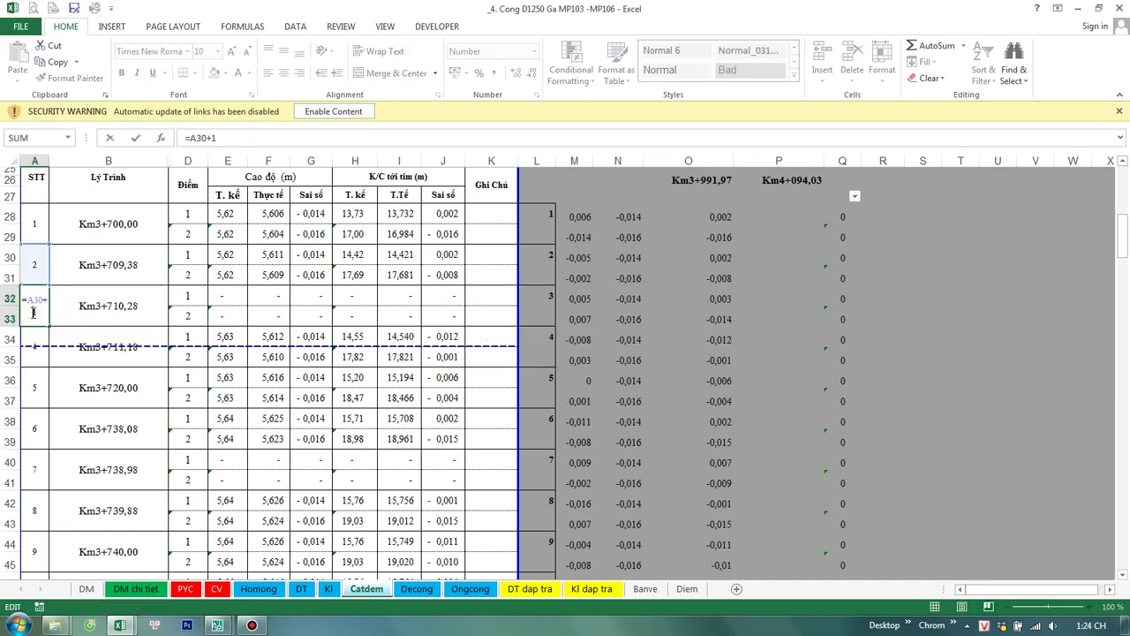
{"action": "key", "text": "Escape"}
Step: Paste A32's numbering formula into A34:A190
{"action": "left_click", "coordinate": [38, 342]}
{"action": "key", "text": "ctrl+c"}
{"action": "scroll", "coordinate": [38, 371], "scroll_direction": "down", "scroll_amount": 10}
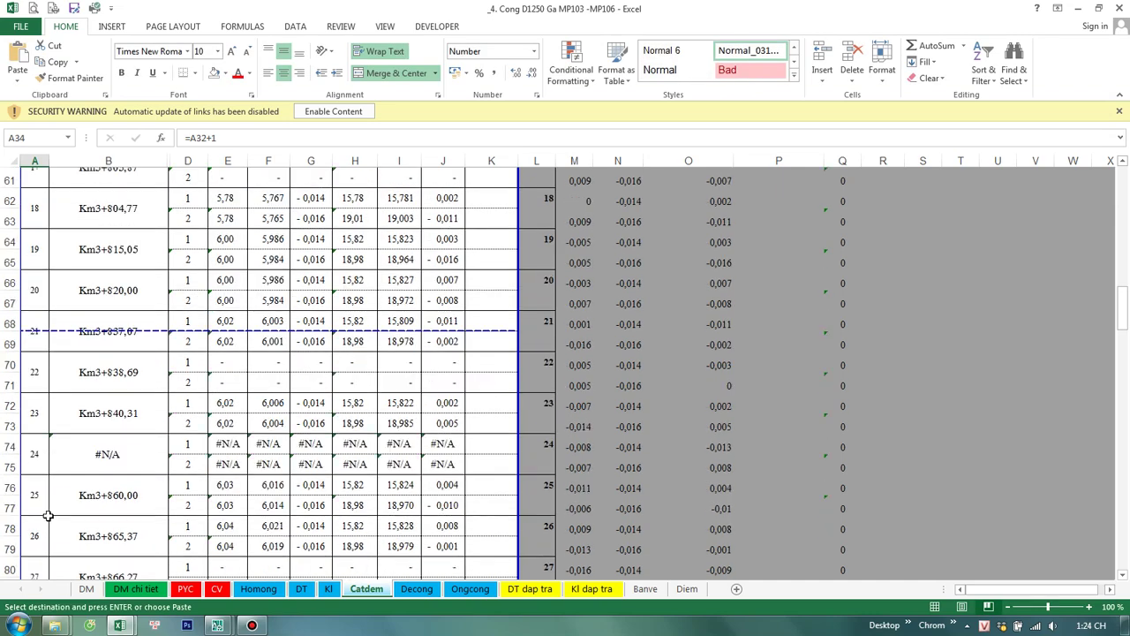
{"action": "scroll", "coordinate": [38, 503], "scroll_direction": "down", "scroll_amount": 12}
{"action": "scroll", "coordinate": [38, 528], "scroll_direction": "down", "scroll_amount": 12}
{"action": "scroll", "coordinate": [38, 528], "scroll_direction": "down", "scroll_amount": 9}
{"action": "scroll", "coordinate": [36, 516], "scroll_direction": "down", "scroll_amount": 9}
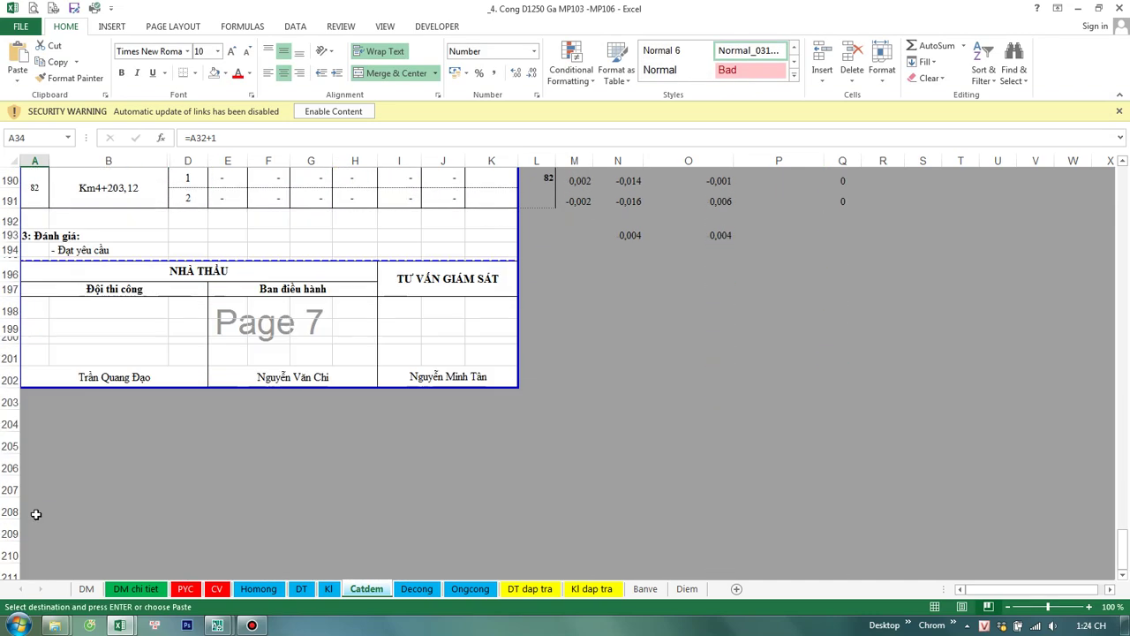
{"action": "scroll", "coordinate": [38, 477], "scroll_direction": "up", "scroll_amount": 3}
{"action": "left_click", "coordinate": [38, 375], "text": "shift"}
{"action": "key", "text": "ctrl+v"}
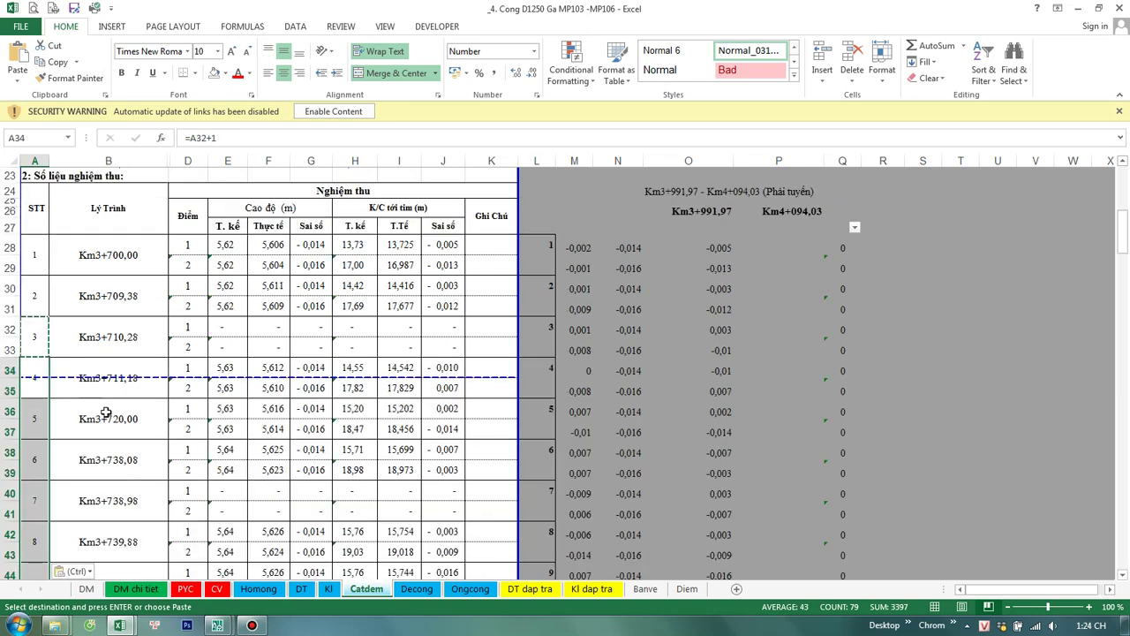
{"action": "left_click", "coordinate": [788, 374]}
Step: Filter column Q to 1 and check the stations from Km3+991,97 to the last, including L150
{"action": "left_click", "coordinate": [883, 227]}
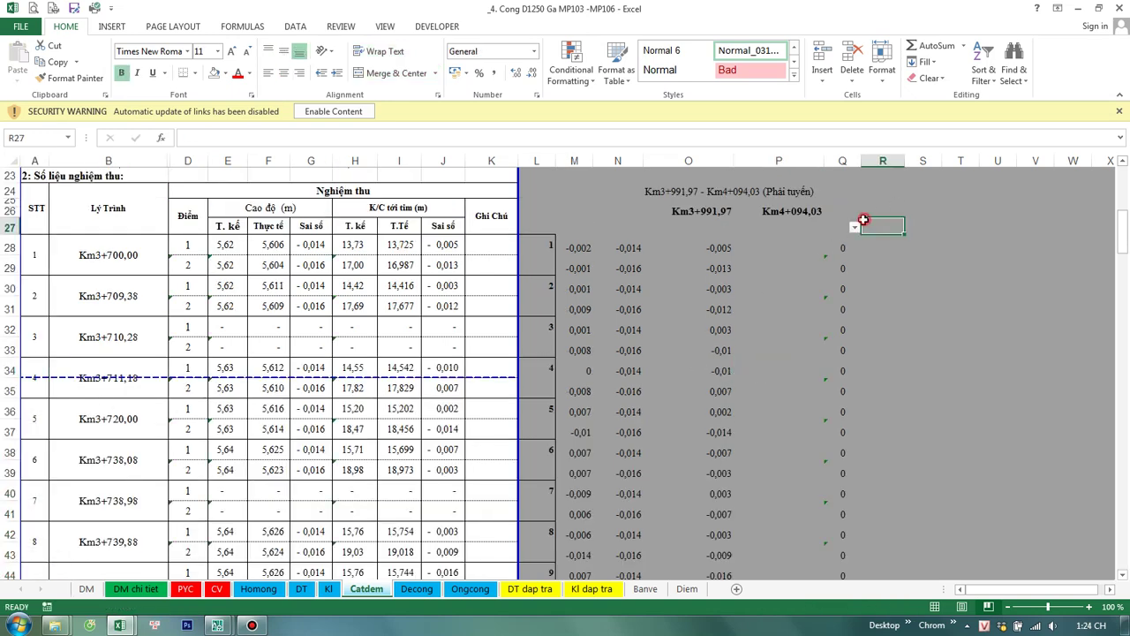
{"action": "left_click", "coordinate": [853, 226]}
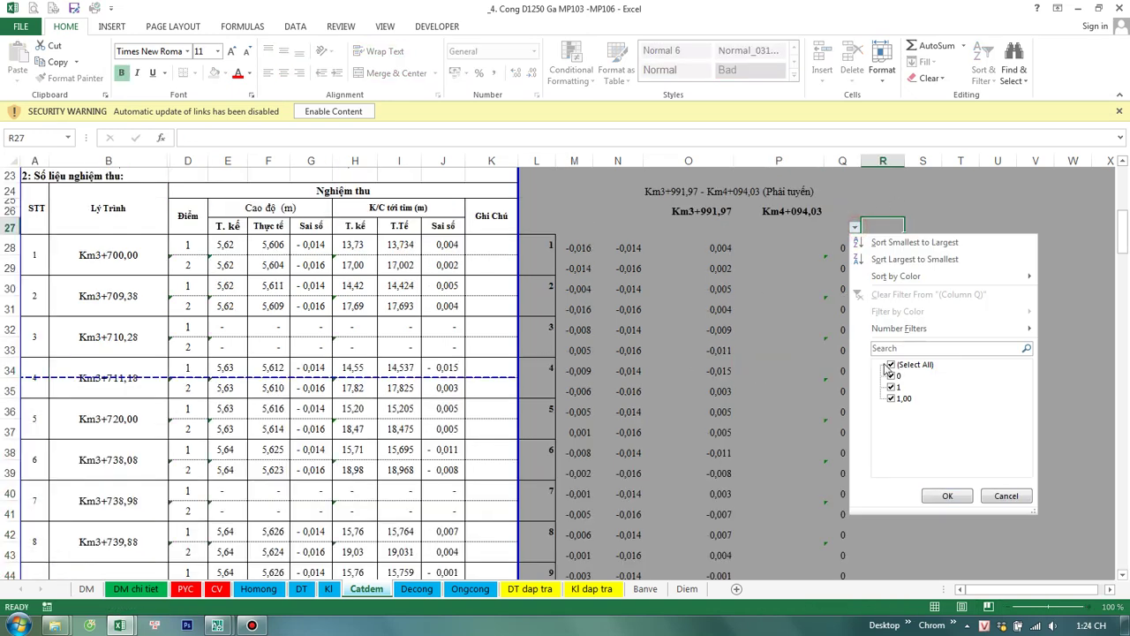
{"action": "left_click", "coordinate": [935, 491]}
{"action": "left_click", "coordinate": [125, 336]}
{"action": "left_click", "coordinate": [119, 260]}
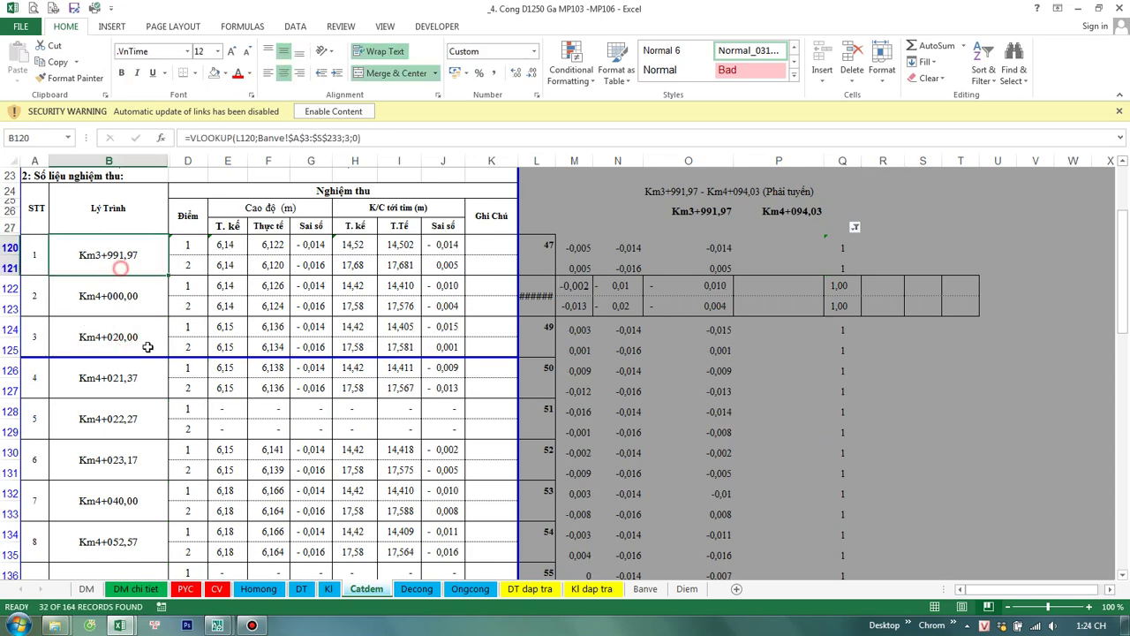
{"action": "scroll", "coordinate": [150, 380], "scroll_direction": "down", "scroll_amount": 1}
{"action": "scroll", "coordinate": [133, 415], "scroll_direction": "down", "scroll_amount": 3}
{"action": "scroll", "coordinate": [128, 426], "scroll_direction": "down", "scroll_amount": 5}
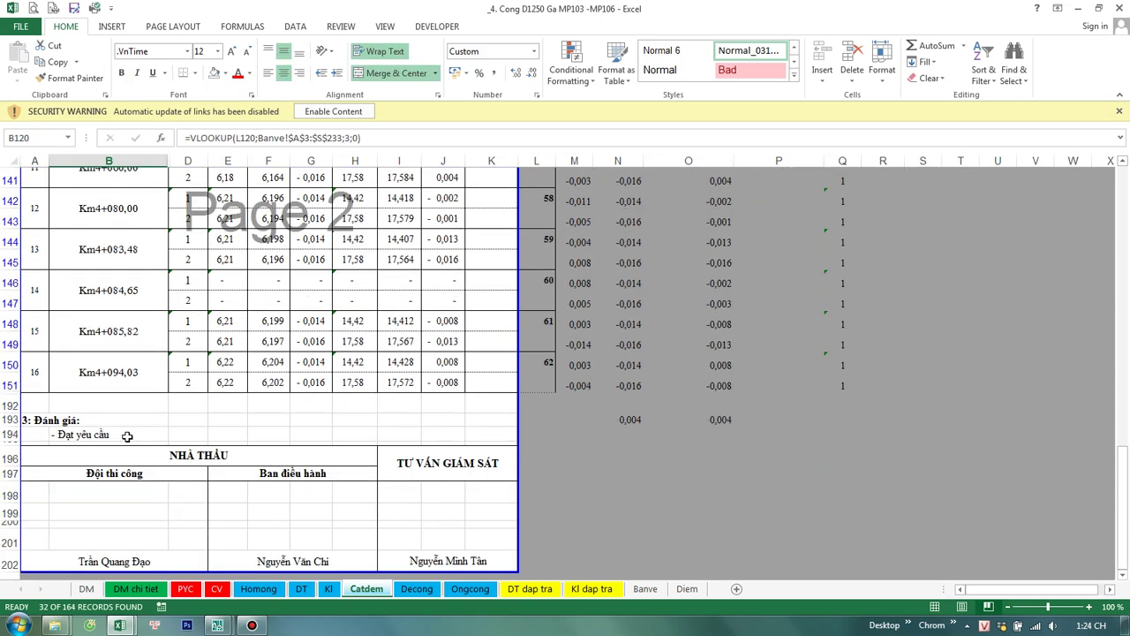
{"action": "left_click", "coordinate": [196, 365]}
{"action": "left_click", "coordinate": [535, 366]}
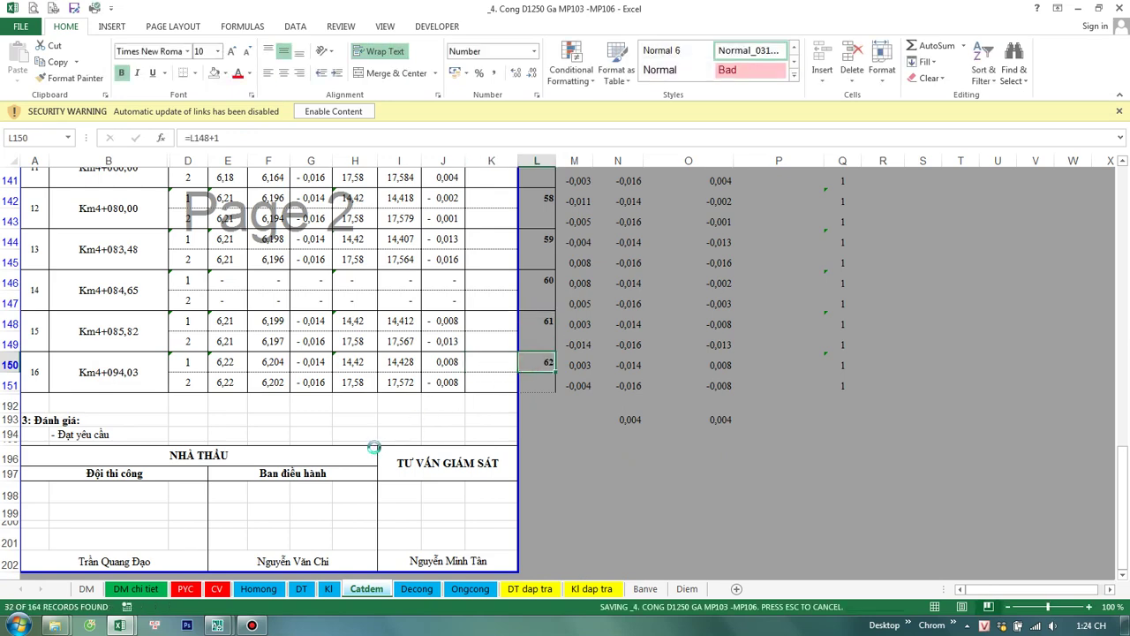
Step: Shrink the height of row 192
{"action": "left_click", "coordinate": [223, 406]}
{"action": "left_click_drag", "start_coordinate": [16, 412], "coordinate": [16, 402]}
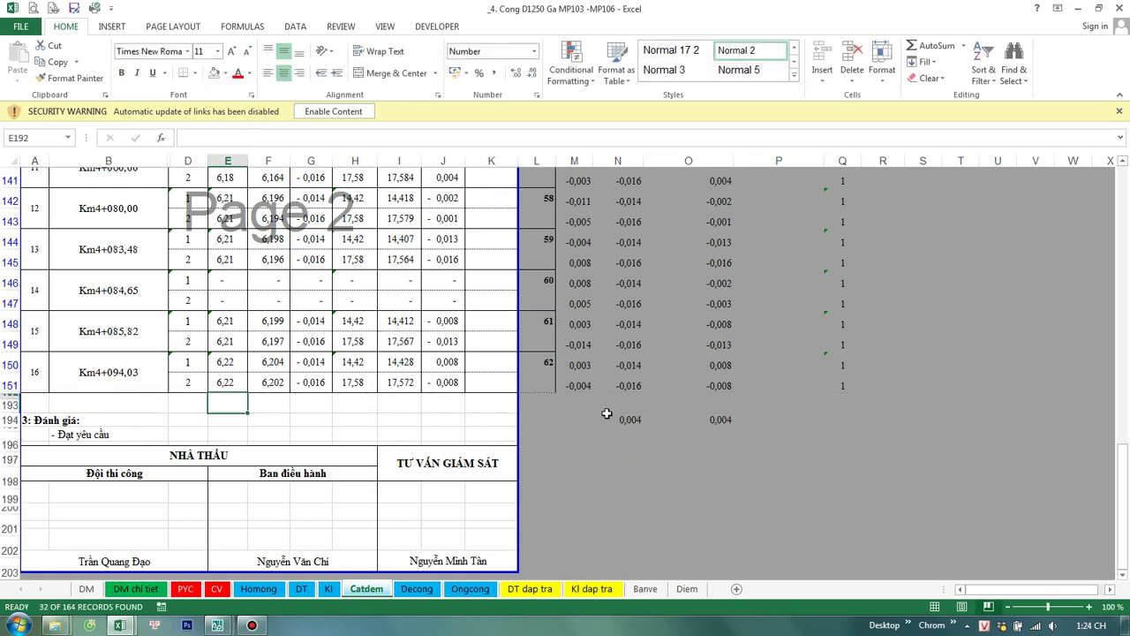
{"action": "left_click", "coordinate": [618, 446]}
Step: Check the print preview, then review the header's object, chainage range and project name
{"action": "key", "text": "ctrl+p"}
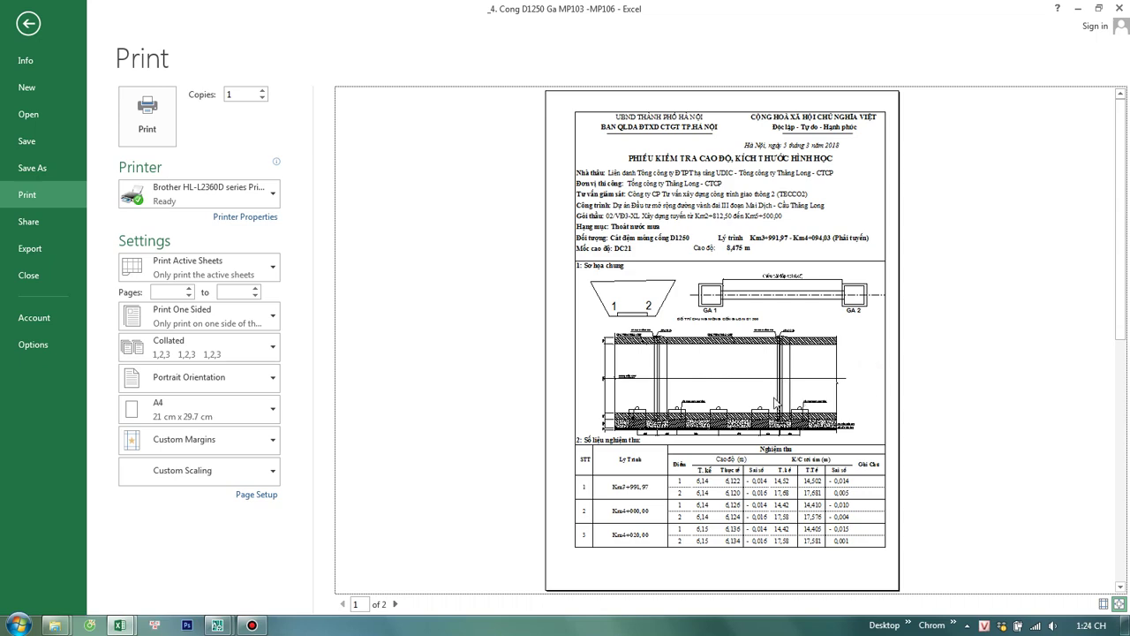
{"action": "key", "text": "Escape"}
{"action": "scroll", "coordinate": [189, 305], "scroll_direction": "up", "scroll_amount": 7}
{"action": "scroll", "coordinate": [189, 304], "scroll_direction": "up", "scroll_amount": 20}
{"action": "scroll", "coordinate": [159, 296], "scroll_direction": "up", "scroll_amount": 2}
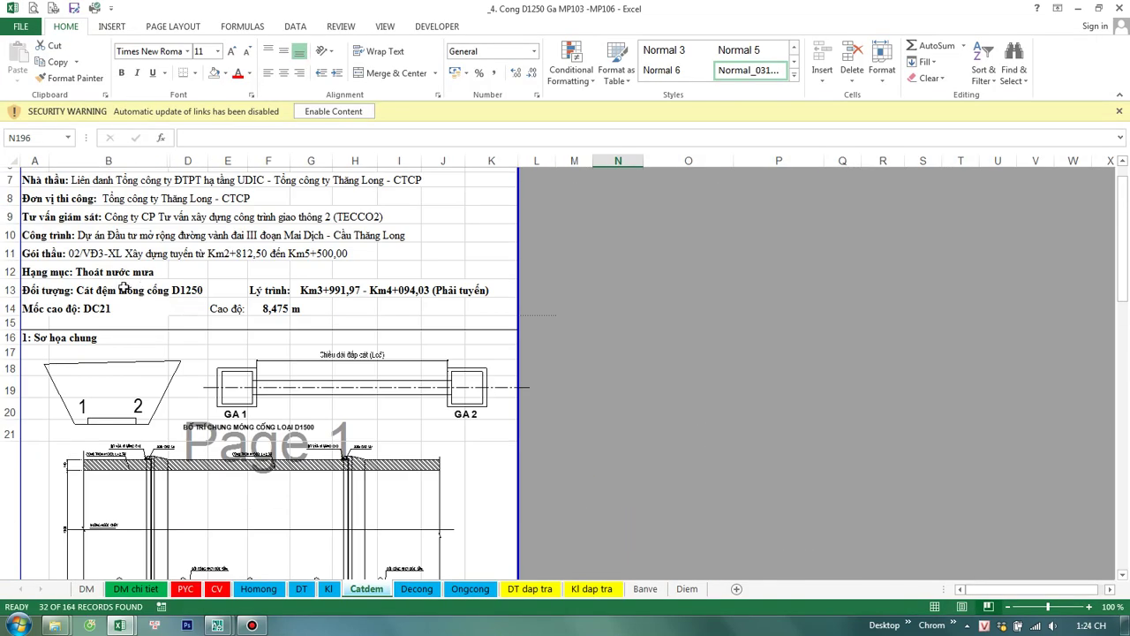
{"action": "left_click", "coordinate": [189, 270]}
{"action": "left_click", "coordinate": [271, 290]}
{"action": "scroll", "coordinate": [249, 297], "scroll_direction": "up", "scroll_amount": 2}
{"action": "left_click", "coordinate": [181, 290]}
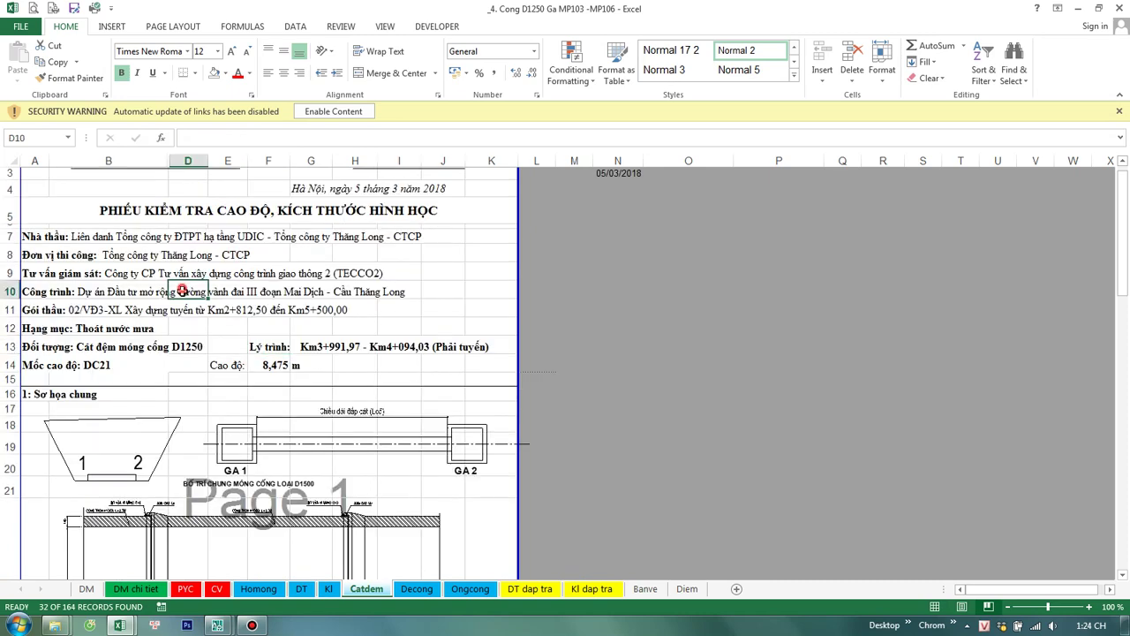
{"action": "scroll", "coordinate": [185, 304], "scroll_direction": "down", "scroll_amount": 6}
Step: On the Decong sheet, filter column Q to the 1 values plus blanks
{"action": "left_click", "coordinate": [415, 589]}
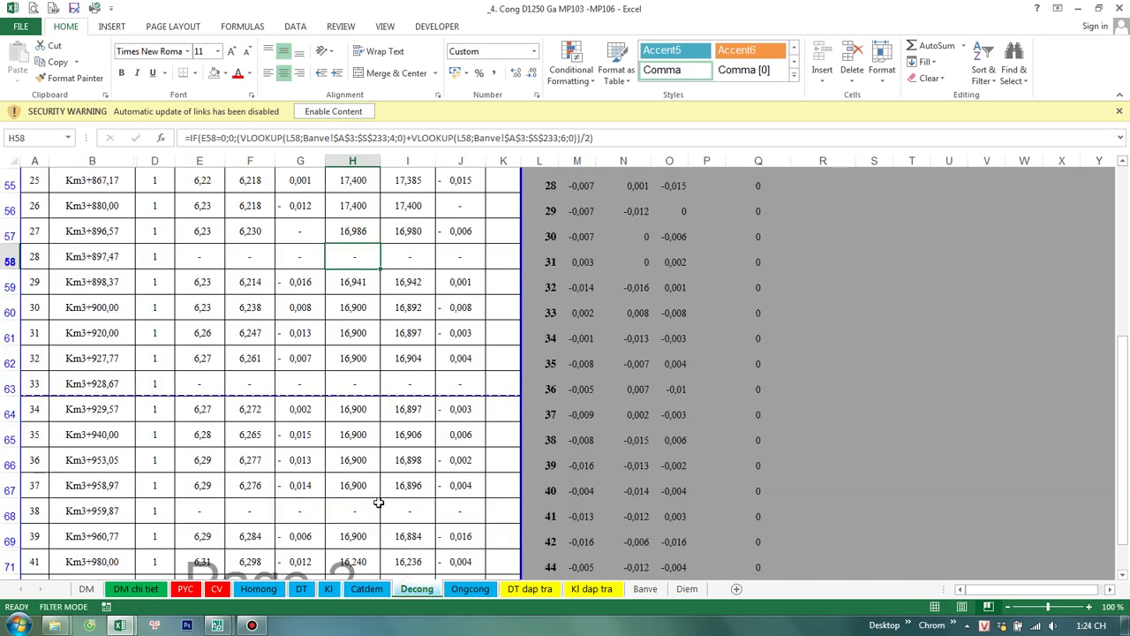
{"action": "left_click", "coordinate": [785, 325]}
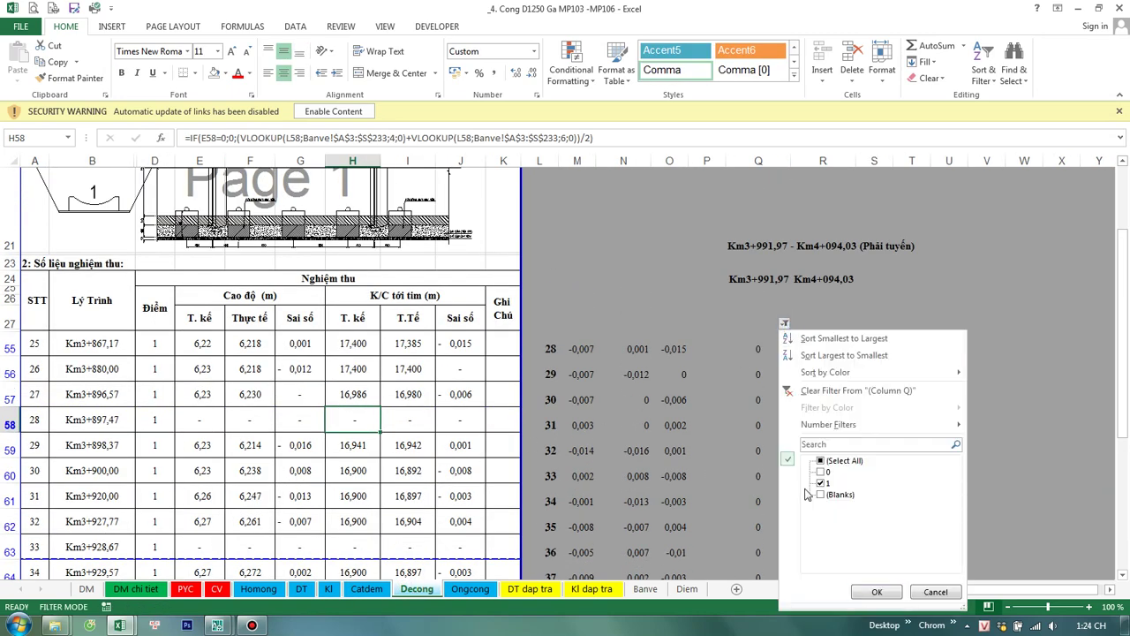
{"action": "left_click", "coordinate": [872, 593]}
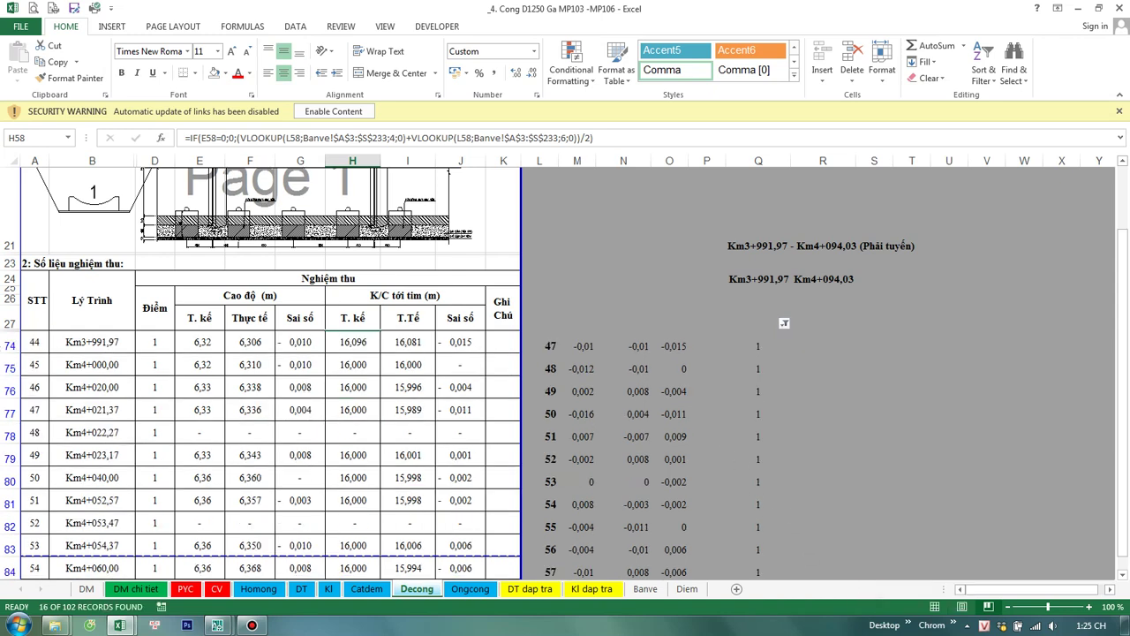
{"action": "left_click", "coordinate": [11, 341]}
{"action": "scroll", "coordinate": [68, 408], "scroll_direction": "down", "scroll_amount": 3}
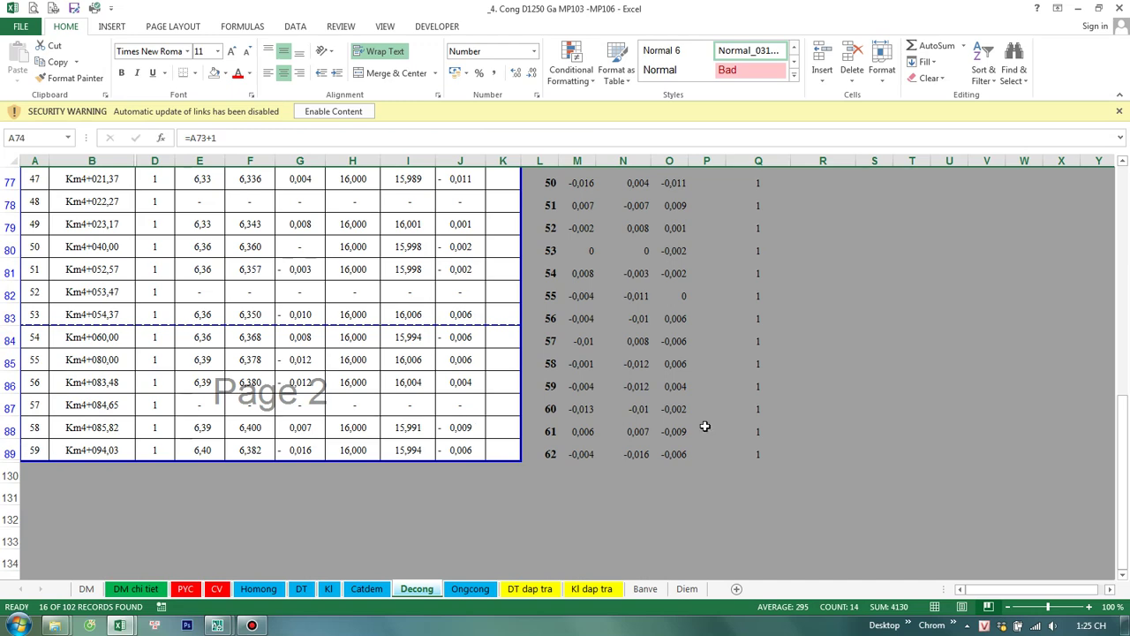
{"action": "scroll", "coordinate": [706, 426], "scroll_direction": "up", "scroll_amount": 3}
{"action": "left_click", "coordinate": [783, 323]}
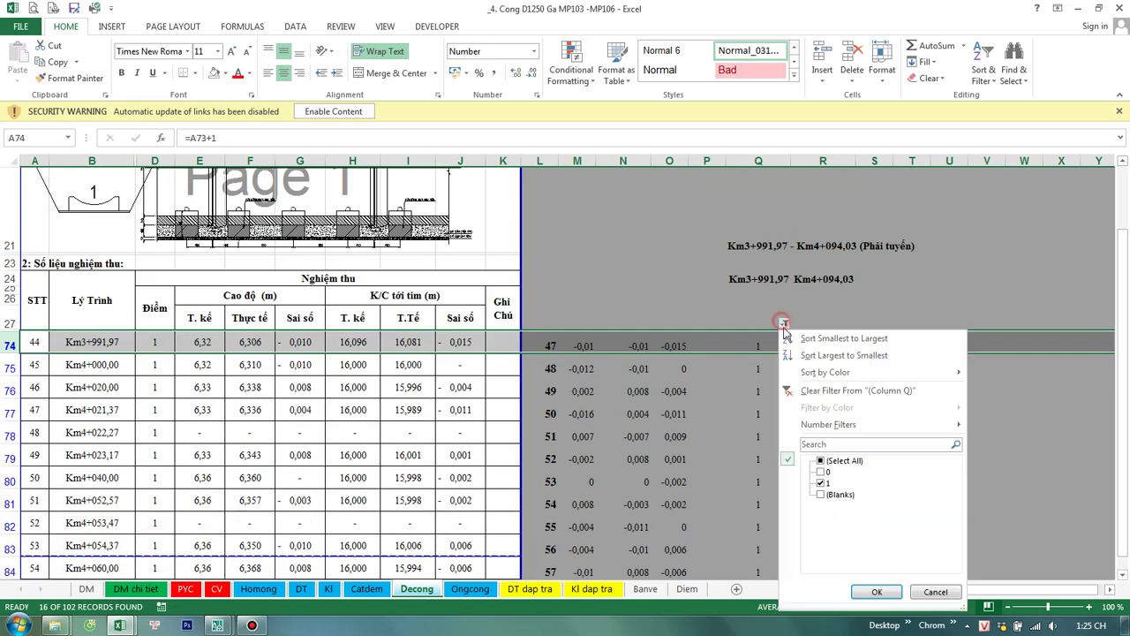
{"action": "left_click", "coordinate": [821, 494]}
{"action": "left_click", "coordinate": [876, 591]}
{"action": "left_click", "coordinate": [823, 455]}
{"action": "scroll", "coordinate": [291, 410], "scroll_direction": "down", "scroll_amount": 5}
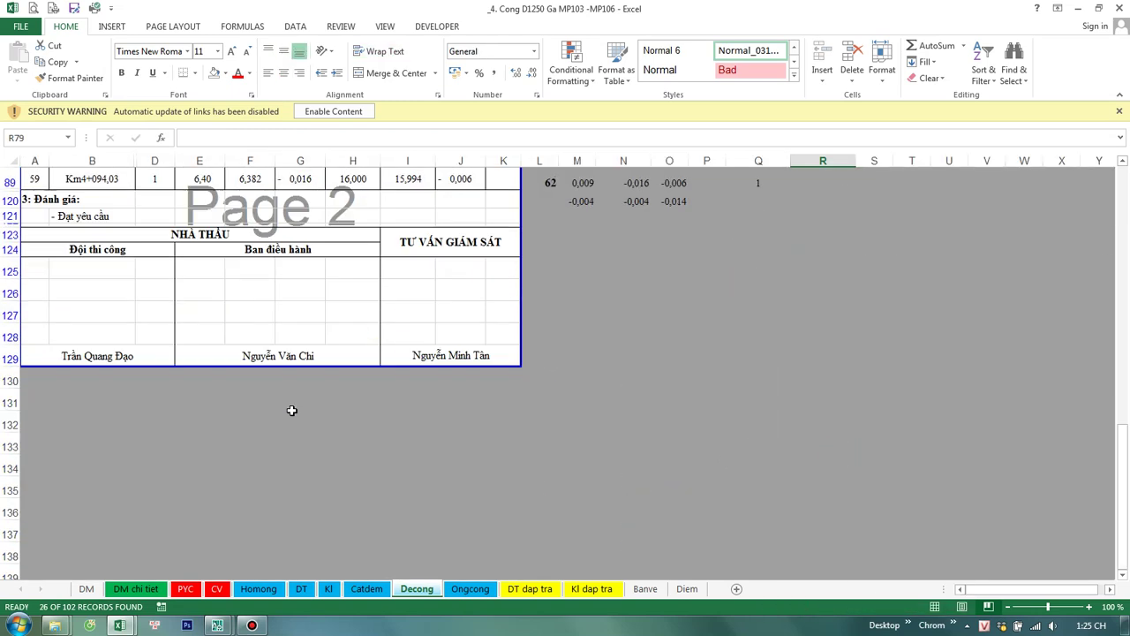
{"action": "scroll", "coordinate": [291, 409], "scroll_direction": "up", "scroll_amount": 2}
Step: Select the filtered station rows 74 to 89, including the Km4+054,37 row
{"action": "left_click", "coordinate": [9, 324]}
{"action": "scroll", "coordinate": [35, 323], "scroll_direction": "up", "scroll_amount": 4}
{"action": "scroll", "coordinate": [35, 324], "scroll_direction": "up", "scroll_amount": 2}
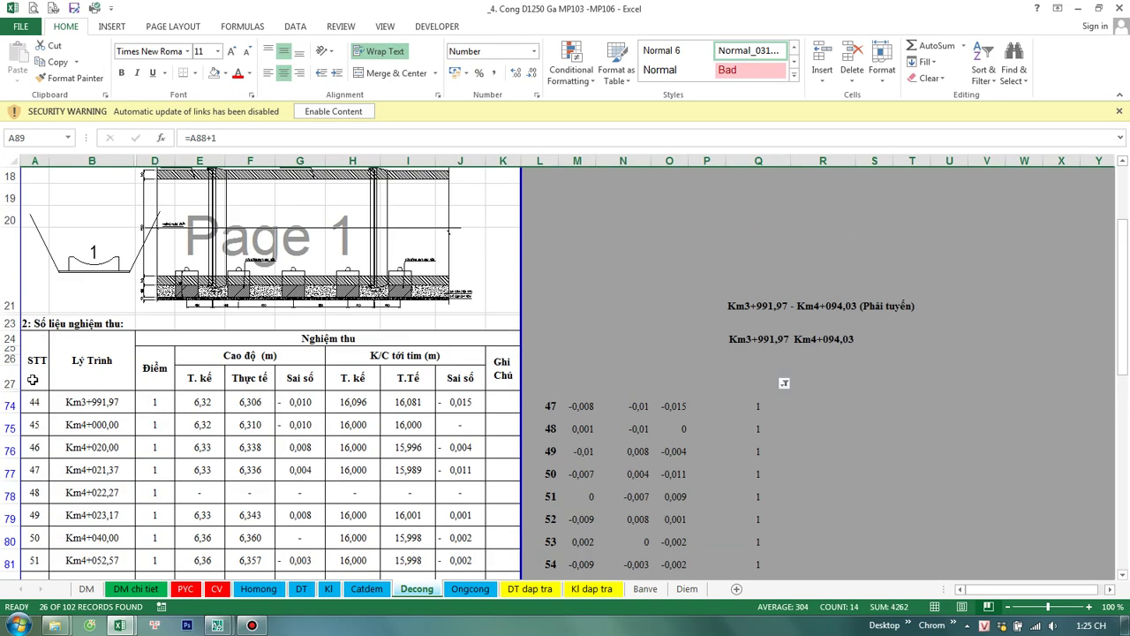
{"action": "left_click", "coordinate": [9, 405], "text": "shift"}
{"action": "scroll", "coordinate": [137, 410], "scroll_direction": "down", "scroll_amount": 3}
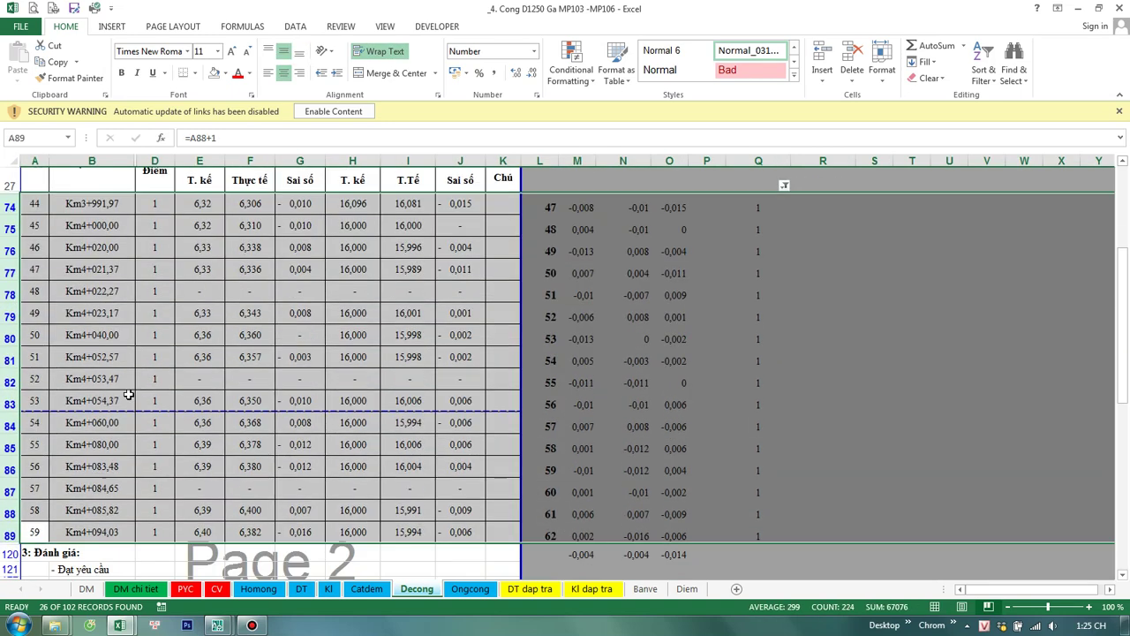
{"action": "left_click_drag", "start_coordinate": [24, 375], "coordinate": [502, 374]}
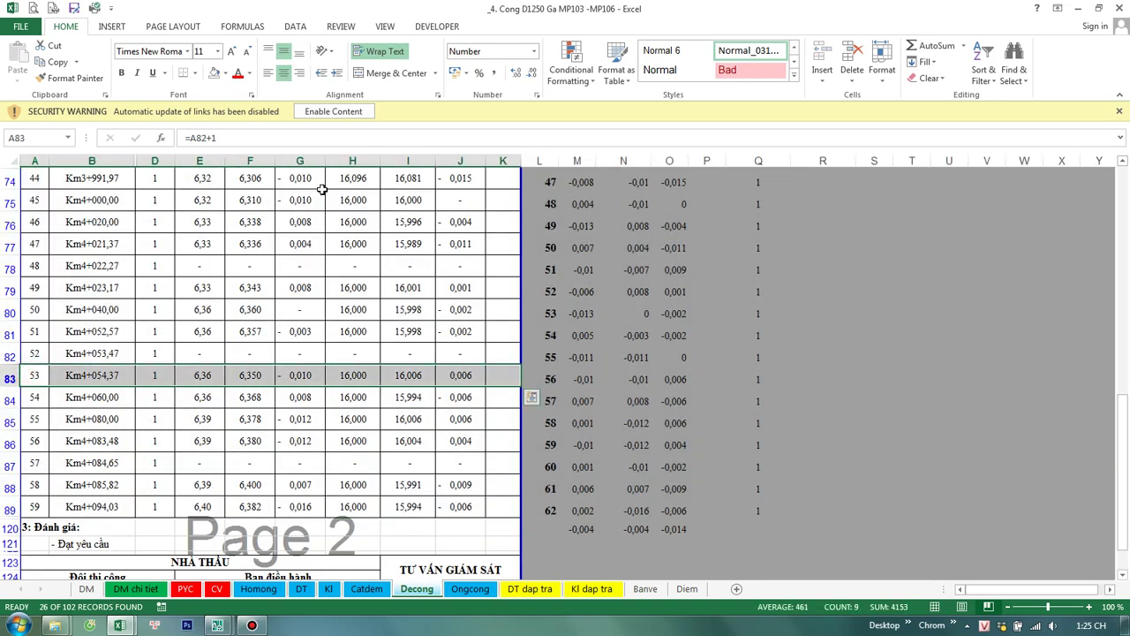
{"action": "scroll", "coordinate": [73, 315], "scroll_direction": "up", "scroll_amount": 1}
{"action": "scroll", "coordinate": [58, 325], "scroll_direction": "up", "scroll_amount": 2}
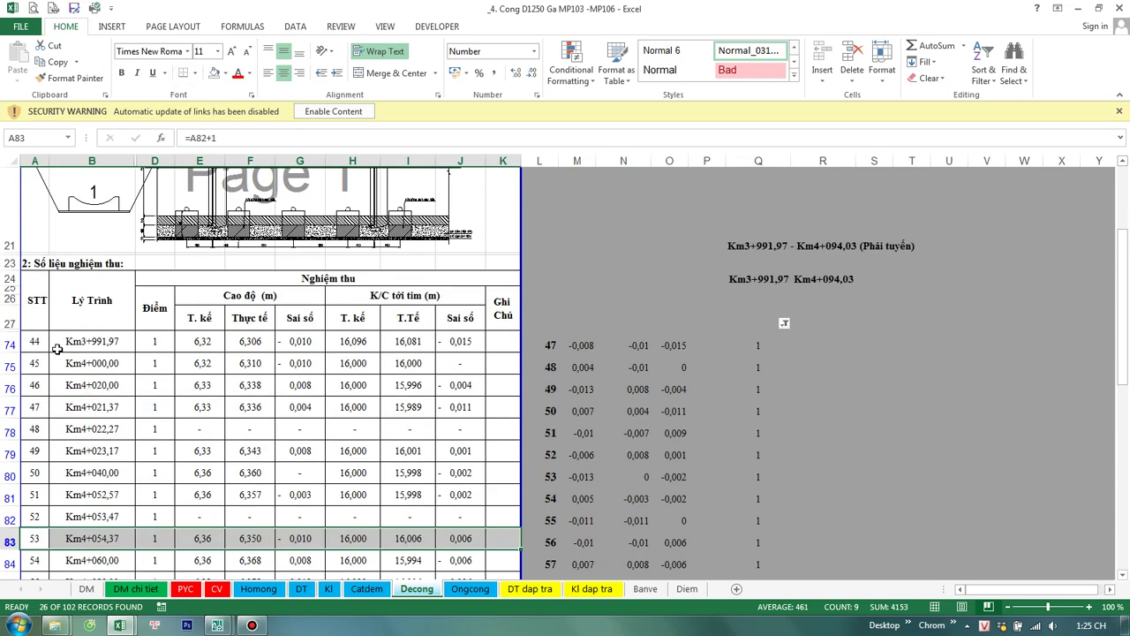
Step: Enter 1 in A74 and confirm the STT formulas renumber down to 16 in A89
{"action": "left_click", "coordinate": [41, 346]}
{"action": "type", "text": "1"}
{"action": "key", "text": "Return"}
{"action": "left_click", "coordinate": [40, 406]}
{"action": "scroll", "coordinate": [53, 412], "scroll_direction": "down", "scroll_amount": 3}
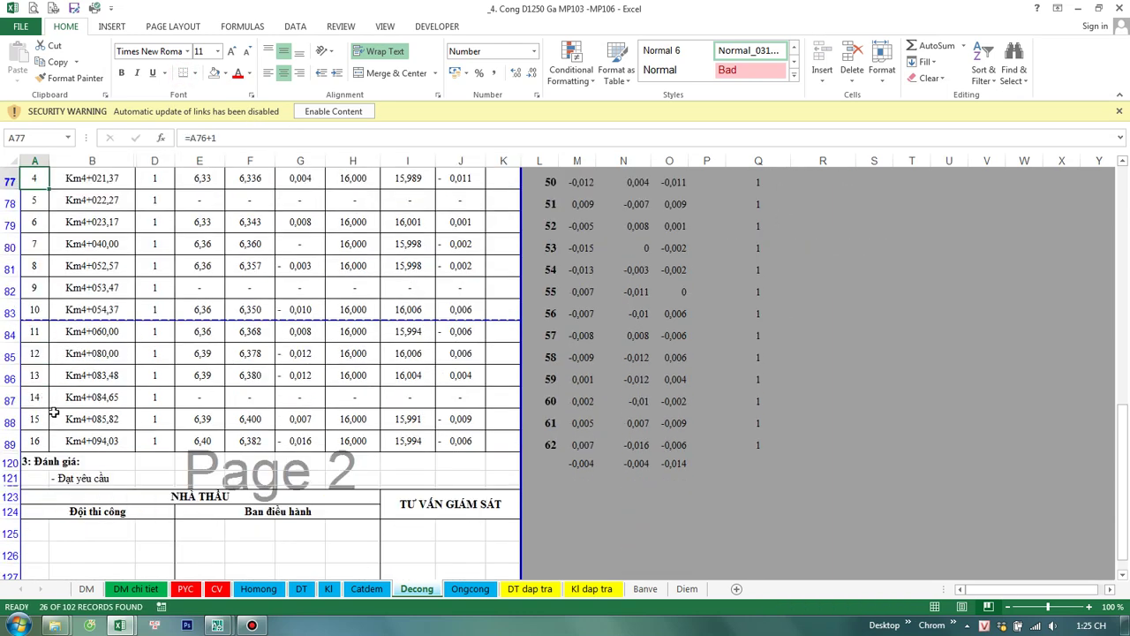
{"action": "left_click", "coordinate": [40, 441]}
{"action": "left_click", "coordinate": [250, 422]}
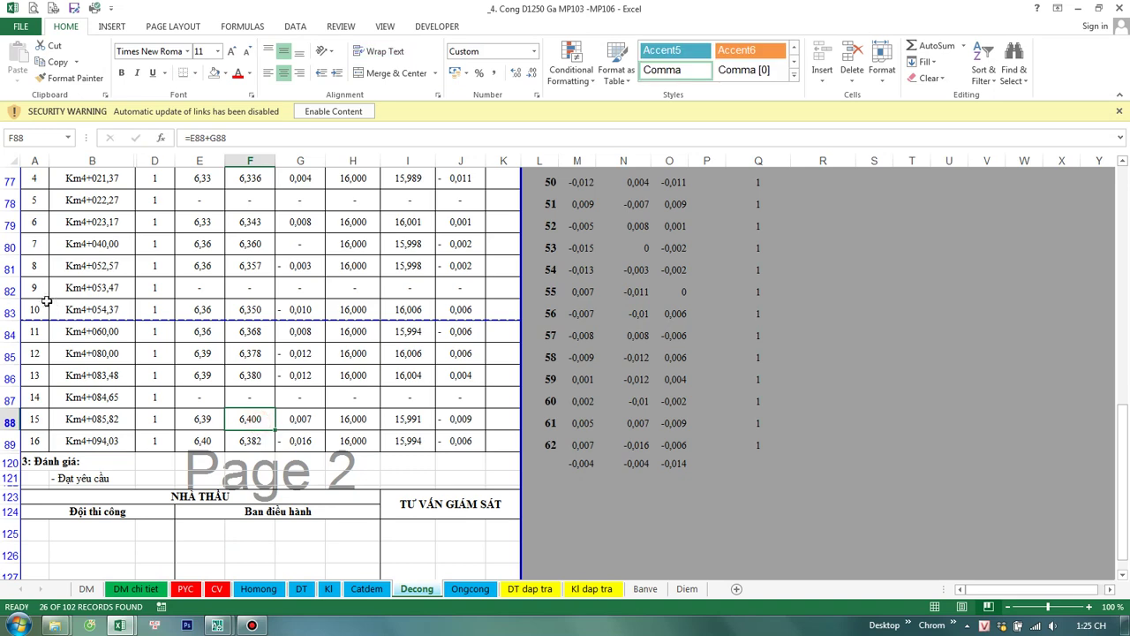
{"action": "left_click", "coordinate": [35, 305]}
{"action": "left_click", "coordinate": [32, 441]}
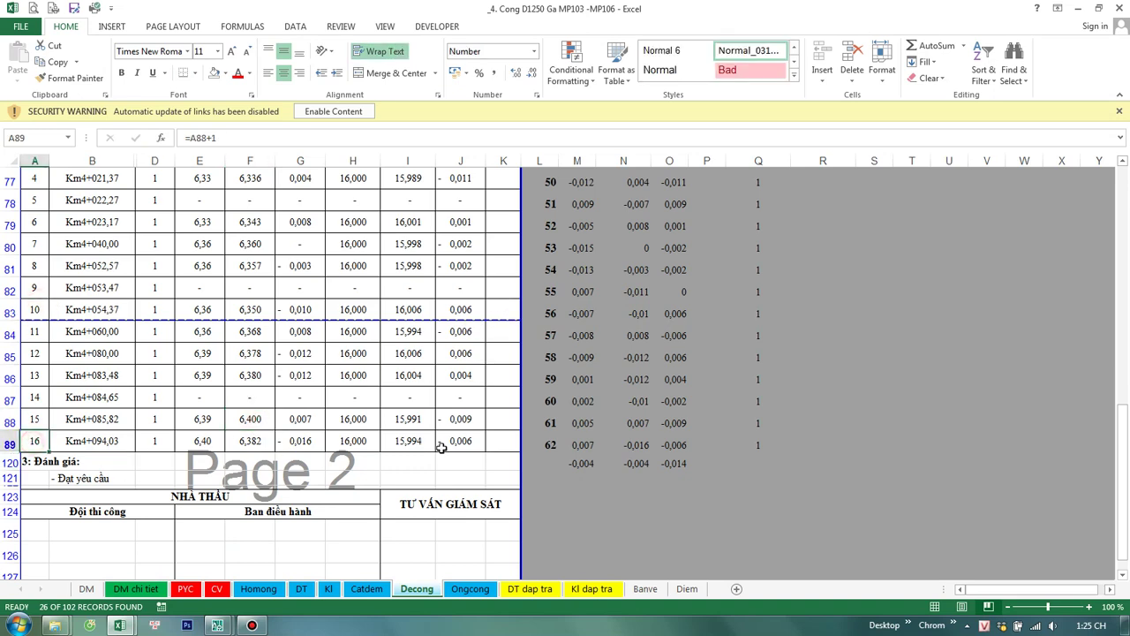
{"action": "scroll", "coordinate": [240, 483], "scroll_direction": "down", "scroll_amount": 2}
Step: Review both pages of the Decong print preview, zooming in on page 2
{"action": "key", "text": "ctrl+p"}
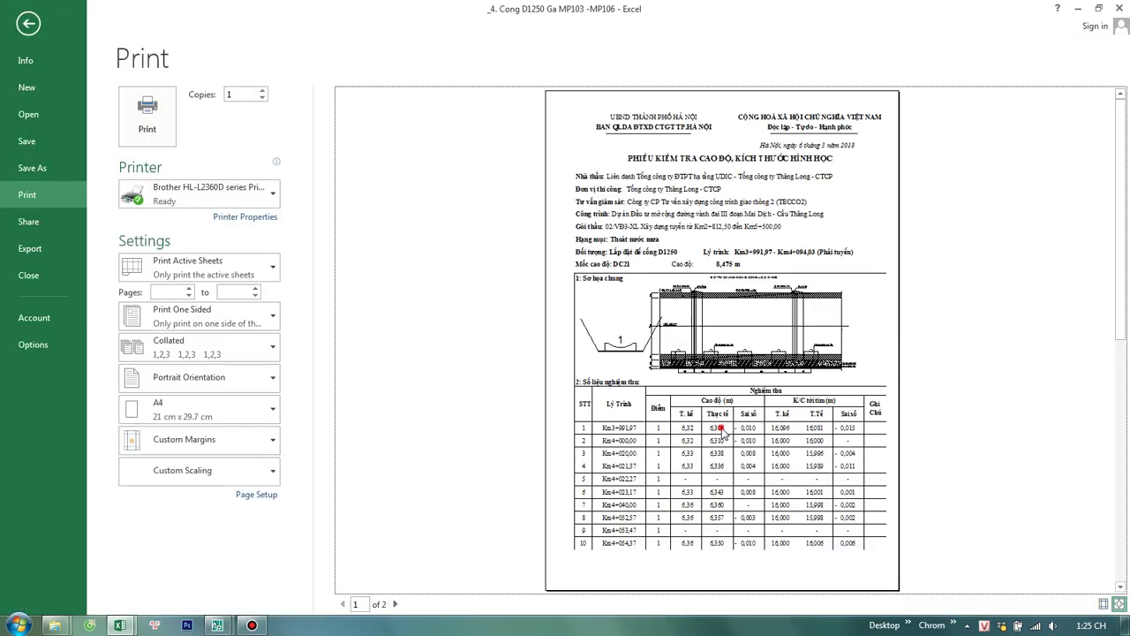
{"action": "scroll", "coordinate": [716, 439], "scroll_direction": "down", "scroll_amount": 1}
{"action": "scroll", "coordinate": [720, 437], "scroll_direction": "up", "scroll_amount": 1}
{"action": "scroll", "coordinate": [726, 426], "scroll_direction": "down", "scroll_amount": 1}
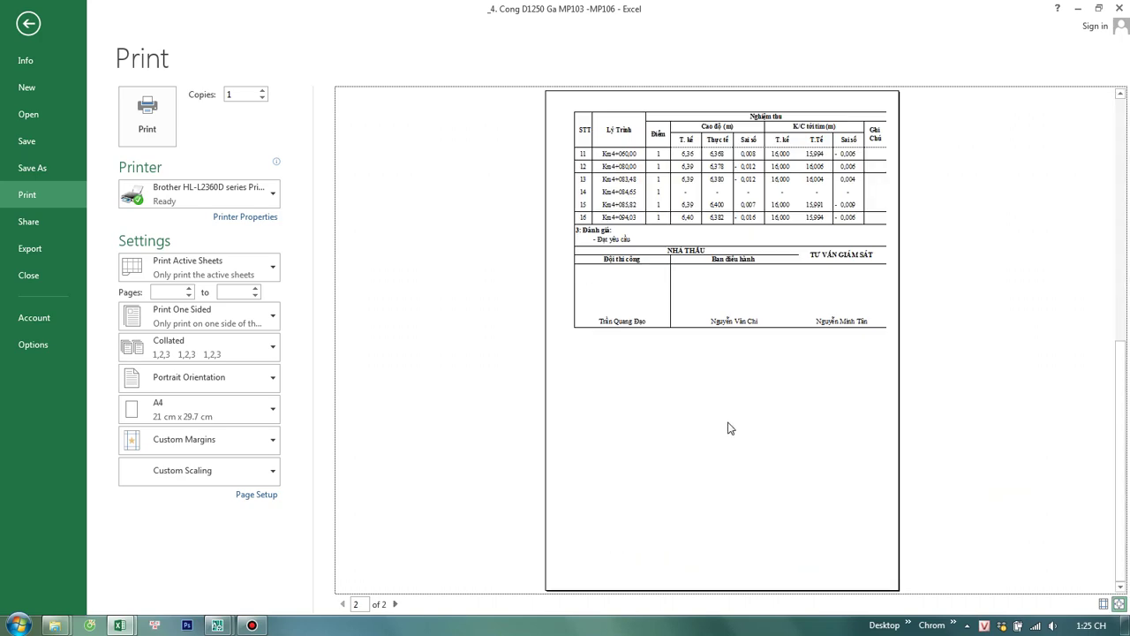
{"action": "left_click", "coordinate": [746, 427]}
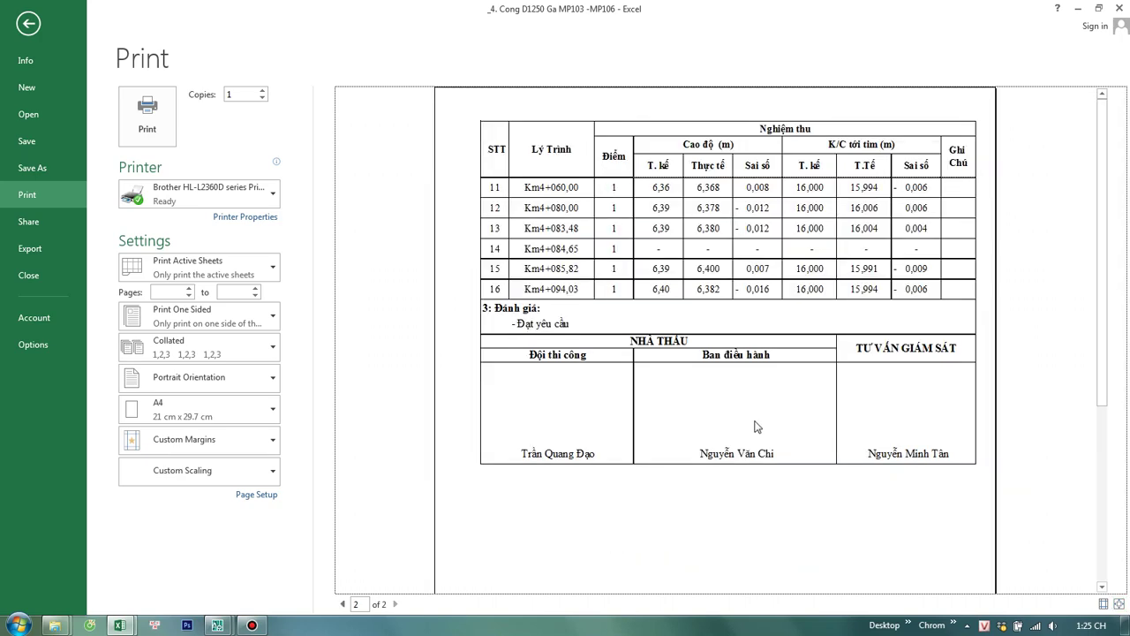
{"action": "key", "text": "Escape"}
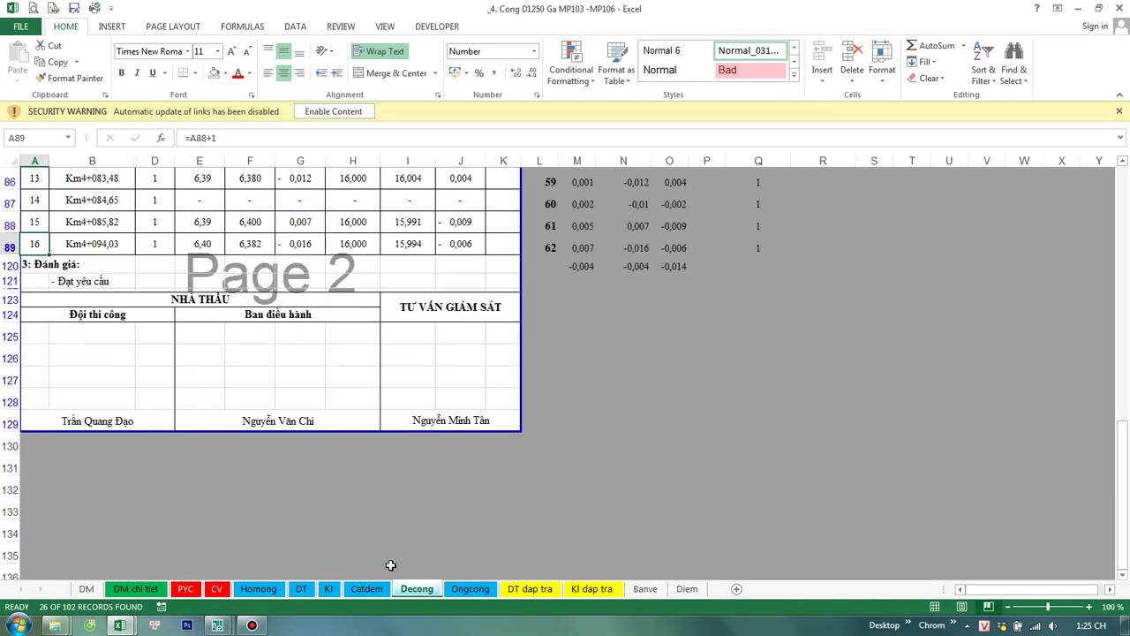
Step: Look over the Catdem sheet, then scroll to the Kl sheet's signature block
{"action": "left_click", "coordinate": [377, 590]}
{"action": "scroll", "coordinate": [451, 481], "scroll_direction": "down", "scroll_amount": 5}
{"action": "scroll", "coordinate": [452, 481], "scroll_direction": "down", "scroll_amount": 5}
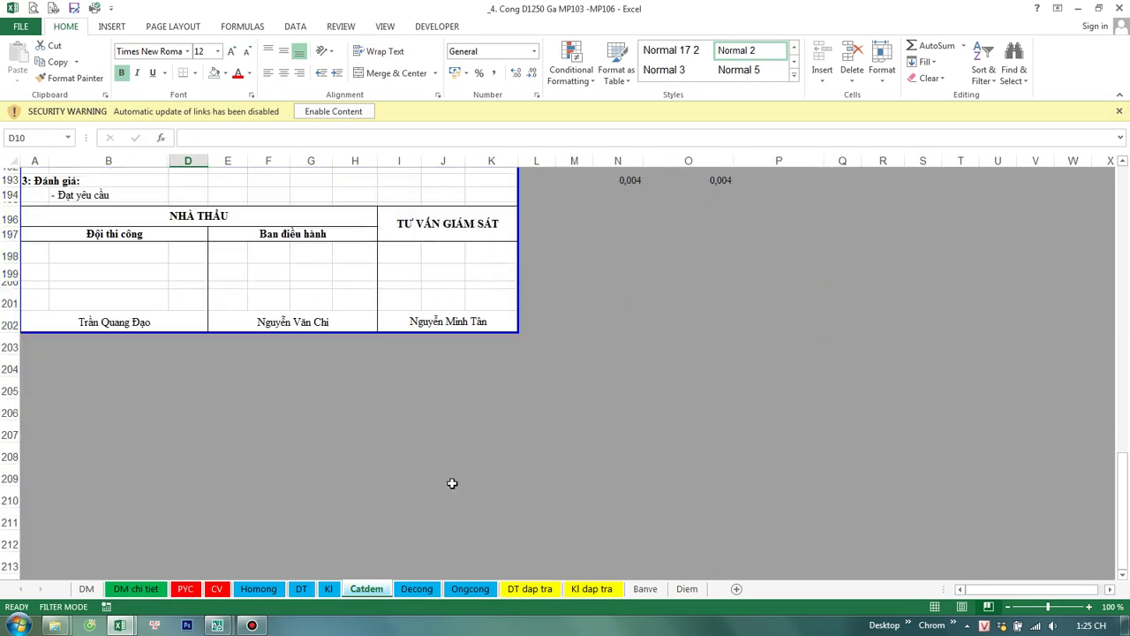
{"action": "scroll", "coordinate": [451, 482], "scroll_direction": "up", "scroll_amount": 2}
{"action": "left_click", "coordinate": [324, 589]}
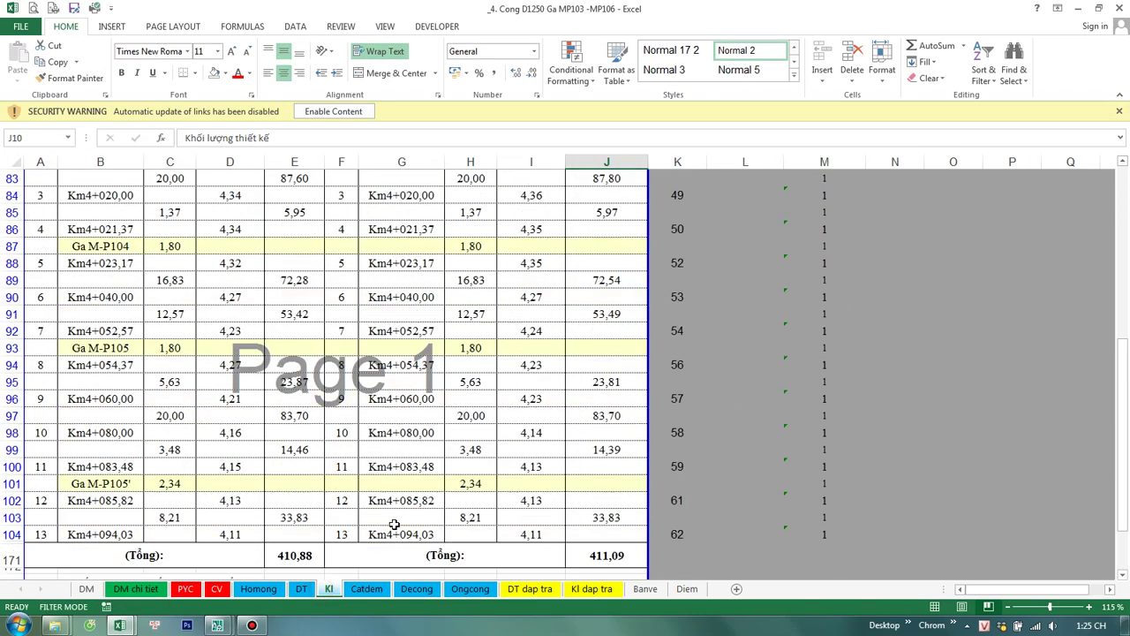
{"action": "scroll", "coordinate": [406, 523], "scroll_direction": "down", "scroll_amount": 5}
Step: Check Kl's D182 signature formula and type the consultant's new name into Catdem I202
{"action": "double_click", "coordinate": [327, 438]}
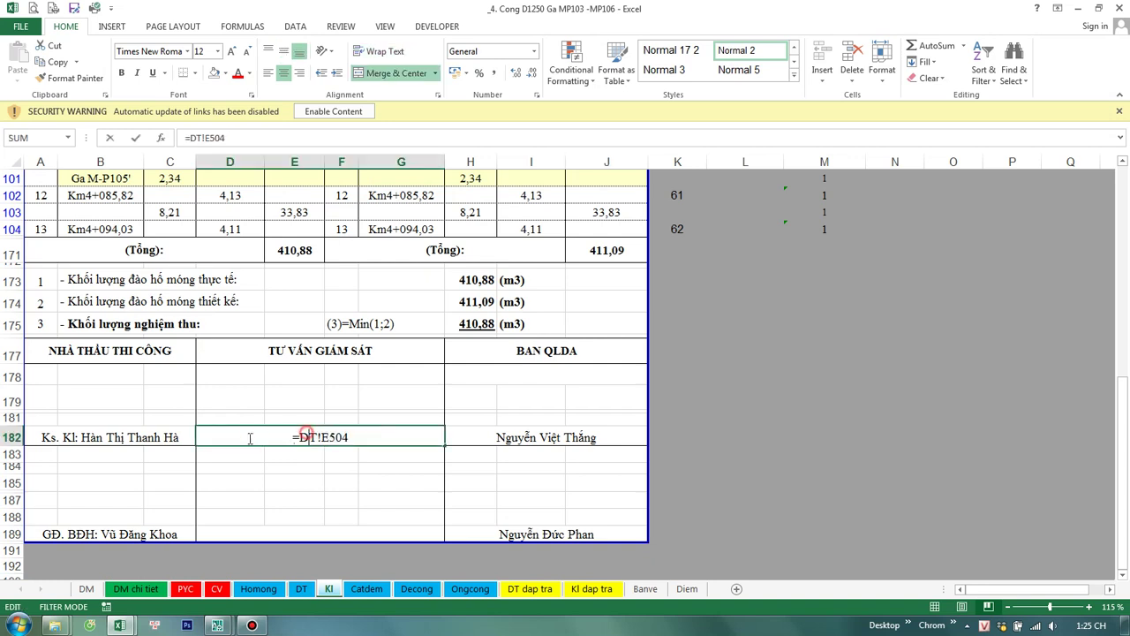
{"action": "key", "text": "Escape"}
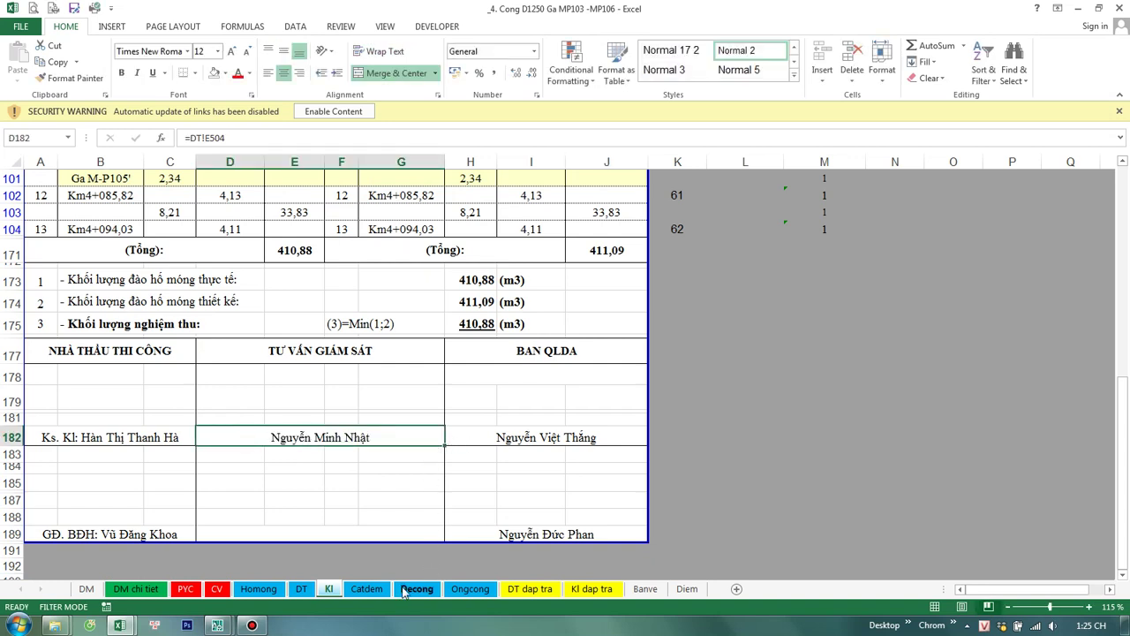
{"action": "left_click", "coordinate": [367, 589]}
{"action": "left_click", "coordinate": [449, 464]}
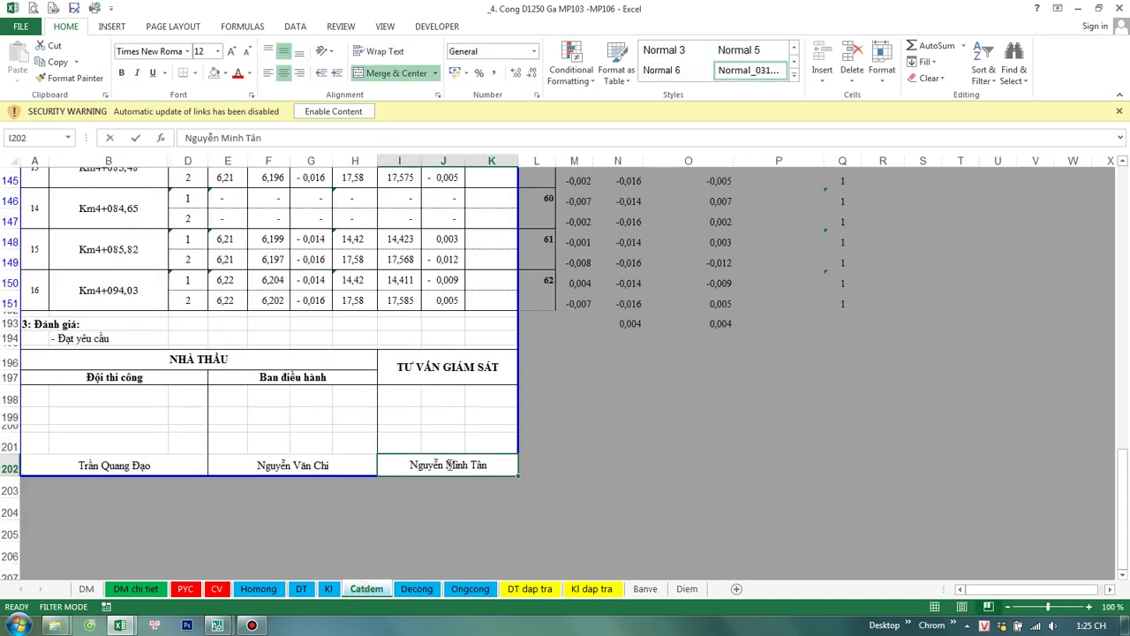
{"action": "type", "text": "Nguye"}
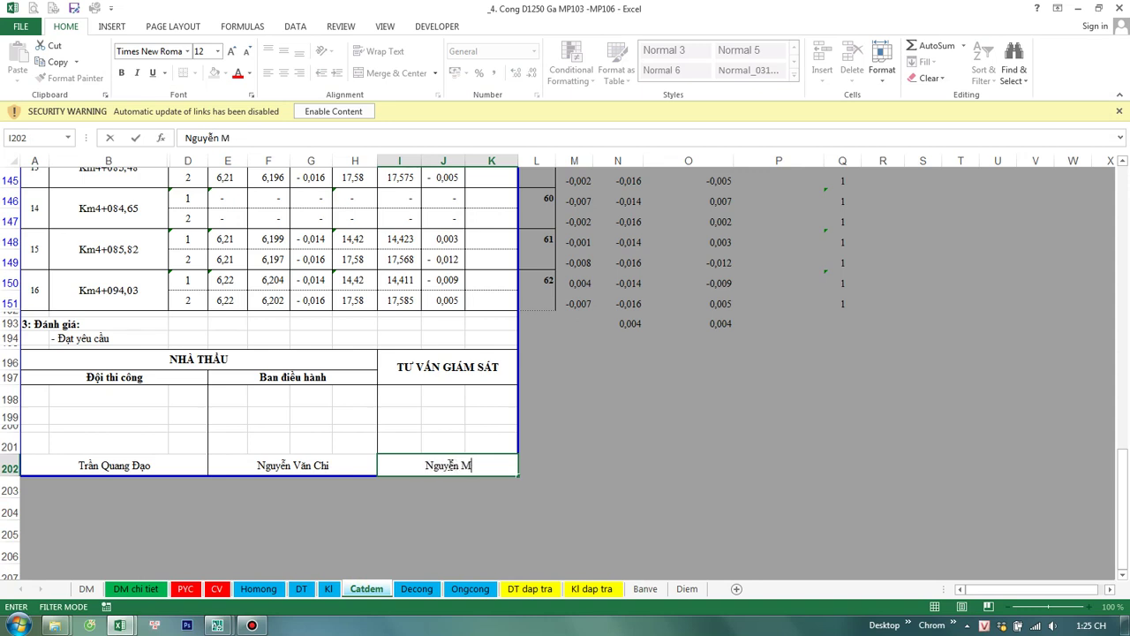
{"action": "type", "text": " Nhật"}
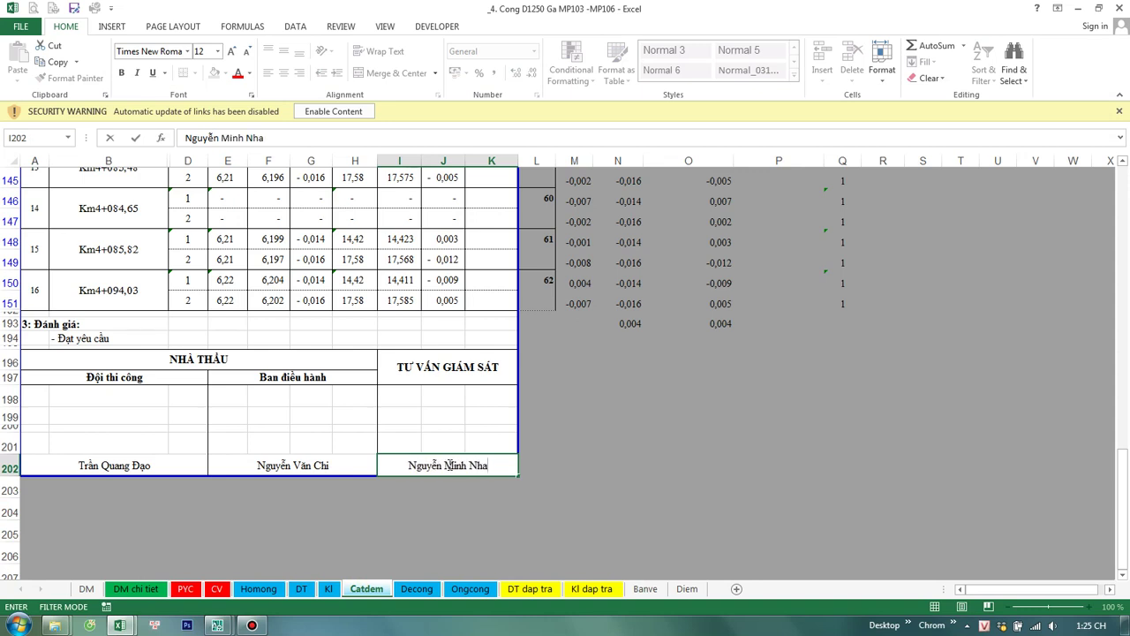
{"action": "left_click", "coordinate": [447, 464]}
Step: Copy the new name from I202 and paste it over the old name in Decong I129
{"action": "double_click", "coordinate": [447, 465]}
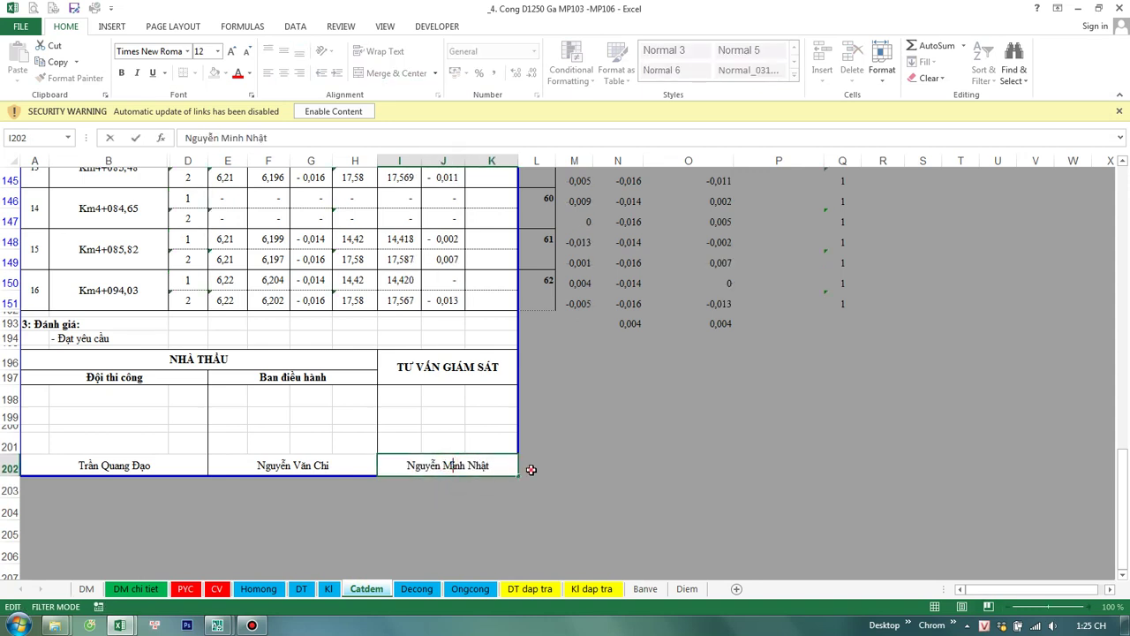
{"action": "left_click_drag", "start_coordinate": [504, 462], "coordinate": [415, 597]}
{"action": "key", "text": "ctrl+c"}
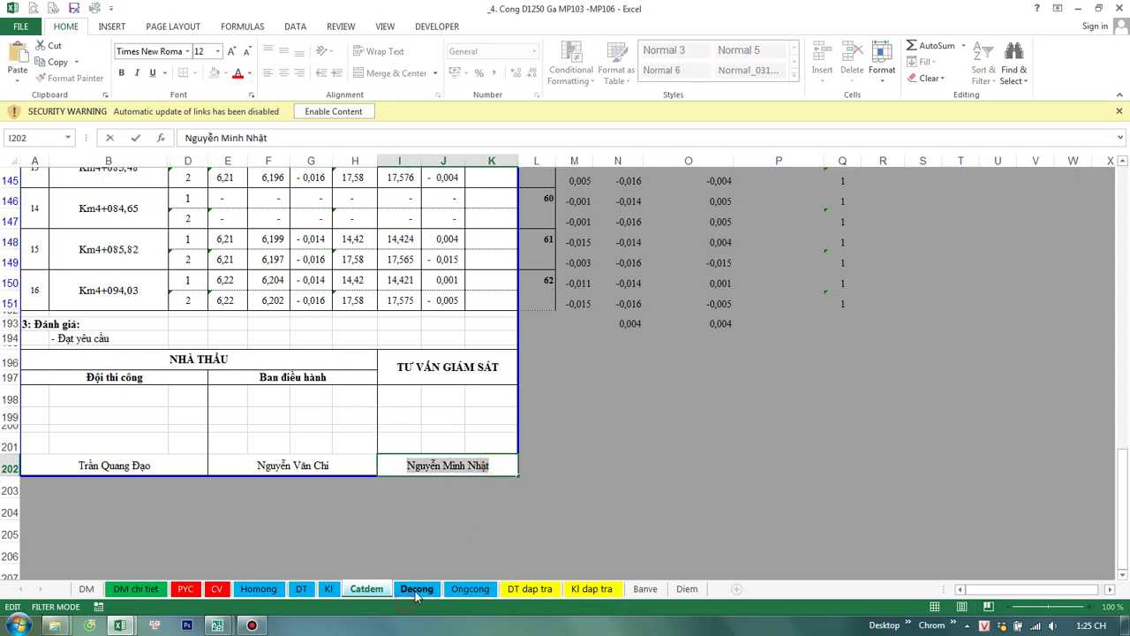
{"action": "left_click", "coordinate": [415, 589]}
{"action": "double_click", "coordinate": [411, 422]}
{"action": "left_click_drag", "start_coordinate": [412, 421], "coordinate": [555, 429]}
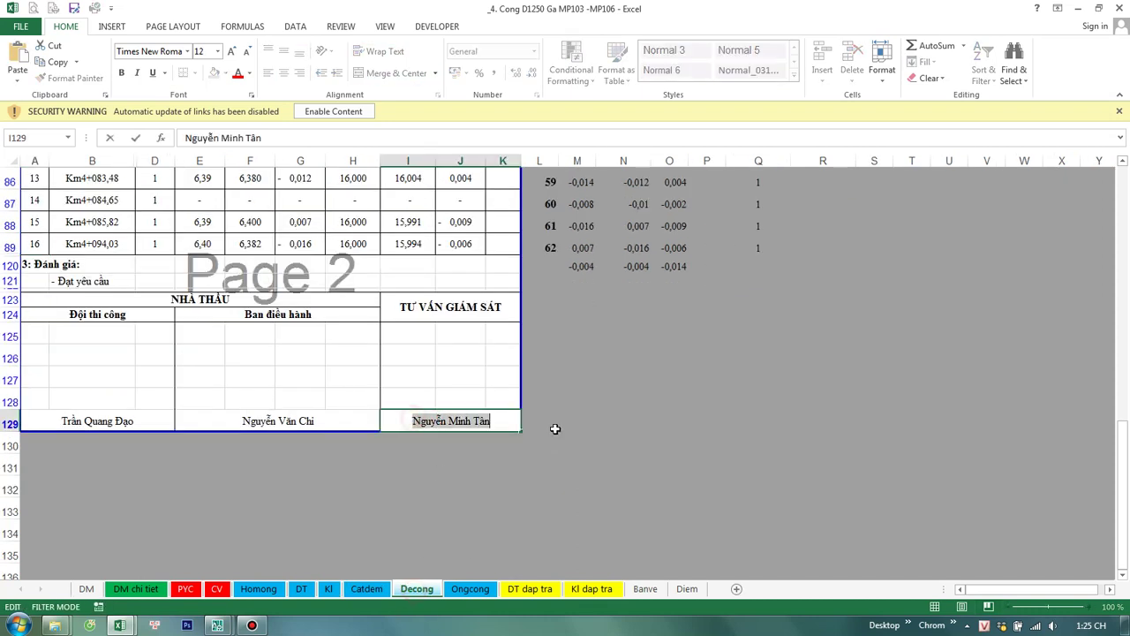
{"action": "key", "text": "ctrl+v"}
{"action": "left_click", "coordinate": [555, 429]}
Step: Paste the new consultant name over the old one in Ongcong I130
{"action": "left_click", "coordinate": [470, 589]}
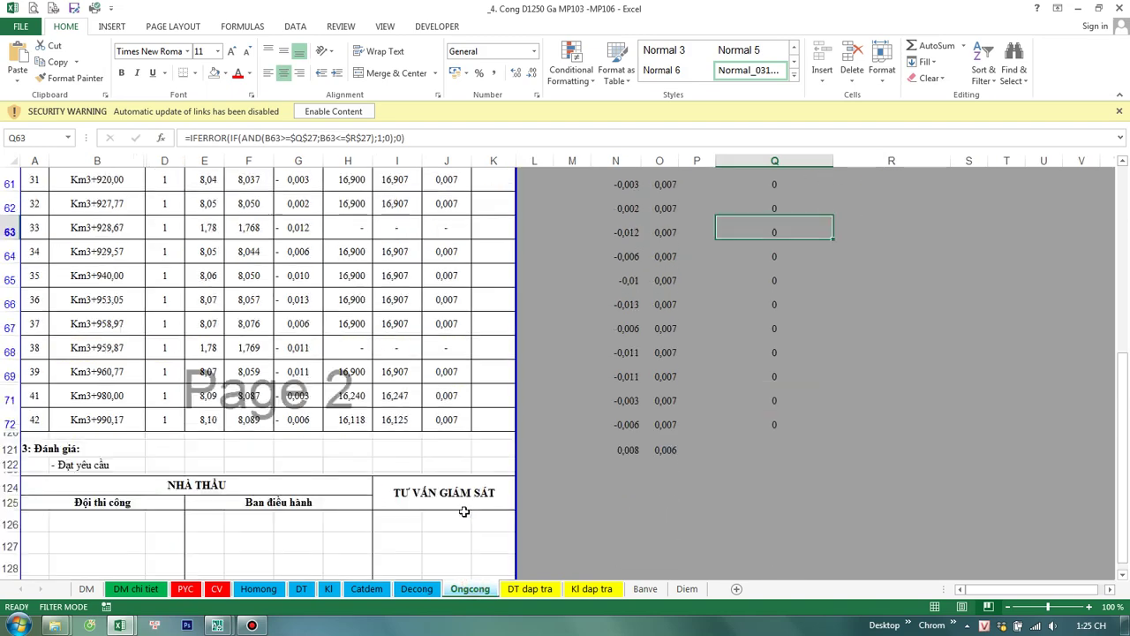
{"action": "scroll", "coordinate": [464, 511], "scroll_direction": "down", "scroll_amount": 4}
{"action": "double_click", "coordinate": [421, 348]}
{"action": "left_click_drag", "start_coordinate": [421, 348], "coordinate": [534, 349]}
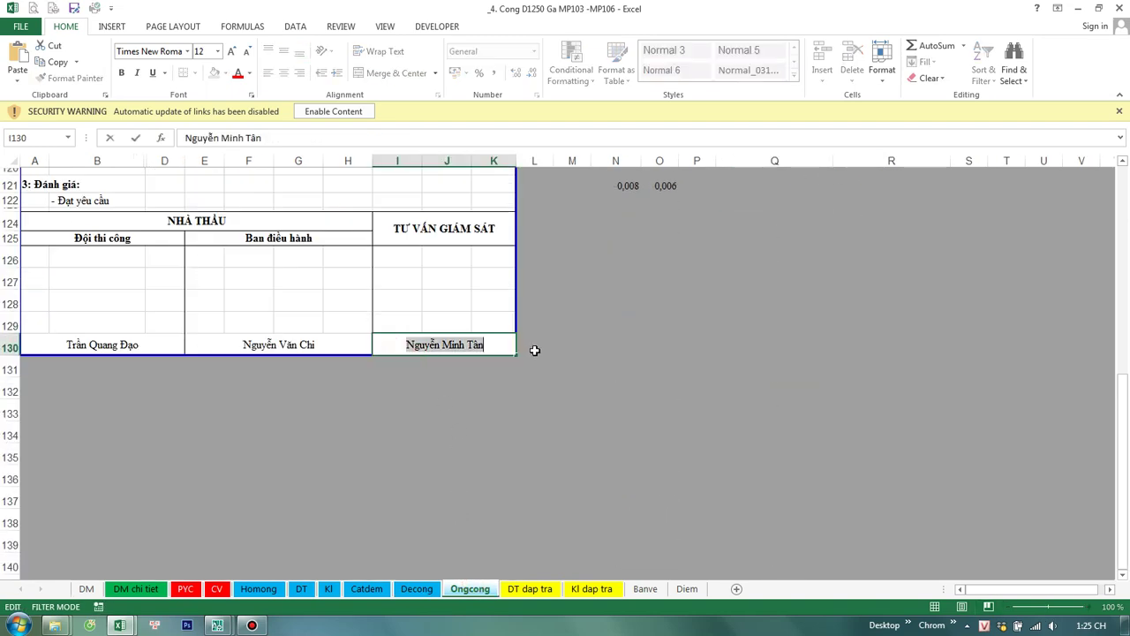
{"action": "key", "text": "ctrl+v"}
{"action": "left_click", "coordinate": [518, 469]}
{"action": "left_click", "coordinate": [530, 589]}
Step: Scroll through the Ongcong table down to its signature block
{"action": "scroll", "coordinate": [367, 469], "scroll_direction": "down", "scroll_amount": 2}
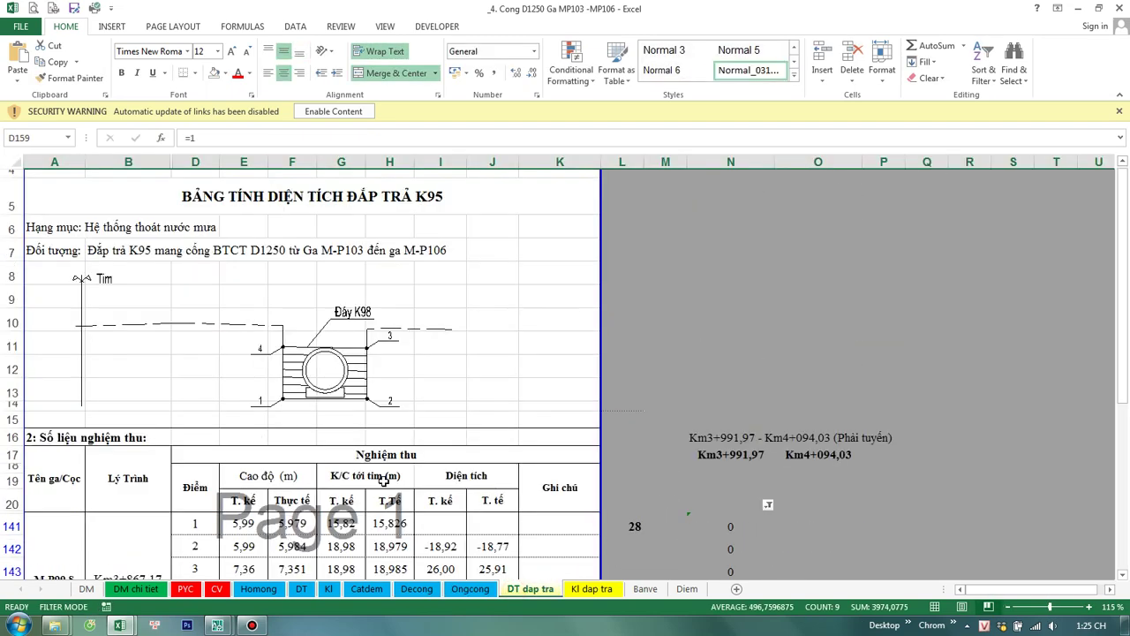
{"action": "scroll", "coordinate": [367, 469], "scroll_direction": "down", "scroll_amount": 2}
{"action": "scroll", "coordinate": [367, 469], "scroll_direction": "down", "scroll_amount": 2}
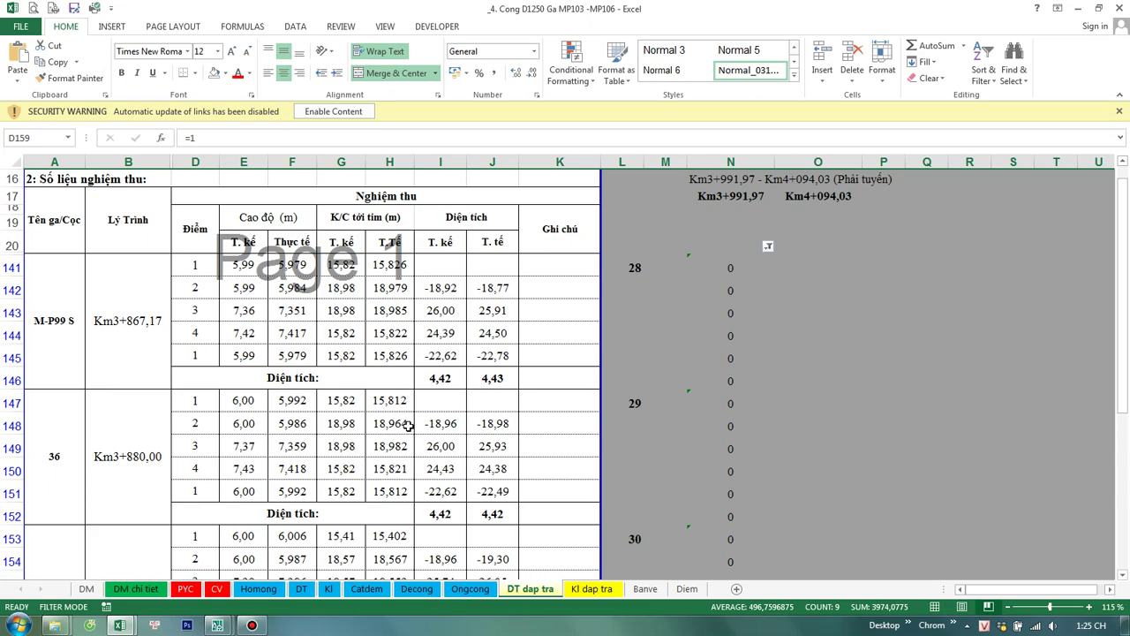
{"action": "scroll", "coordinate": [409, 426], "scroll_direction": "down", "scroll_amount": 2}
{"action": "scroll", "coordinate": [409, 426], "scroll_direction": "down", "scroll_amount": 2}
{"action": "scroll", "coordinate": [409, 426], "scroll_direction": "up", "scroll_amount": 1}
{"action": "left_click", "coordinate": [469, 588]}
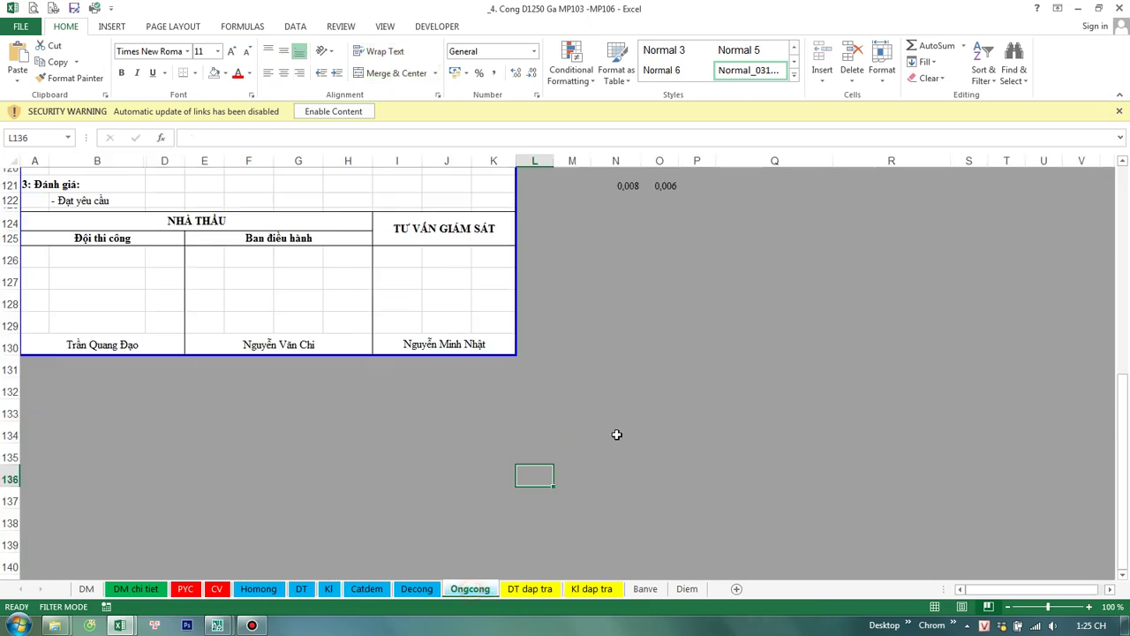
Step: Review the Ongcong rows and inspect the filter flag formula in column Q
{"action": "scroll", "coordinate": [616, 434], "scroll_direction": "up", "scroll_amount": 8}
{"action": "scroll", "coordinate": [598, 436], "scroll_direction": "up", "scroll_amount": 20}
{"action": "scroll", "coordinate": [573, 445], "scroll_direction": "up", "scroll_amount": 5}
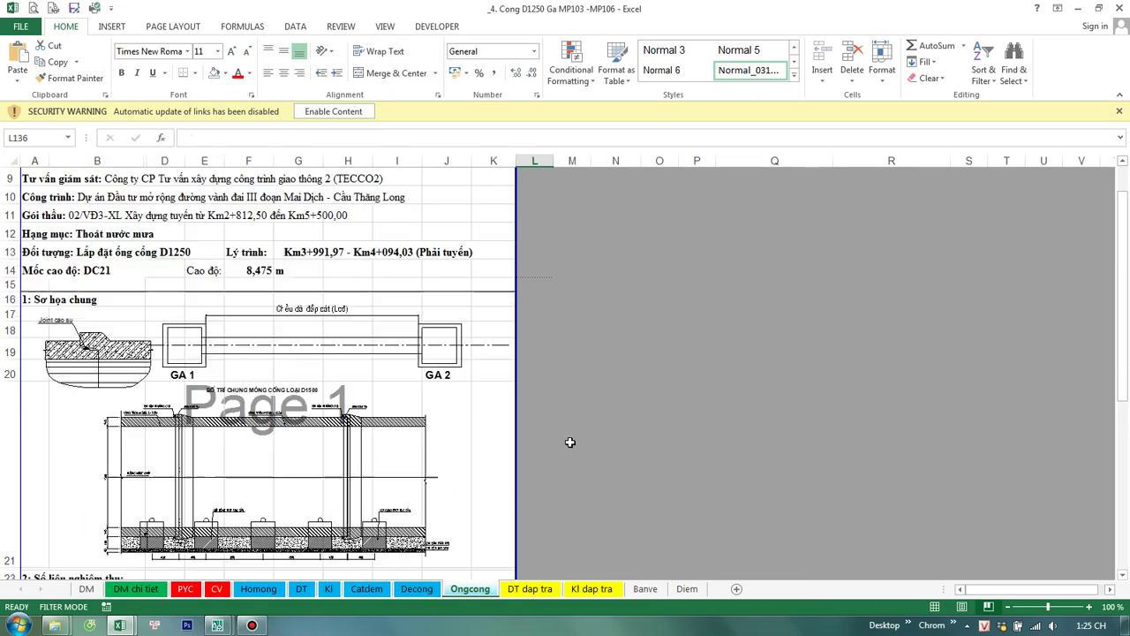
{"action": "scroll", "coordinate": [565, 437], "scroll_direction": "up", "scroll_amount": 3}
{"action": "scroll", "coordinate": [560, 432], "scroll_direction": "down", "scroll_amount": 3}
{"action": "scroll", "coordinate": [560, 432], "scroll_direction": "down", "scroll_amount": 3}
{"action": "scroll", "coordinate": [560, 434], "scroll_direction": "down", "scroll_amount": 10}
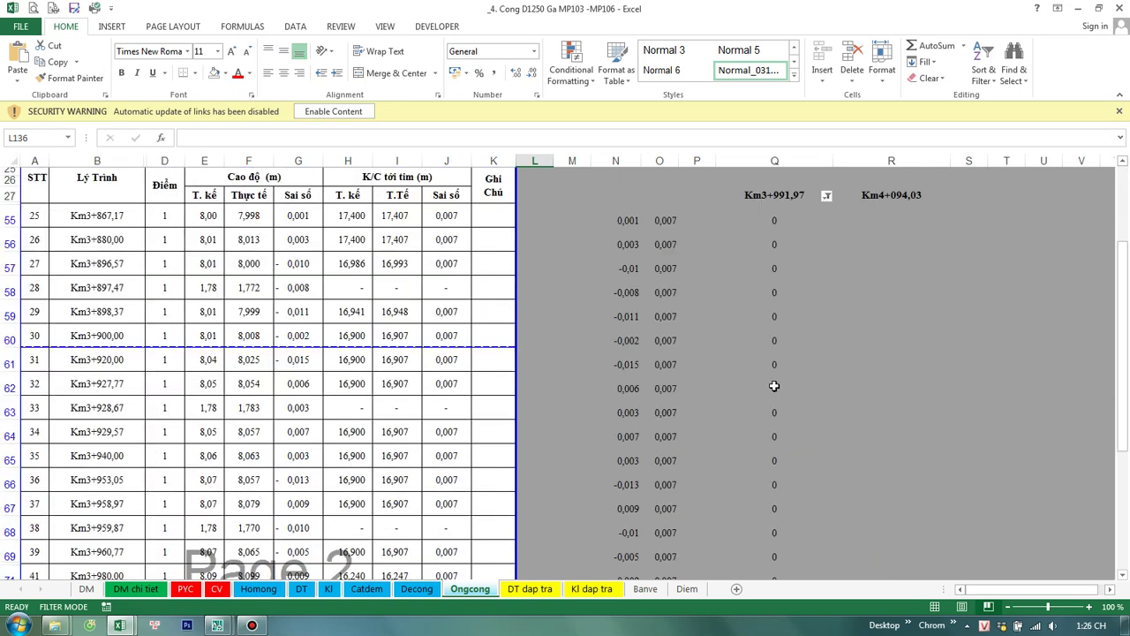
{"action": "left_click", "coordinate": [774, 386]}
{"action": "scroll", "coordinate": [795, 371], "scroll_direction": "up", "scroll_amount": 1}
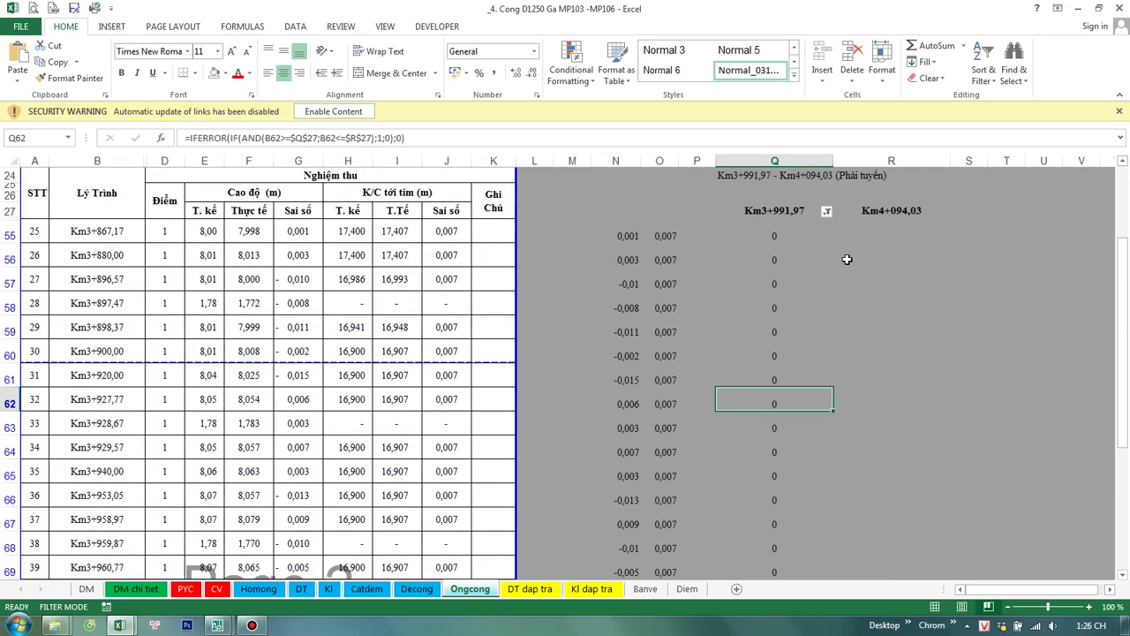
Step: Check the column Q filter and select measurement rows 74–89, 89 and 79, undoing one change
{"action": "left_click", "coordinate": [826, 213]}
{"action": "scroll", "coordinate": [734, 480], "scroll_direction": "down", "scroll_amount": 6}
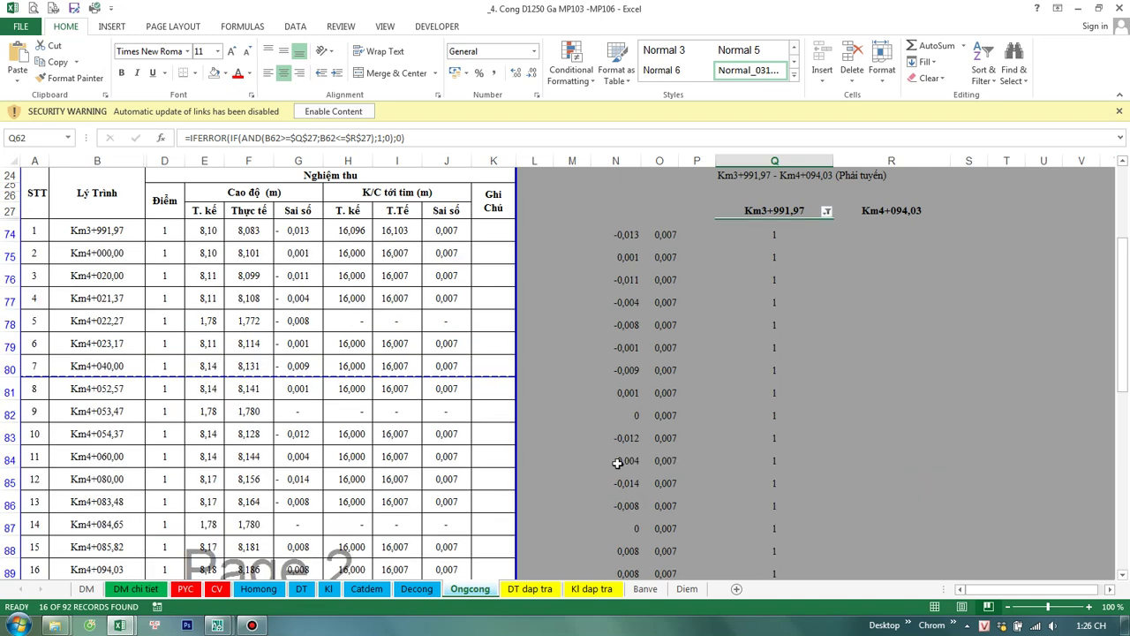
{"action": "left_click", "coordinate": [10, 231]}
{"action": "scroll", "coordinate": [58, 413], "scroll_direction": "down", "scroll_amount": 2}
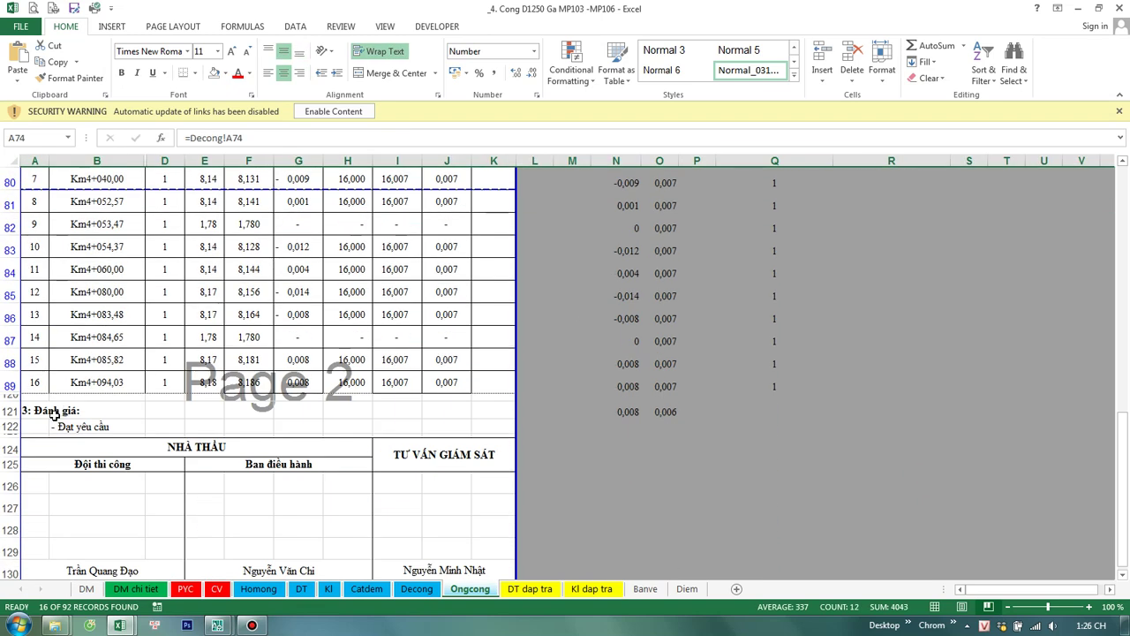
{"action": "left_click", "coordinate": [8, 375], "text": "shift"}
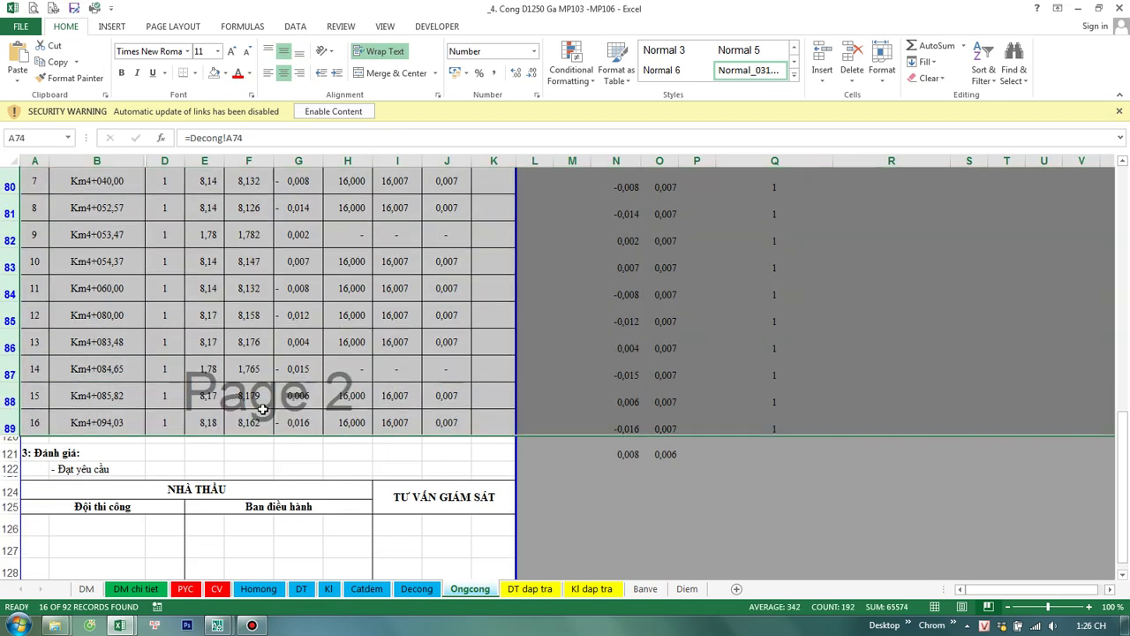
{"action": "key", "text": "ctrl+z"}
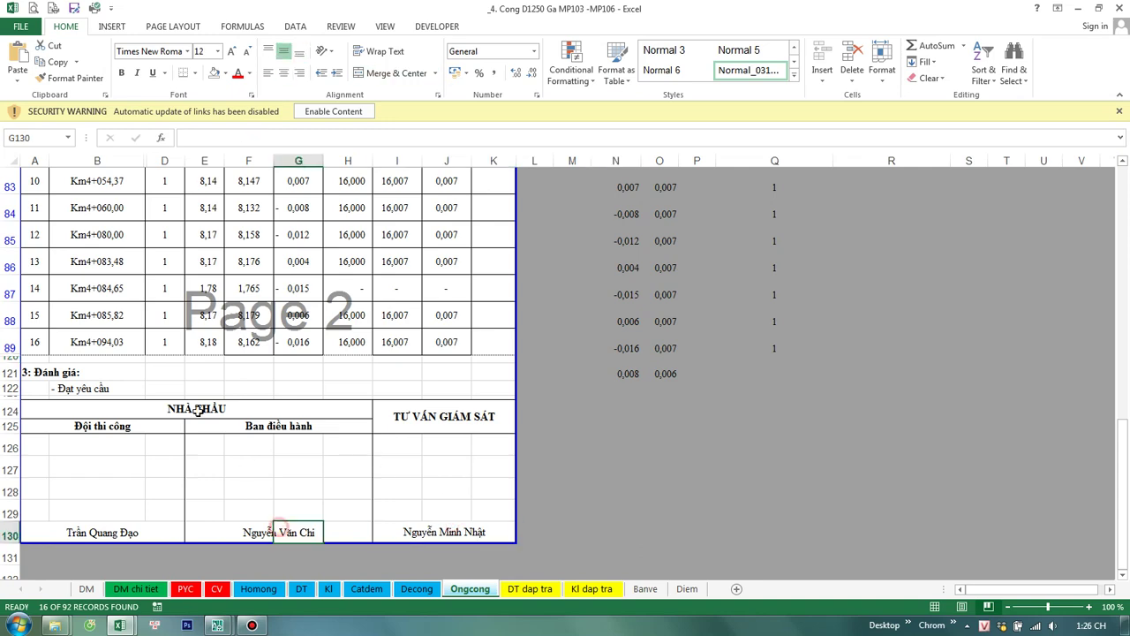
{"action": "left_click", "coordinate": [199, 406]}
{"action": "left_click_drag", "start_coordinate": [42, 341], "coordinate": [494, 341]}
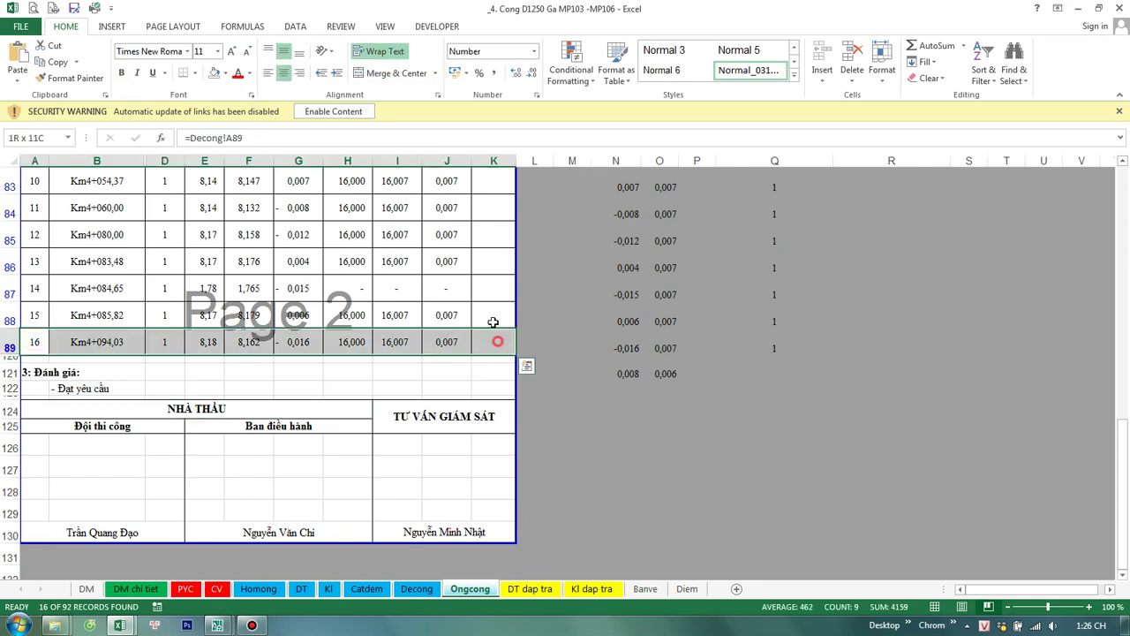
{"action": "scroll", "coordinate": [196, 298], "scroll_direction": "up", "scroll_amount": 2}
{"action": "scroll", "coordinate": [103, 415], "scroll_direction": "up", "scroll_amount": 1}
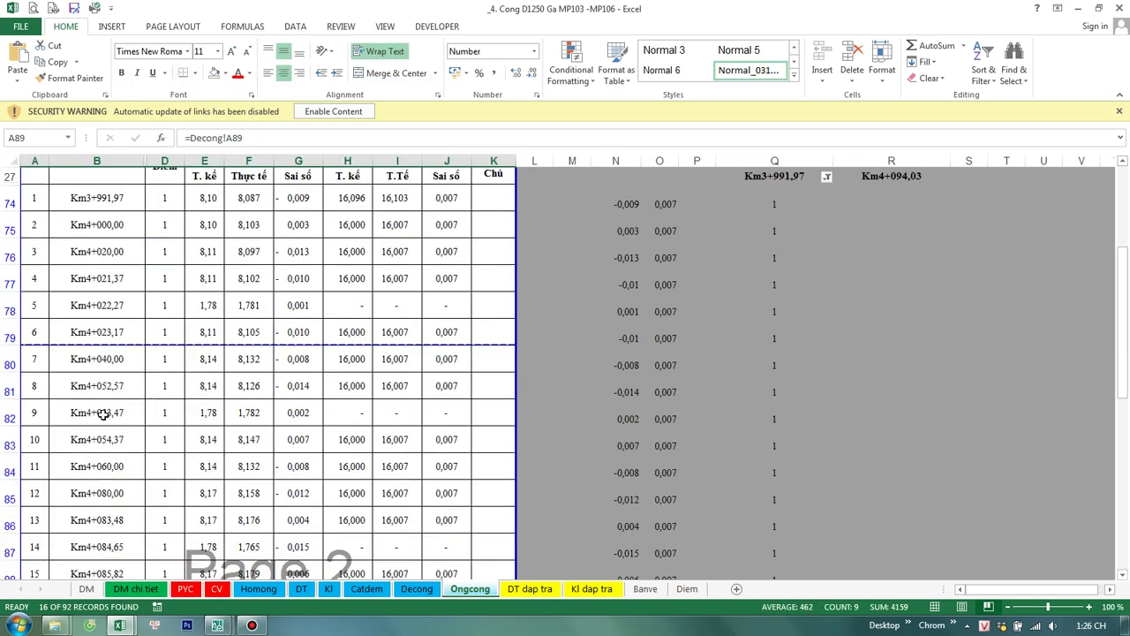
{"action": "left_click_drag", "start_coordinate": [49, 333], "coordinate": [484, 332]}
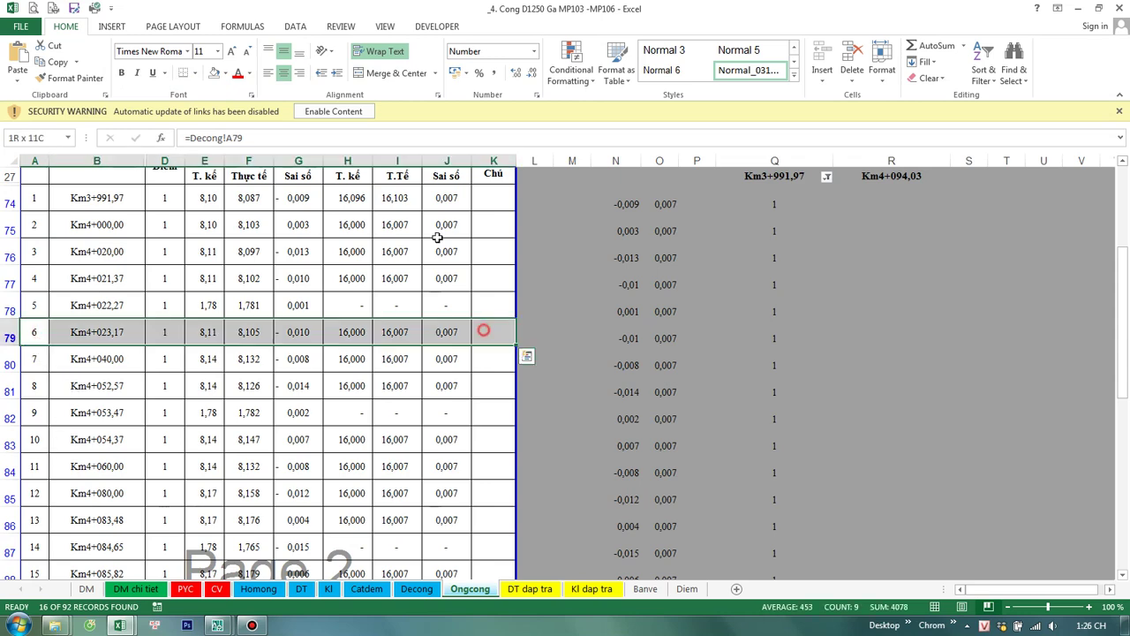
{"action": "left_click", "coordinate": [704, 360]}
Step: Inspect the elevation formula in E78 and the header's Lý trình range
{"action": "scroll", "coordinate": [459, 353], "scroll_direction": "up", "scroll_amount": 1}
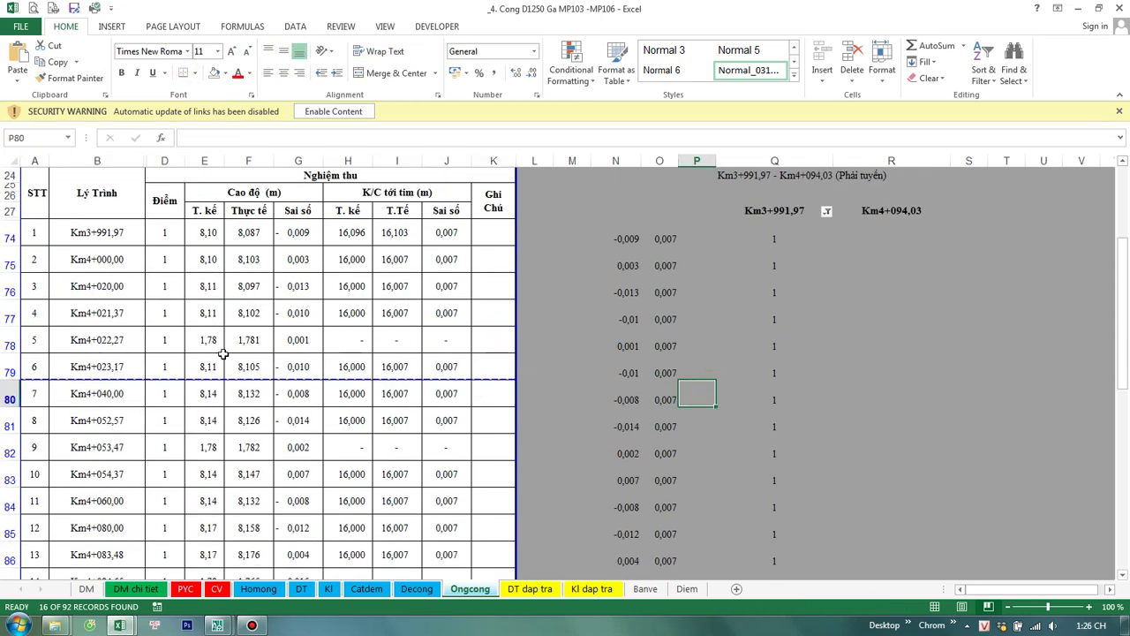
{"action": "left_click", "coordinate": [219, 341]}
{"action": "scroll", "coordinate": [239, 353], "scroll_direction": "up", "scroll_amount": 2}
{"action": "scroll", "coordinate": [519, 335], "scroll_direction": "up", "scroll_amount": 1}
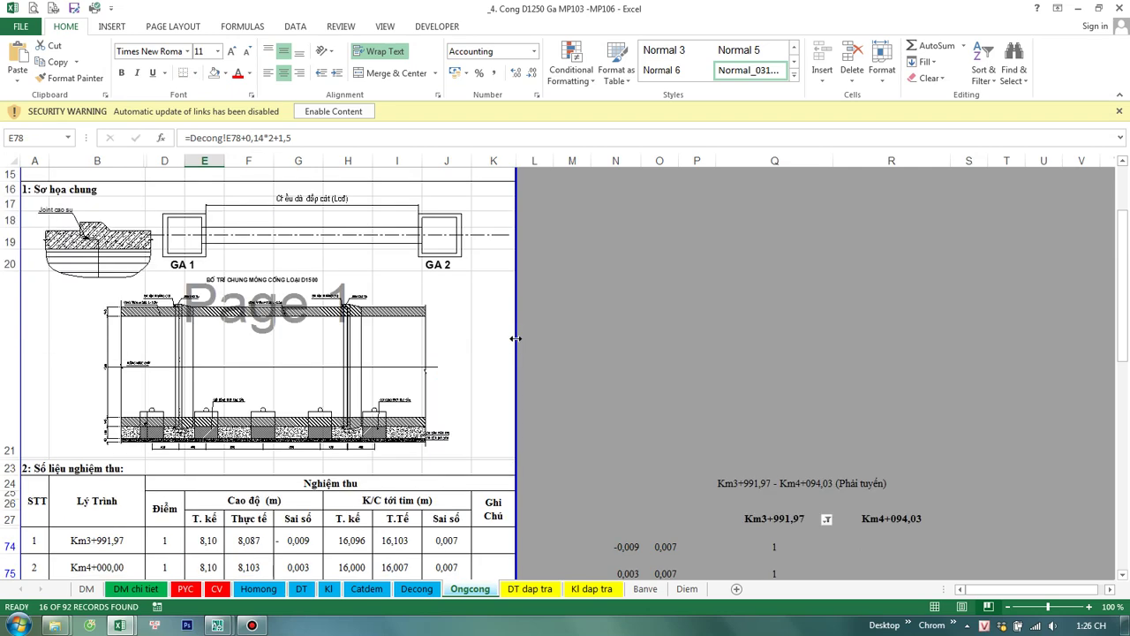
{"action": "scroll", "coordinate": [517, 341], "scroll_direction": "up", "scroll_amount": 3}
{"action": "left_click", "coordinate": [241, 290]}
{"action": "scroll", "coordinate": [314, 291], "scroll_direction": "up", "scroll_amount": 2}
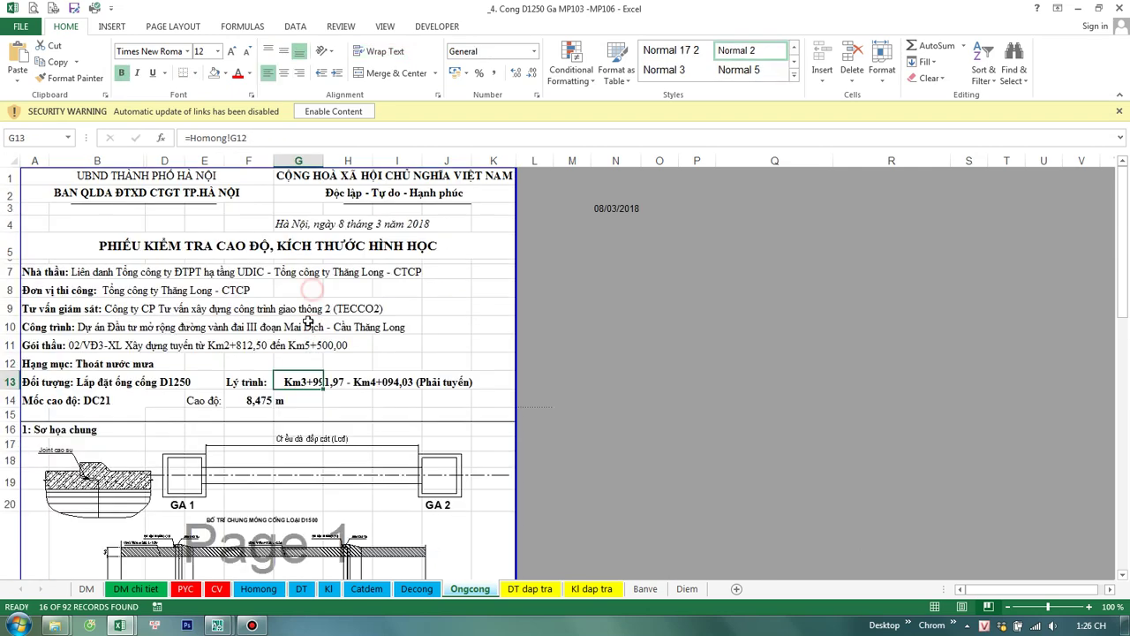
{"action": "left_click", "coordinate": [680, 341]}
Step: Inspect the random deviation formula in N84, then go to the DT dap tra sheet
{"action": "scroll", "coordinate": [630, 360], "scroll_direction": "down", "scroll_amount": 4}
{"action": "scroll", "coordinate": [628, 365], "scroll_direction": "down", "scroll_amount": 2}
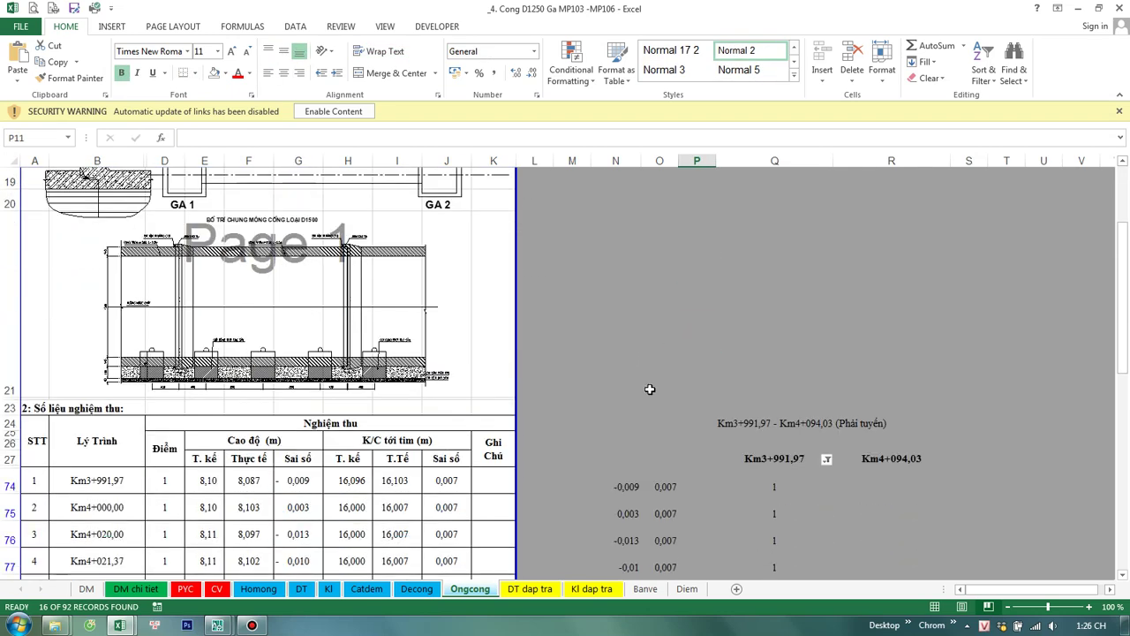
{"action": "scroll", "coordinate": [643, 413], "scroll_direction": "down", "scroll_amount": 3}
{"action": "left_click", "coordinate": [638, 378]}
{"action": "scroll", "coordinate": [571, 387], "scroll_direction": "down", "scroll_amount": 2}
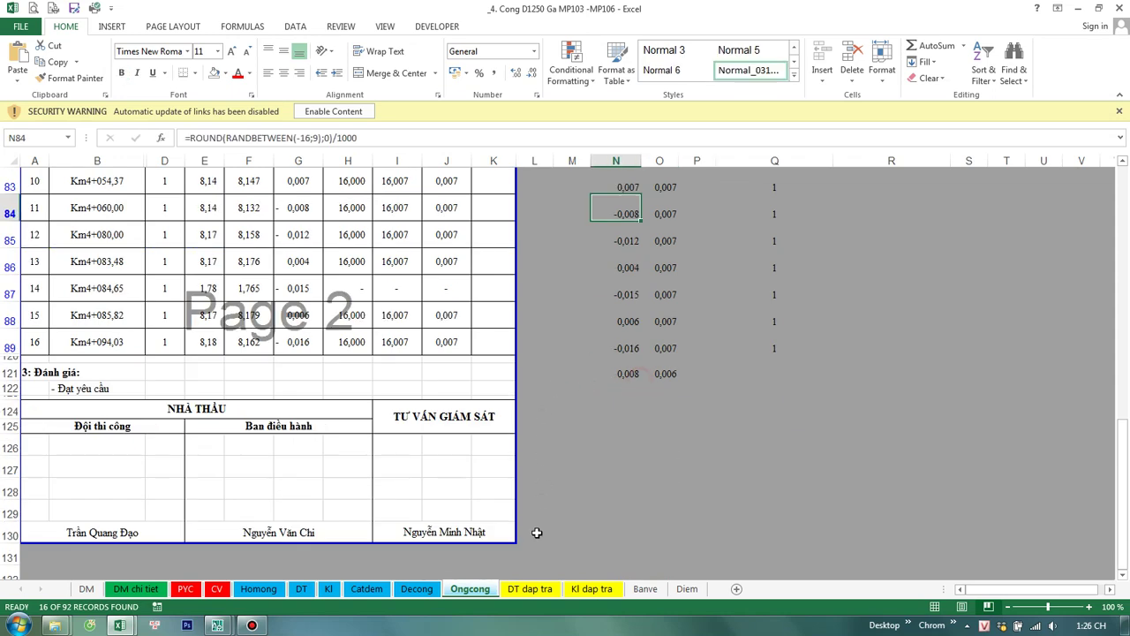
{"action": "left_click", "coordinate": [529, 588]}
{"action": "scroll", "coordinate": [684, 377], "scroll_direction": "up", "scroll_amount": 3}
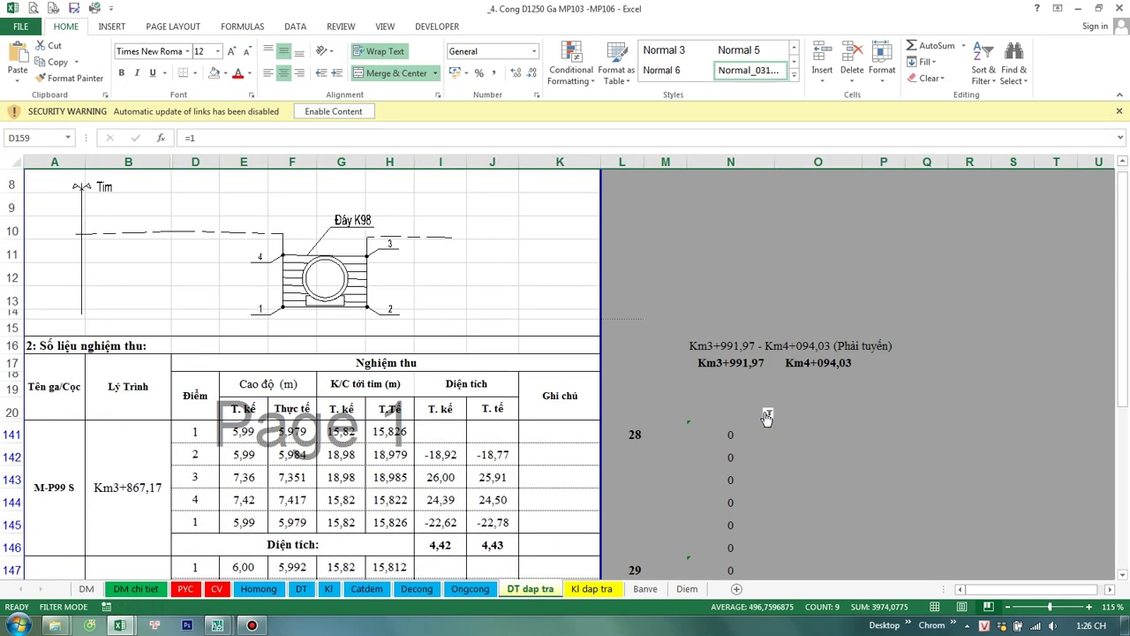
Step: Filter the DT dap tra sheet's column N to show only rows flagged 1
{"action": "left_click", "coordinate": [767, 414]}
{"action": "left_click", "coordinate": [856, 387]}
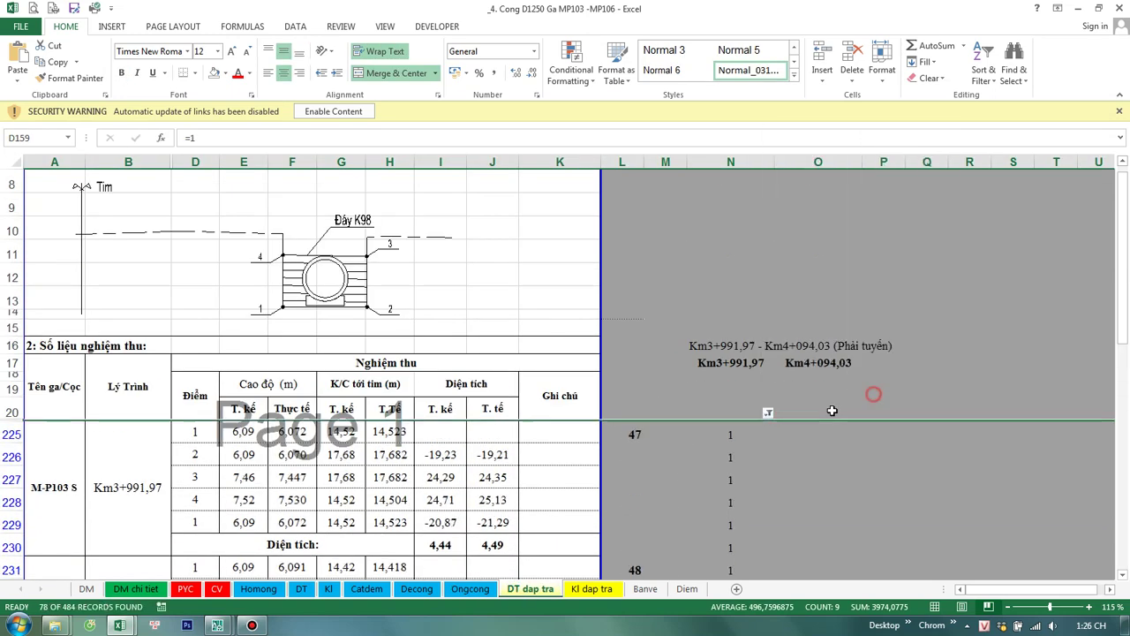
{"action": "left_click", "coordinate": [321, 349]}
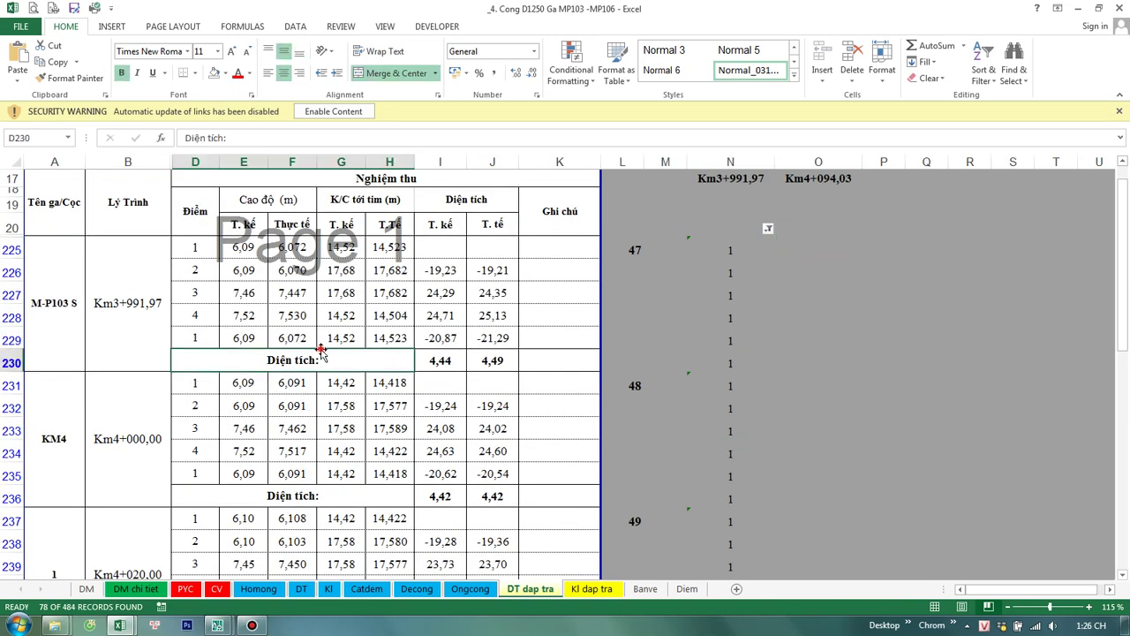
{"action": "key", "text": "ctrl+Up"}
{"action": "key", "text": "ctrl+Up"}
{"action": "left_click", "coordinate": [107, 392]}
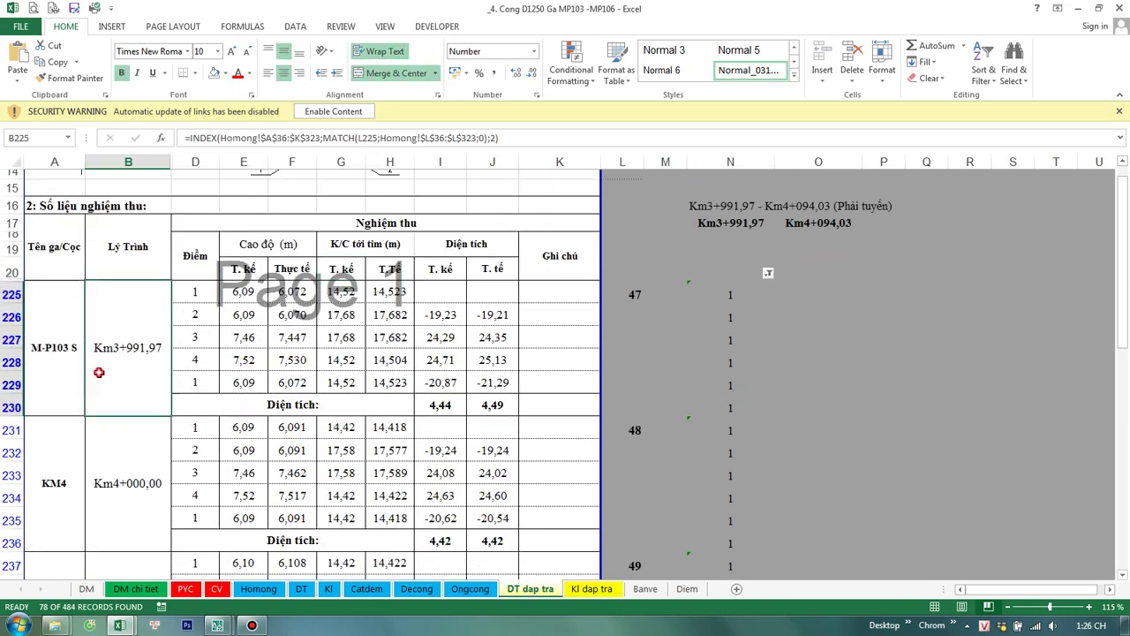
{"action": "scroll", "coordinate": [118, 409], "scroll_direction": "down", "scroll_amount": 5}
Step: Insert a page break at row 243 on DT dap tra
{"action": "left_click", "coordinate": [12, 386]}
{"action": "right_click", "coordinate": [12, 386]}
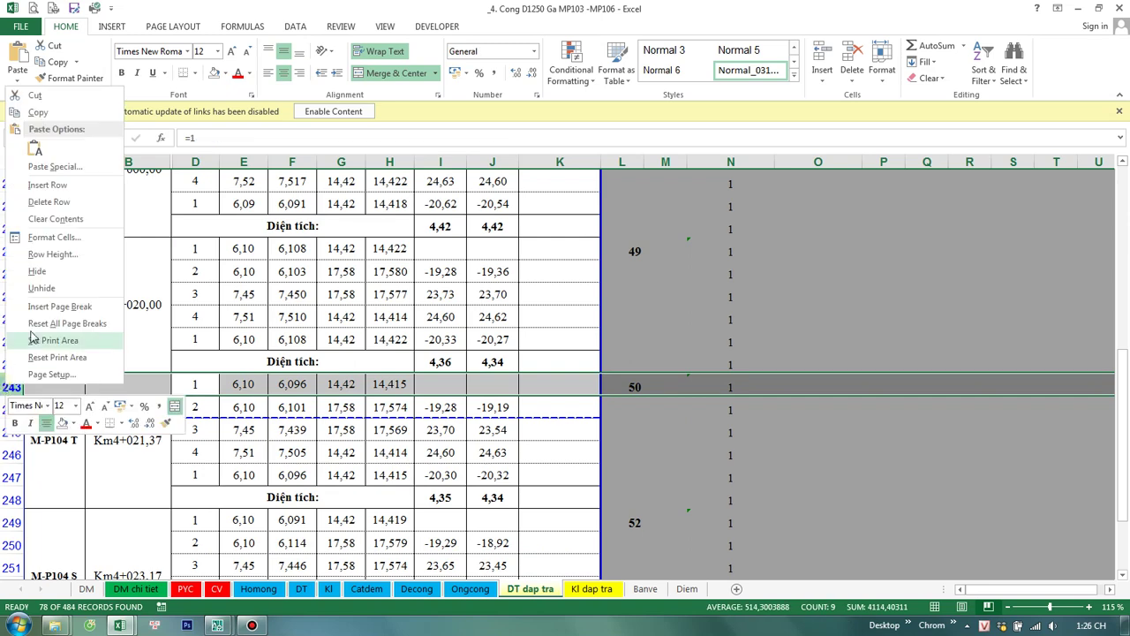
{"action": "left_click", "coordinate": [44, 309]}
{"action": "scroll", "coordinate": [111, 428], "scroll_direction": "down", "scroll_amount": 4}
{"action": "scroll", "coordinate": [112, 428], "scroll_direction": "down", "scroll_amount": 2}
{"action": "scroll", "coordinate": [111, 424], "scroll_direction": "down", "scroll_amount": 5}
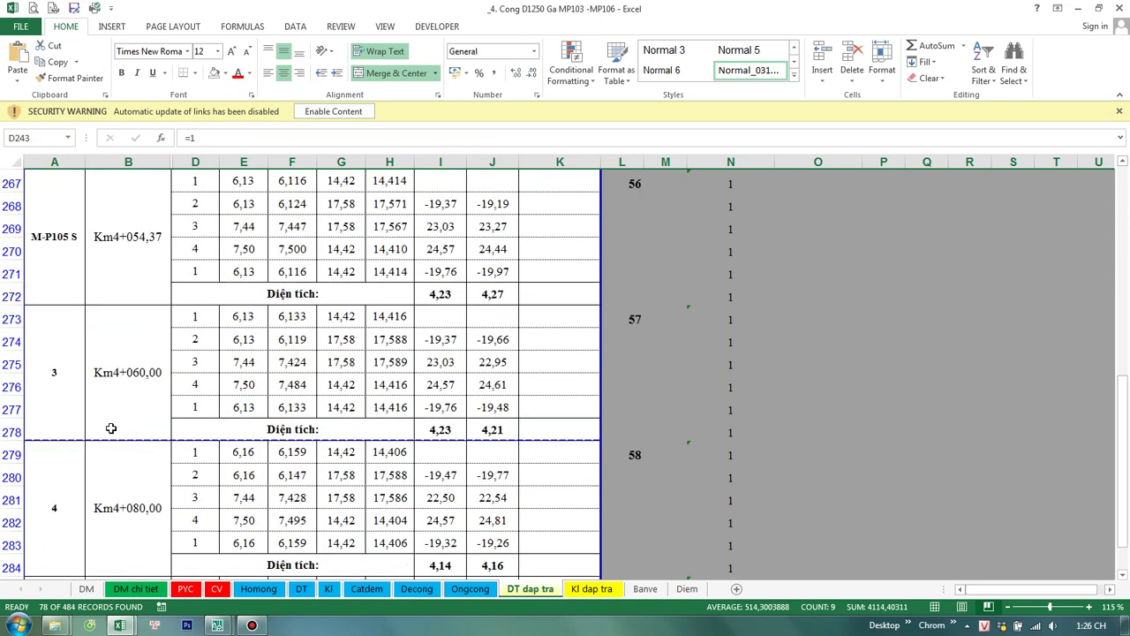
Step: Review the filtered DT dap tra rows from Km4+060,00 down to M-P106 T
{"action": "left_click_drag", "start_coordinate": [56, 404], "coordinate": [573, 427]}
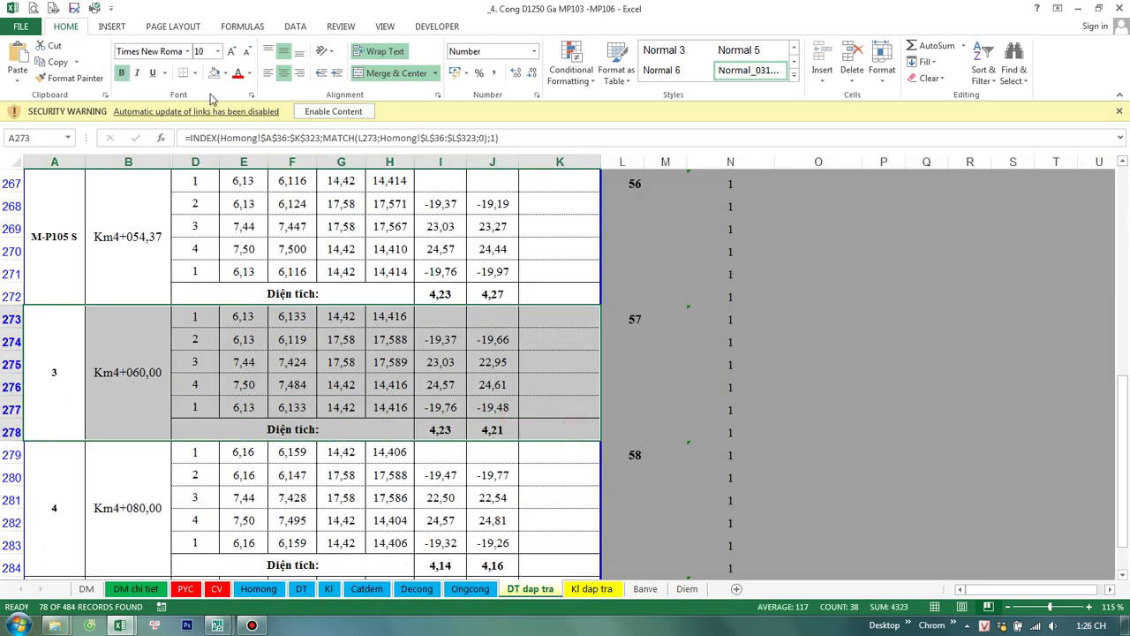
{"action": "scroll", "coordinate": [258, 349], "scroll_direction": "down", "scroll_amount": 4}
{"action": "scroll", "coordinate": [258, 349], "scroll_direction": "down", "scroll_amount": 5}
{"action": "scroll", "coordinate": [252, 359], "scroll_direction": "down", "scroll_amount": 2}
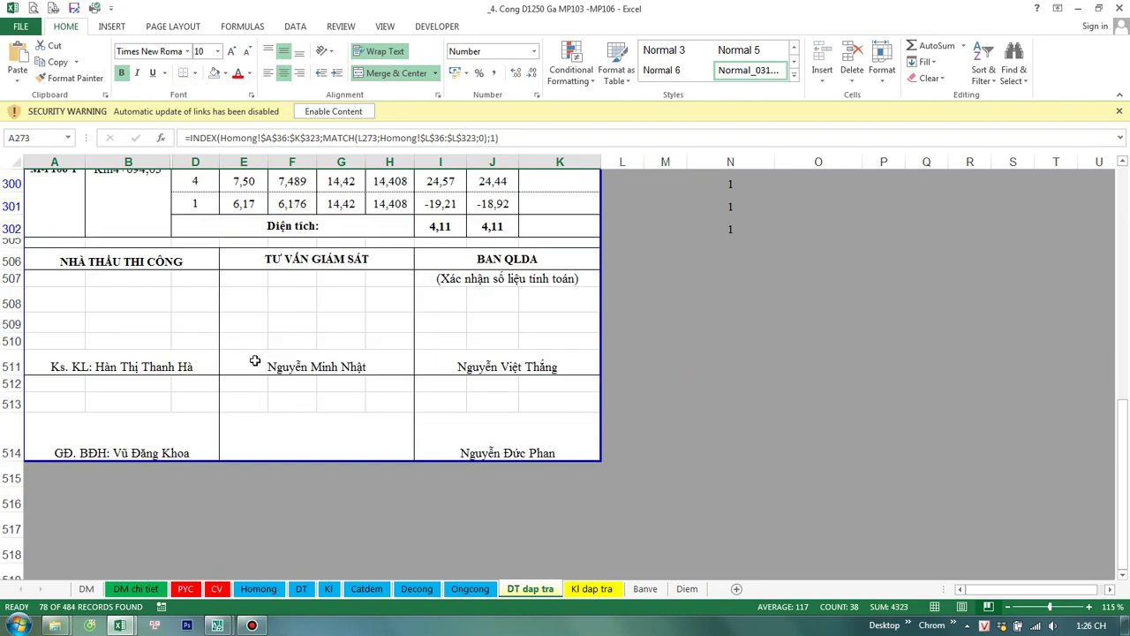
{"action": "scroll", "coordinate": [272, 373], "scroll_direction": "up", "scroll_amount": 1}
{"action": "scroll", "coordinate": [240, 374], "scroll_direction": "up", "scroll_amount": 1}
{"action": "left_click", "coordinate": [147, 327]}
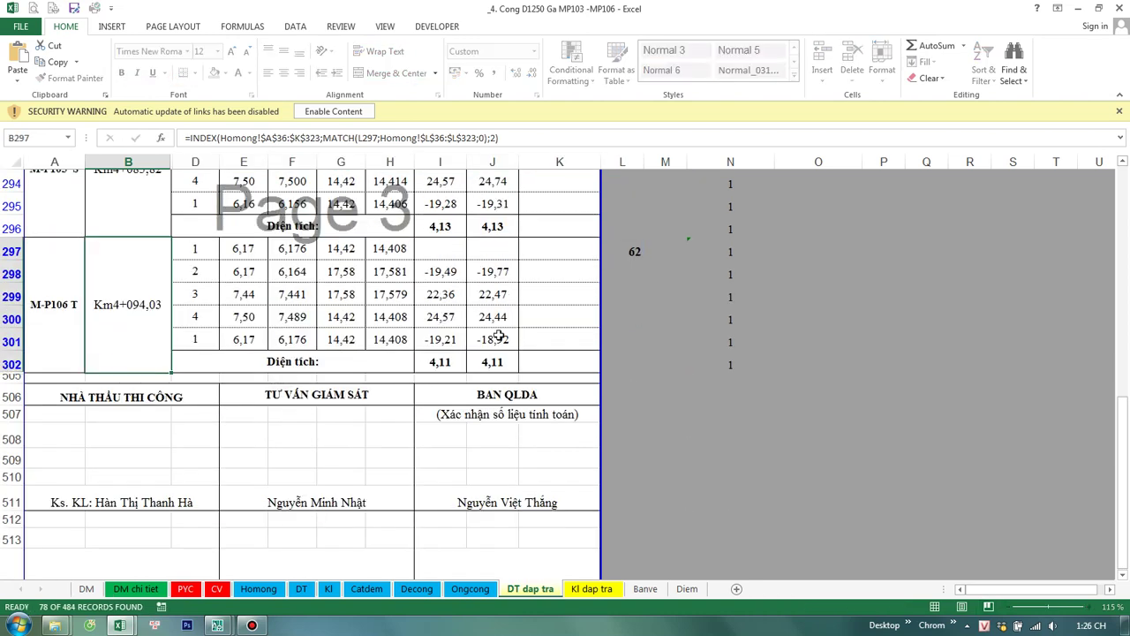
{"action": "left_click", "coordinate": [722, 358]}
Step: On the Kl dap tra sheet, filter column M to show only rows flagged 1
{"action": "left_click", "coordinate": [599, 589]}
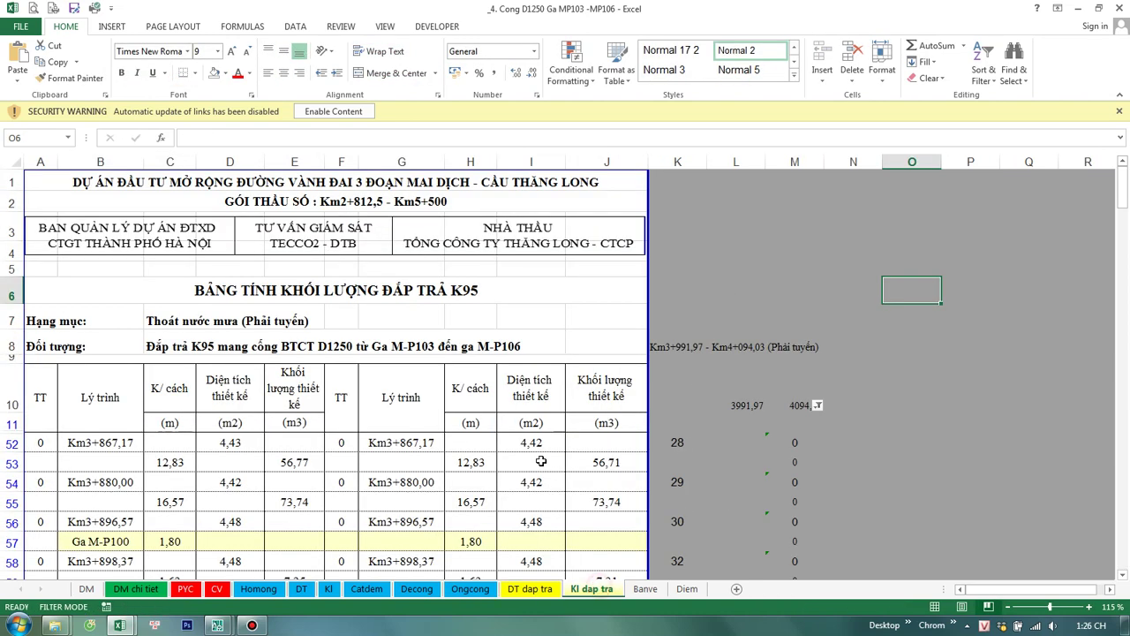
{"action": "scroll", "coordinate": [535, 460], "scroll_direction": "down", "scroll_amount": 1}
{"action": "left_click", "coordinate": [521, 572]}
{"action": "left_click", "coordinate": [530, 588]}
{"action": "scroll", "coordinate": [547, 550], "scroll_direction": "down", "scroll_amount": 1}
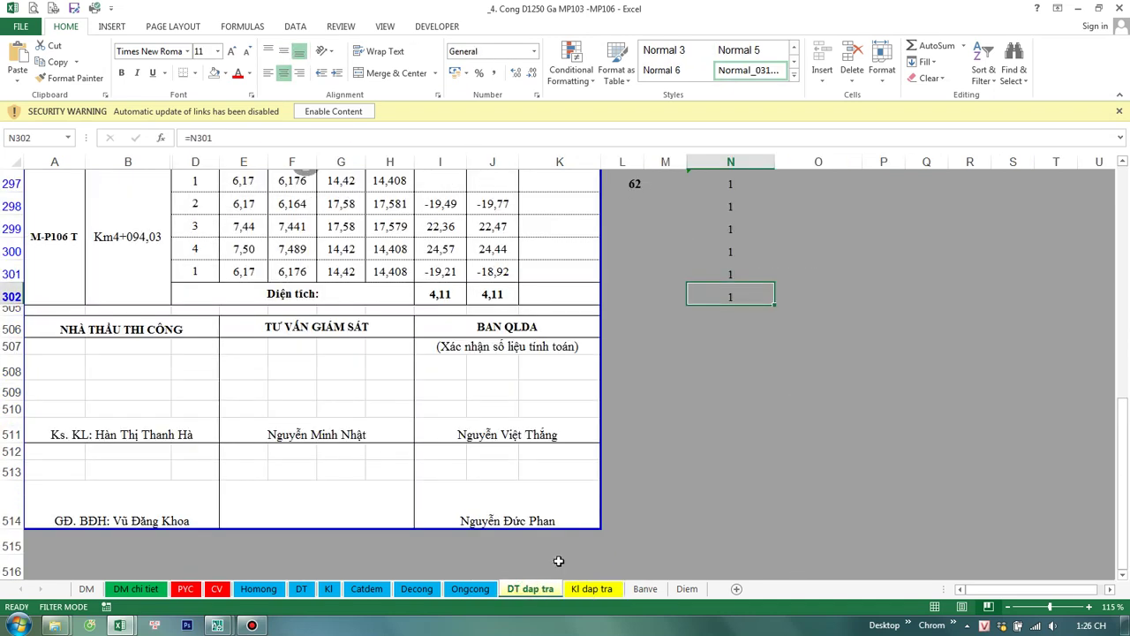
{"action": "left_click", "coordinate": [591, 588]}
{"action": "left_click", "coordinate": [819, 334]}
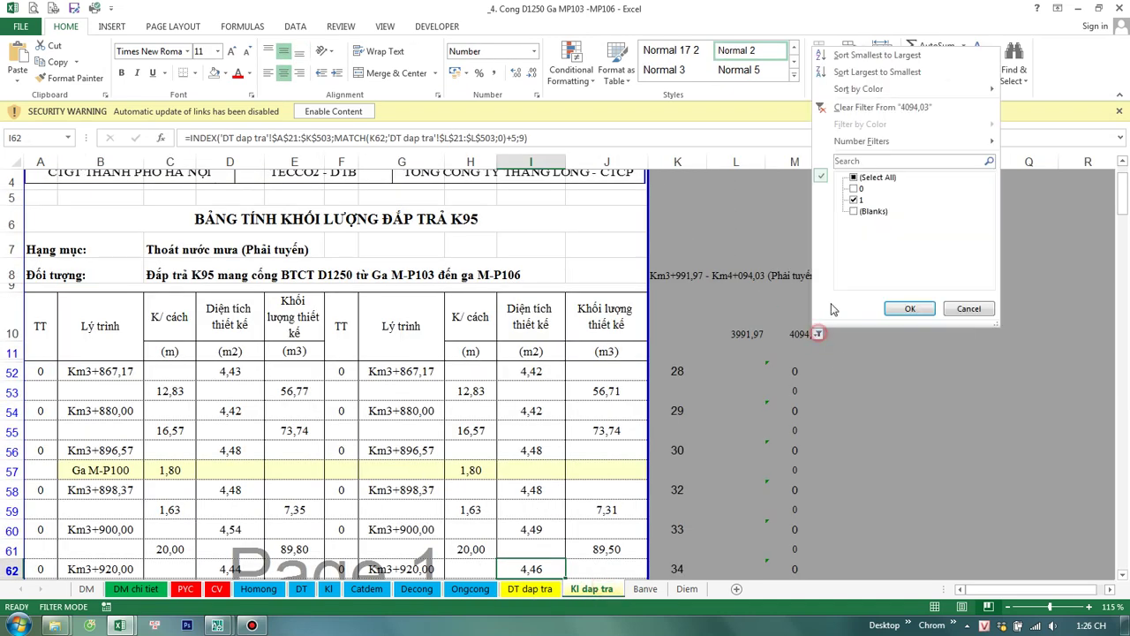
{"action": "left_click", "coordinate": [909, 309]}
Step: Verify the filtered Kl dap tra rows start at Km3+991,97, and check the E171 and J171 totals
{"action": "left_click", "coordinate": [903, 234]}
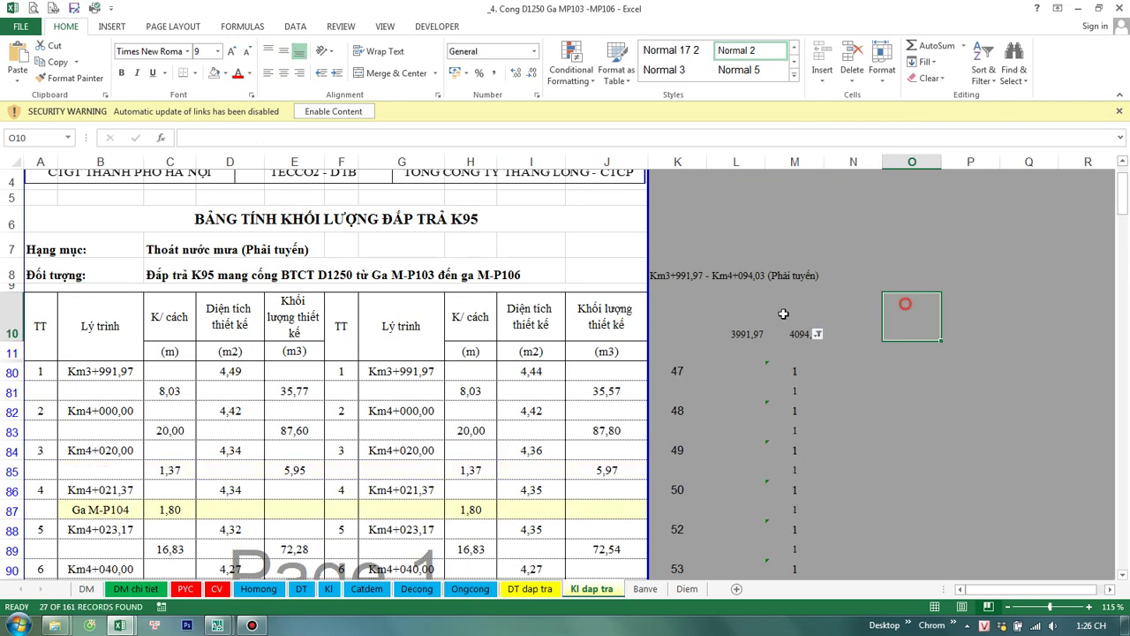
{"action": "scroll", "coordinate": [398, 346], "scroll_direction": "down", "scroll_amount": 2}
{"action": "left_click", "coordinate": [113, 256]}
{"action": "left_click", "coordinate": [114, 282]}
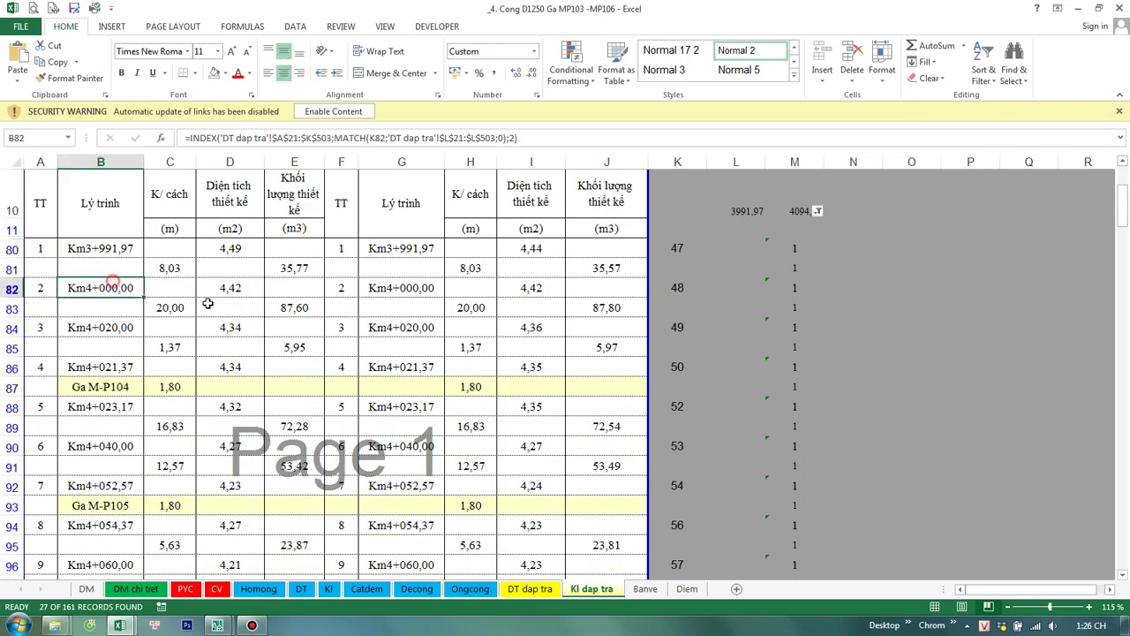
{"action": "scroll", "coordinate": [176, 335], "scroll_direction": "down", "scroll_amount": 1}
{"action": "scroll", "coordinate": [318, 389], "scroll_direction": "down", "scroll_amount": 2}
{"action": "scroll", "coordinate": [318, 389], "scroll_direction": "down", "scroll_amount": 2}
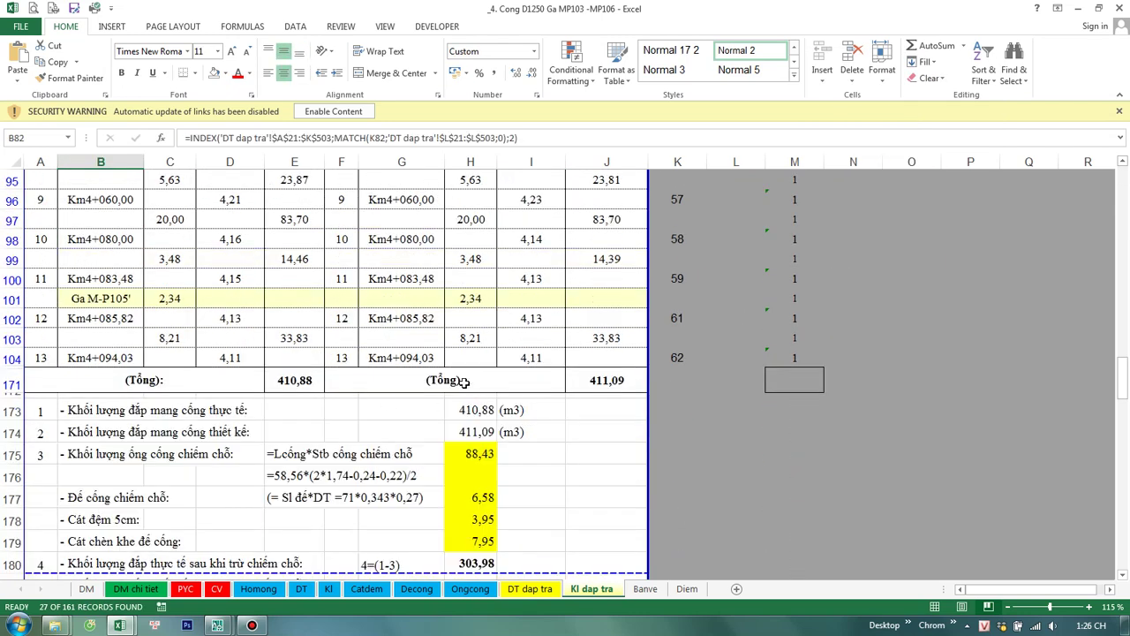
{"action": "double_click", "coordinate": [298, 379]}
{"action": "key", "text": "Escape"}
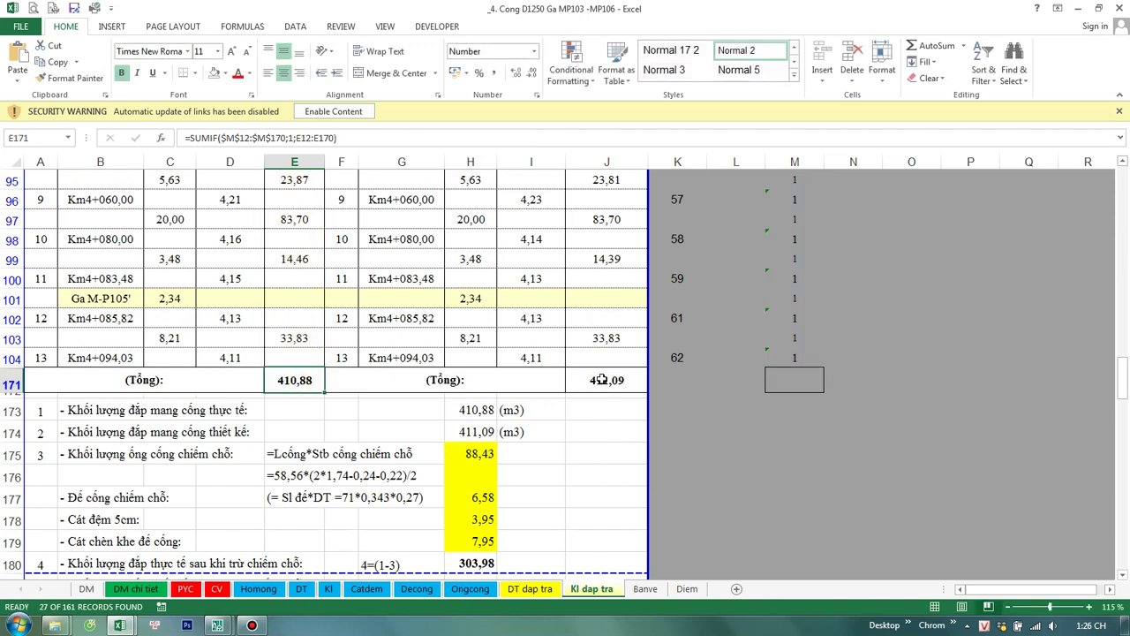
{"action": "left_click", "coordinate": [597, 380]}
{"action": "left_click", "coordinate": [773, 453]}
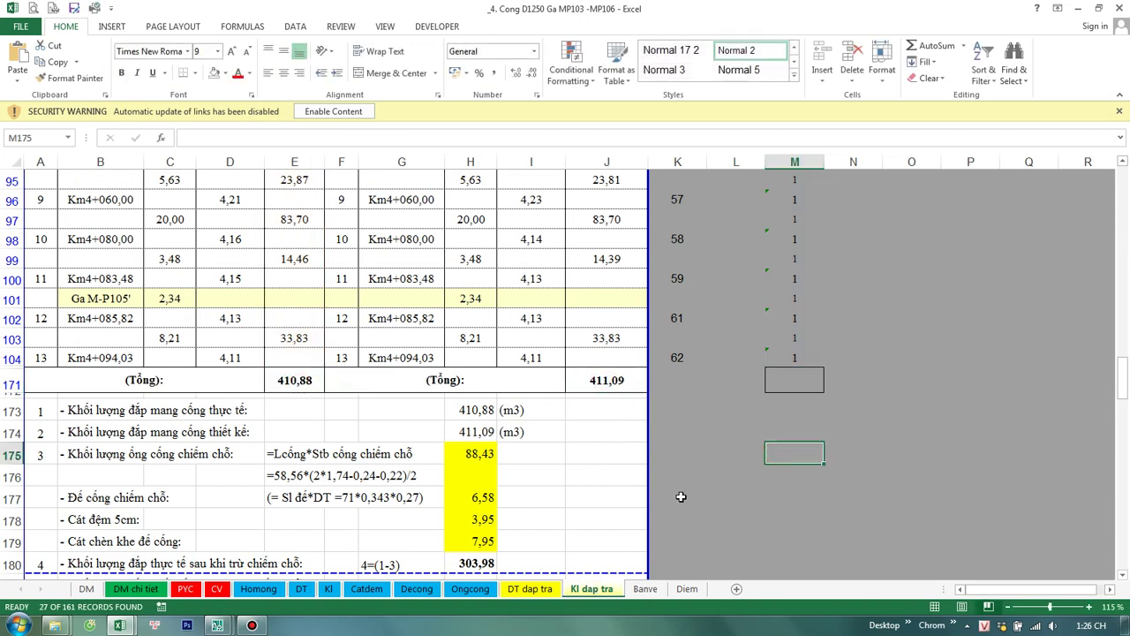